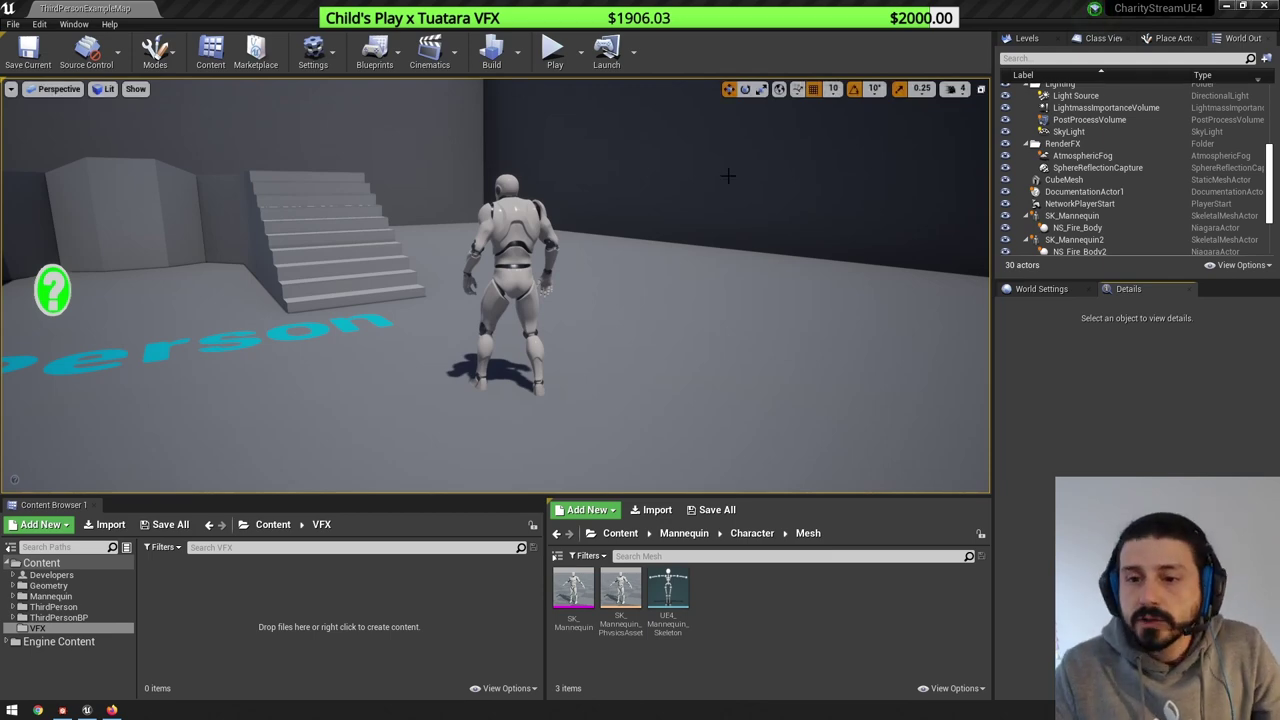
- Examine the mannequins with fire and burning-body effects in the level, ending at the pair in front of the wall
right_drag(726, 174, 600, 176)
key(w)
mouse_move(691, 197)
right_down()
mouse_move(735, 197)
mouse_move(680, 200)
mouse_move(706, 205)
right_up()
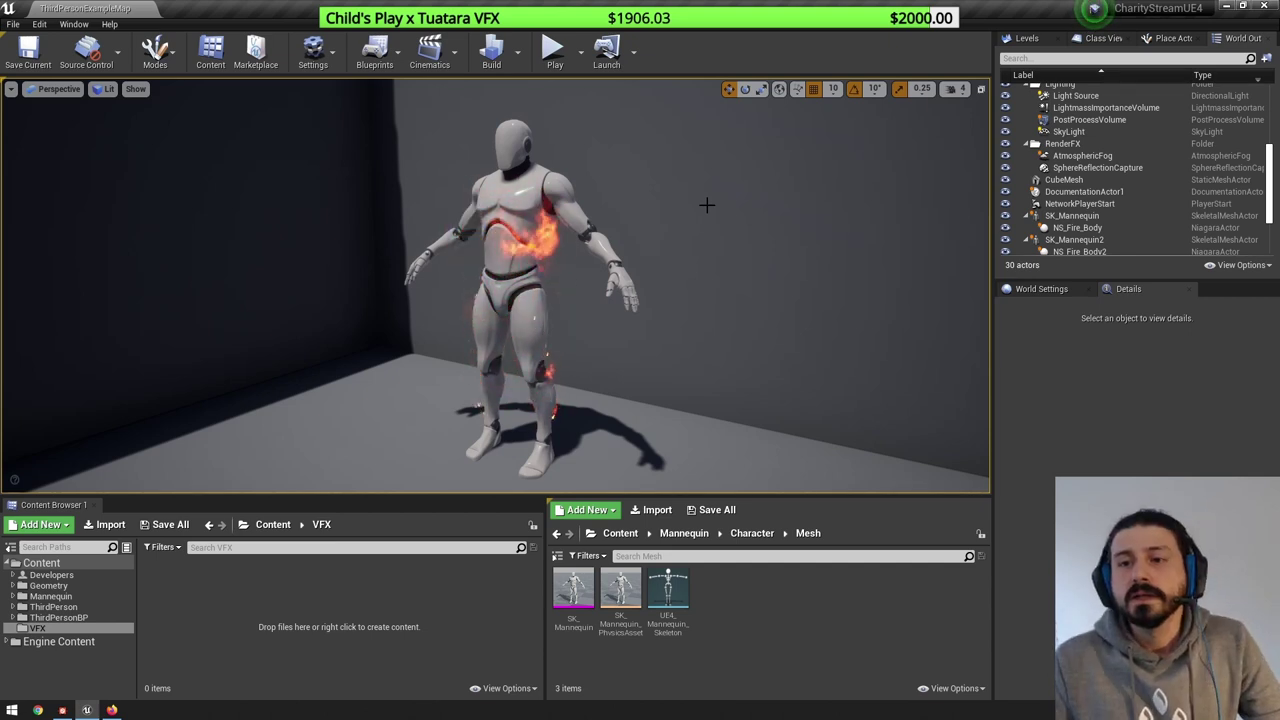
key(s)
mouse_move(707, 205)
right_down()
mouse_move(724, 215)
mouse_move(706, 206)
right_up()
key(d)
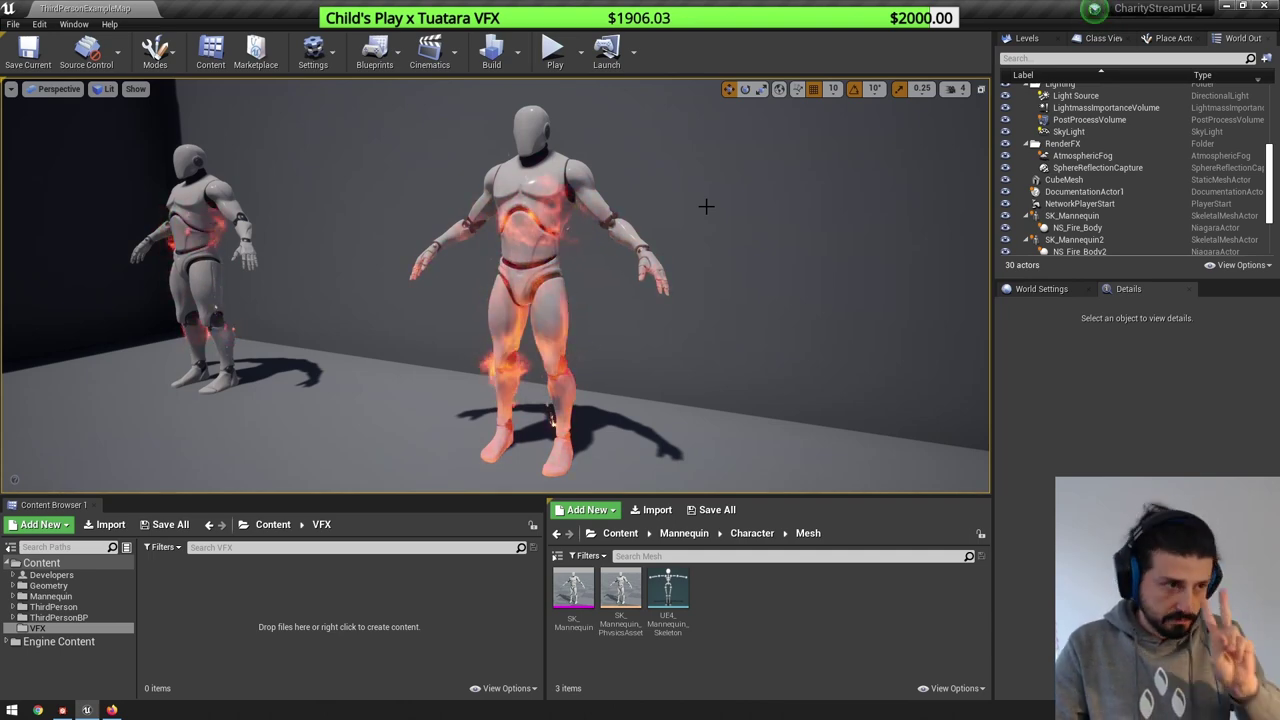
right_drag(706, 206, 804, 236)
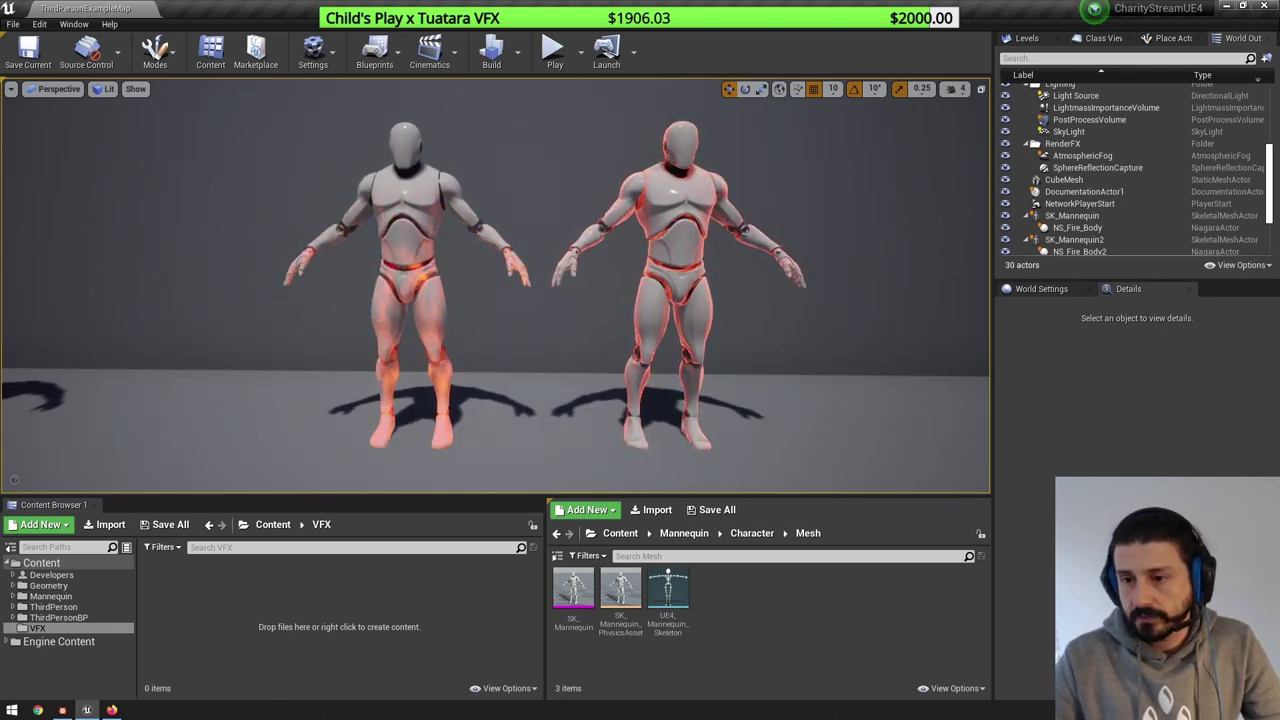
click(663, 434)
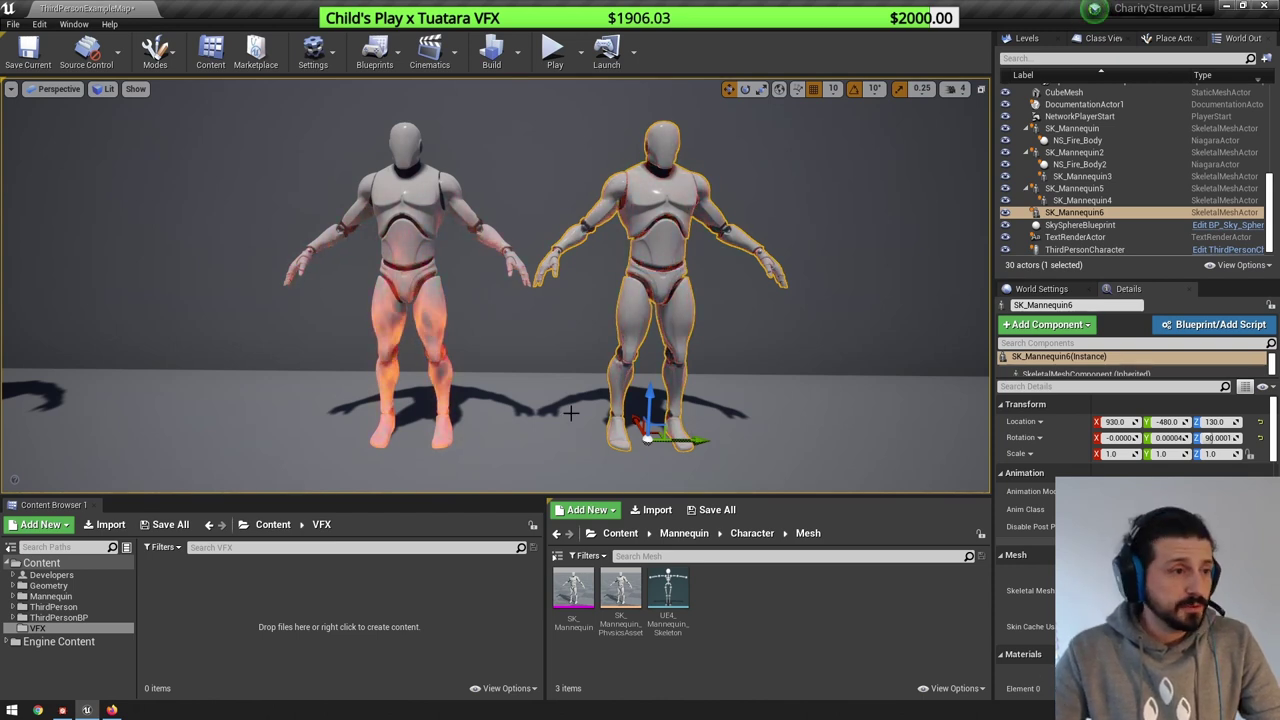
- Move the burning overlay mesh SK_Mannequin4 off the mannequin beneath it, then undo the move and clear the selection
click(437, 378)
drag(455, 437, 278, 437)
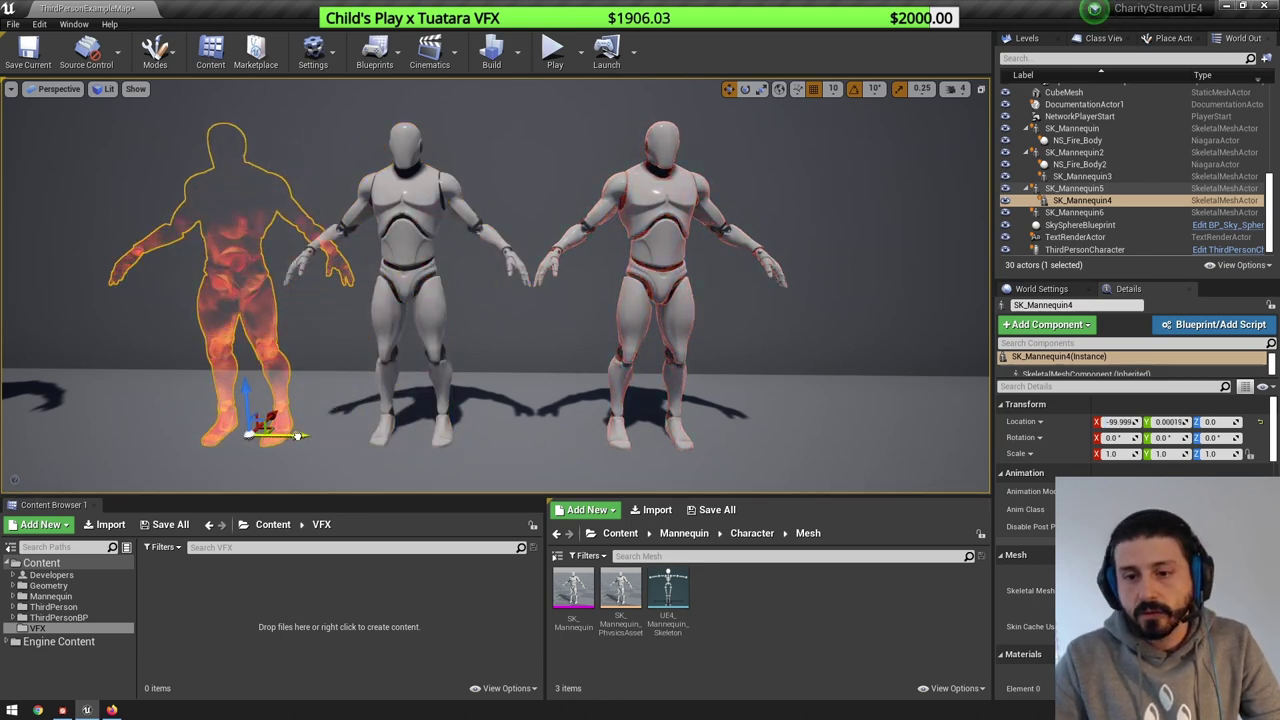
key(ctrl+z)
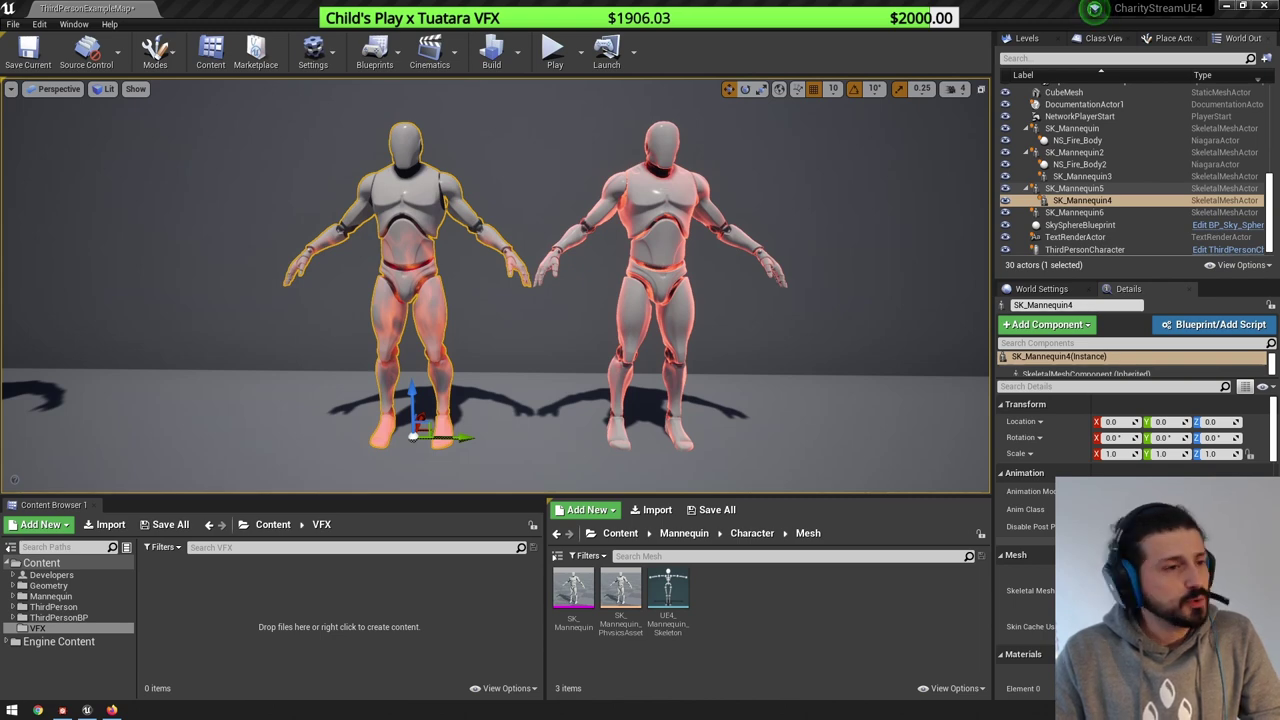
click(304, 469)
key(Escape)
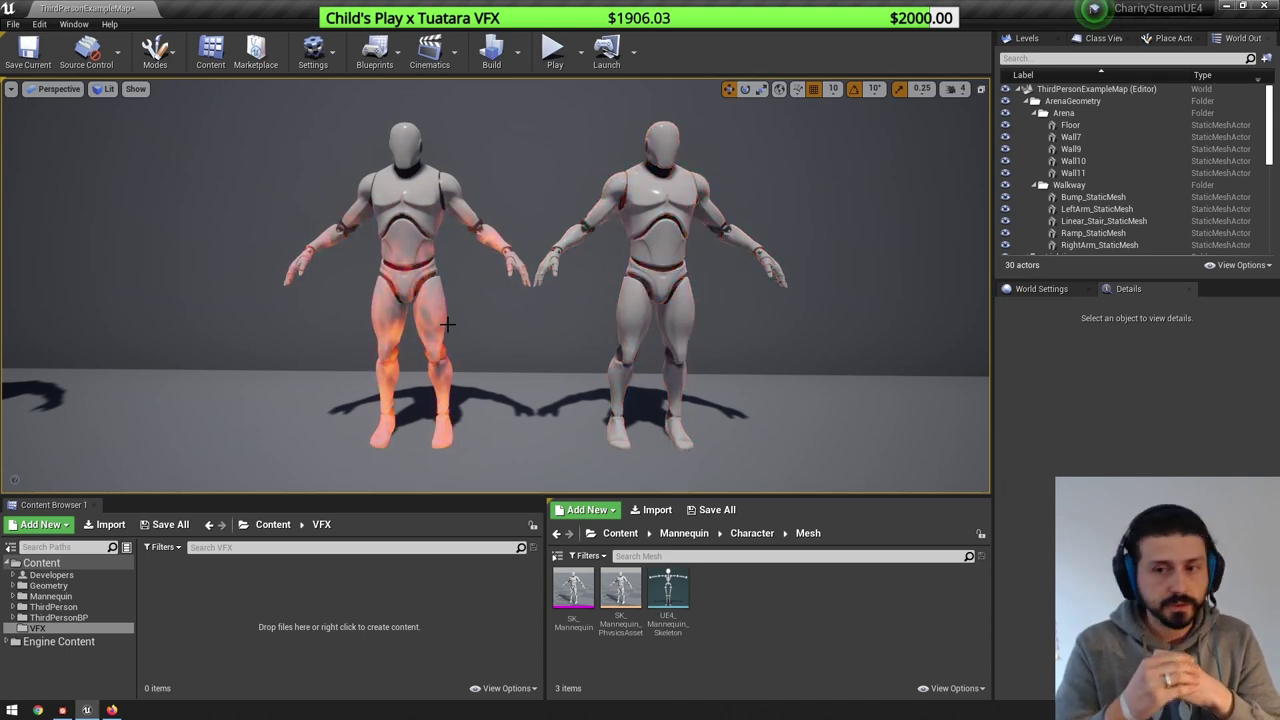
- Inspect the shader complexity of the two effect mannequins and return the viewport to Lit mode
key(alt+8)
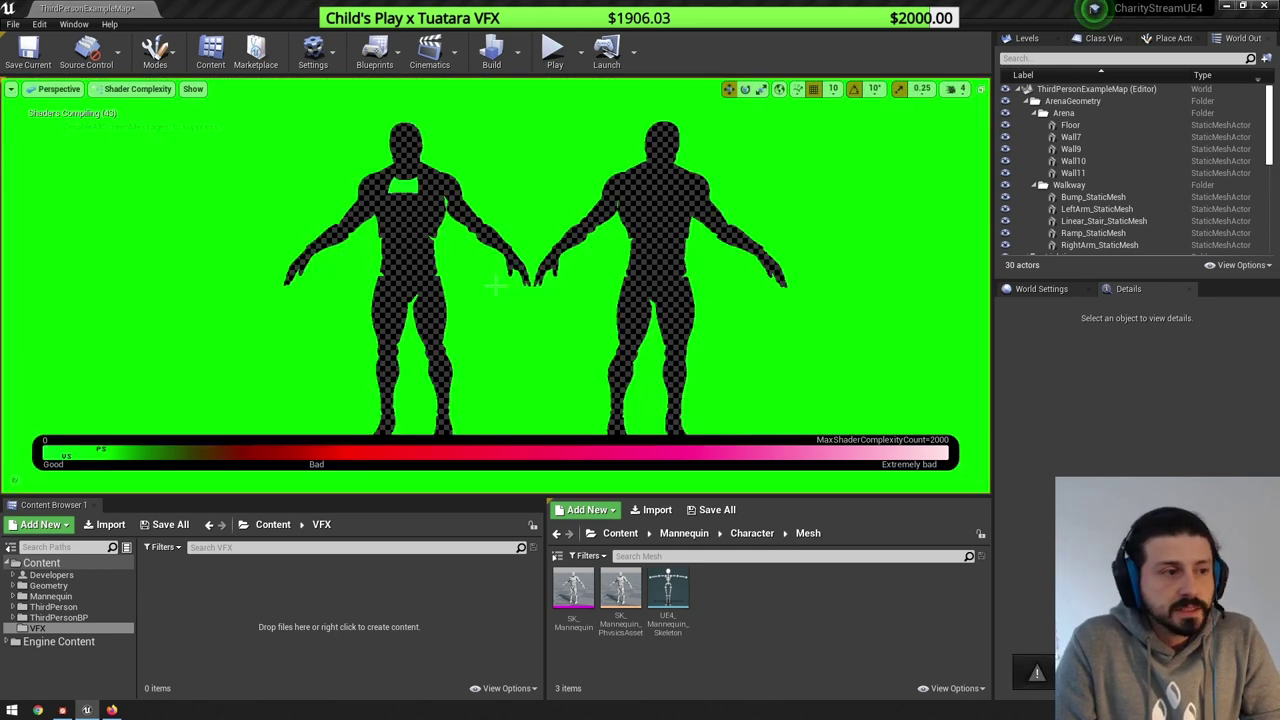
scroll(494, 285, up, 5)
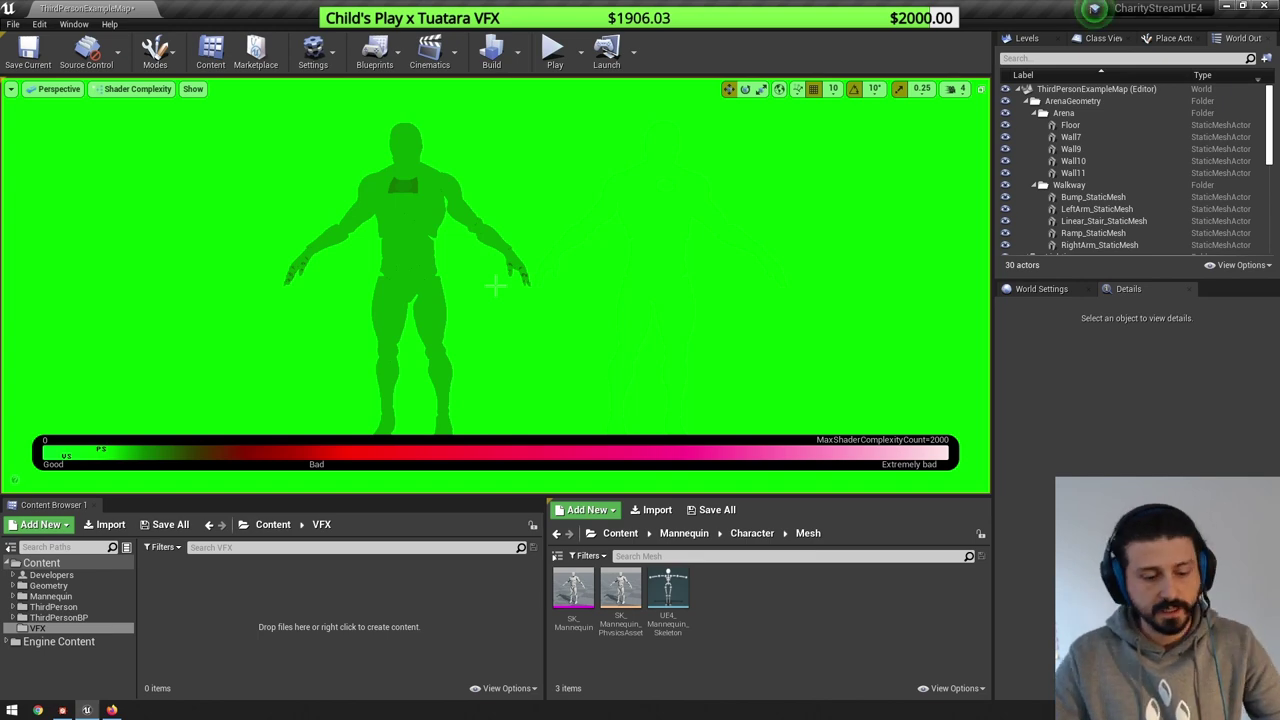
click(834, 337)
key(alt+4)
- Hide the burning overlay mesh SK_Mannequin4, inspect shader complexity without it, and return to Lit mode
click(434, 309)
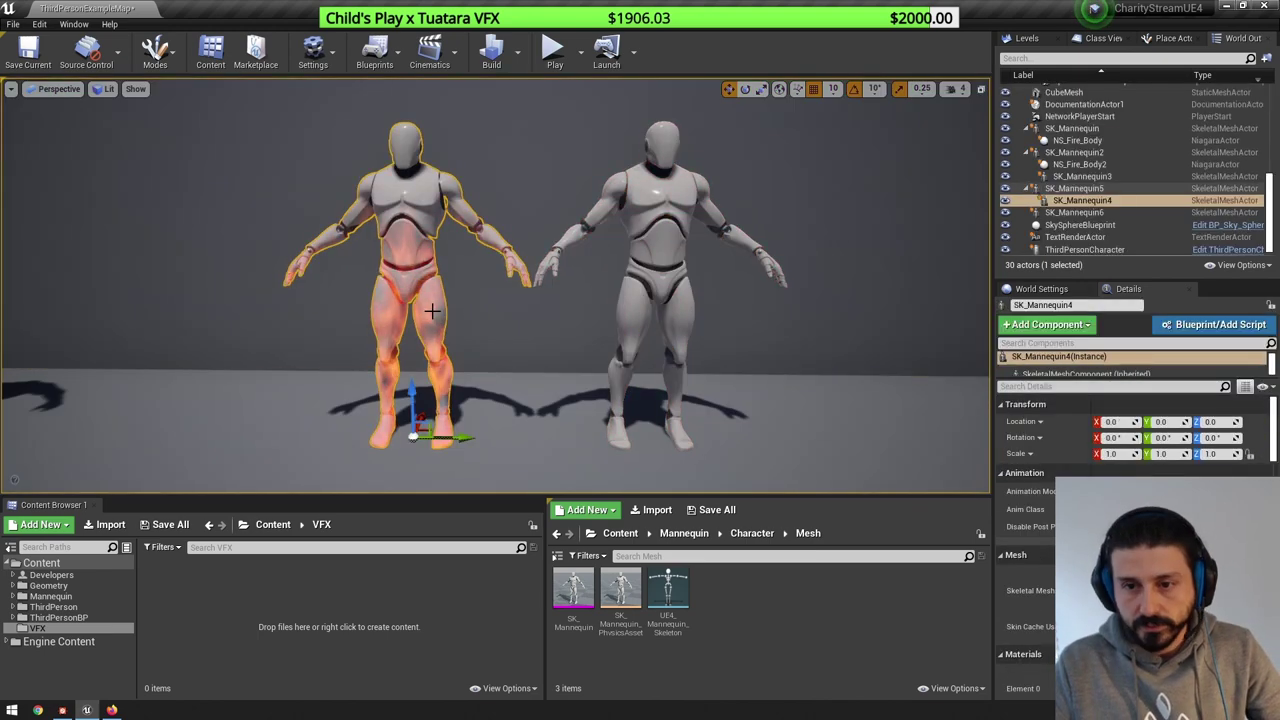
key(h)
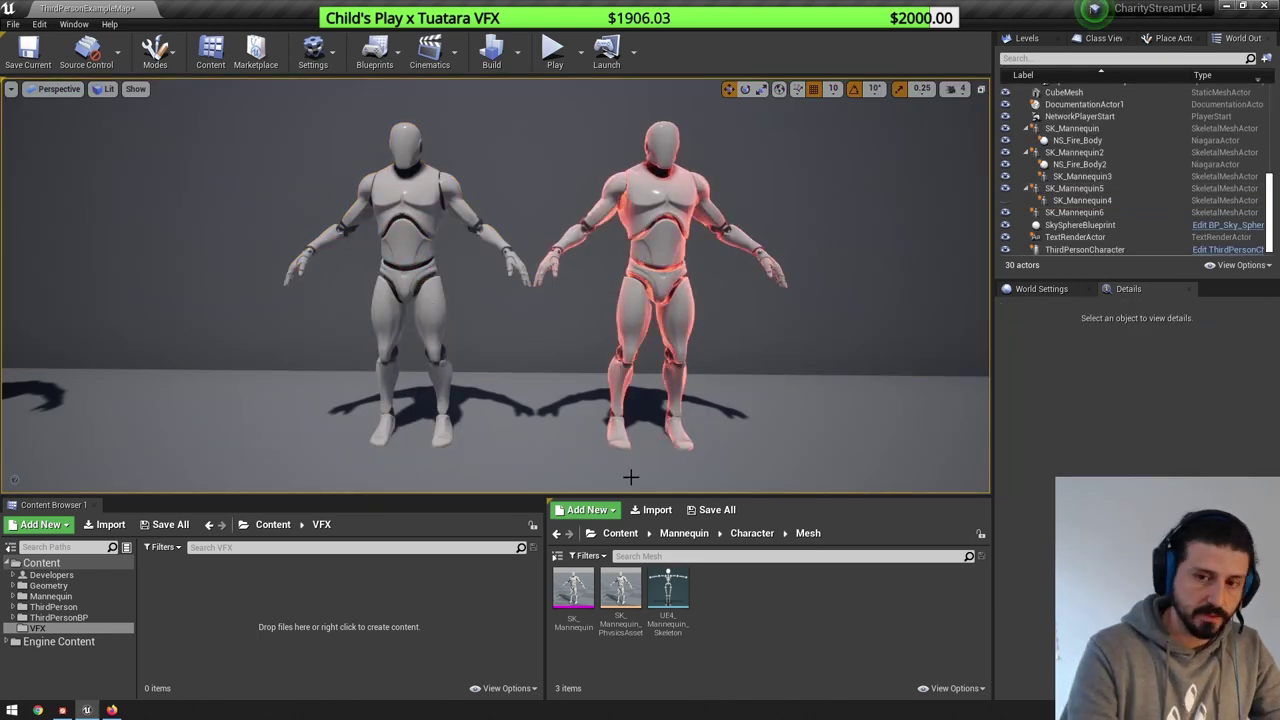
key(alt+8)
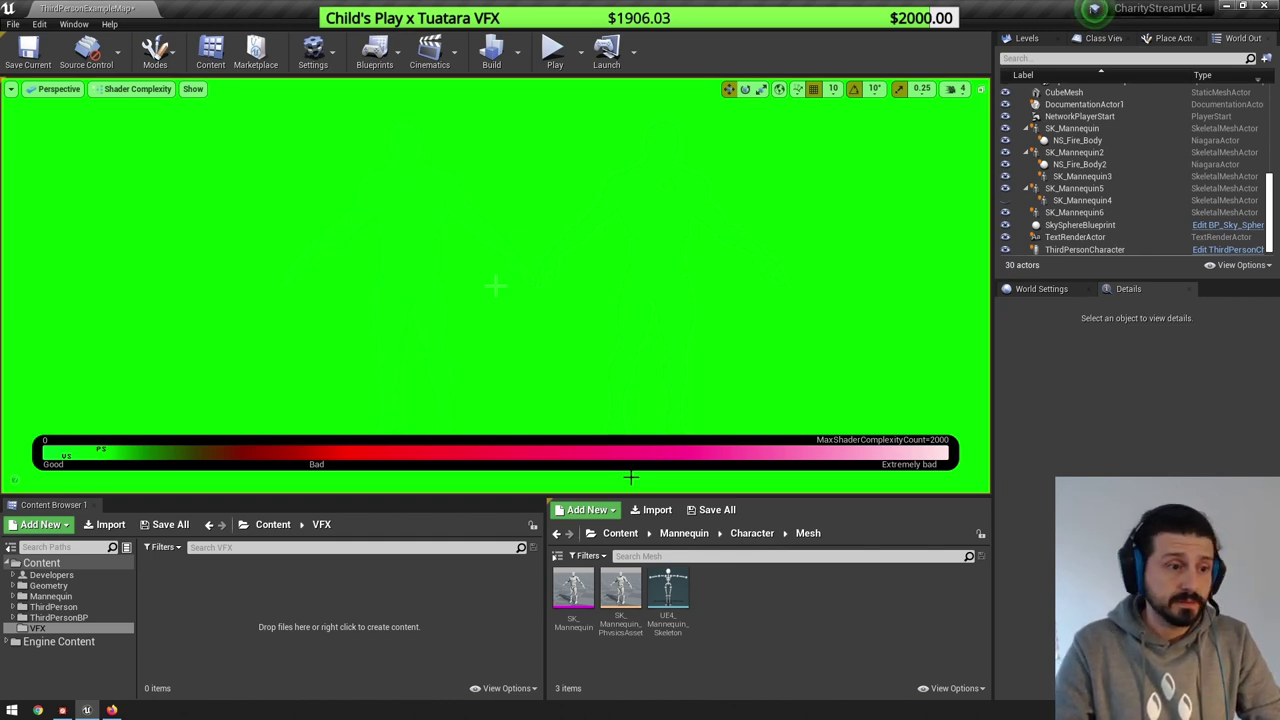
key(alt+4)
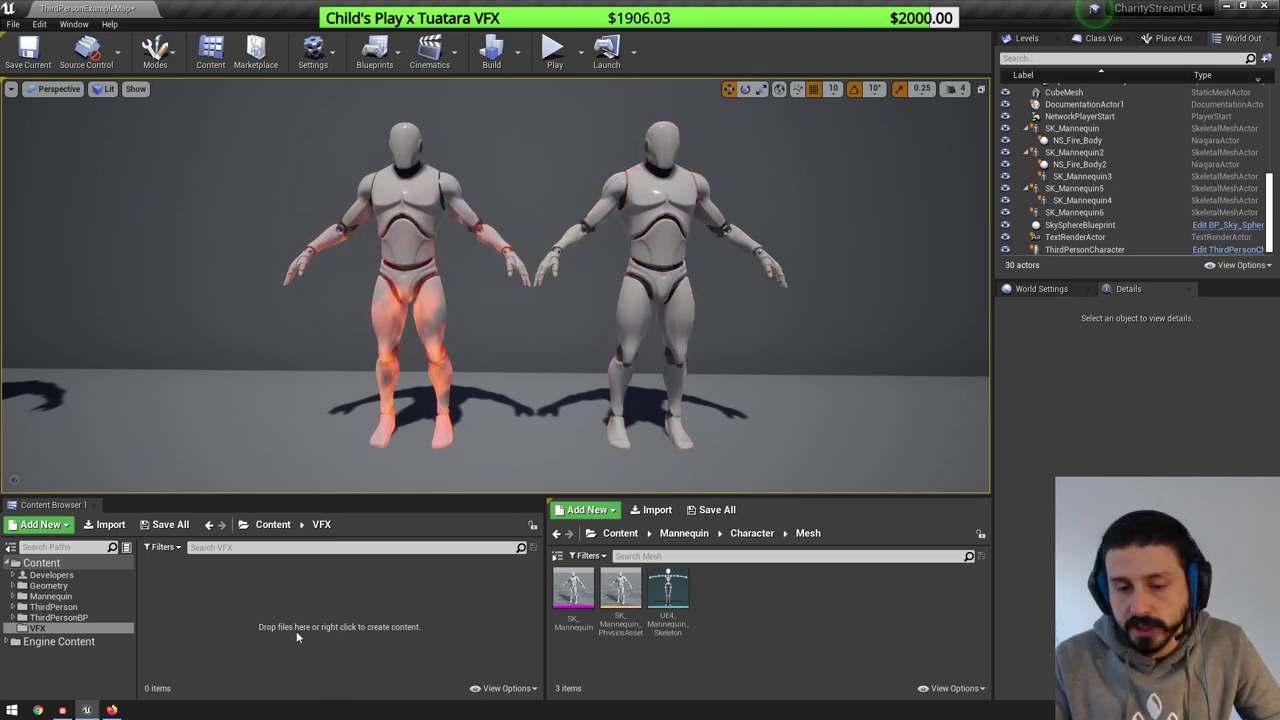
- Switch to Firefox and review the GDC Vault slides and talk page on autonomy in realtime effects, then return to Unreal Editor
click(112, 710)
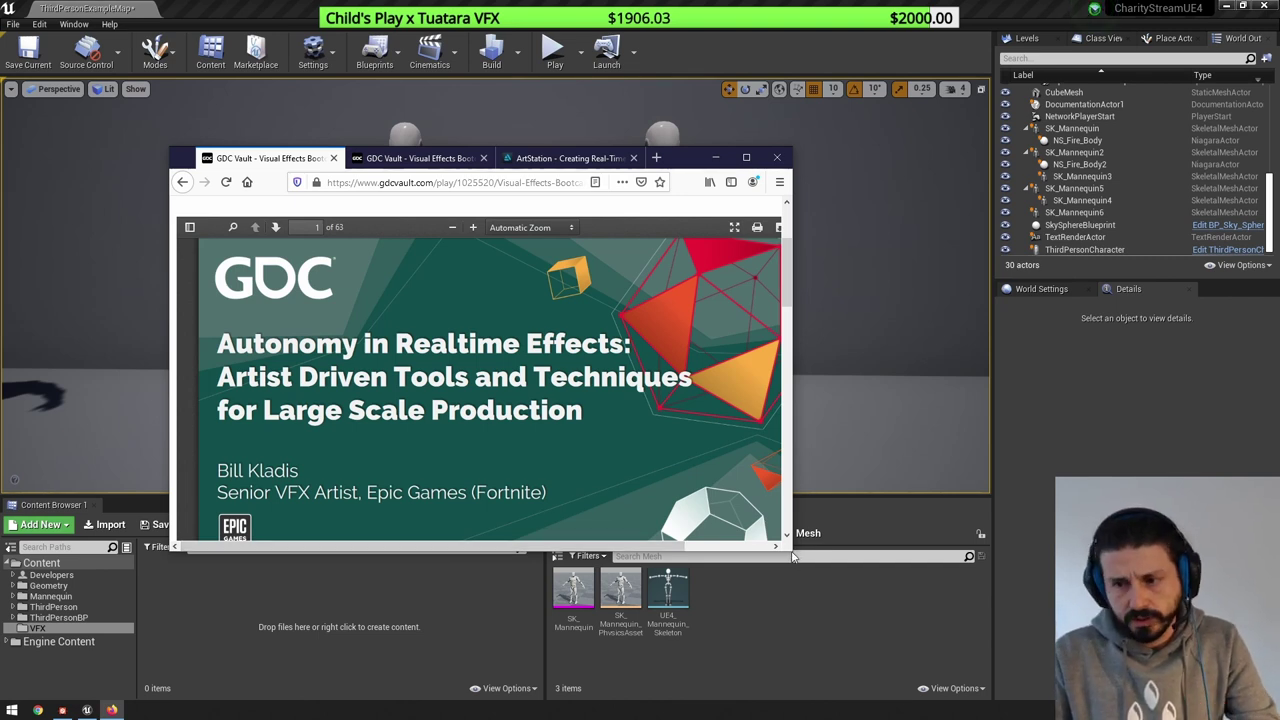
drag(792, 557, 988, 622)
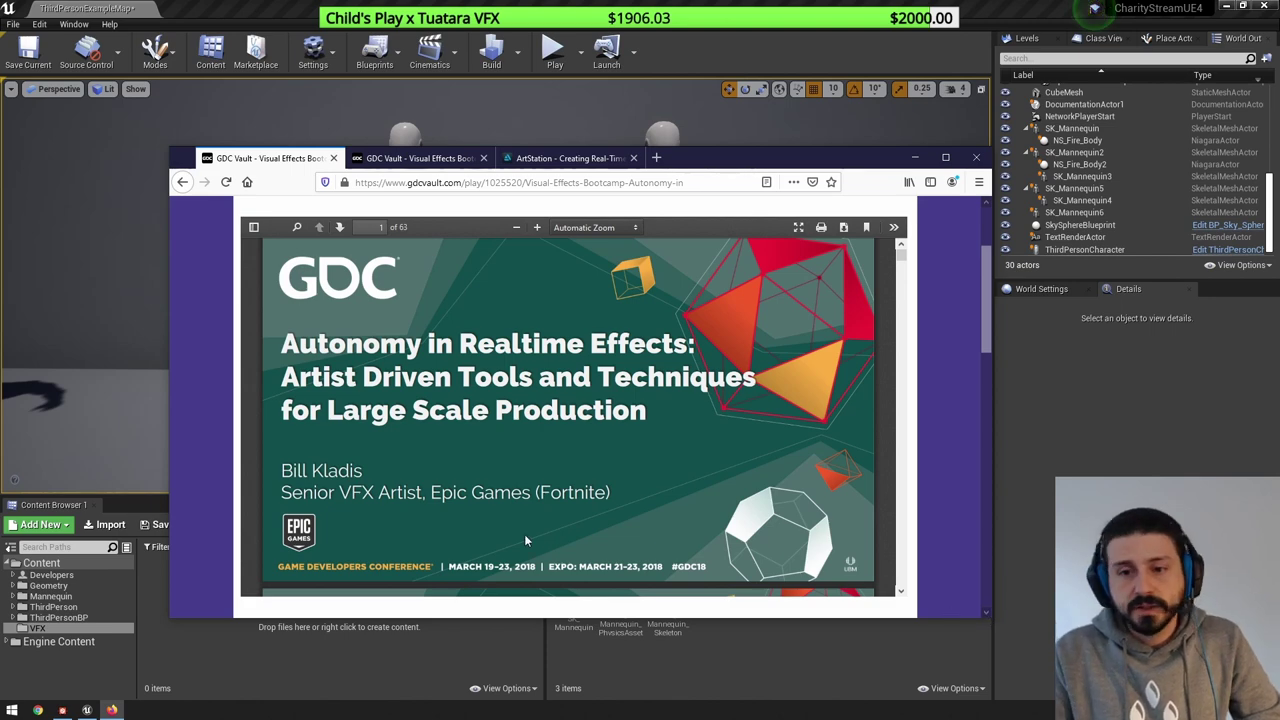
scroll(461, 452, down, 15)
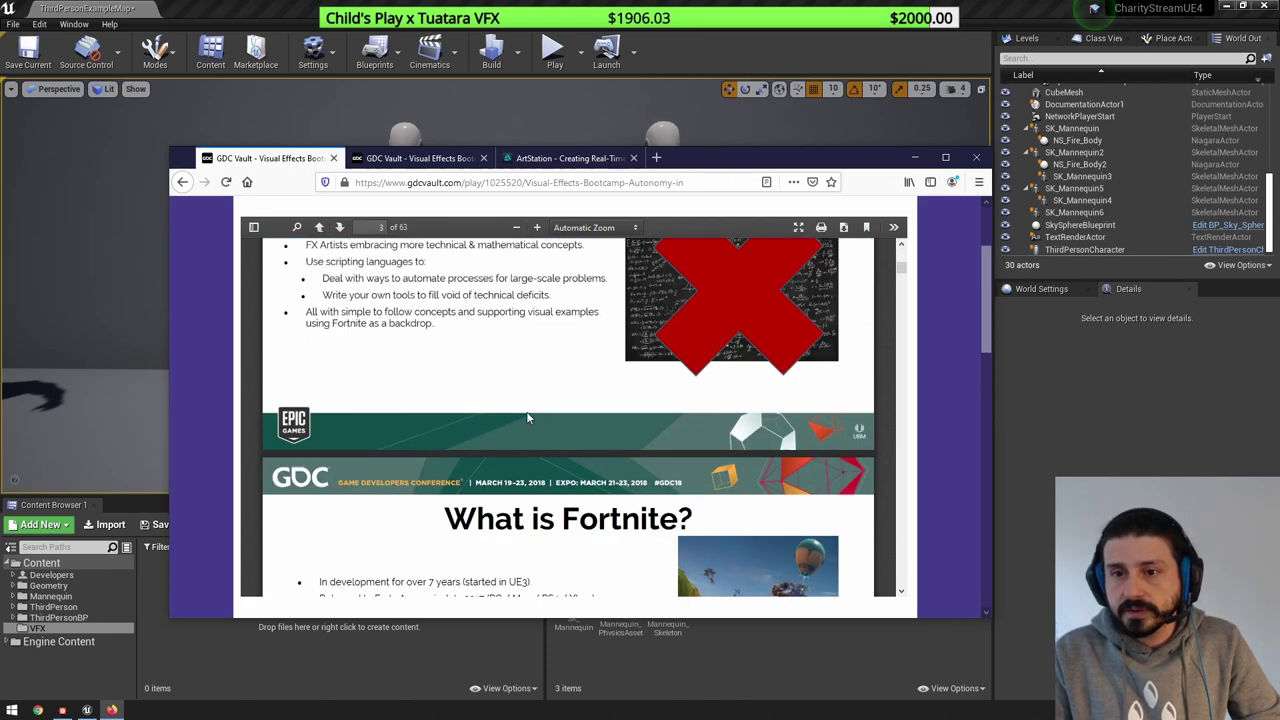
click(415, 158)
scroll(569, 447, down, 1)
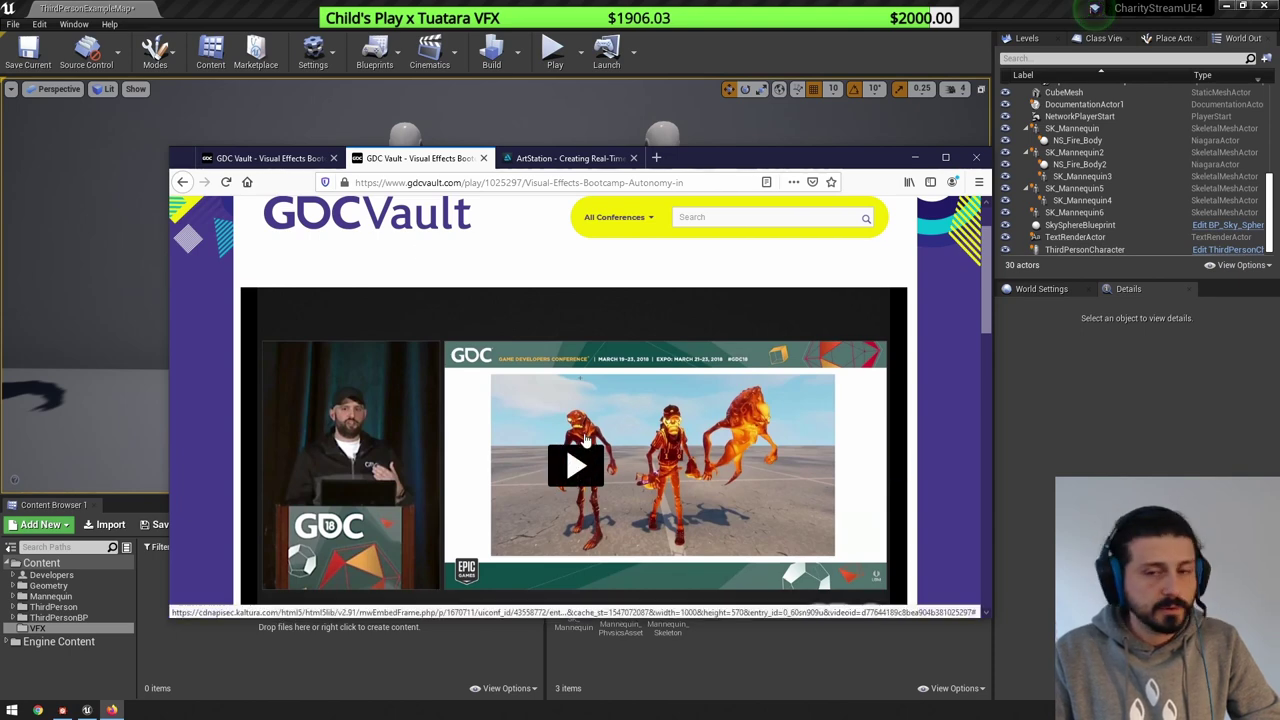
key(ctrl+shift+Tab)
scroll(500, 393, up, 10)
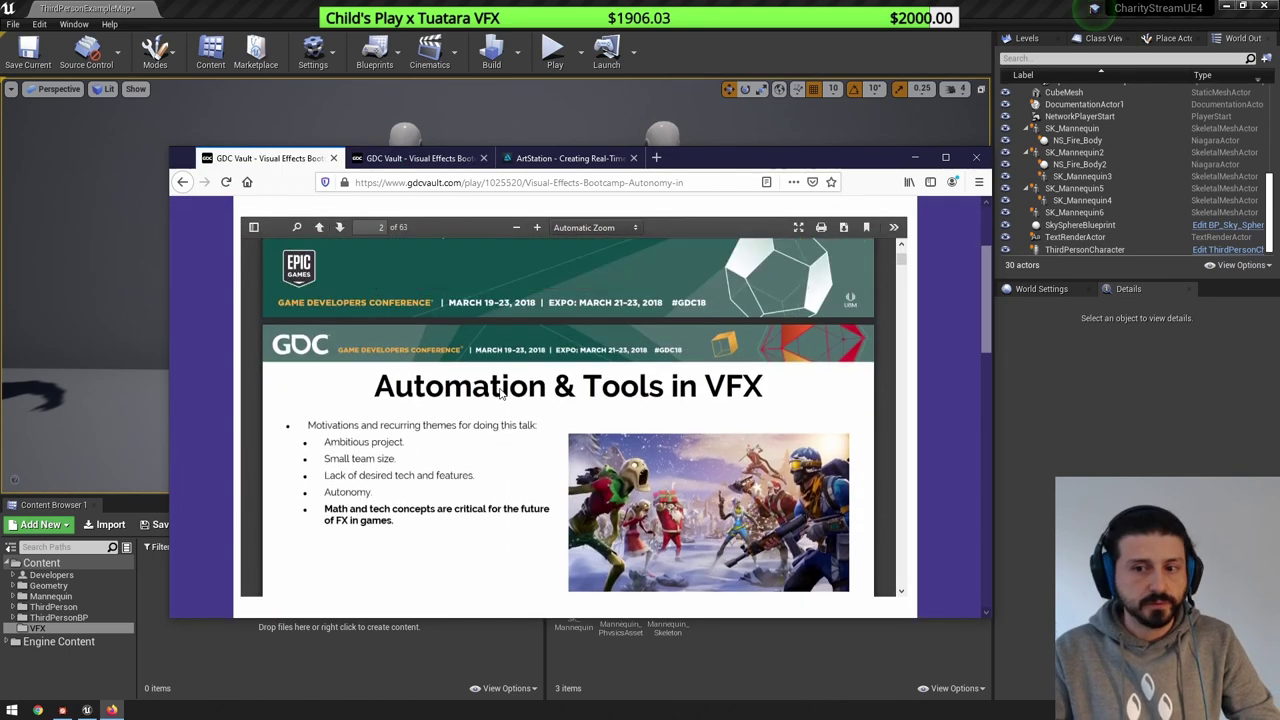
scroll(500, 393, up, 3)
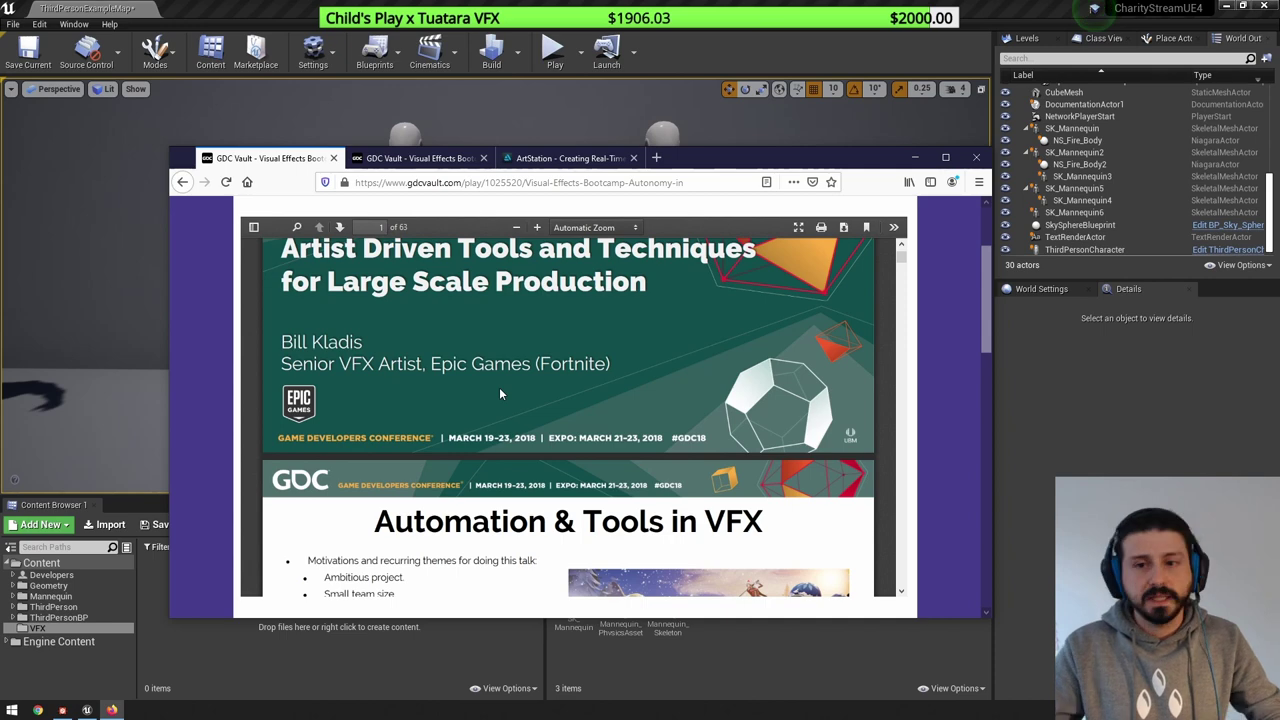
scroll(501, 394, up, 3)
scroll(501, 394, down, 1)
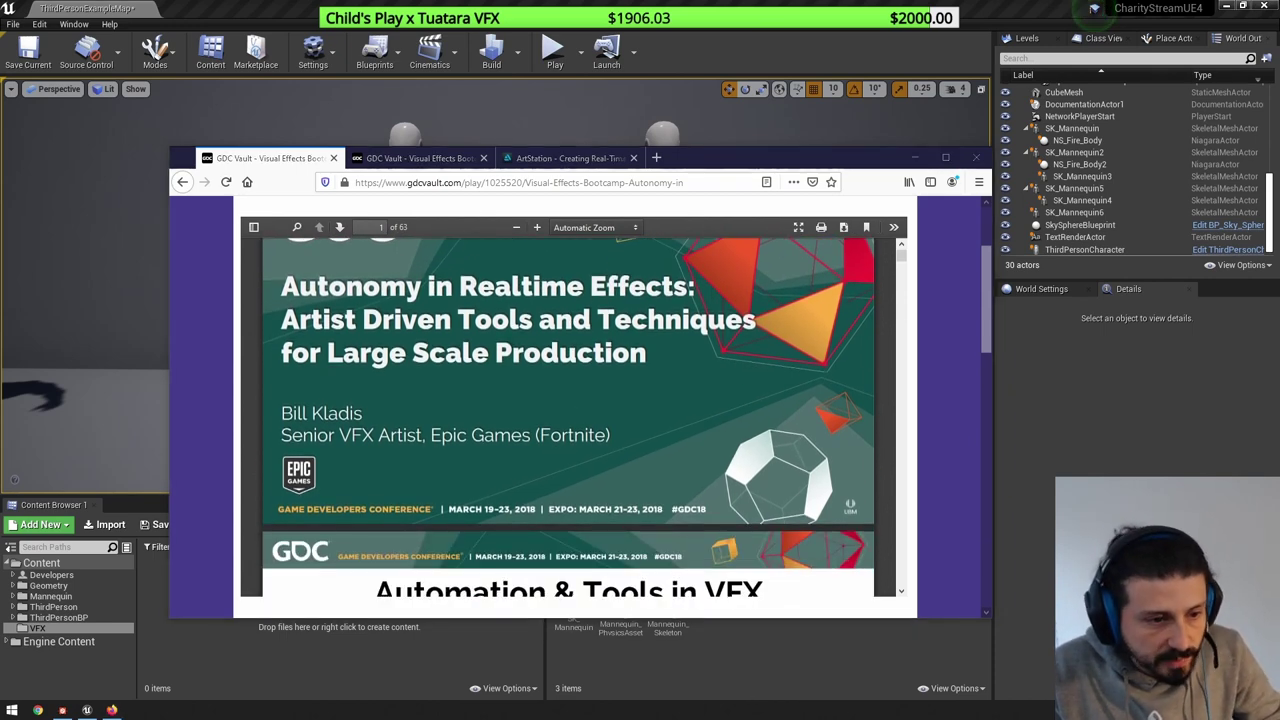
click(915, 157)
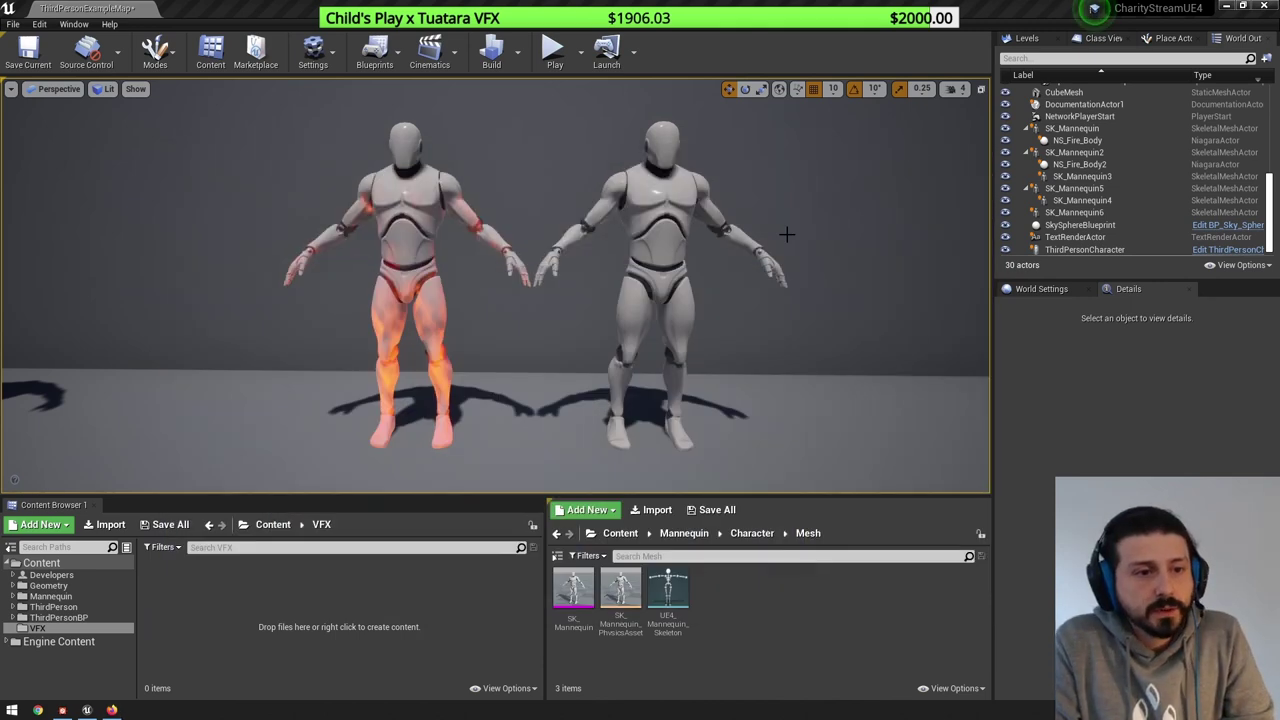
- Place the SK_Mannequin skeletal mesh beside the third-person character in the level and rotate it to 130° about Z
right_drag(787, 234, 890, 245)
right_drag(560, 198, 680, 196)
right_drag(606, 243, 606, 243)
click(575, 285)
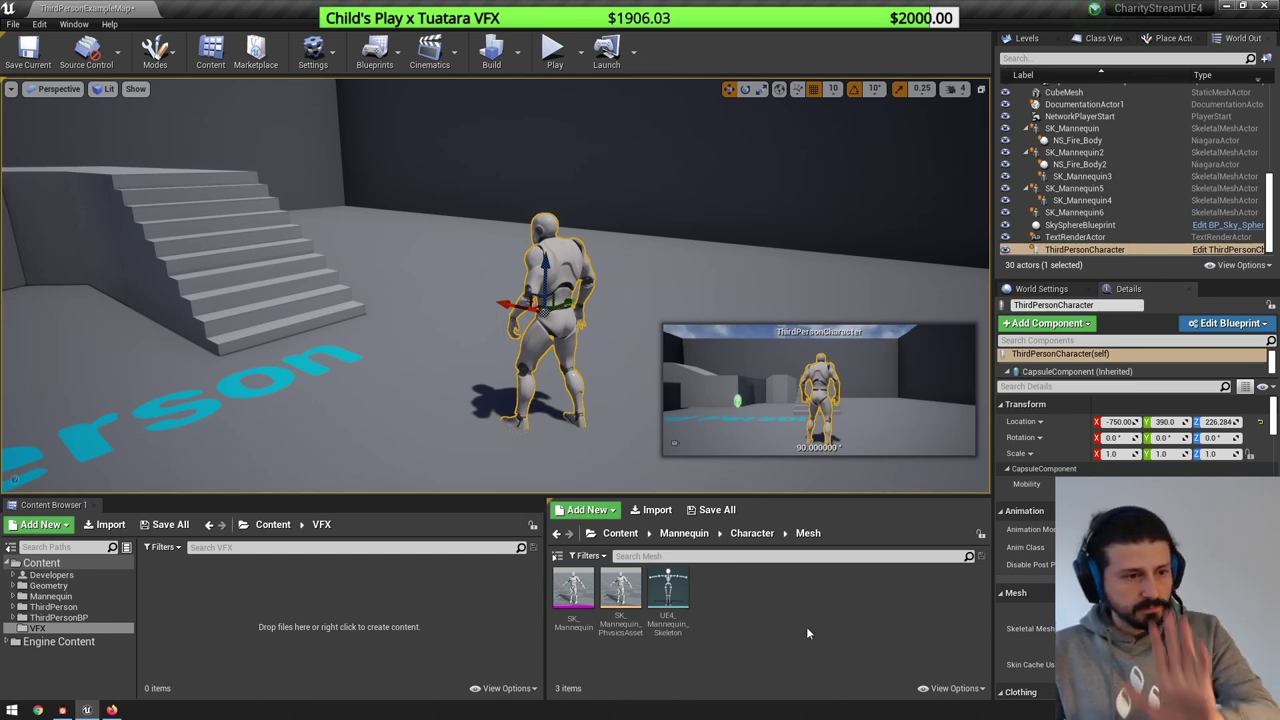
drag(563, 591, 329, 425)
key(f)
key(e)
drag(481, 476, 631, 480)
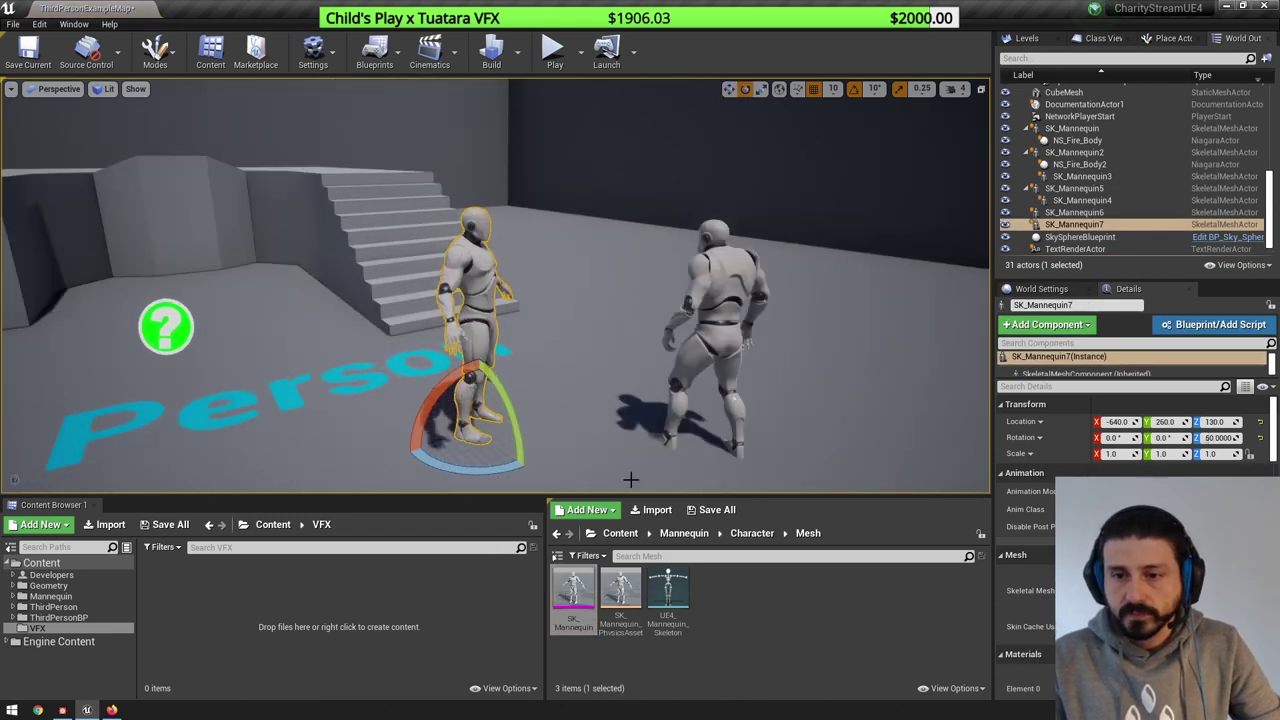
drag(483, 476, 650, 490)
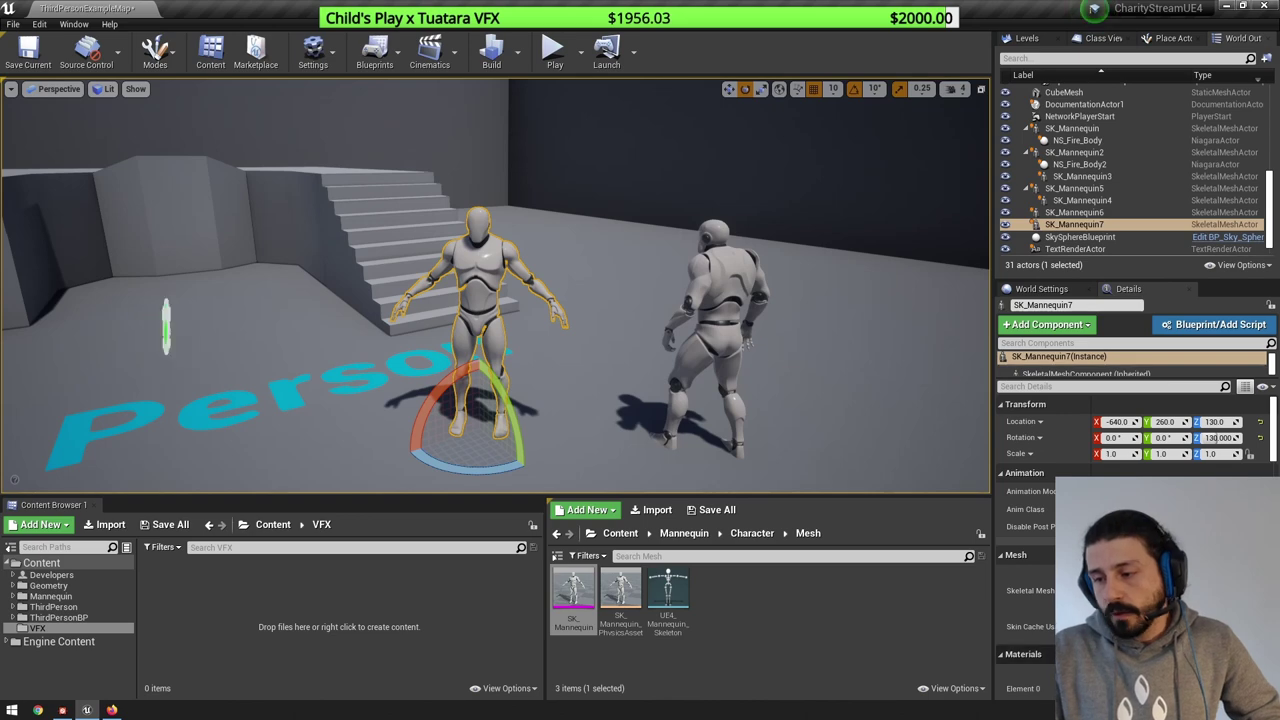
- Open the new mannequin's body material M_UE4Man_Body and inspect the connection into its material output node
scroll(1130, 500, down, 3)
double_click(1118, 541)
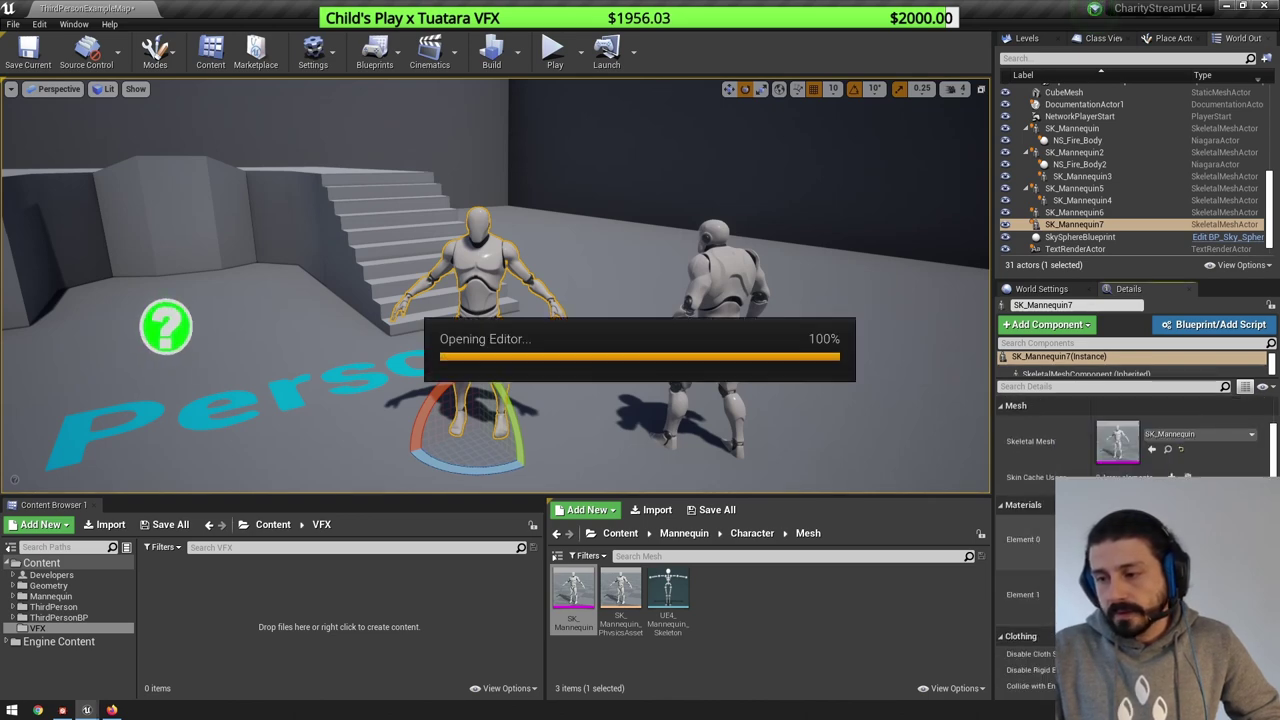
scroll(630, 290, down, 11)
scroll(532, 247, up, 5)
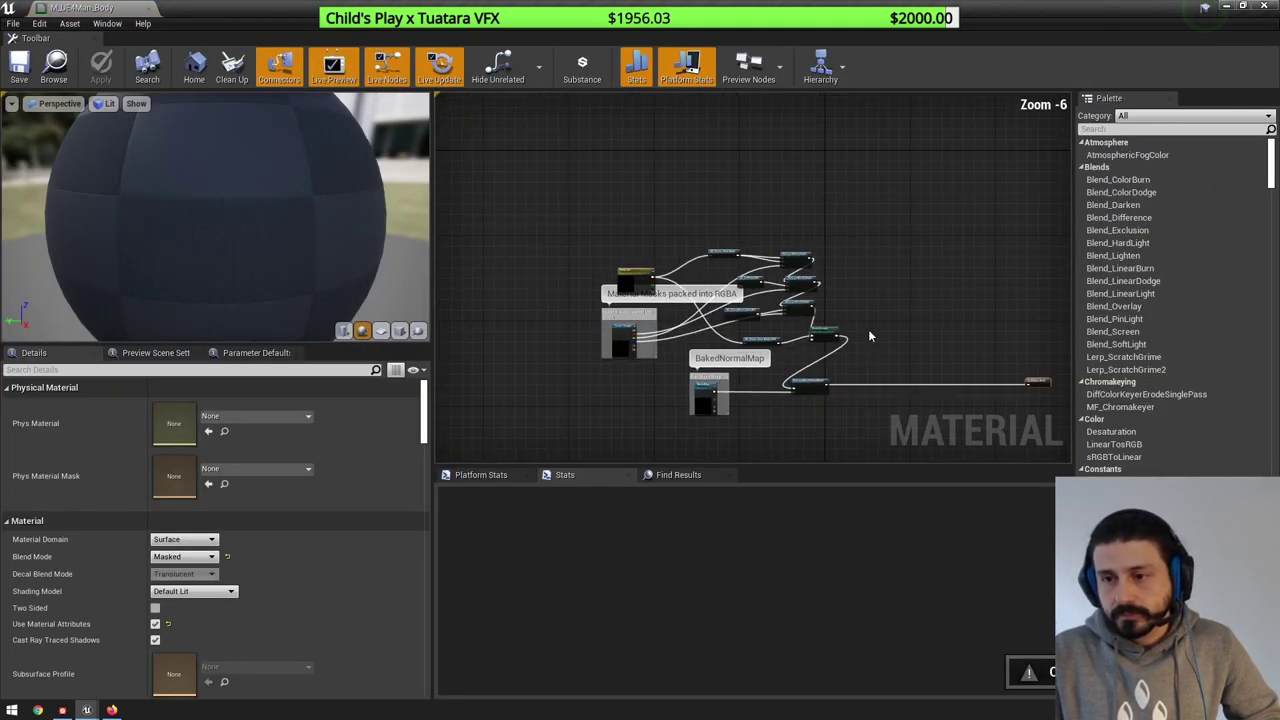
right_drag(868, 329, 788, 262)
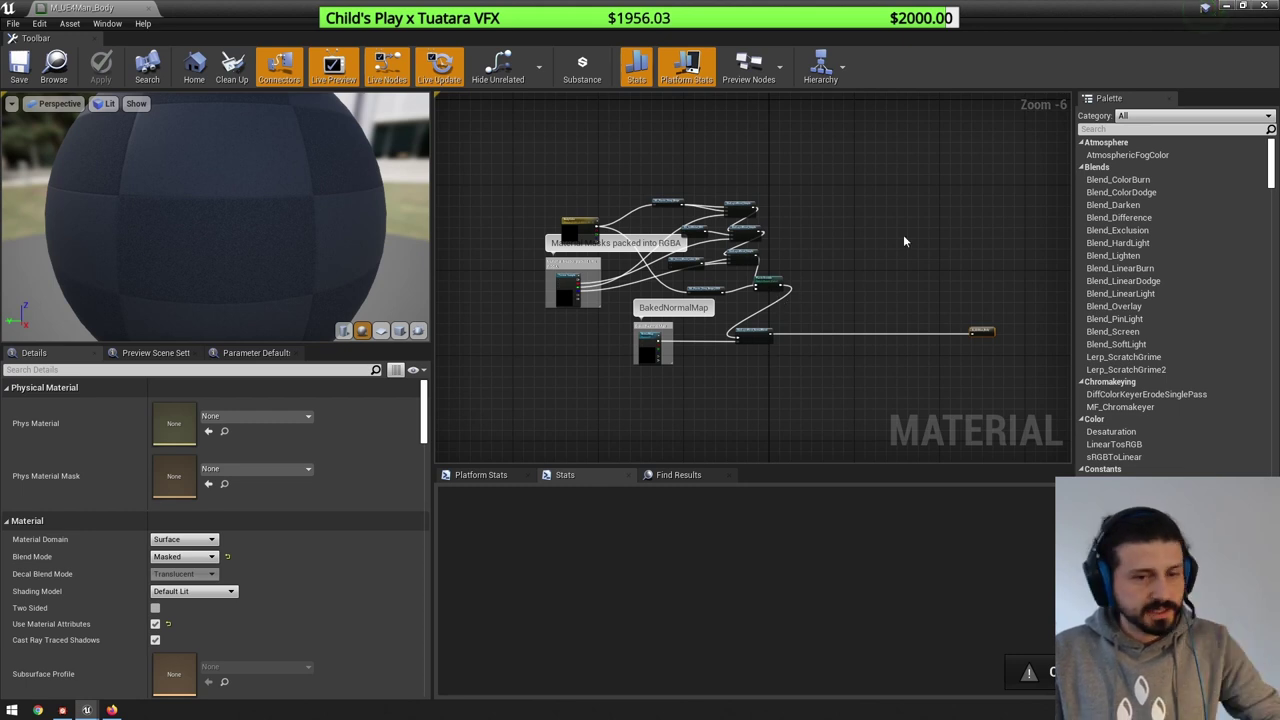
scroll(903, 234, up, 2)
right_drag(917, 310, 841, 280)
scroll(841, 278, up, 1)
scroll(841, 280, up, 1)
drag(660, 254, 851, 378)
drag(1024, 306, 1032, 303)
key(ctrl+z)
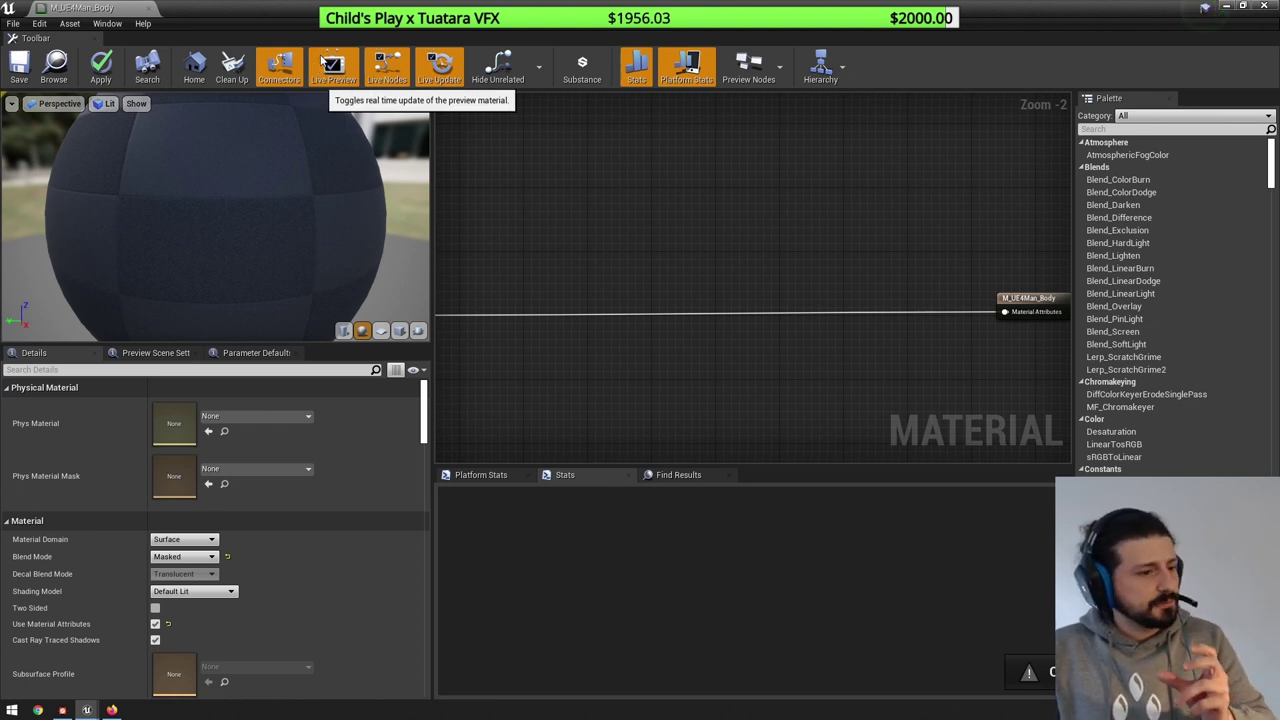
- Move the material editor window aside and create a material function named MF_CharacterFX in the VFX folder
drag(342, 4, 906, 78)
click(298, 596)
right_click(290, 584)
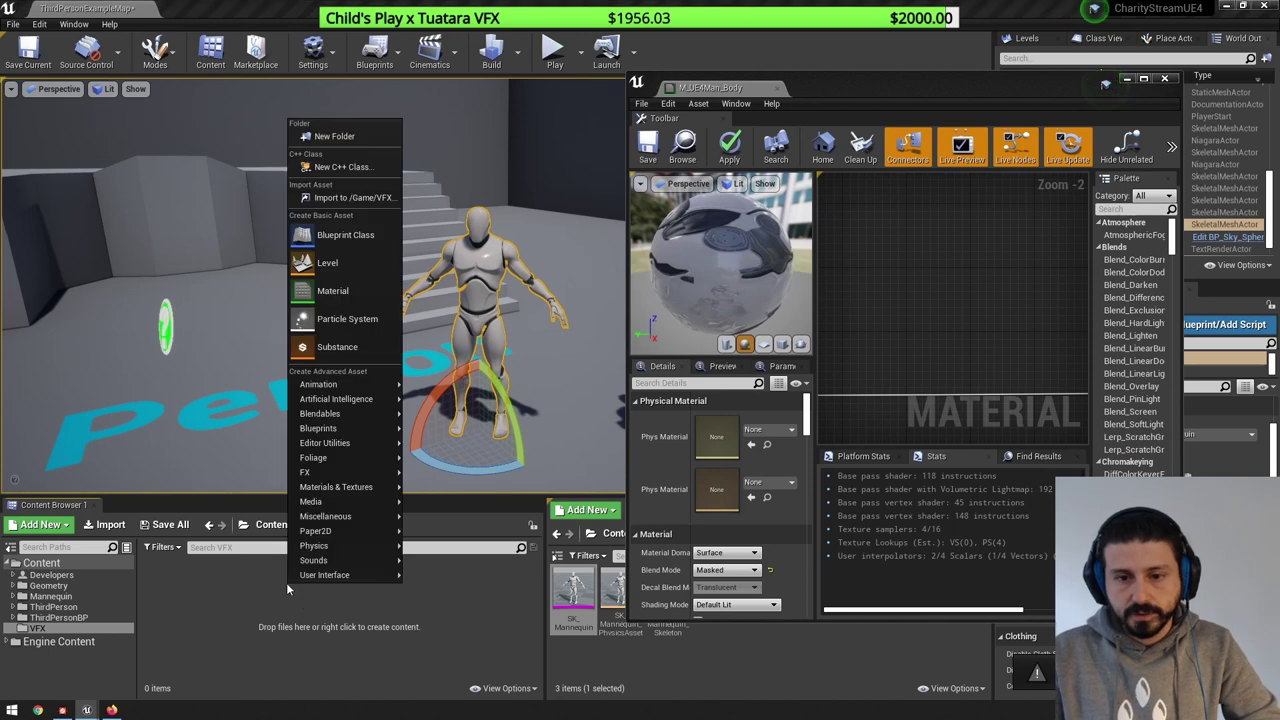
mouse_move(336, 487)
click(480, 488)
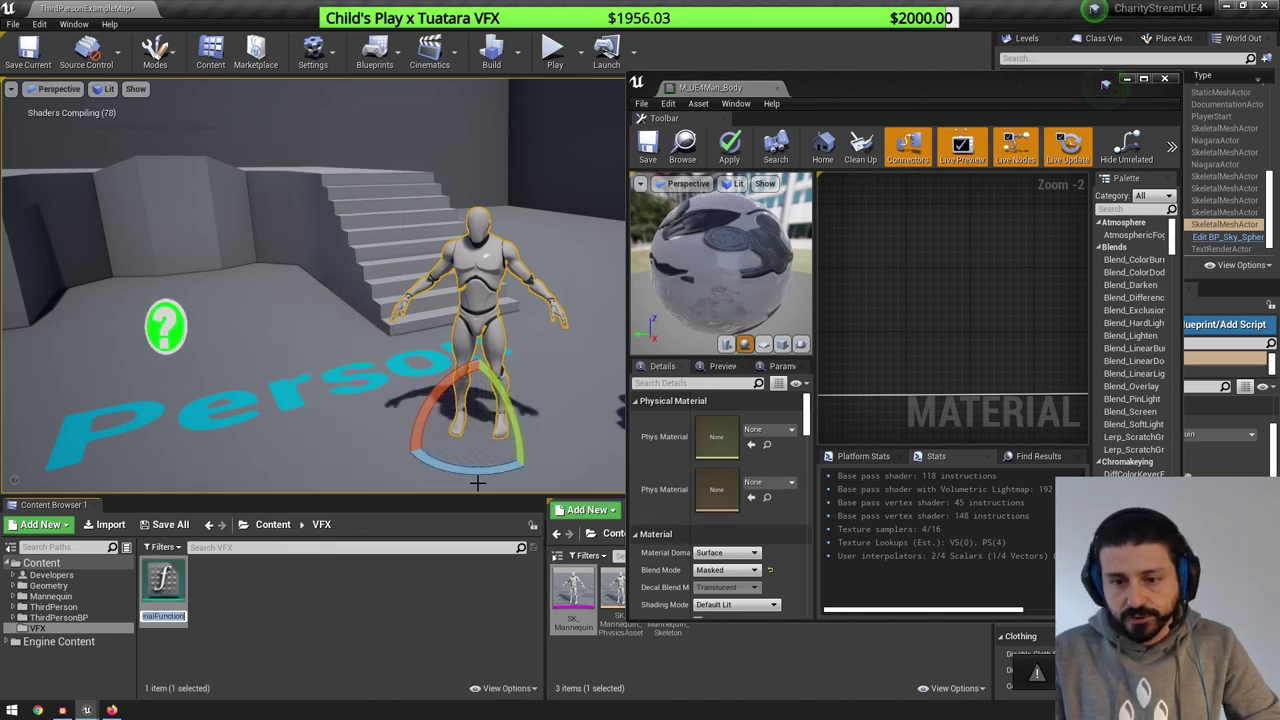
text(MF_Cha)
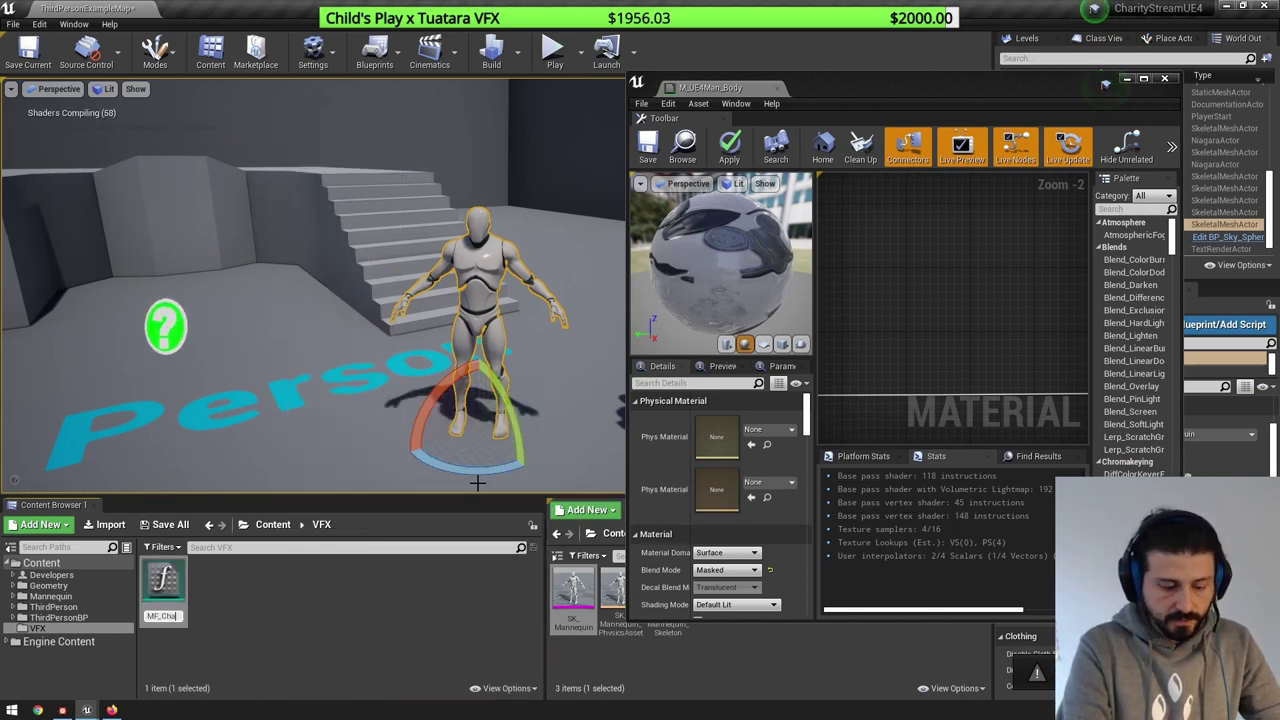
text(racterFX)
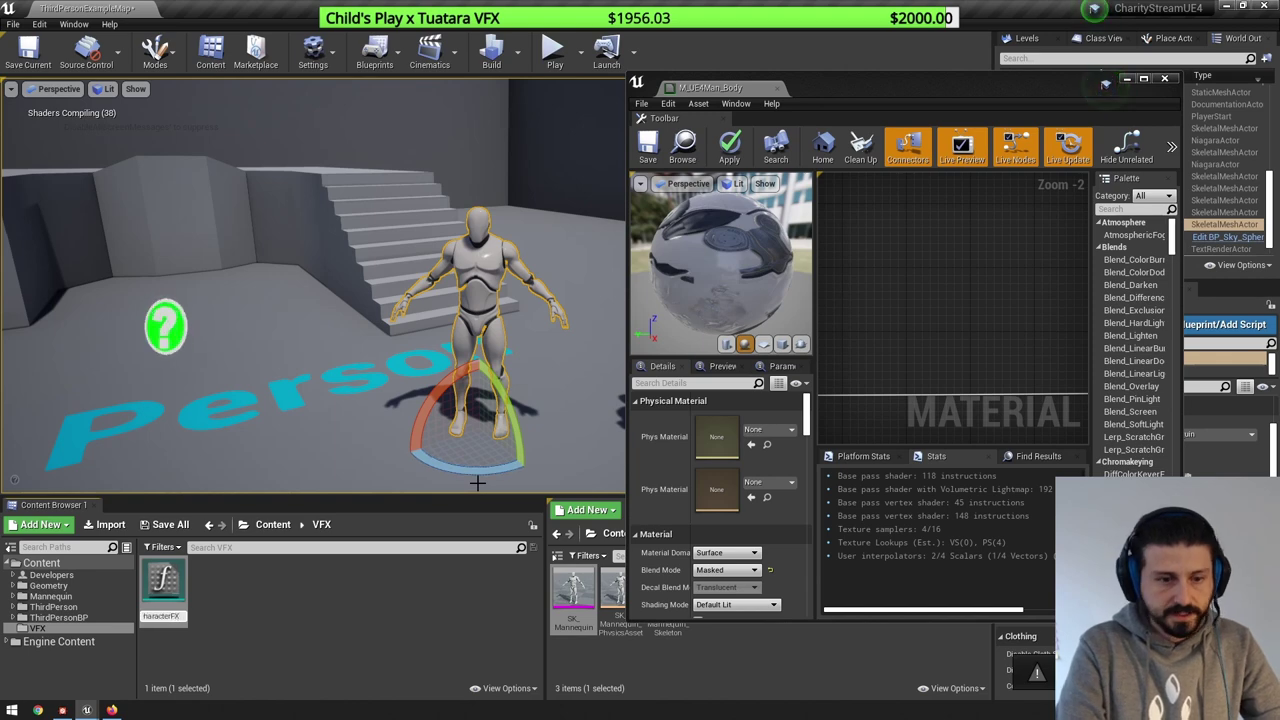
key(Return)
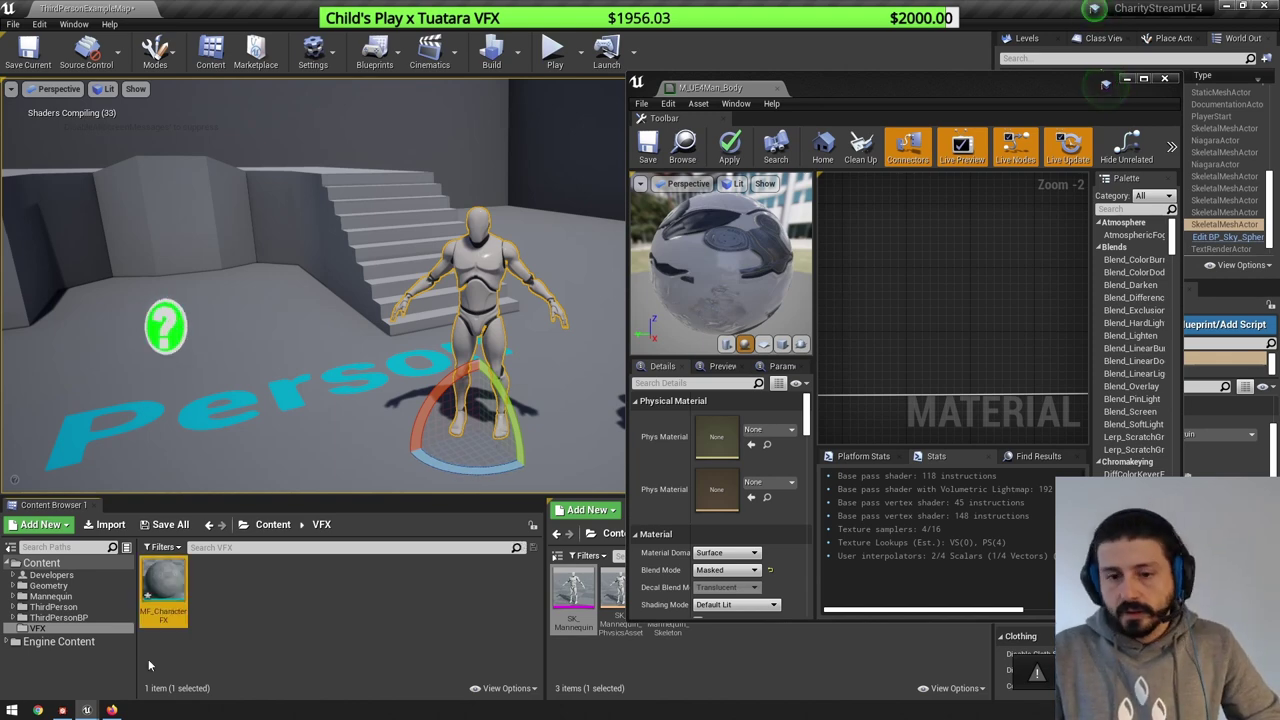
- Open MF_CharacterFX in a maximized editor and move its Output Result node away to make room for inputs before it
double_click(163, 590)
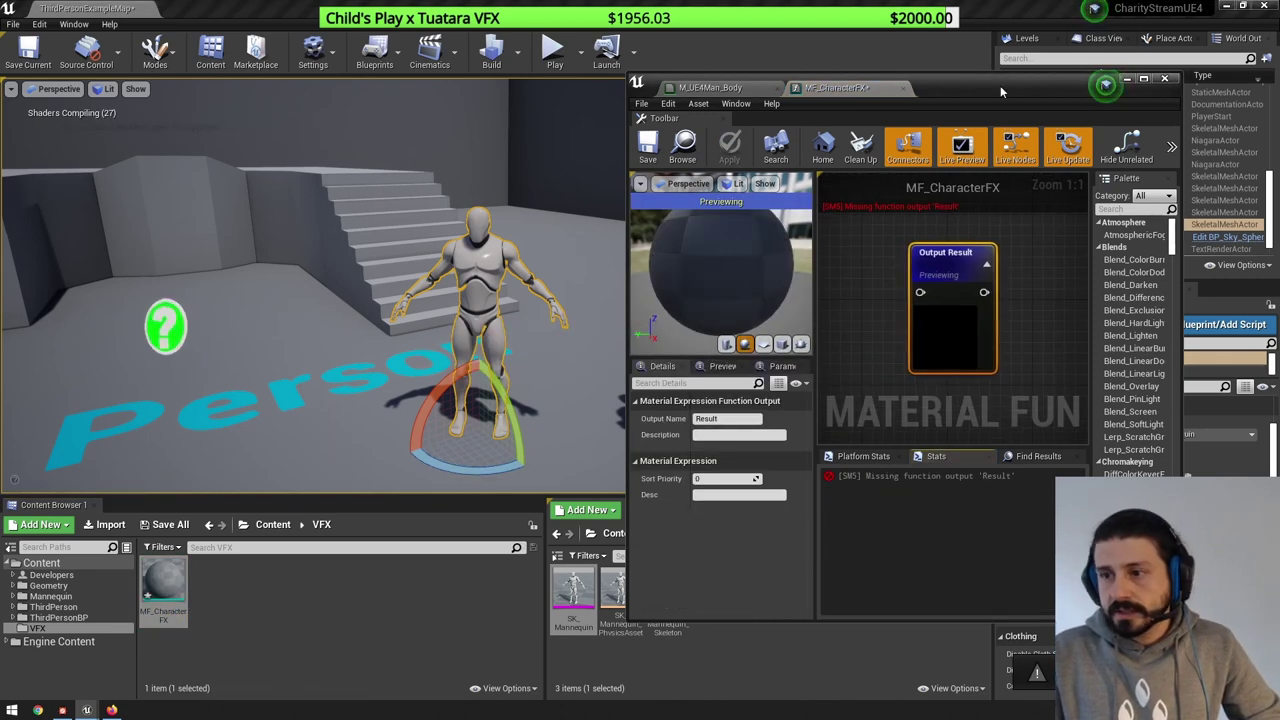
double_click(998, 80)
drag(576, 173, 893, 226)
click(739, 306)
right_drag(739, 306, 762, 301)
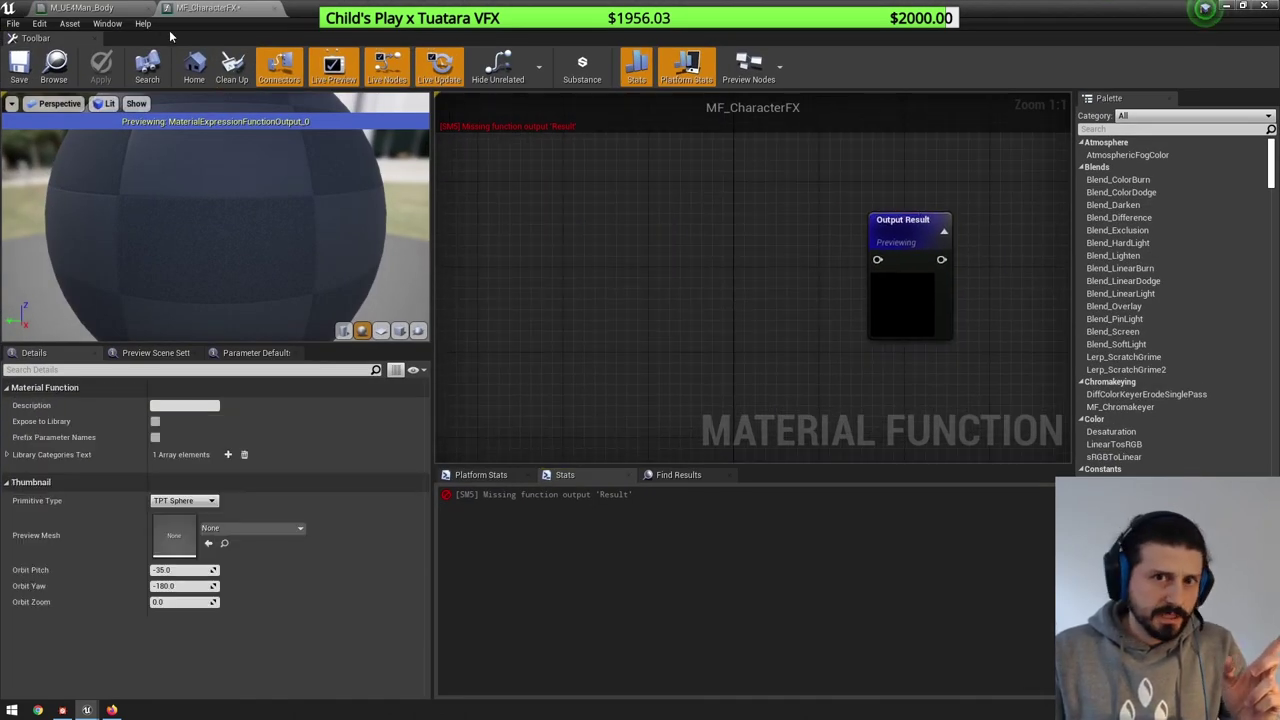
- Return to the M_UE4Man_Body material and examine the Material Attributes pin on its output node
click(105, 7)
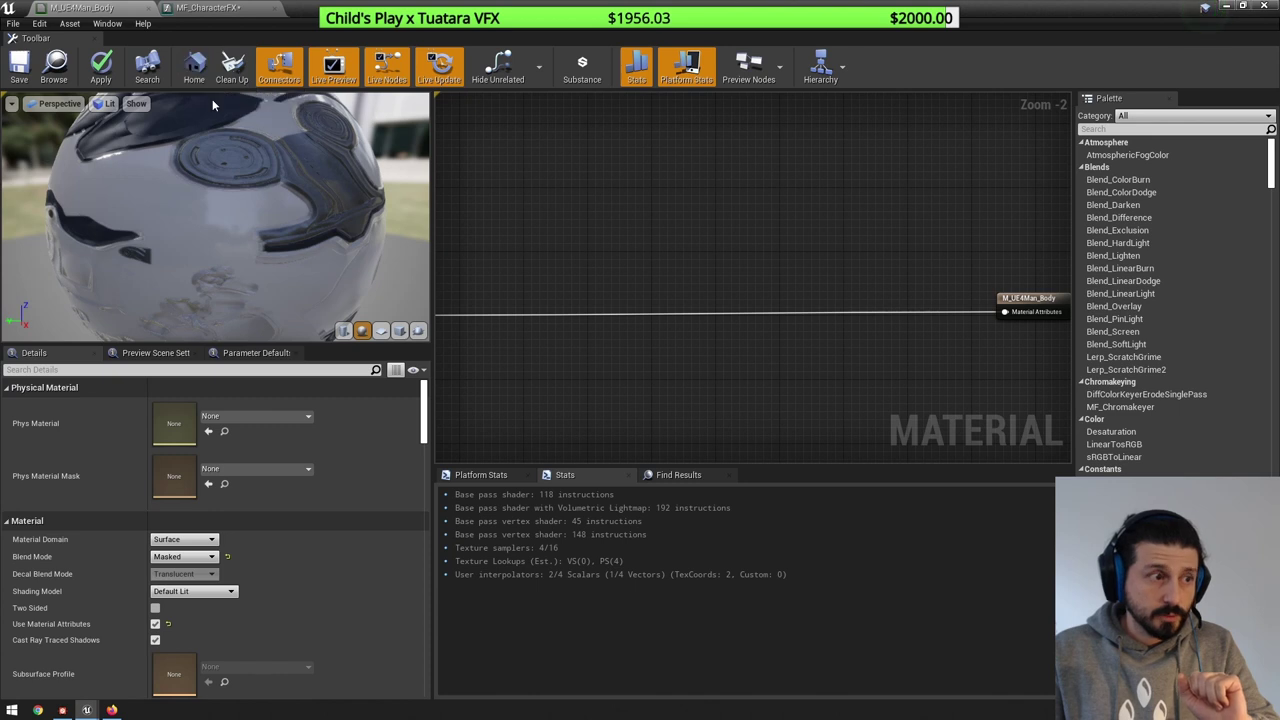
right_drag(1017, 326, 874, 337)
scroll(874, 337, up, 1)
scroll(880, 326, up, 1)
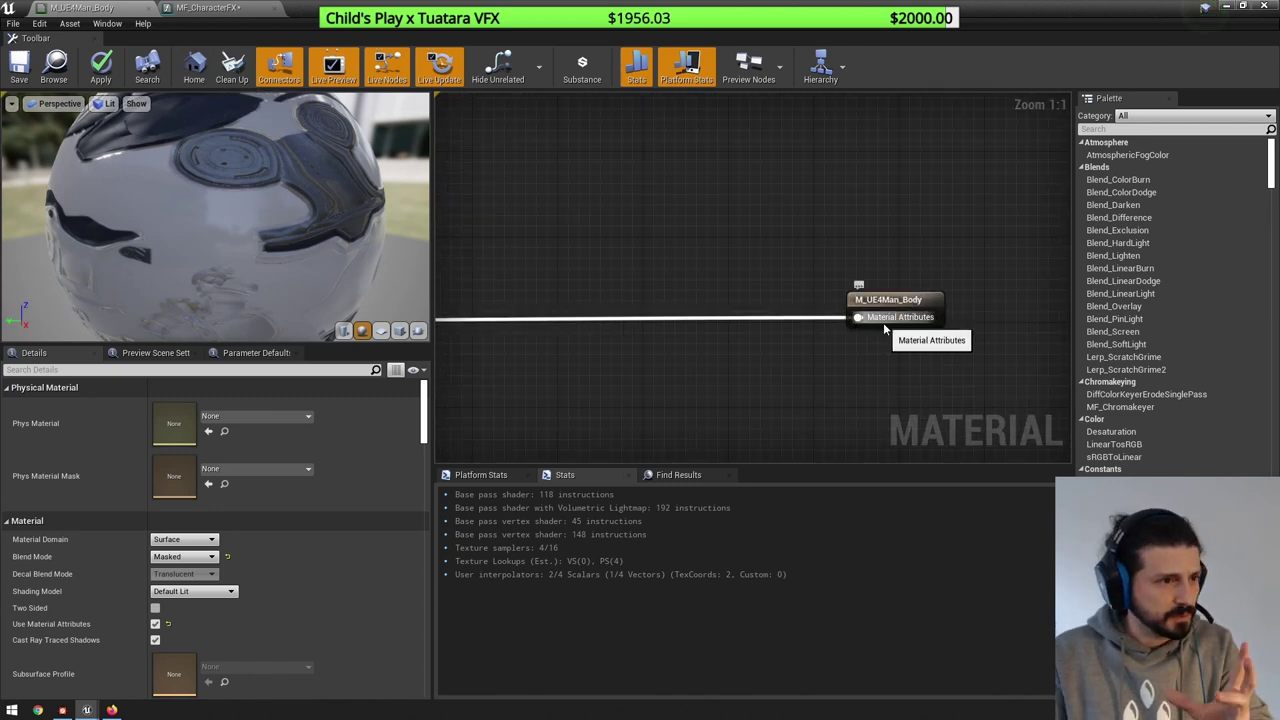
scroll(820, 371, down, 2)
right_drag(780, 394, 684, 318)
scroll(684, 320, up, 1)
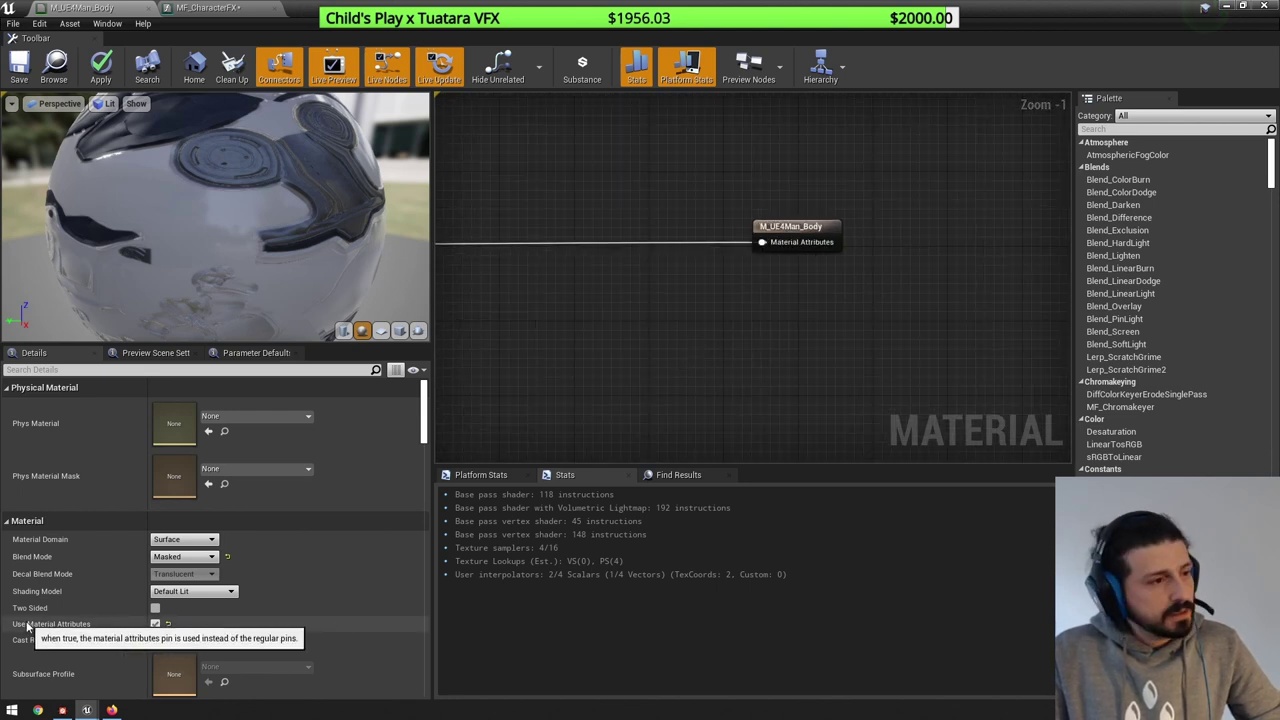
- Disable Use Material Attributes to inspect the output node's separate pins, and re-enable it
click(155, 624)
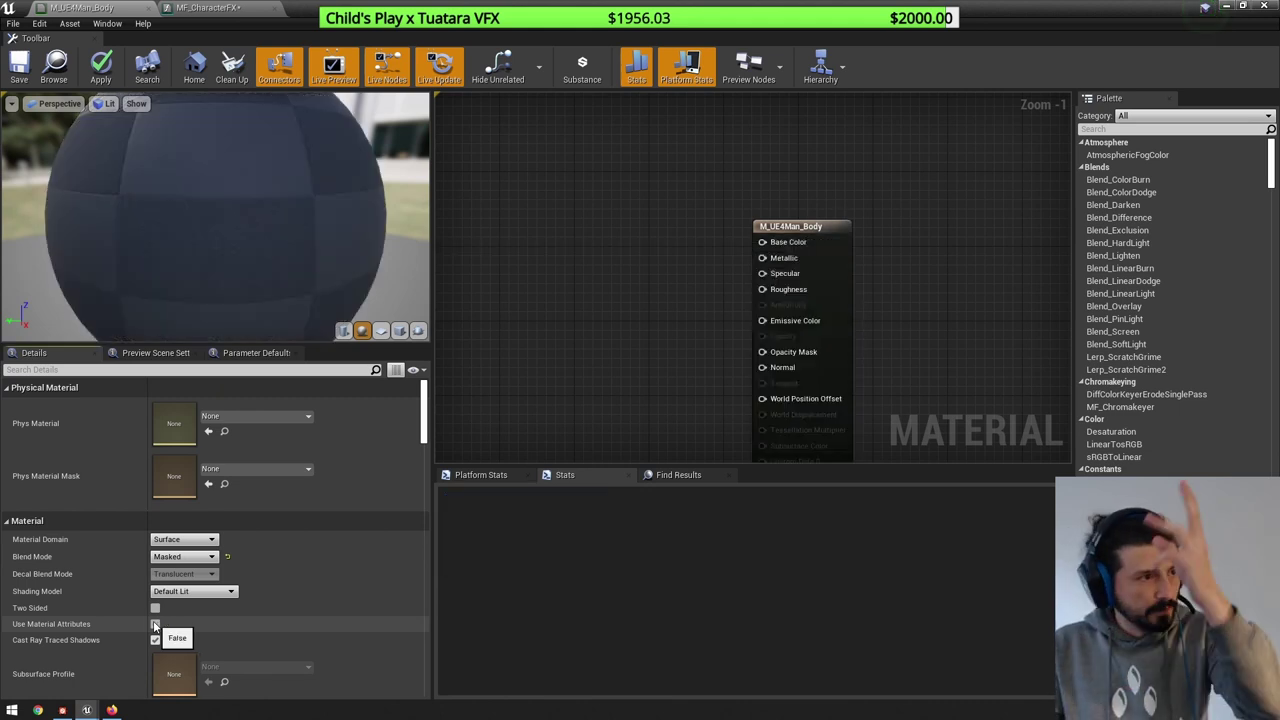
scroll(690, 300, down, 1)
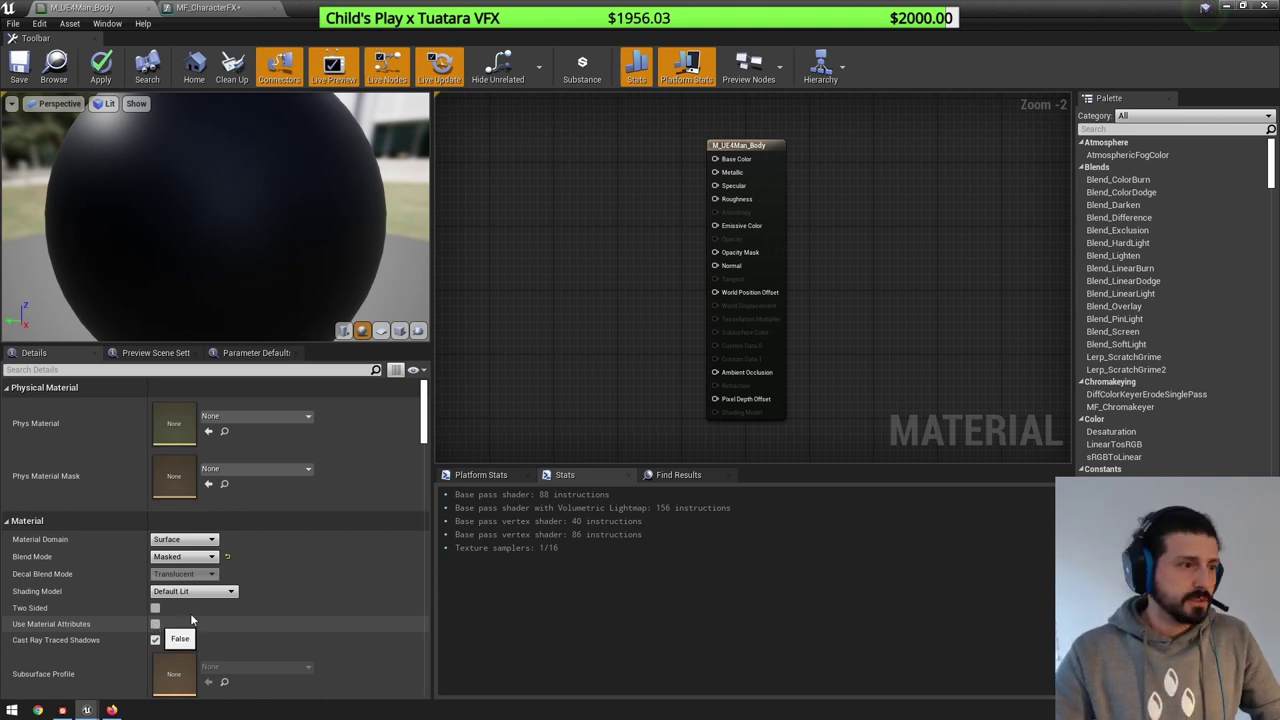
click(155, 623)
scroll(667, 308, down, 5)
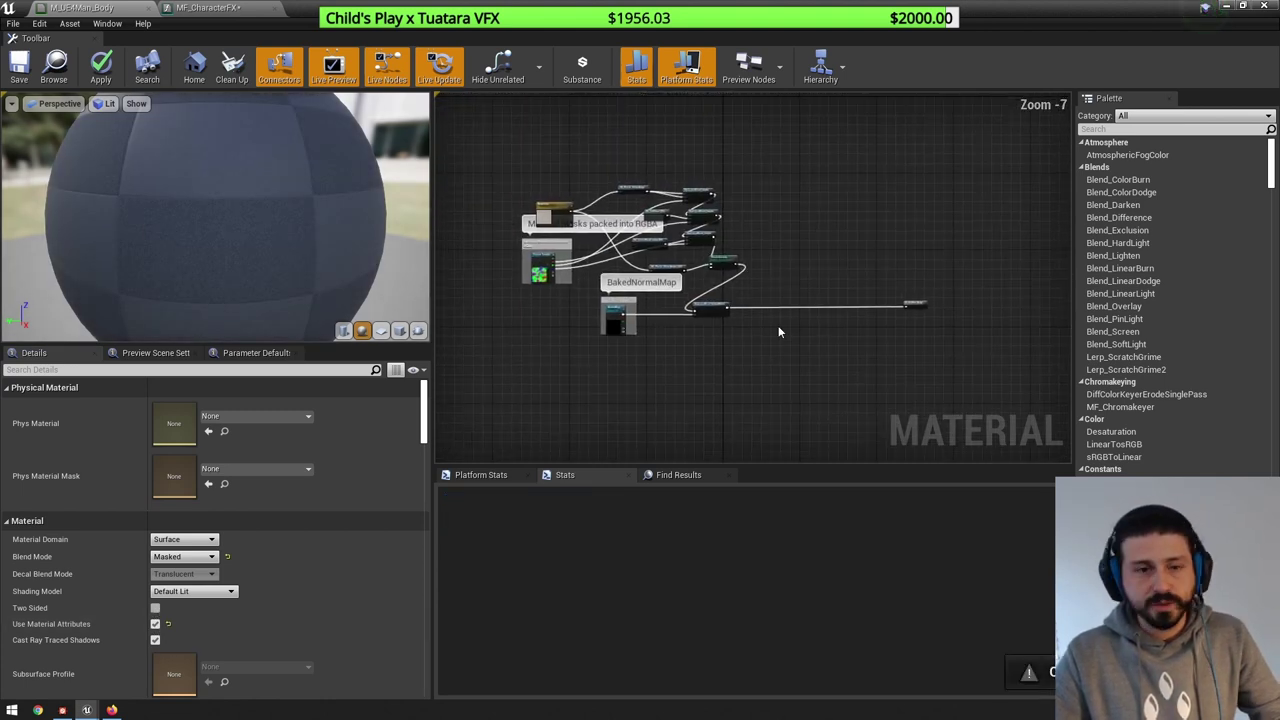
scroll(780, 330, up, 1)
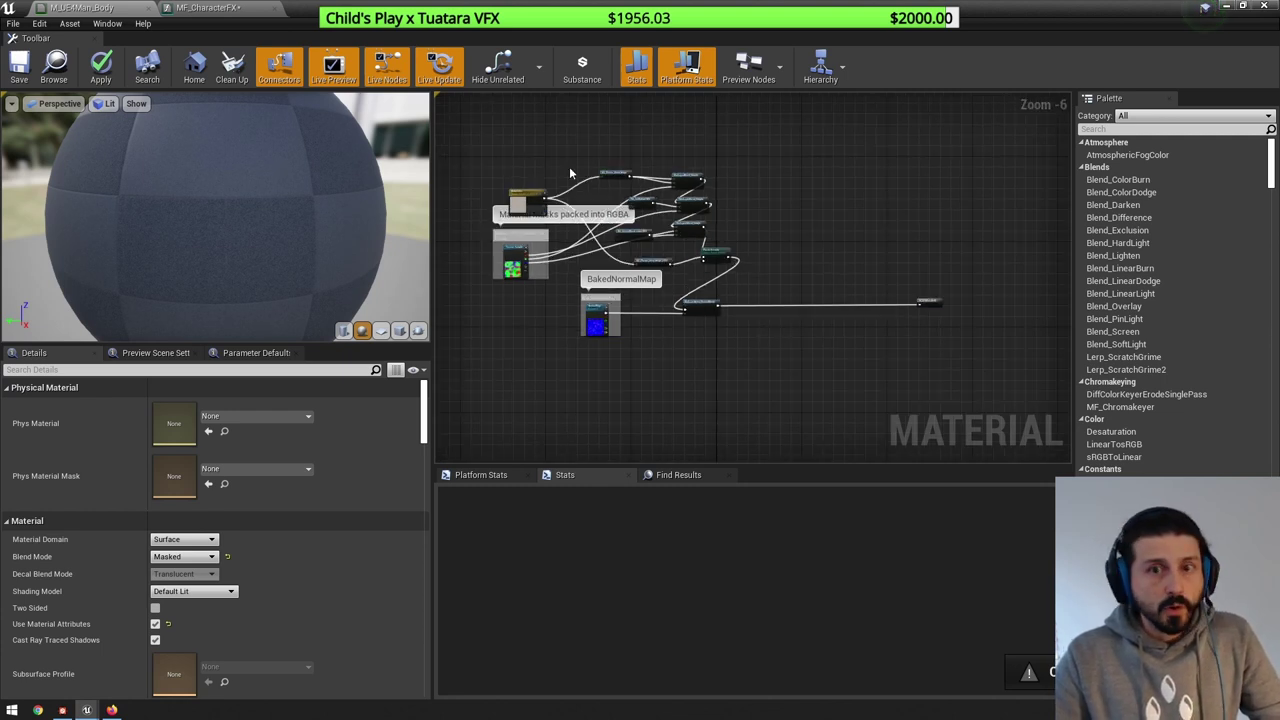
- Add a FunctionInput node to MF_CharacterFX and set its input type to Function Input Material Attributes
click(205, 8)
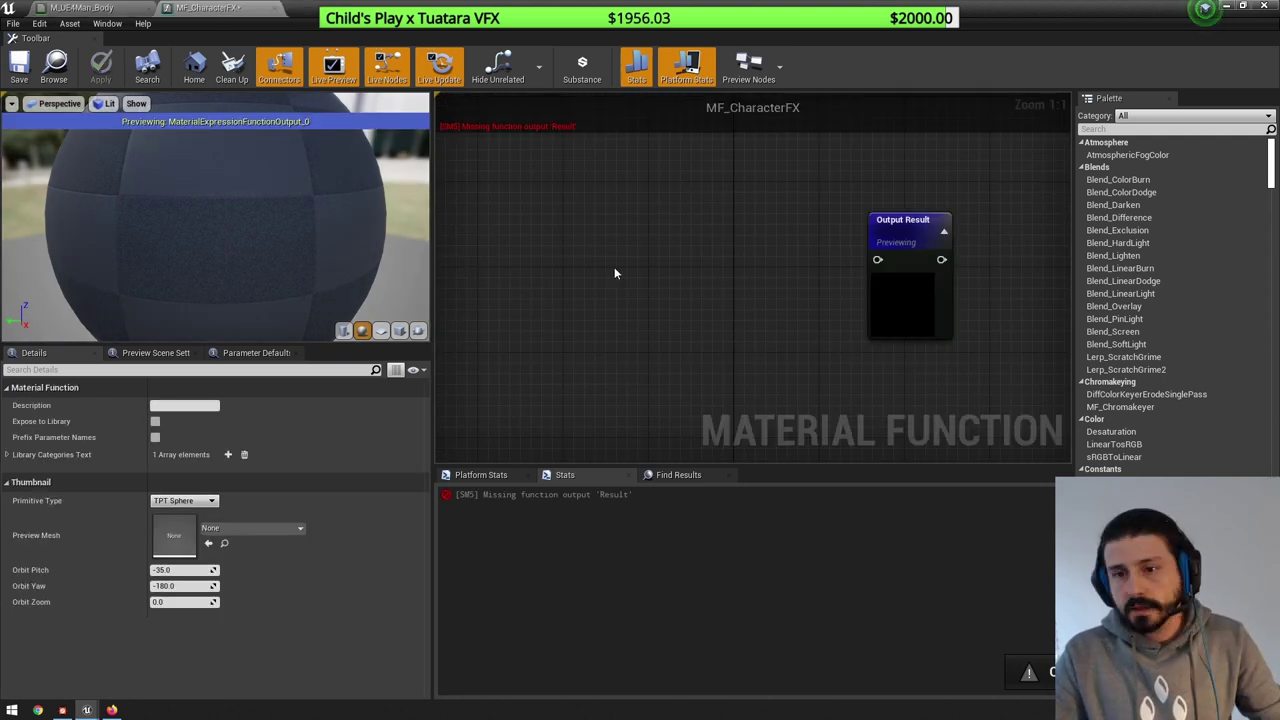
right_click(548, 251)
text(func)
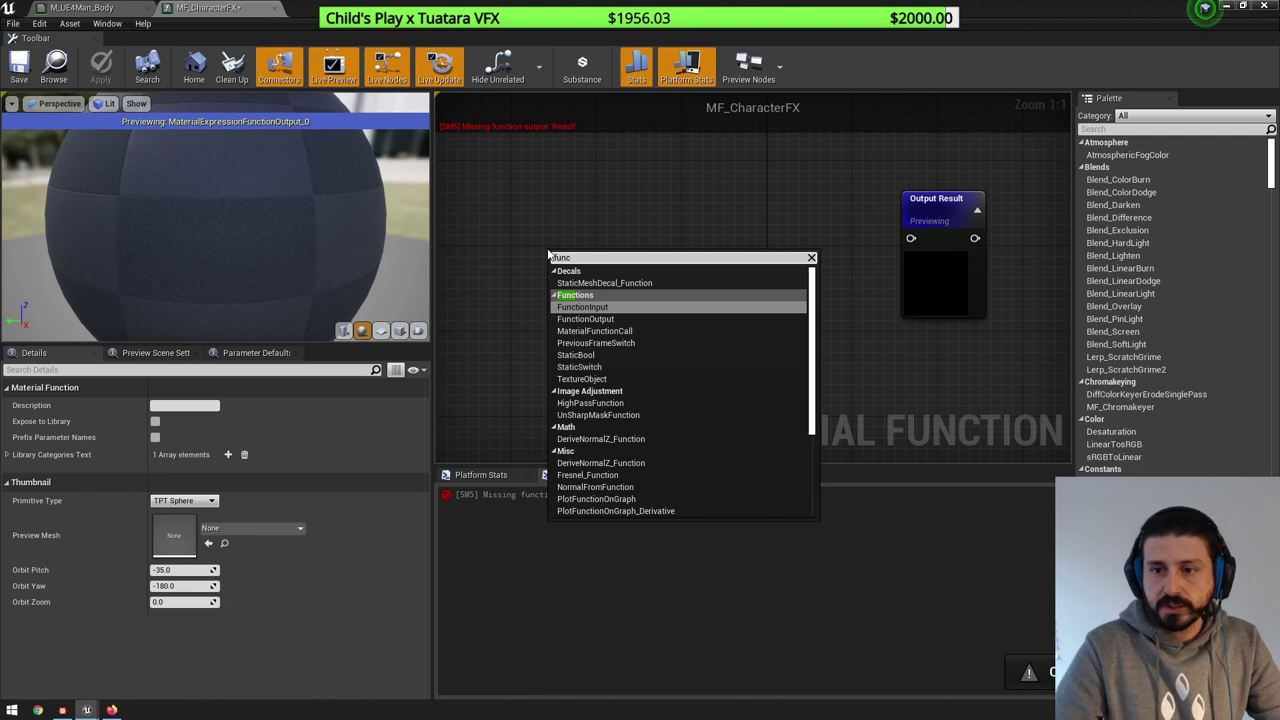
key(Return)
click(195, 438)
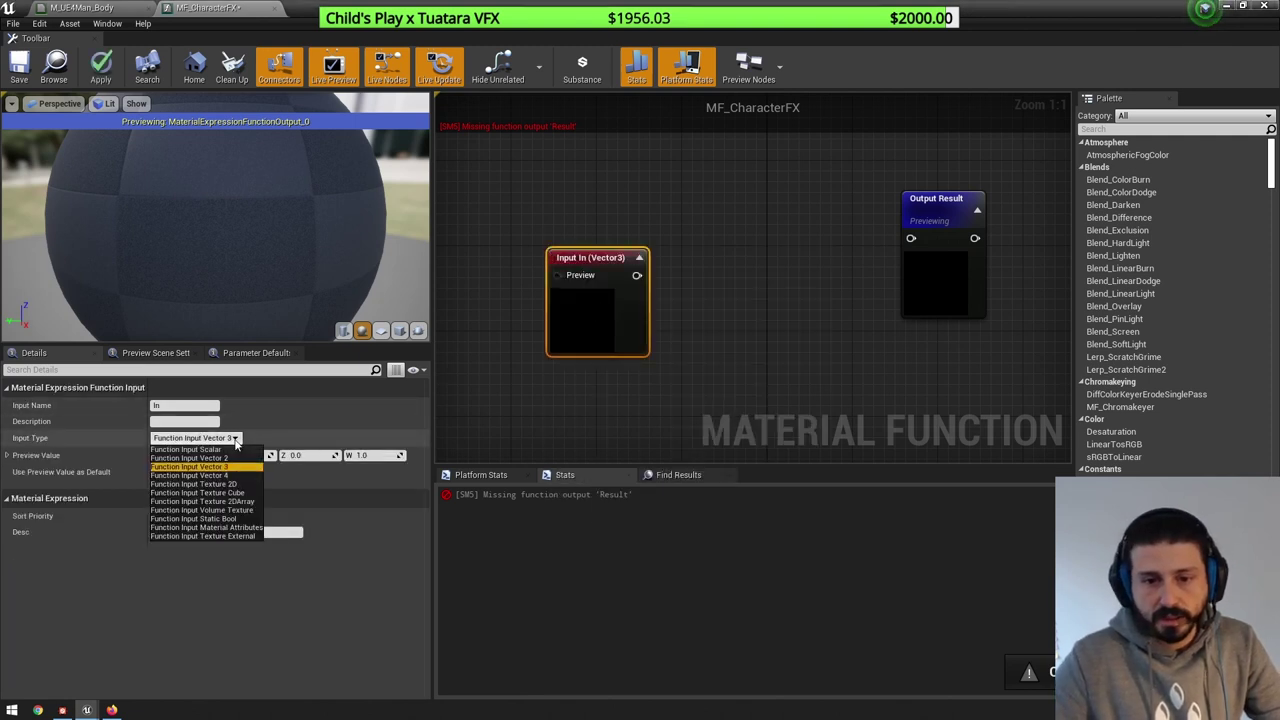
click(211, 527)
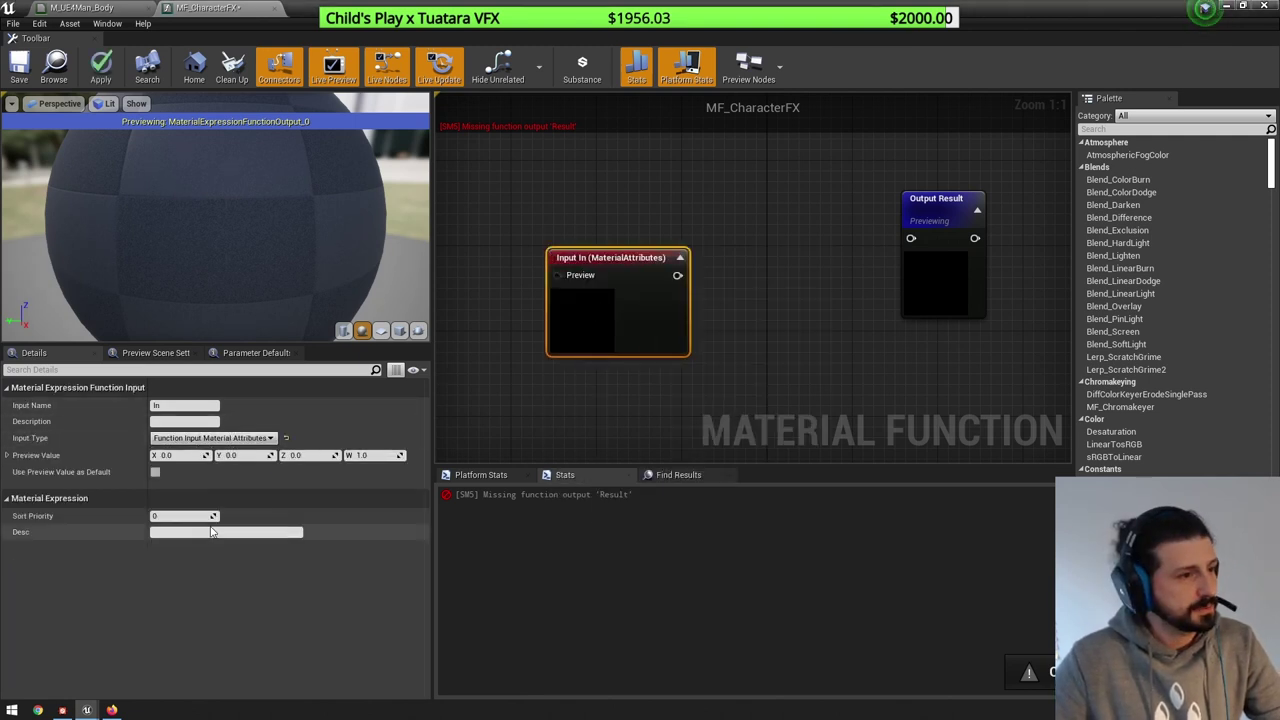
- Connect the Material Attributes input to Output Result and save the MF_CharacterFX function
click(643, 252)
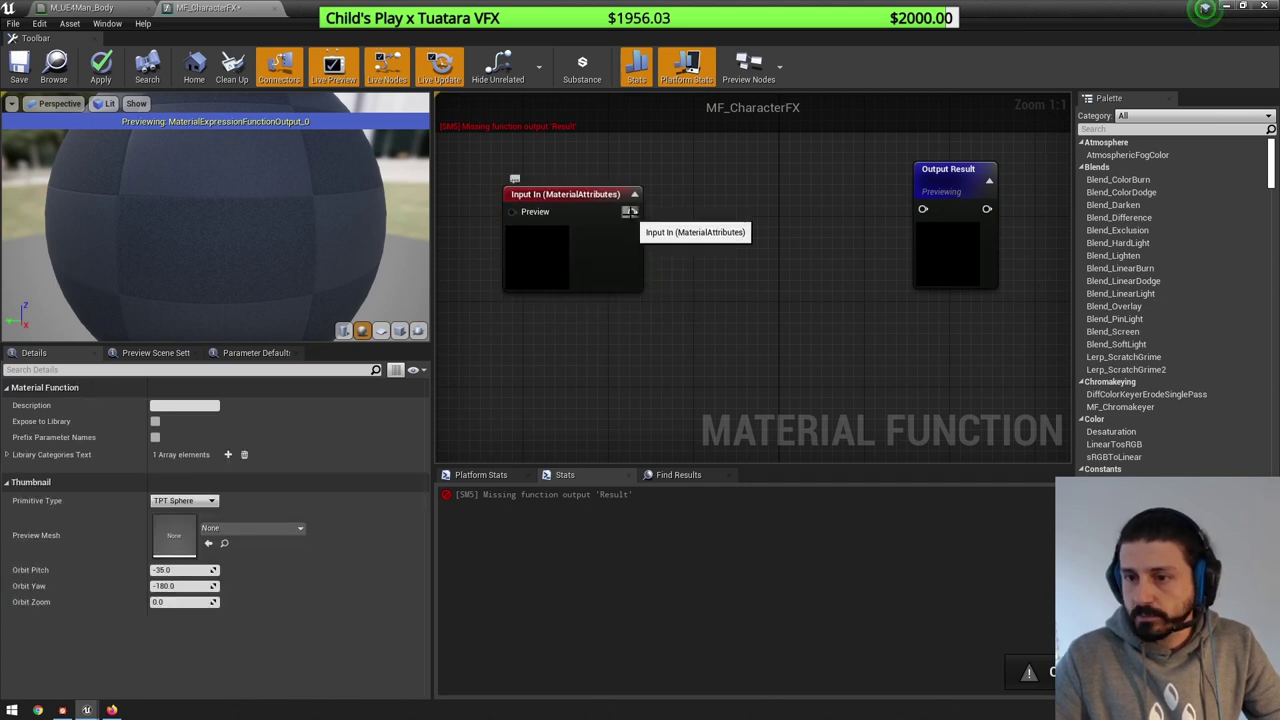
drag(632, 211, 924, 210)
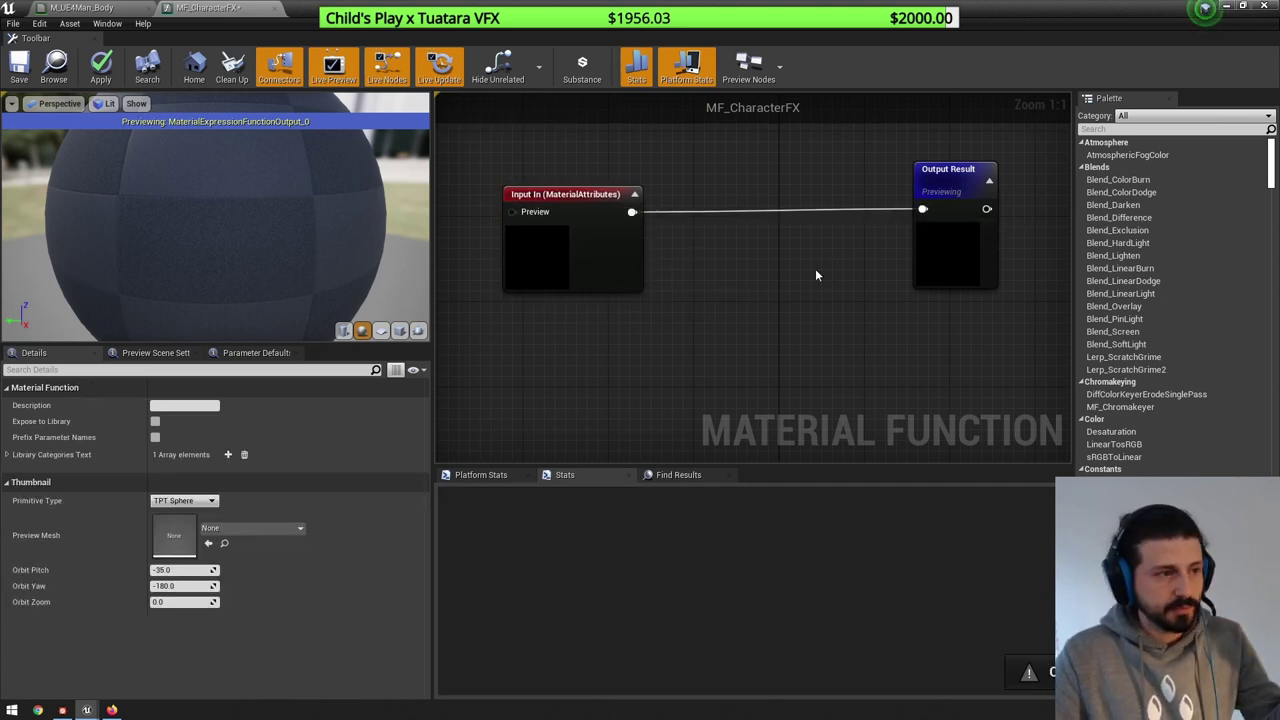
click(28, 77)
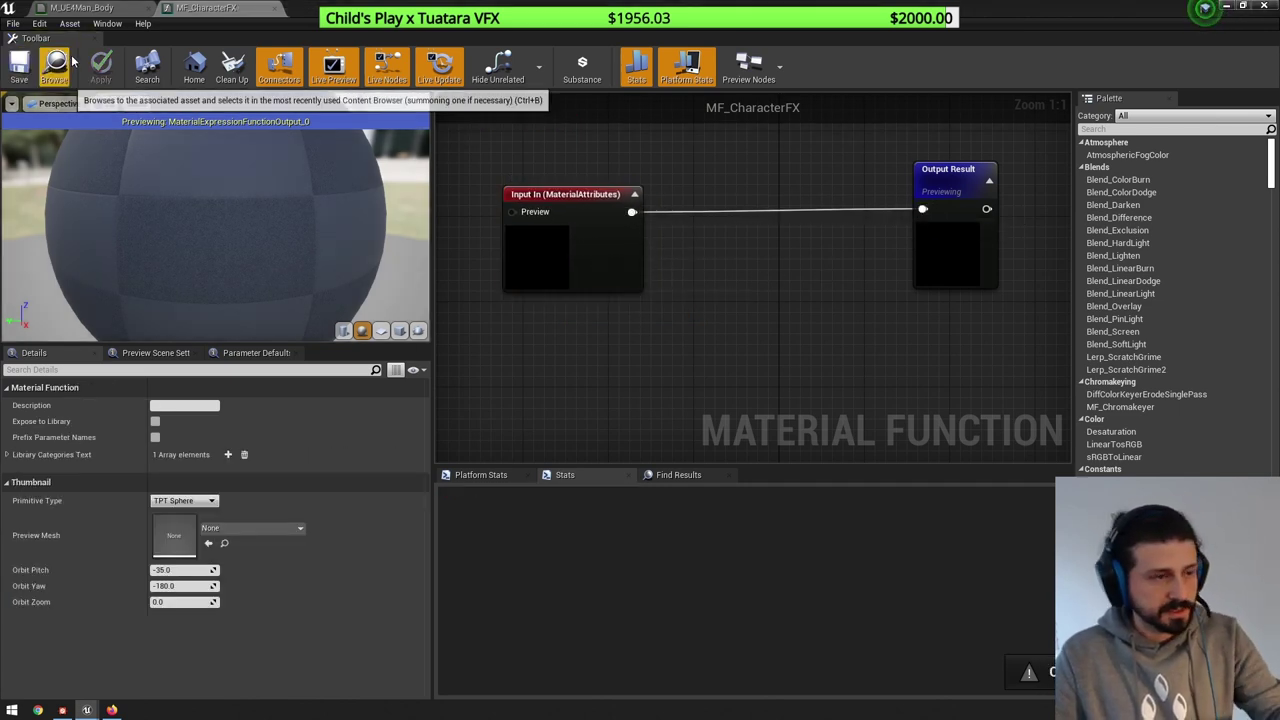
- Place the MF_CharacterFX function from the VFX folder into the M_UE4Man_Body graph near the material output wire, and maximize the editor again
click(82, 7)
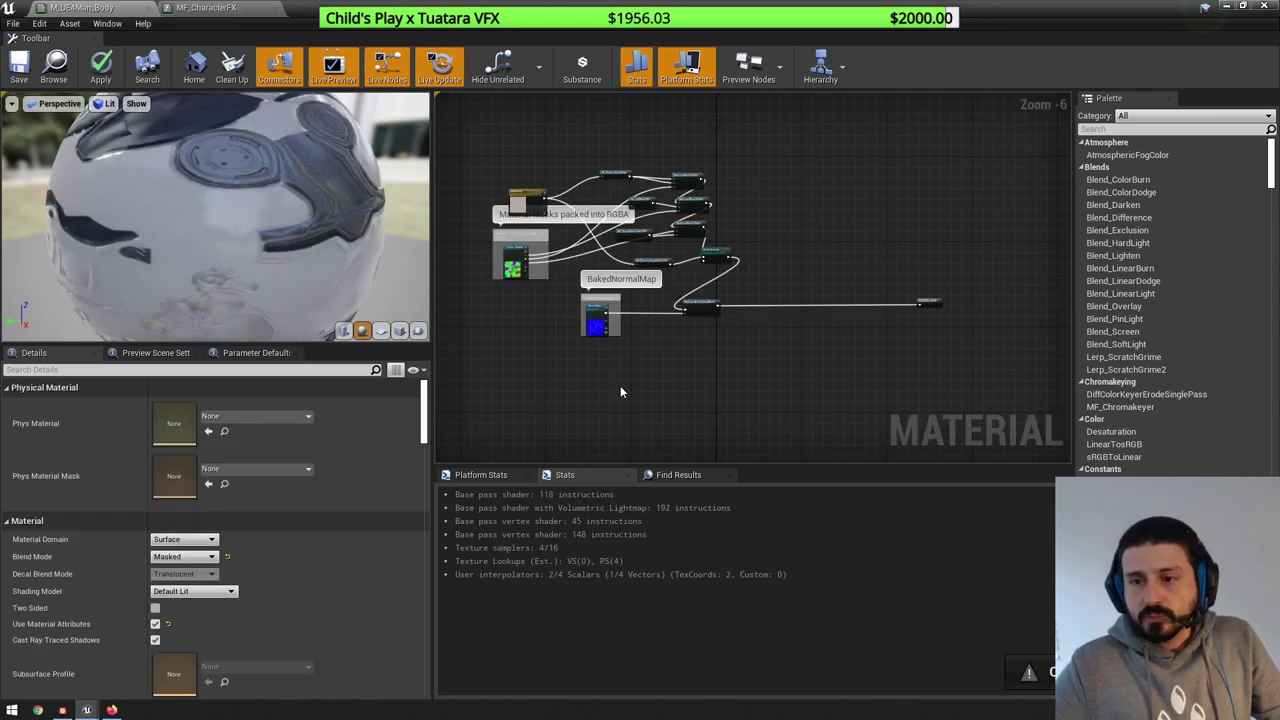
scroll(798, 324, up, 2)
right_drag(919, 317, 805, 331)
drag(592, 9, 677, 42)
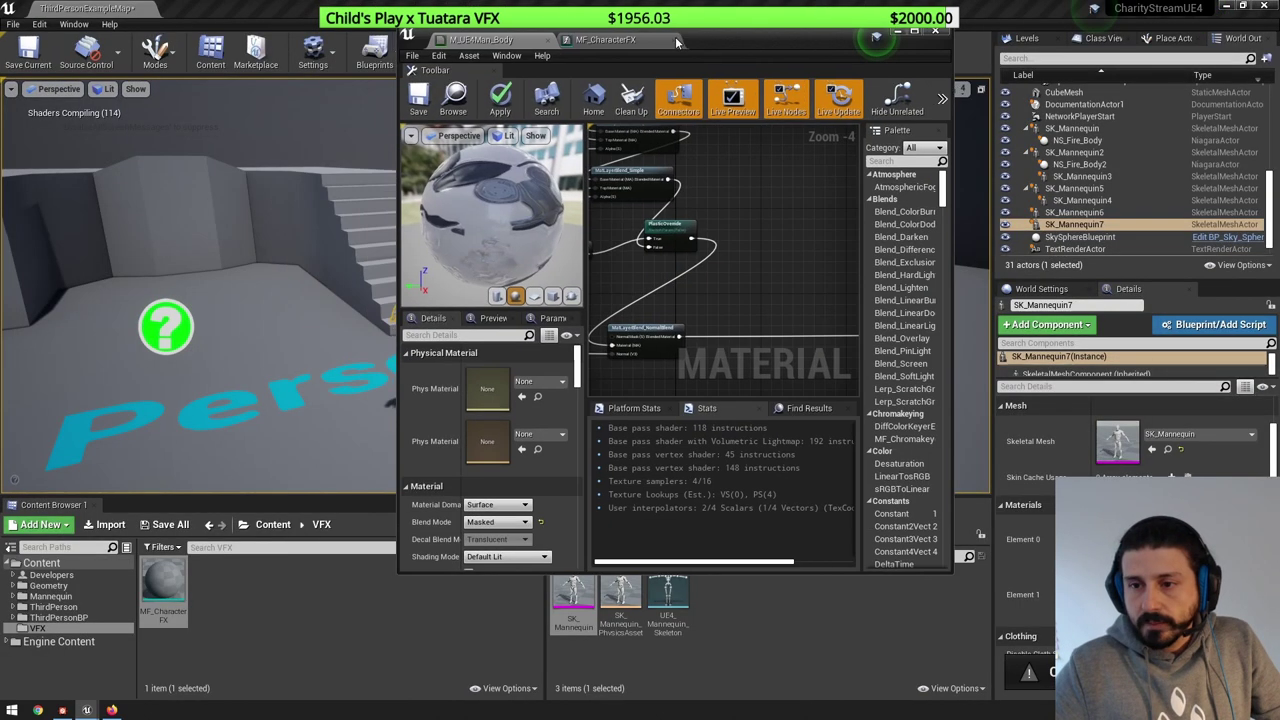
drag(162, 592, 770, 292)
double_click(769, 32)
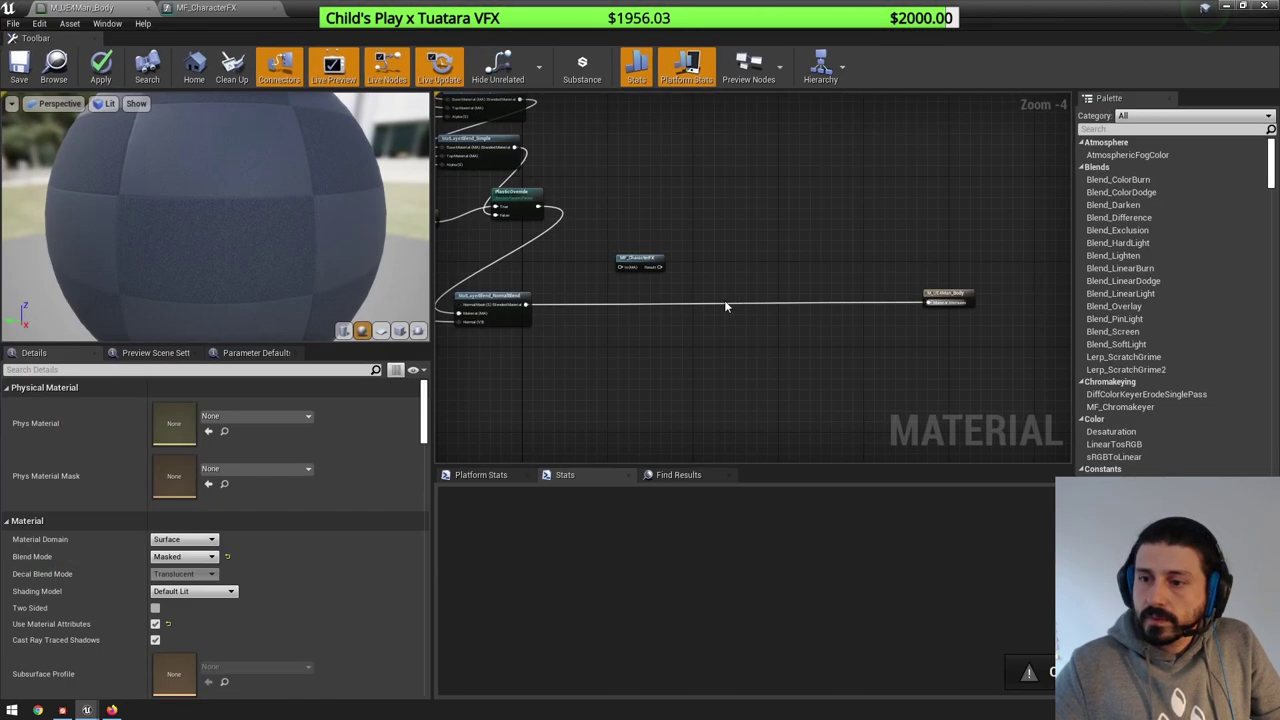
- Route the MatLayerBlend_NormalBlend output through MF_CharacterFX into the M_UE4Man_Body output node, and align the function node with the wire
drag(690, 256, 747, 264)
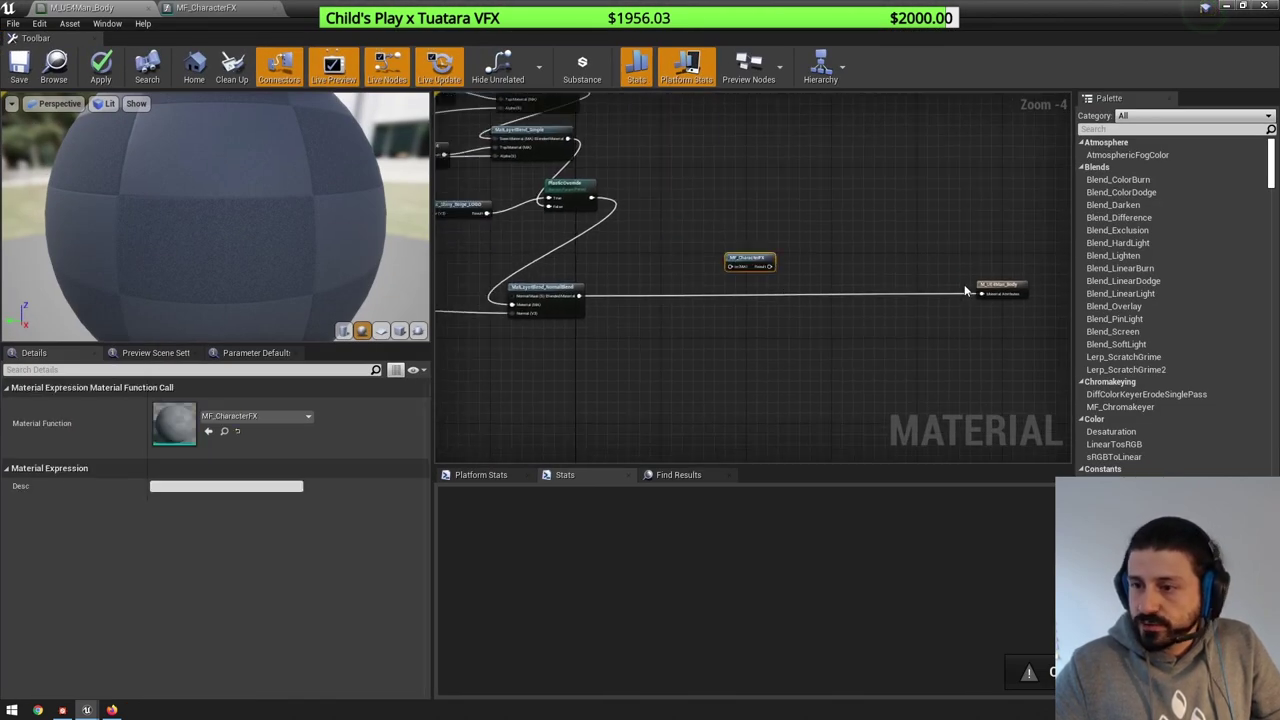
ctrl+drag(981, 293, 886, 300)
scroll(762, 263, up, 2)
scroll(710, 325, down, 1)
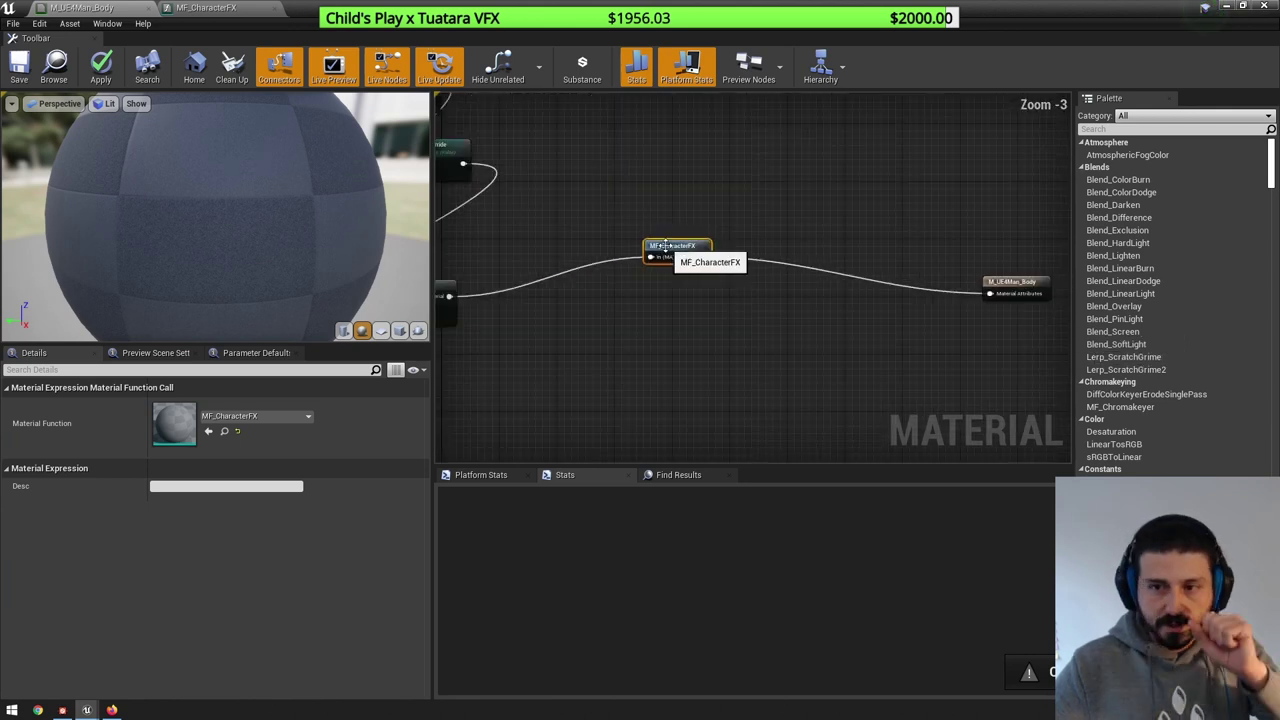
drag(668, 250, 712, 295)
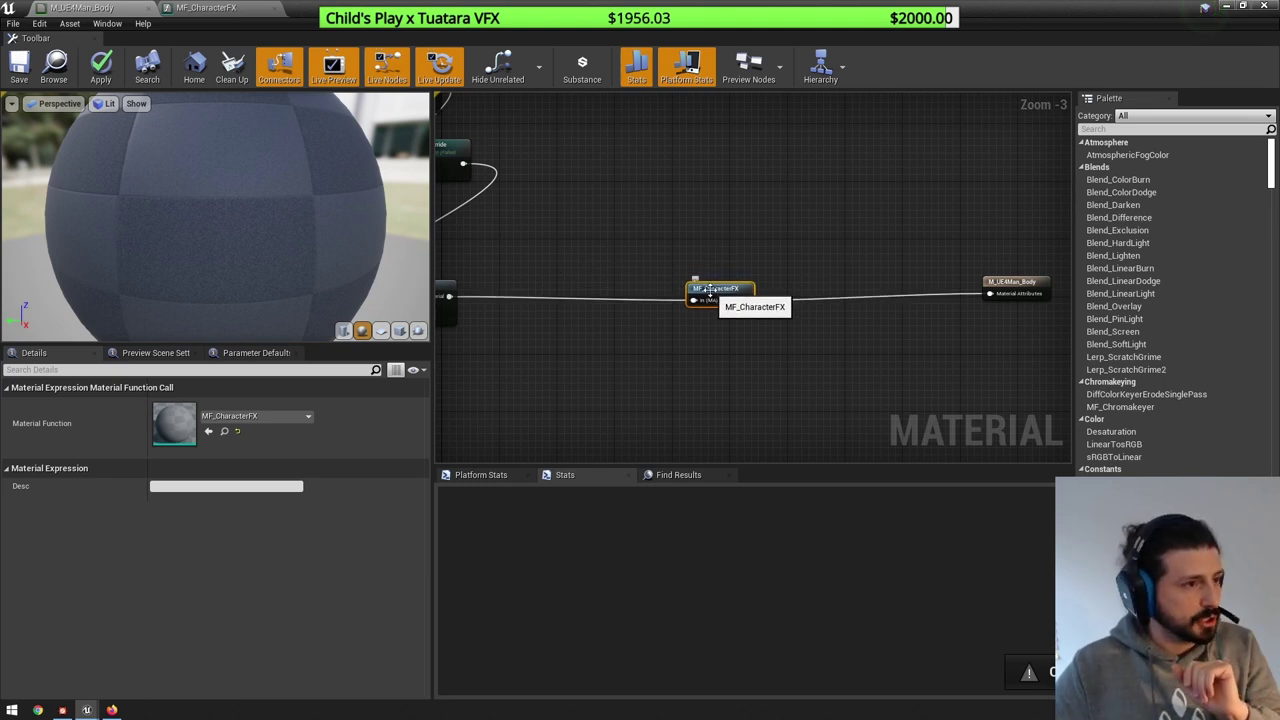
click(780, 345)
scroll(713, 277, down, 1)
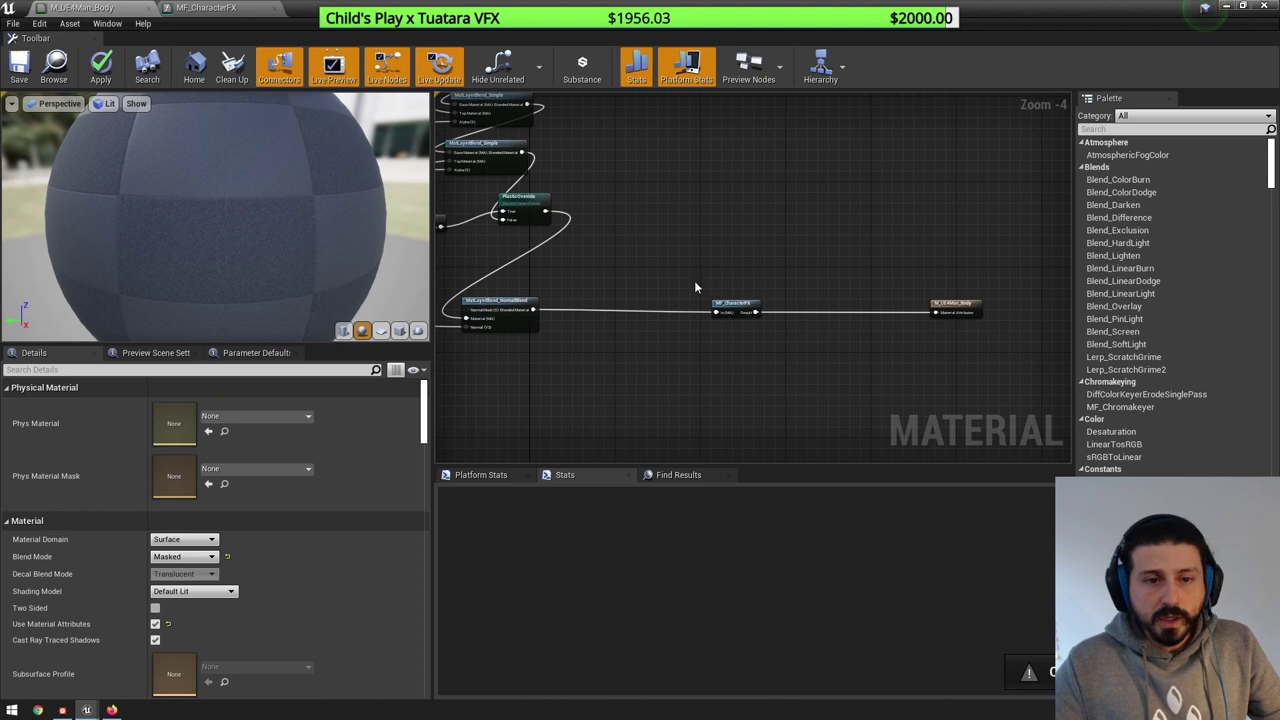
- Open MF_CharacterFX from its node and set its preview mesh to the selected SK_Mannequin asset
double_click(738, 304)
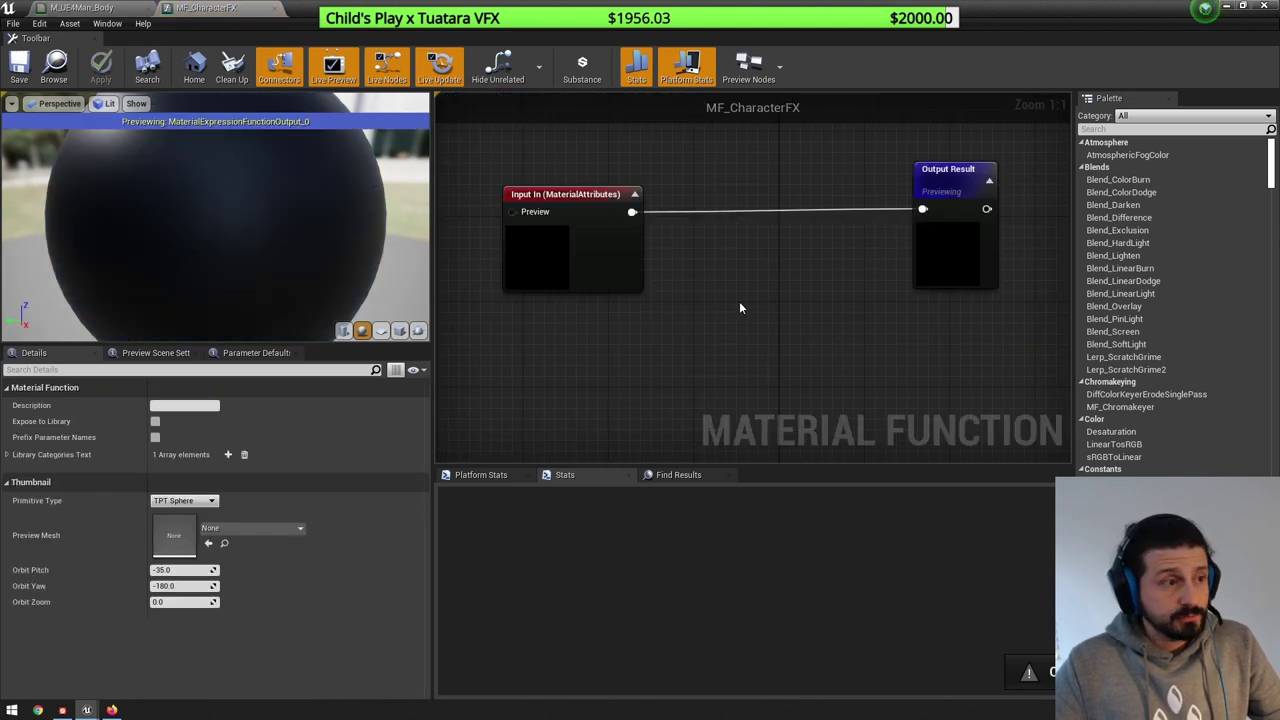
scroll(766, 294, down, 2)
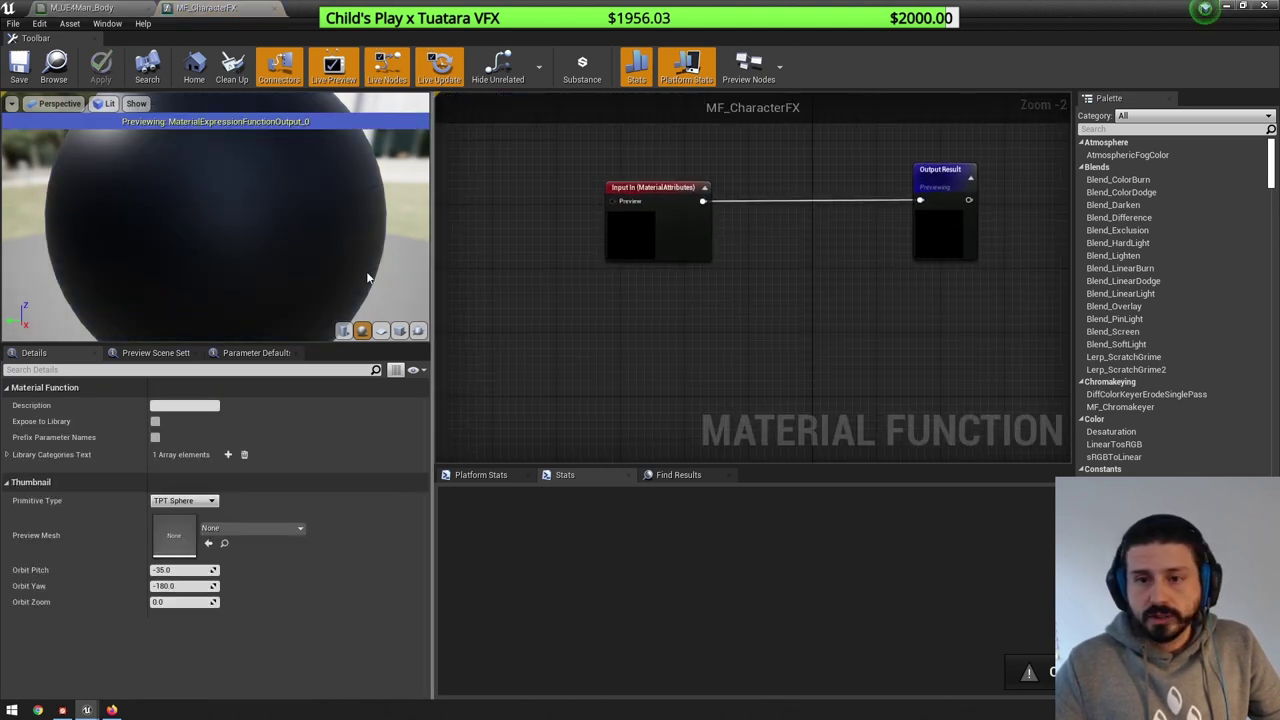
right_drag(320, 215, 295, 215)
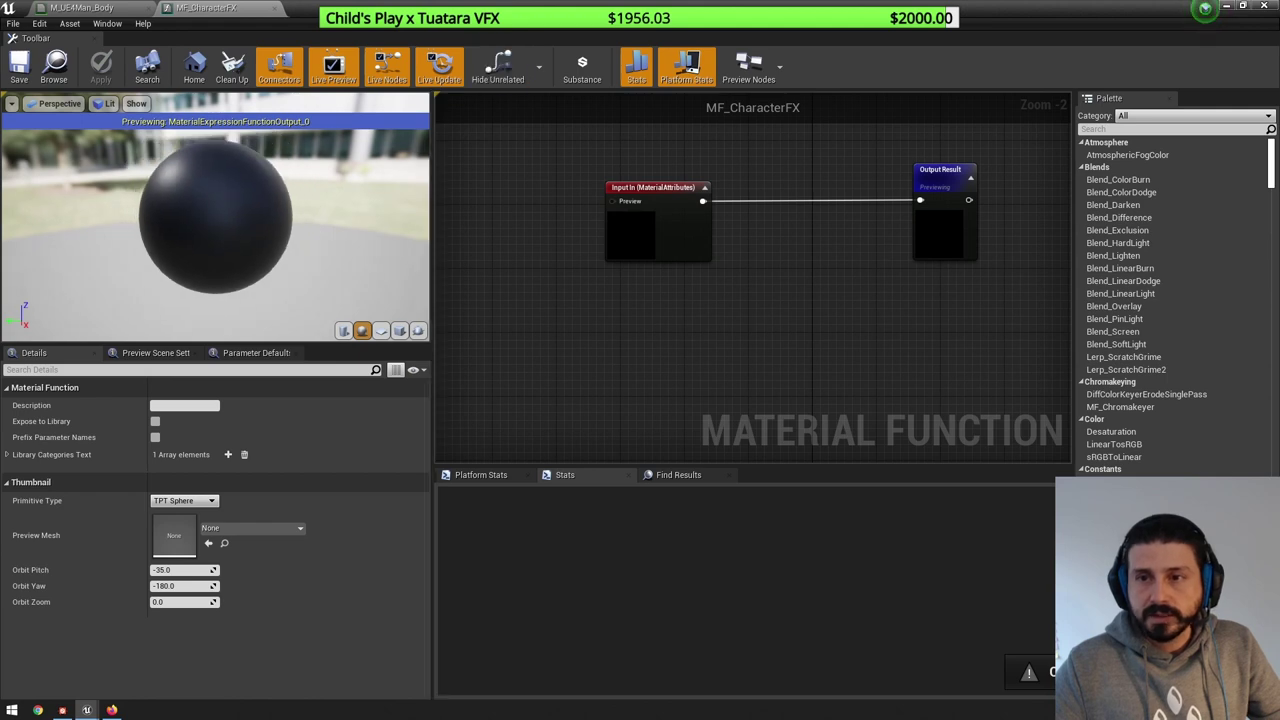
drag(558, 8, 315, 56)
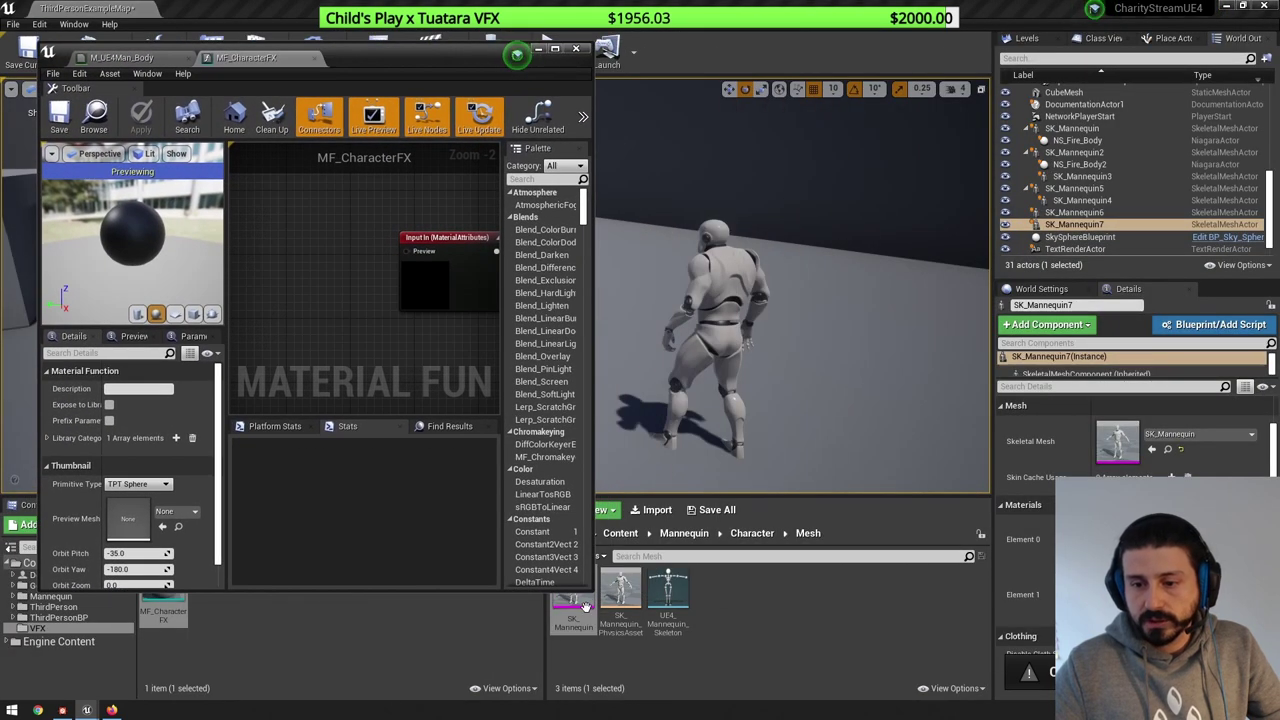
click(211, 314)
scroll(132, 231, up, 2)
drag(132, 231, 145, 236)
scroll(124, 234, up, 5)
- Set the preview mesh of M_UE4Man_Body to the selected SK_Mannequin as well, and maximize the editor
click(122, 57)
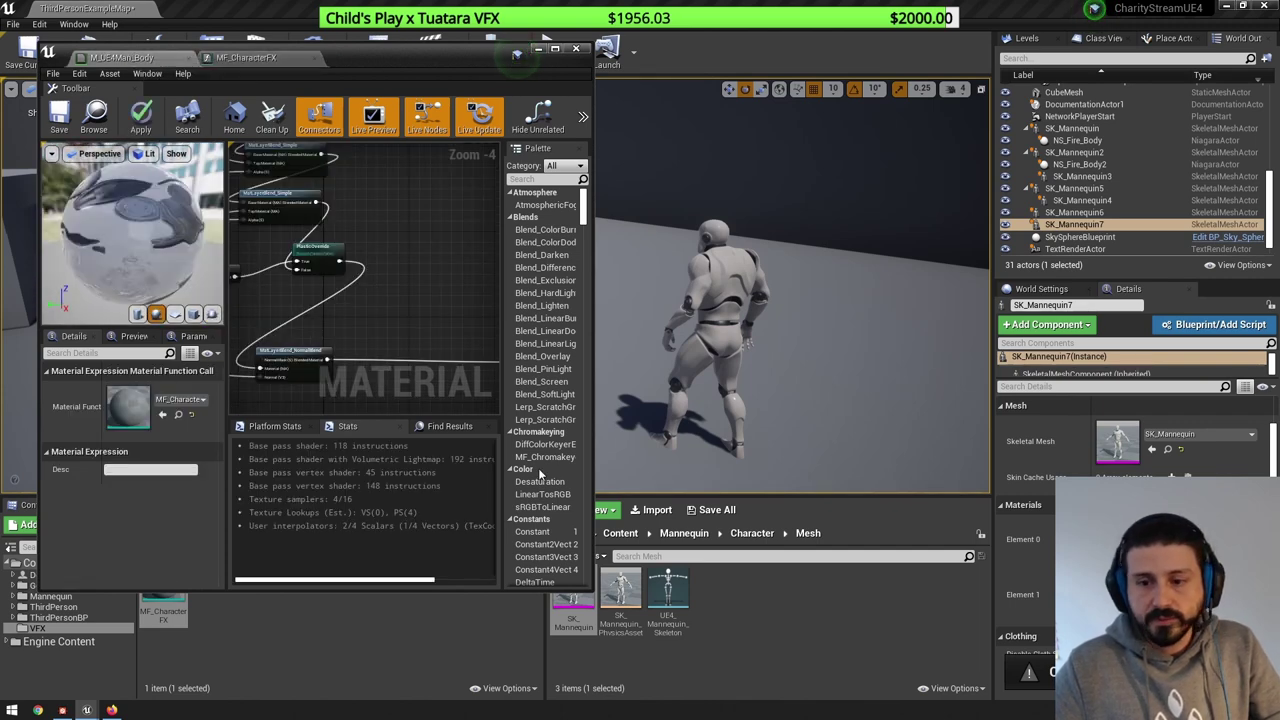
click(213, 315)
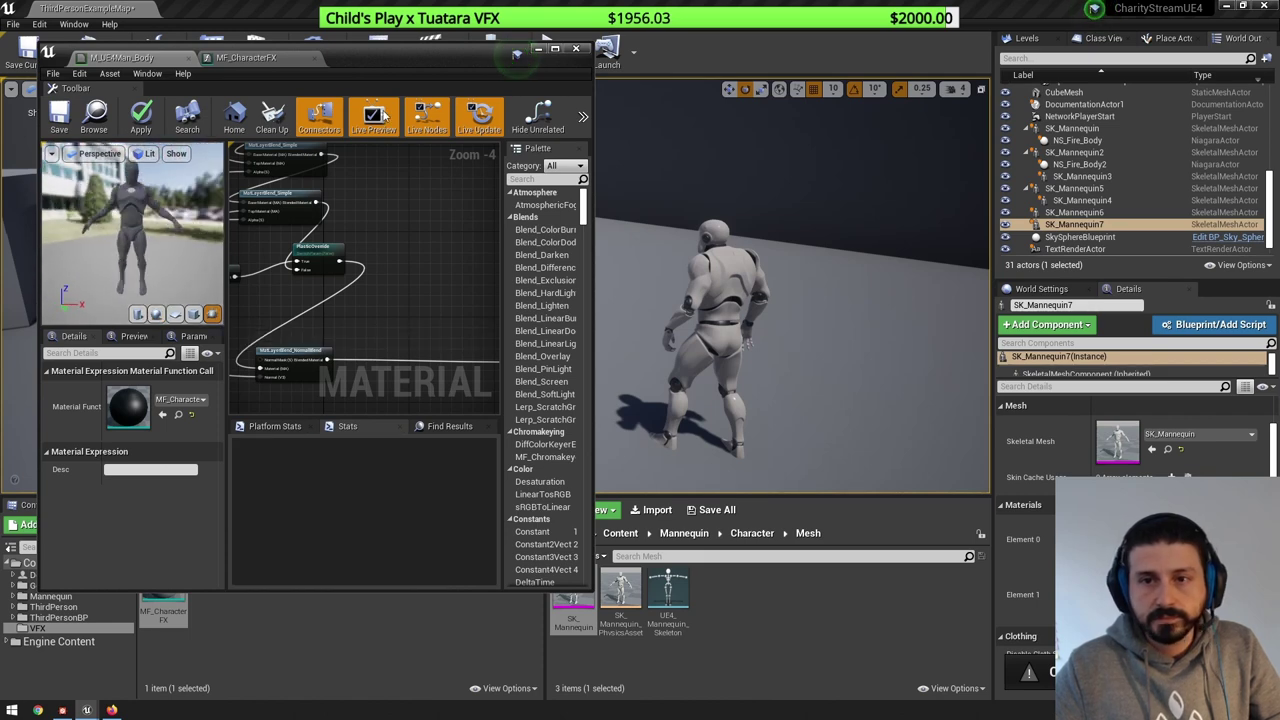
double_click(517, 55)
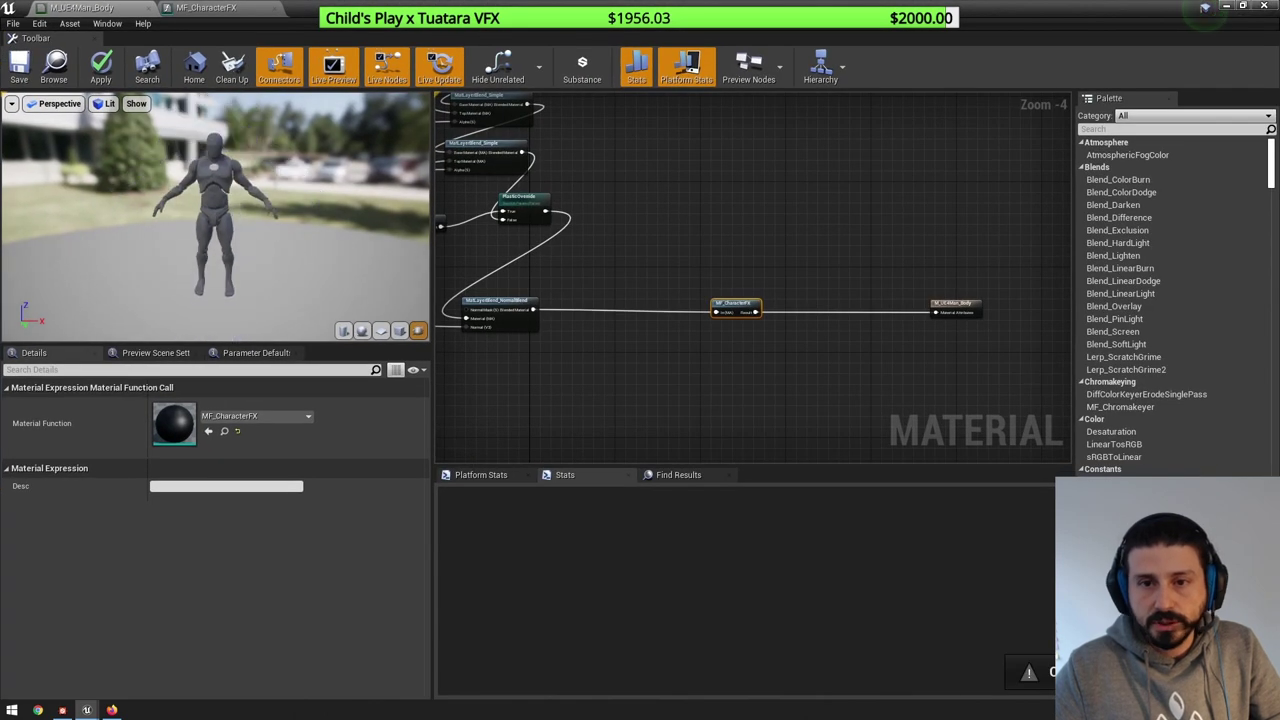
- Return to MF_CharacterFX and move its Output Result node farther from the input node
click(205, 7)
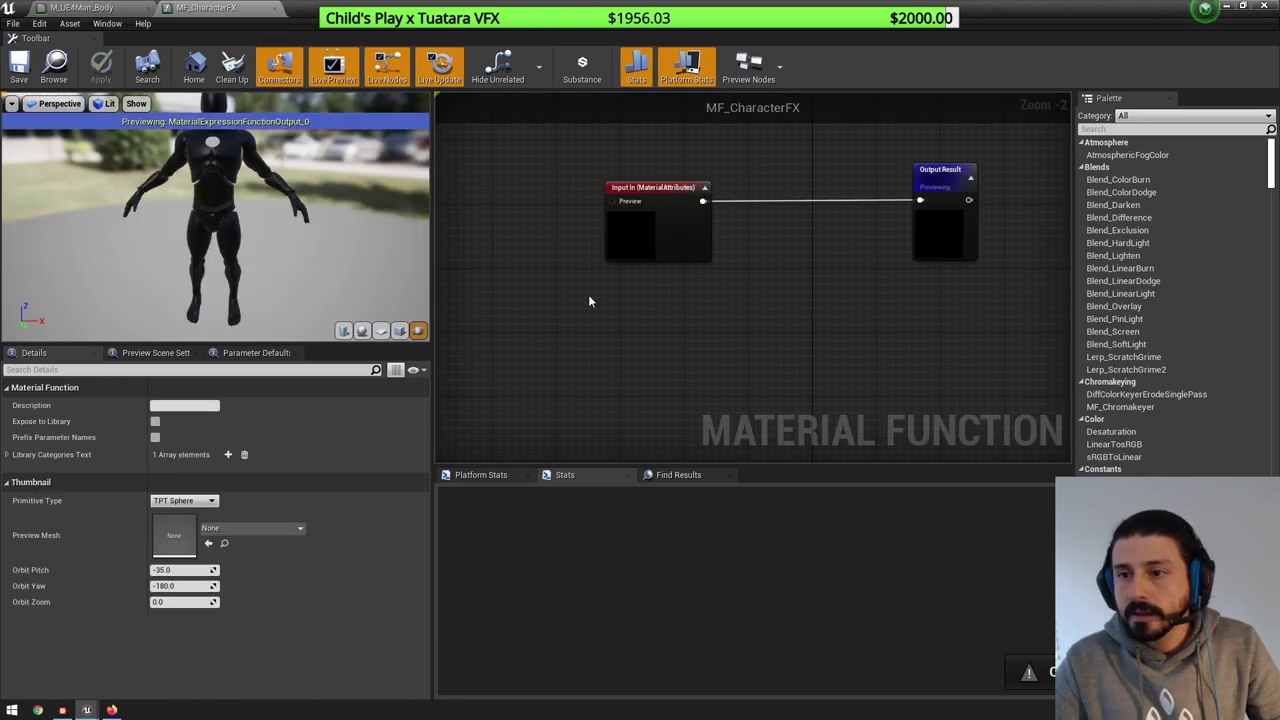
right_drag(589, 297, 511, 354)
scroll(594, 405, down, 3)
drag(722, 341, 925, 344)
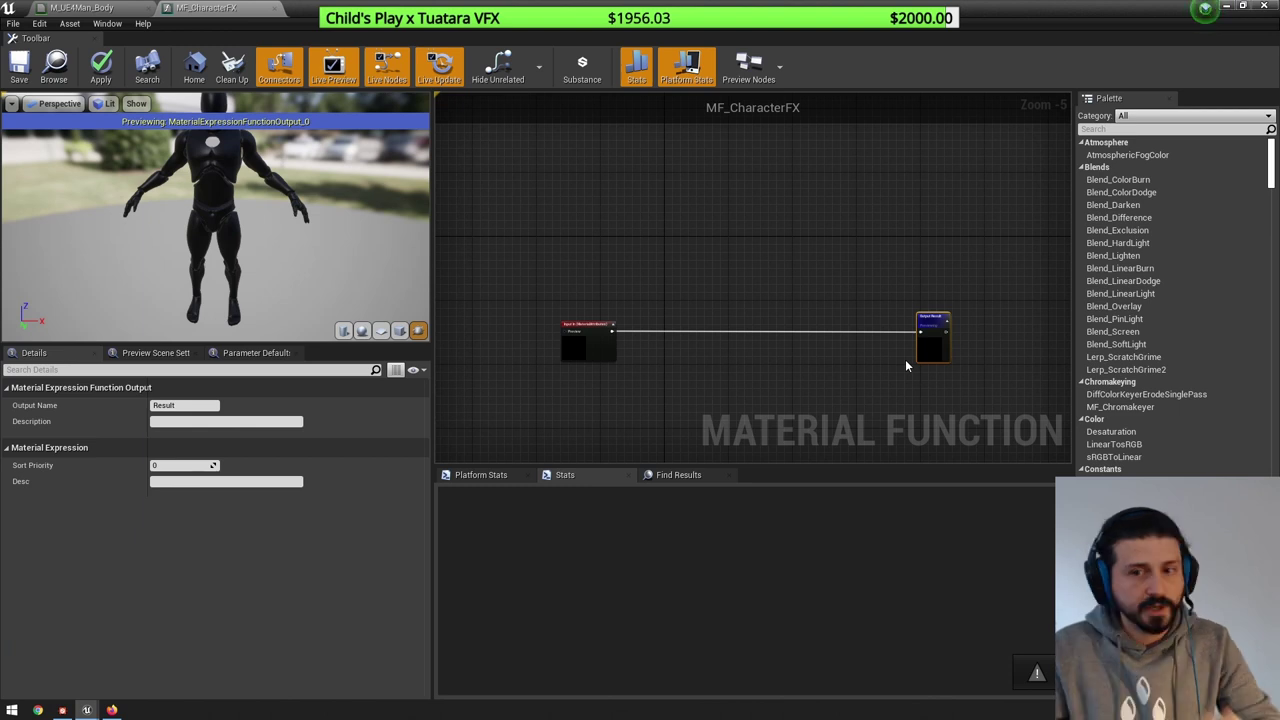
- Add a BreakMaterialAttributes node fed by the function's Material Attributes input
drag(614, 331, 704, 390)
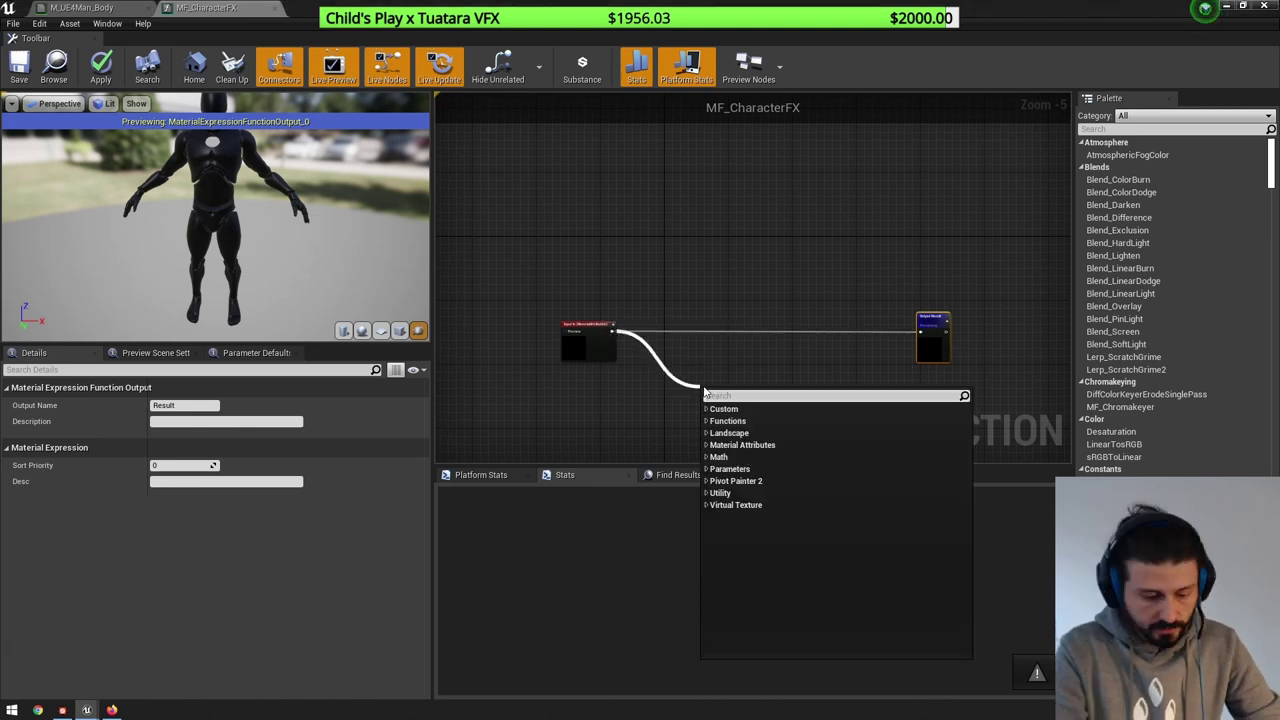
text(bre)
key(Return)
right_drag(947, 368, 900, 257)
scroll(799, 308, up, 3)
right_drag(799, 308, 817, 231)
scroll(817, 232, down, 1)
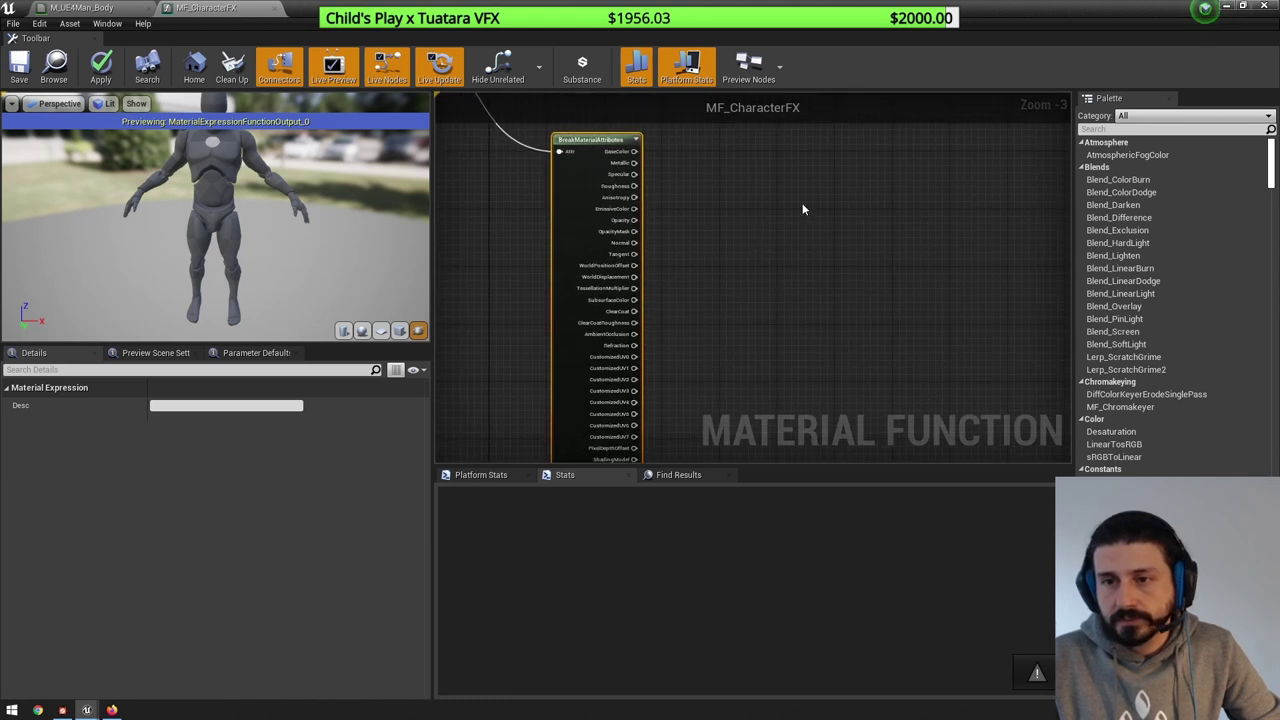
- Add a MakeMaterialAttributes node fed by the BreakMaterialAttributes BaseColor pin and connect its output to Output Result
scroll(766, 250, down, 2)
drag(680, 211, 737, 216)
text(make)
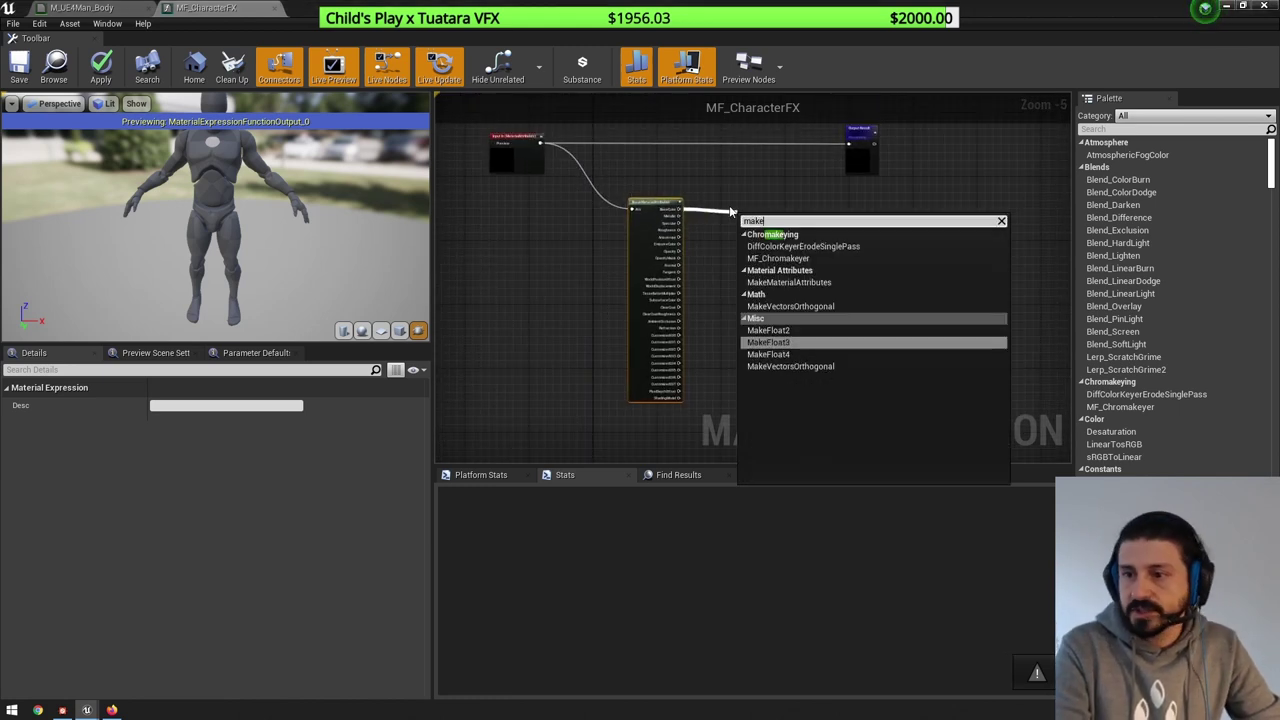
click(789, 282)
scroll(768, 238, up, 1)
drag(764, 227, 853, 121)
scroll(820, 290, up, 2)
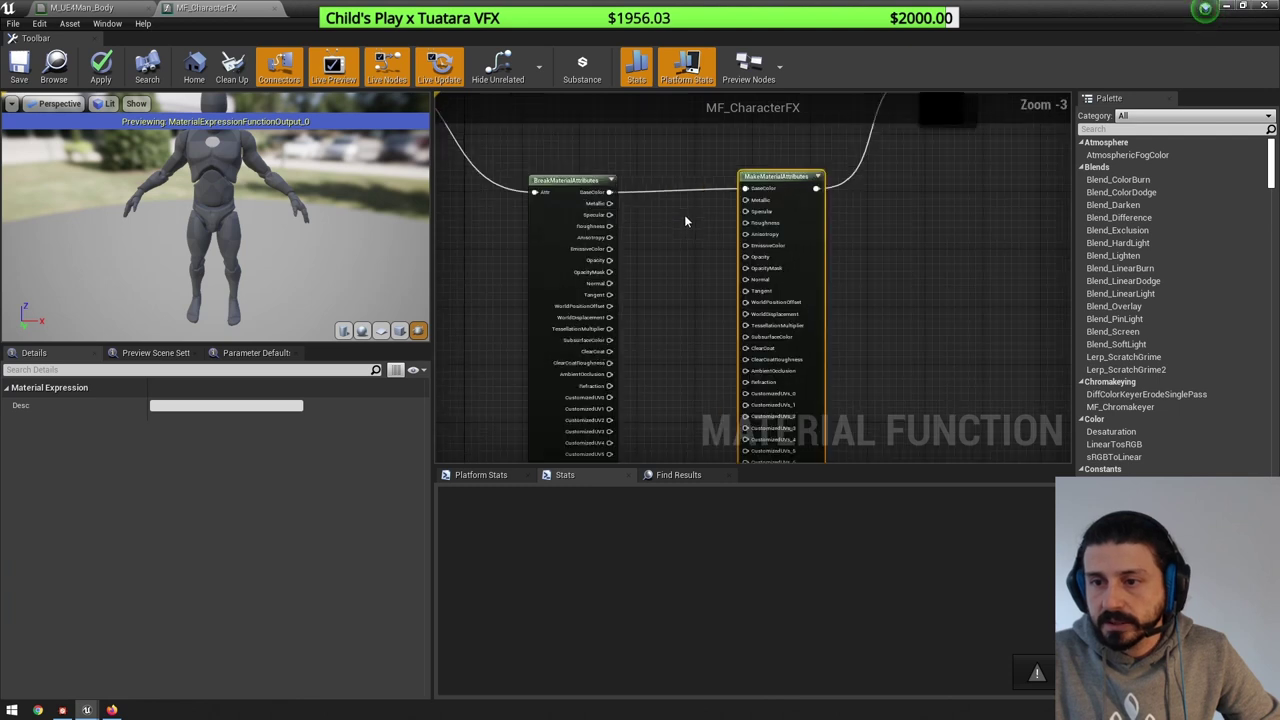
scroll(705, 237, up, 2)
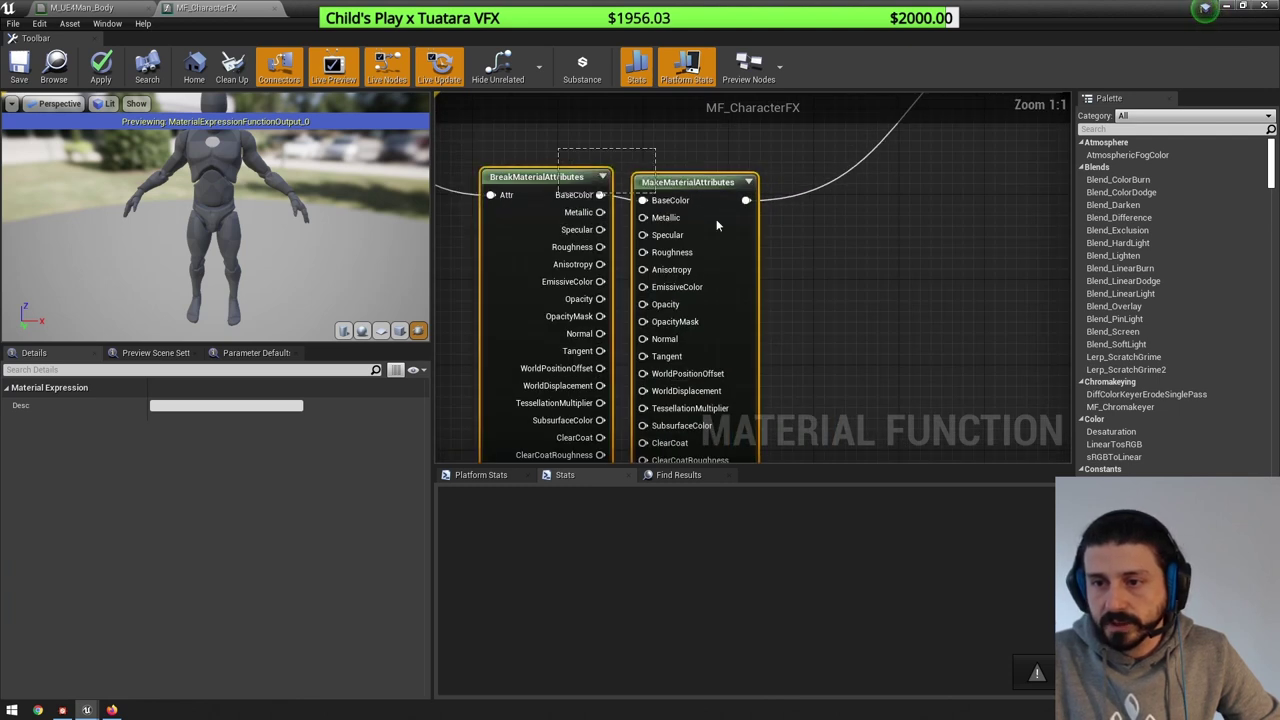
- Wire the Metallic through SubsurfaceColor outputs of BreakMaterialAttributes to the matching inputs of MakeMaterialAttributes
drag(600, 217, 644, 252)
drag(643, 269, 600, 306)
right_drag(656, 312, 728, 208)
drag(673, 218, 716, 219)
drag(716, 236, 673, 252)
drag(715, 269, 672, 272)
drag(715, 287, 673, 304)
drag(715, 321, 715, 322)
right_drag(706, 342, 729, 265)
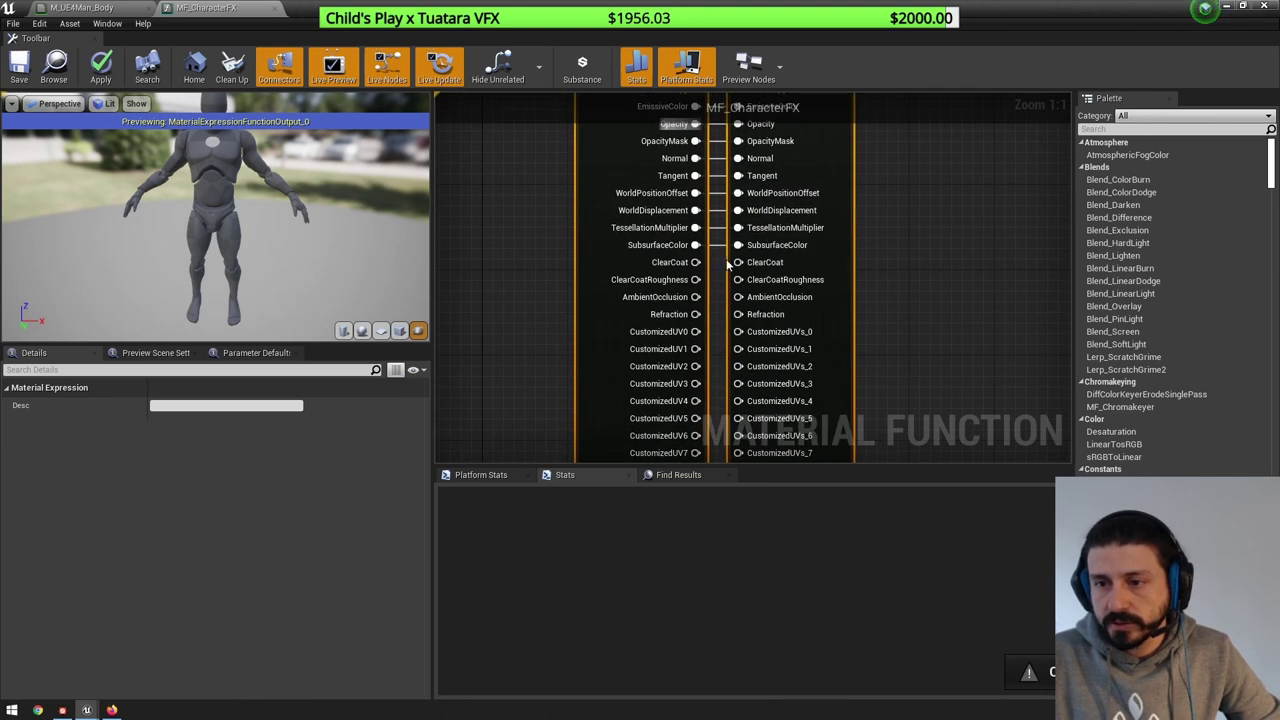
- Wire the remaining BreakMaterialAttributes outputs, ClearCoat through ShadingModel, to the matching MakeMaterialAttributes inputs
drag(696, 262, 691, 317)
mouse_move(696, 331)
mouse_down()
mouse_move(738, 333)
mouse_move(696, 349)
mouse_up()
right_drag(918, 305, 922, 179)
drag(699, 241, 741, 243)
drag(741, 258, 698, 275)
mouse_move(741, 292)
mouse_down()
mouse_move(698, 292)
mouse_move(742, 311)
mouse_up()
drag(741, 327, 700, 328)
drag(699, 344, 741, 346)
drag(736, 357, 656, 361)
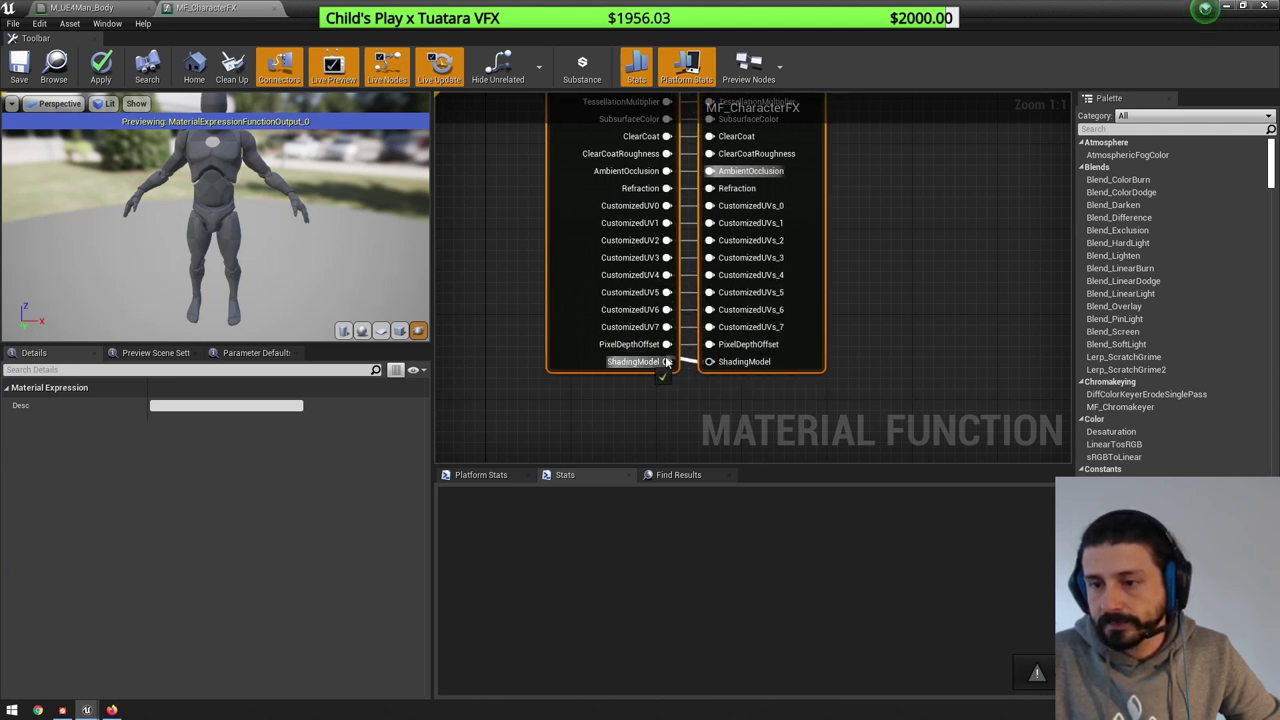
- Move the BreakMaterialAttributes and MakeMaterialAttributes nodes apart and straighten the connections along the whole node chain
scroll(863, 264, down, 6)
right_drag(821, 297, 772, 316)
scroll(768, 302, up, 2)
drag(727, 284, 797, 200)
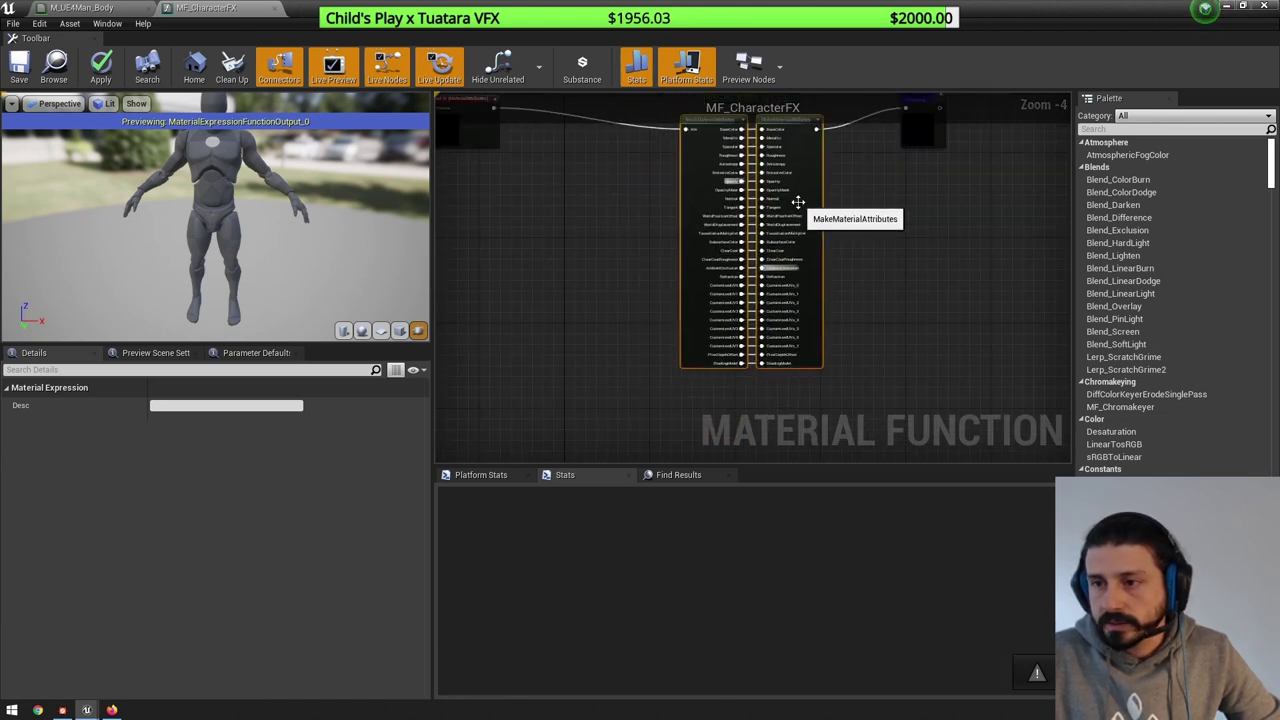
scroll(797, 202, down, 3)
right_drag(794, 210, 780, 286)
drag(754, 305, 791, 297)
click(770, 301)
drag(573, 161, 926, 310)
key(q)
click(927, 310)
- Widen the gap before MakeMaterialAttributes and Output Result, and straighten the connections from input to output again
scroll(927, 310, up, 1)
drag(854, 214, 882, 297)
drag(563, 168, 1002, 296)
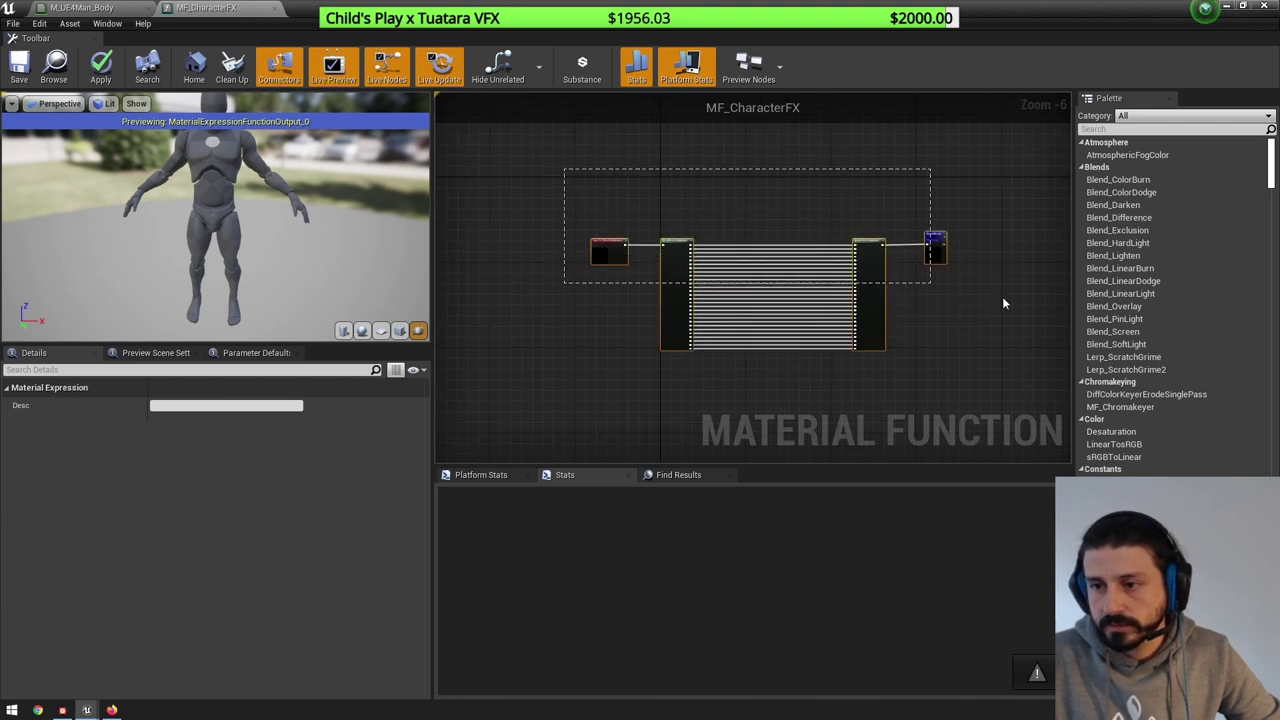
key(q)
click(1002, 296)
- Save the MF_CharacterFX function and the M_UE4Man_Body material
click(20, 65)
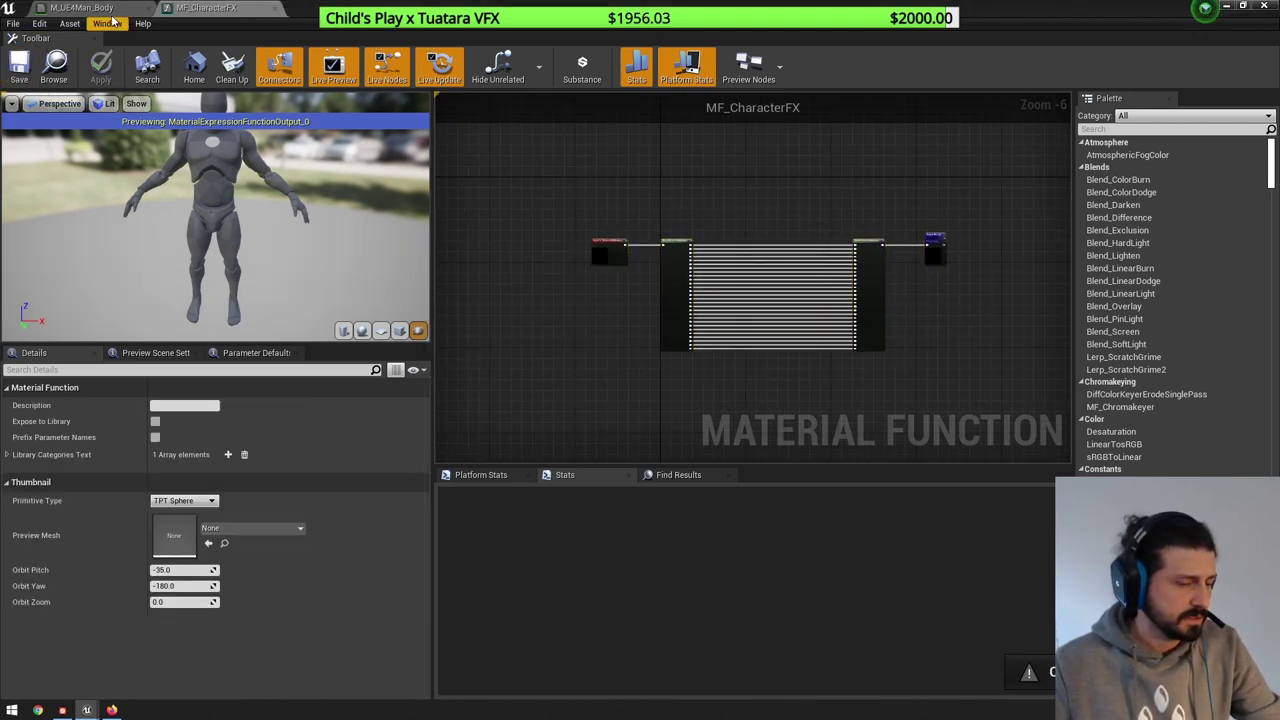
click(82, 8)
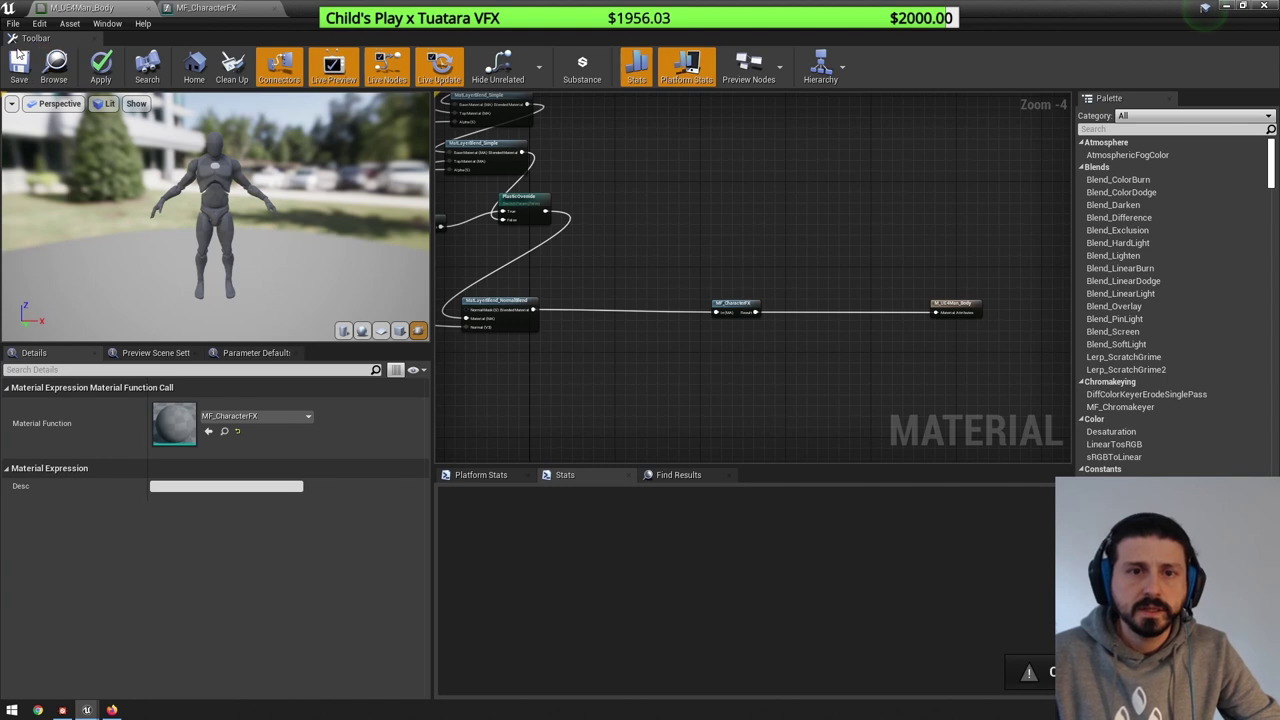
click(21, 66)
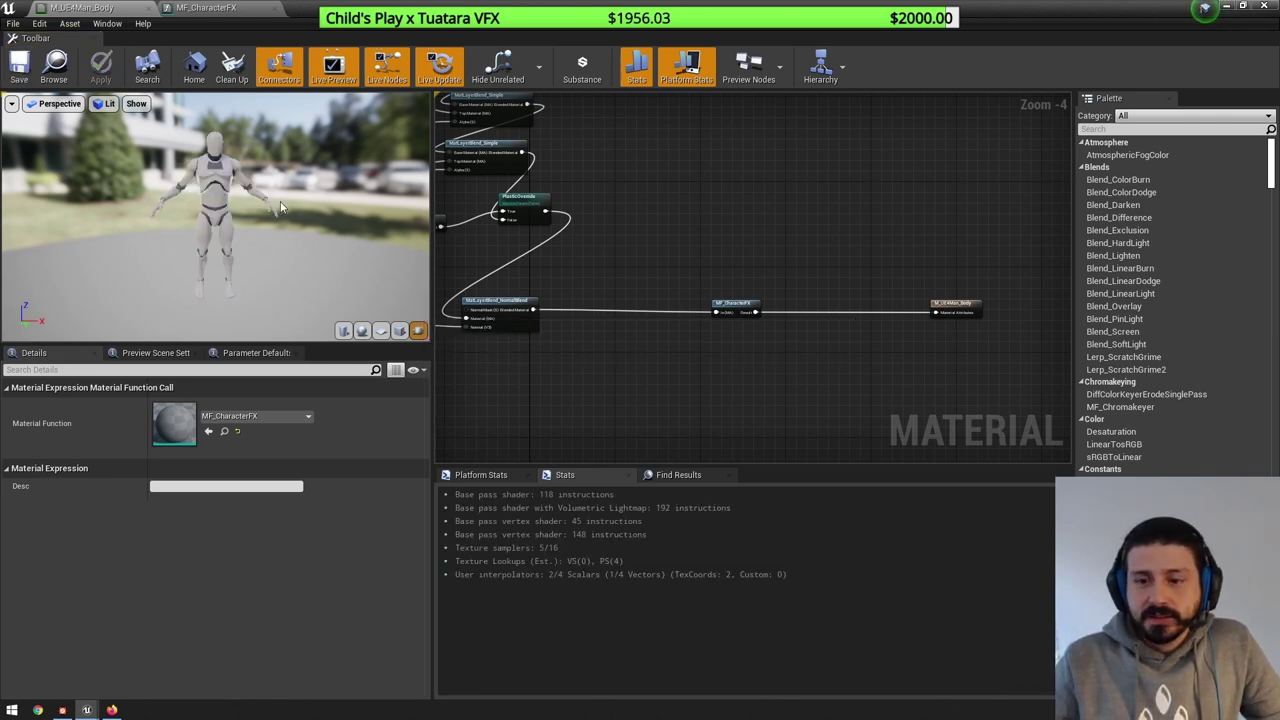
- Uncover the level viewport and examine how the updated body material looks on the mannequins
drag(515, 8, 526, 65)
drag(726, 73, 1113, 347)
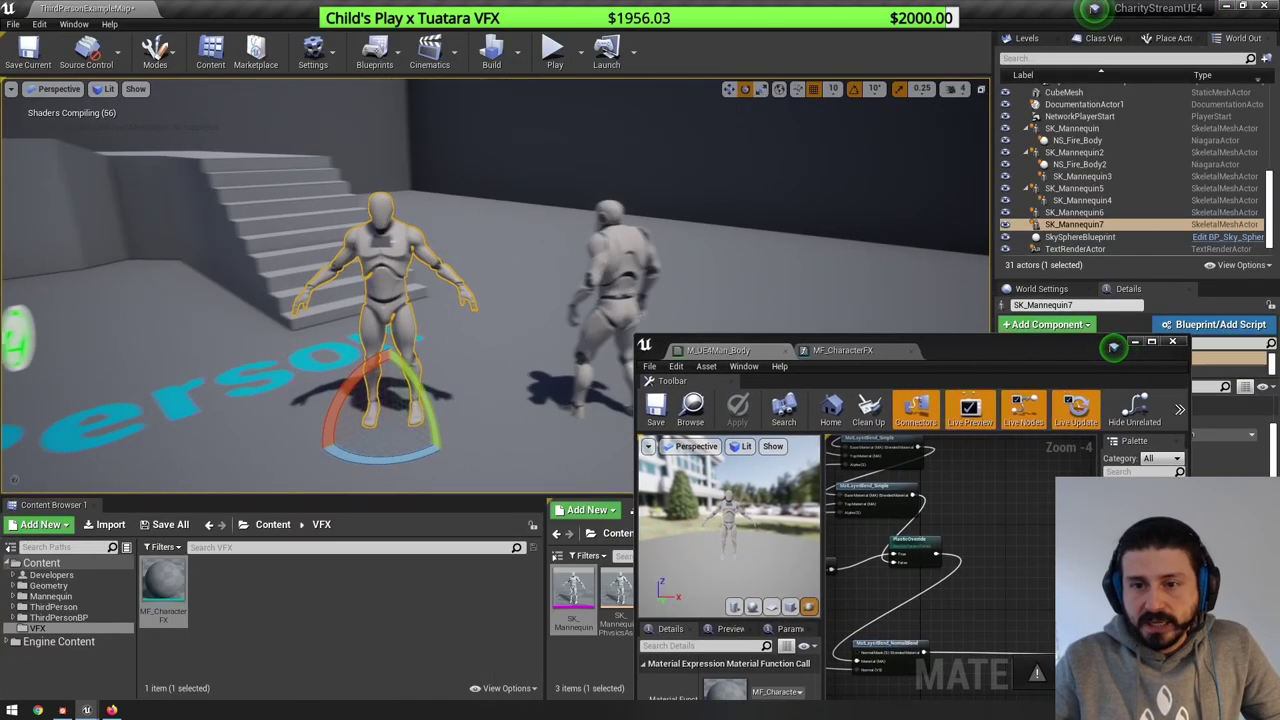
right_drag(294, 403, 374, 433)
key(w)
key(e)
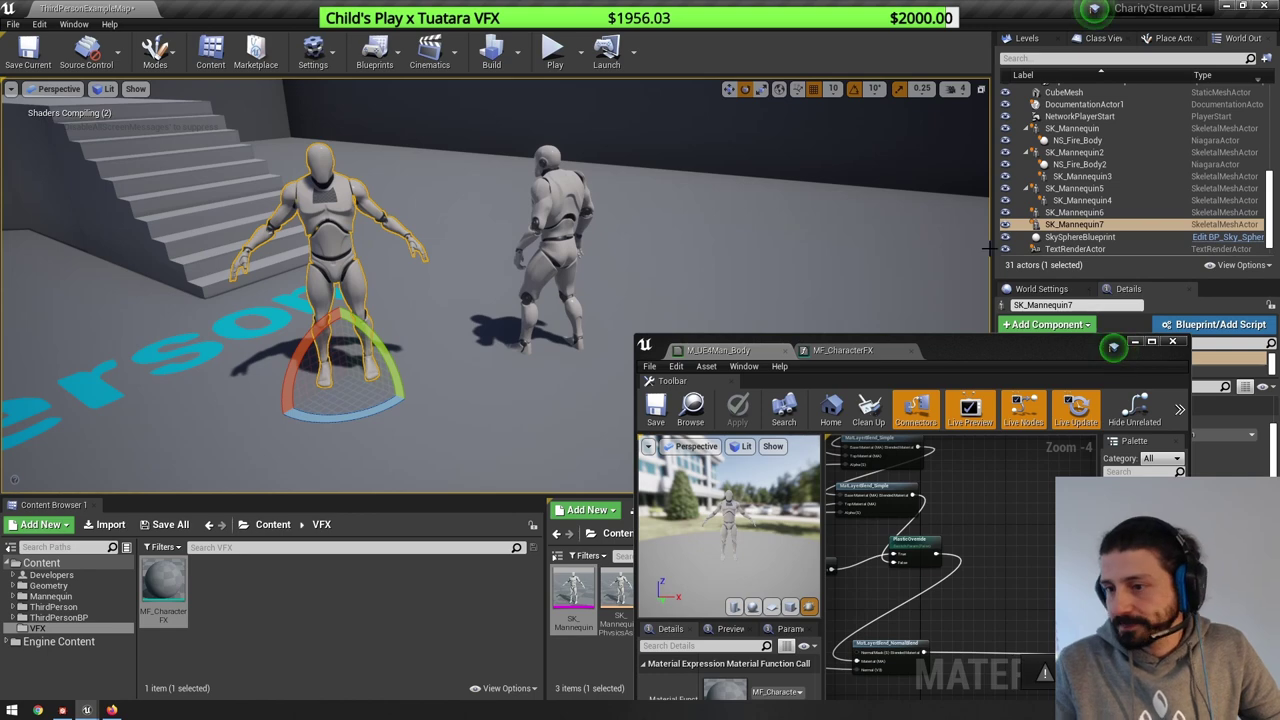
- Maximize the MF_CharacterFX editor and move MakeMaterialAttributes and Output Result farther from BreakMaterialAttributes
double_click(993, 346)
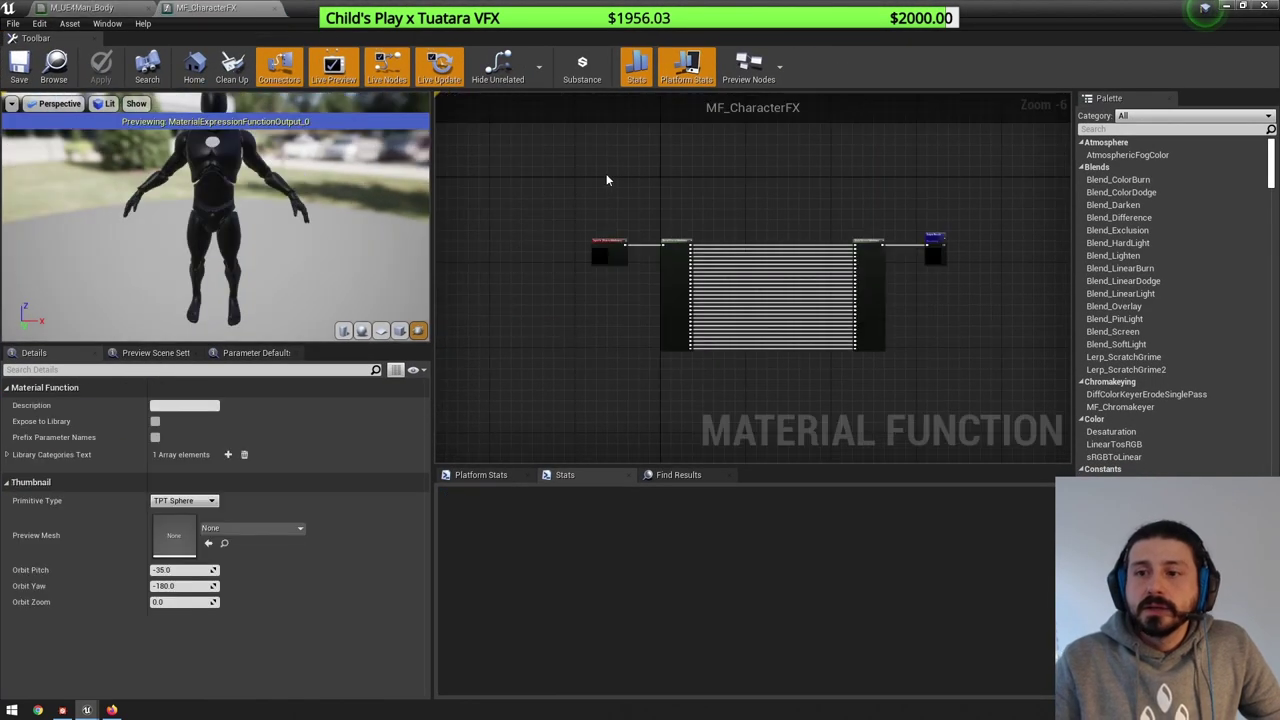
scroll(855, 233, up, 2)
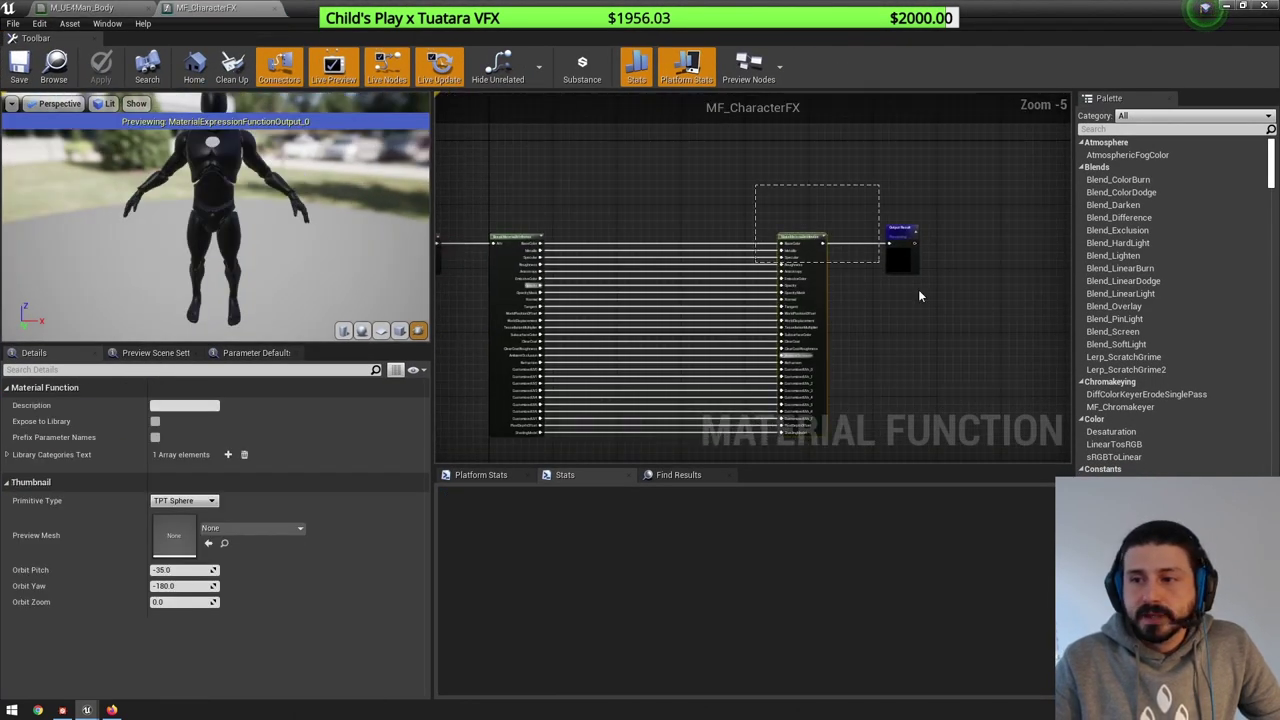
click(822, 302)
drag(822, 302, 914, 303)
click(681, 172)
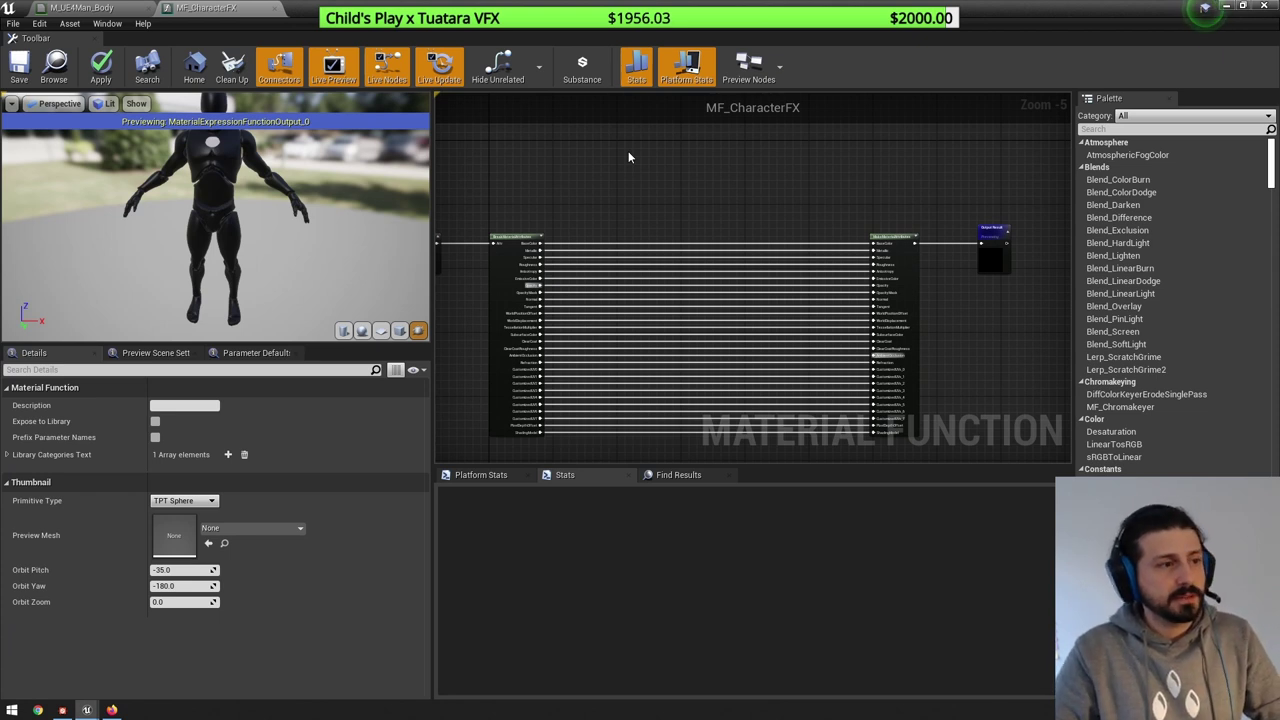
- Select the ThirdPersonCharacter in the level, open its blueprint Event Graph and maximize that editor
click(90, 8)
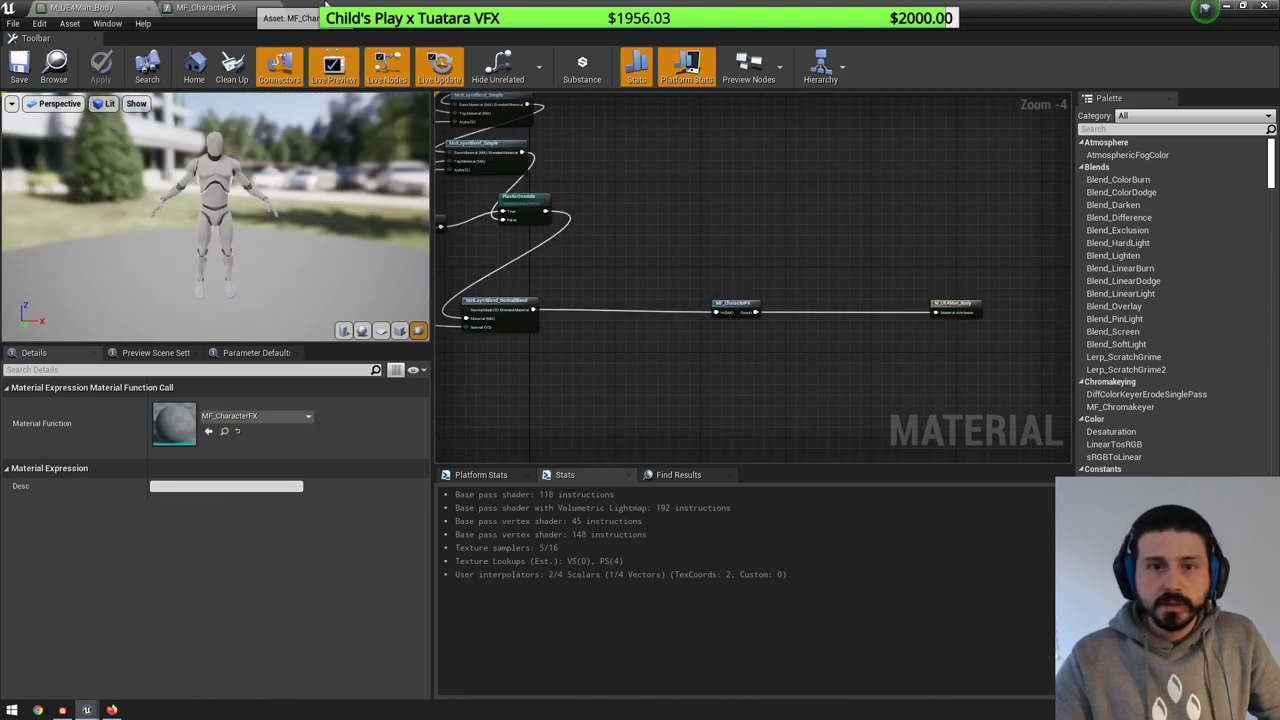
drag(326, 4, 337, 187)
click(10, 198)
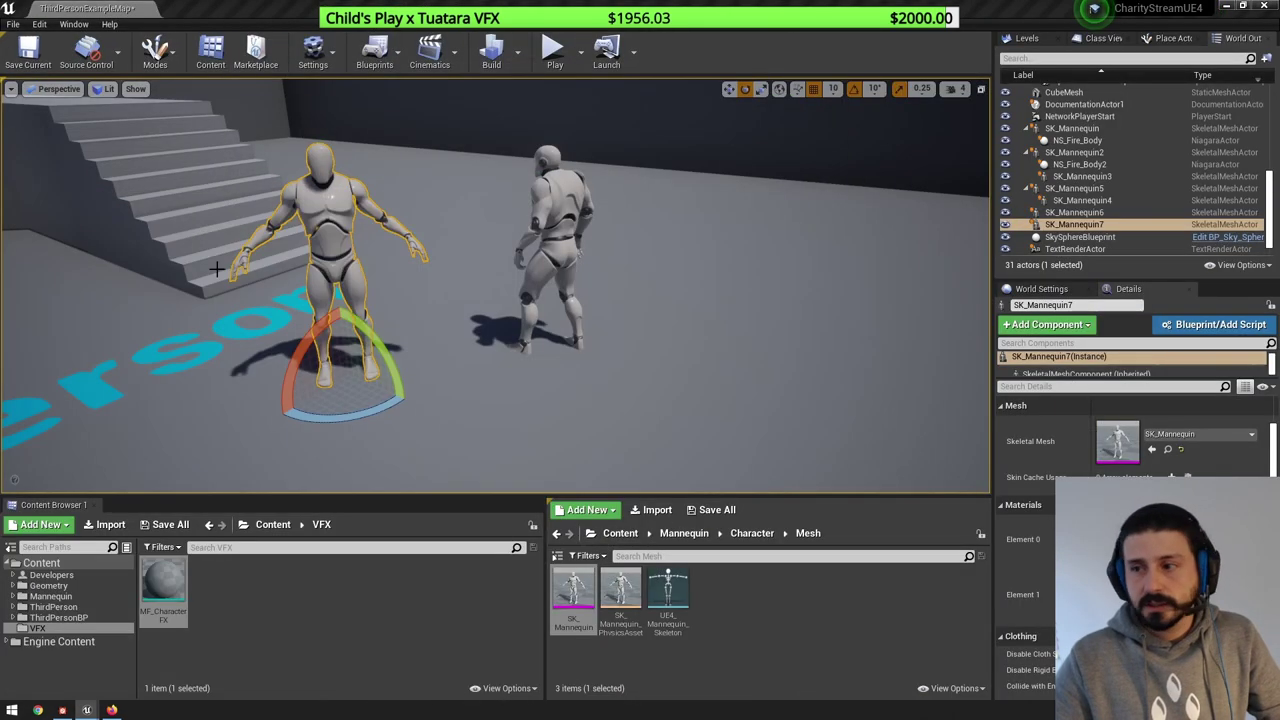
click(596, 234)
click(1214, 250)
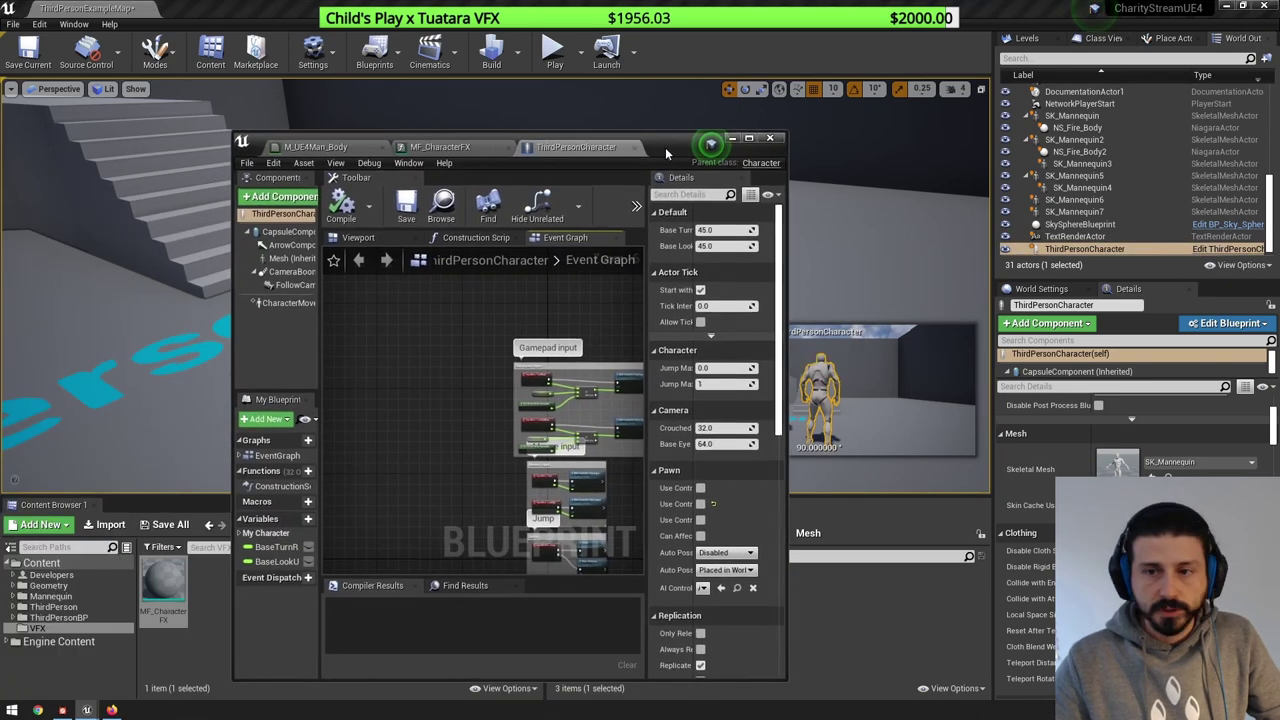
click(743, 143)
scroll(571, 220, up, 4)
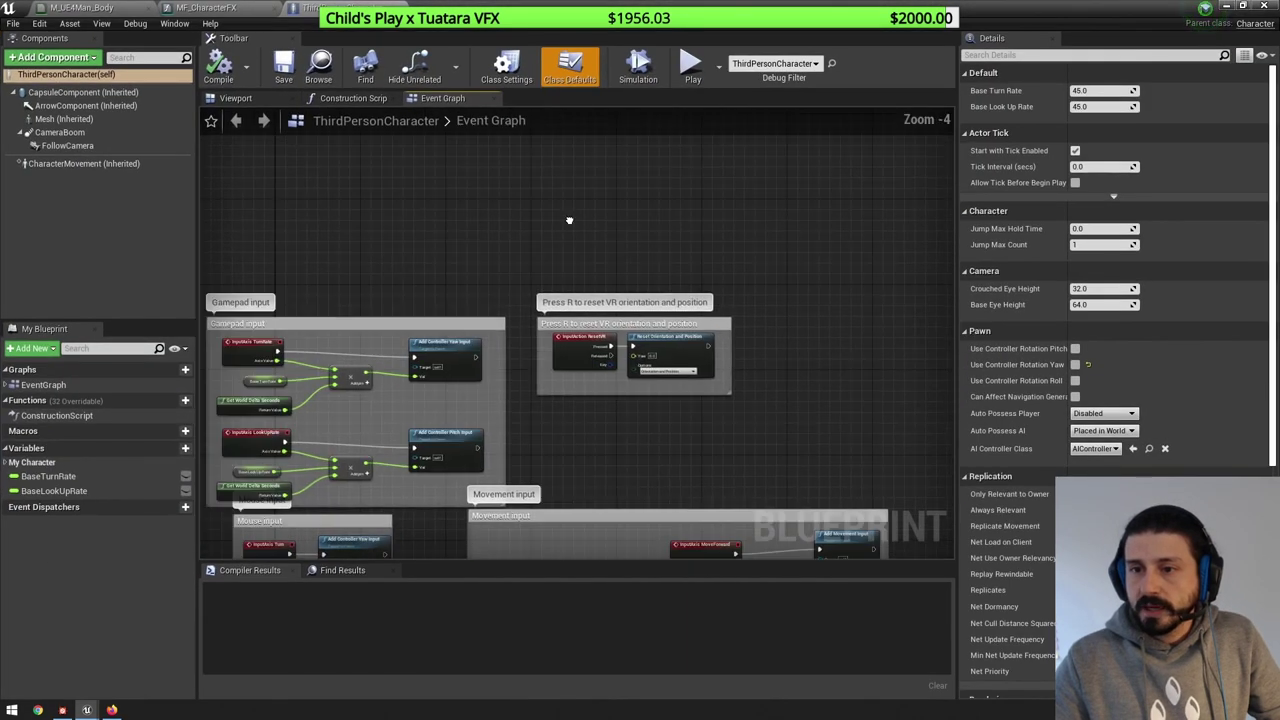
- Add a timeline node named CharacterFX to an empty area of the Event Graph above the gamepad input block
right_click(376, 211)
text(timeline)
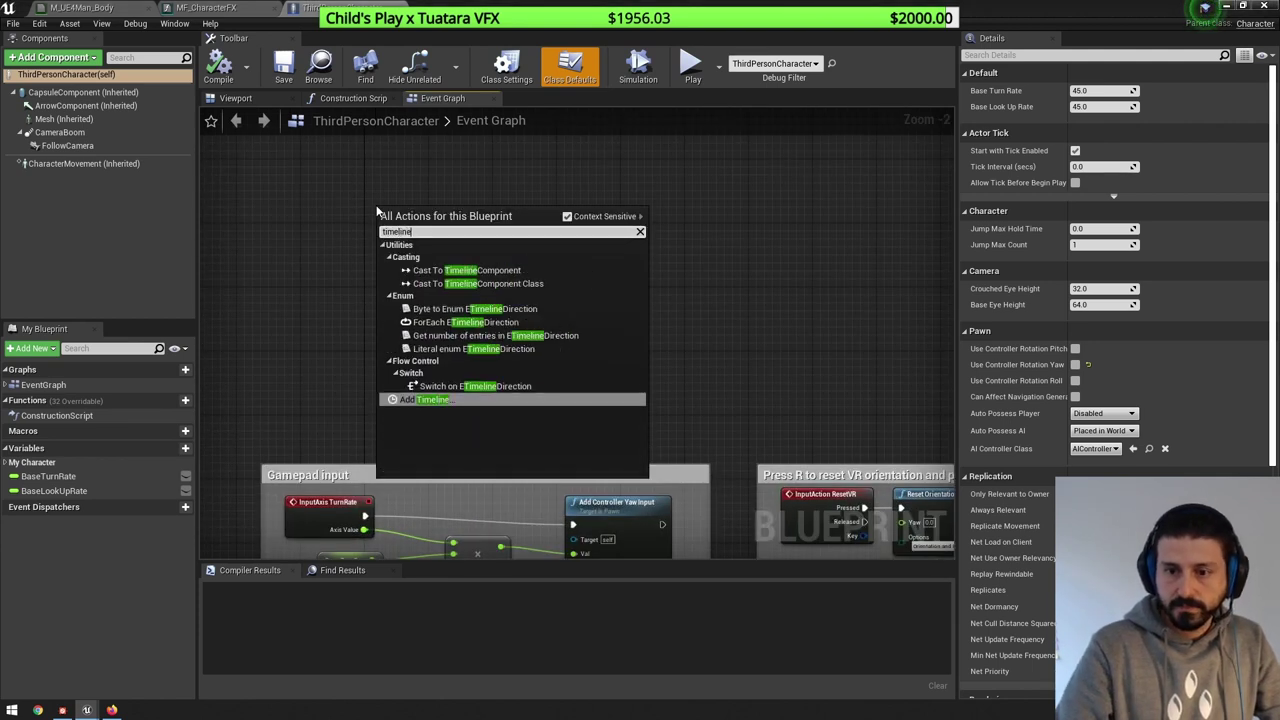
key(Return)
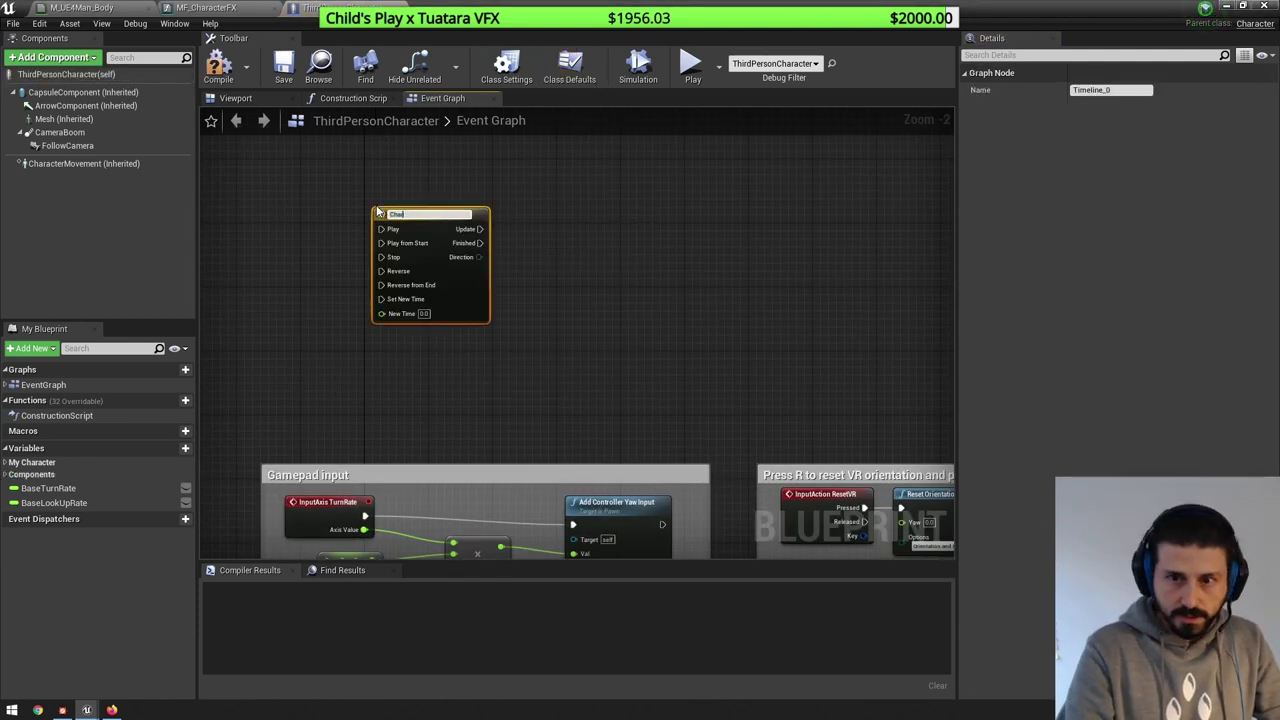
text(CharacterFX)
key(Return)
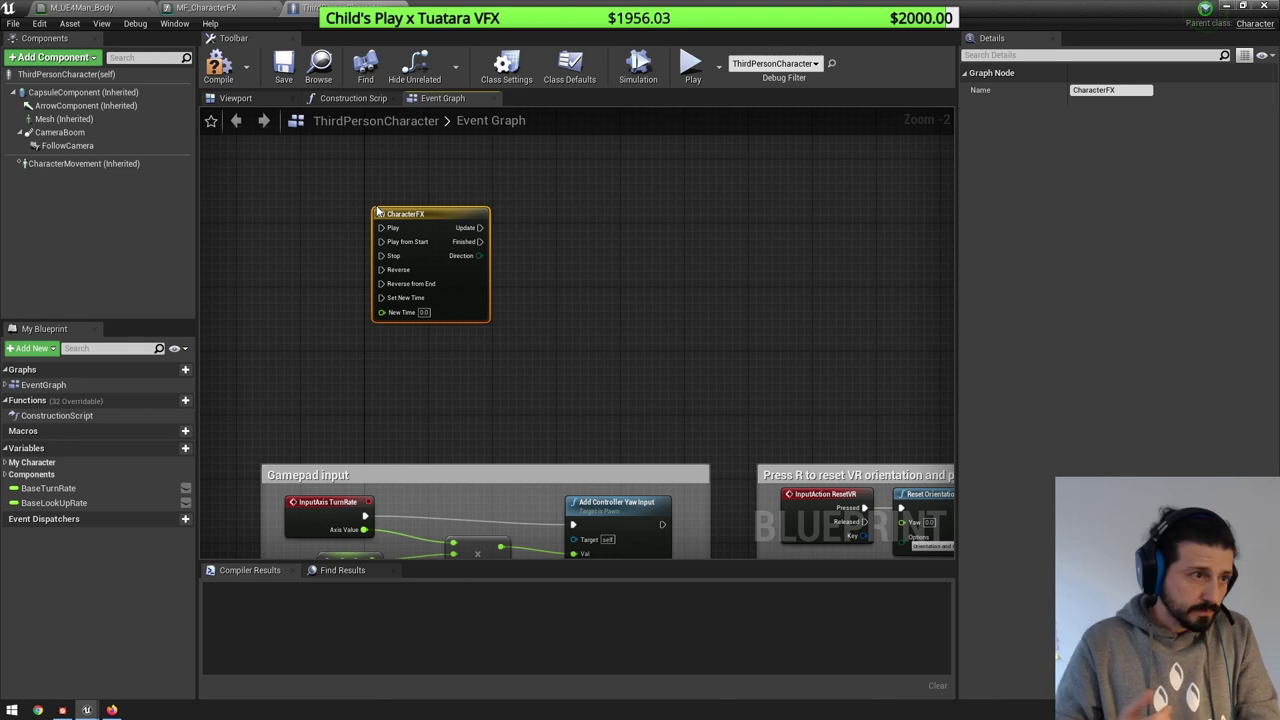
- Add a float track with two keys to the CharacterFX timeline and return to the Event Graph
double_click(466, 302)
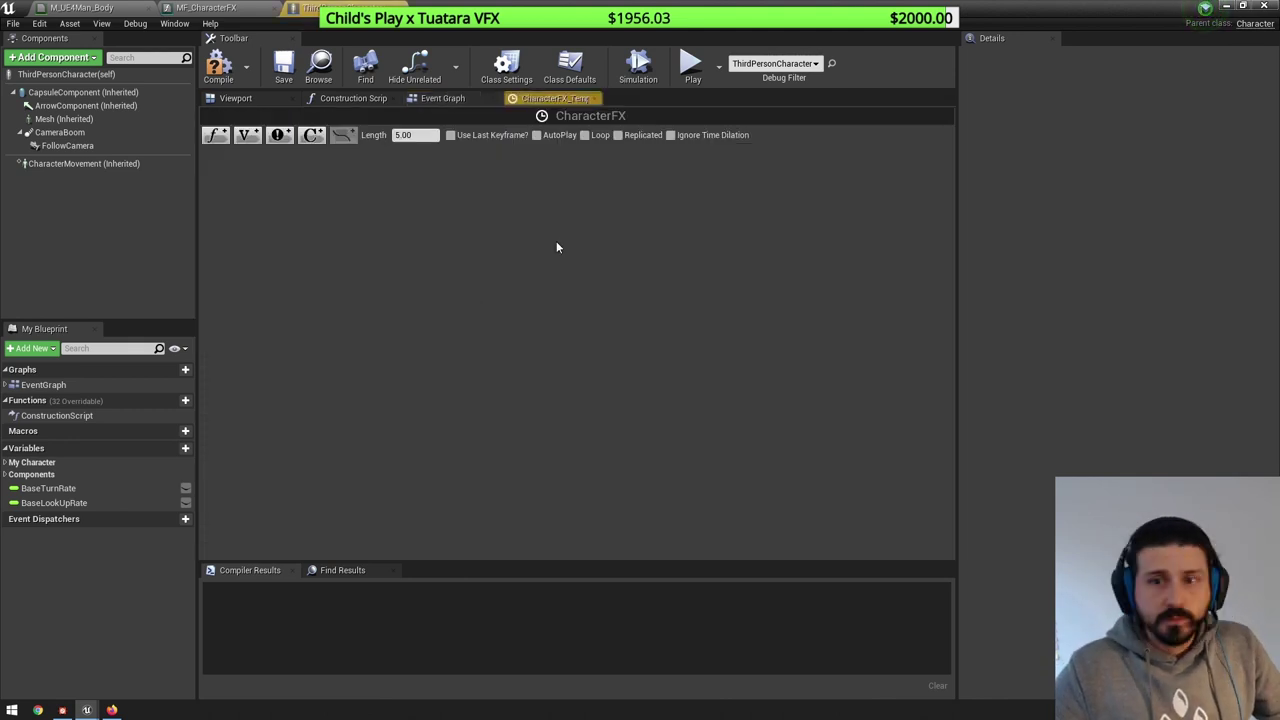
click(217, 135)
right_click(390, 262)
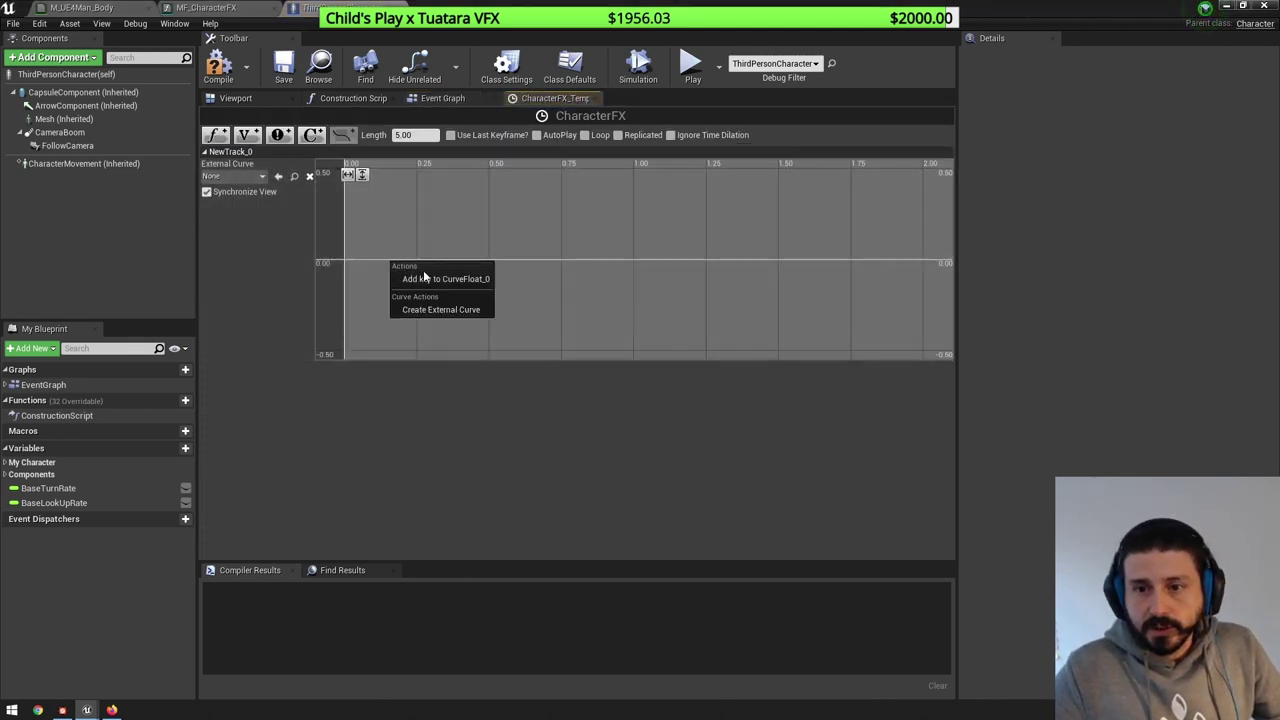
click(440, 277)
right_click(516, 263)
click(524, 274)
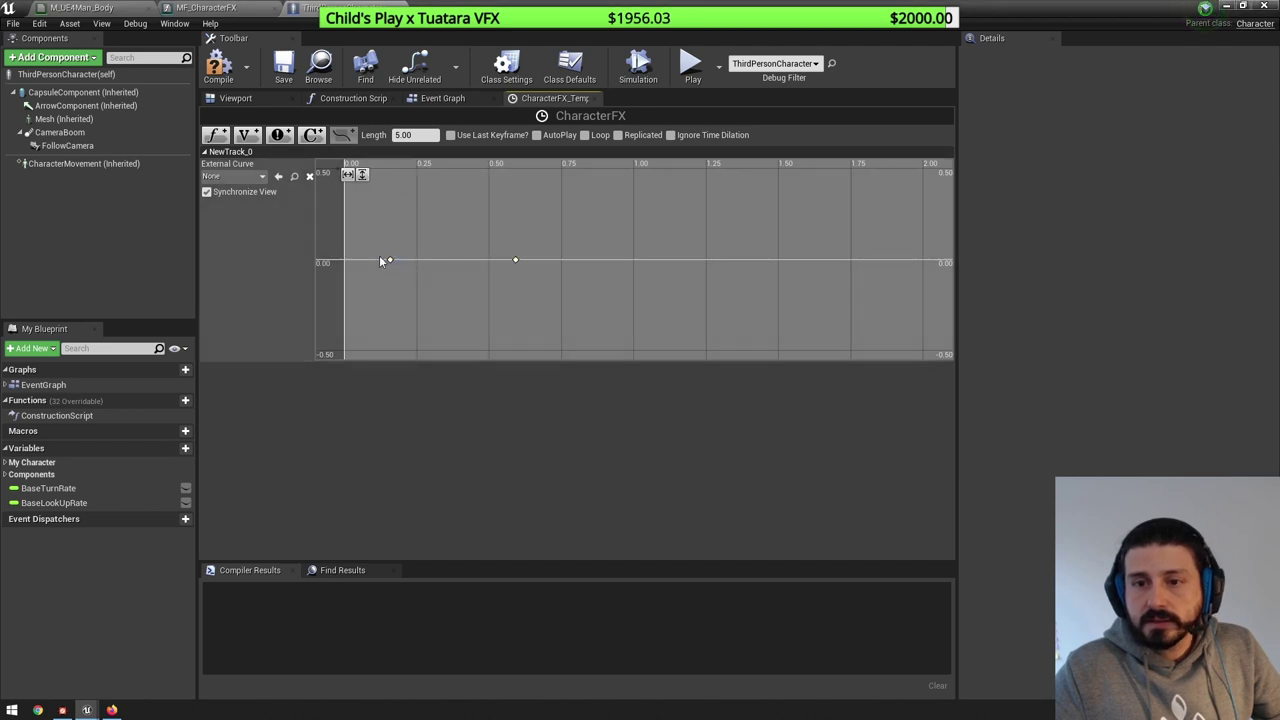
click(532, 208)
scroll(532, 208, down, 4)
right_drag(532, 208, 509, 232)
click(440, 98)
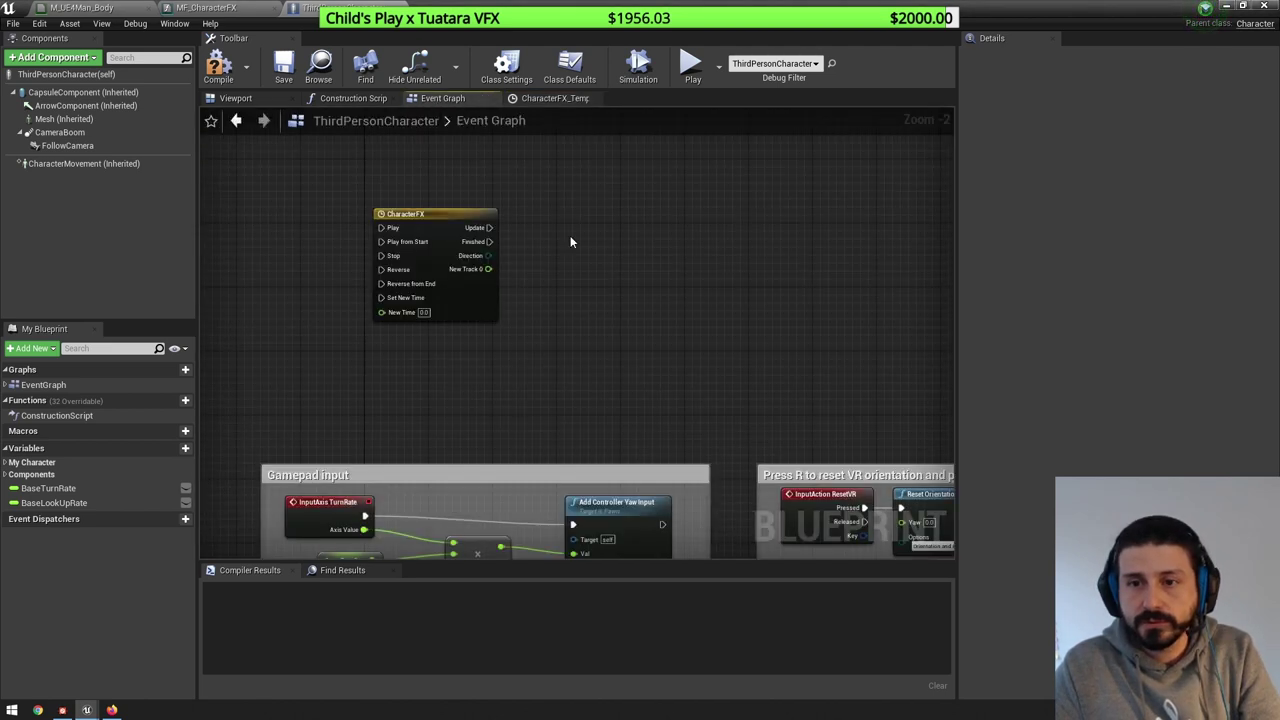
- Cancel the new connection from the timeline's Update pin and delete the CharacterFX timeline node
drag(488, 269, 628, 236)
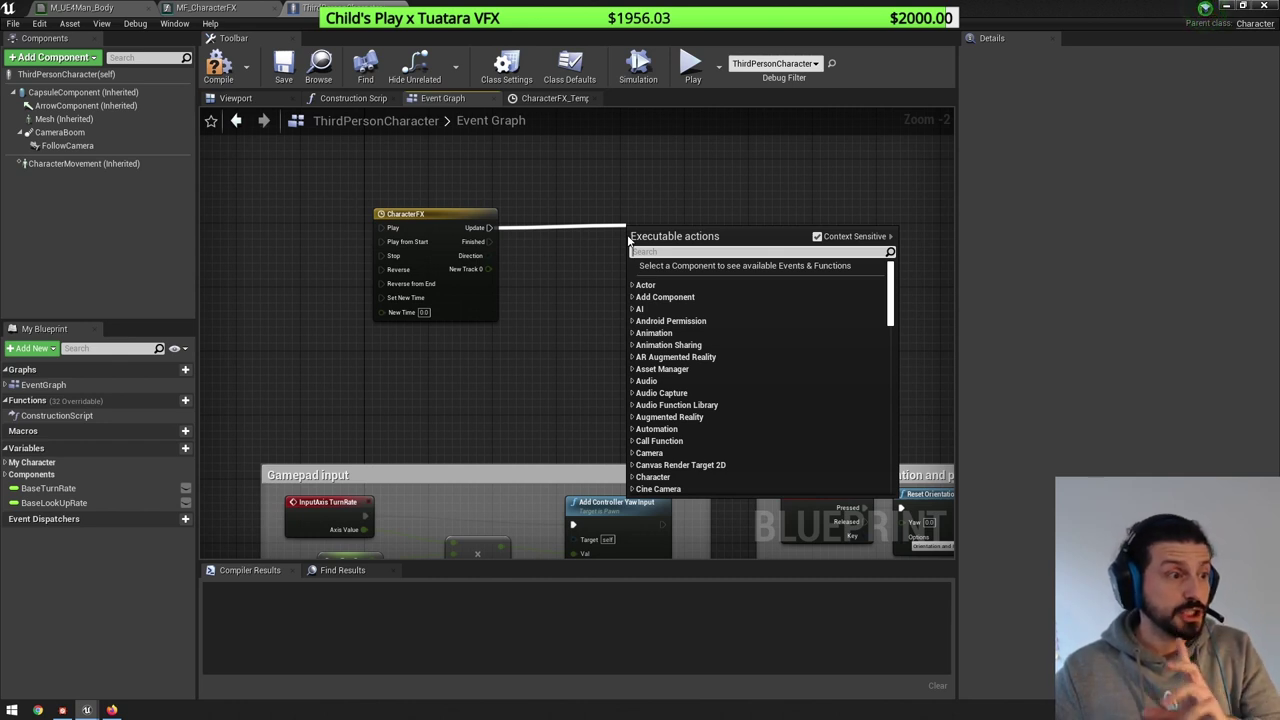
click(591, 187)
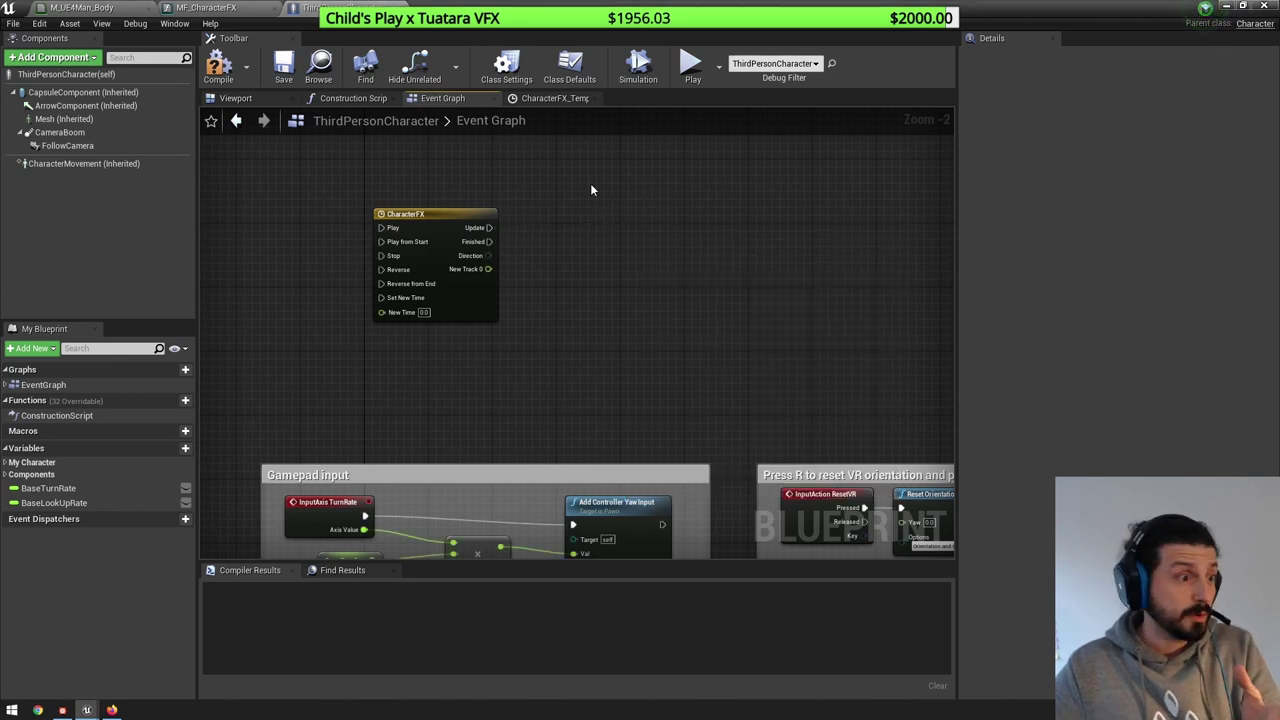
drag(478, 298, 471, 318)
right_drag(606, 318, 558, 270)
scroll(544, 294, down, 1)
right_drag(529, 325, 495, 220)
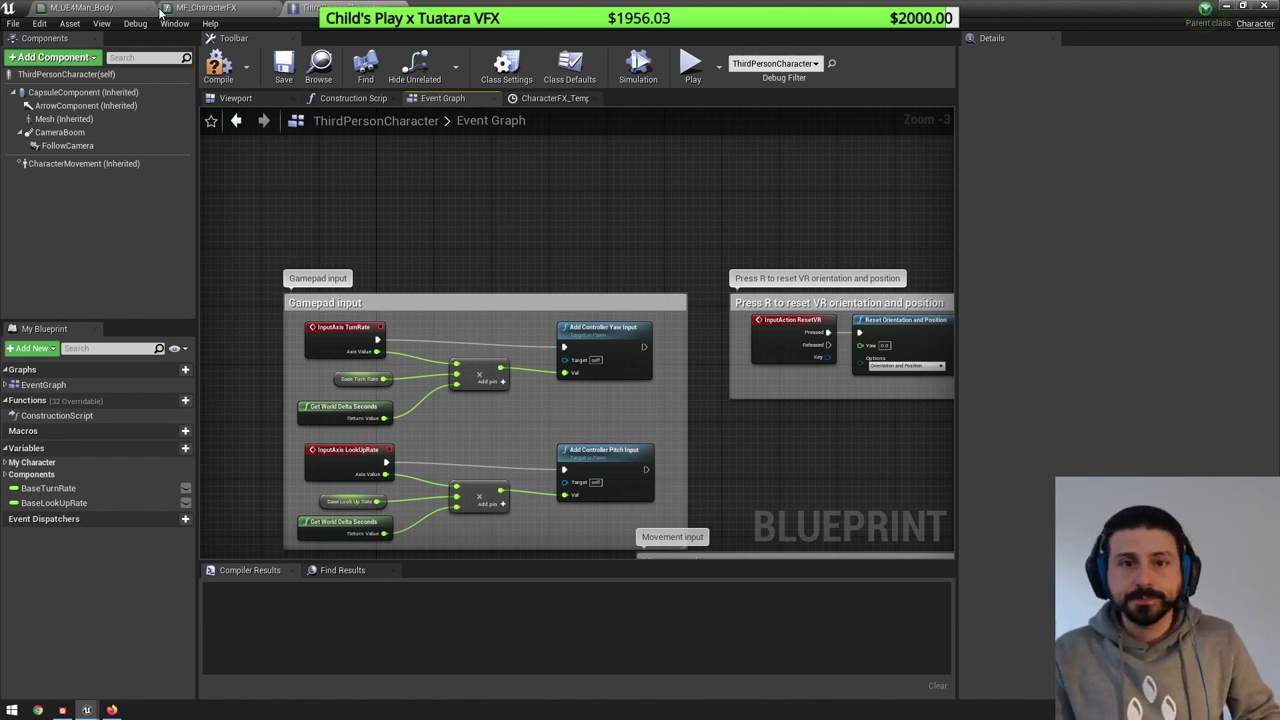
- Return to MF_CharacterFX and shift MakeMaterialAttributes and Output Result a little farther to make room for effect nodes
click(205, 8)
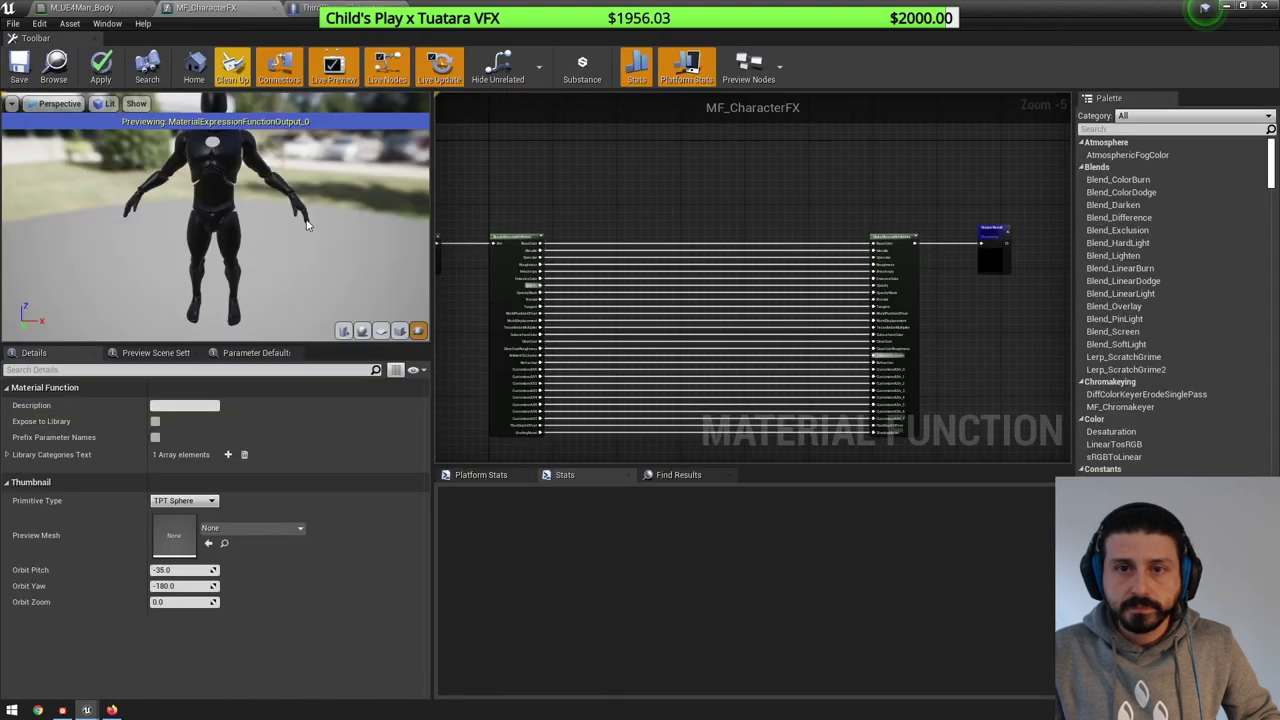
scroll(722, 188, down, 1)
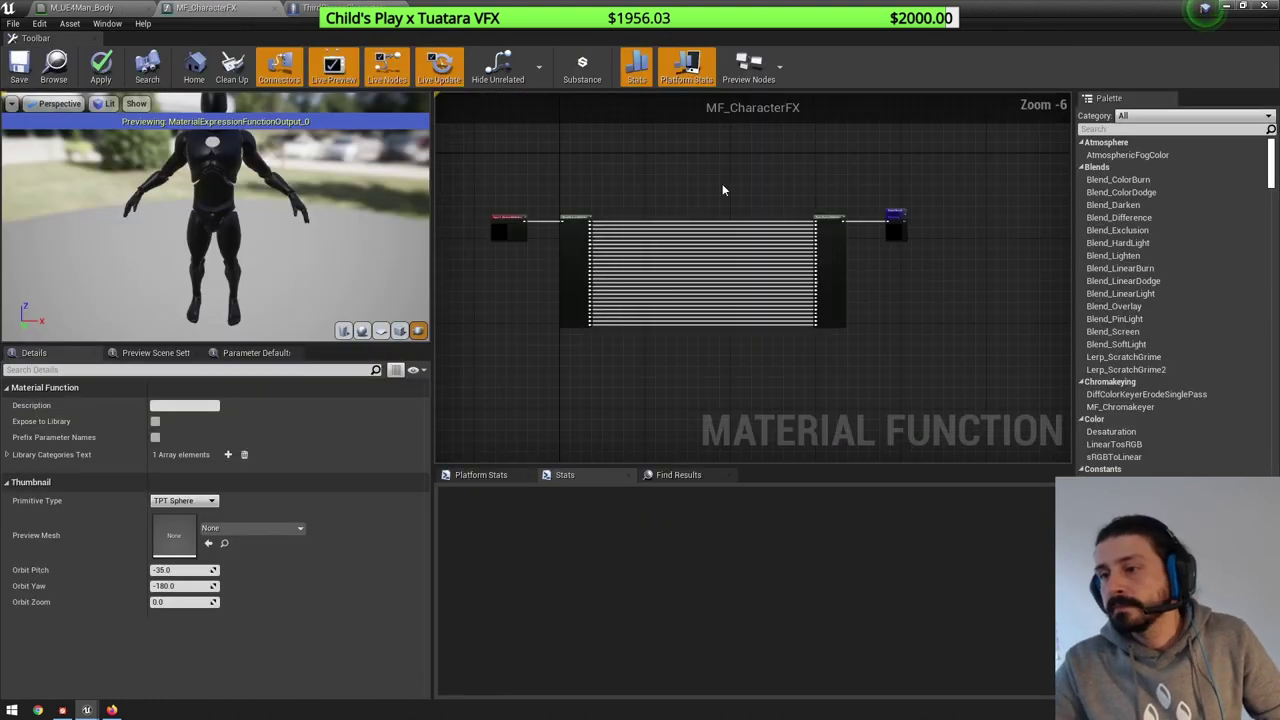
drag(716, 193, 778, 283)
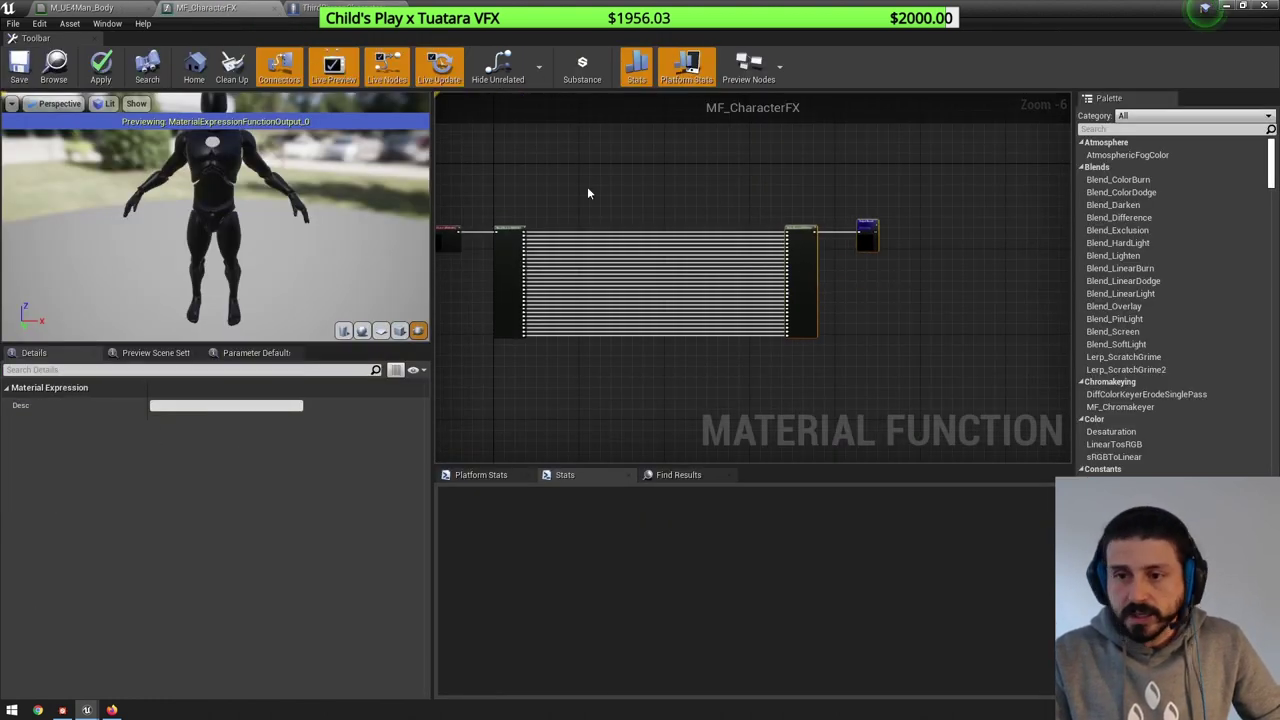
right_drag(587, 186, 618, 212)
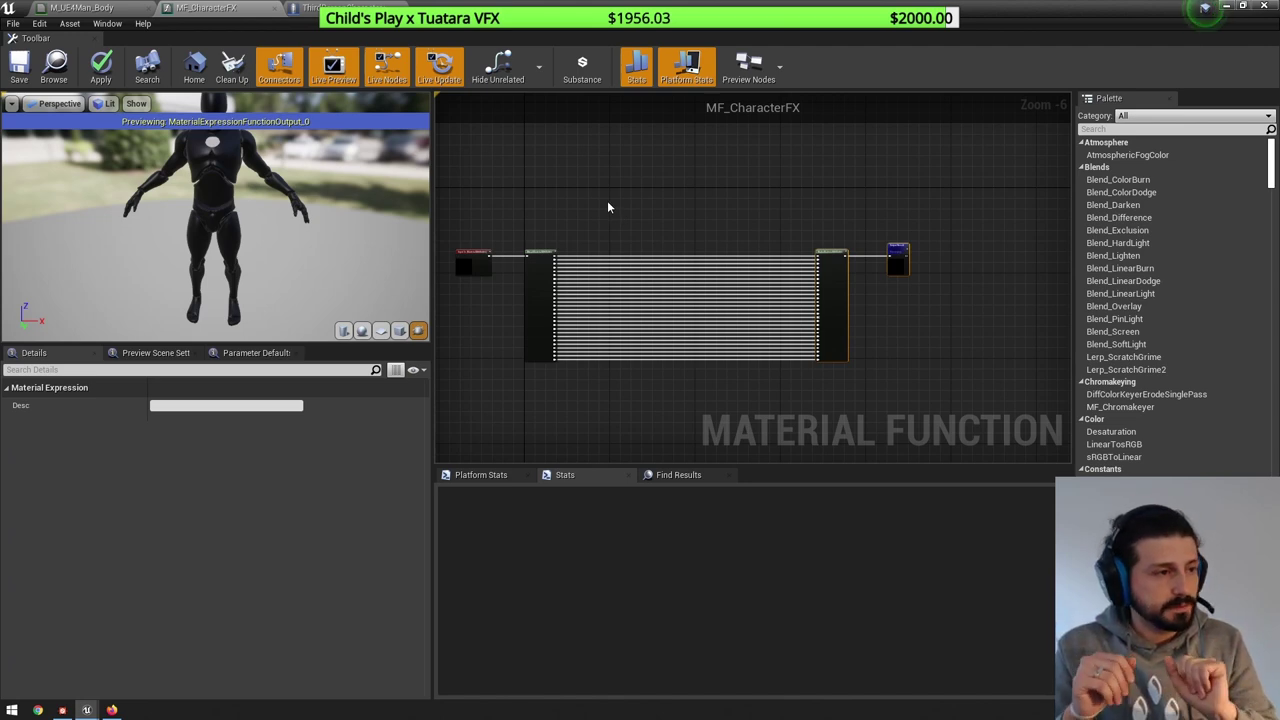
- Add a Time node above the attribute wires and feed its output into input A of a new Divide node
scroll(607, 207, up, 2)
right_click(575, 203)
text(time)
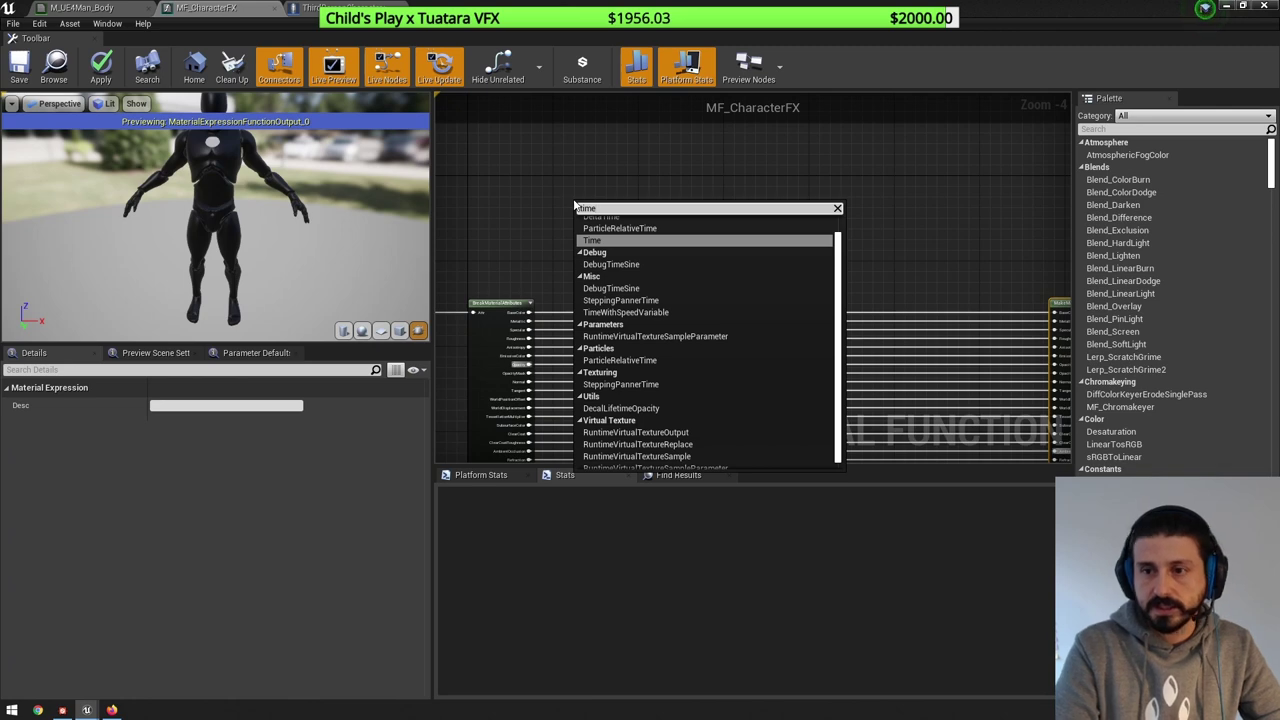
key(Return)
scroll(600, 215, up, 2)
drag(602, 223, 697, 235)
text(/)
key(Return)
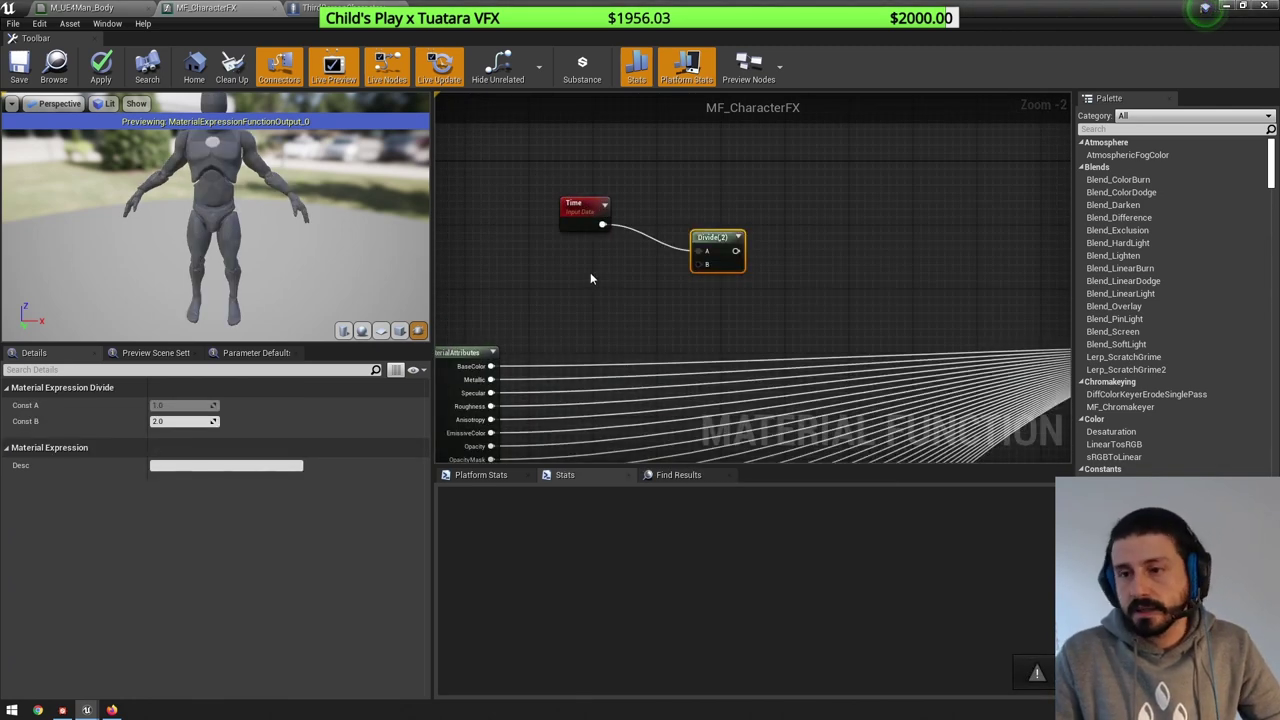
- Add a scalar parameter named Duration below the Time node and set its default value to 0.65
click(585, 275)
key(s)
click(584, 275)
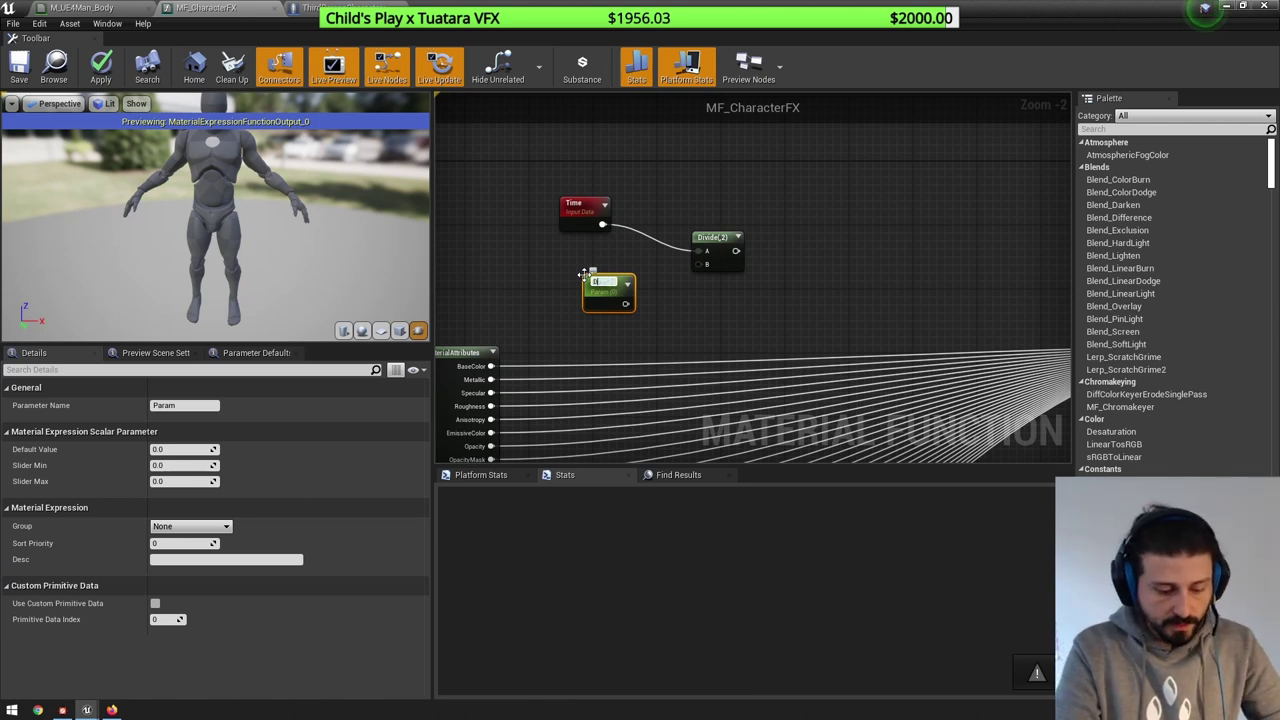
key(Return)
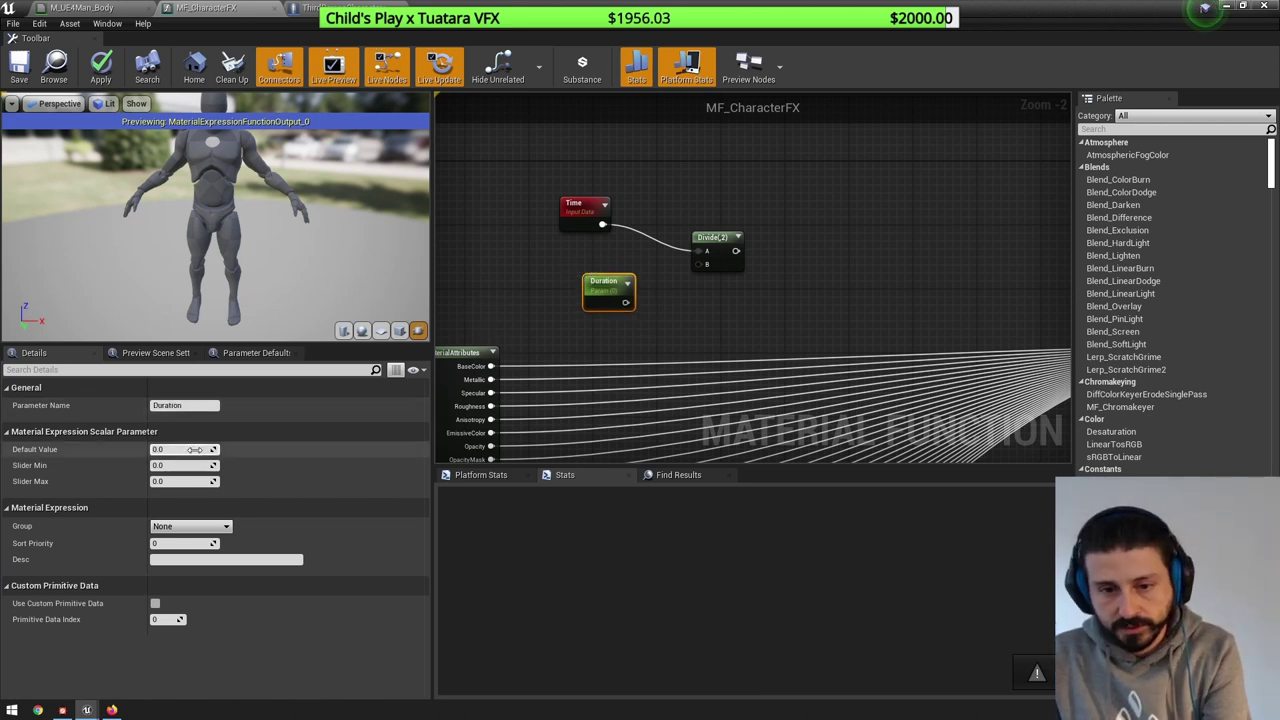
text(.3)
text(.65)
key(Return)
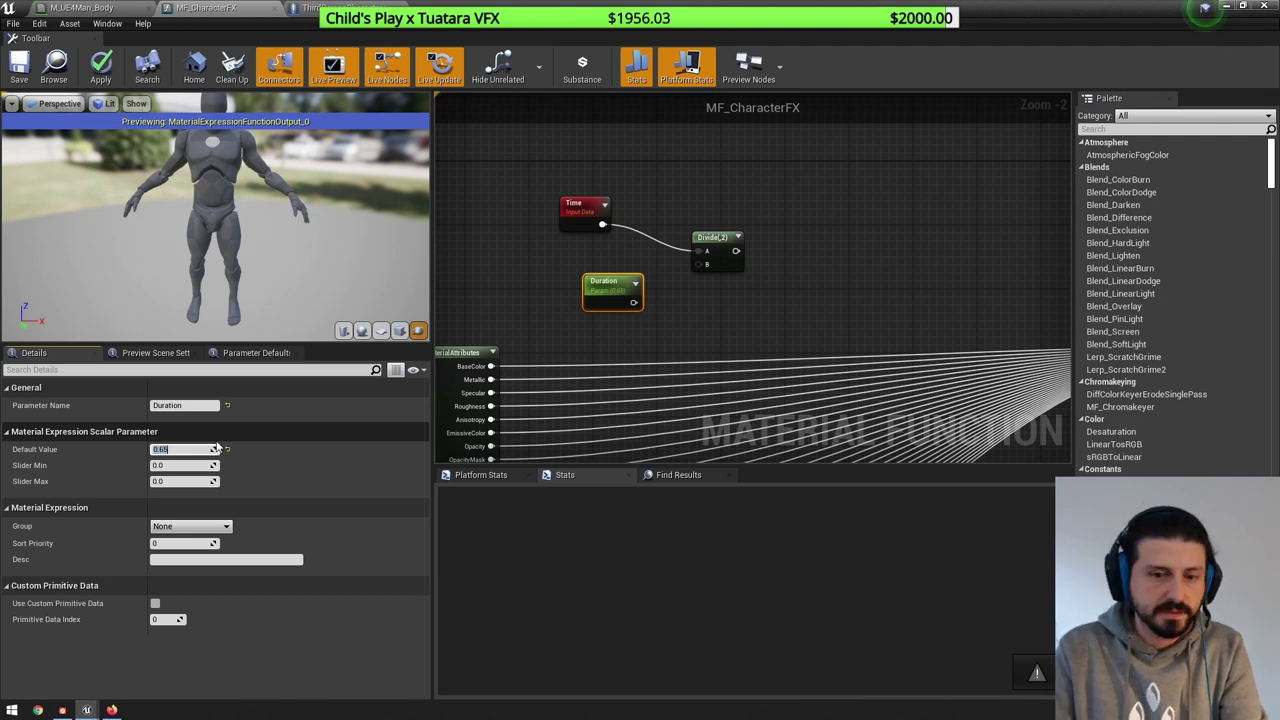
- Connect Duration to the Divide node's B input and feed the Divide output into a new Frac node
drag(633, 302, 786, 222)
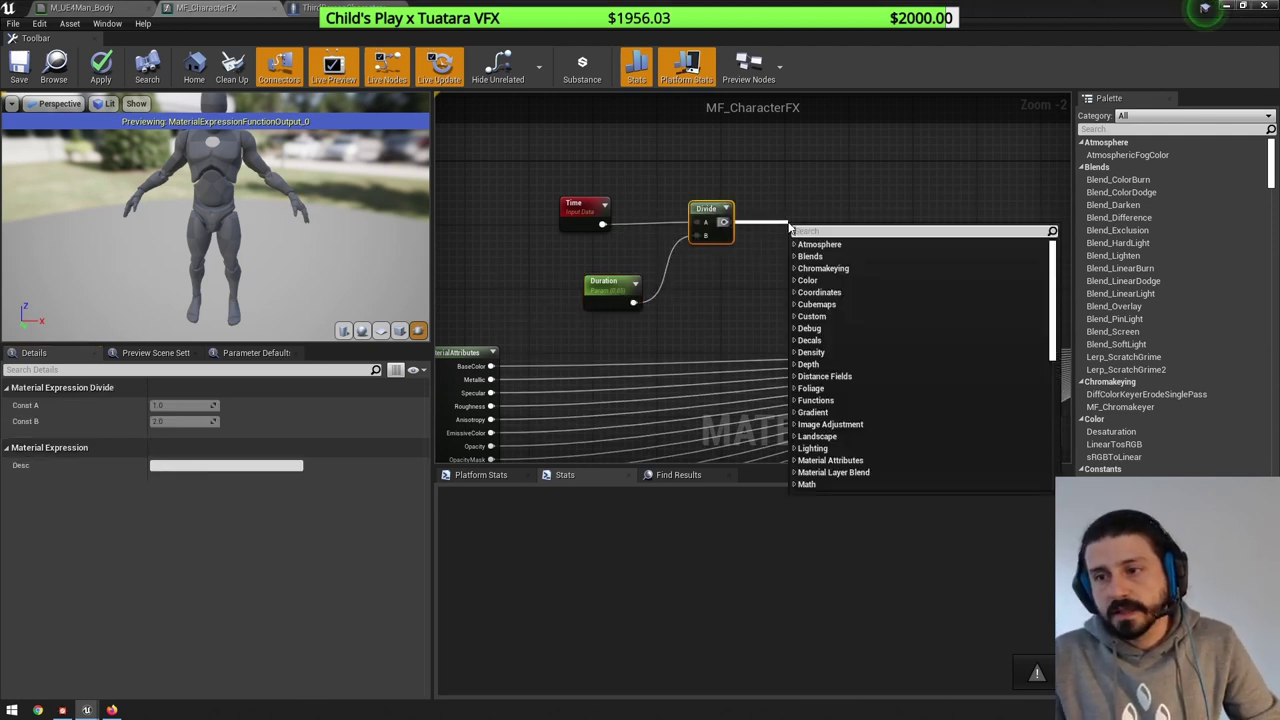
text(frac)
key(Return)
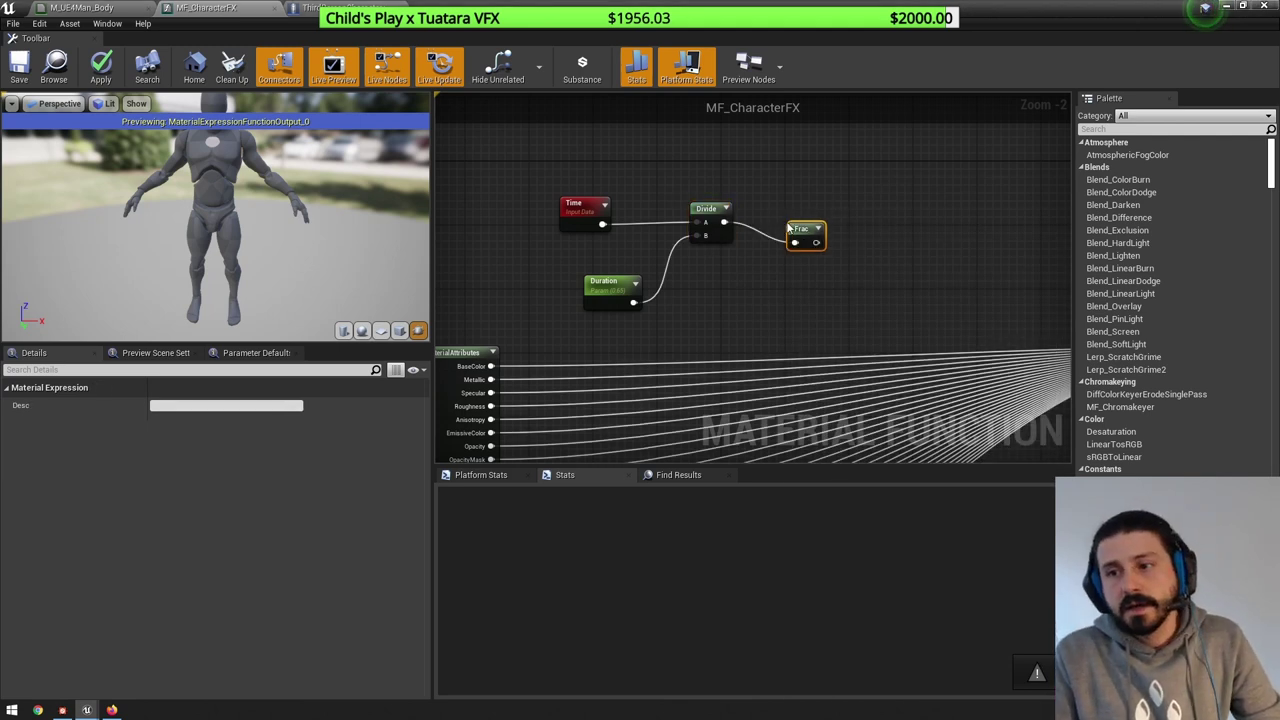
- Straighten the wires between the Time, Divide and Frac nodes and expand the Frac node's preview
drag(804, 176, 588, 238)
key(q)
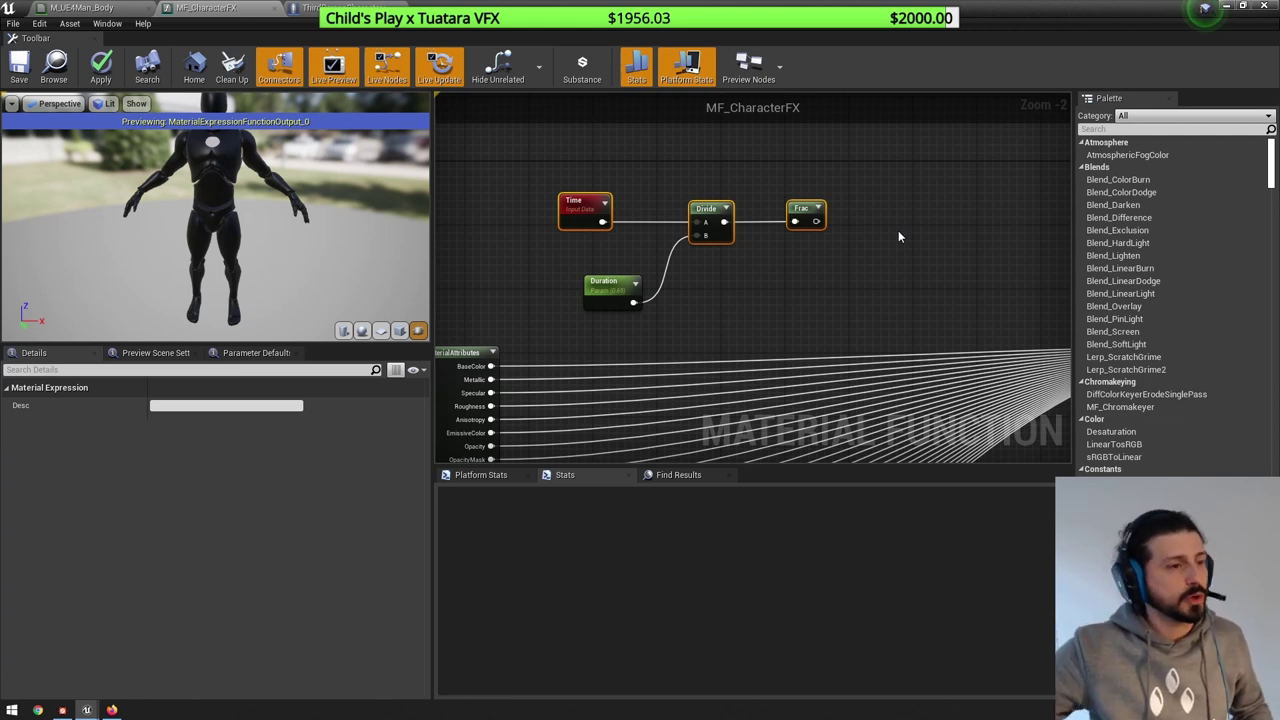
click(818, 207)
right_drag(950, 228, 884, 230)
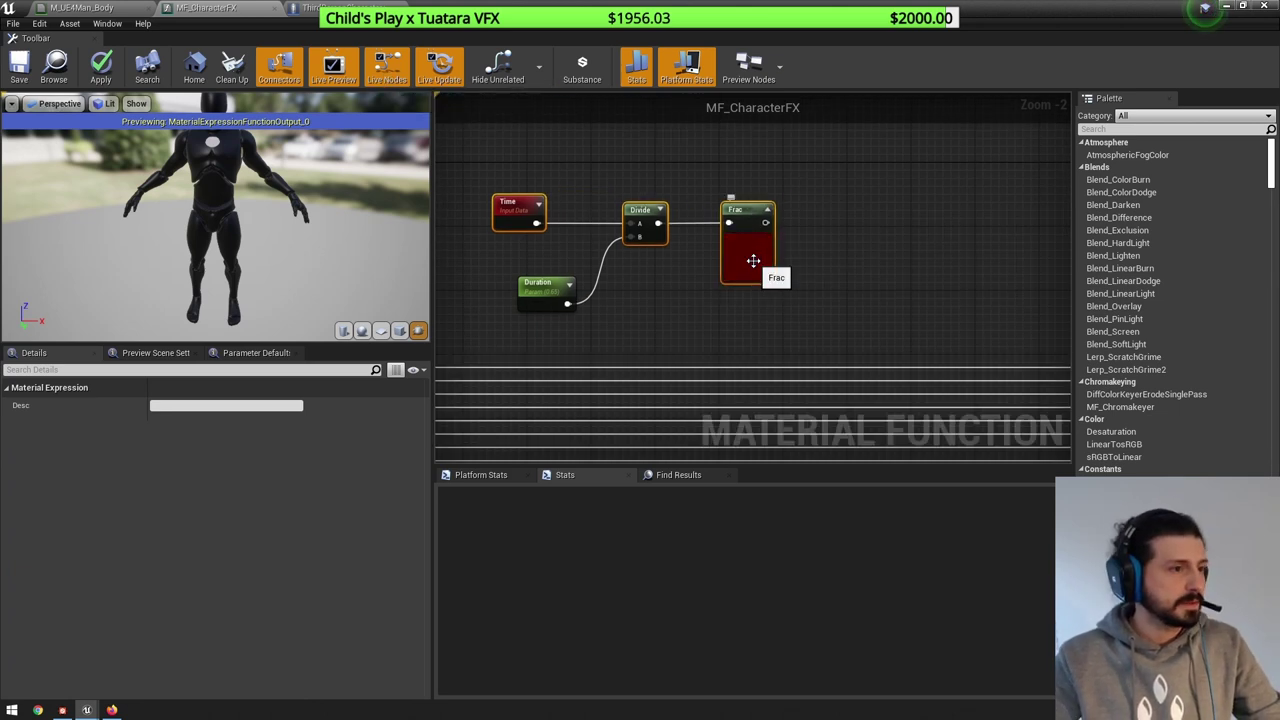
scroll(753, 261, down, 3)
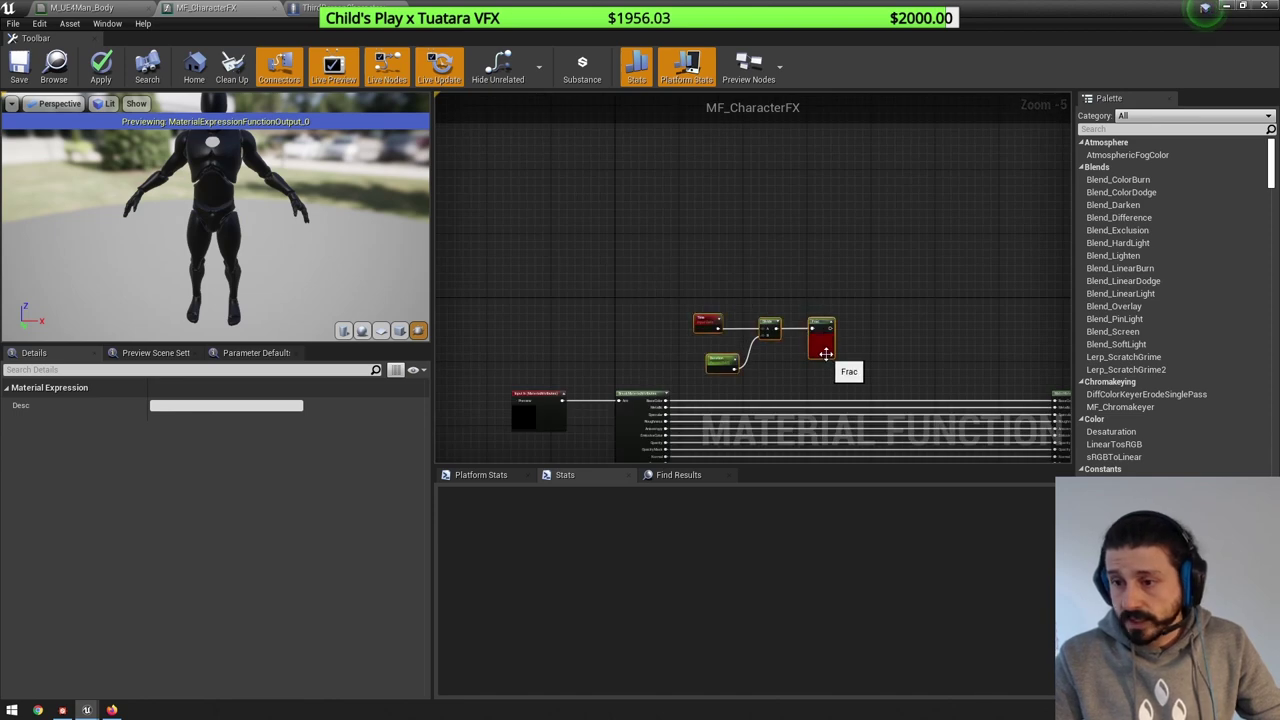
- Move the Time, Duration, Divide and Frac nodes up and away from the material attribute wires
mouse_move(652, 274)
mouse_down()
mouse_move(830, 363)
mouse_move(667, 271)
mouse_up()
click(827, 304)
right_drag(827, 304, 766, 271)
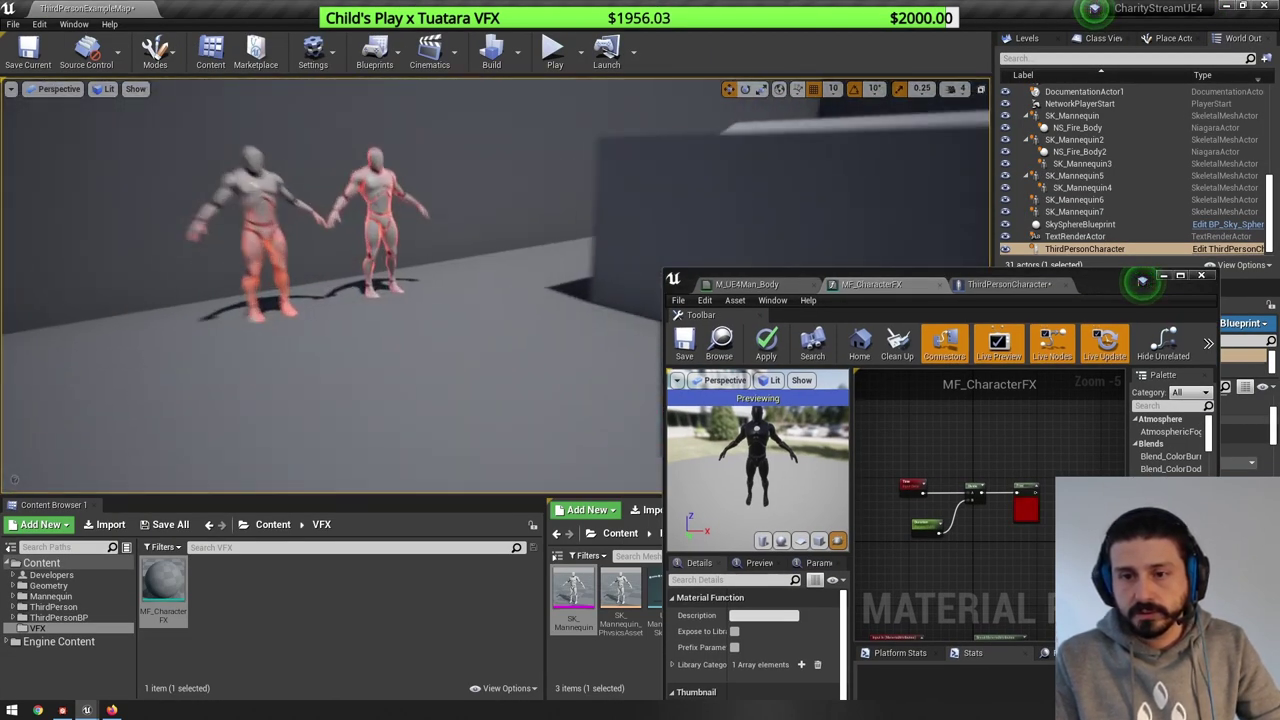
- Examine the burning mannequins up close in the level viewport and return to the MF_CharacterFX graph
key(w)
right_drag(400, 290, 330, 280)
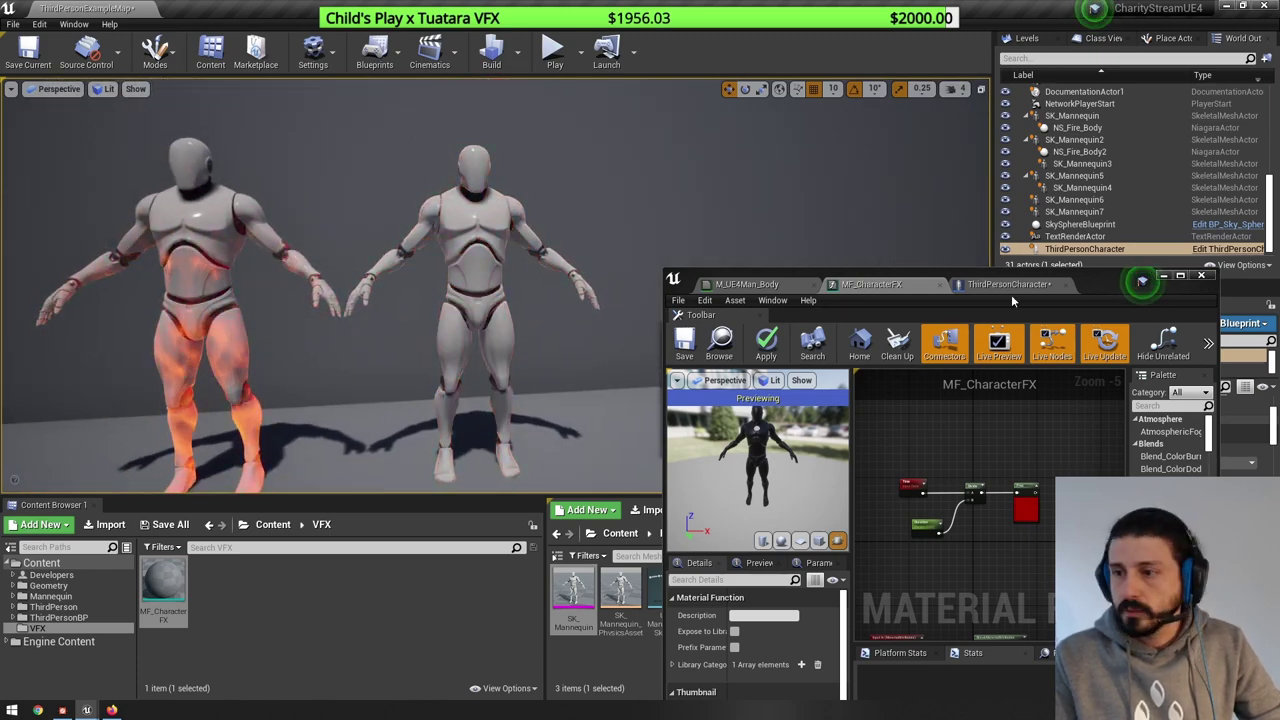
double_click(1011, 294)
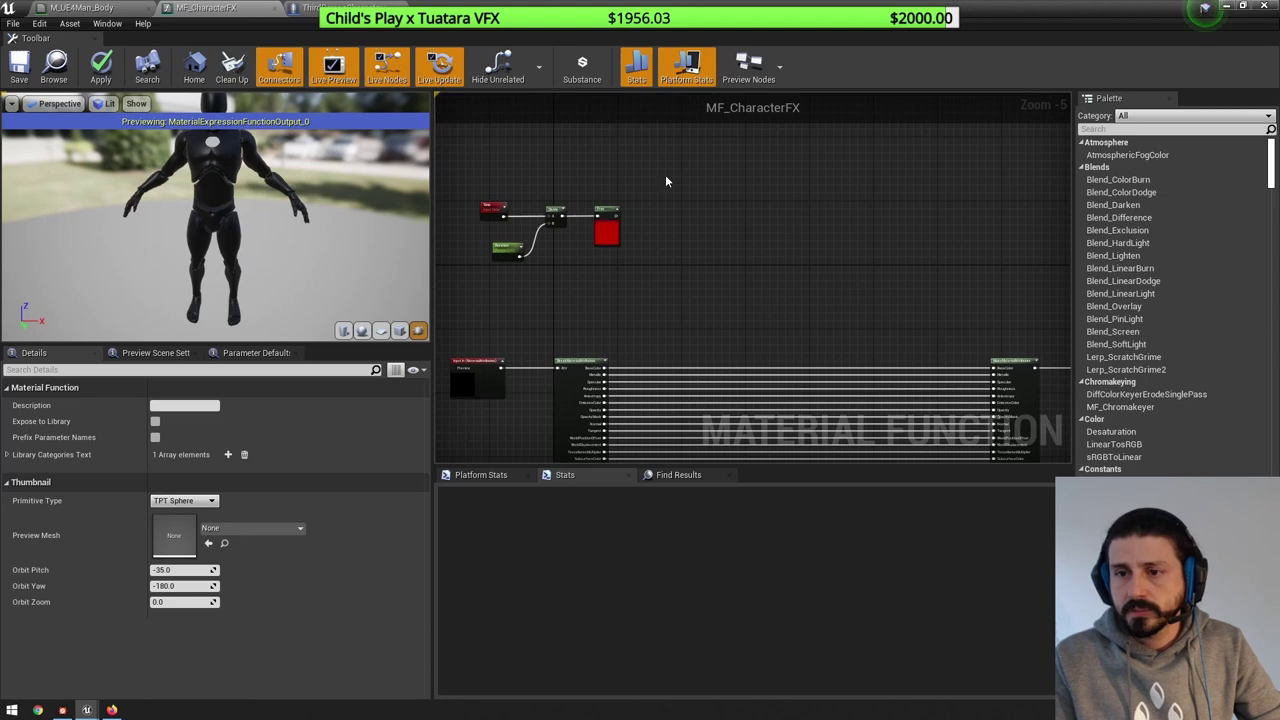
- Shift the whole time node group farther left to clear space for more effect nodes
drag(666, 176, 459, 256)
drag(601, 232, 529, 240)
click(715, 209)
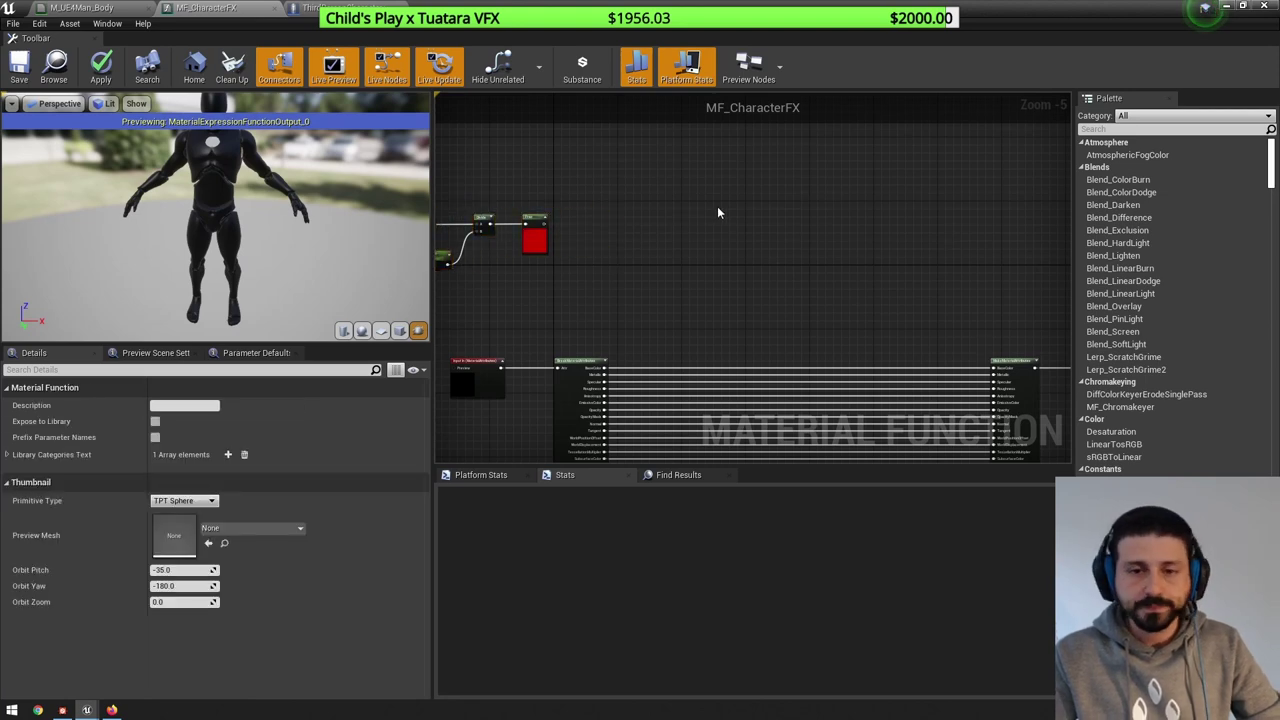
- Examine the glowing outline effect on the second mannequin in the level and return to MF_CharacterFX
drag(640, 4, 982, 338)
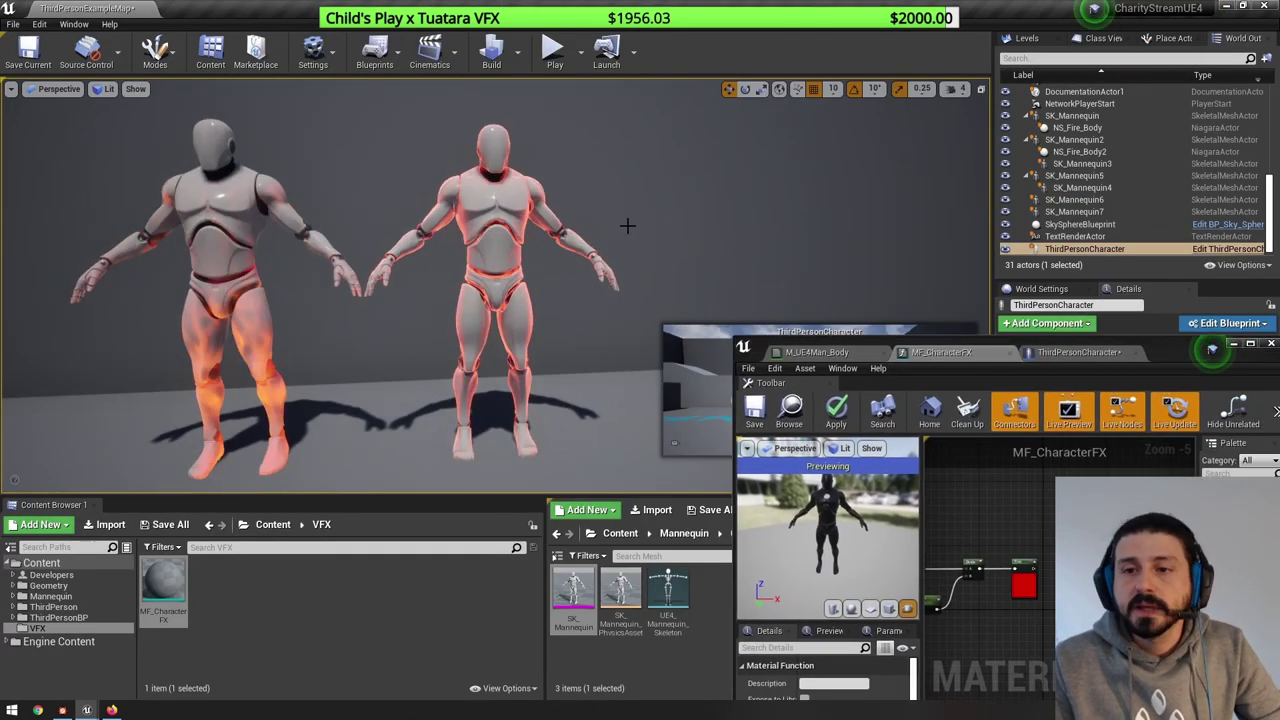
click(627, 226)
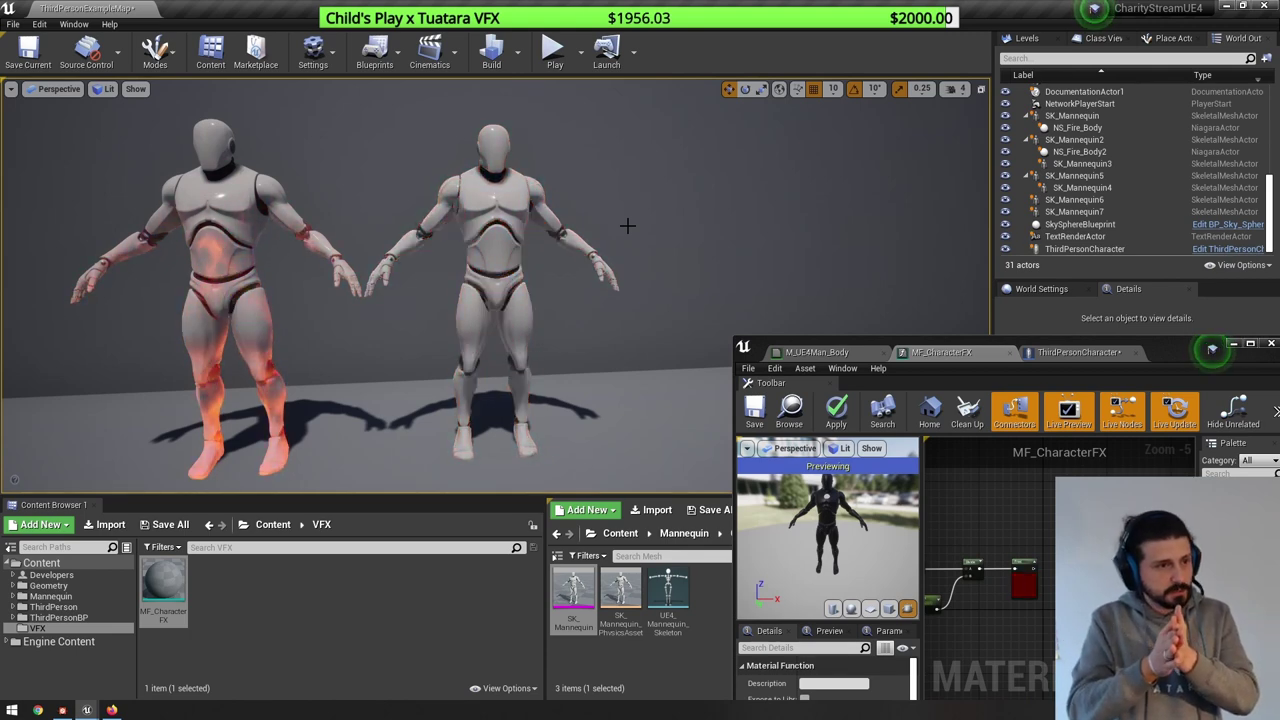
double_click(1171, 346)
- Add a PixelNormalWS node above the attribute wires and feed its output into input A of a new Dot node
right_click(746, 270)
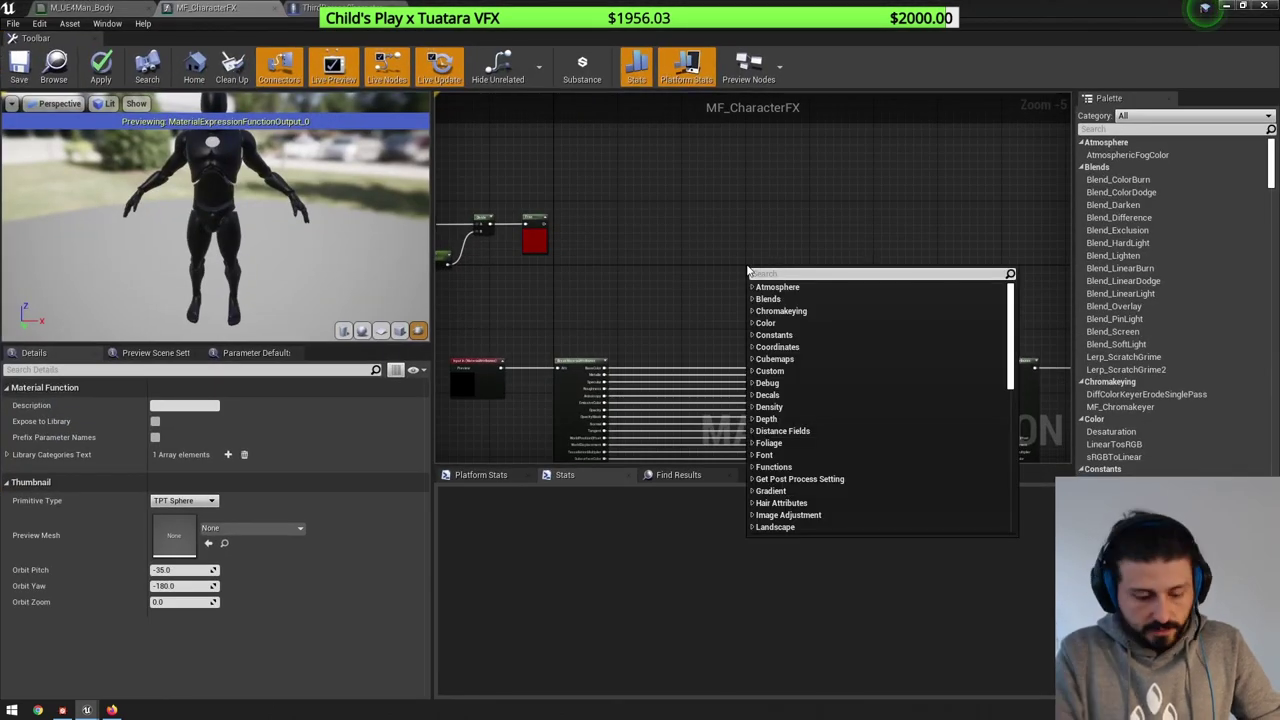
text(pixeln)
key(Return)
scroll(748, 270, up, 3)
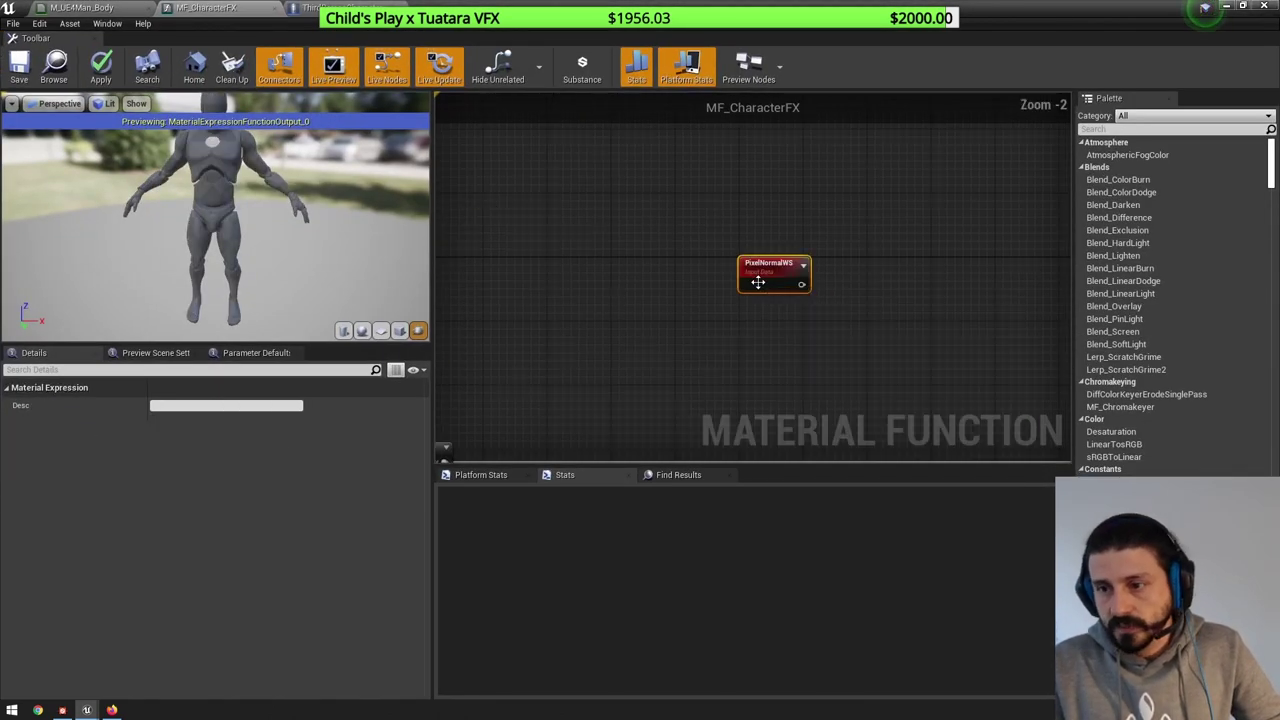
drag(750, 270, 720, 304)
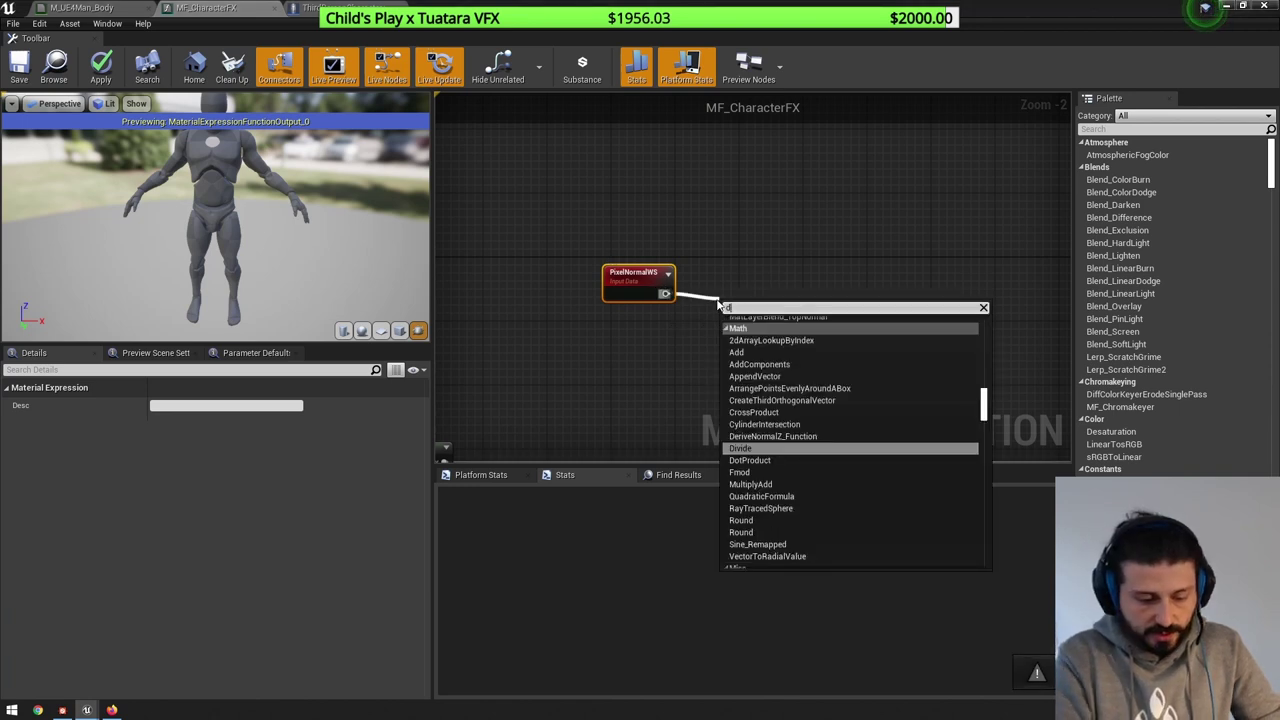
text(dot)
key(Return)
click(647, 346)
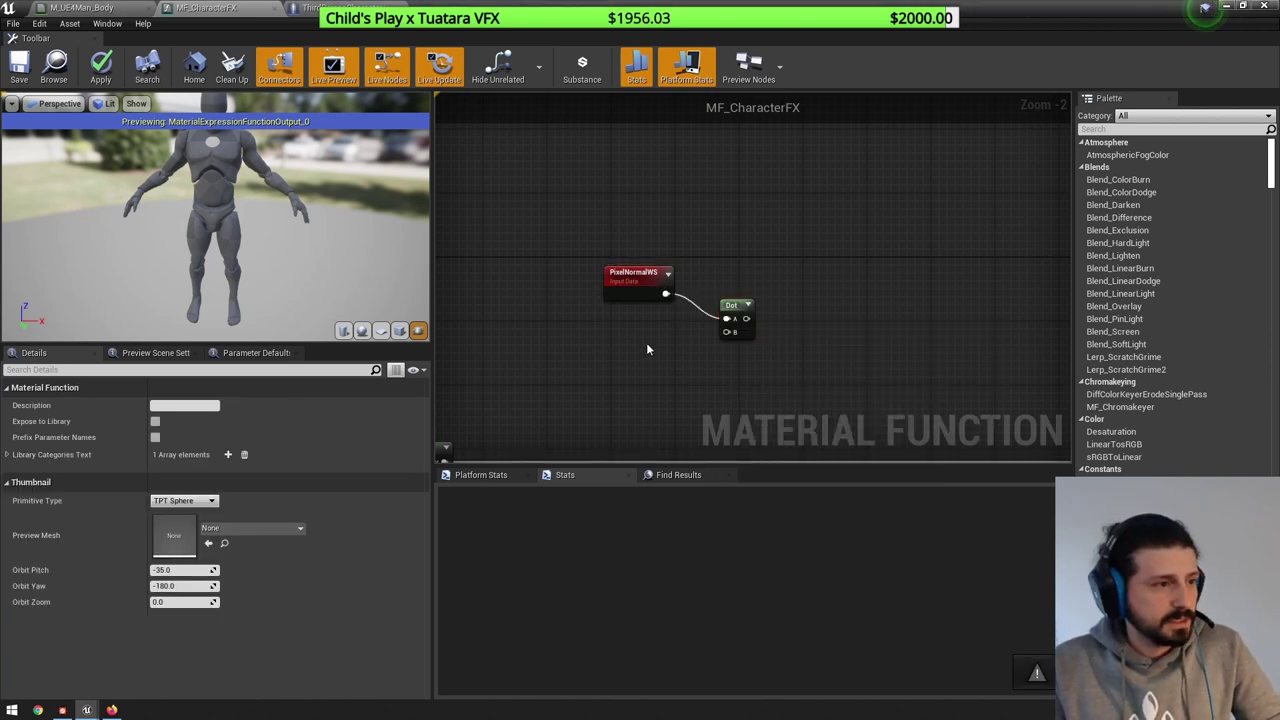
- Add a CameraVectorWS node below PixelNormalWS and connect it to the Dot node's B input
right_click(647, 346)
text(camerave)
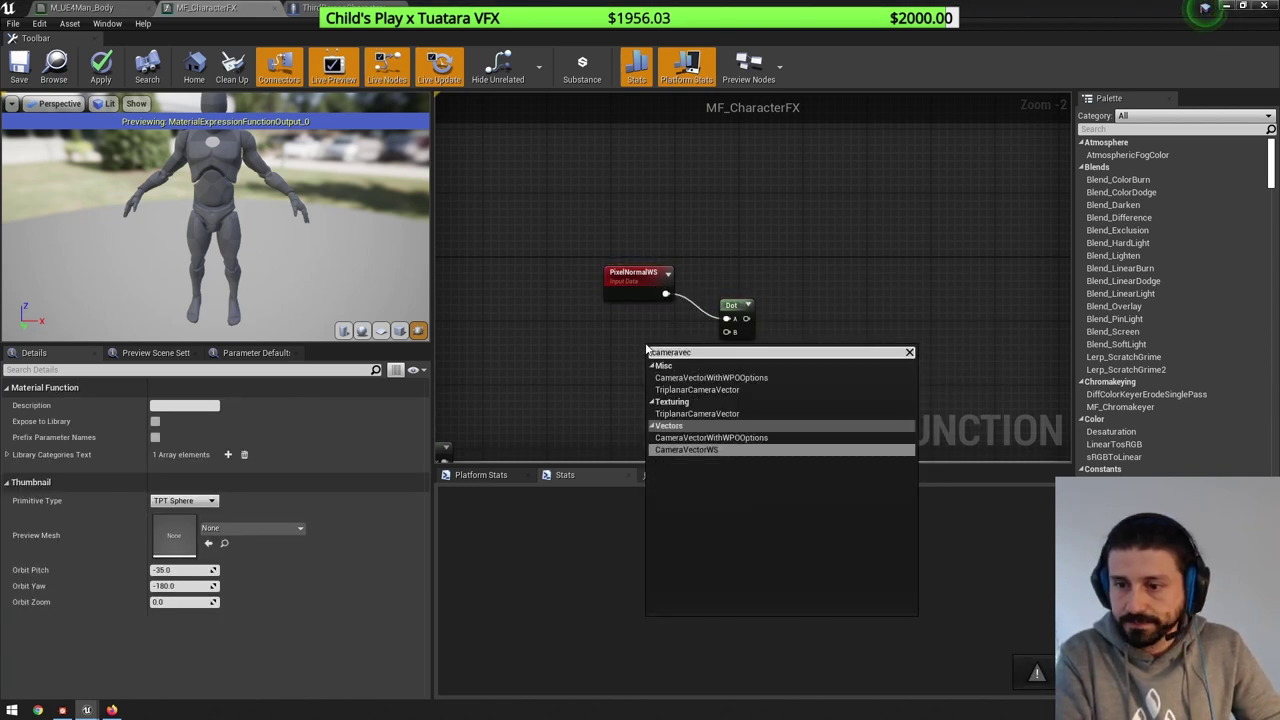
text(c)
key(Return)
drag(704, 371, 727, 289)
- Preview the Dot node on the mannequin, enlarge the preview viewport and frame the whole character in it
right_click(742, 294)
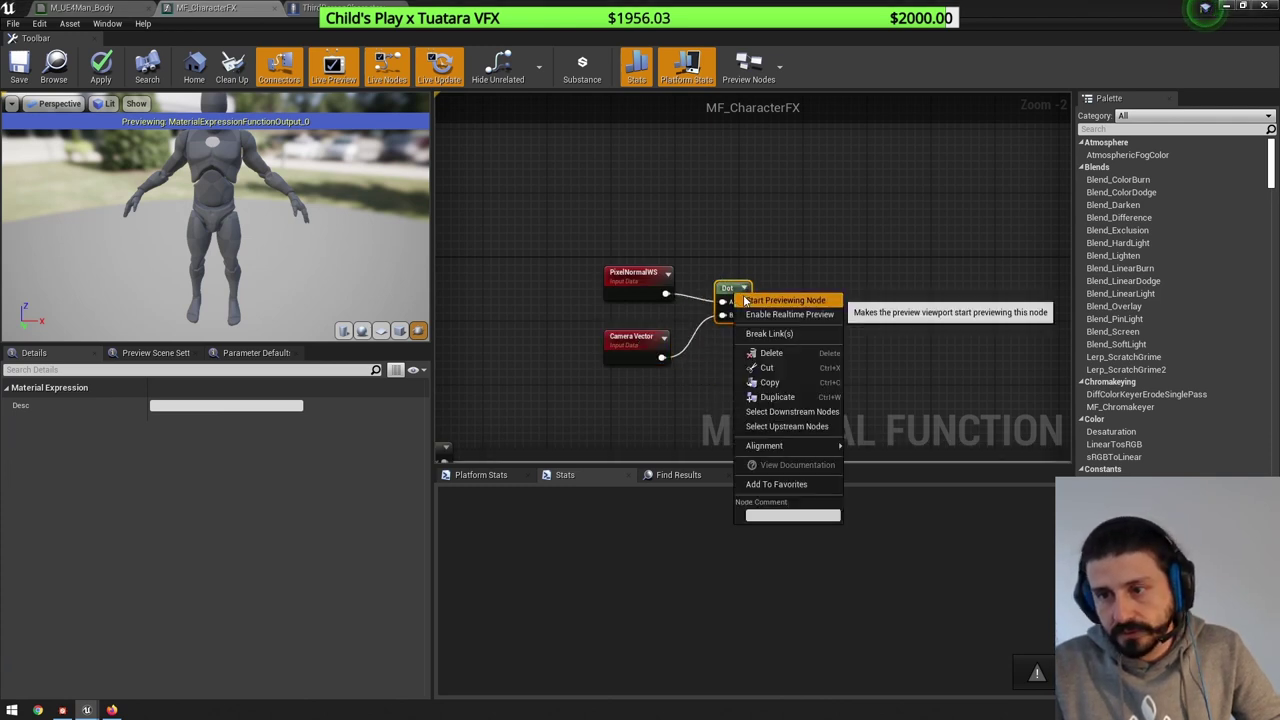
click(745, 300)
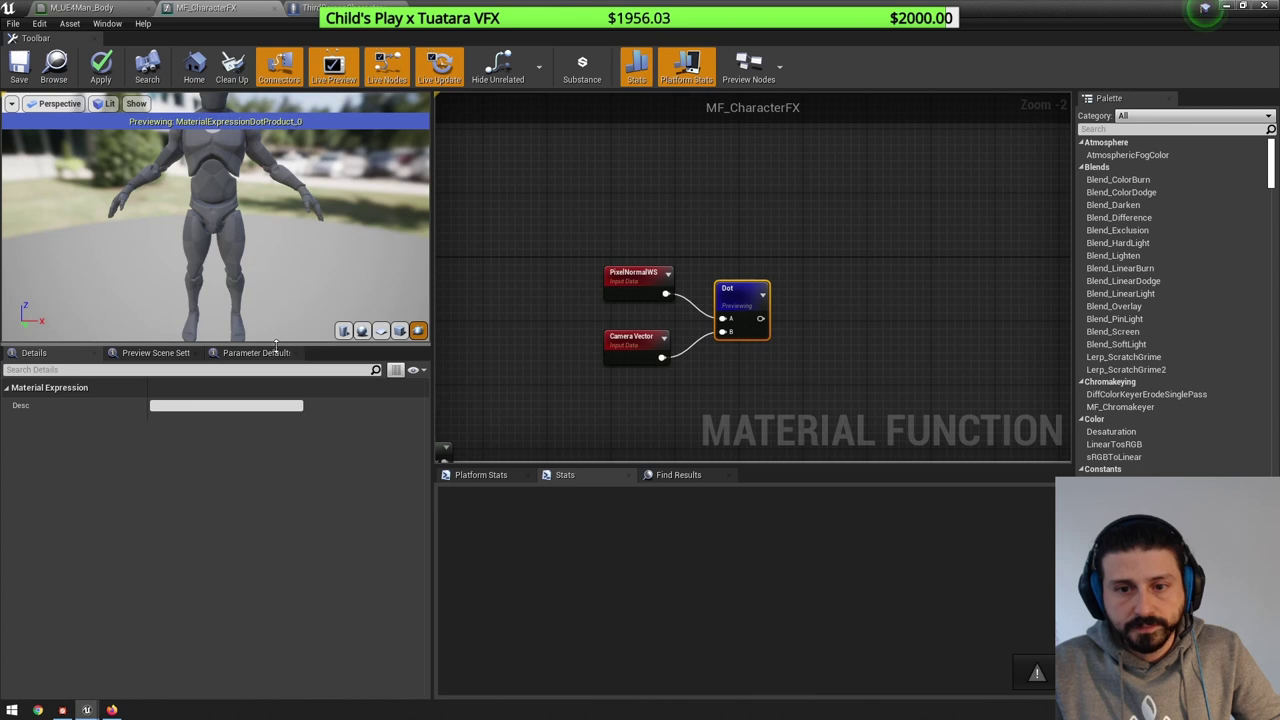
drag(276, 345, 278, 493)
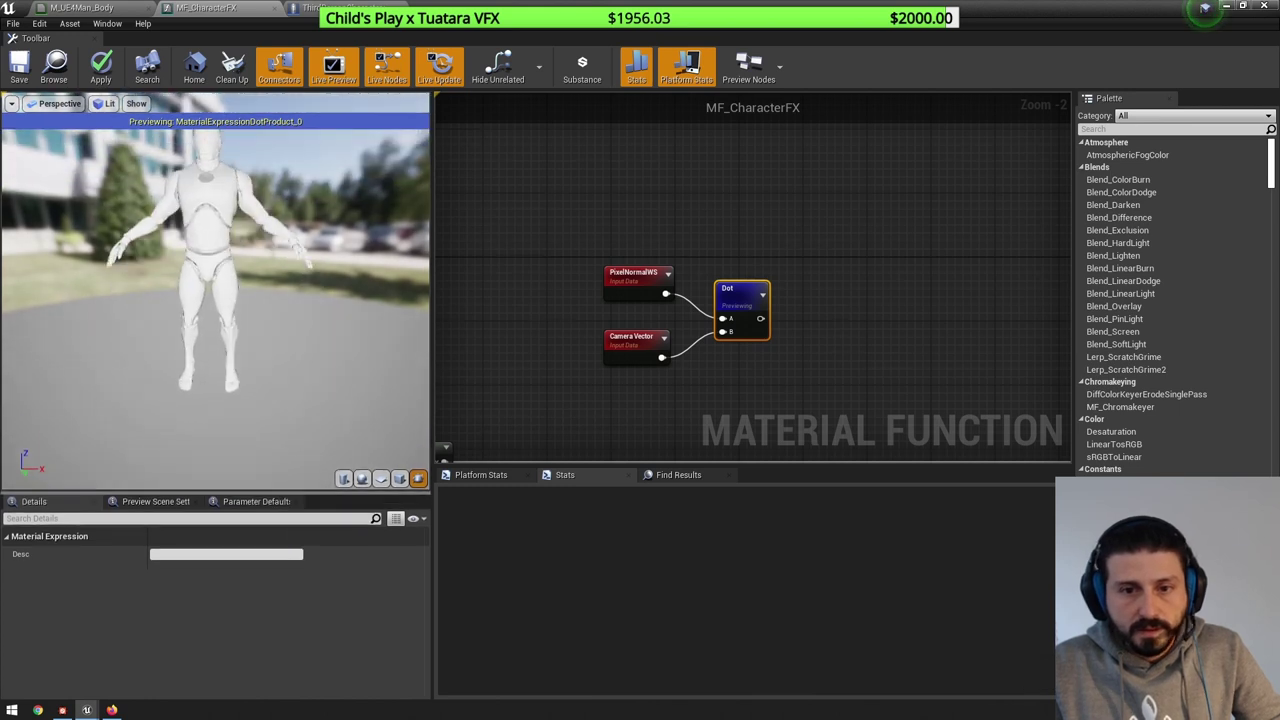
mouse_move(214, 300)
middle_down()
mouse_move(202, 266)
mouse_move(222, 318)
middle_up()
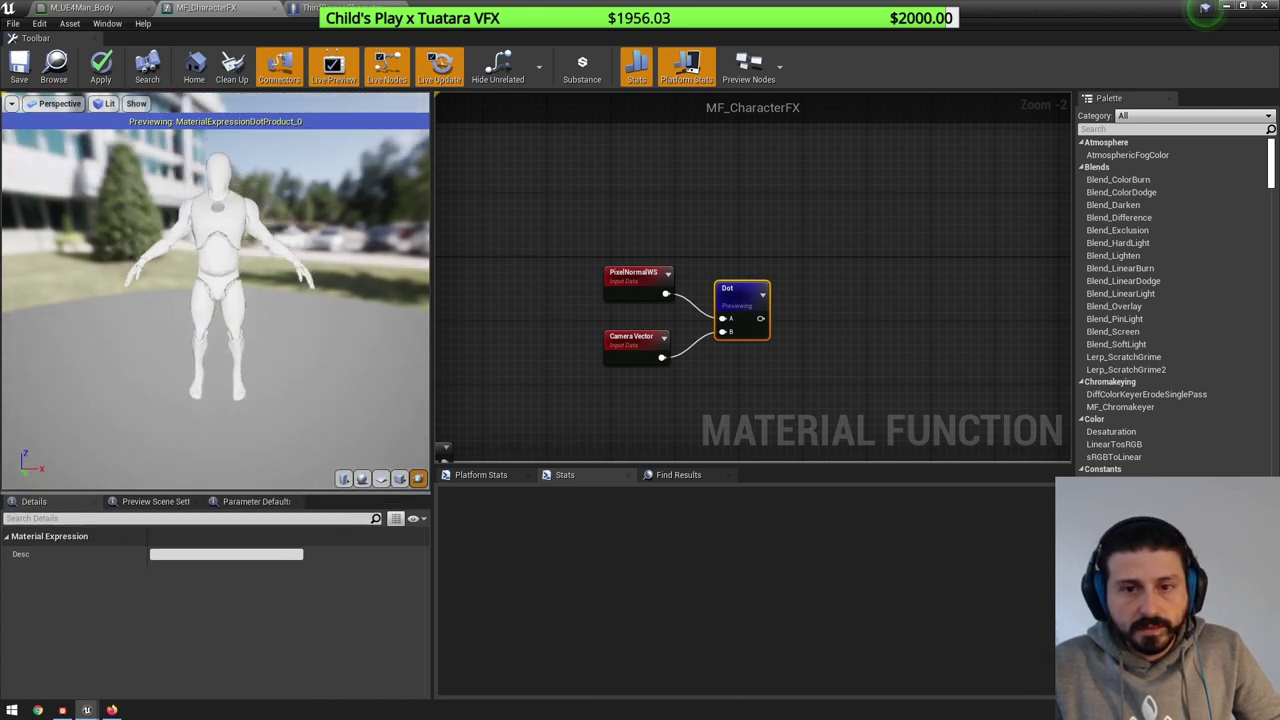
drag(255, 288, 321, 321)
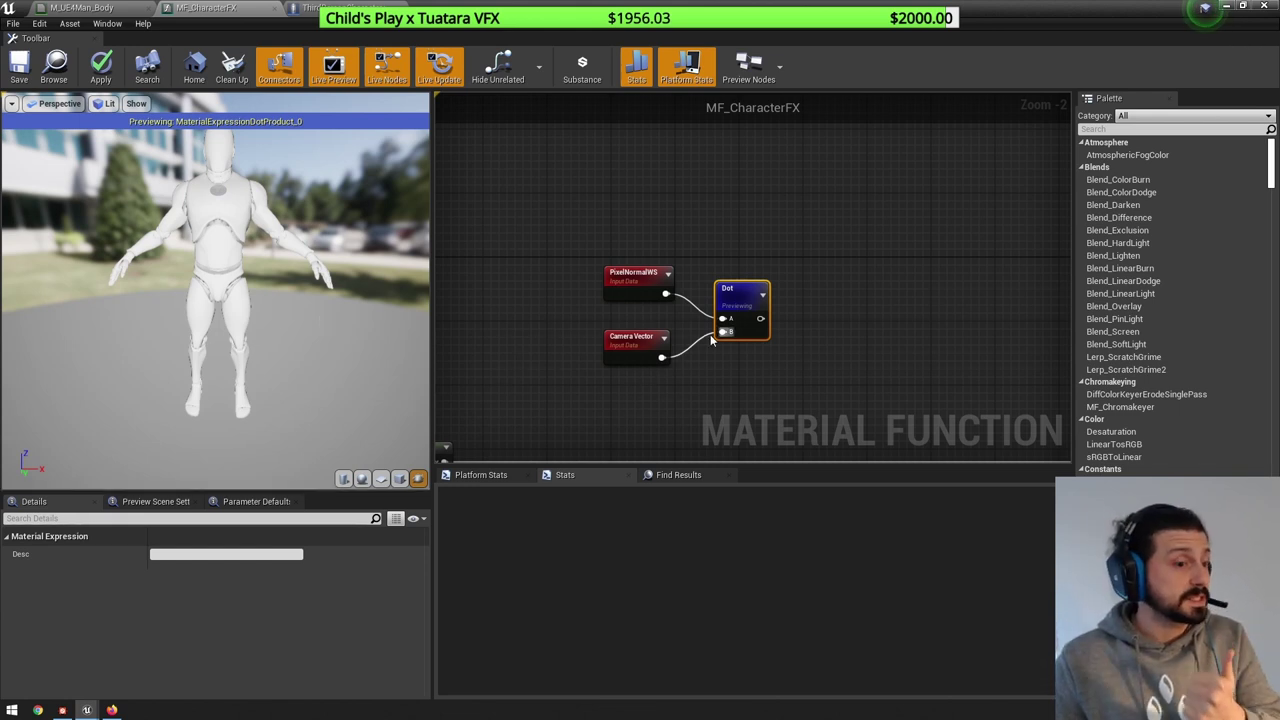
click(853, 284)
drag(760, 318, 792, 326)
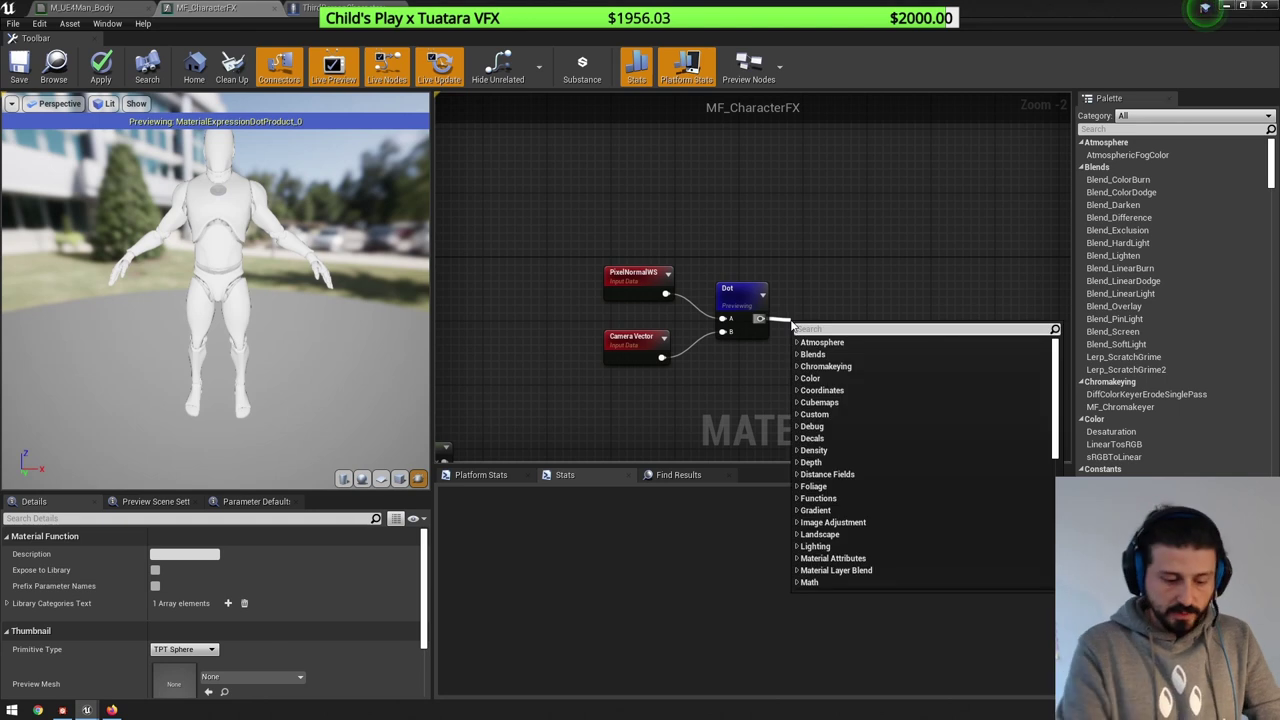
text(one)
key(Escape)
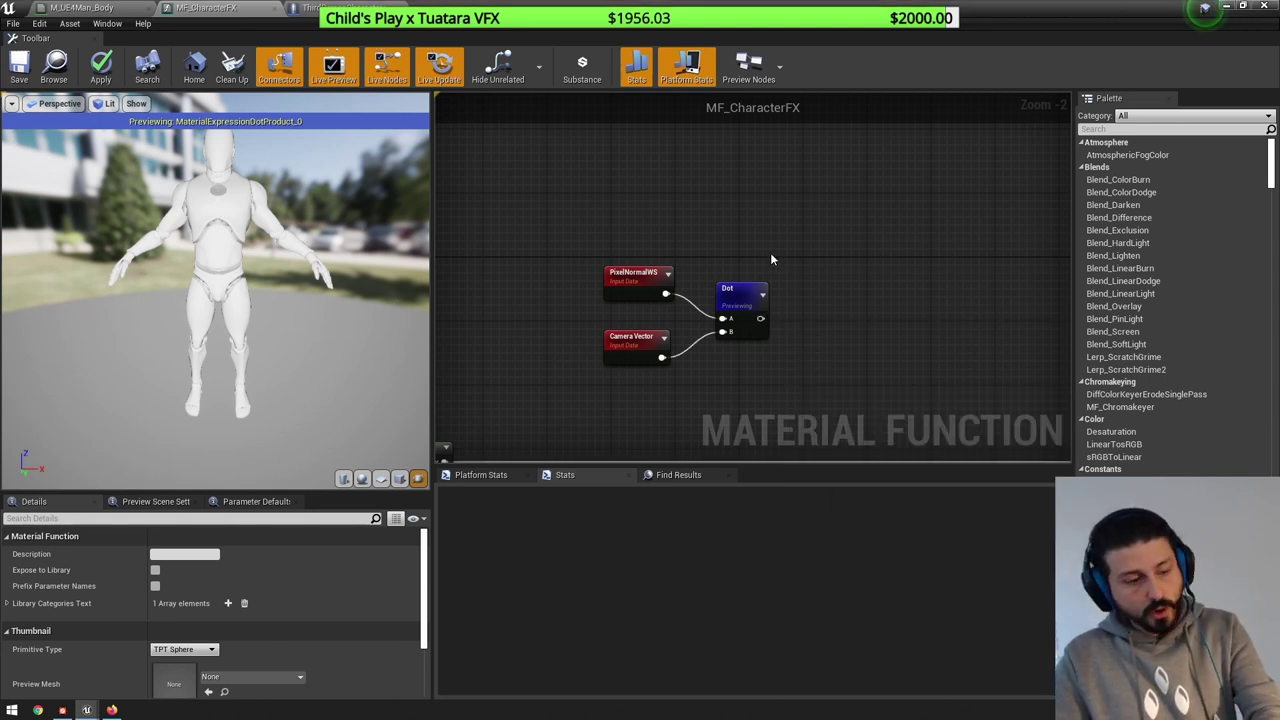
- Add a 1-x node fed by the Dot output and preview it on the mannequin
click(771, 257)
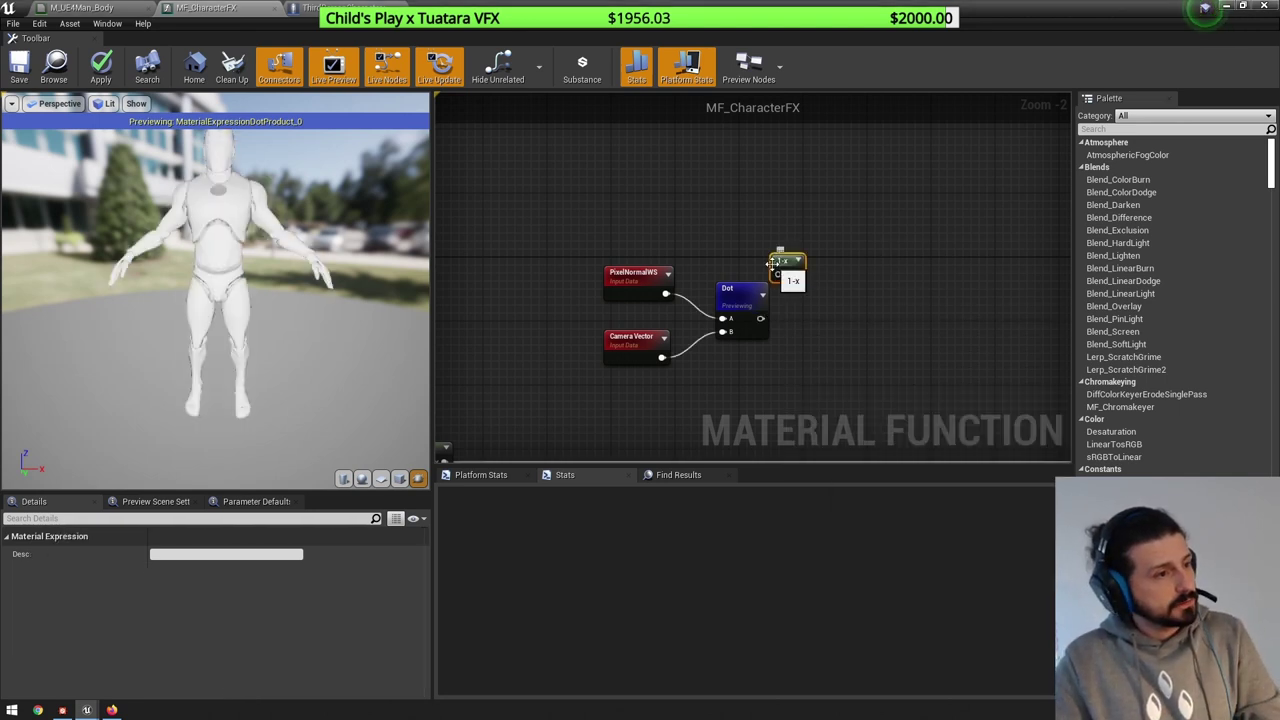
drag(761, 319, 807, 298)
right_click(807, 299)
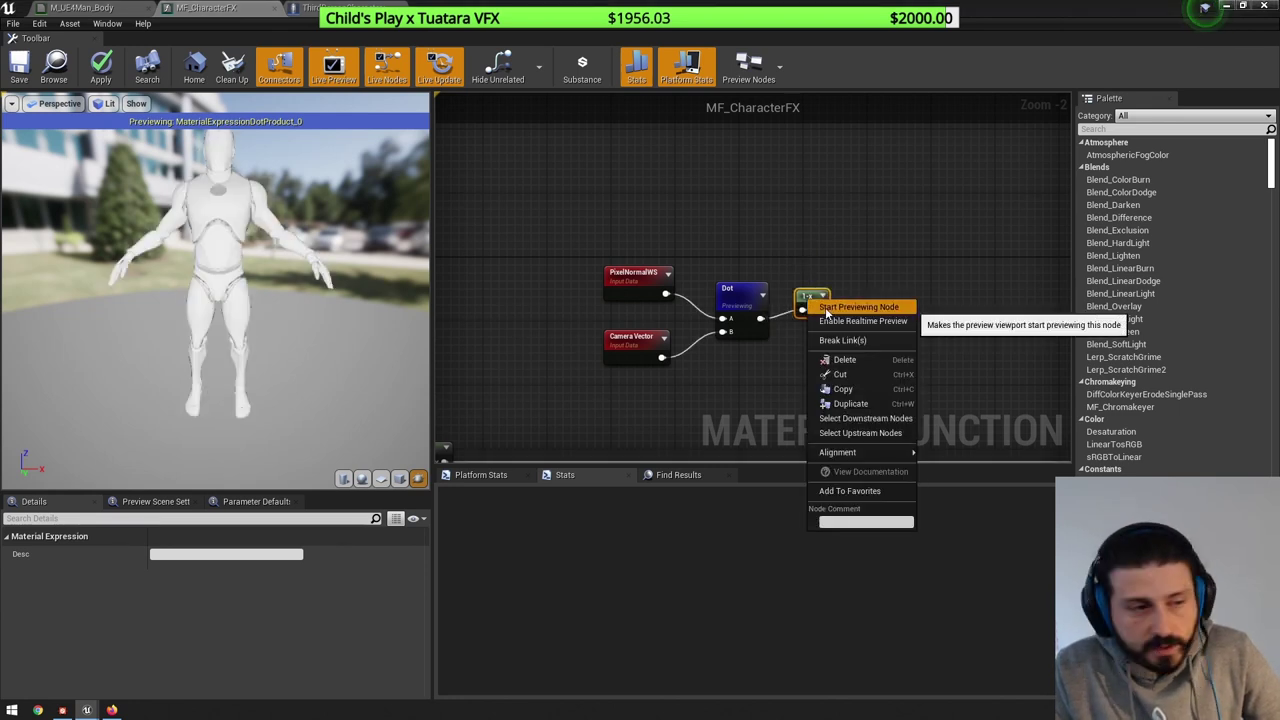
click(825, 307)
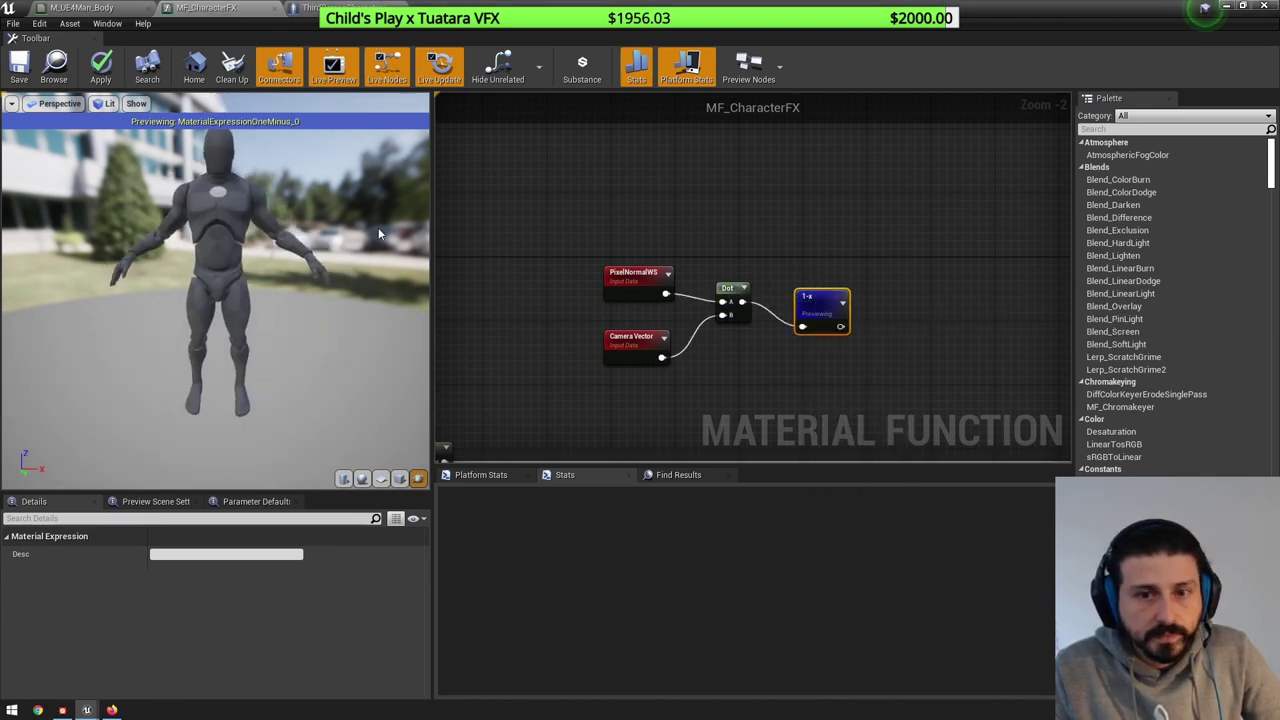
click(940, 218)
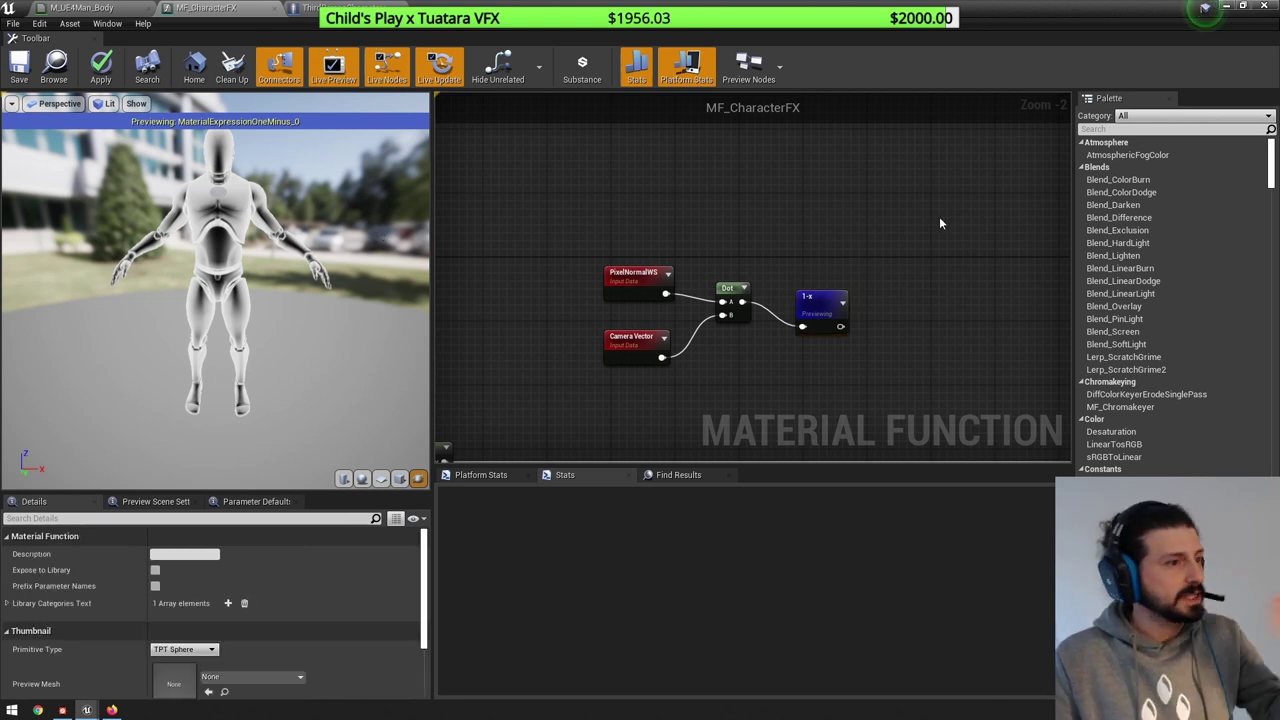
scroll(990, 295, up, 2)
click(740, 292)
click(806, 288)
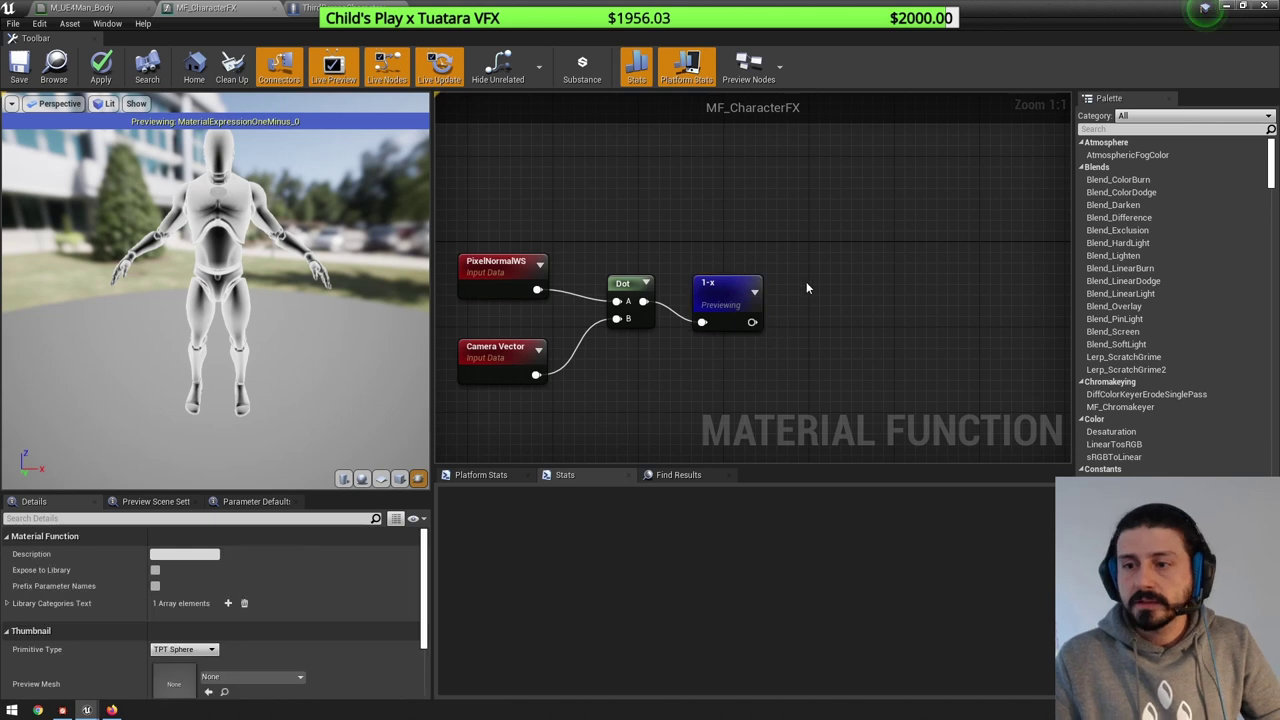
right_click(808, 288)
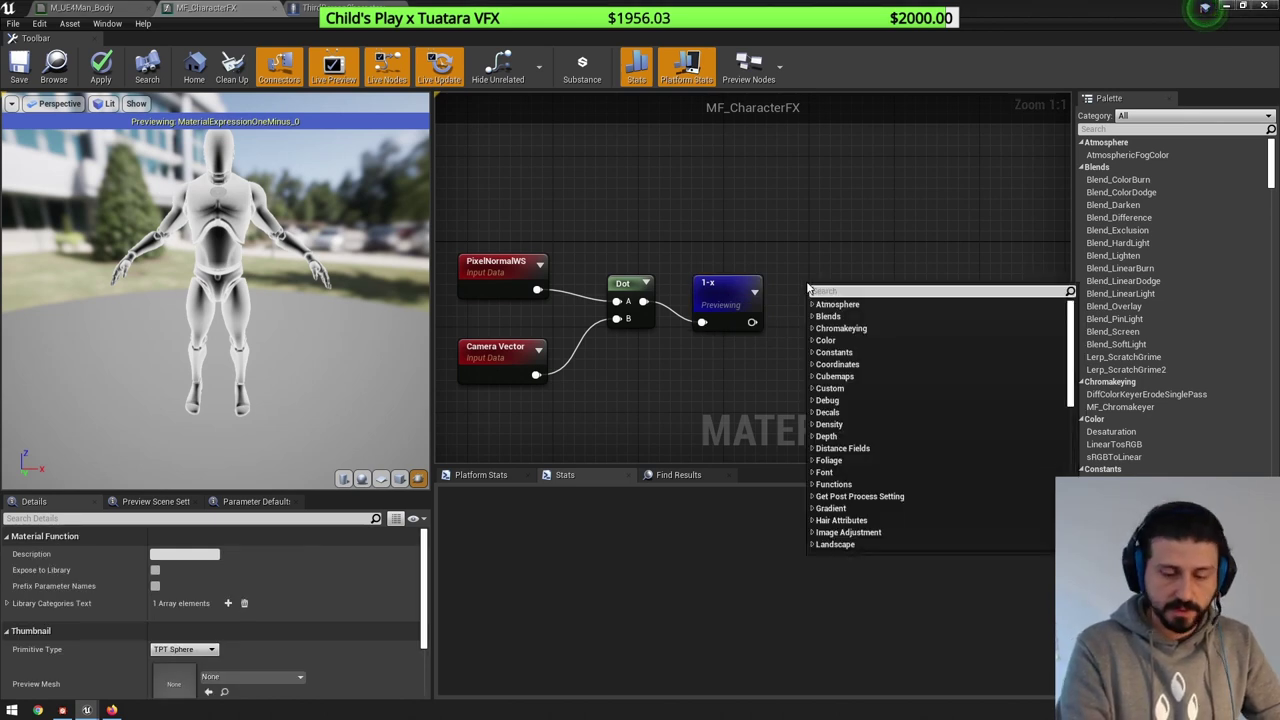
text(pow)
key(Return)
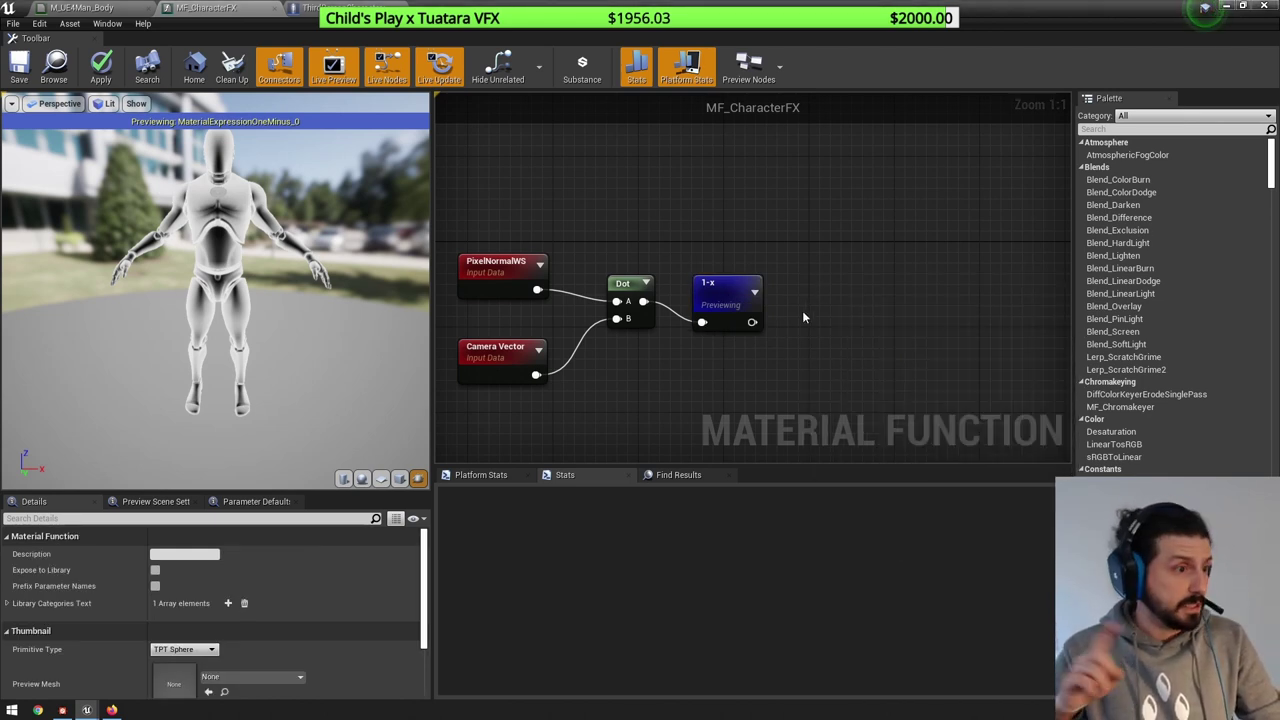
- Add a Power node with 1-x wired to Base and a new scalar parameter named FresnelExponent wired to Exp
click(802, 312)
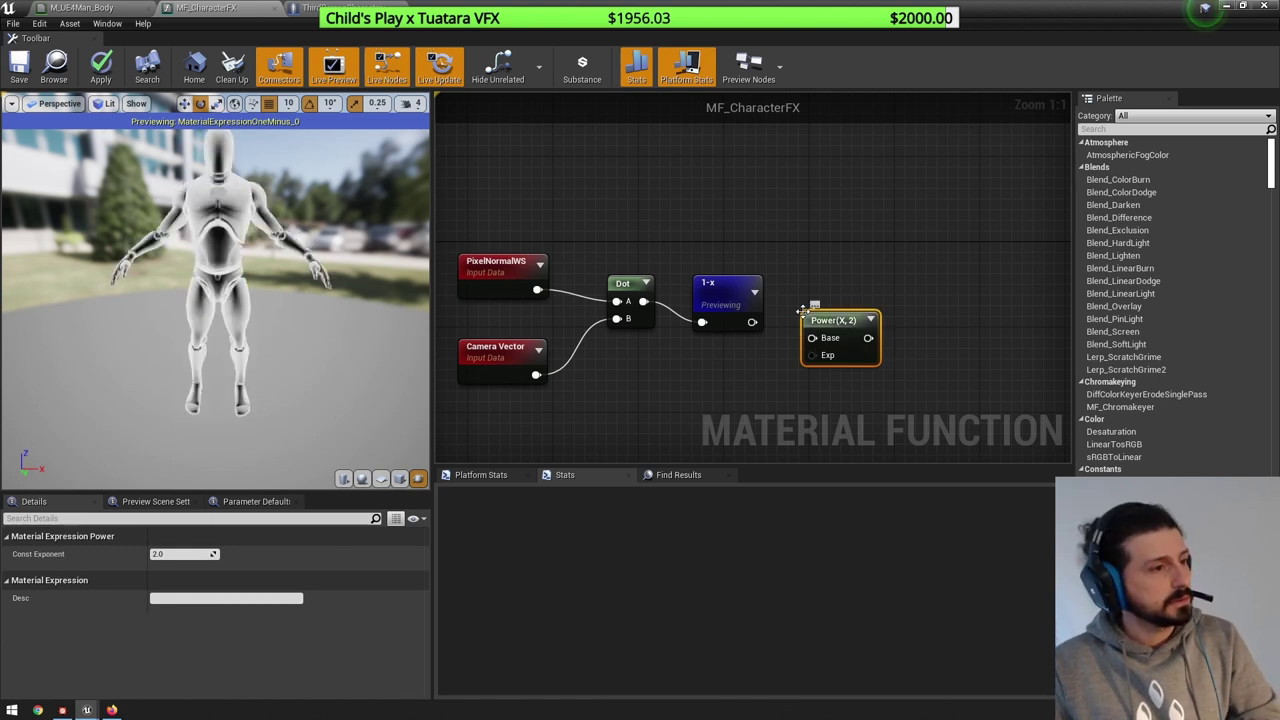
click(699, 370)
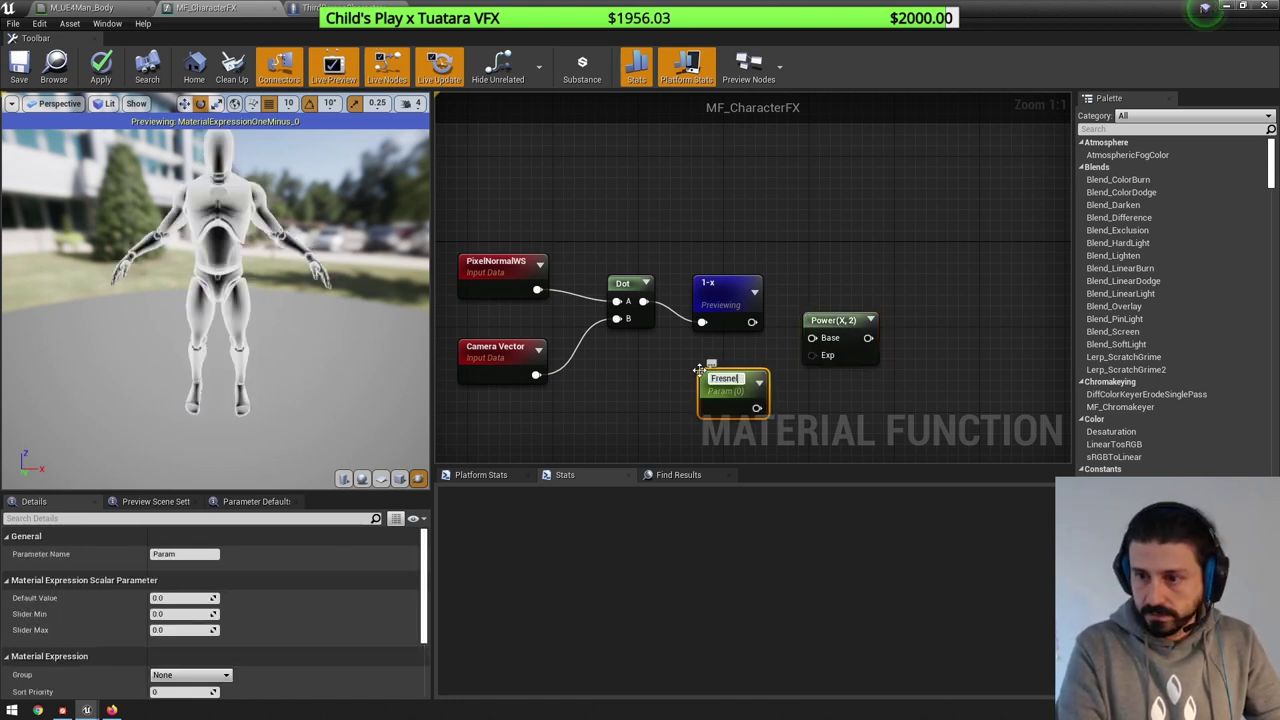
text(FresnelExponent)
key(Return)
drag(752, 321, 812, 338)
drag(812, 355, 784, 405)
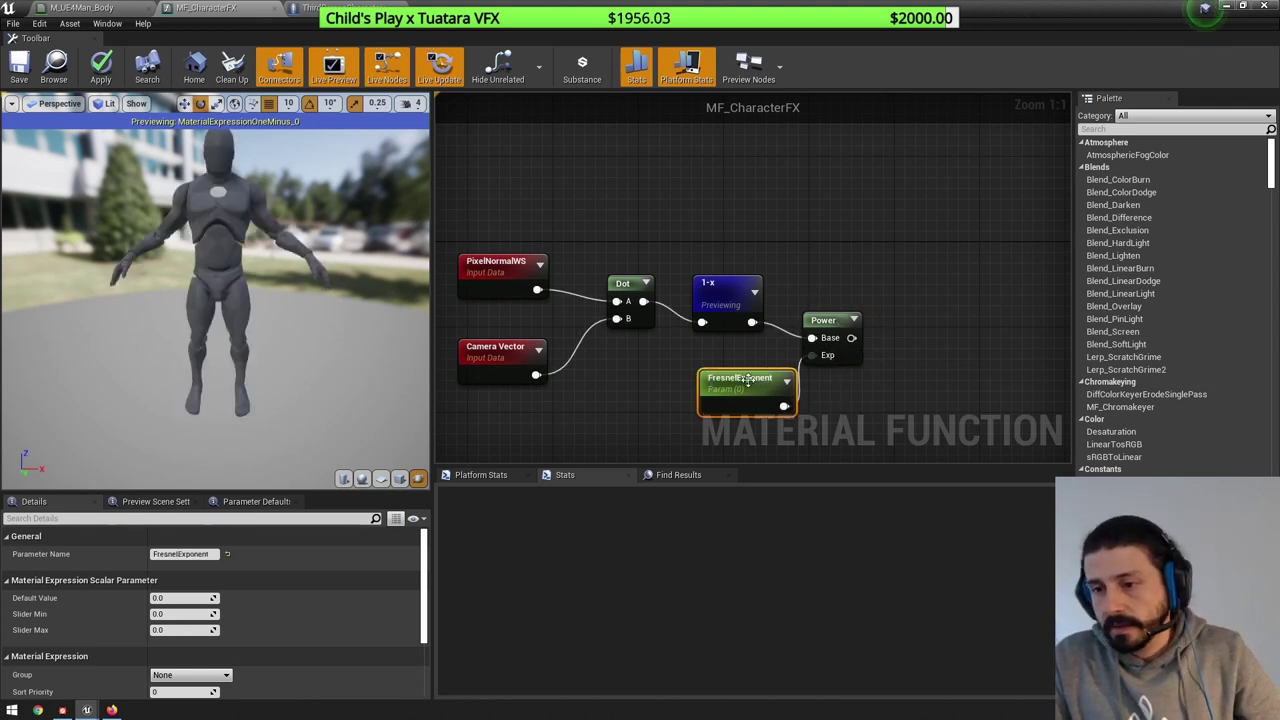
- Preview the Power node on the mannequin and line up the Power and FresnelExponent nodes with the fresnel chain
right_click(818, 322)
click(855, 337)
drag(844, 329, 838, 270)
drag(752, 389, 724, 357)
click(893, 240)
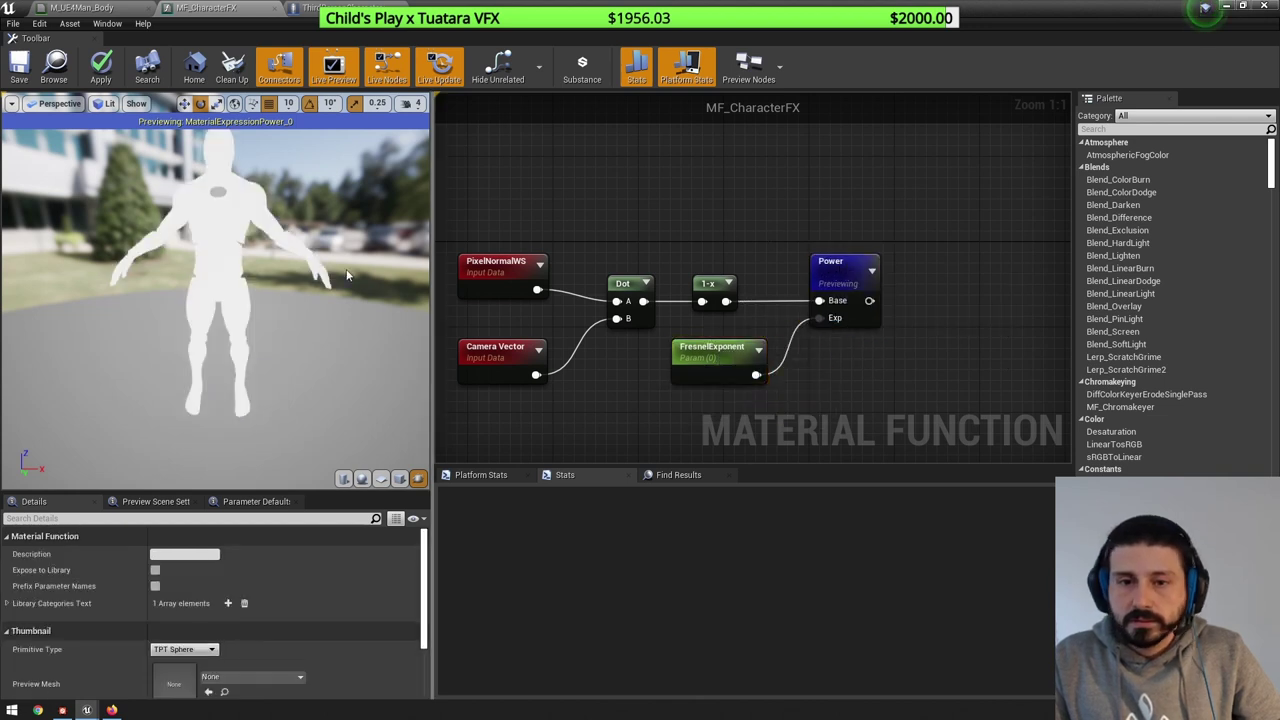
- Try a default value of 2 for the FresnelExponent parameter, followed by 3.5
click(695, 350)
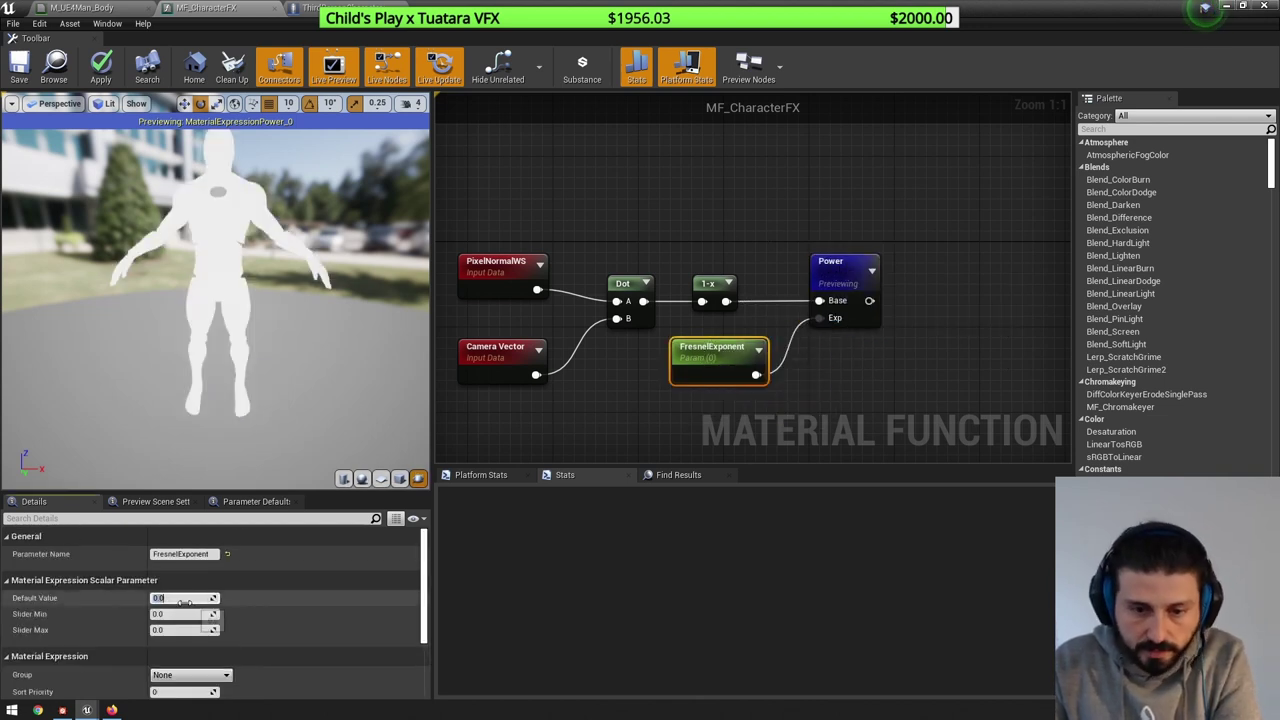
text(2)
key(Return)
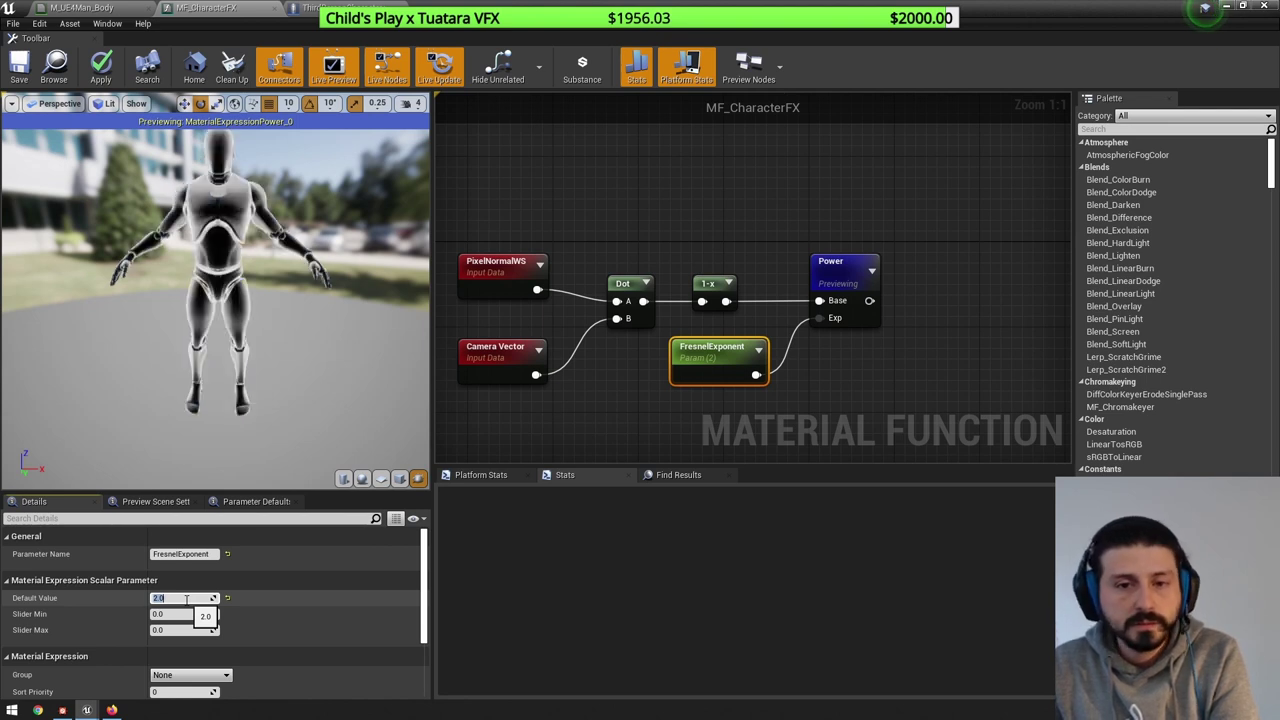
text(3)
key(Return)
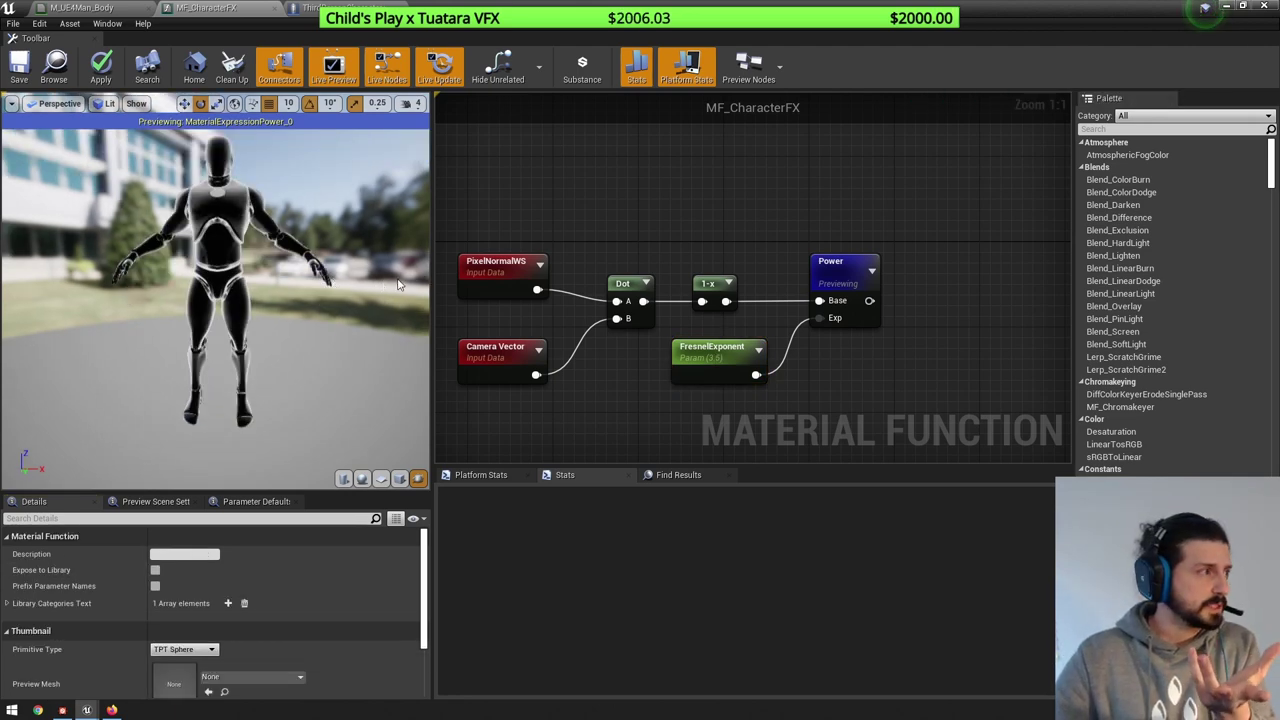
- Move the whole fresnel node chain up and to the left, away from the material attribute wires
scroll(742, 226, down, 3)
right_drag(831, 311, 762, 223)
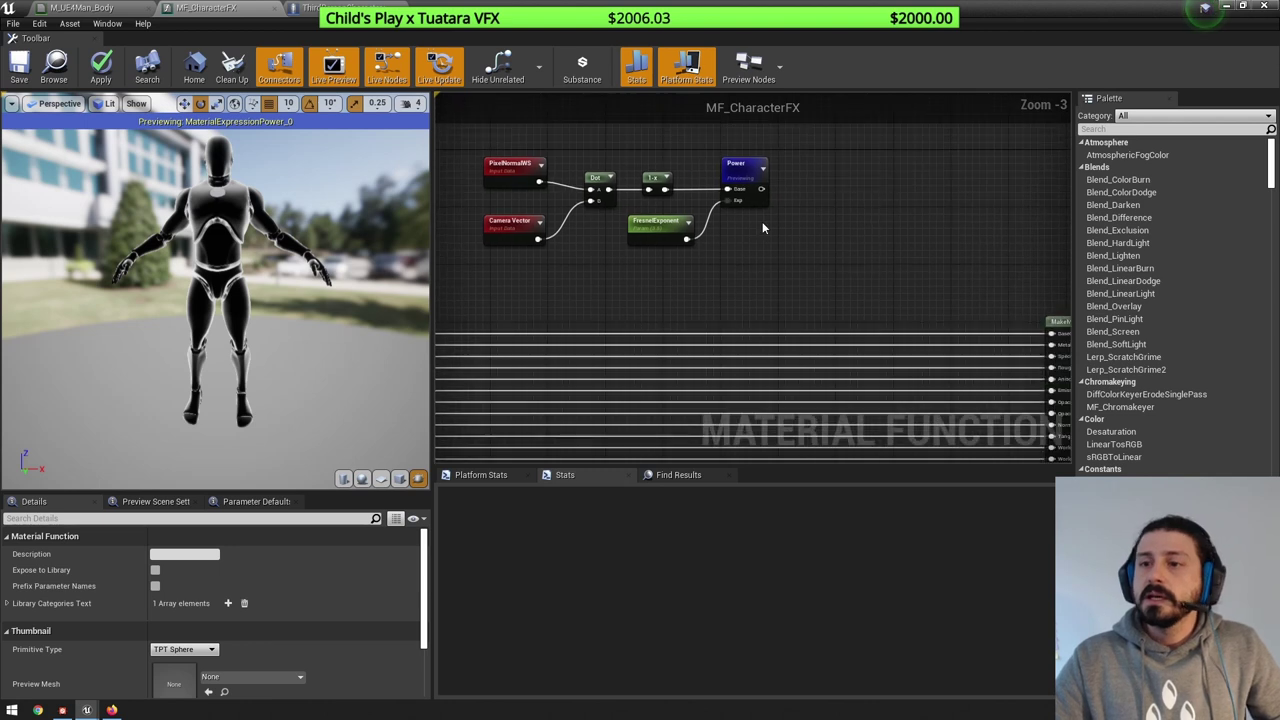
drag(475, 134, 787, 268)
drag(673, 233, 621, 180)
right_drag(711, 206, 701, 248)
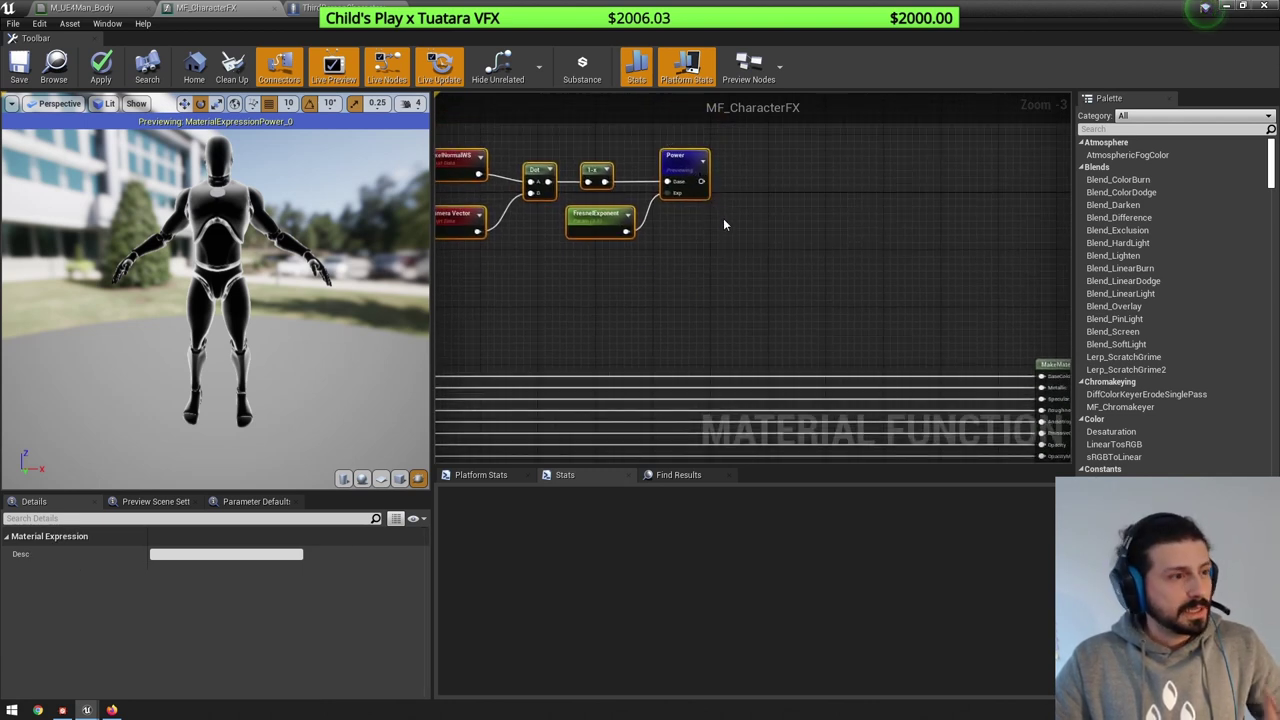
click(734, 253)
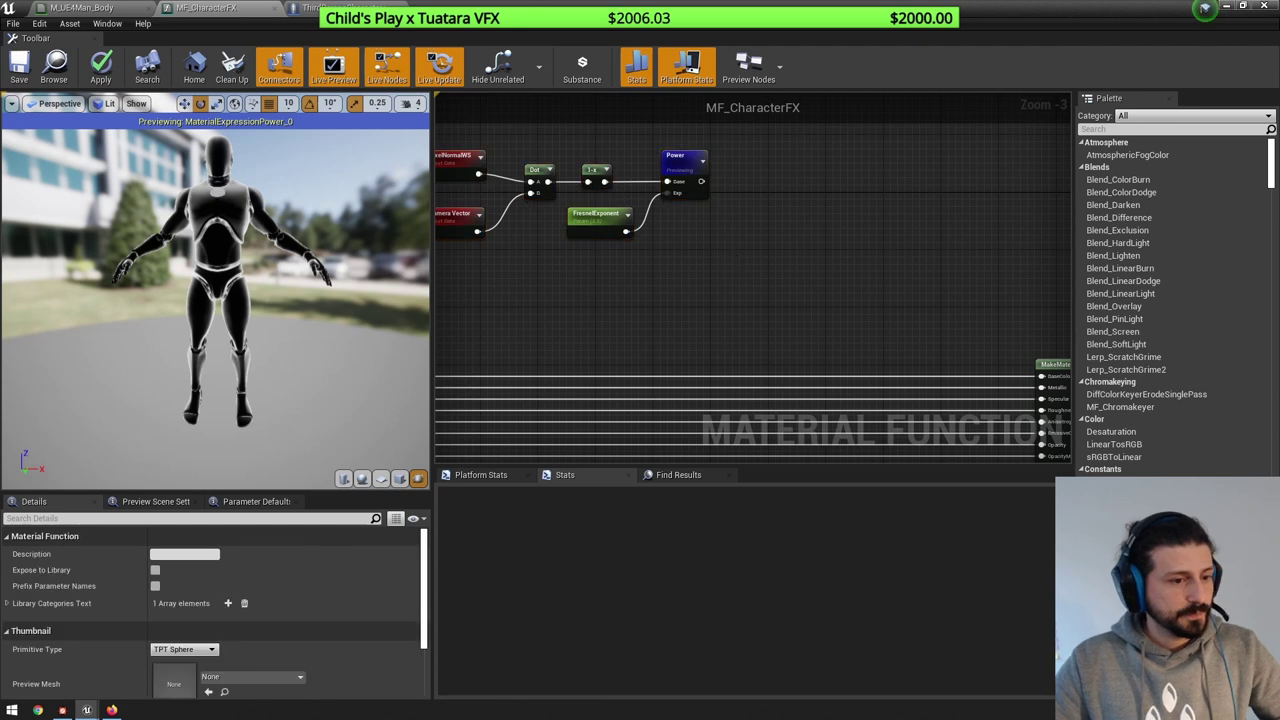
- Add a vector parameter named FresnelColor below the Power node
click(704, 268)
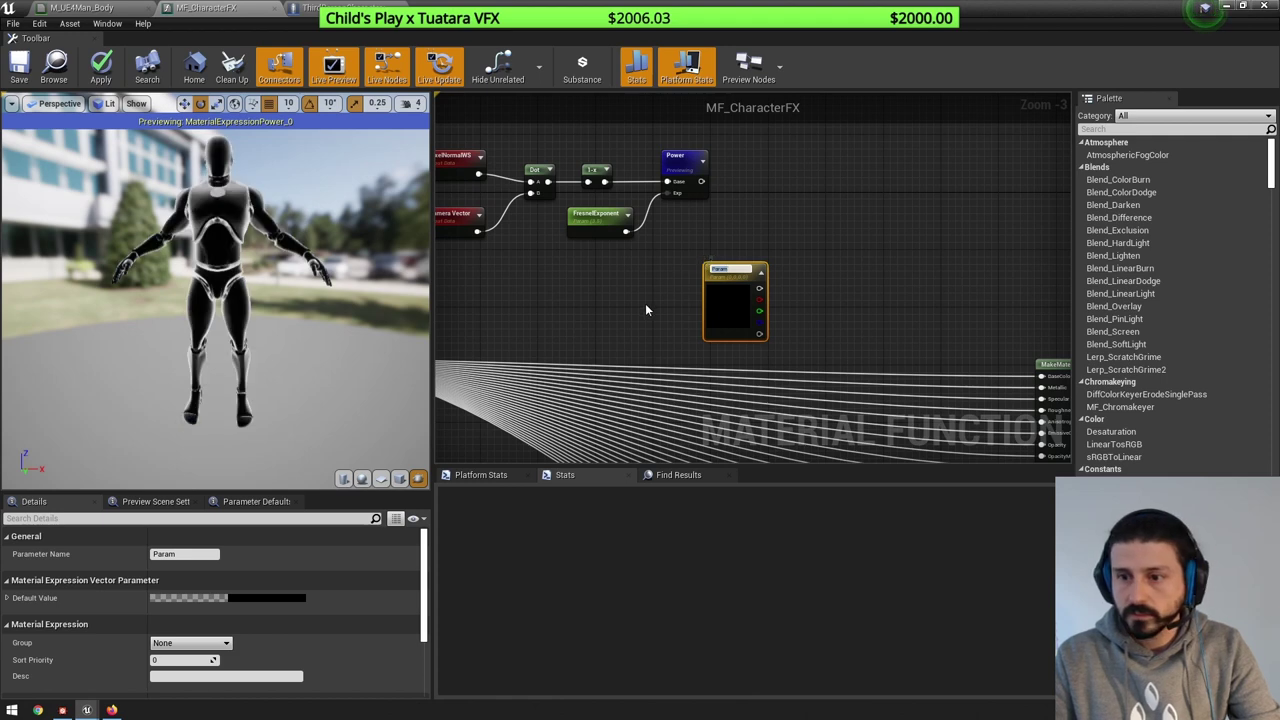
scroll(645, 310, down, 2)
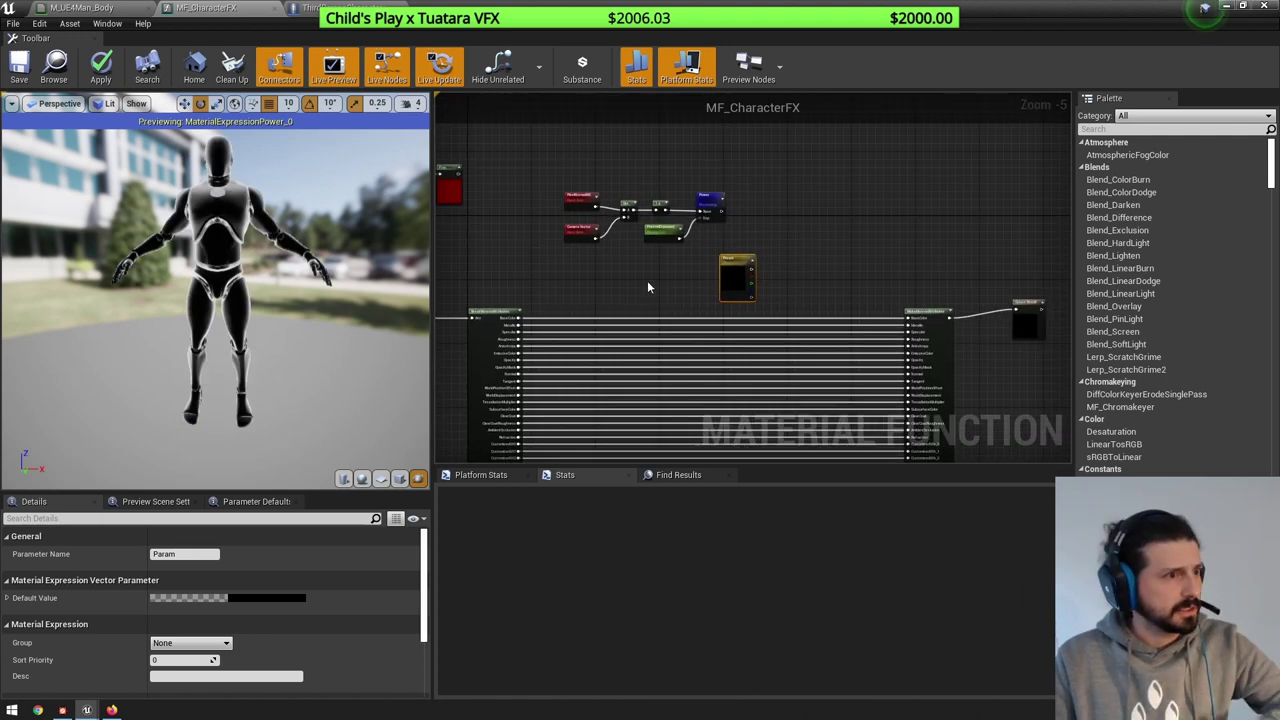
scroll(740, 255, up, 4)
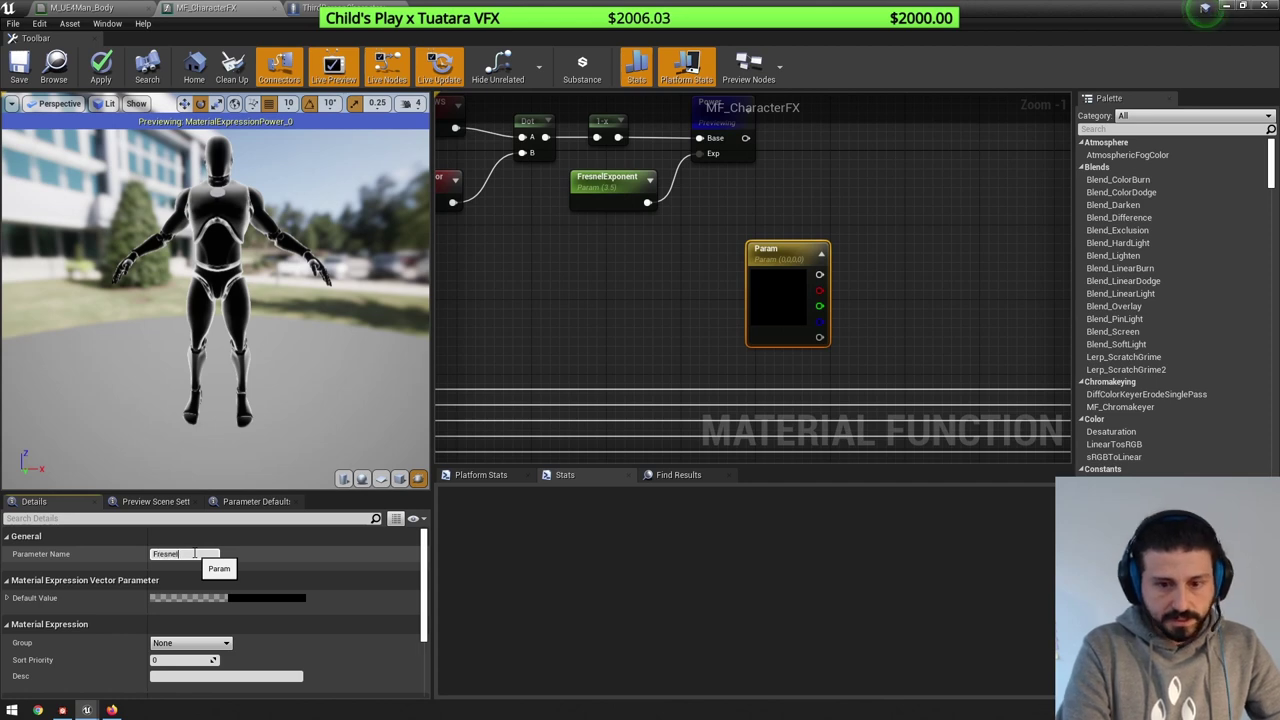
key(Return)
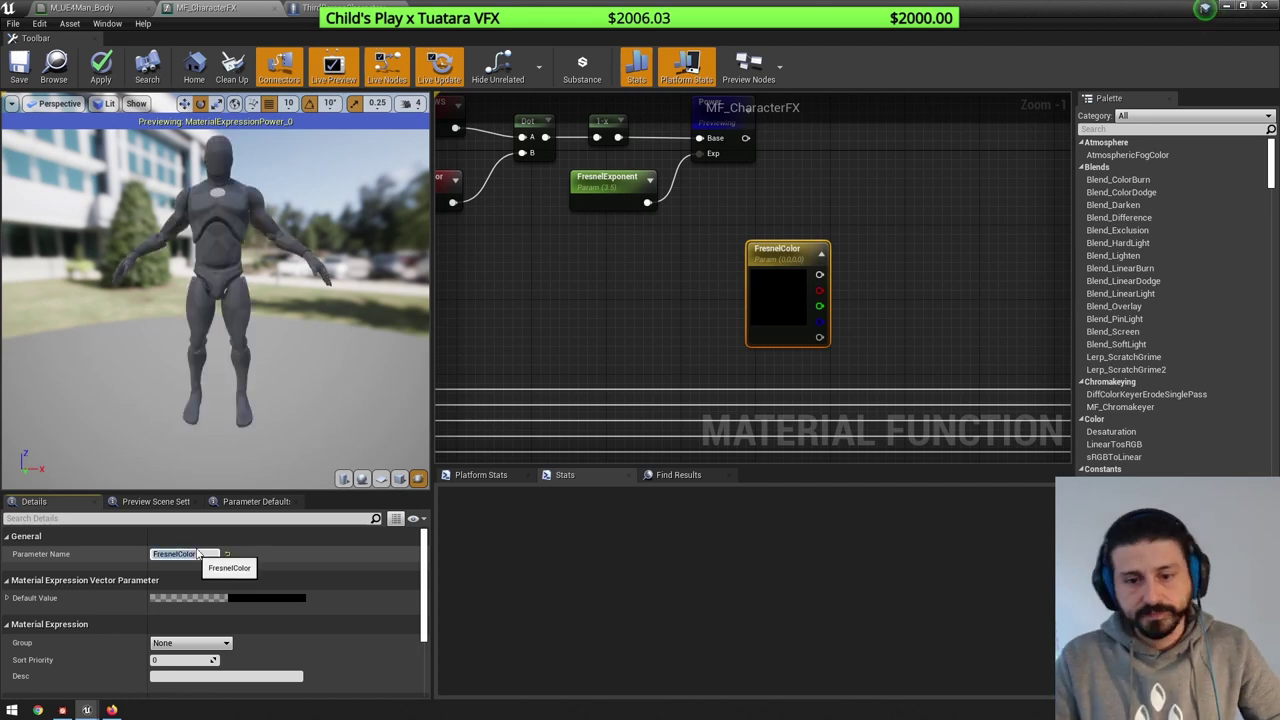
- Set FresnelColor's default color to hue 4, saturation 0.96 and value 9
click(258, 599)
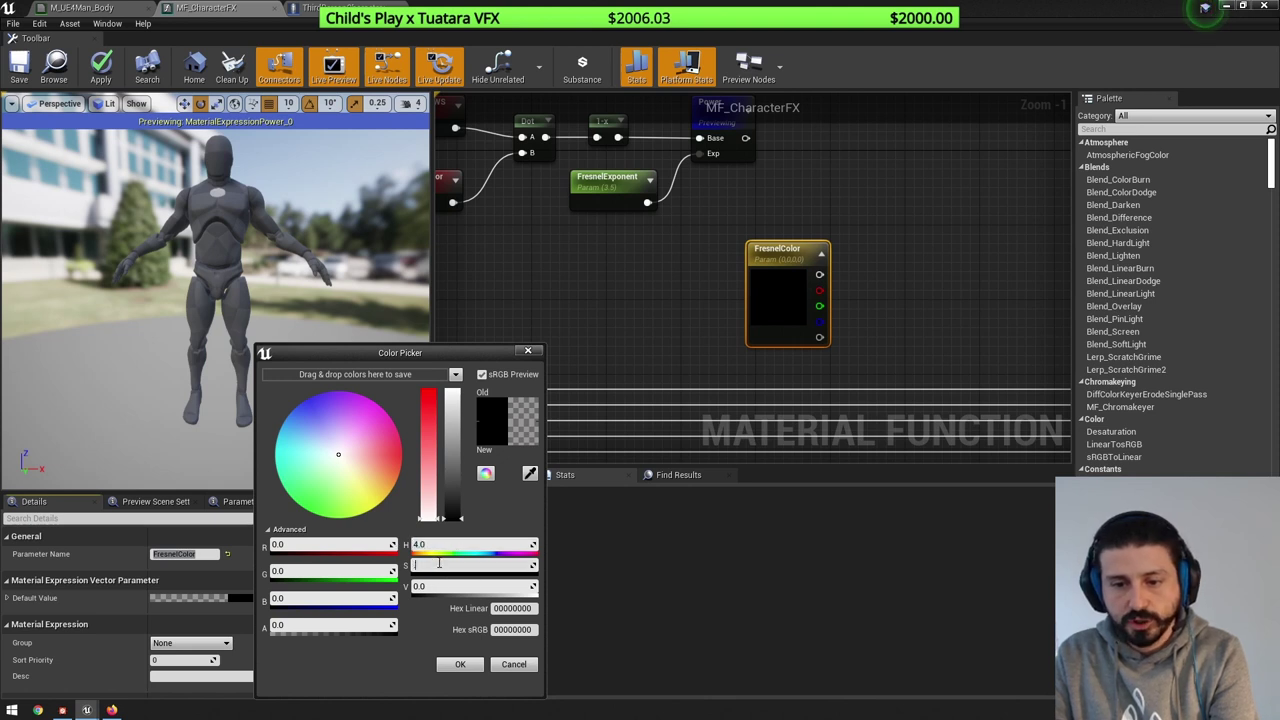
key(Return)
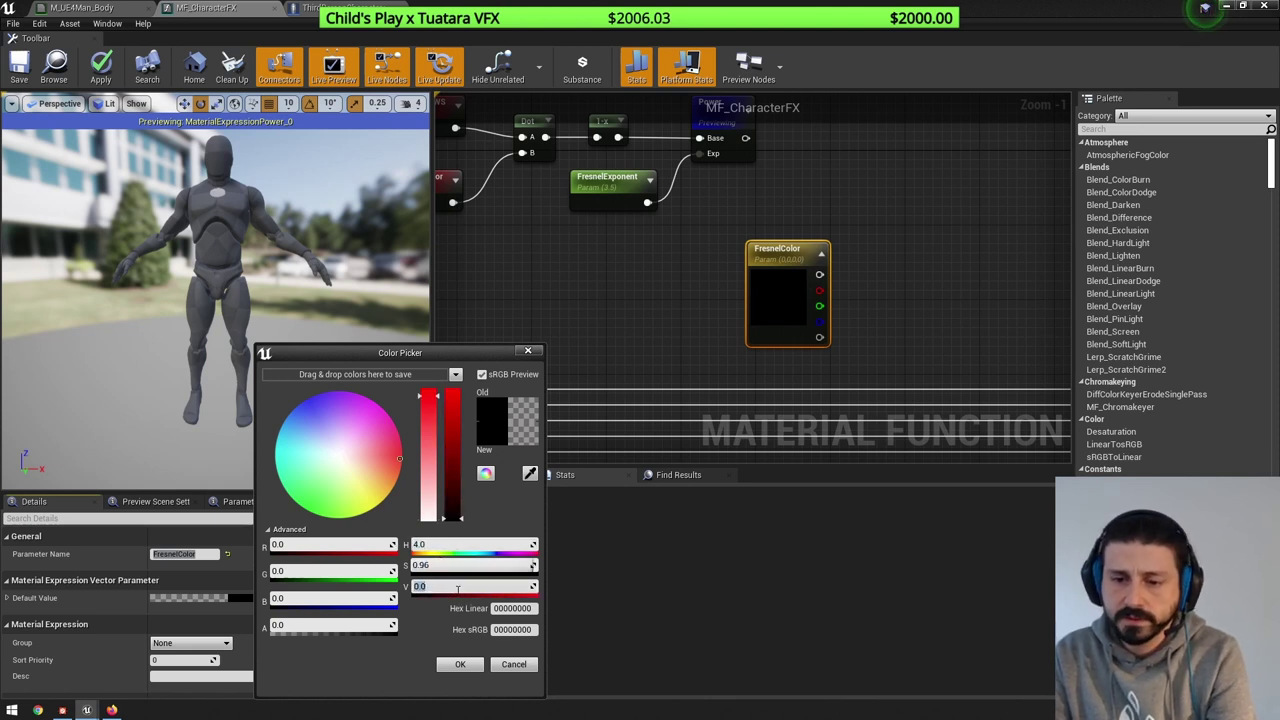
text(9)
key(Return)
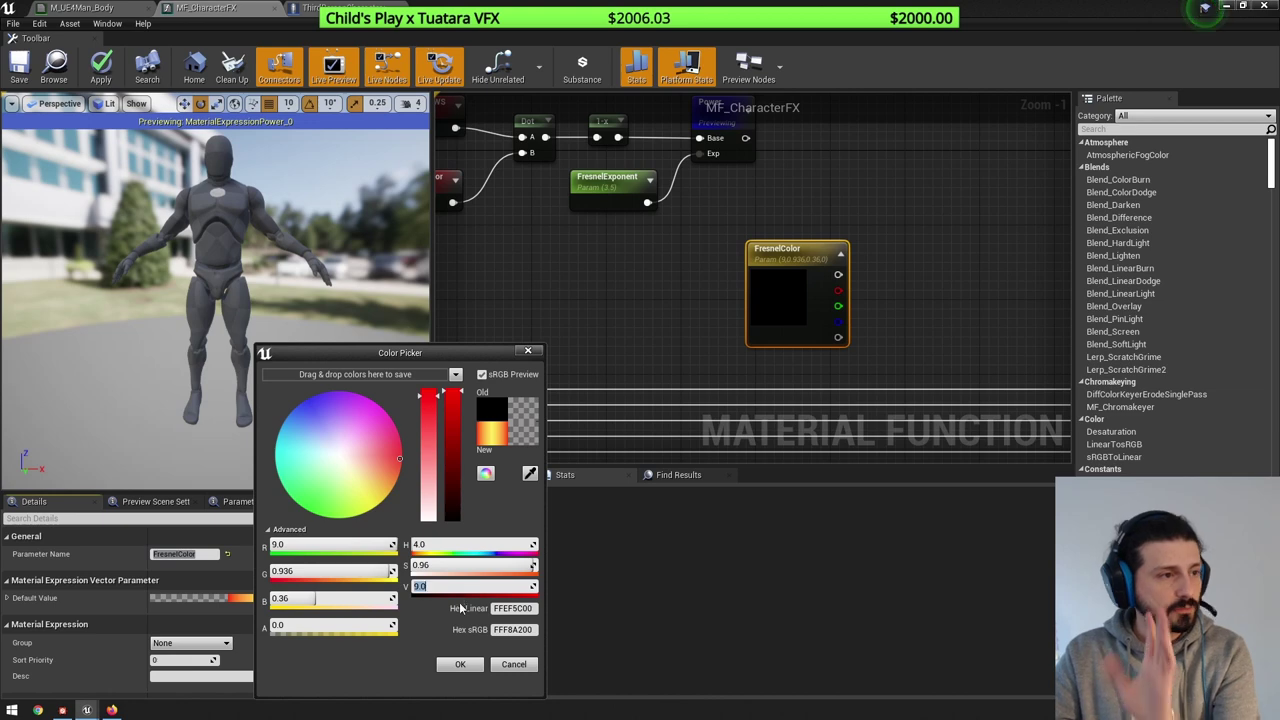
click(468, 666)
- Multiply the Power output by FresnelColor with a new Multiply node and preview that node on the mannequin
scroll(700, 250, down, 2)
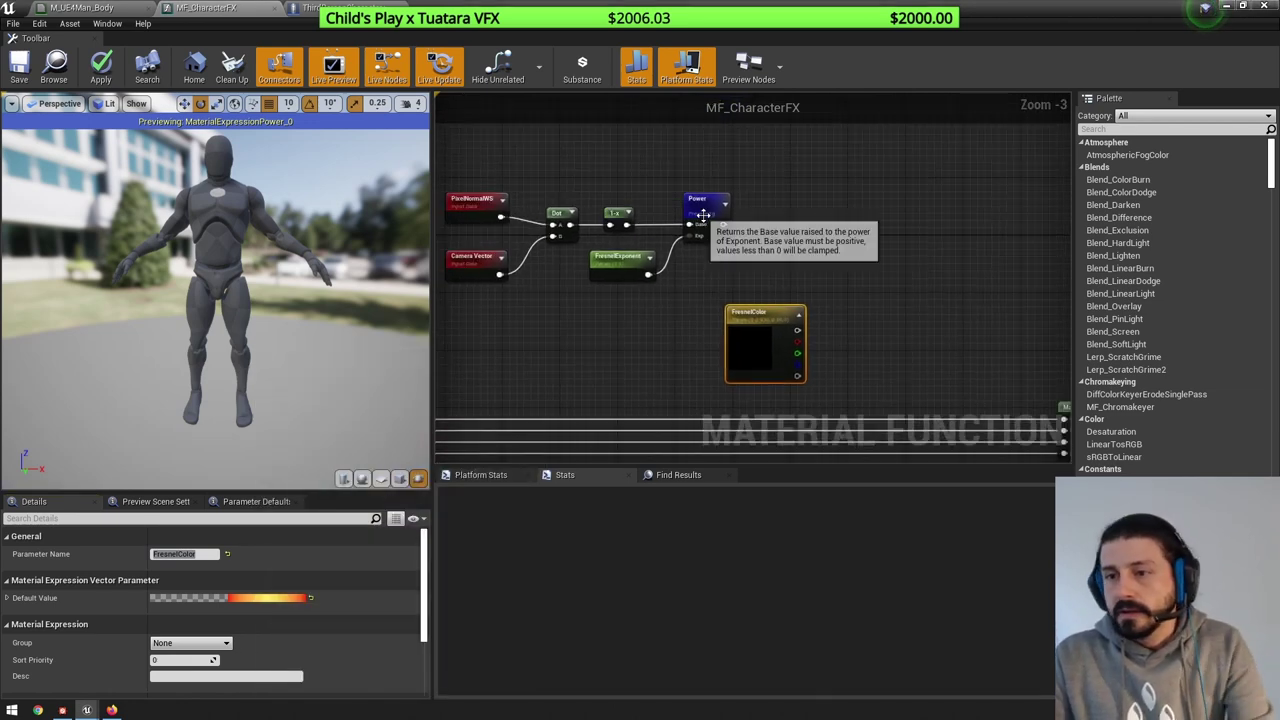
drag(721, 228, 872, 236)
drag(797, 330, 882, 262)
drag(750, 313, 736, 279)
right_click(874, 232)
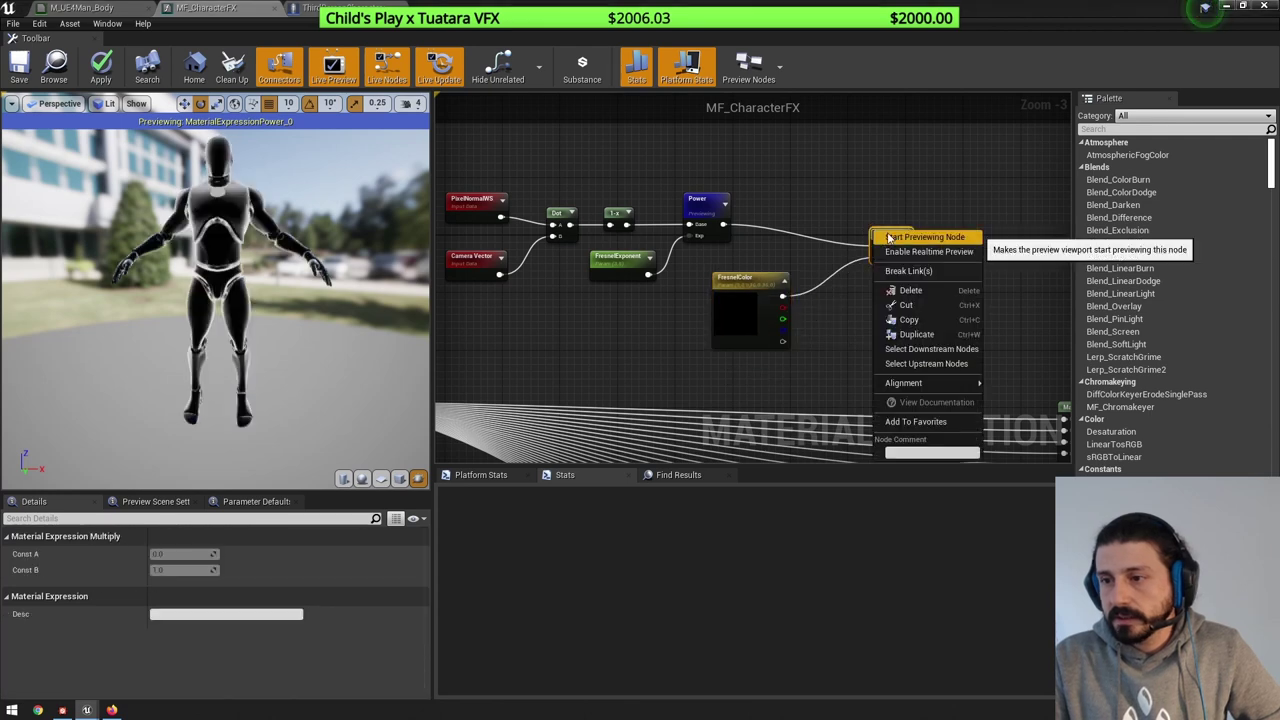
click(884, 237)
- Set the FresnelExponent parameter's default value to 4.5
scroll(727, 253, down, 2)
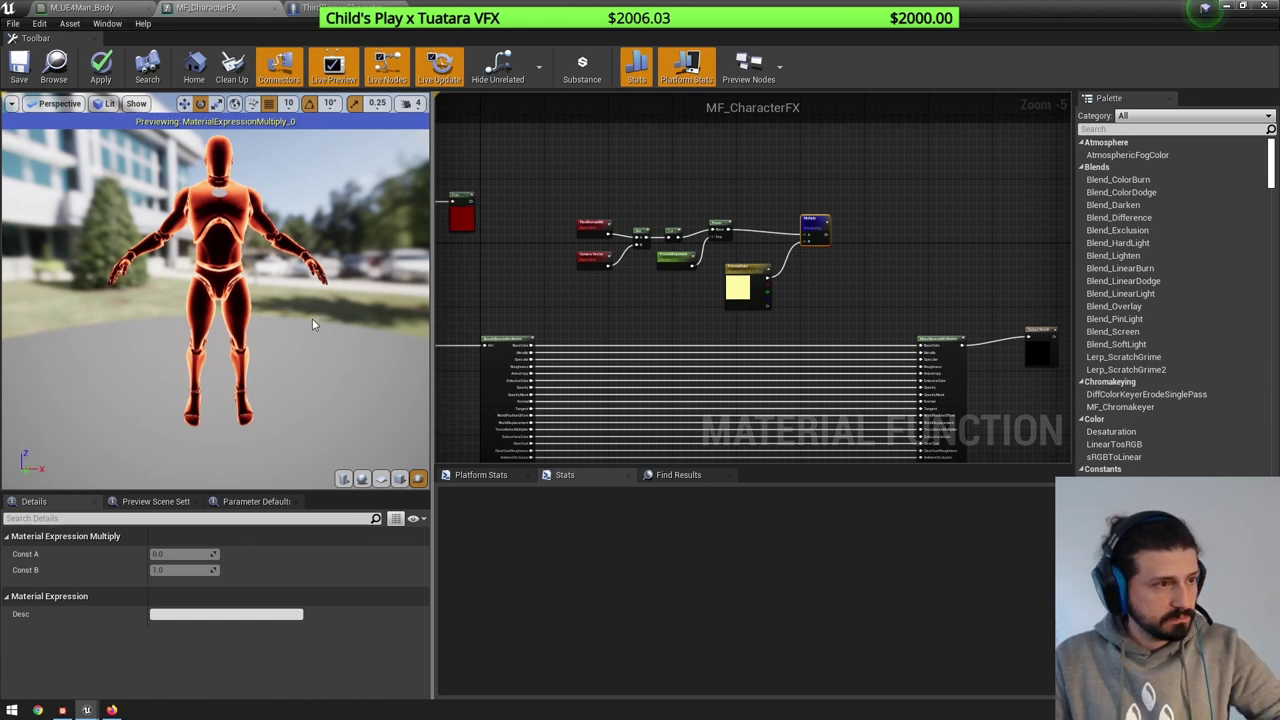
scroll(716, 265, up, 1)
click(667, 256)
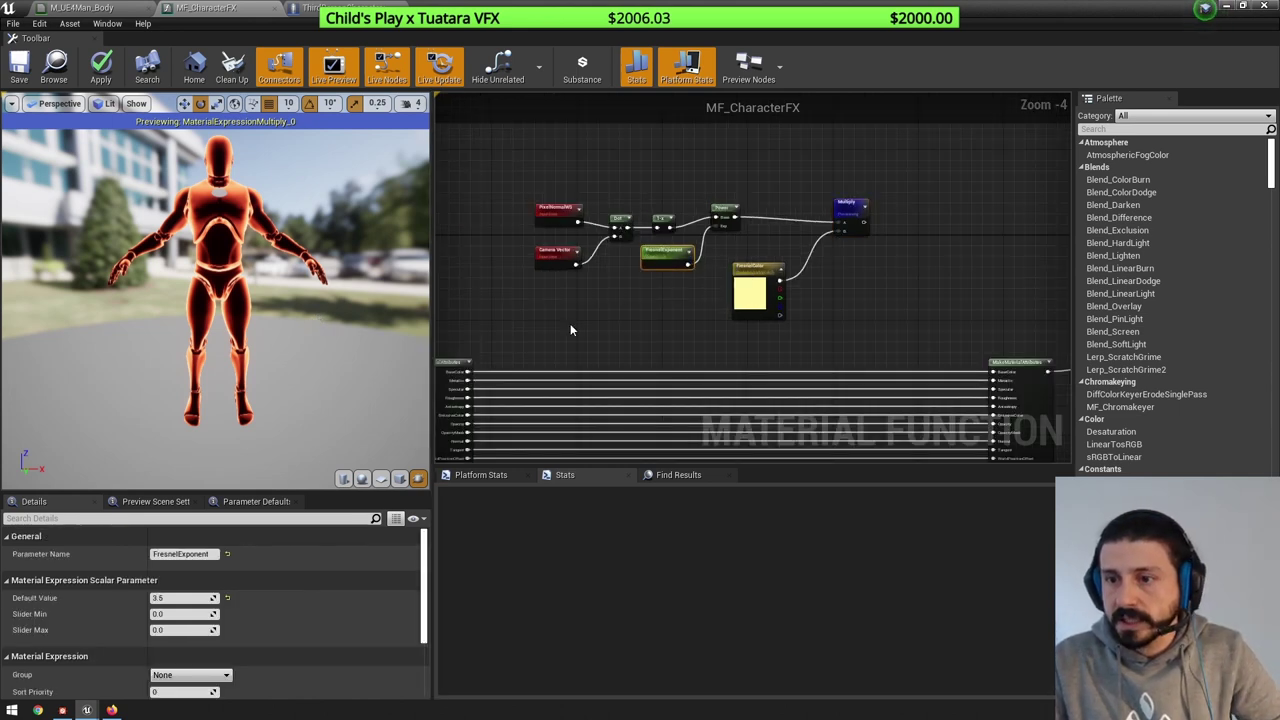
click(200, 580)
click(188, 598)
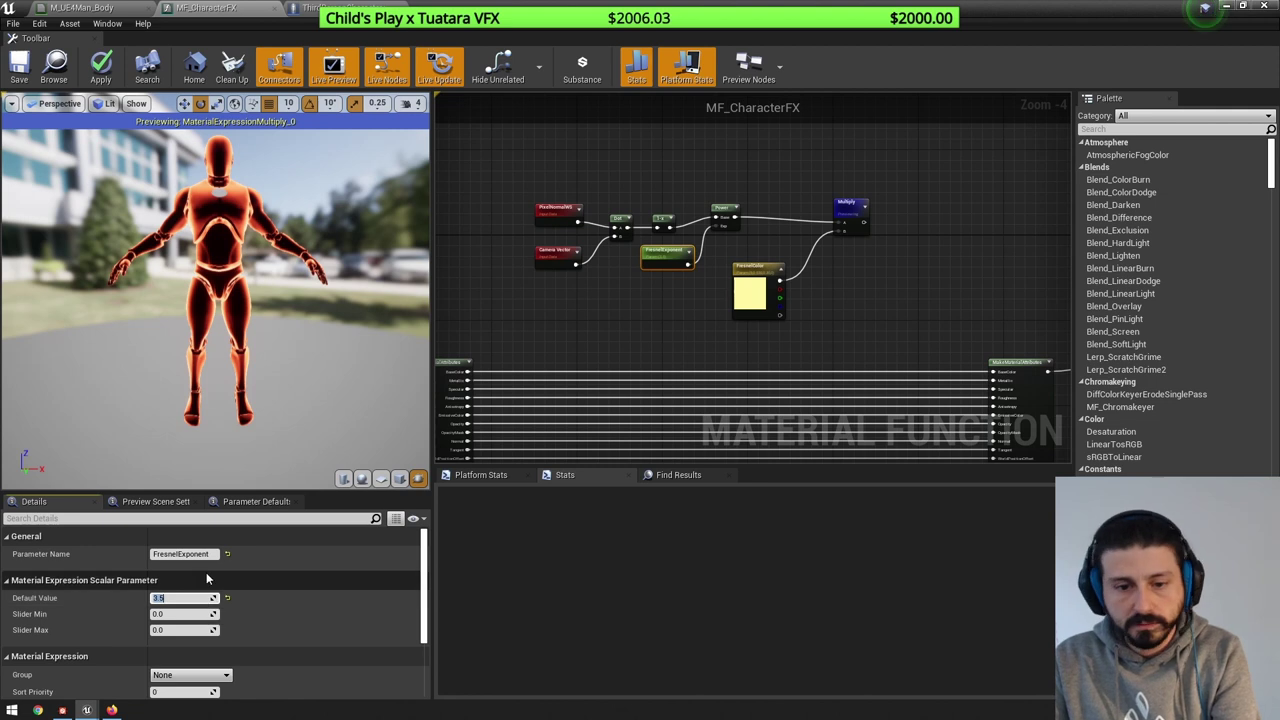
text(4.5)
key(Return)
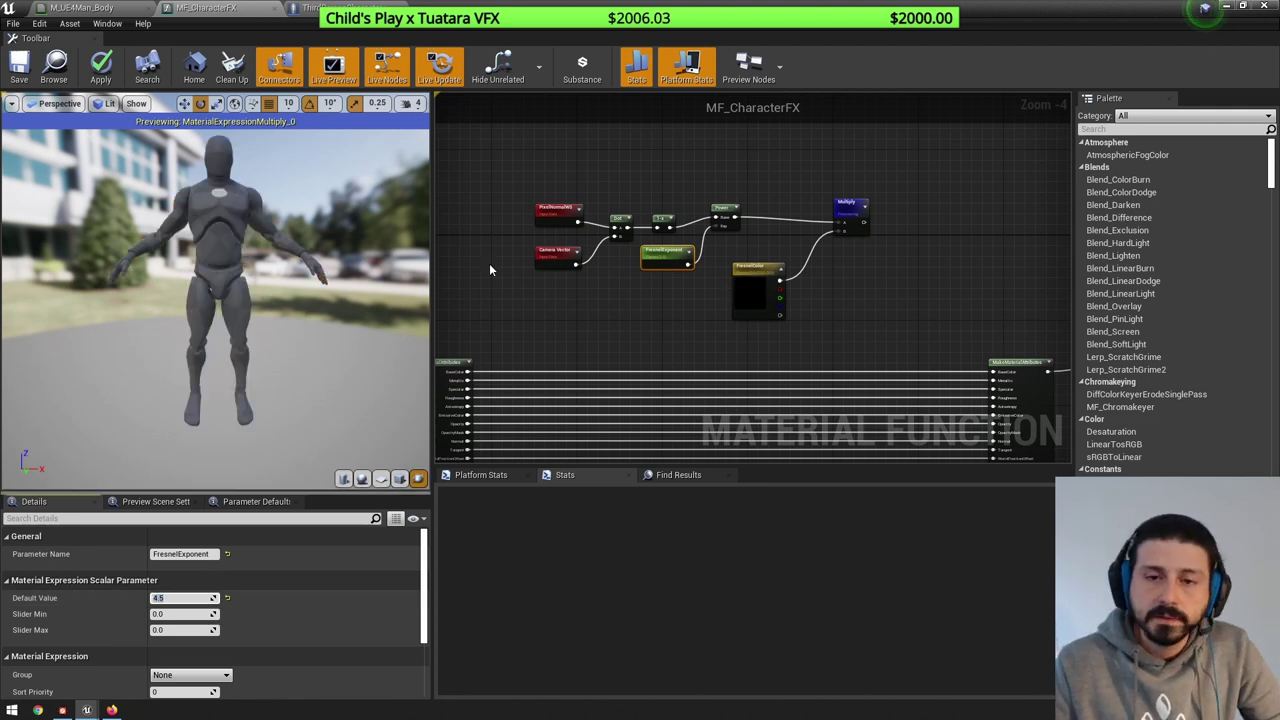
- Move the fresnel nodes further up and place the Time, Divide and Frac chain below them
drag(520, 196, 664, 225)
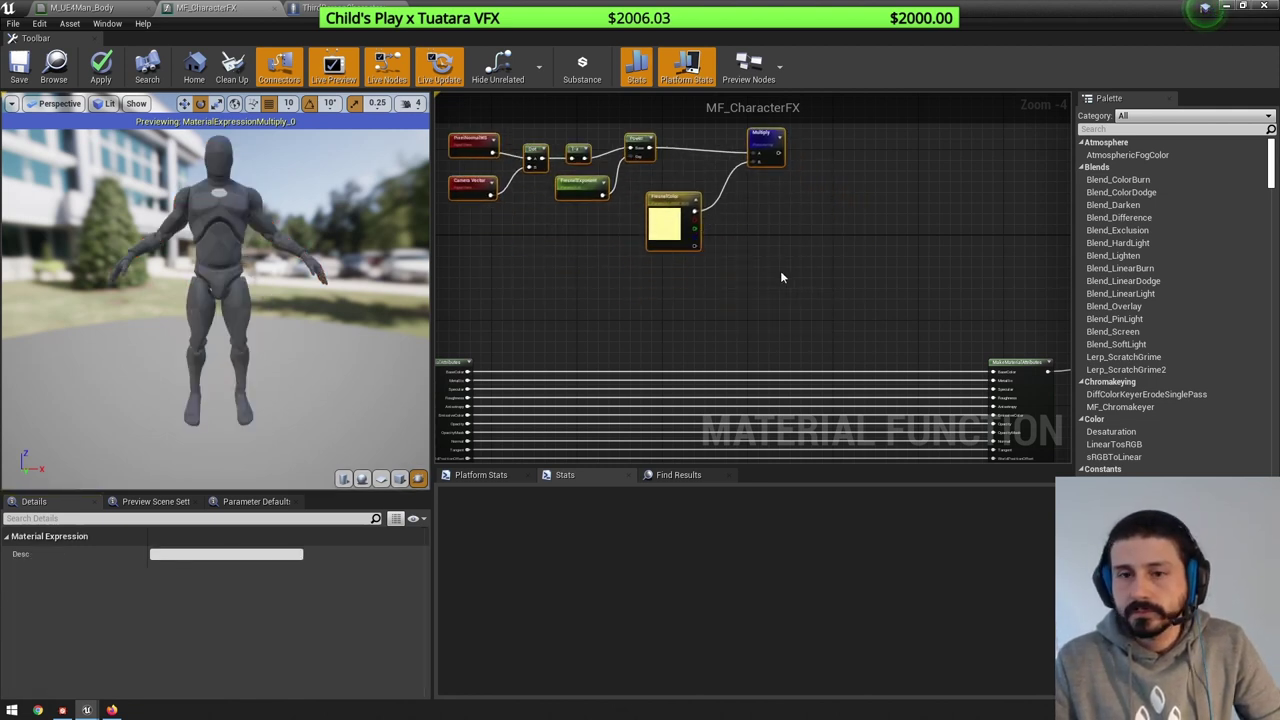
click(780, 270)
right_drag(474, 266, 550, 291)
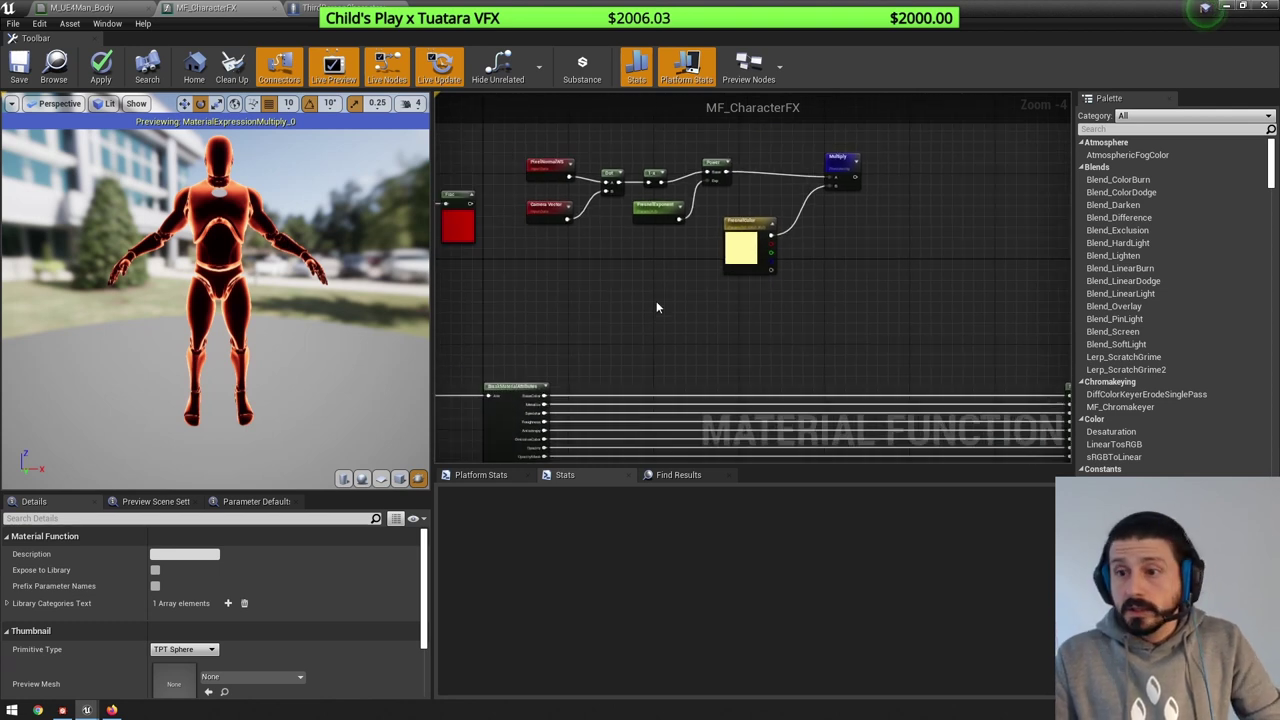
right_drag(540, 238, 740, 252)
drag(482, 185, 753, 305)
right_drag(752, 293, 625, 297)
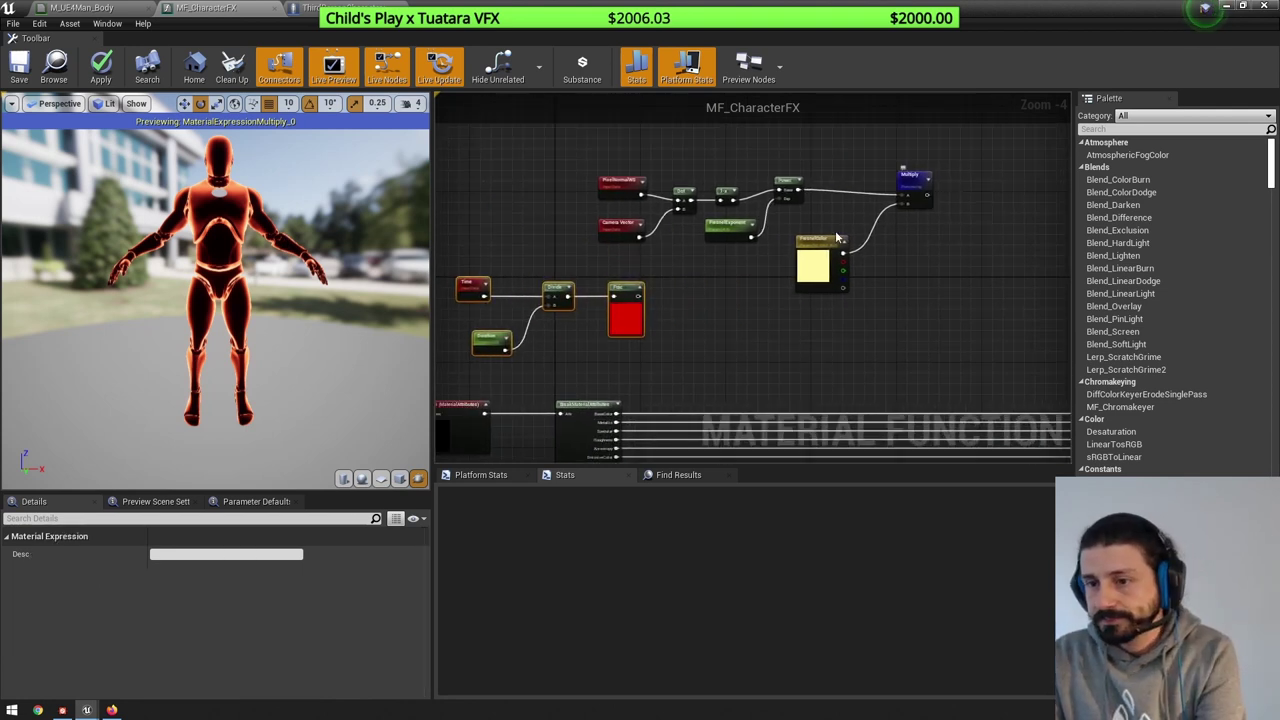
scroll(644, 339, up, 1)
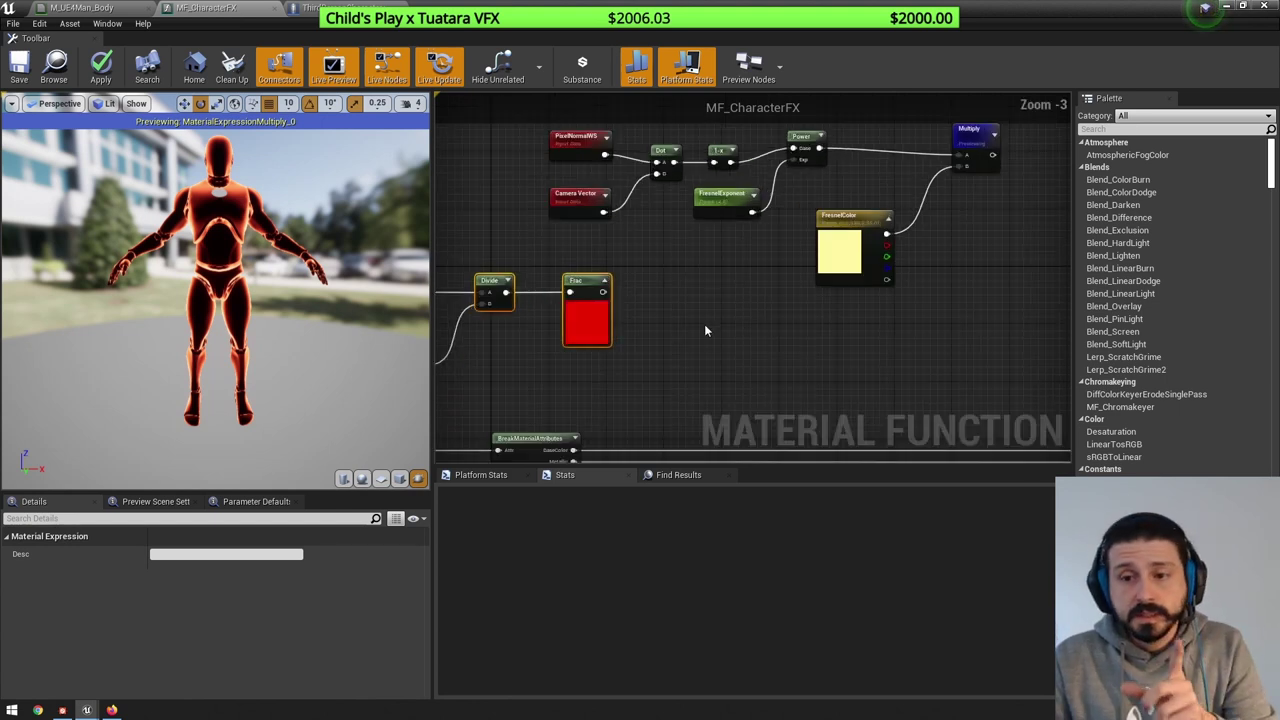
click(670, 320)
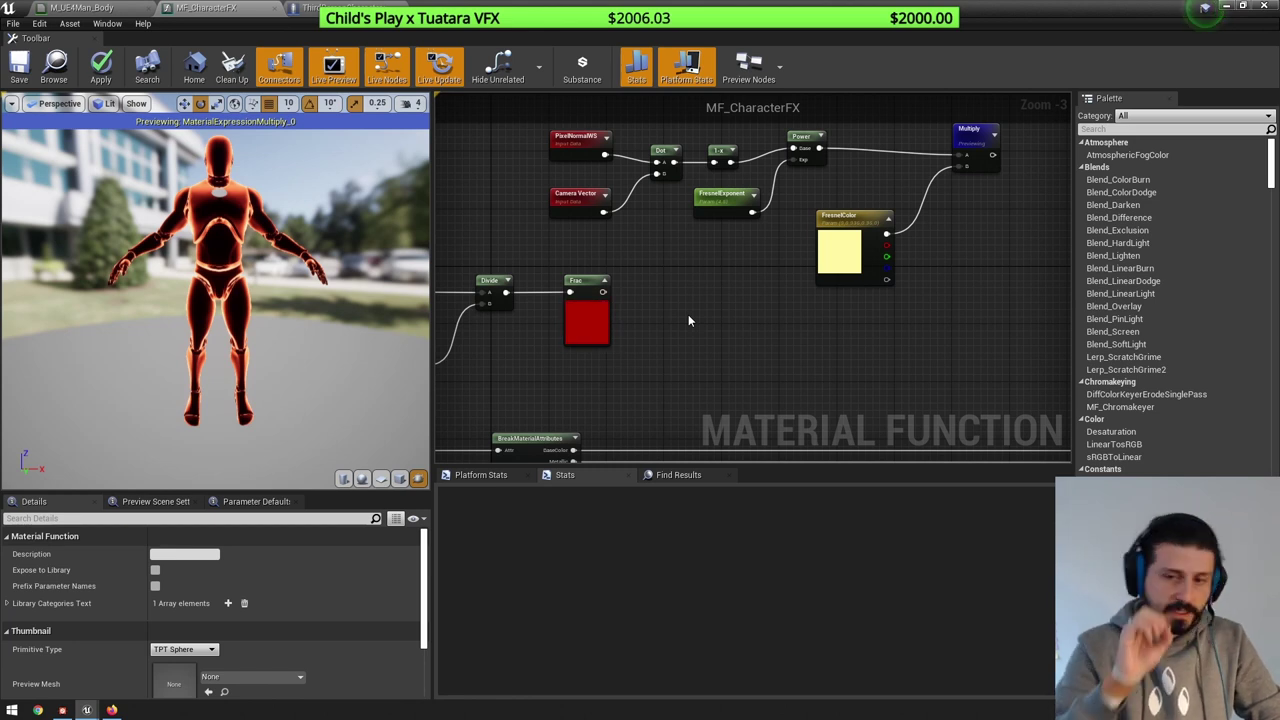
- Add a 1-x node fed by the Frac output, collapse Frac's preview and line the new node up with it
key(o)
click(642, 290)
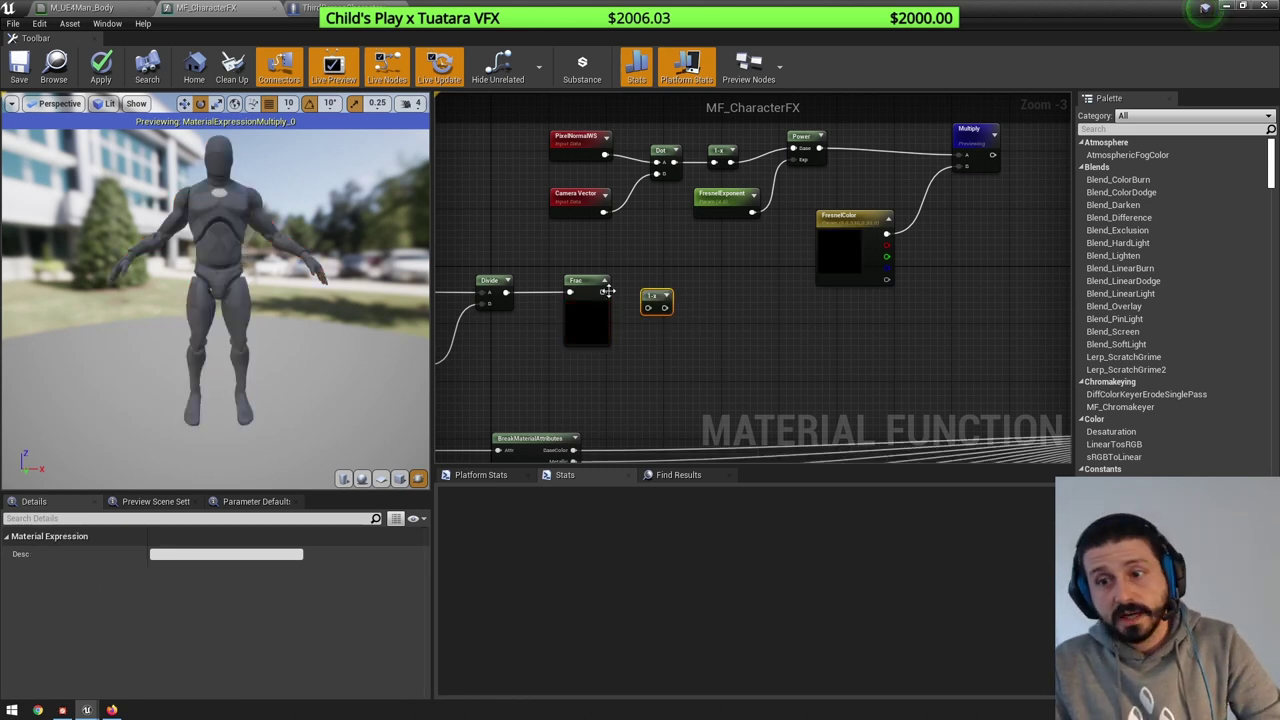
drag(603, 292, 649, 308)
click(604, 281)
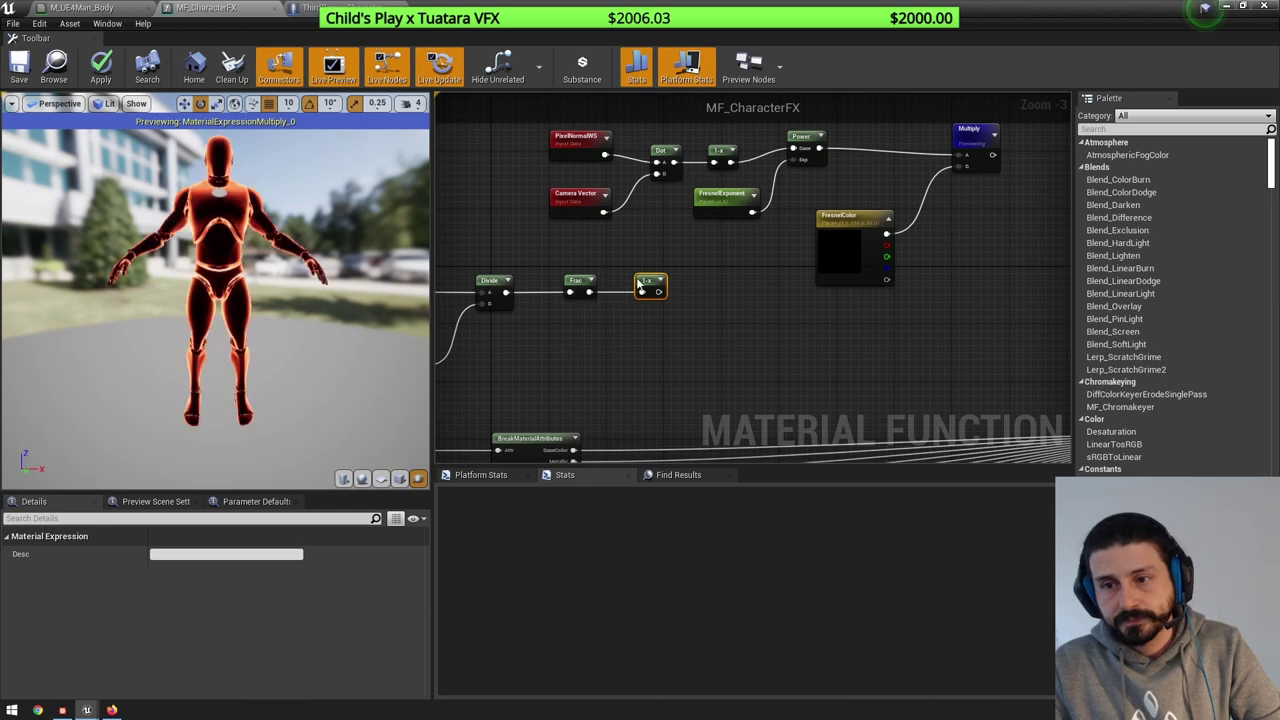
- Add a second Multiply node with the colored fresnel wired to A and the time chain's 1-x output wired to B
right_drag(970, 199, 842, 195)
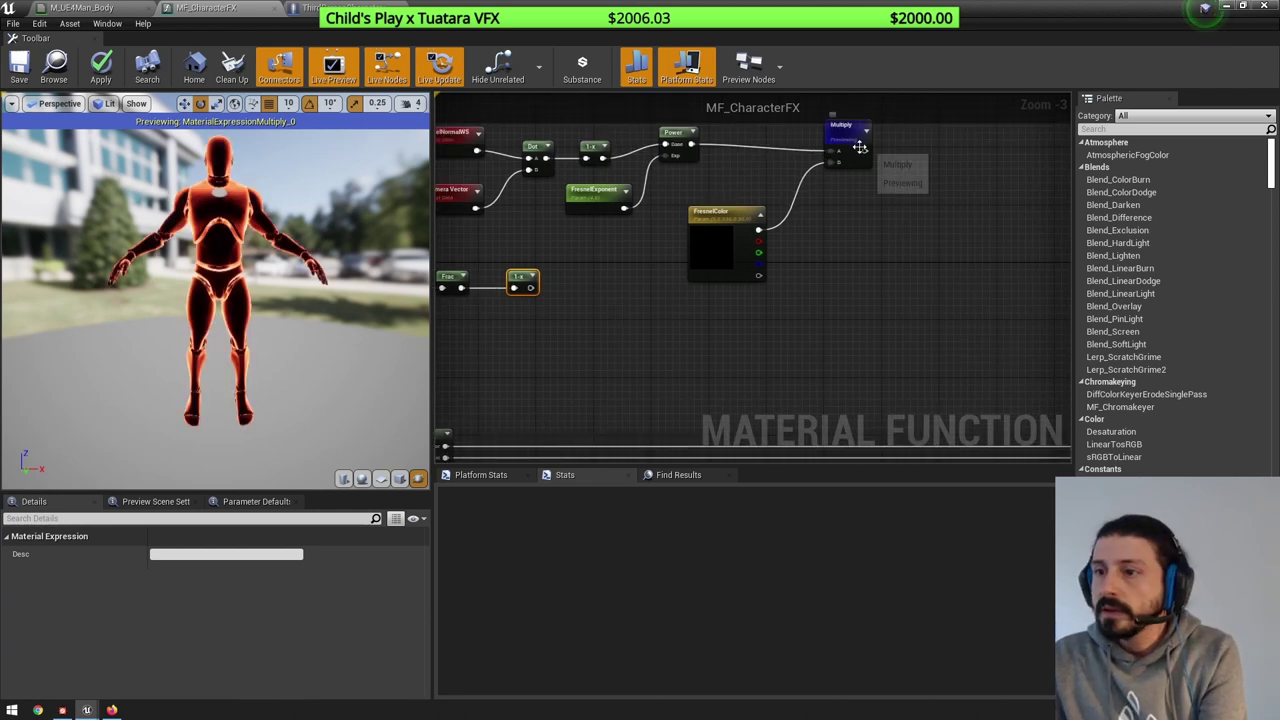
drag(865, 151, 903, 267)
text(mul)
key(Return)
drag(531, 288, 906, 291)
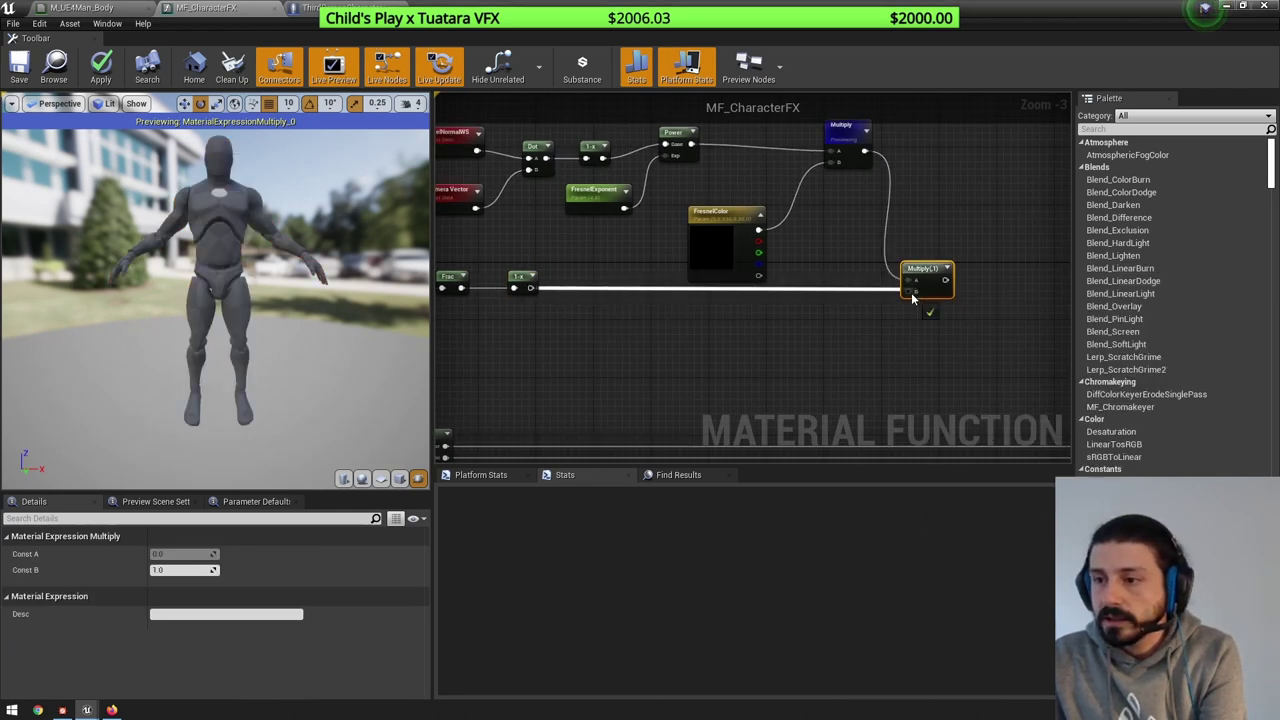
- Reposition the fresnel nodes above the time chain to leave more room between the two groups
scroll(900, 295, down, 2)
drag(622, 207, 892, 294)
drag(818, 302, 700, 206)
click(777, 268)
- Create an Add node from the EmissiveColor output of BreakMaterialAttributes
right_drag(777, 268, 719, 234)
right_drag(665, 299, 609, 222)
scroll(576, 332, up, 1)
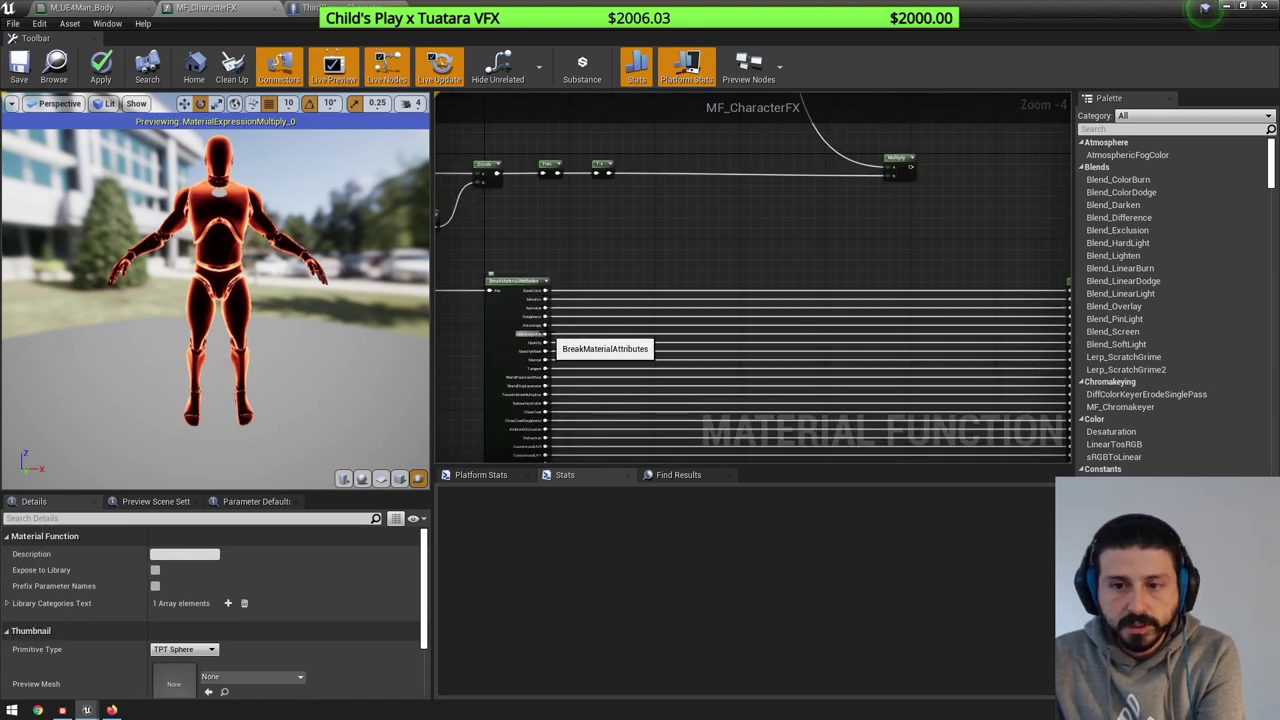
scroll(545, 339, up, 5)
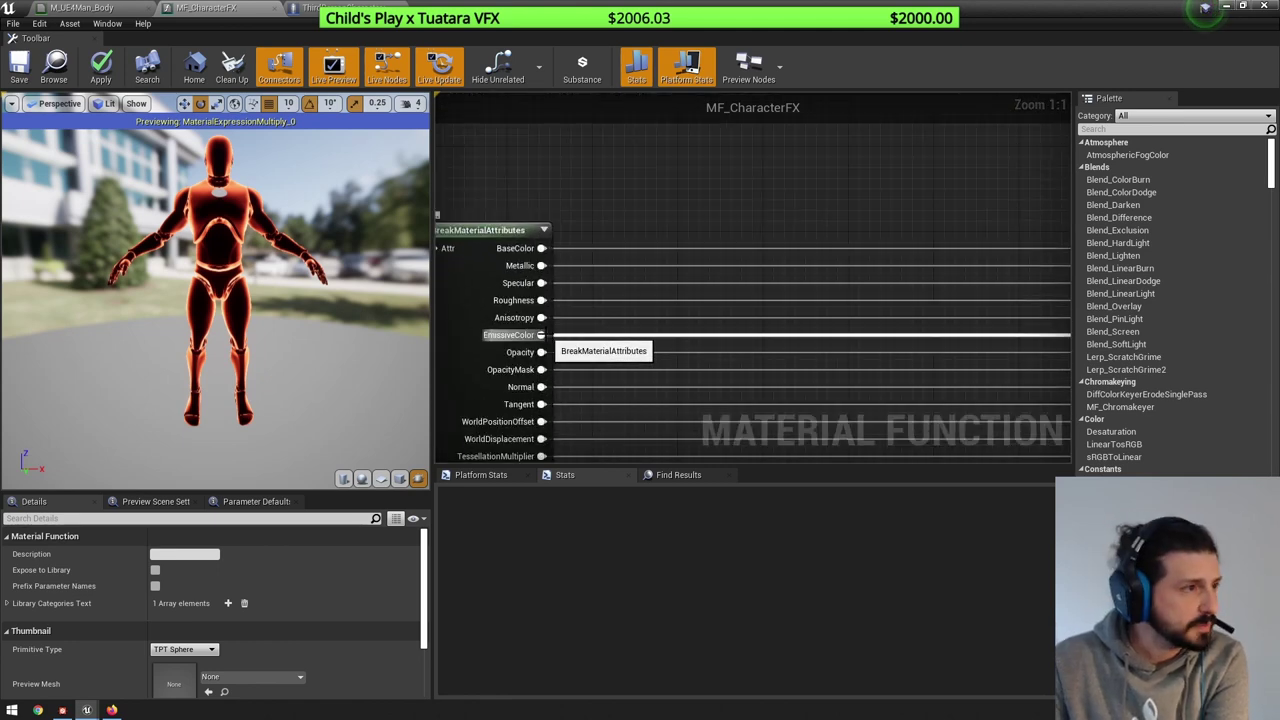
scroll(545, 338, down, 1)
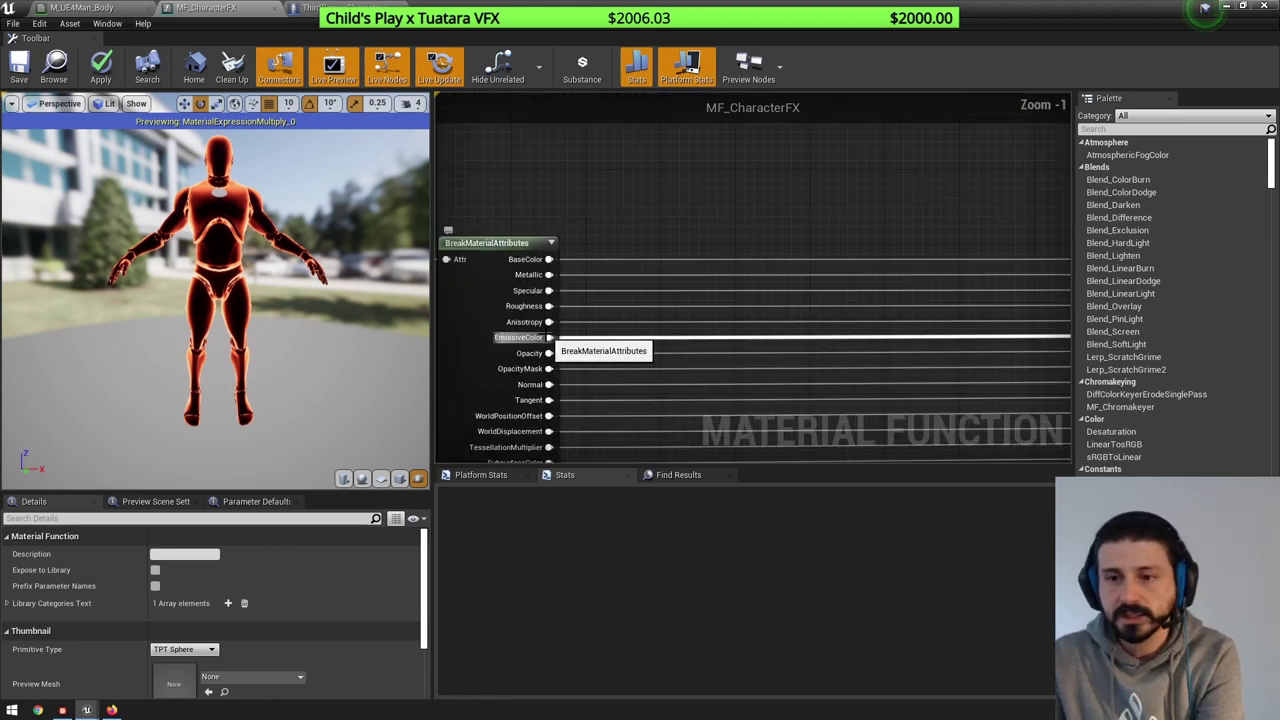
drag(548, 337, 785, 172)
text(add)
key(Return)
scroll(785, 172, down, 3)
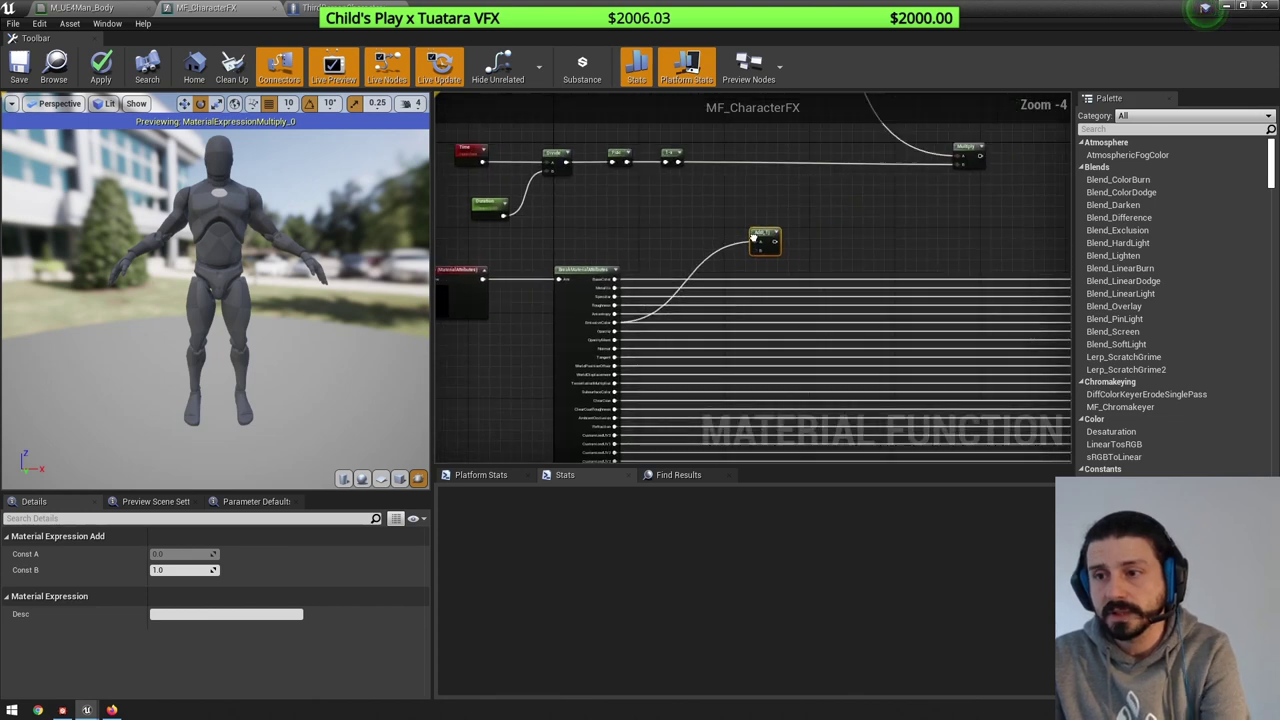
- Move the Add node beyond the second Multiply, with the Multiply output wired to A and EmissiveColor to B
scroll(770, 246, up, 2)
drag(772, 244, 982, 205)
scroll(982, 205, down, 1)
right_drag(982, 205, 786, 253)
drag(880, 171, 771, 262)
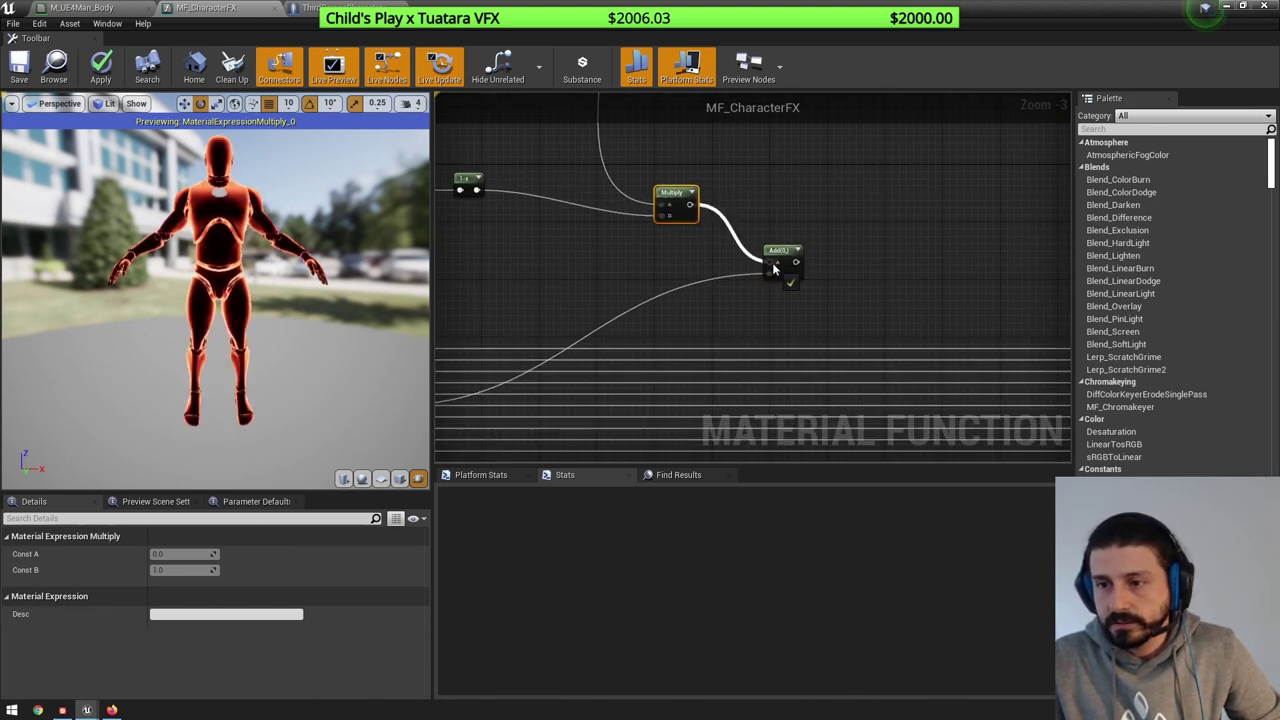
- Place the Add node near MakeMaterialAttributes, wire its output into that node's EmissiveColor input and apply the material function
right_drag(861, 262, 637, 194)
drag(560, 184, 738, 199)
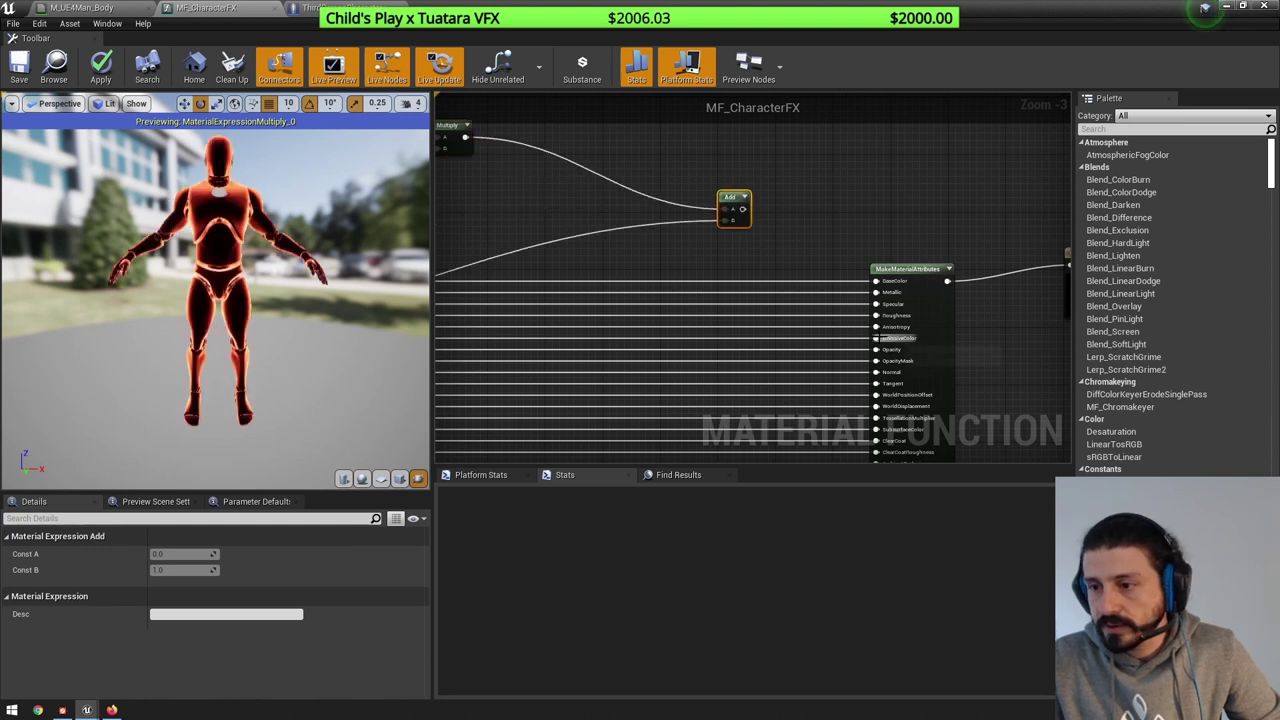
drag(876, 338, 742, 208)
click(98, 70)
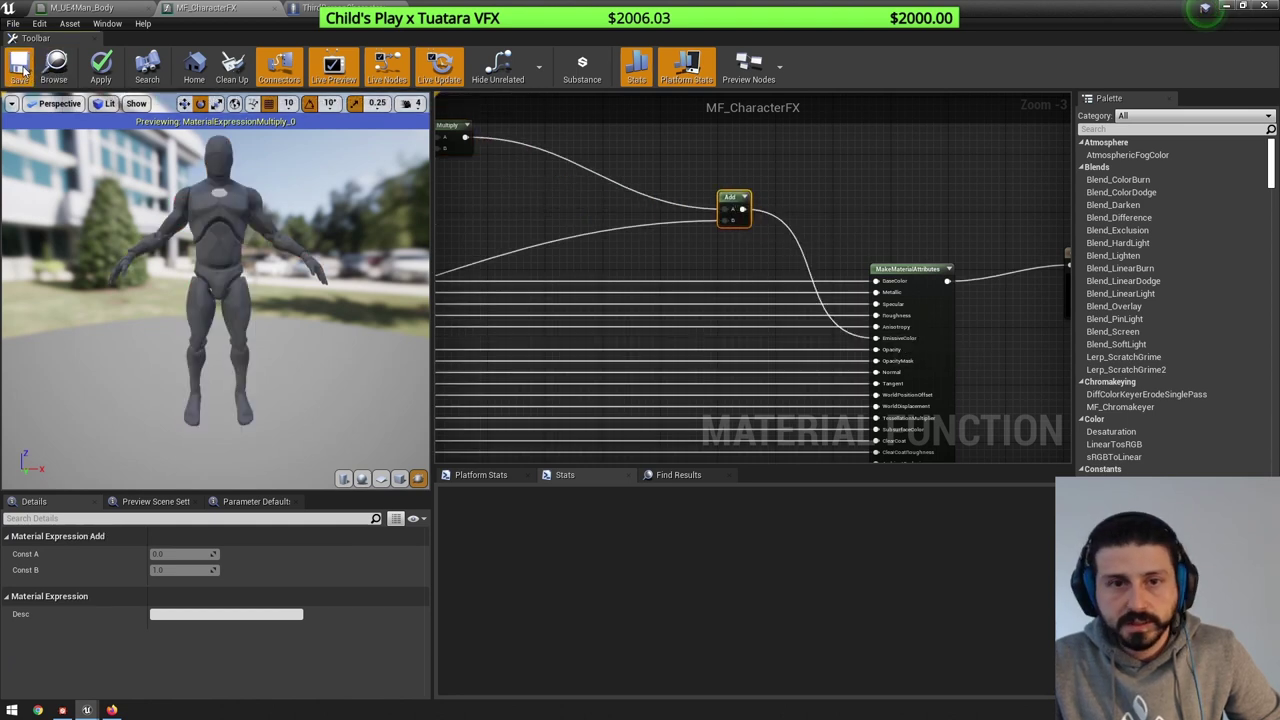
- Save the MF_CharacterFX function and return to the level viewport with the mannequins in view
click(20, 68)
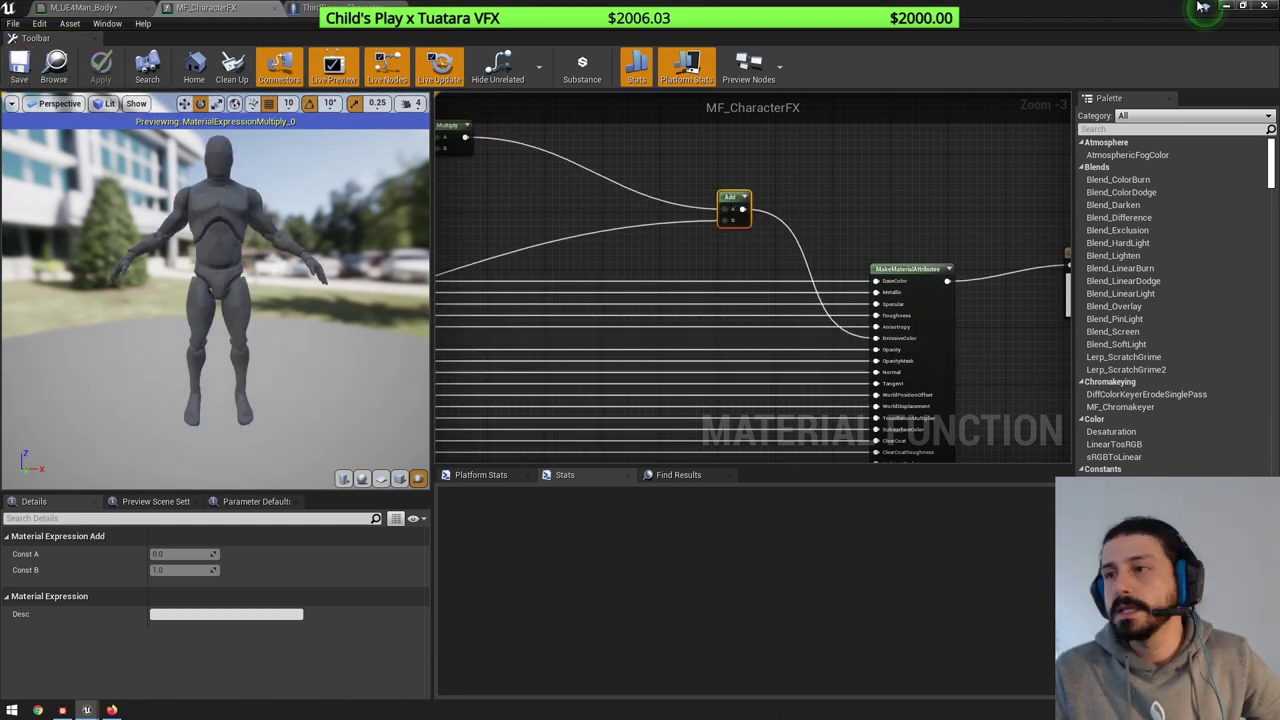
click(1232, 7)
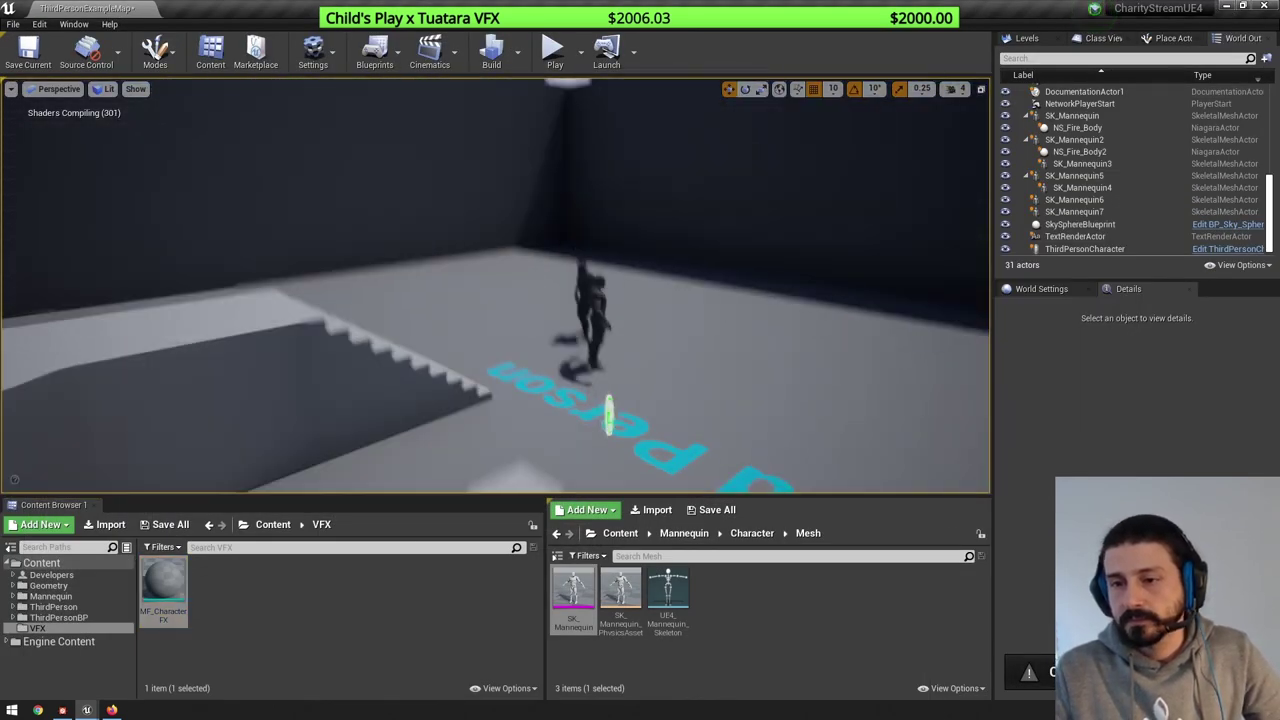
right_drag(718, 288, 628, 294)
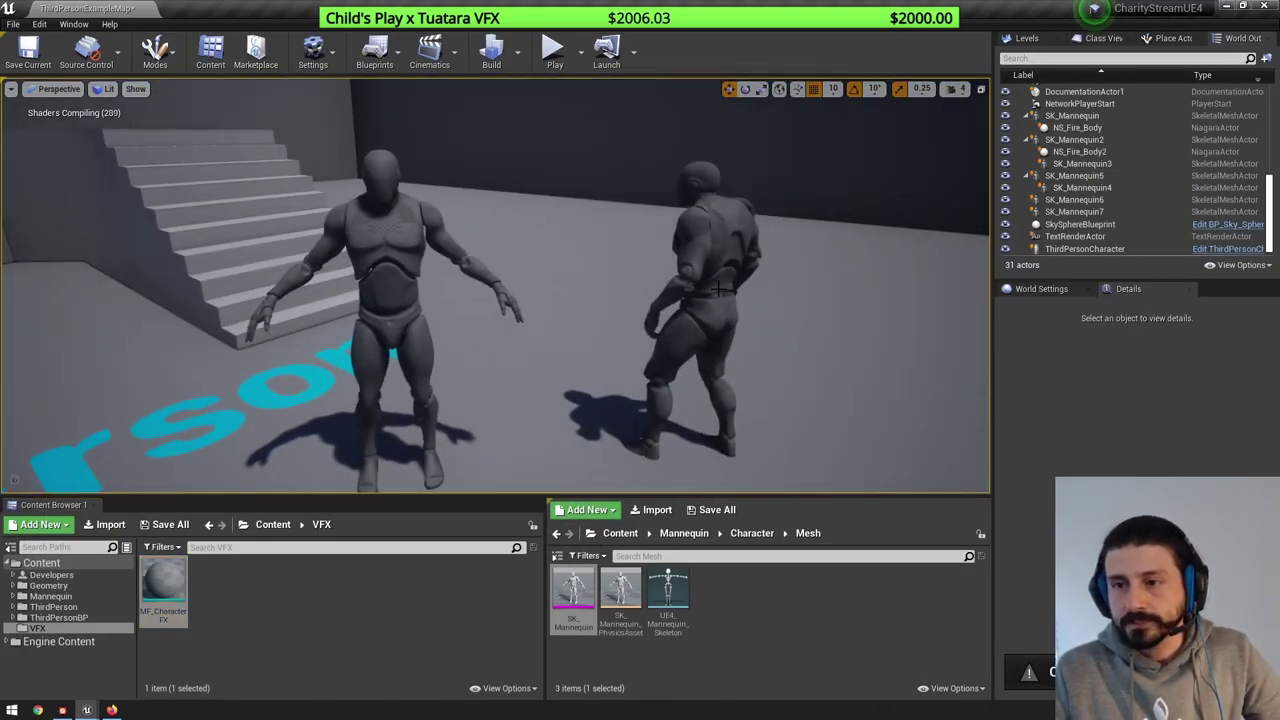
- Play the level, run the character around to examine the fresnel glow on the mannequins, and stop playing
click(554, 50)
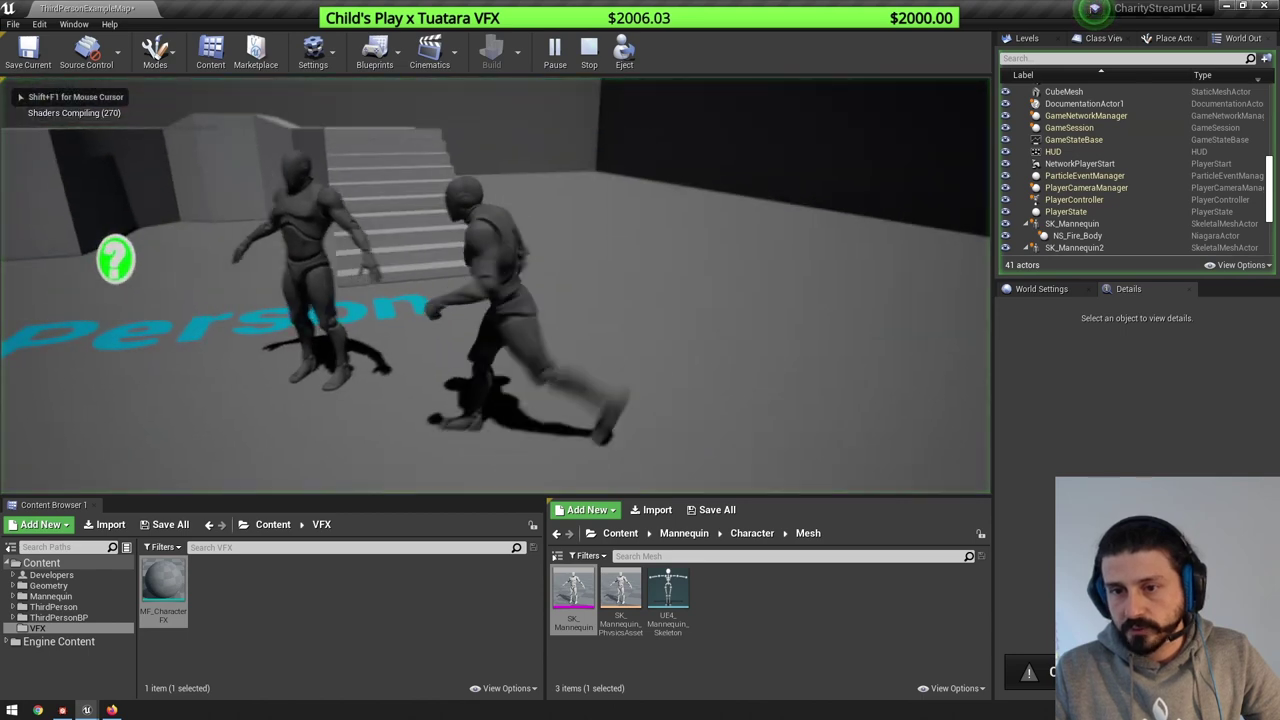
key(d)
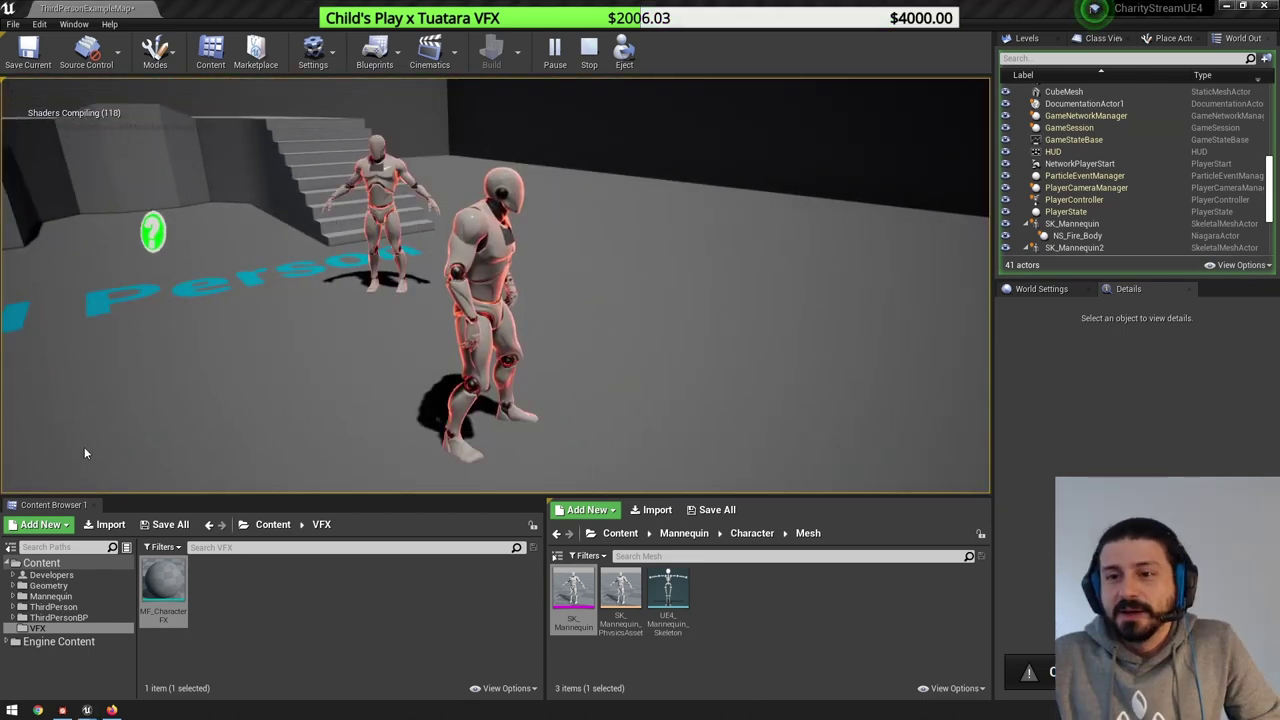
click(86, 451)
key(a)
key(w)
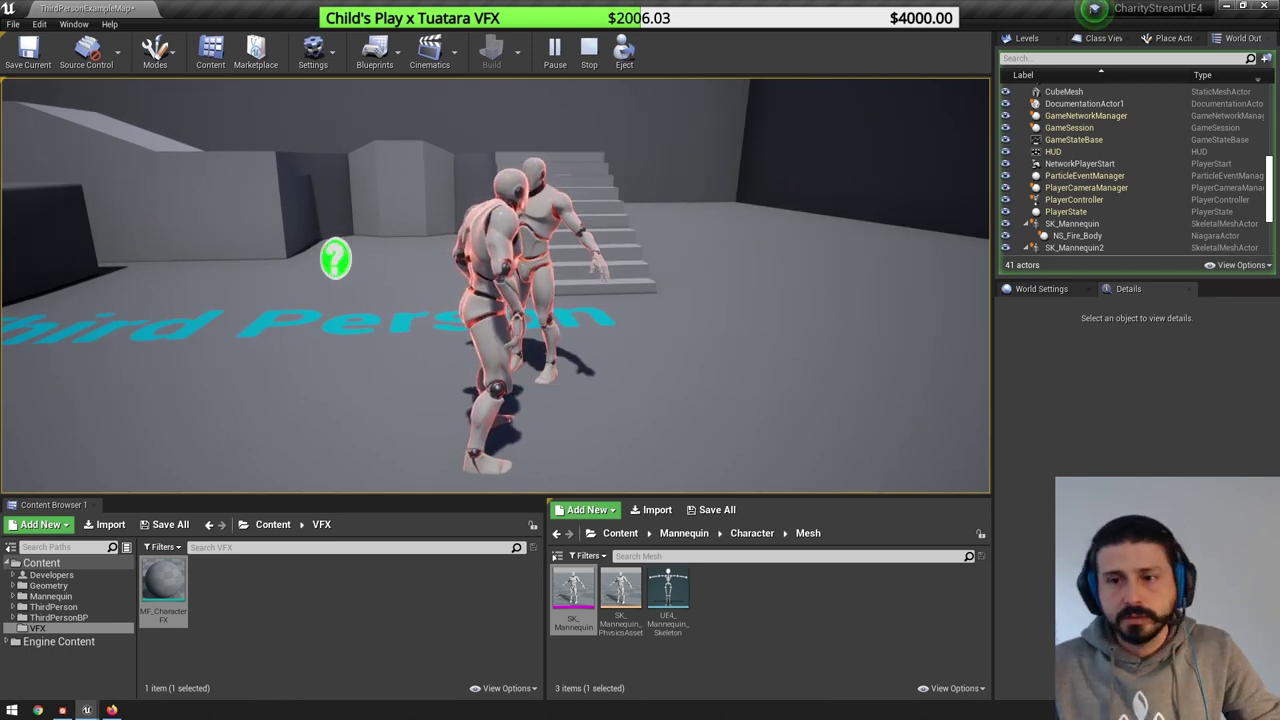
key(a)
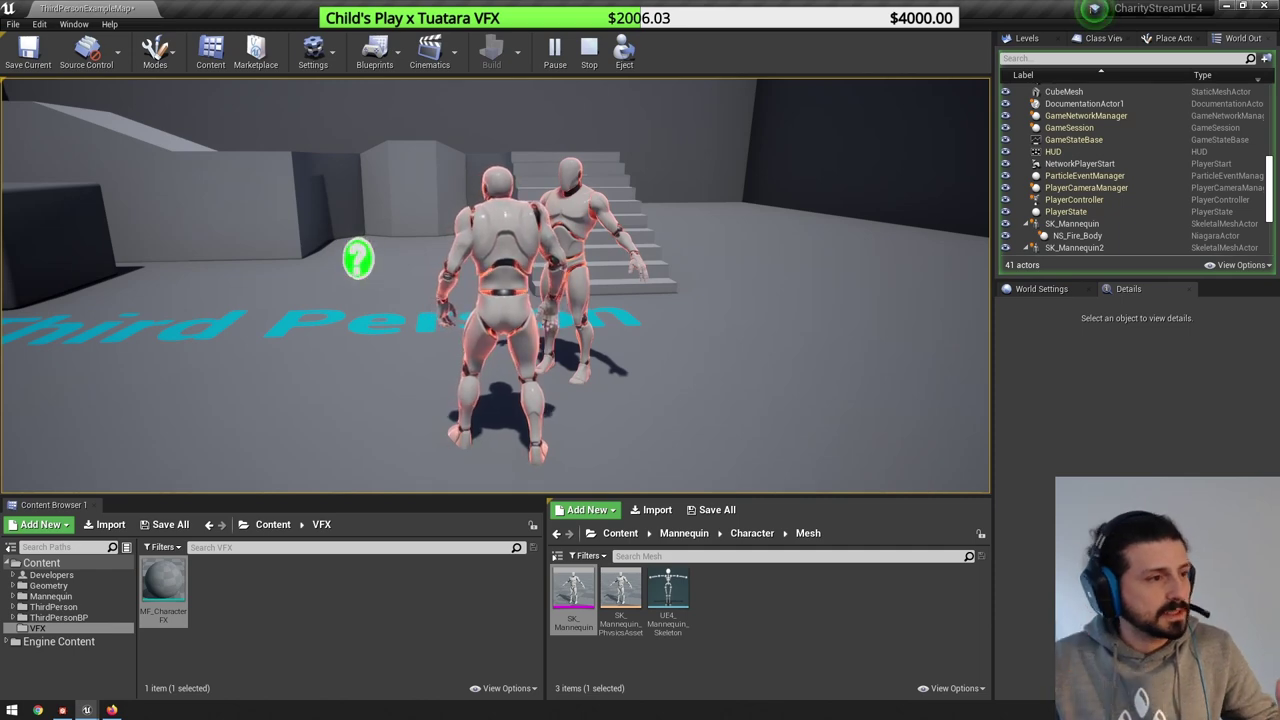
key(a)
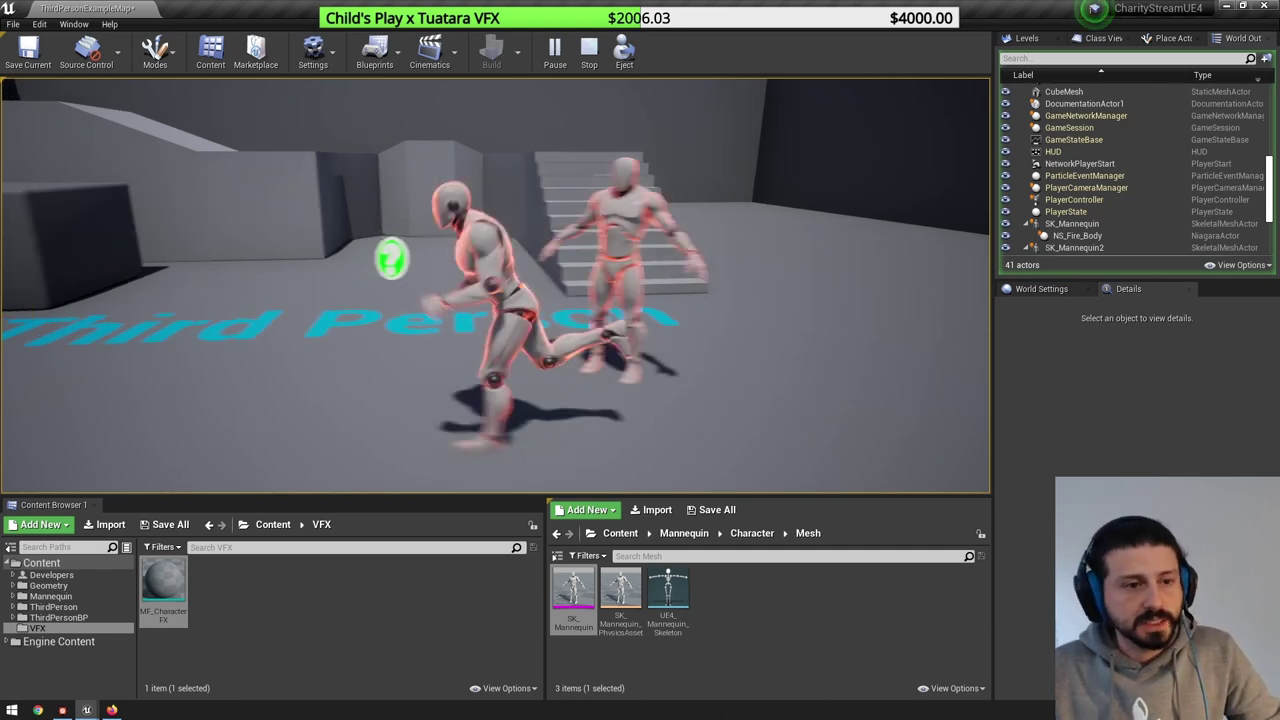
key(Escape)
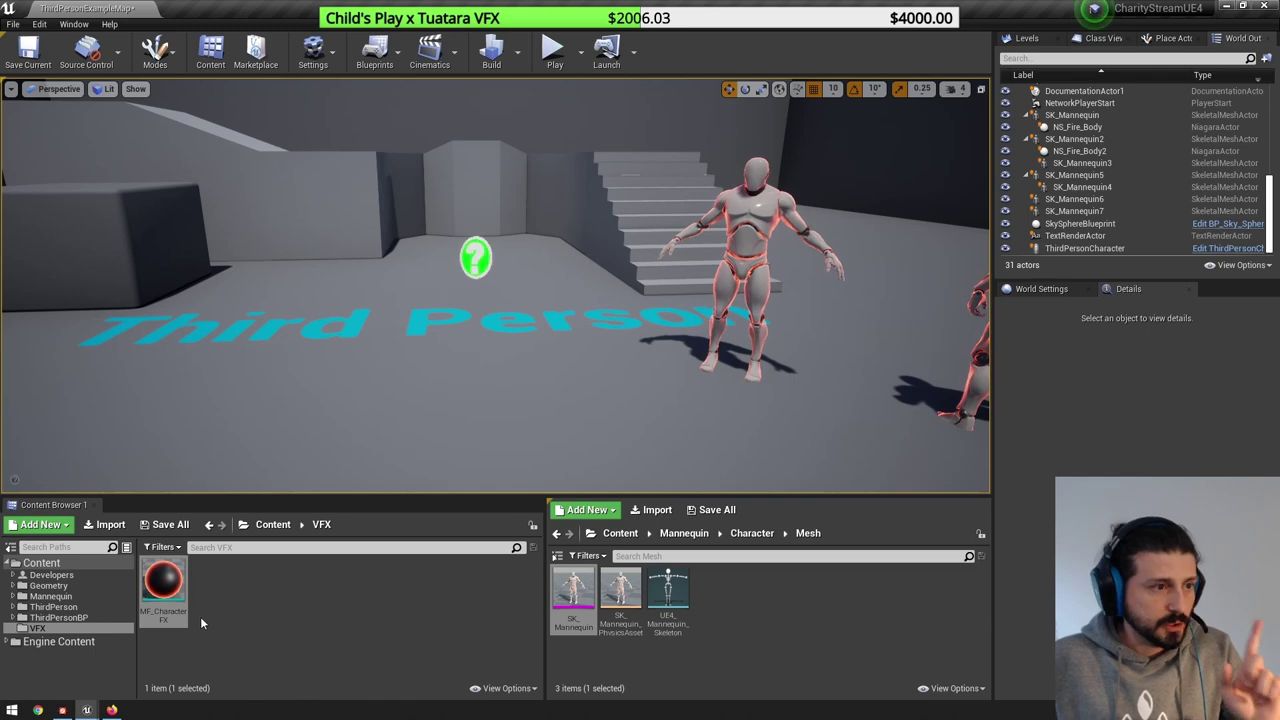
- Reopen MF_CharacterFX and tidy the node layout around the time chain, straightening its connections
double_click(166, 598)
scroll(672, 188, down, 4)
right_drag(550, 190, 742, 362)
scroll(671, 238, up, 2)
drag(540, 181, 812, 303)
key(q)
drag(729, 291, 733, 226)
click(802, 328)
drag(856, 399, 922, 160)
right_drag(772, 269, 780, 193)
drag(549, 247, 740, 275)
scroll(719, 278, up, 3)
right_drag(640, 327, 706, 319)
drag(477, 174, 874, 386)
click(874, 386)
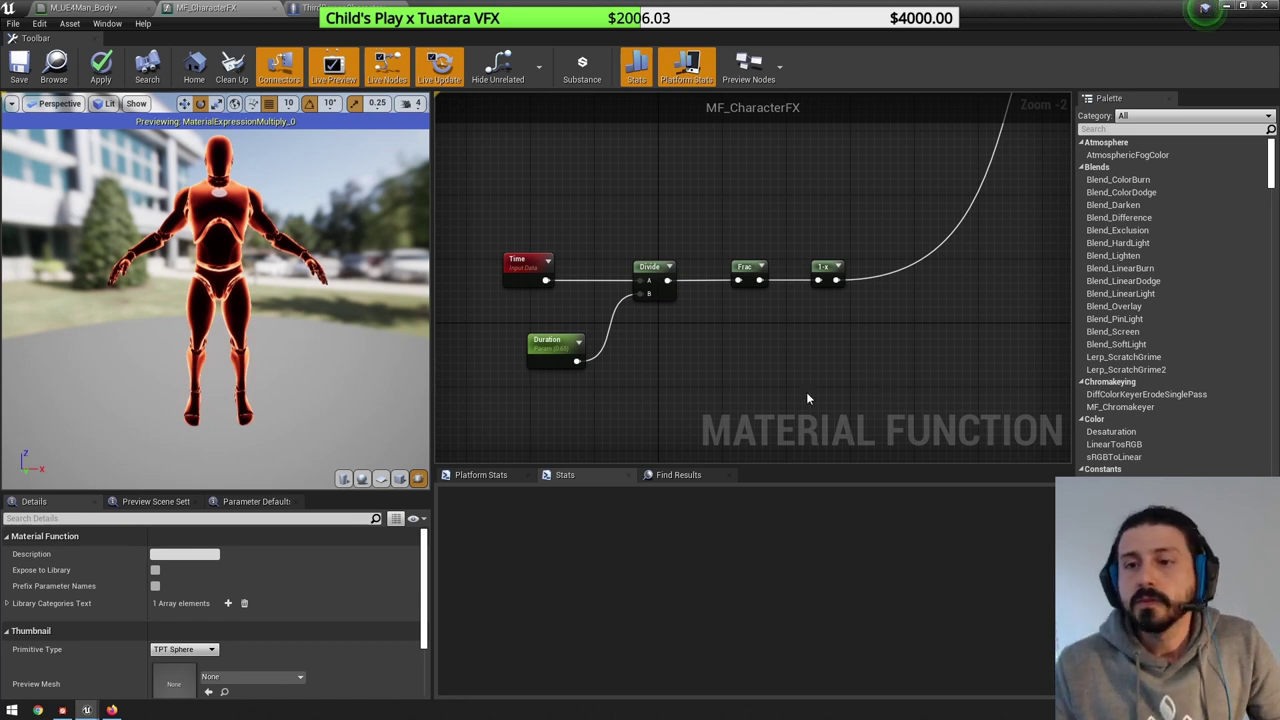
- Move the Time node farther from Divide and create a Subtract node from the Time output
right_drag(806, 392, 925, 364)
drag(626, 255, 479, 244)
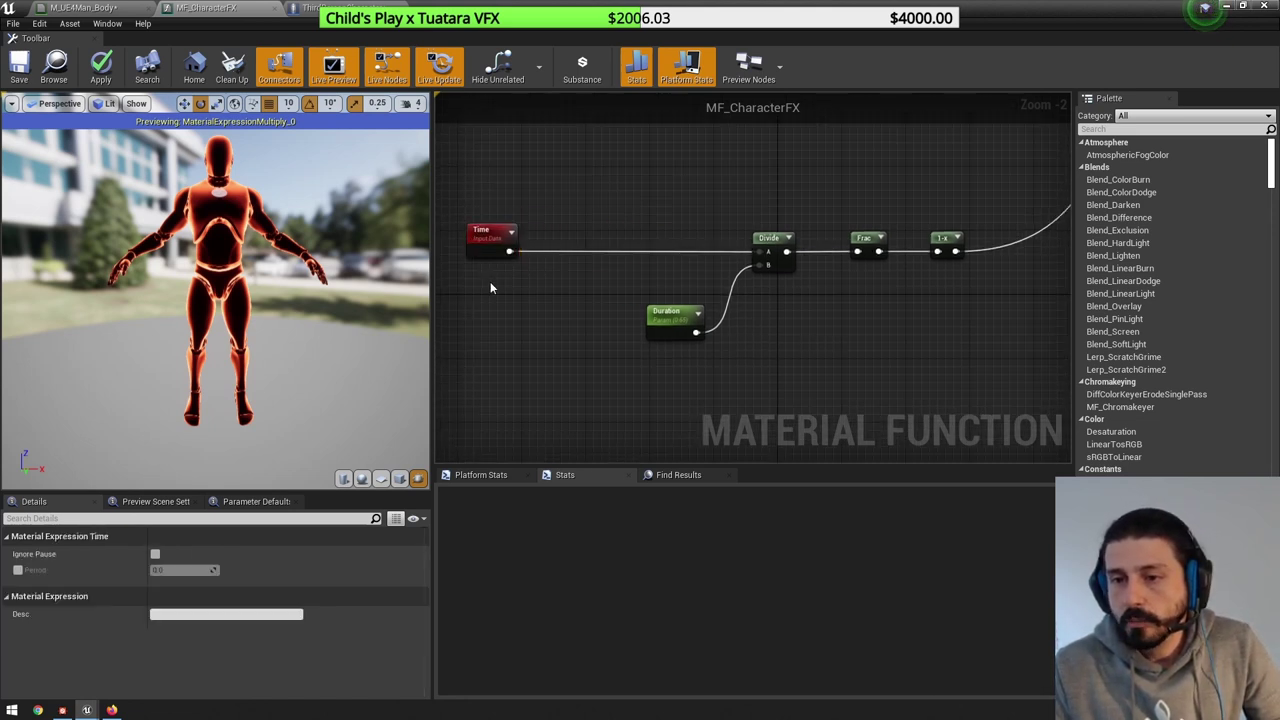
right_drag(490, 281, 685, 281)
drag(672, 250, 702, 281)
click(651, 308)
text(-)
key(Return)
- Create a scalar parameter named ActivationTime, wire it into Subtract's B input and set its default value to -999
click(594, 328)
click(593, 325)
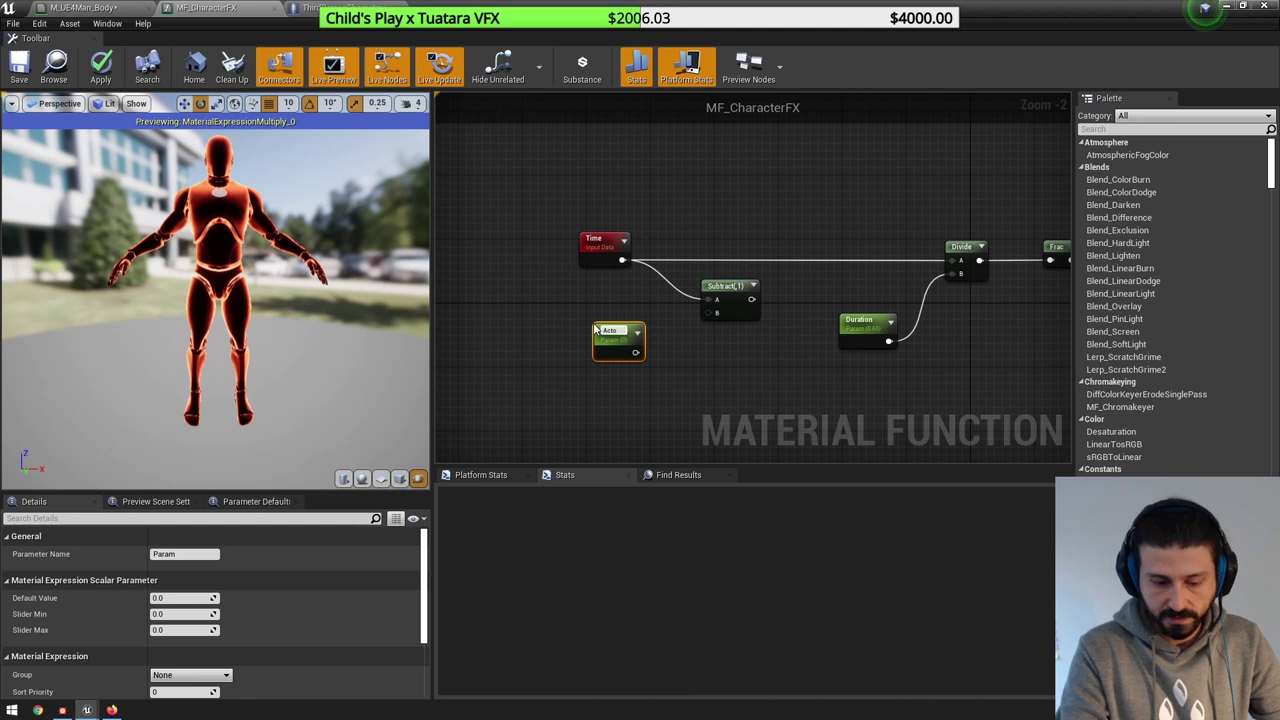
text(ActivationTime)
key(Return)
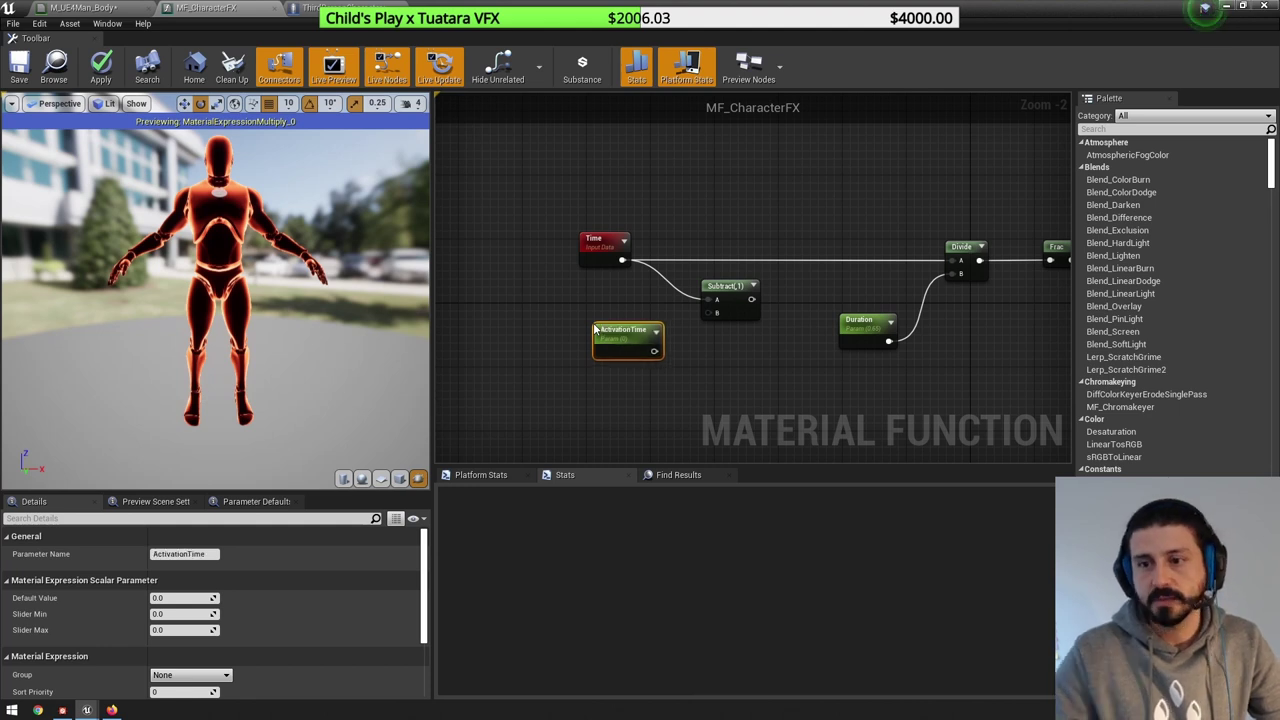
drag(654, 350, 710, 312)
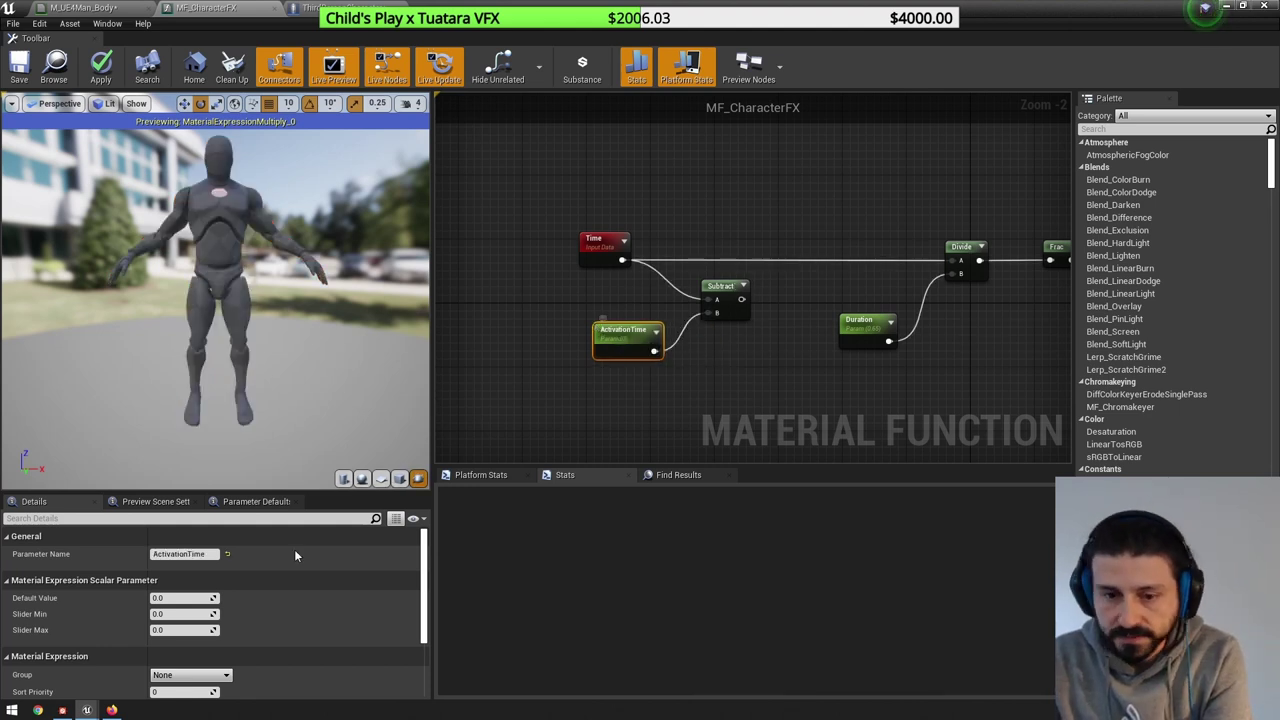
click(191, 598)
text(-999)
key(Return)
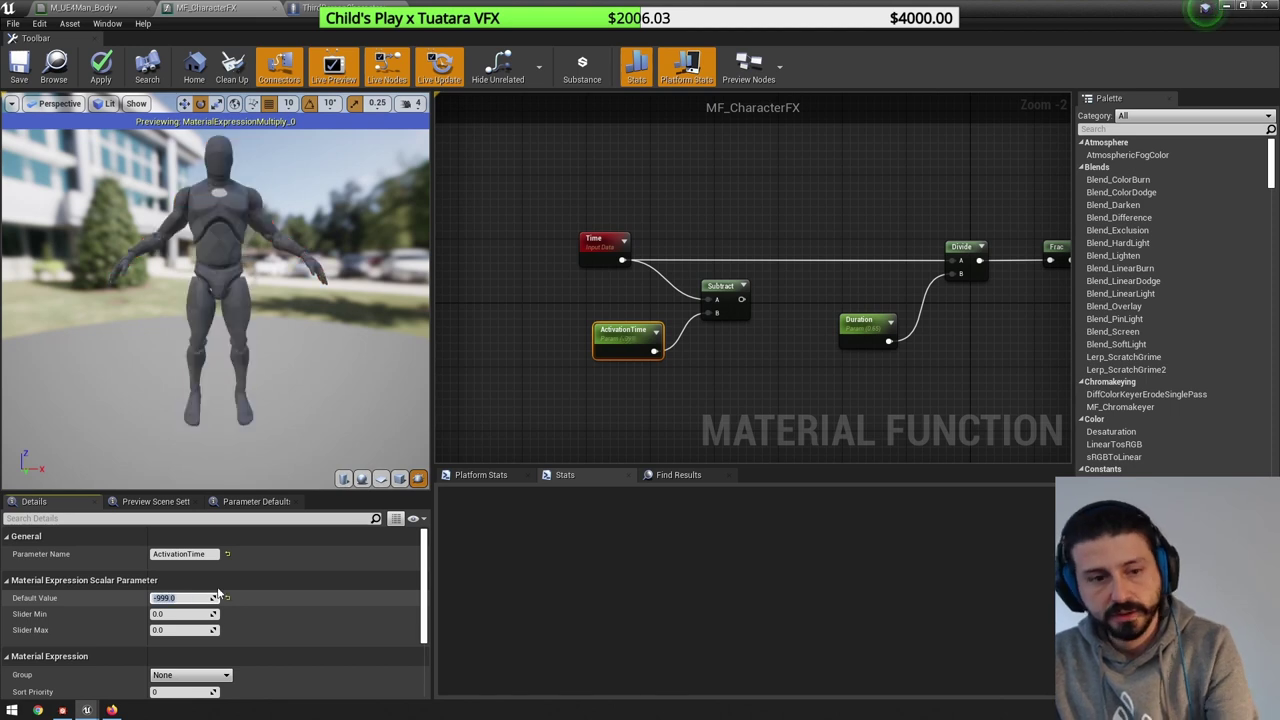
- Line up Subtract between Time and Divide, move ActivationTime closer, and wire Subtract's output into Divide's A input
click(768, 352)
drag(714, 287, 728, 247)
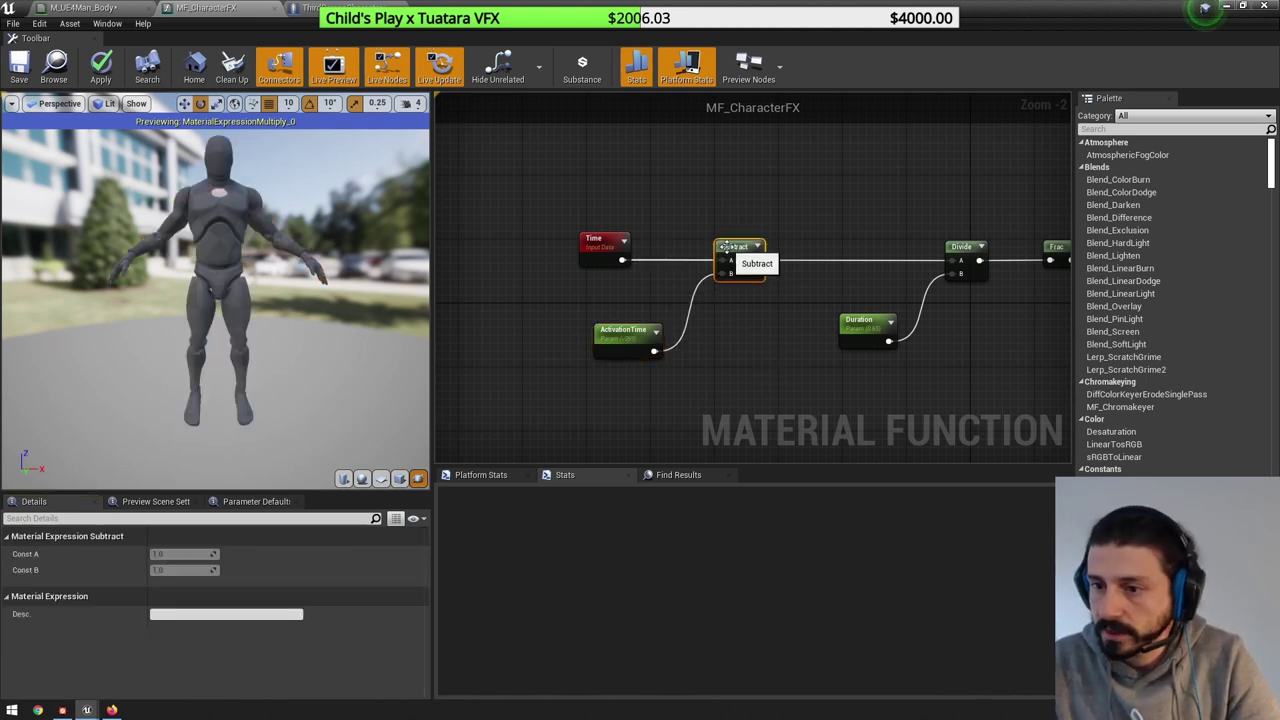
drag(598, 347, 631, 336)
click(755, 315)
drag(757, 260, 950, 261)
right_drag(982, 210, 852, 210)
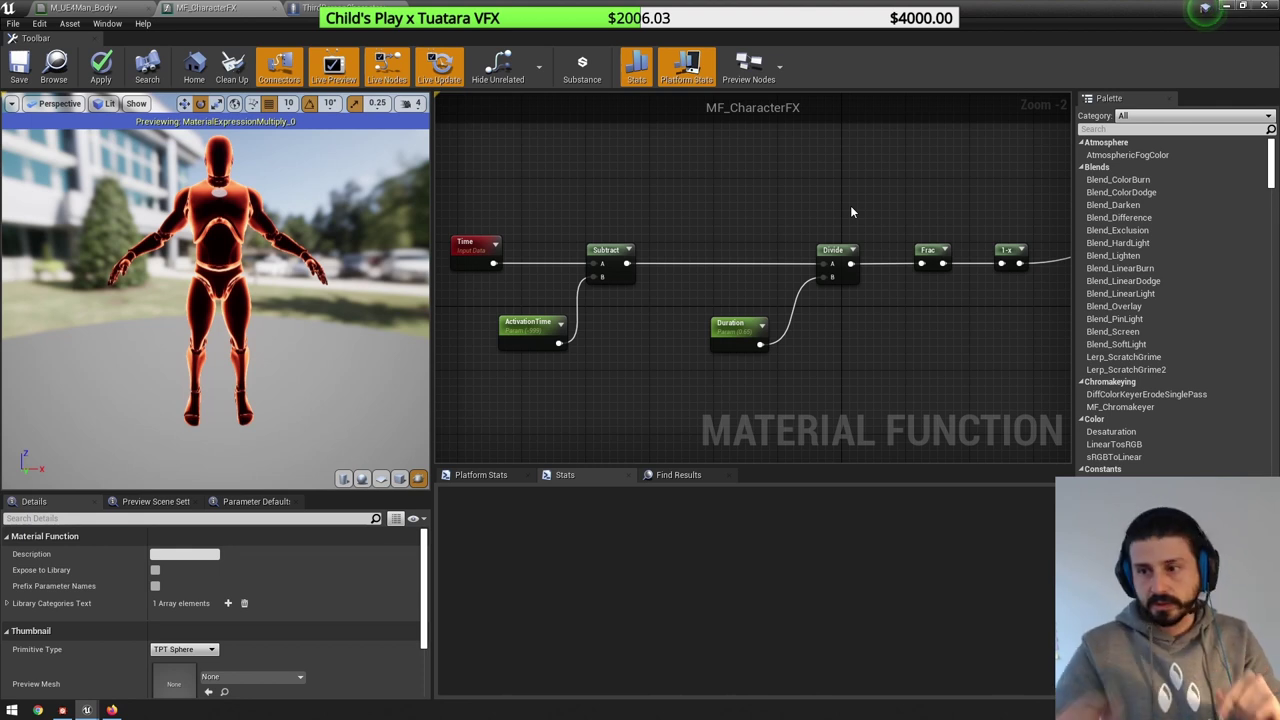
- Move Duration and Divide closer to Subtract, and shift the Frac node below the time chain
drag(730, 323, 663, 338)
drag(827, 262, 716, 261)
click(899, 310)
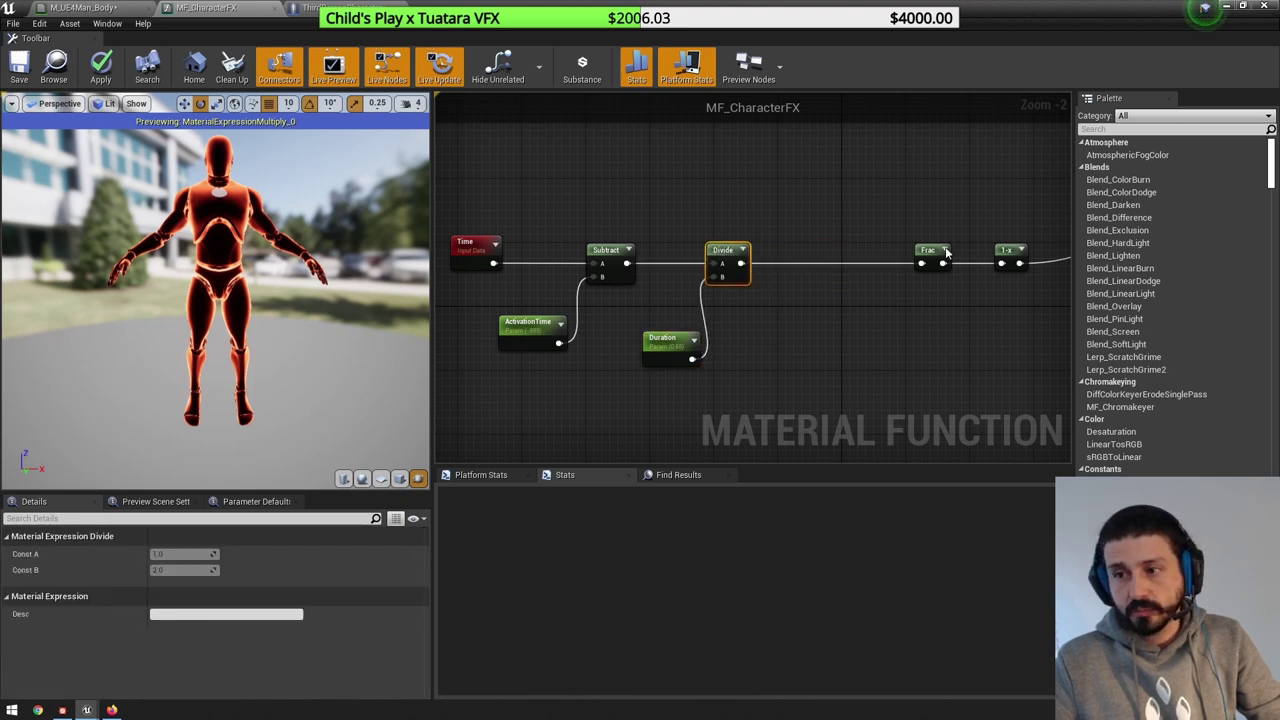
drag(946, 253, 930, 356)
click(871, 262)
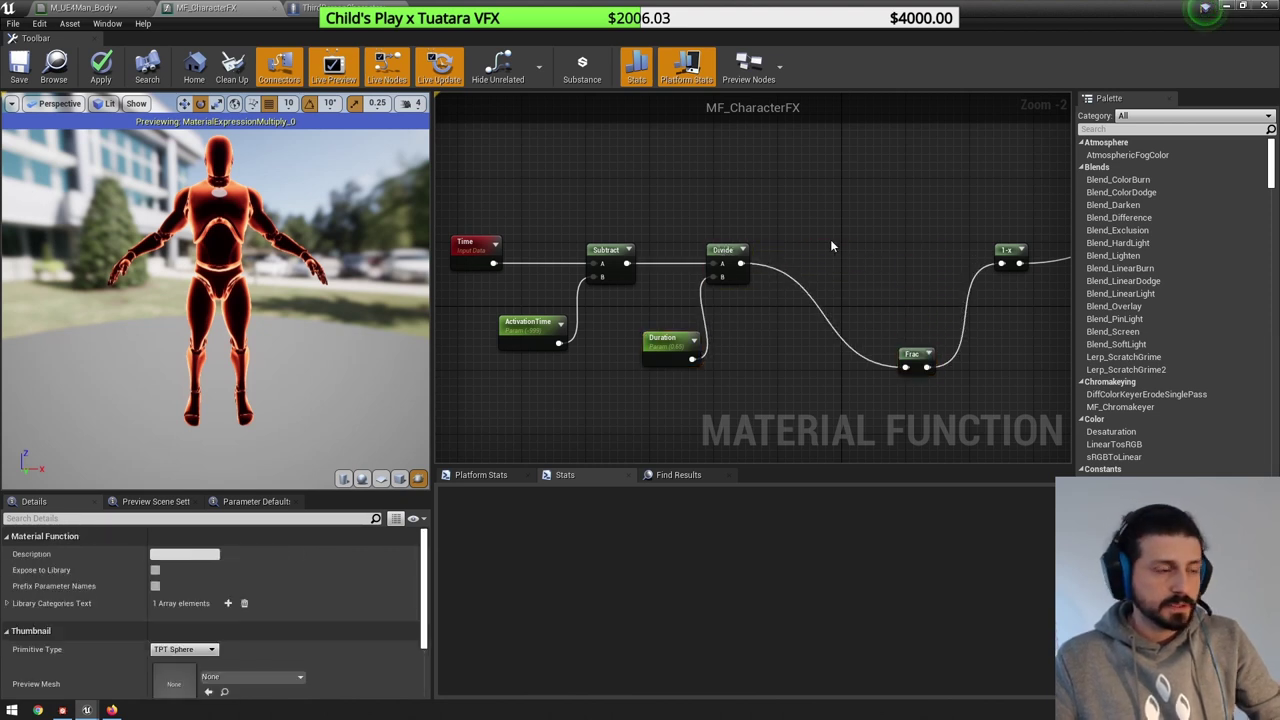
- Replace Frac with a Saturate node wired between Divide and 1-x, and save the material function
right_click(830, 245)
key(Escape)
drag(741, 263, 1001, 263)
text(sat)
click(875, 289)
click(912, 354)
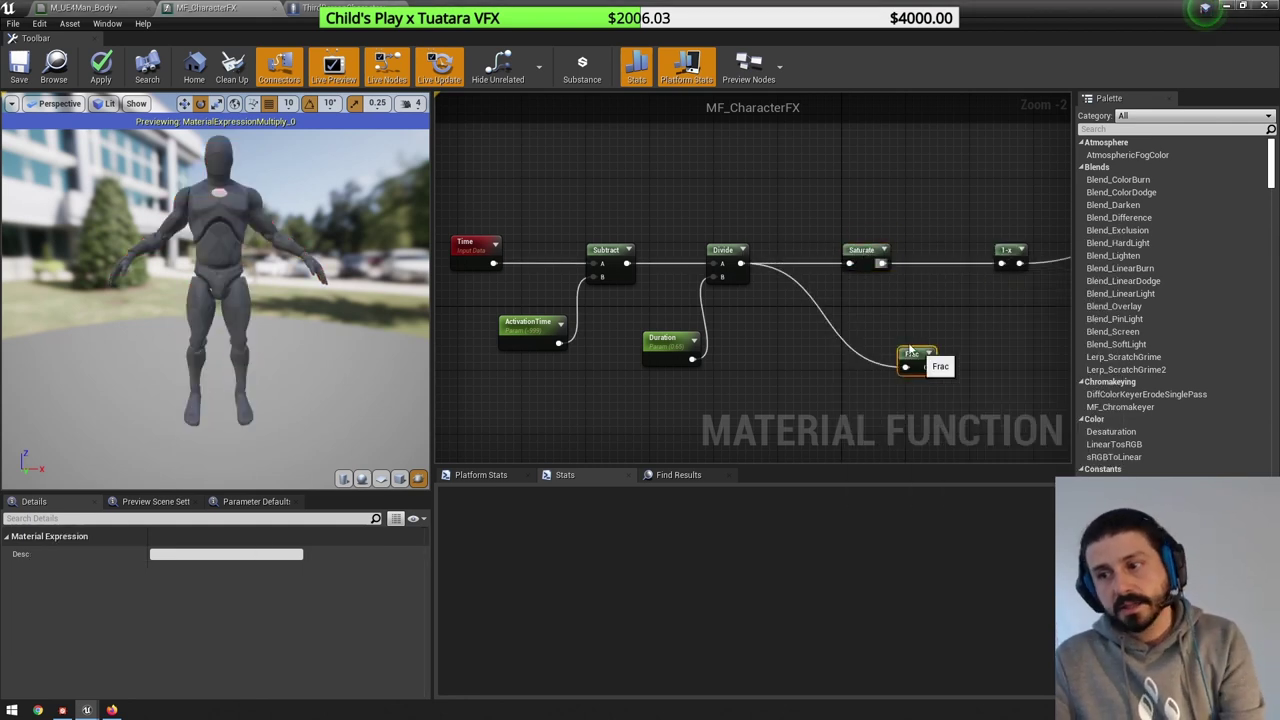
key(Delete)
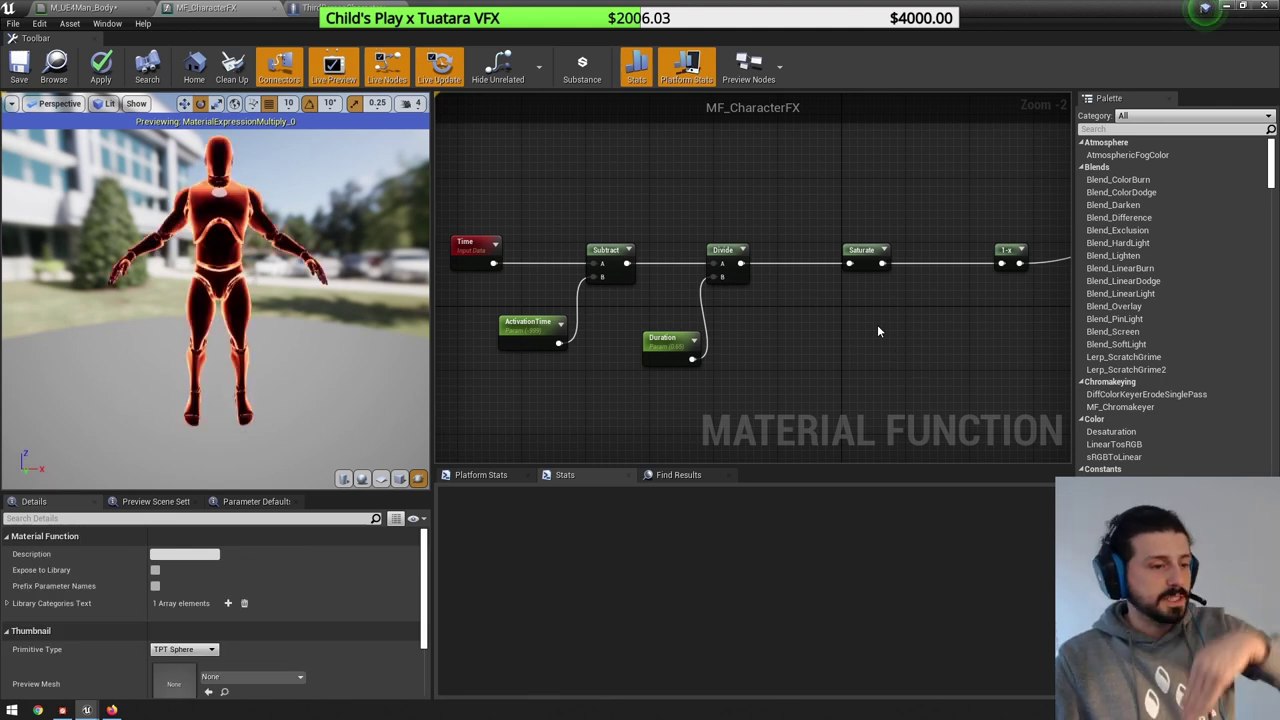
key(ctrl+s)
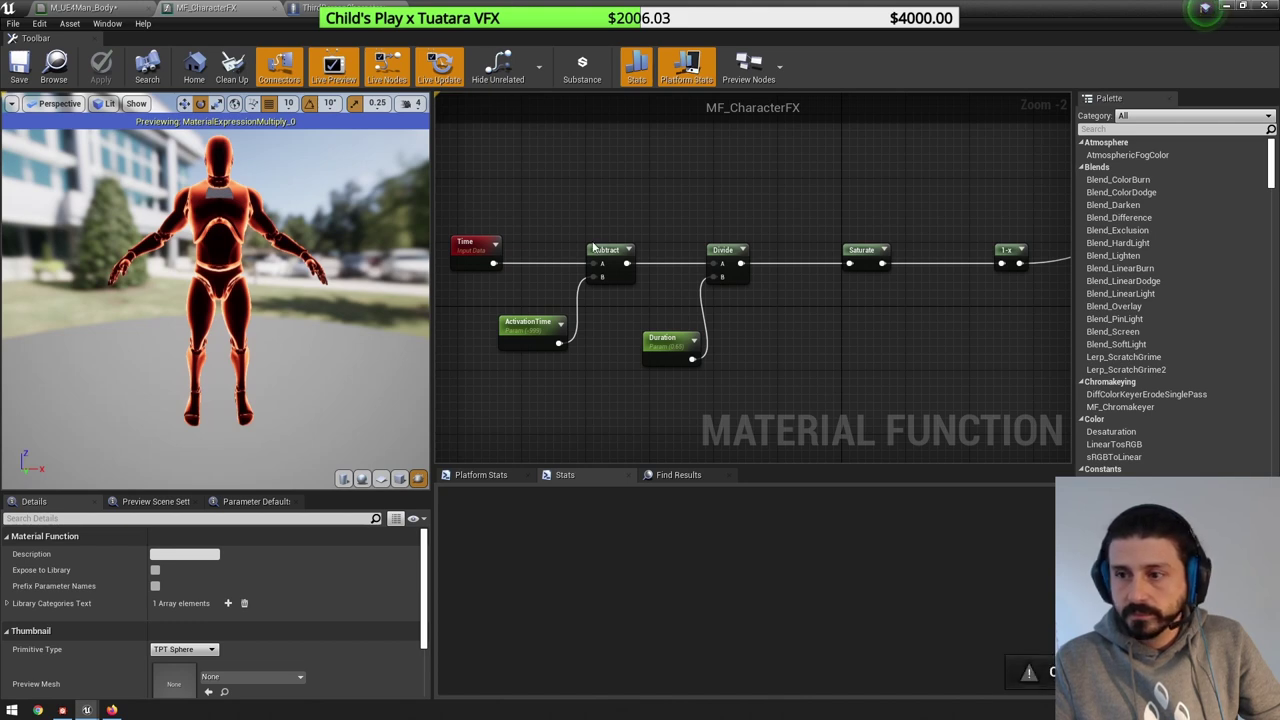
- Switch to the ThirdPersonCharacter blueprint and maximize its editor window on the Event Graph
scroll(750, 420, down, 3)
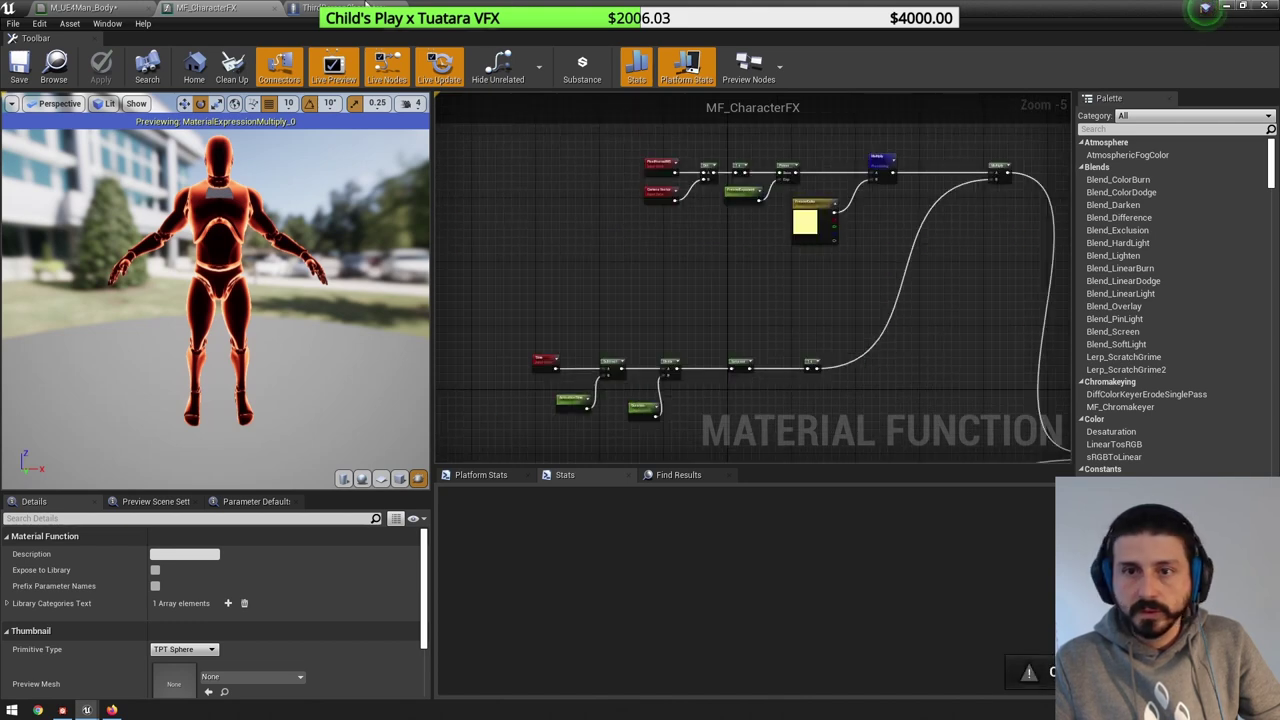
drag(385, 5, 480, 373)
right_drag(628, 231, 700, 215)
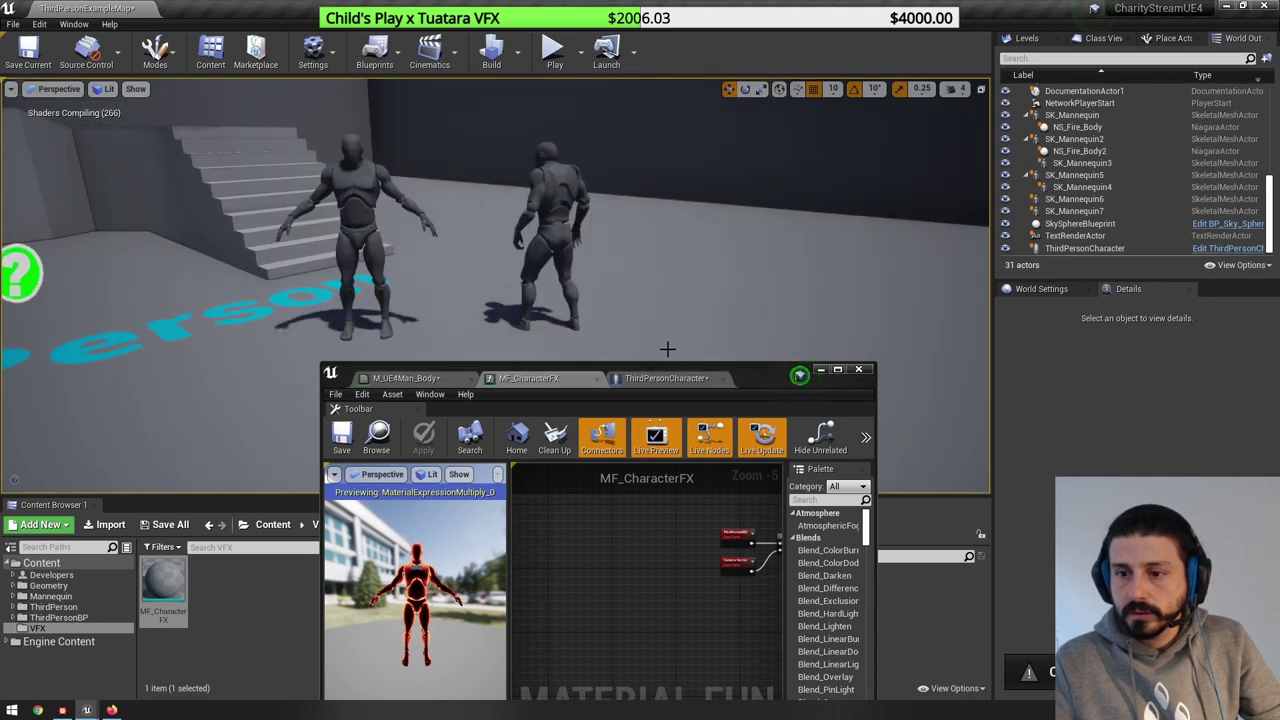
click(709, 378)
drag(776, 378, 1004, 382)
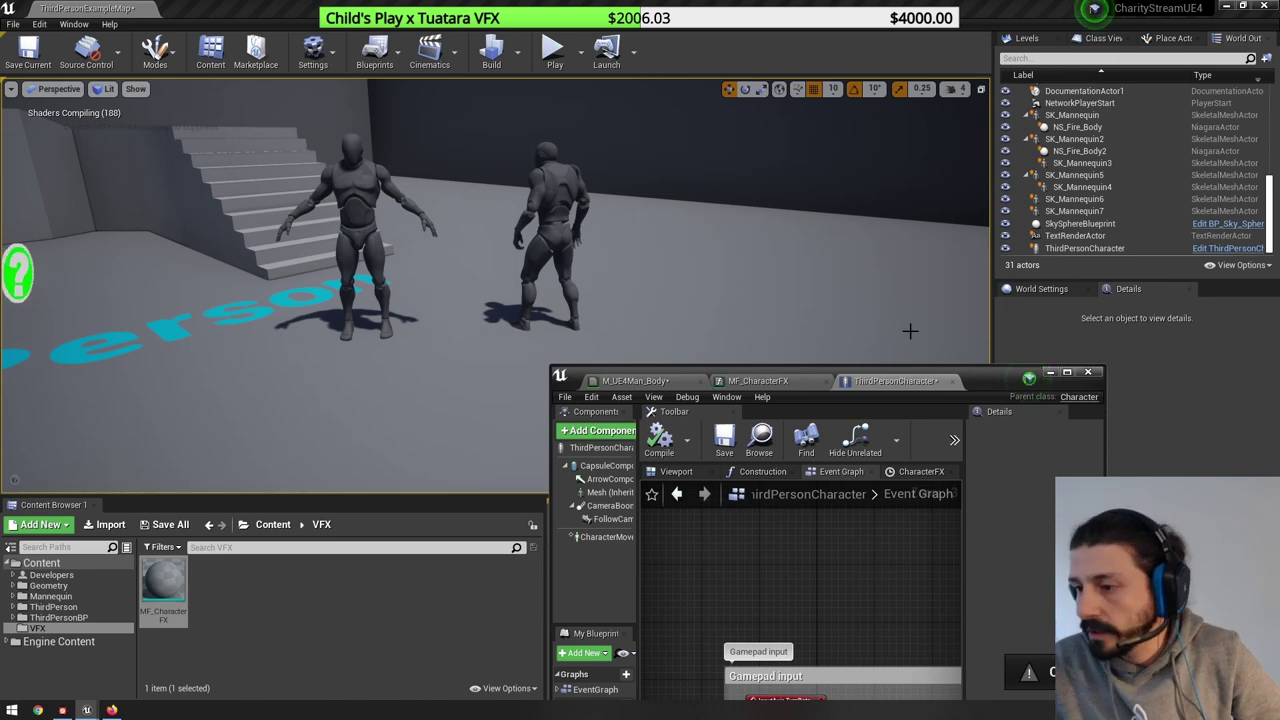
click(1067, 372)
- Add a keyboard event for the 1 key in the empty area above the Gamepad input group
right_drag(517, 226, 591, 283)
scroll(596, 291, down, 2)
right_drag(523, 250, 533, 272)
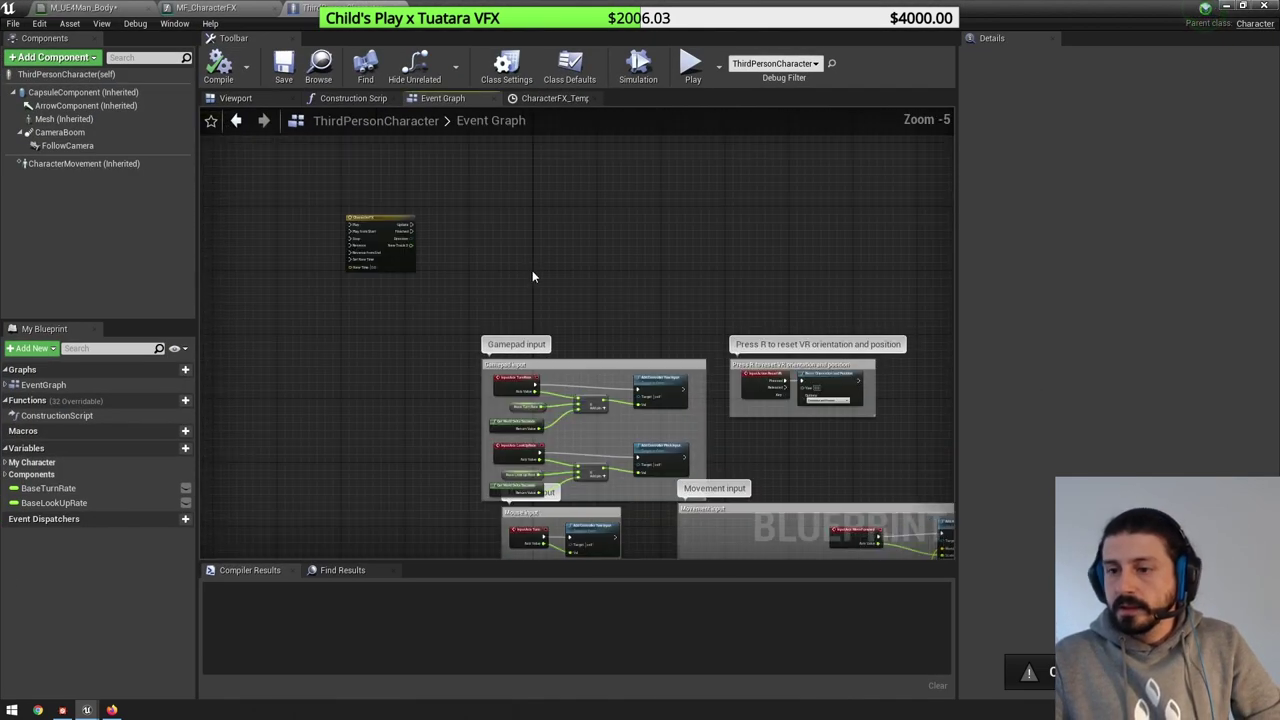
scroll(532, 276, up, 2)
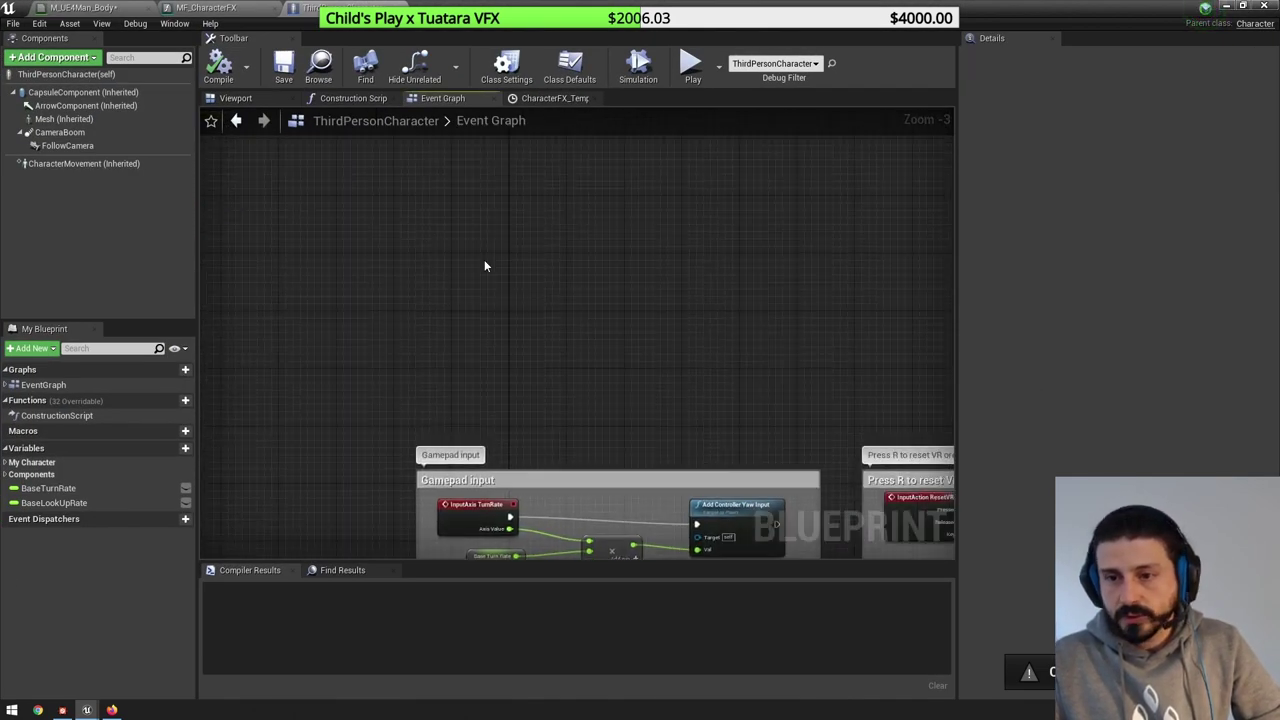
scroll(470, 262, up, 1)
right_click(465, 260)
text(1)
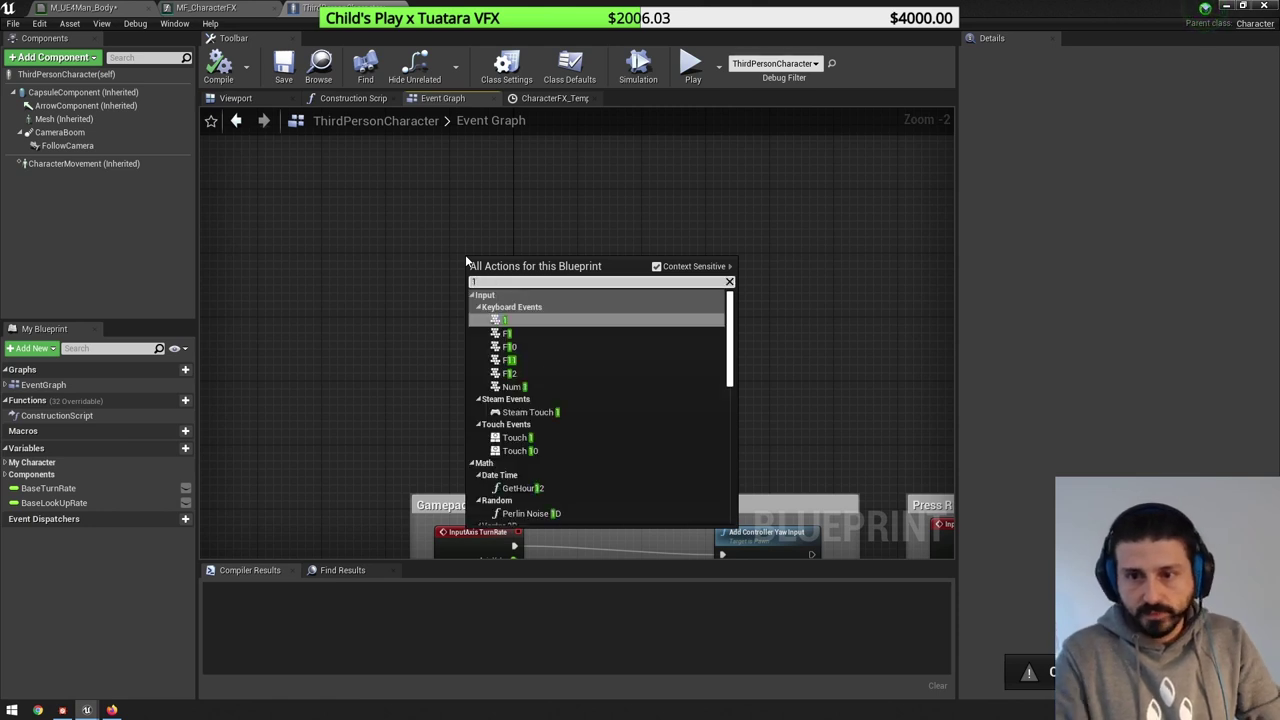
key(Return)
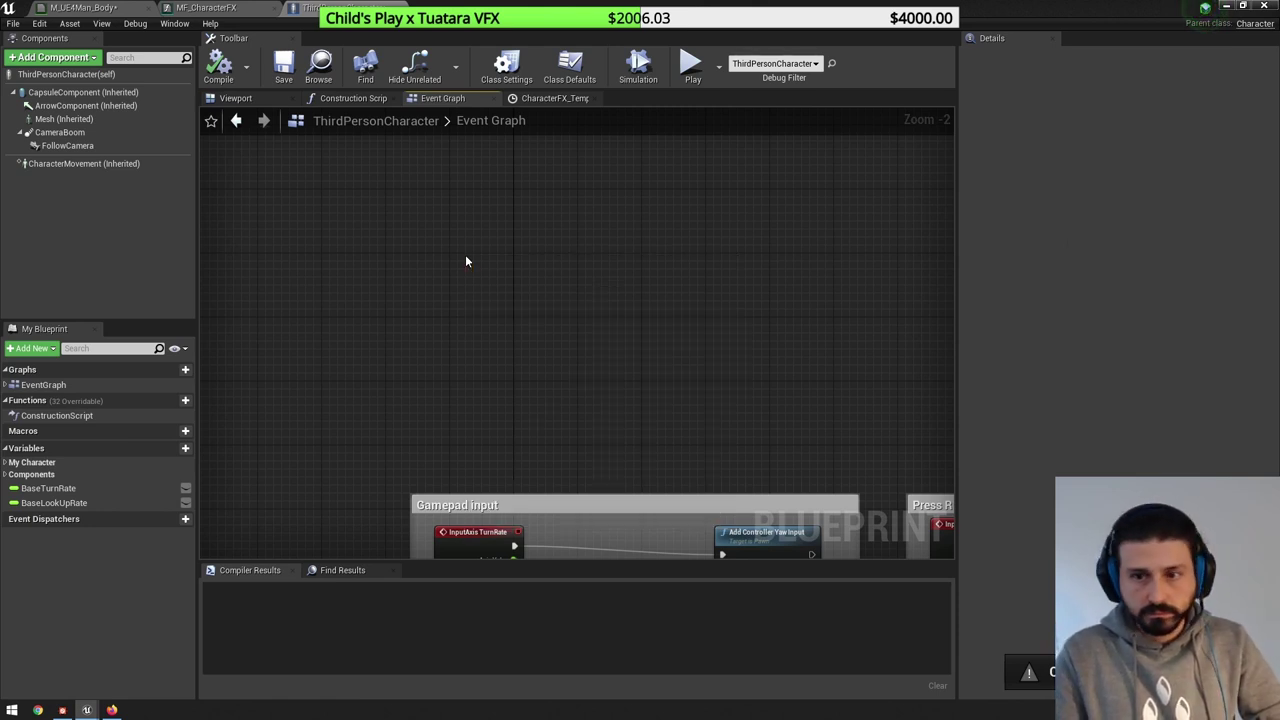
scroll(466, 252, up, 1)
drag(479, 262, 434, 226)
click(388, 208)
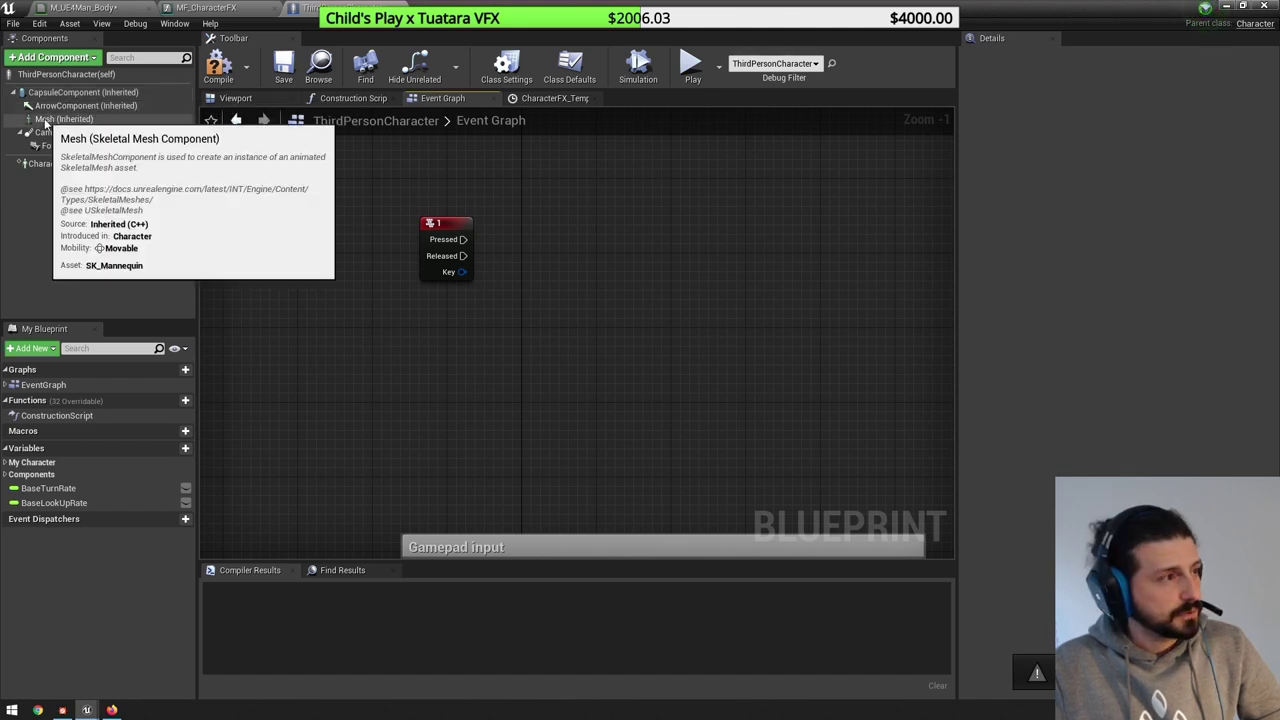
- Add a reference to the inherited Mesh component and create a Set Scalar Parameter Value on Materials node from it
drag(45, 120, 658, 269)
text(set)
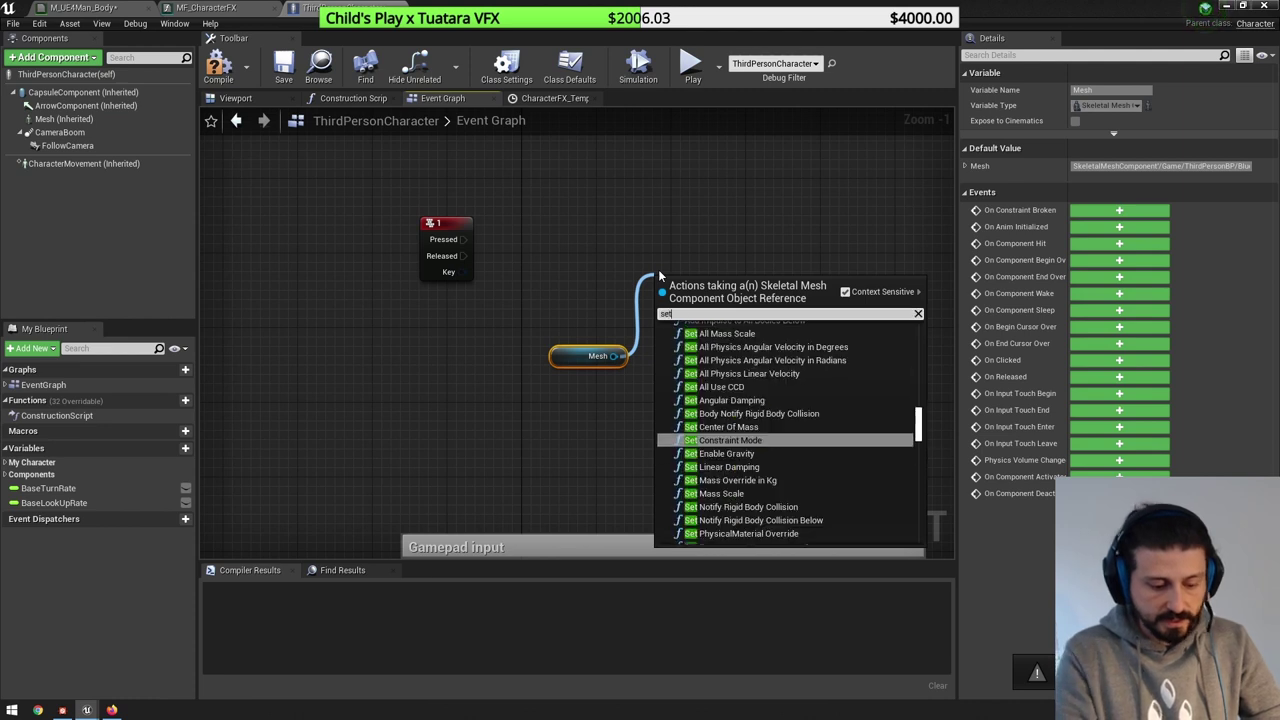
text( scalar)
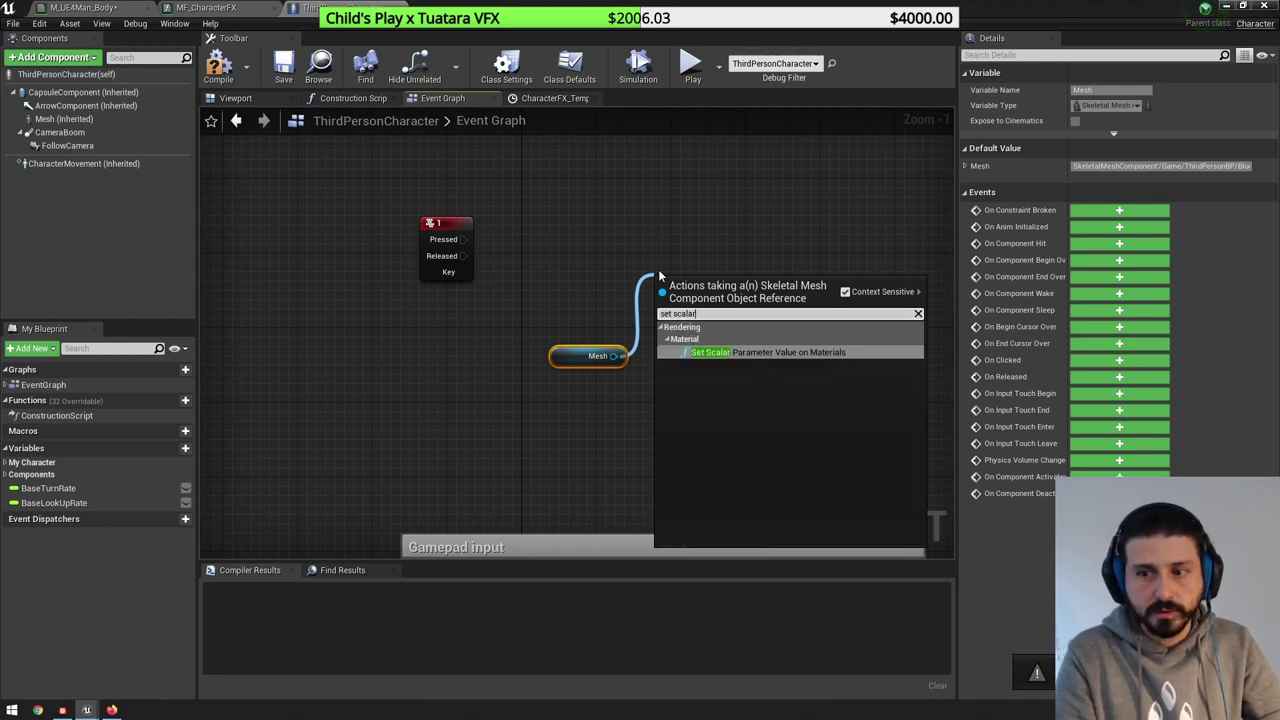
key(Return)
click(504, 188)
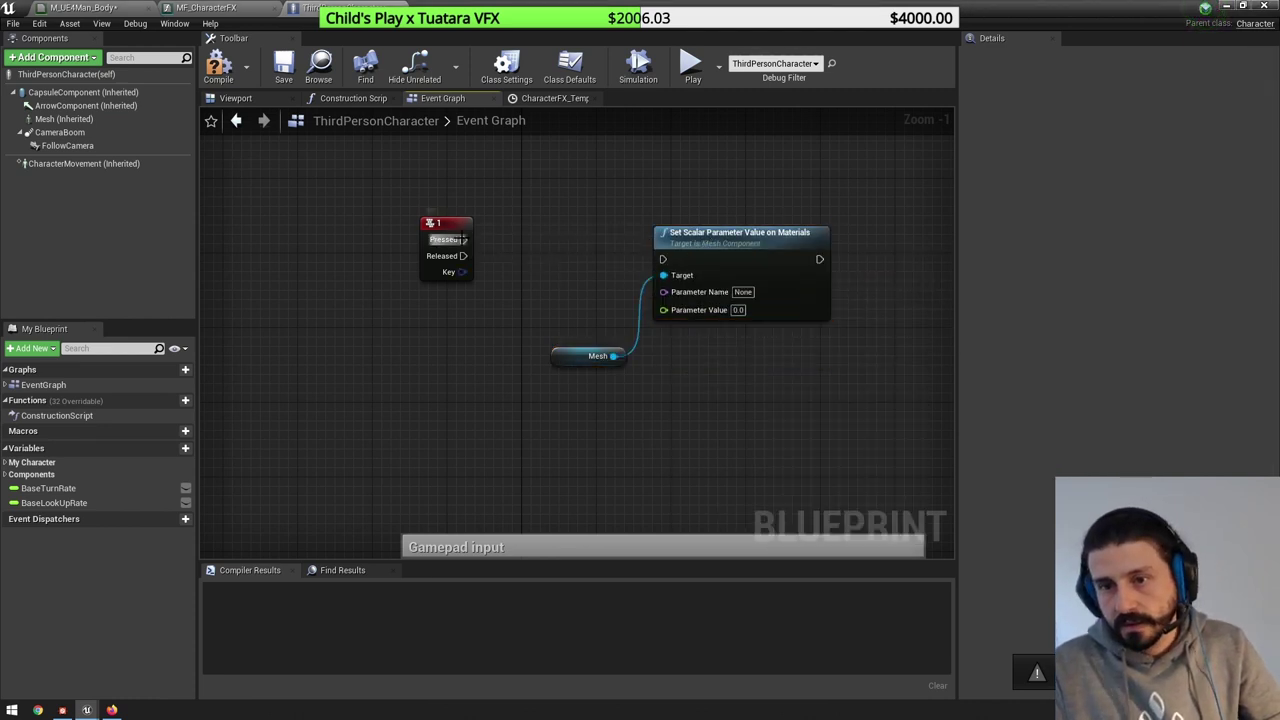
- Wire the 1 key event's Pressed output into the Set Scalar Parameter node and set Parameter Name to ActivationTime
drag(447, 239, 421, 254)
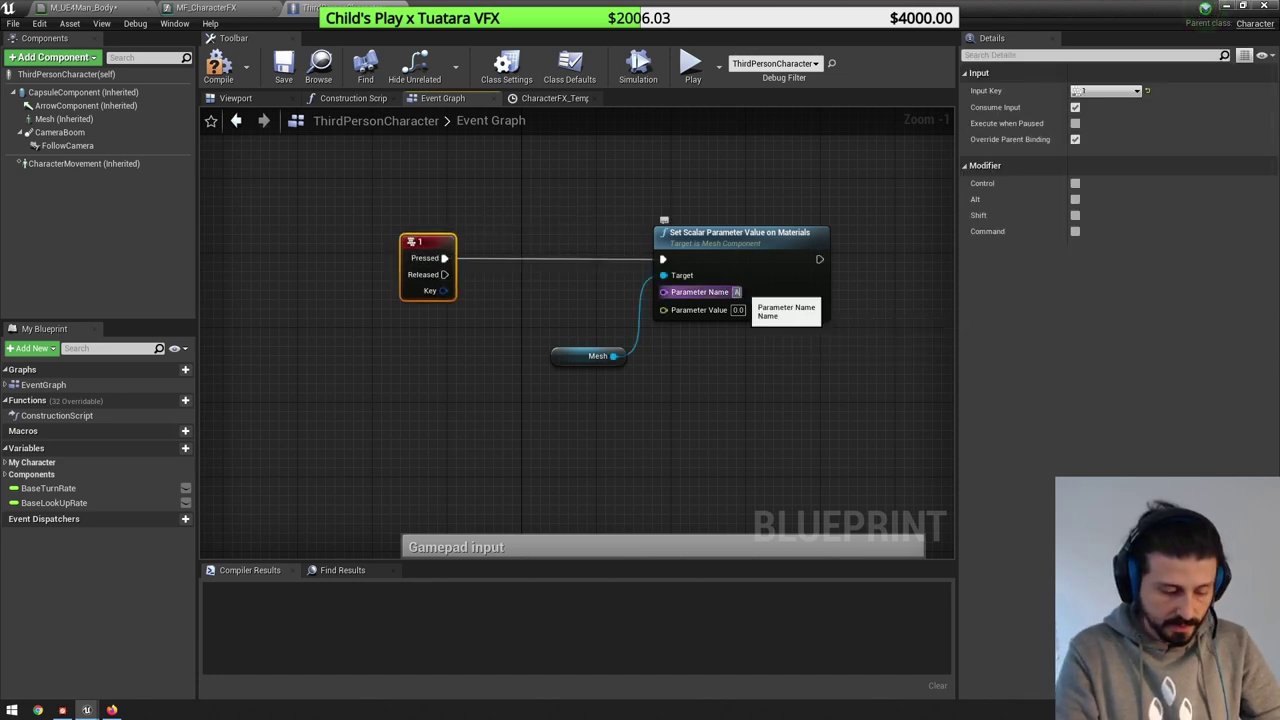
click(743, 291)
text(ActivationTime)
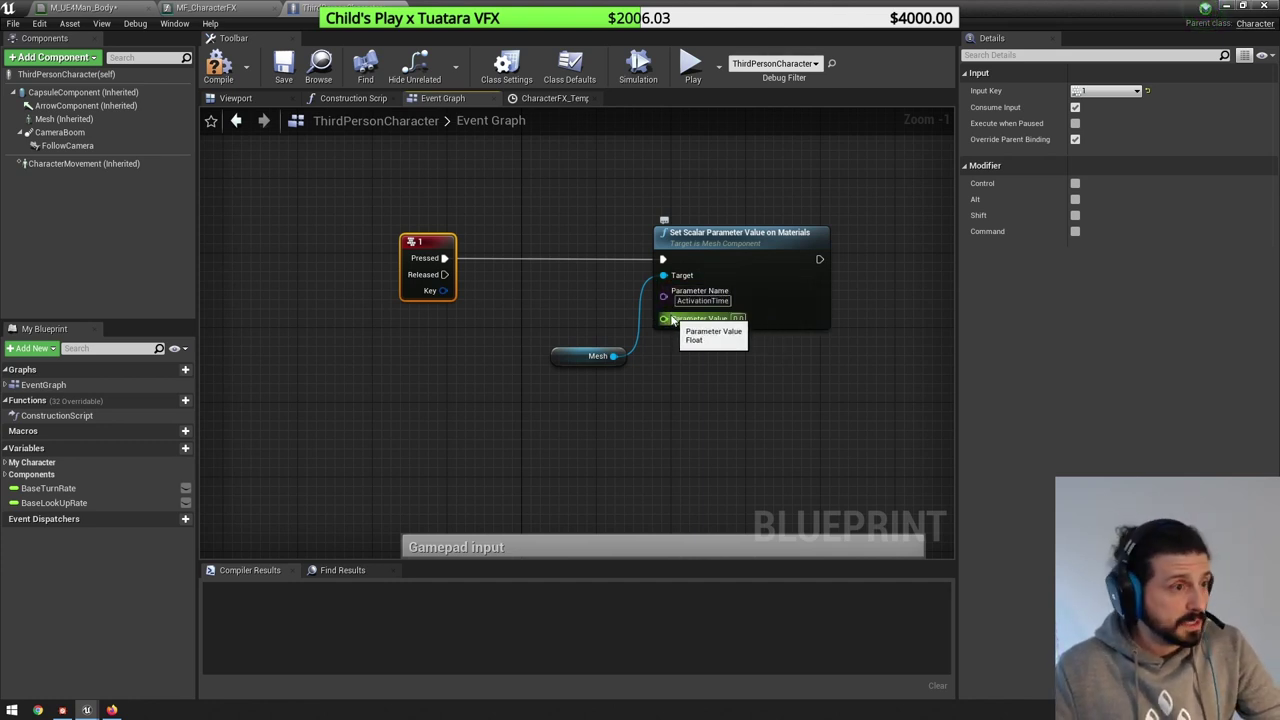
- Feed a Get Game Time in Seconds node into the Set Scalar Parameter node's Parameter Value, and compile and save the blueprint
drag(664, 318, 686, 390)
text(gam)
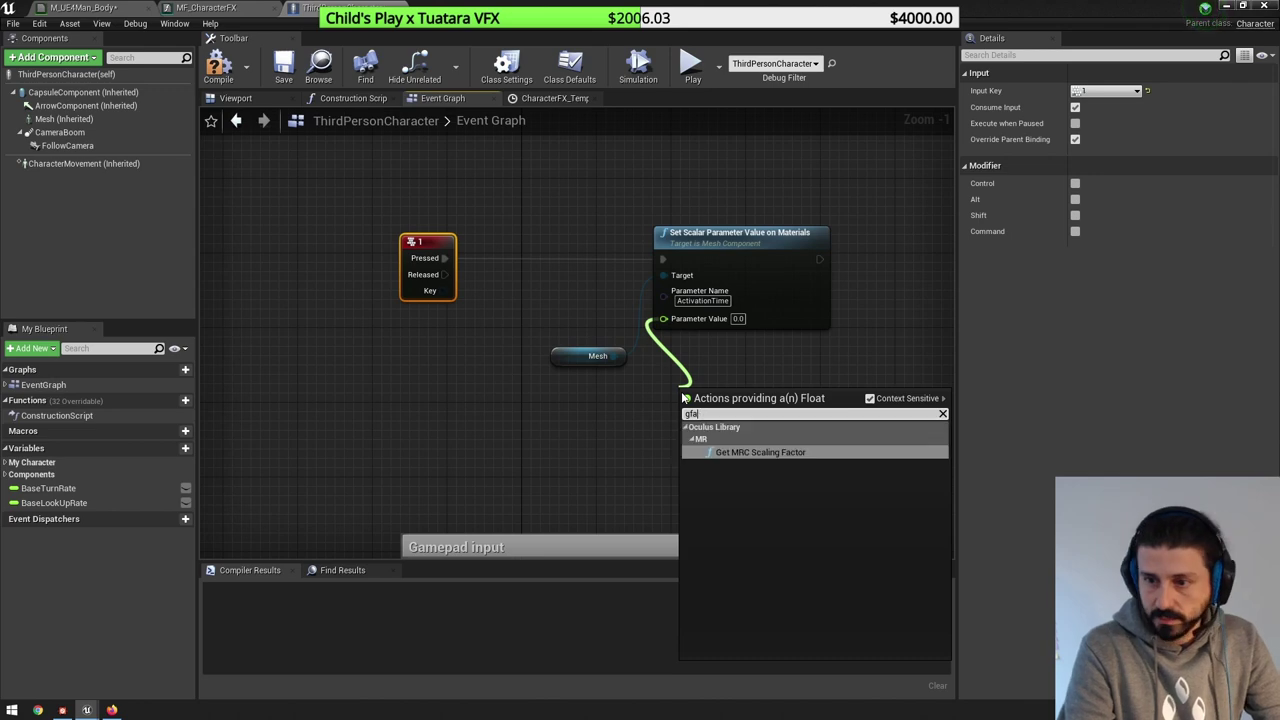
text(etime)
key(Return)
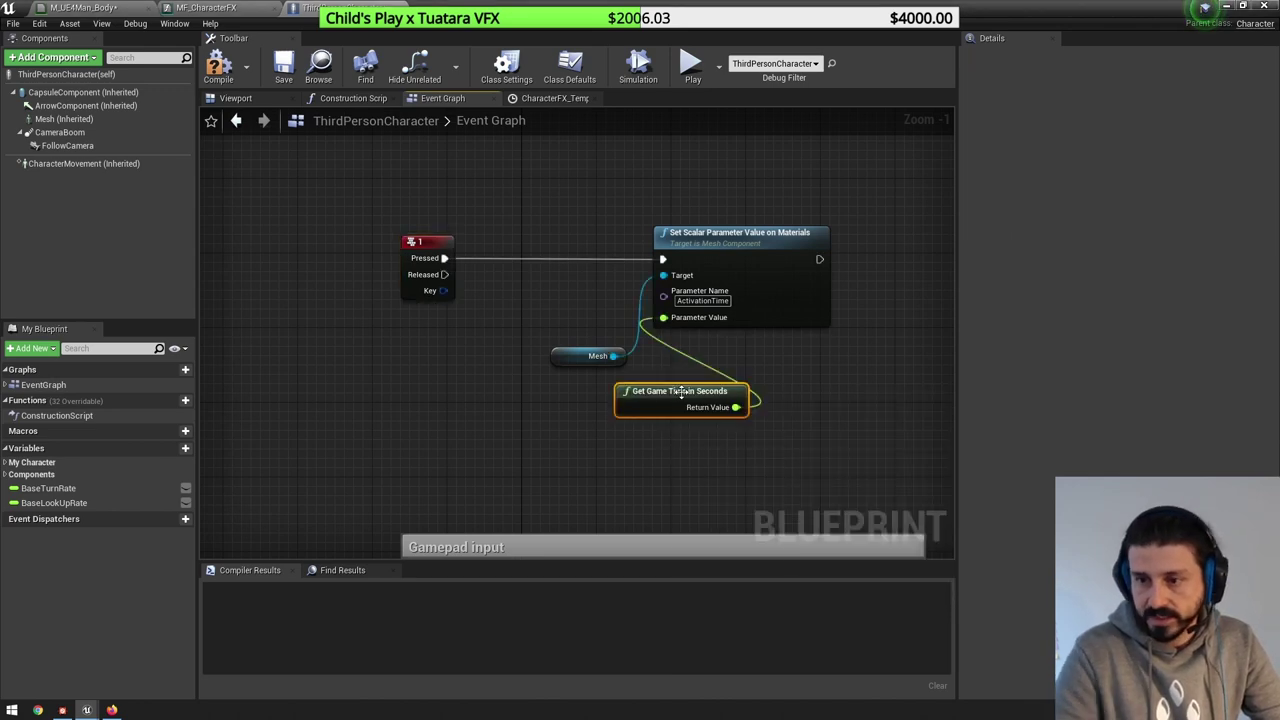
click(580, 336)
click(219, 68)
click(279, 62)
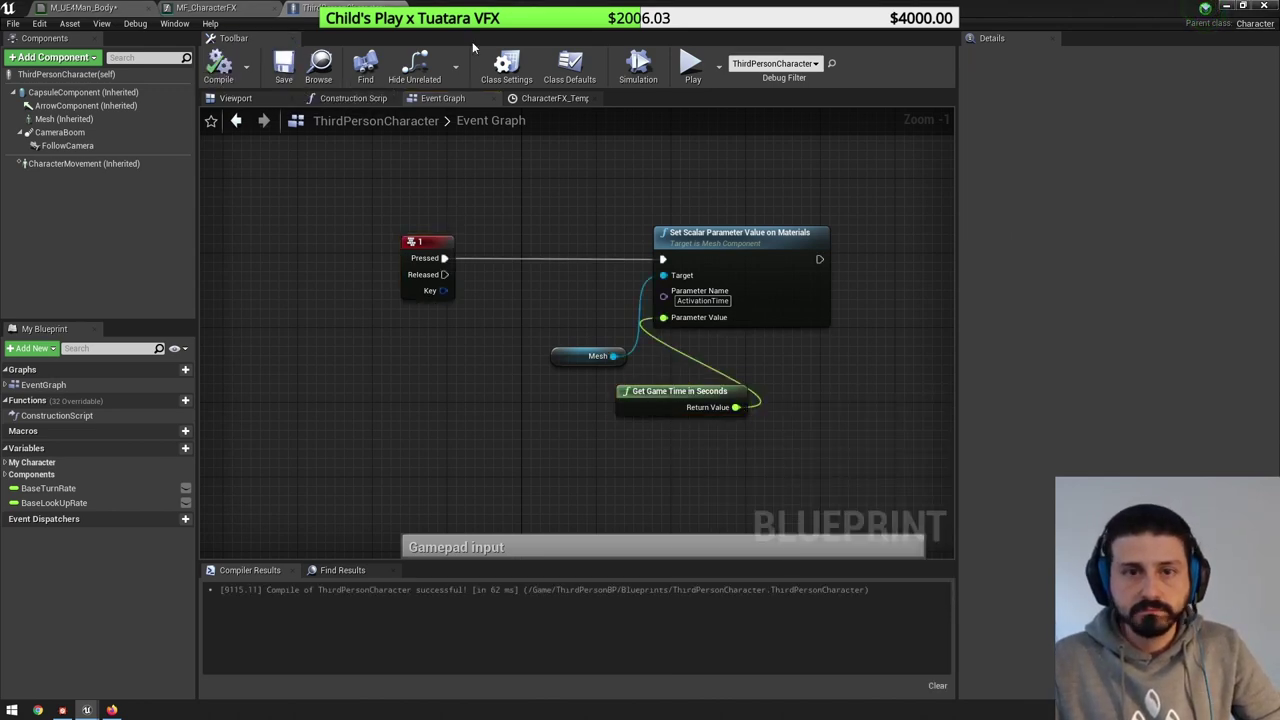
drag(530, 7, 762, 469)
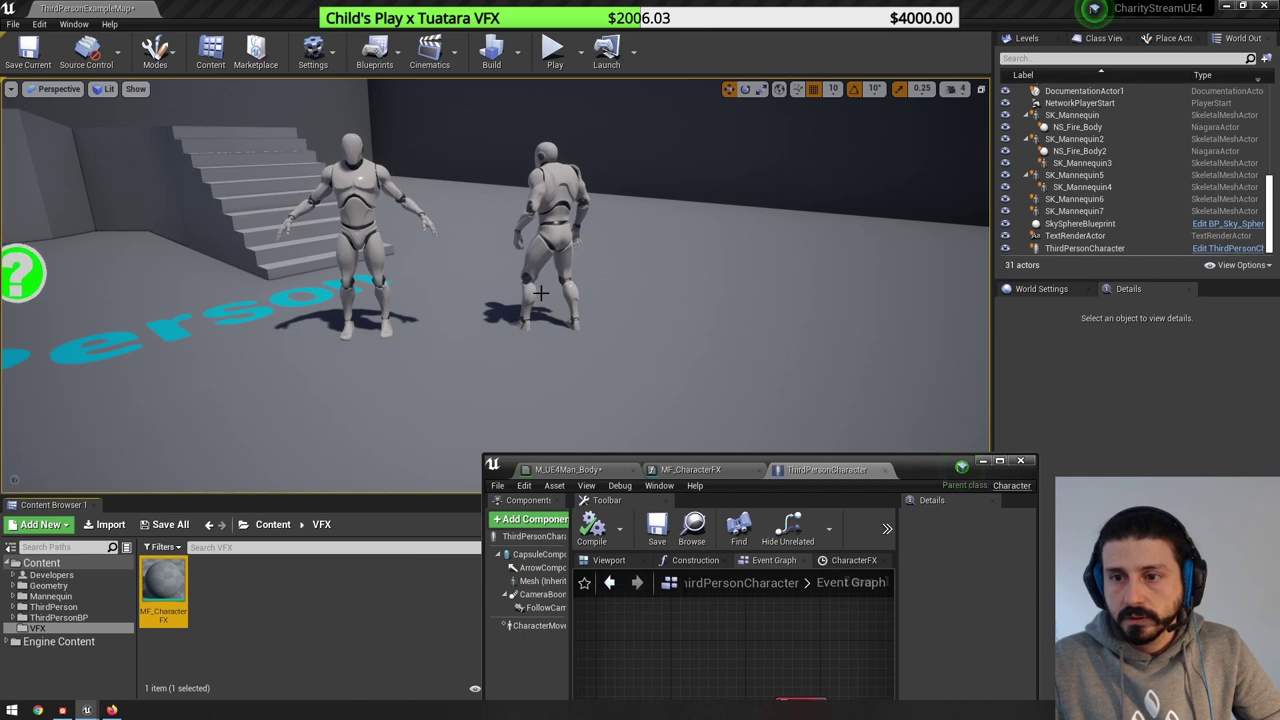
click(983, 464)
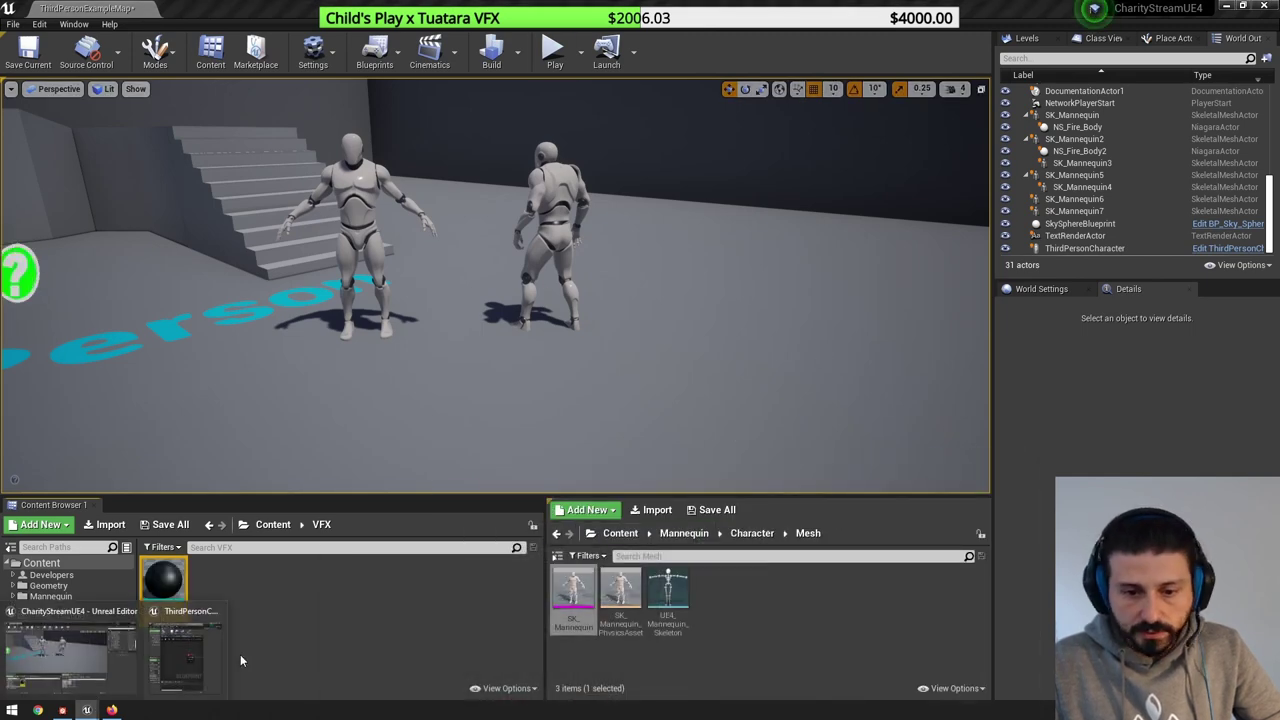
key(alt+Tab)
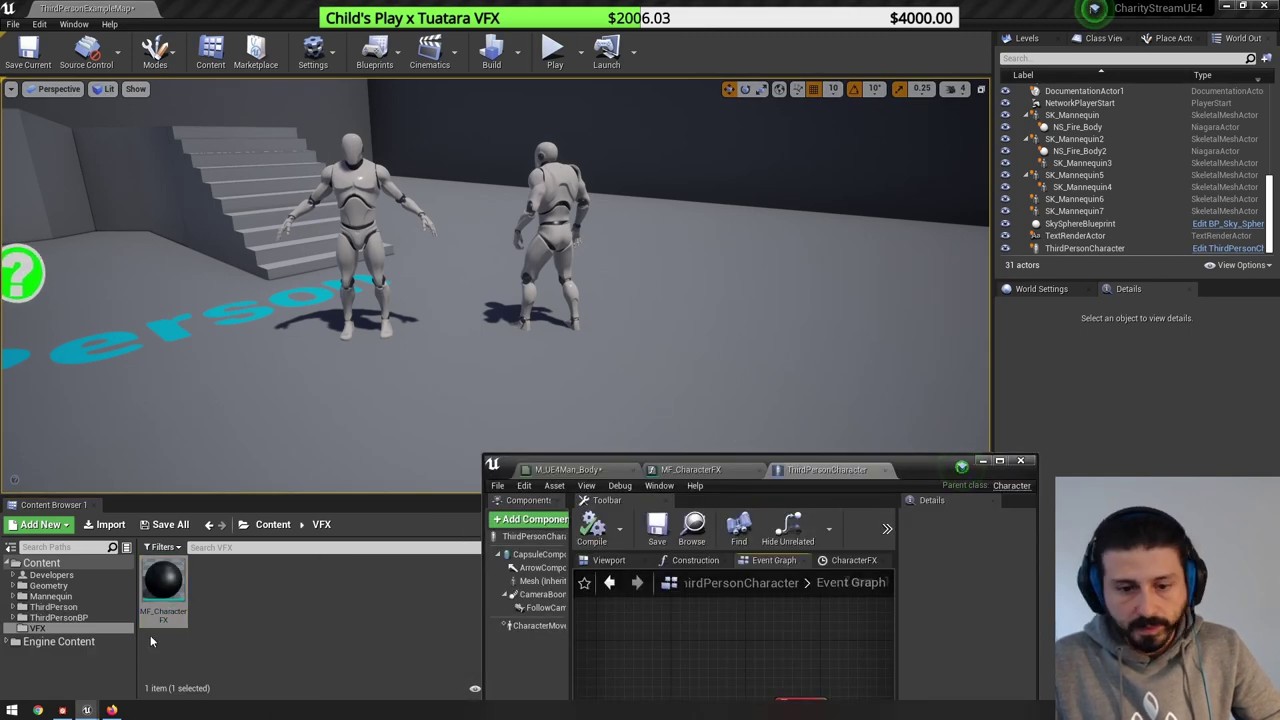
double_click(933, 467)
- Add a Print String node after the Set Scalar Parameter node with In String set to Hit!, and compile and save the blueprint
right_drag(753, 374, 574, 376)
drag(642, 264, 757, 268)
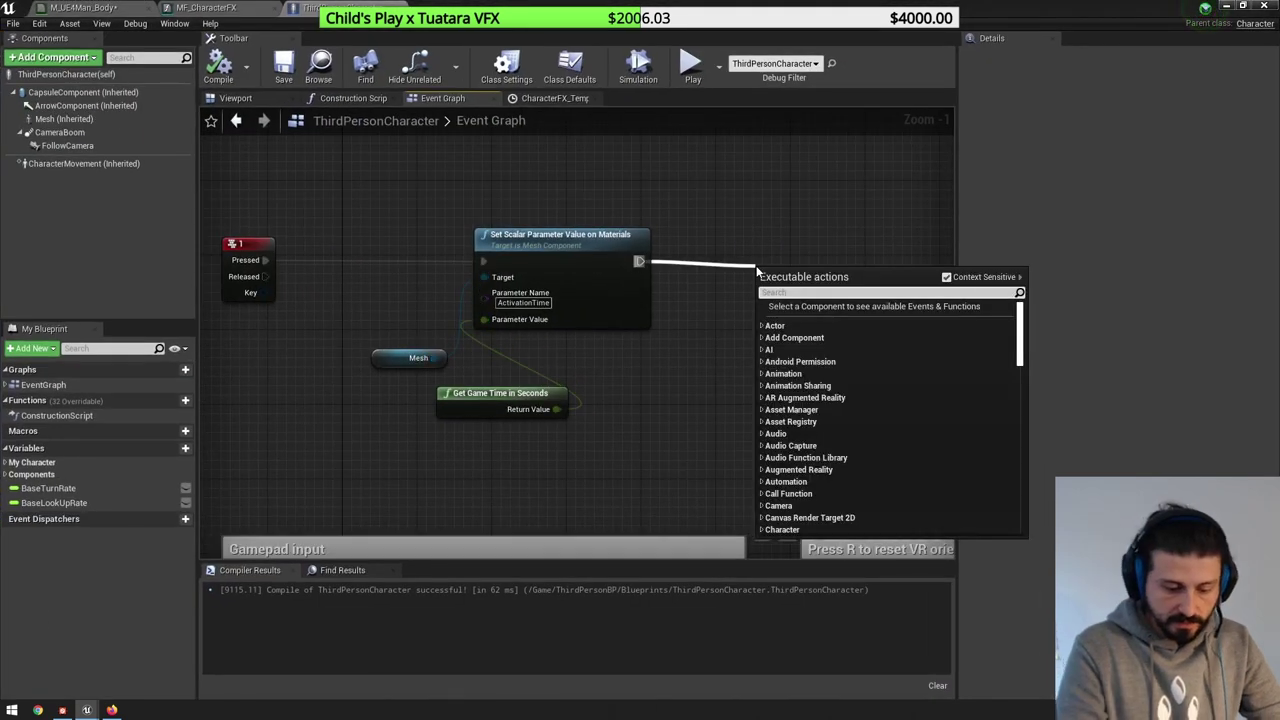
text(print)
key(Return)
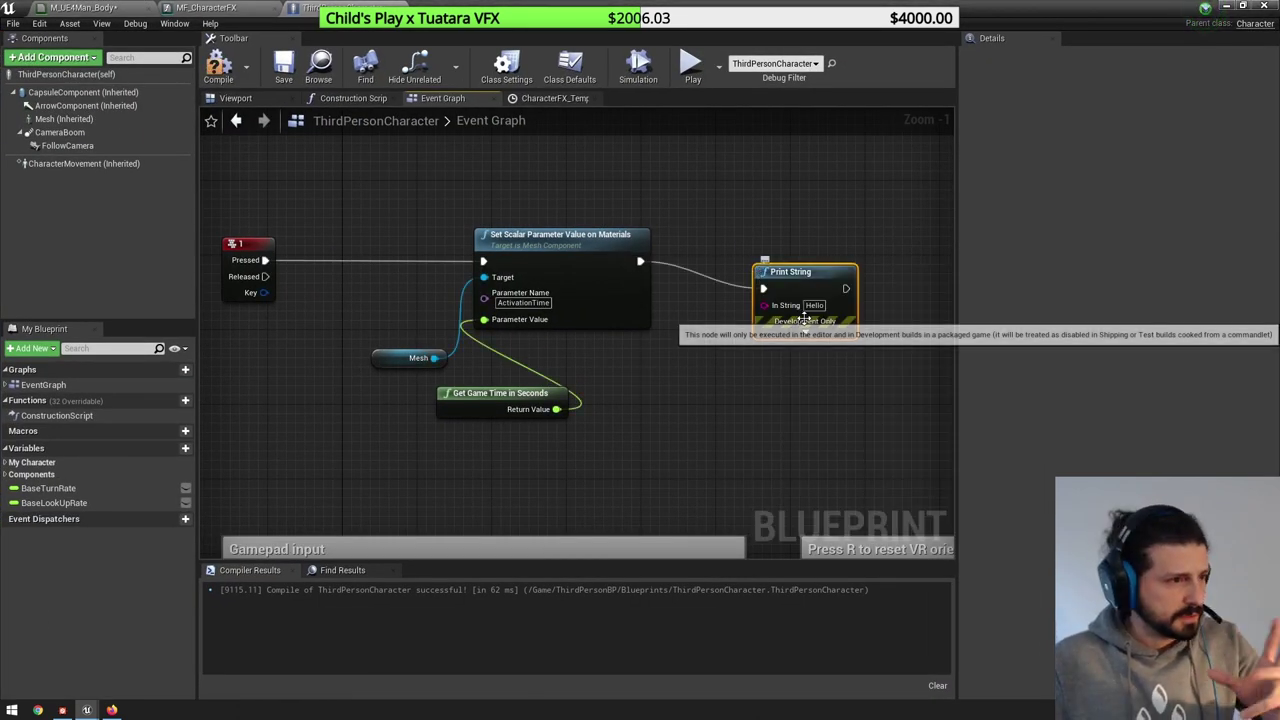
drag(817, 286, 808, 258)
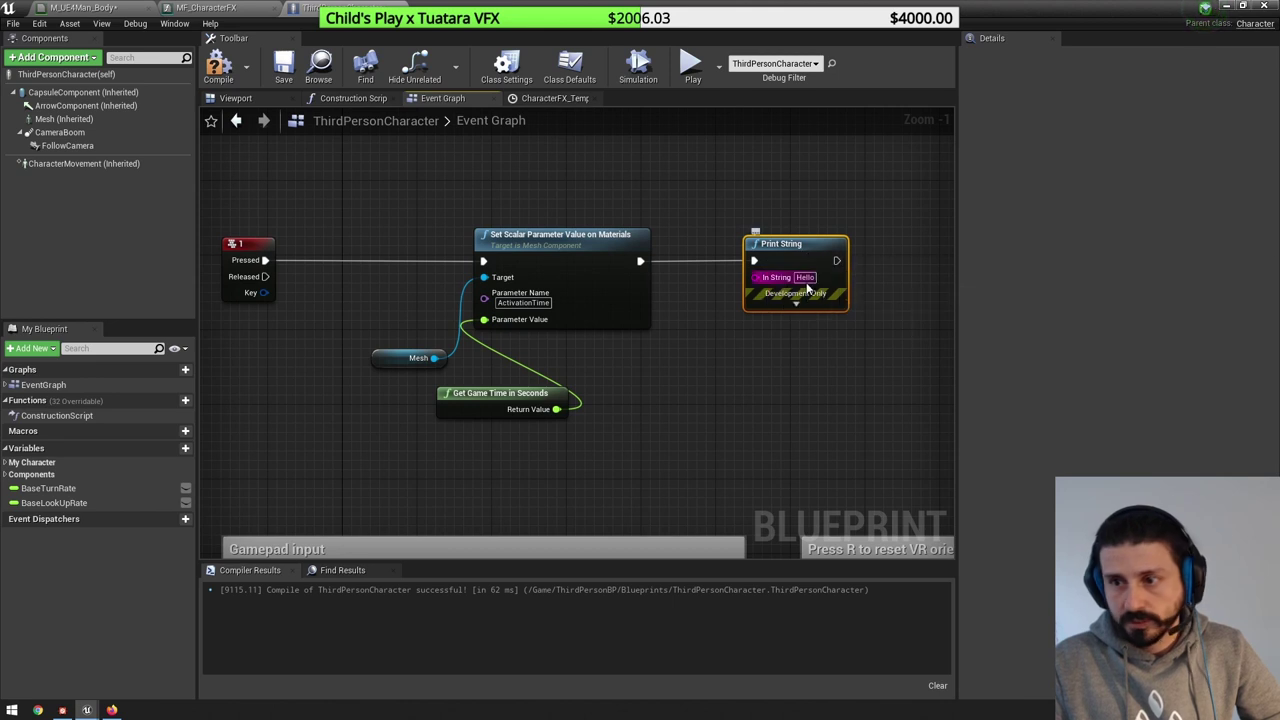
click(810, 278)
text(Hit )
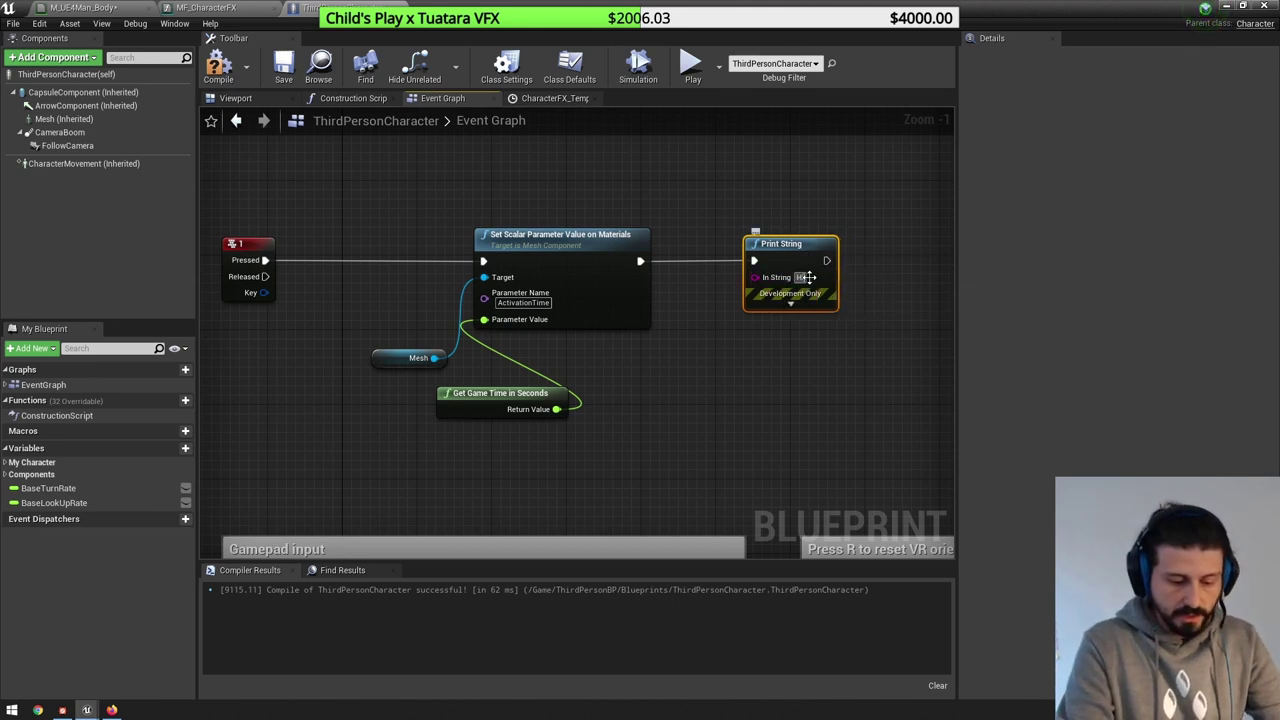
text(Hit!)
key(Return)
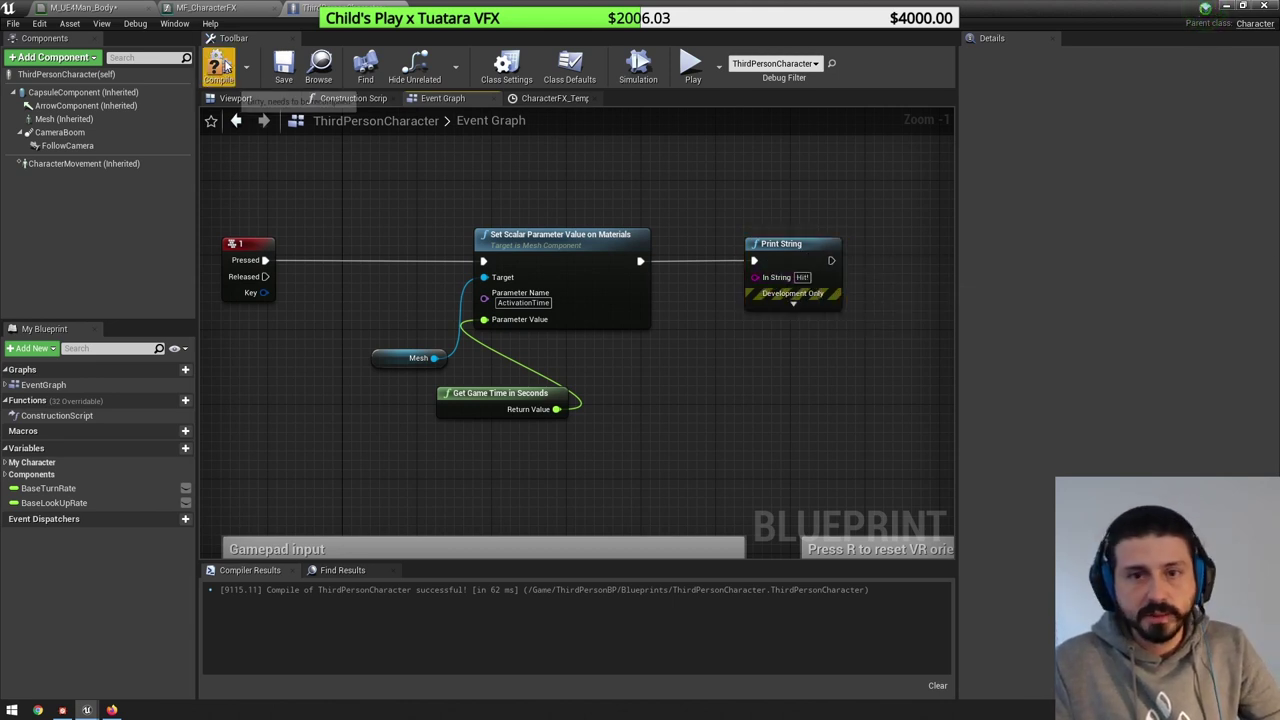
click(288, 73)
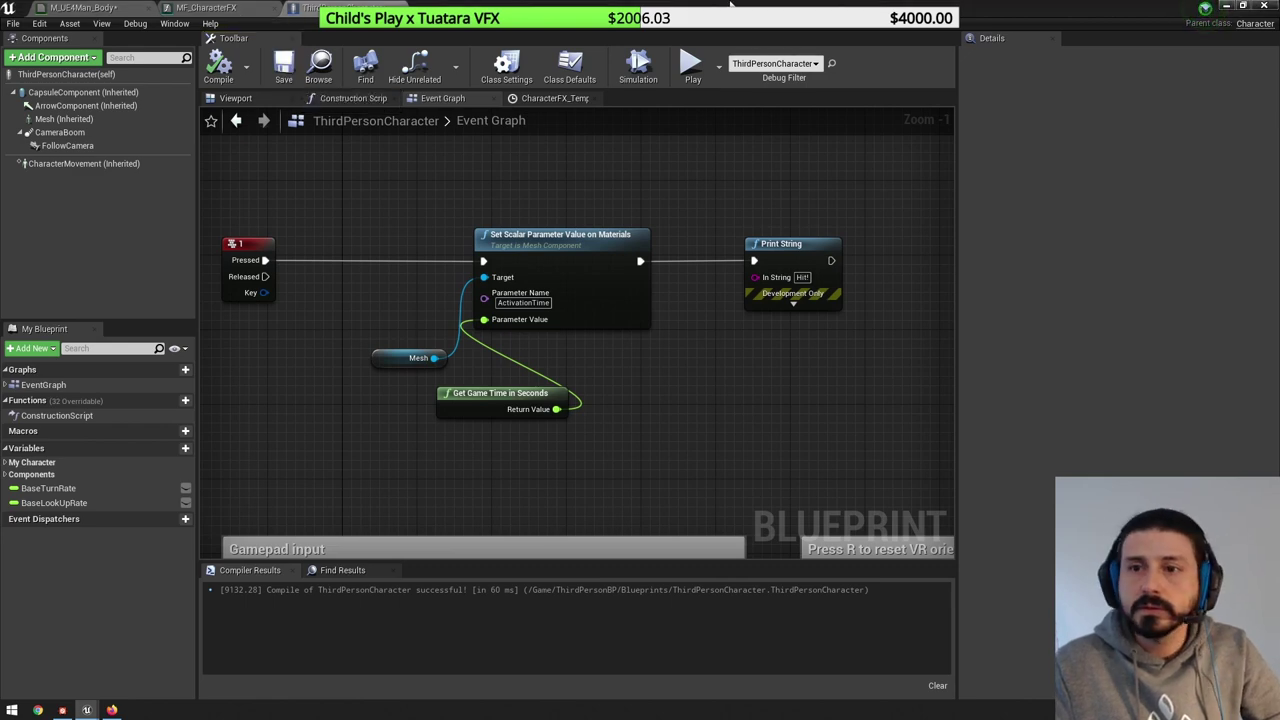
- Play the level and trigger the character's fresnel glow several times while moving around
click(1226, 6)
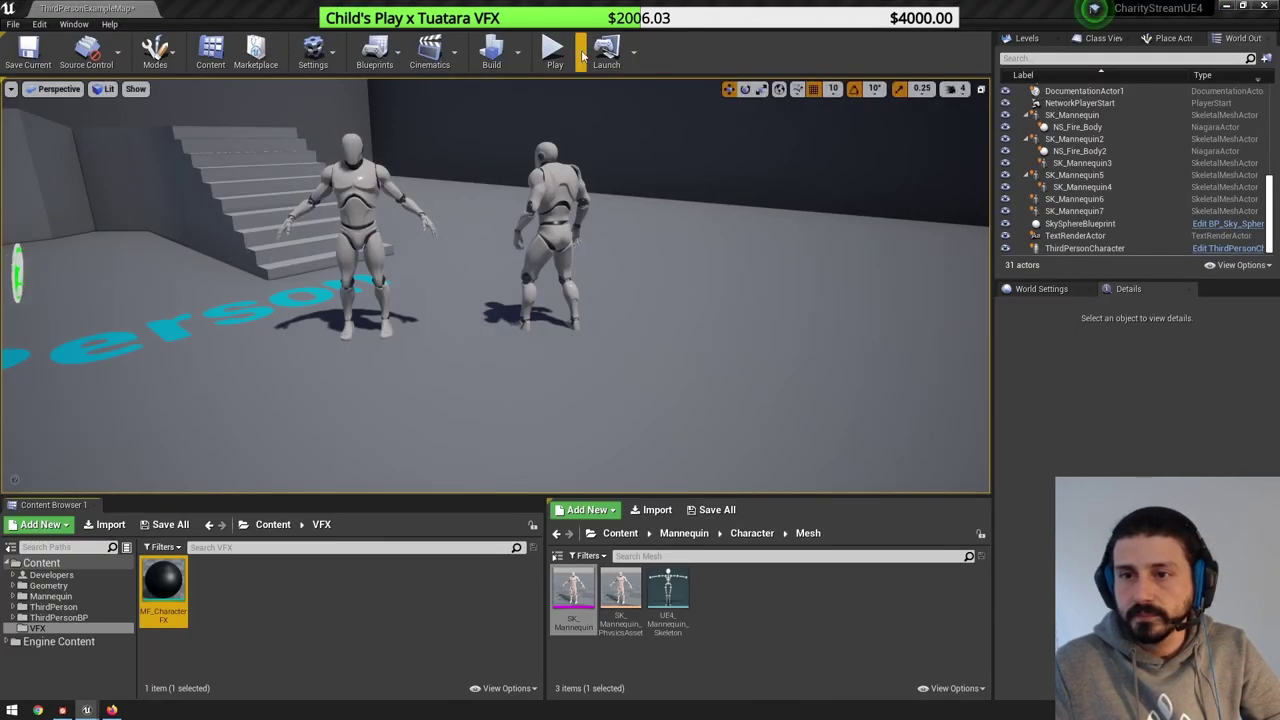
click(645, 342)
key(f)
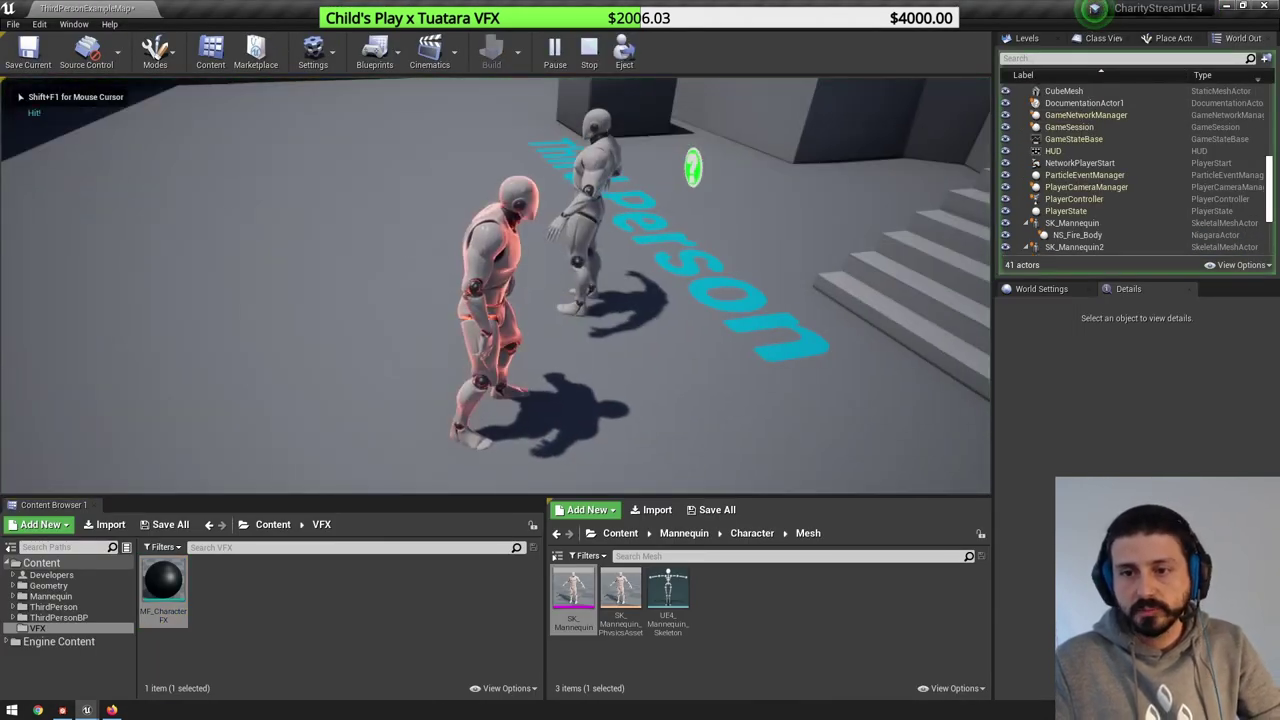
key(w)
key(f)
key(f)
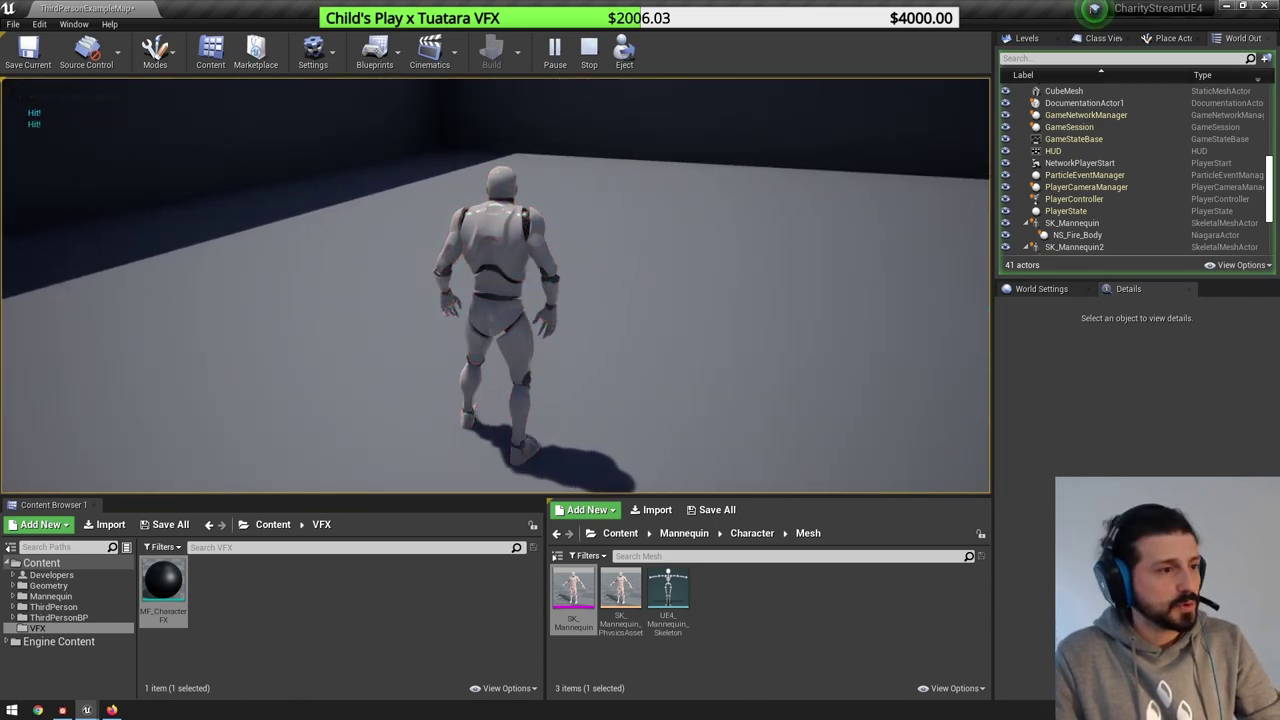
key(shift+F1)
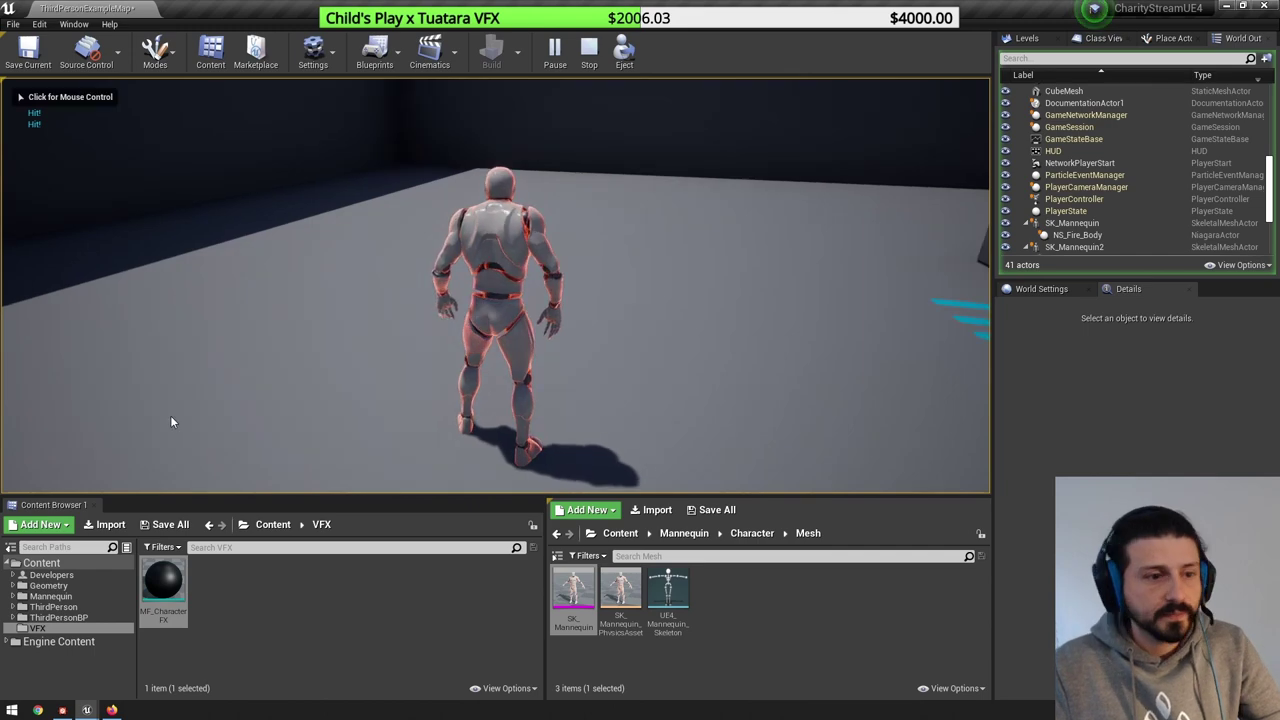
- Place the blueprint editor beside the running game and trigger the key event again to compare the graph with the effect
drag(1279, 165, 1052, 92)
scroll(980, 325, down, 4)
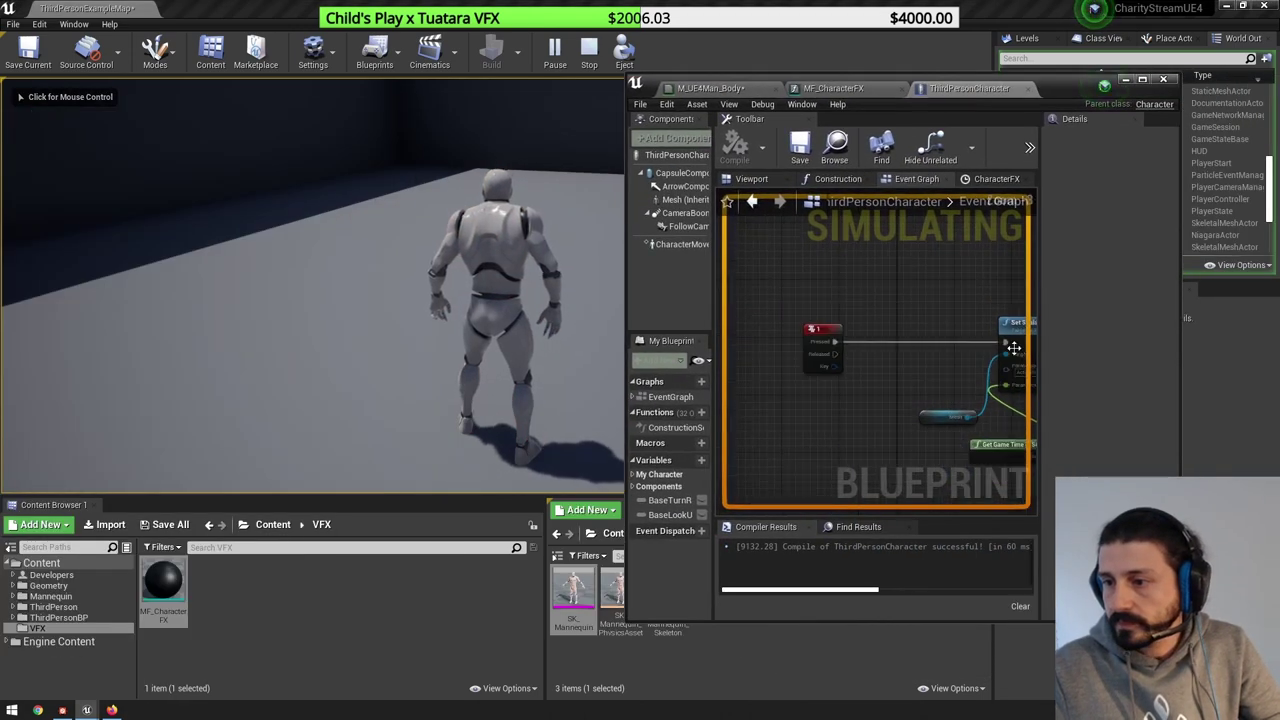
right_drag(950, 318, 840, 300)
scroll(840, 300, down, 3)
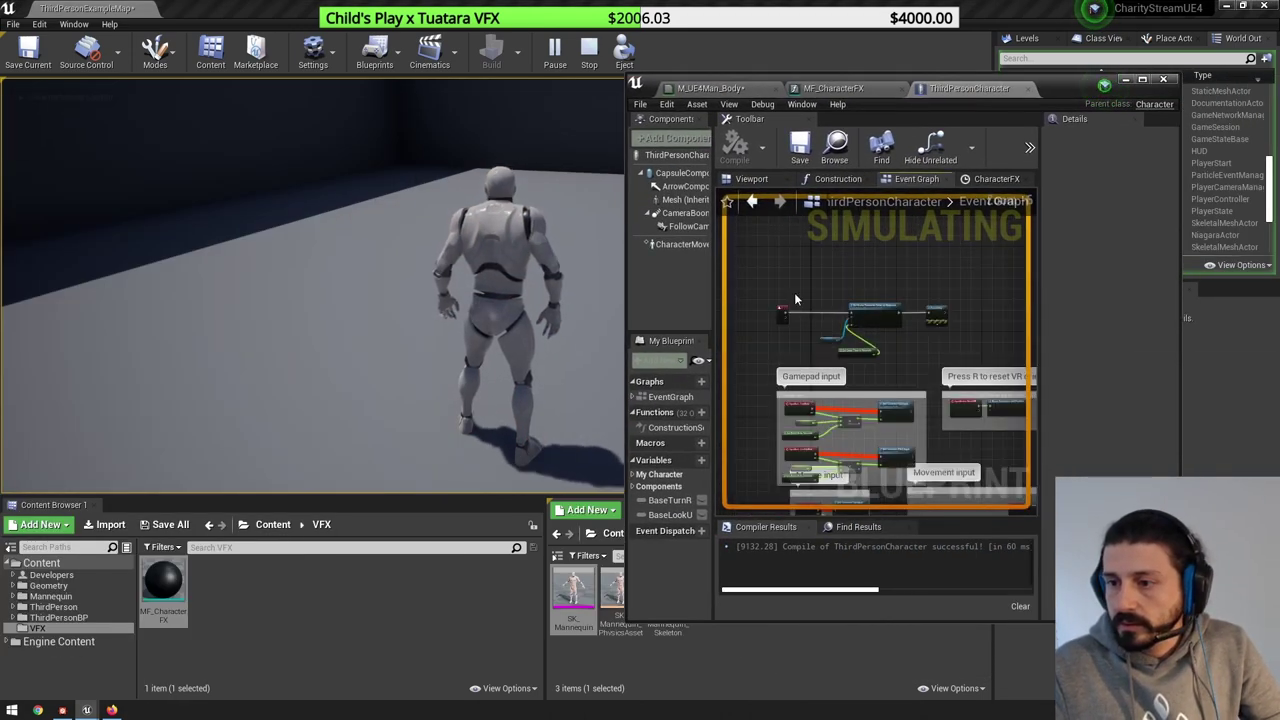
click(565, 266)
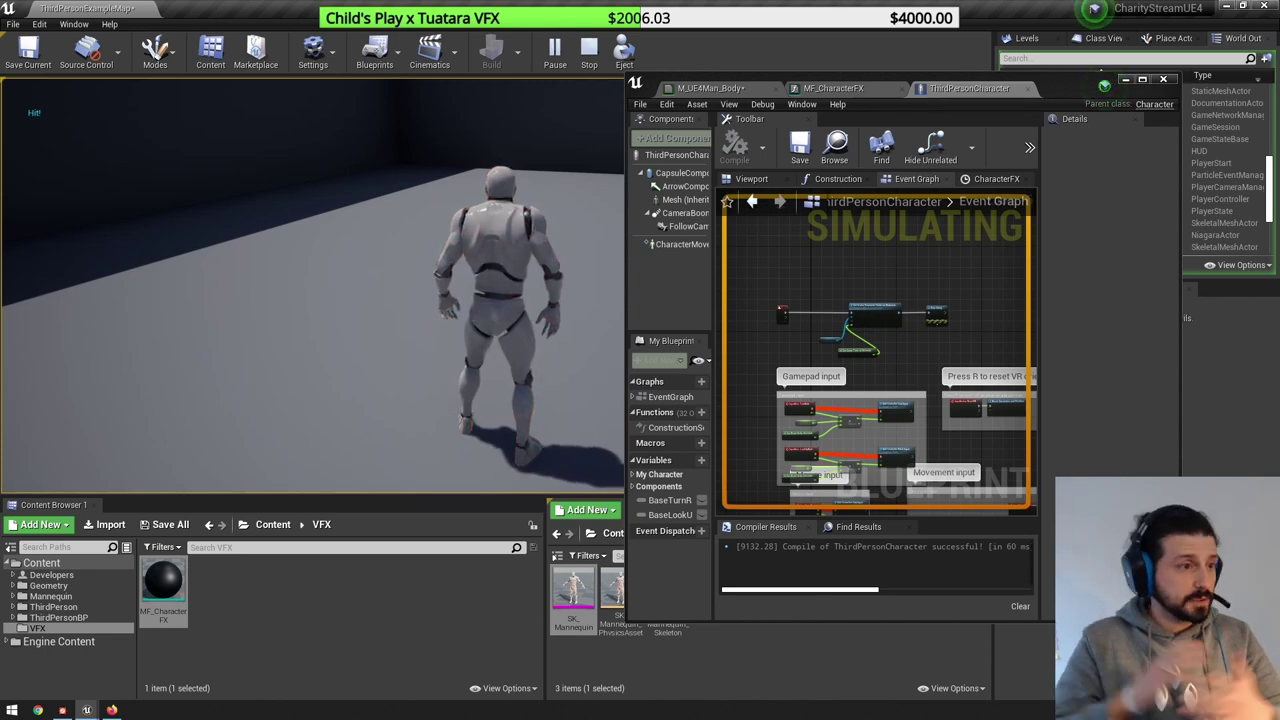
key(shift+F1)
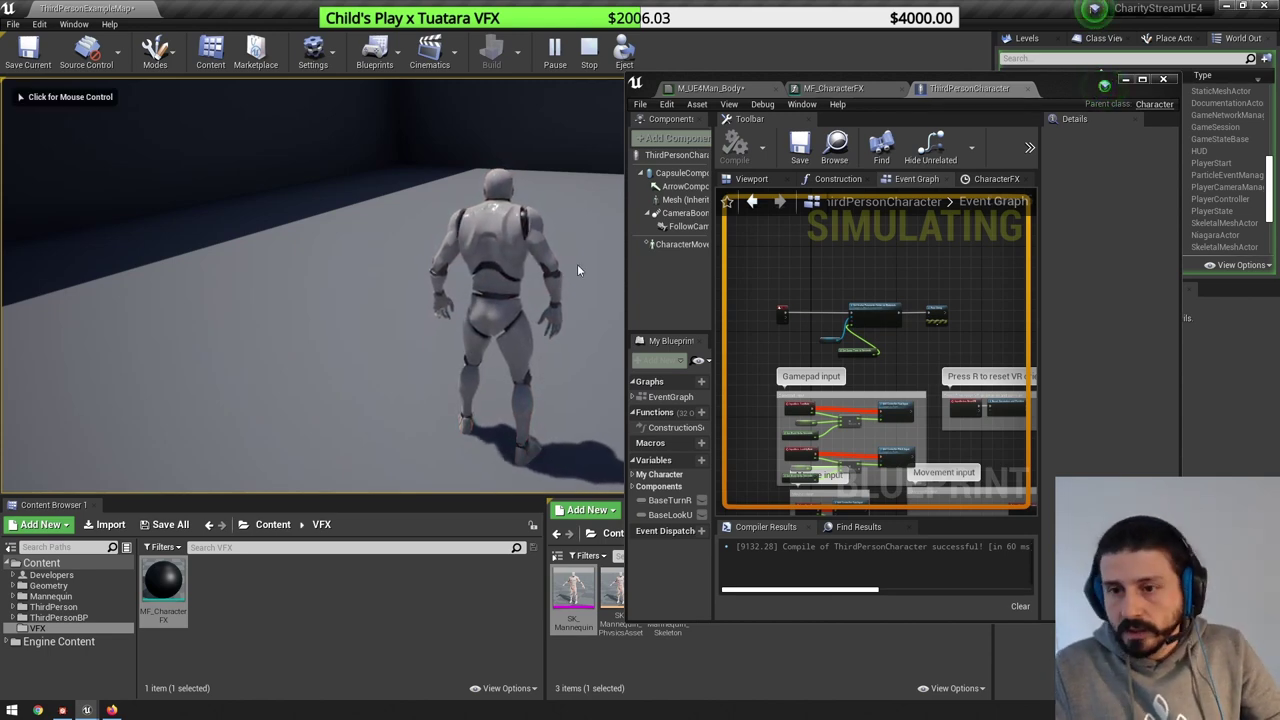
- Switch to a maximized MF_CharacterFX editor and add a Power node beside the time fade's 1-x node
click(830, 88)
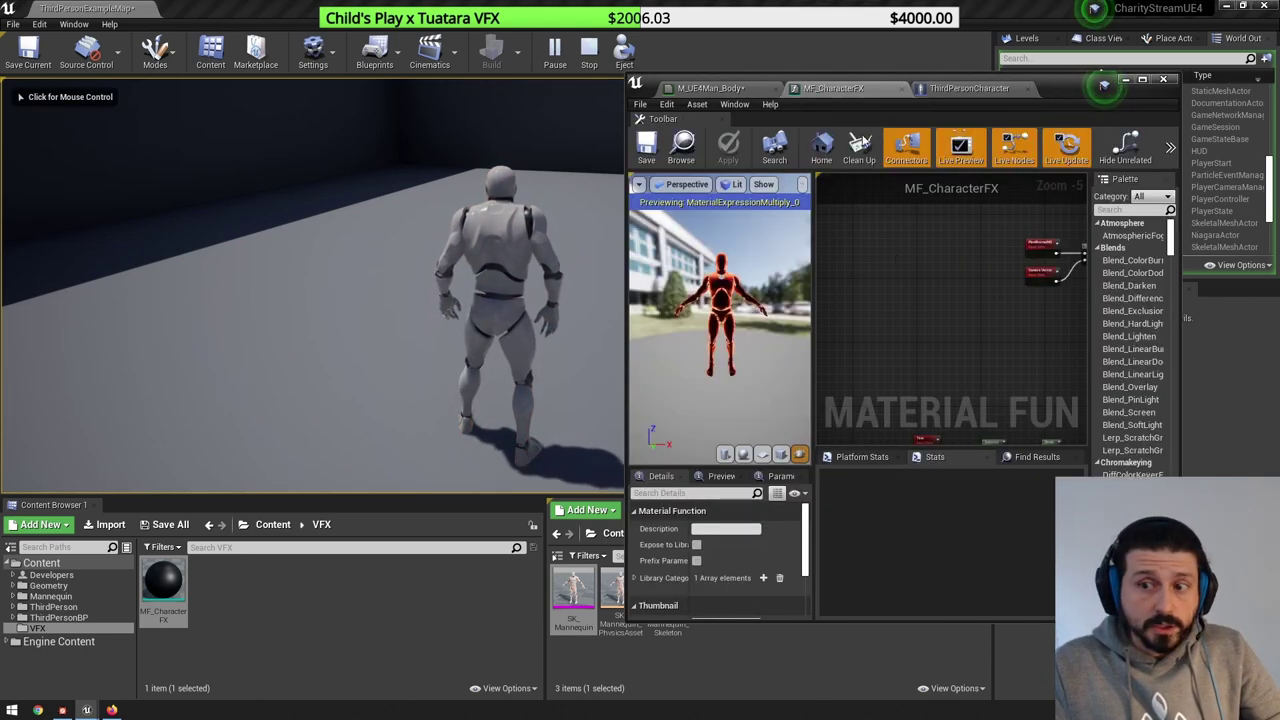
double_click(1056, 89)
scroll(650, 300, up, 5)
drag(795, 325, 618, 323)
ctrl+click(645, 326)
click(704, 354)
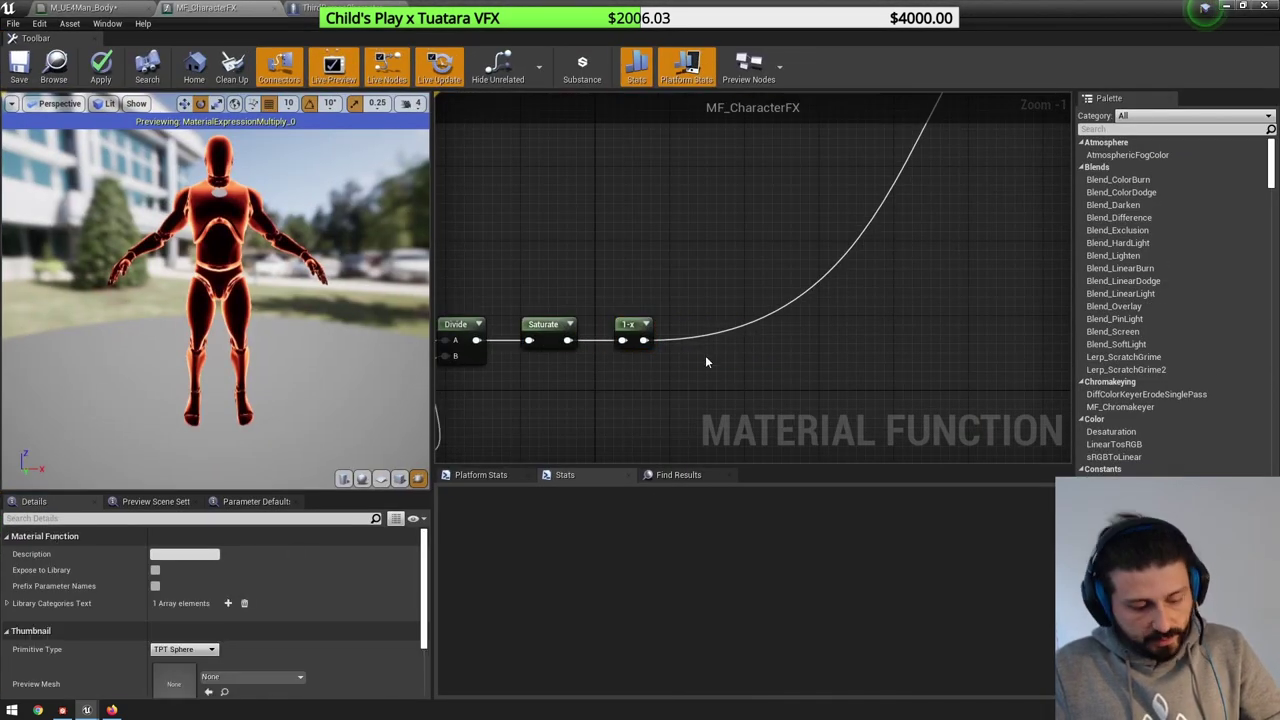
key(e)
click(704, 354)
- Add a scalar parameter named FadeExponent below the 1-x node with a default value of 4
right_drag(672, 378, 660, 318)
click(632, 348)
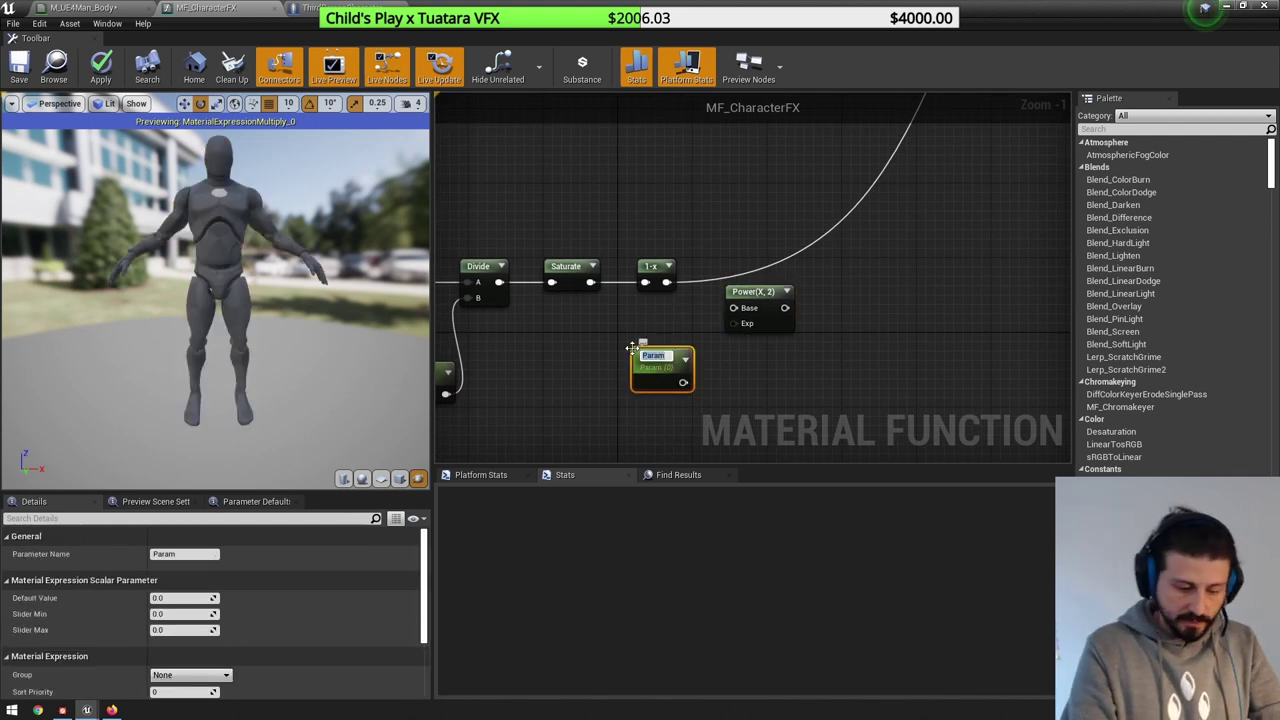
text(FadeExponent)
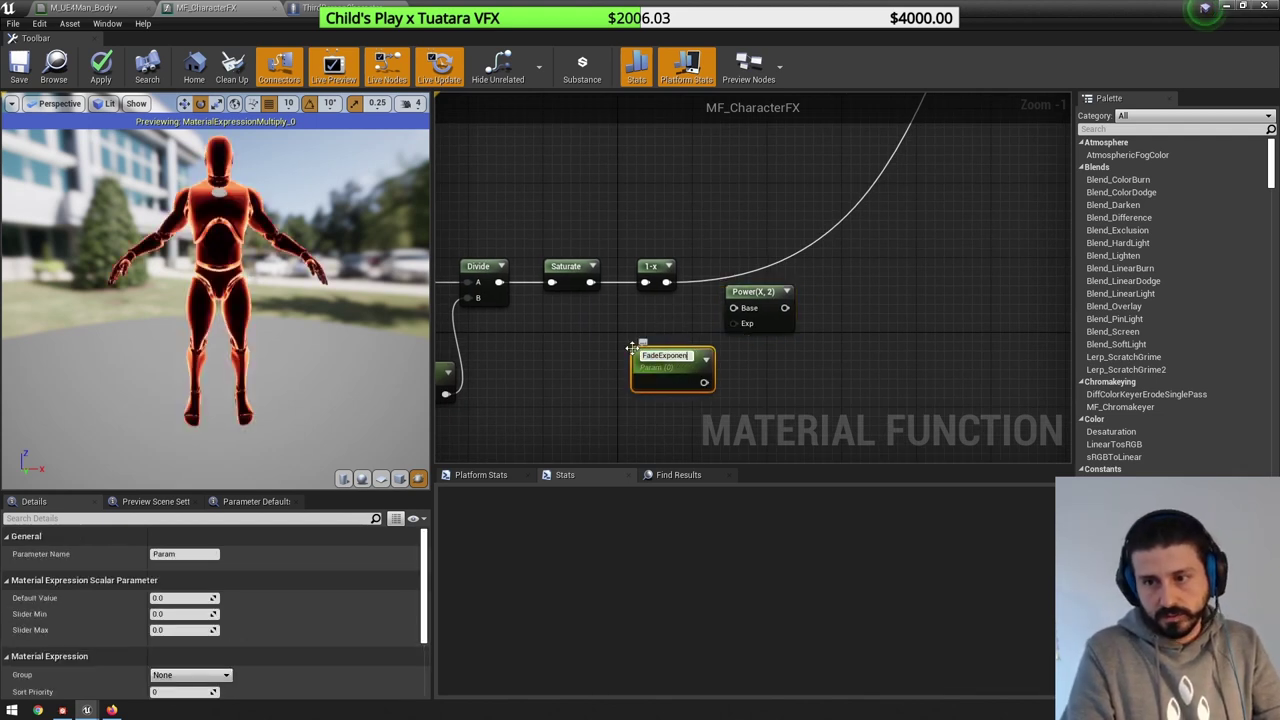
key(Return)
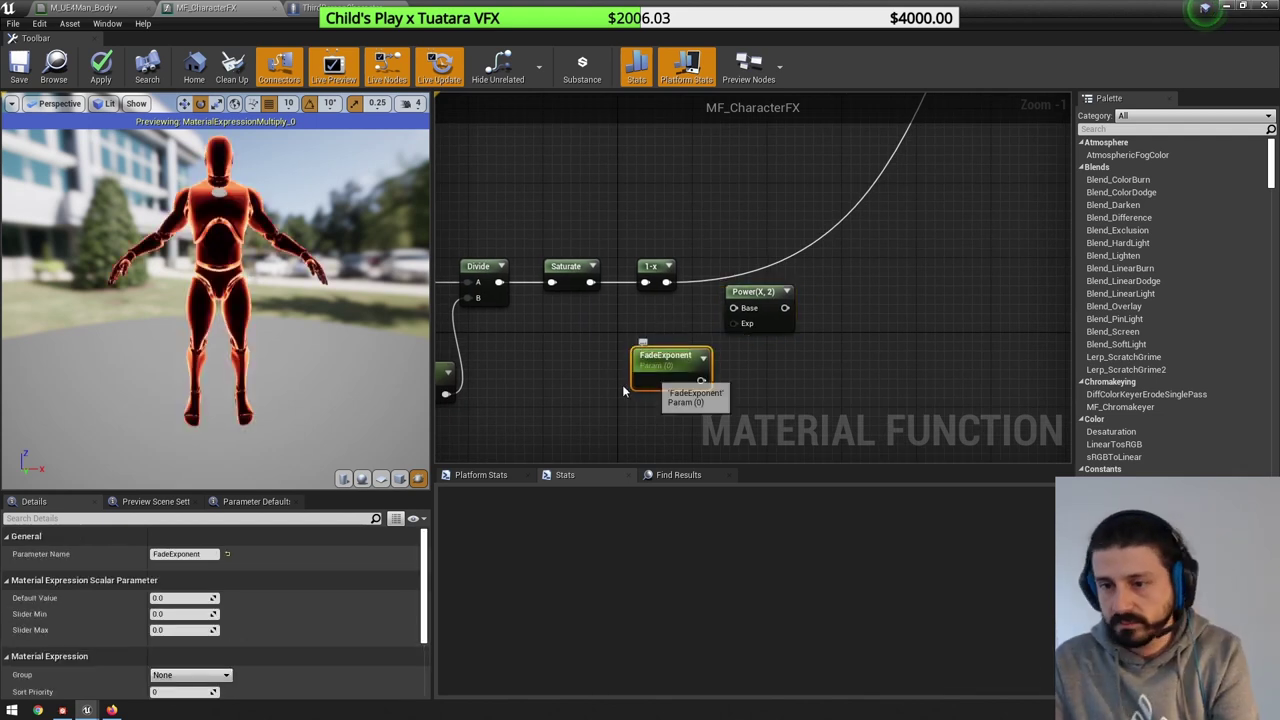
click(178, 598)
text(4)
key(Return)
- Insert the Power node after 1-x with FadeExponent as its exponent, align the nodes, and apply the material function
drag(702, 380, 735, 323)
drag(733, 308, 668, 284)
drag(769, 297, 764, 278)
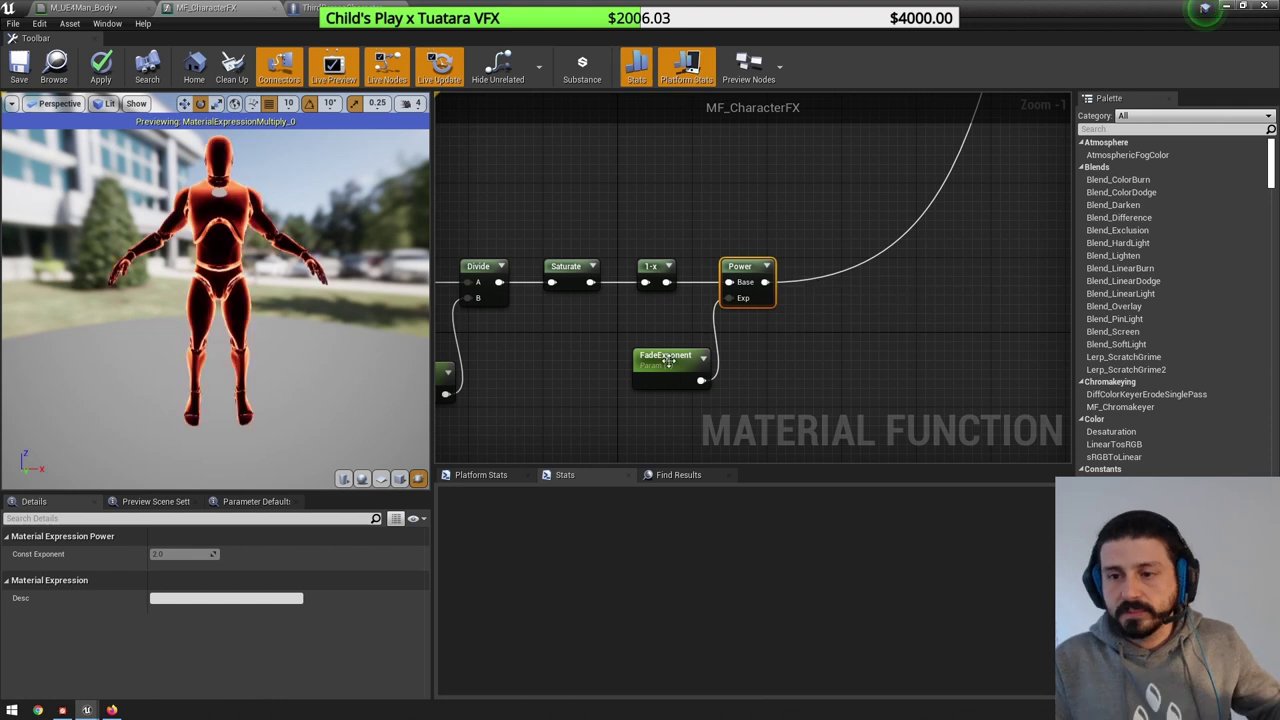
drag(665, 356, 670, 341)
click(94, 70)
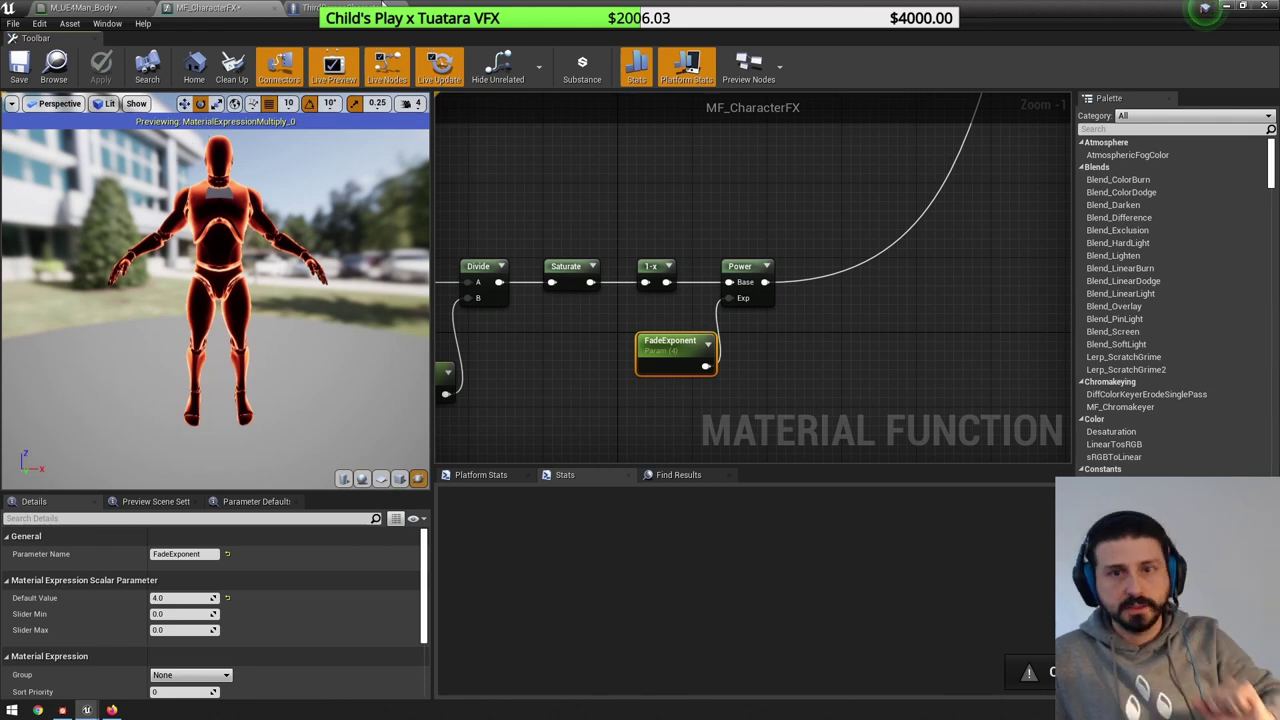
- Trigger the glow repeatedly in the running game to check its new fade curve, and stop the play session
drag(384, 4, 0, 280)
click(157, 217)
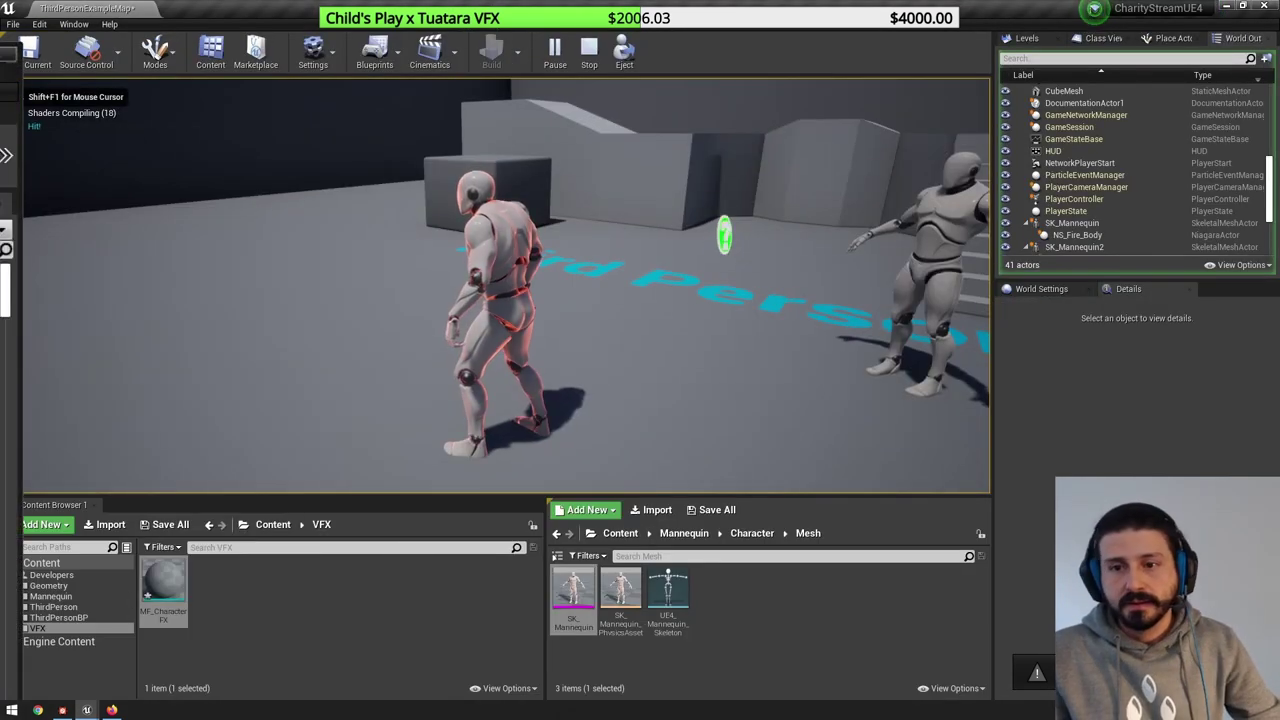
key(f)
key(f)
key(f)
key(f)
key(f)
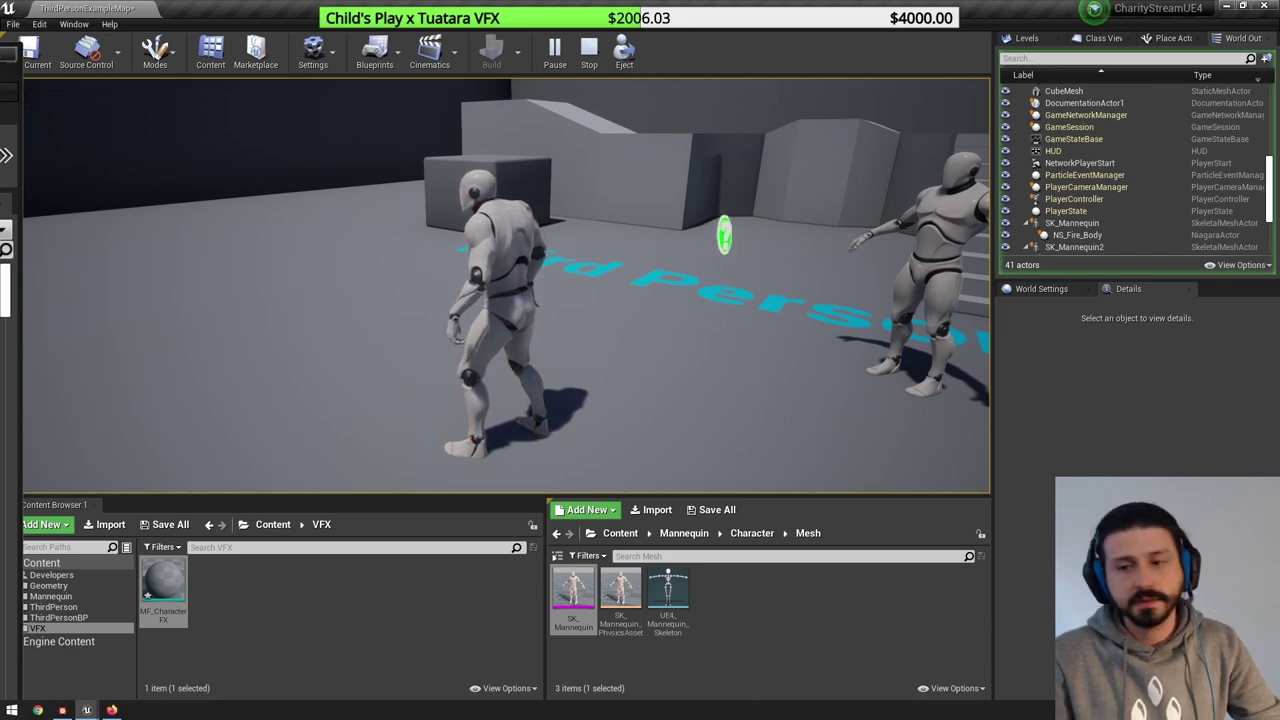
key(Escape)
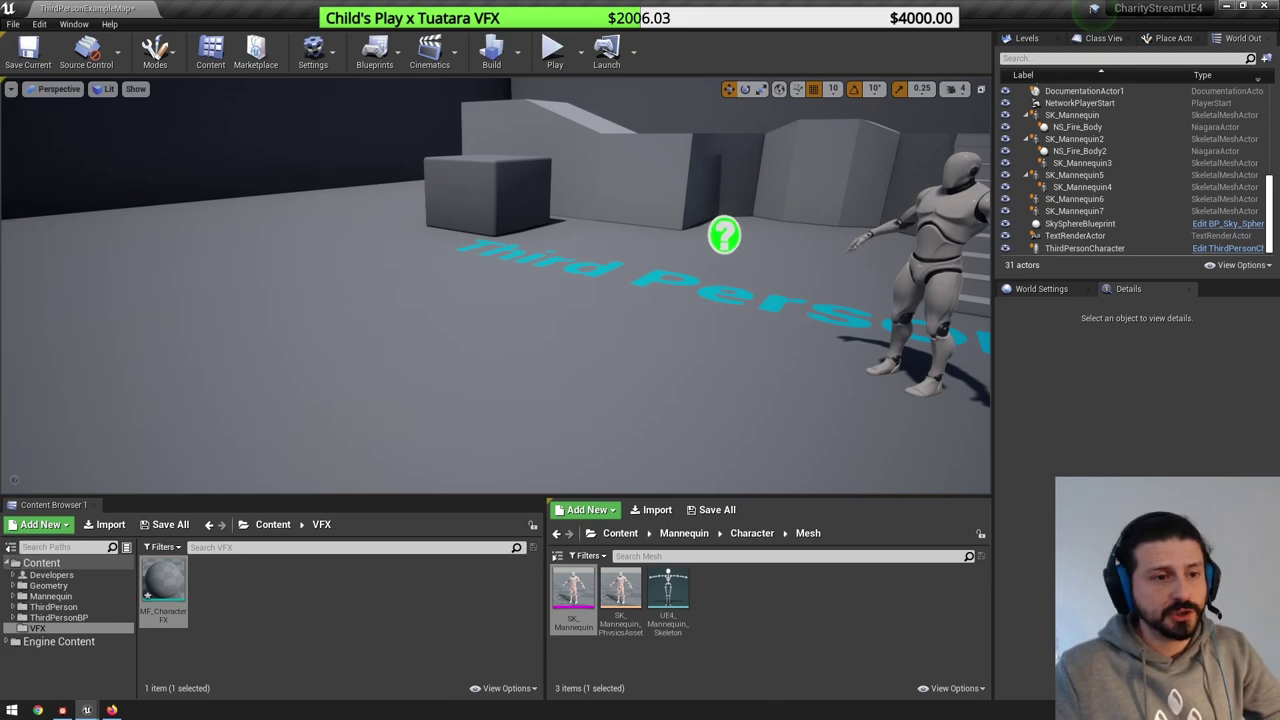
- Save the M_UE4Man_Body material and the MF_CharacterFX function, and close their editor window
drag(2, 125, 741, 86)
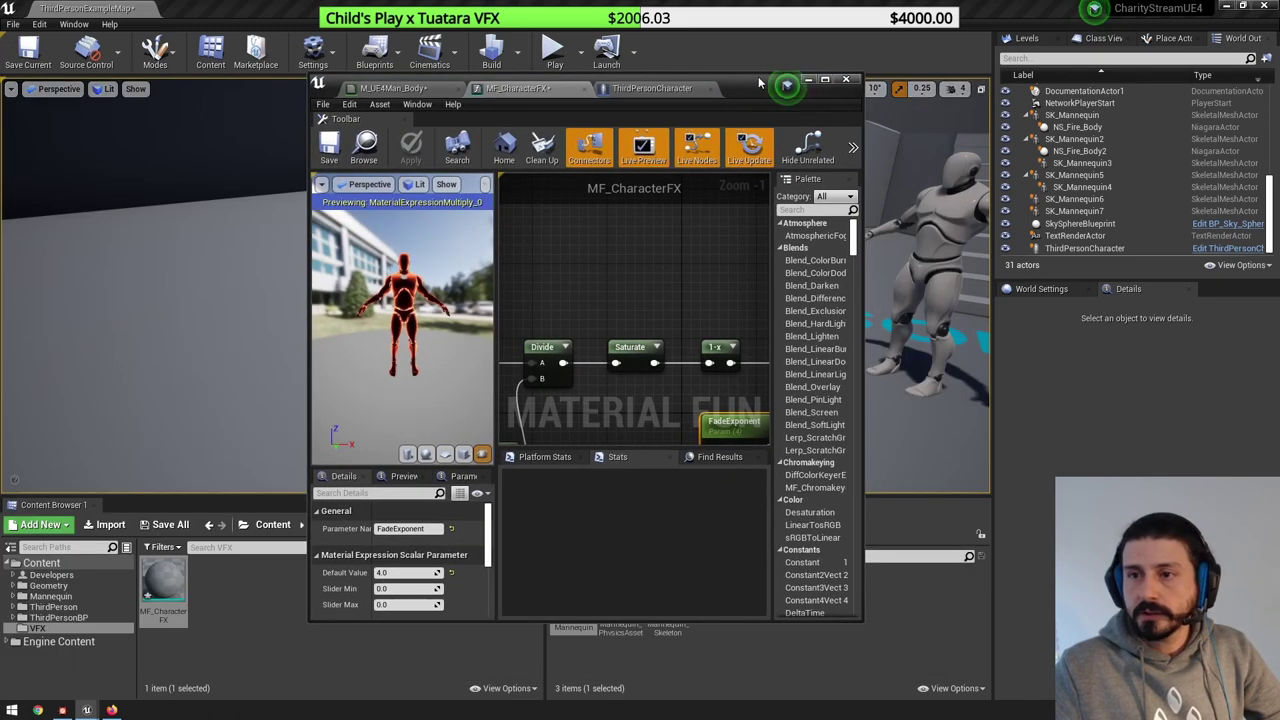
click(385, 88)
click(329, 148)
click(528, 89)
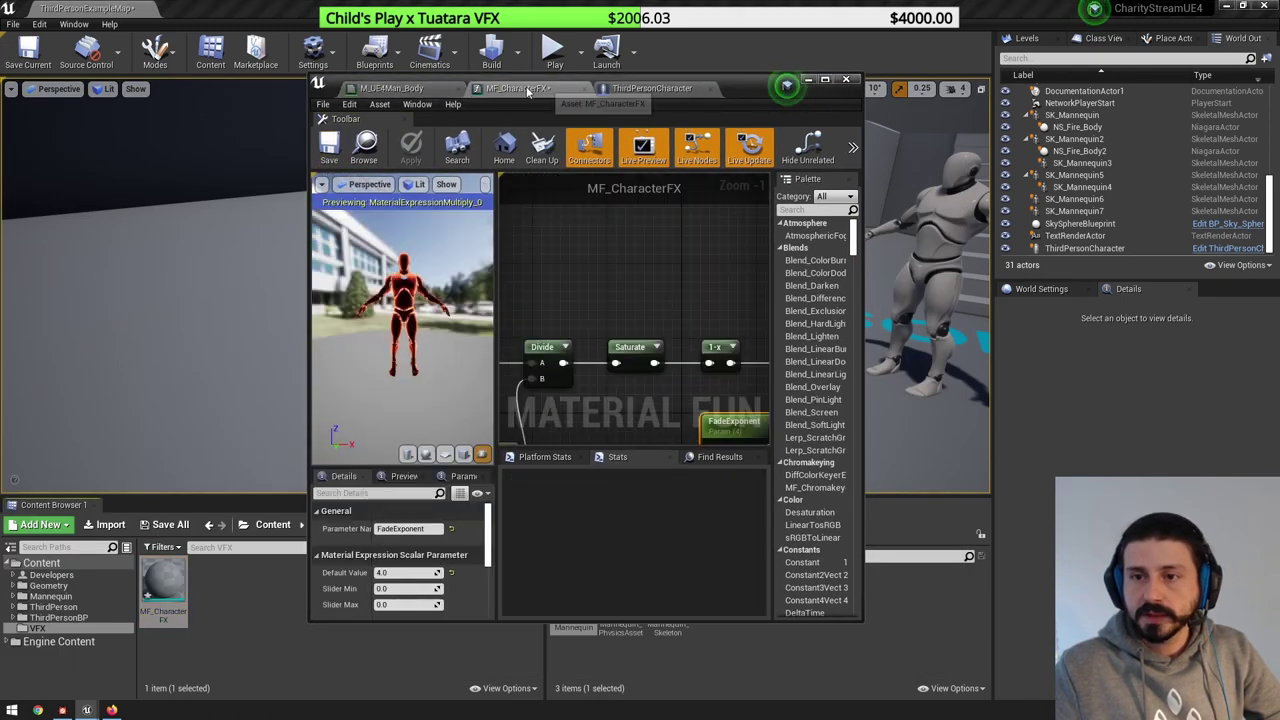
click(330, 148)
click(846, 80)
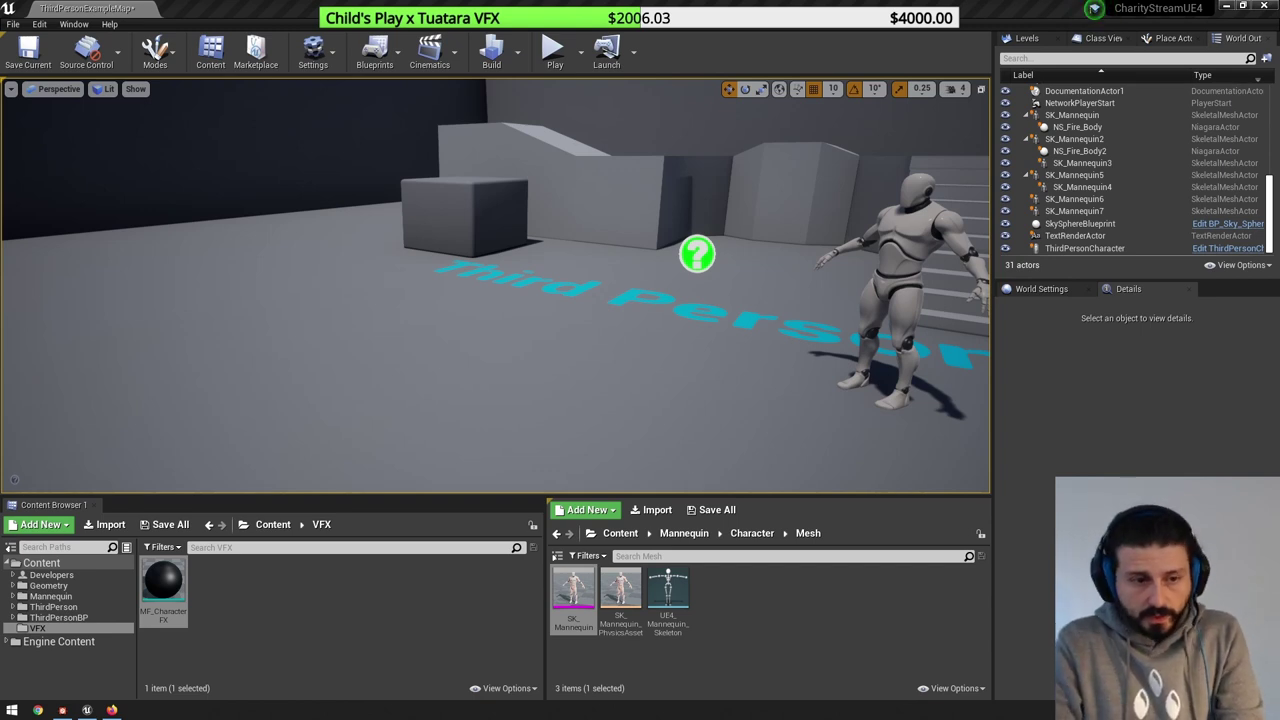
- Switch to Substance Designer and examine the two finished Crystal 2 node rows that are blended into the streak texture
click(62, 710)
scroll(580, 474, down, 2)
right_click(612, 482)
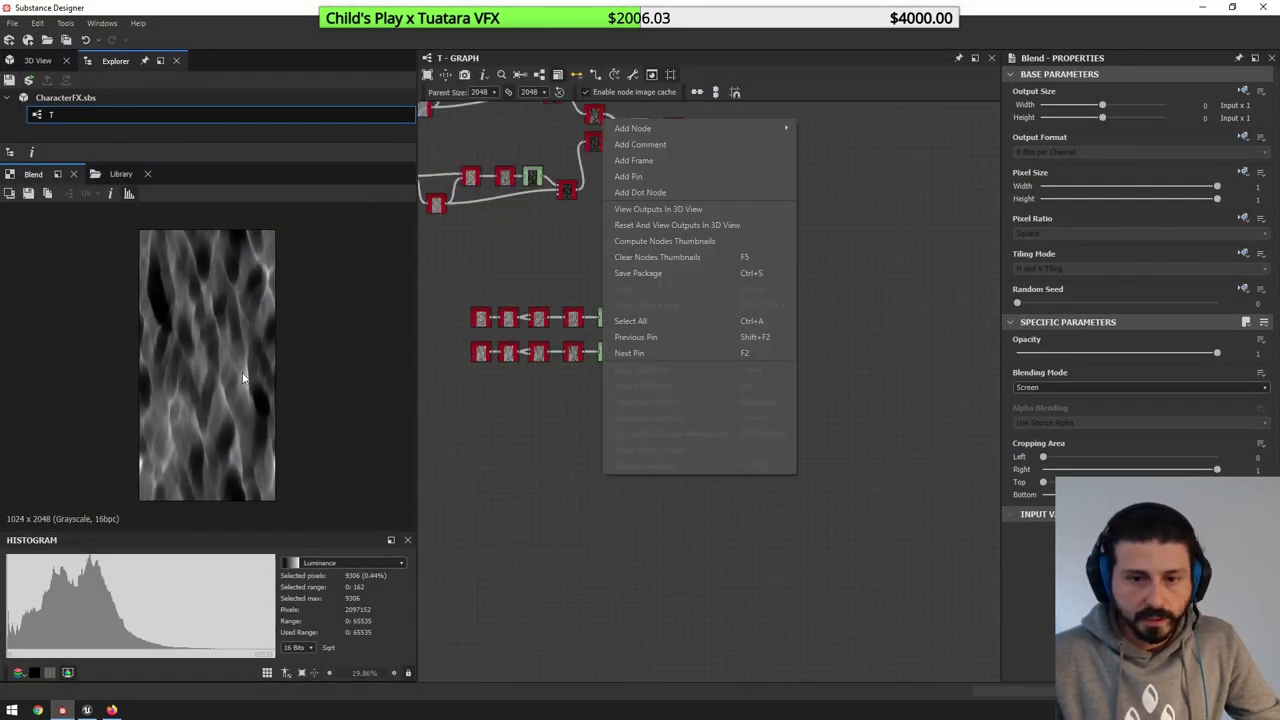
click(292, 368)
scroll(510, 498, up, 2)
middle_drag(591, 534, 654, 417)
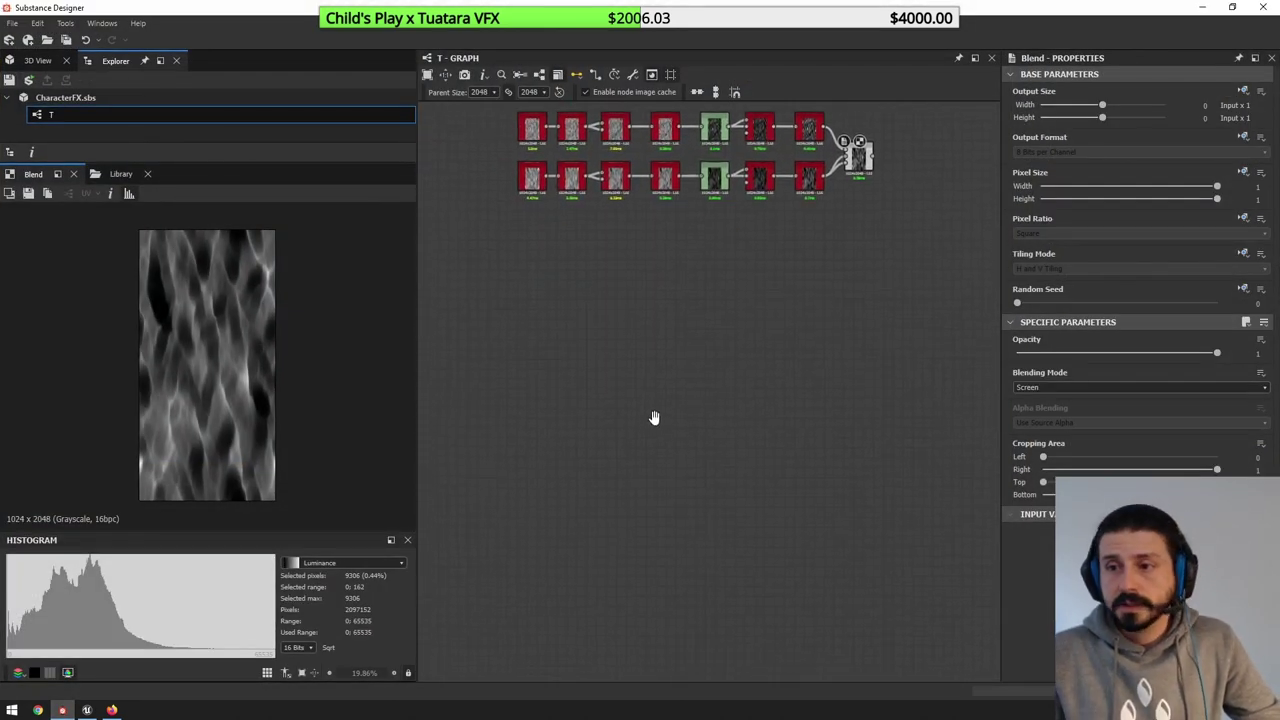
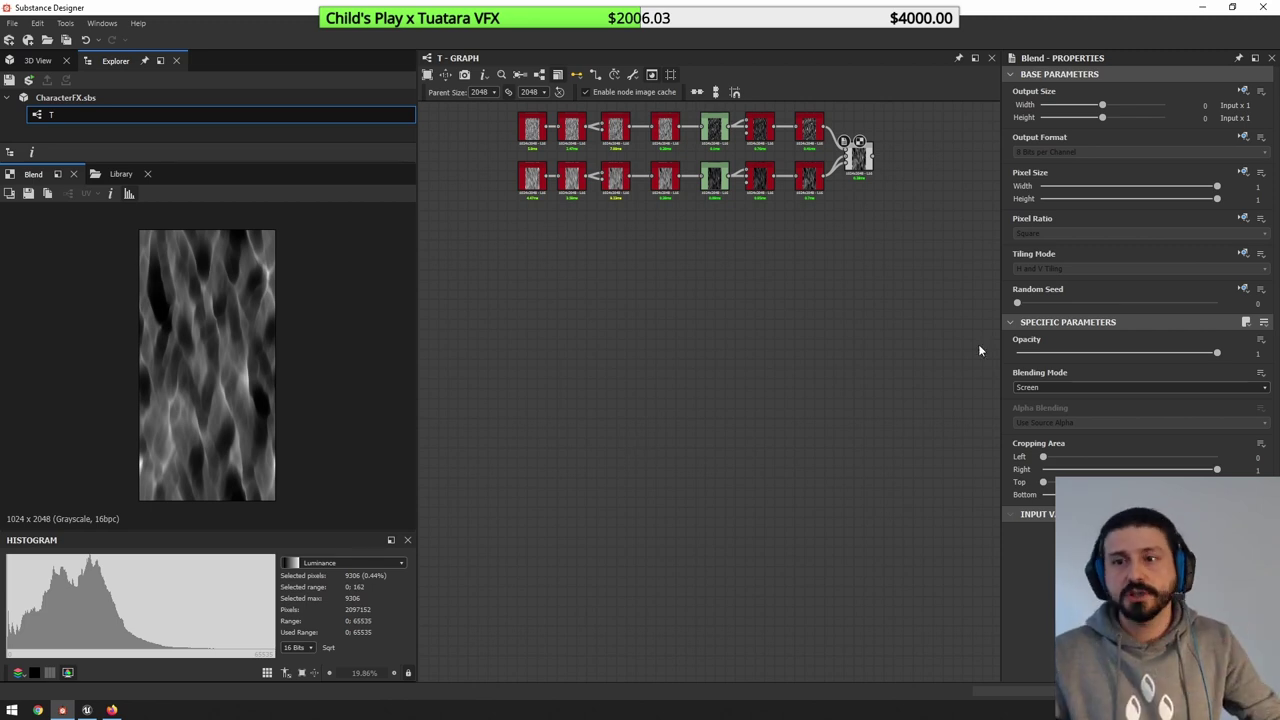
scroll(868, 220, up, 1)
middle_drag(864, 226, 864, 370)
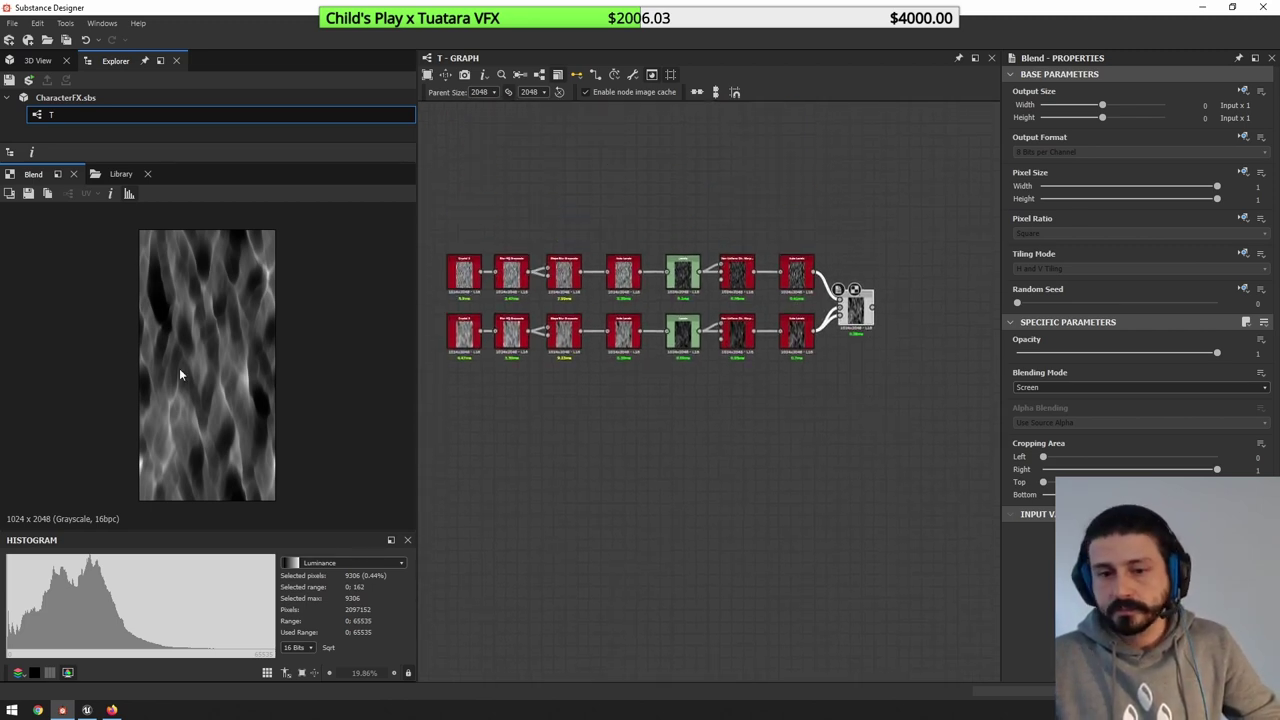
- Set the random seed of the upper row's Crystal 2 node to 2 to vary the blended texture
scroll(179, 368, up, 2)
click(461, 281)
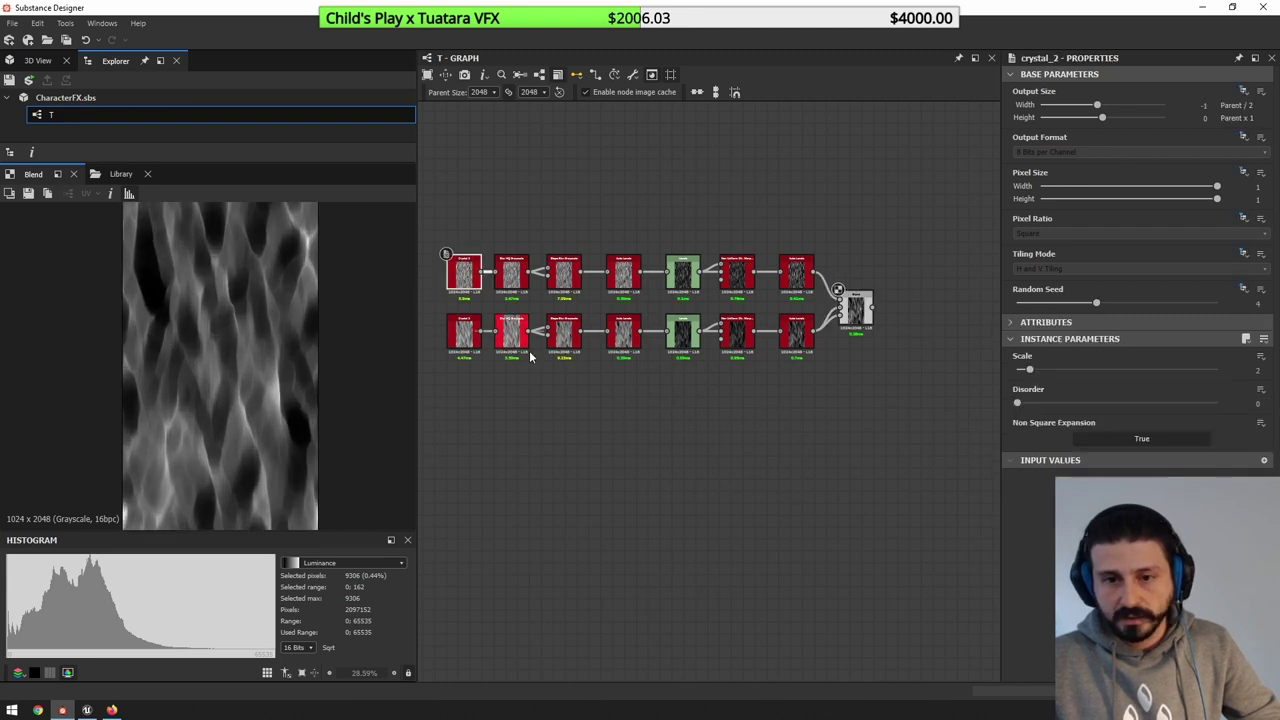
drag(1141, 303, 1176, 302)
click(1052, 304)
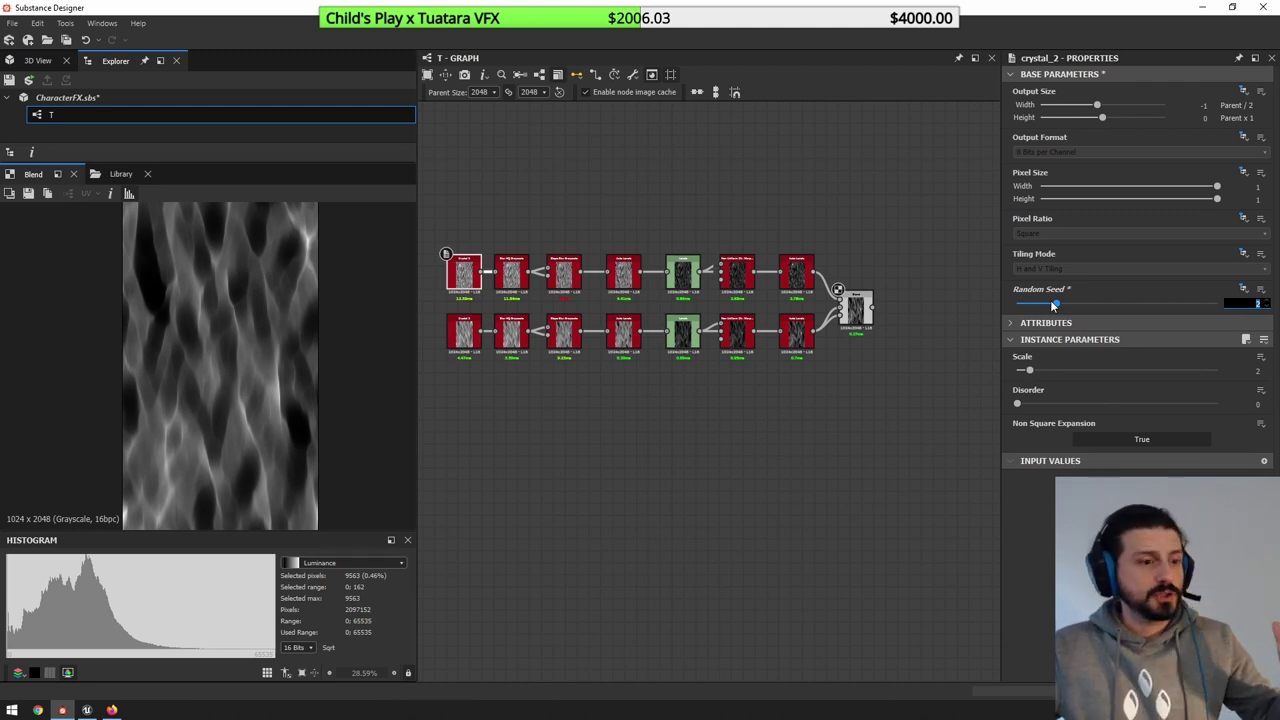
- Switch to the browser, show the ArtStation series on real-time VFX in Unreal using Substance Designer, and return to the graph
scroll(725, 530, down, 2)
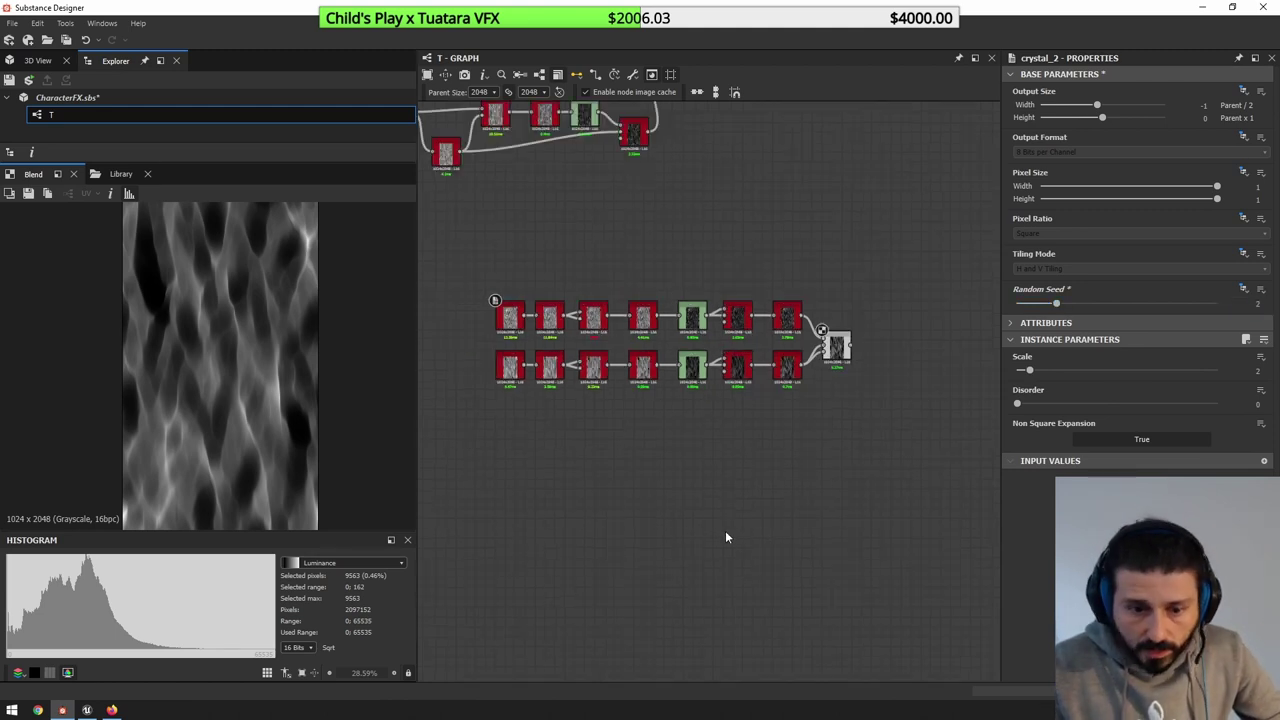
middle_drag(725, 530, 703, 429)
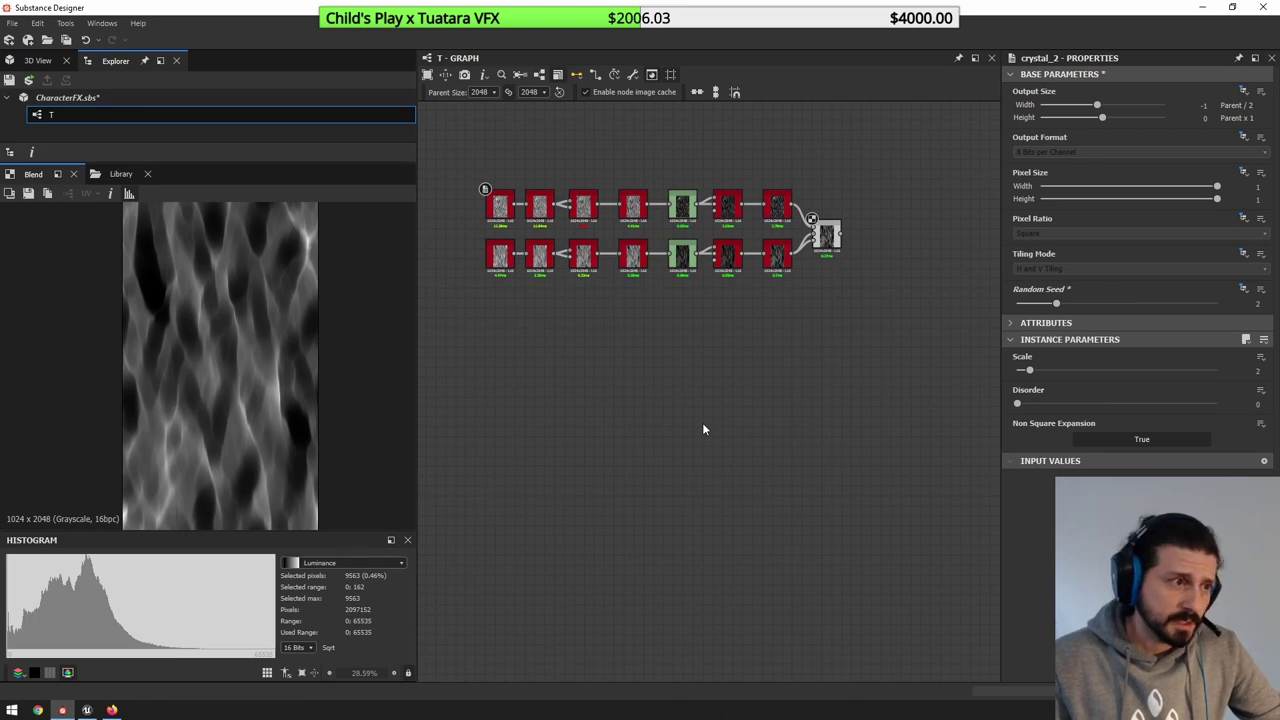
click(112, 710)
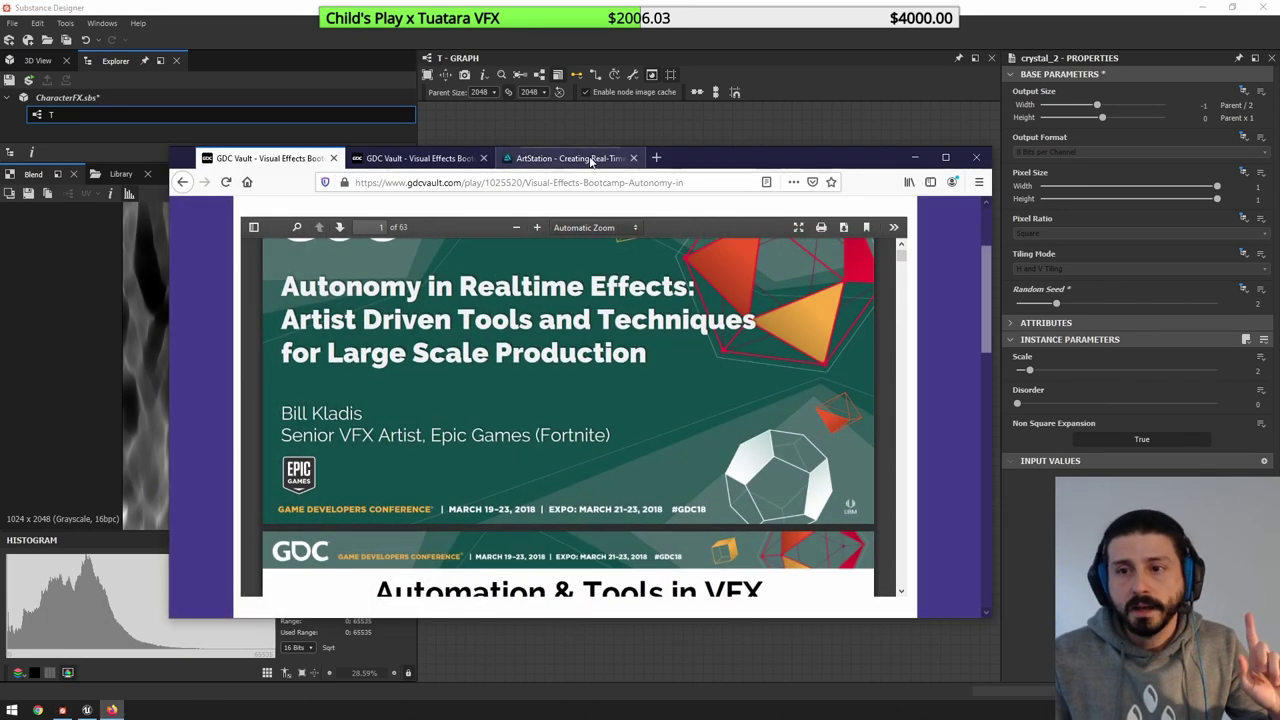
click(578, 158)
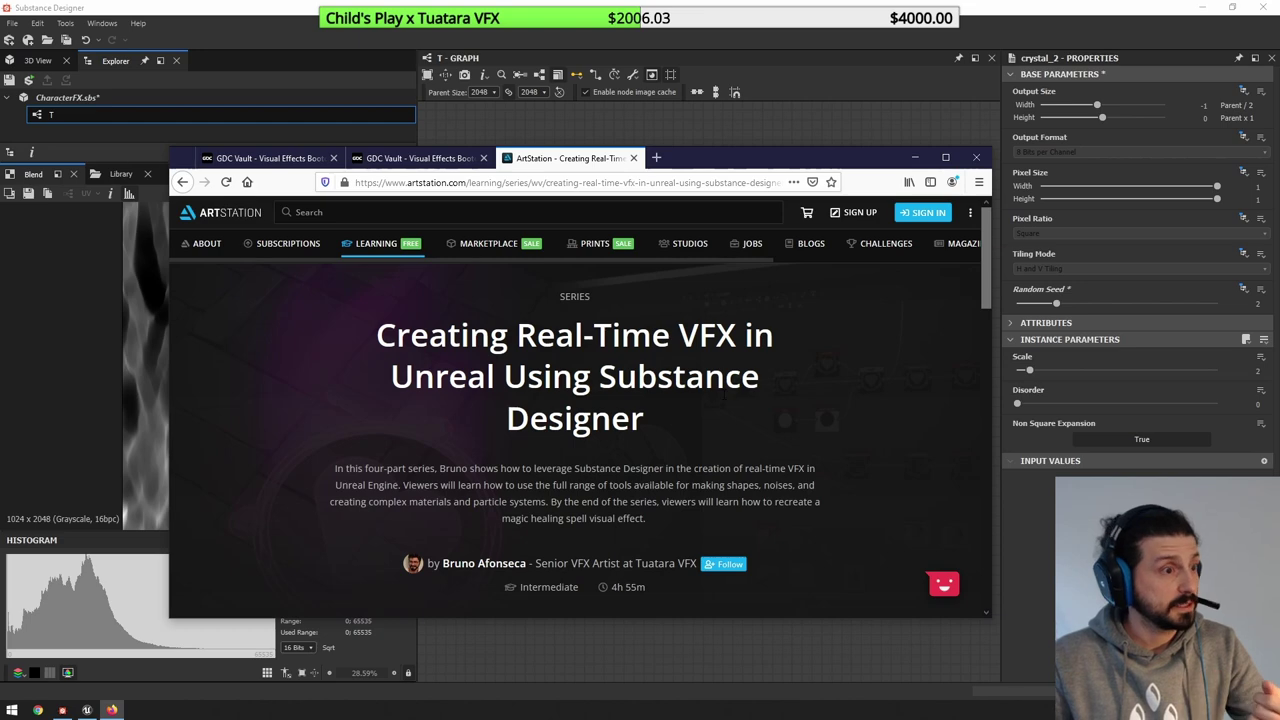
click(917, 158)
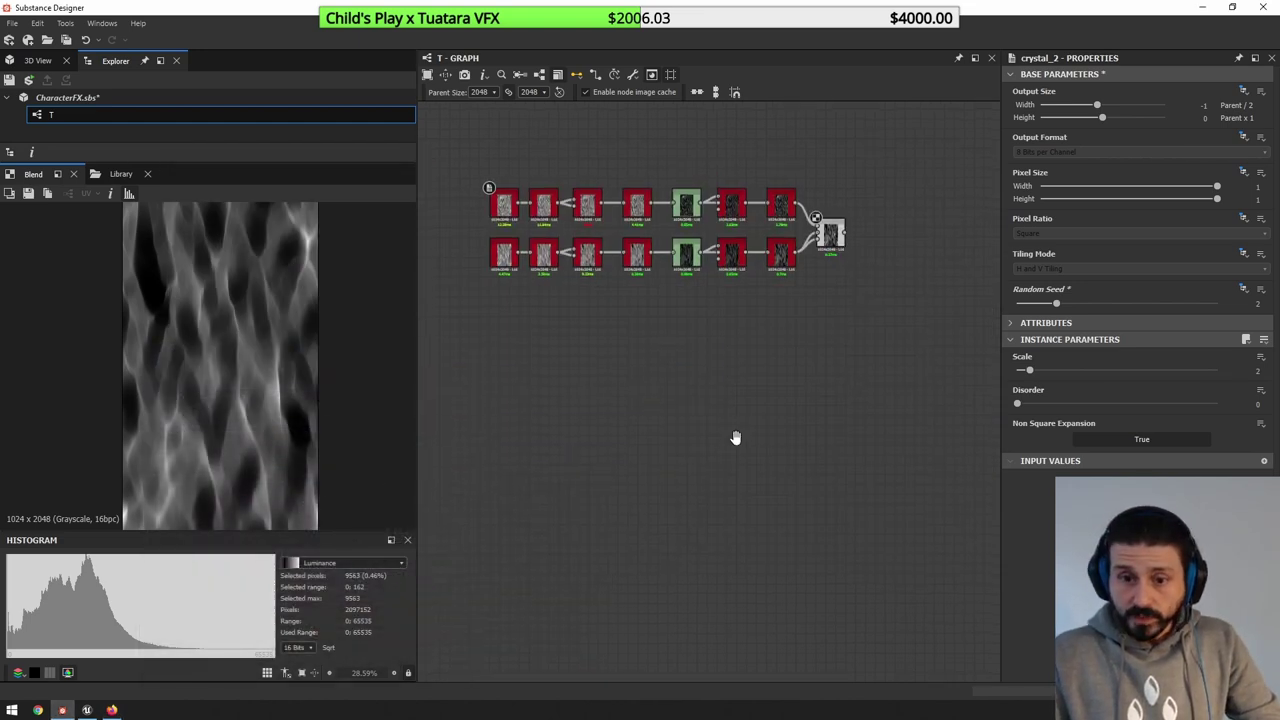
- Add a Crystal 2 noise node in the empty graph area below the two finished node rows
middle_drag(736, 438, 720, 403)
scroll(720, 405, up, 1)
middle_drag(707, 348, 710, 378)
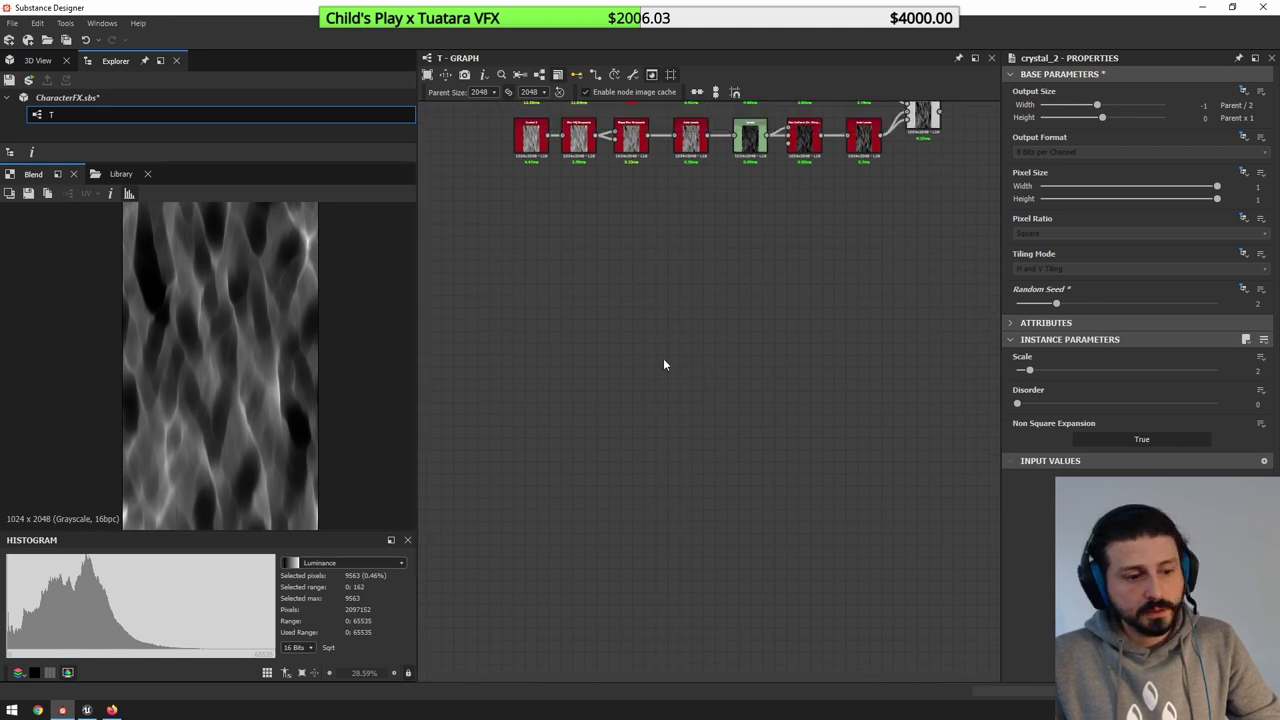
key(space)
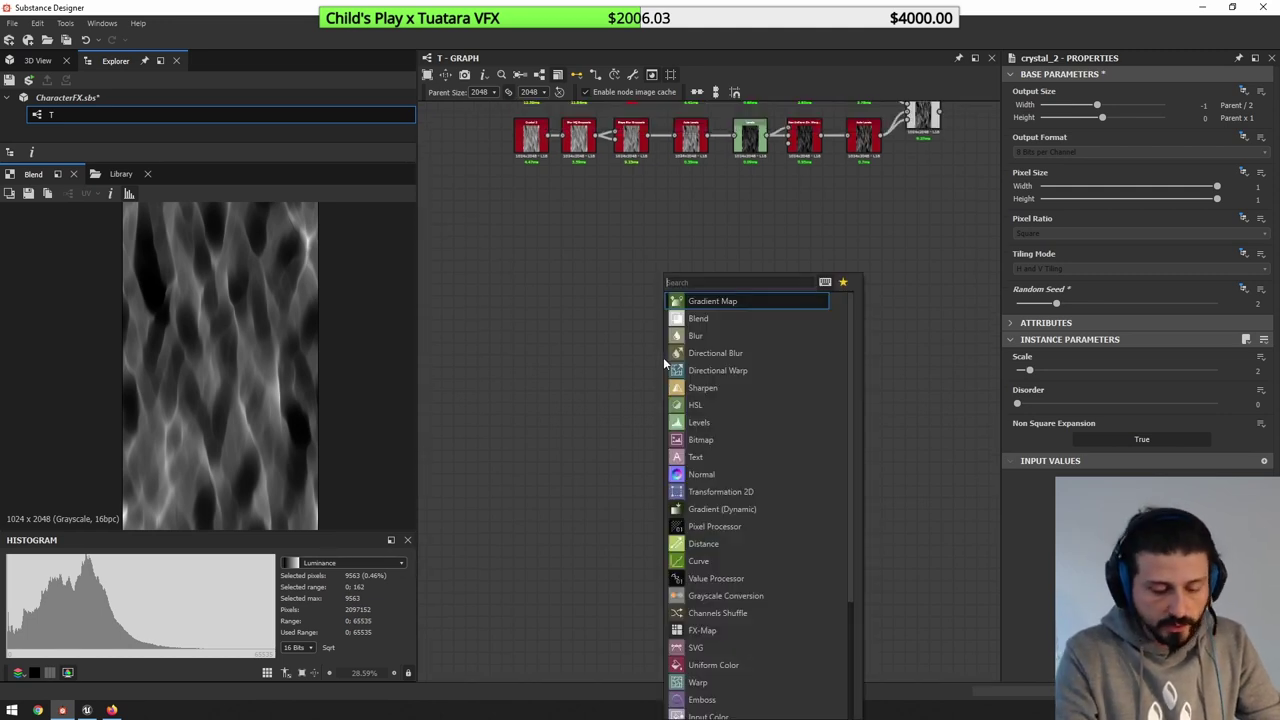
text(crys)
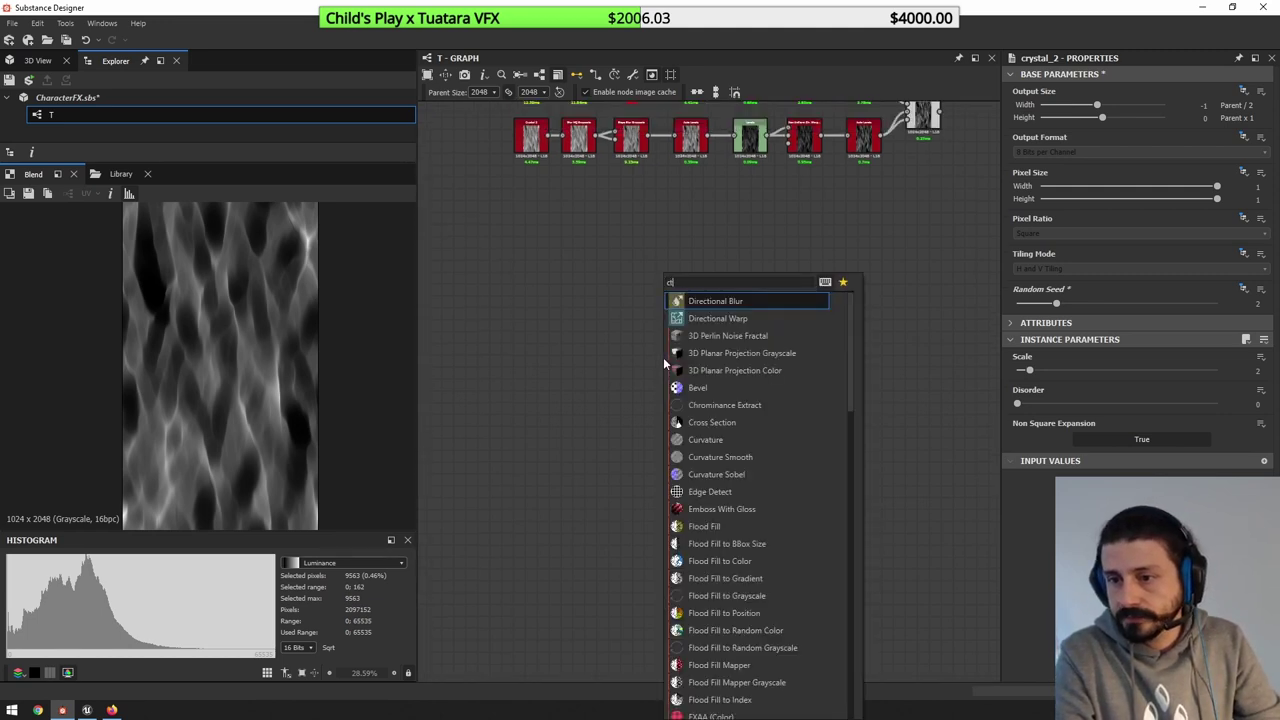
key(Down)
key(Return)
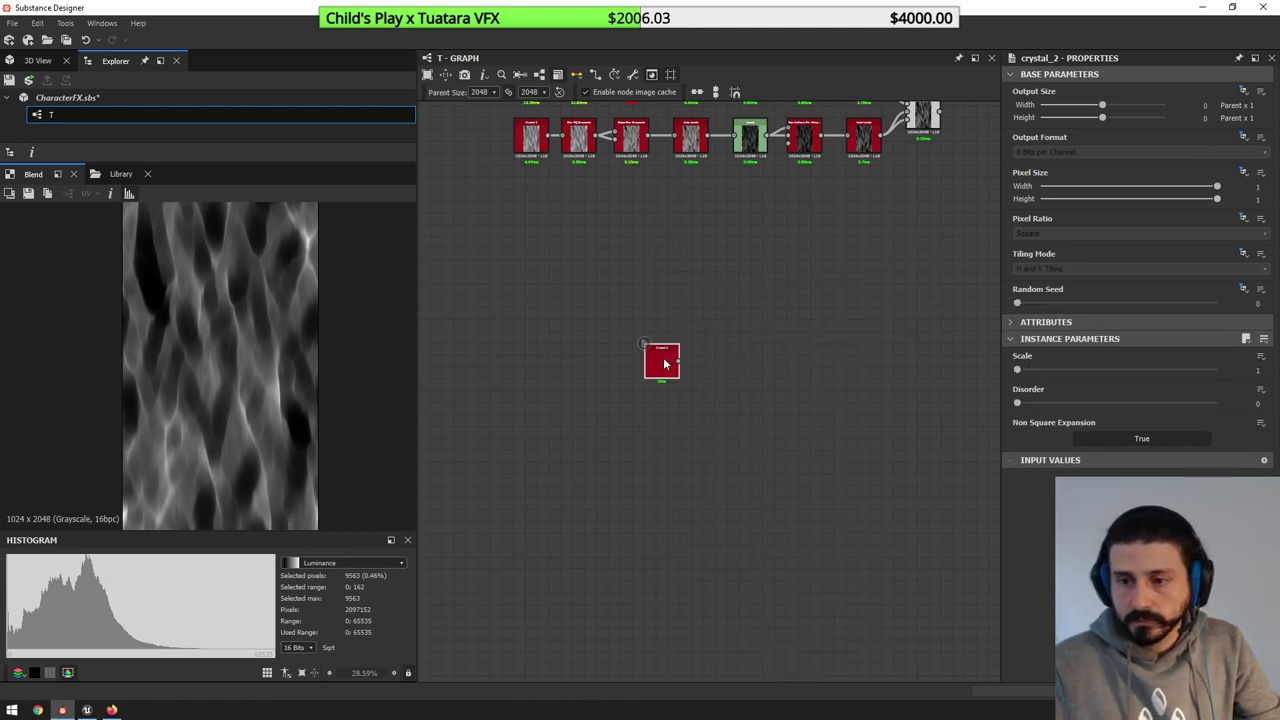
- Inspect the new Crystal 2 noise in the 2D preview, with tiling shown and with the single texture
scroll(168, 316, down, 3)
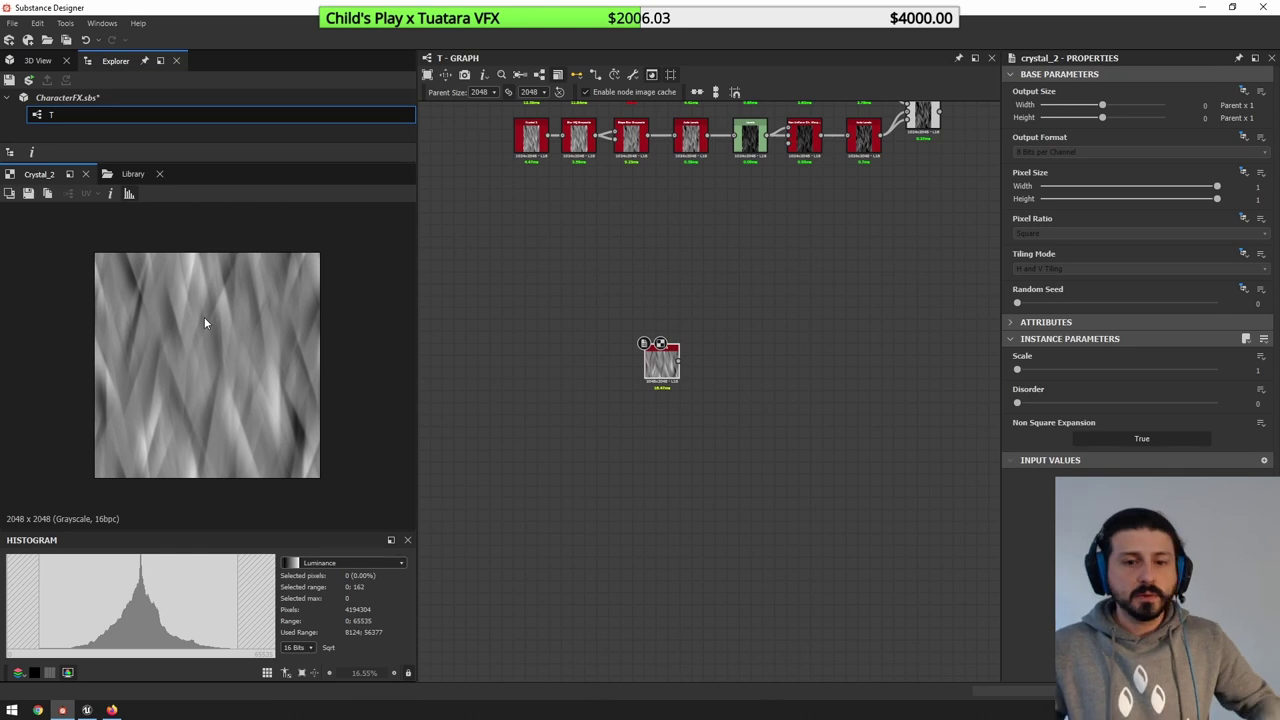
scroll(208, 321, down, 2)
key(t)
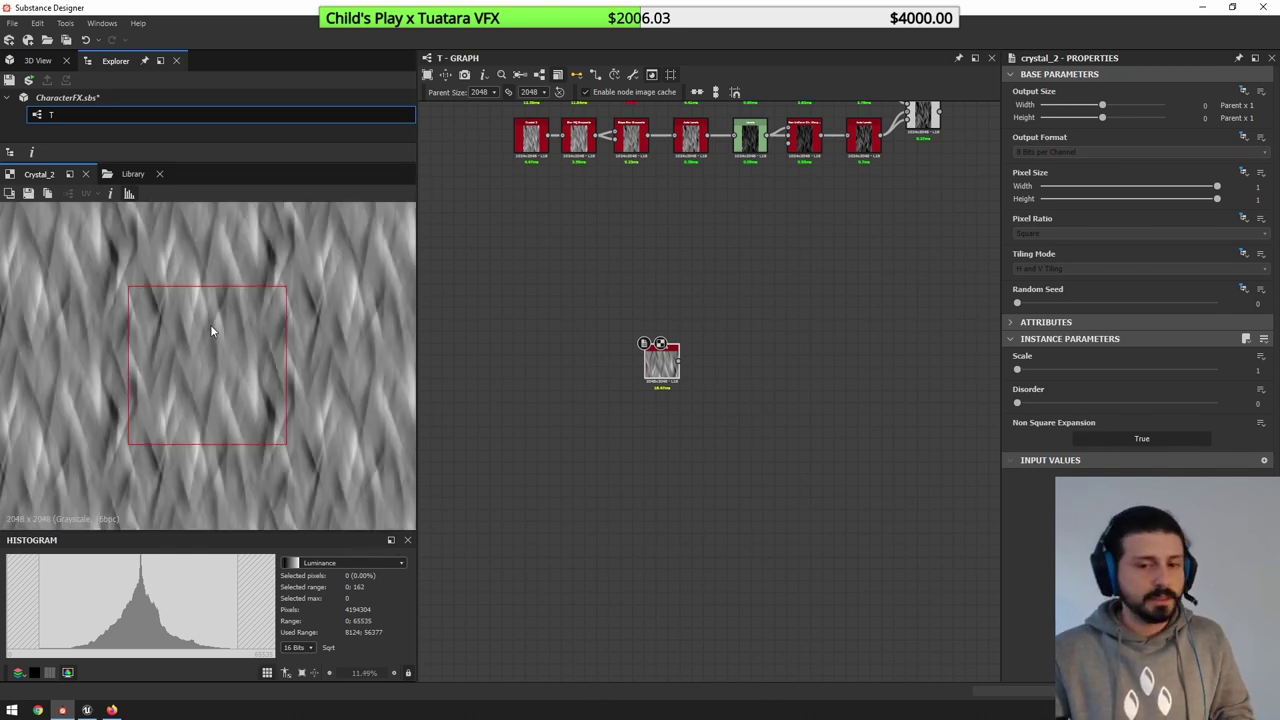
scroll(211, 330, down, 1)
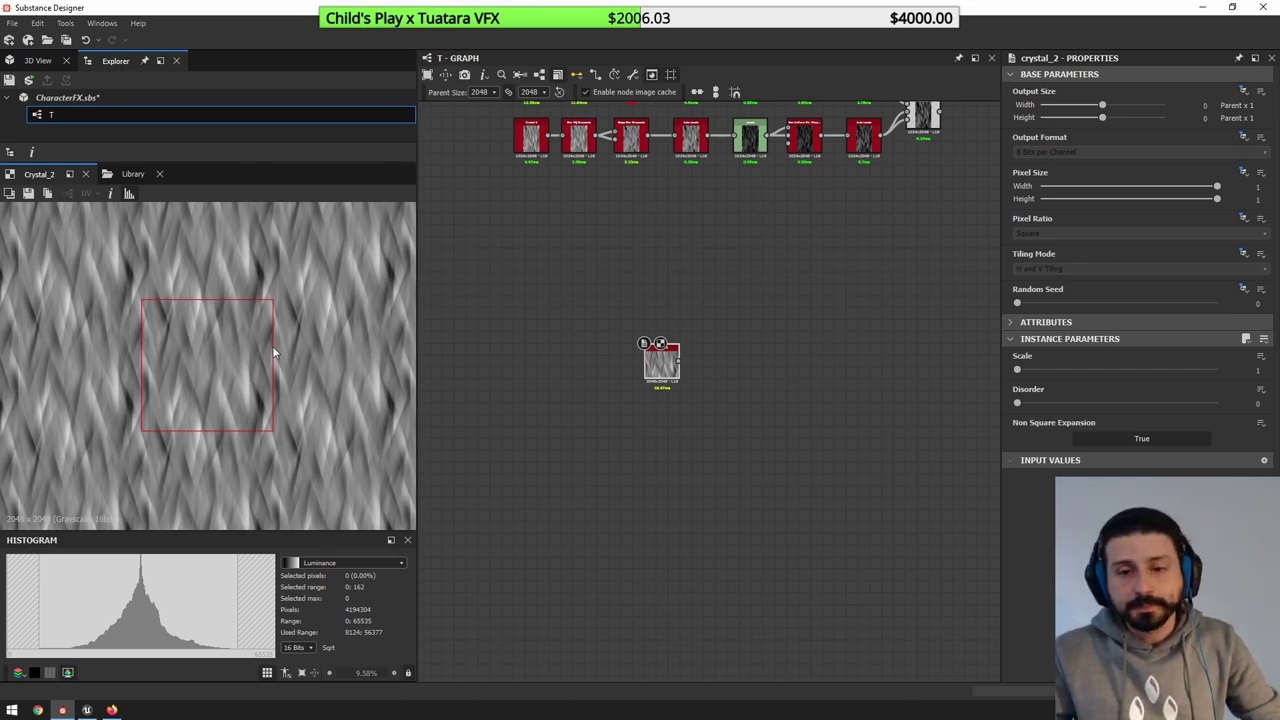
key(t)
scroll(255, 350, up, 2)
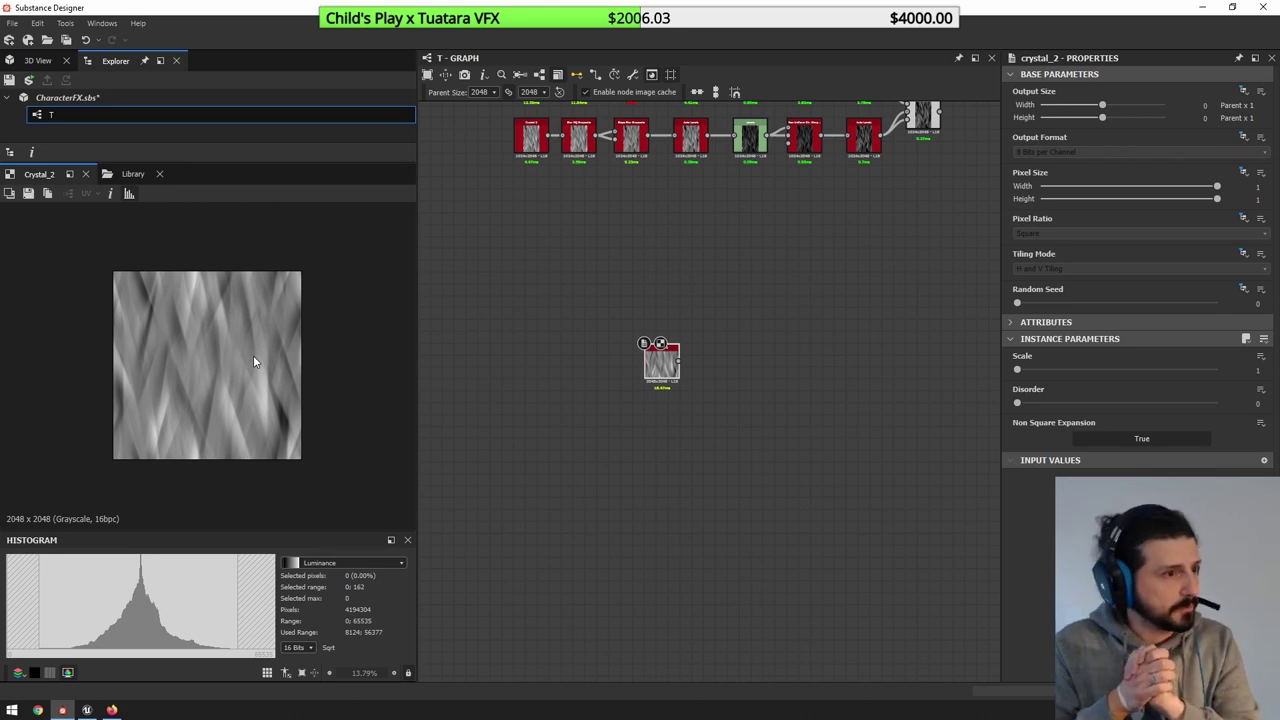
scroll(253, 362, up, 1)
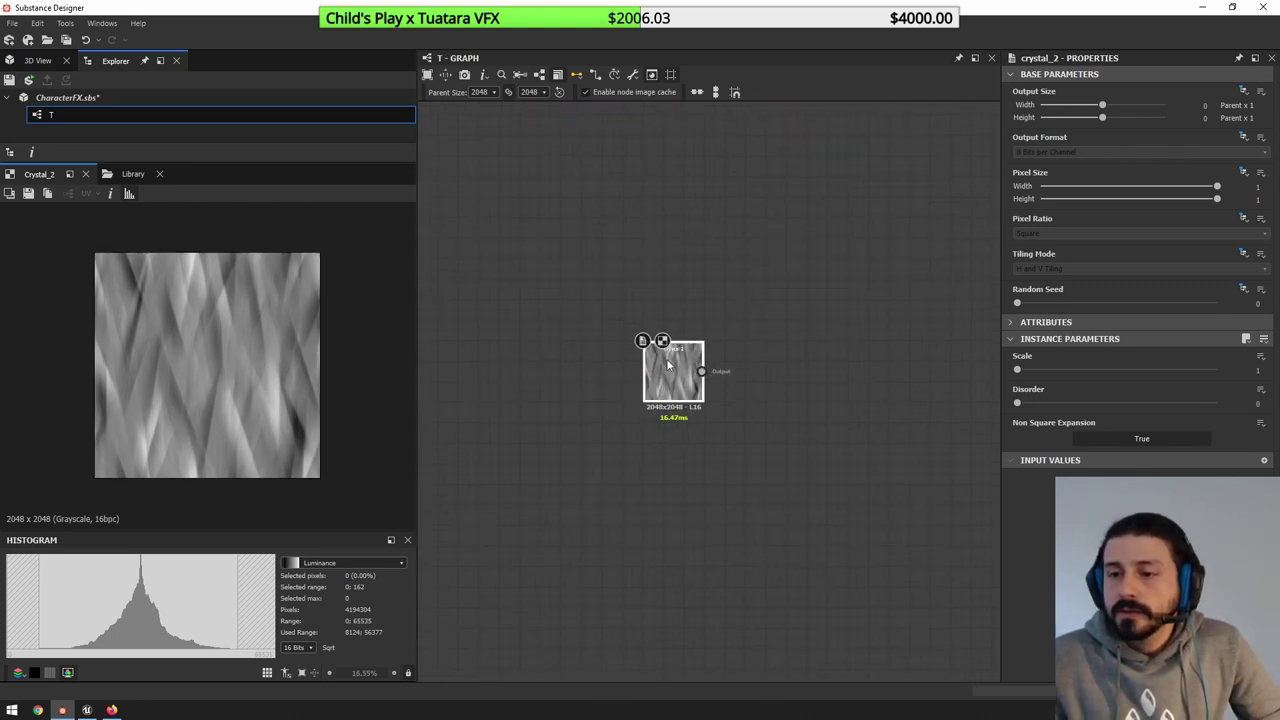
- Set the new Crystal 2 node's output width to -1 (Parent / 2), keeping its height at Parent x 1
scroll(614, 418, up, 3)
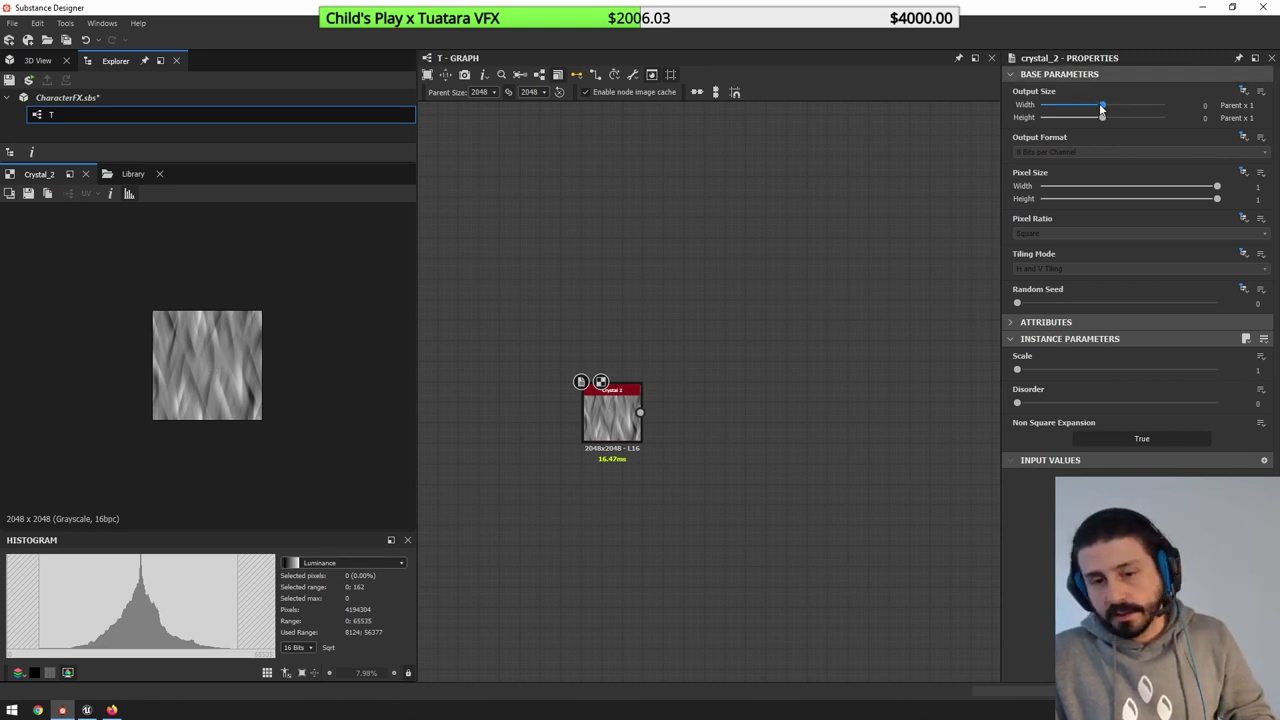
drag(1102, 104, 1097, 104)
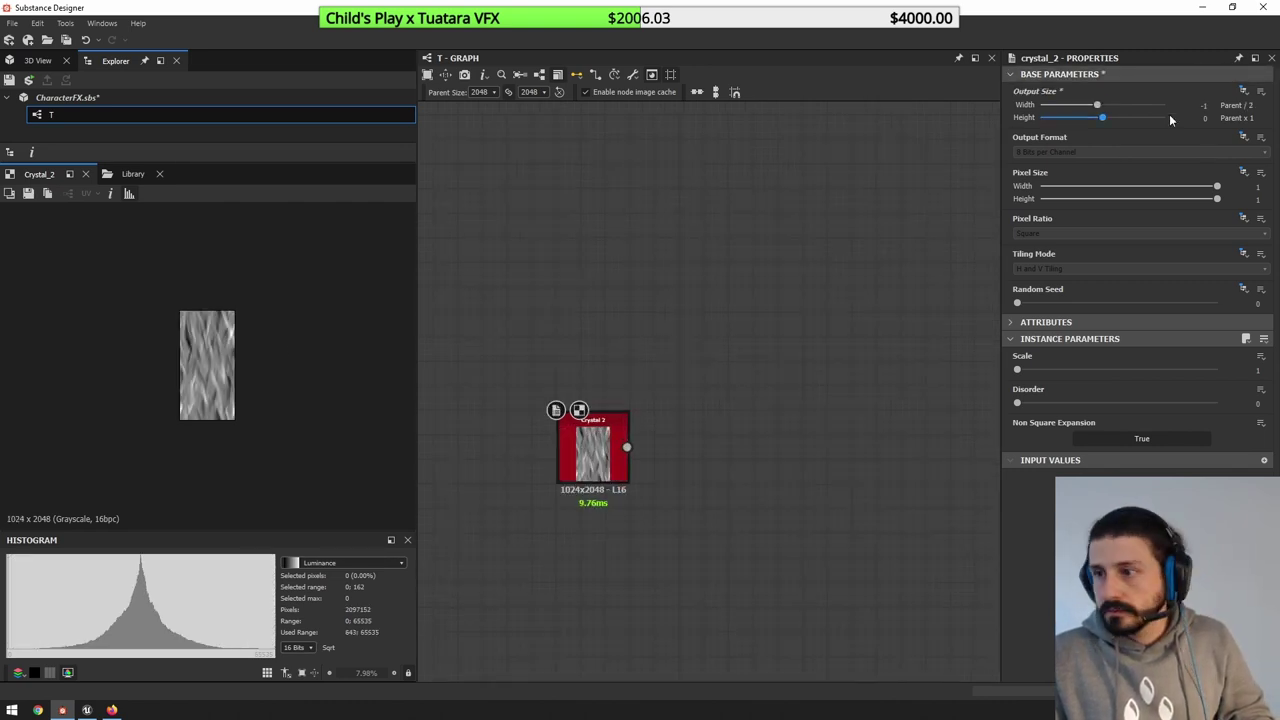
scroll(634, 346, up, 2)
scroll(251, 390, up, 3)
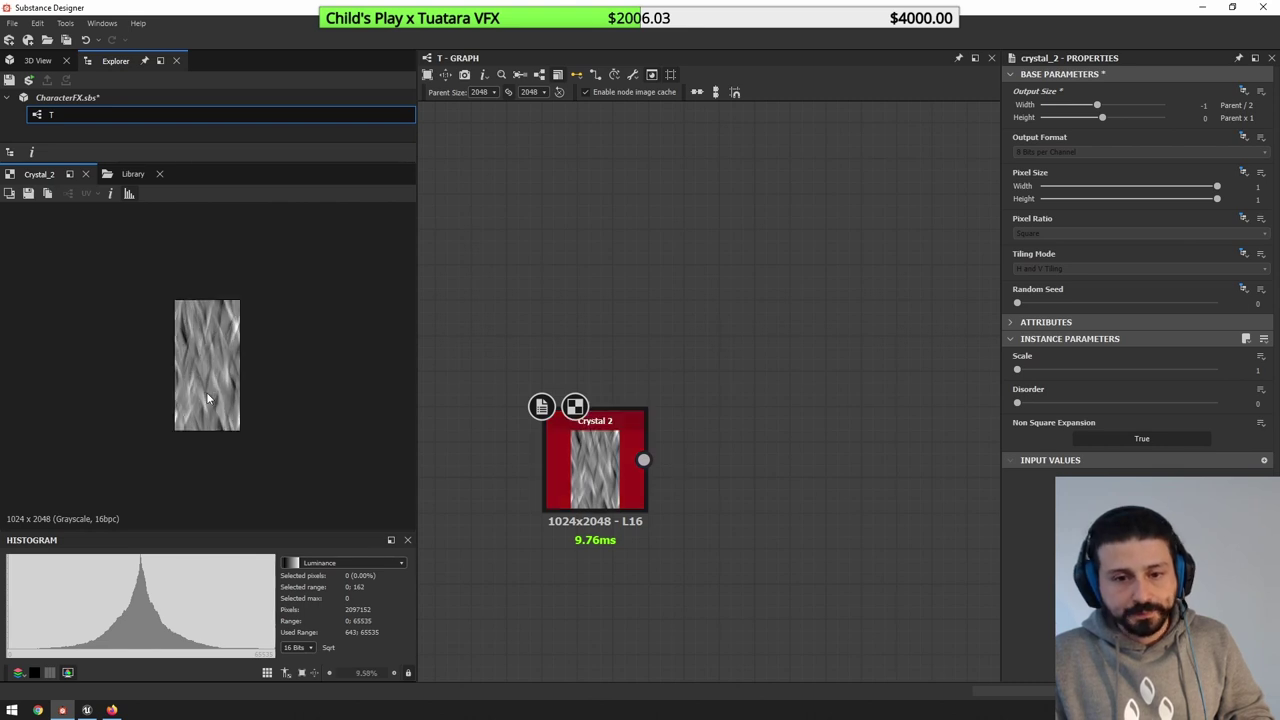
scroll(254, 392, up, 2)
scroll(254, 392, down, 1)
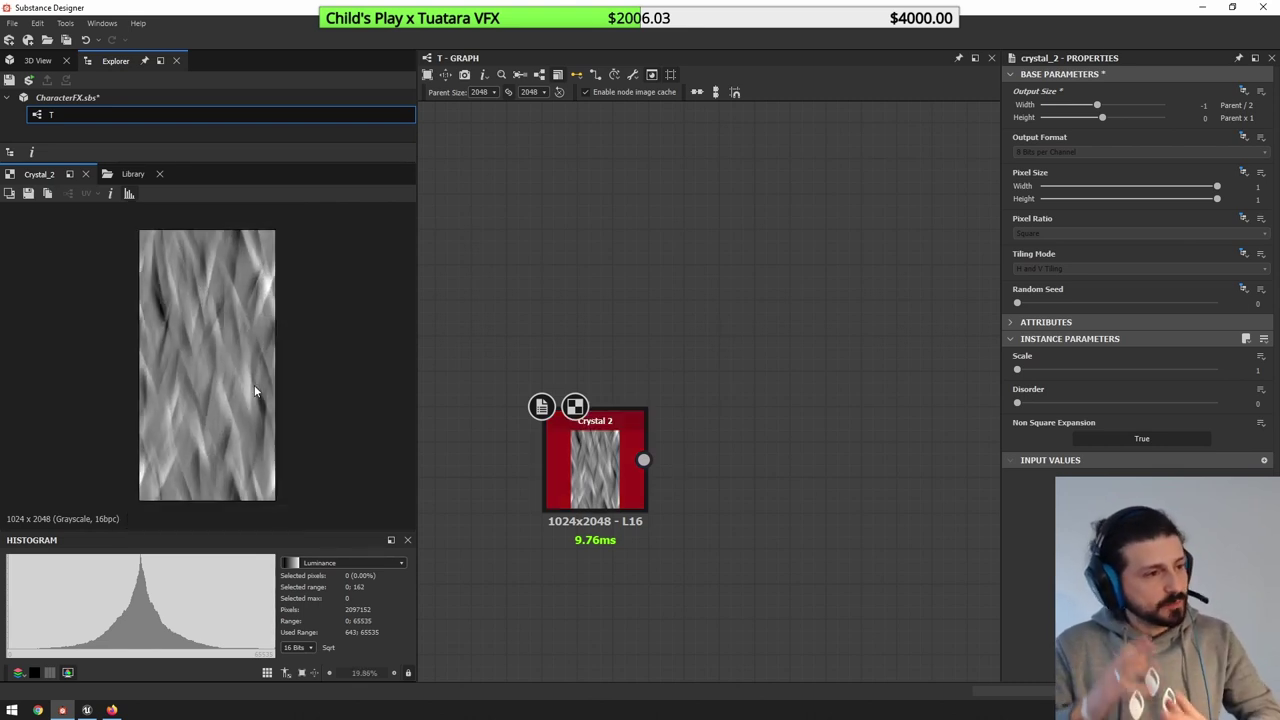
- Compare the Crystal 2 noise with Non Square Expansion set to False and back to True, and check its tiling
click(1108, 438)
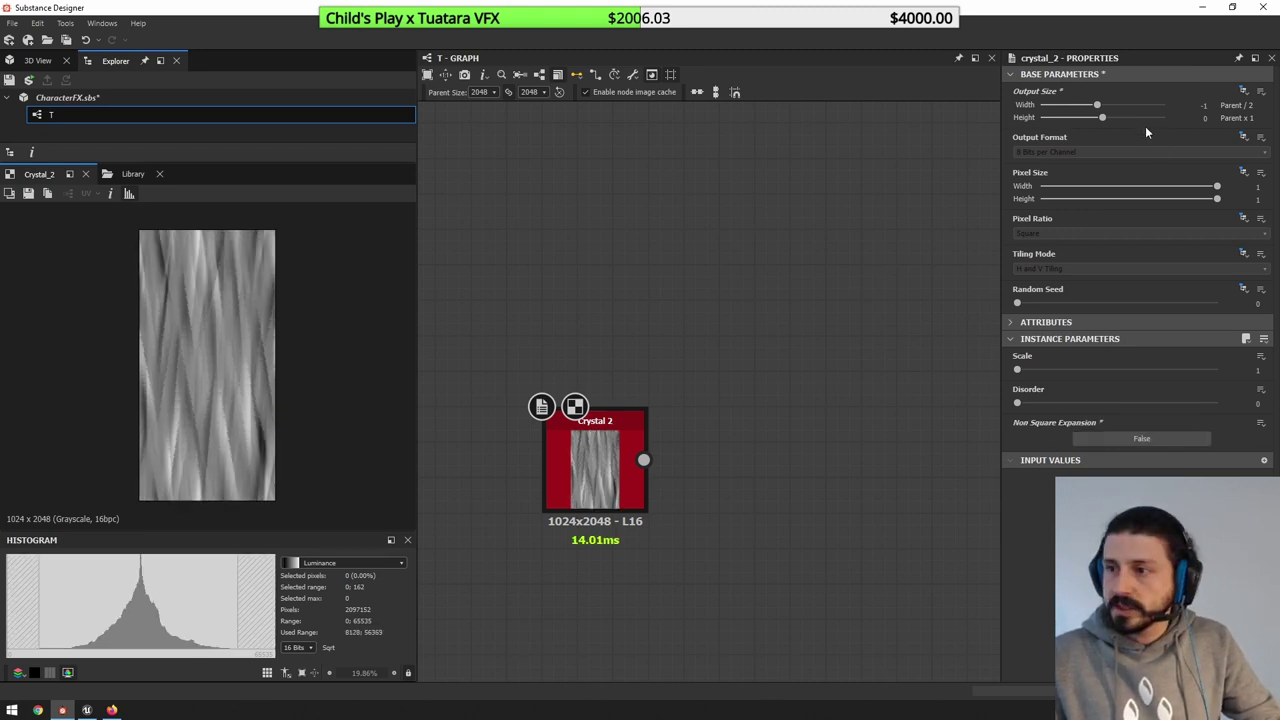
mouse_move(1097, 105)
mouse_down()
mouse_move(1108, 106)
mouse_move(1097, 105)
mouse_up()
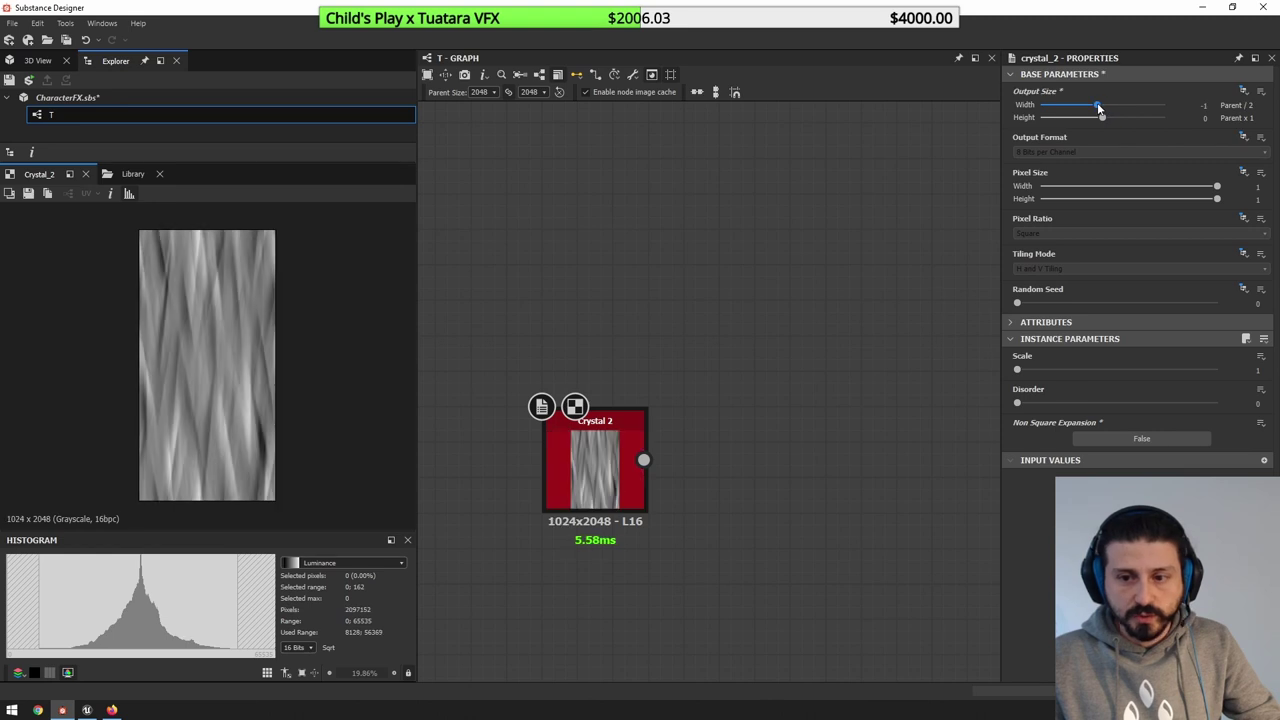
click(1122, 437)
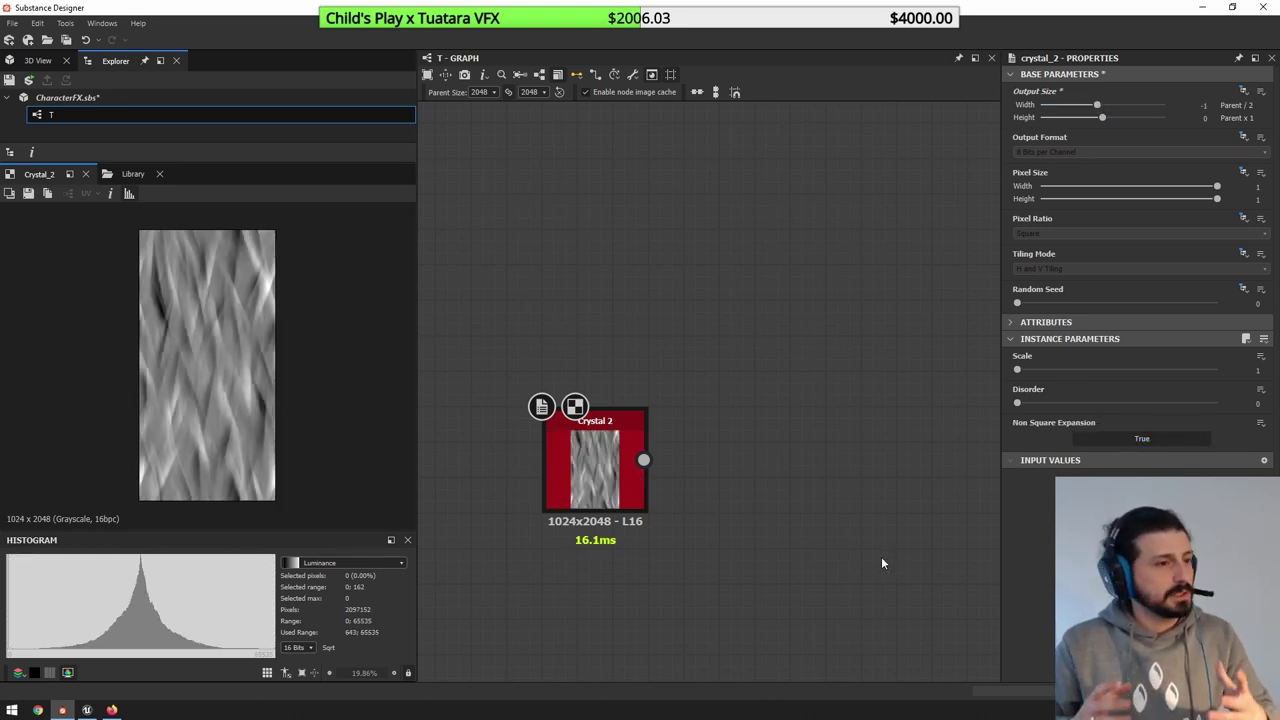
key(space)
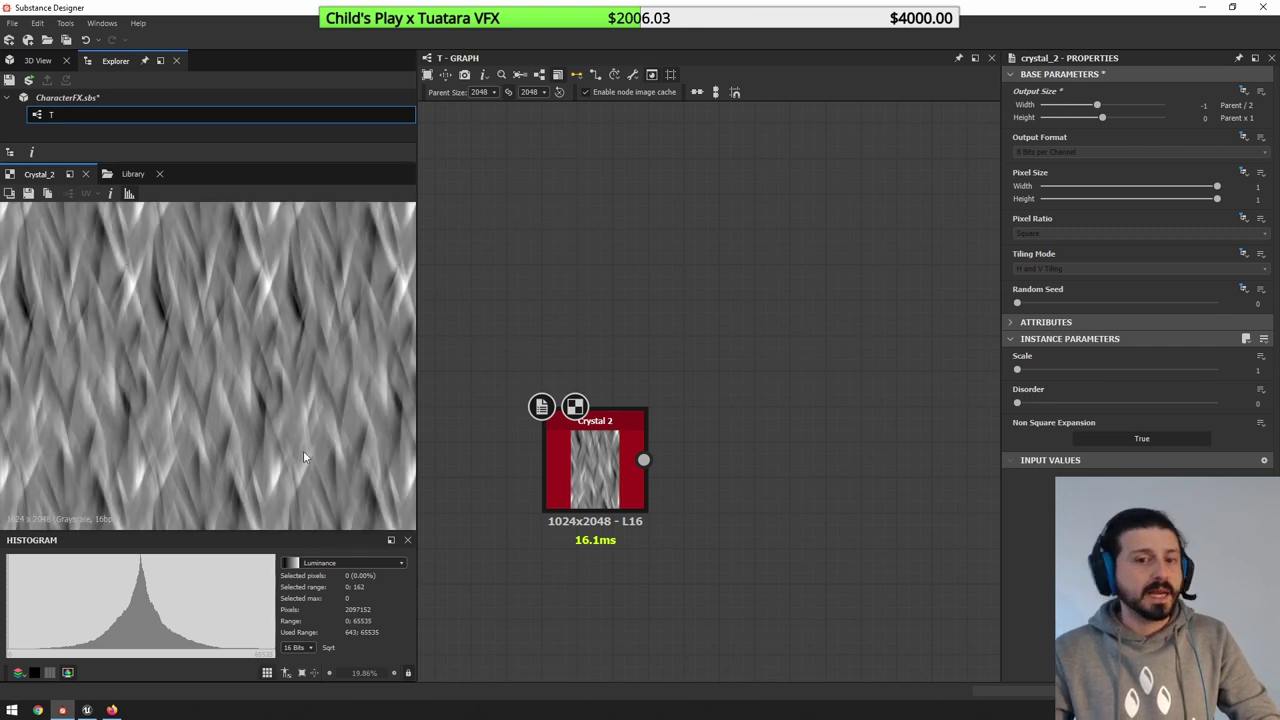
key(t)
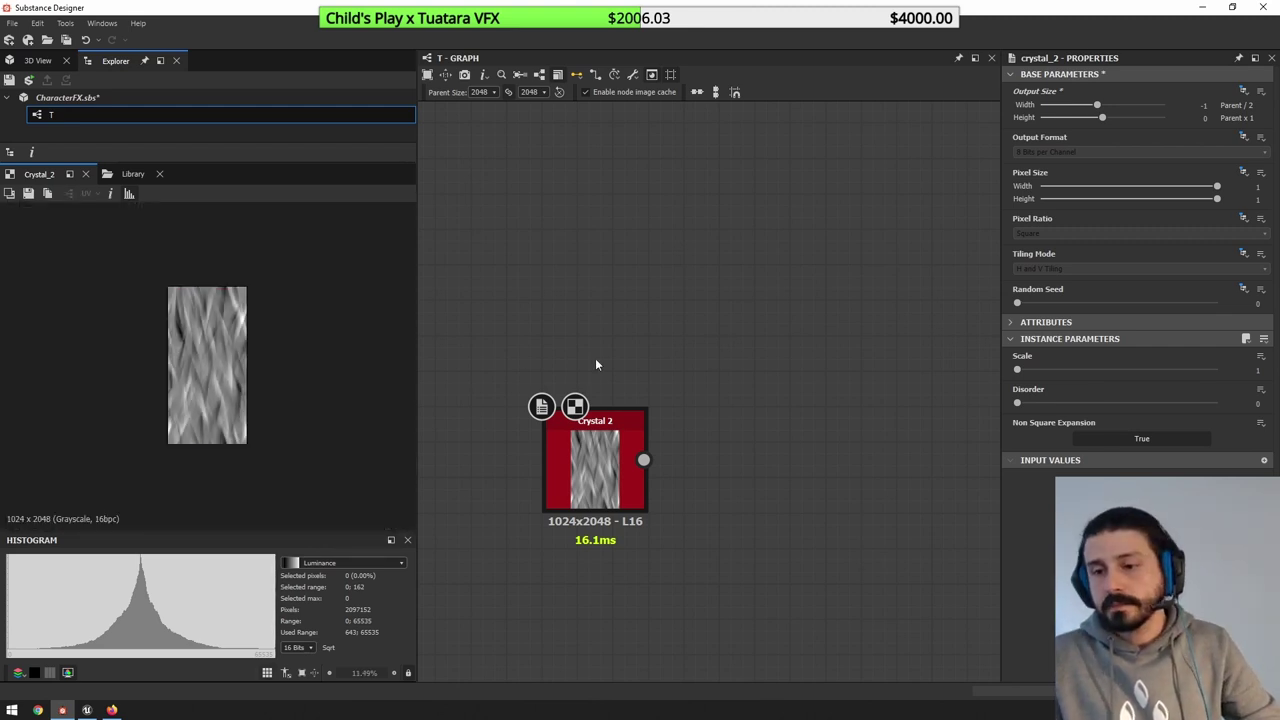
- Add a Blur HQ Grayscale node after Crystal 2, with quality 1 and intensity about 2.02
scroll(723, 390, down, 1)
scroll(634, 446, up, 1)
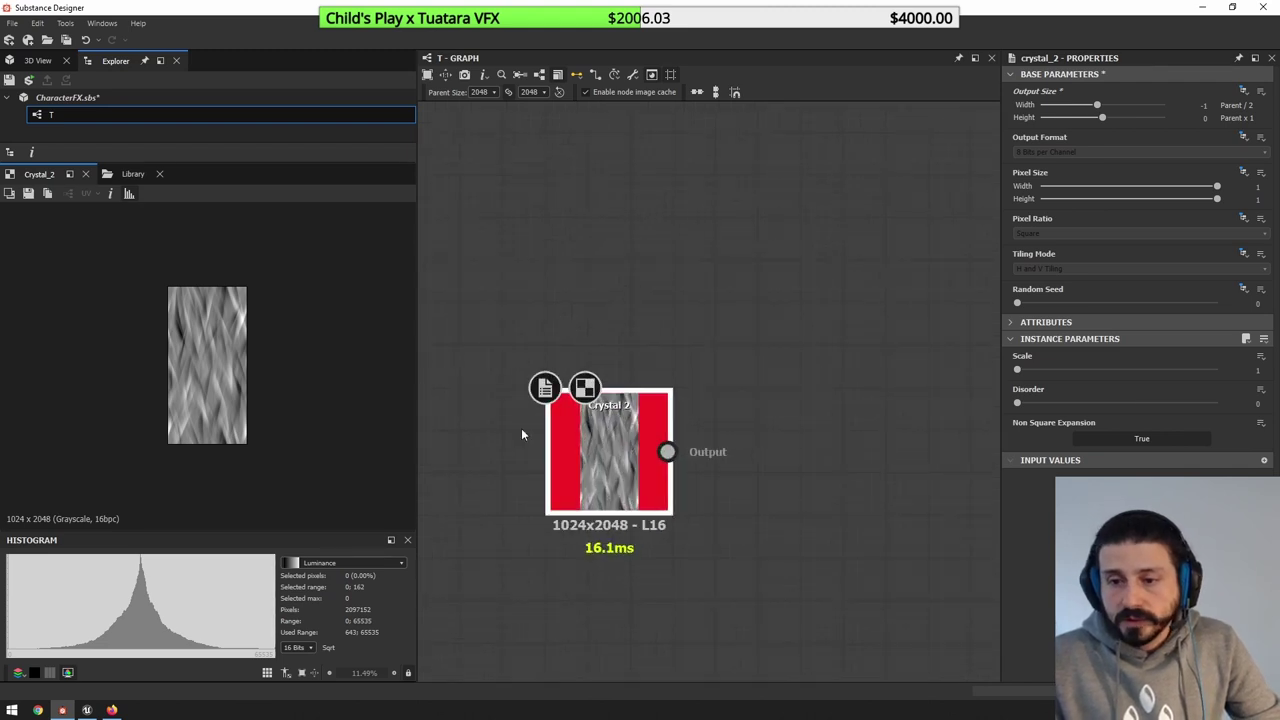
scroll(212, 371, up, 2)
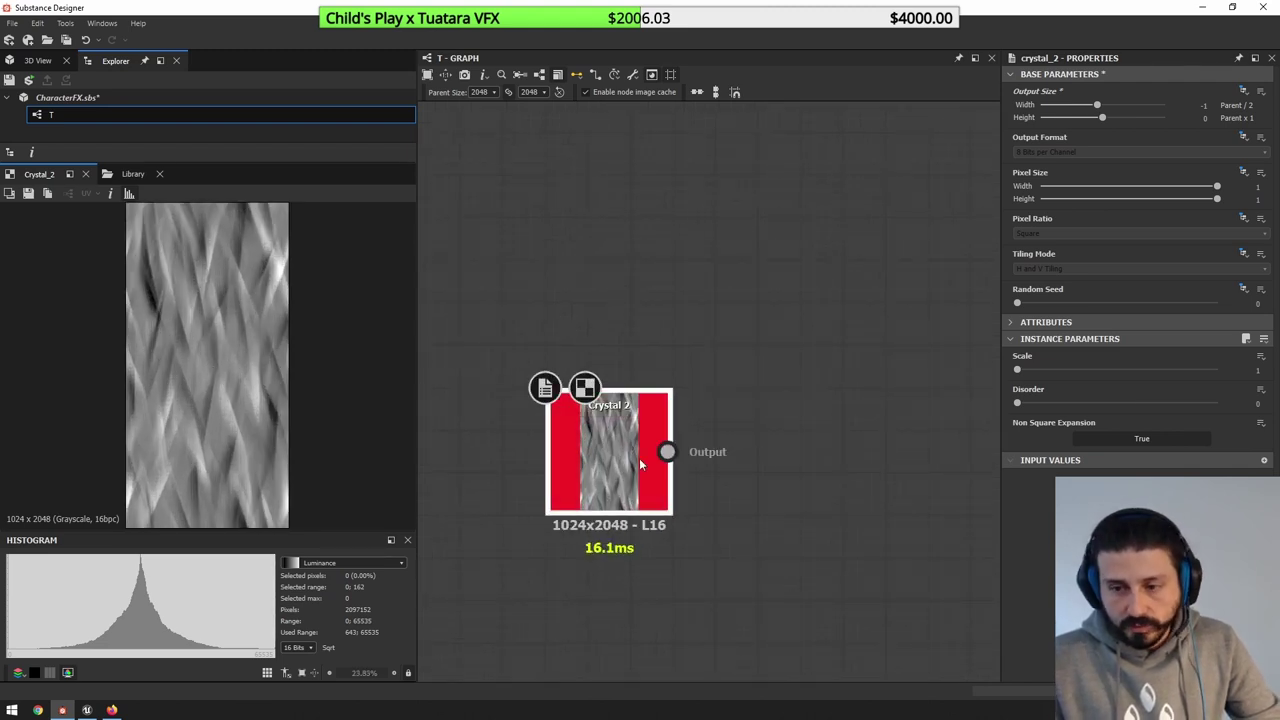
key(space)
text(hq)
key(Return)
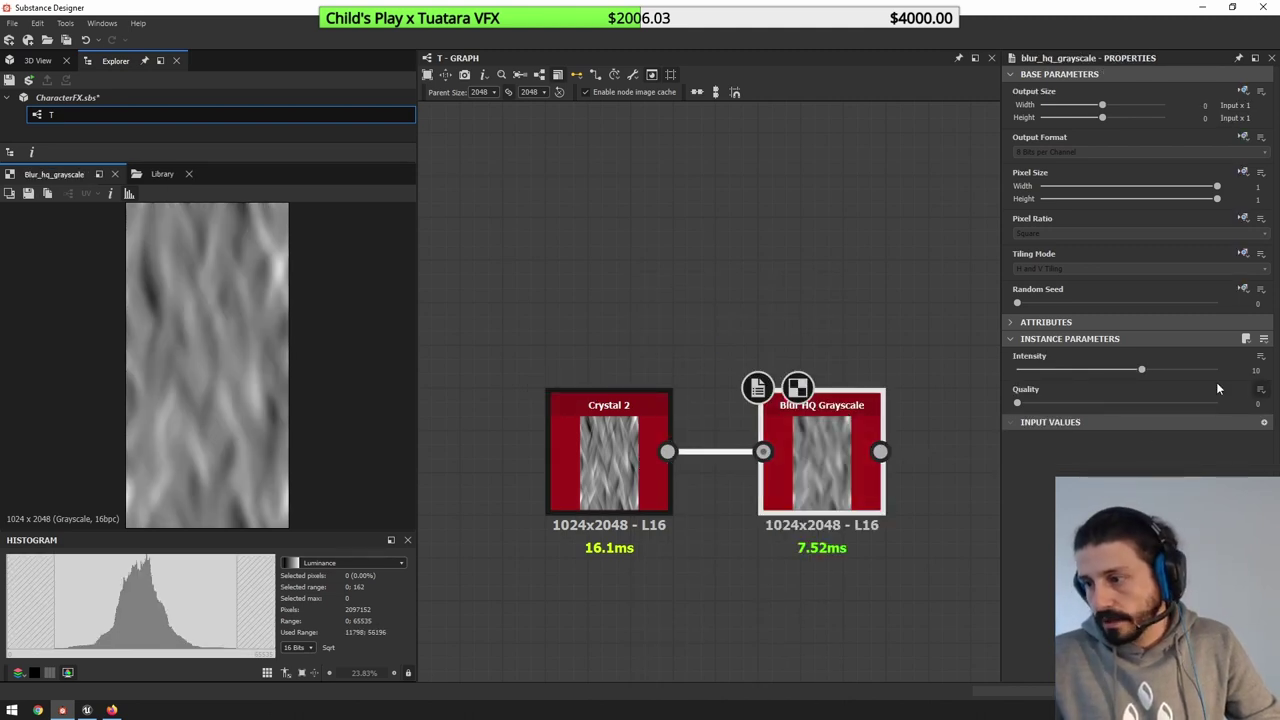
click(1072, 401)
drag(1039, 370, 1047, 370)
- Add a Slope Blur Grayscale node that takes the Blur HQ Grayscale output in both its grayscale and slope inputs, and preview it
double_click(609, 455)
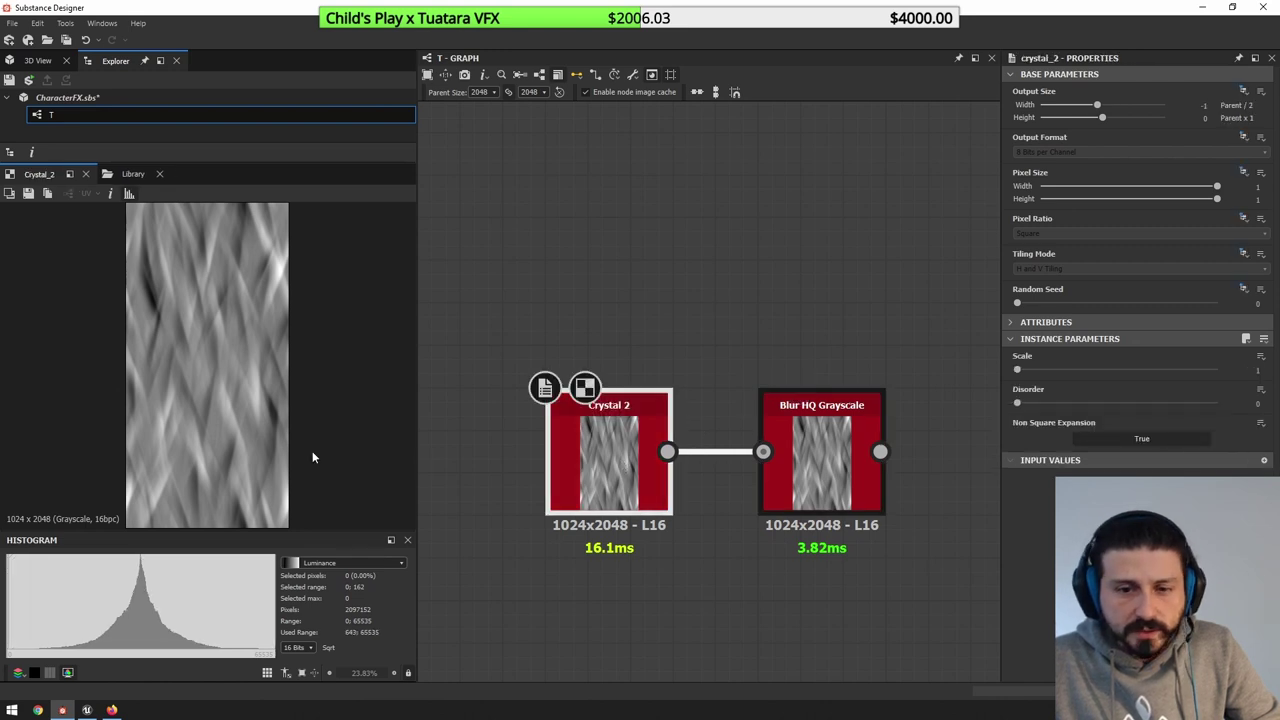
scroll(312, 451, up, 5)
scroll(240, 365, up, 3)
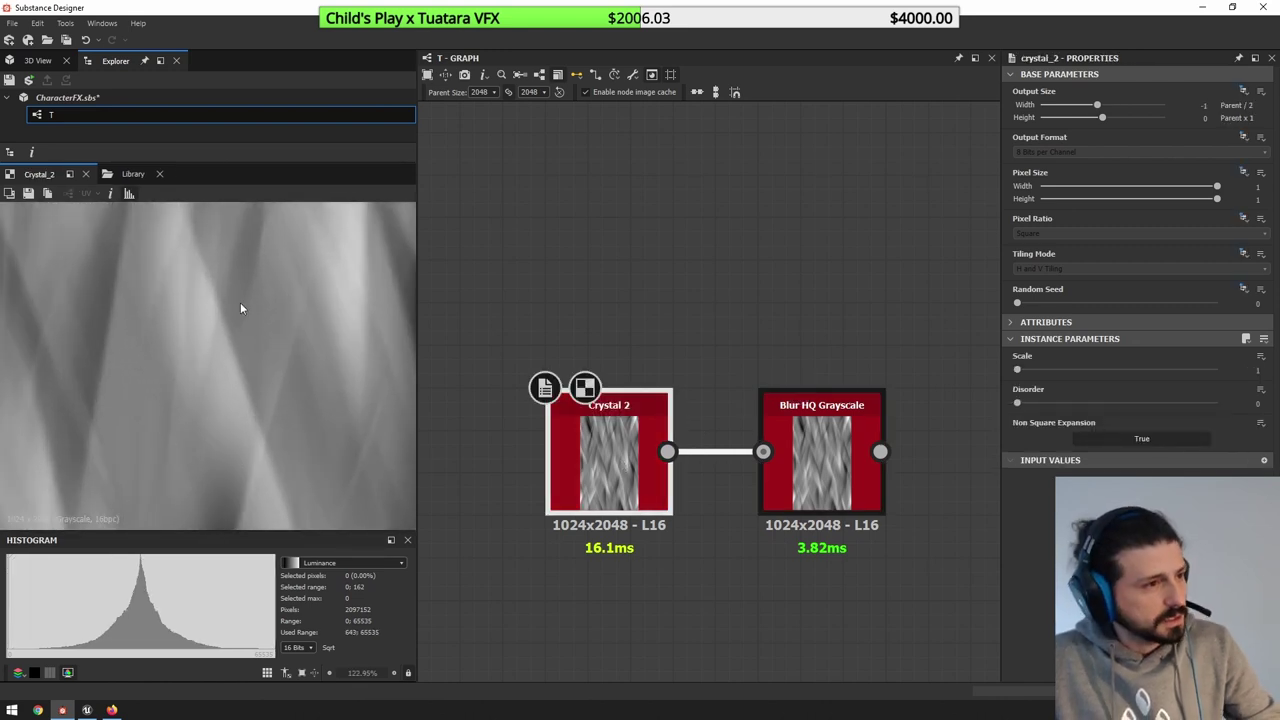
scroll(248, 337, down, 9)
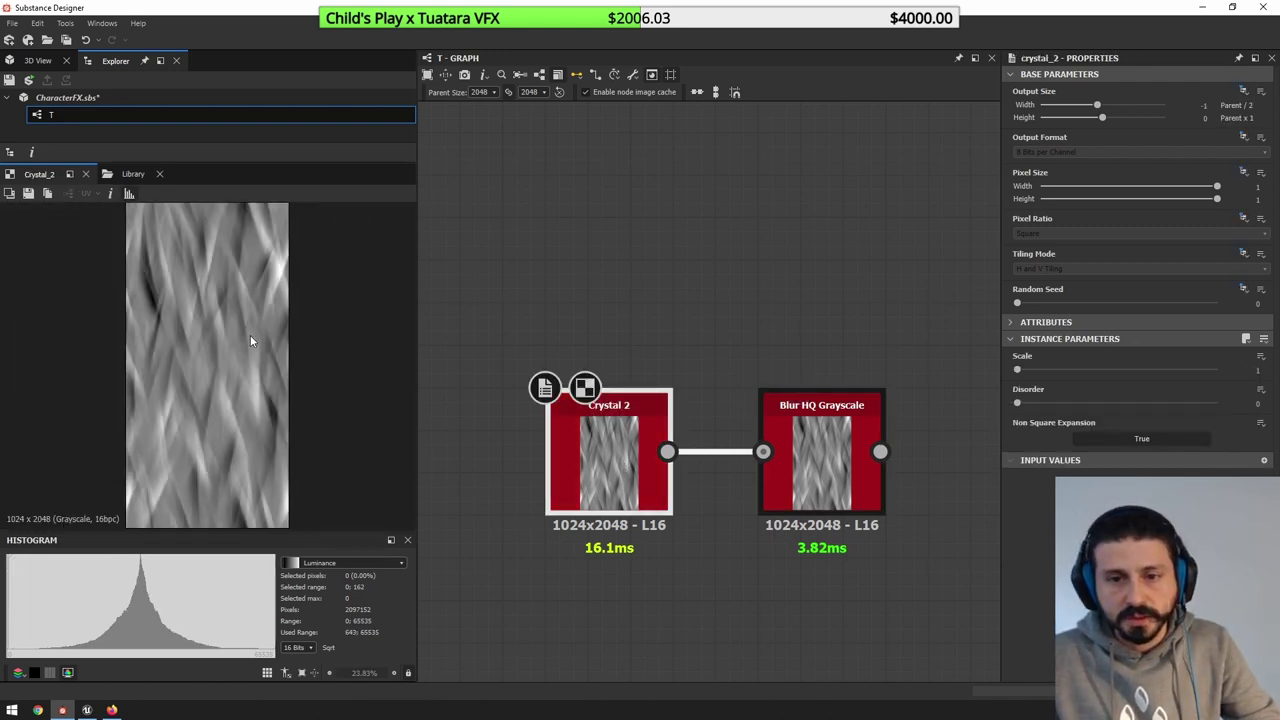
scroll(866, 351, down, 3)
click(664, 410)
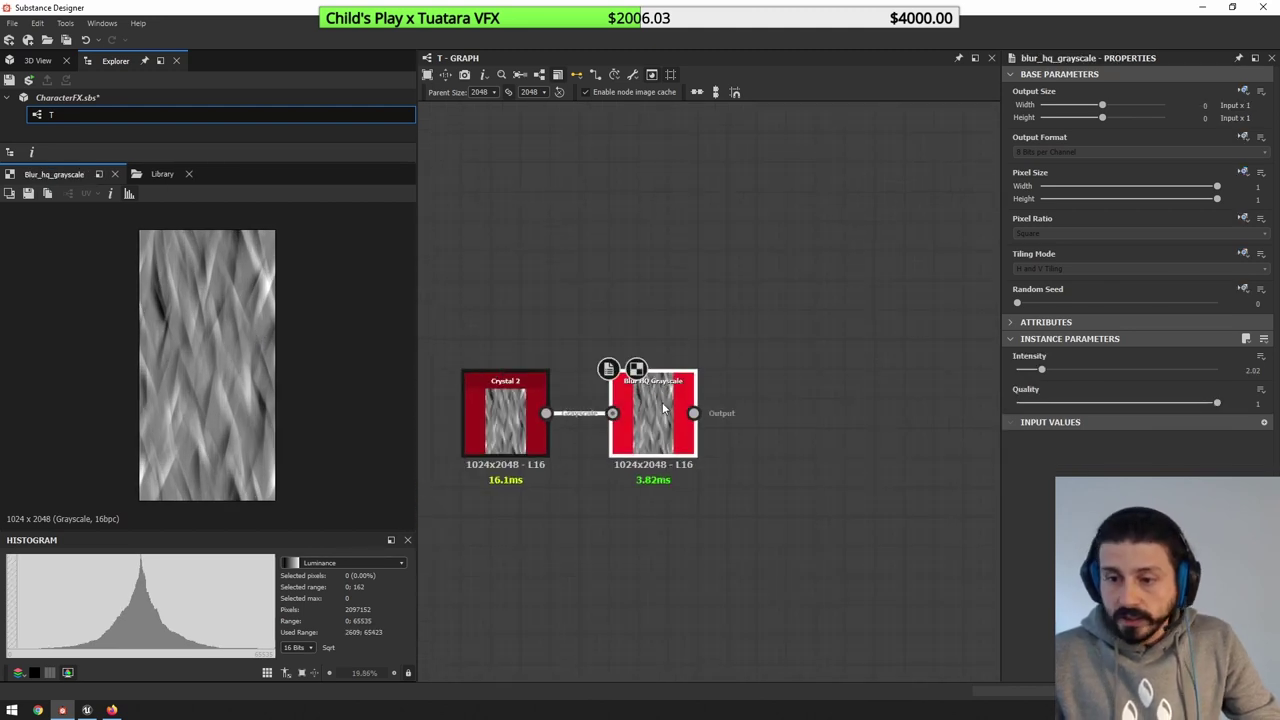
key(space)
text(slope)
key(Return)
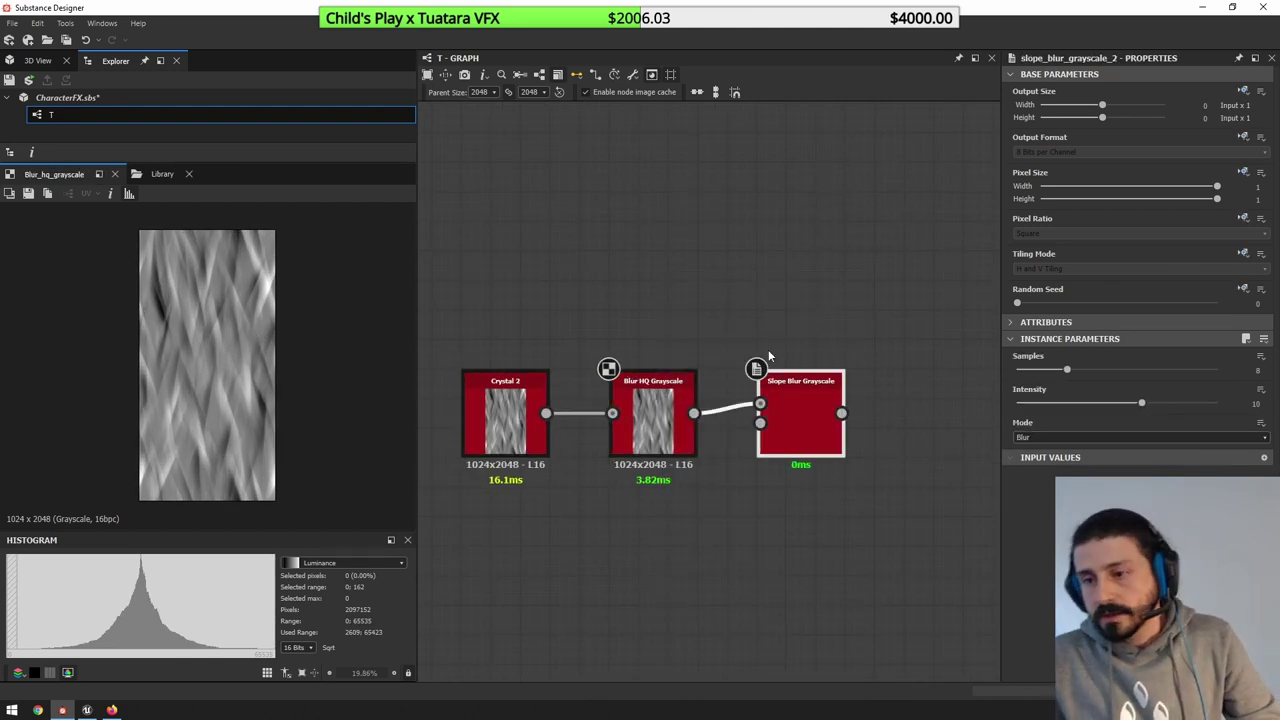
click(781, 303)
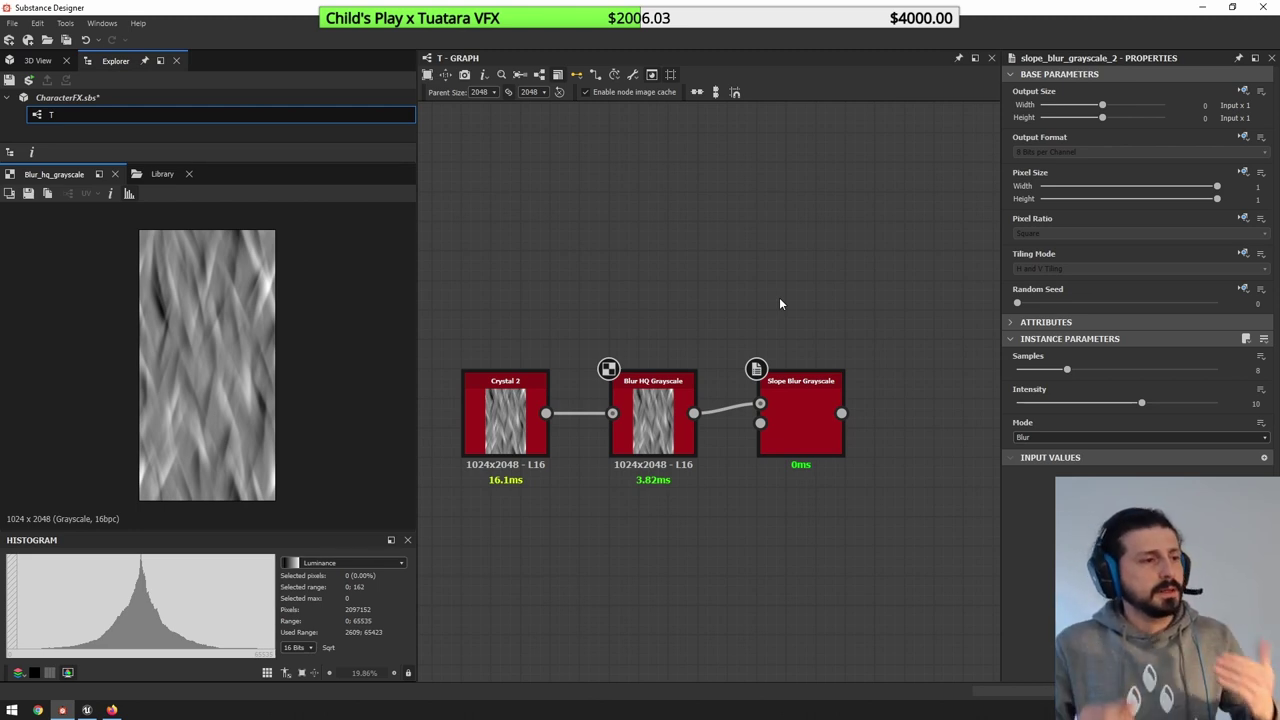
drag(811, 432, 830, 471)
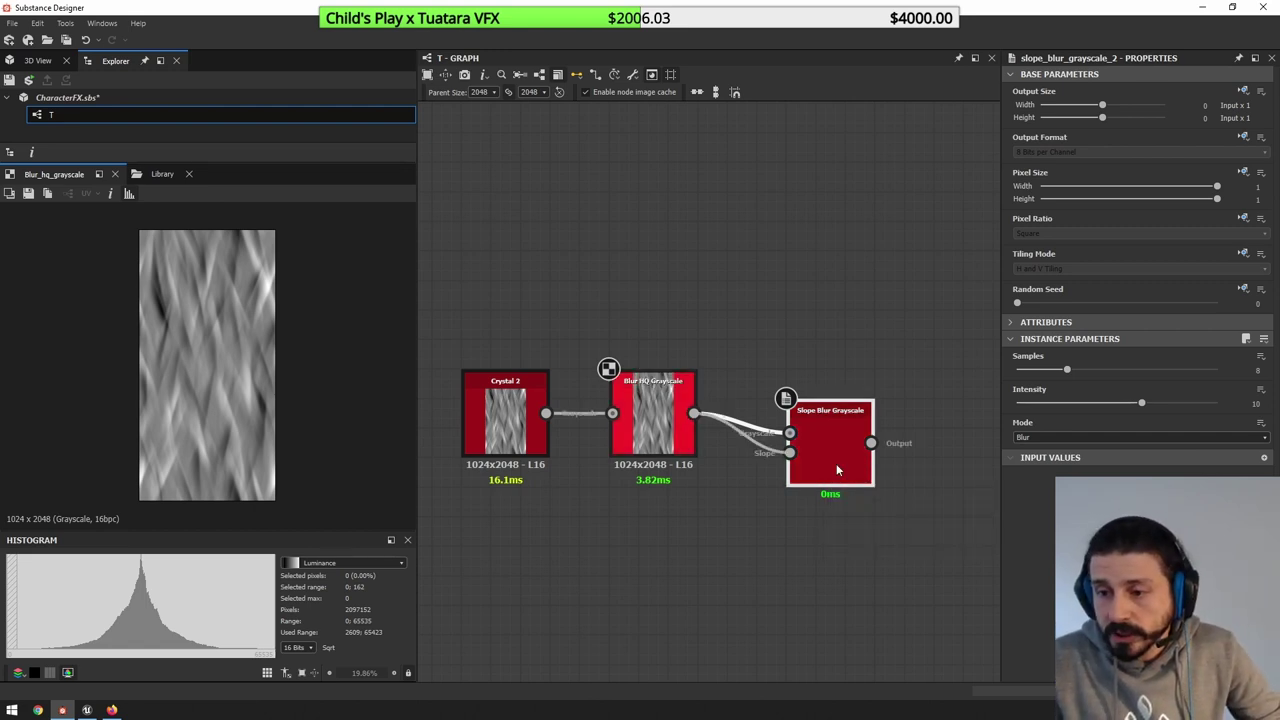
drag(828, 452, 800, 426)
scroll(204, 376, up, 1)
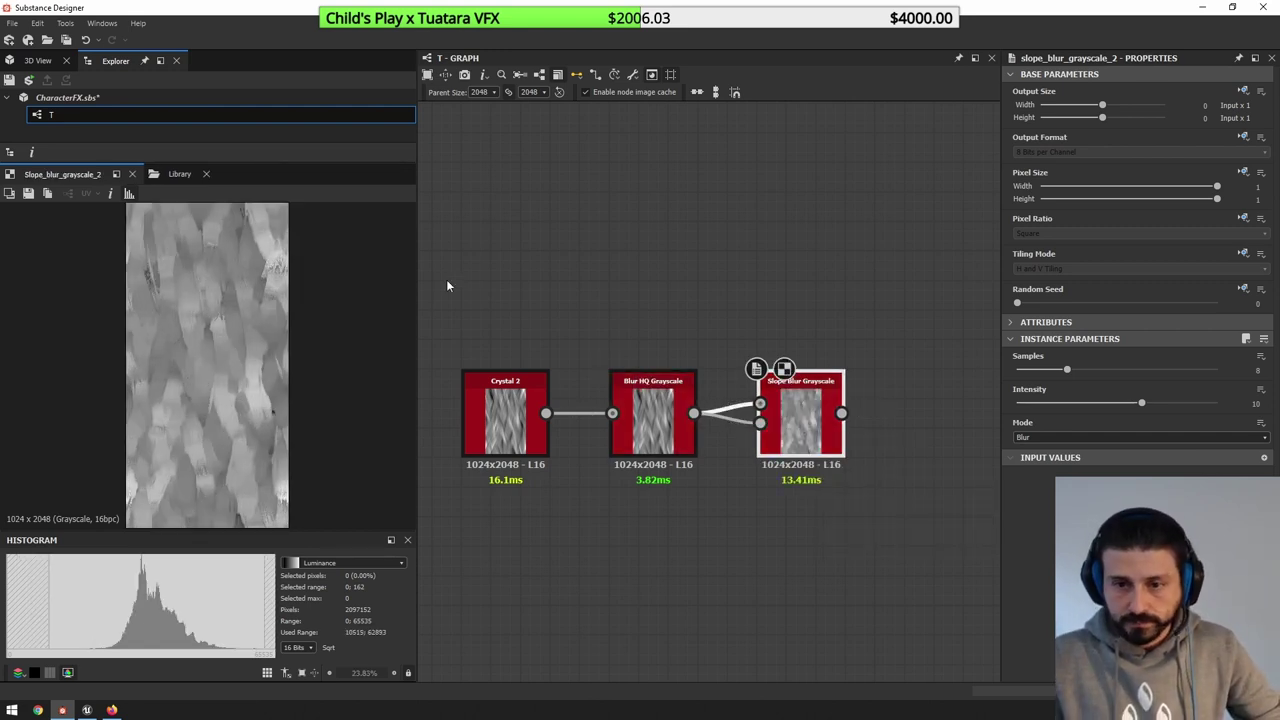
- Enlarge the 2D preview by widening it and hiding the histogram, and show the texture tiled
drag(417, 306, 477, 308)
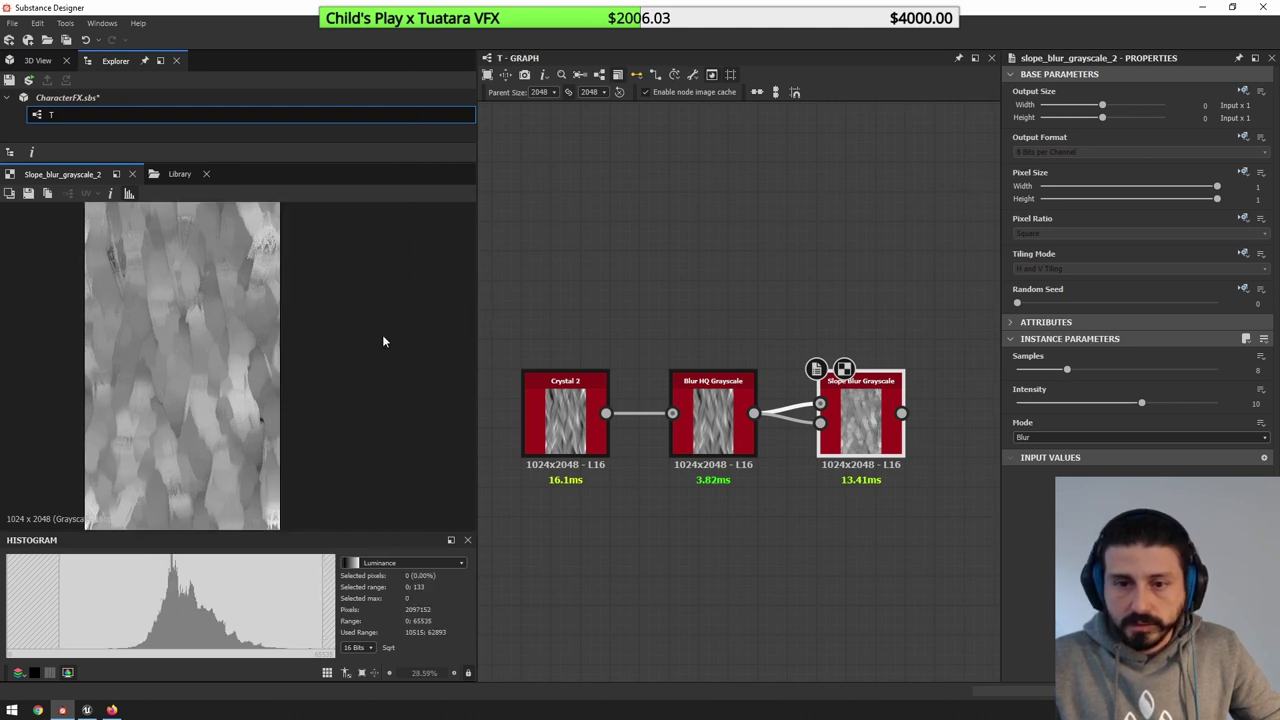
scroll(362, 348, down, 1)
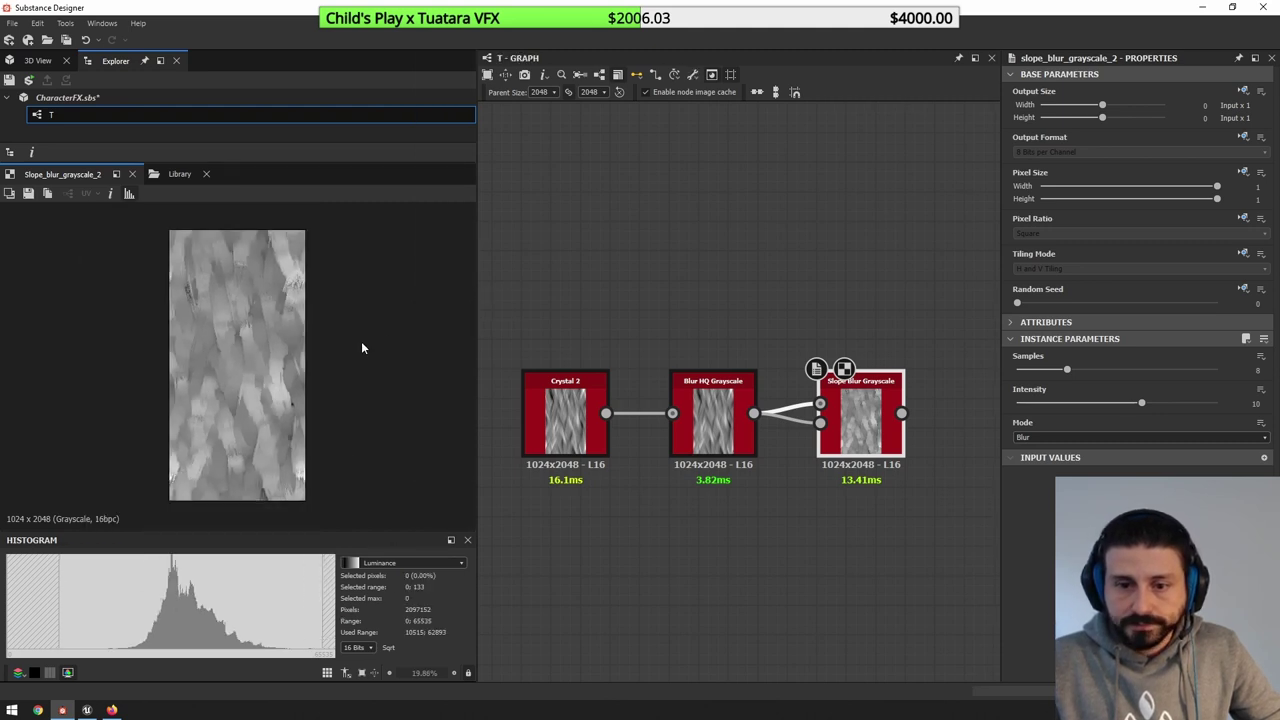
click(128, 194)
scroll(275, 377, up, 3)
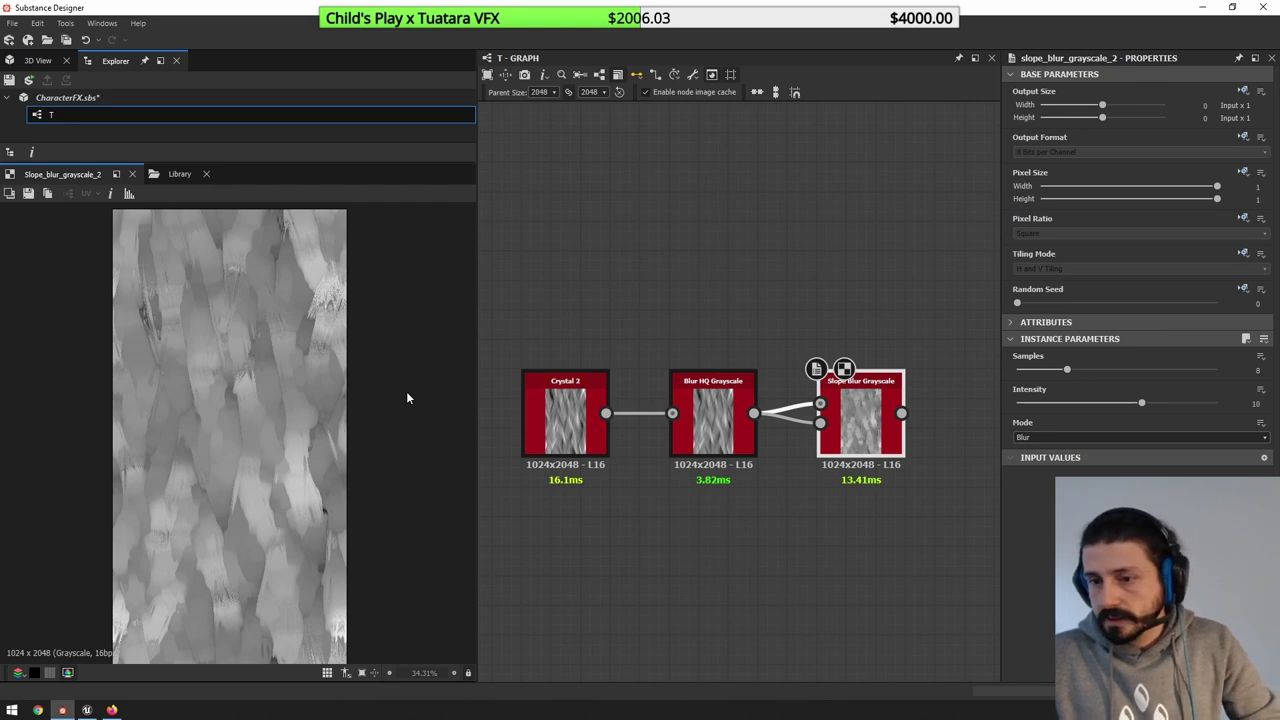
key(space)
- Set the Slope Blur Grayscale's samples to 32 and its intensity to about -3.09
drag(1067, 370, 1217, 370)
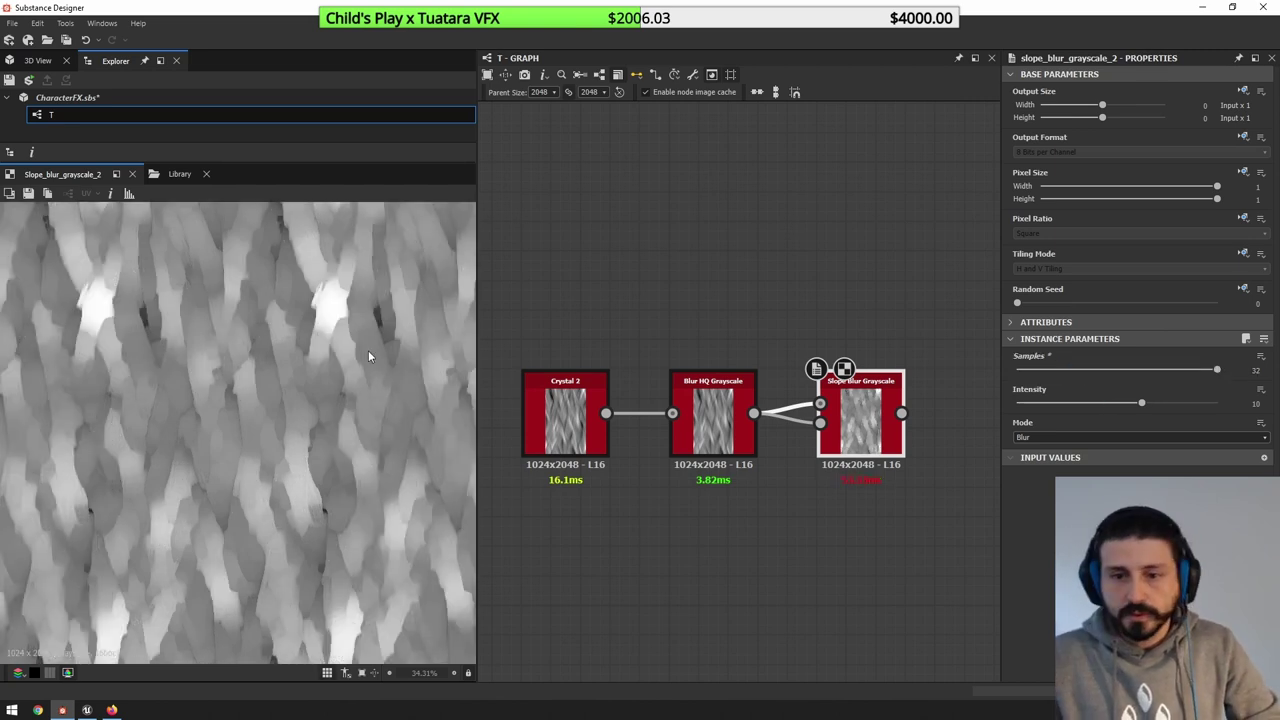
drag(1141, 403, 1026, 410)
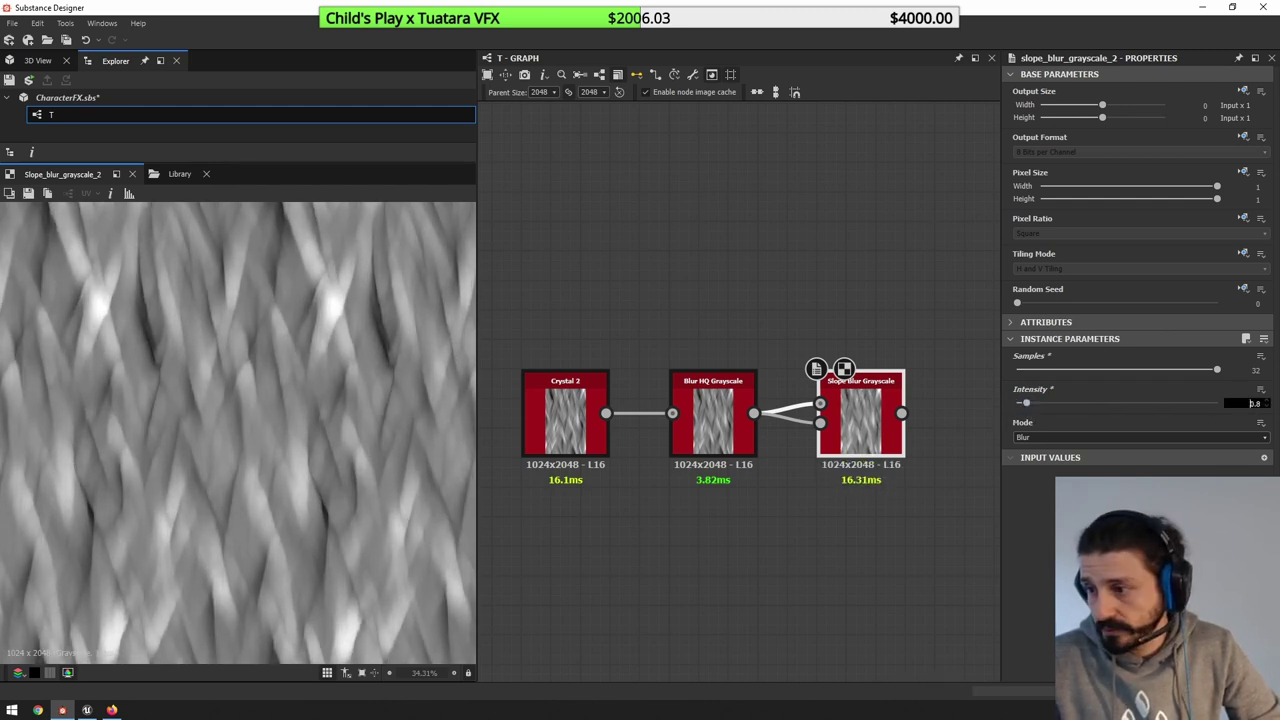
key(Return)
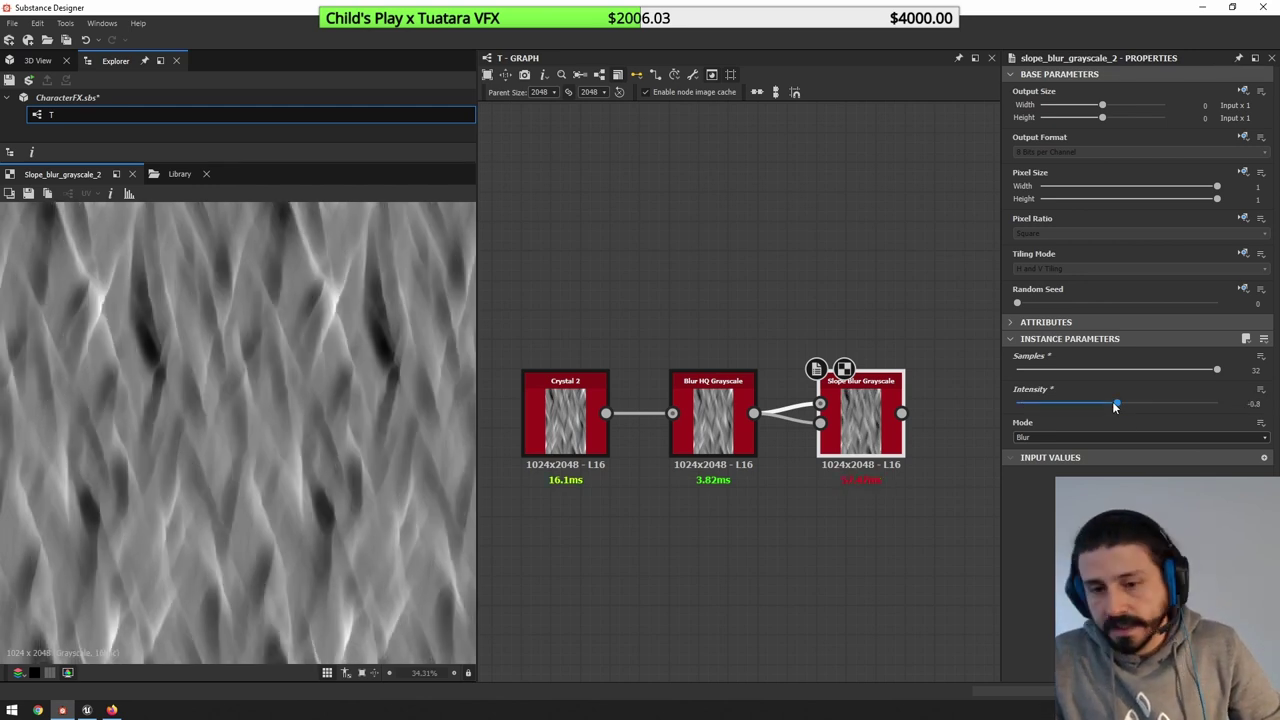
drag(1116, 403, 1106, 405)
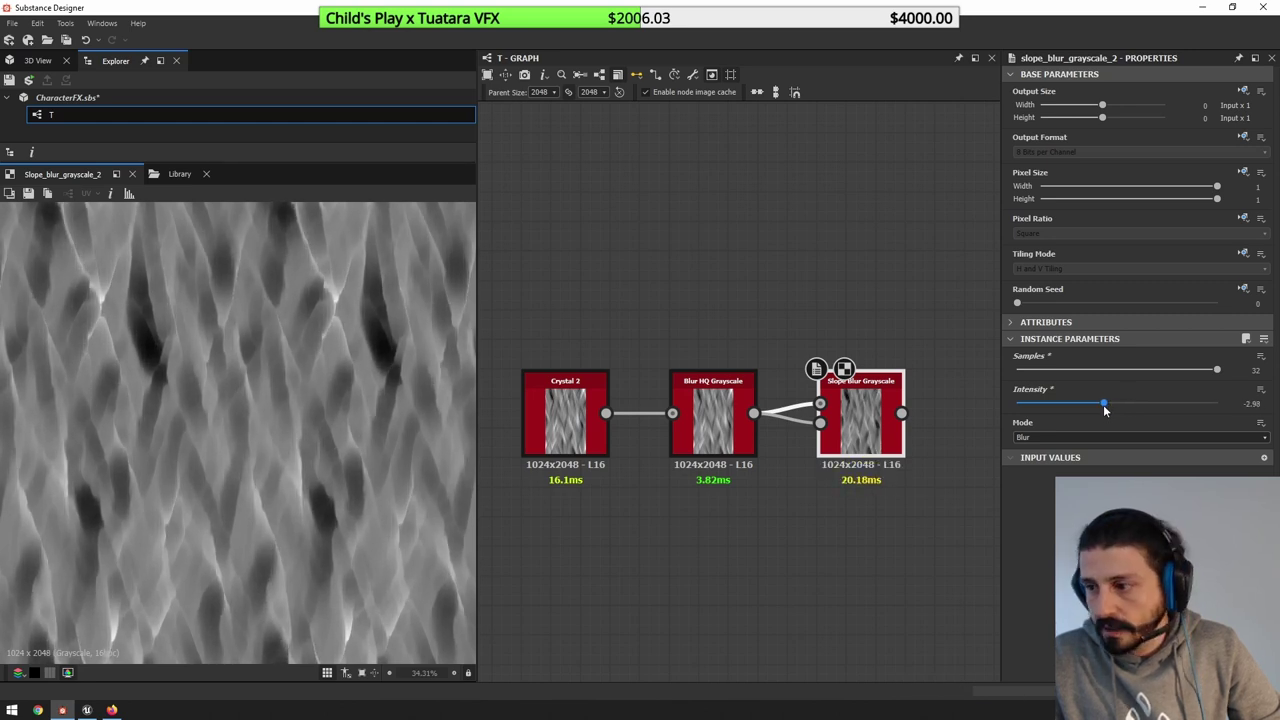
- Raise the Blur HQ Grayscale's intensity to about 2.98 while checking the tiled slope blur result
click(713, 418)
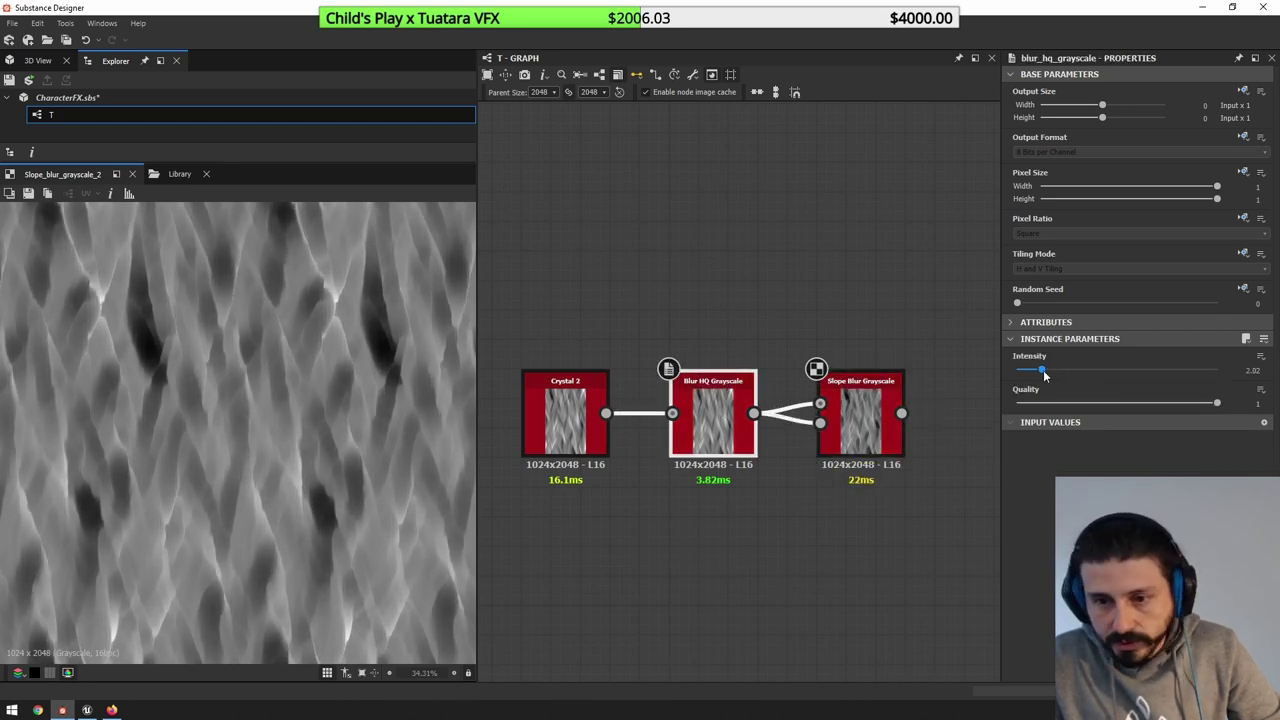
drag(1044, 372, 1054, 370)
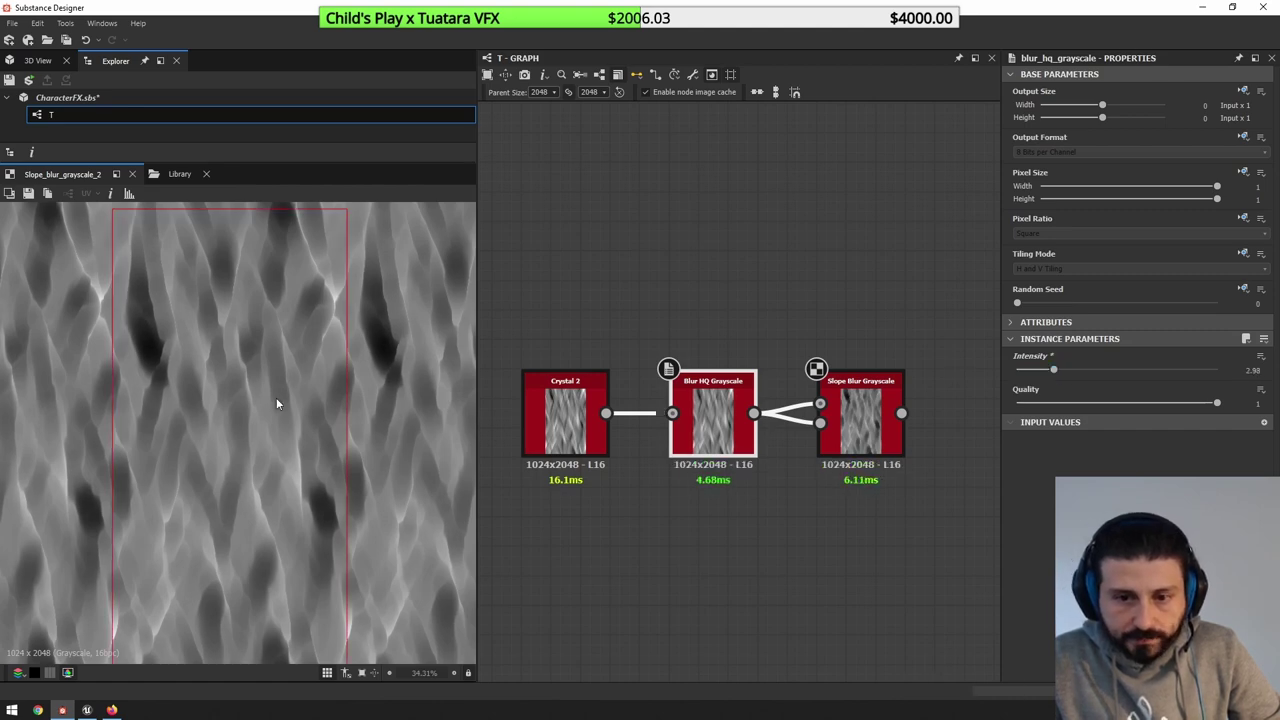
scroll(271, 404, down, 2)
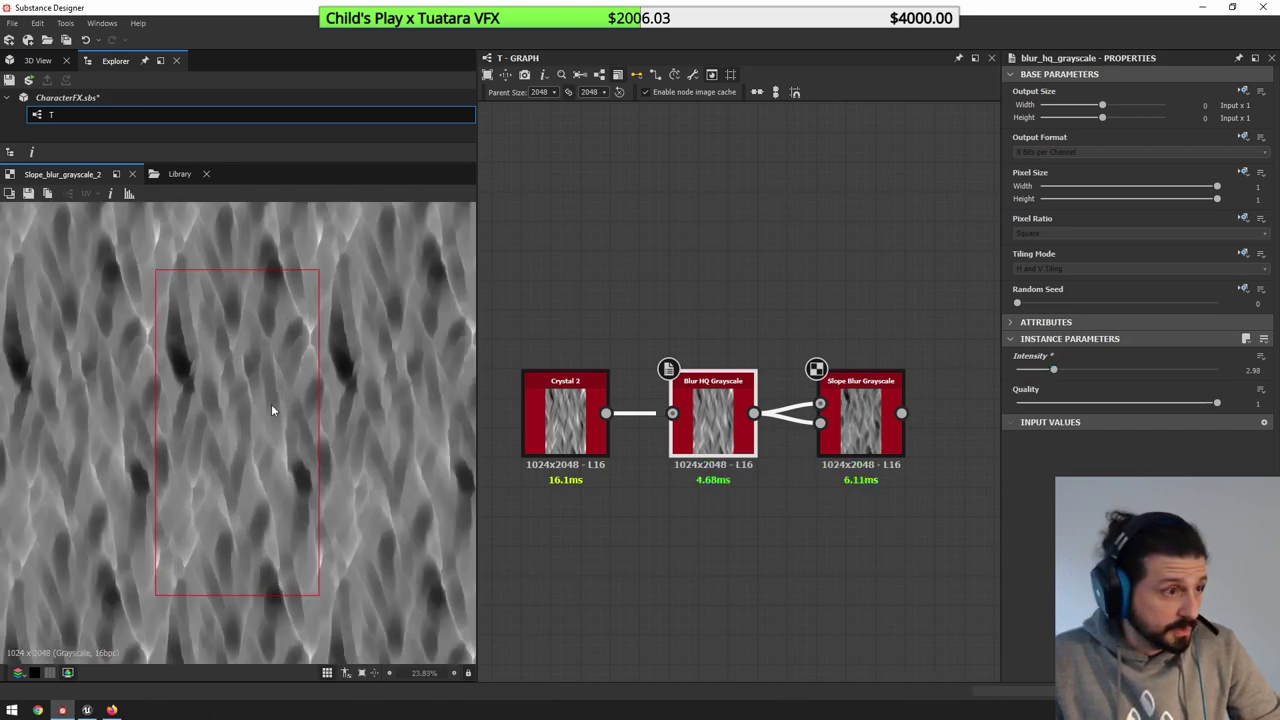
scroll(271, 404, up, 1)
- Show the histogram of the slope-blurred texture and examine the dark and light ends of its range
click(882, 290)
scroll(882, 290, down, 2)
middle_drag(882, 290, 737, 300)
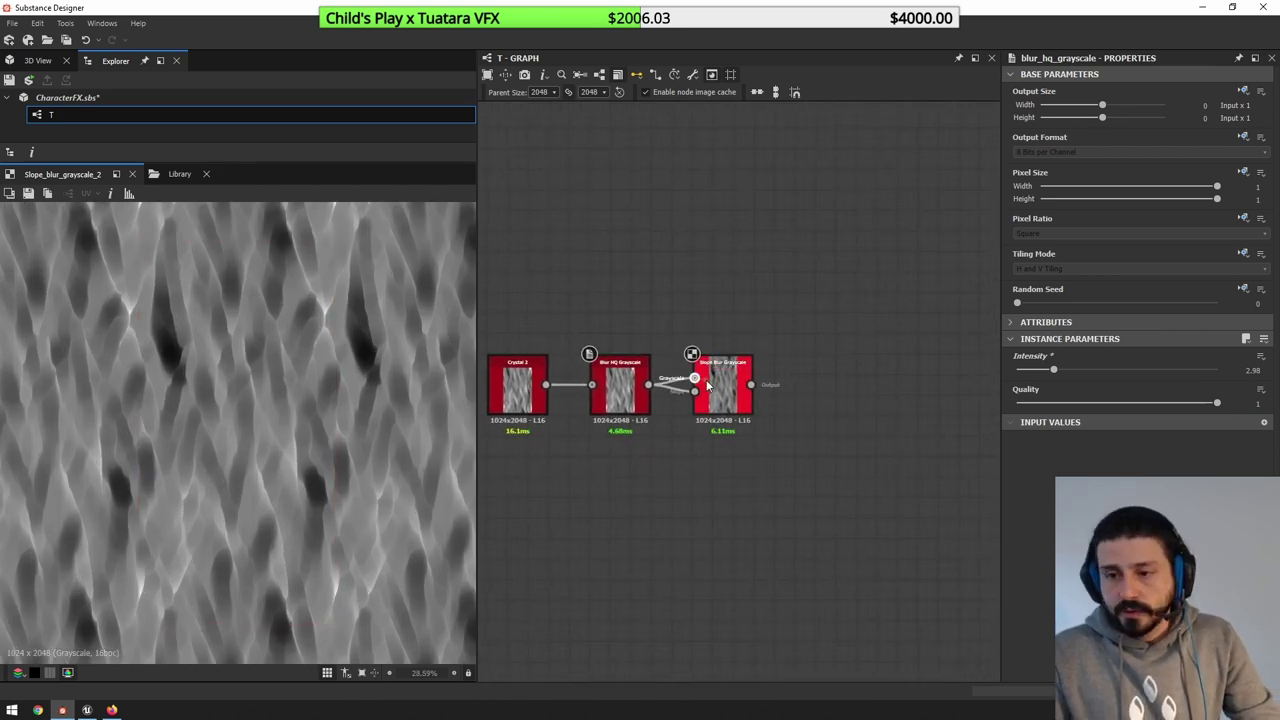
click(707, 385)
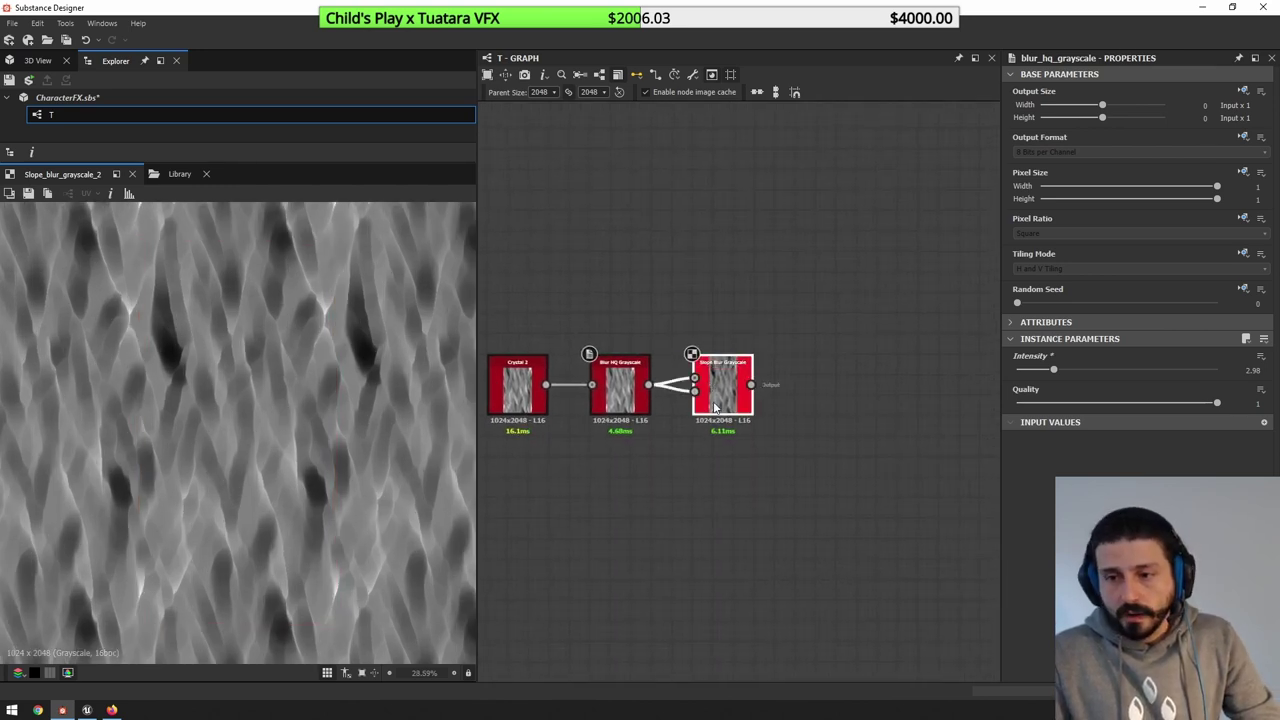
click(129, 194)
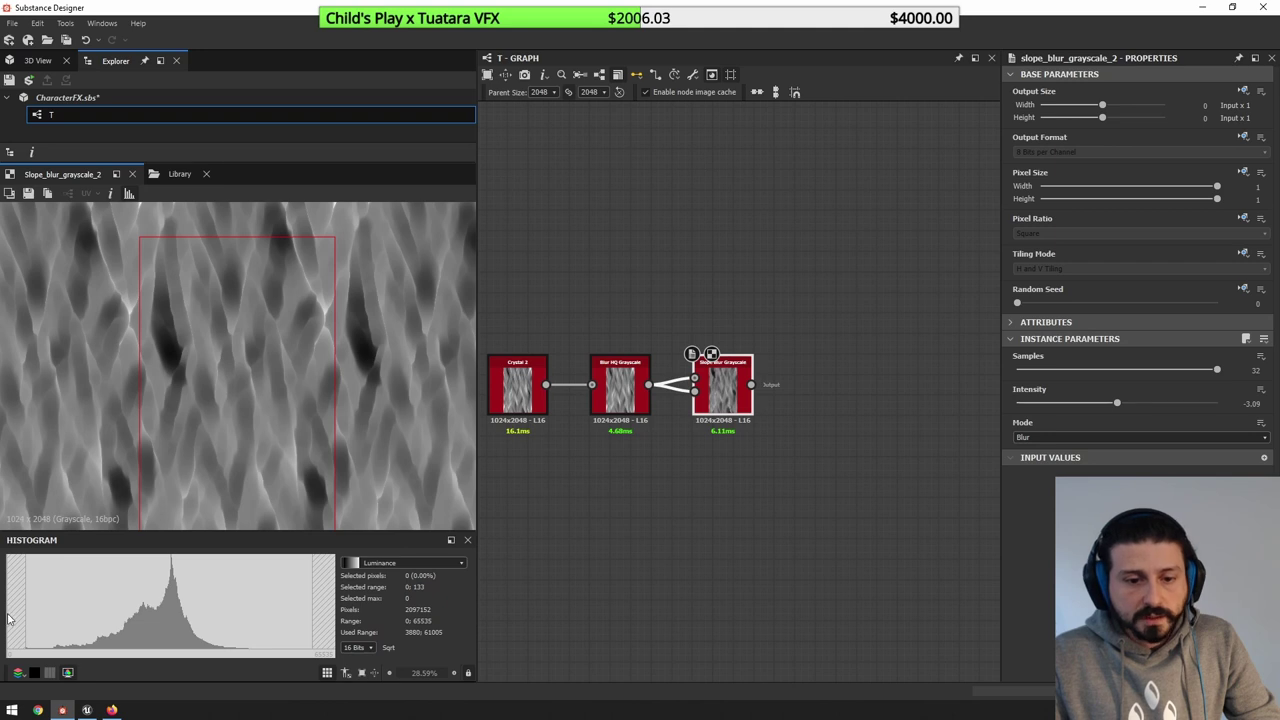
drag(8, 619, 17, 620)
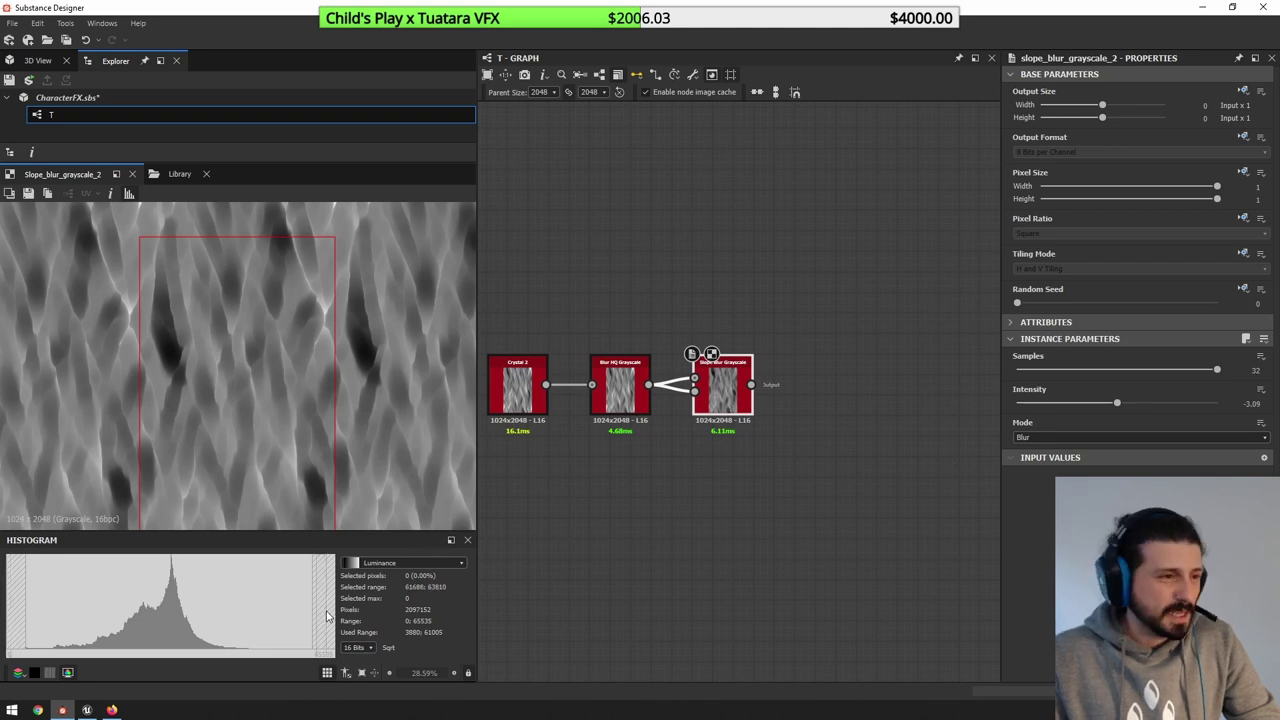
- Add an Auto Levels node after the Slope Blur Grayscale and preview its output
click(726, 401)
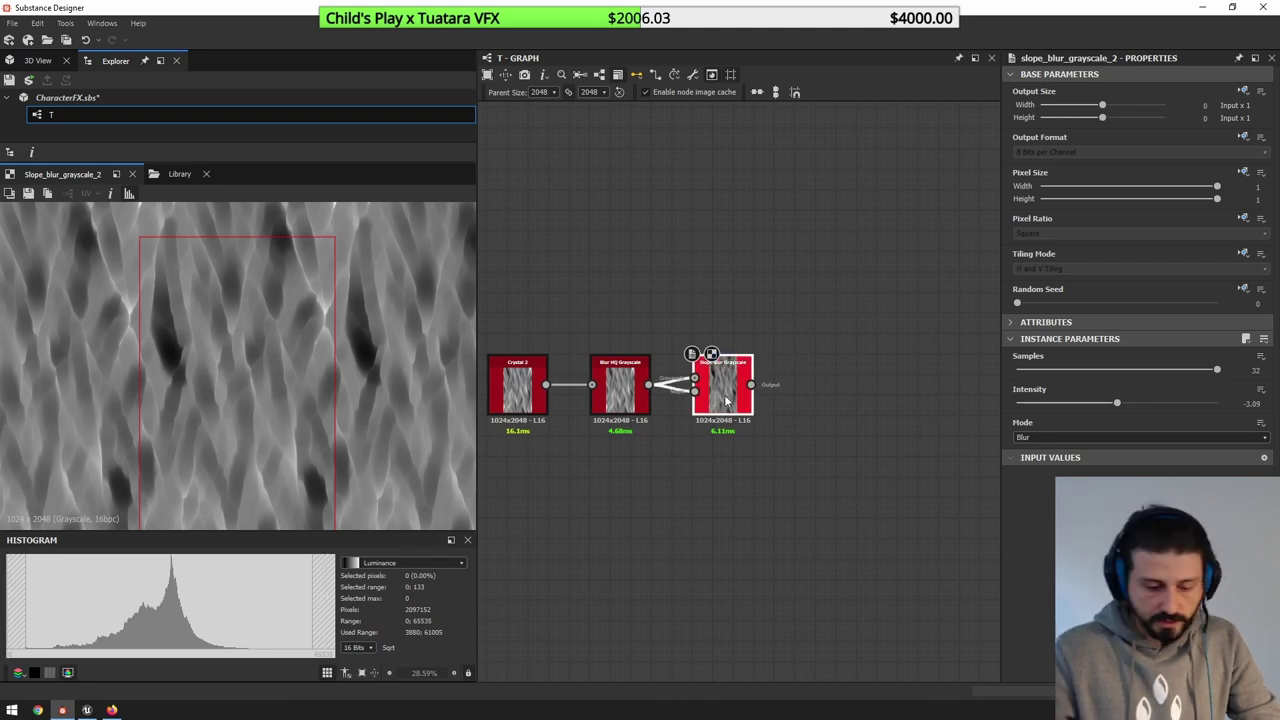
key(space)
text(au)
key(Return)
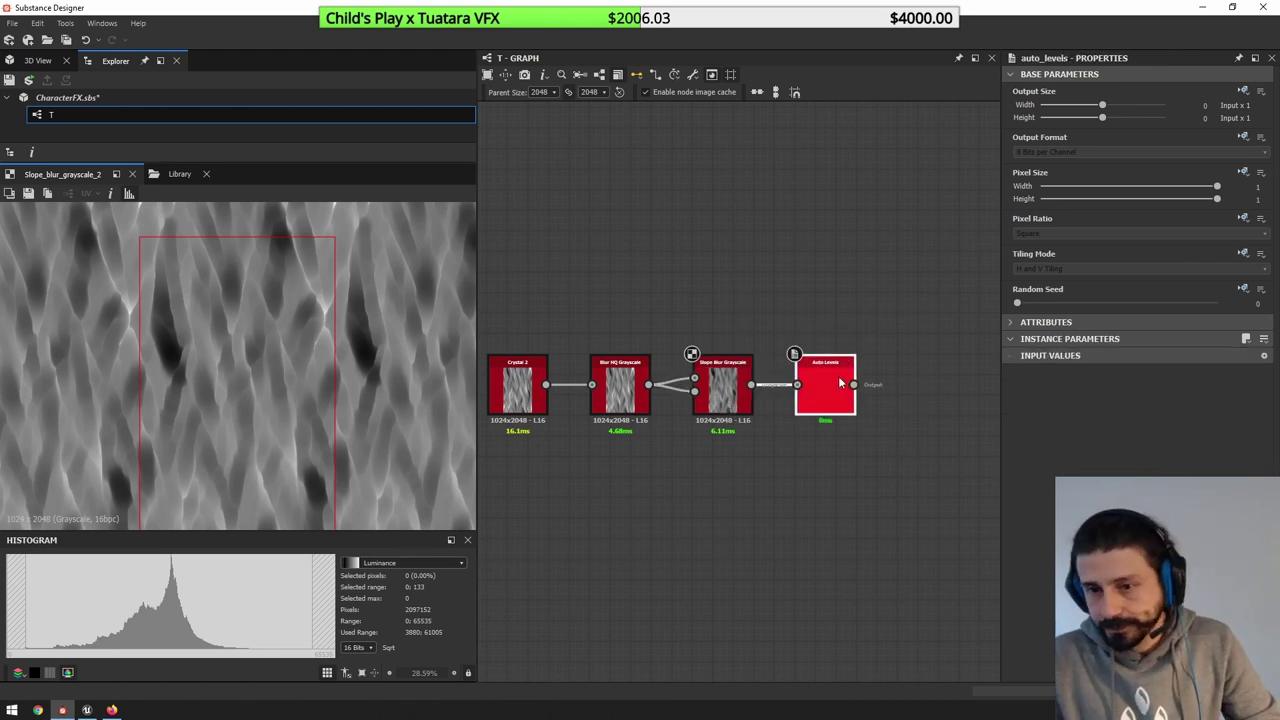
double_click(836, 377)
key(f)
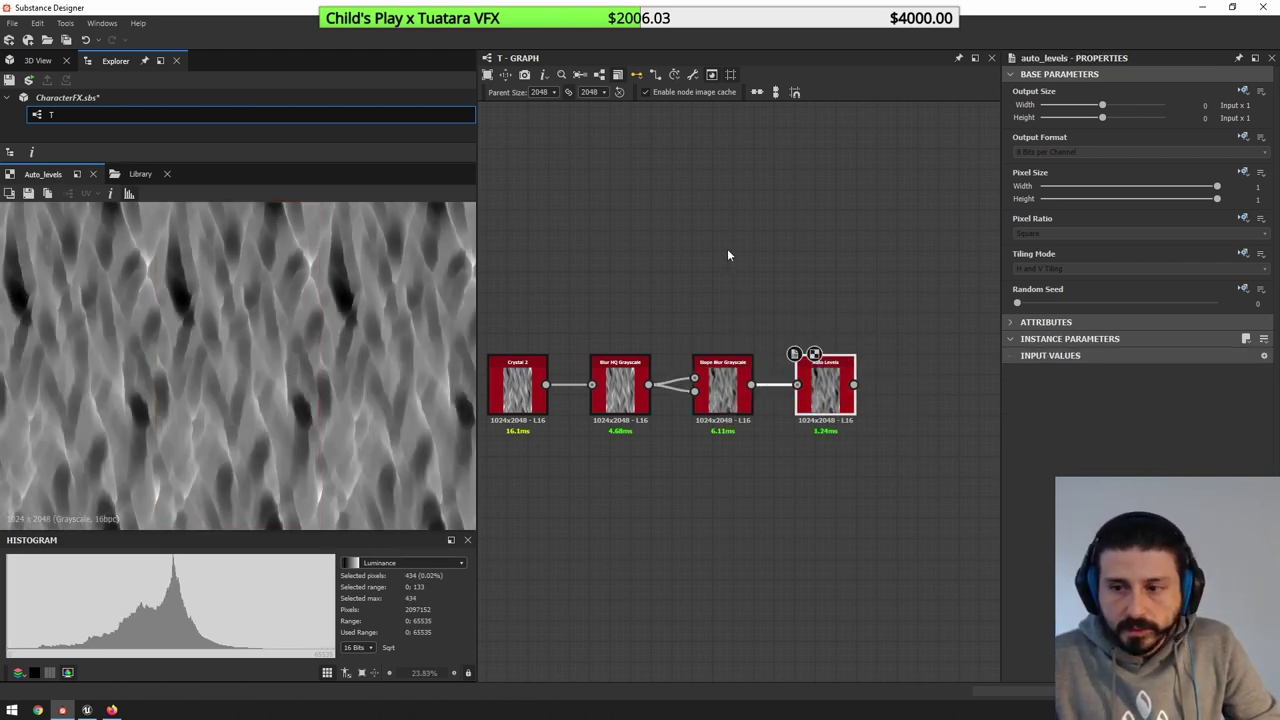
- Add a Levels node after Auto Levels and shift its input midtones toward white to darken the texture
click(828, 300)
middle_drag(830, 301, 809, 314)
click(807, 398)
key(space)
text(le)
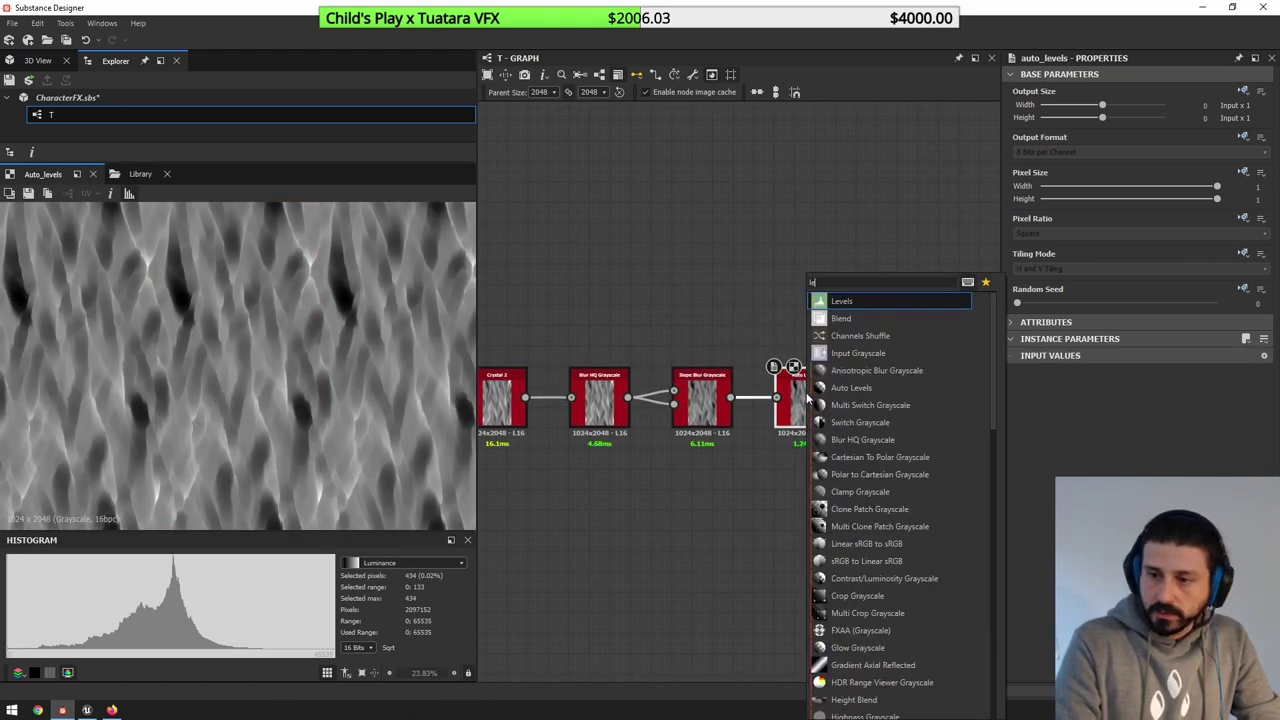
key(Return)
double_click(883, 380)
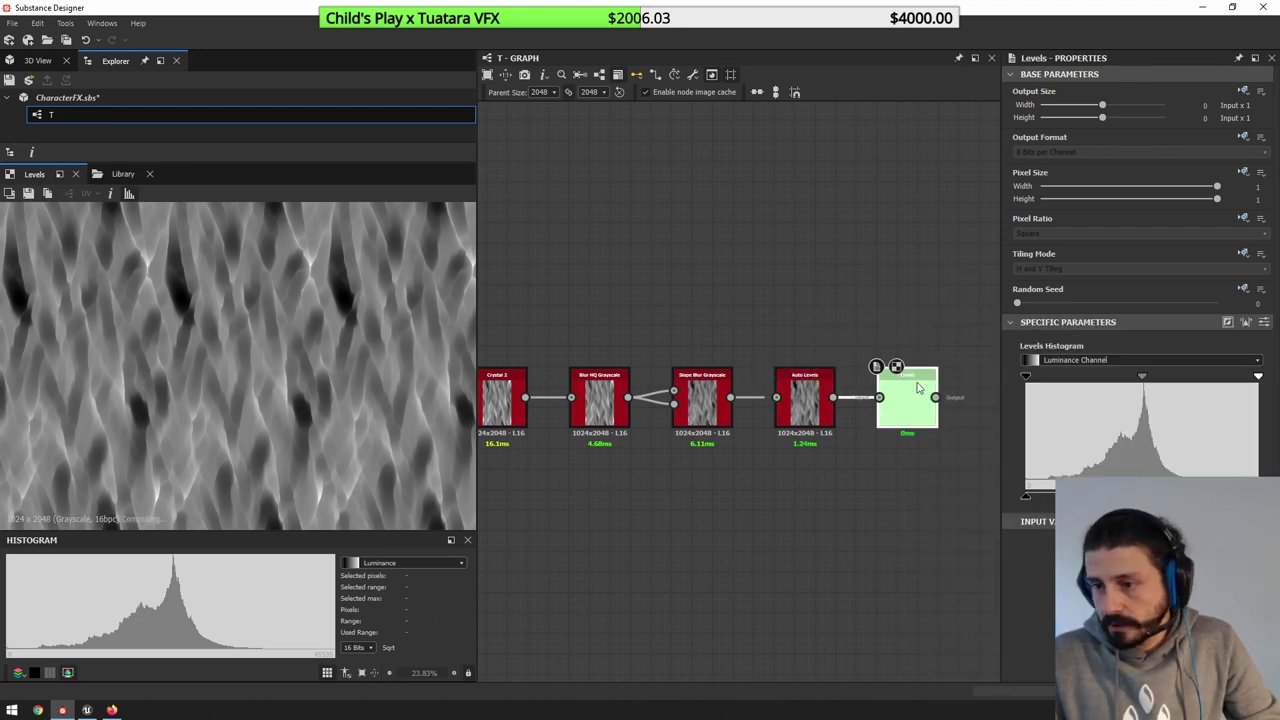
drag(1142, 378, 1164, 378)
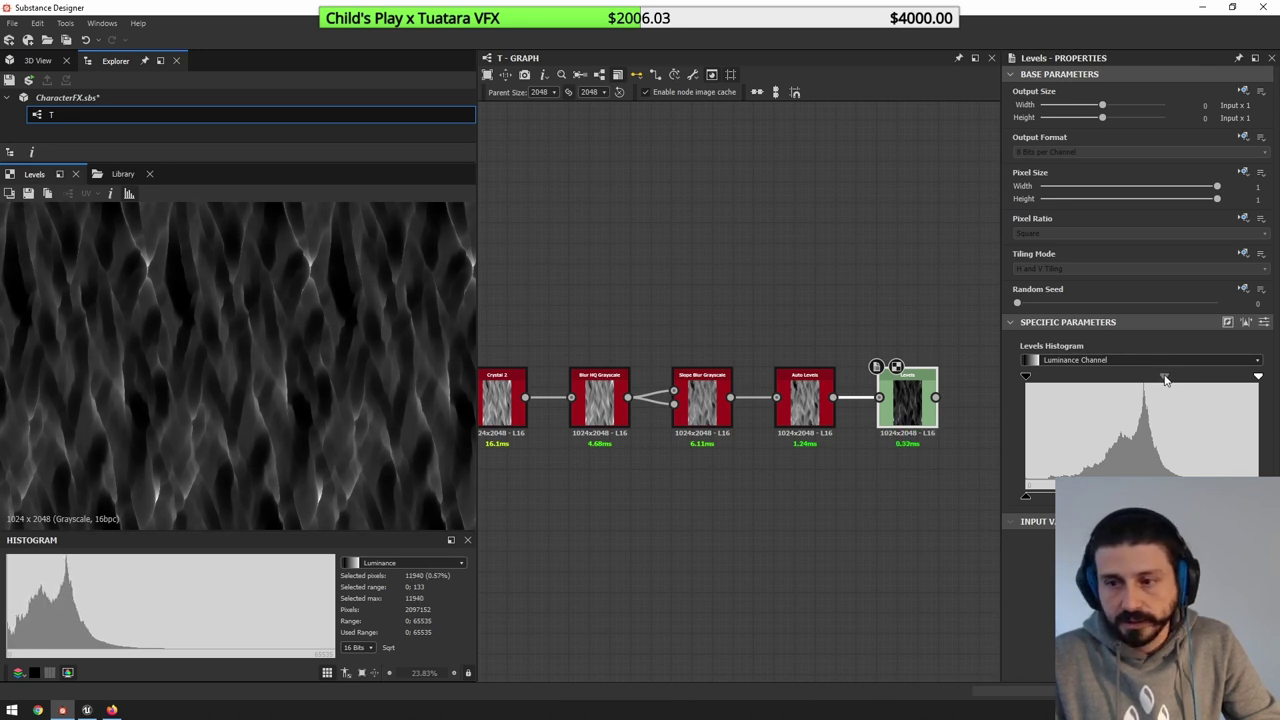
- Place the Levels node closer to Auto Levels and add an unconnected Non Uniform Directional Warp Grayscale node just beyond it
scroll(905, 385, down, 2)
drag(910, 390, 897, 390)
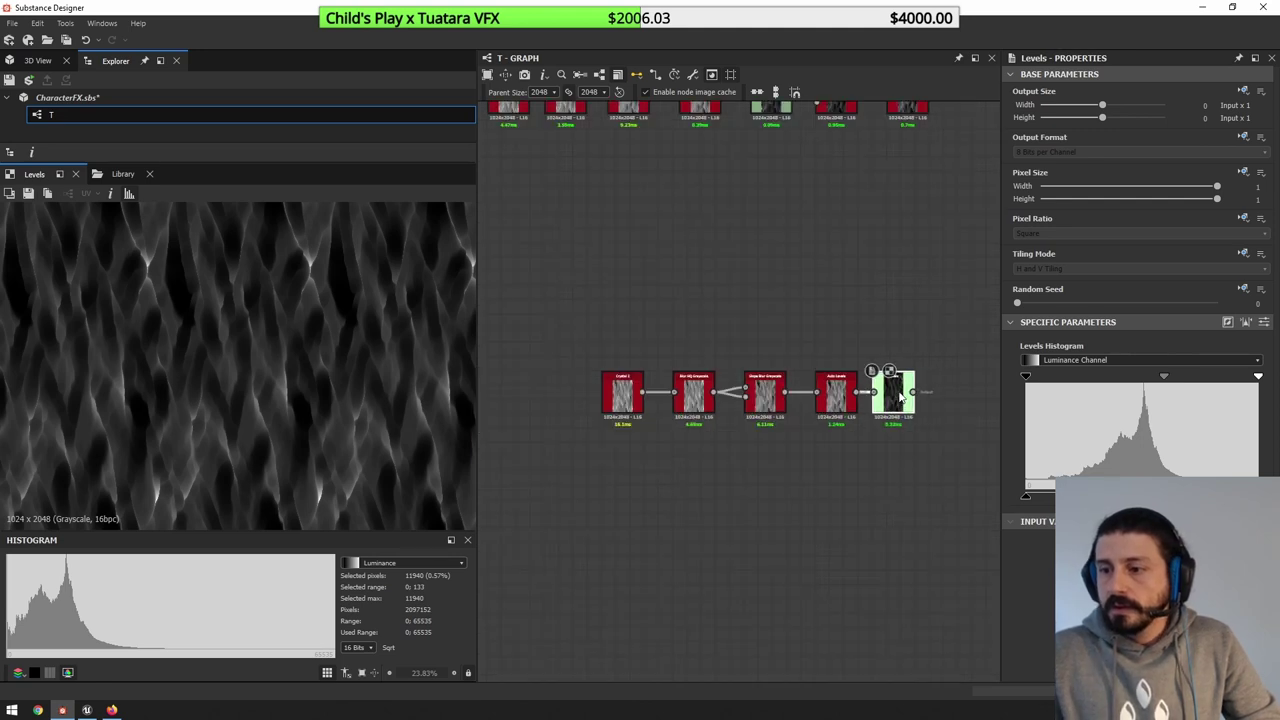
middle_drag(918, 359, 856, 363)
scroll(855, 364, up, 1)
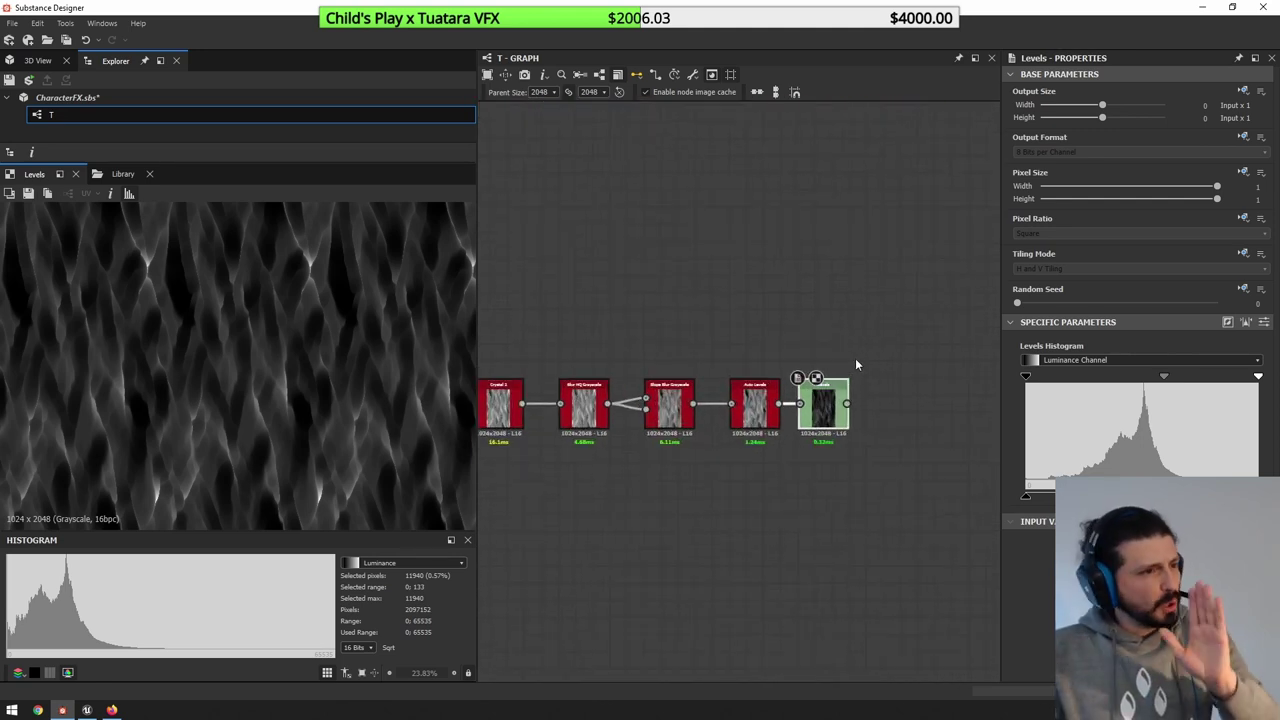
scroll(858, 361, up, 1)
key(space)
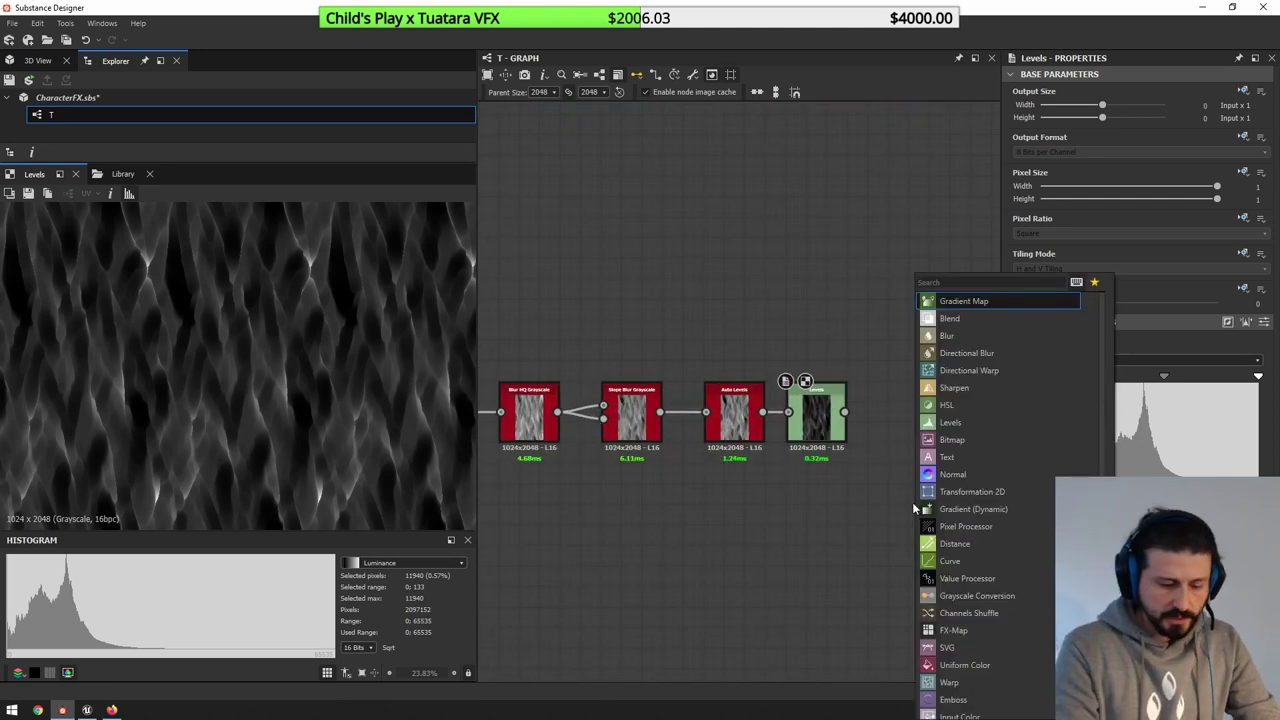
text(non)
click(973, 387)
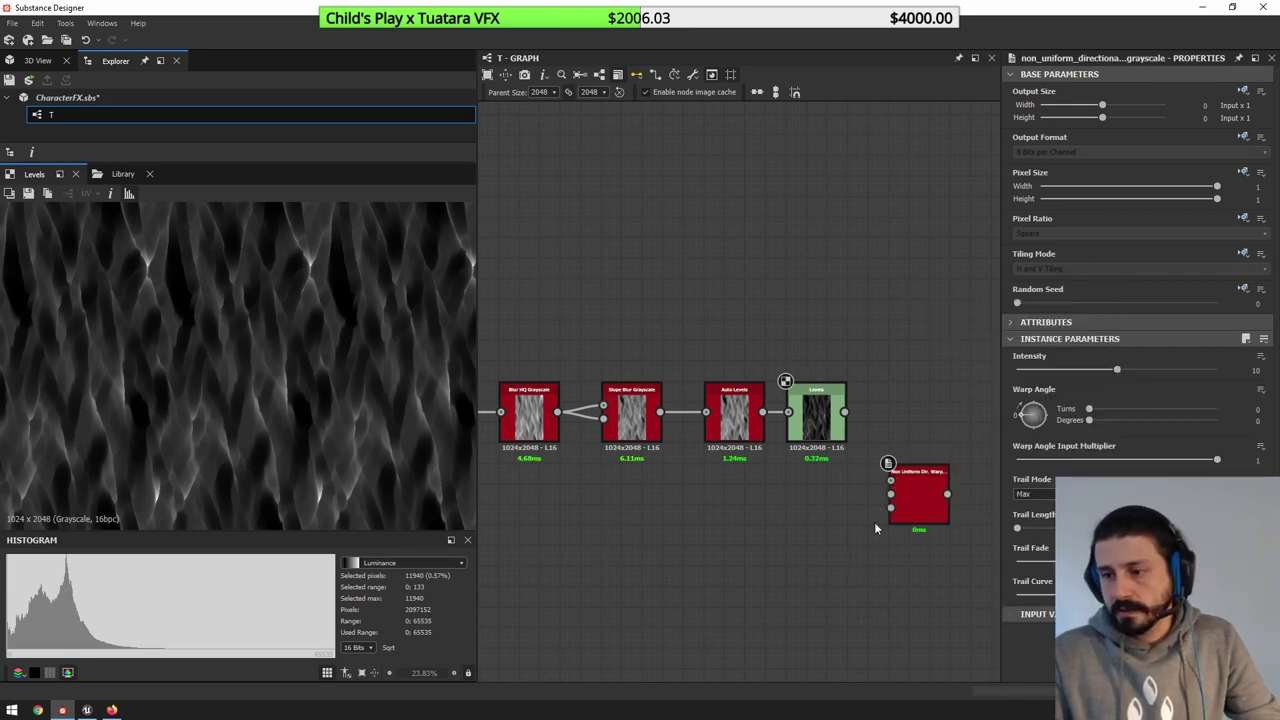
- Feed the Levels output into the Non Uniform Directional Warp Grayscale node's grayscale input and preview the warp
double_click(901, 489)
drag(915, 501, 915, 418)
scroll(926, 405, up, 2)
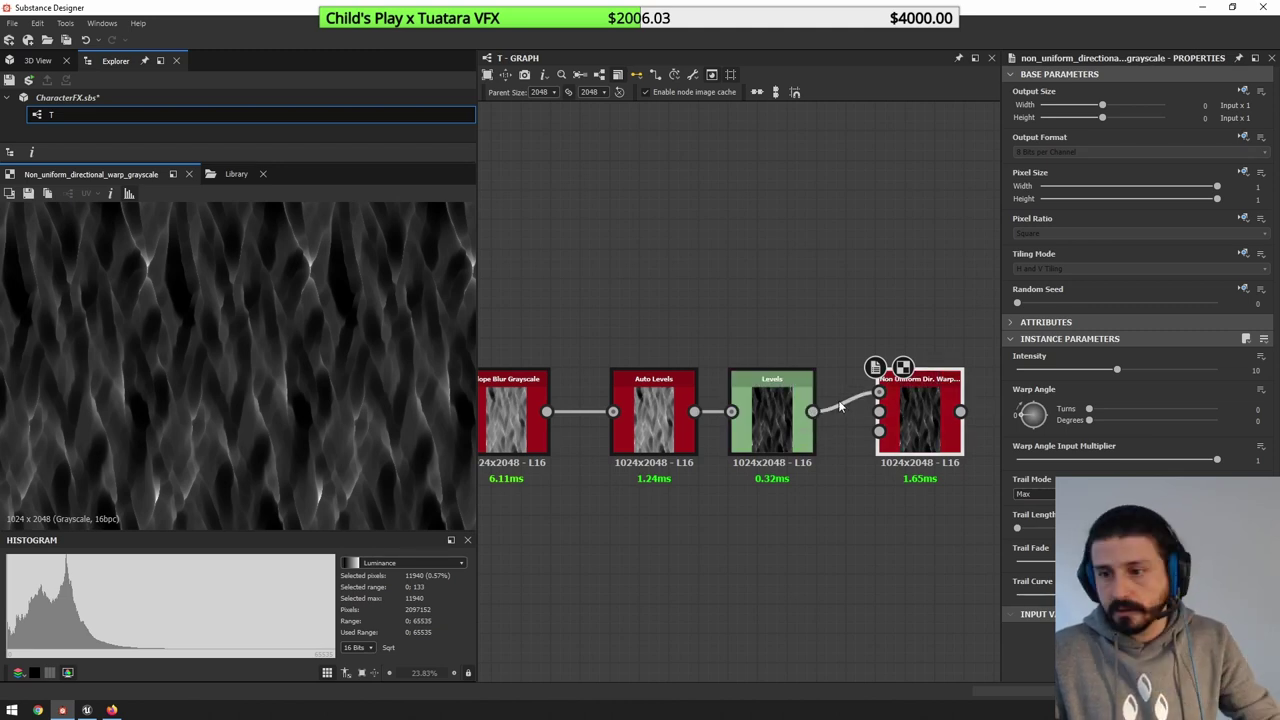
drag(924, 415, 925, 474)
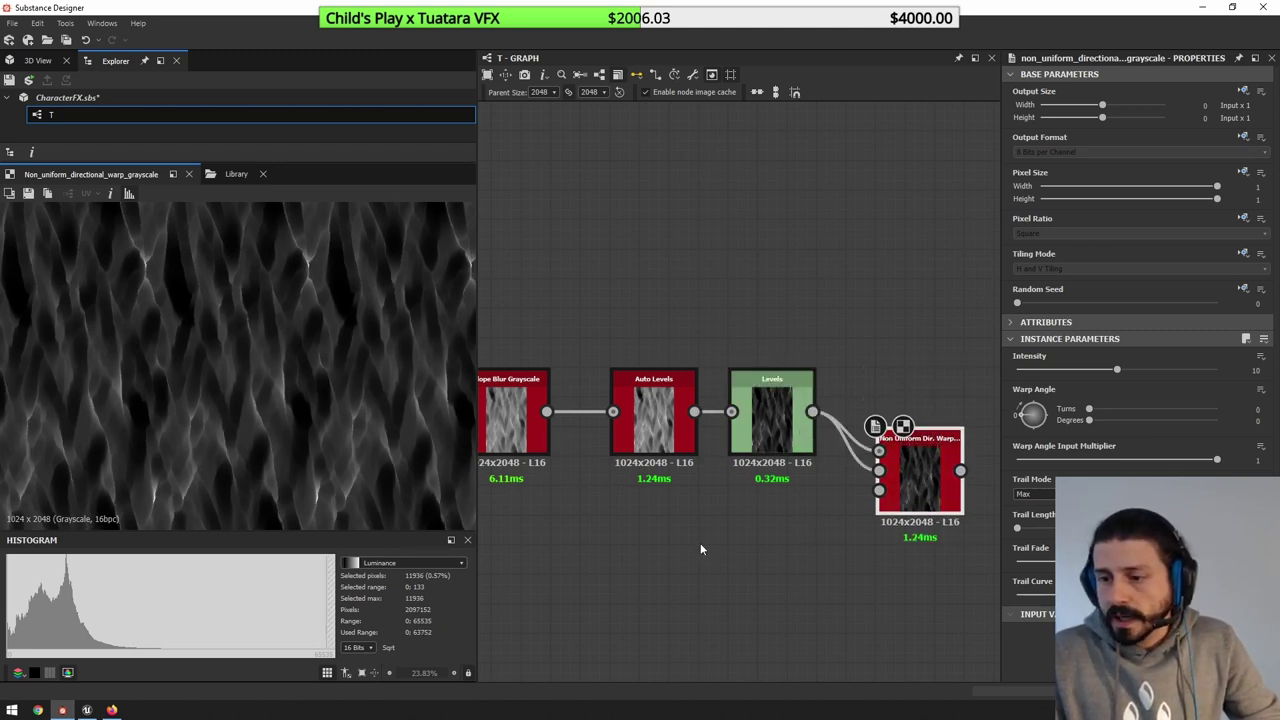
- Drive the second input of the Non Uniform Directional Warp node with the Blur HQ Grayscale output instead of Levels
scroll(740, 522, down, 2)
middle_drag(678, 527, 808, 464)
mouse_move(595, 466)
middle_down()
mouse_move(643, 457)
mouse_move(592, 444)
middle_up()
drag(633, 362, 966, 402)
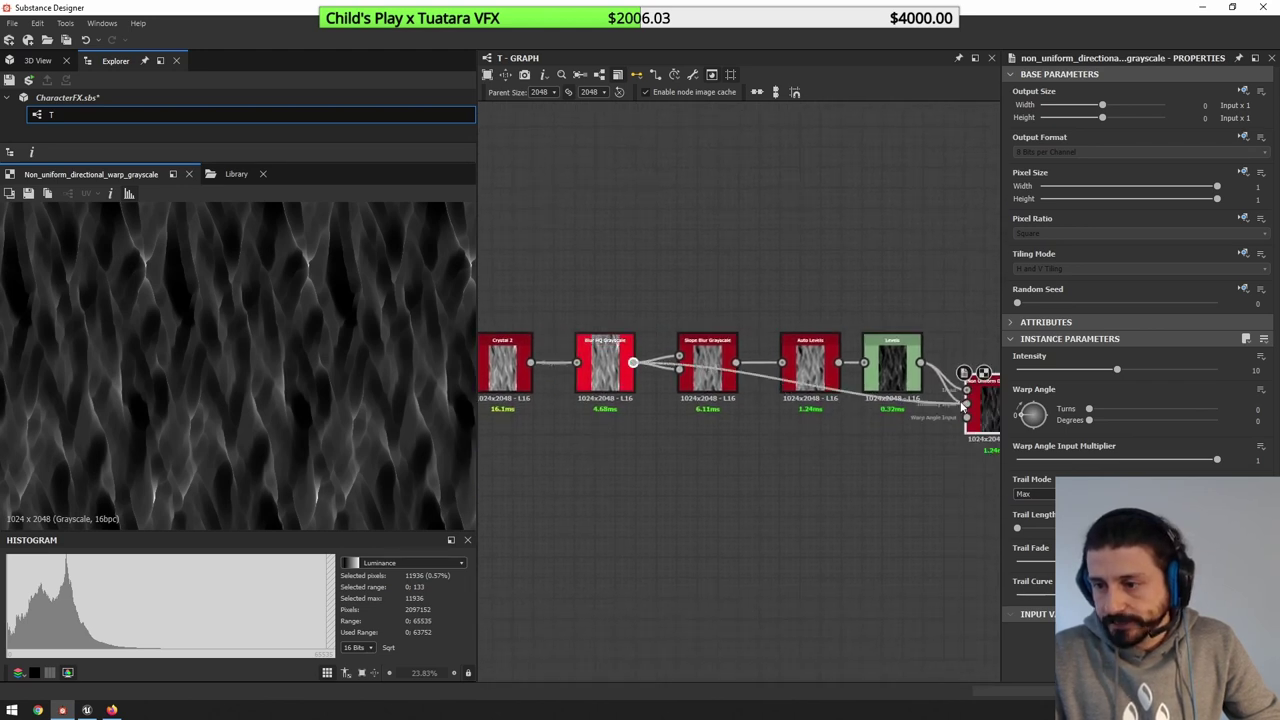
middle_drag(919, 457, 771, 491)
scroll(770, 491, up, 2)
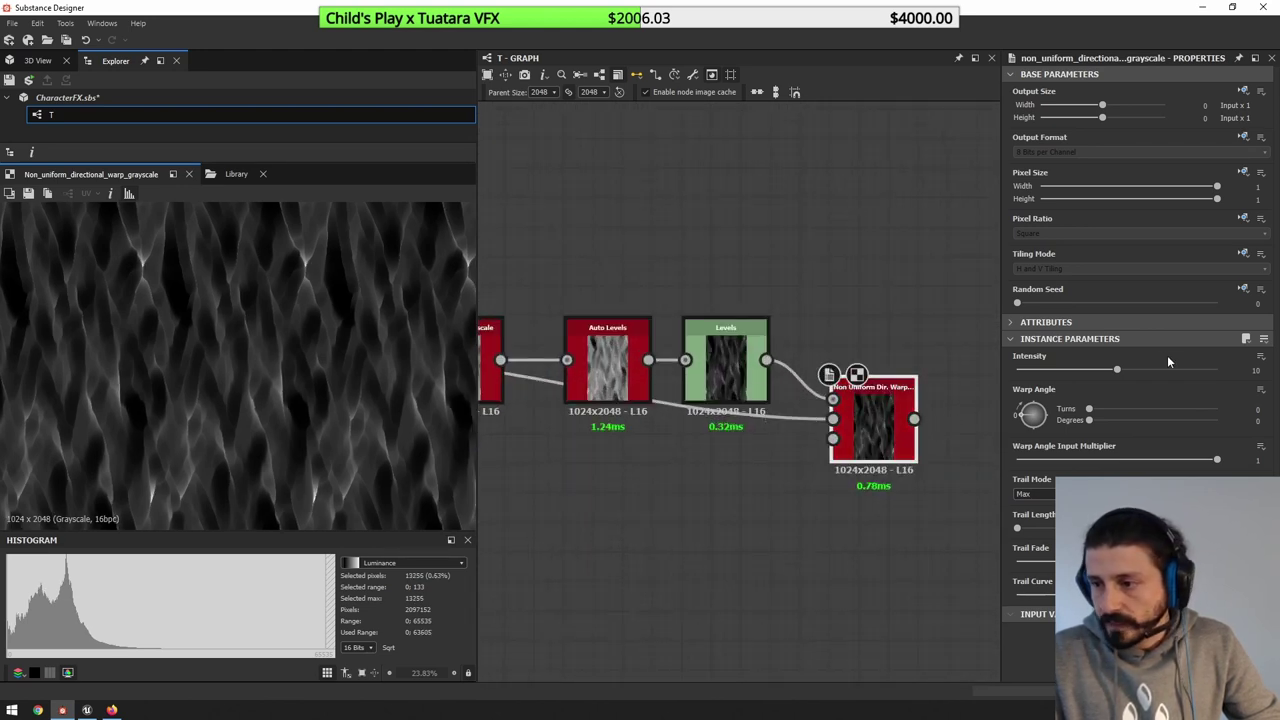
- Set the directional warp's intensity to 64 and hide the histogram below the texture preview
drag(1118, 370, 1165, 370)
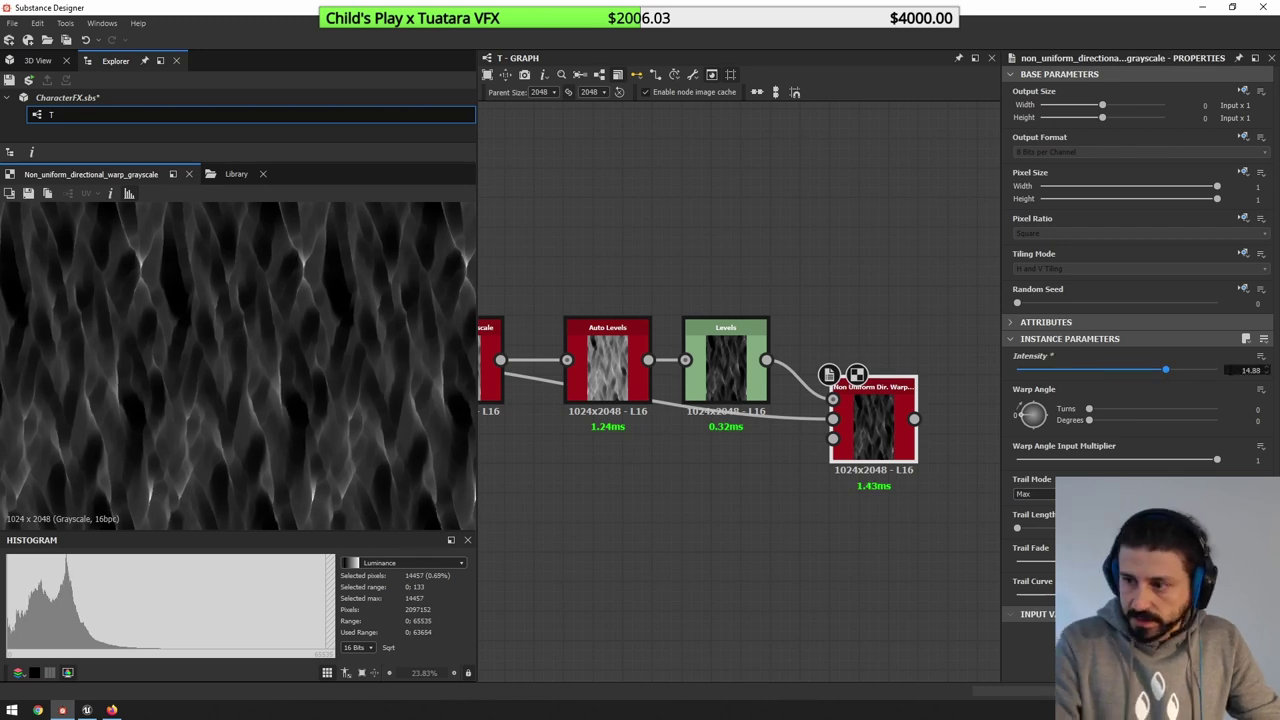
text(64)
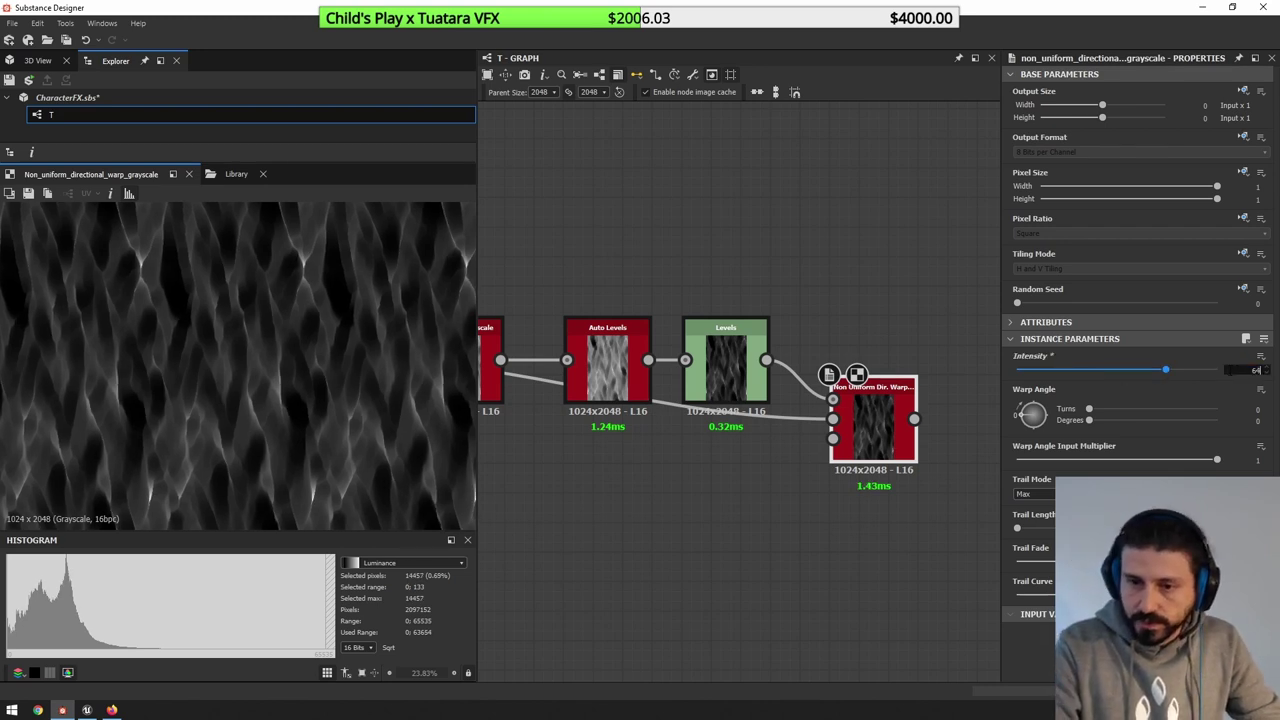
key(Return)
scroll(255, 370, up, 2)
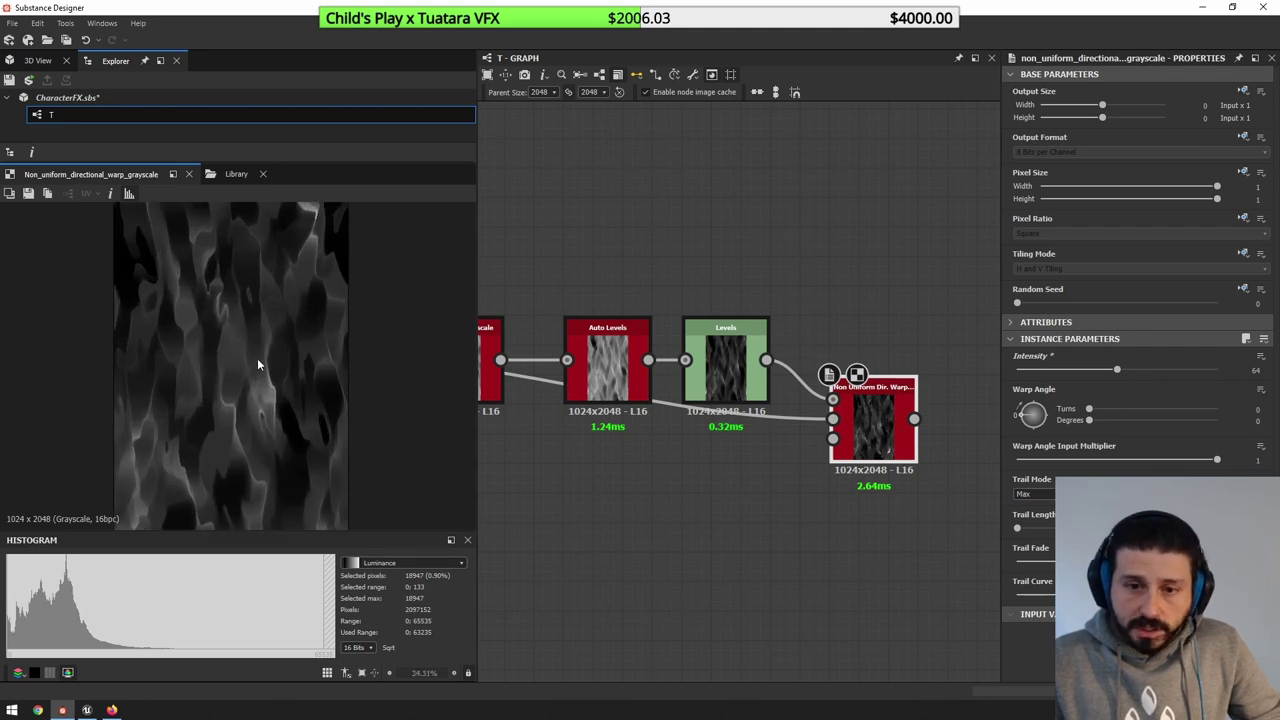
click(131, 192)
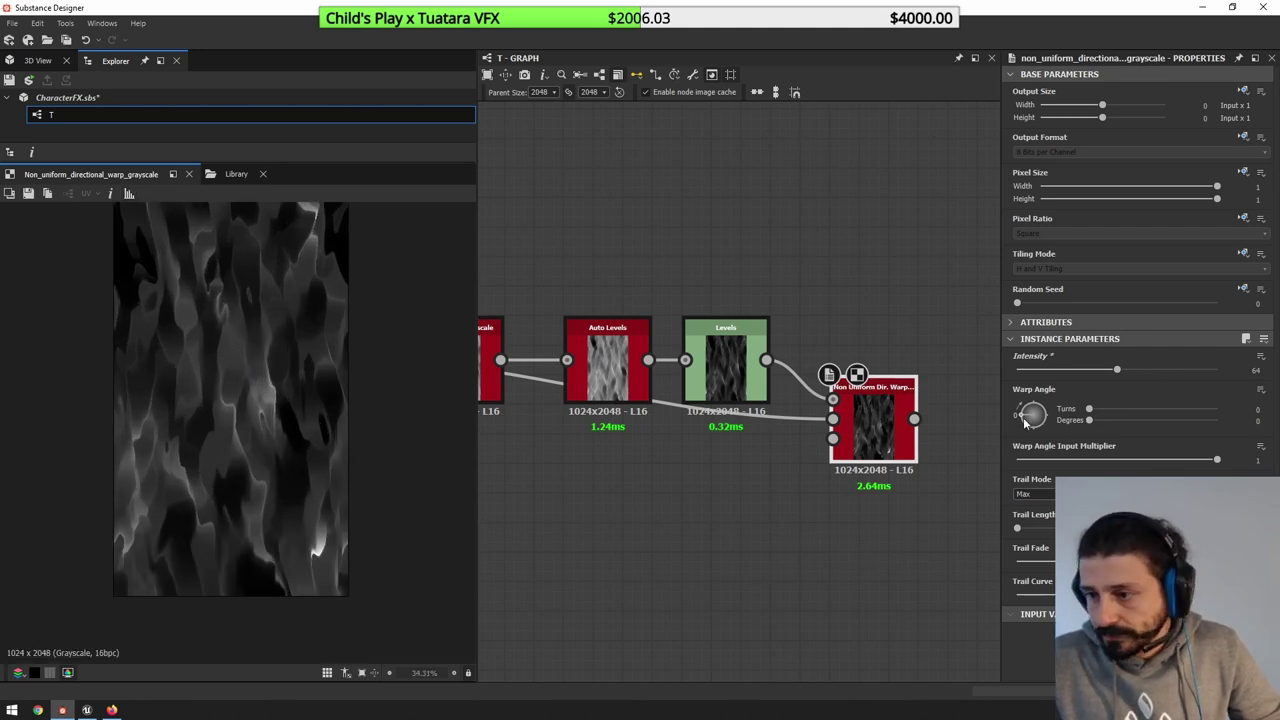
- Set the directional warp's warp angle to 89 degrees
drag(1030, 410, 1037, 391)
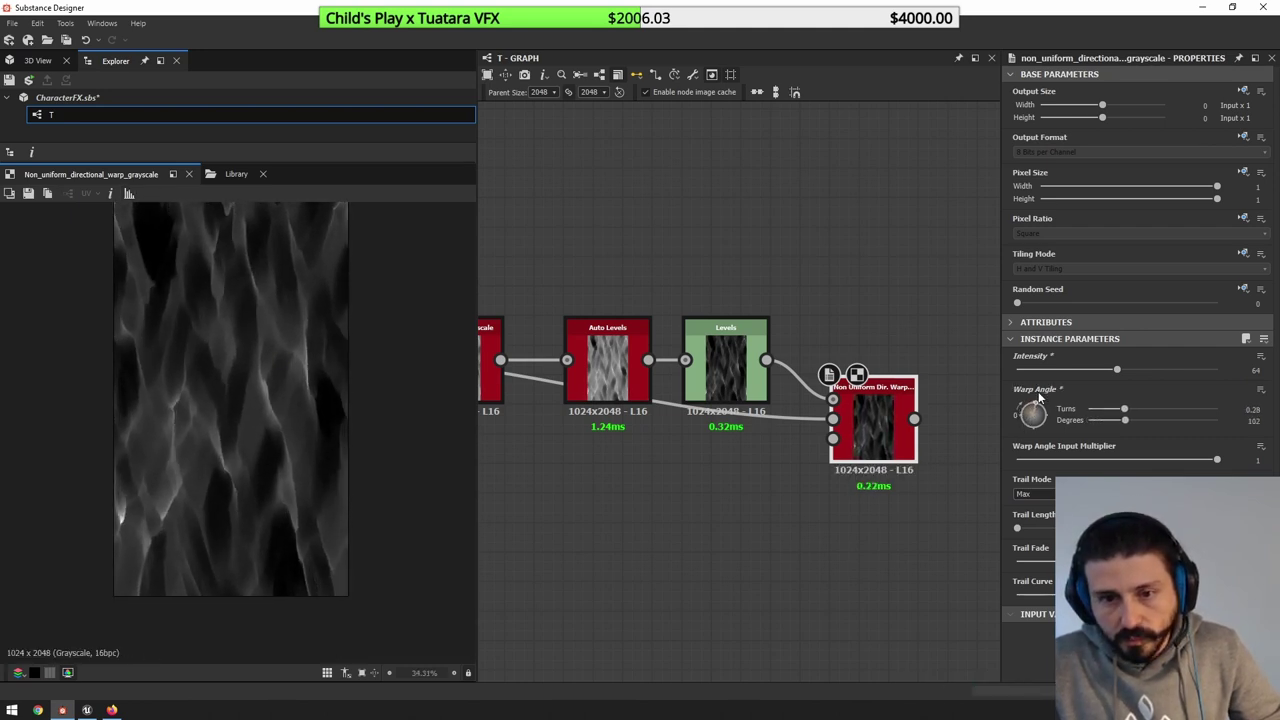
click(1228, 419)
text(89)
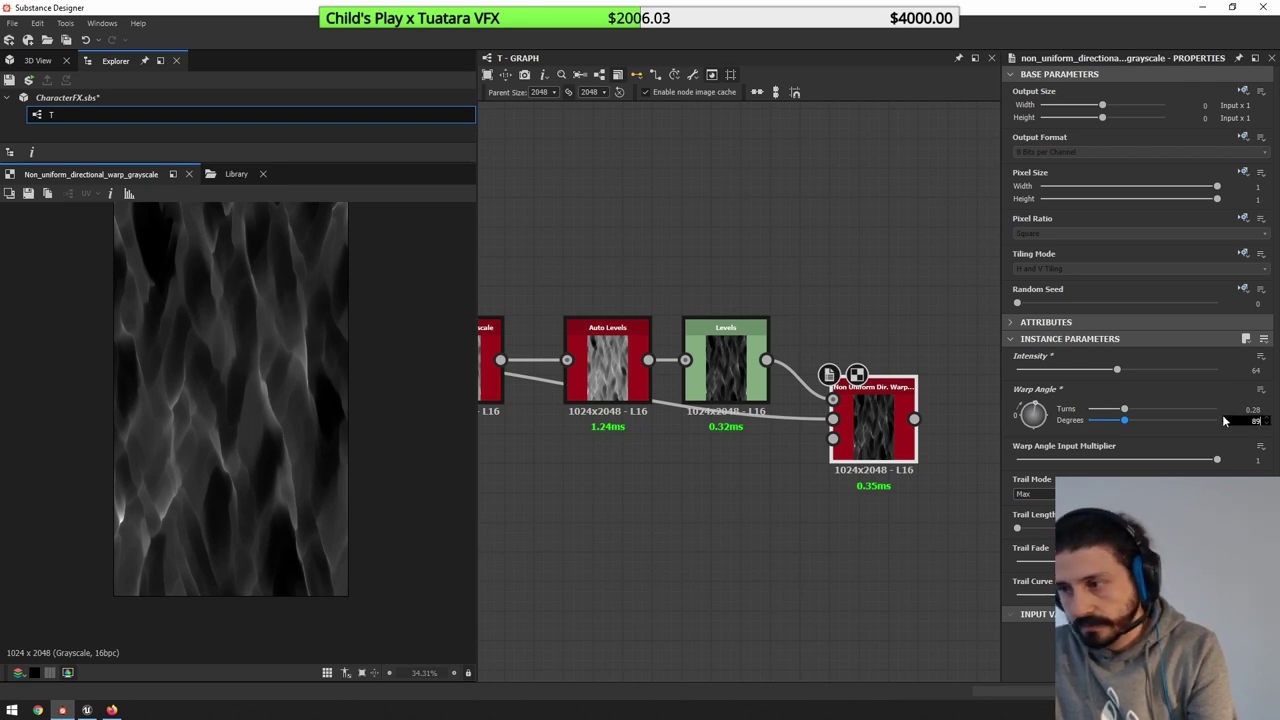
key(Return)
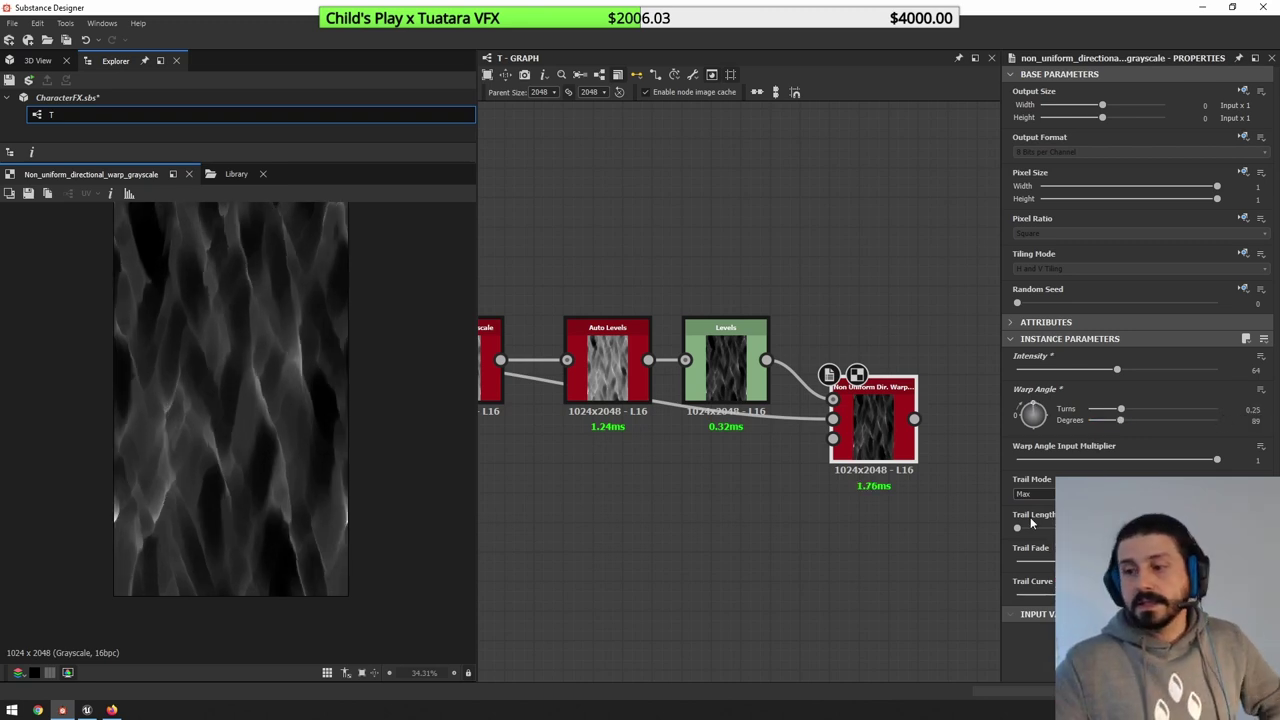
- Increase the directional warp's trail length, switch its trail mode to Average and set its intensity to 16
drag(1019, 529, 1110, 529)
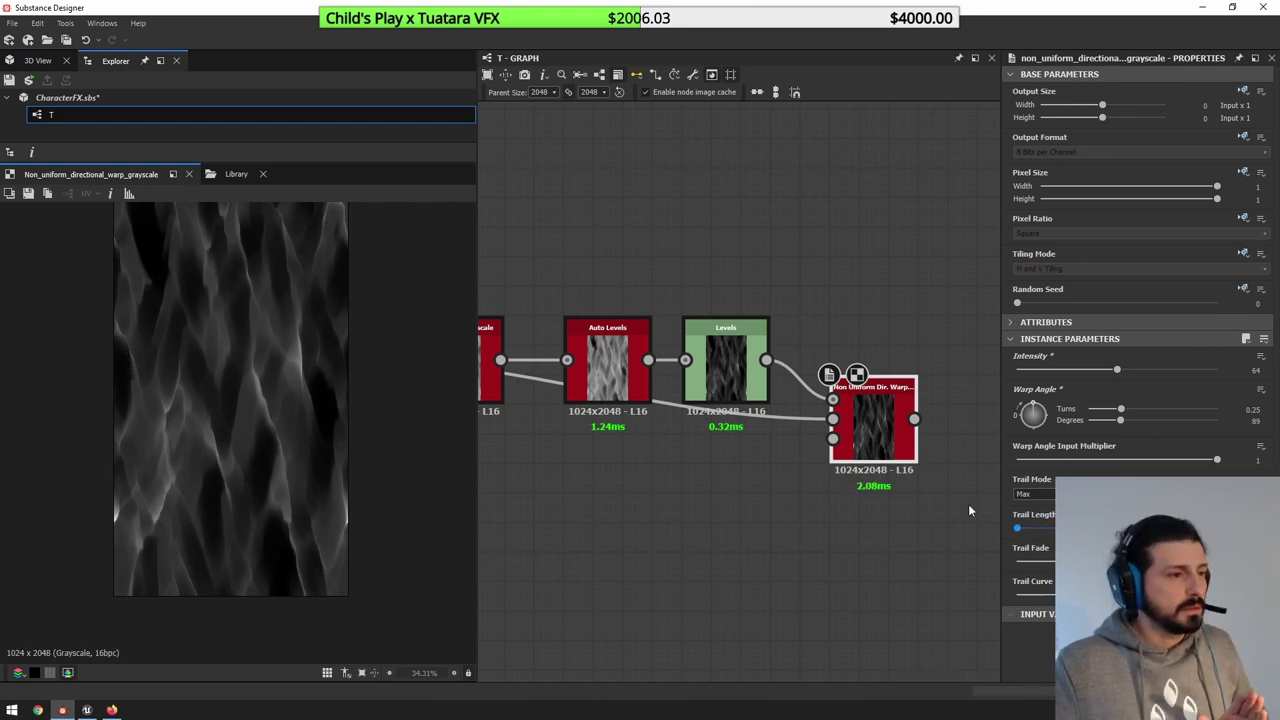
click(1064, 494)
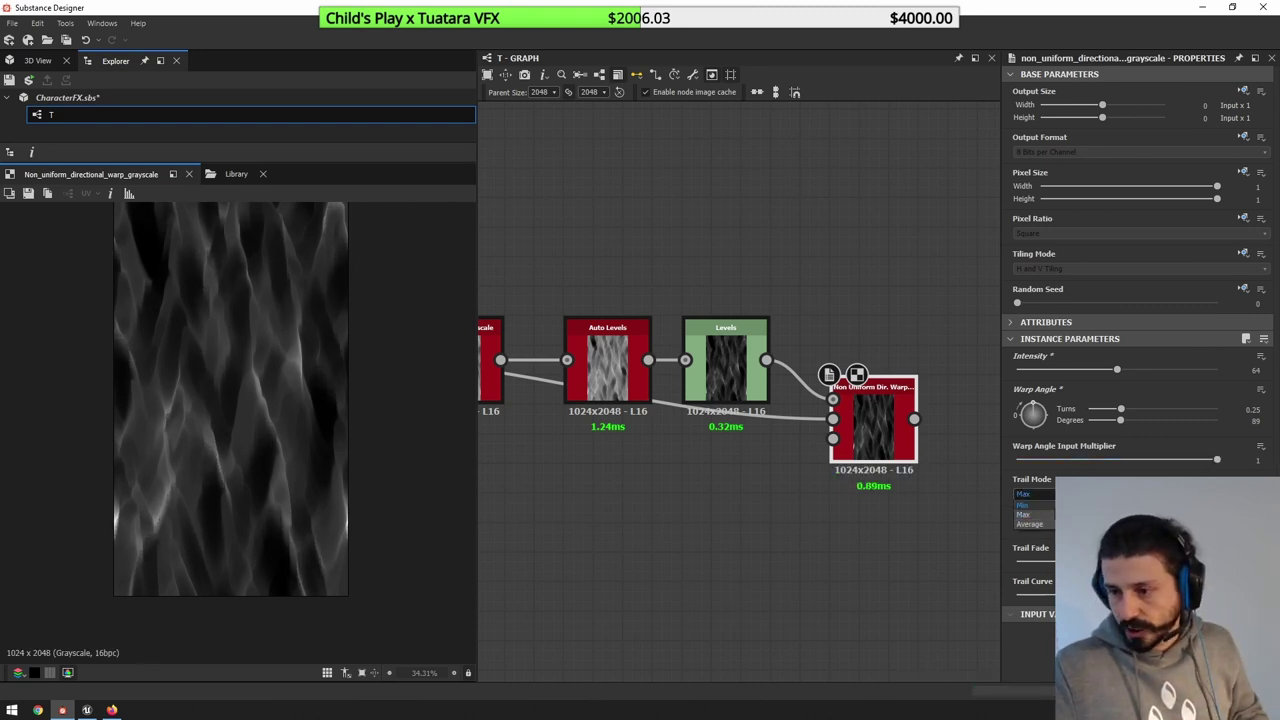
click(1052, 526)
scroll(226, 478, down, 1)
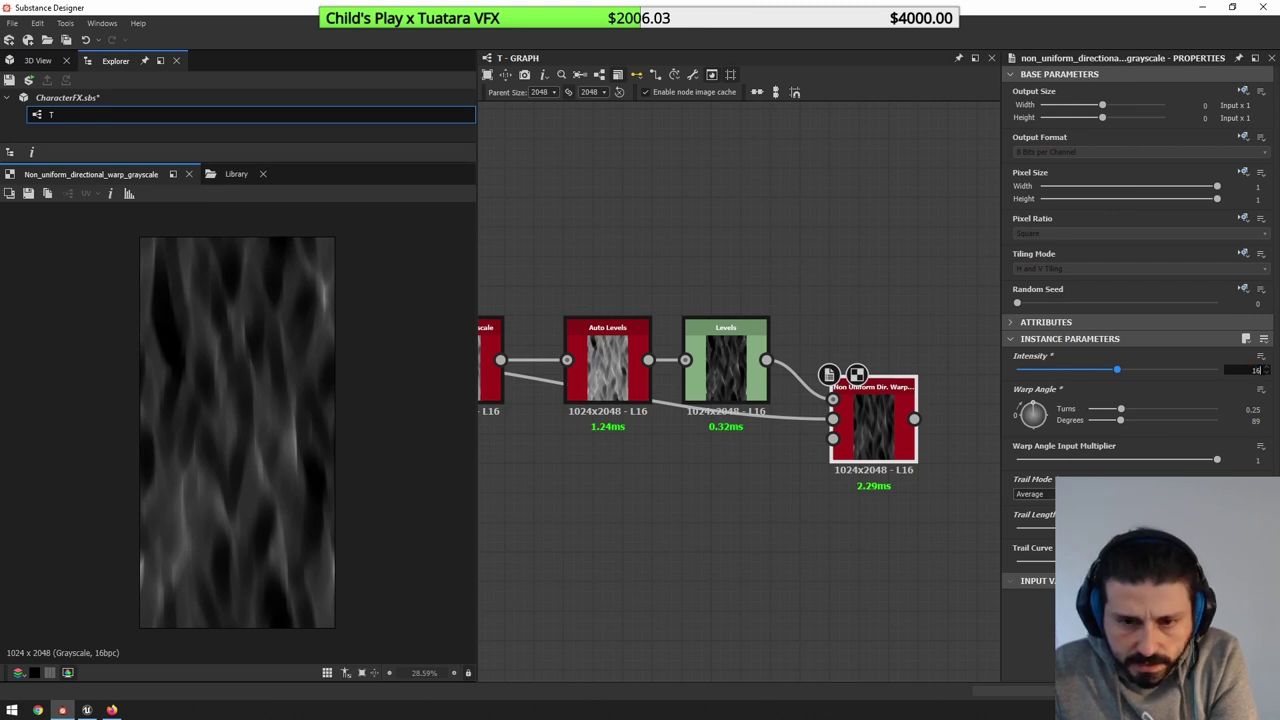
key(Return)
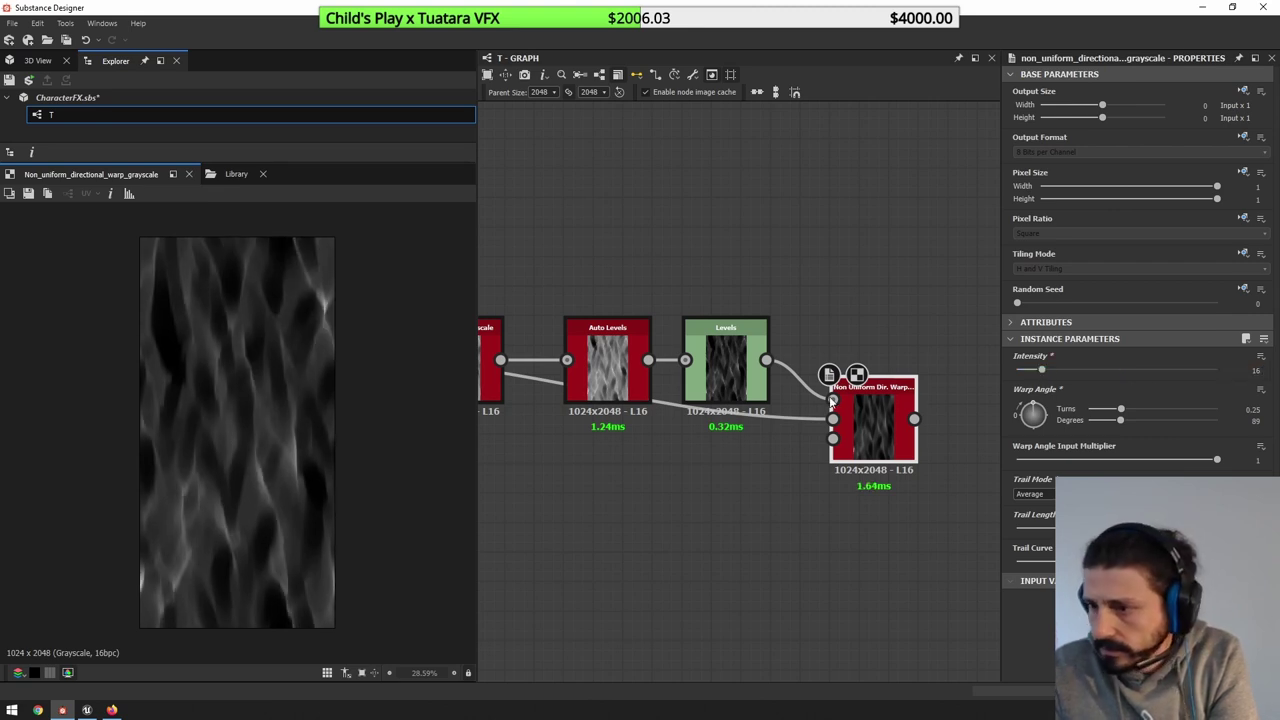
- Add an Auto Levels node after the directional warp and preview its output, checking how the texture tiles
click(866, 436)
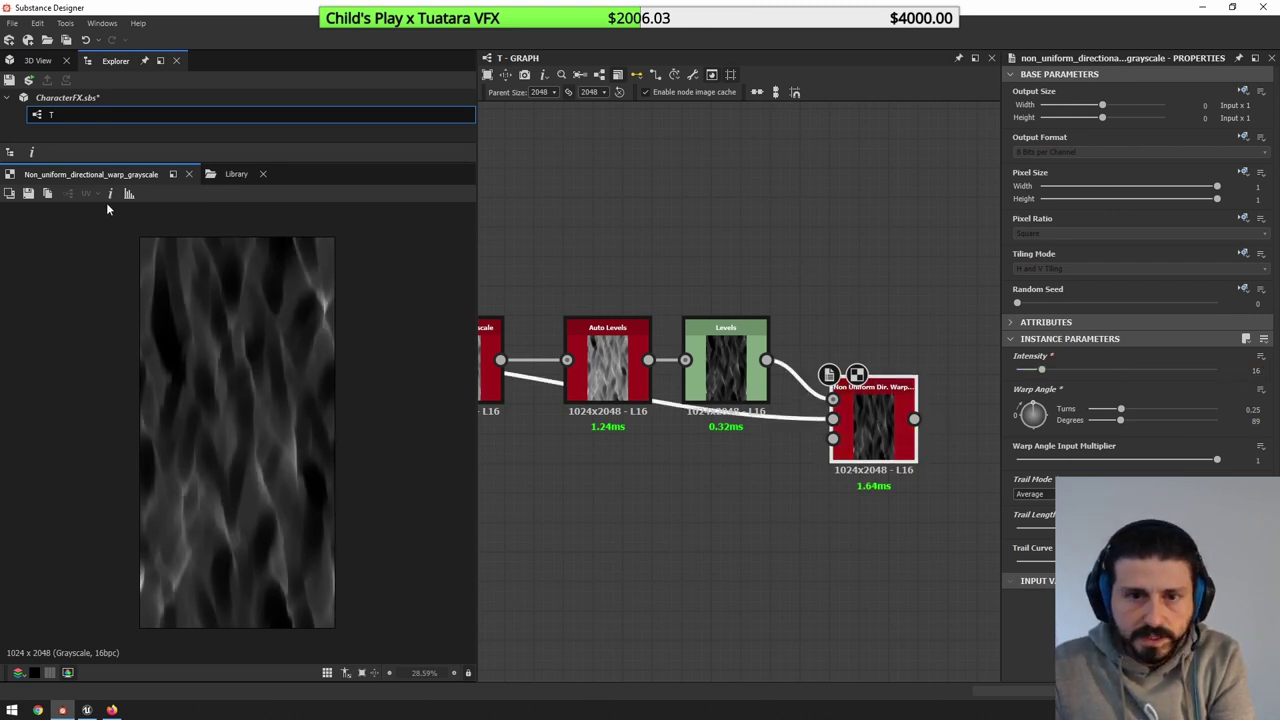
key(space)
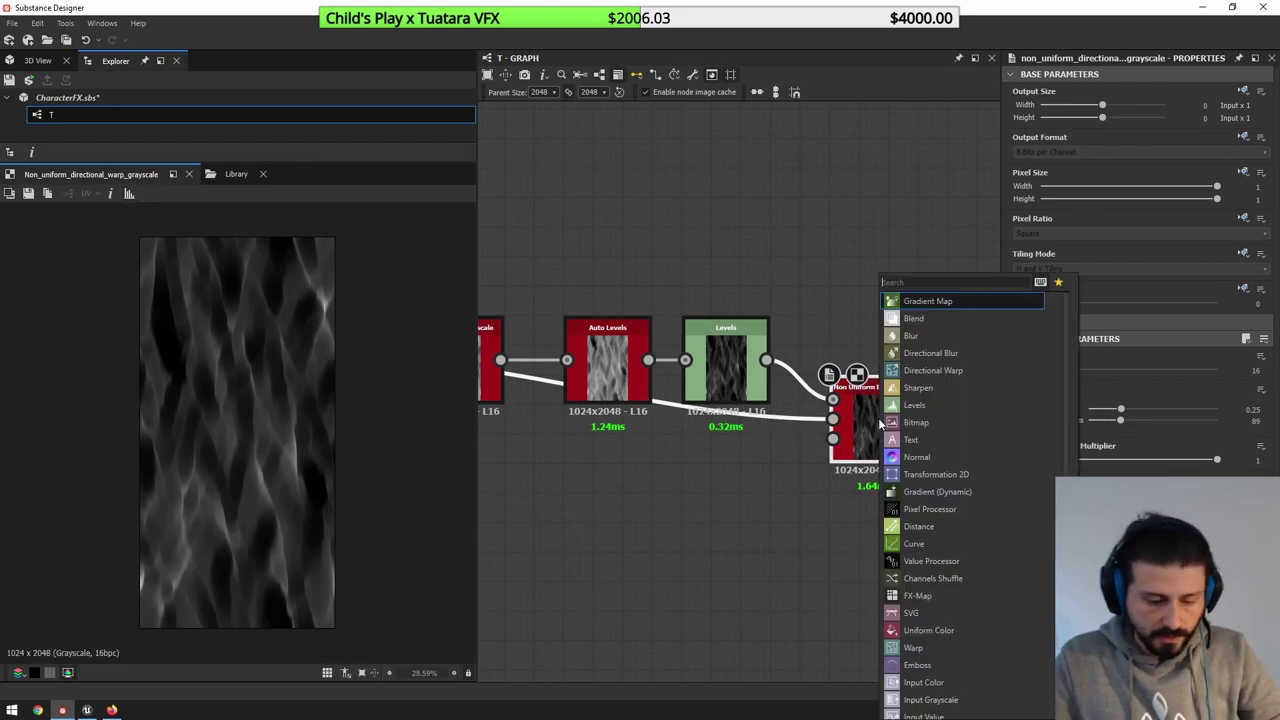
text(au)
key(Return)
scroll(866, 424, down, 2)
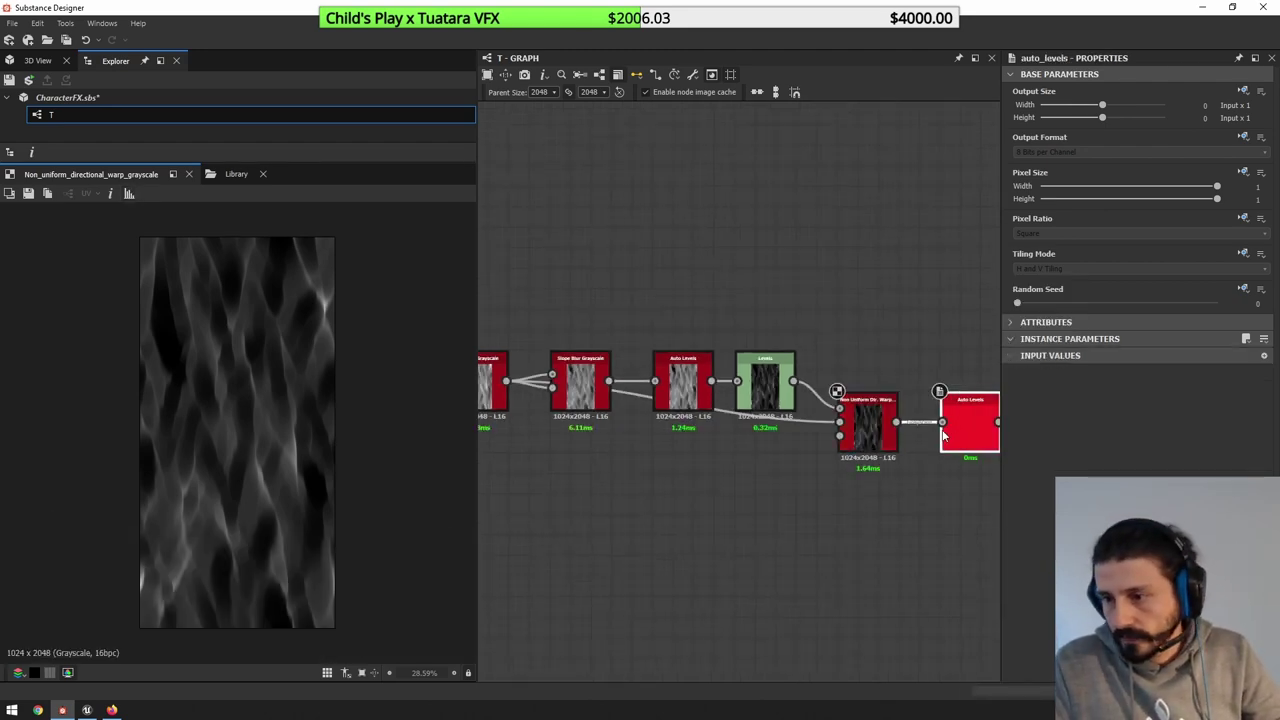
double_click(967, 430)
scroll(228, 400, down, 5)
key(space)
scroll(232, 421, up, 3)
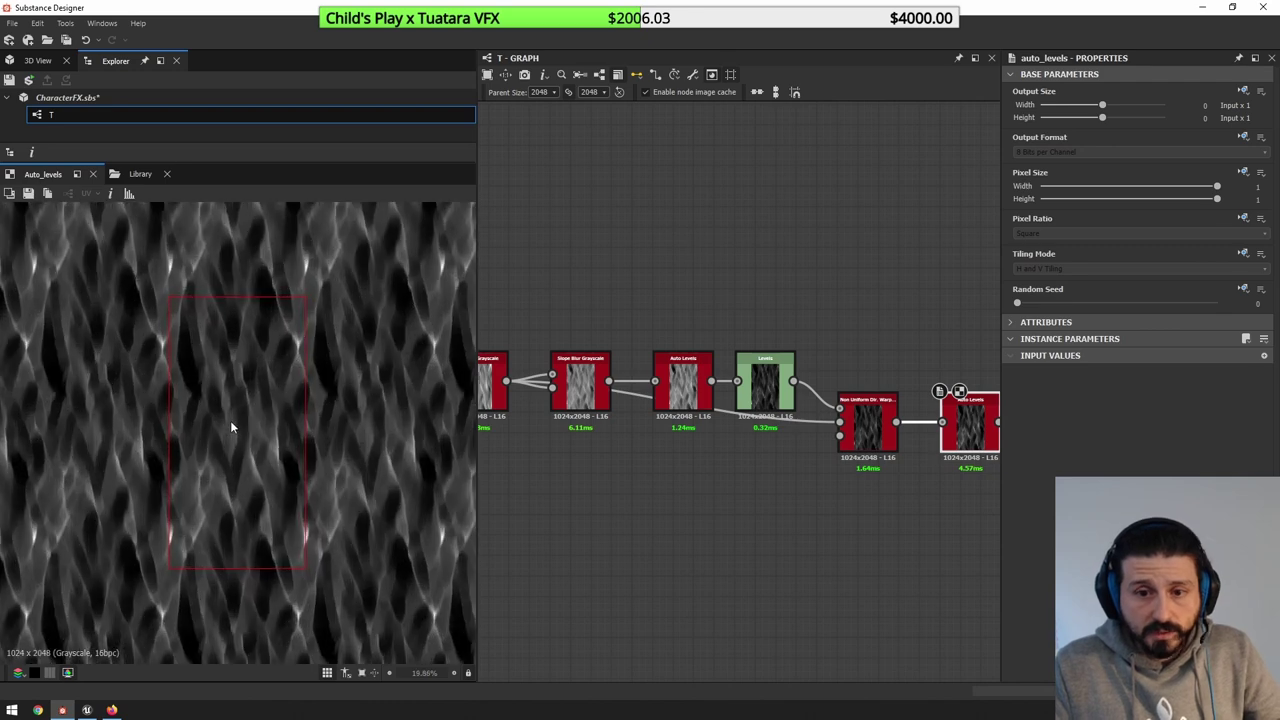
key(space)
- Duplicate the whole node chain from Crystal 2 to the final Auto Levels and place the copy beneath the original
scroll(800, 477, down, 5)
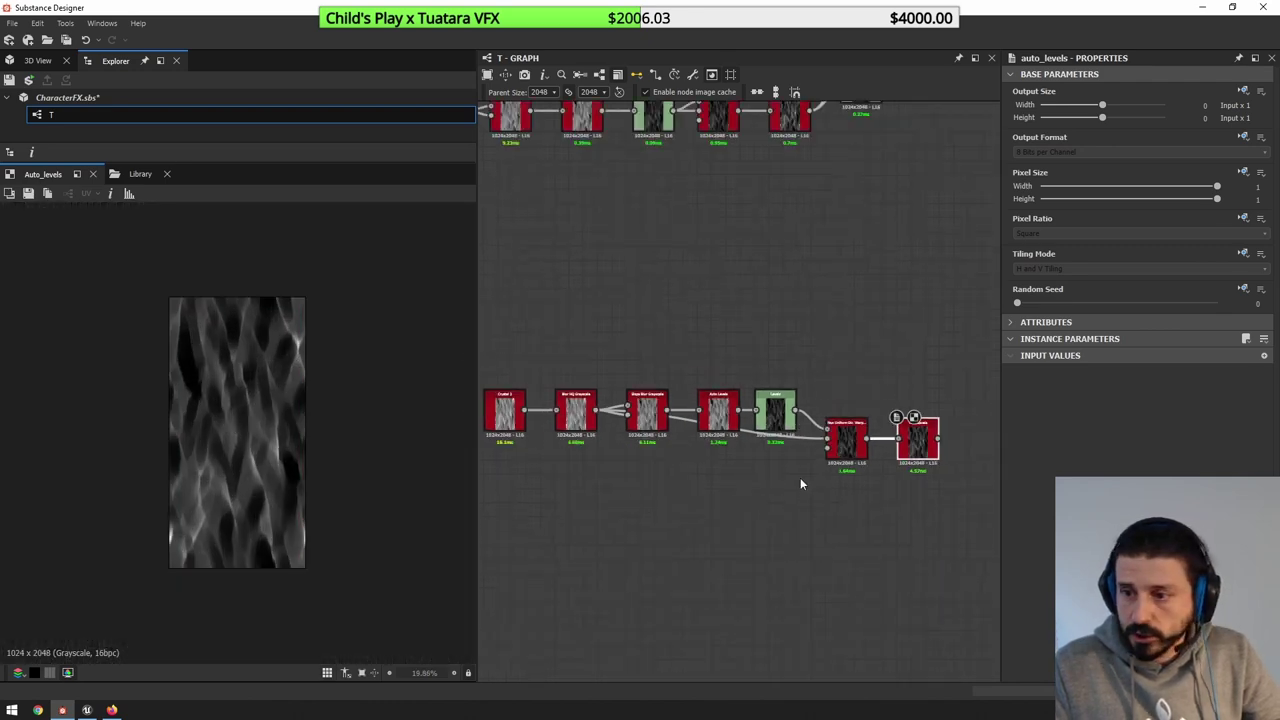
middle_drag(728, 510, 705, 448)
drag(558, 332, 879, 444)
key(ctrl+c)
key(ctrl+v)
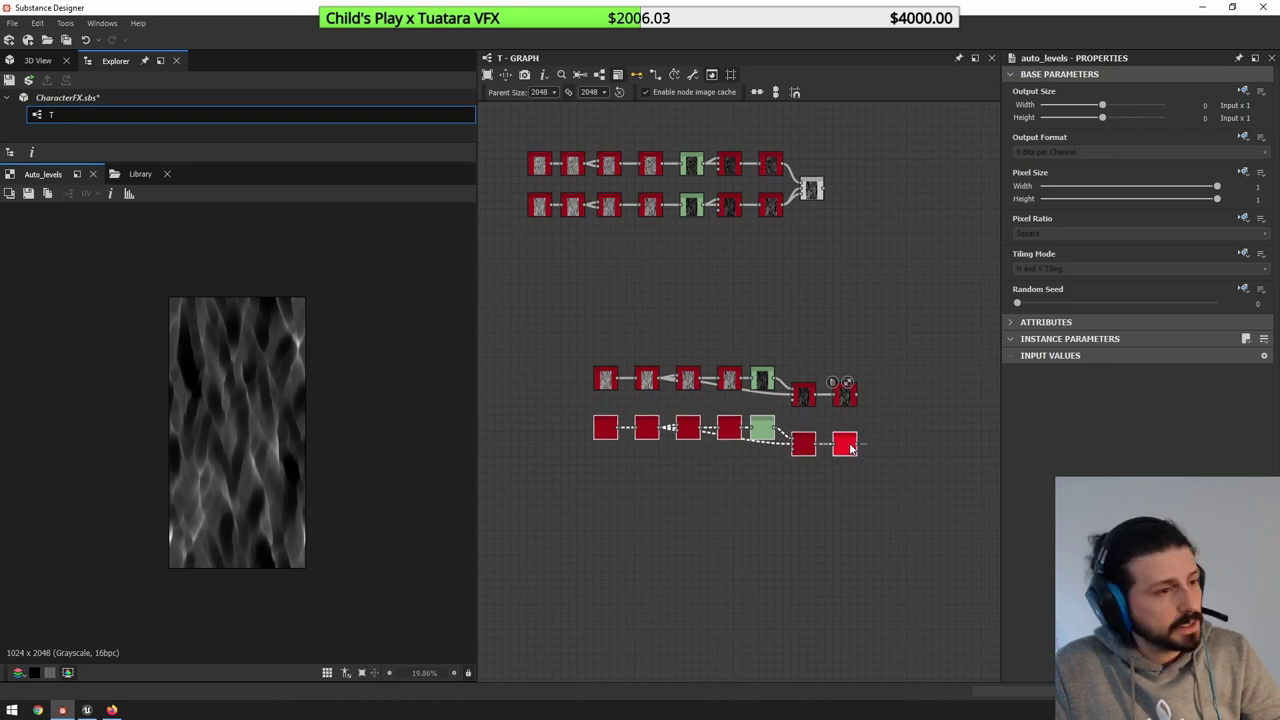
click(850, 448)
- Set the duplicated Crystal 2 node's scale to 2 and its random seed to 8
scroll(590, 413, up, 2)
click(627, 452)
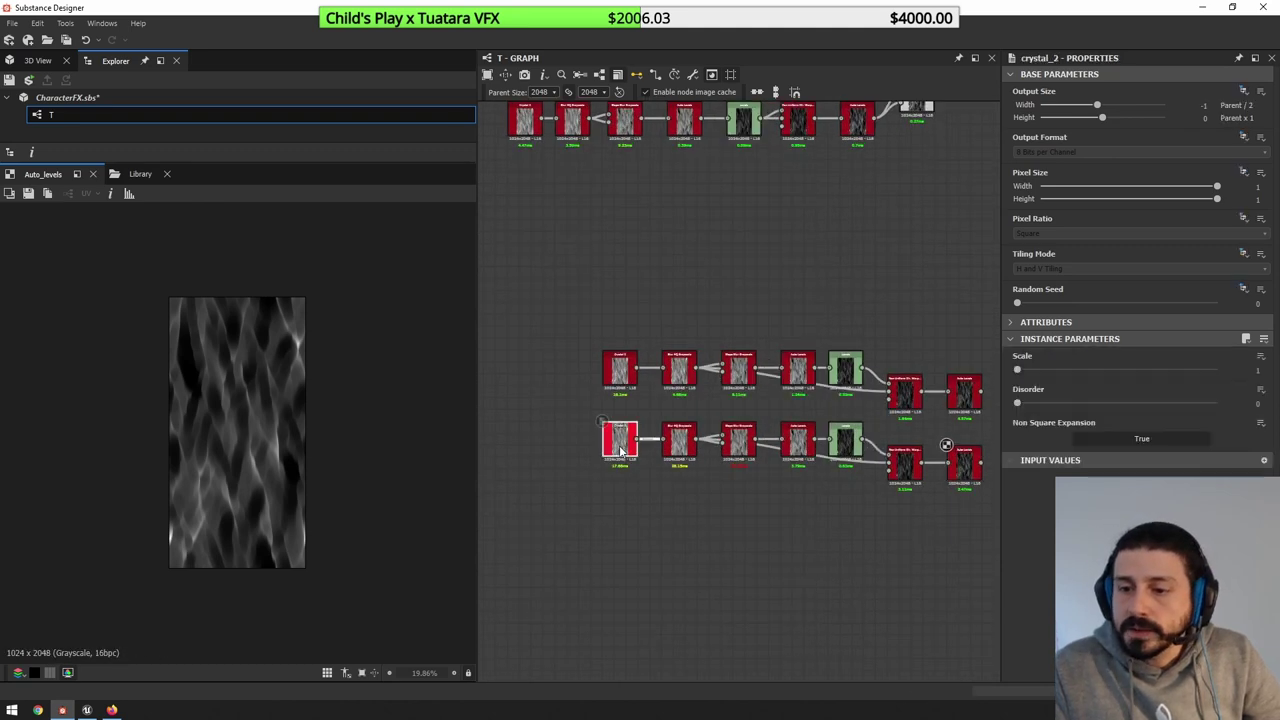
scroll(627, 452, up, 3)
double_click(622, 435)
scroll(246, 400, up, 1)
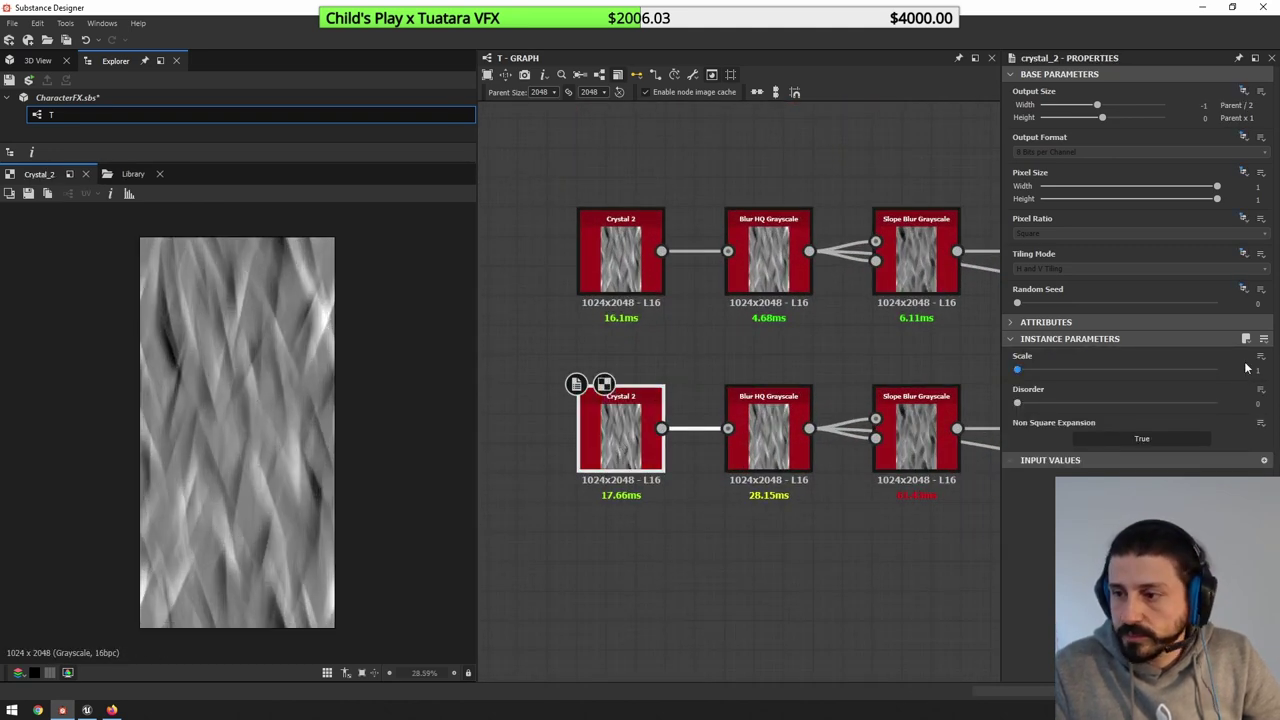
click(1266, 370)
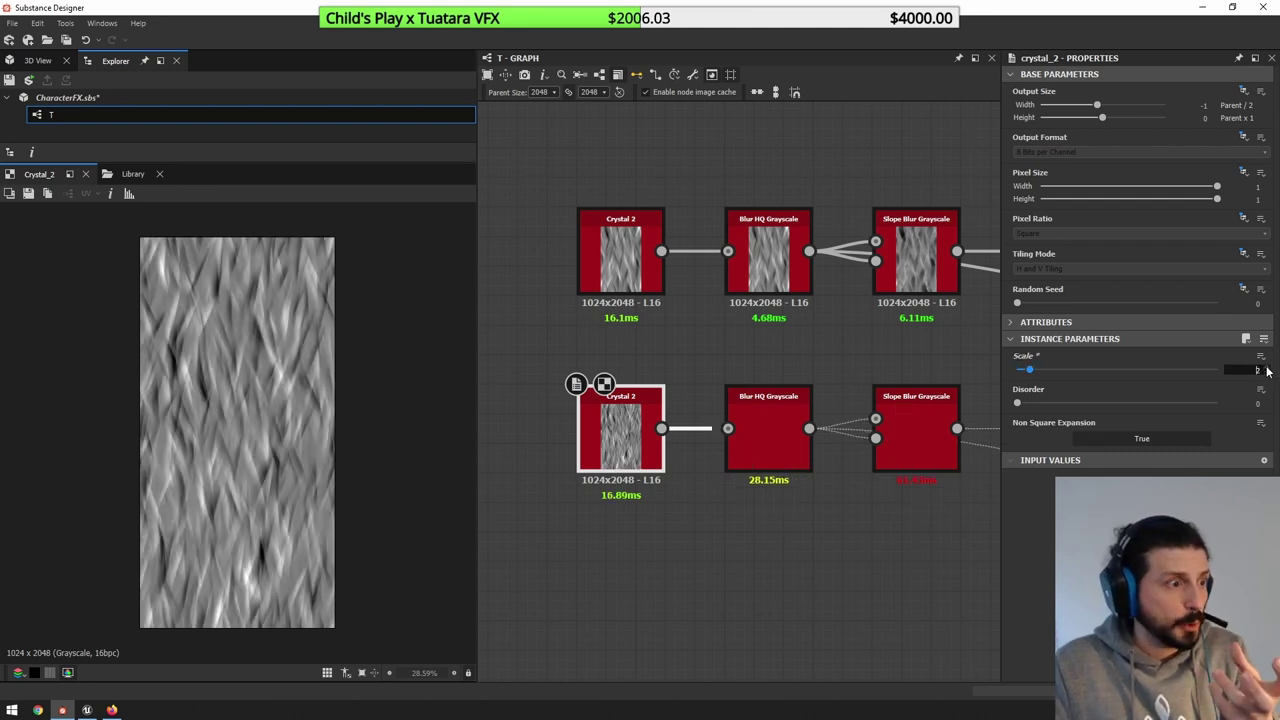
click(1265, 368)
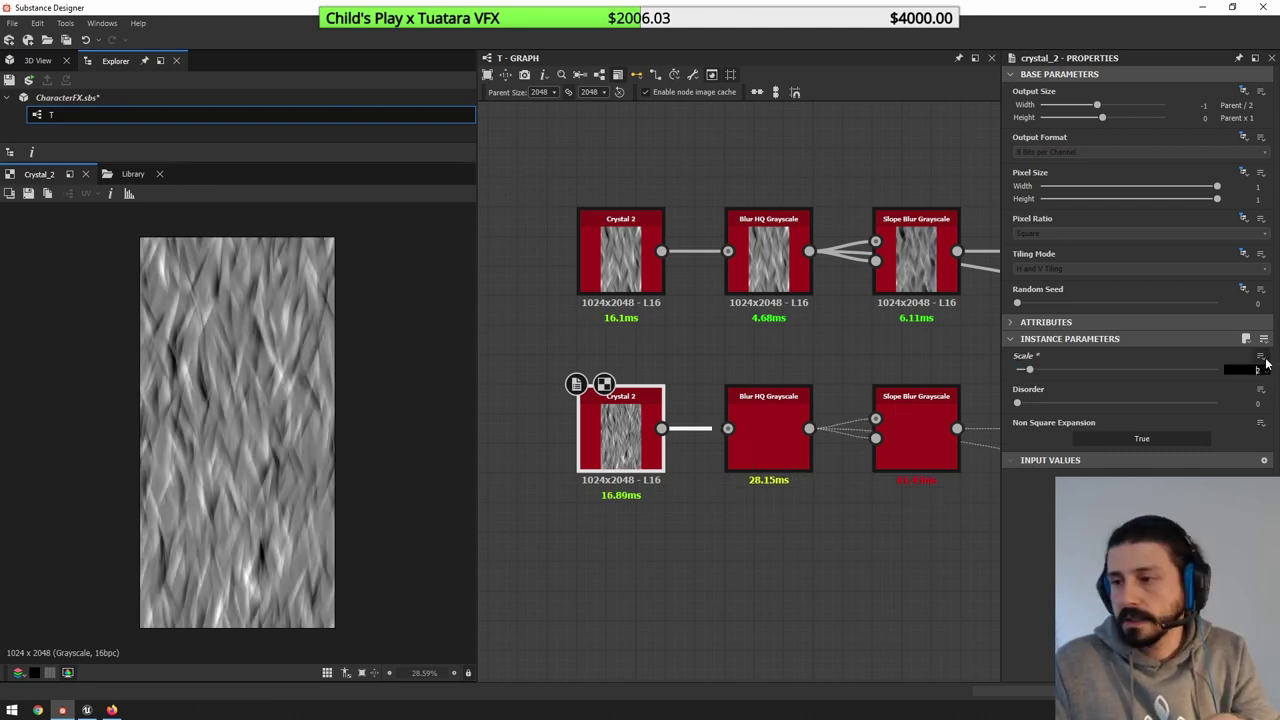
click(1174, 303)
- Preview the final Auto Levels output of the duplicated chain
middle_drag(863, 425, 701, 418)
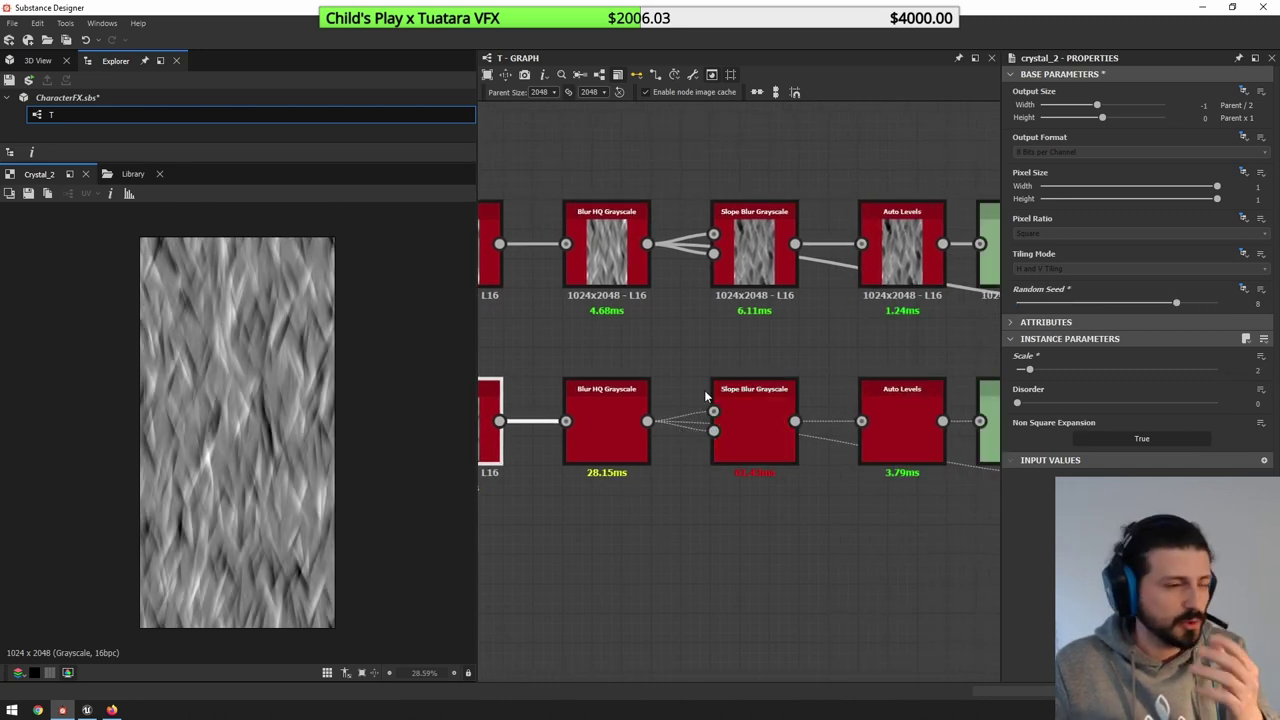
middle_drag(985, 428, 609, 401)
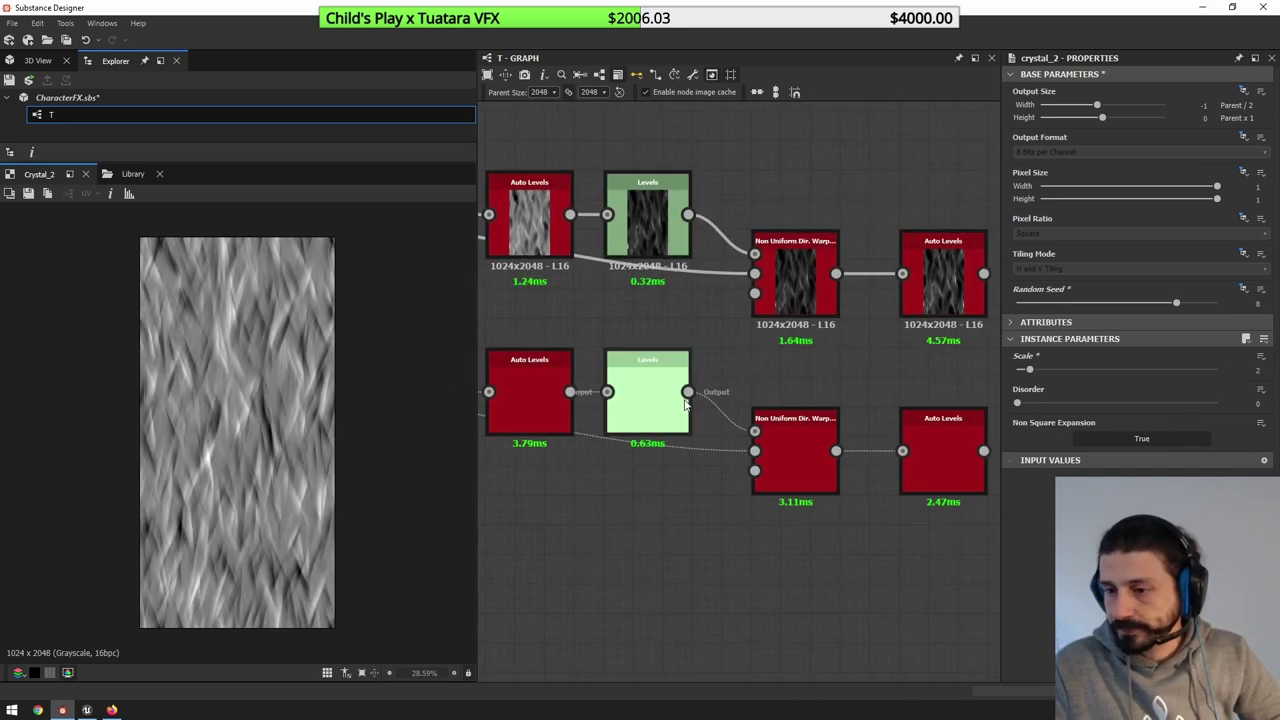
middle_drag(796, 446, 644, 437)
double_click(808, 460)
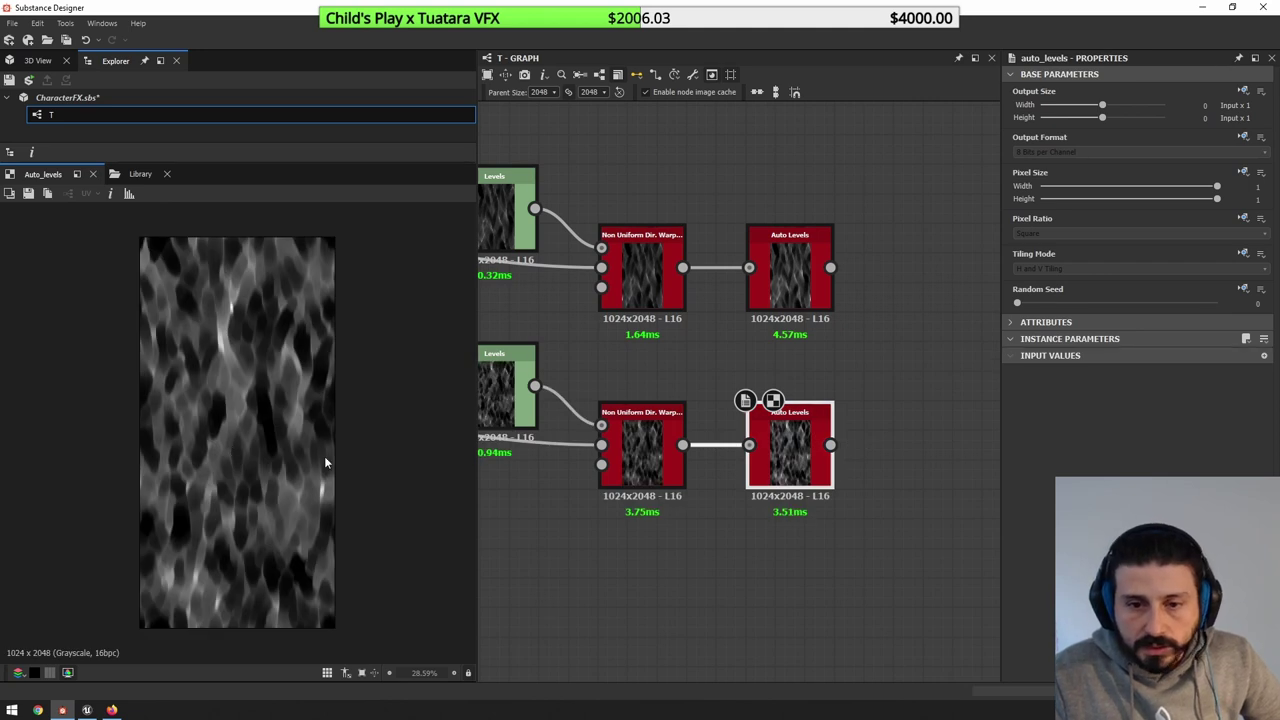
- Lower the intensity of the duplicated chain's Blur HQ Grayscale node to 1.91 while inspecting the texture up close
middle_drag(650, 520, 803, 520)
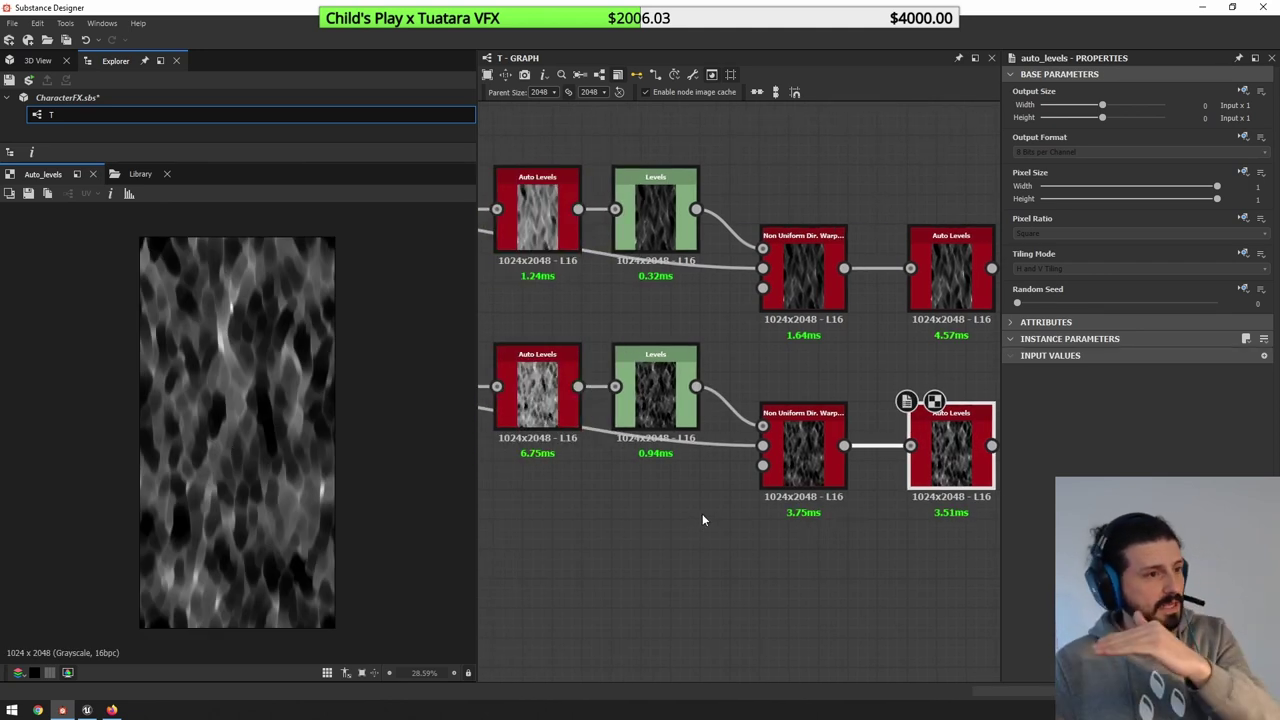
middle_drag(673, 503, 857, 476)
middle_drag(590, 428, 843, 454)
scroll(710, 413, up, 1)
scroll(674, 368, up, 2)
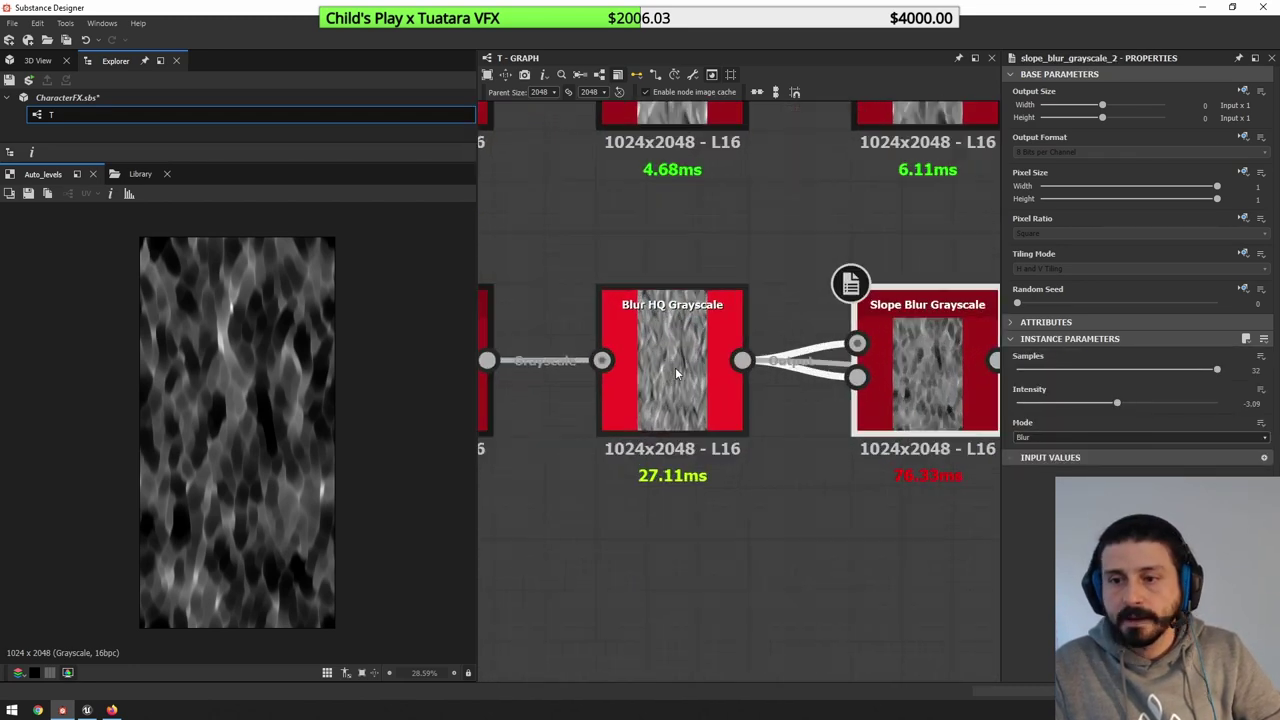
click(676, 370)
mouse_move(1050, 369)
mouse_down()
mouse_move(1017, 369)
mouse_move(1040, 370)
mouse_up()
scroll(113, 393, up, 4)
scroll(113, 393, up, 1)
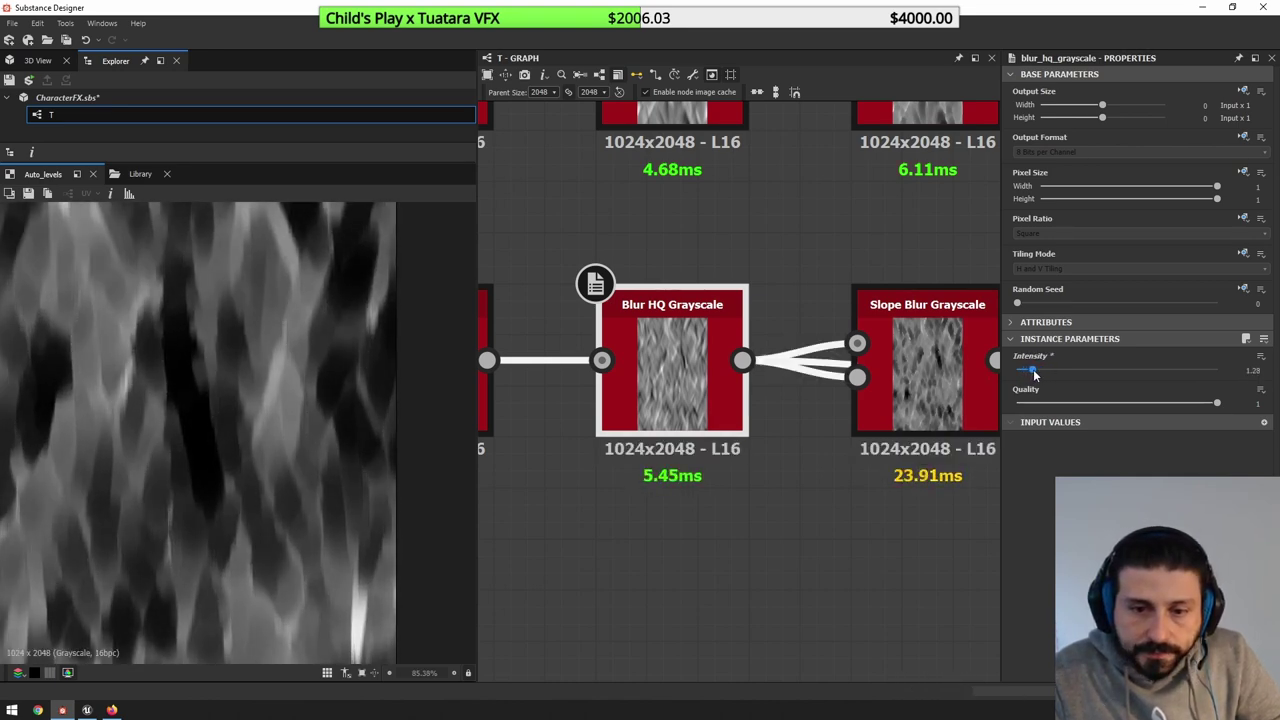
- Set the intensity of the duplicated chain's Slope Blur Grayscale node to -0.49
middle_drag(909, 490, 826, 507)
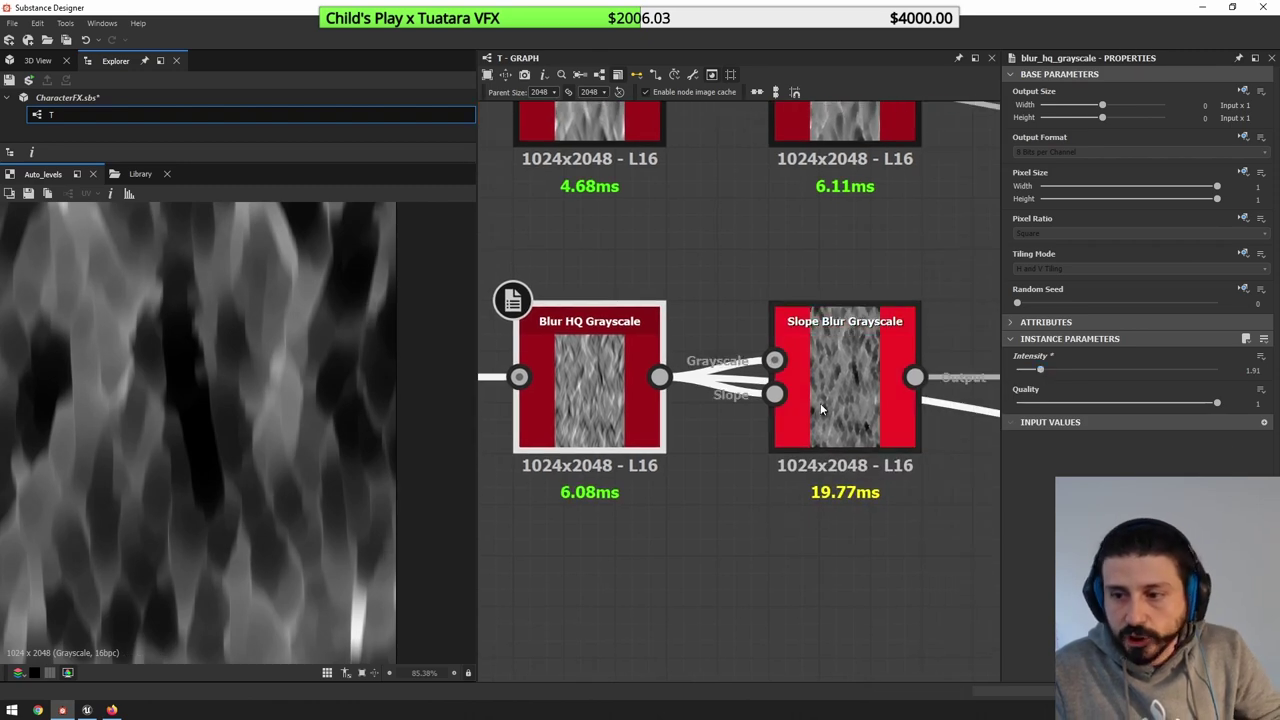
click(823, 406)
drag(1119, 401, 1133, 403)
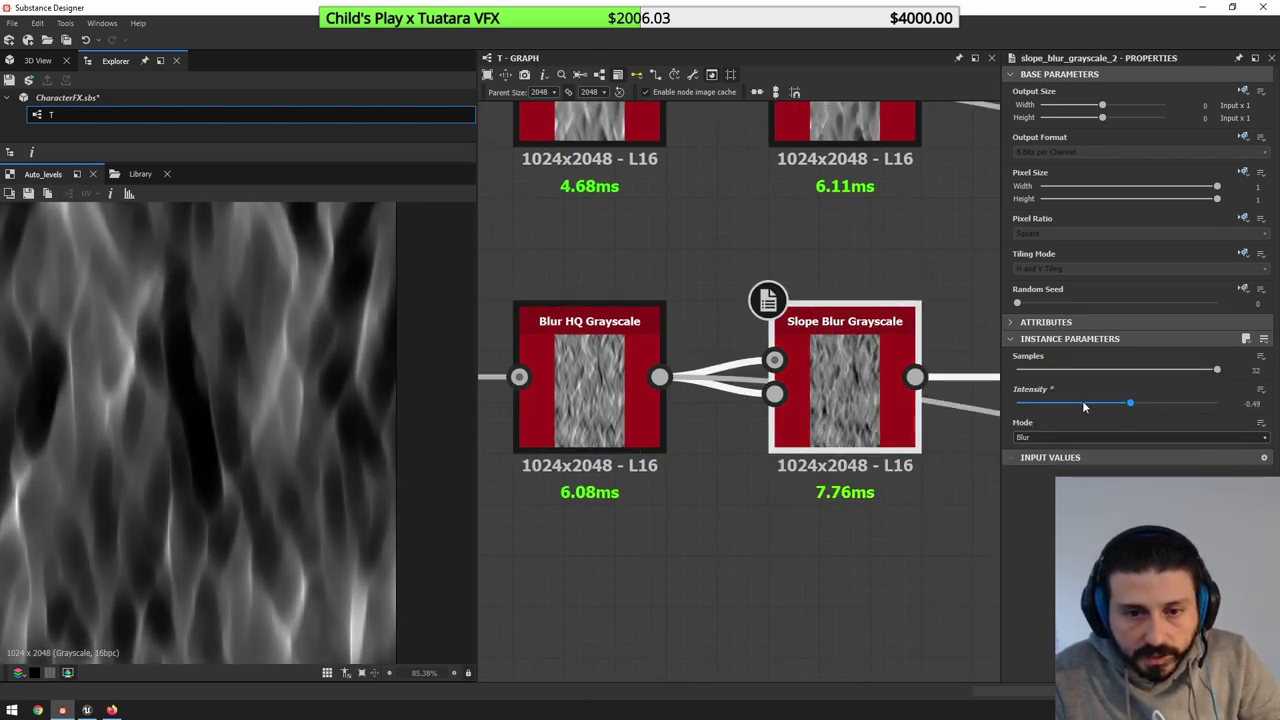
- Compare the final Auto Levels outputs of the duplicated and original chains in the texture preview
scroll(229, 409, down, 6)
middle_drag(797, 576, 591, 523)
scroll(591, 523, down, 1)
middle_drag(886, 499, 500, 515)
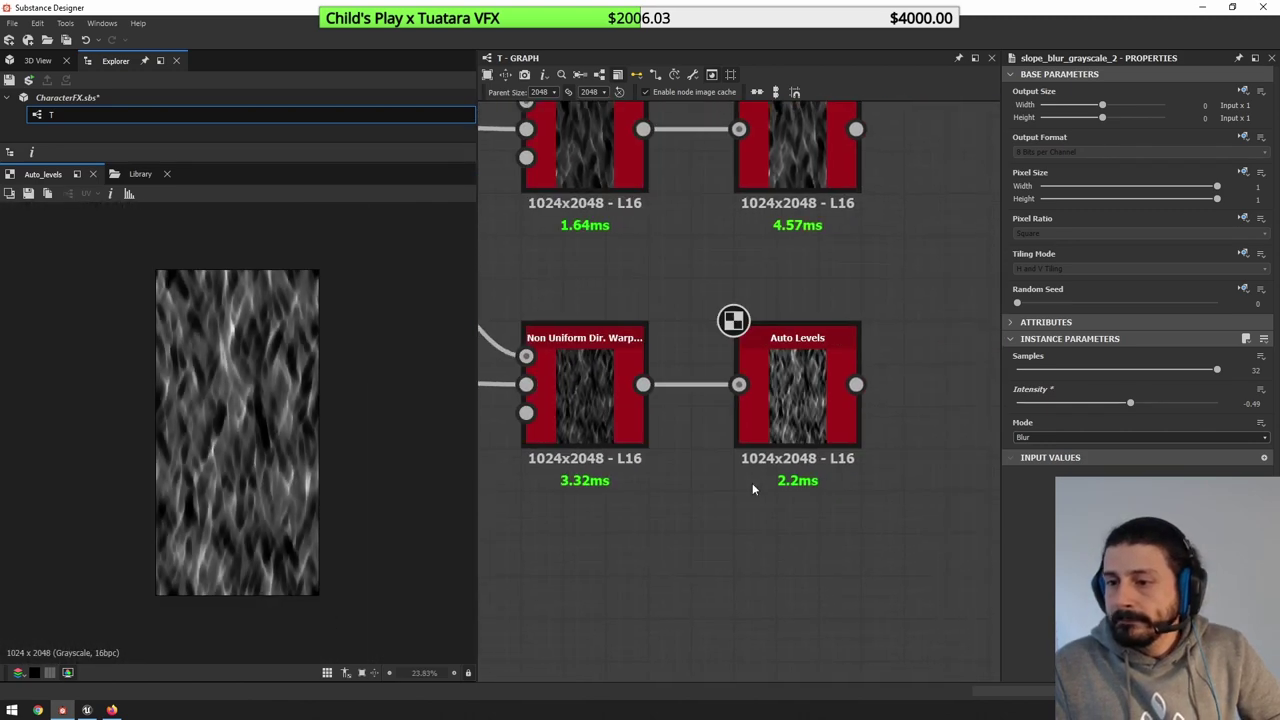
middle_drag(752, 483, 606, 463)
click(668, 384)
middle_drag(728, 322, 727, 443)
double_click(669, 251)
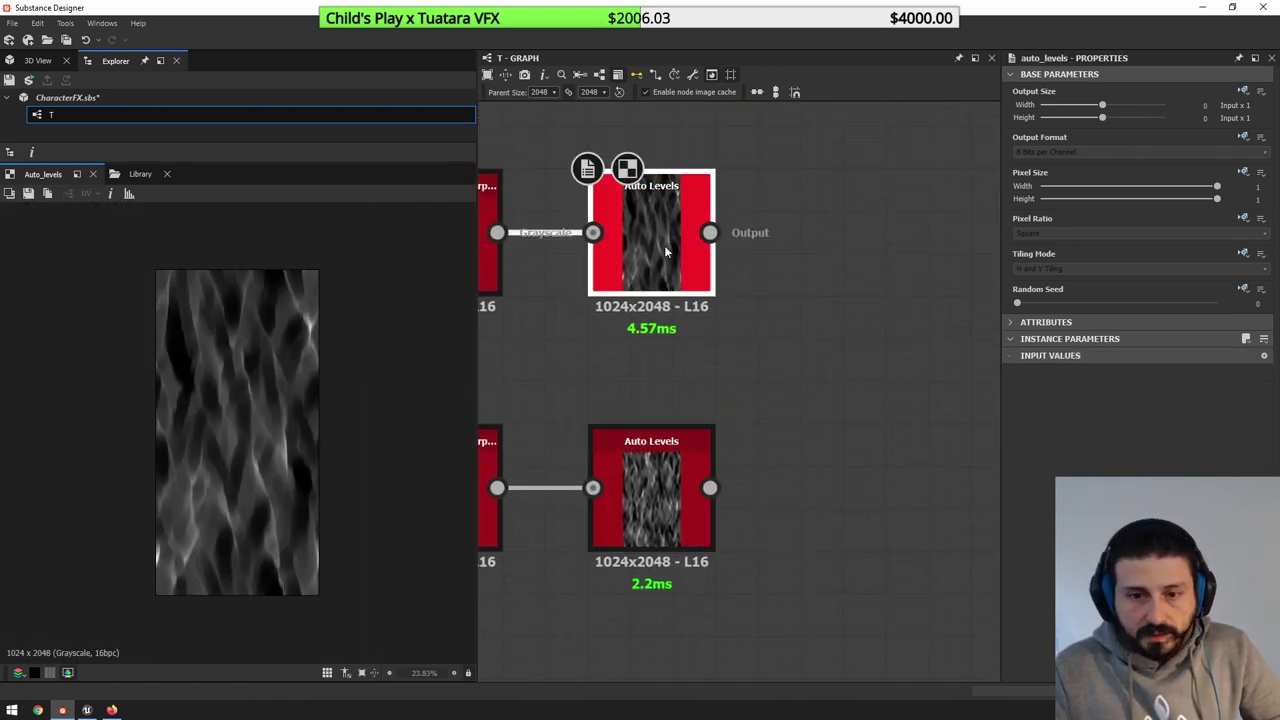
- Preview the finer-patterned chain's Auto Levels output and add a Blend node beside the two Auto Levels nodes
click(668, 484)
double_click(668, 482)
click(750, 416)
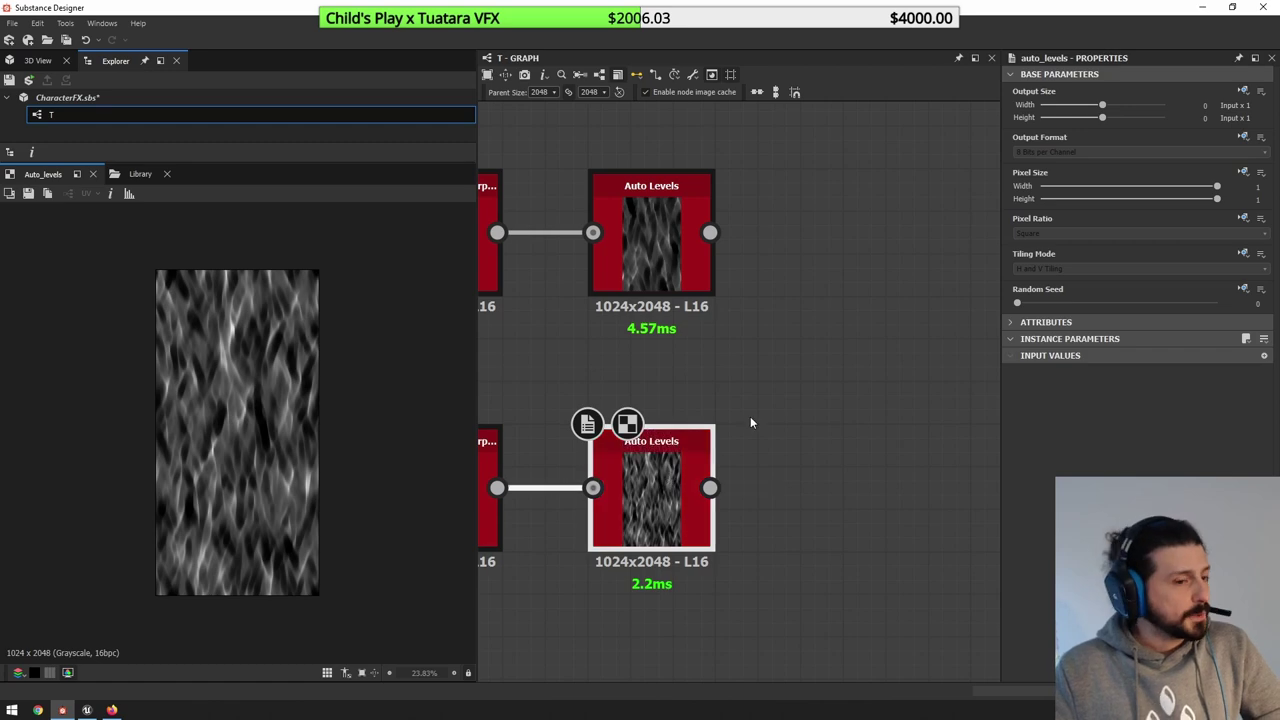
key(space)
text(blend)
key(Return)
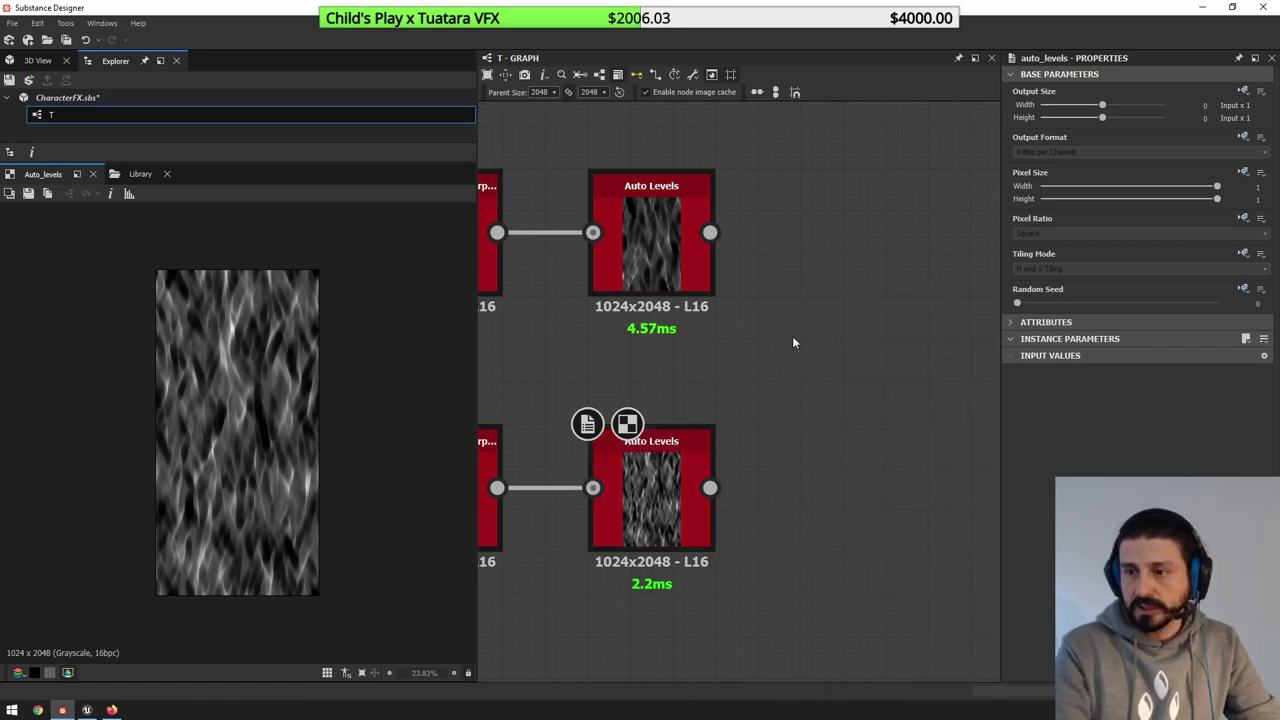
- Rearrange the two node chains so the finer-patterned chain sits above the coarser one
scroll(830, 430, down, 3)
scroll(800, 410, down, 4)
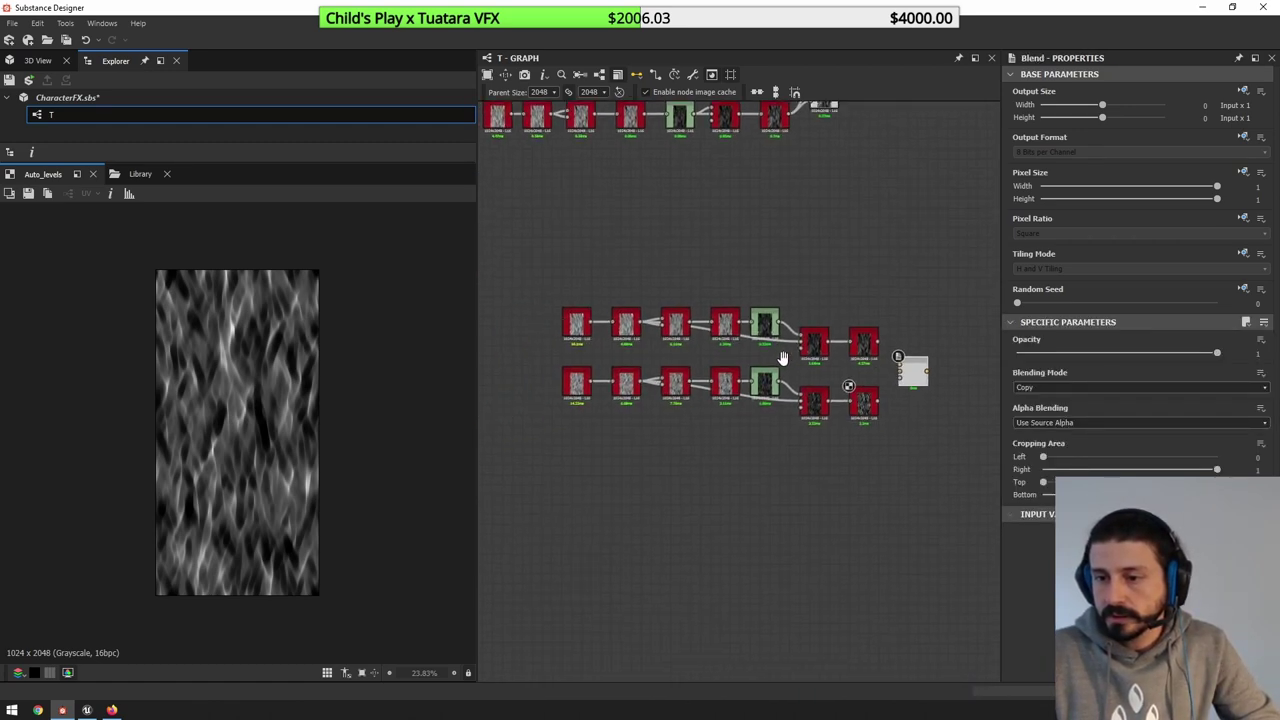
drag(553, 254, 882, 472)
click(952, 436)
scroll(948, 434, up, 2)
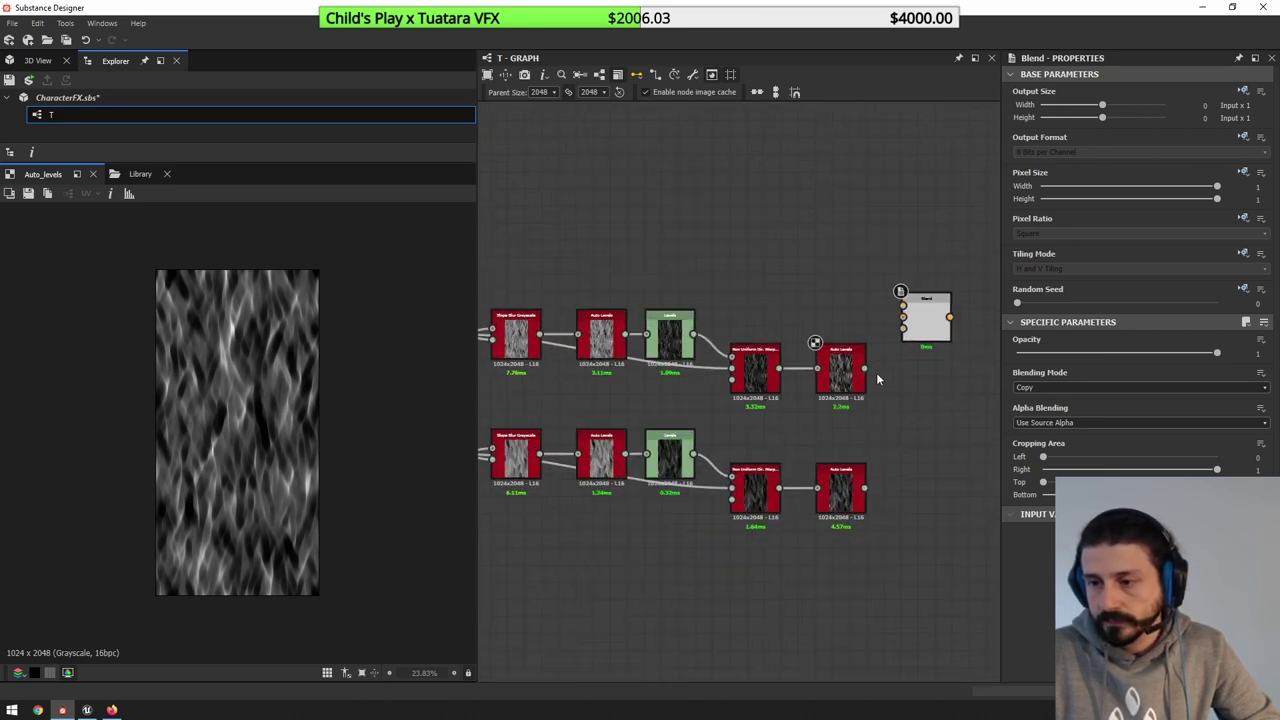
- Connect the finer Auto Levels output to the Blend's foreground and the coarser one to its background, with blending mode Screen
drag(865, 369, 903, 304)
drag(865, 488, 913, 418)
double_click(913, 418)
click(1078, 387)
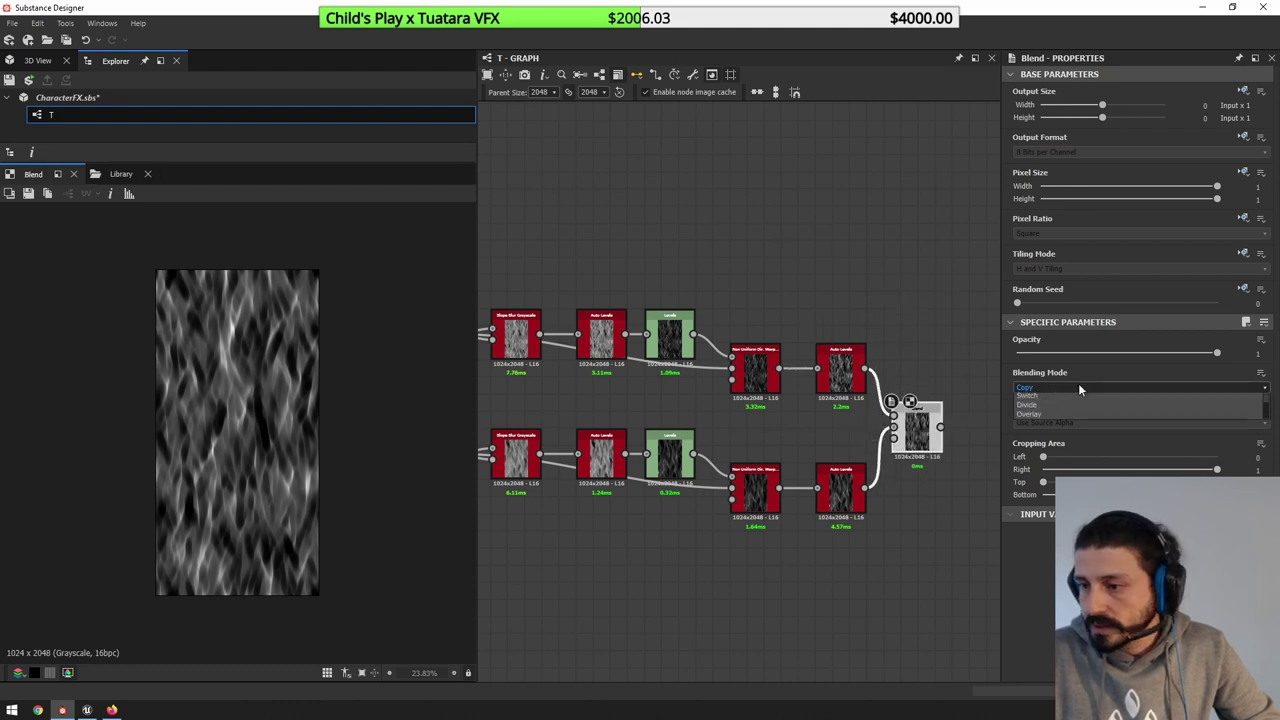
scroll(1060, 468, down, 1)
click(1040, 473)
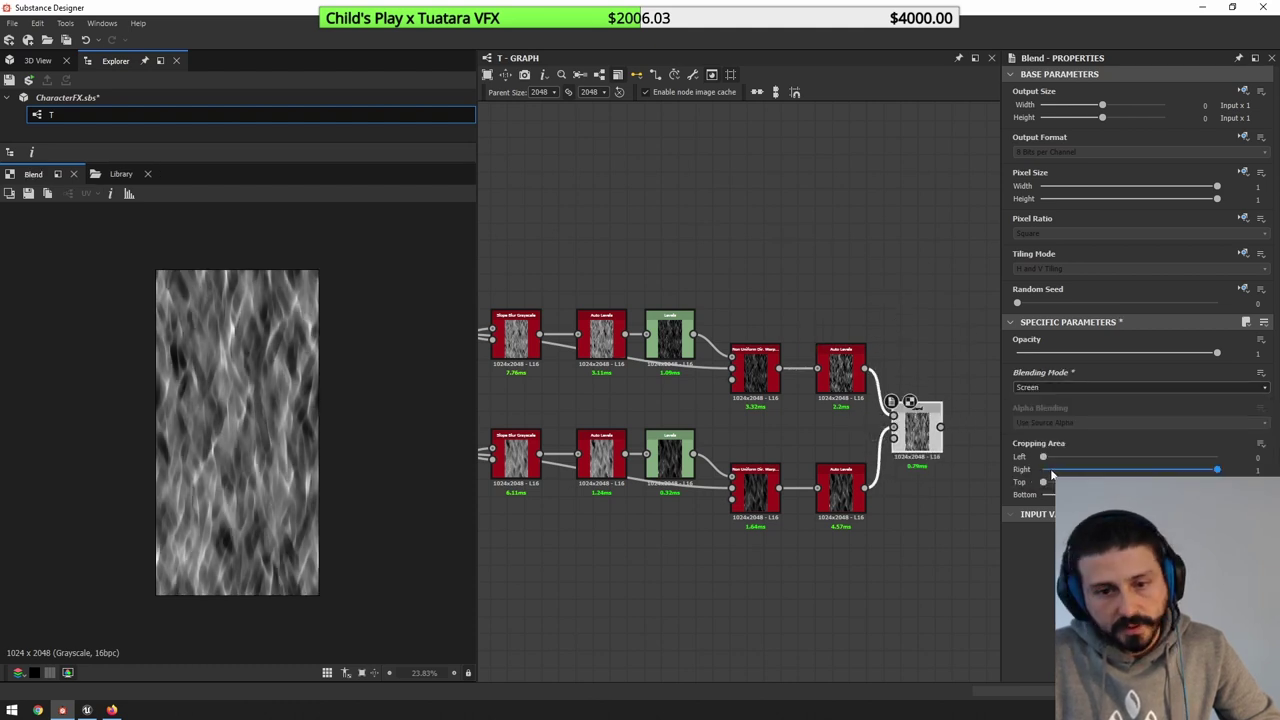
- Feed the coarser Auto Levels output into the Blend's opacity input as a mask, keeping Opacity at 1, and inspect the result
scroll(270, 452, up, 3)
middle_drag(944, 464, 830, 428)
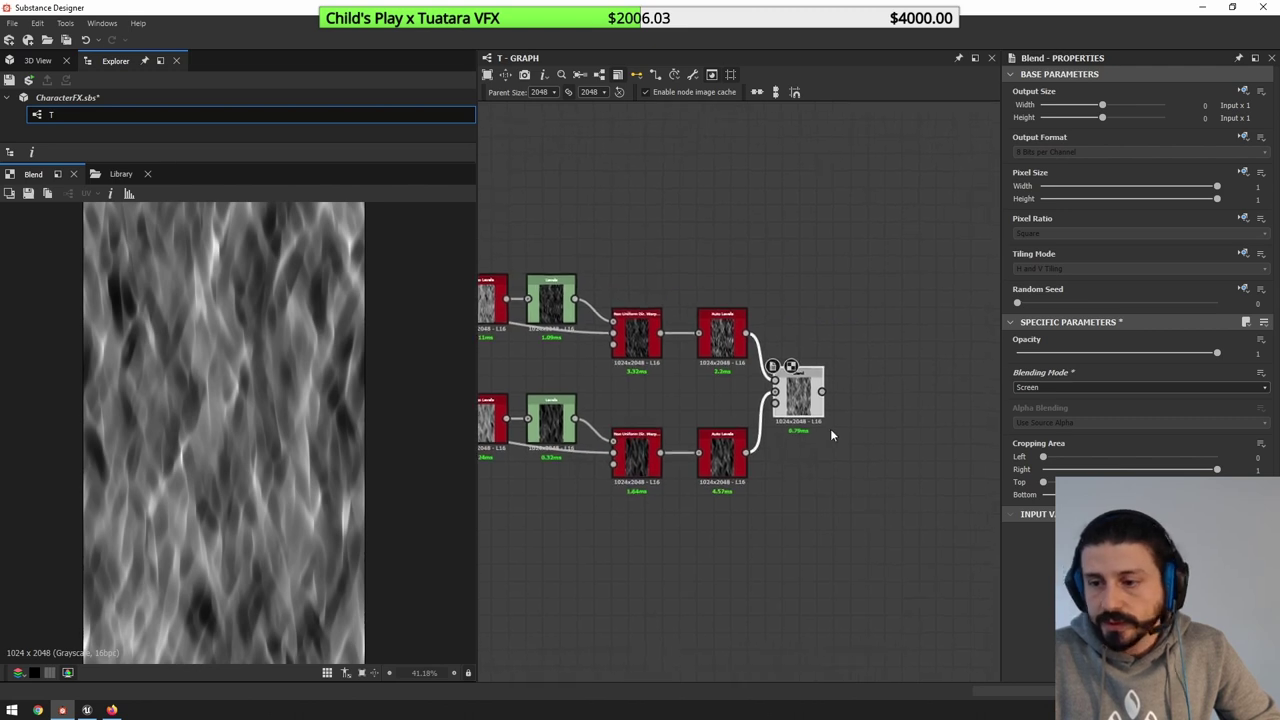
scroll(830, 427, up, 2)
drag(793, 402, 804, 404)
click(676, 468)
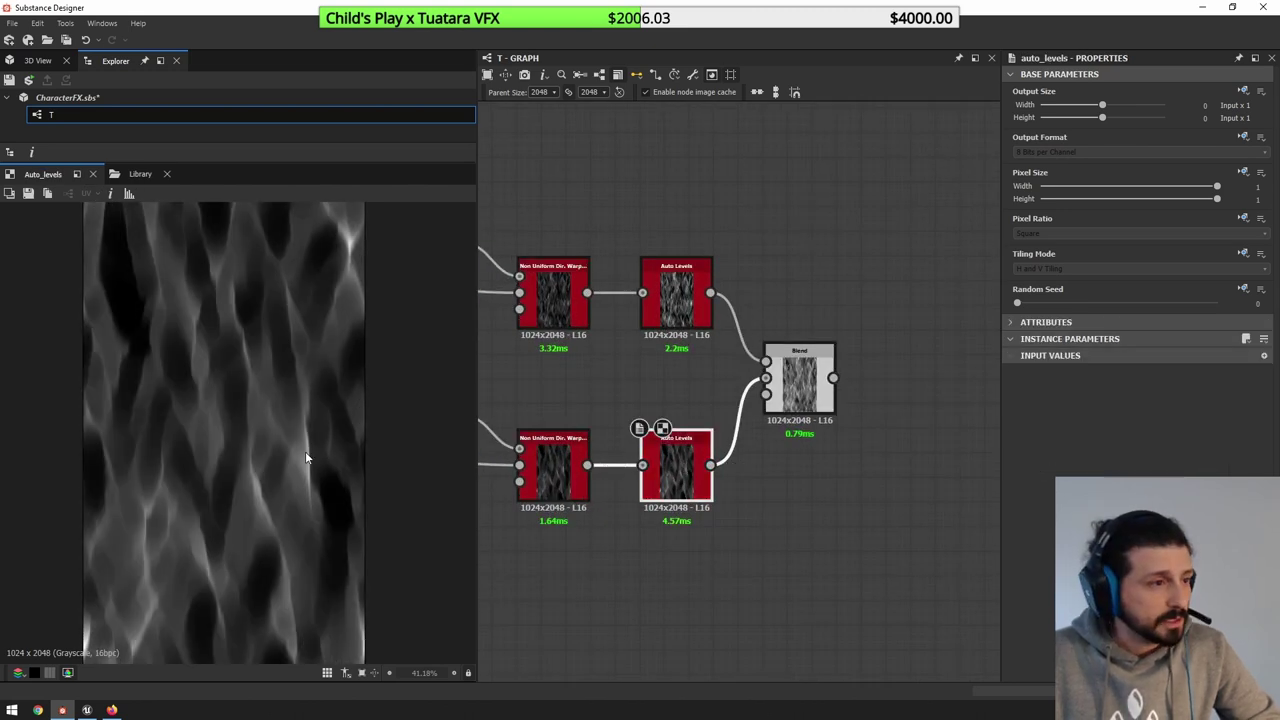
click(800, 385)
scroll(258, 468, up, 1)
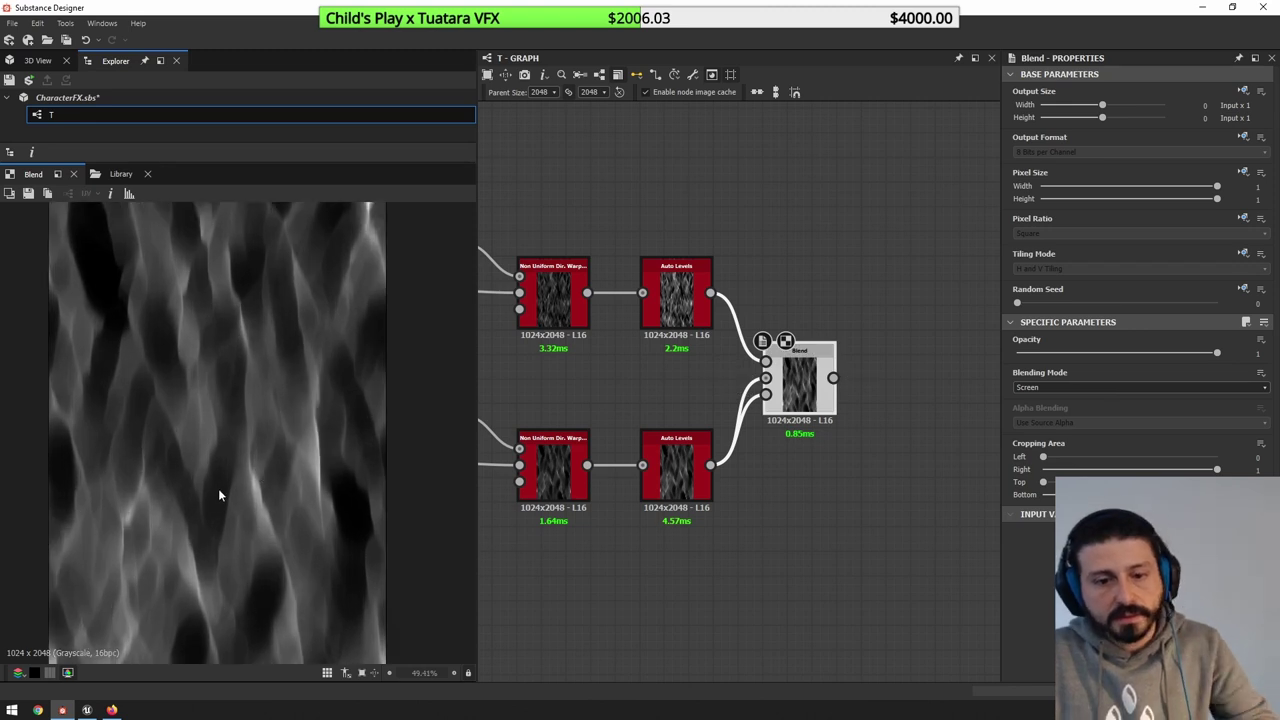
scroll(168, 523, down, 1)
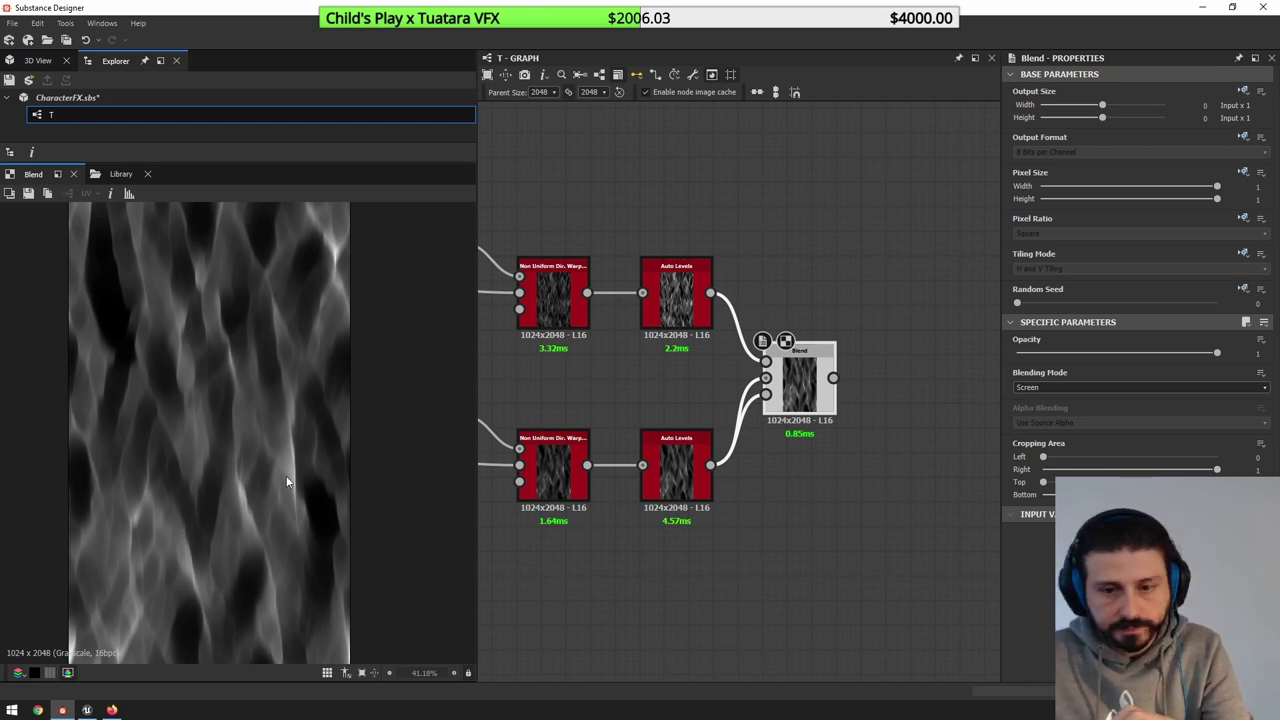
drag(1195, 355, 1232, 318)
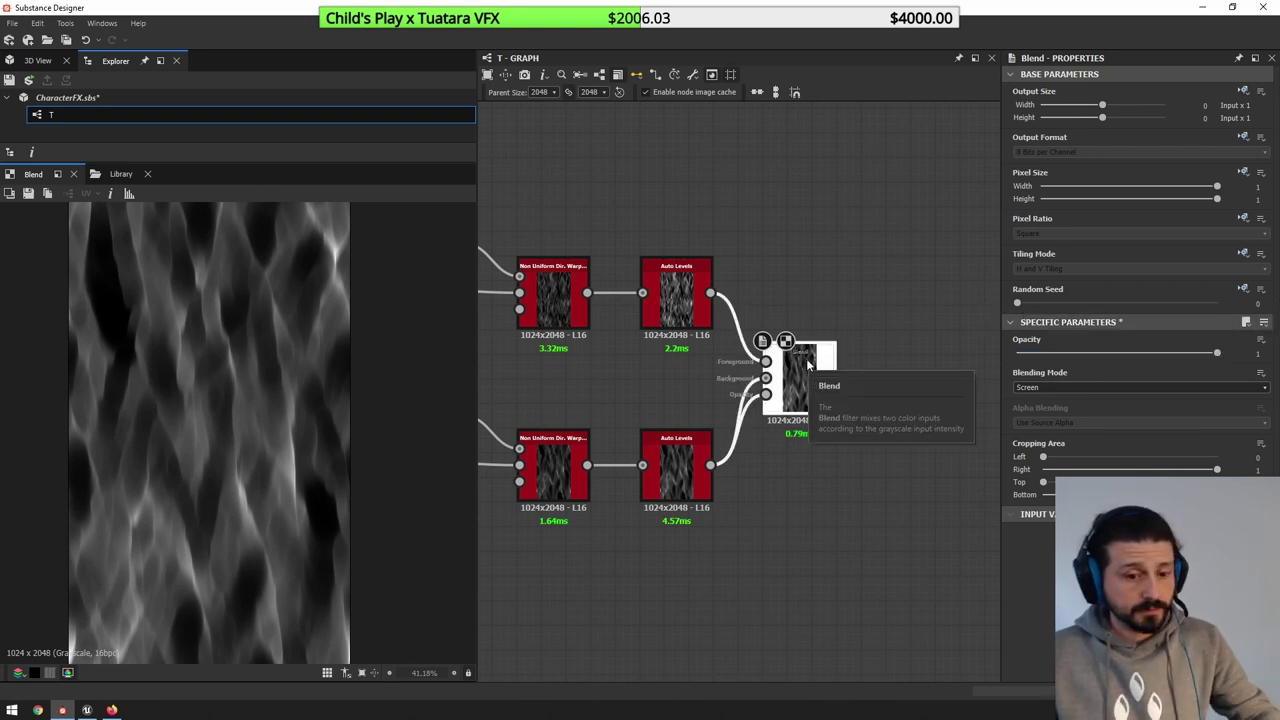
- Check the histogram of the blended texture in the 2D preview and hide it again
scroll(890, 320, down, 1)
middle_drag(886, 323, 795, 350)
key(space)
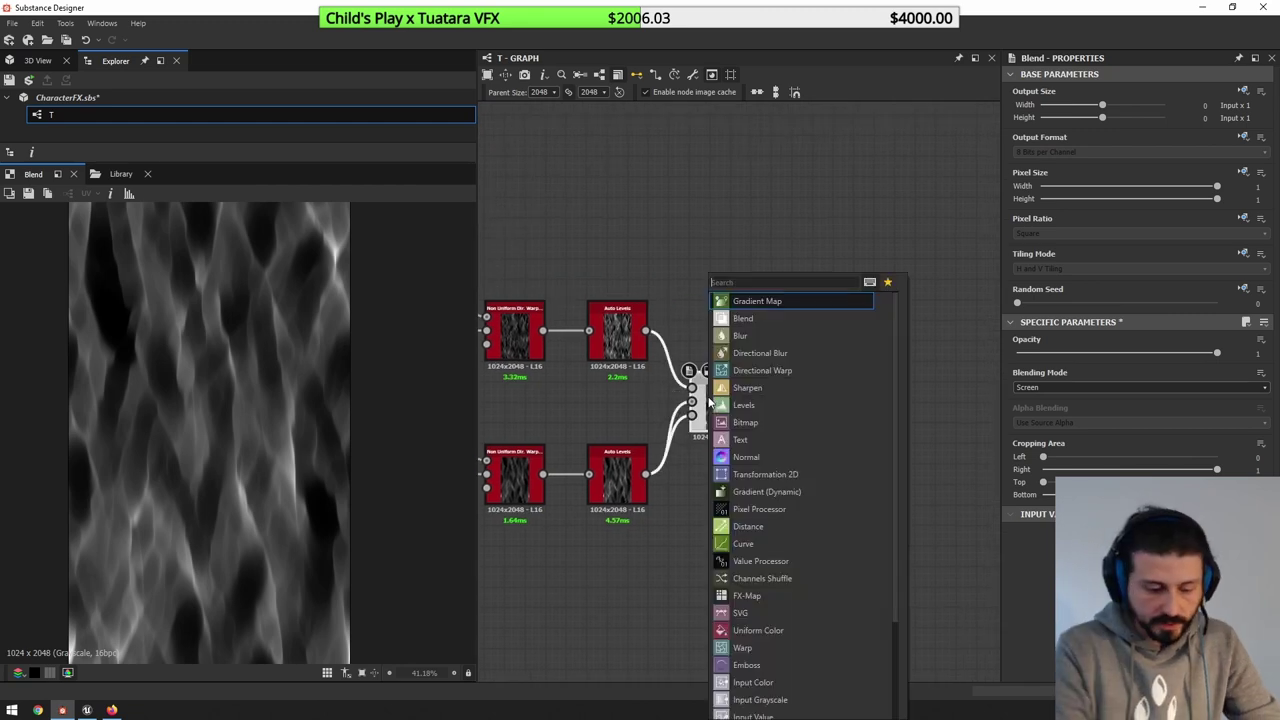
key(Escape)
click(128, 194)
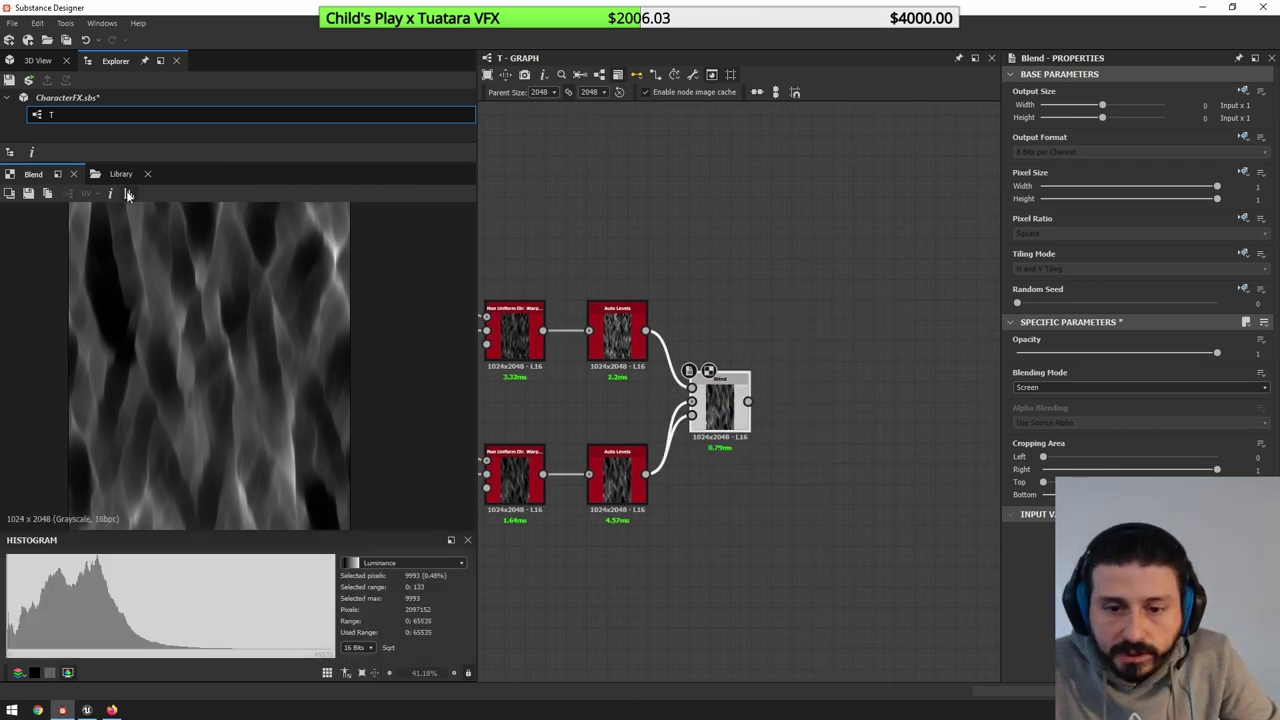
click(128, 194)
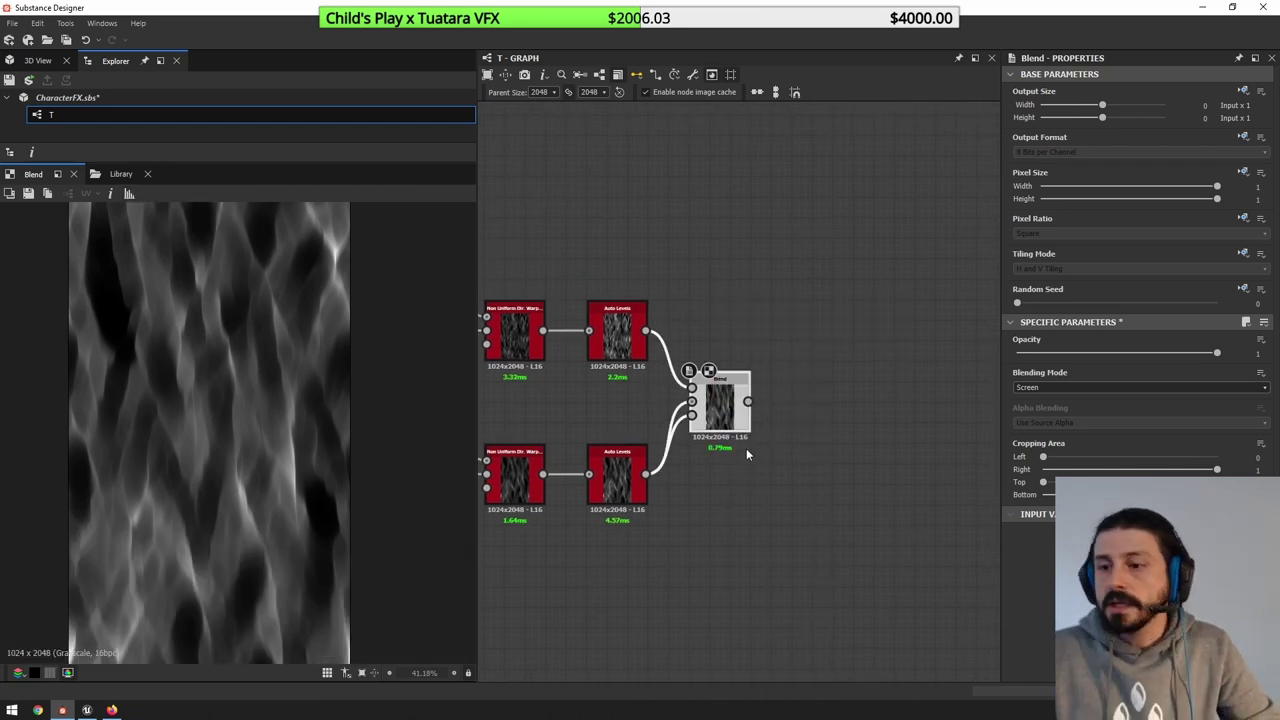
- Add an Output node fed by the Blend and set its identifier to CharacterFX_Fire
key(space)
text(out)
key(Return)
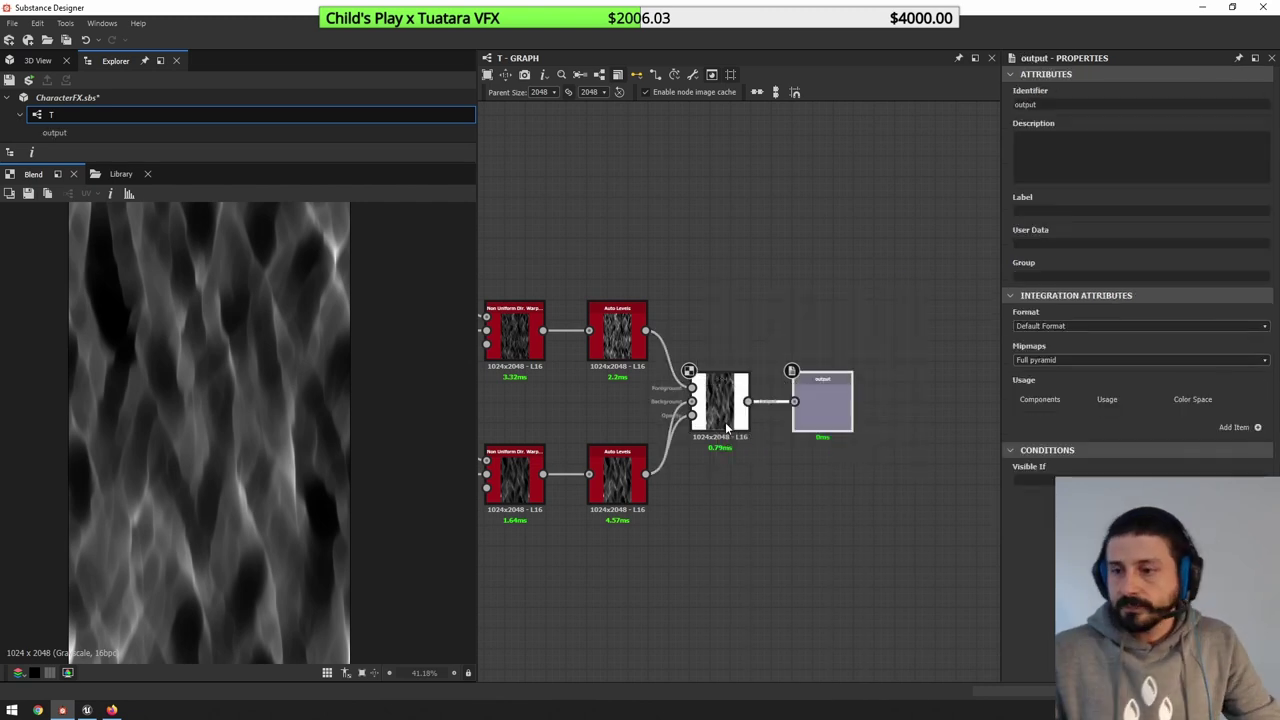
double_click(818, 414)
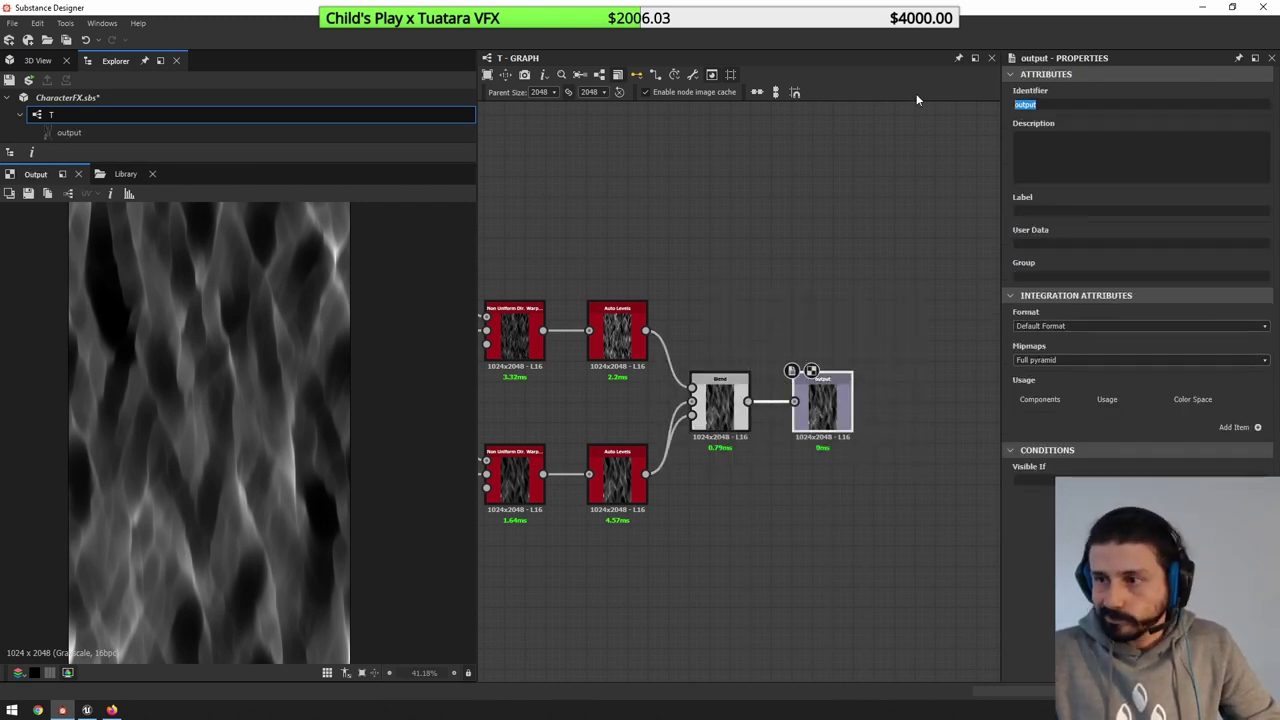
text(CharacterF)
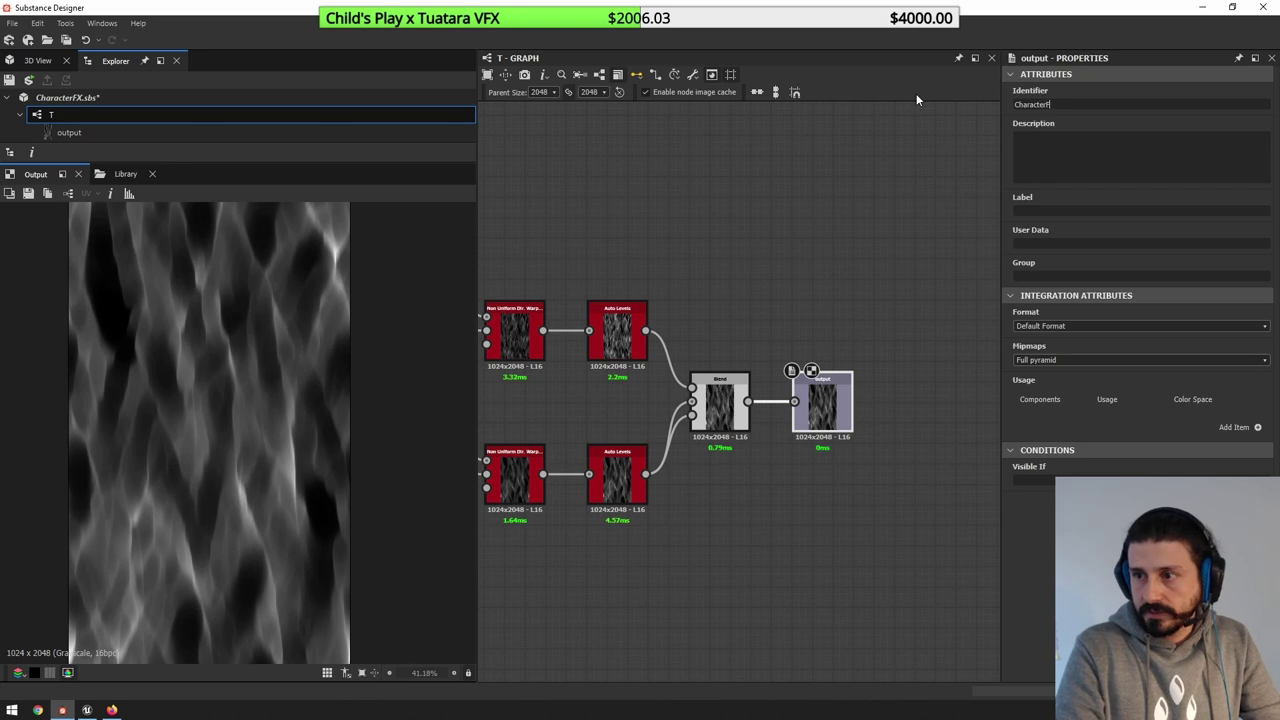
text(X_Fire)
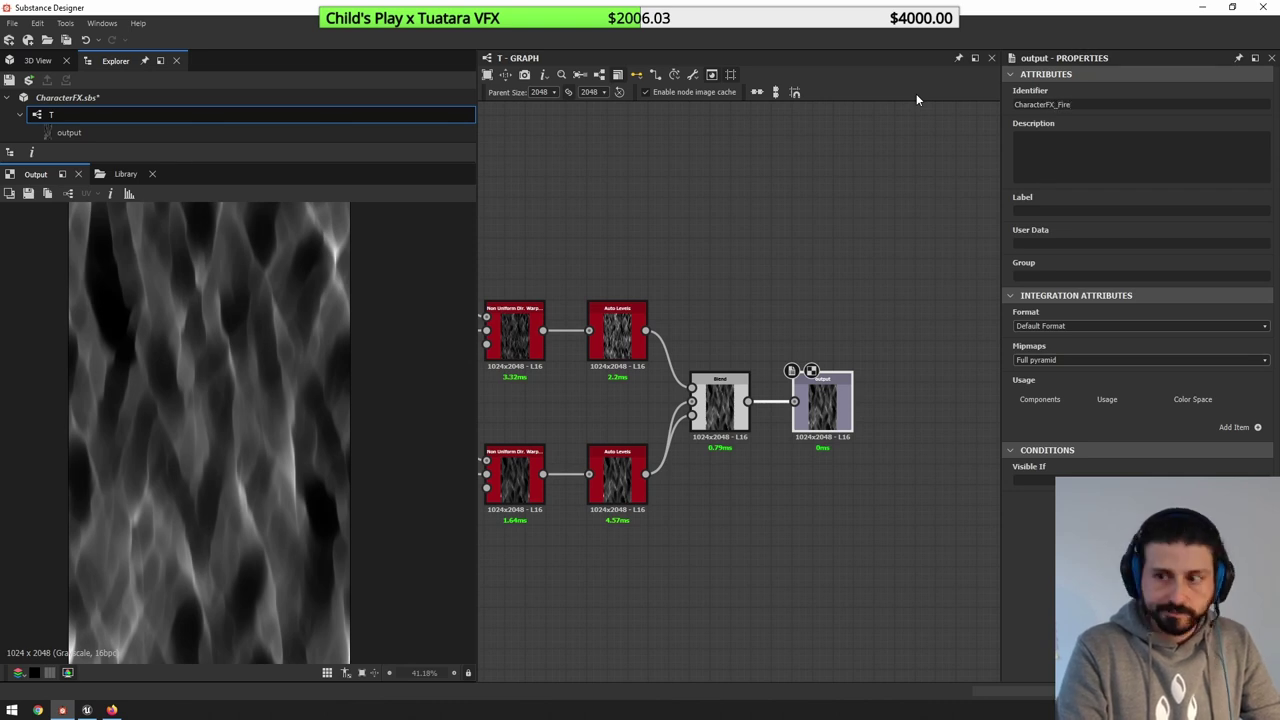
click(898, 188)
click(830, 388)
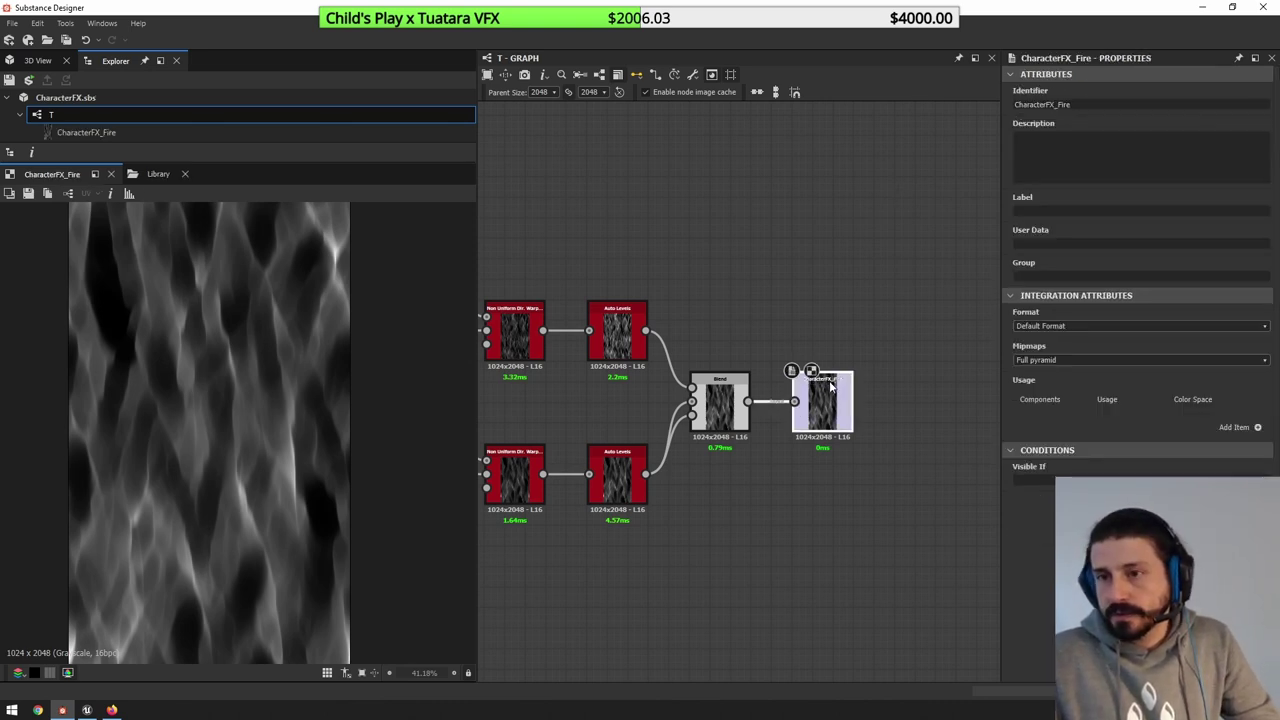
- Export the CharacterFX_Fire output as a Truevision Targa file to the CharityStream2021/Export folder
click(694, 78)
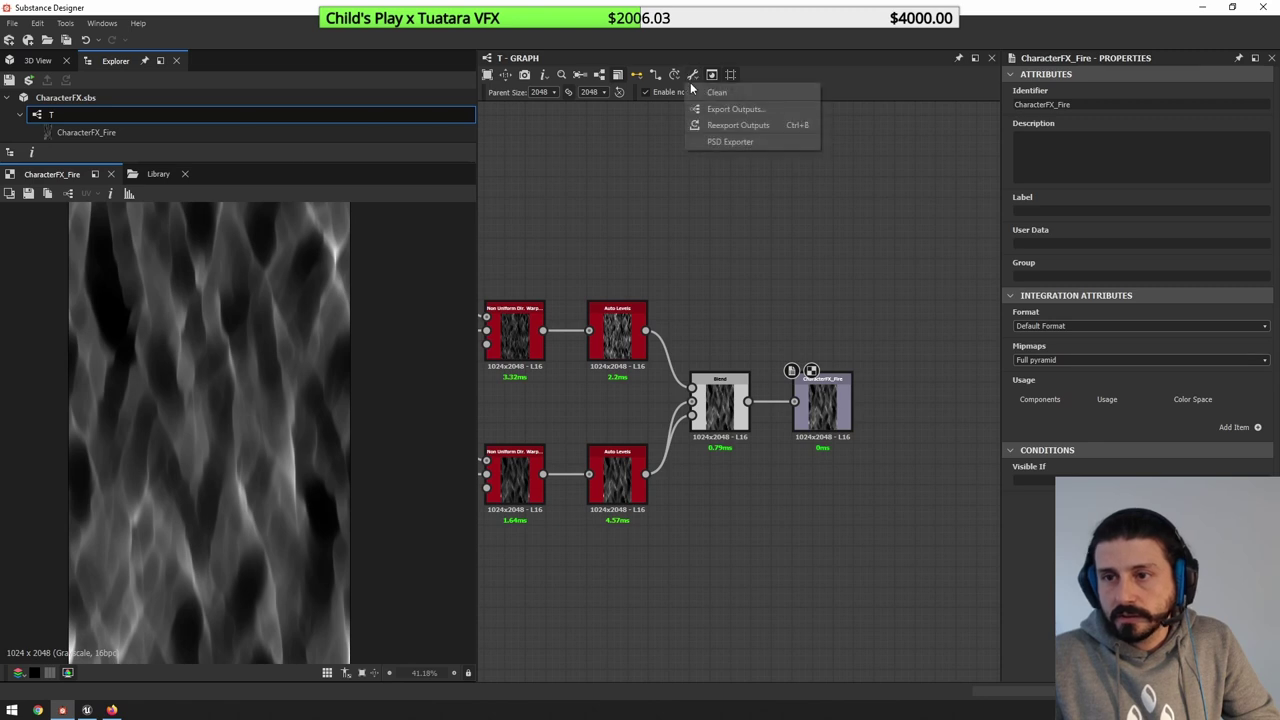
click(720, 109)
click(463, 264)
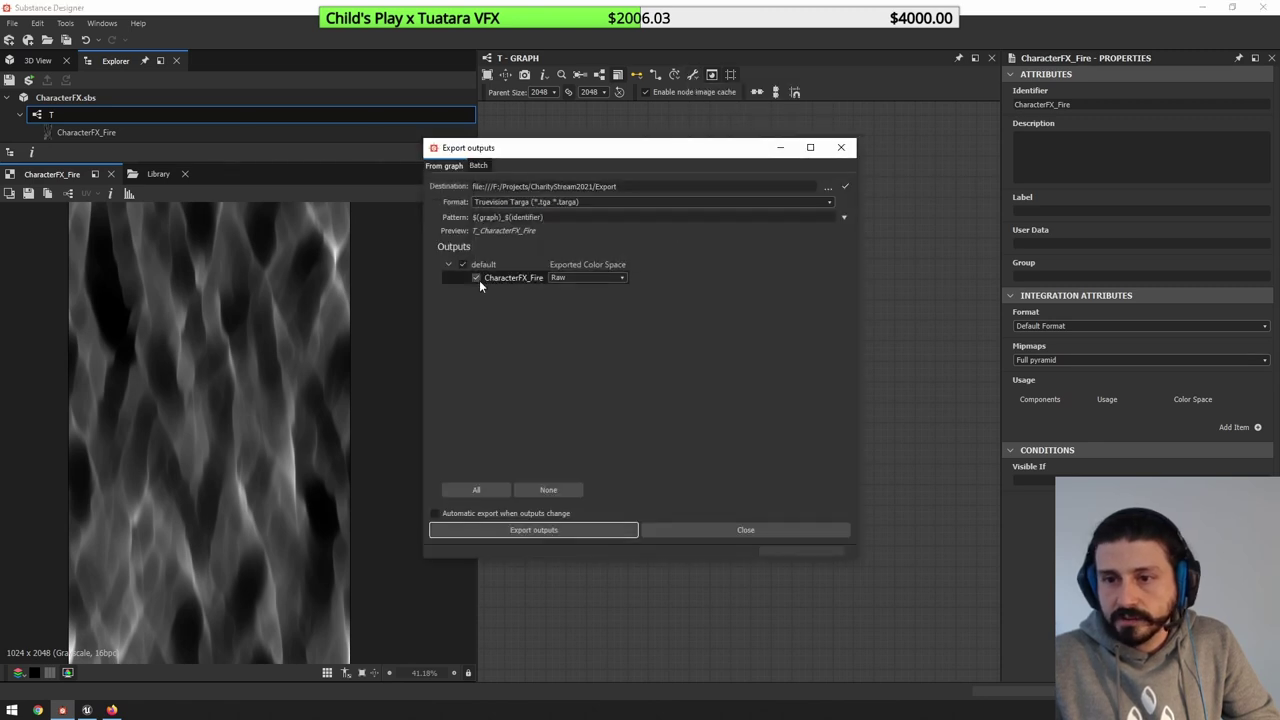
click(540, 531)
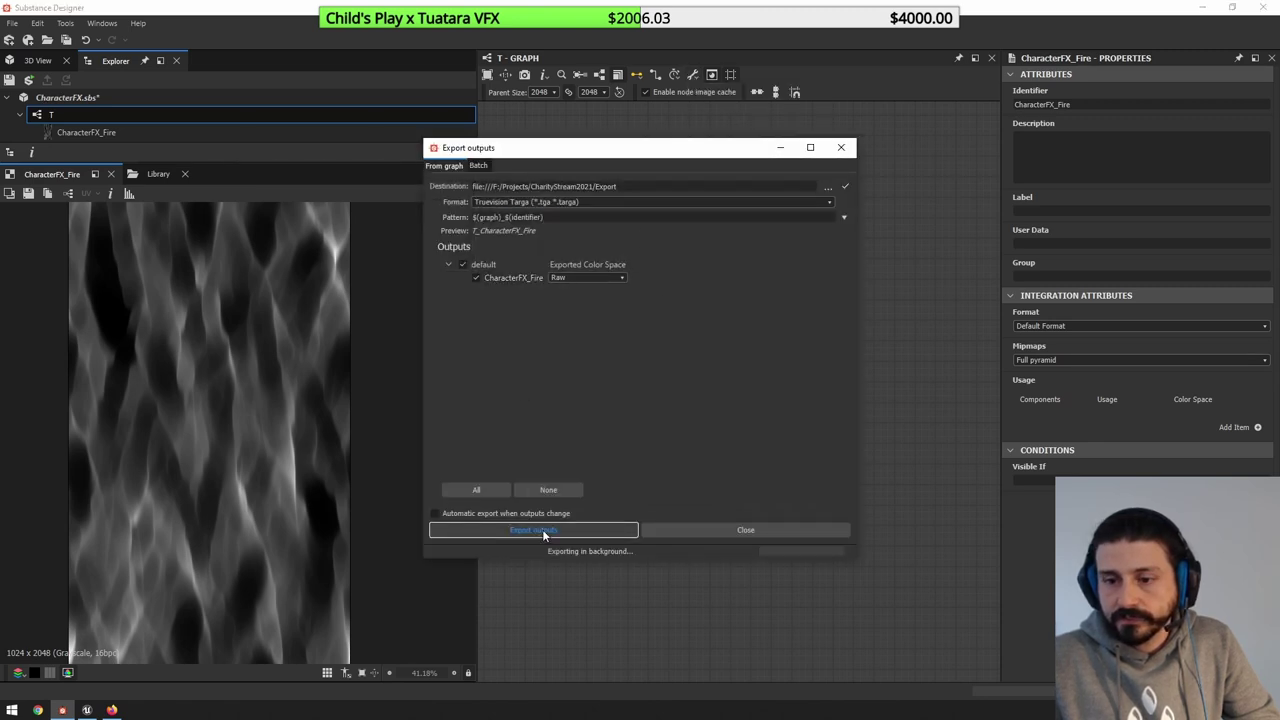
click(738, 531)
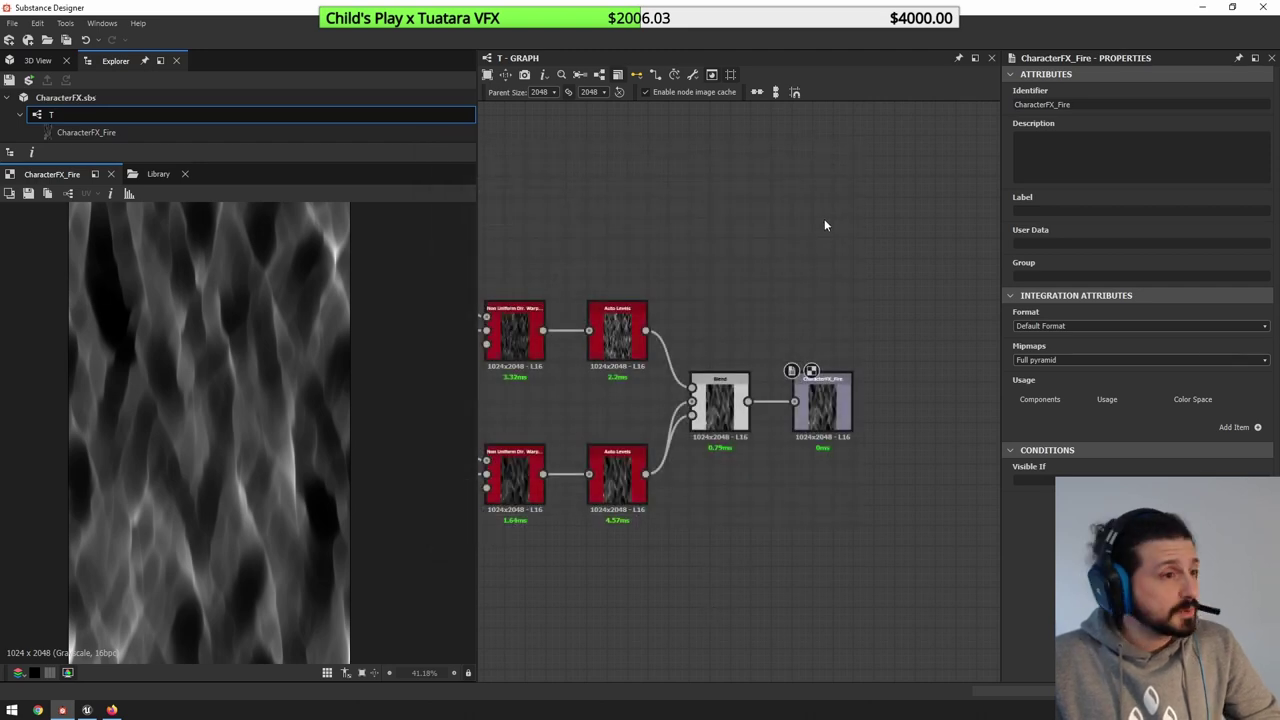
- Switch to Unreal Editor, import T_CharacterFX_Fire.tga into the VFX content folder and inspect the imported texture
click(1203, 7)
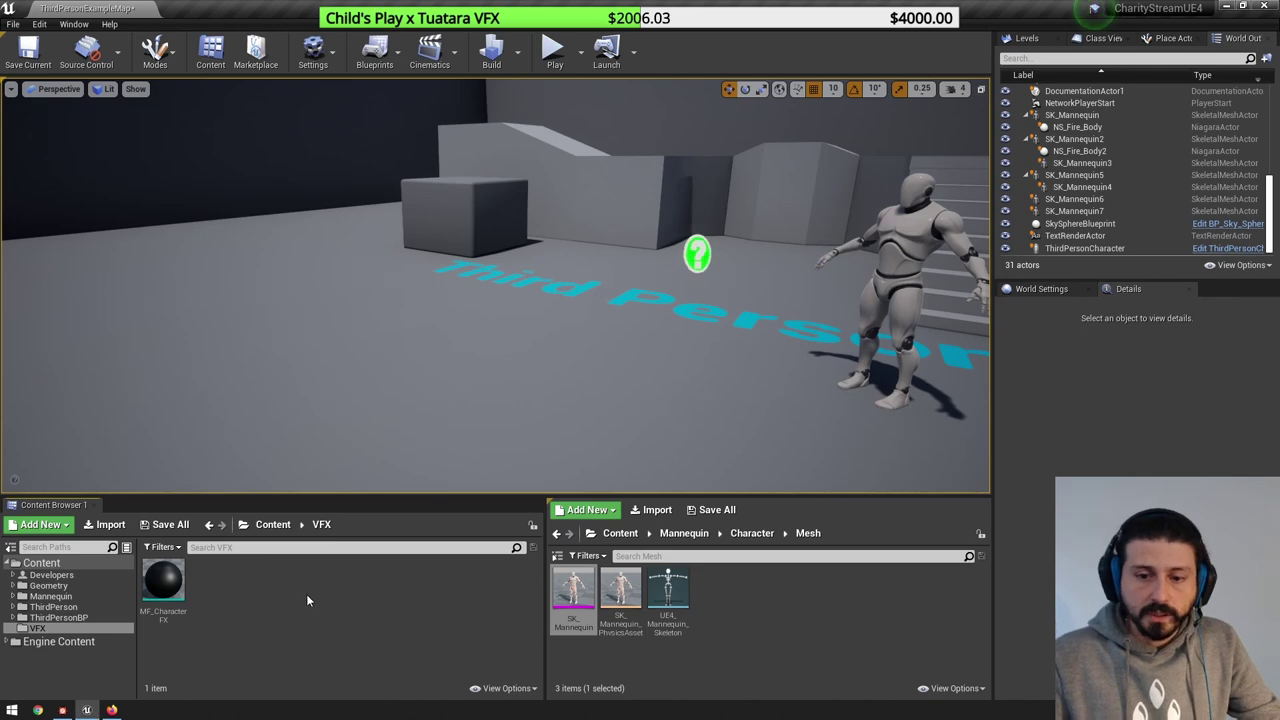
right_click(306, 594)
click(340, 207)
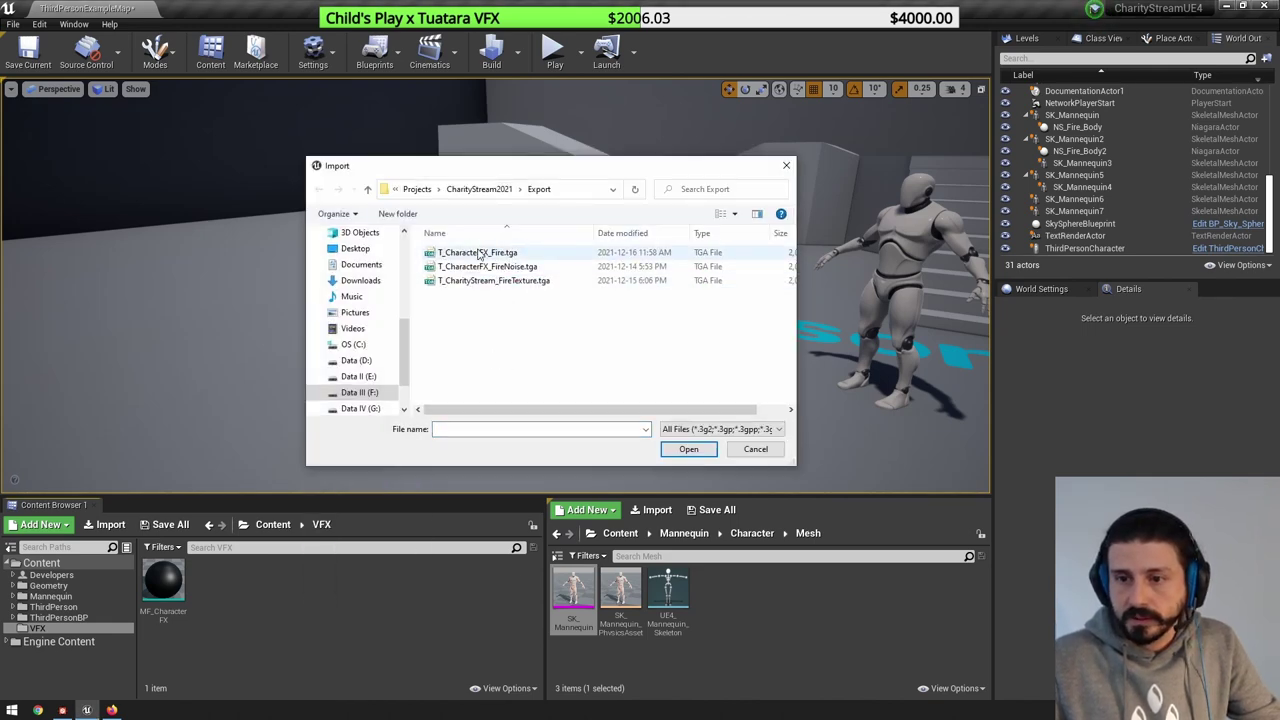
double_click(480, 255)
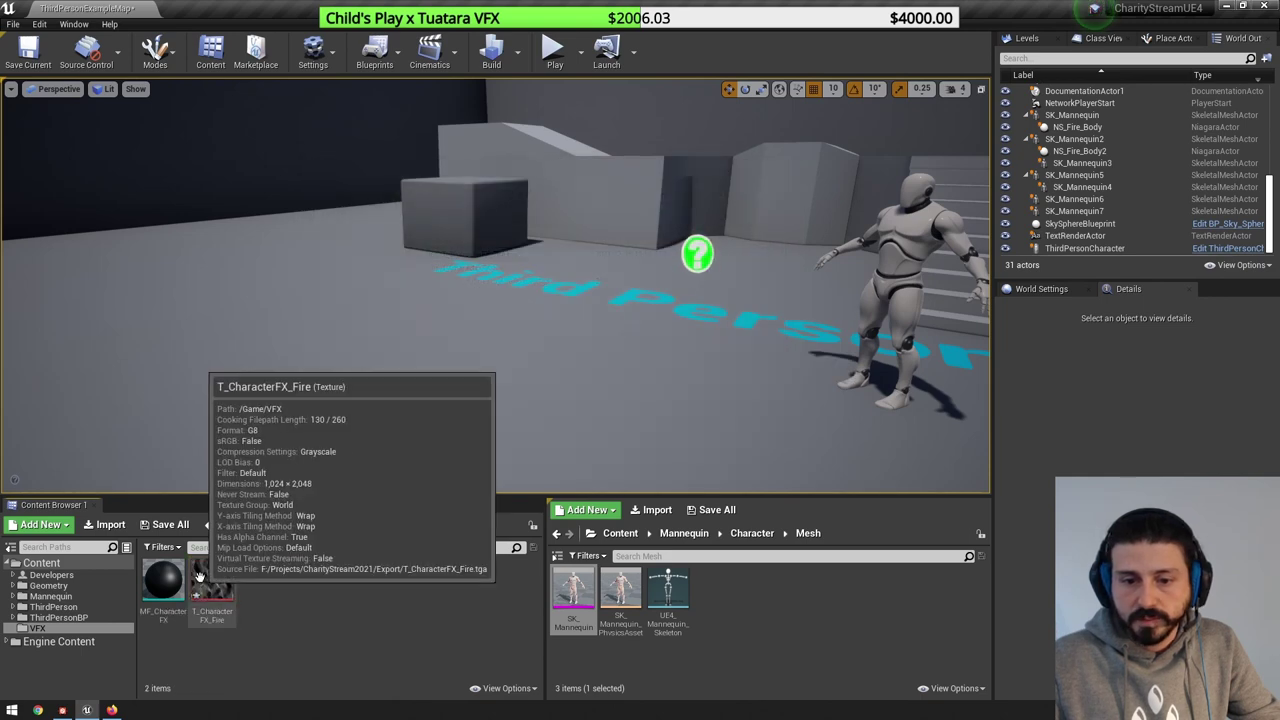
double_click(205, 580)
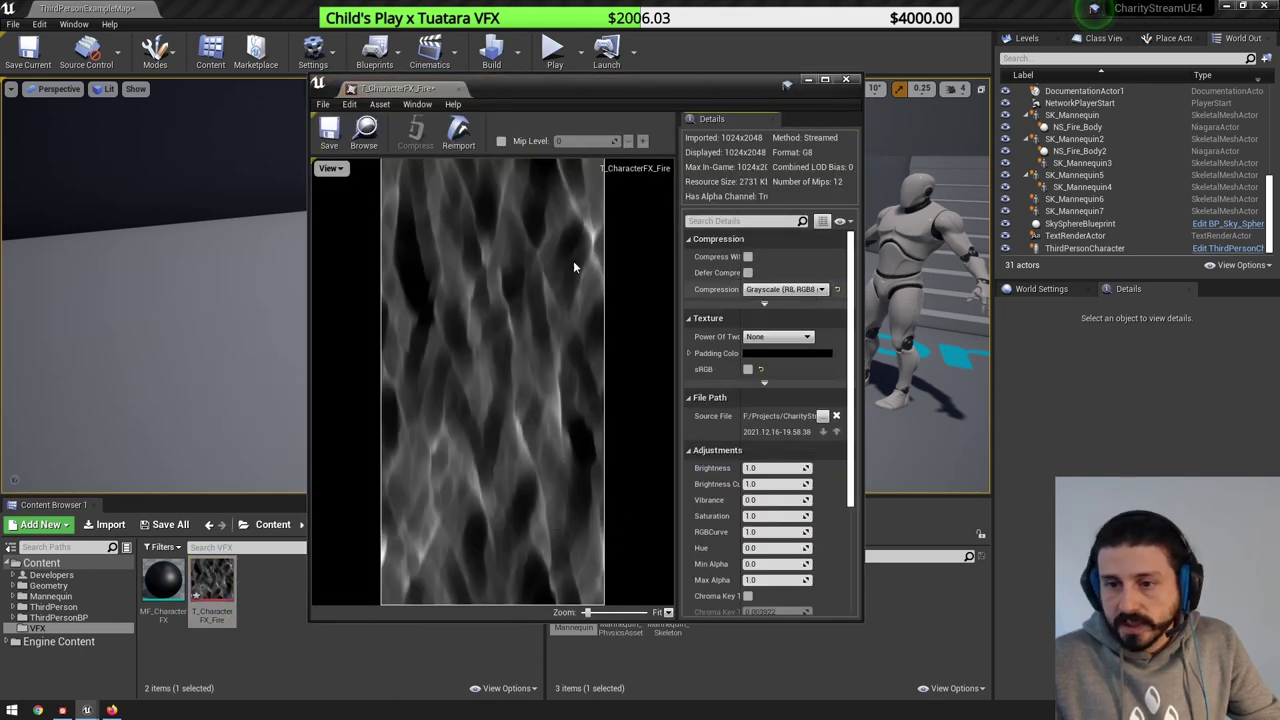
click(459, 91)
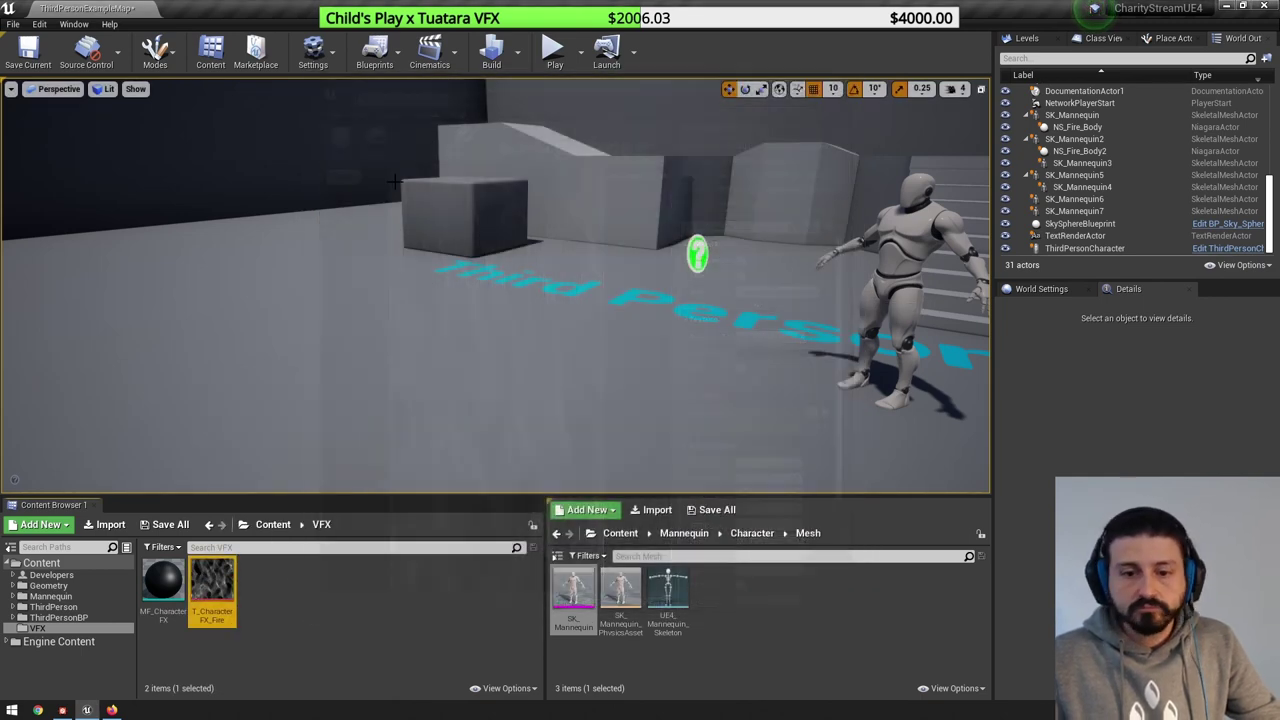
- Create a new material named M_CharacterFX_Fire in the VFX content folder
right_drag(551, 249, 795, 290)
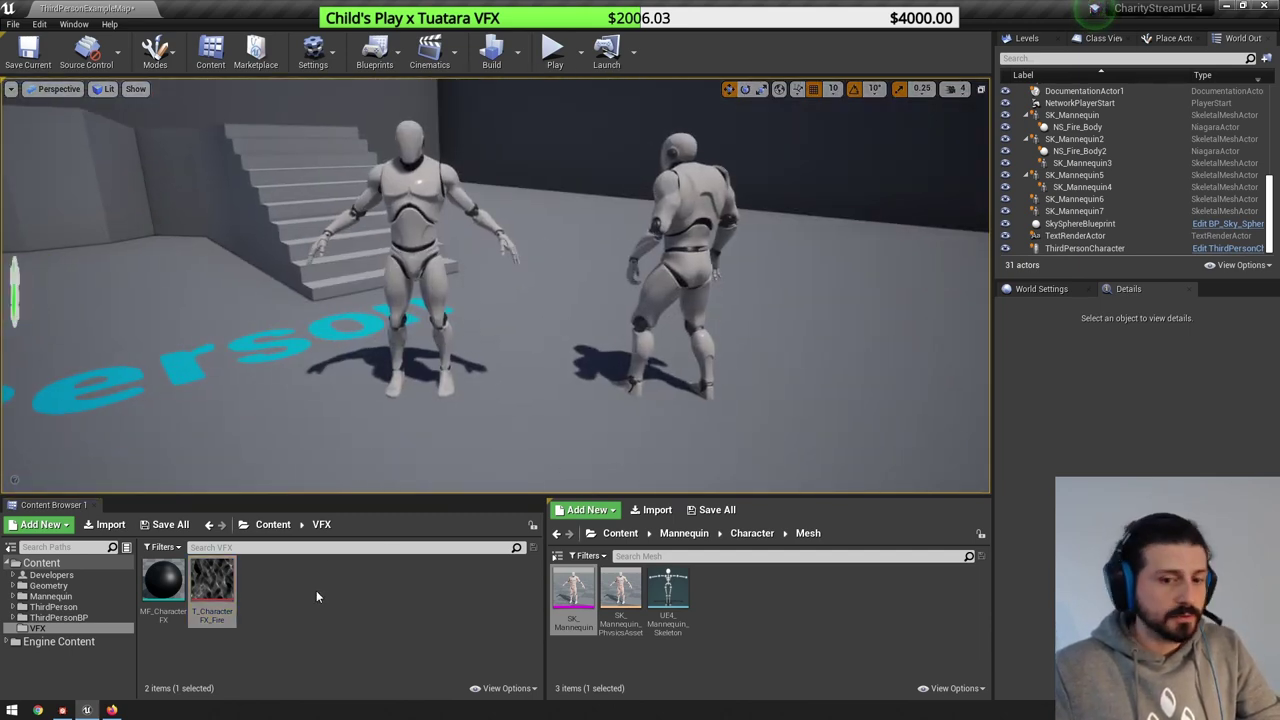
click(316, 592)
right_click(316, 586)
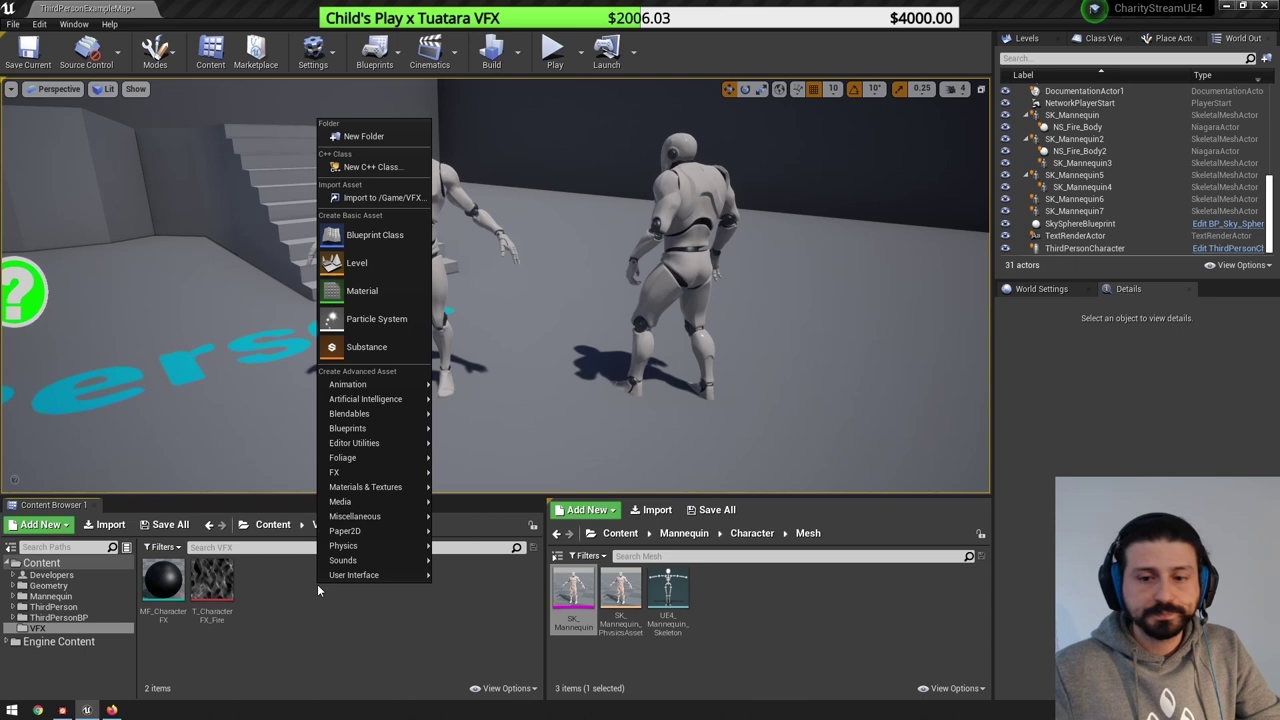
click(372, 312)
text(M_)
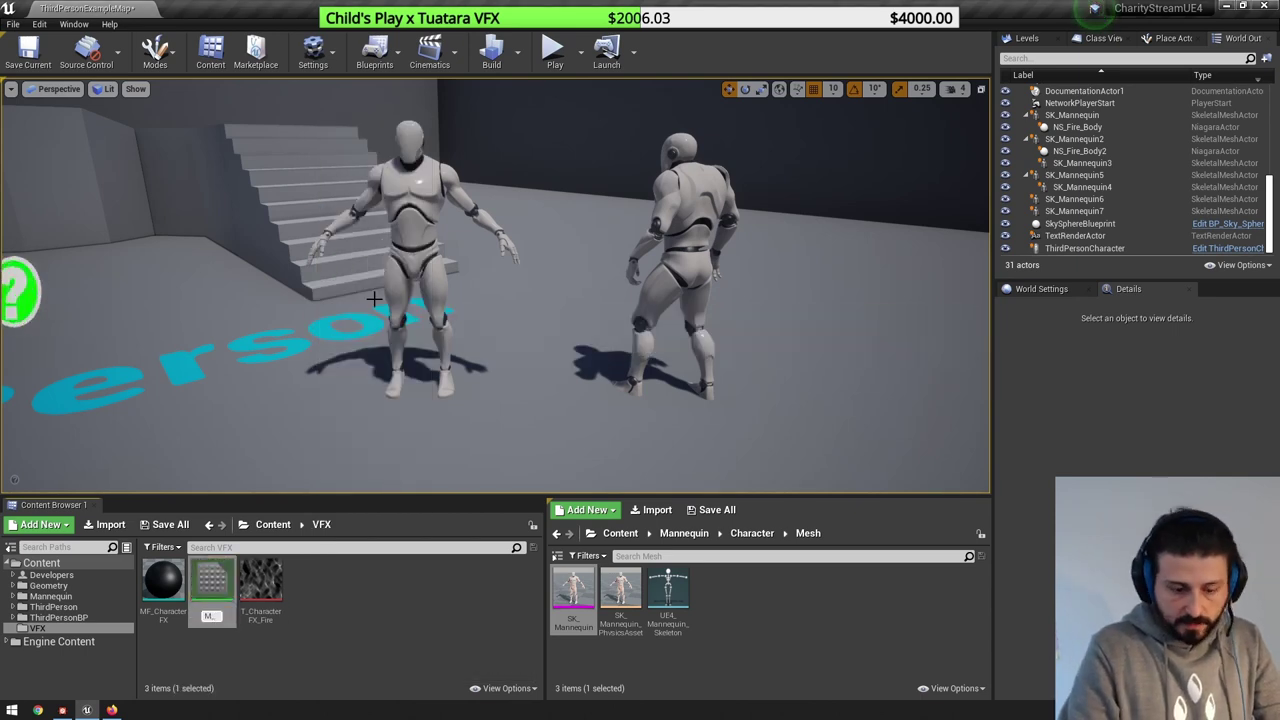
text(Character_FX_Fire)
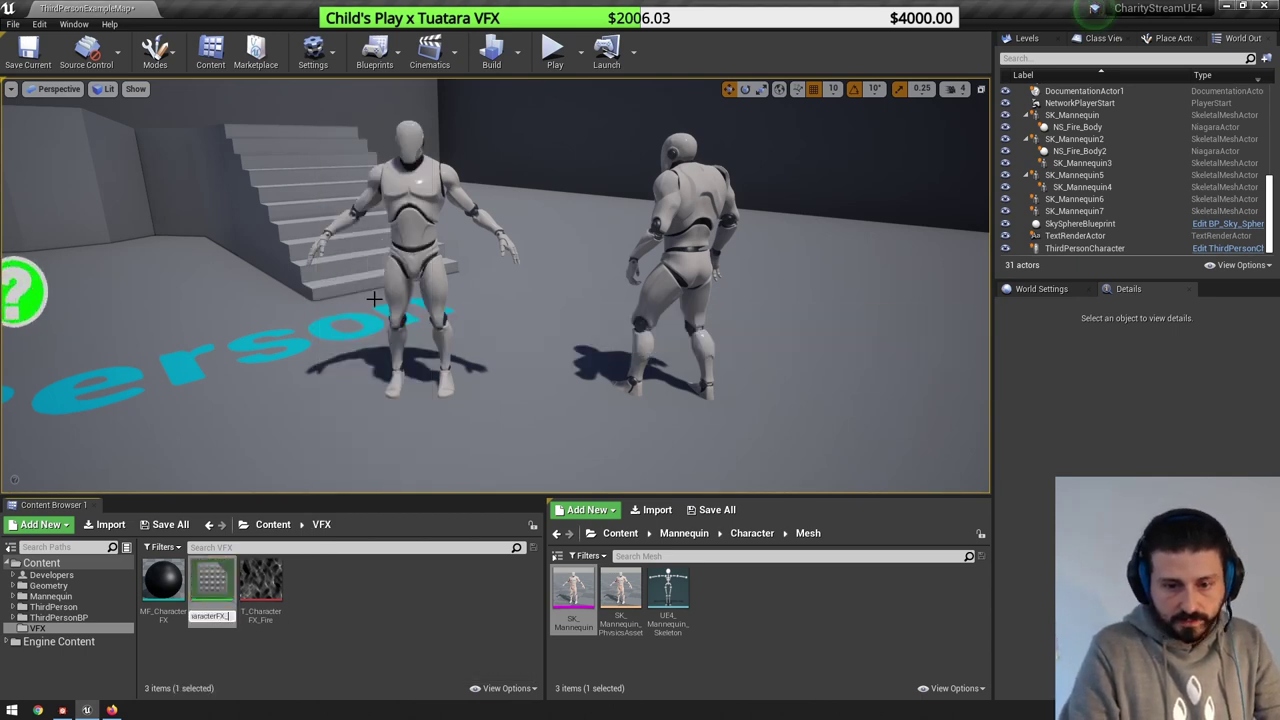
key(Return)
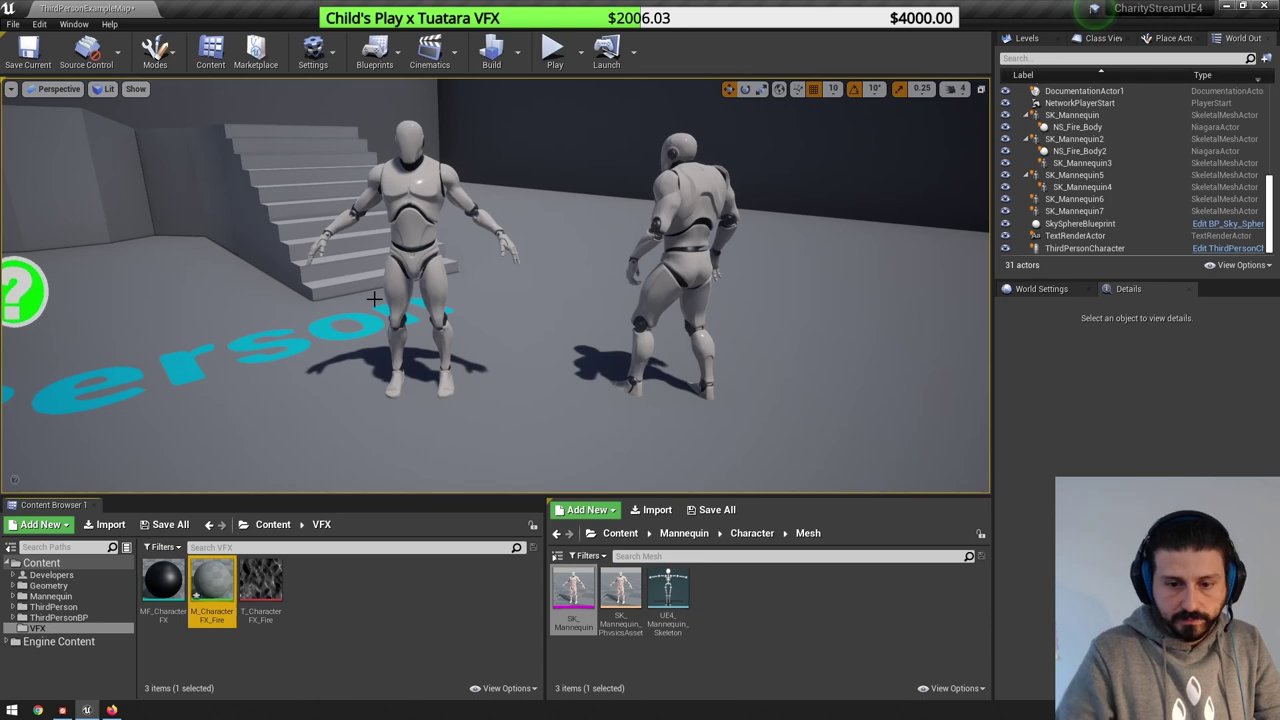
- Assign the M_CharacterFX_Fire material to the Element 0 slot of the SK_Mannequin7 character
click(420, 228)
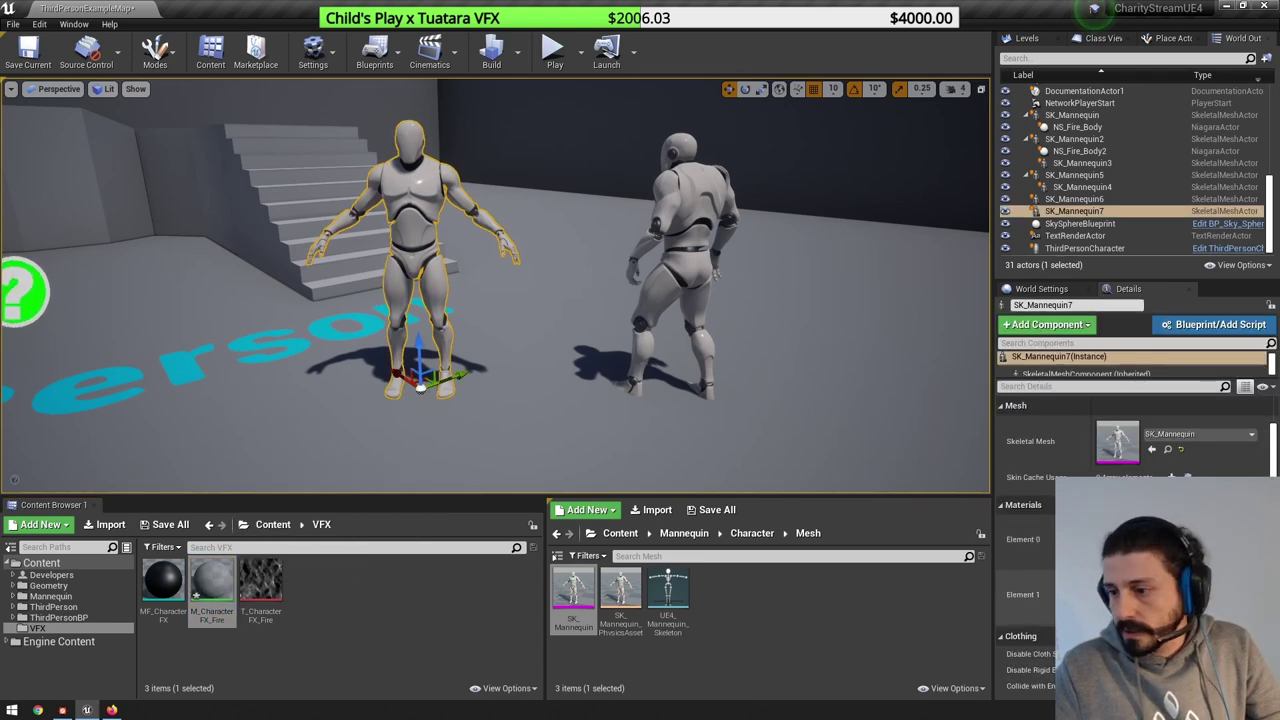
click(1152, 547)
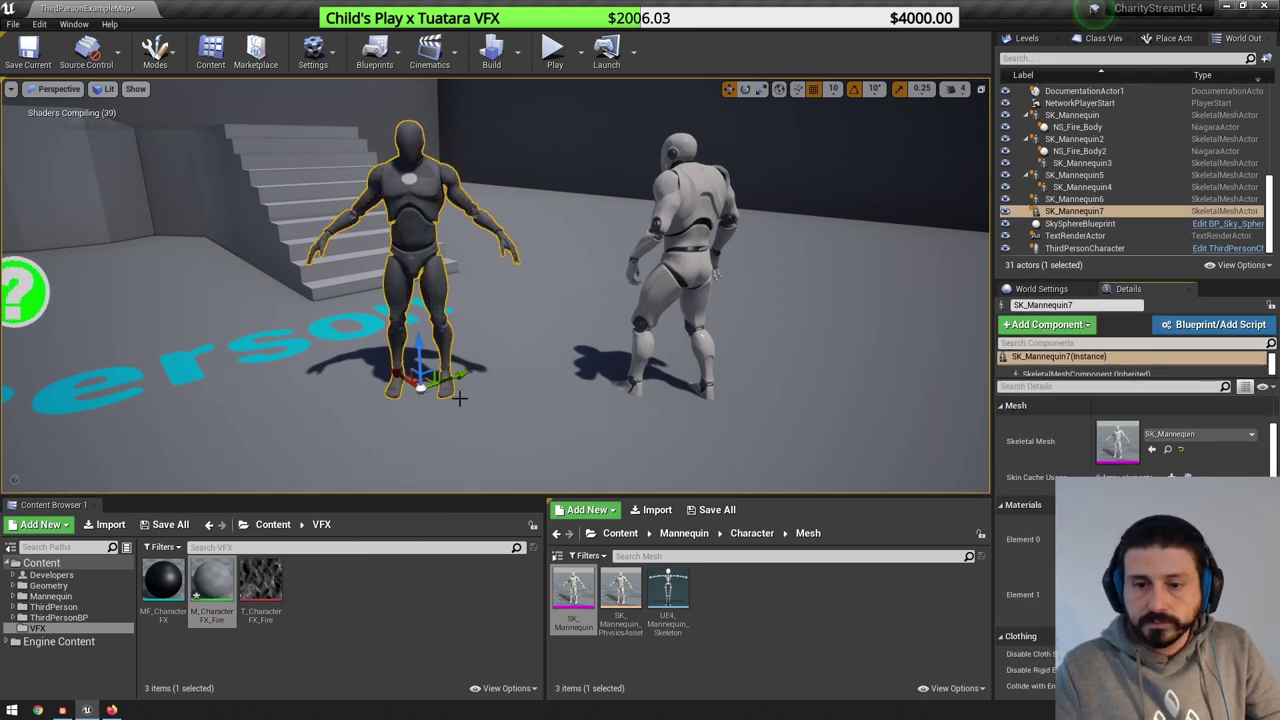
- Open the M_CharacterFX_Fire material and add the T_CharacterFX_Fire texture as a Texture Sample node beside the material output node
key(w)
right_drag(455, 390, 422, 368)
double_click(211, 582)
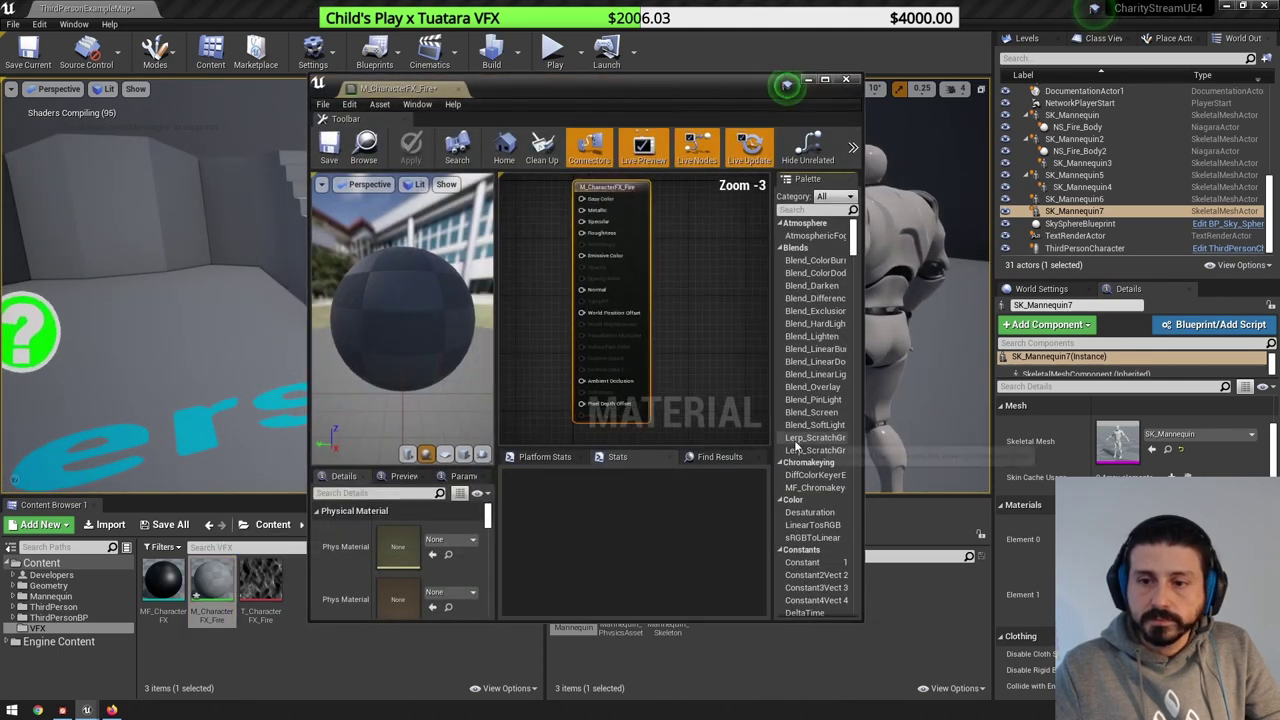
drag(544, 100, 872, 140)
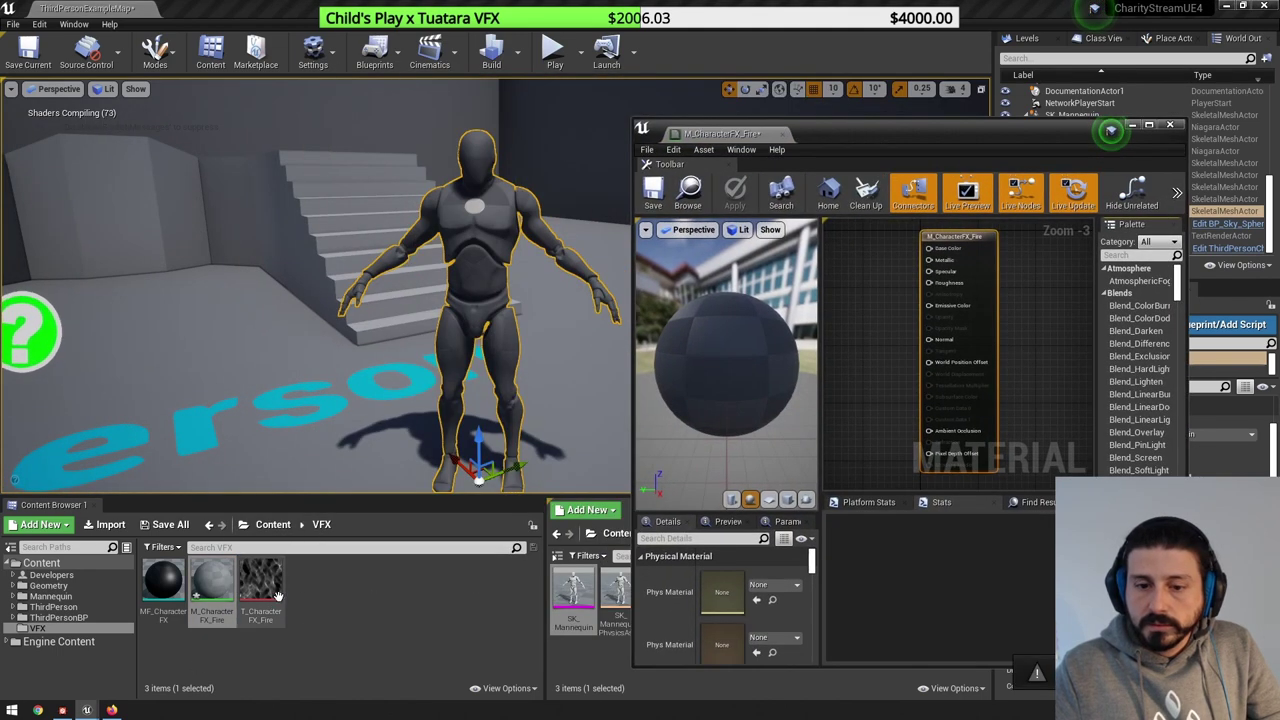
drag(260, 585, 878, 326)
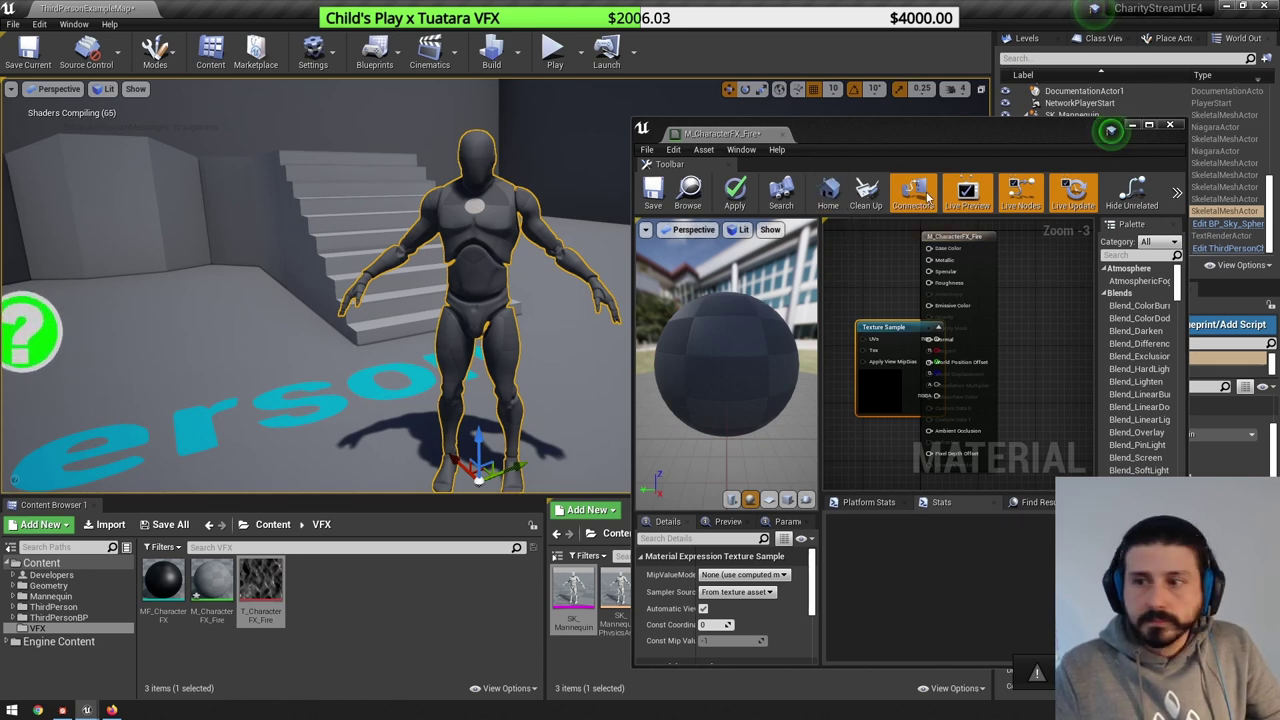
double_click(944, 129)
right_drag(640, 266, 863, 270)
click(482, 397)
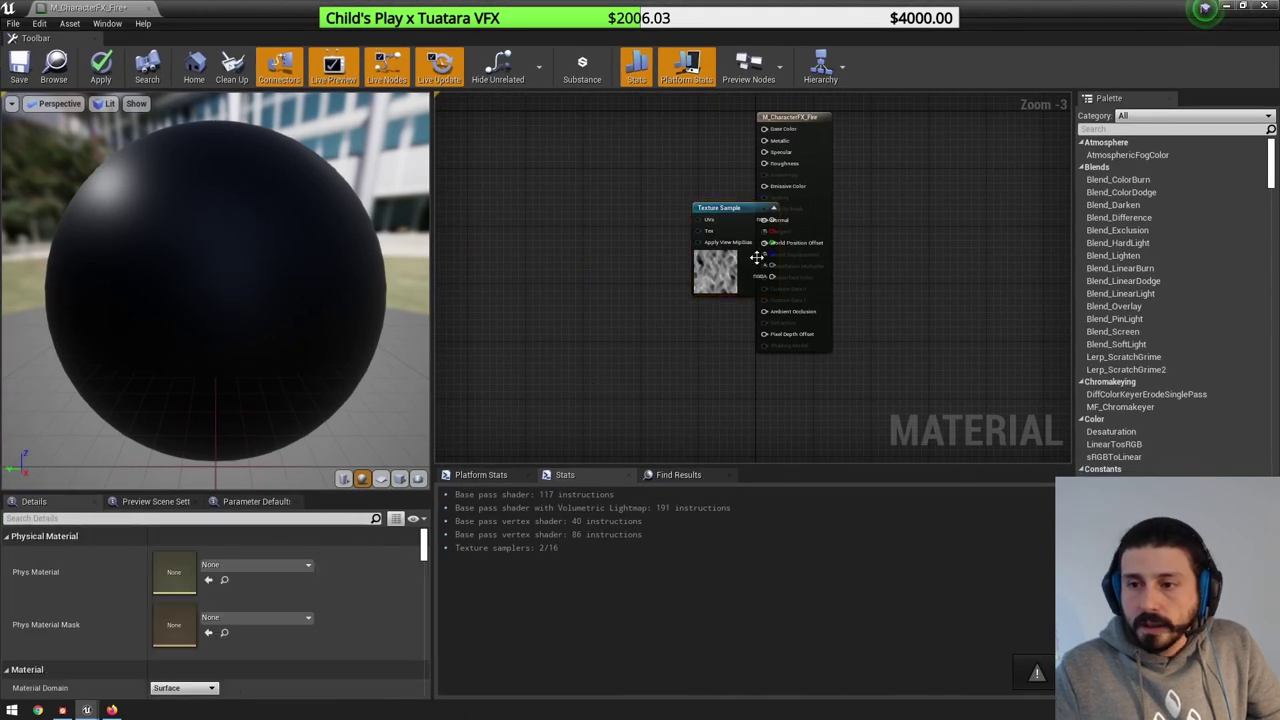
drag(716, 254, 634, 254)
- Set the material's preview mesh to the SK_Mannequin skeletal mesh from the Mannequin mesh folder
drag(578, 9, 306, 103)
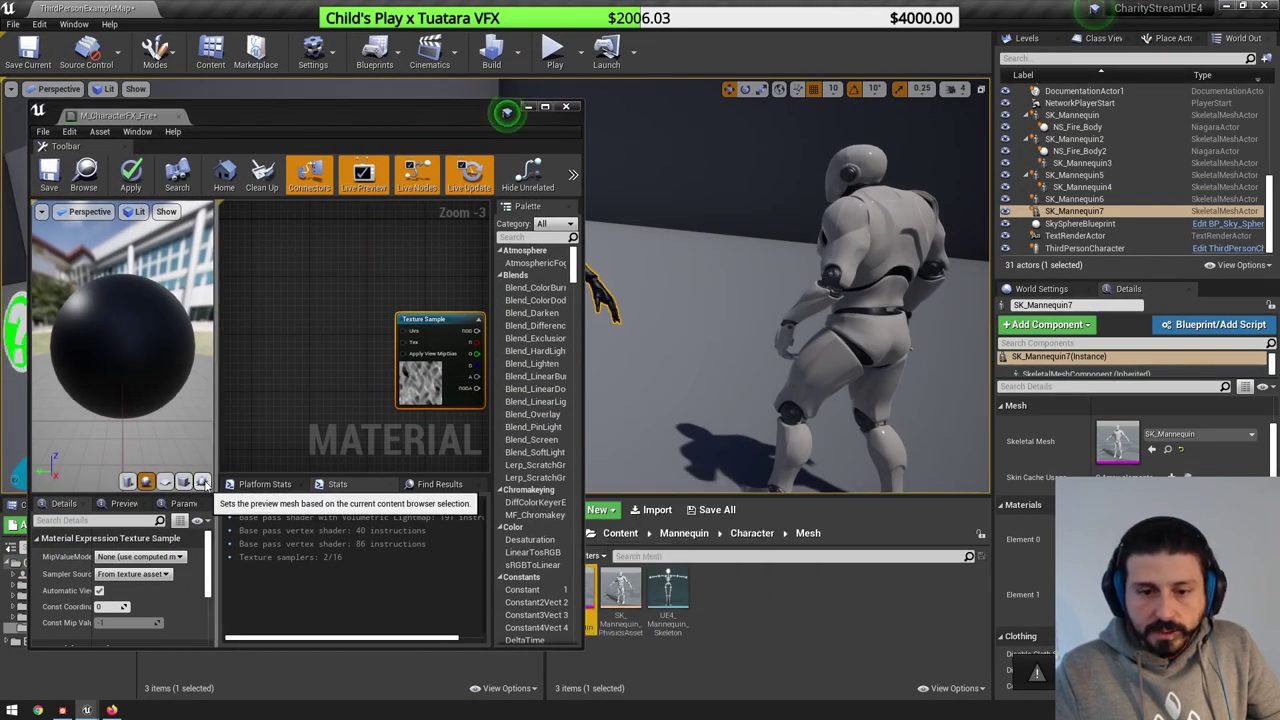
click(202, 481)
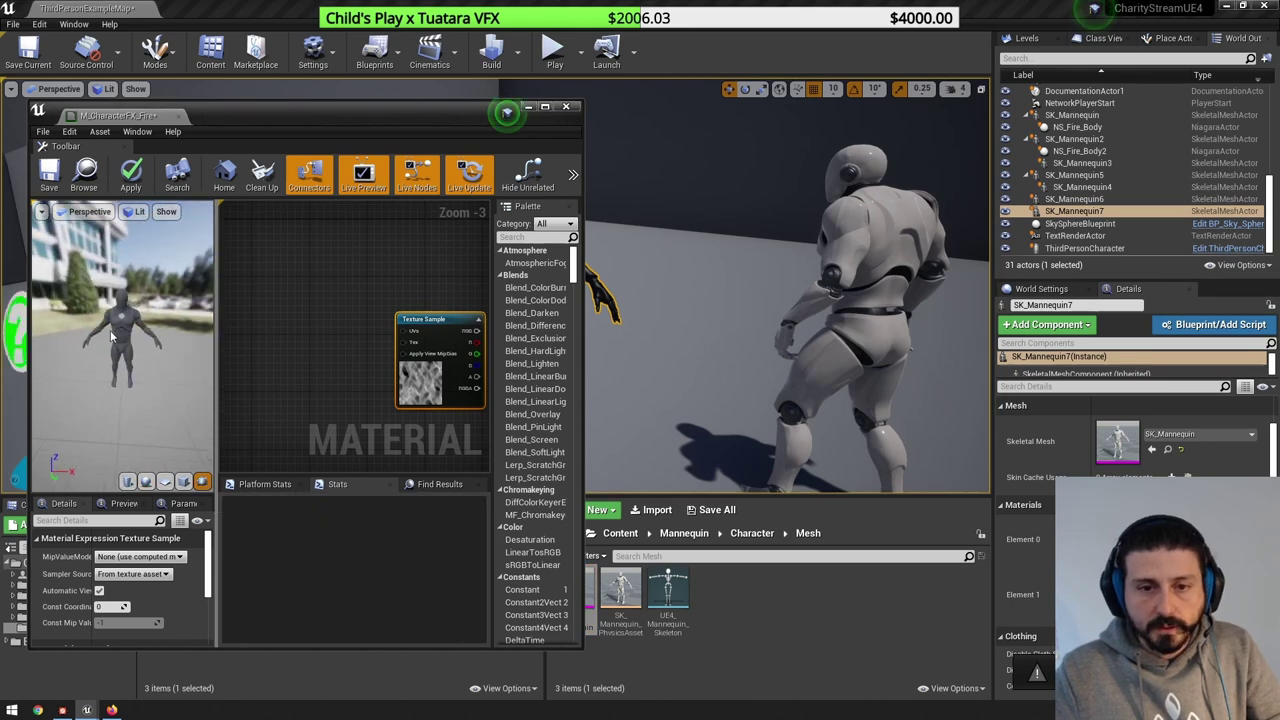
double_click(357, 116)
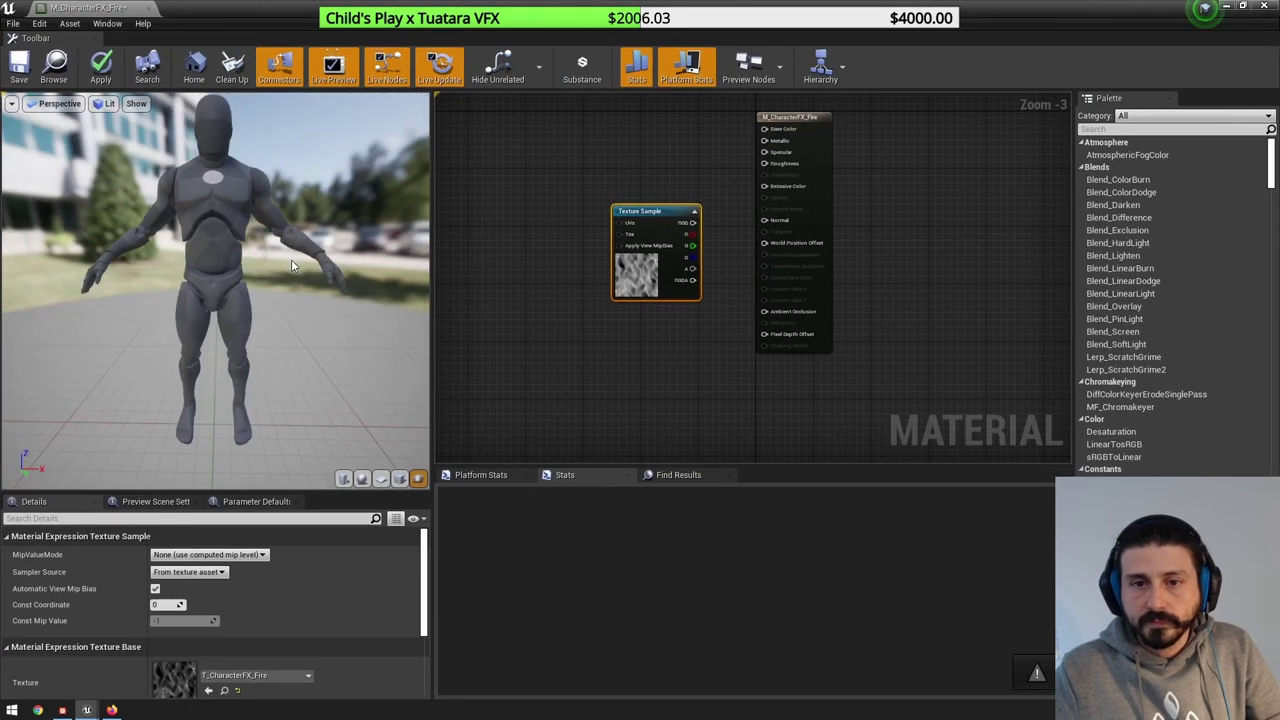
click(534, 335)
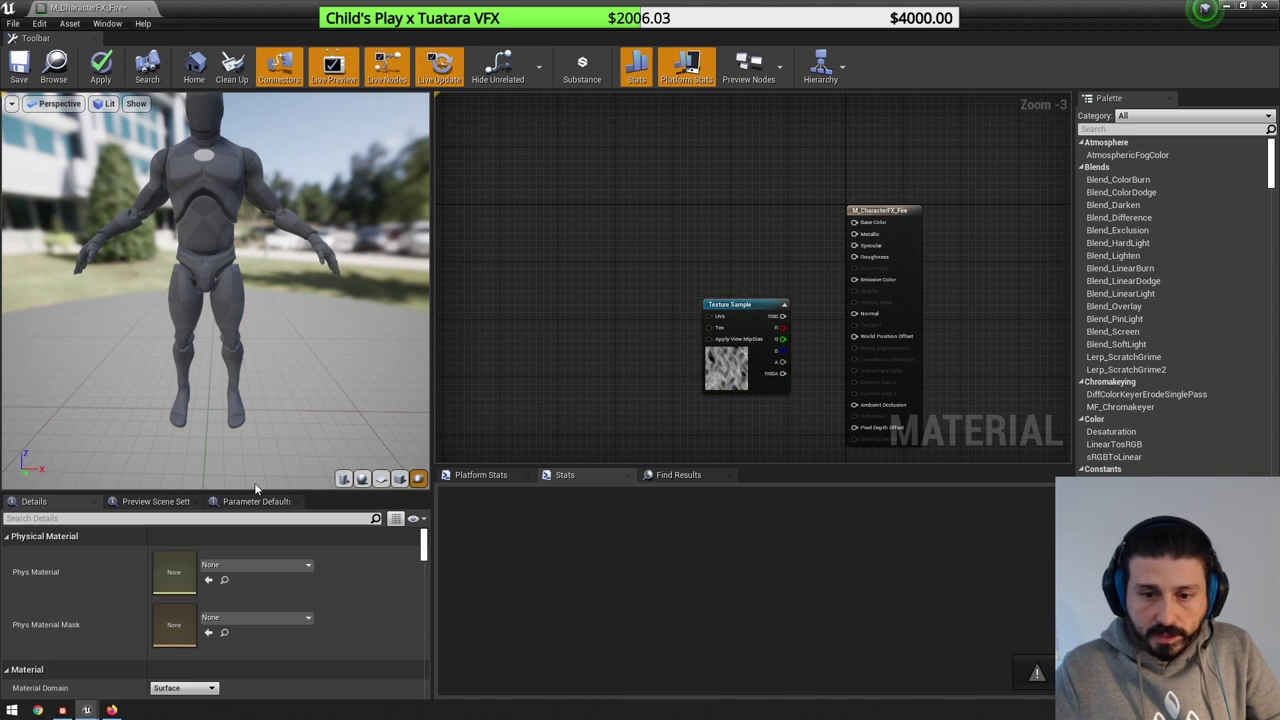
- Set the material's Shading Model to Unlit
drag(268, 491, 268, 418)
scroll(272, 568, down, 2)
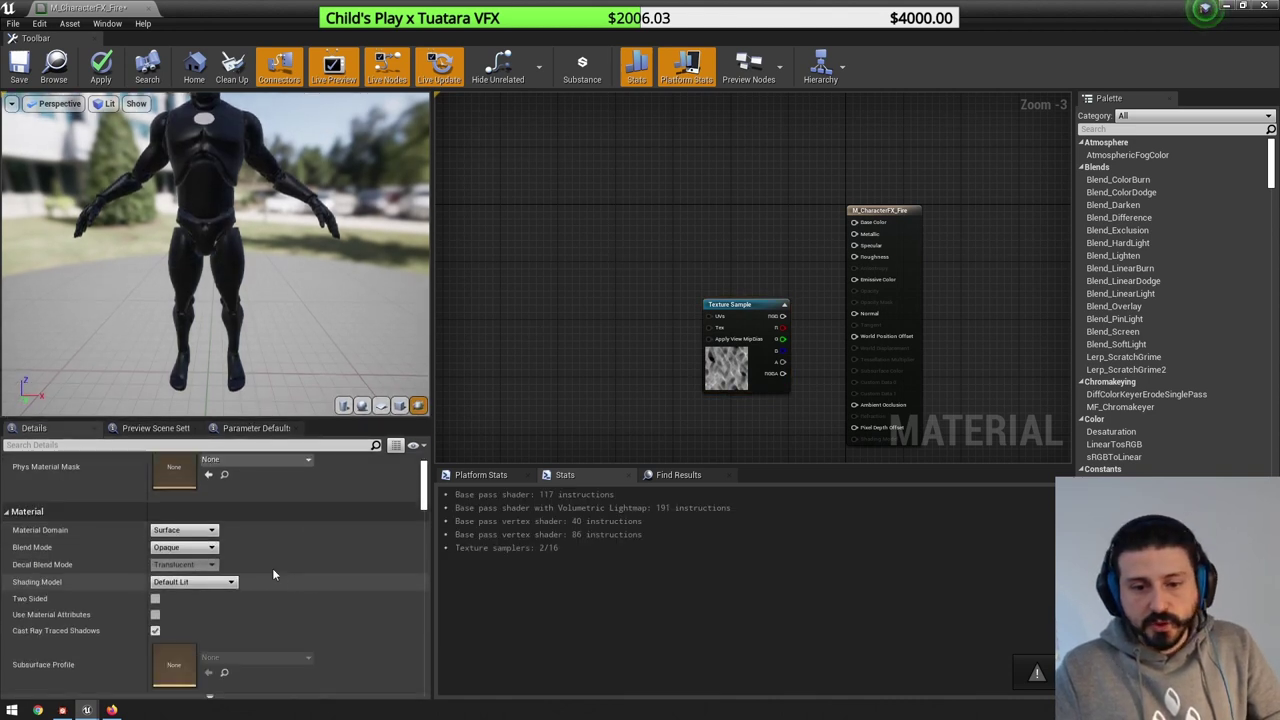
click(200, 603)
click(170, 488)
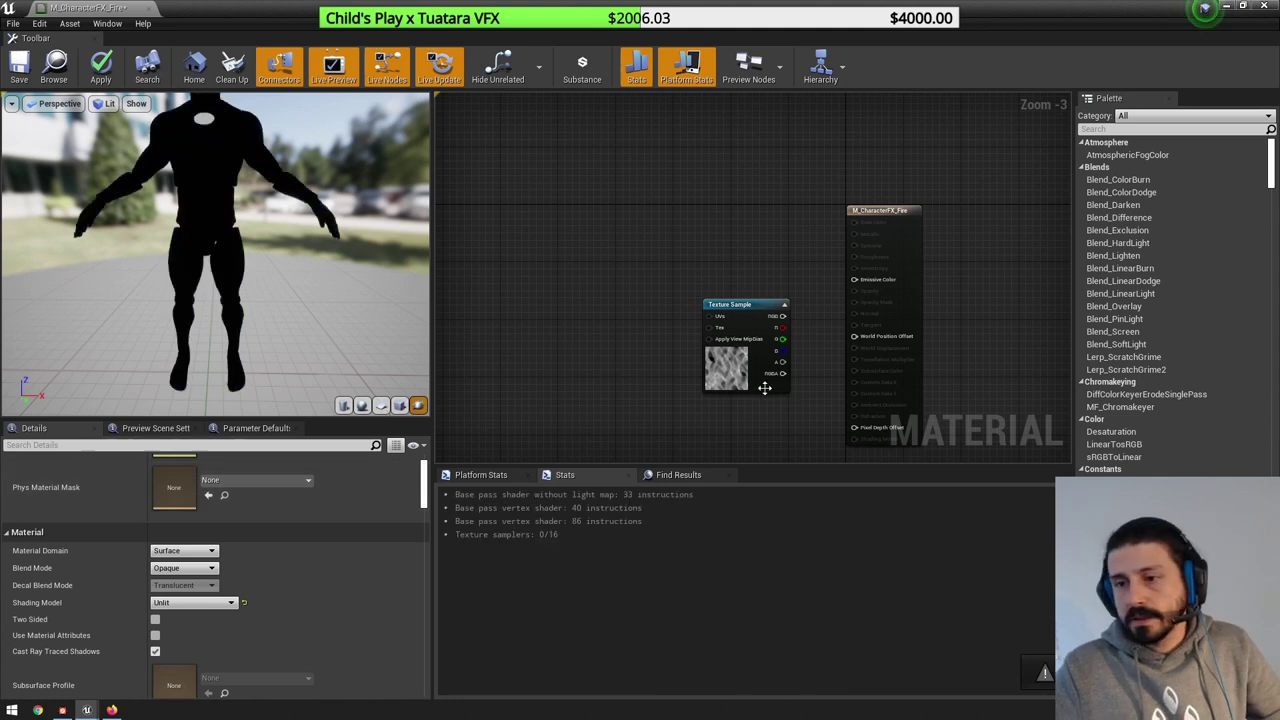
- Connect the Texture Sample's R output to Emissive Color and check the mannequin preview
drag(763, 388, 683, 380)
click(560, 340)
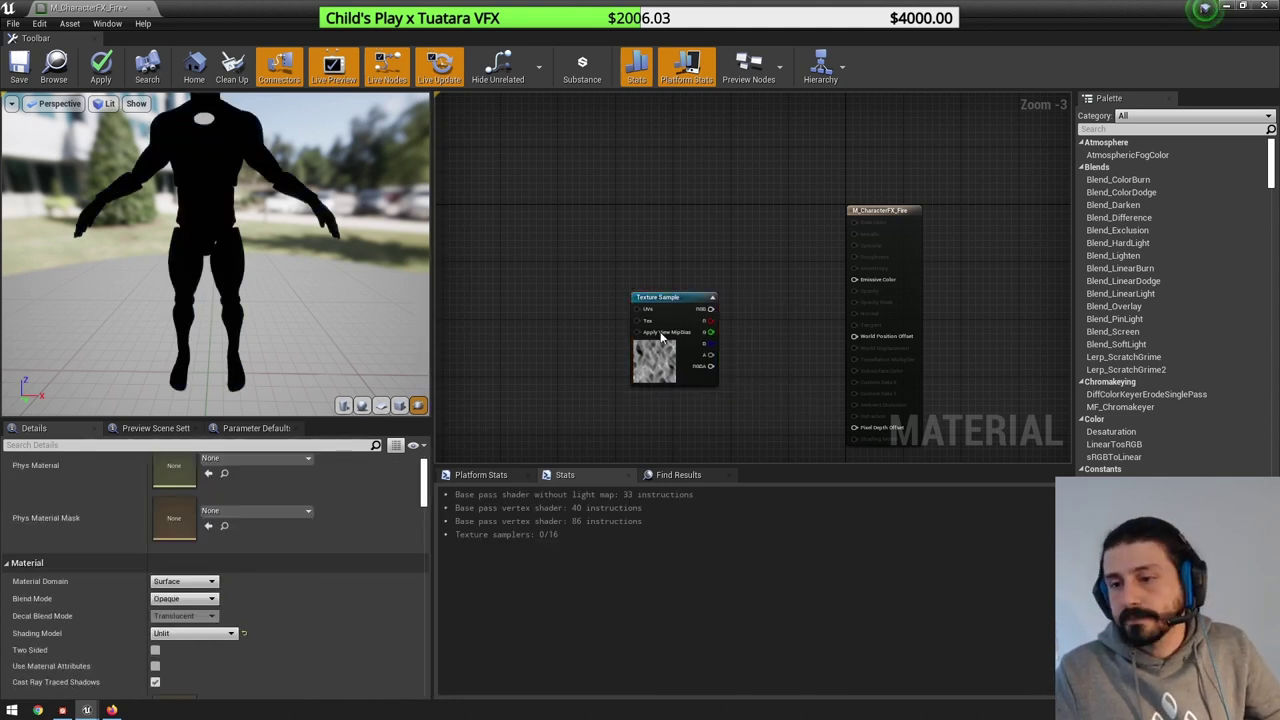
drag(660, 338, 854, 279)
click(726, 217)
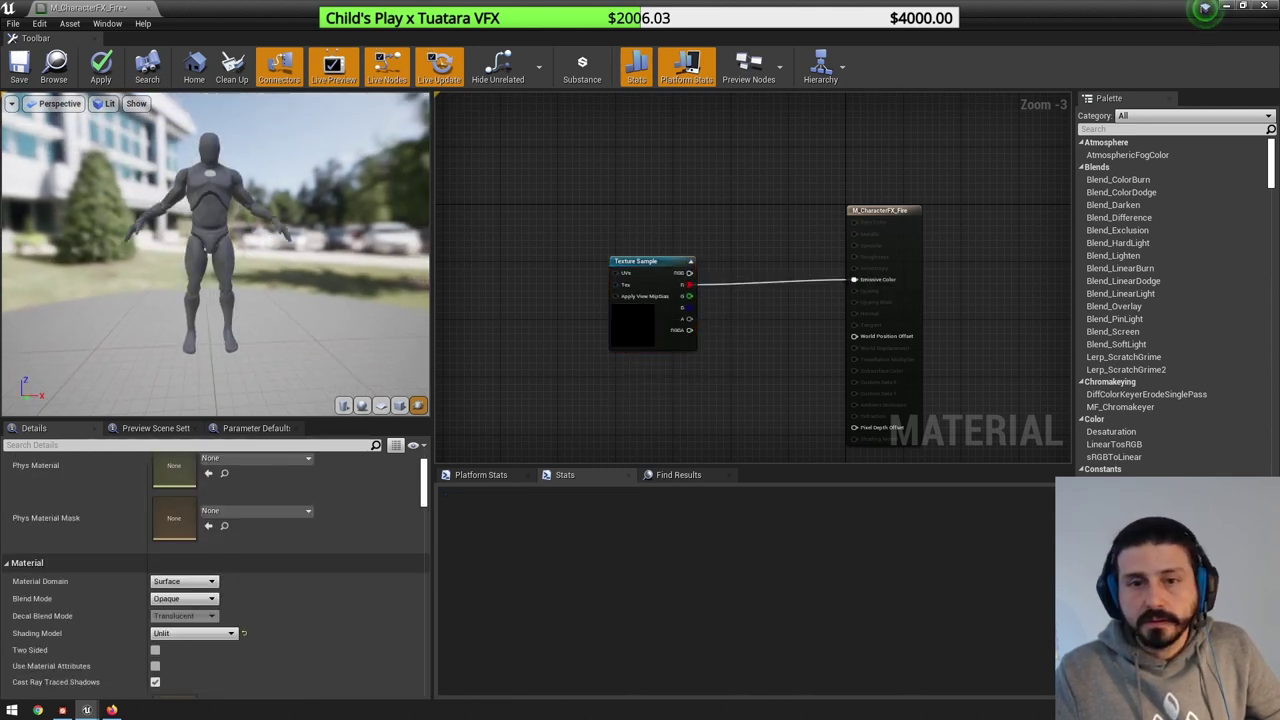
middle_drag(240, 219, 247, 243)
right_drag(240, 219, 240, 189)
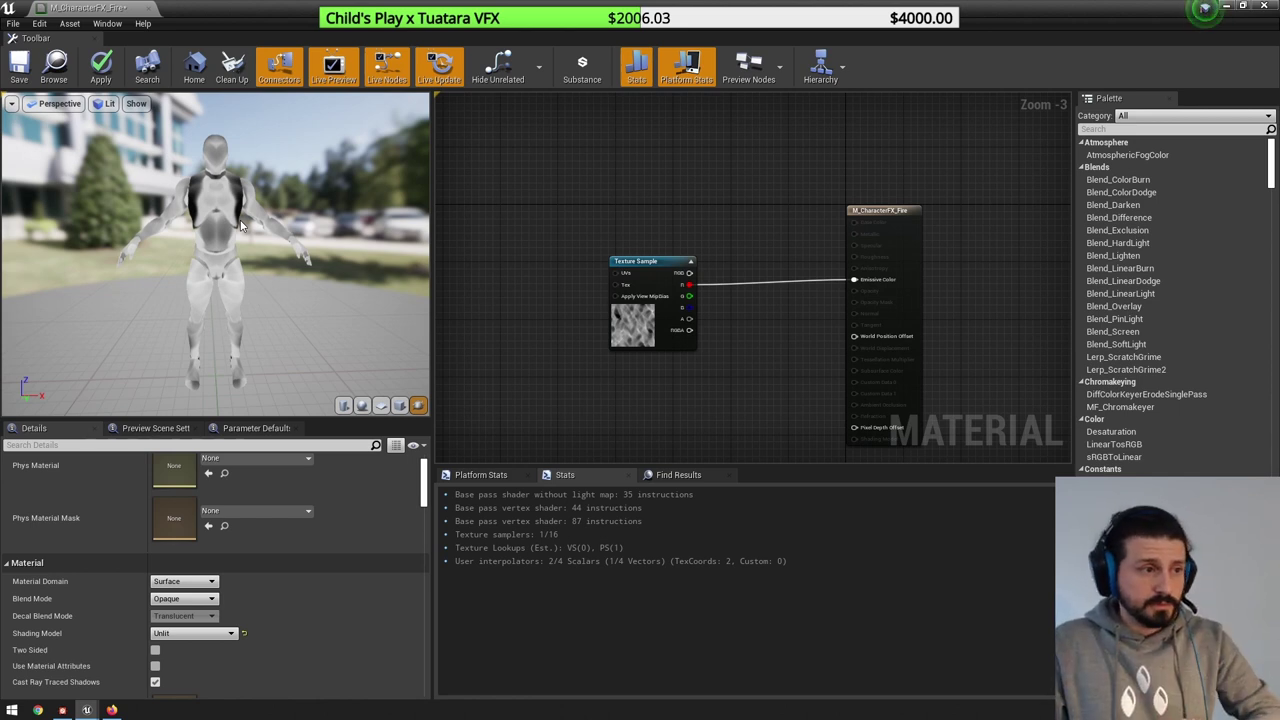
- Add a LocalPosition node to the material graph, well before the Texture Sample
right_drag(497, 286, 604, 250)
scroll(585, 355, down, 2)
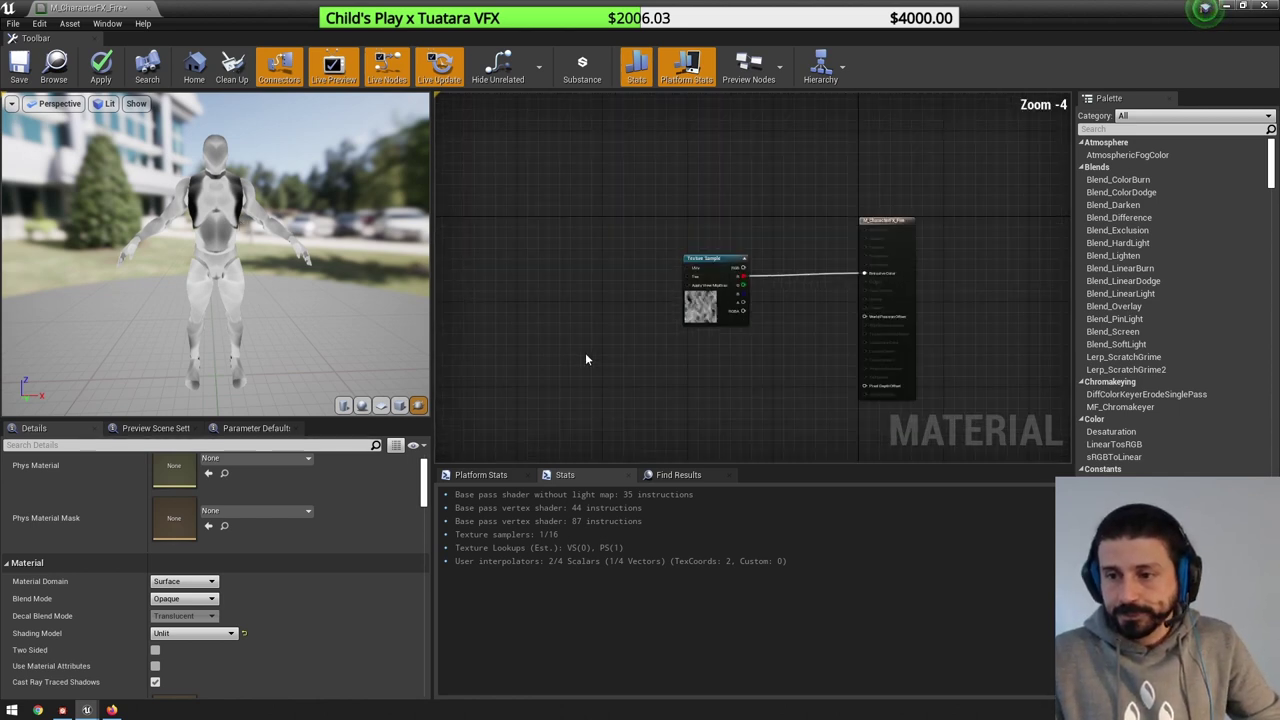
scroll(585, 355, up, 1)
right_drag(518, 337, 574, 325)
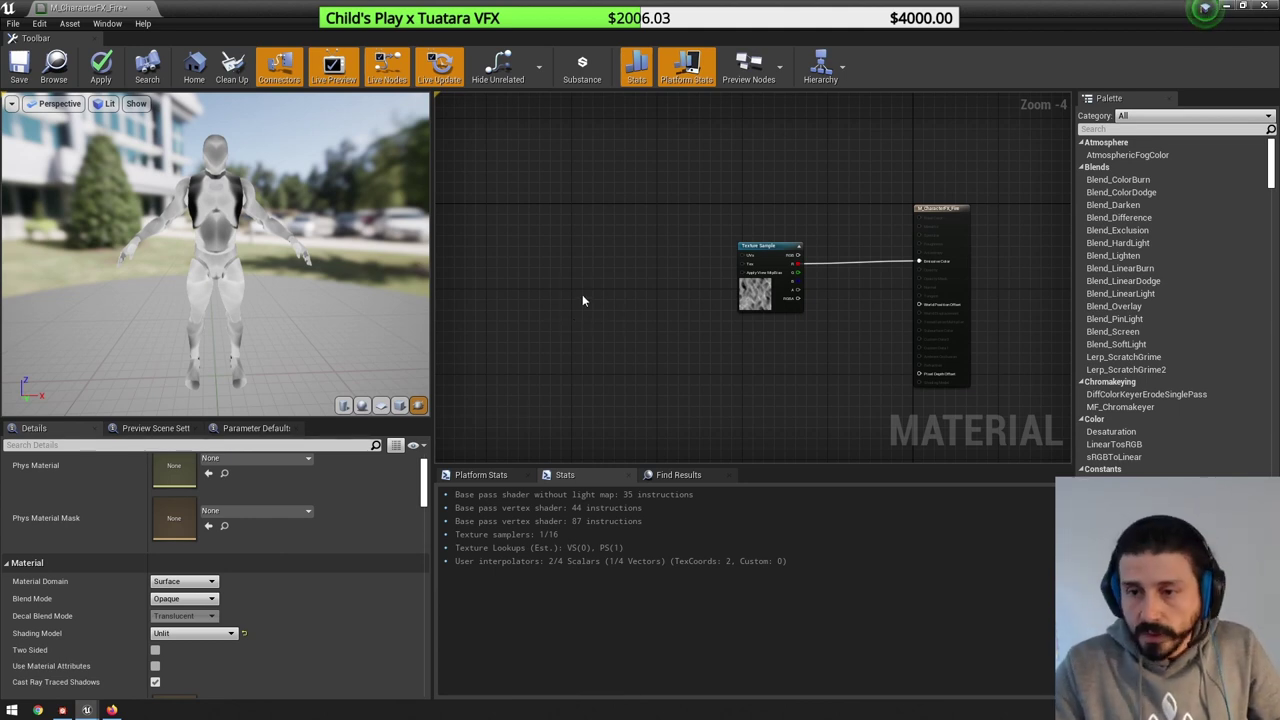
right_click(550, 273)
text(localposition)
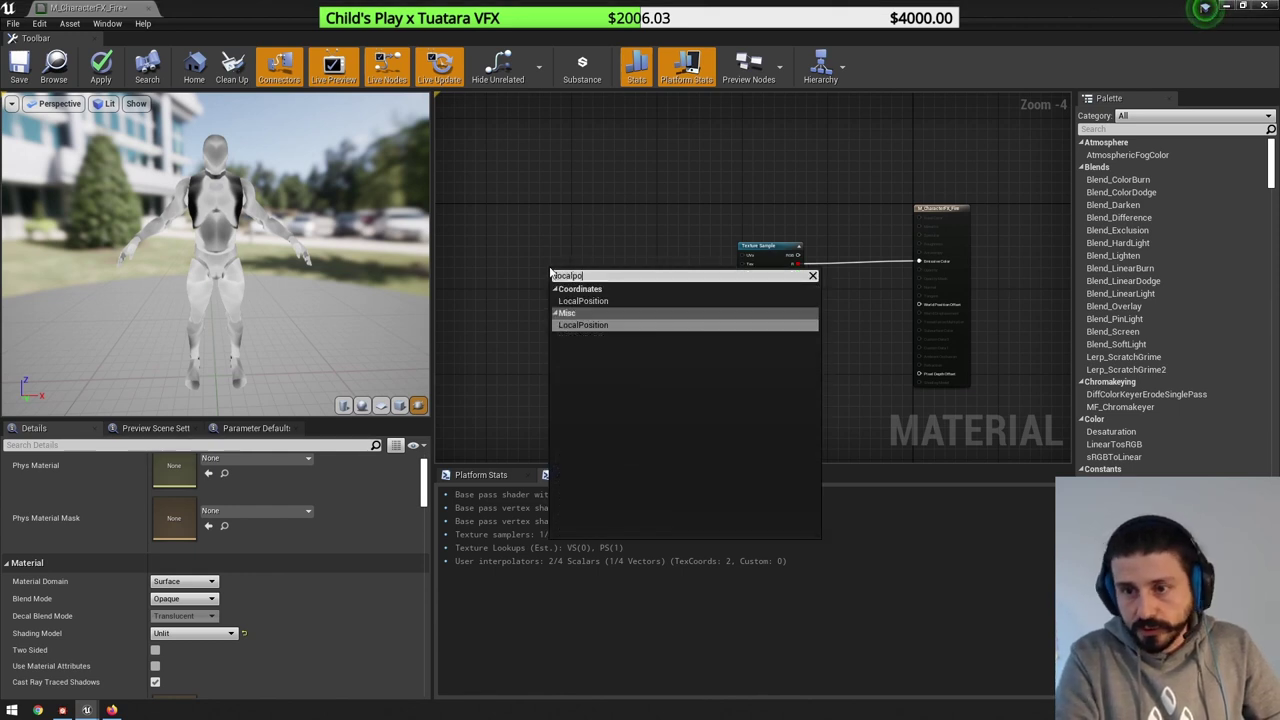
key(Return)
scroll(532, 282, up, 3)
drag(578, 259, 492, 248)
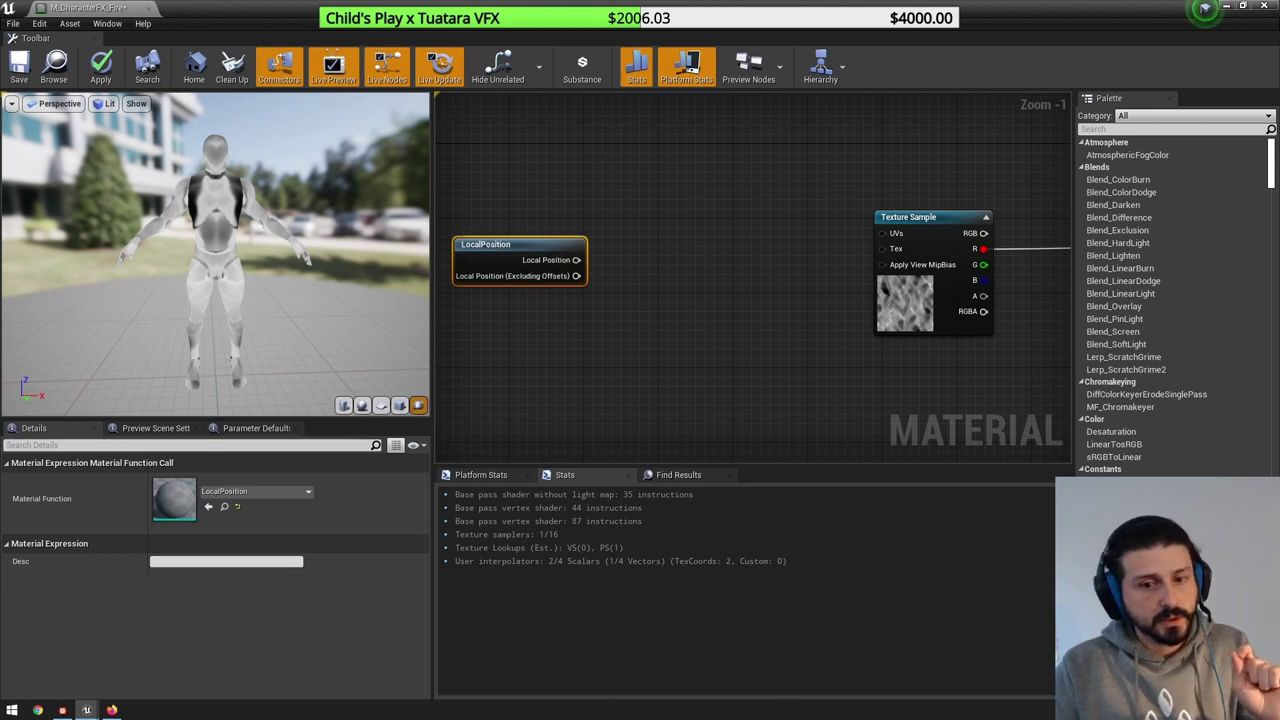
click(702, 306)
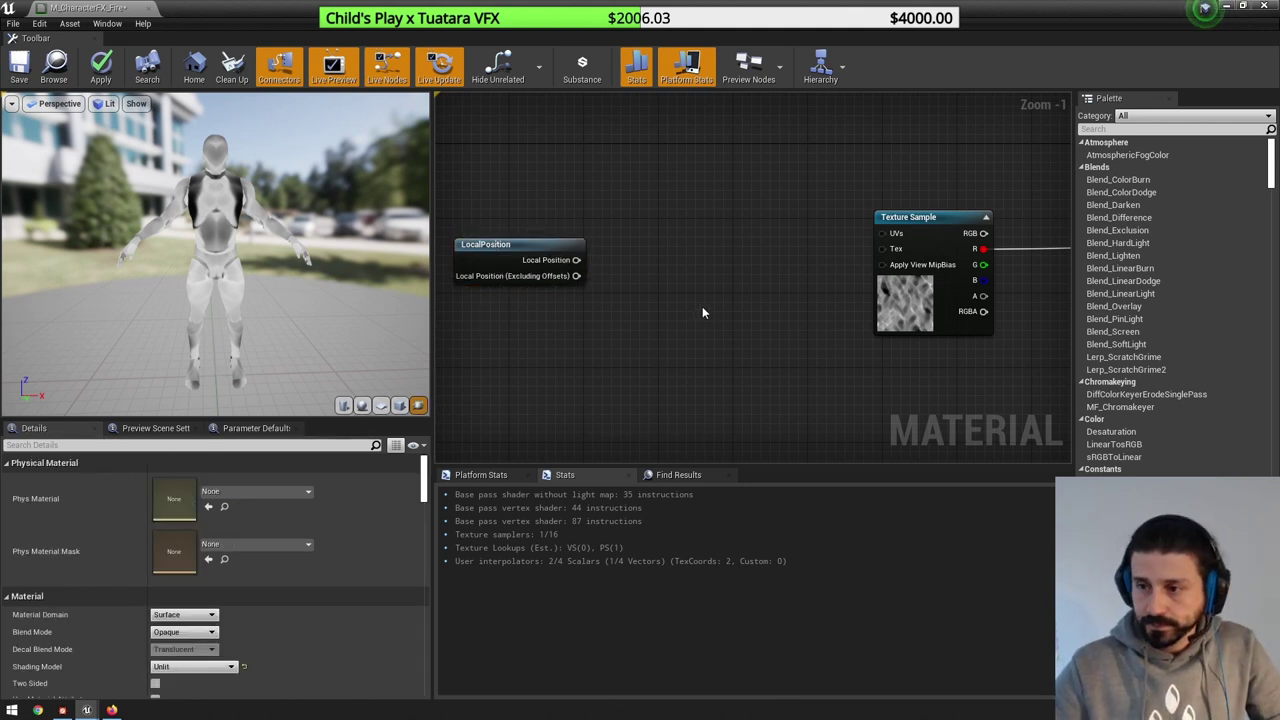
- Add a Component Mask node that passes only the R and B channels, and check the axes in the mannequin preview
scroll(702, 306, down, 2)
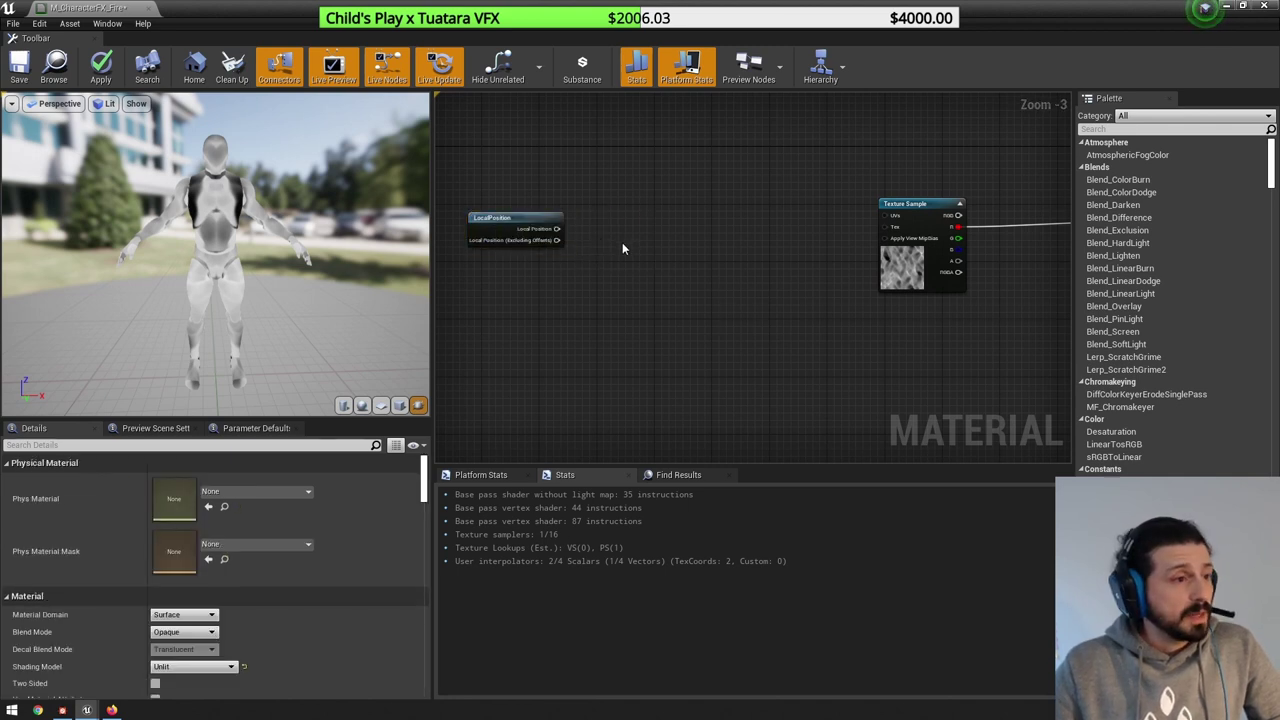
scroll(622, 248, up, 1)
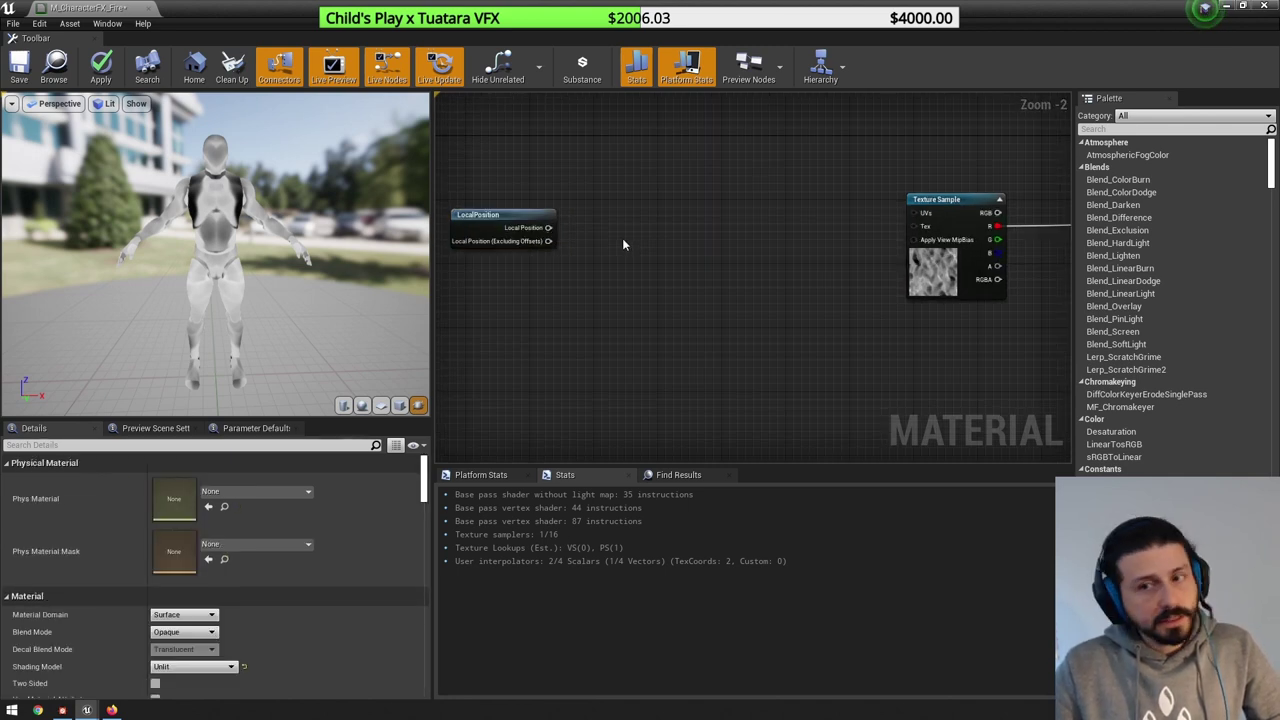
key(shift+c)
shift+click(623, 240)
click(626, 218)
click(638, 245)
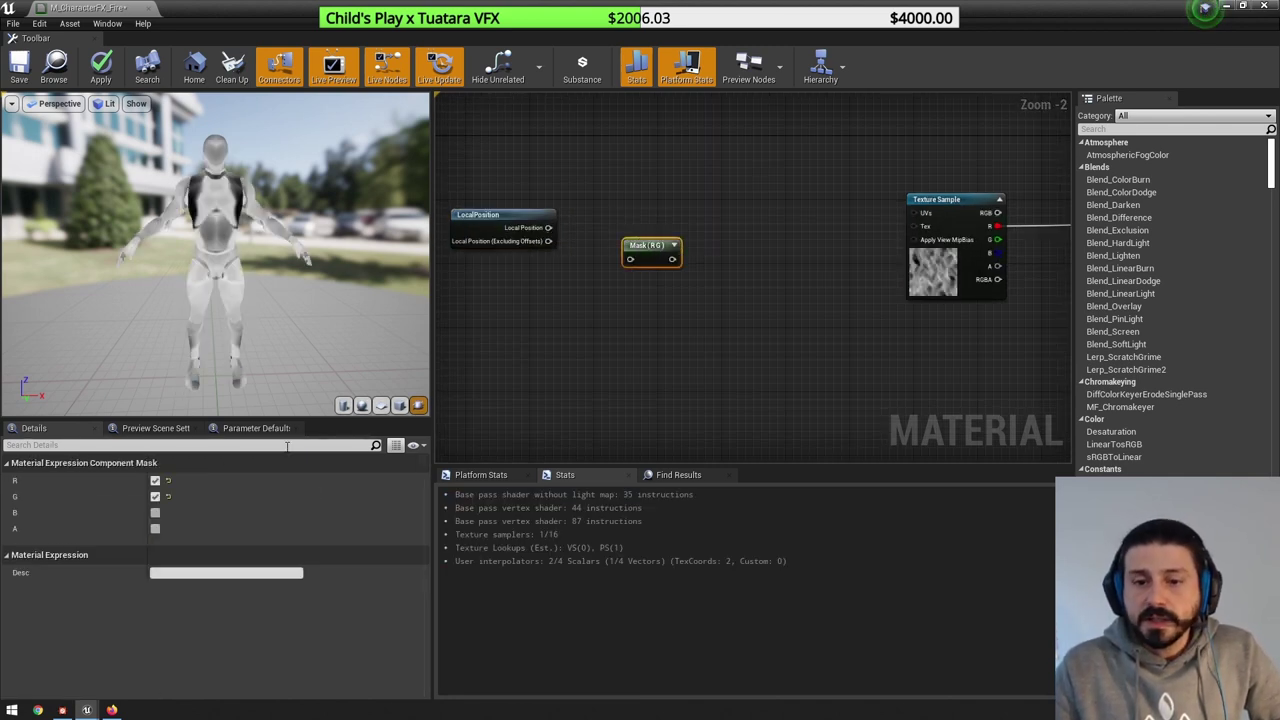
click(155, 499)
click(155, 516)
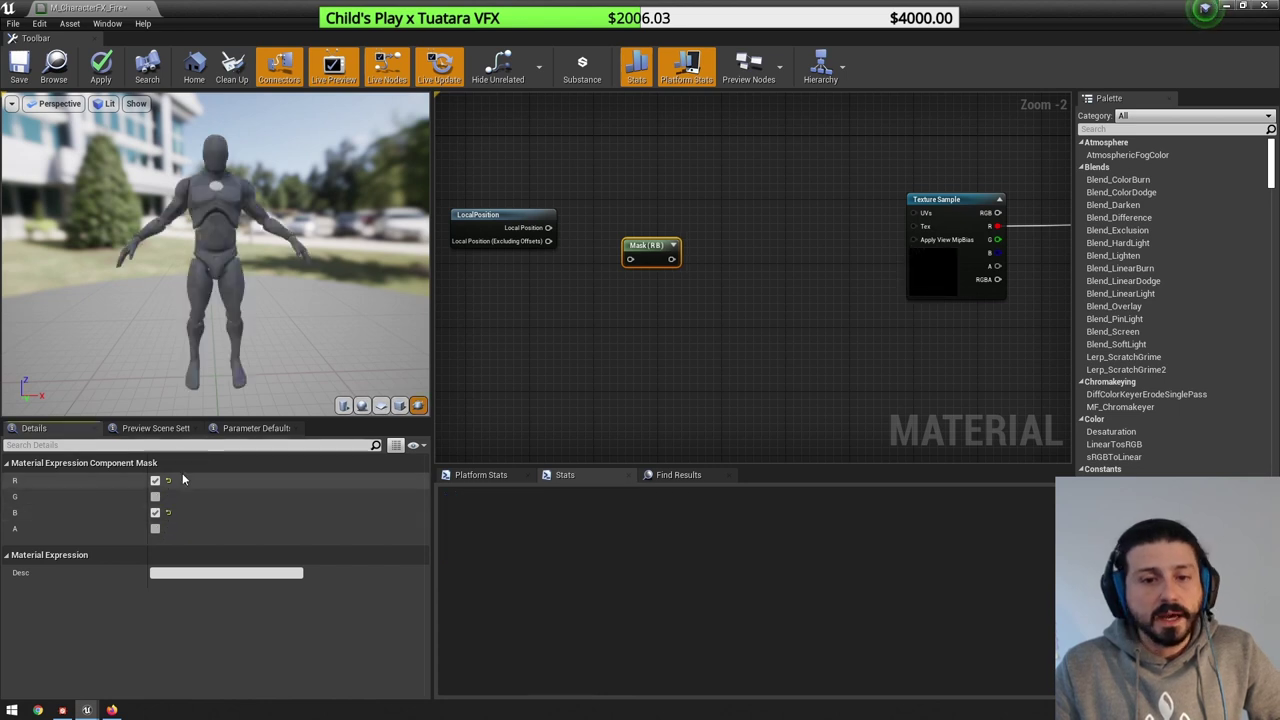
drag(235, 275, 316, 342)
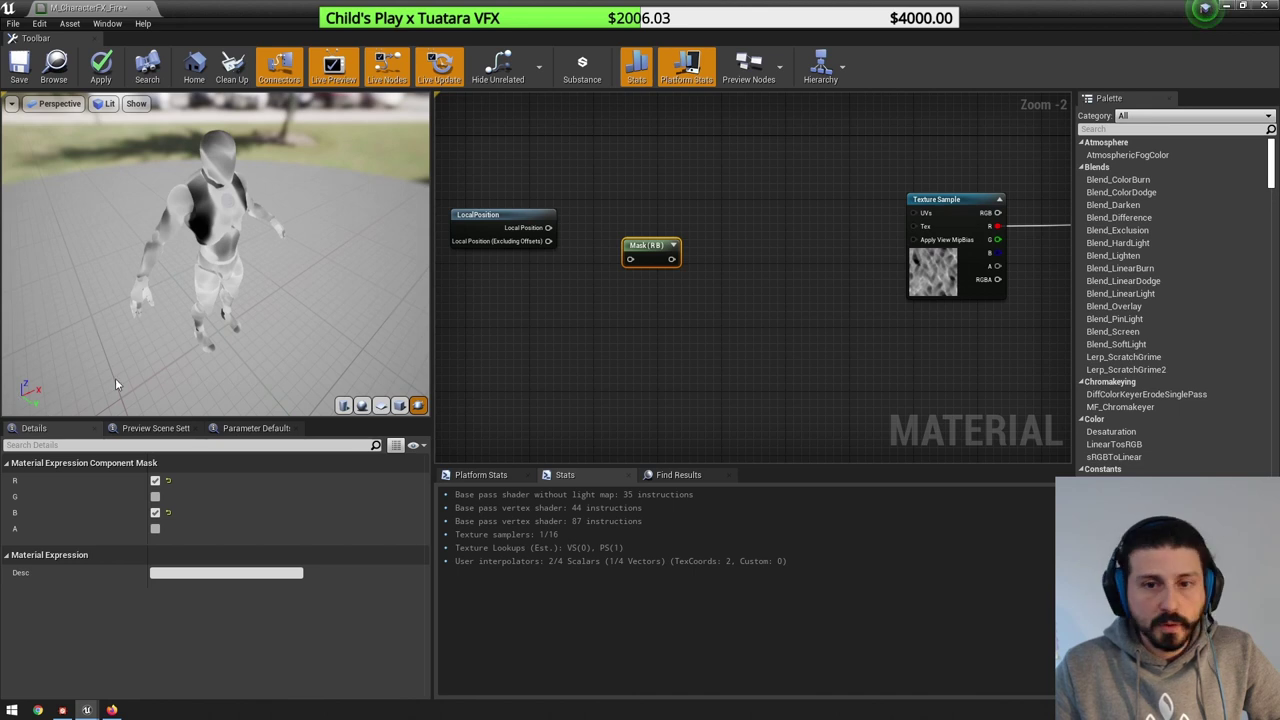
drag(116, 384, 78, 375)
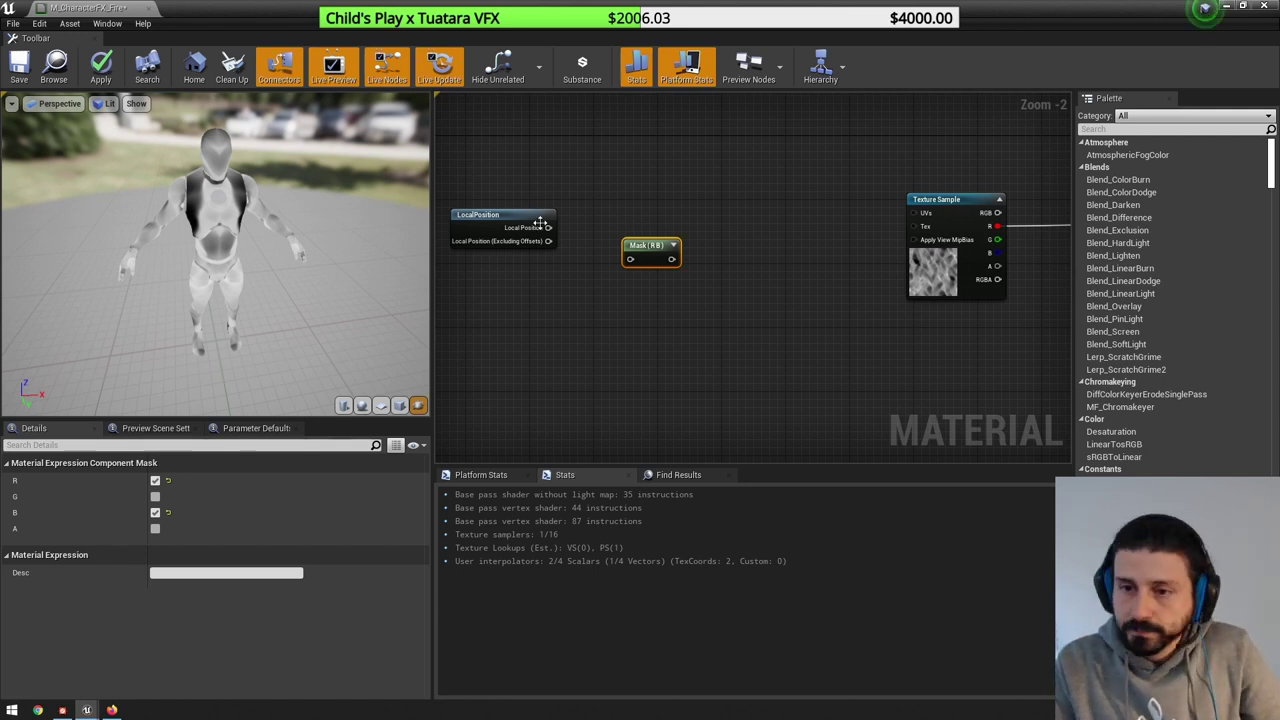
- Wire the Local Position output through the R B mask into the Texture Sample's UVs input and inspect the mannequin preview
drag(548, 227, 632, 258)
click(600, 277)
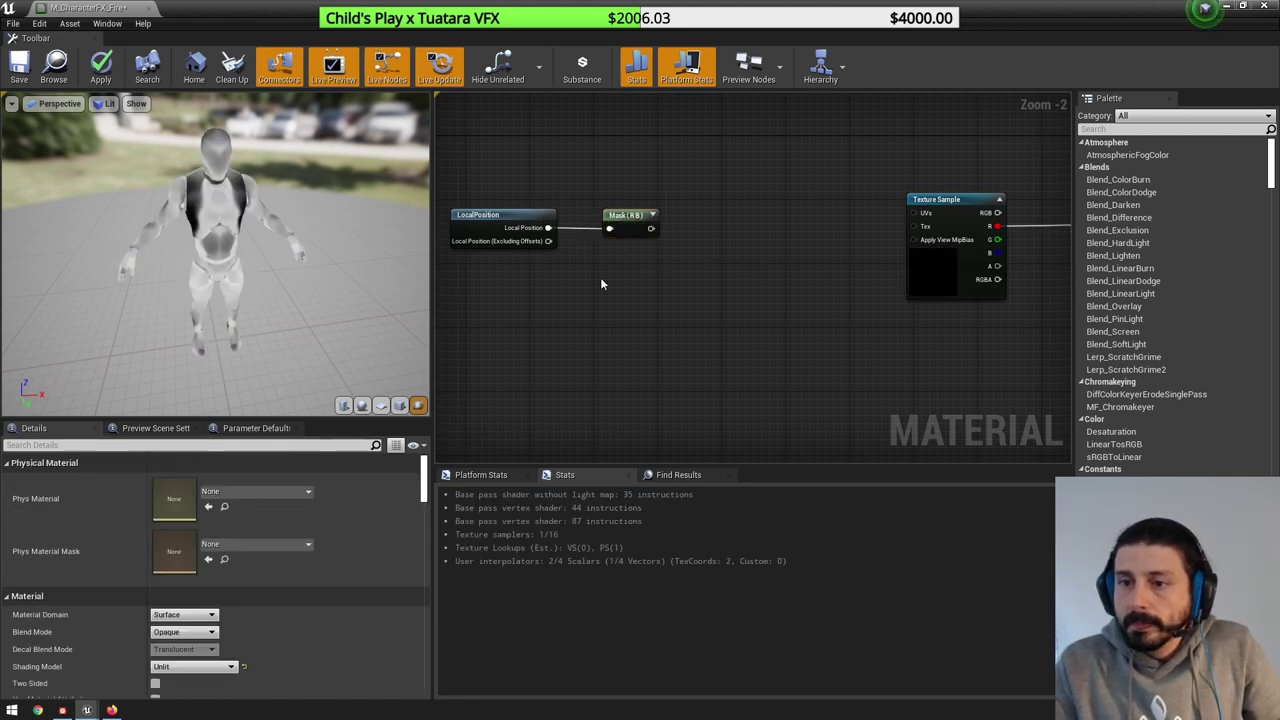
right_drag(574, 262, 617, 240)
drag(570, 178, 677, 195)
click(640, 174)
drag(570, 176, 632, 196)
click(661, 260)
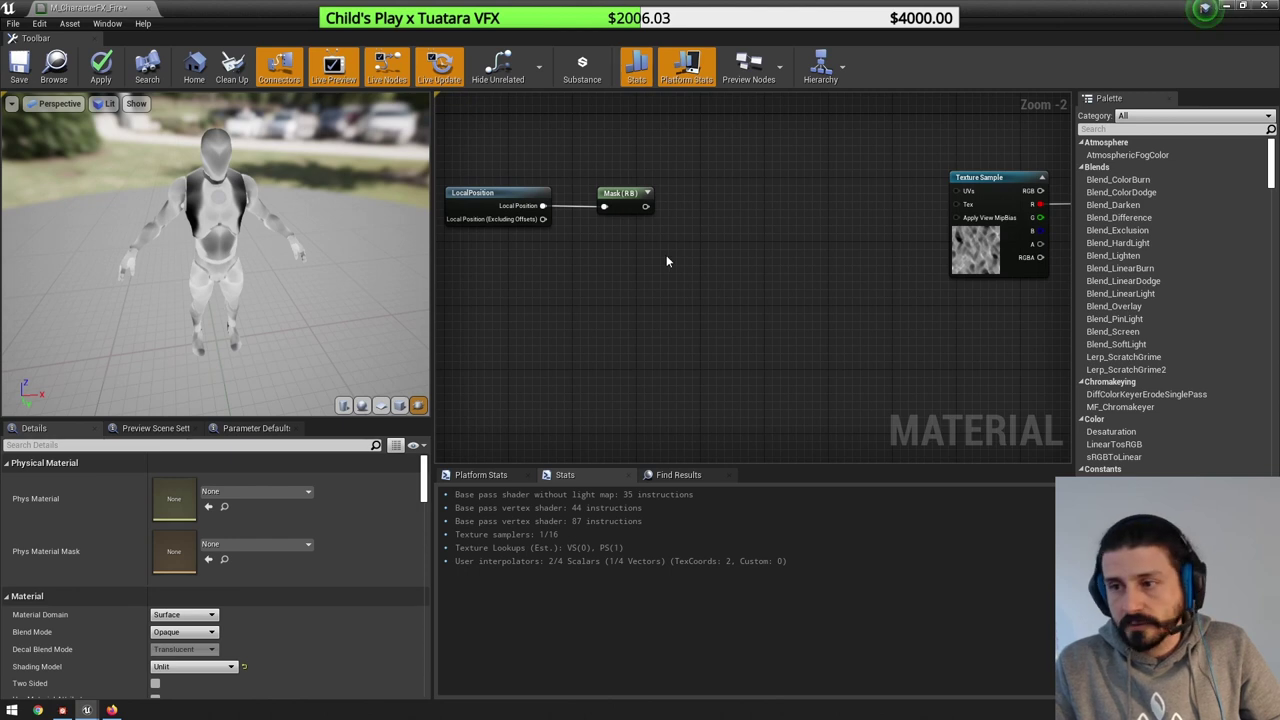
right_drag(667, 261, 567, 268)
drag(546, 213, 856, 198)
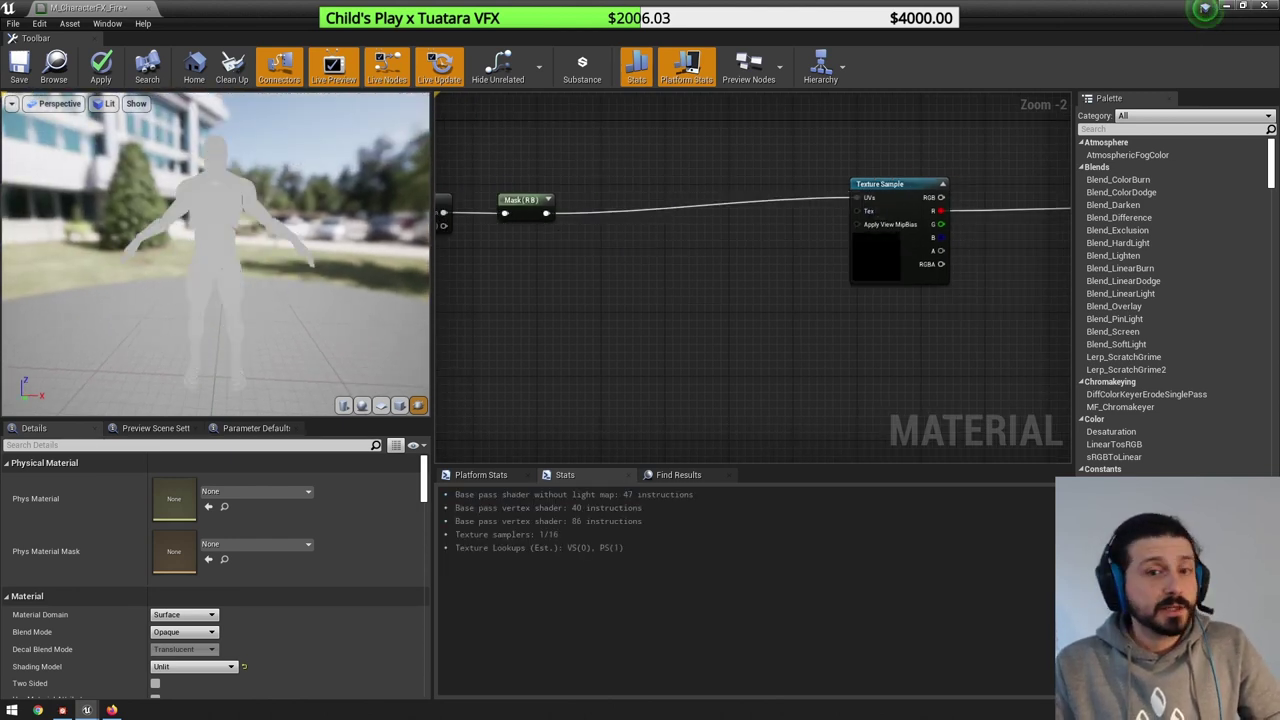
right_drag(215, 225, 235, 300)
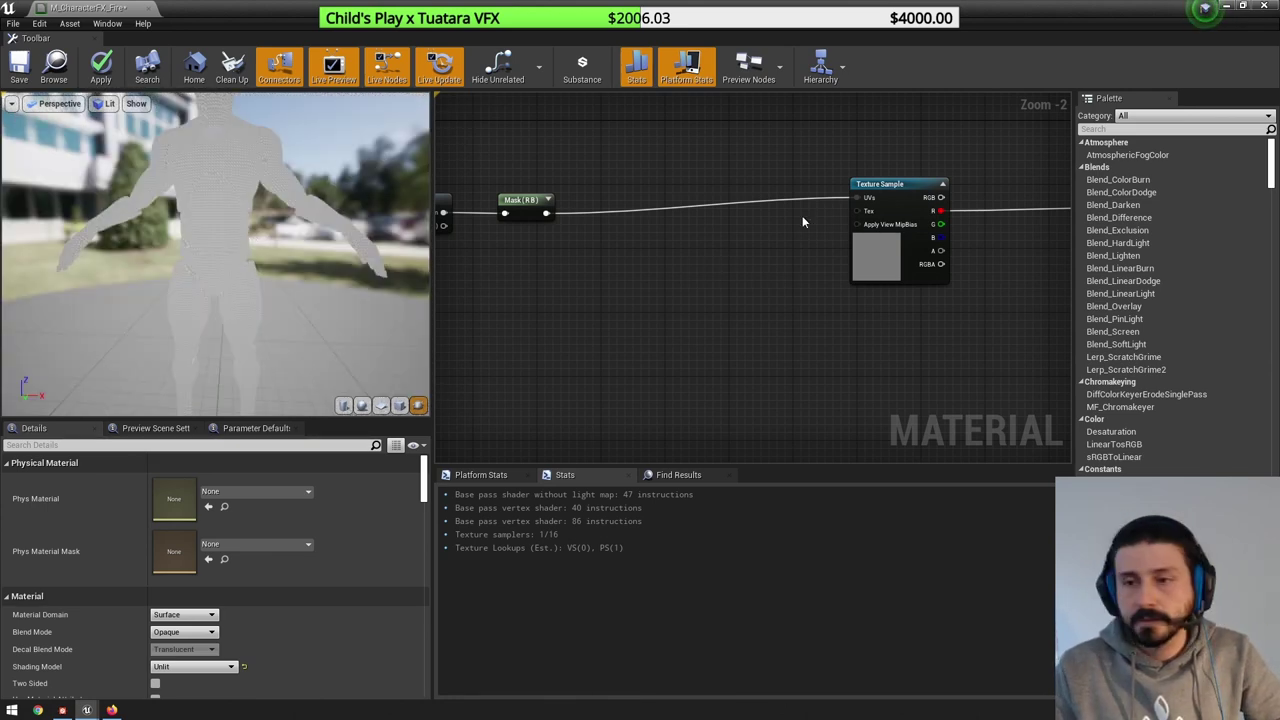
- Add a Divide node with the R B mask output feeding its A input
scroll(802, 220, down, 1)
drag(576, 213, 611, 248)
text(divide)
key(Return)
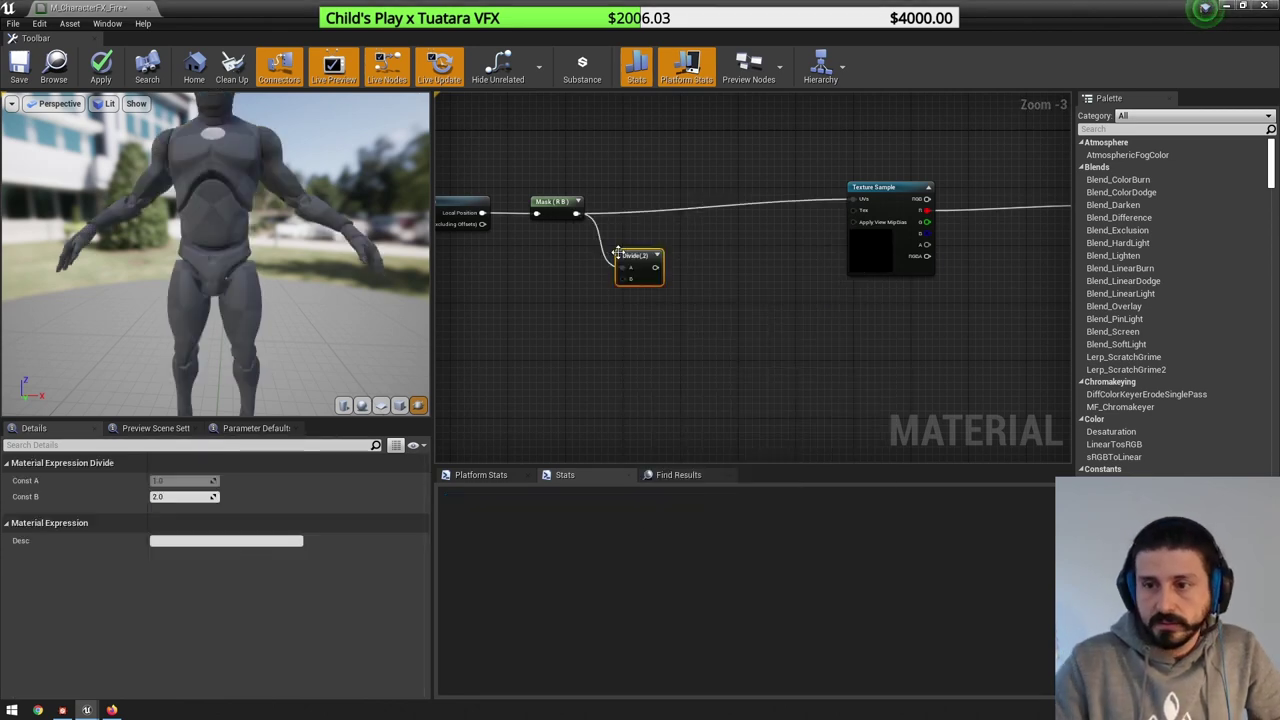
- Add a scalar parameter named Texture Tile Size with a default value of 100
click(529, 320)
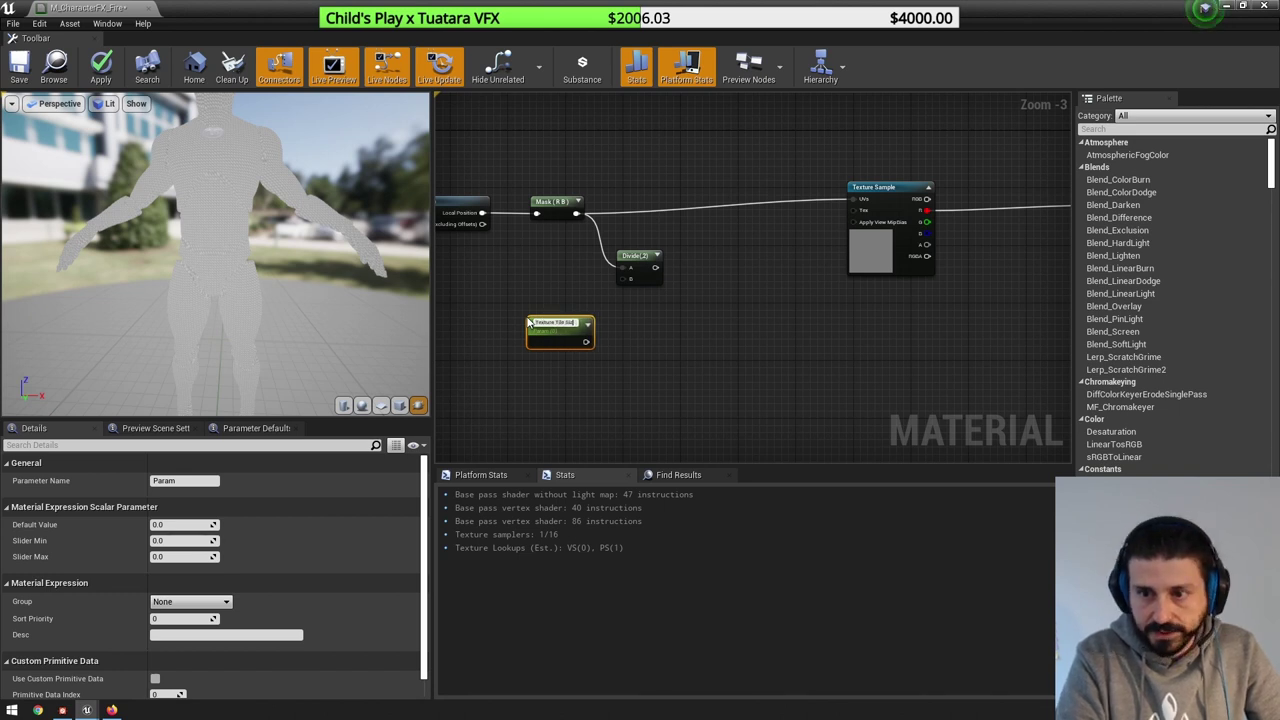
text(Texture Tile Size)
key(Return)
click(183, 524)
text(100)
key(Return)
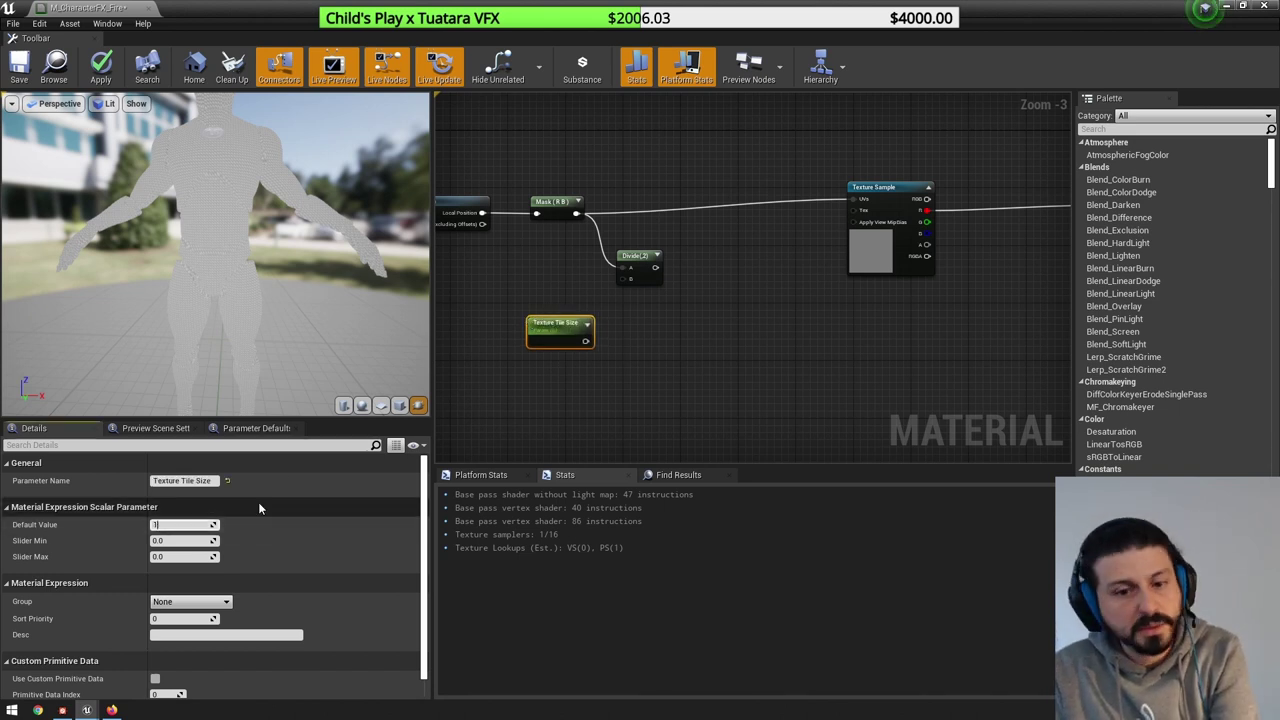
- Connect Texture Tile Size to the Divide node's B input and the Divide output to the Texture Sample's UVs, then align the nodes
drag(585, 341, 858, 202)
drag(638, 253, 676, 201)
drag(573, 321, 606, 264)
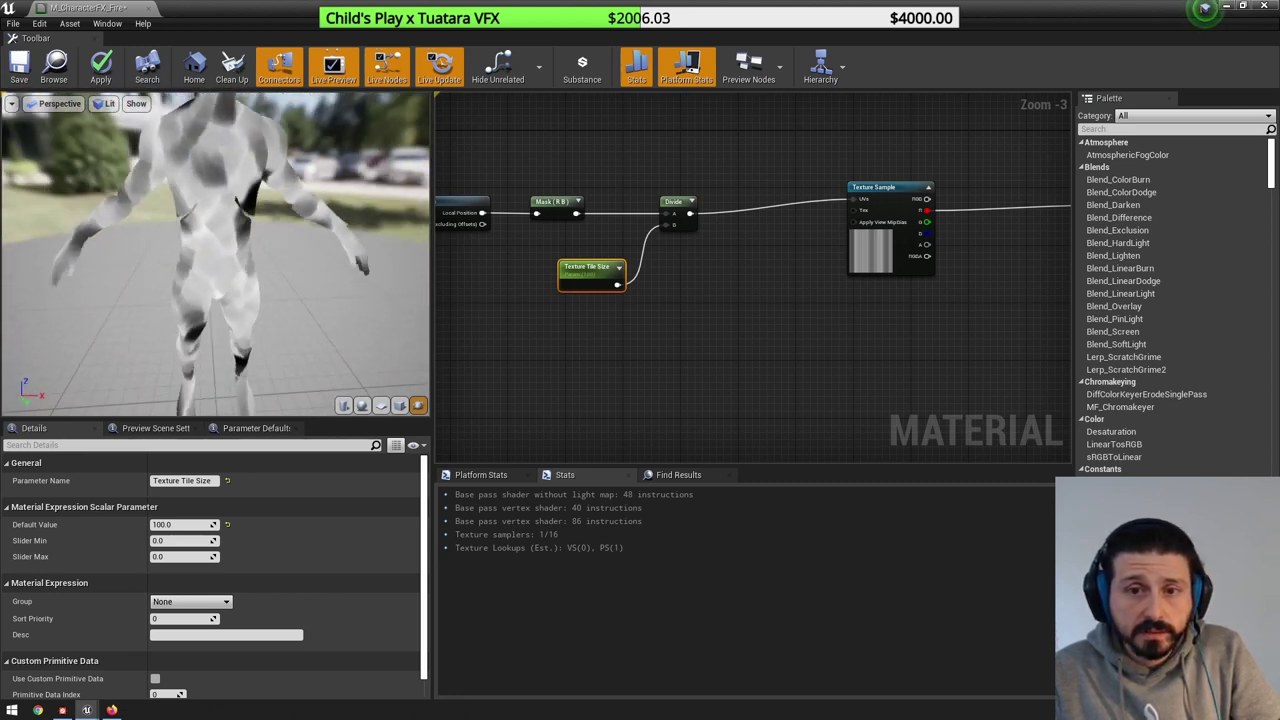
- Set the Texture Tile Size default value to 82 and save the material
click(185, 524)
text(82)
key(Return)
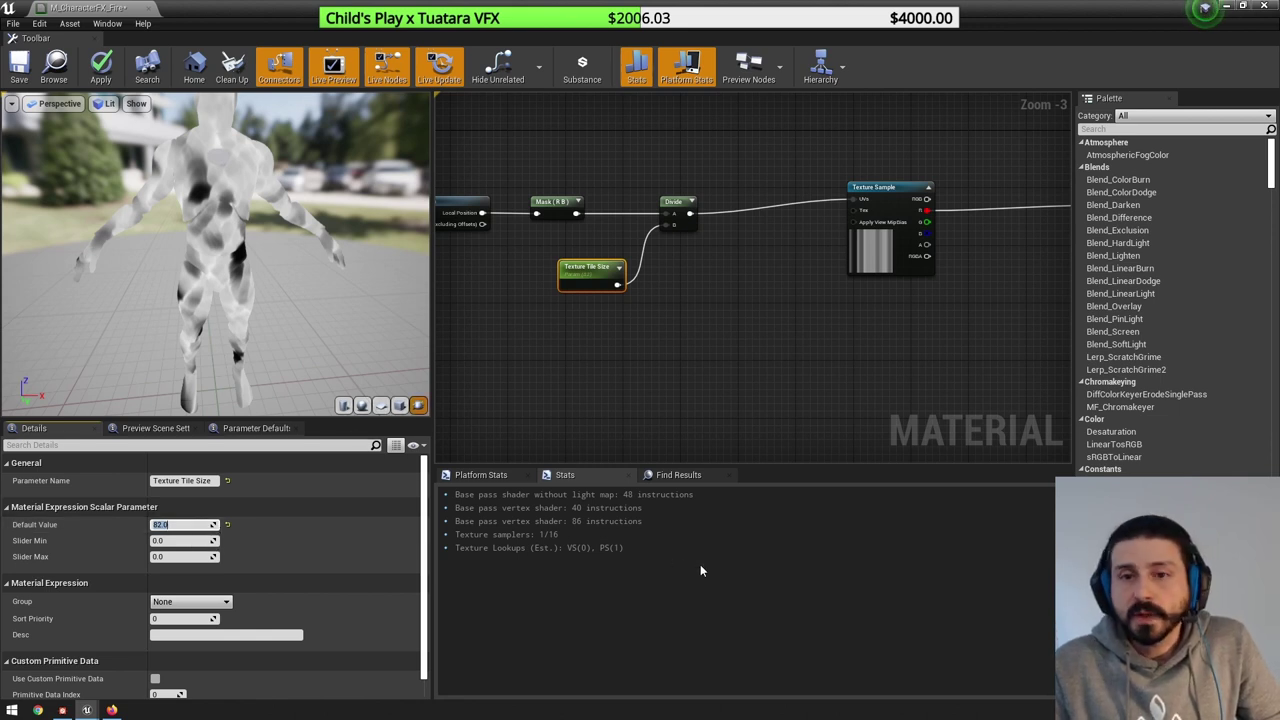
click(19, 66)
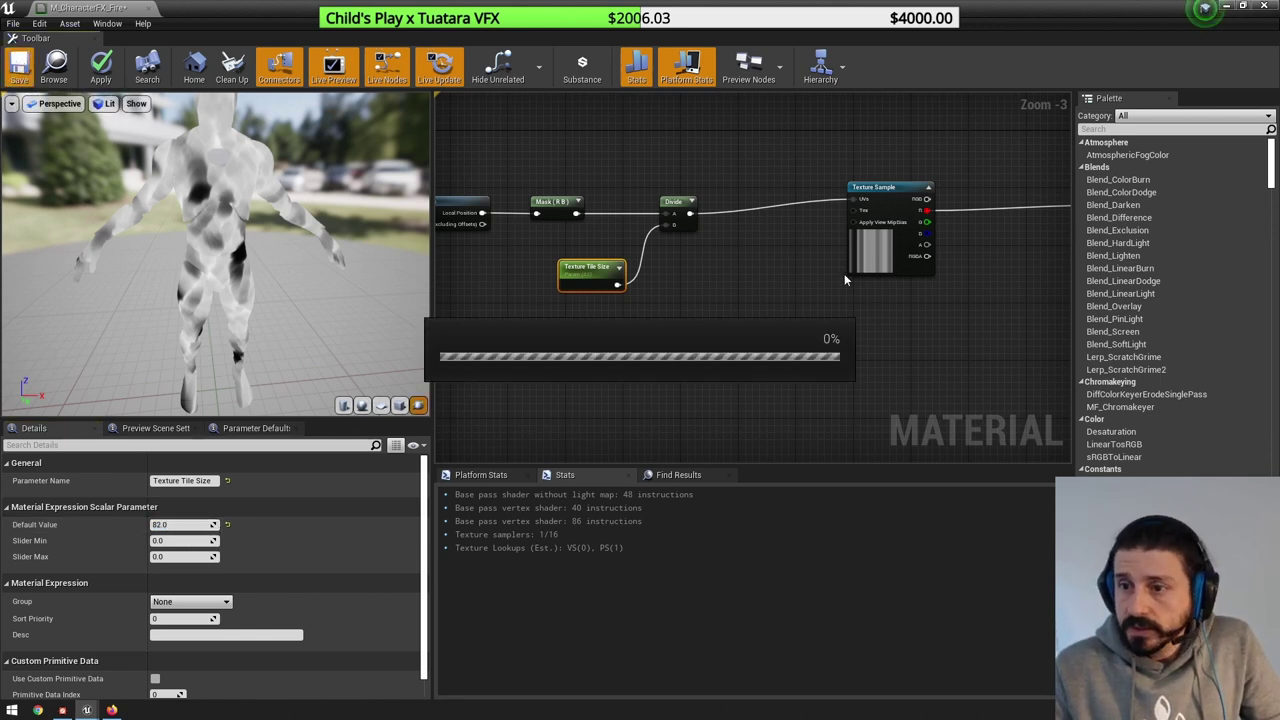
right_drag(977, 296, 771, 318)
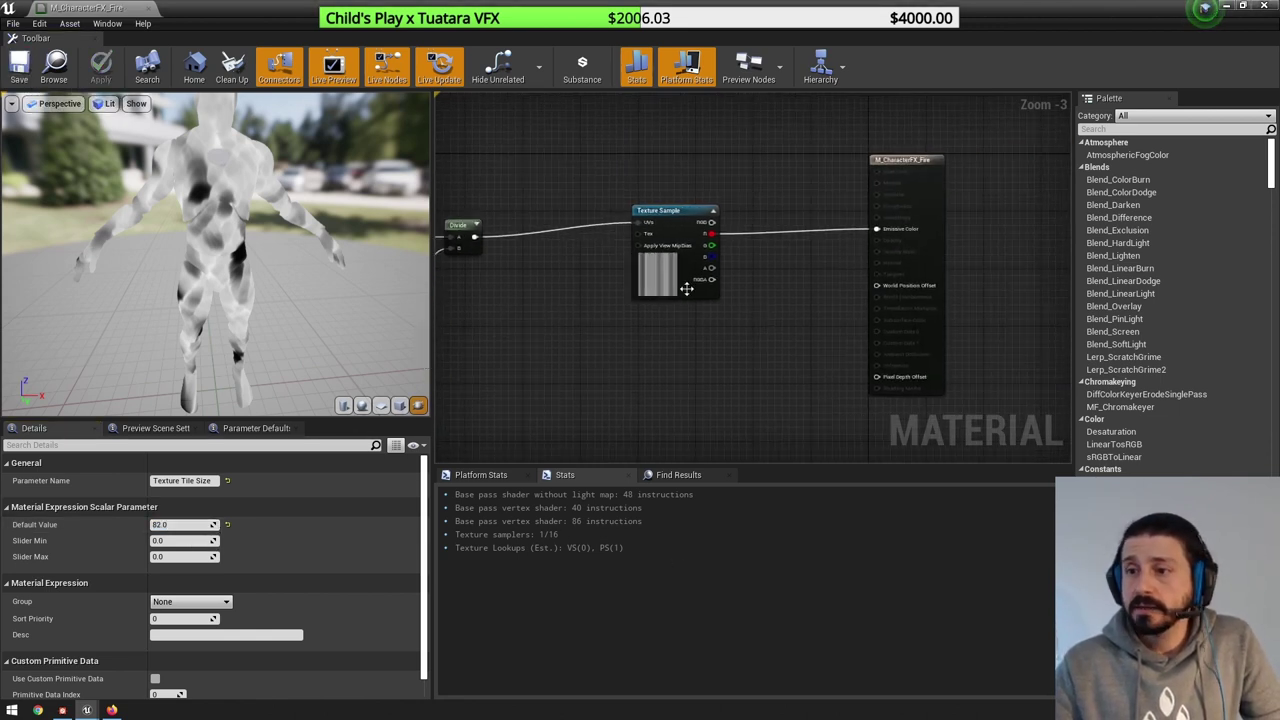
- Make room before the Texture Sample and insert a Panner node between the Divide output and the Texture Sample's UVs, aligned with them
drag(665, 290, 743, 302)
click(598, 316)
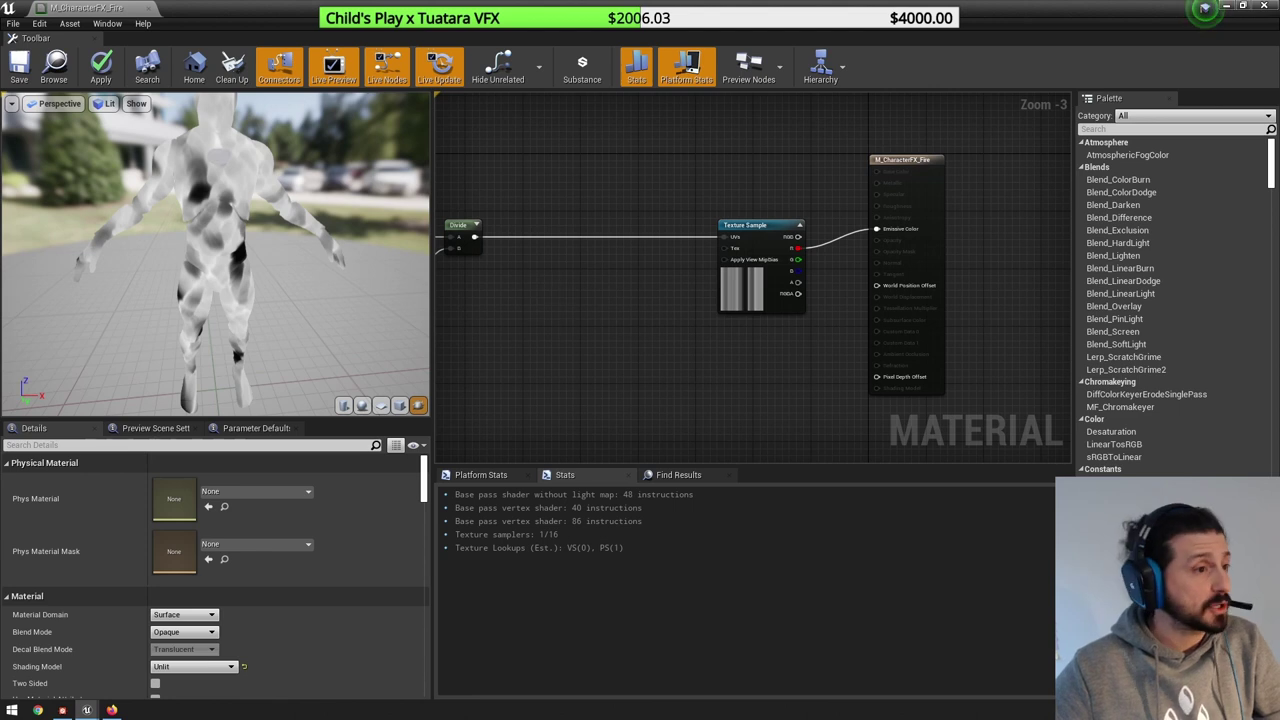
right_drag(543, 281, 553, 283)
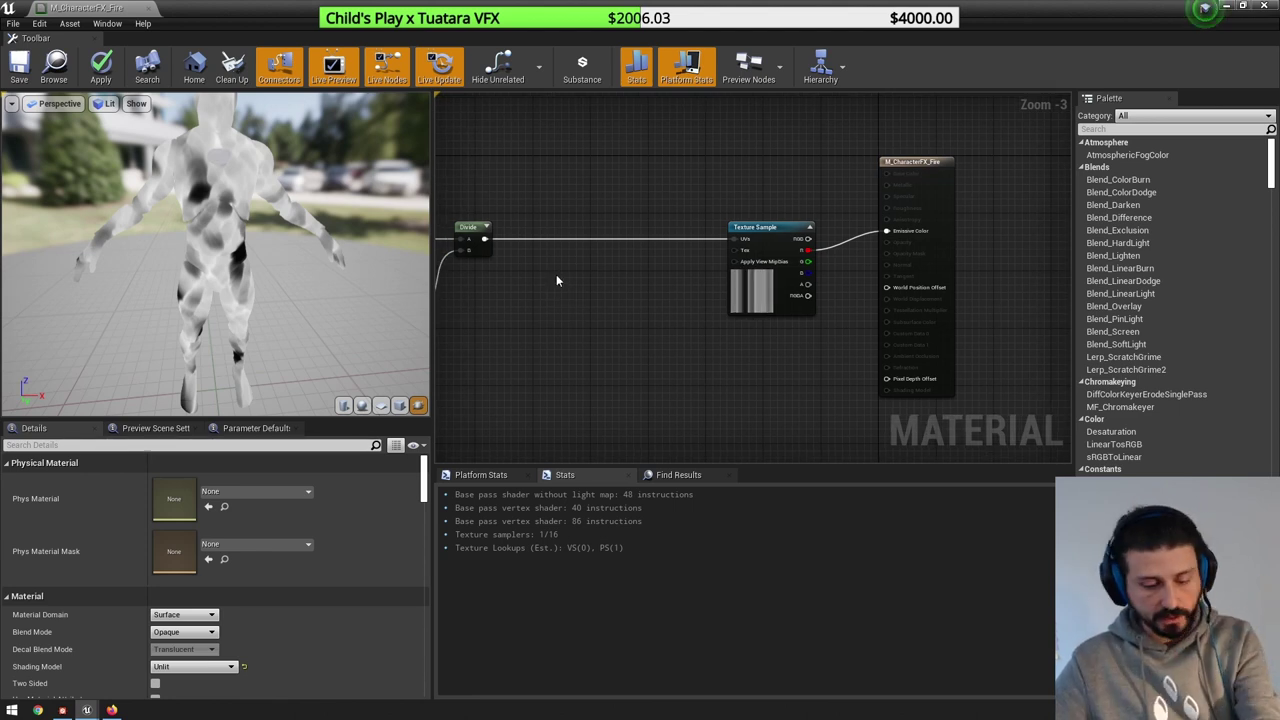
click(560, 270)
right_drag(580, 321, 664, 273)
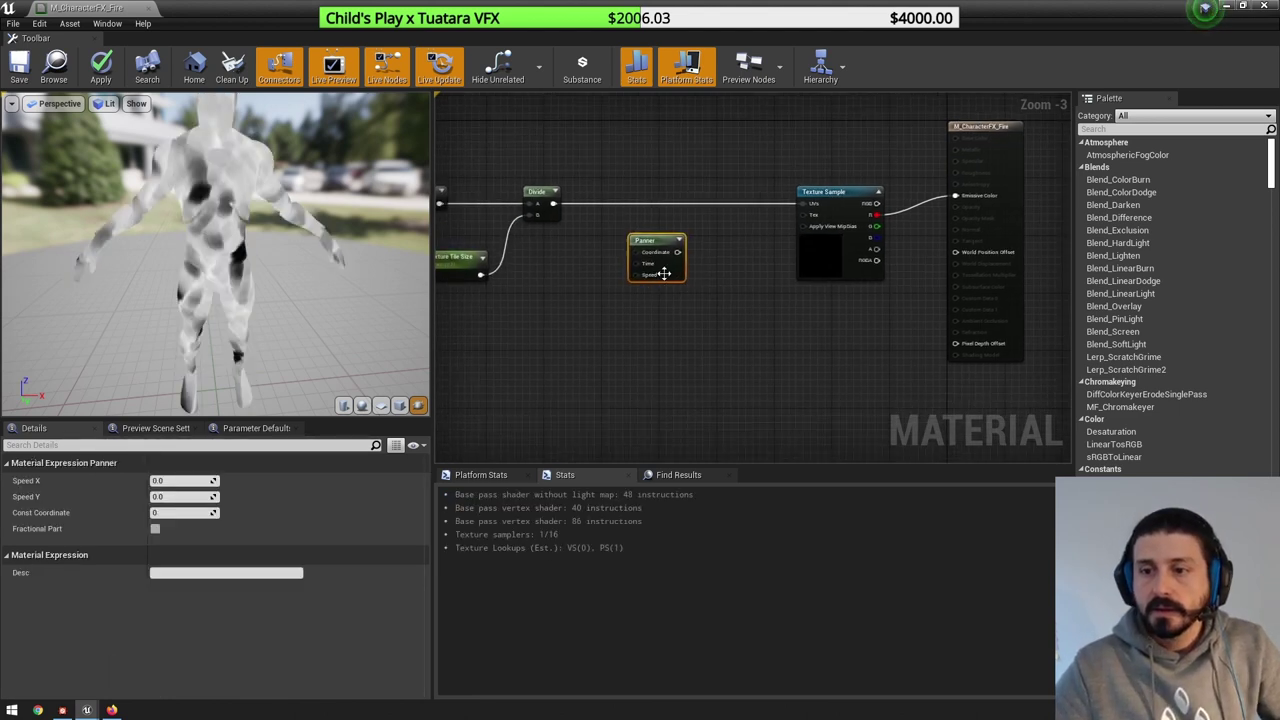
drag(664, 273, 681, 253)
drag(553, 203, 802, 203)
drag(684, 259, 706, 226)
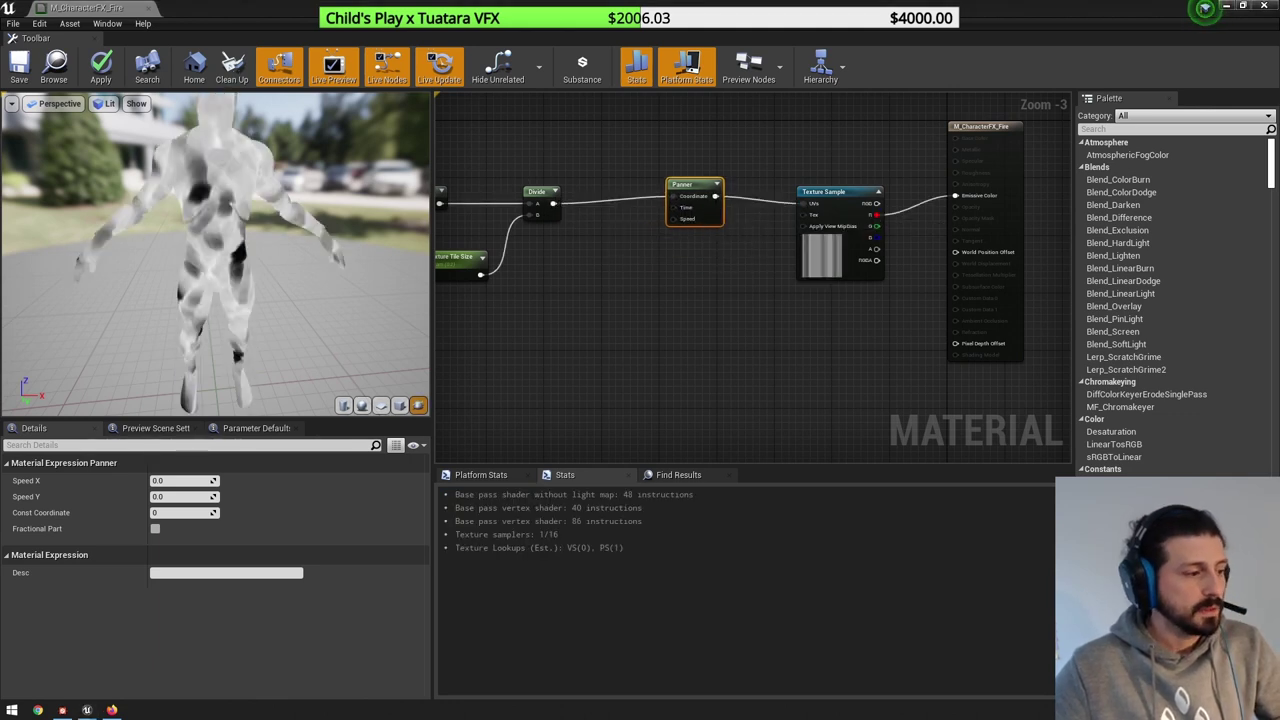
click(573, 352)
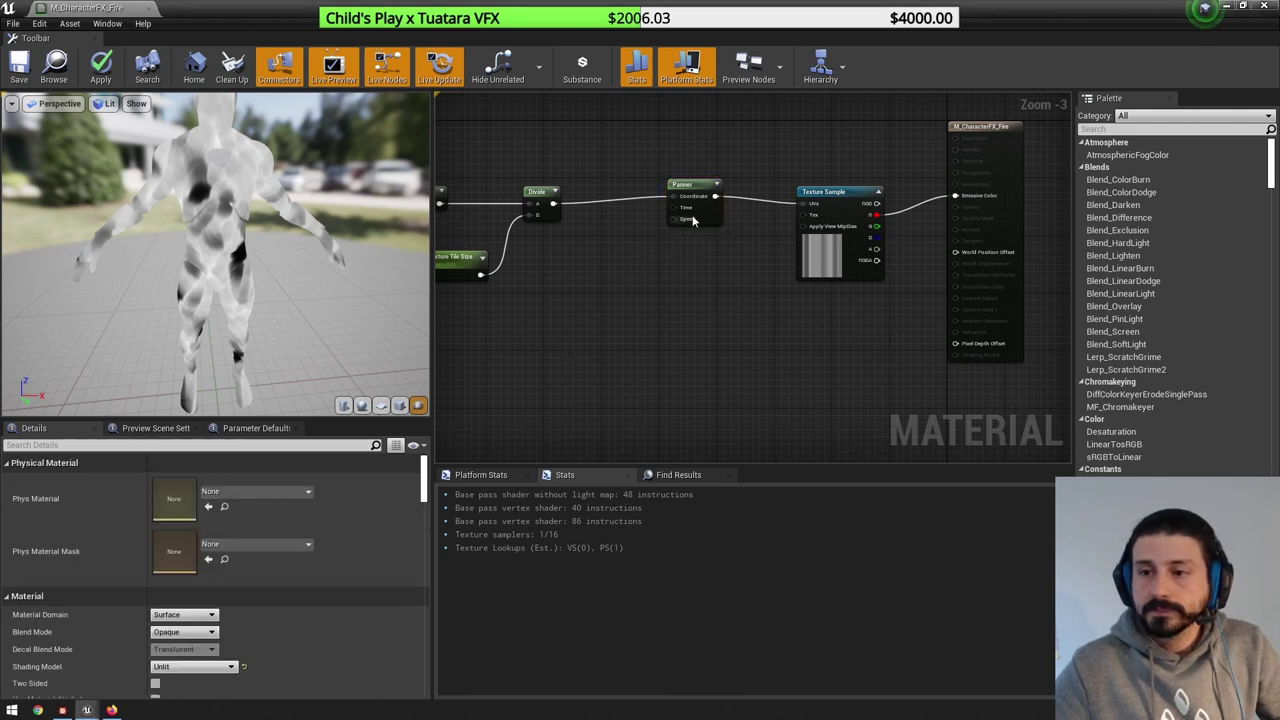
drag(698, 212, 714, 219)
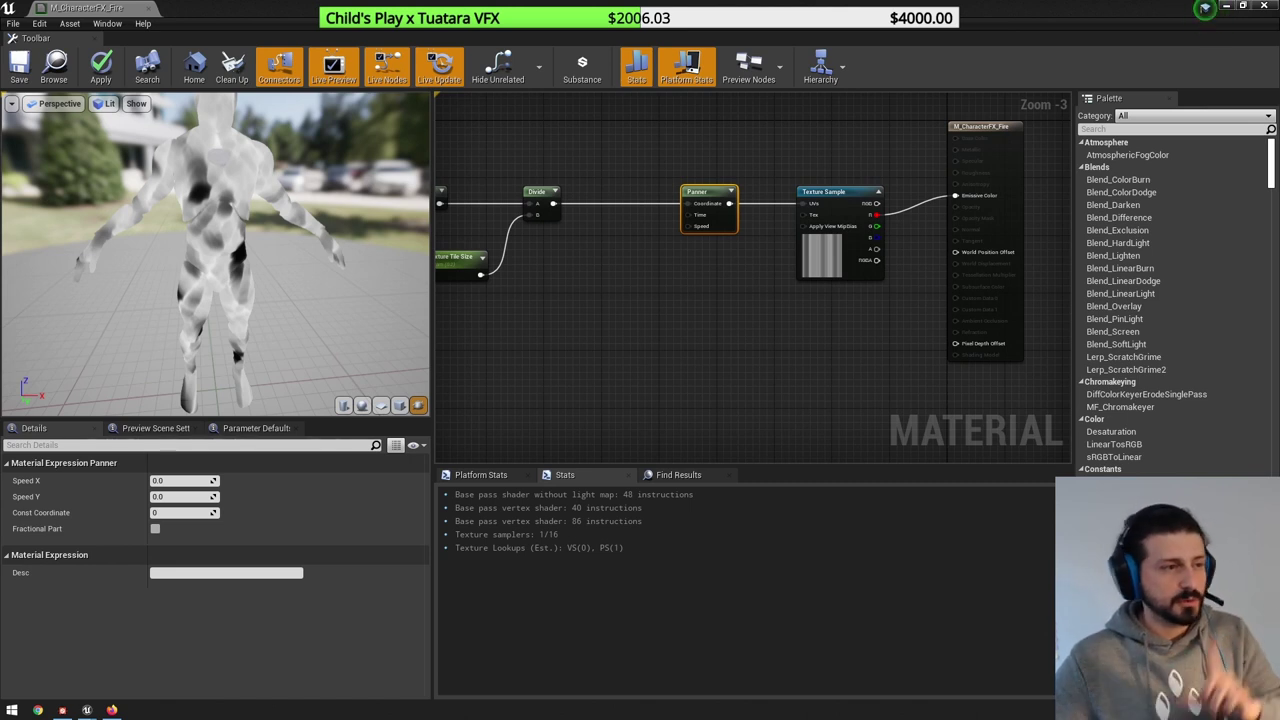
- Add an Append node below and before the Panner
click(600, 320)
right_click(603, 325)
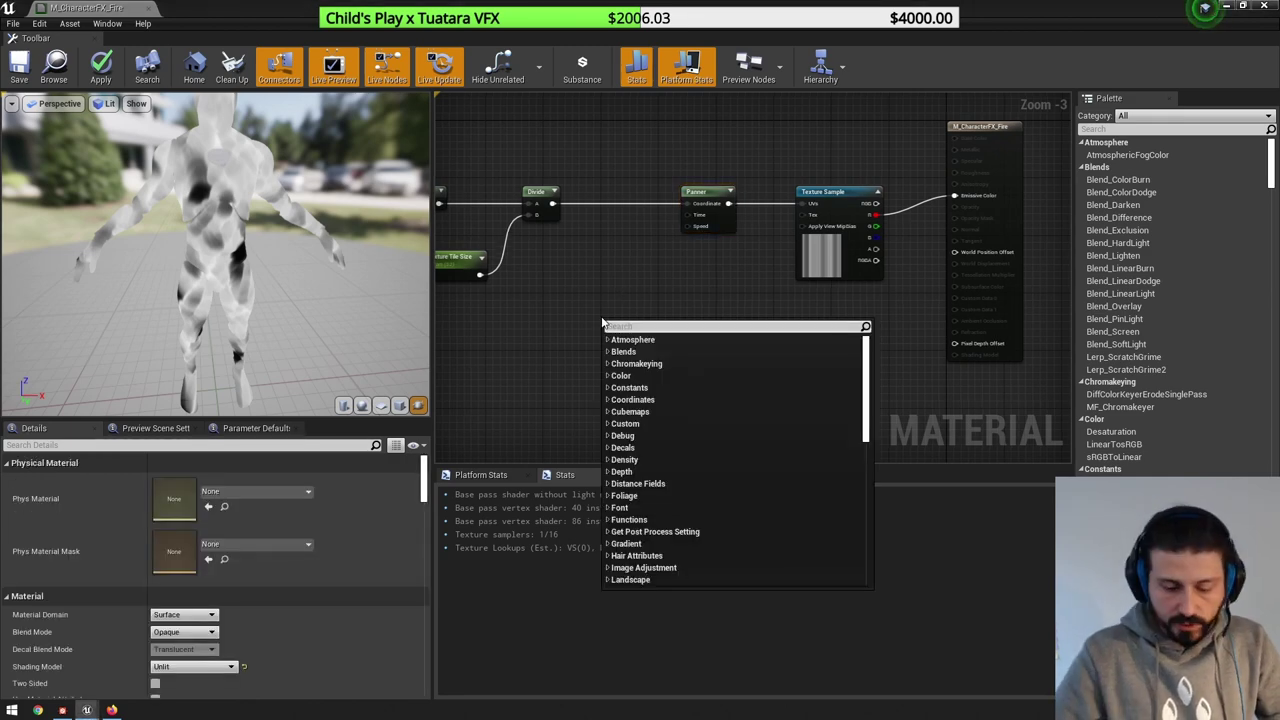
text(append)
key(Up)
key(Return)
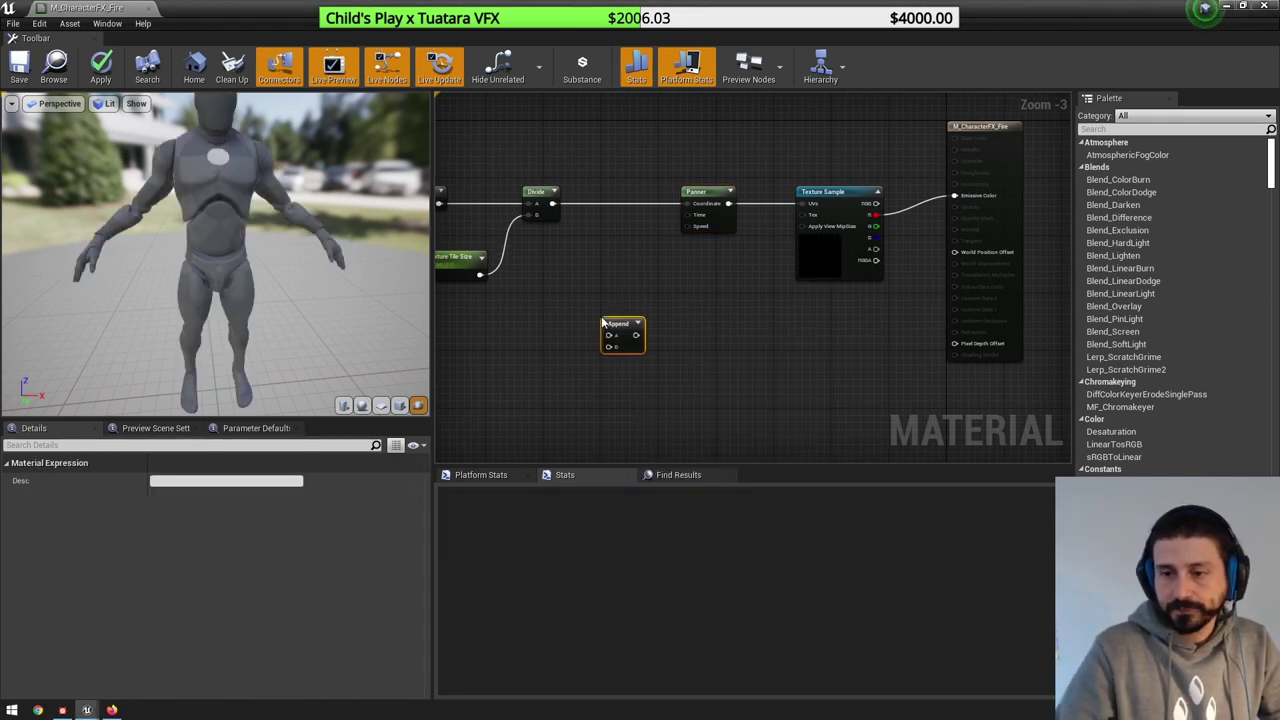
drag(636, 322, 642, 298)
click(550, 297)
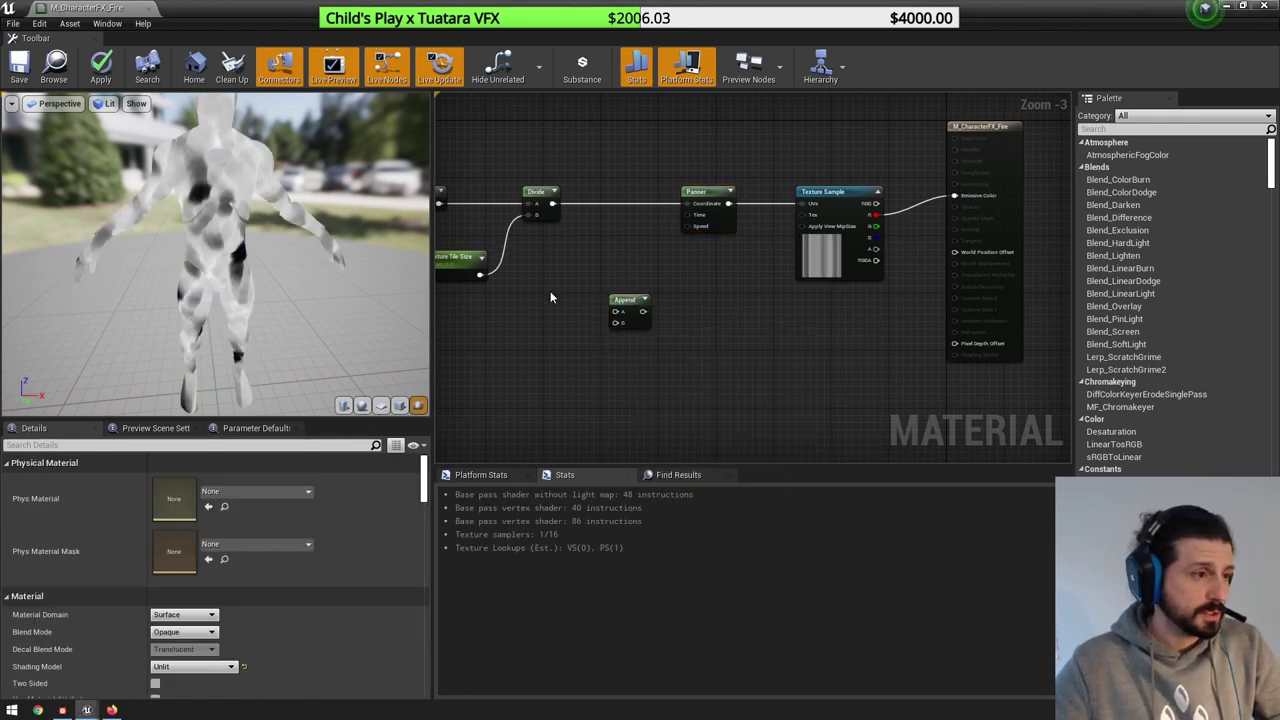
- Add a constant with value 0 and connect it to the Append node's A input
click(550, 297)
drag(567, 308, 619, 313)
click(516, 374)
right_drag(516, 374, 581, 349)
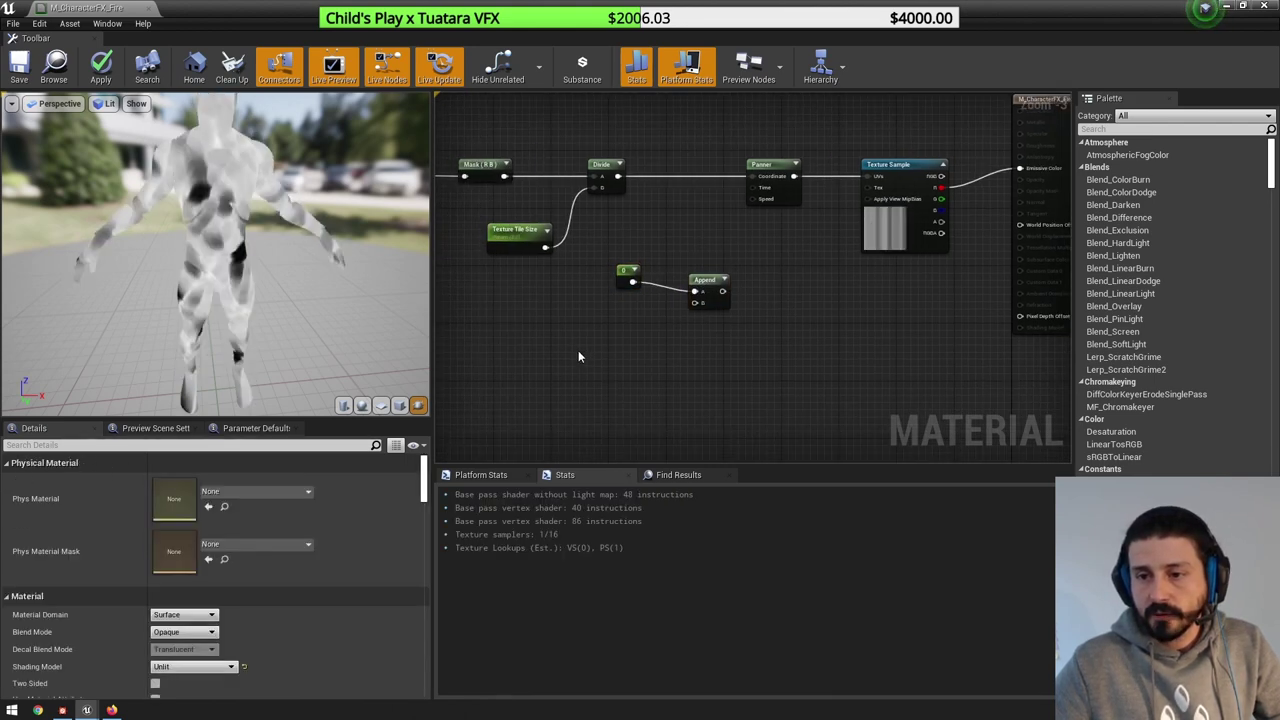
- Add a scalar parameter named Panner Speed below the constant
click(578, 352)
text(Pa)
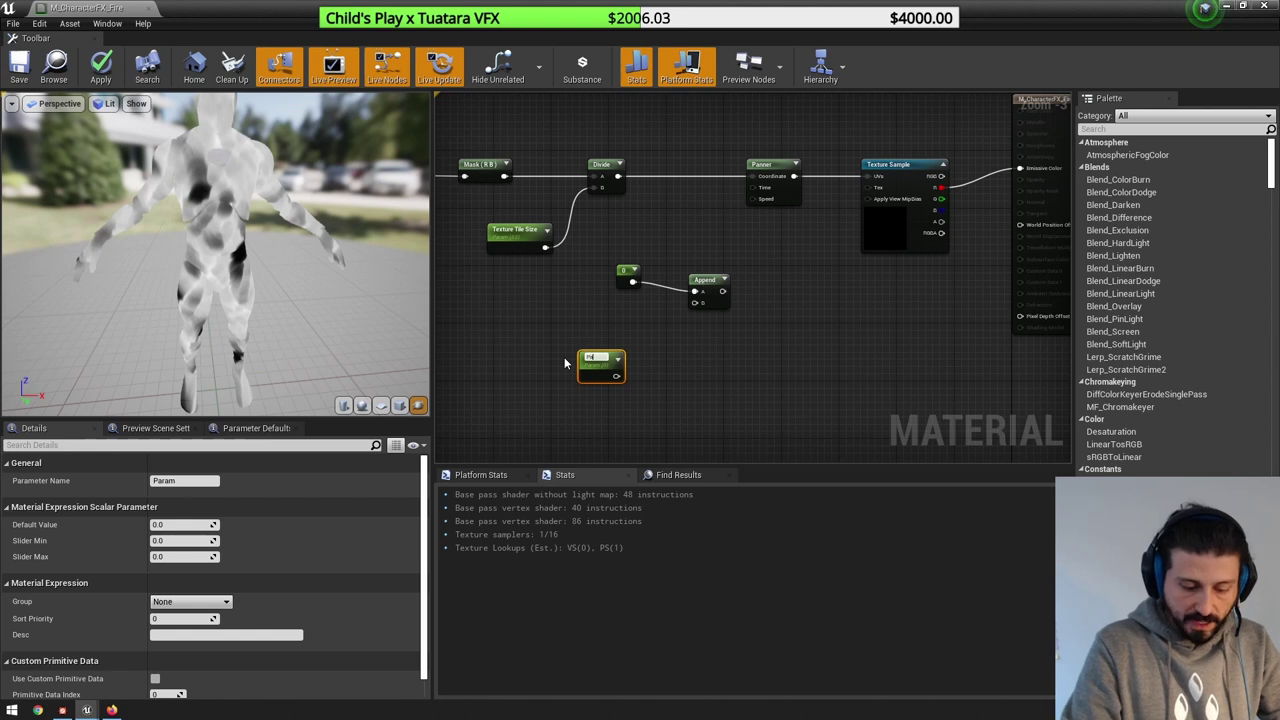
text(nner  Speed)
key(Return)
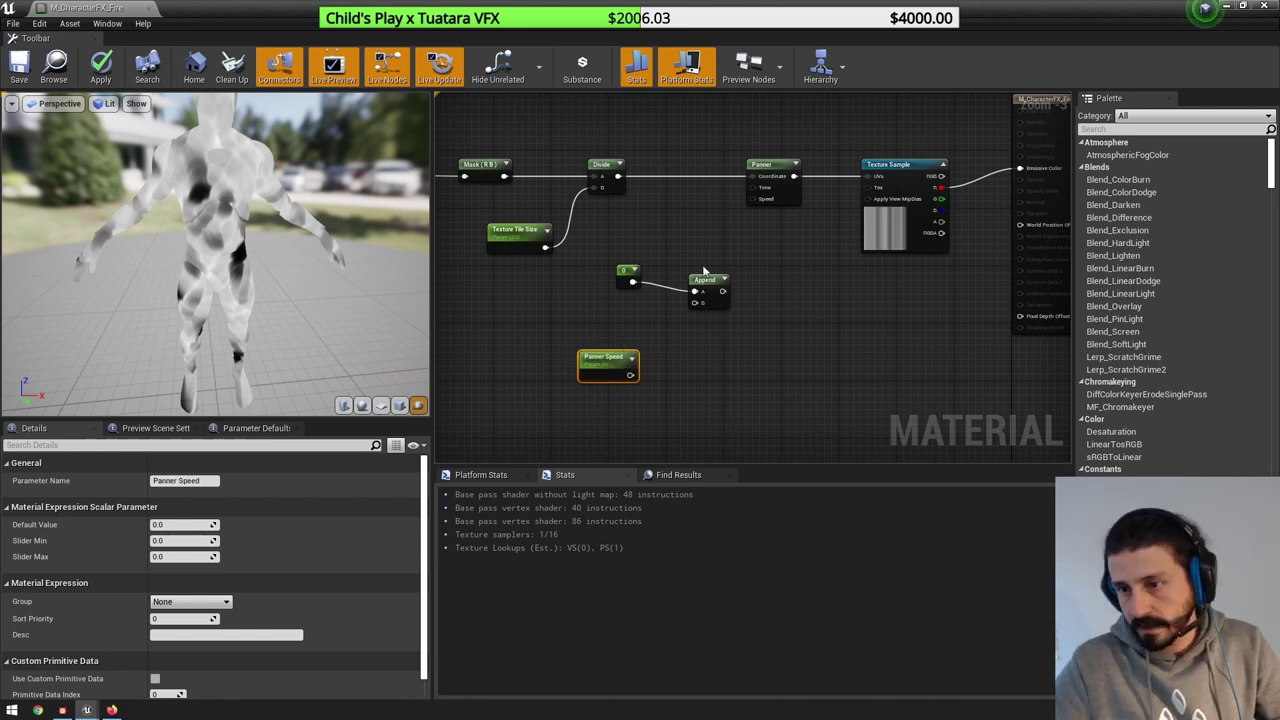
- Connect Panner Speed to the Append's B input and the Append output to the Panner's Speed, then save the material
drag(694, 302, 630, 375)
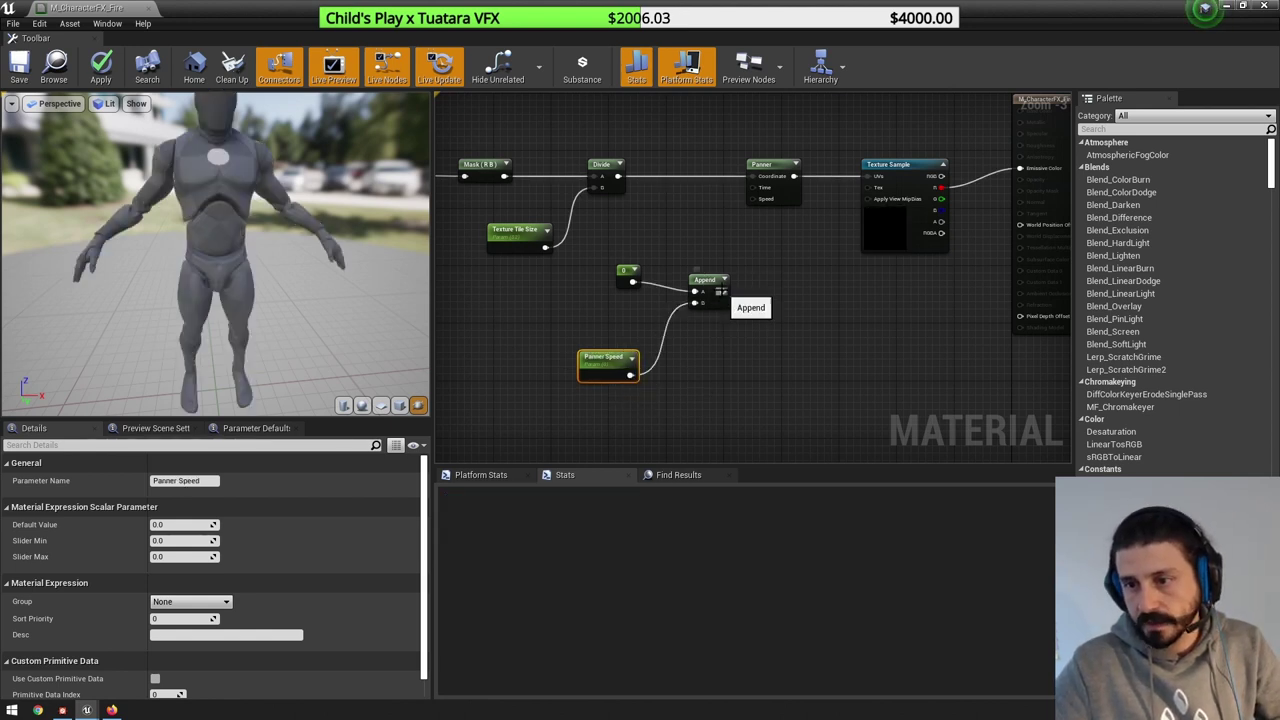
drag(722, 292, 756, 199)
click(705, 226)
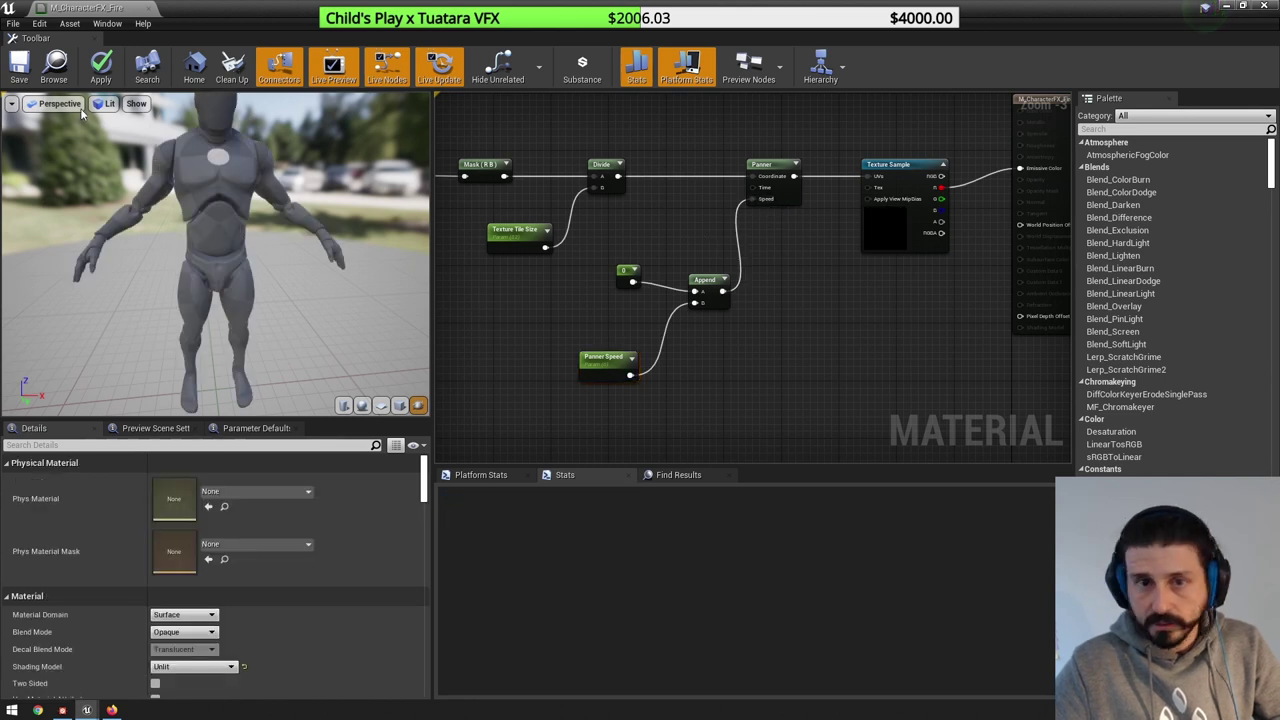
click(19, 68)
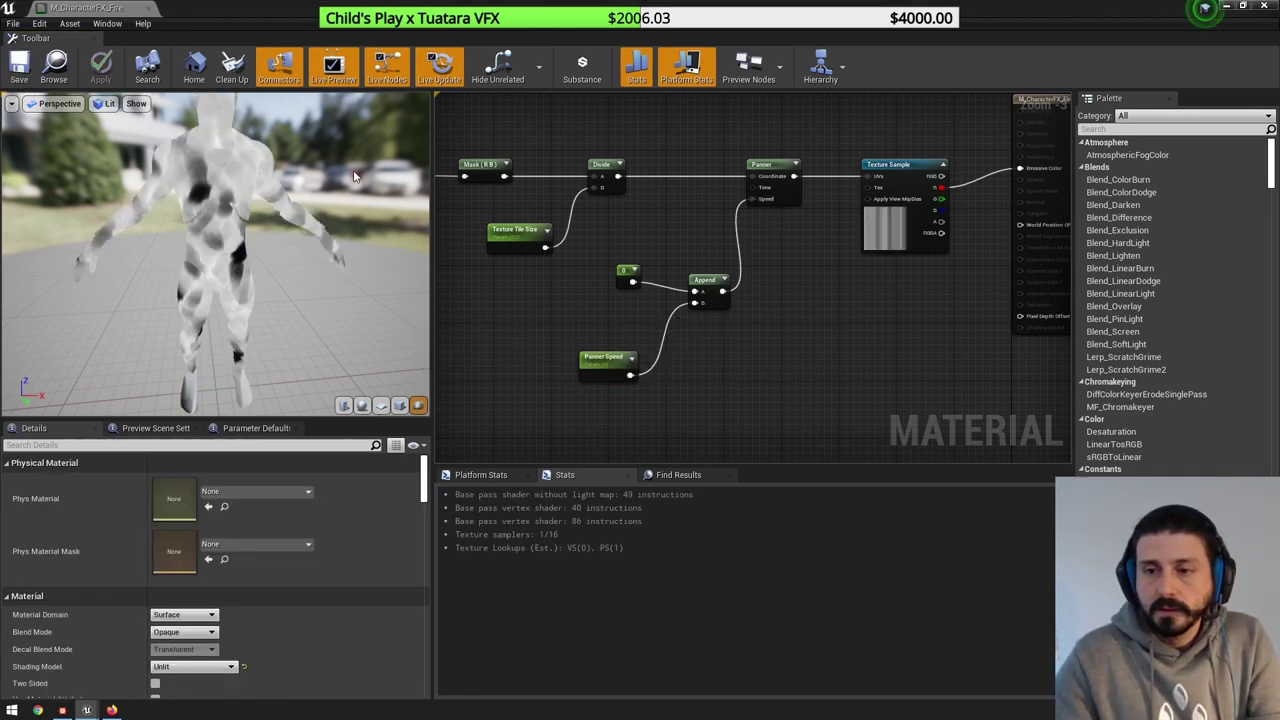
- Shrink the material editor to uncover the level viewport and try Panner Speed default values of 1 and finally -1
drag(640, 11, 894, 171)
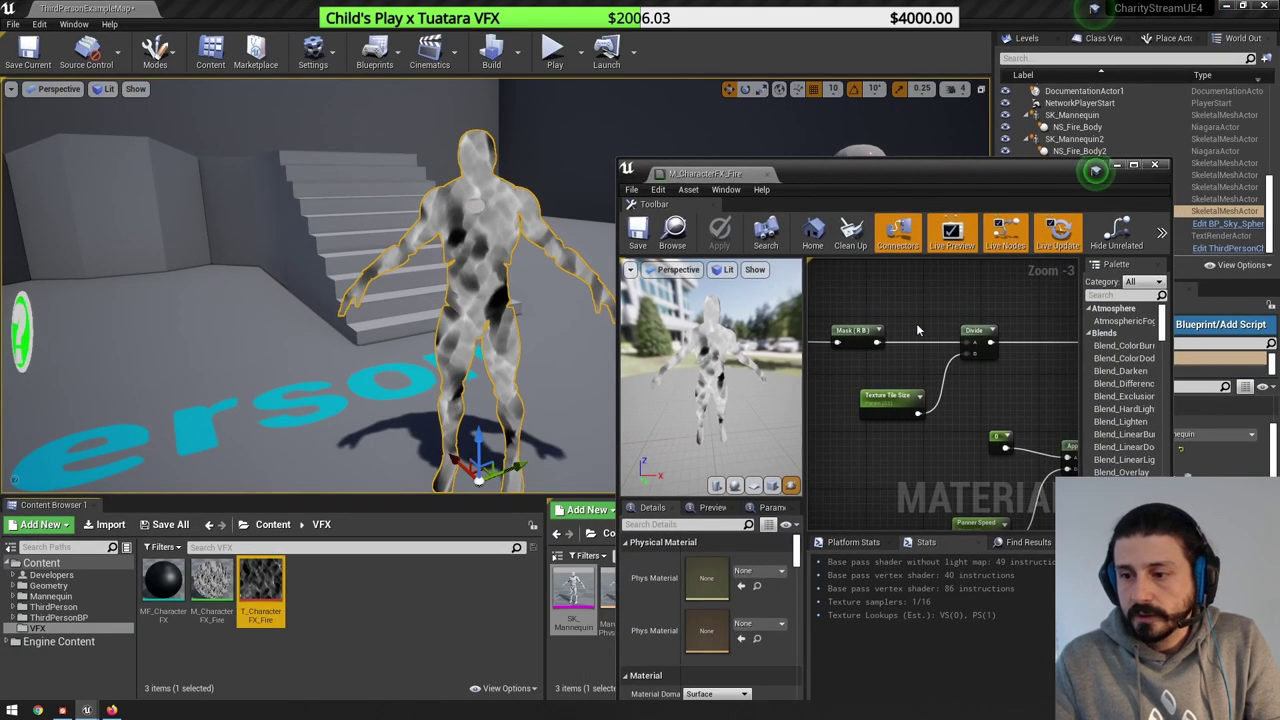
right_drag(967, 488, 937, 414)
click(944, 444)
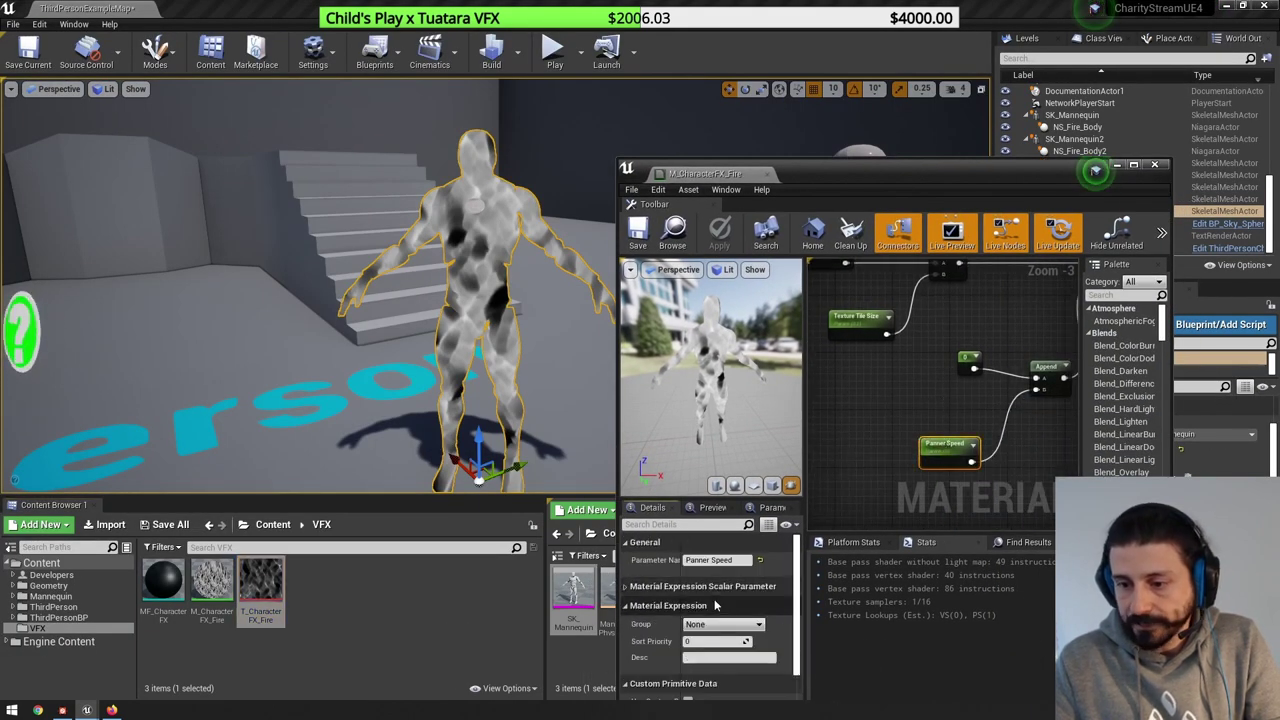
click(708, 604)
text(1)
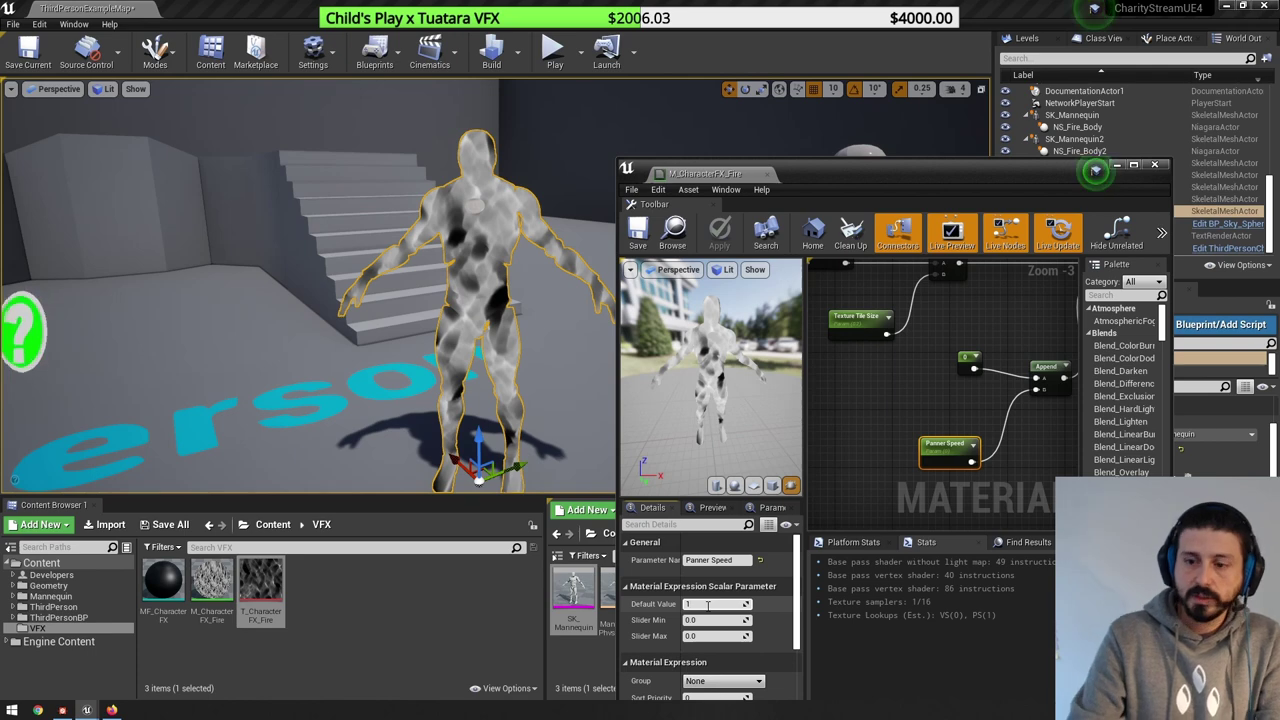
key(Return)
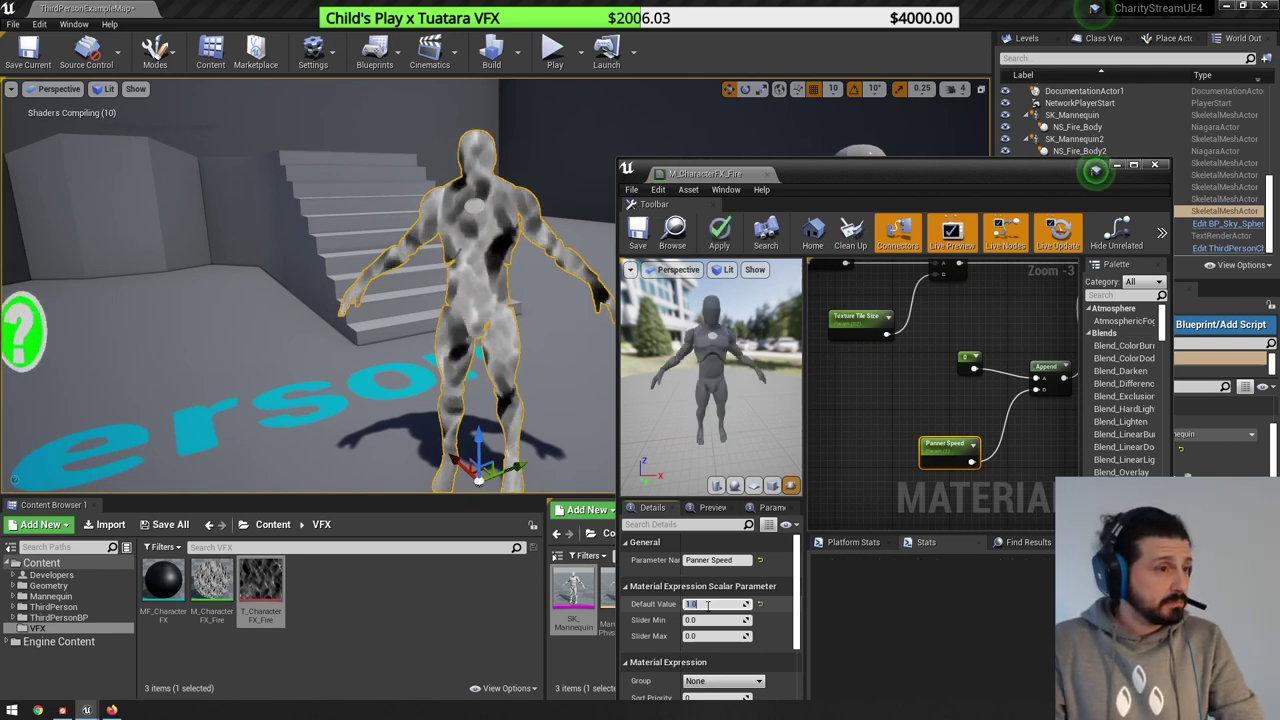
text(-1)
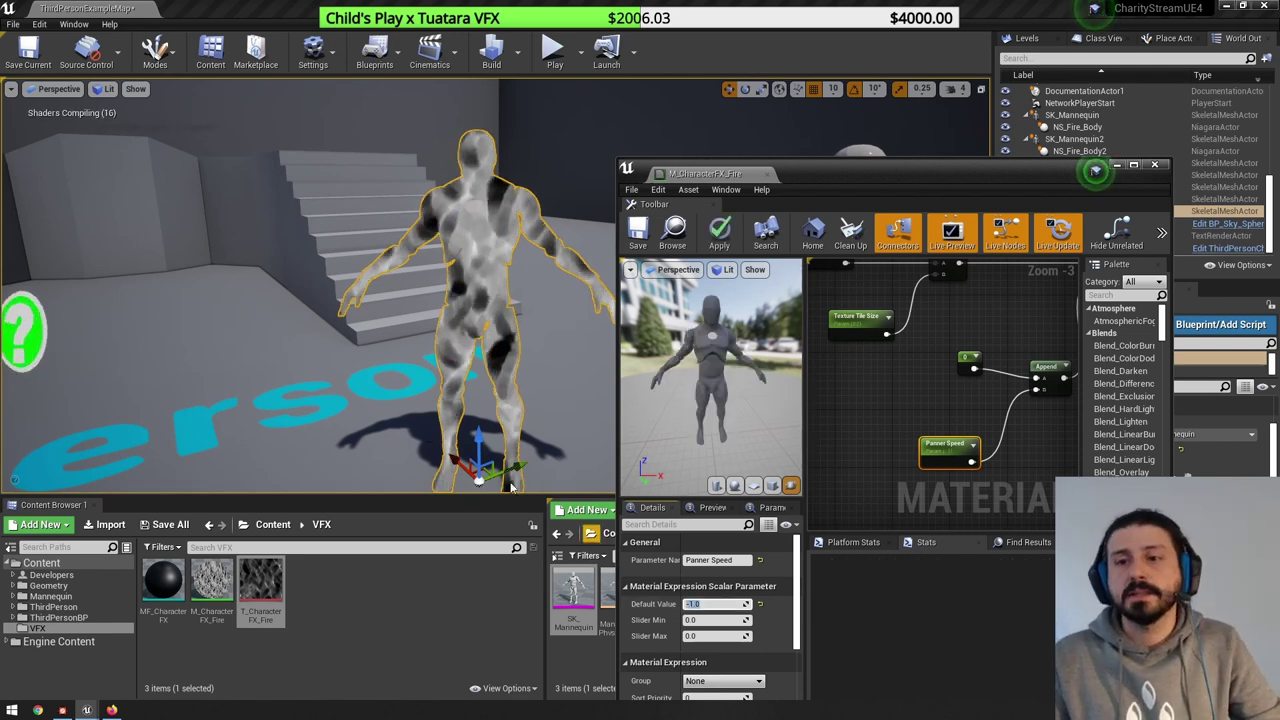
key(Return)
- Deselect the mannequin in the level and examine its panning fire texture from above, the side and the front
right_drag(461, 318, 285, 312)
key(w)
right_drag(380, 280, 492, 297)
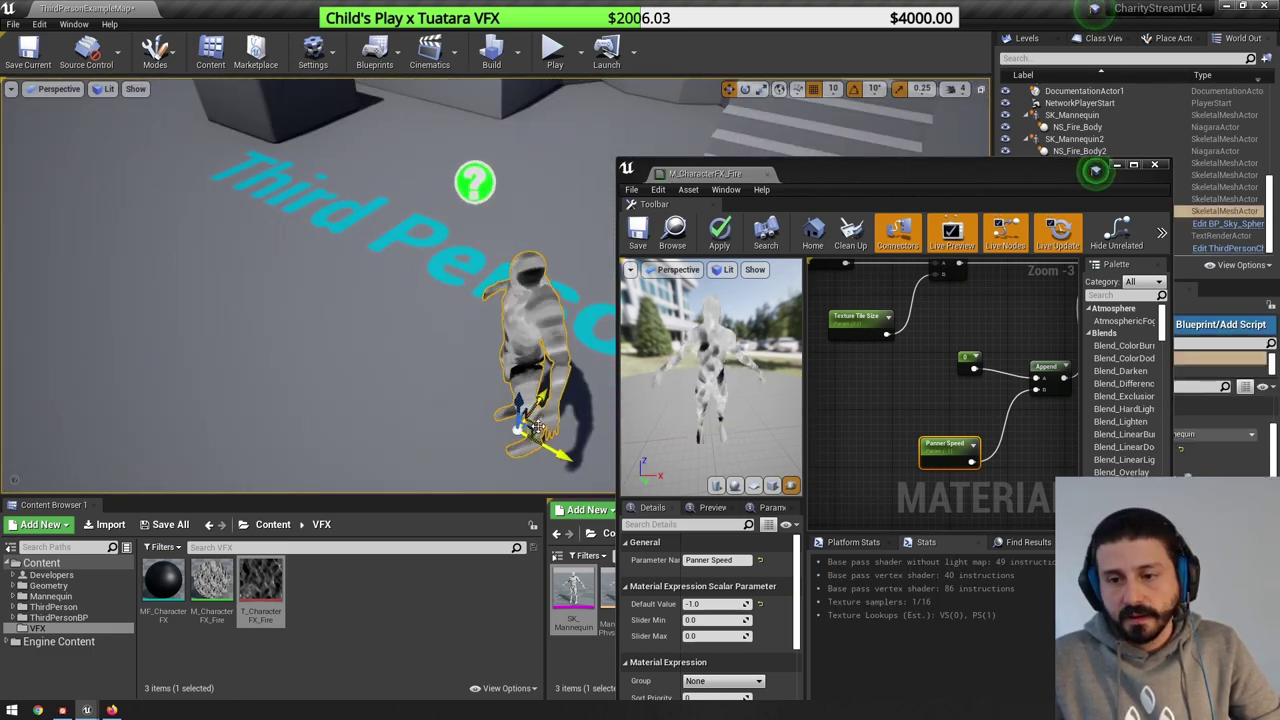
click(209, 269)
key(f)
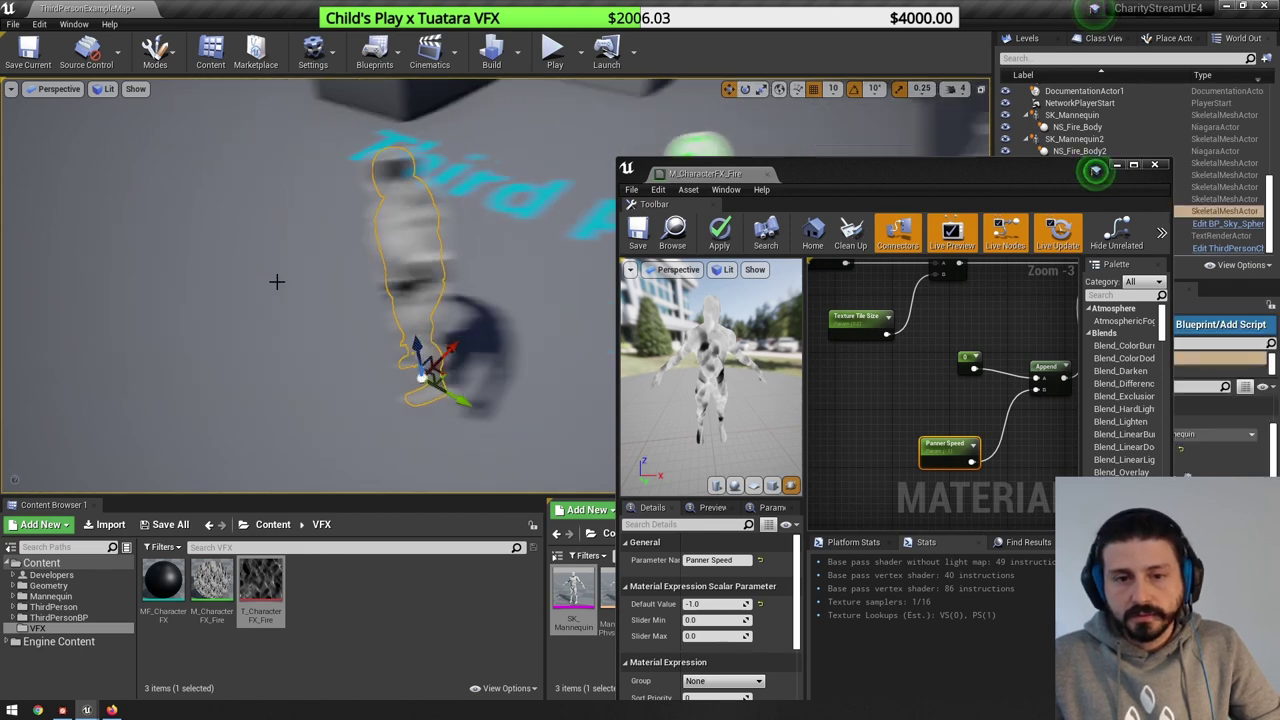
key(Escape)
alt+drag(209, 269, 316, 225)
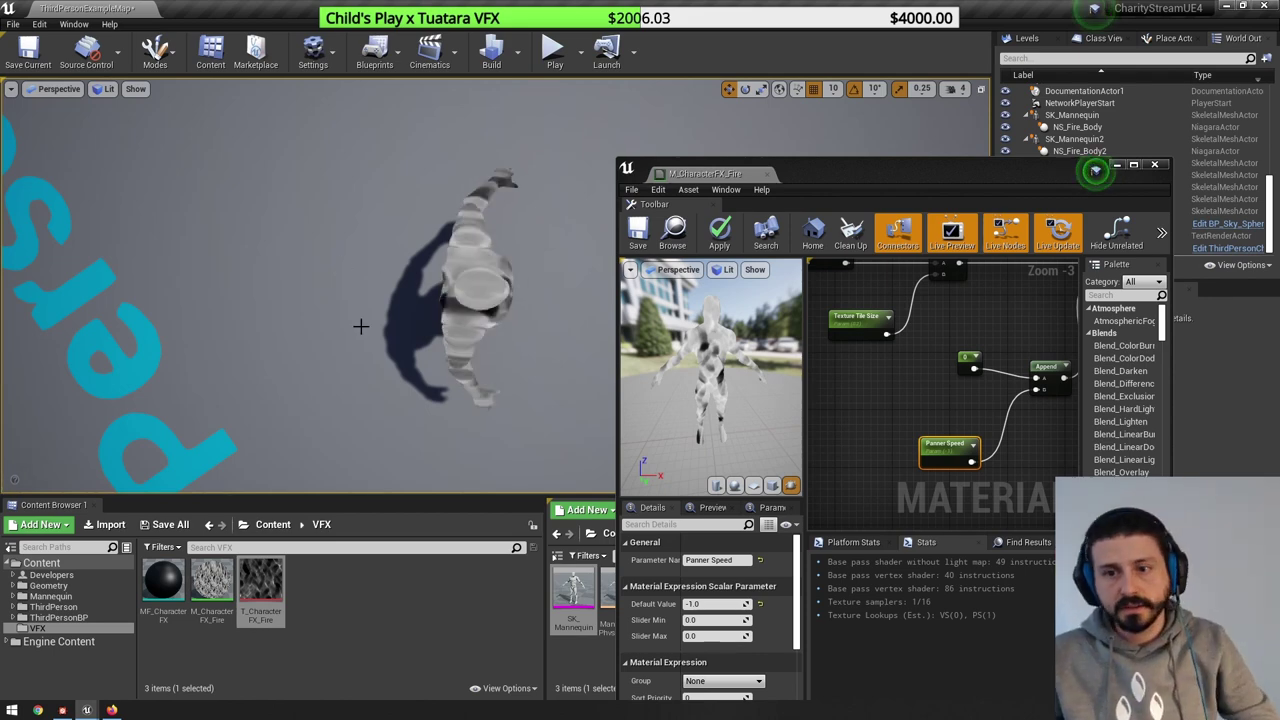
alt+drag(360, 326, 285, 250)
alt+drag(451, 386, 495, 320)
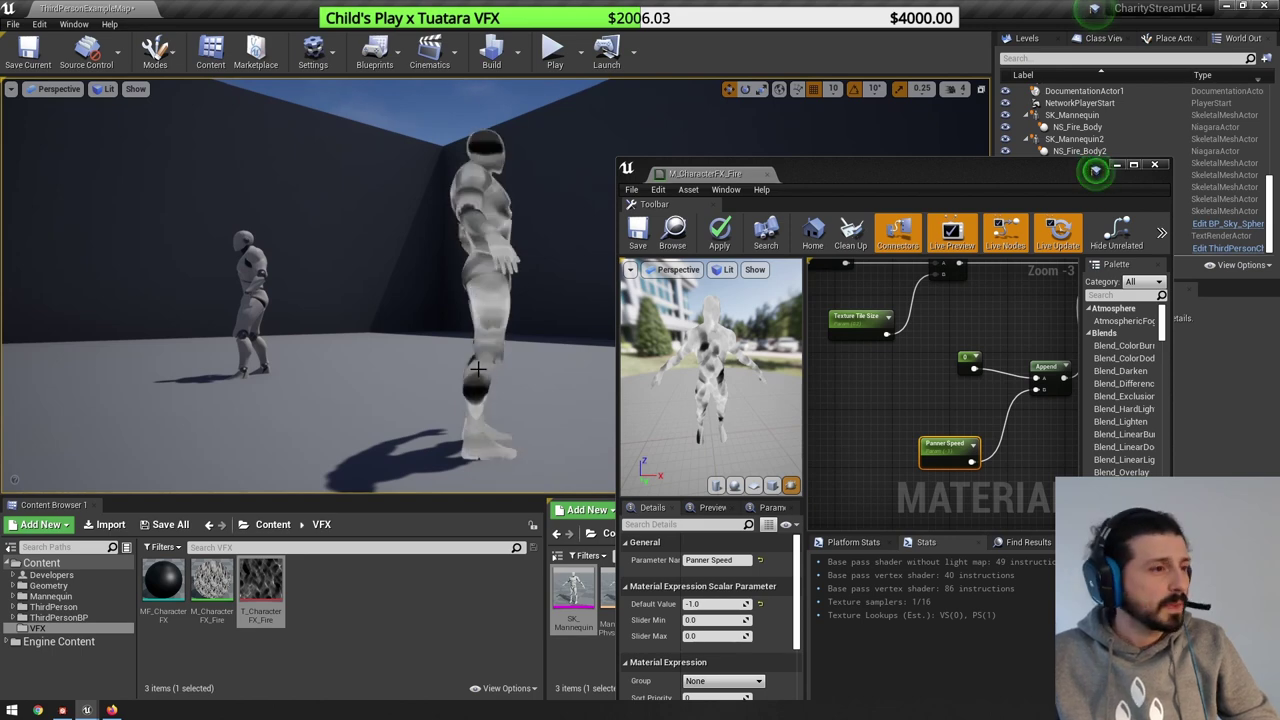
alt+drag(451, 386, 519, 297)
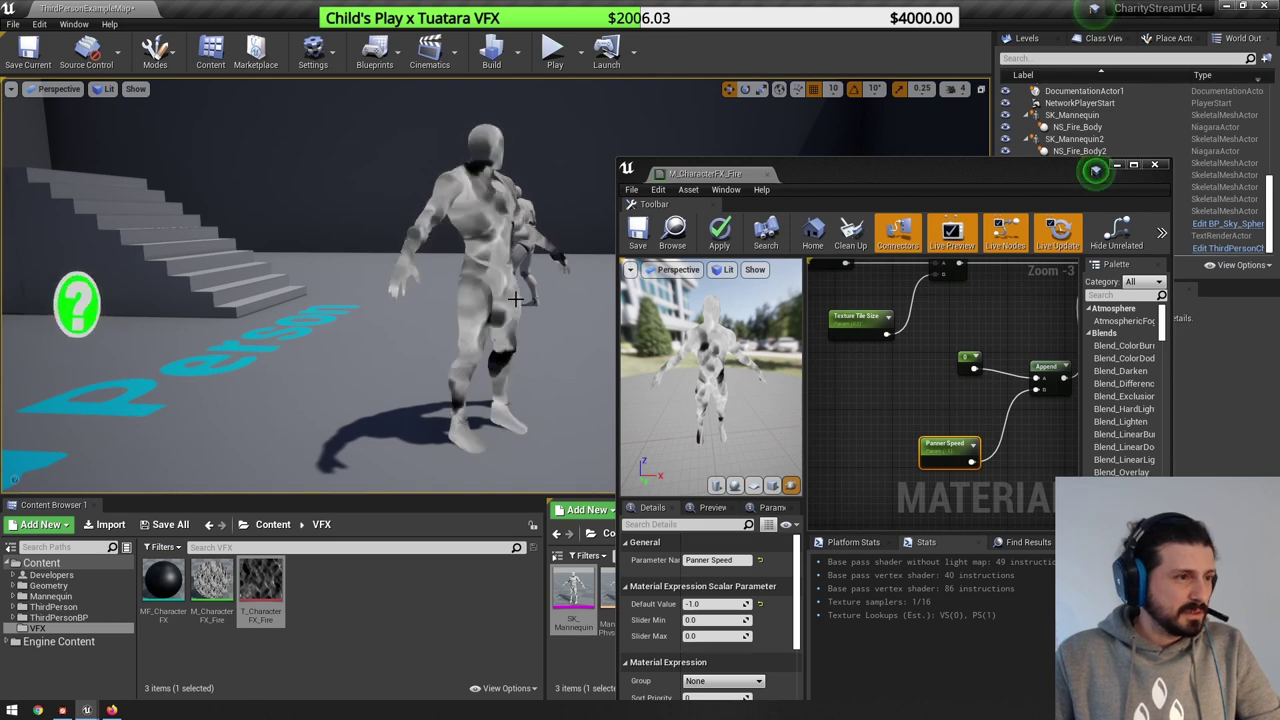
- Maximize the material editor, tidy the constant and Panner Speed nodes beside the Append, and move the material output node farther from the Texture Sample
double_click(892, 176)
scroll(790, 292, down, 1)
drag(656, 298, 651, 304)
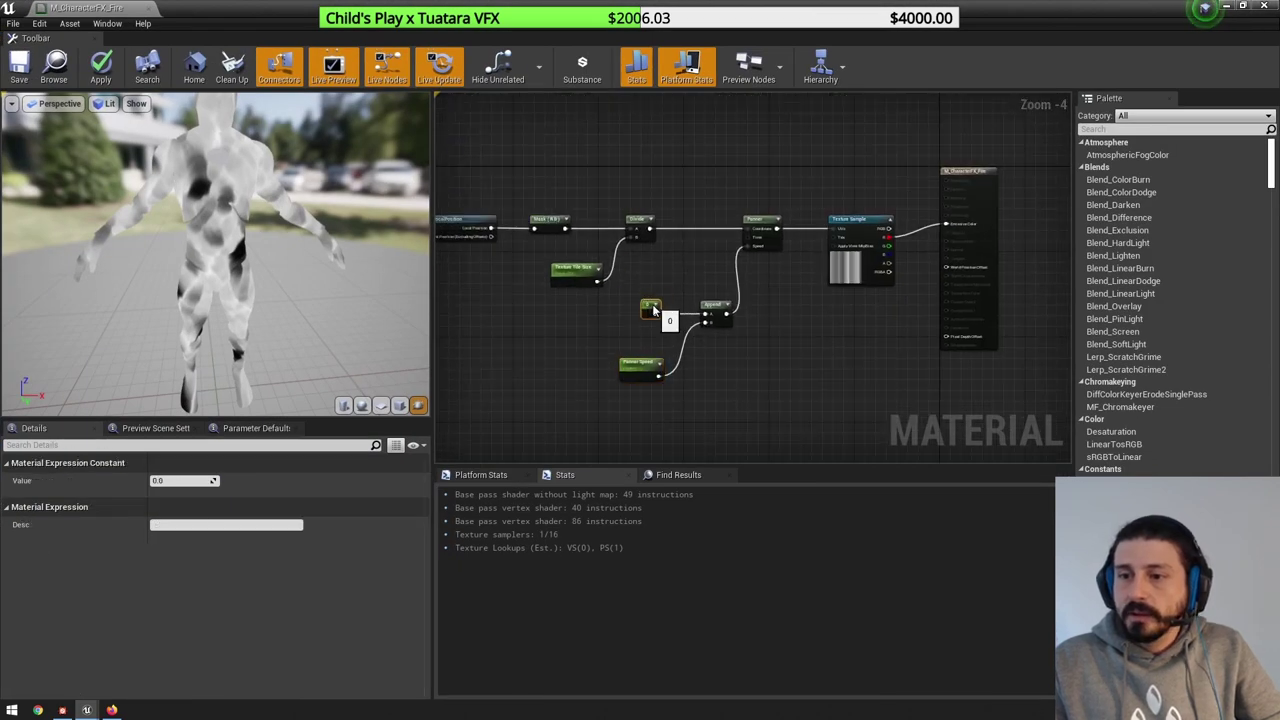
drag(636, 363, 642, 338)
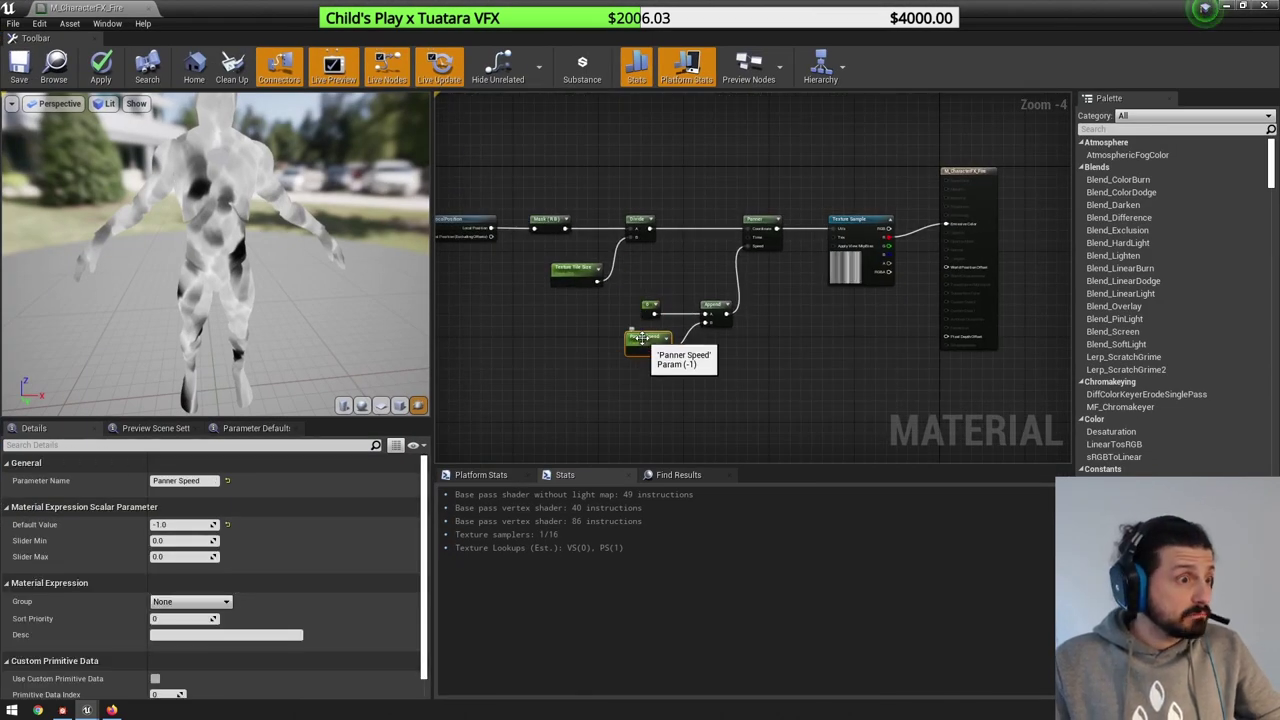
drag(975, 232, 1040, 236)
click(779, 163)
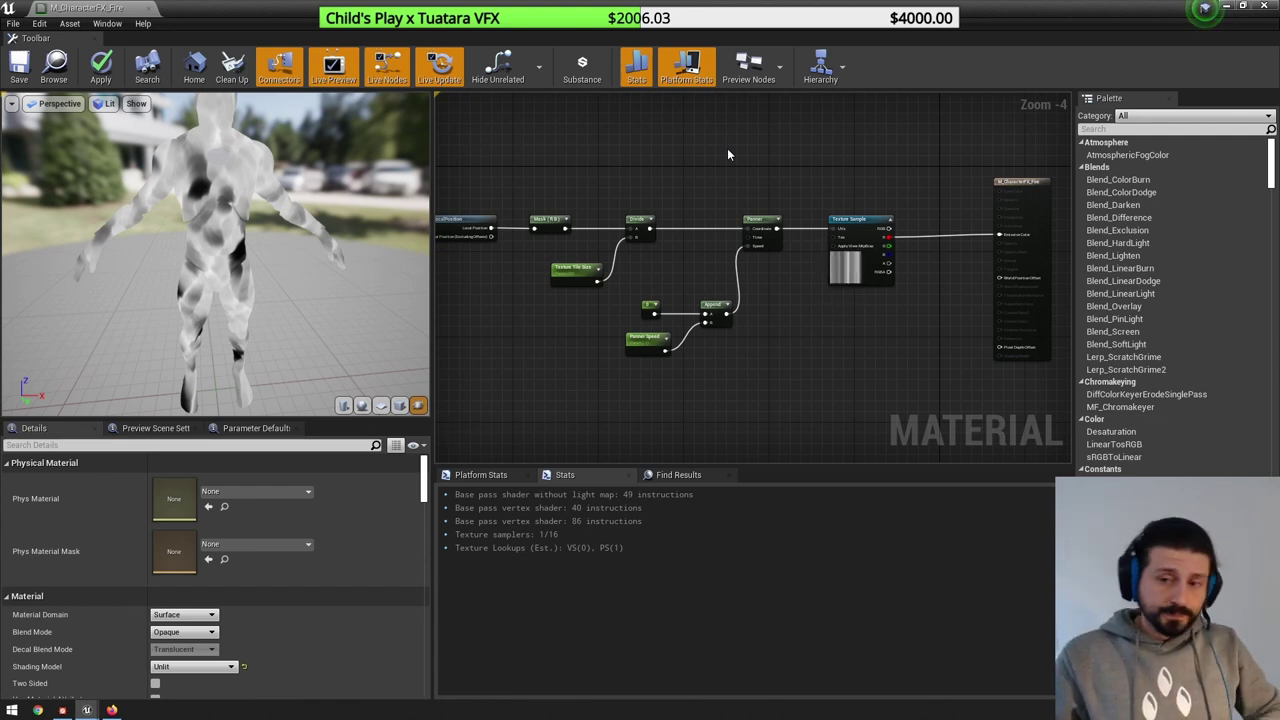
- Move LocalPosition farther from the R B mask and add a separate Component Mask below the graph with only the B channel enabled
right_drag(611, 274, 653, 216)
drag(509, 165, 466, 166)
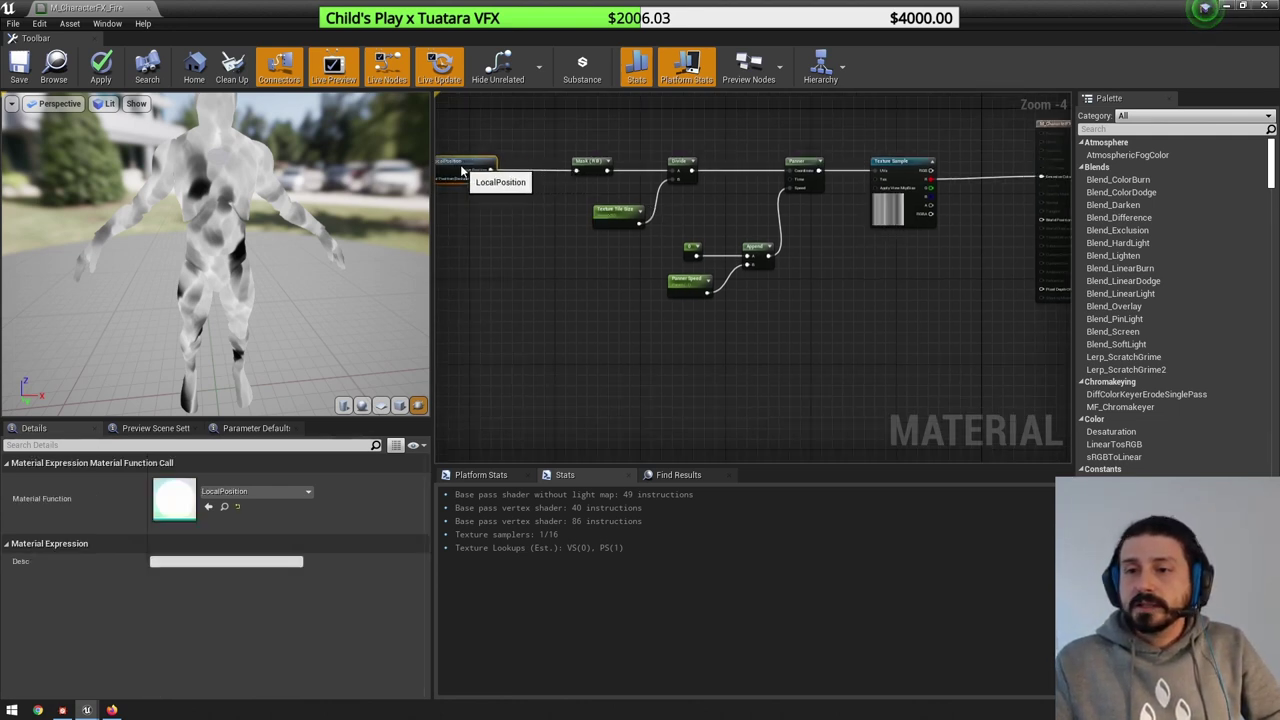
click(527, 272)
key(shift+c)
shift+click(546, 332)
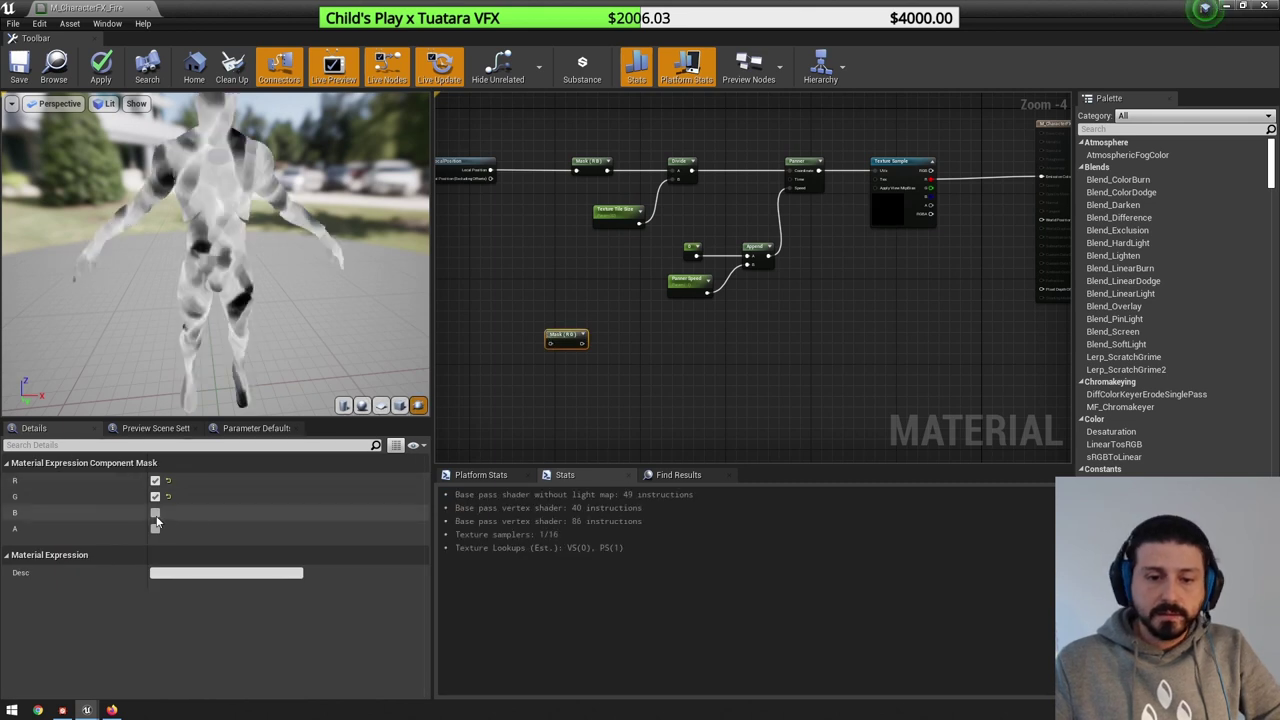
click(155, 496)
click(558, 350)
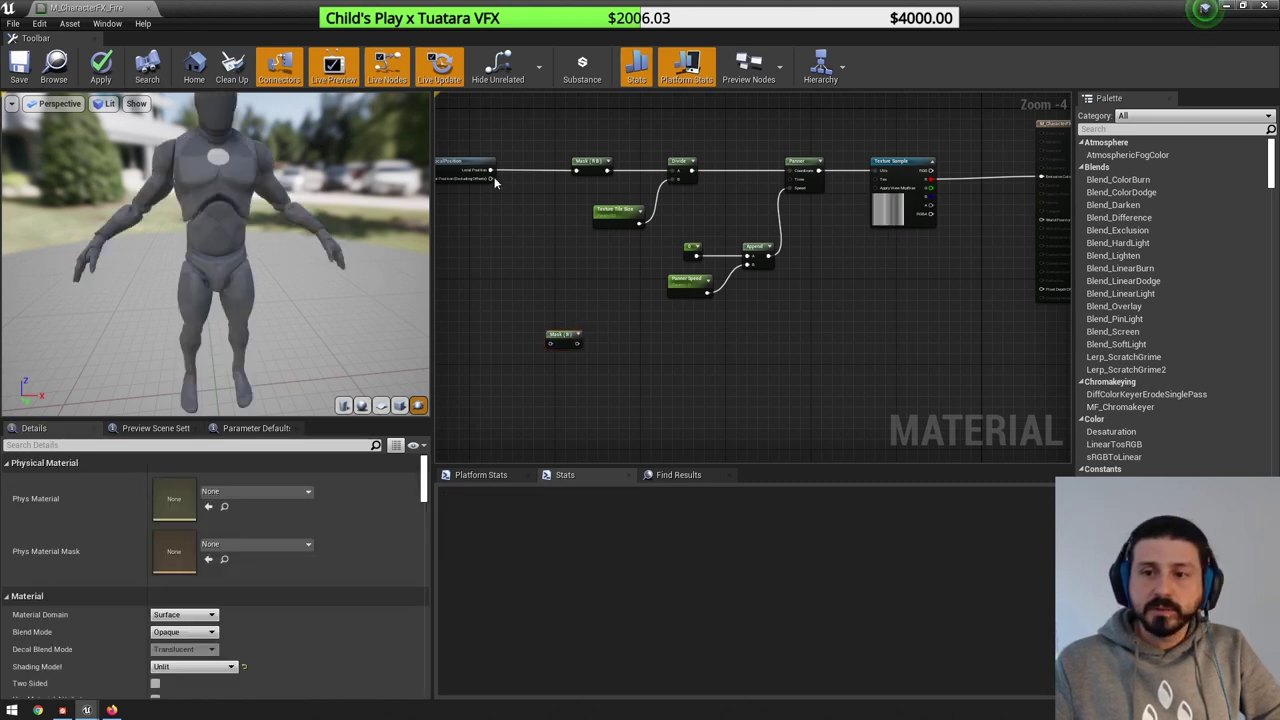
- Connect LocalPosition to the B mask's input and add a Divide node with the mask output feeding its A input
drag(492, 179, 550, 344)
right_drag(648, 380, 625, 315)
drag(536, 270, 610, 346)
click(601, 346)
text(div)
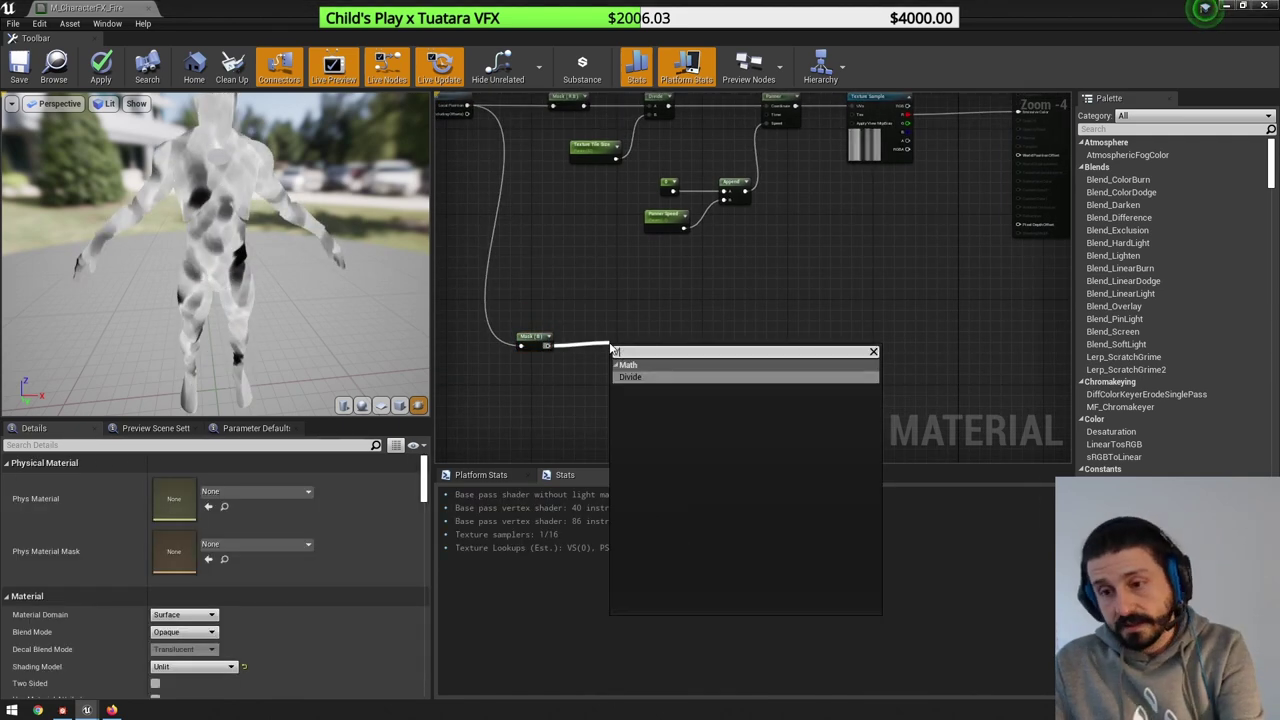
key(Return)
- Add a scalar parameter named VerticalGradientSize below the B mask
scroll(514, 383, up, 1)
click(516, 398)
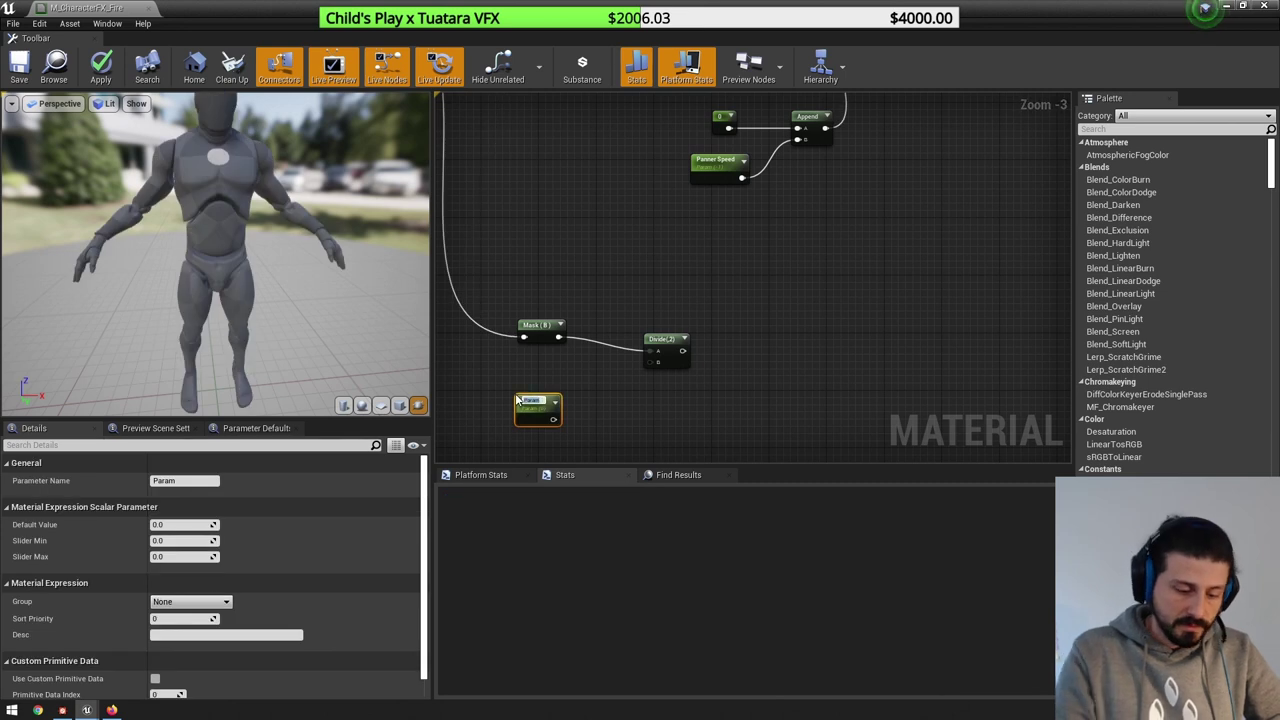
text(VerticalGrad)
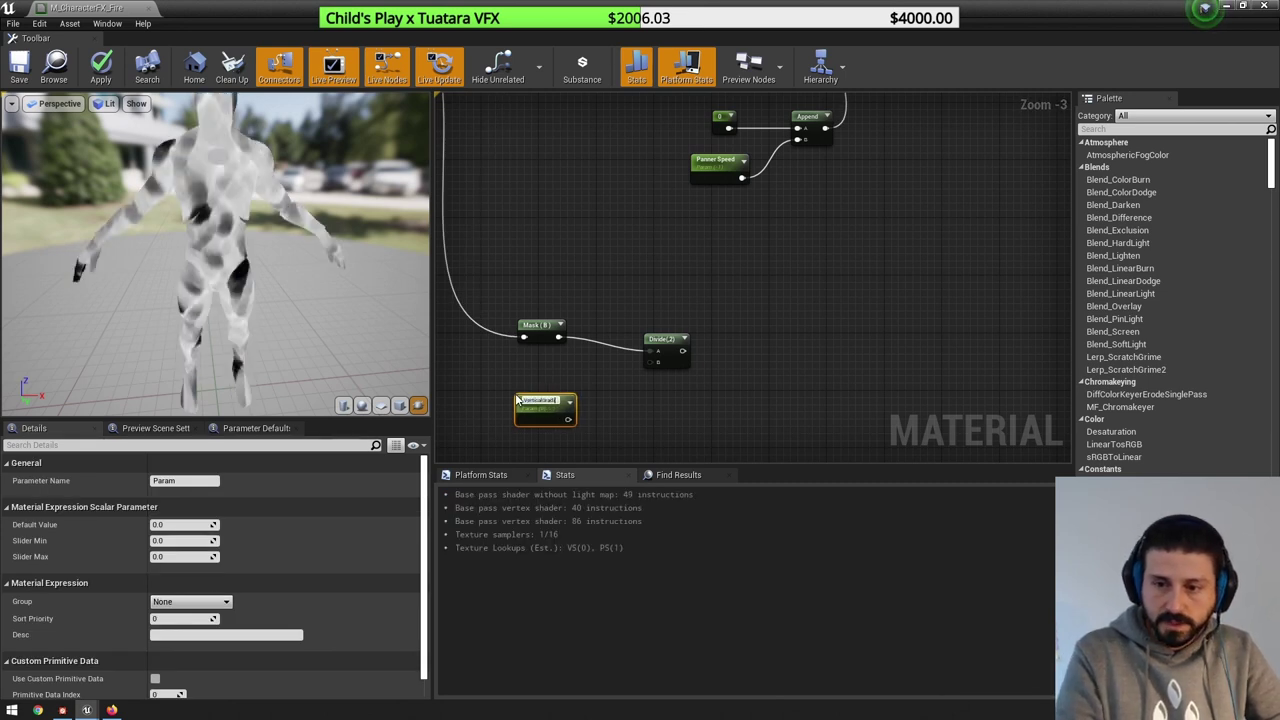
text(ientSize)
key(Return)
scroll(545, 405, up, 1)
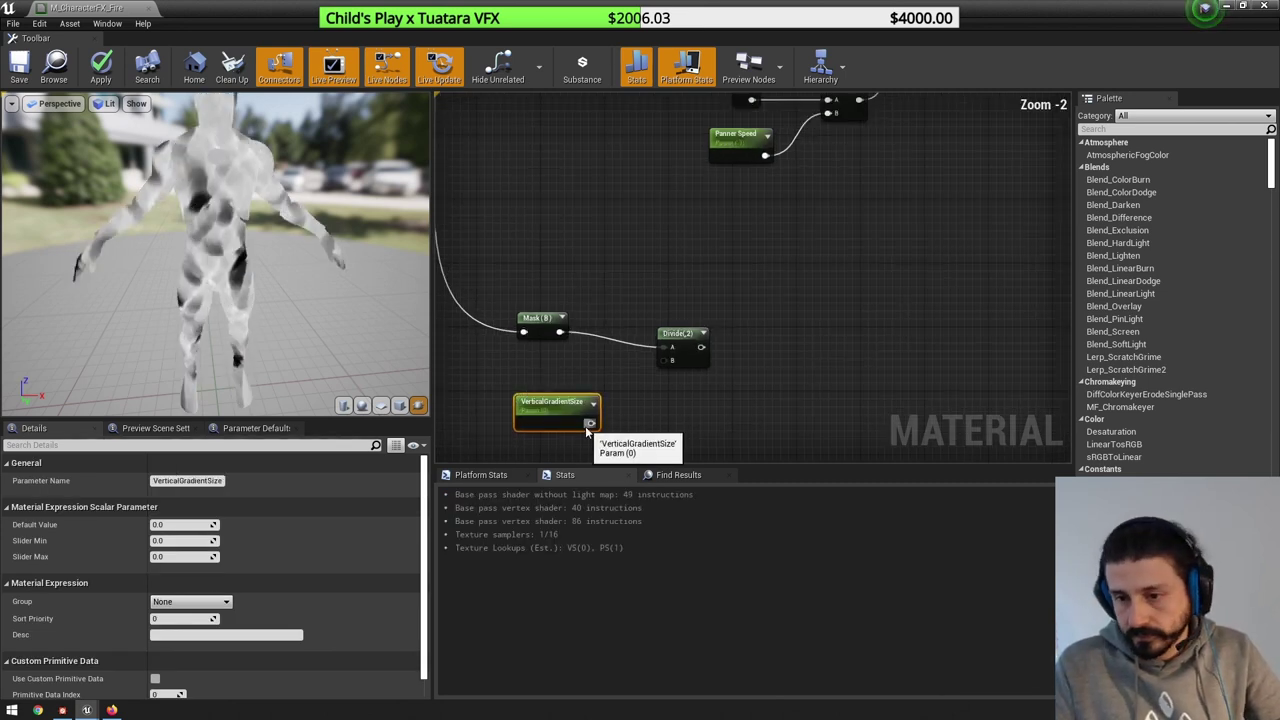
- Connect VerticalGradientSize to the Divide node's B input, align Divide with the B mask, and set the parameter's default value to 44
drag(591, 422, 658, 345)
click(672, 331)
click(548, 401)
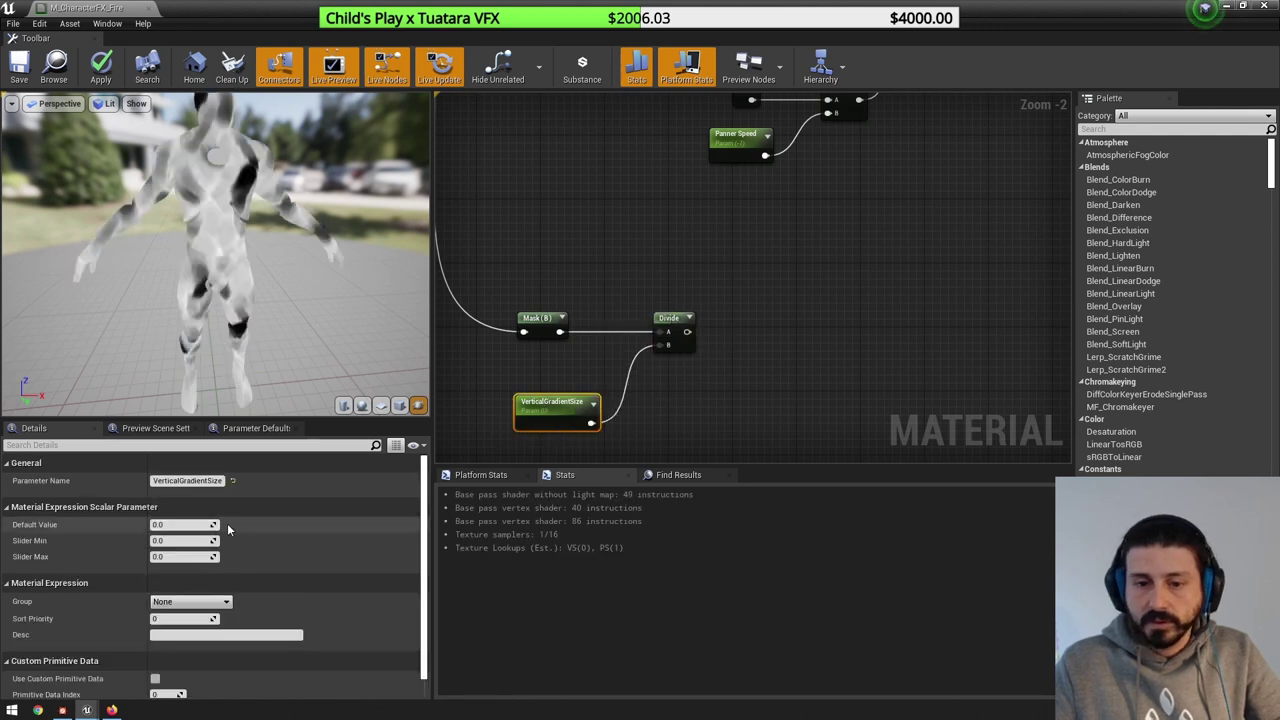
click(725, 347)
- Add a Frac node fed by the Divide node's output
right_drag(725, 347, 679, 313)
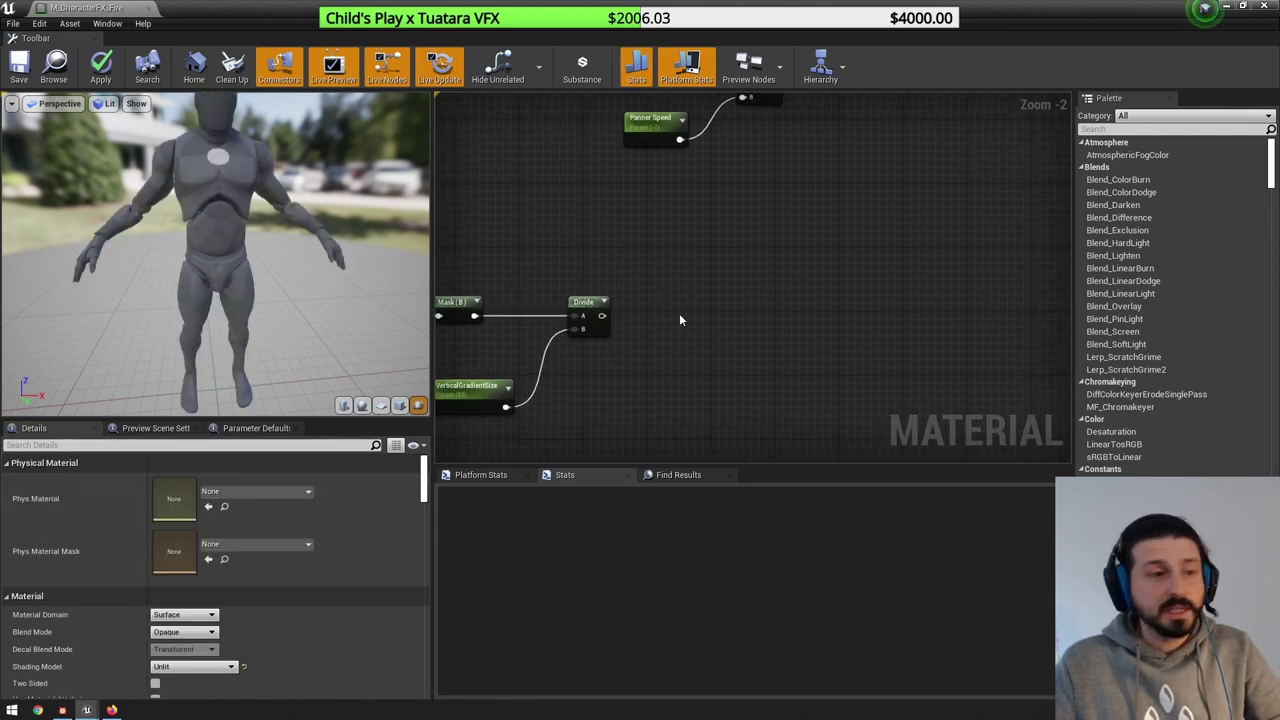
drag(602, 315, 670, 311)
text(frac)
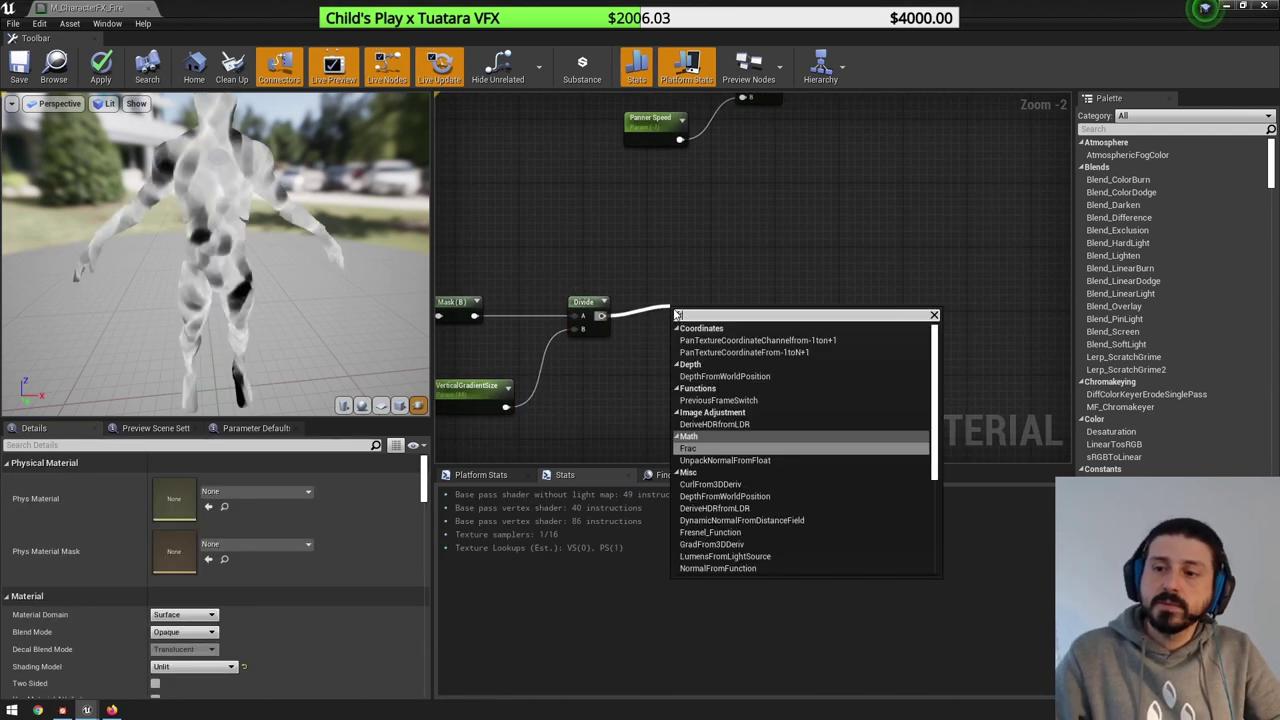
key(Return)
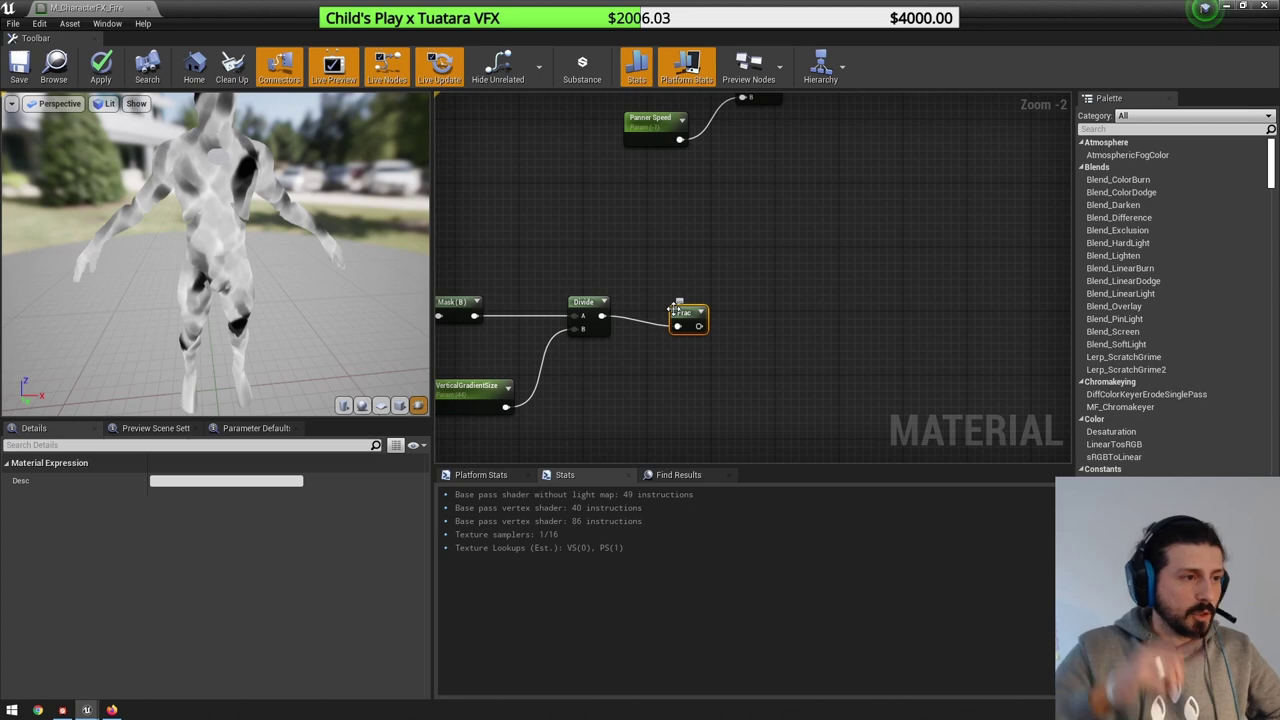
- Move the Emissive Color connection from the Texture Sample to the Frac output and place the material output node lower in the graph
scroll(903, 250, down, 3)
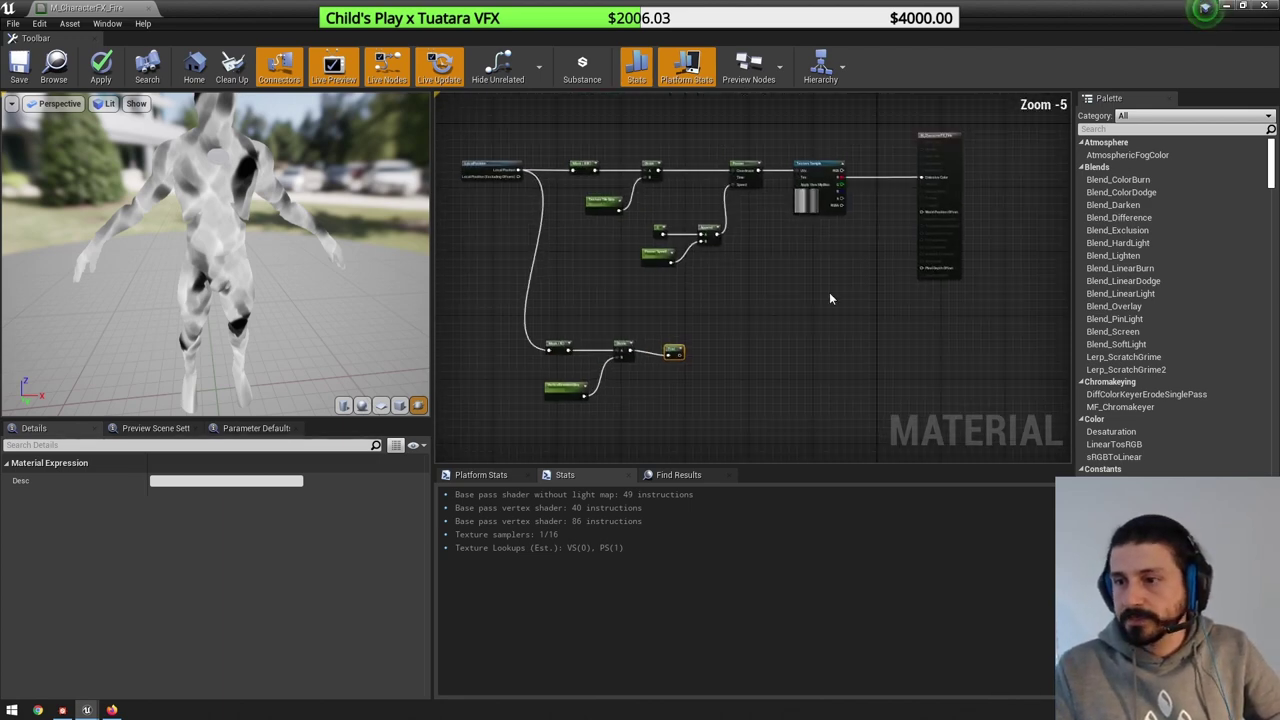
right_click(888, 333)
click(879, 226)
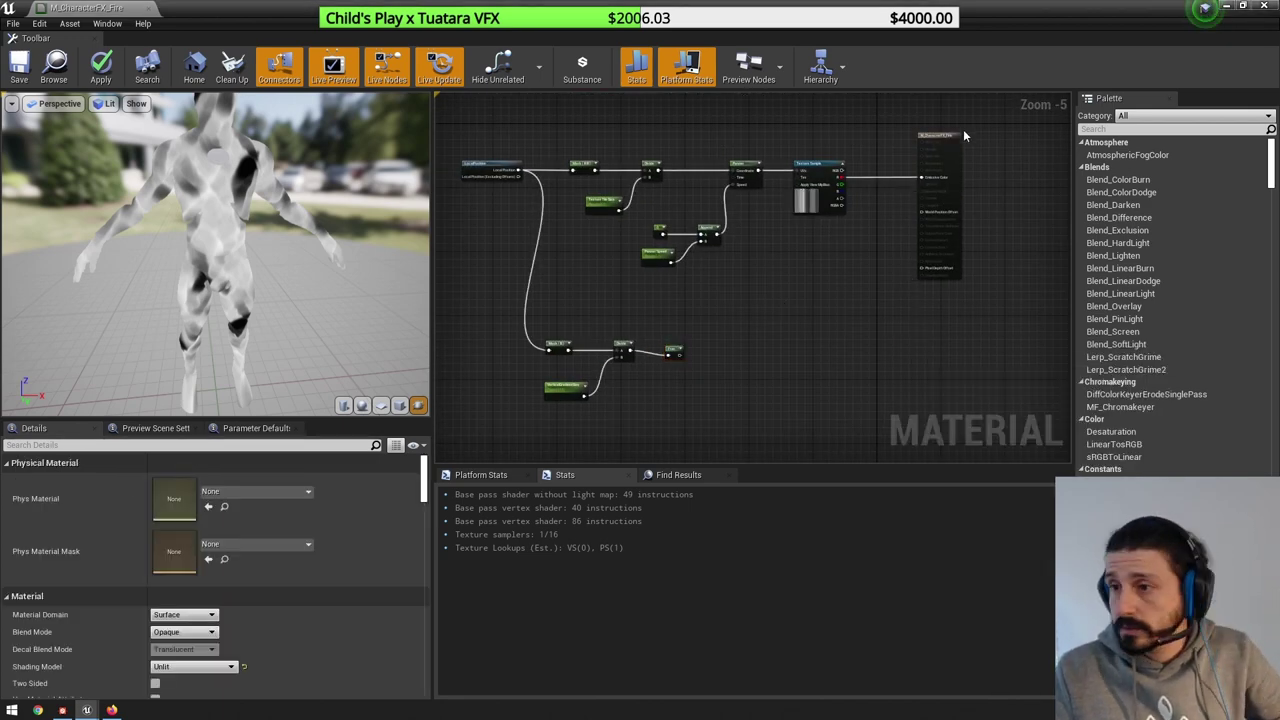
drag(921, 177, 678, 358)
drag(951, 200, 943, 337)
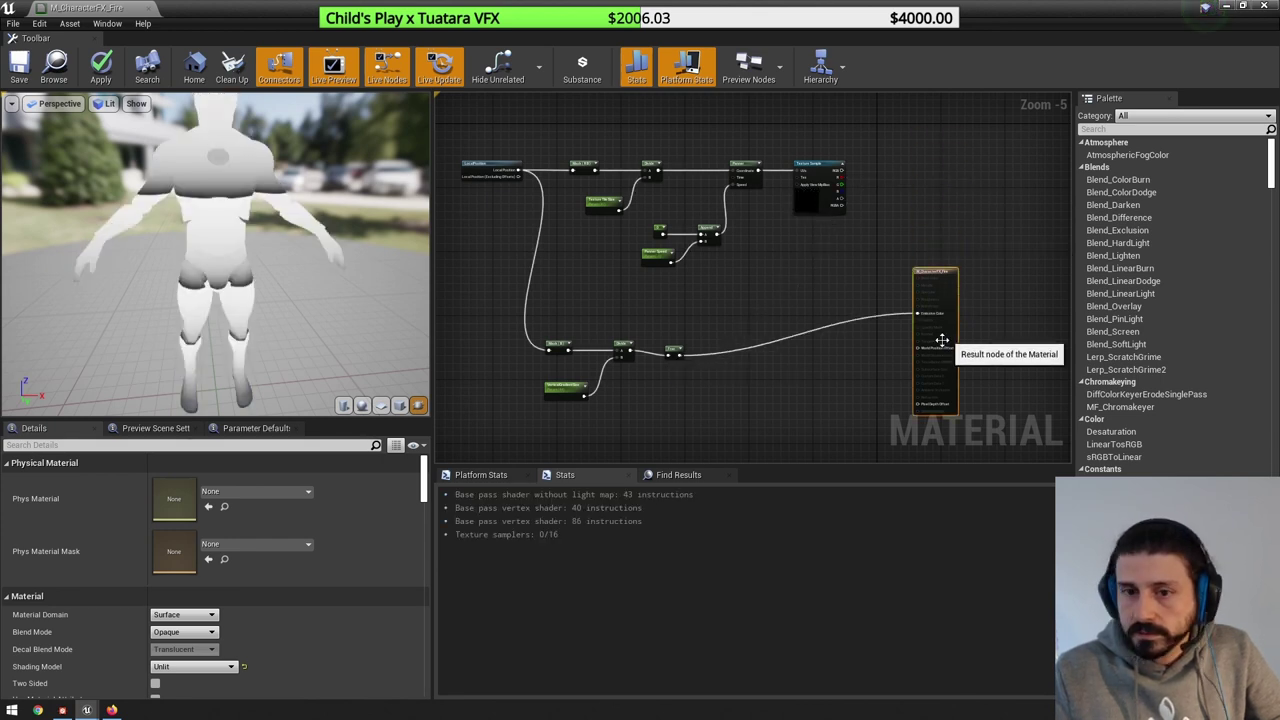
- Apply the material and move its editor window aside so the mannequin in the level can be seen
click(100, 66)
drag(372, 321, 250, 340)
drag(402, 17, 1060, 158)
- Try larger default values for the VerticalGradientSize parameter, including 100 and 150, on the mannequin
right_drag(657, 220, 530, 222)
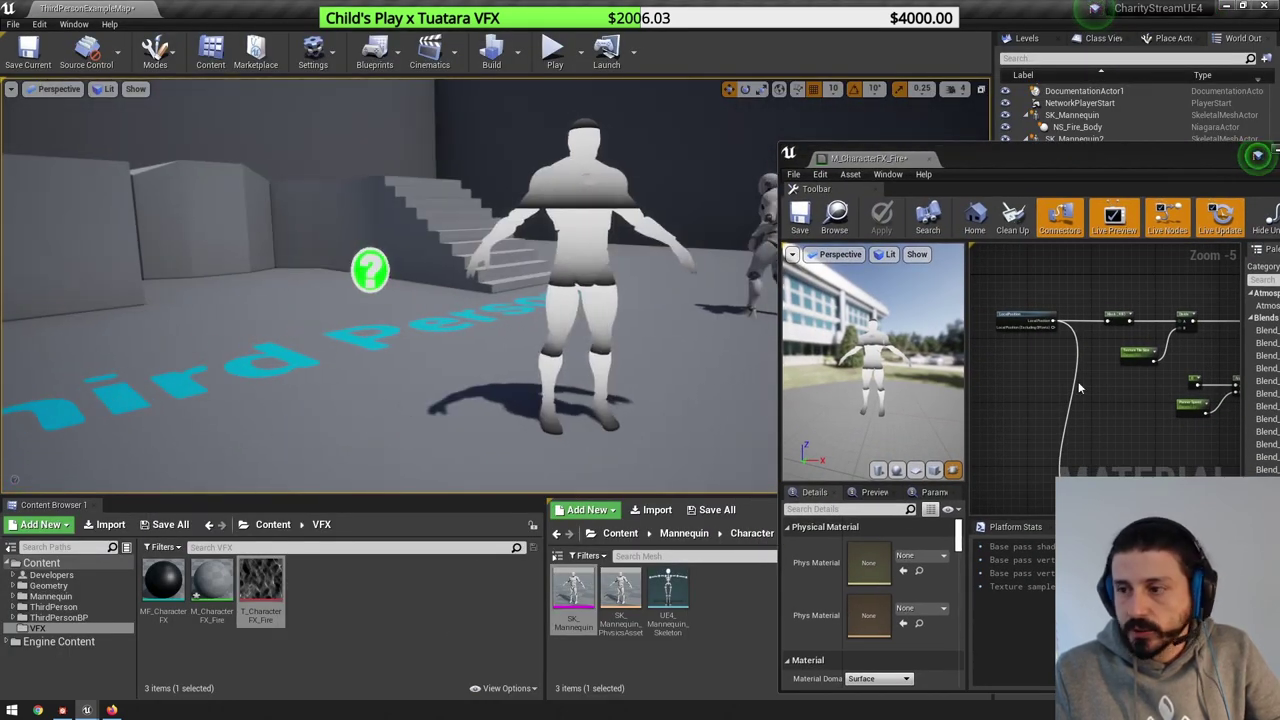
scroll(1080, 388, down, 2)
right_drag(1080, 400, 1057, 326)
scroll(1057, 326, up, 6)
click(1048, 440)
right_drag(1048, 430, 1042, 320)
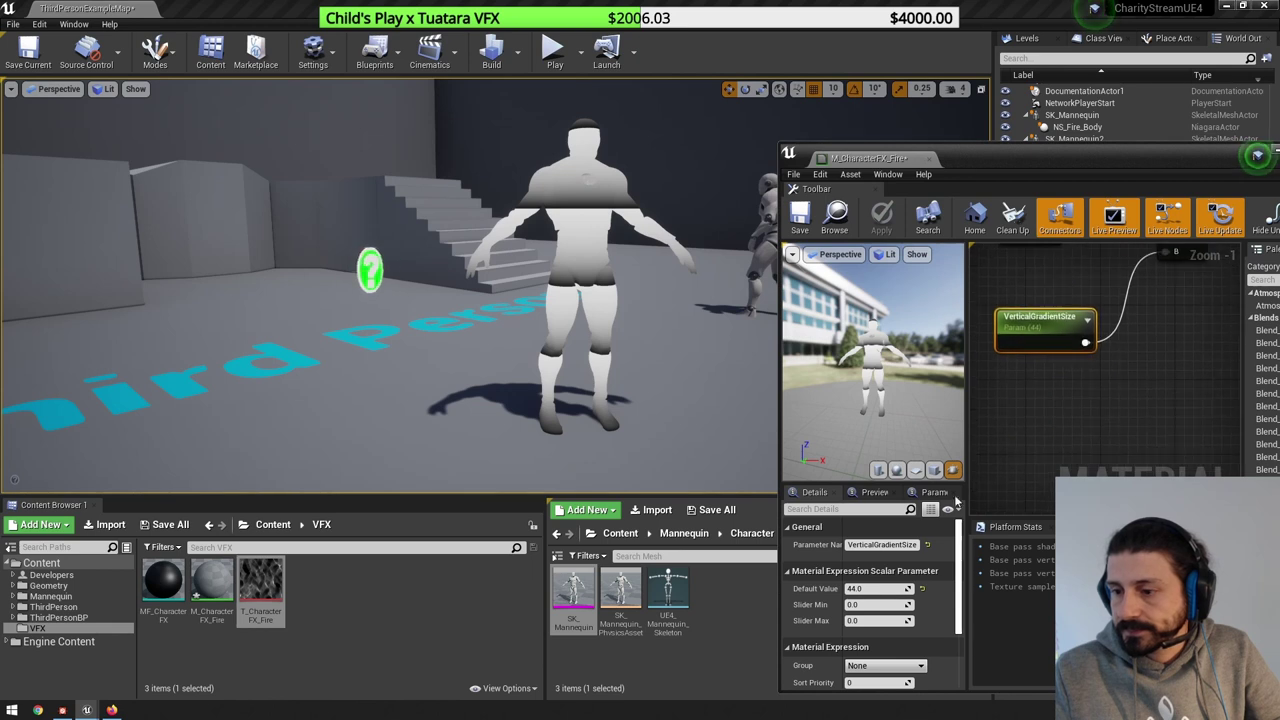
click(885, 589)
text(8)
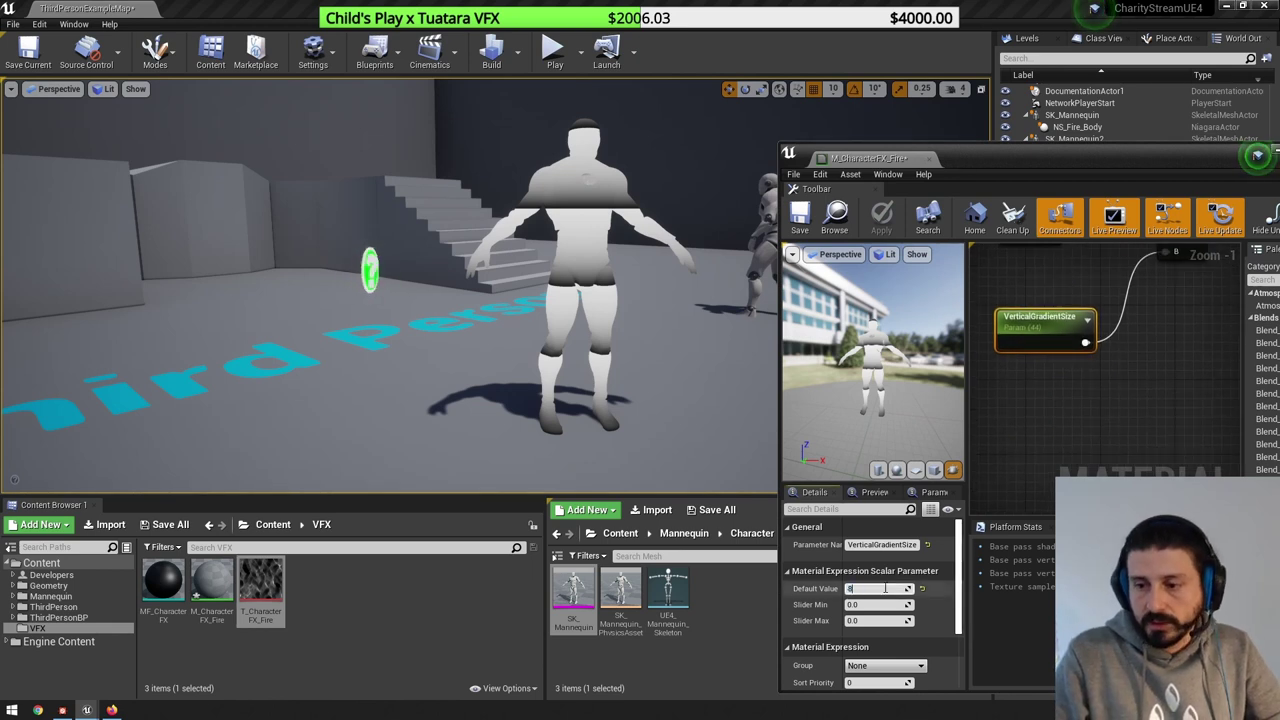
text(8)
key(Return)
text(100)
key(Return)
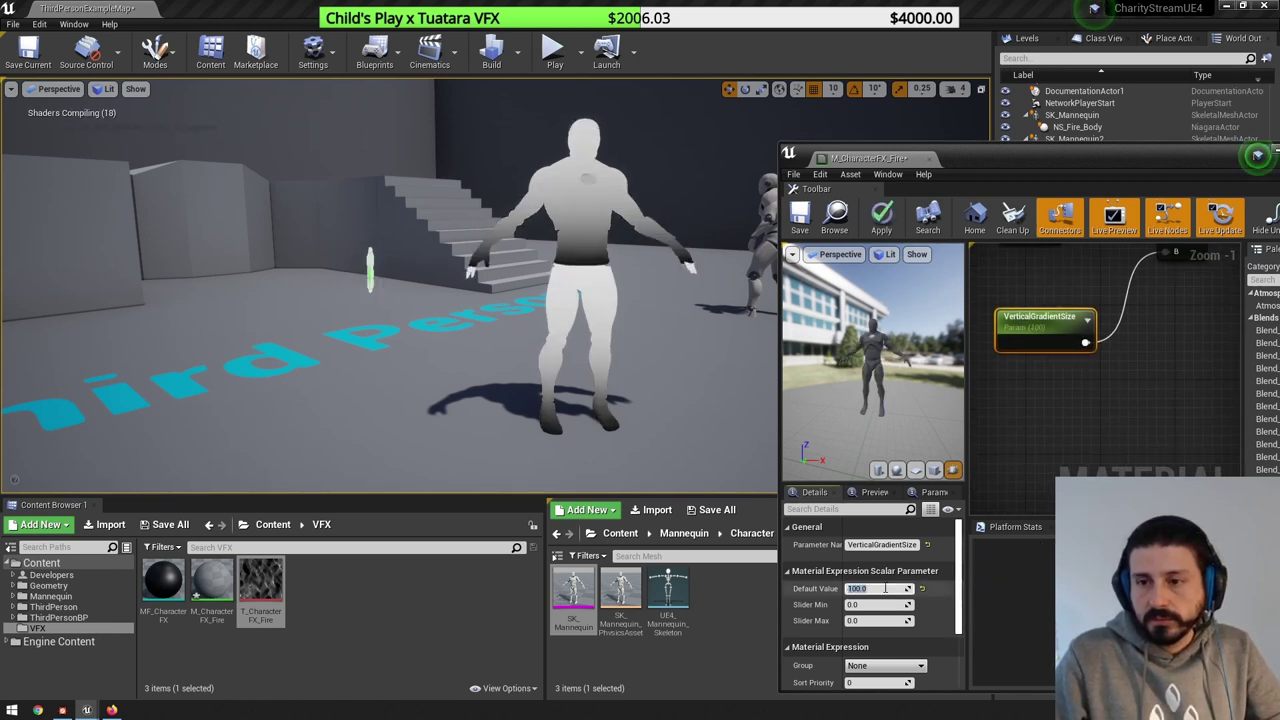
key(Return)
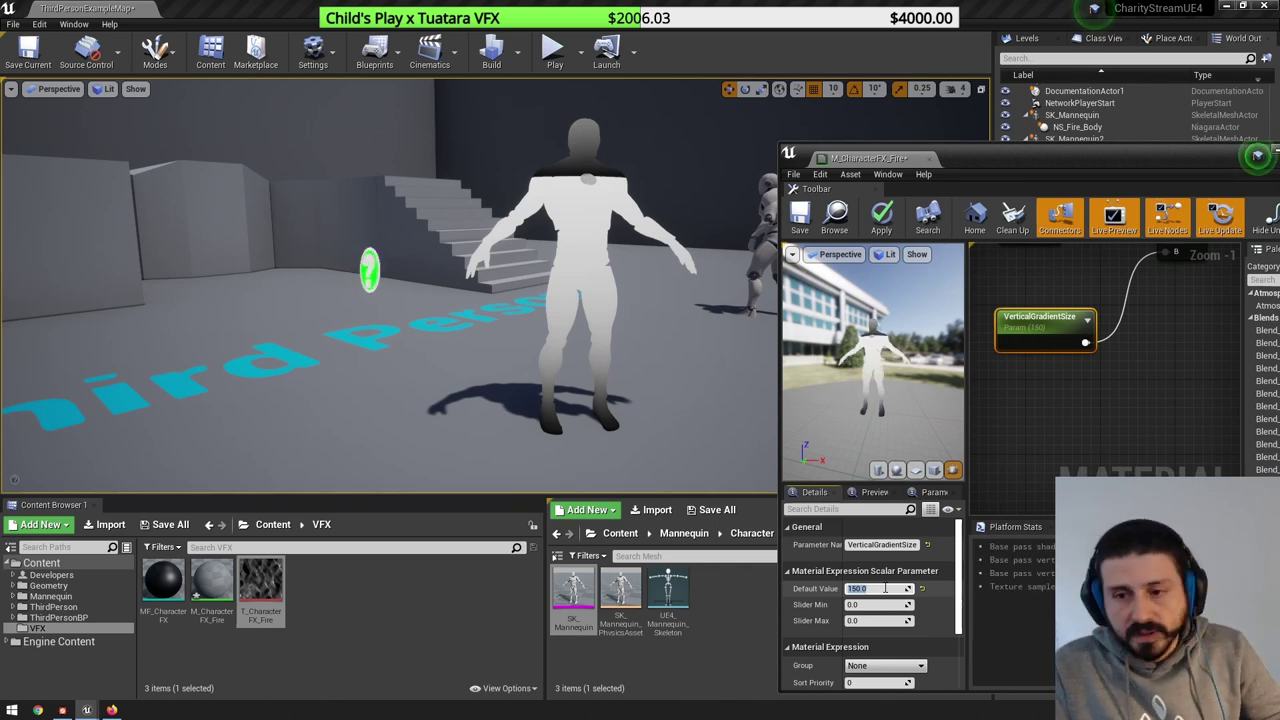
- Raise VerticalGradientSize's default gradually to about 183 while checking the gradient around the mannequin's head up close
right_drag(690, 370, 755, 365)
key(w)
drag(528, 280, 536, 262)
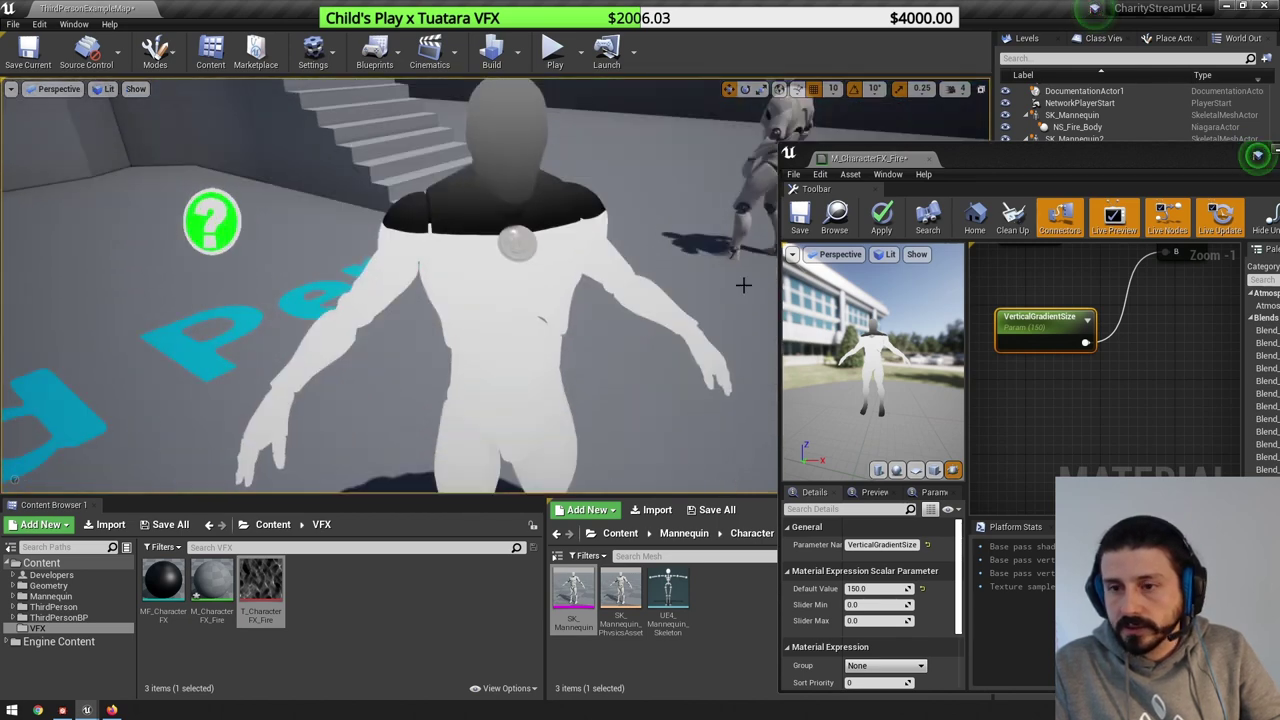
drag(920, 590, 952, 590)
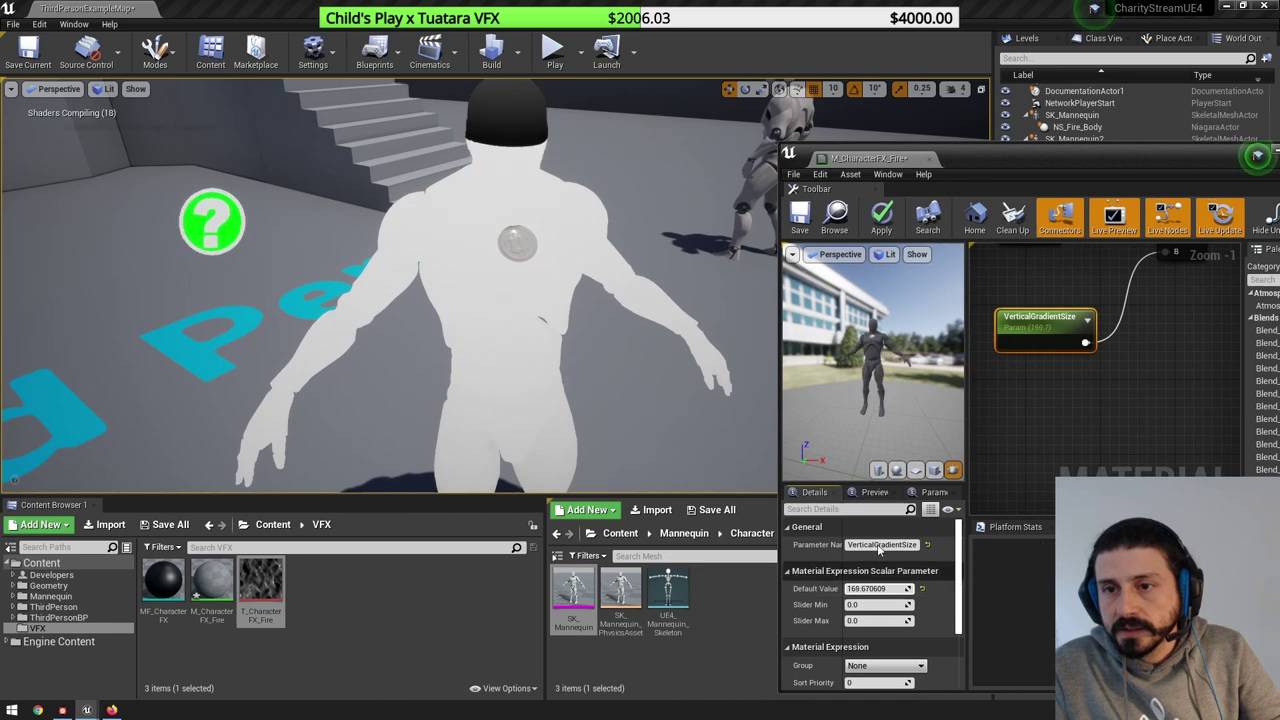
key(e)
right_drag(680, 365, 690, 425)
right_drag(637, 329, 637, 319)
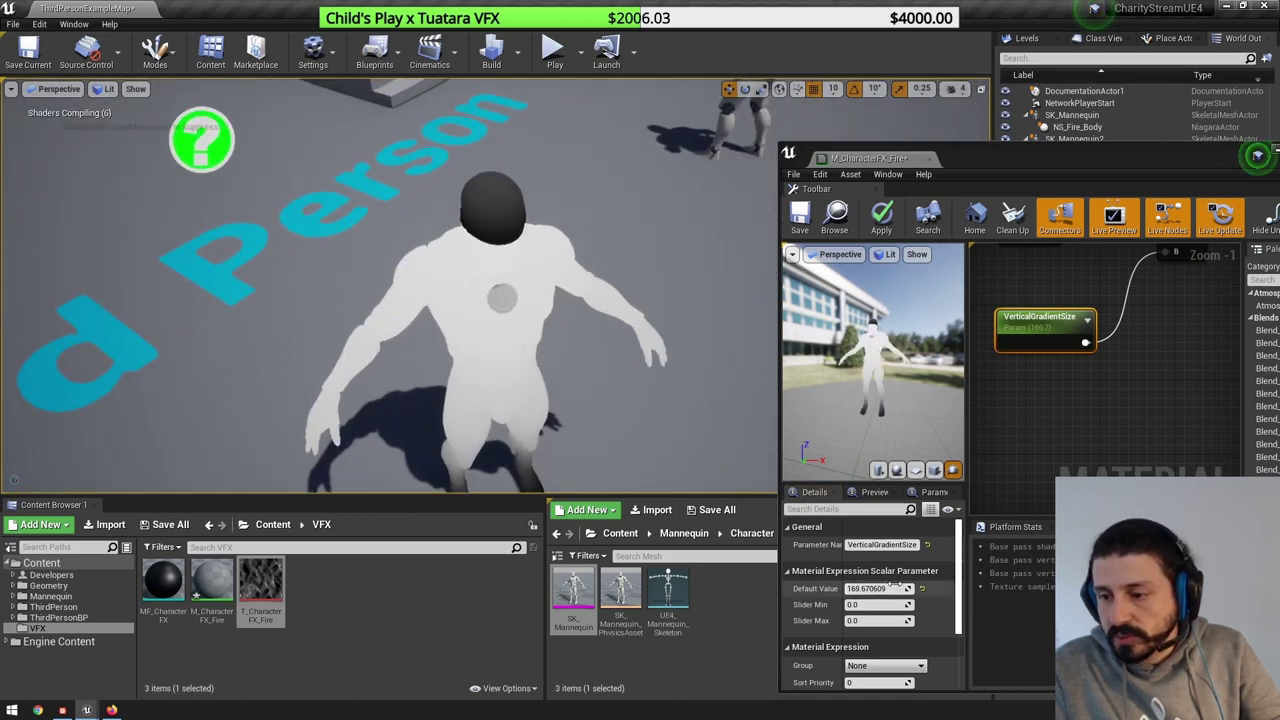
drag(908, 589, 964, 590)
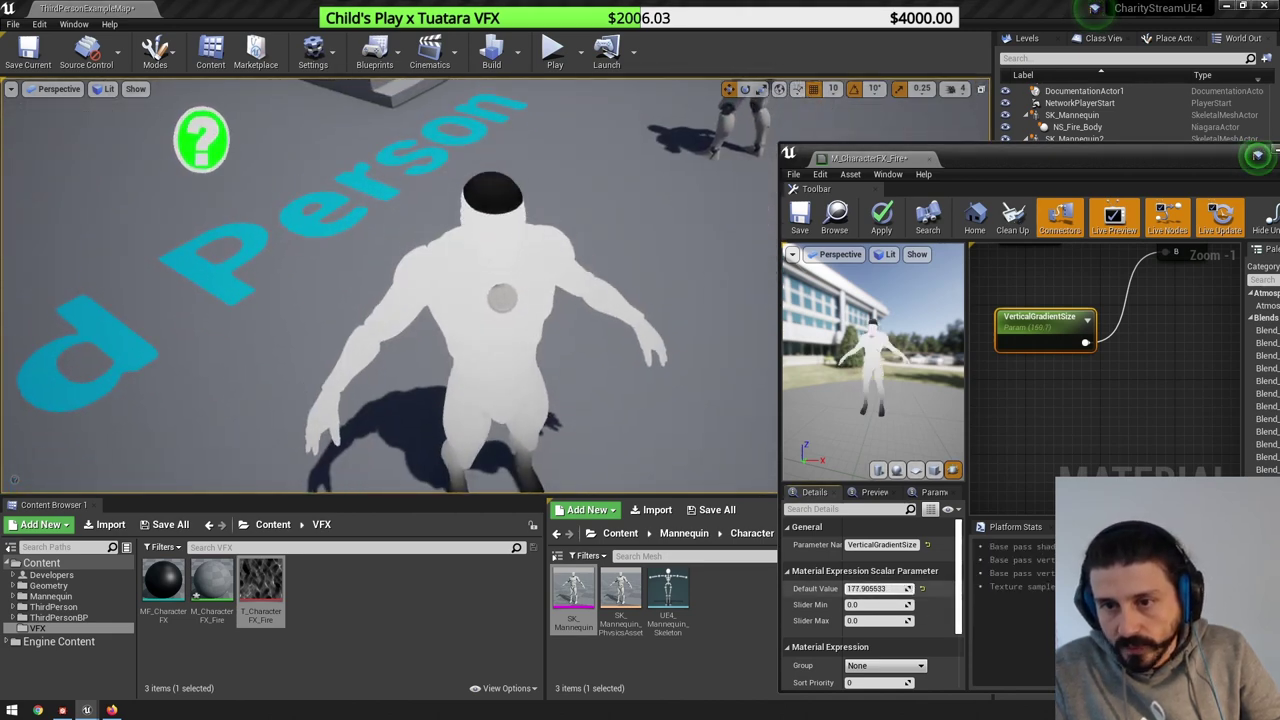
- Set VerticalGradientSize's default value to 185, and apply and save the material
click(890, 588)
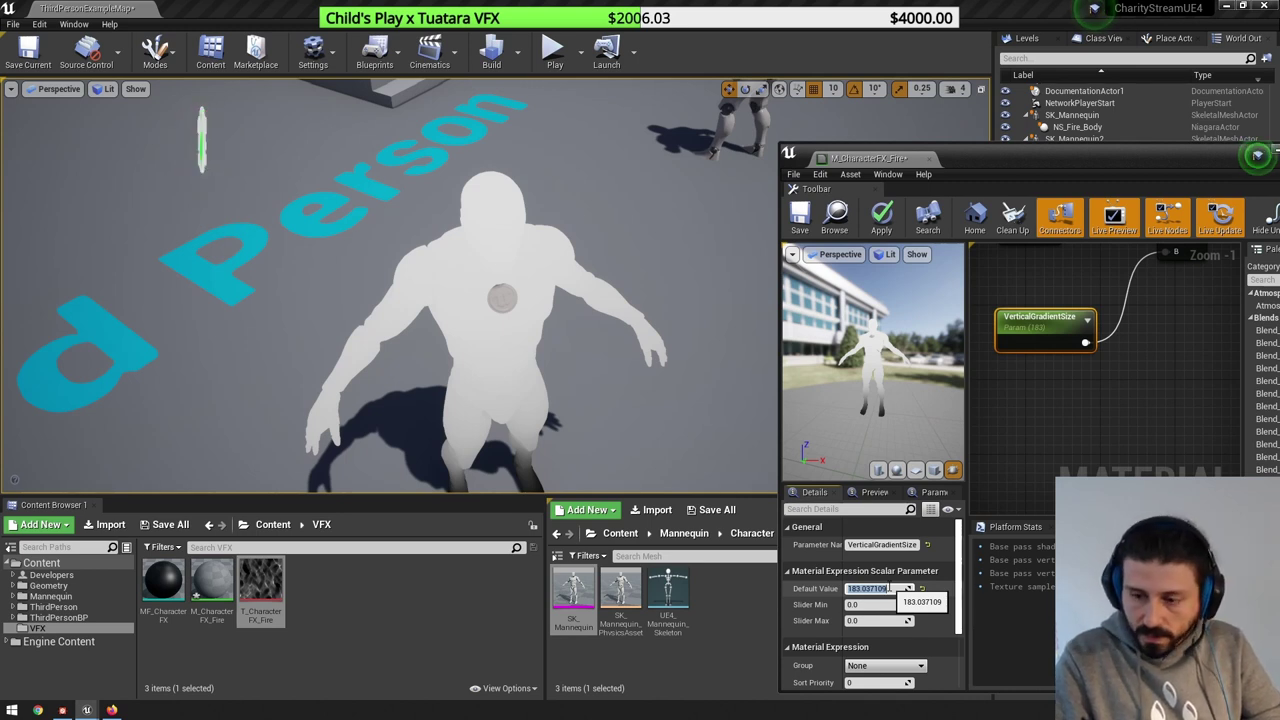
key(Return)
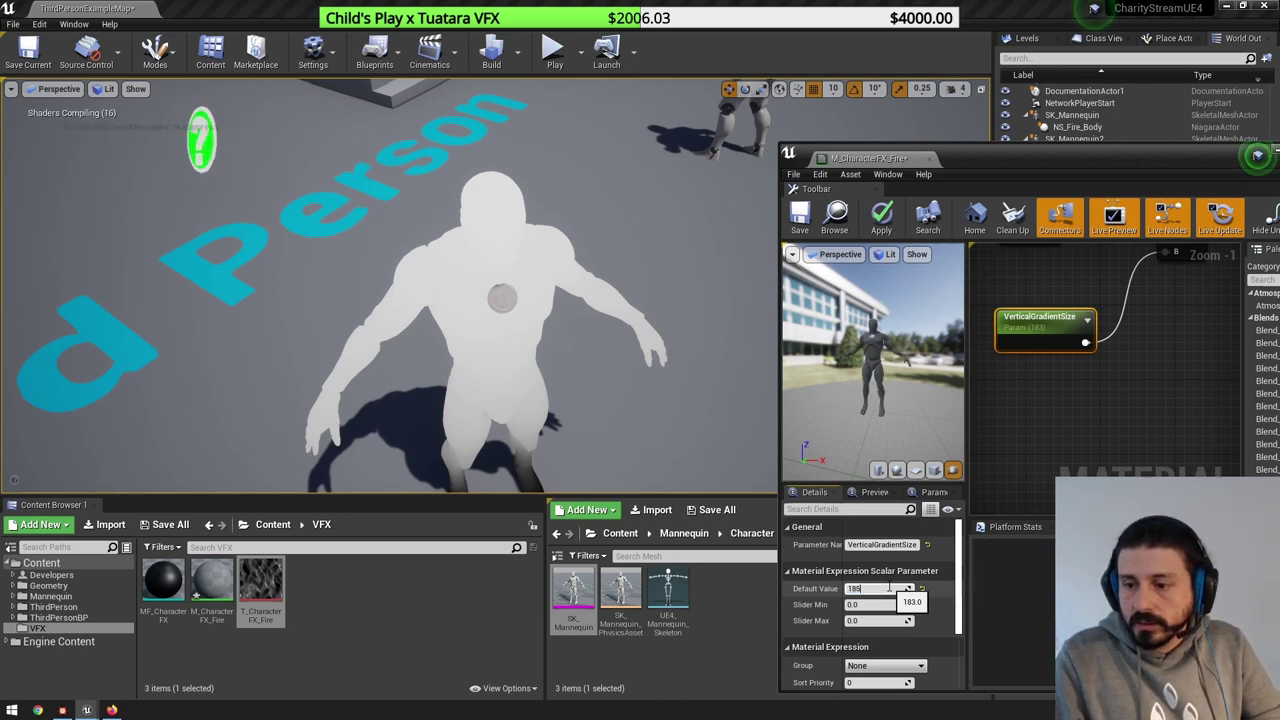
click(990, 399)
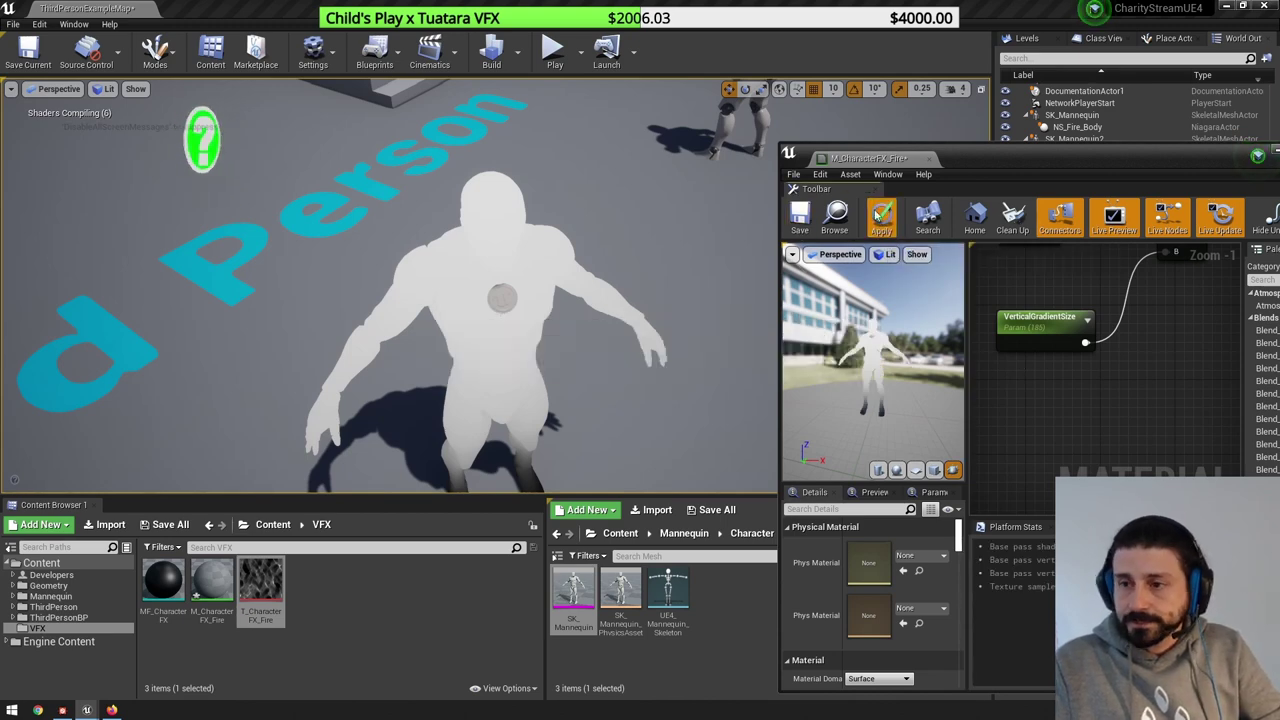
click(796, 217)
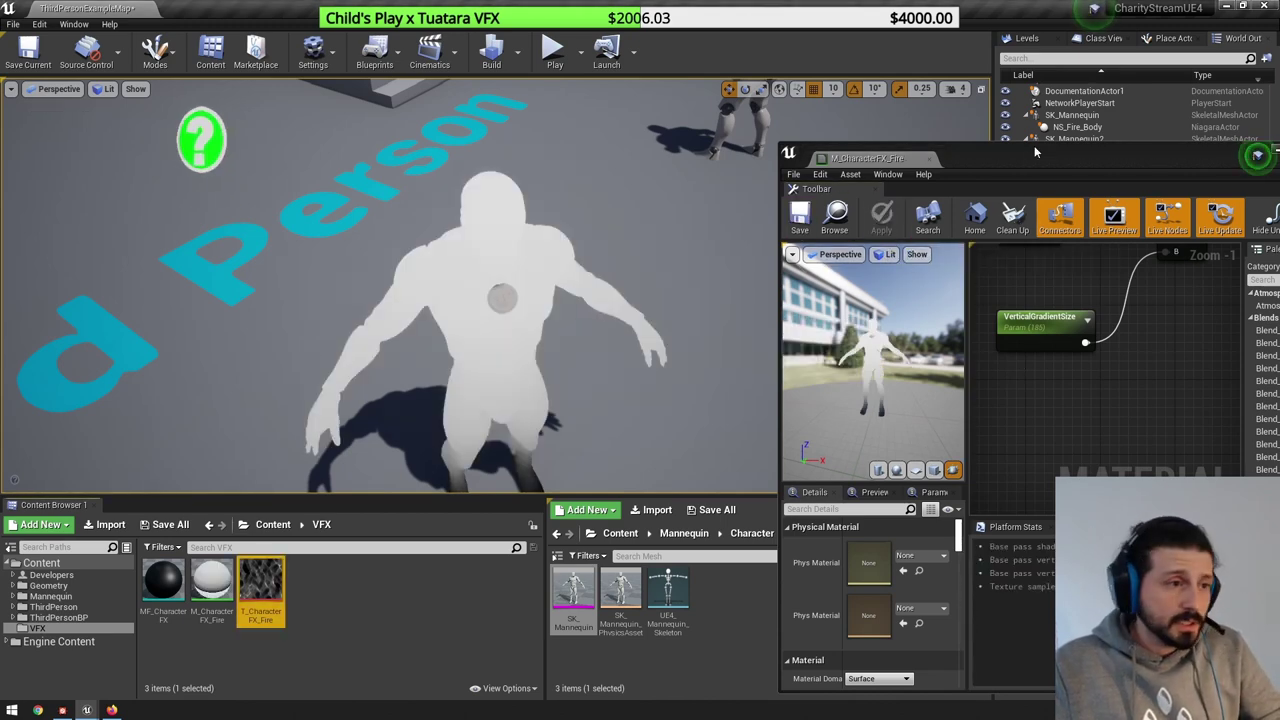
- Minimize the material editor and select the white mannequin in the level, giving its details more room
drag(1034, 148, 819, 140)
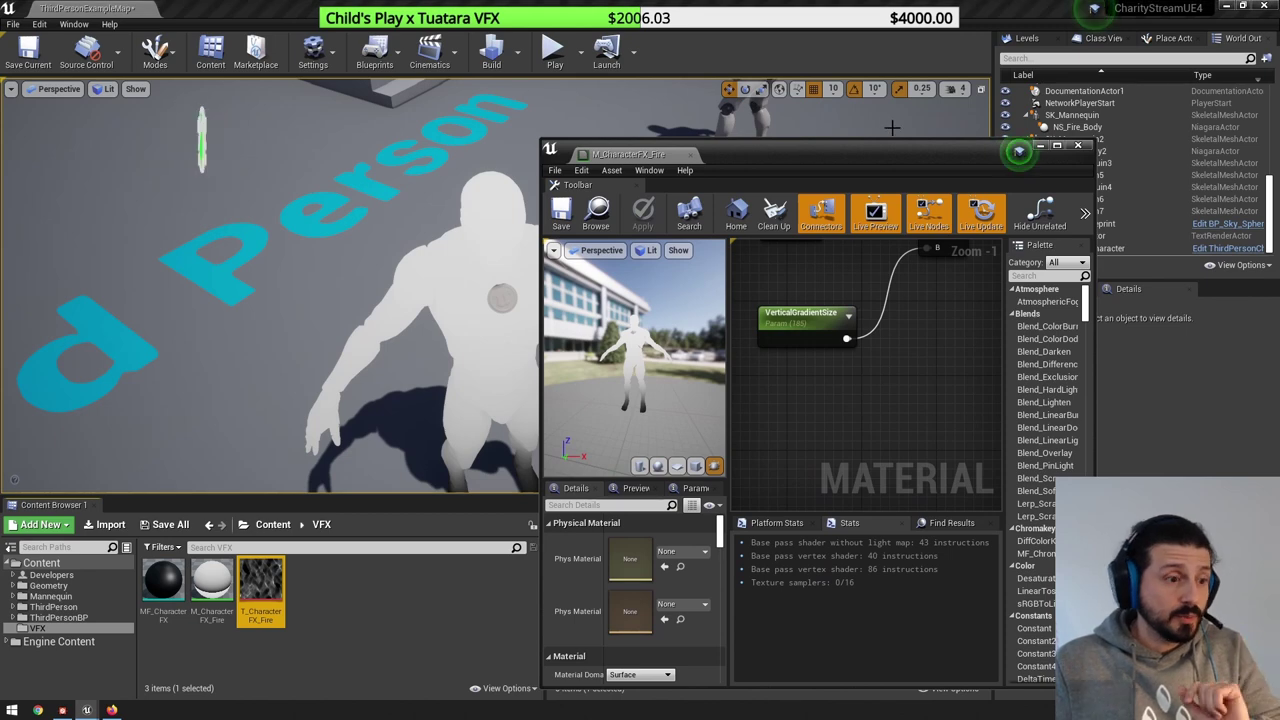
click(1040, 146)
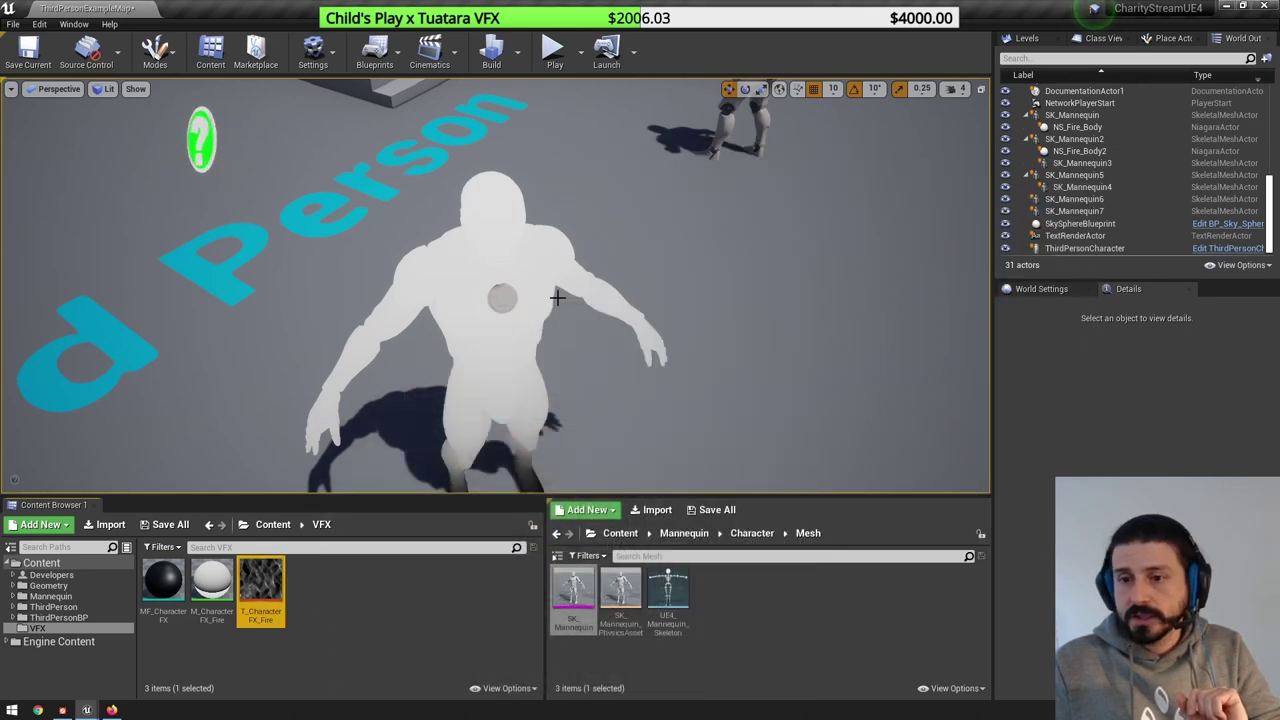
click(556, 297)
click(1108, 360)
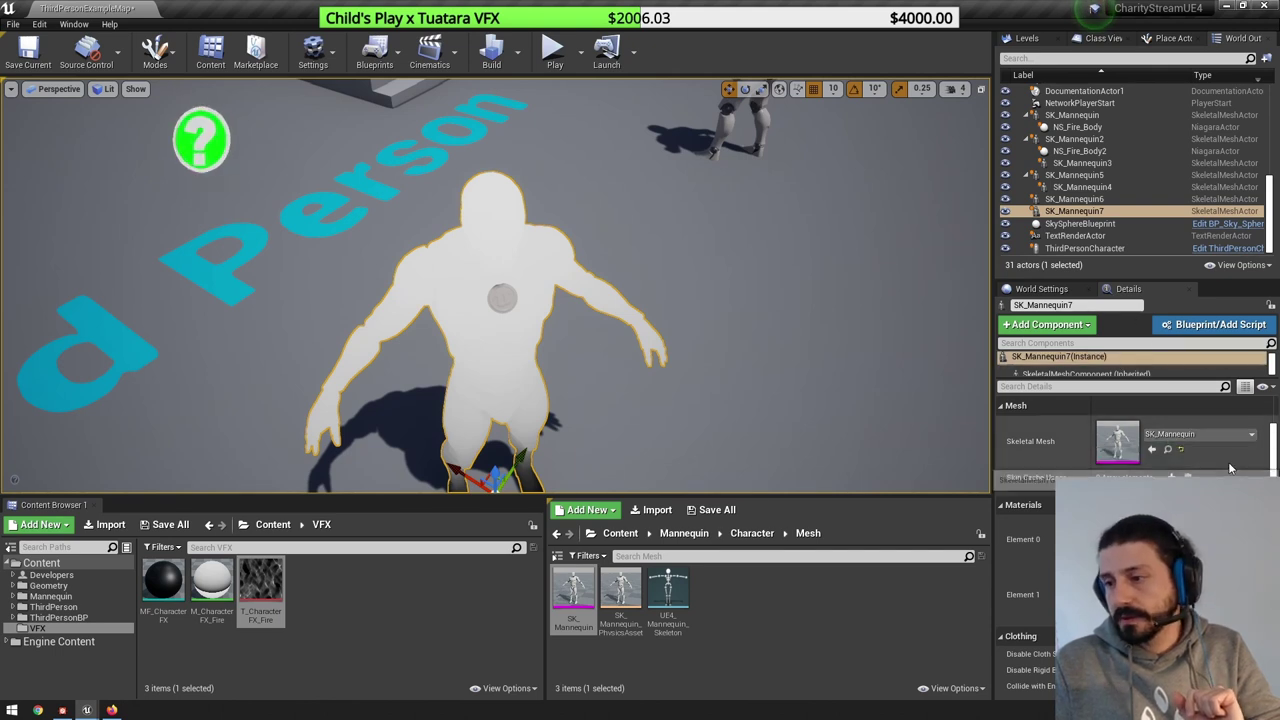
scroll(1231, 468, down, 3)
scroll(1231, 468, up, 5)
click(1173, 347)
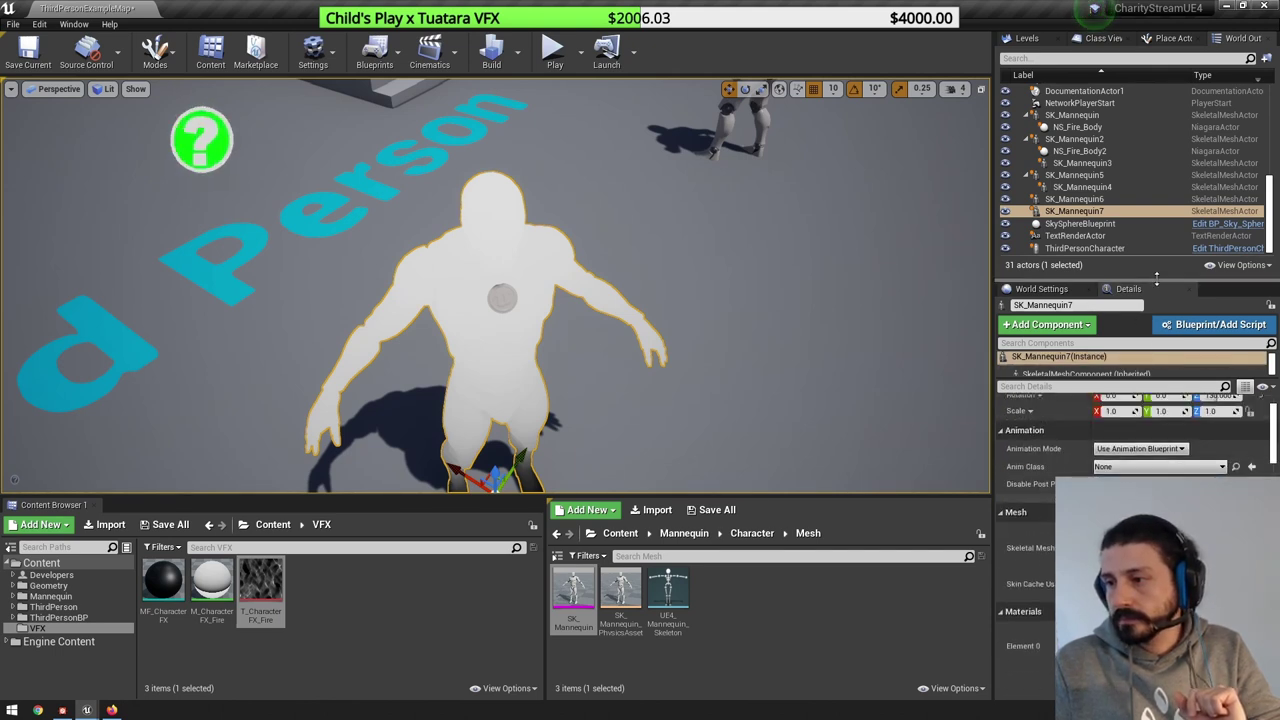
drag(1157, 277, 1157, 161)
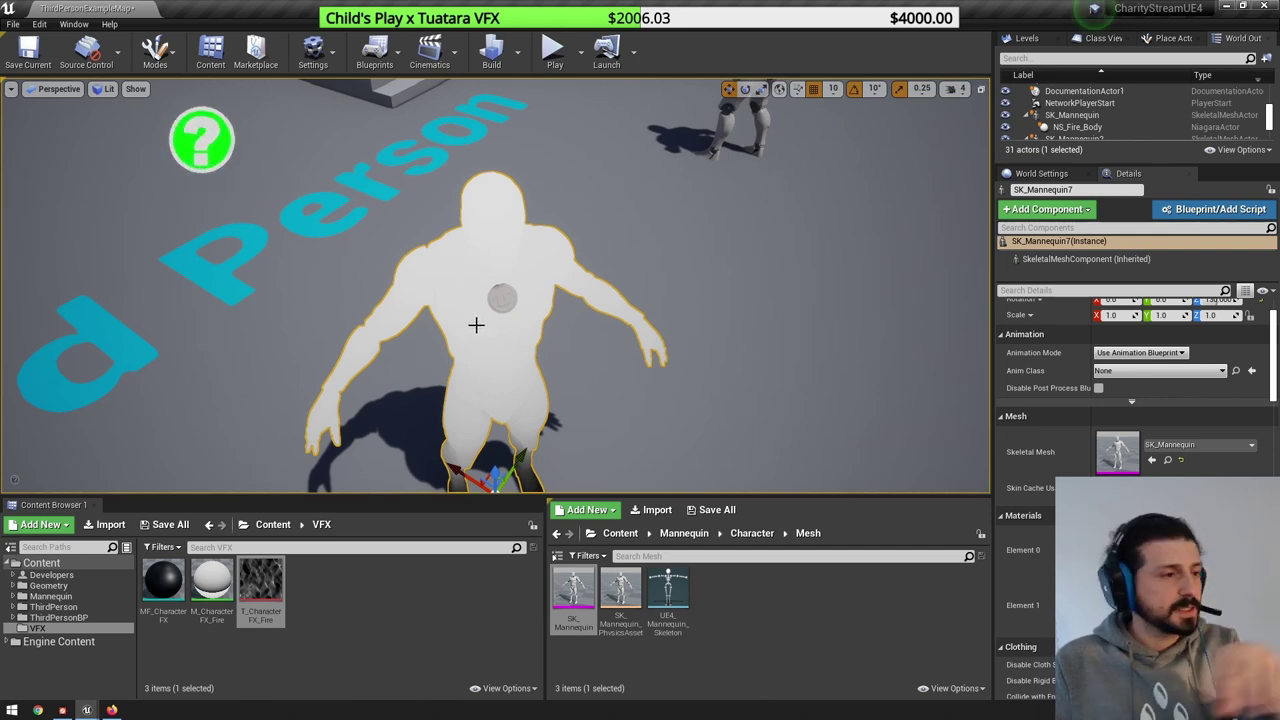
- Place an extra SK_Mannequin in the level, delete it, and reselect the white mannequin
drag(573, 595, 668, 372)
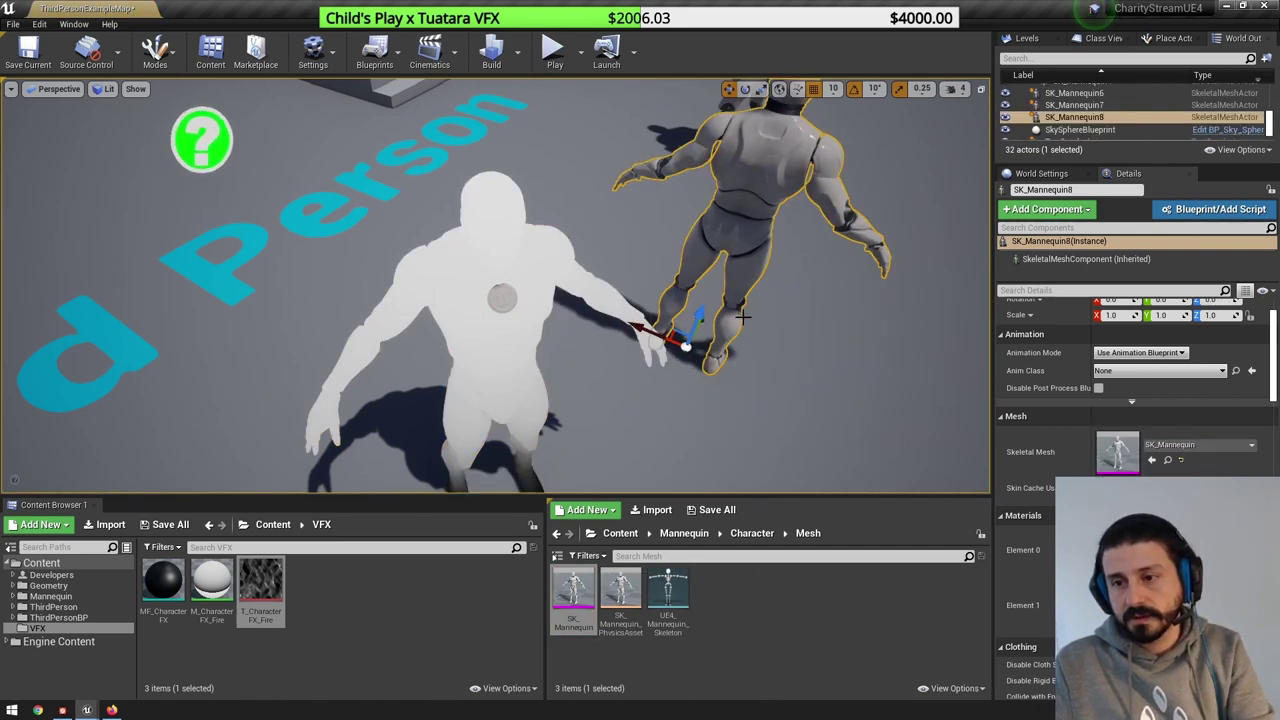
key(Delete)
click(530, 420)
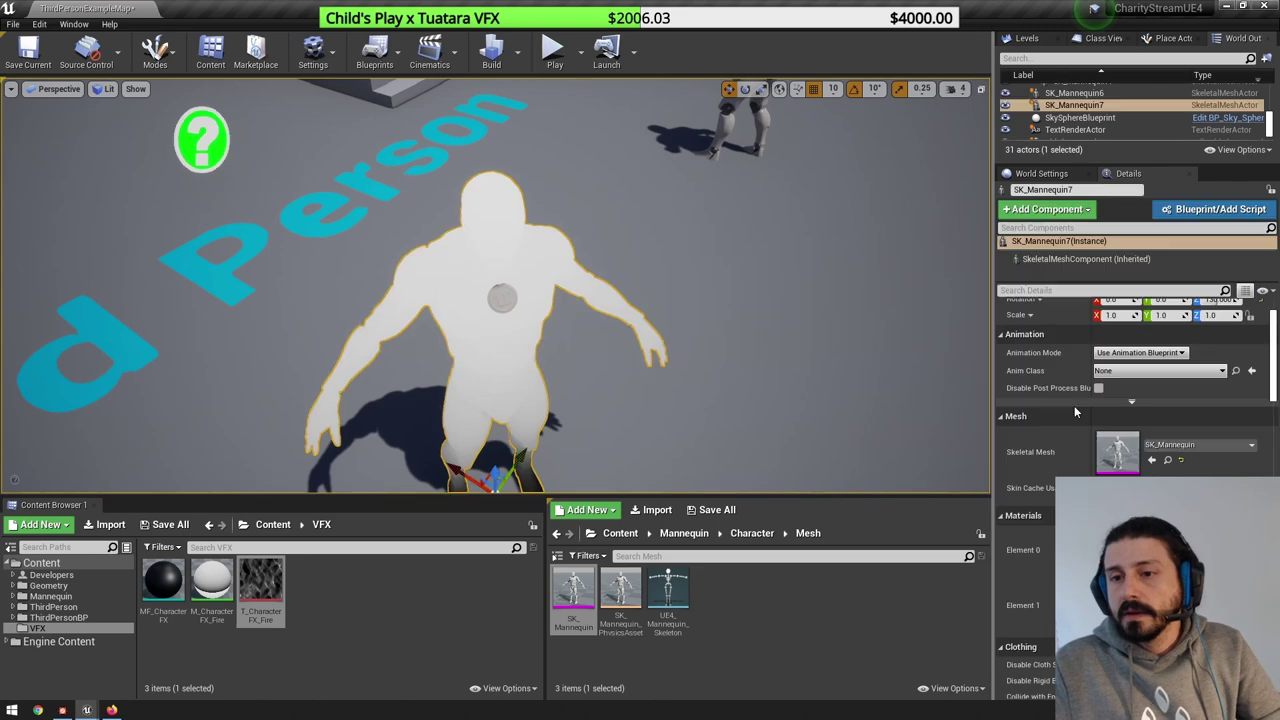
- Set the white mannequin's animation mode to Use Animation Asset and assign ThirdPersonRun as the animation to play
click(1140, 353)
click(1130, 373)
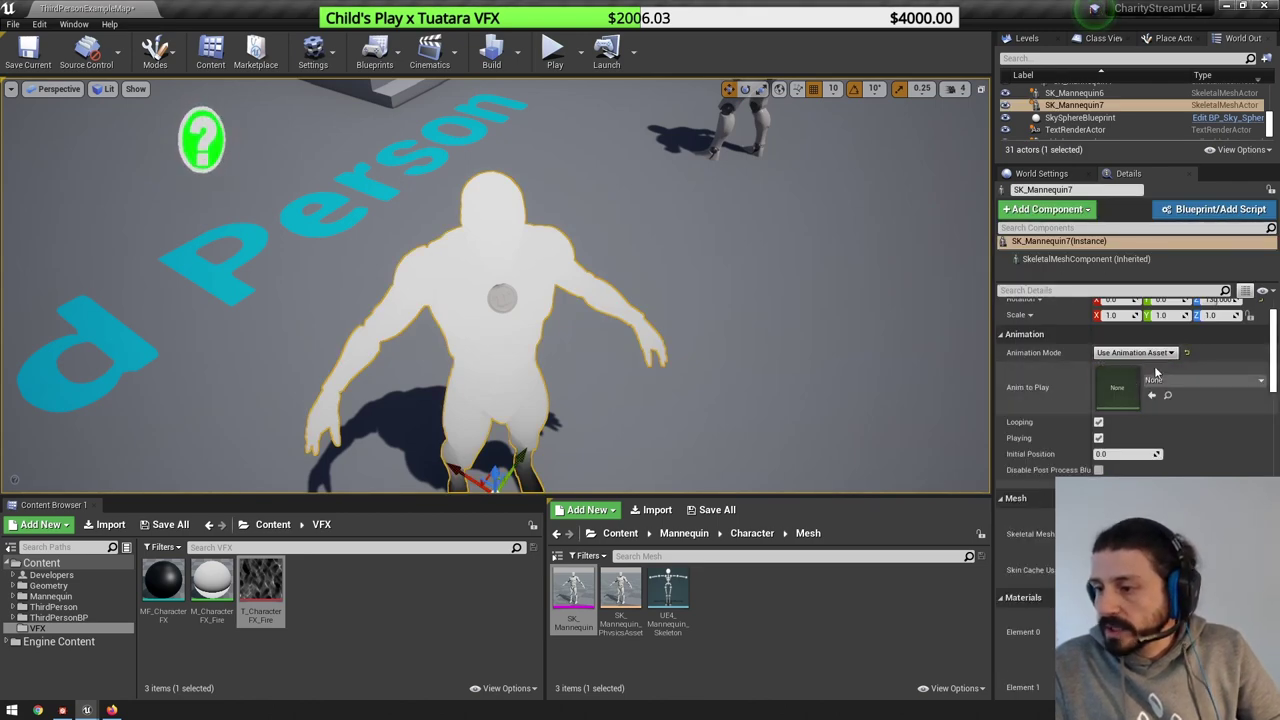
click(1200, 380)
click(1020, 650)
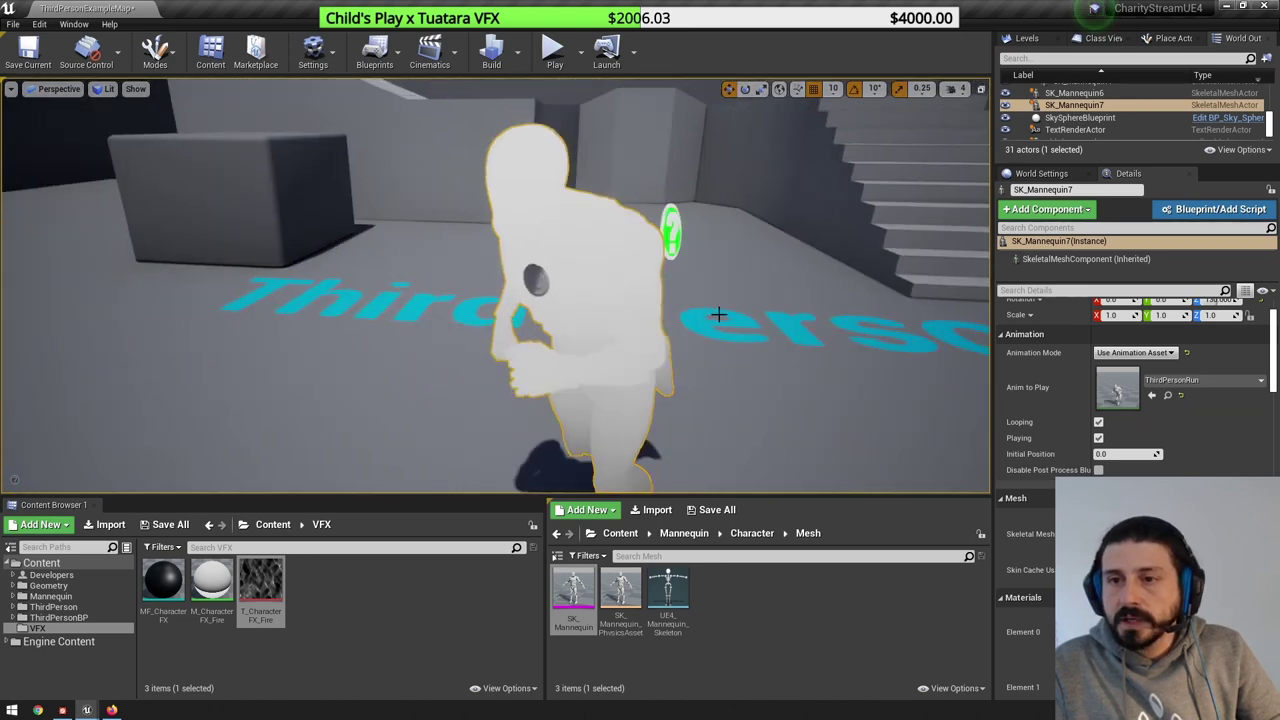
- Simulate the level and view the running mannequin from the side to check the gradient in motion
click(581, 52)
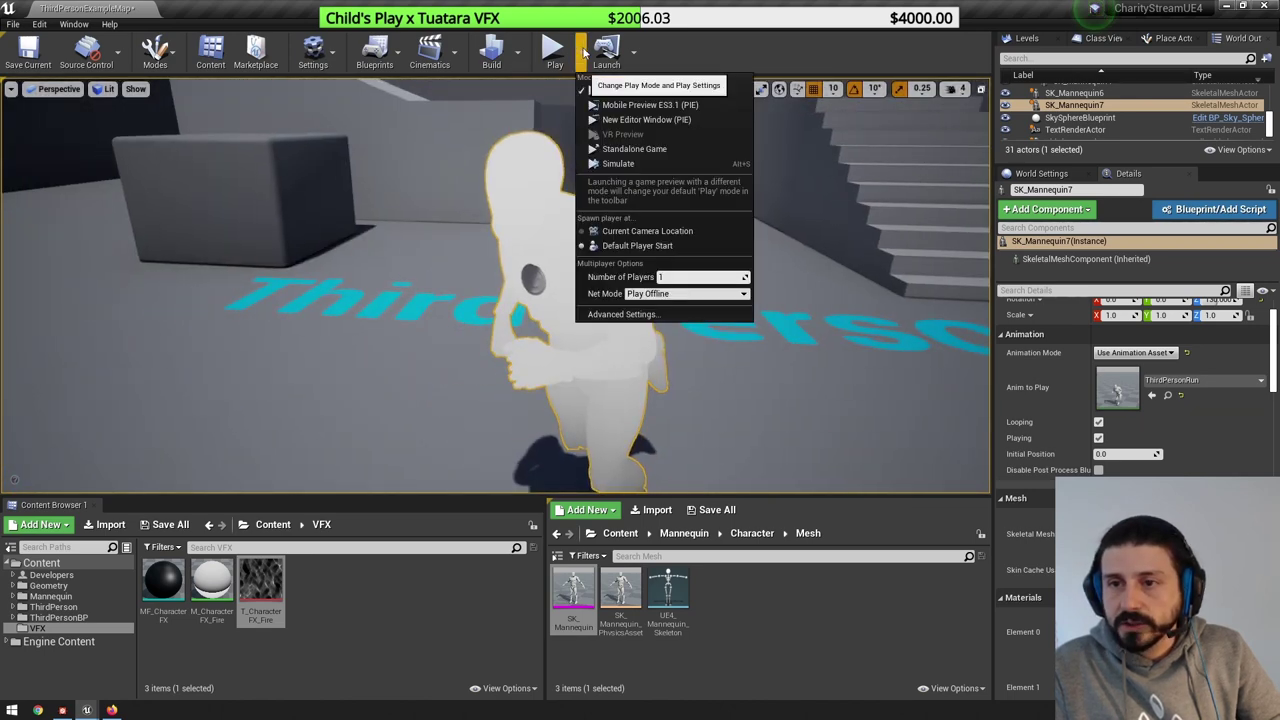
click(612, 163)
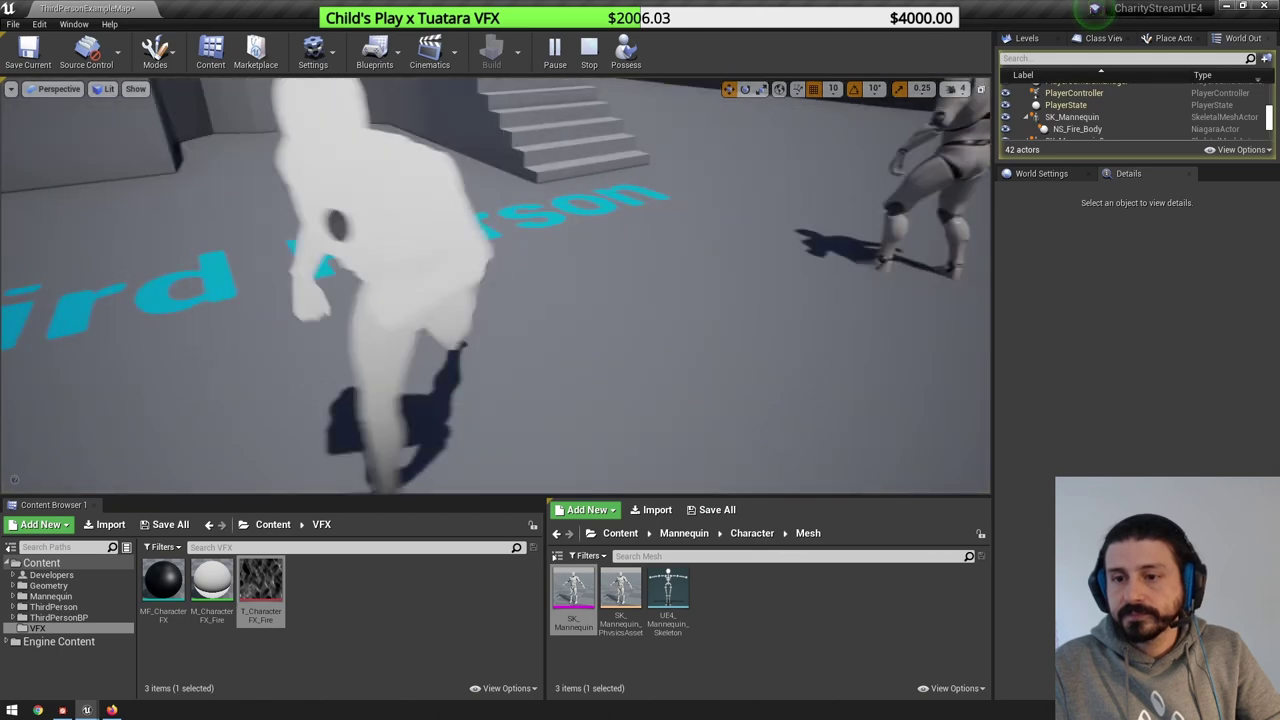
right_drag(500, 290, 350, 330)
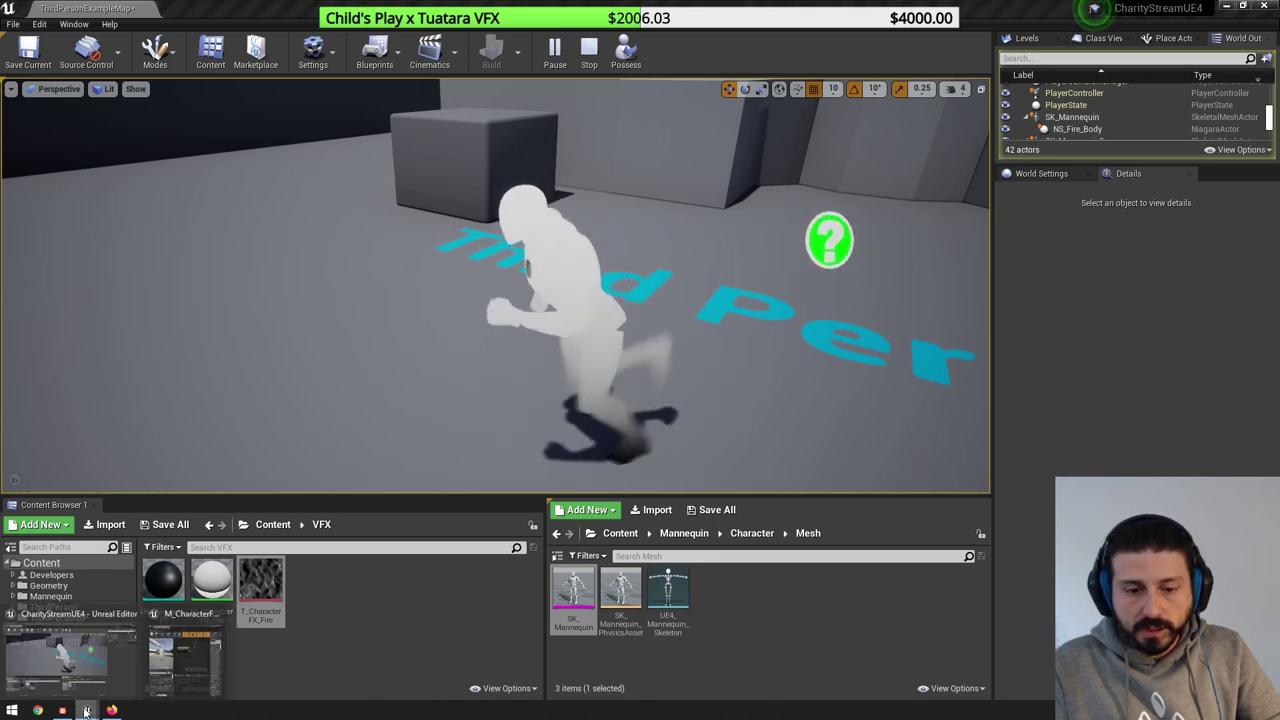
- Reopen M_CharacterFX_Fire beside the running mannequin and set VerticalGradientSize's default value to 150
double_click(211, 585)
click(800, 318)
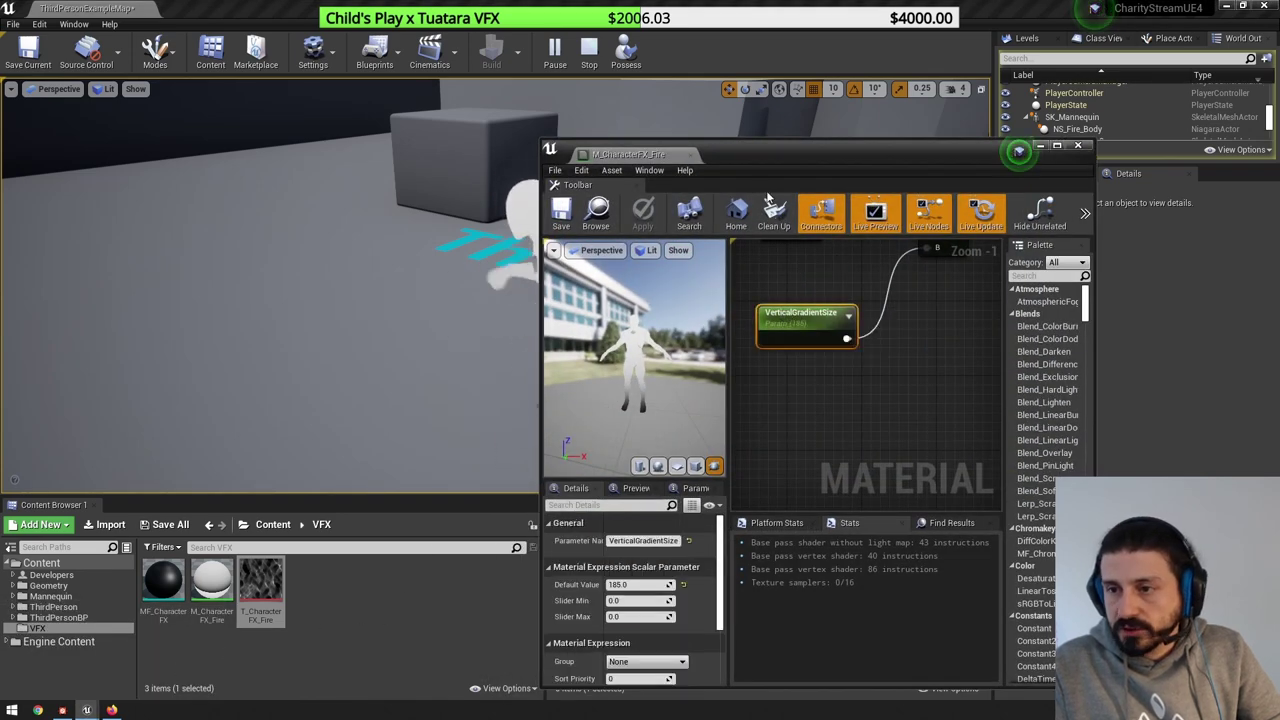
drag(777, 156, 882, 84)
click(745, 515)
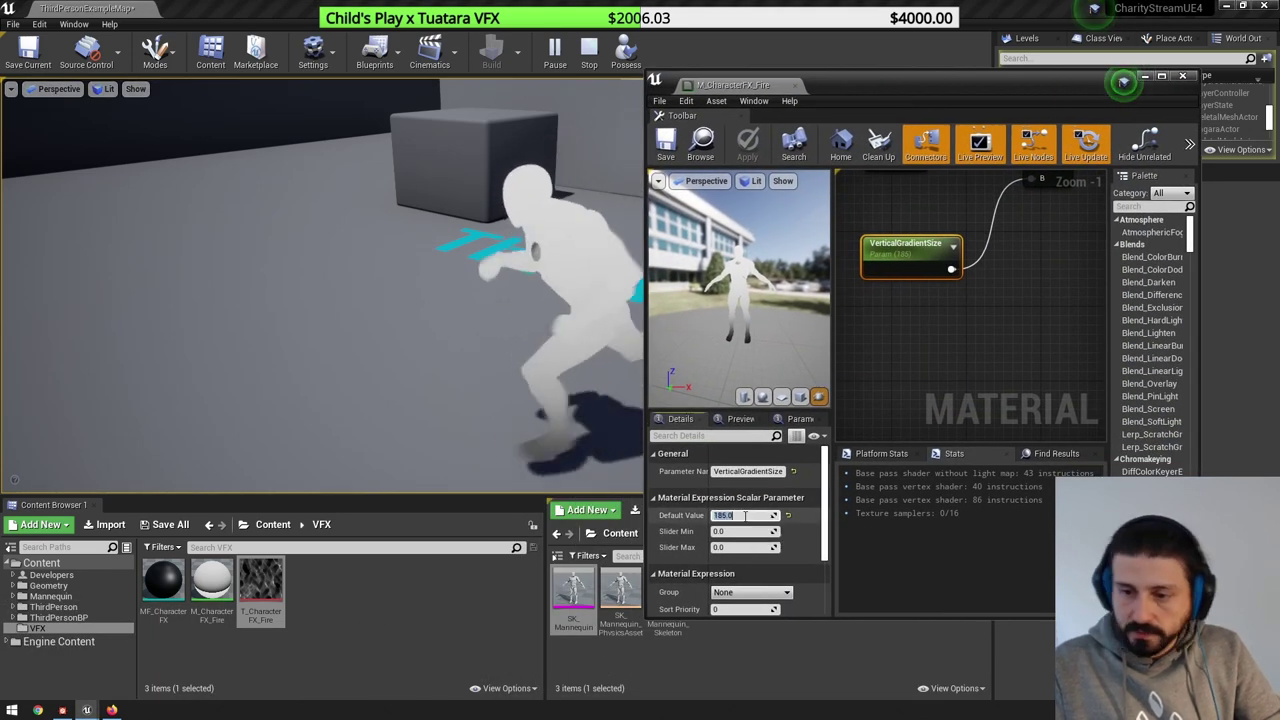
text(175)
key(Return)
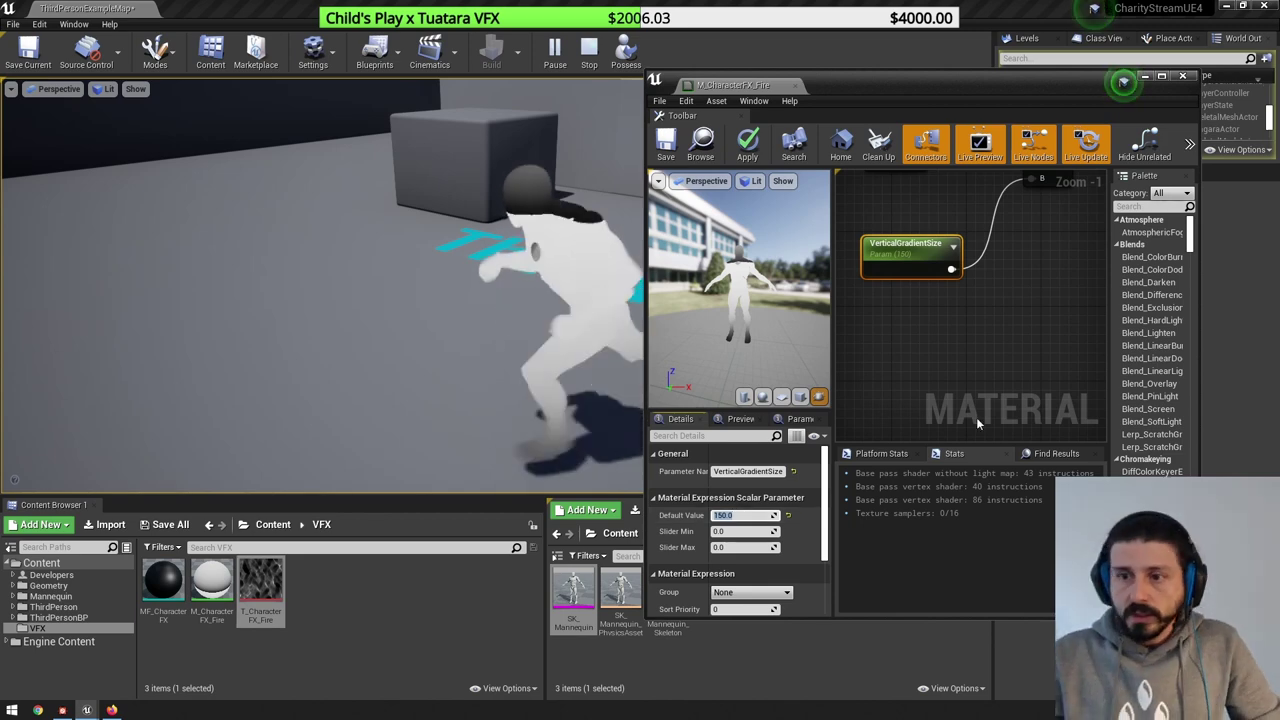
- Maximize the material editor and add a PreSkinnedPosition node below the LocalPosition node
click(928, 344)
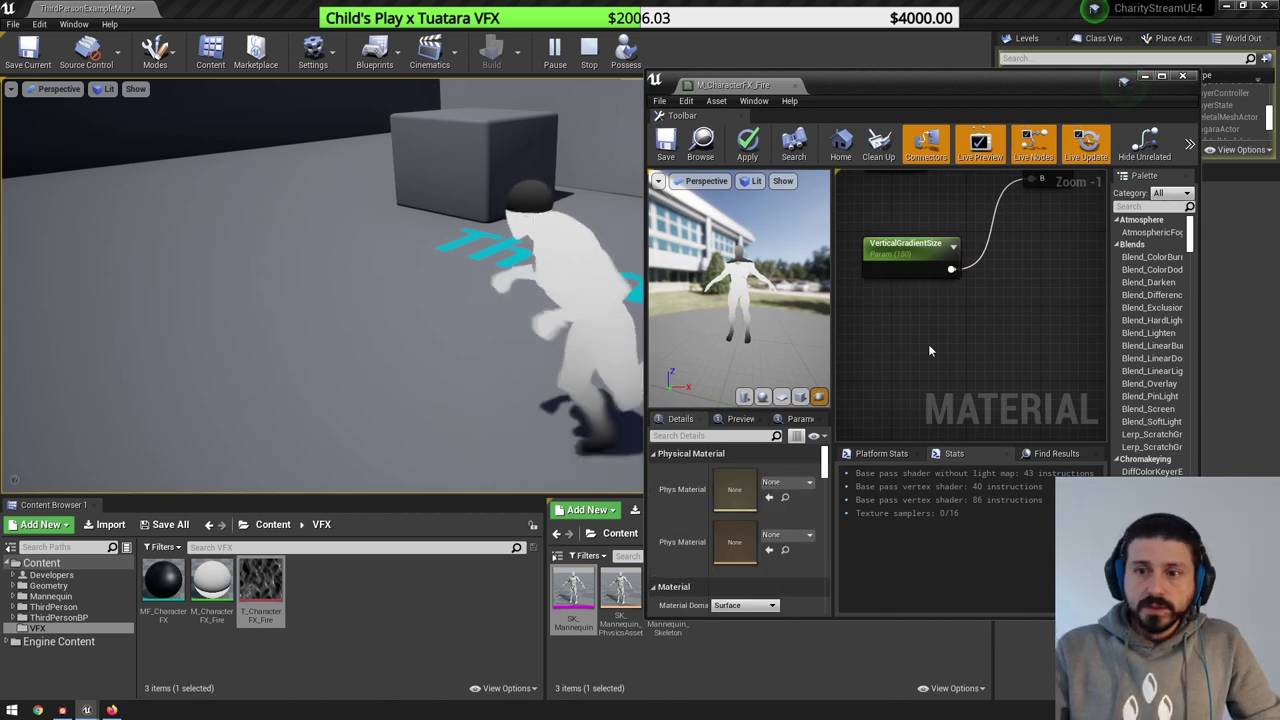
double_click(918, 80)
right_drag(571, 258, 766, 386)
scroll(833, 396, down, 4)
scroll(719, 132, up, 4)
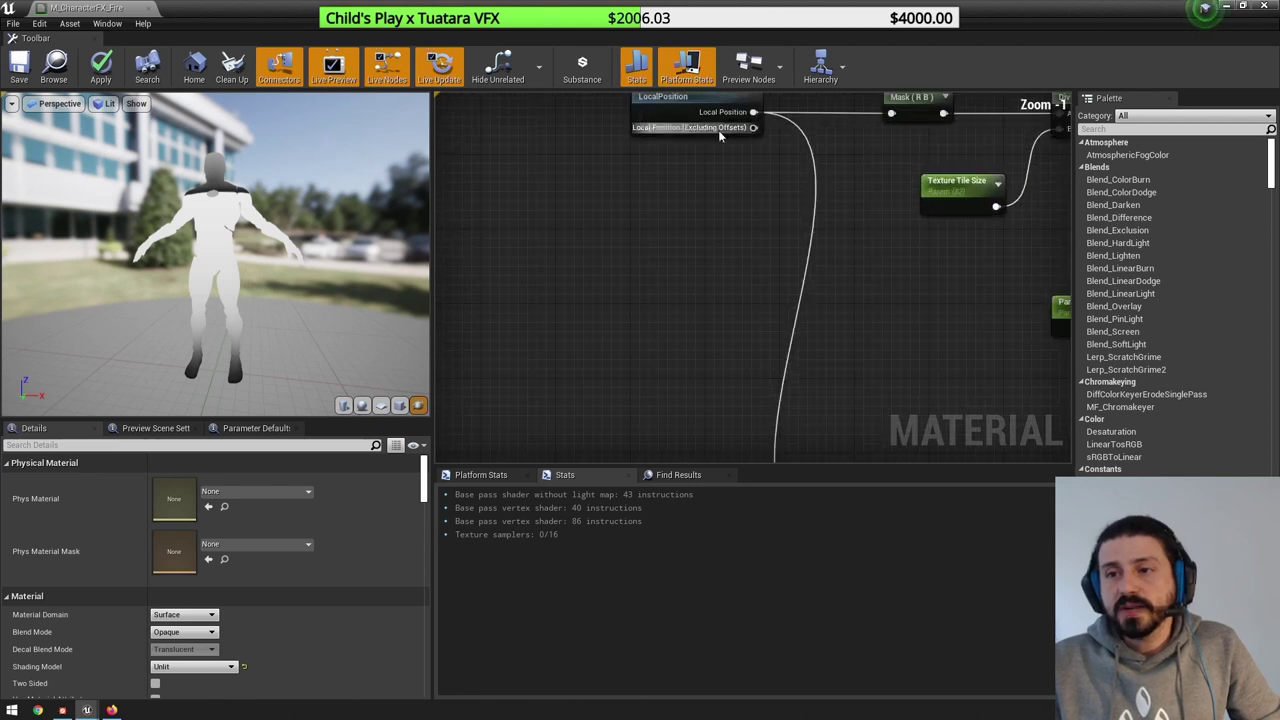
right_drag(718, 130, 669, 228)
scroll(590, 300, up, 1)
right_click(565, 325)
text(preski)
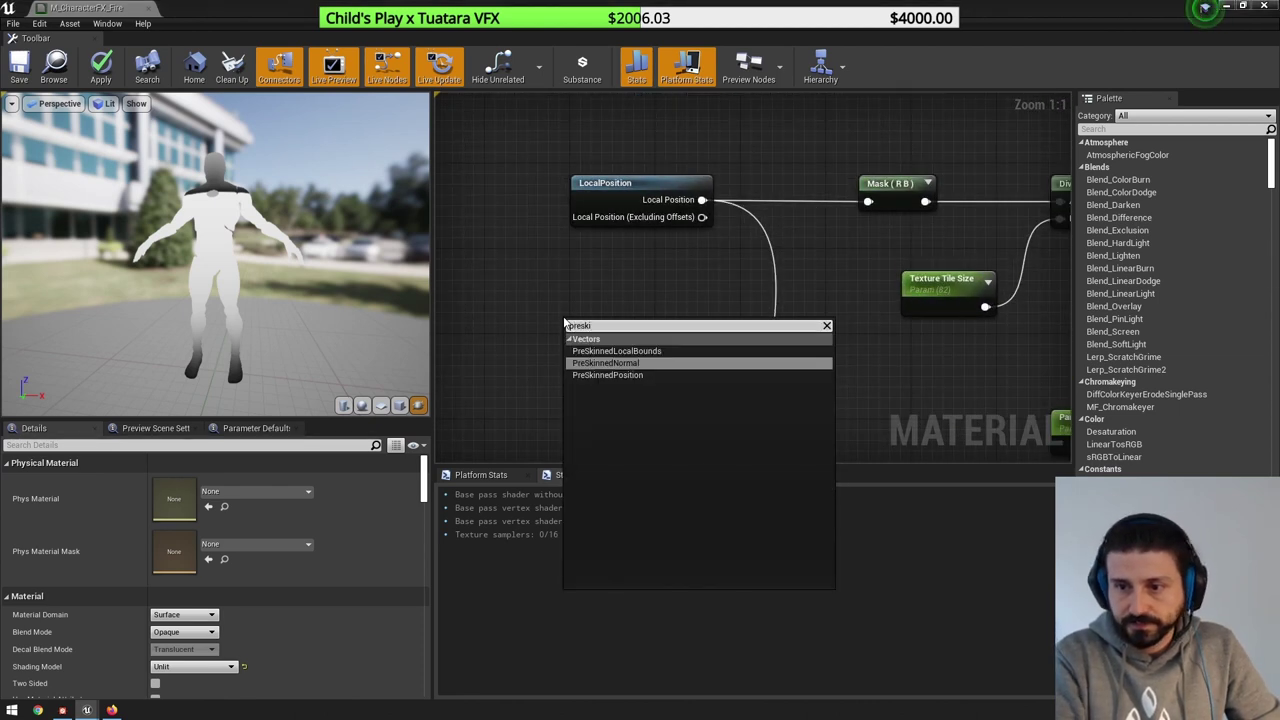
key(Down)
key(Return)
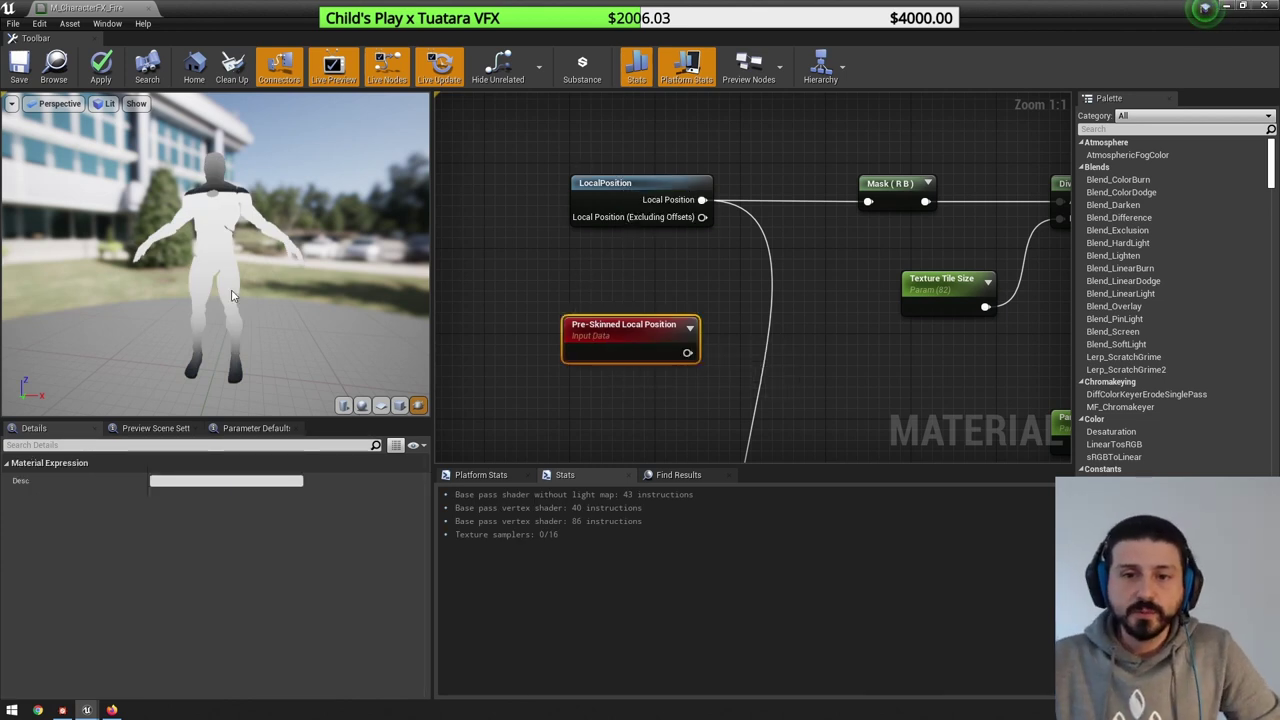
- Move the Pre-Skinned Local Position node beside the vertical gradient branch and connect it to Mask (B) in place of LocalPosition
right_drag(300, 250, 320, 300)
drag(240, 230, 230, 290)
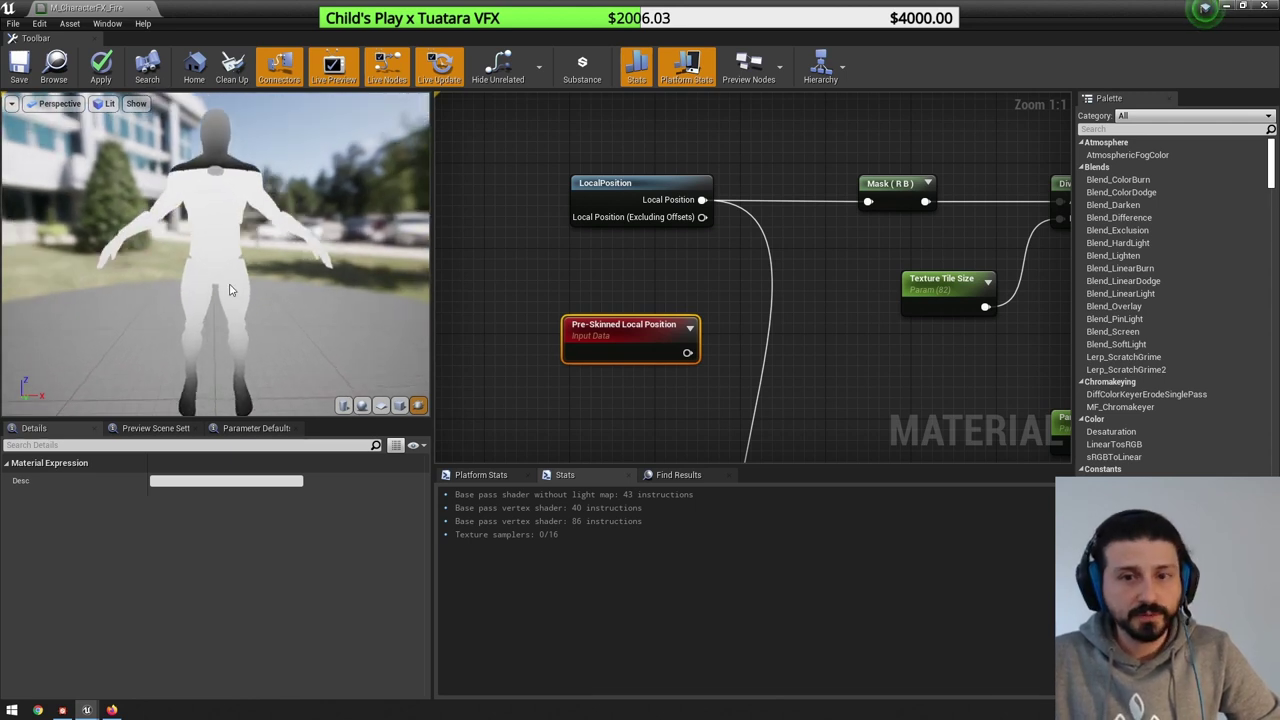
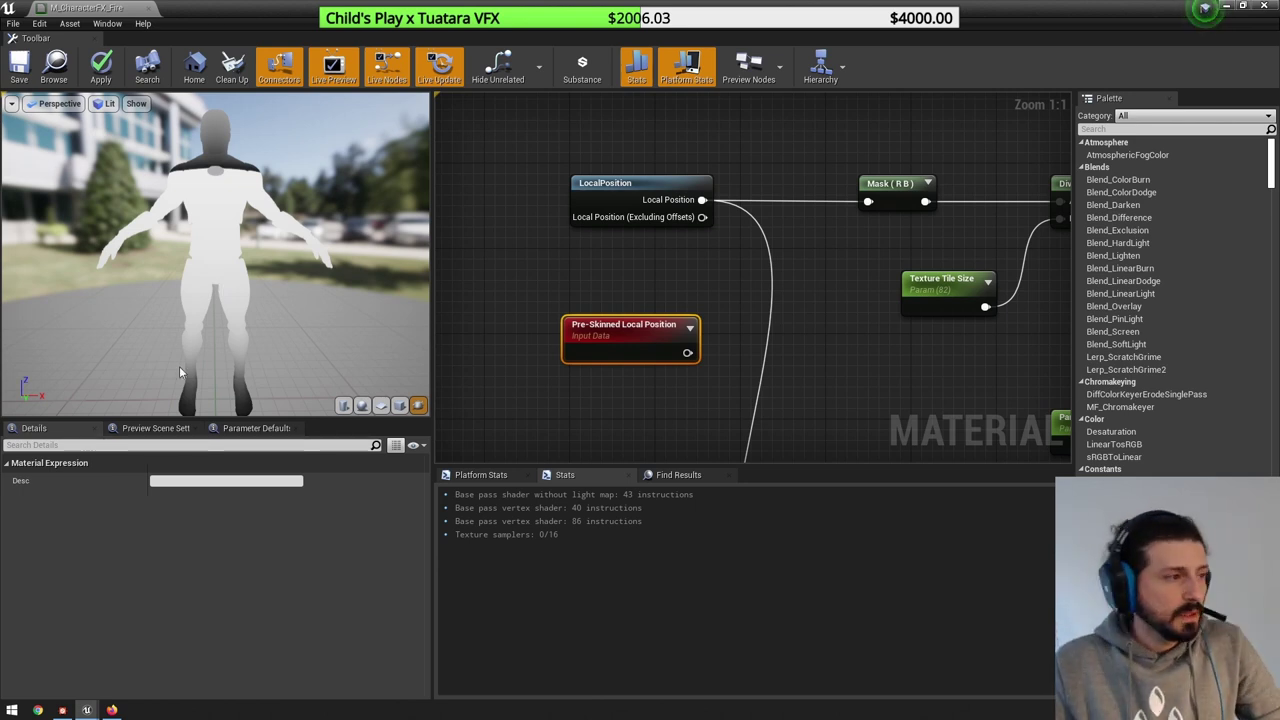
click(616, 304)
scroll(659, 330, down, 6)
right_drag(658, 332, 642, 231)
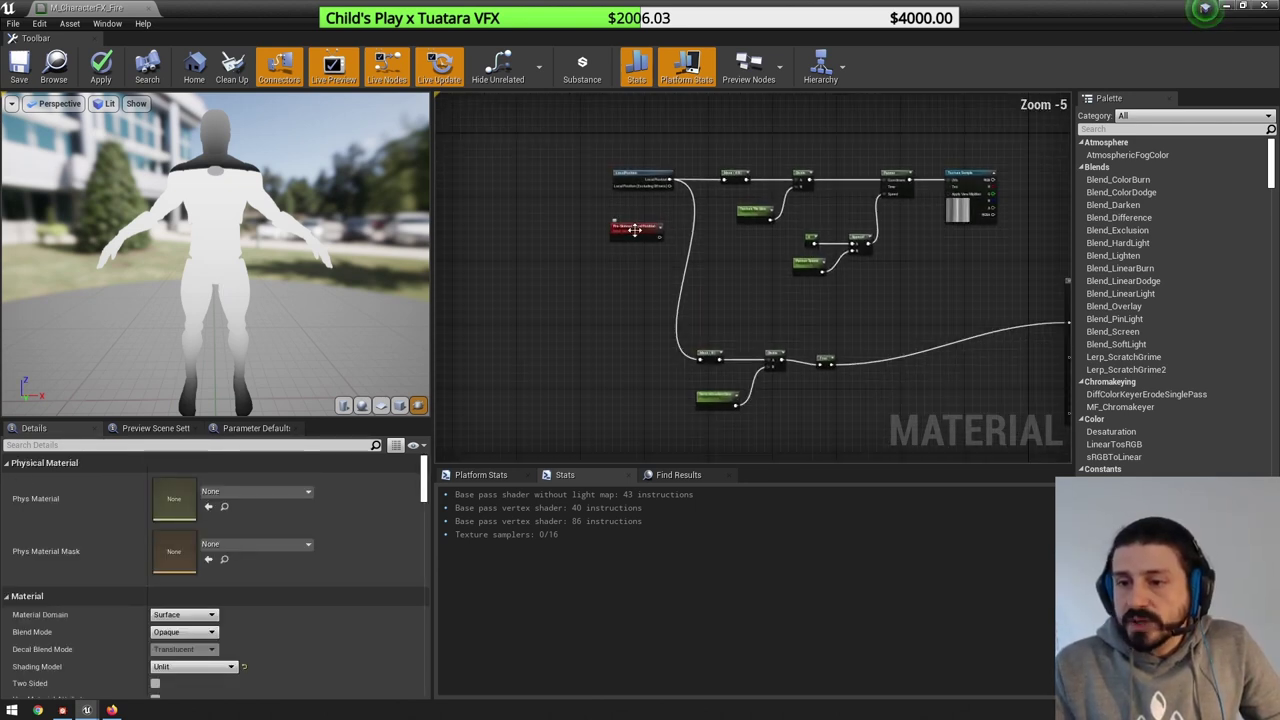
scroll(636, 232, up, 3)
drag(633, 248, 752, 274)
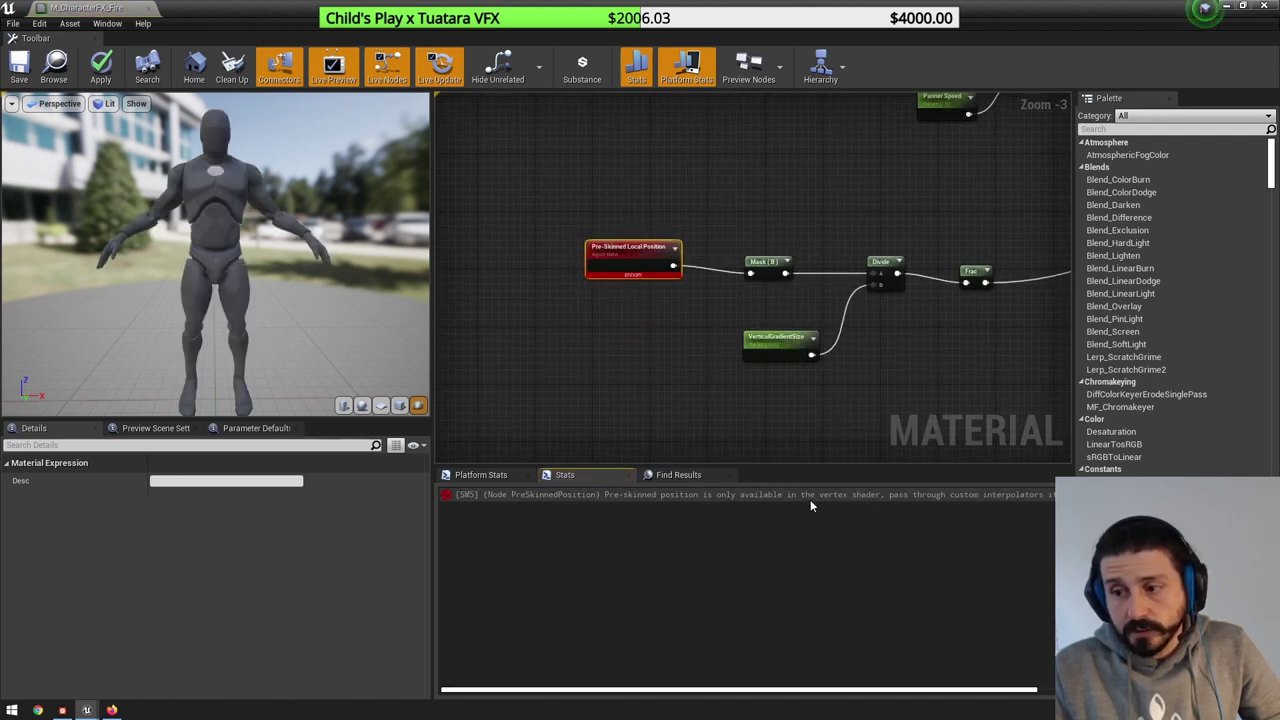
- Add a VertexInterpolator node near the Mask (B) node of the vertical gradient branch
scroll(675, 283, up, 3)
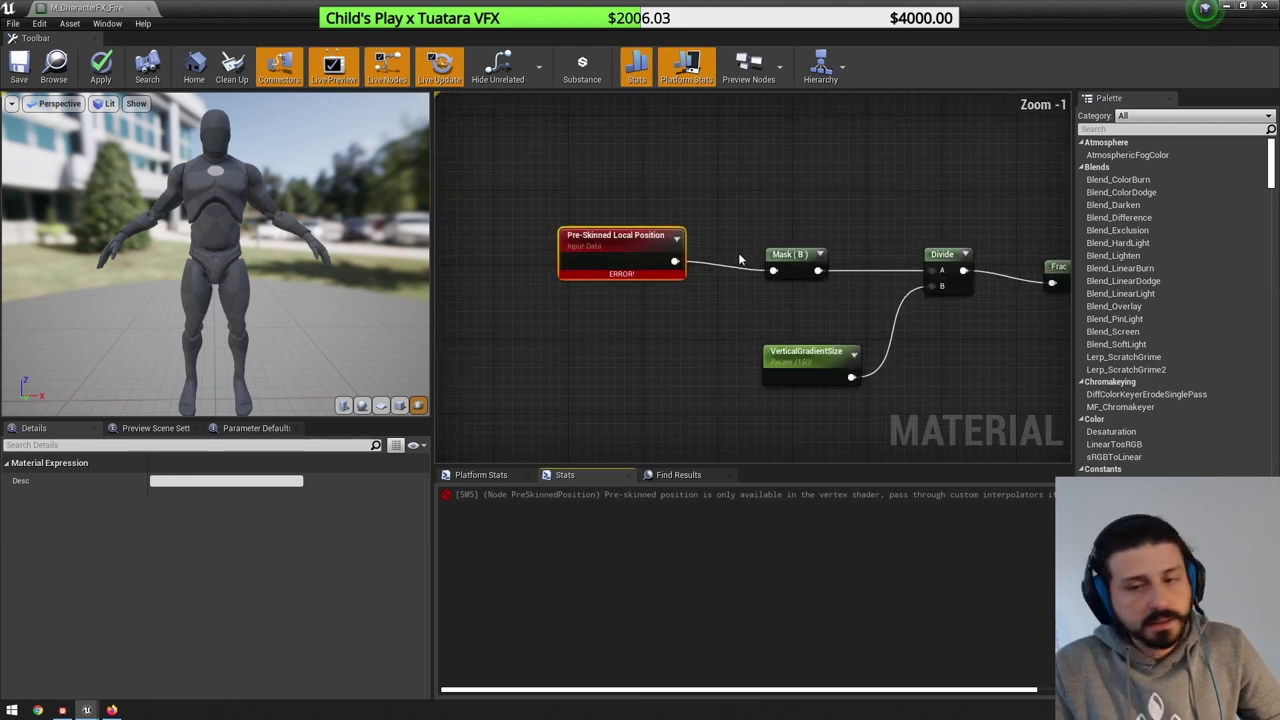
right_click(644, 227)
text(vert5ex)
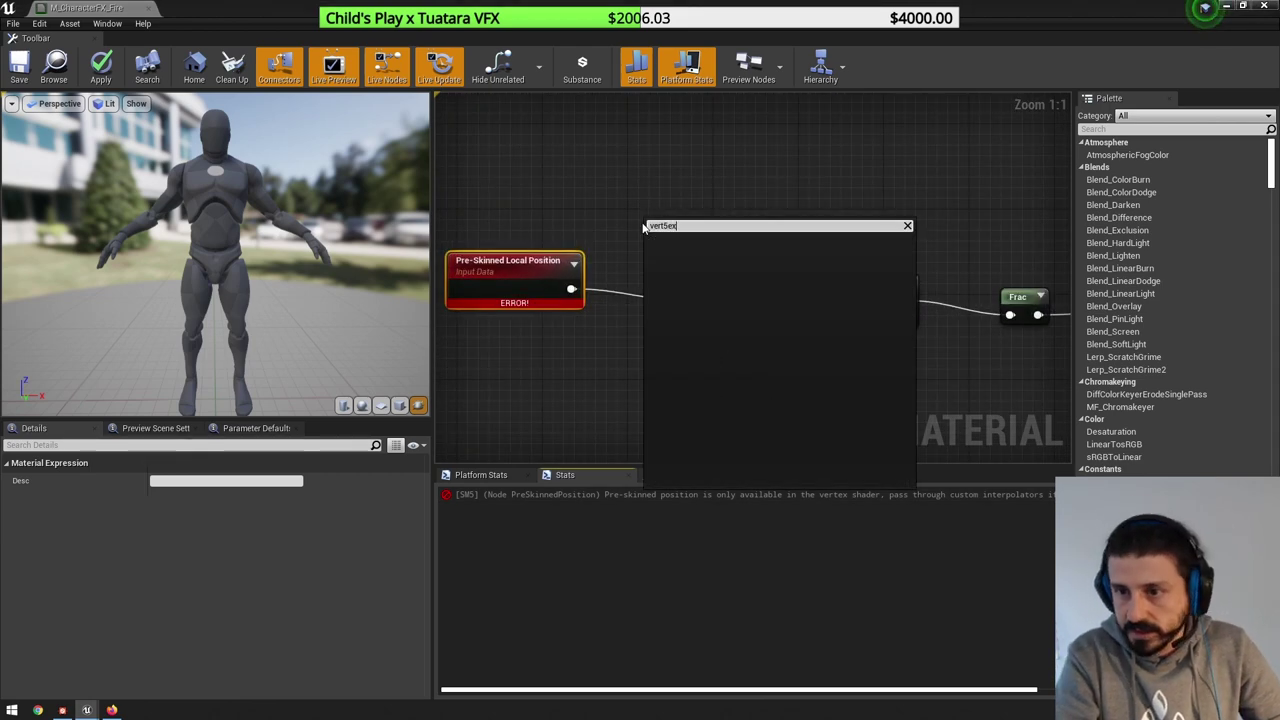
key(BackSpace)
key(BackSpace)
key(BackSpace)
text(ex)
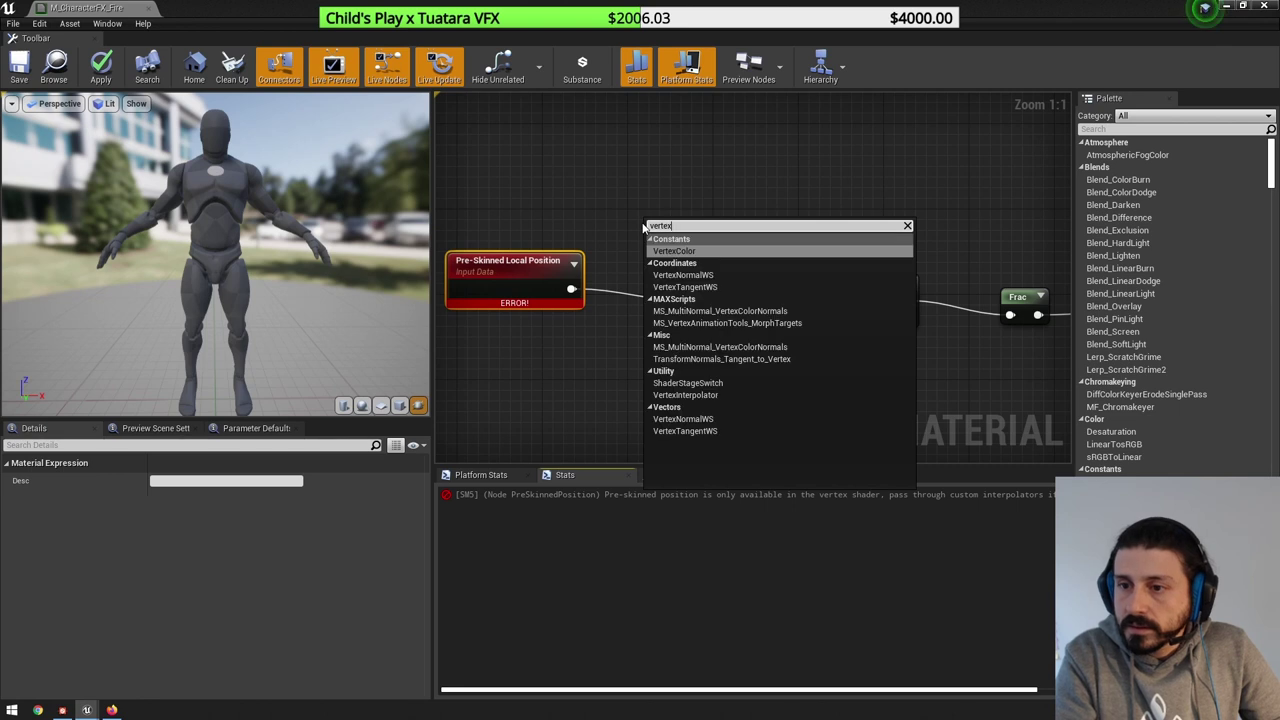
text(ion)
key(BackSpace)
key(BackSpace)
key(Return)
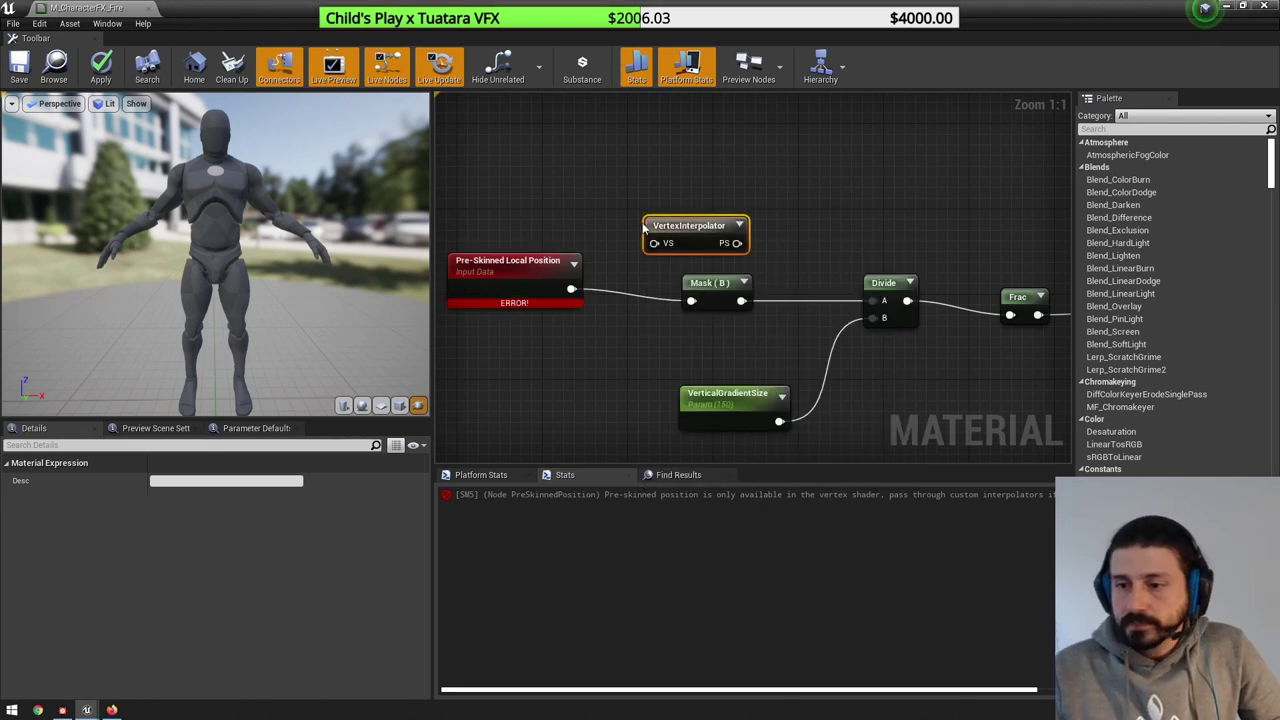
- Rearrange the gradient nodes and wire the VertexInterpolator between Mask (B) and Divide
drag(710, 280, 645, 284)
drag(688, 232, 779, 268)
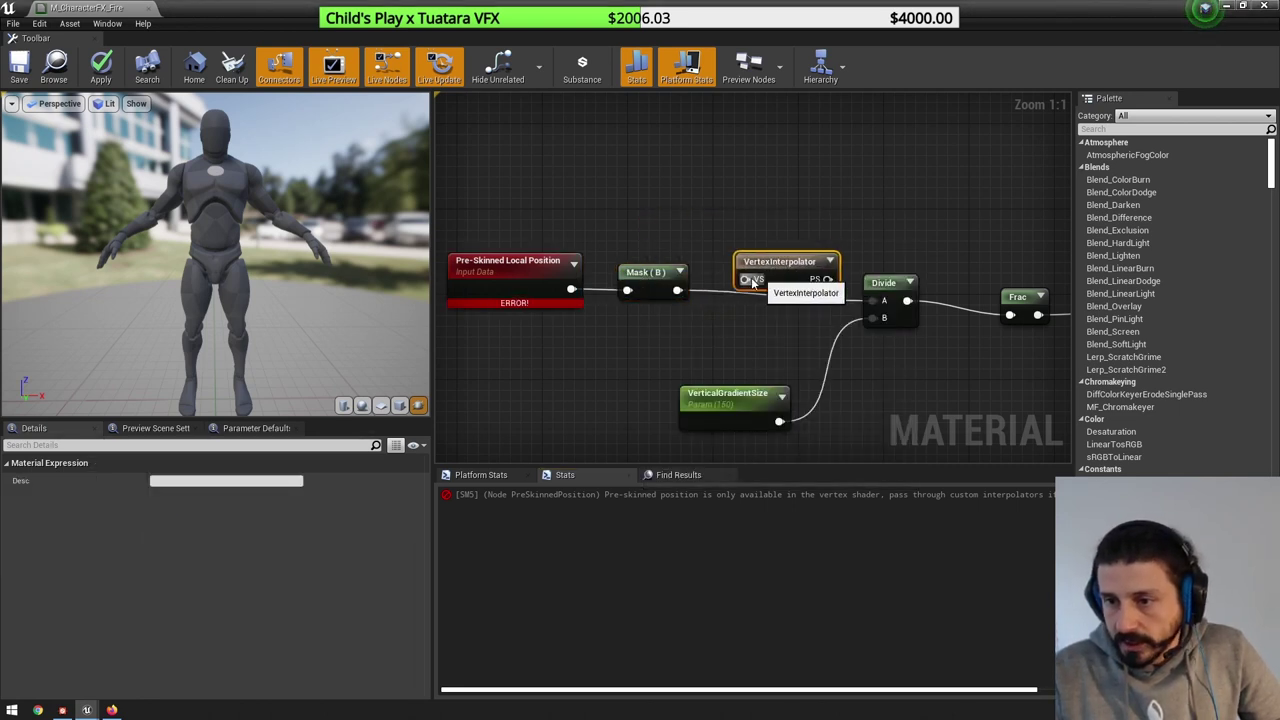
drag(676, 291, 876, 301)
click(850, 243)
right_drag(598, 193, 637, 177)
drag(466, 142, 725, 327)
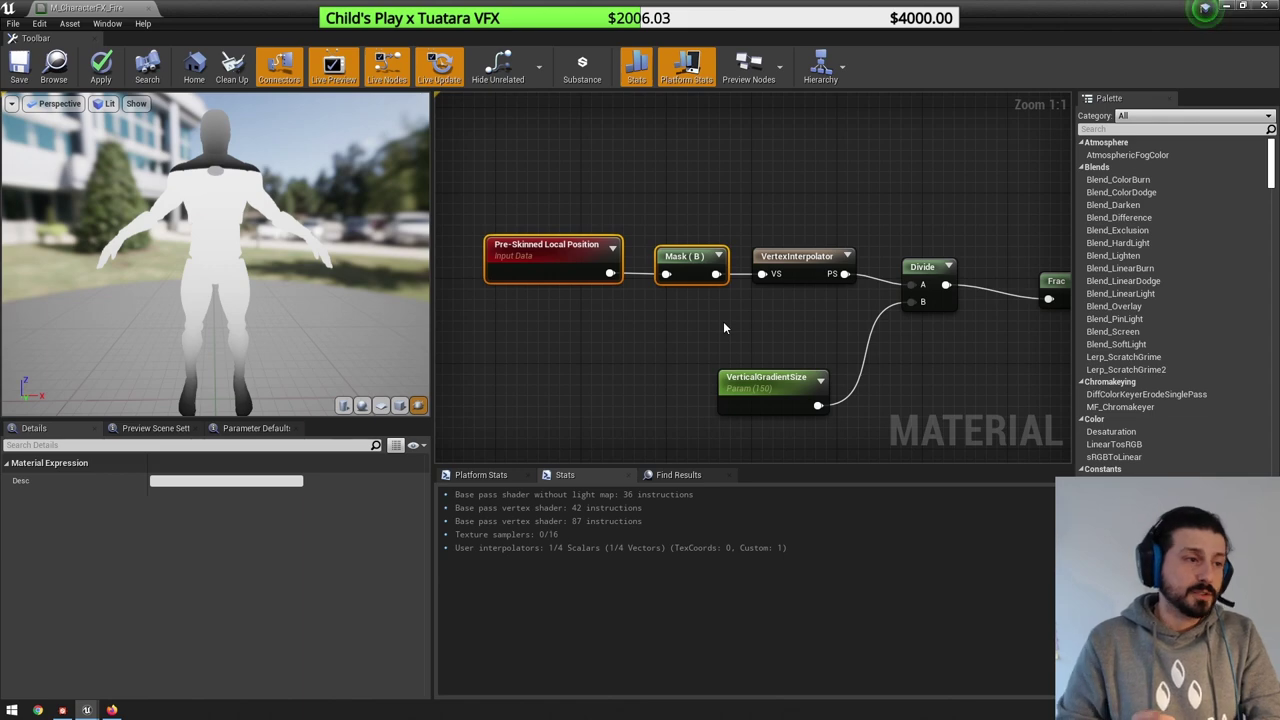
- Apply the material changes and place the editor window beside the running mannequin to check the gradient in motion
click(100, 66)
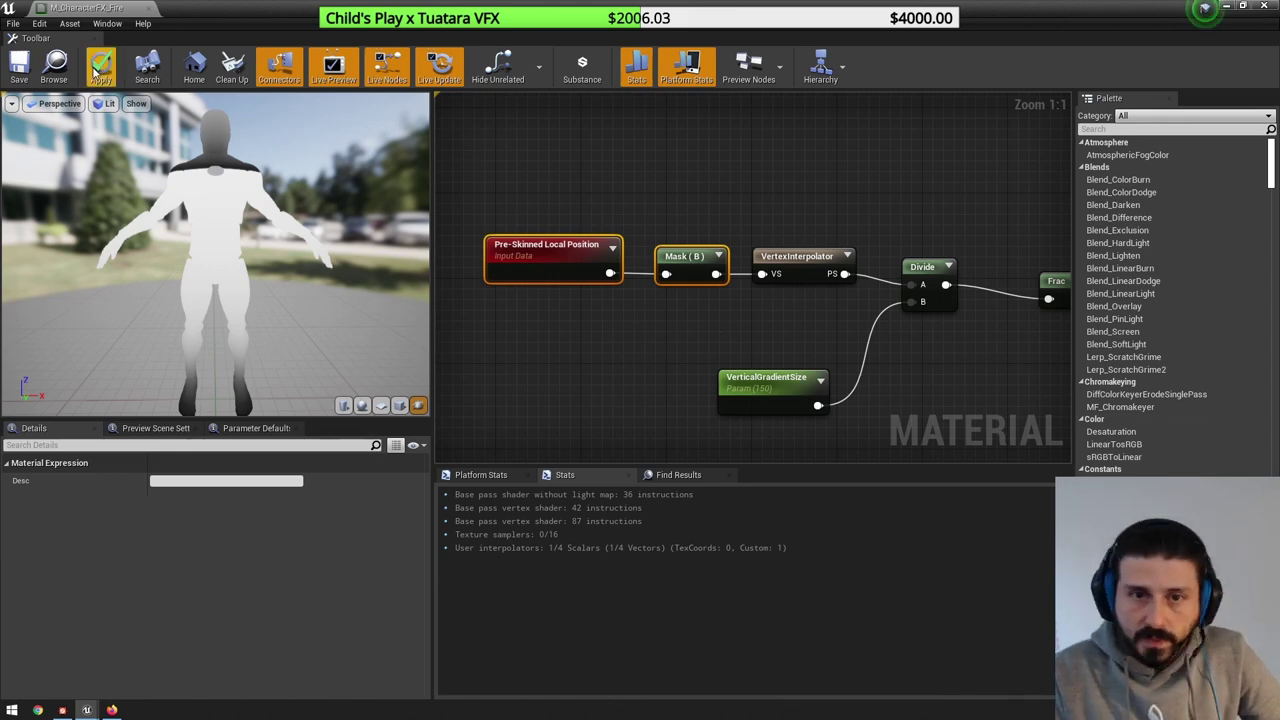
drag(642, 9, 957, 187)
right_drag(592, 187, 690, 187)
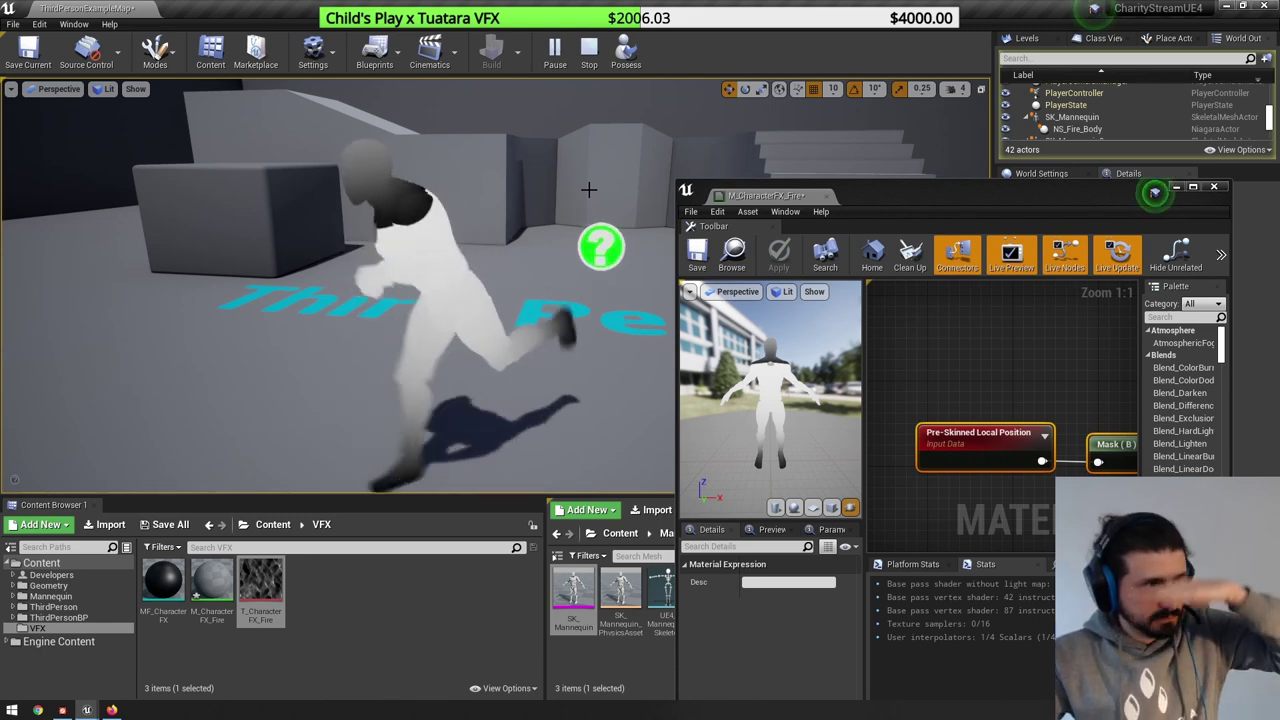
- Set VerticalGradientSize's default value to 175 and apply it to the running mannequin
scroll(933, 345, down, 3)
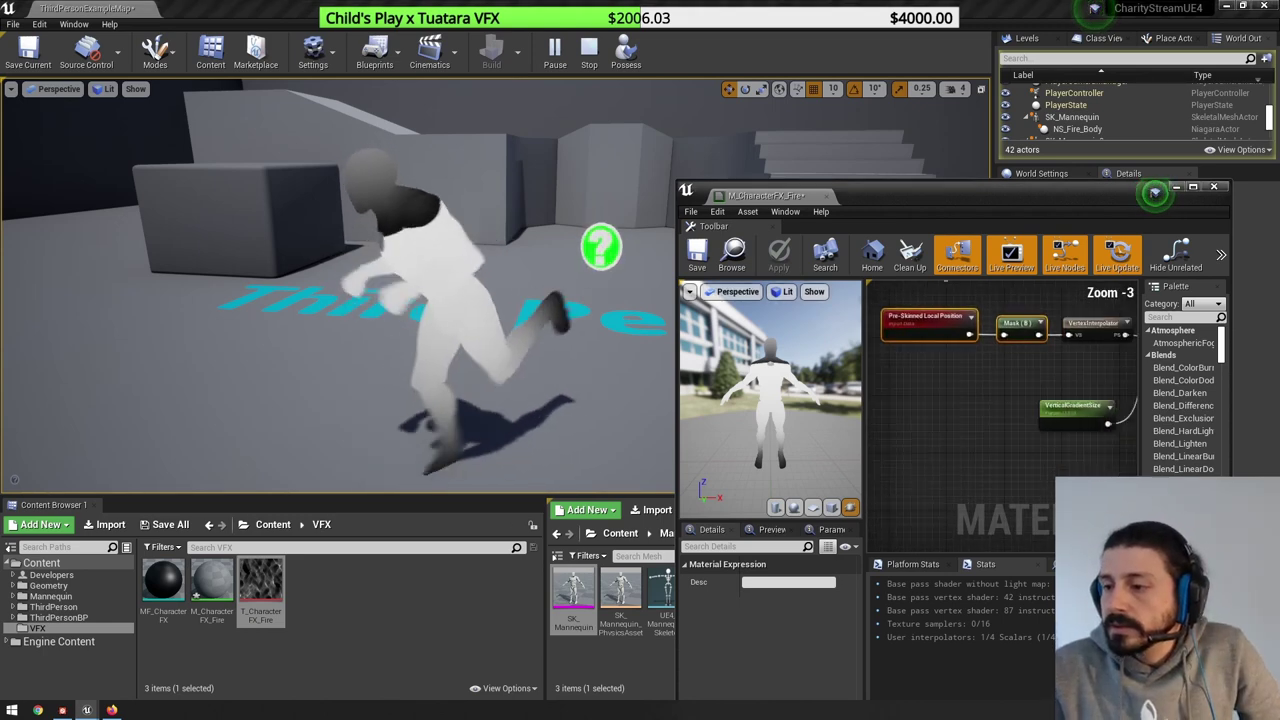
scroll(1068, 423, up, 3)
click(1069, 424)
click(774, 629)
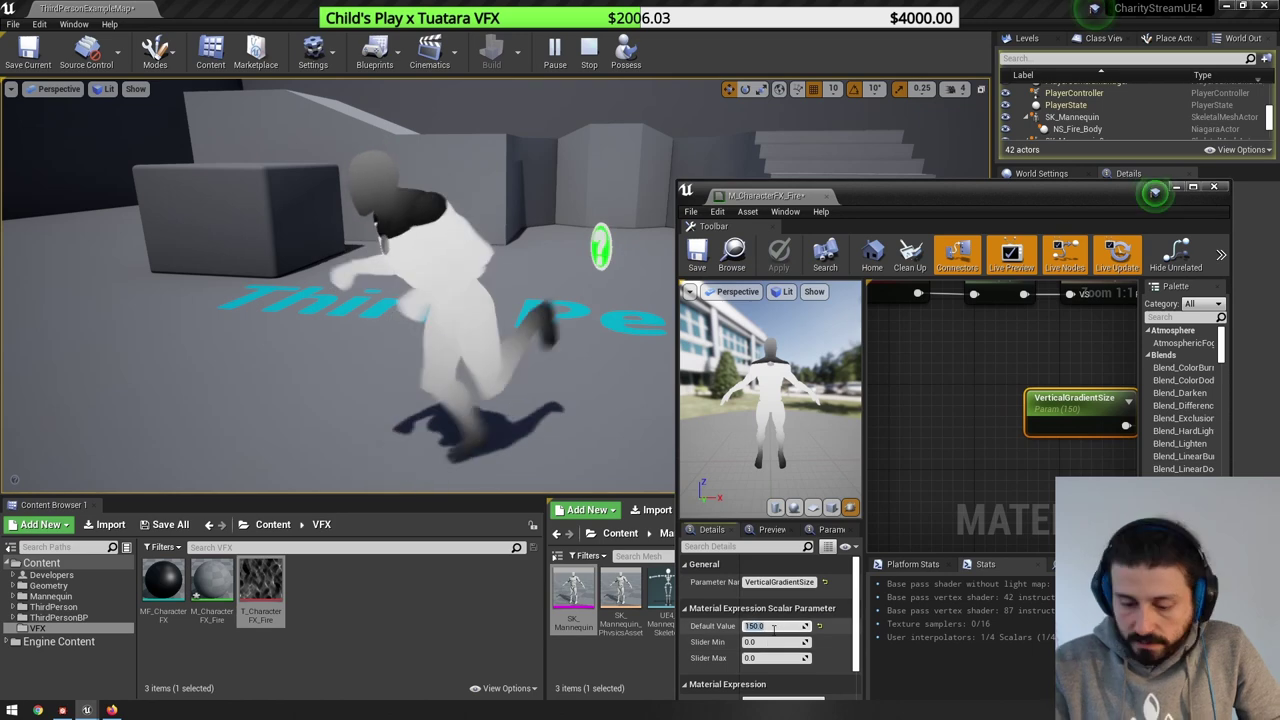
text(175)
key(Return)
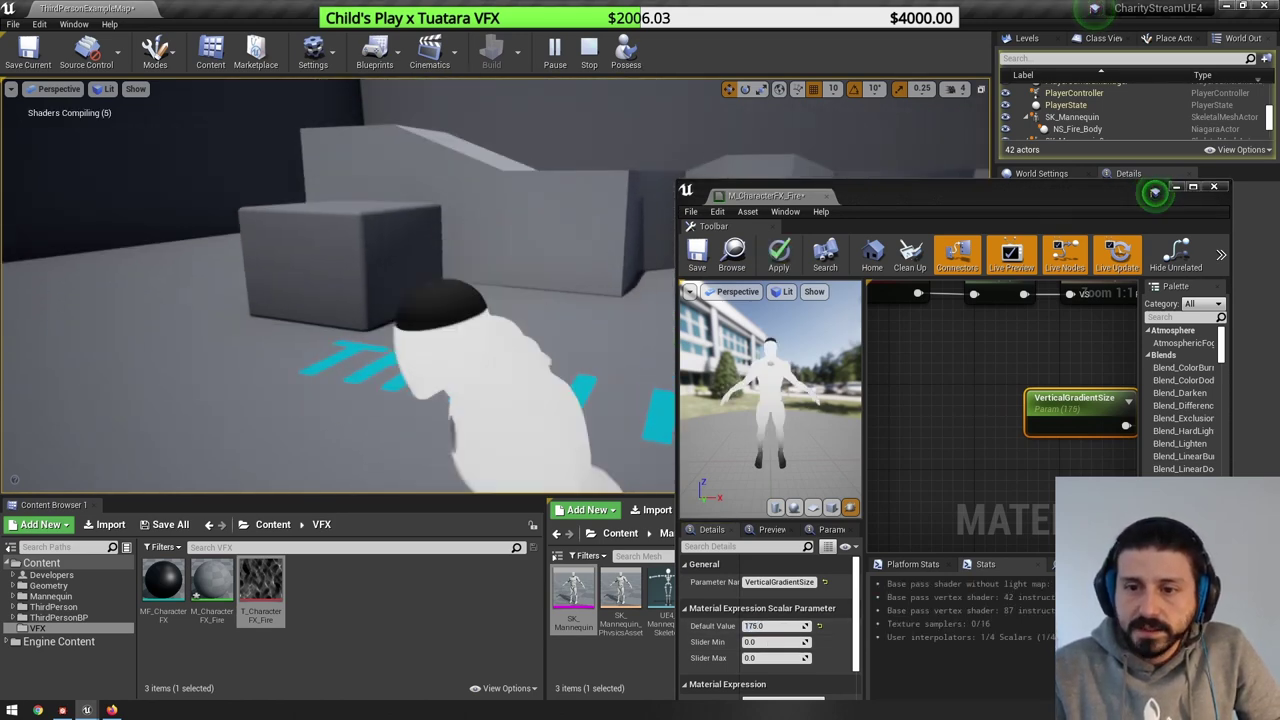
- Try 185 for VerticalGradientSize, settle on a default value of 183, and check the running mannequin's head from several angles
click(774, 628)
text(185)
key(Return)
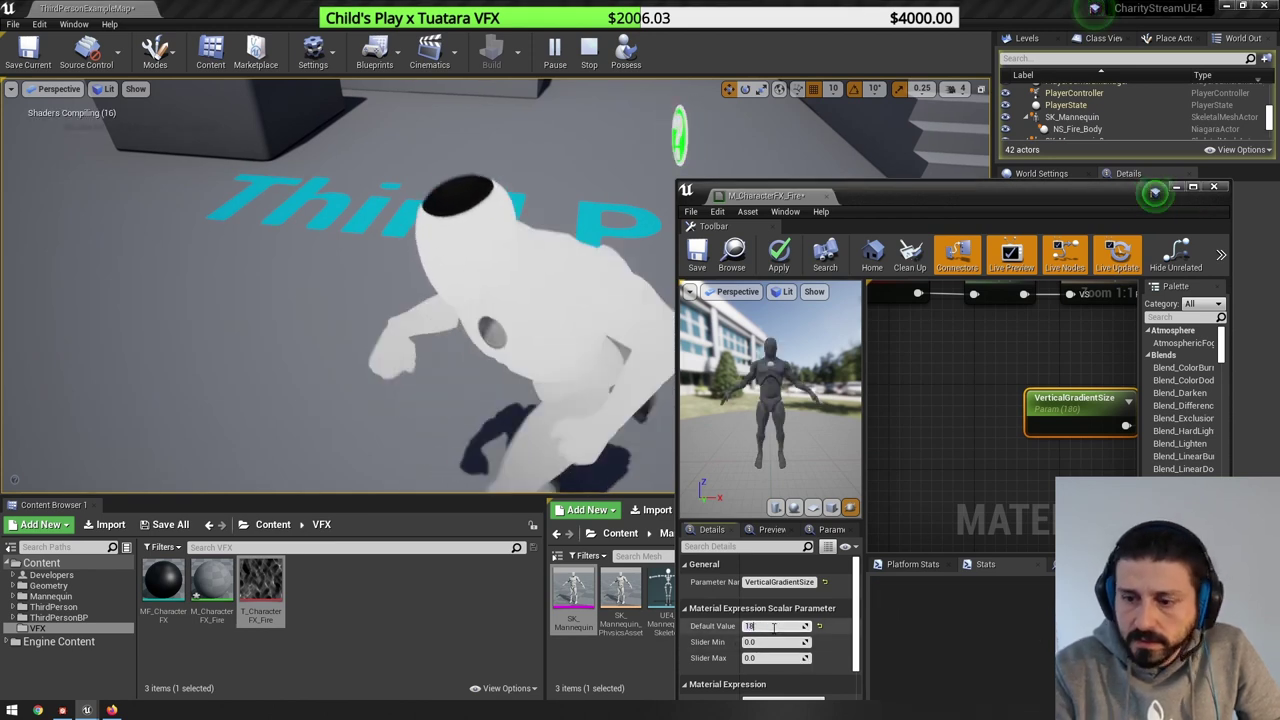
text(183)
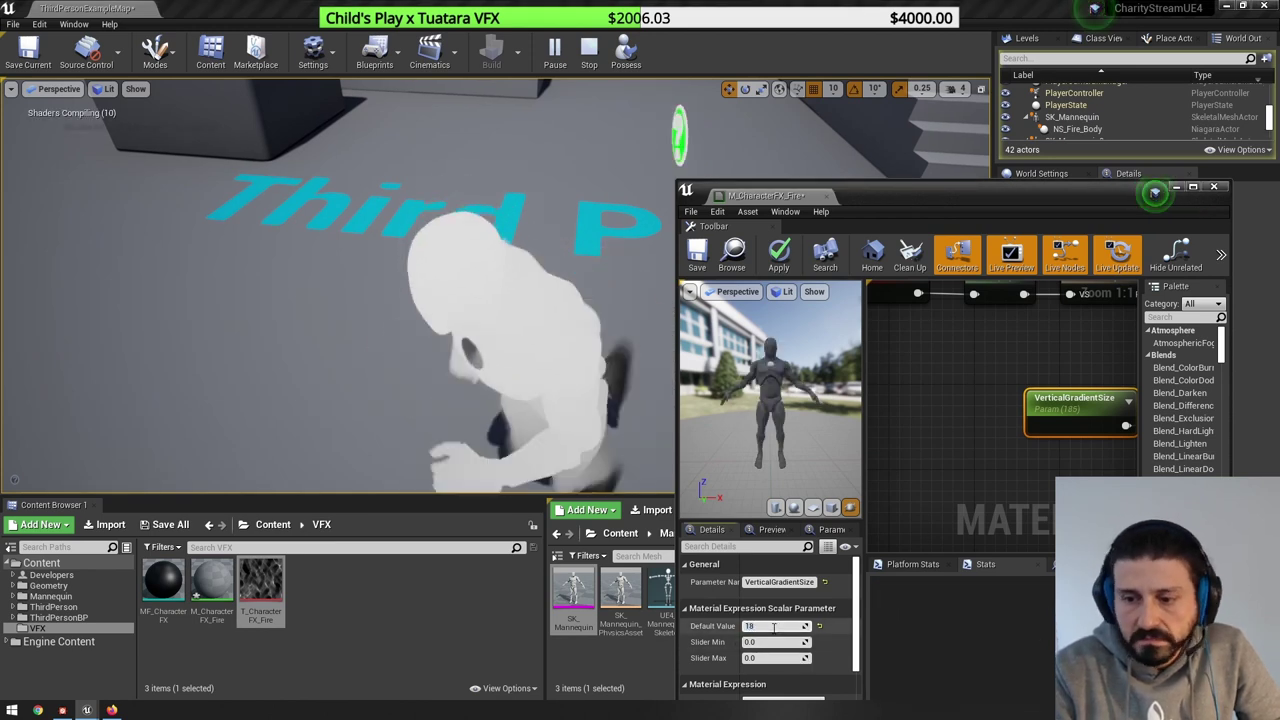
key(Return)
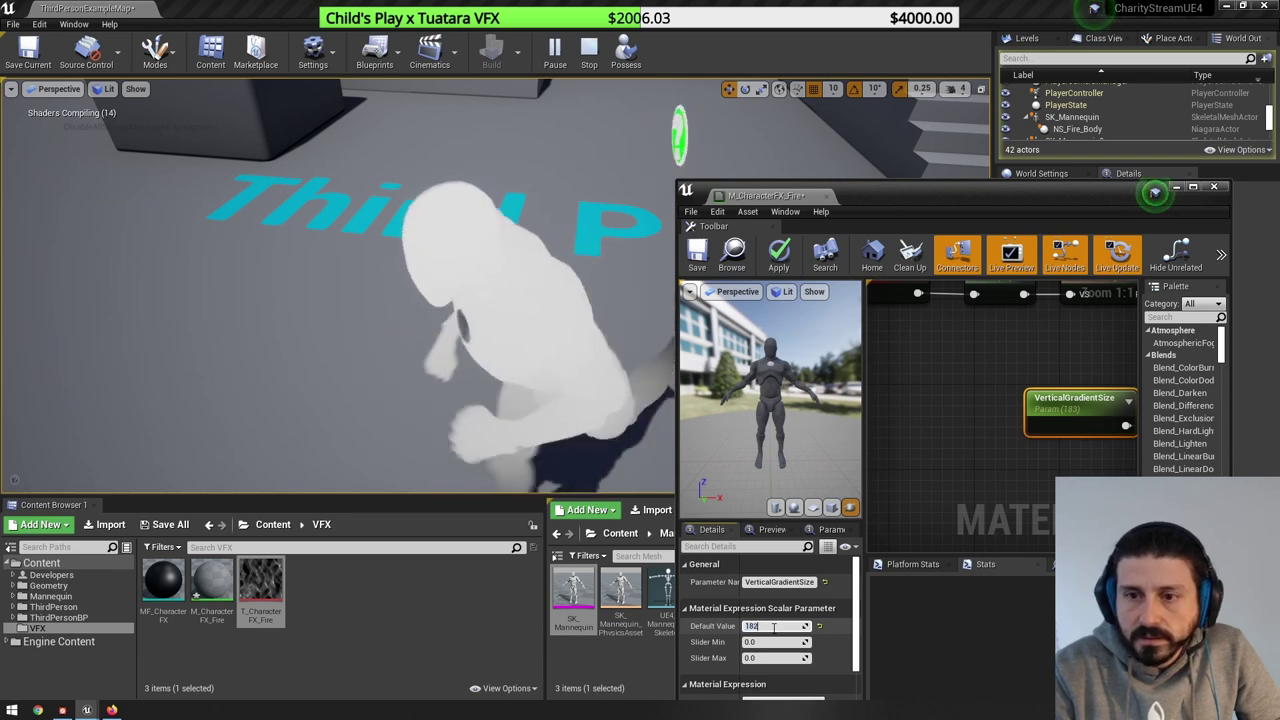
text(183)
key(Return)
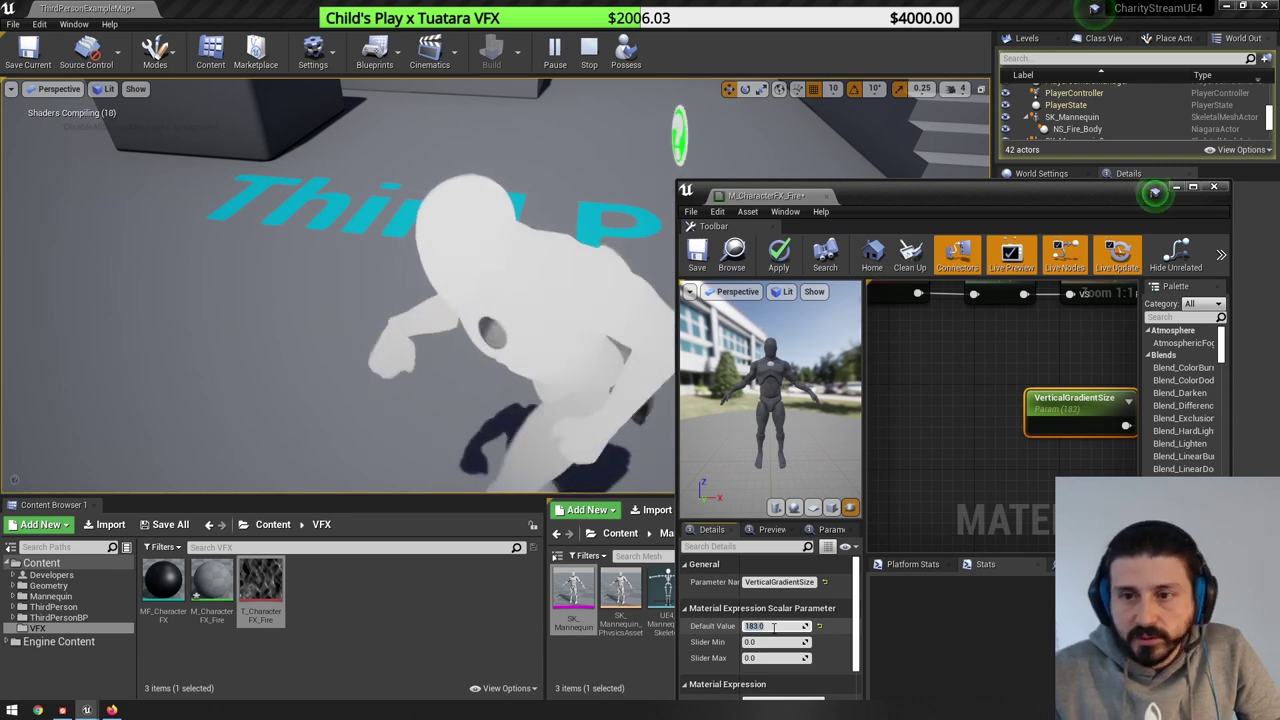
mouse_move(281, 300)
right_down()
mouse_move(450, 305)
mouse_move(300, 290)
right_up()
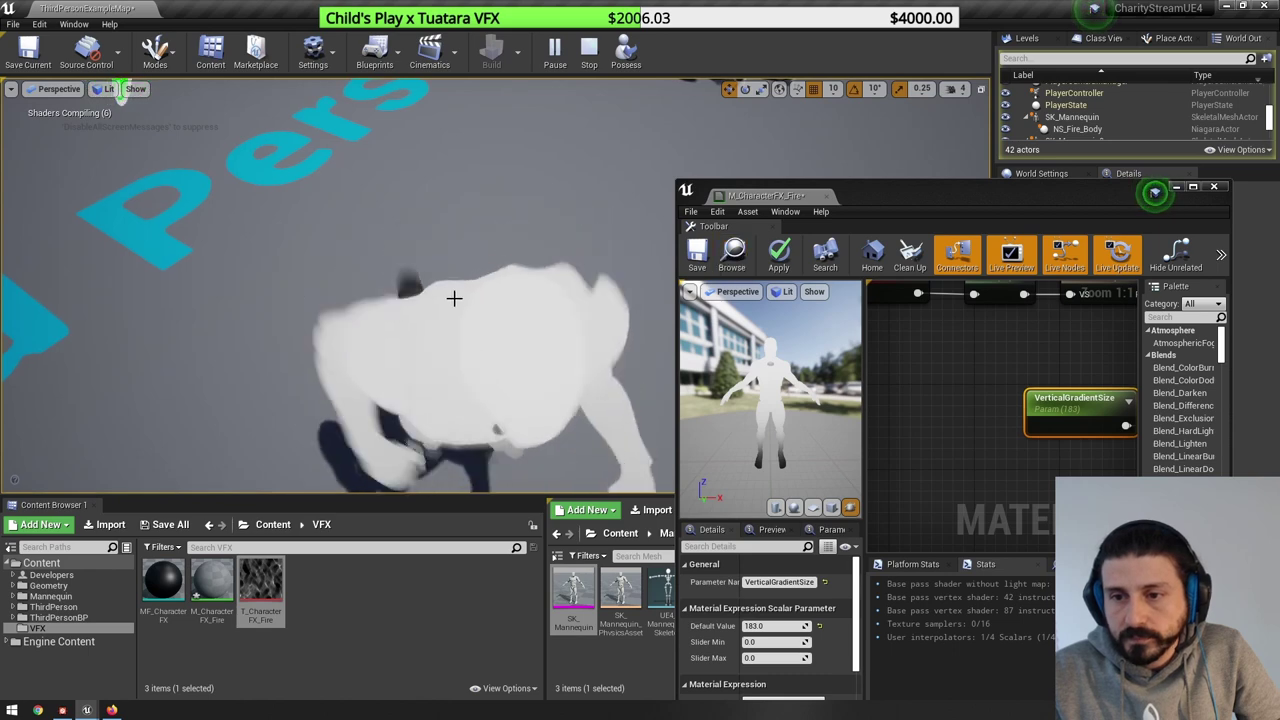
right_drag(454, 297, 400, 220)
key(shift+F1)
- Insert a OneMinus node after Frac, connect it to Emissive Color, and apply the material
scroll(1000, 420, down, 7)
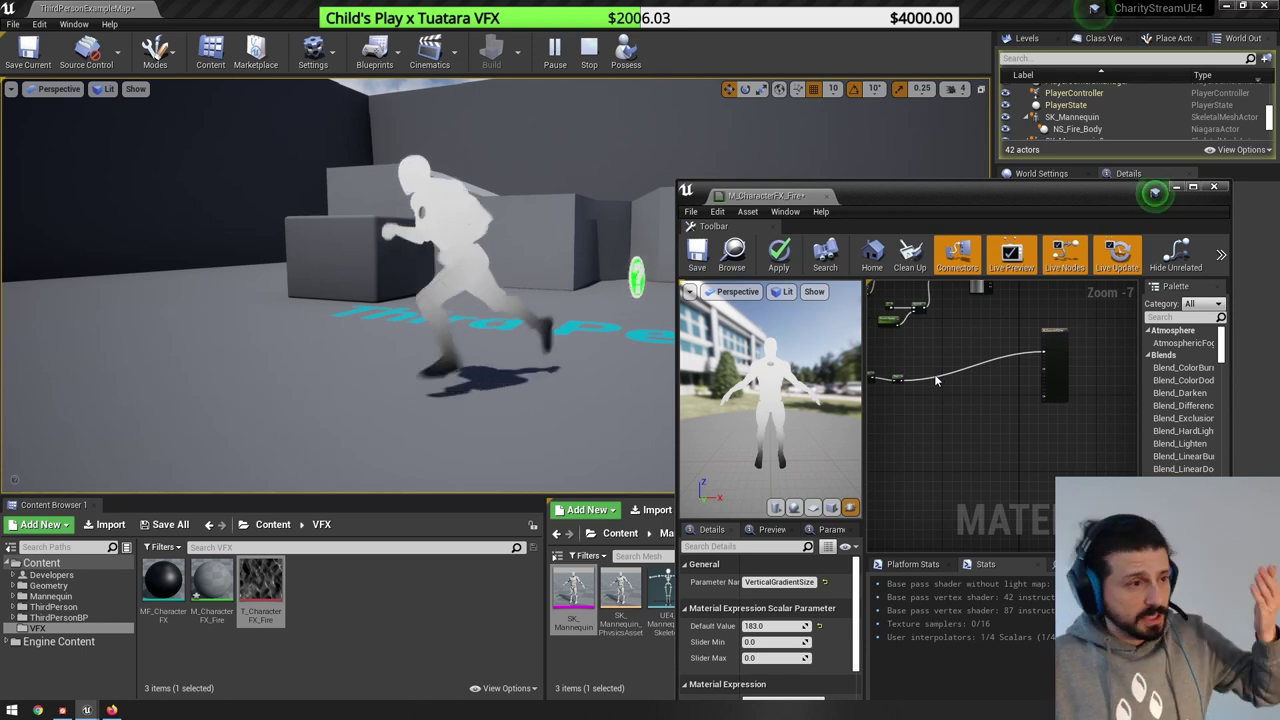
scroll(937, 378, up, 3)
right_drag(937, 378, 1047, 396)
click(1002, 374)
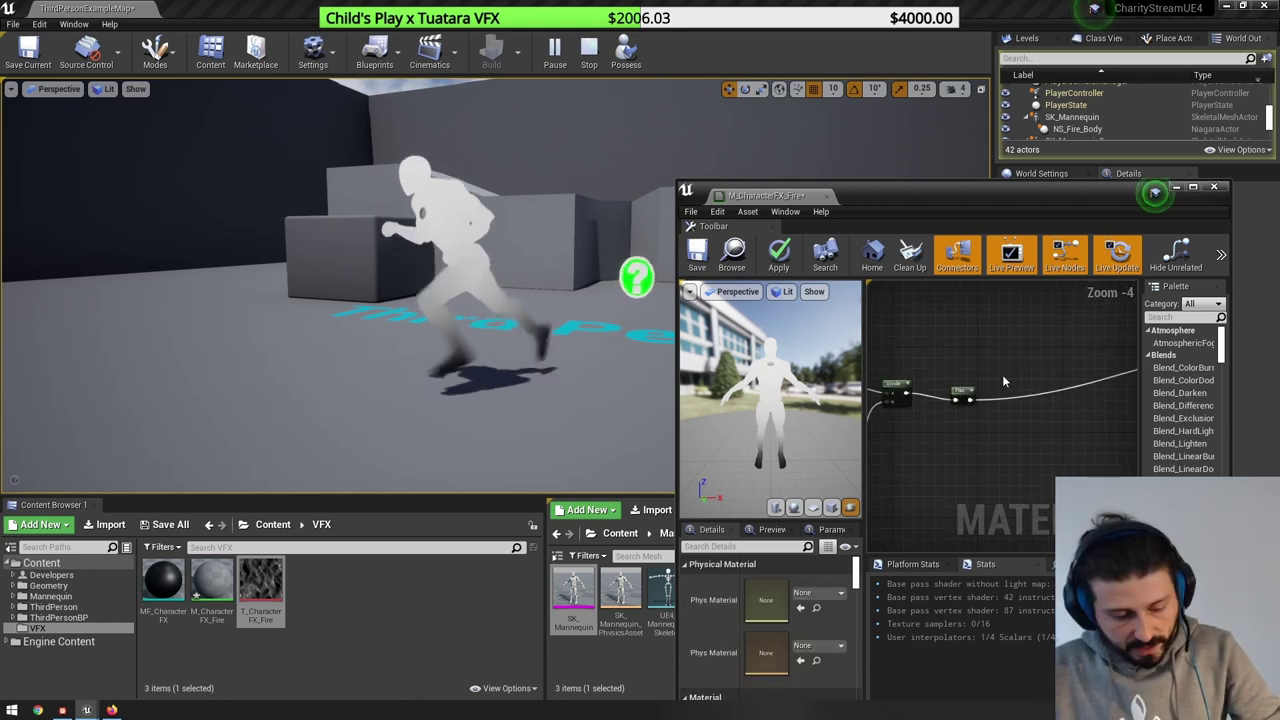
key(o)
click(1002, 374)
drag(970, 399, 1007, 388)
right_drag(1076, 414, 1017, 410)
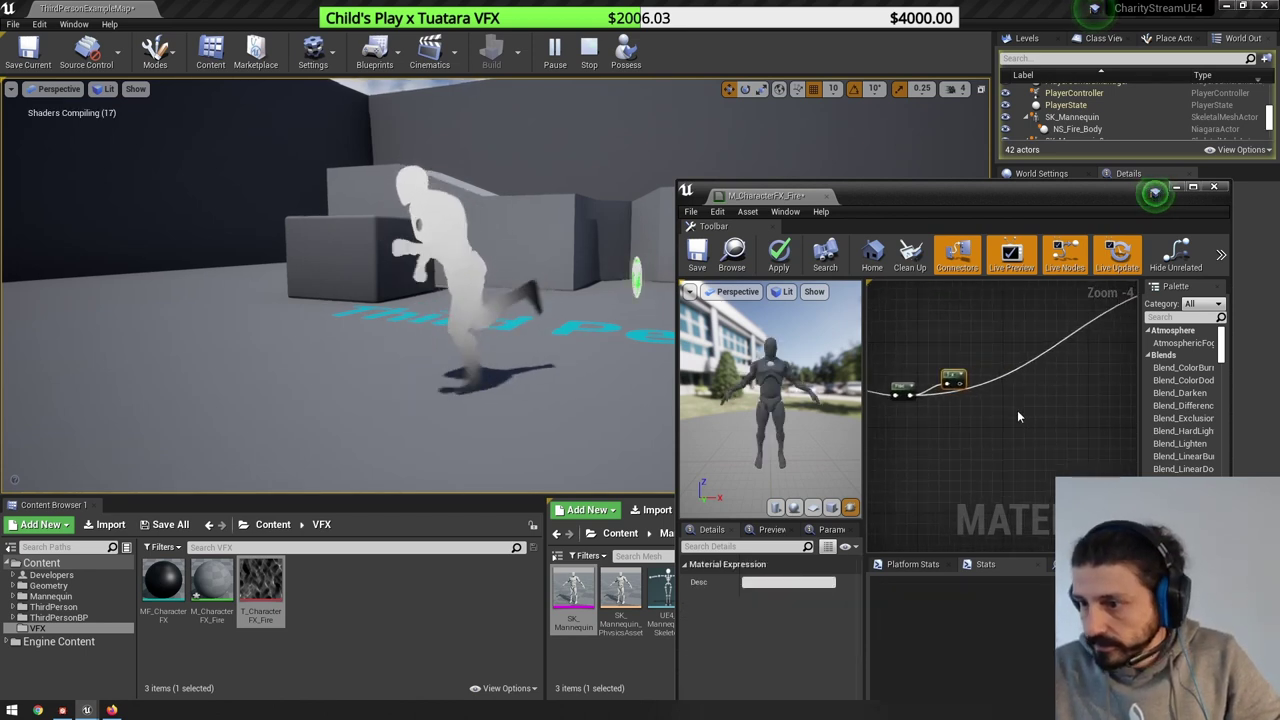
scroll(1017, 410, down, 1)
drag(974, 391, 1052, 356)
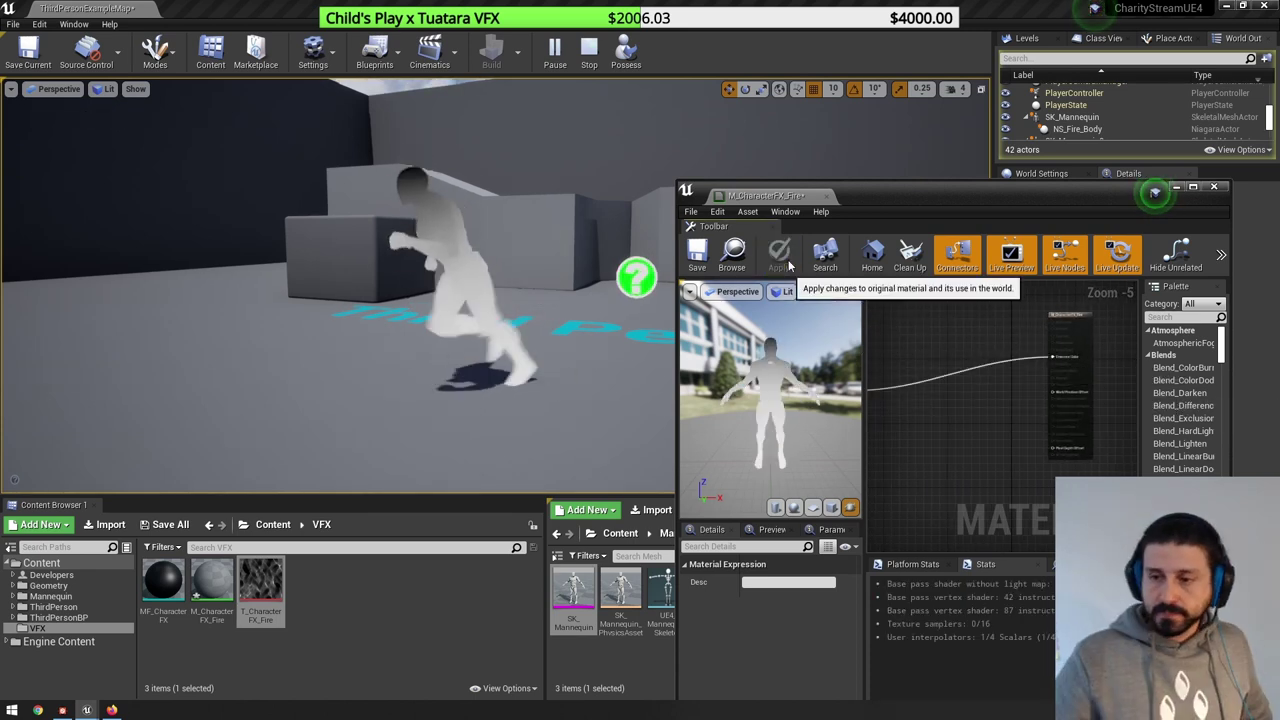
click(779, 254)
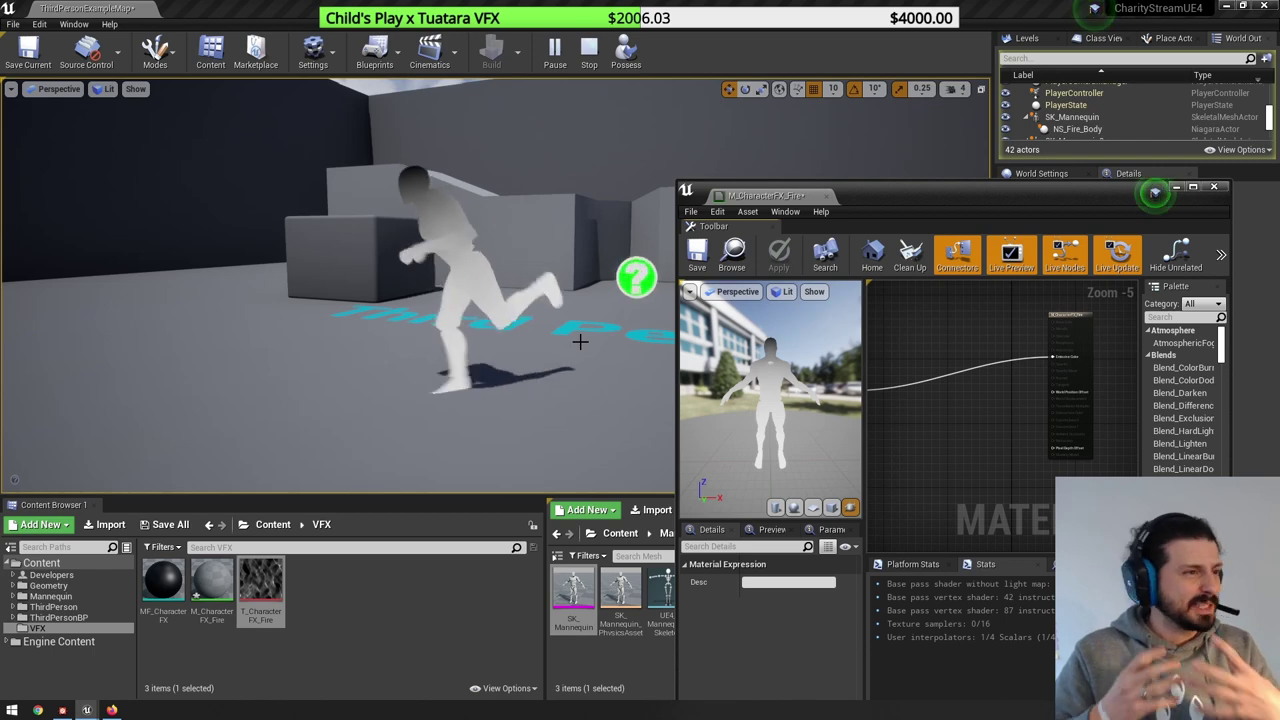
- Shift the material editor window over and add a VertexNormalWS node below the Pre-Skinned Local Position node
drag(945, 190, 807, 150)
scroll(795, 322, down, 2)
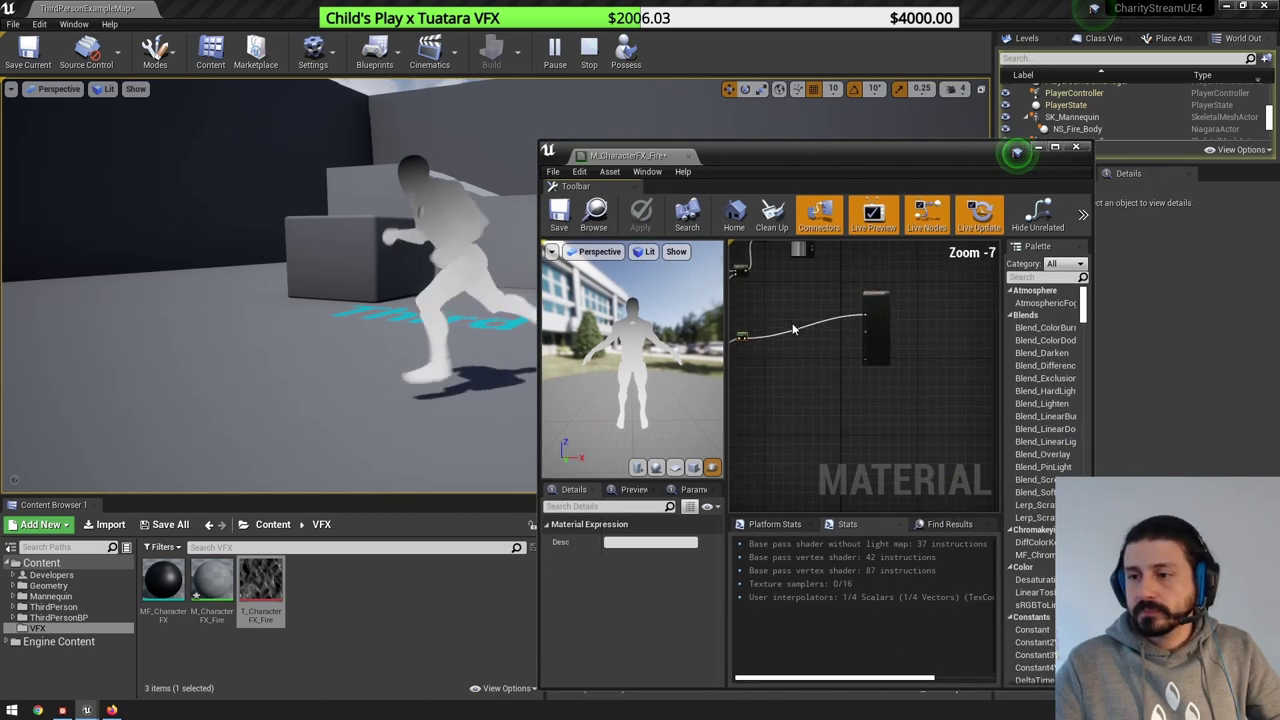
right_drag(795, 328, 898, 296)
scroll(836, 321, up, 3)
right_drag(836, 352, 908, 374)
right_drag(778, 376, 917, 419)
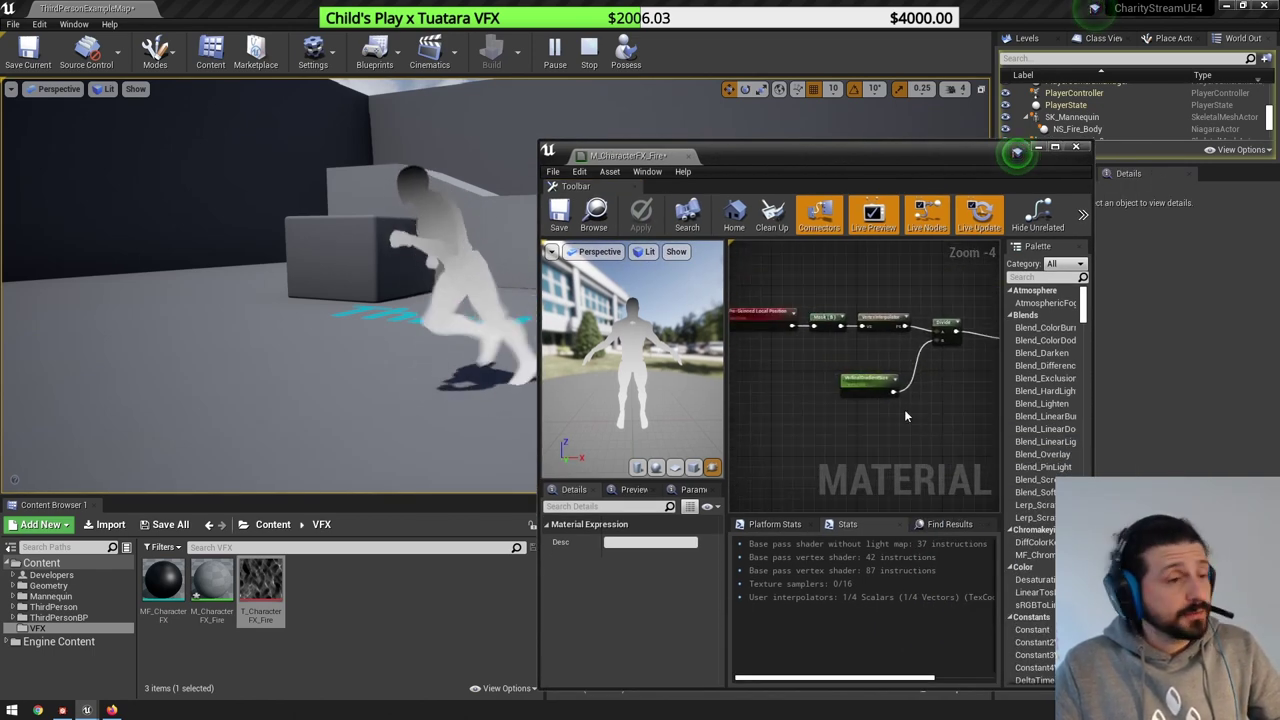
right_drag(733, 337, 803, 376)
scroll(797, 375, up, 4)
click(797, 390)
right_drag(805, 445, 755, 383)
right_click(774, 398)
text(prce)
key(BackSpace)
key(BackSpace)
key(BackSpace)
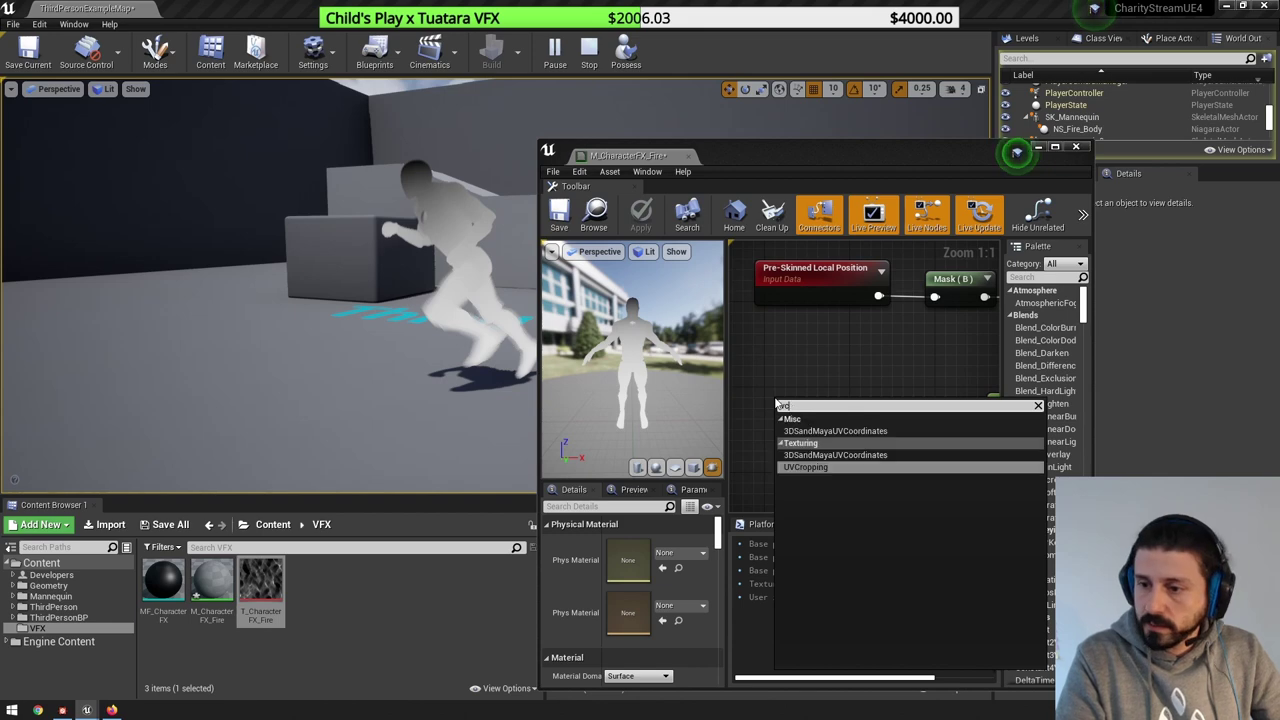
text(ertexn)
key(Return)
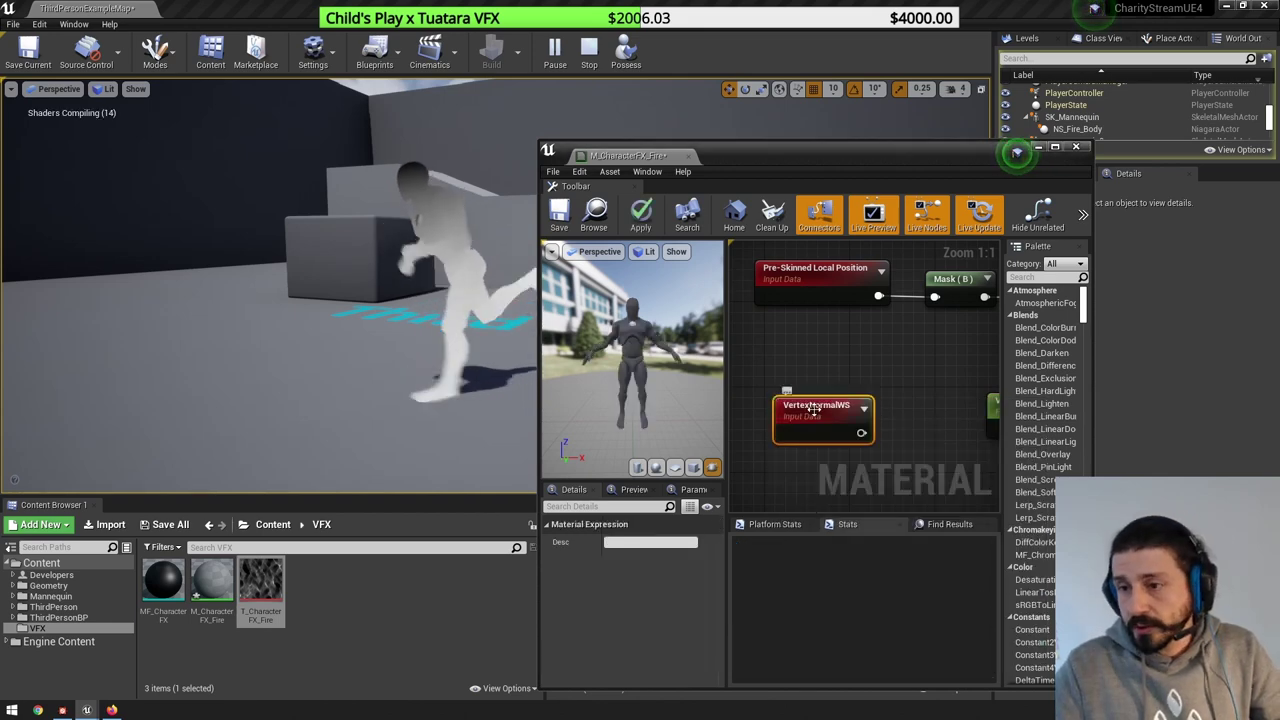
- Add a PreSkinnedNormal node and place it directly beneath the VertexNormalWS node
right_drag(799, 483, 794, 438)
right_click(791, 438)
text(preskinned)
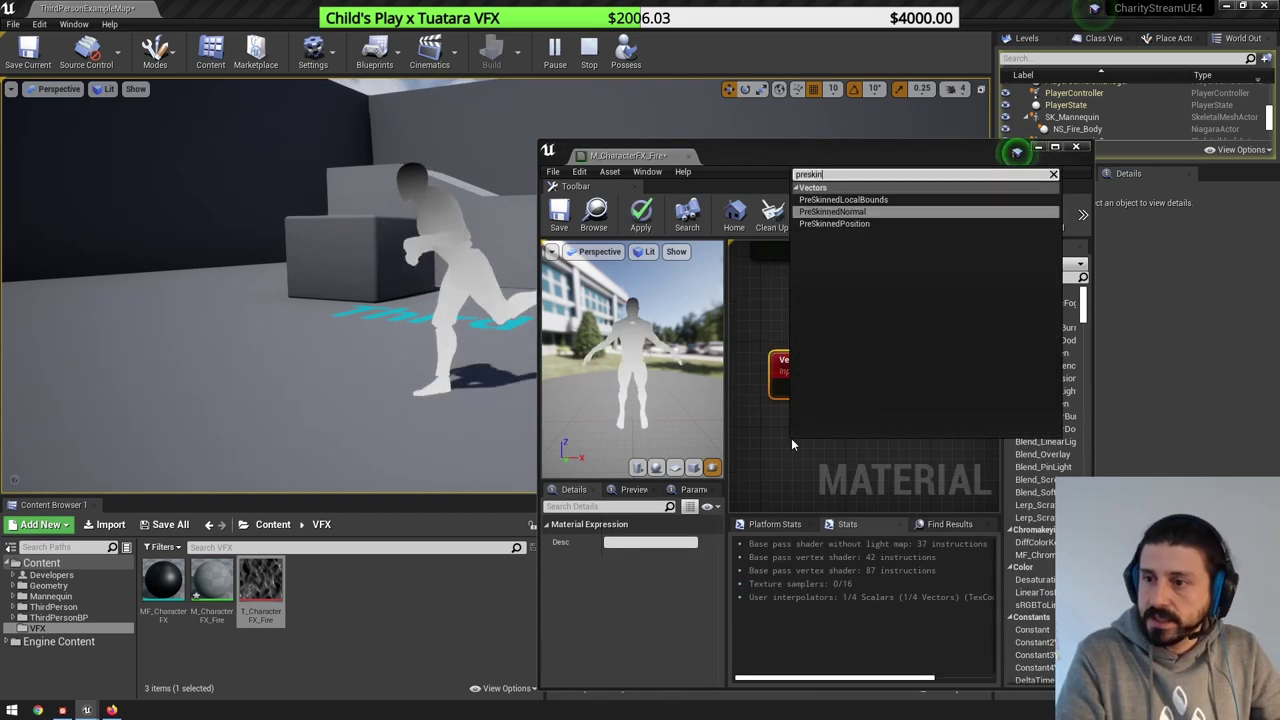
key(Return)
drag(791, 438, 762, 416)
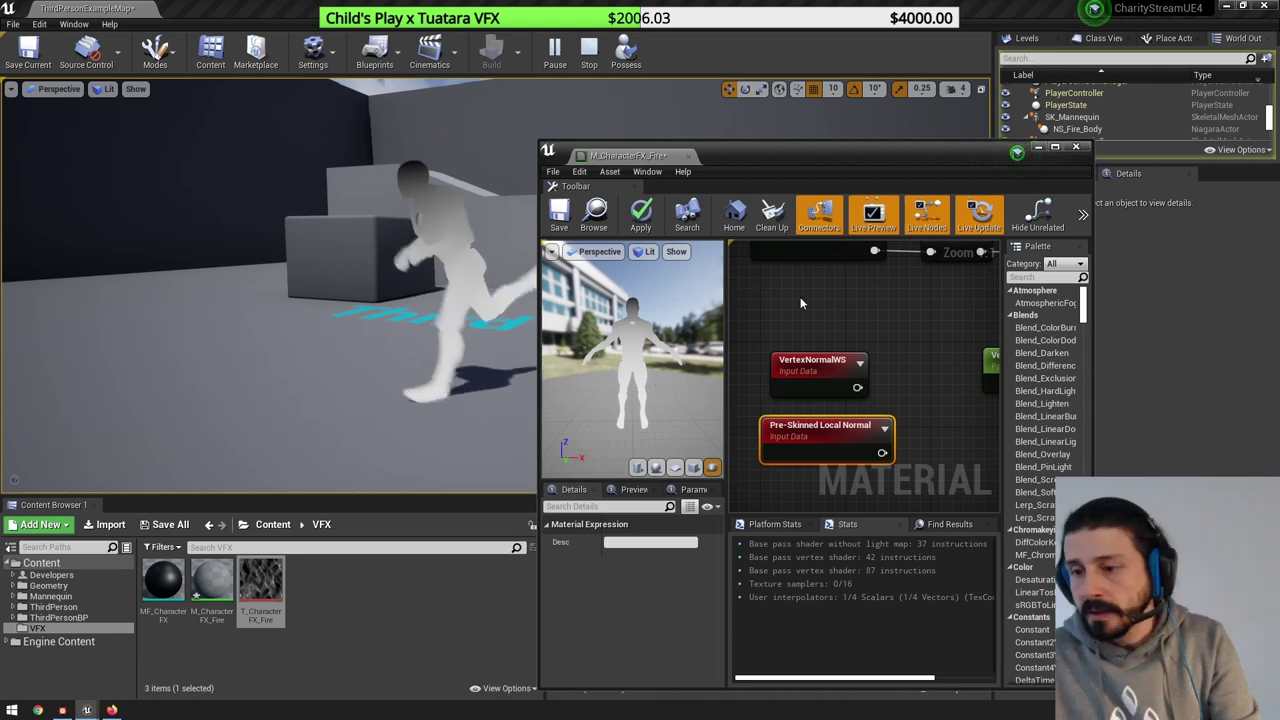
- Delete the VertexNormalWS and Pre-Skinned Local Normal nodes and maximize the material editor window
scroll(864, 307, down, 2)
click(849, 412)
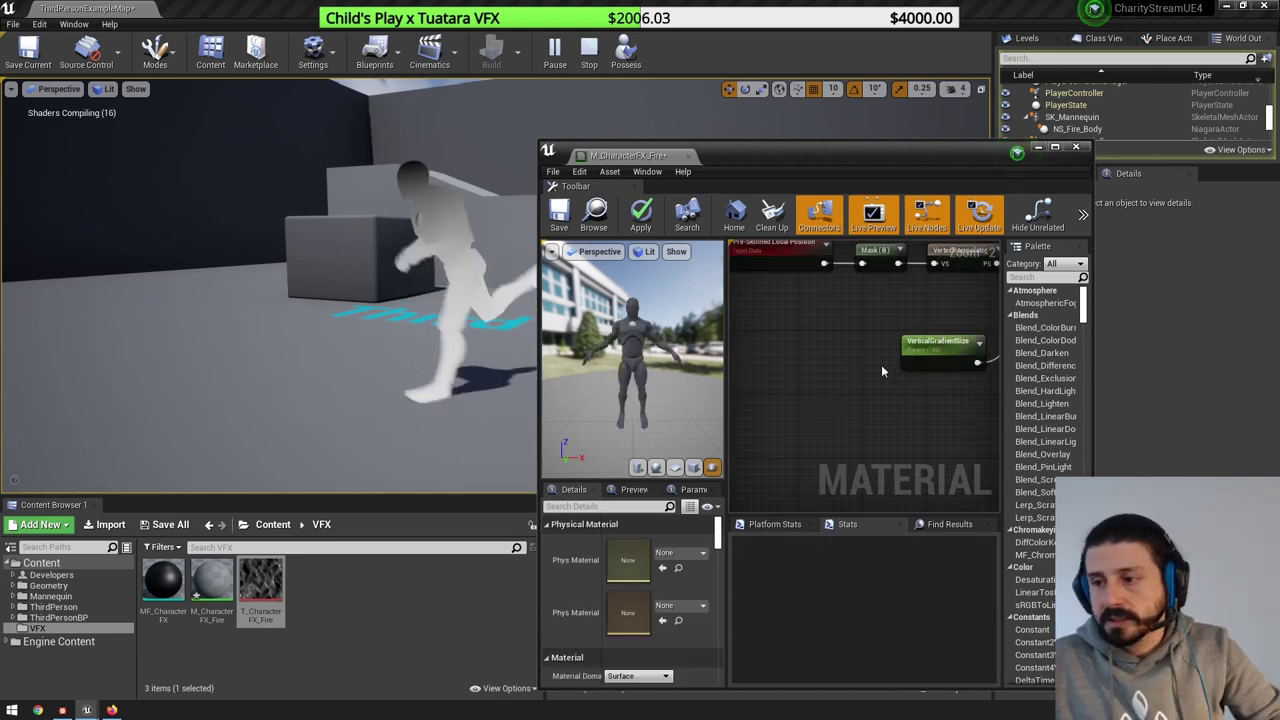
scroll(881, 364, down, 6)
double_click(817, 153)
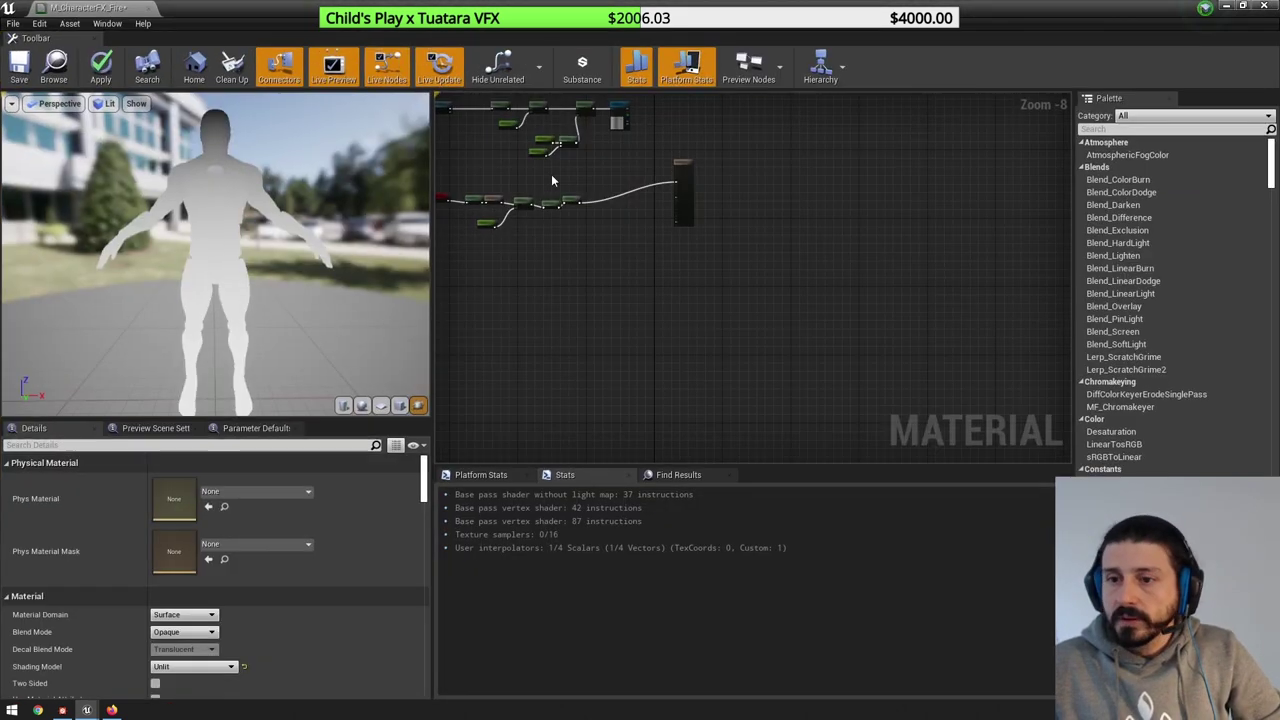
scroll(771, 277, up, 2)
scroll(771, 277, up, 1)
right_drag(772, 278, 793, 275)
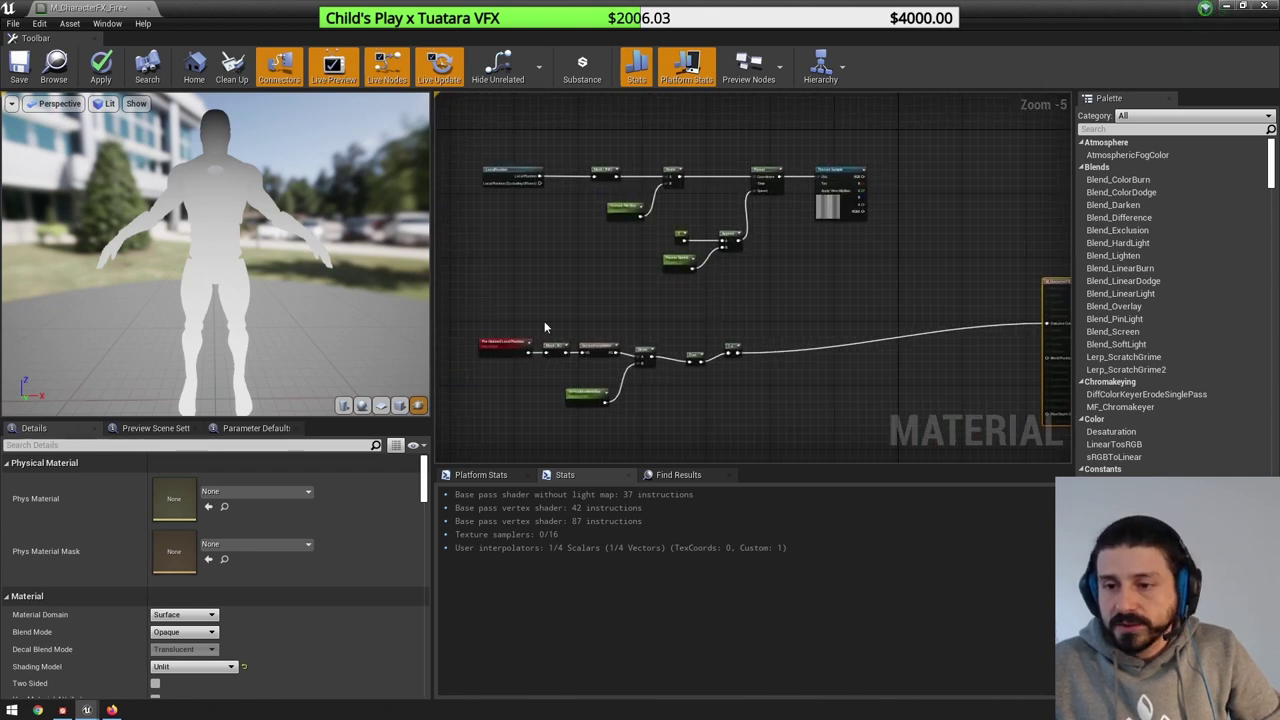
- Straighten the vertical gradient node chain and move it, with VerticalGradientSize, closer to the material output and slightly lower
drag(479, 325, 735, 368)
key(q)
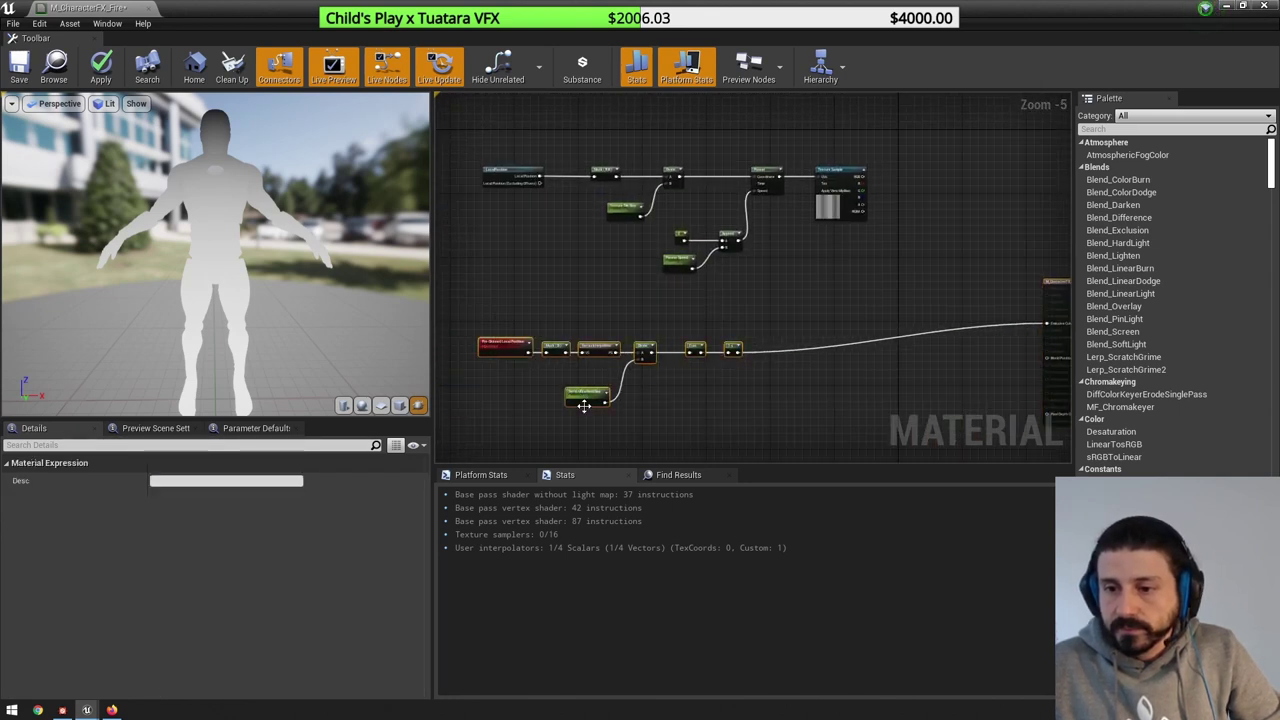
drag(584, 406, 742, 440)
click(706, 340)
- Multiply the Texture Sample's red output by the OneMinus gradient, connect the result to Emissive Color, and apply the material
right_drag(780, 270, 603, 260)
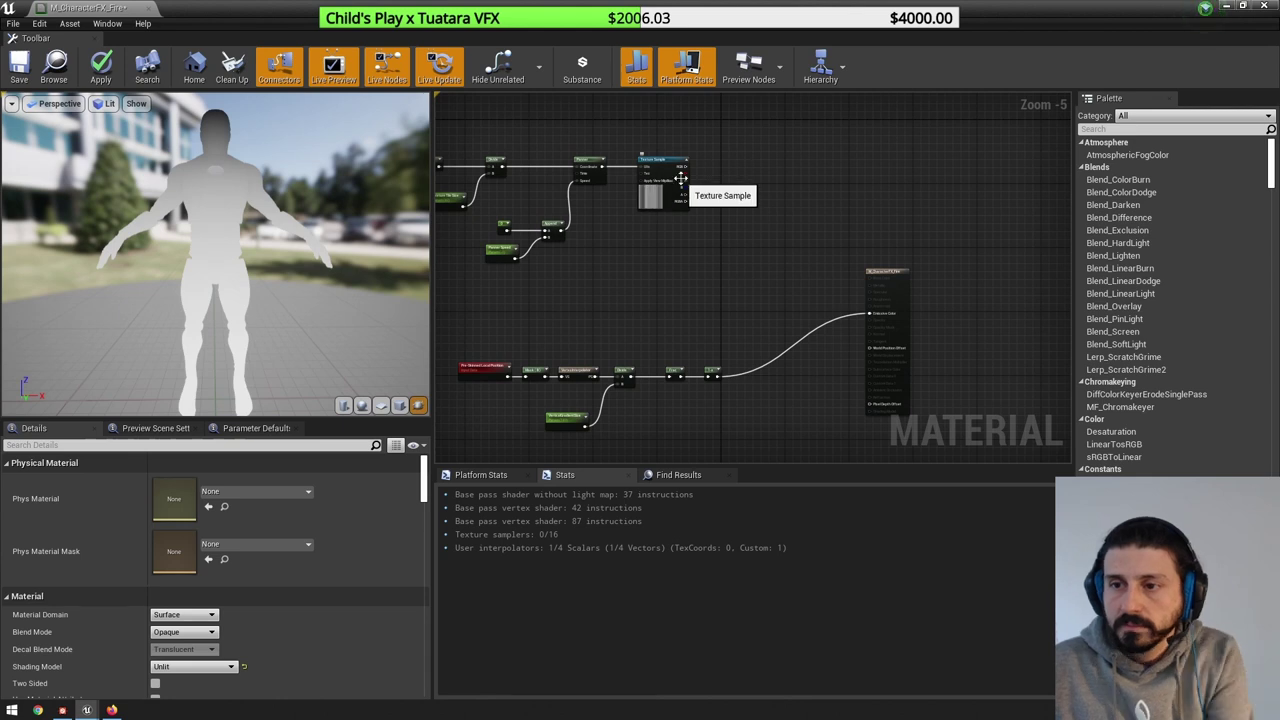
drag(683, 175, 770, 336)
text(*)
key(Return)
drag(718, 377, 871, 313)
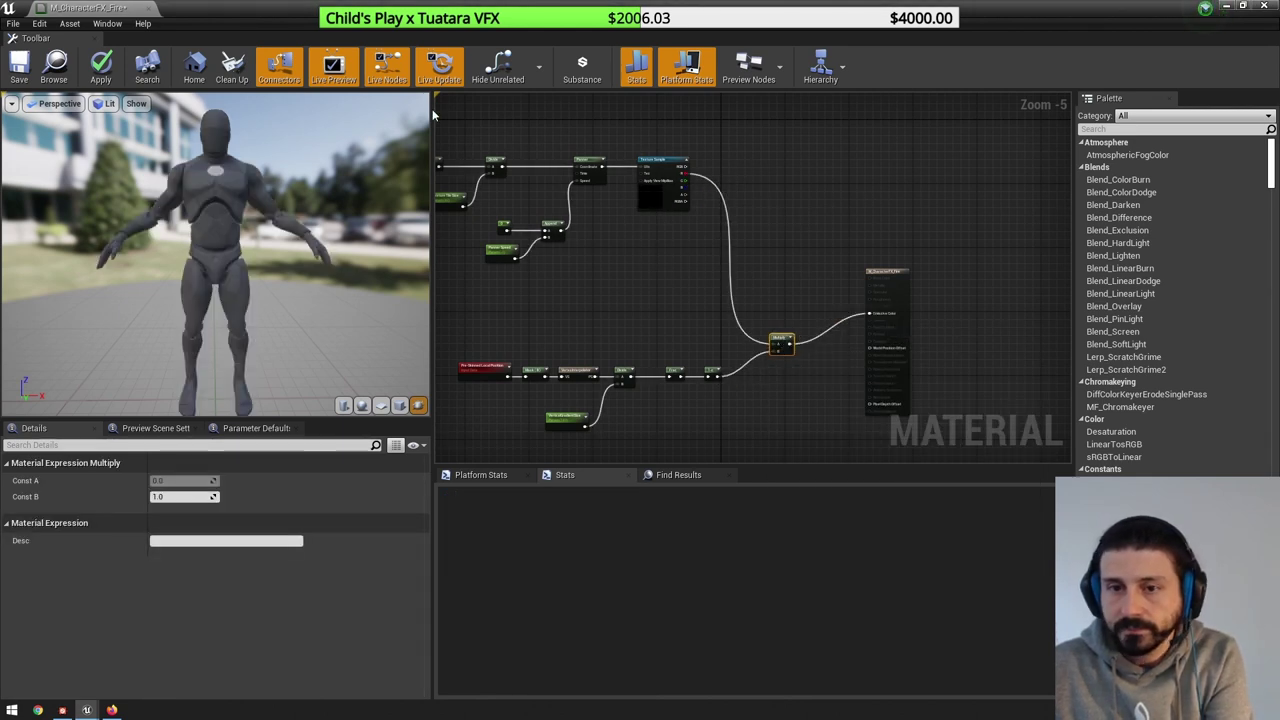
click(101, 67)
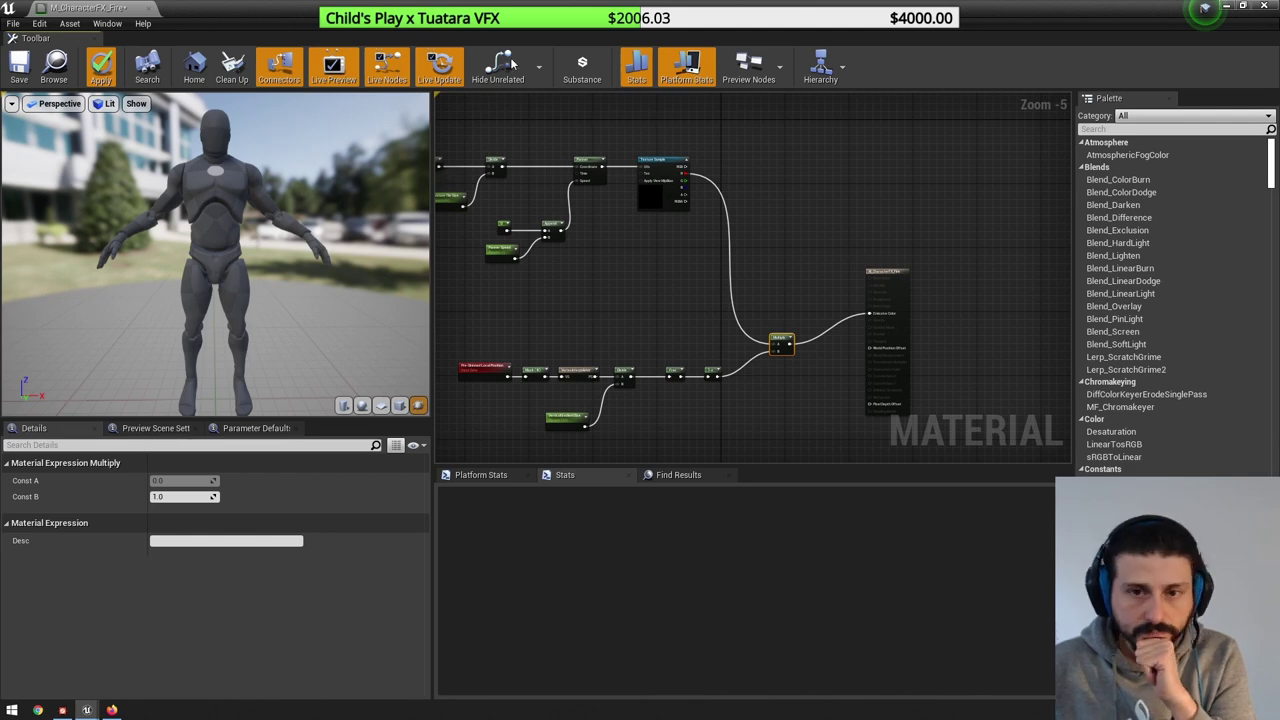
- Check the masked fire texture on the running mannequin in the level, and return to the maximized material editor
drag(640, 6, 903, 202)
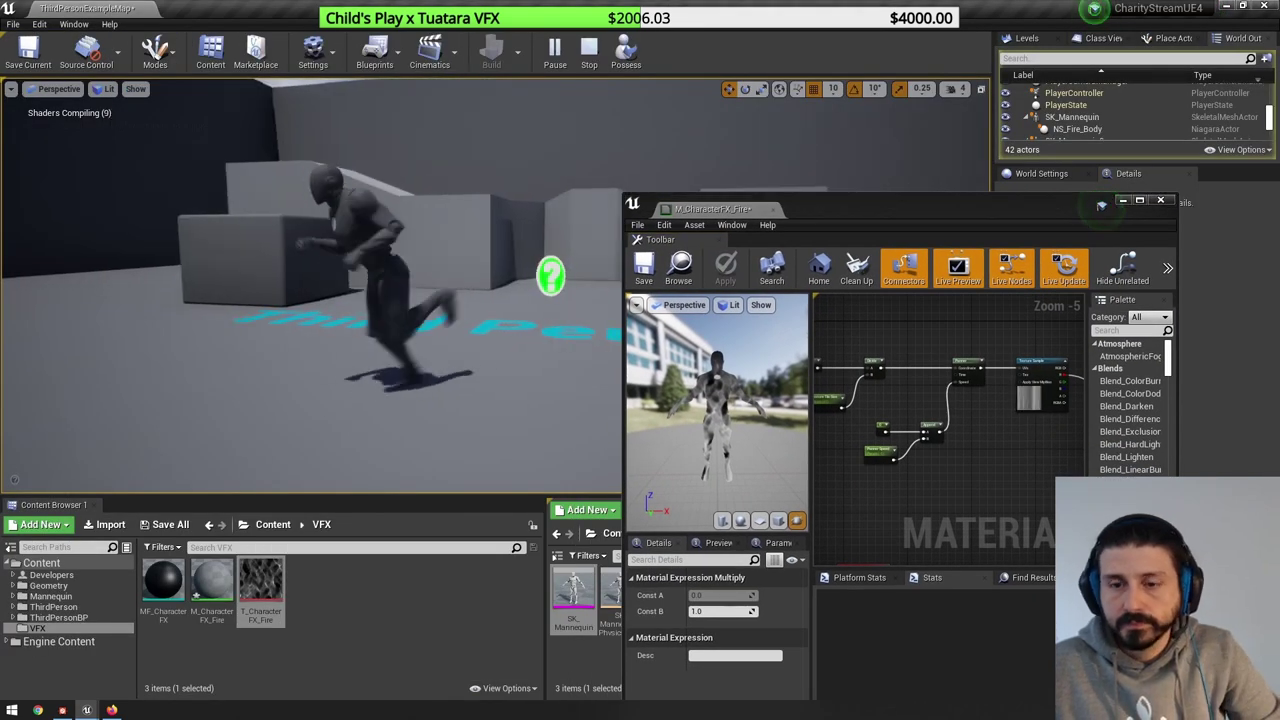
right_drag(400, 300, 430, 300)
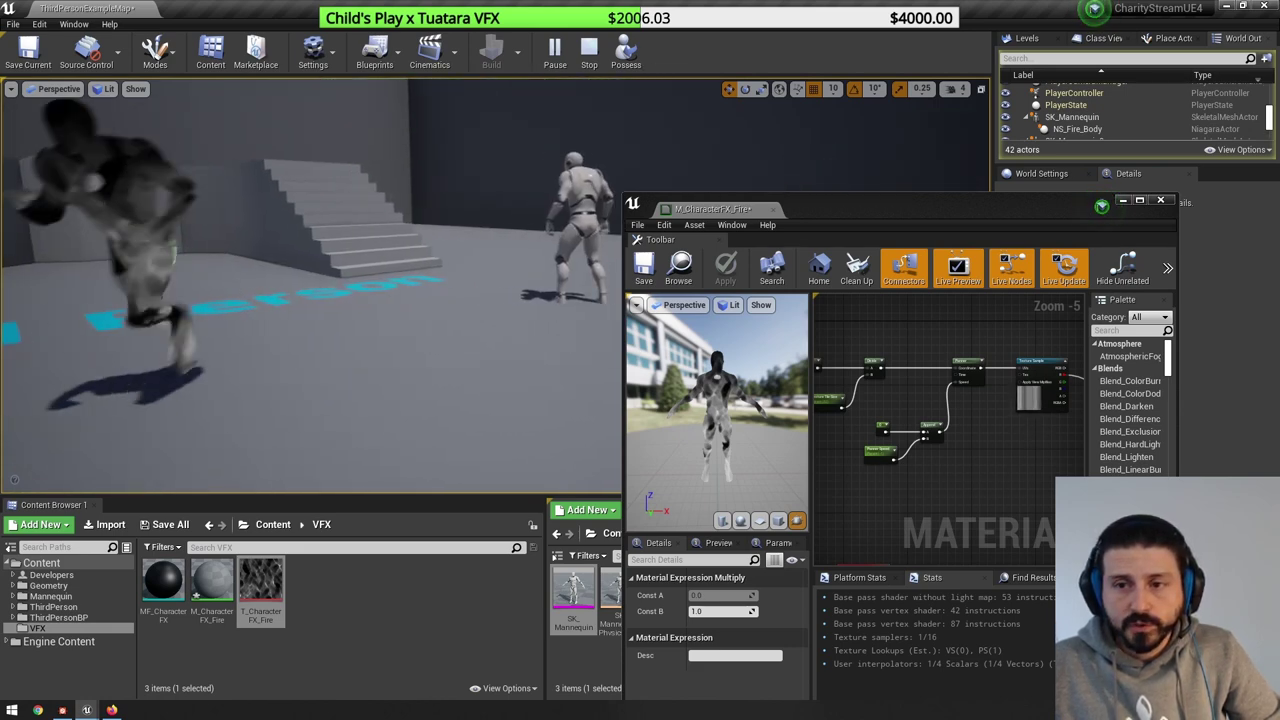
double_click(860, 206)
- Raise the Multiply node slightly and move the material output node farther away from it to make room
right_drag(674, 305, 666, 266)
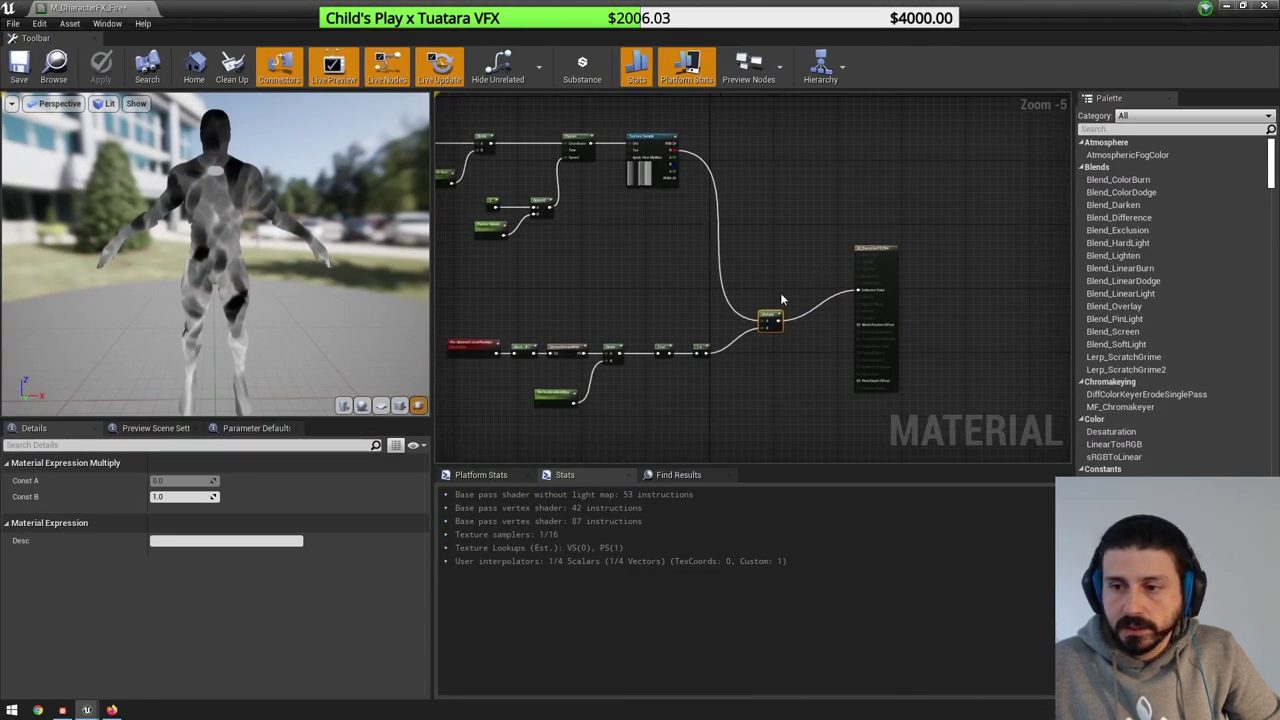
drag(769, 312, 761, 292)
drag(864, 250, 927, 254)
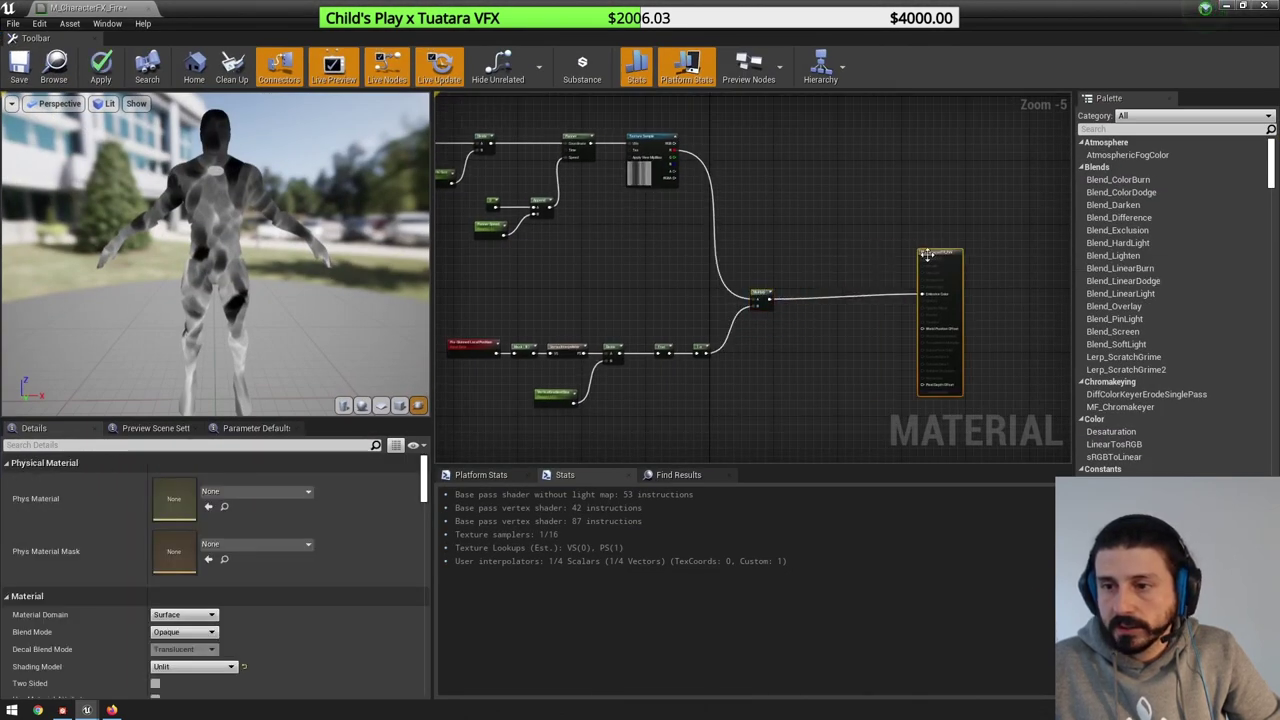
- Select the whole fire texture node chain, from local position to Texture Sample, and move it farther up from the gradient chain
scroll(590, 234, down, 1)
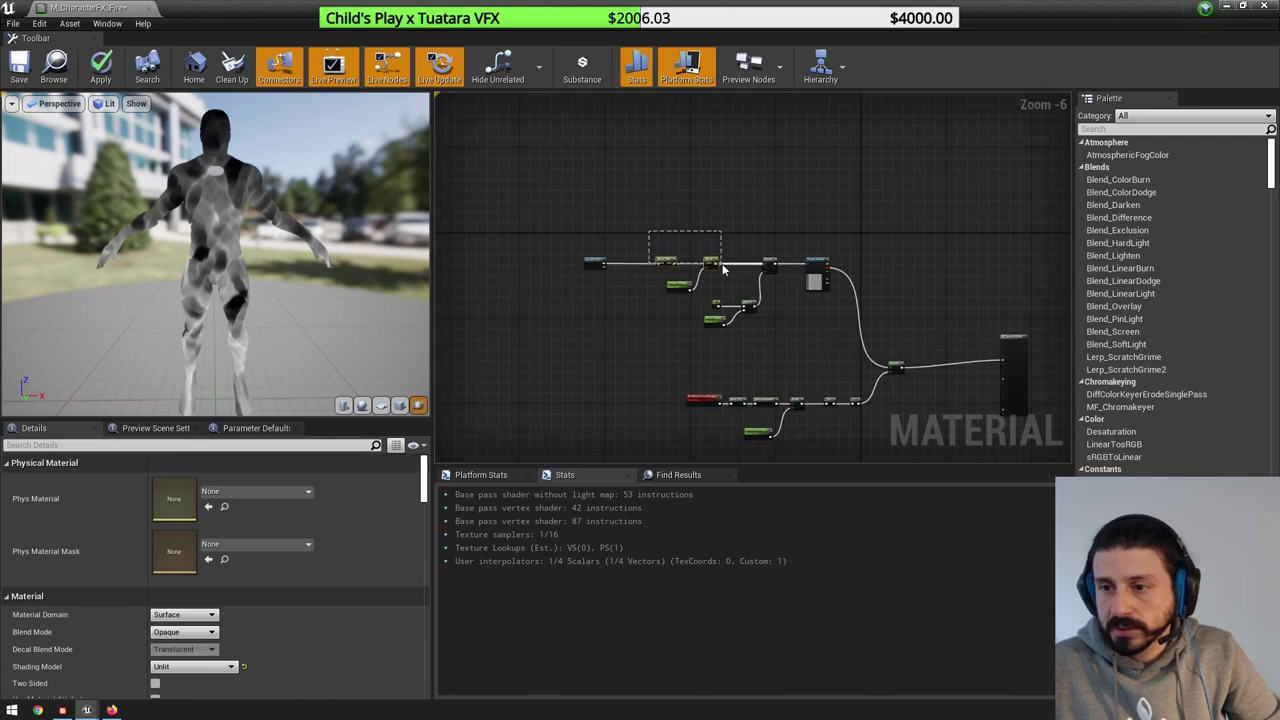
drag(722, 264, 723, 267)
scroll(720, 263, up, 3)
scroll(580, 248, down, 2)
drag(463, 190, 838, 342)
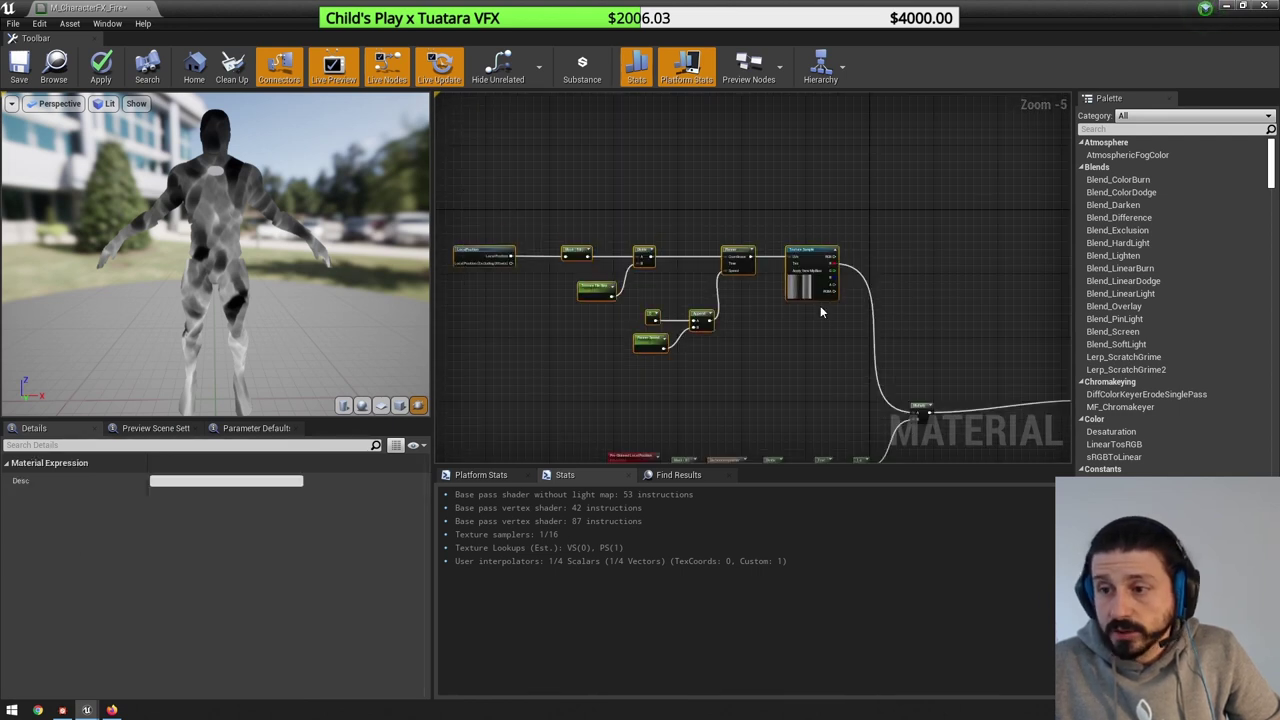
drag(816, 277, 776, 193)
- Duplicate the Divide-to-Texture Sample nodes with their parameters below the original chain and connect the Mask output to the new Divide's A input
drag(557, 149, 774, 291)
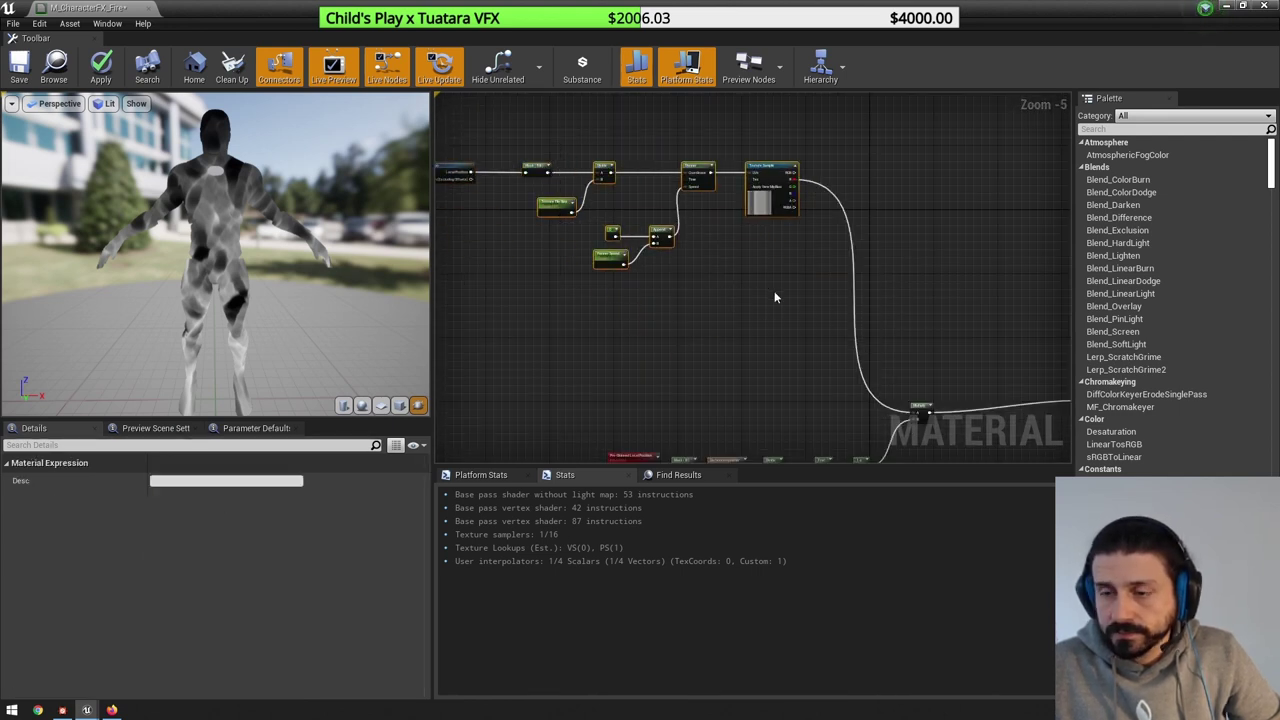
key(ctrl+c)
key(ctrl+v)
drag(915, 292, 768, 334)
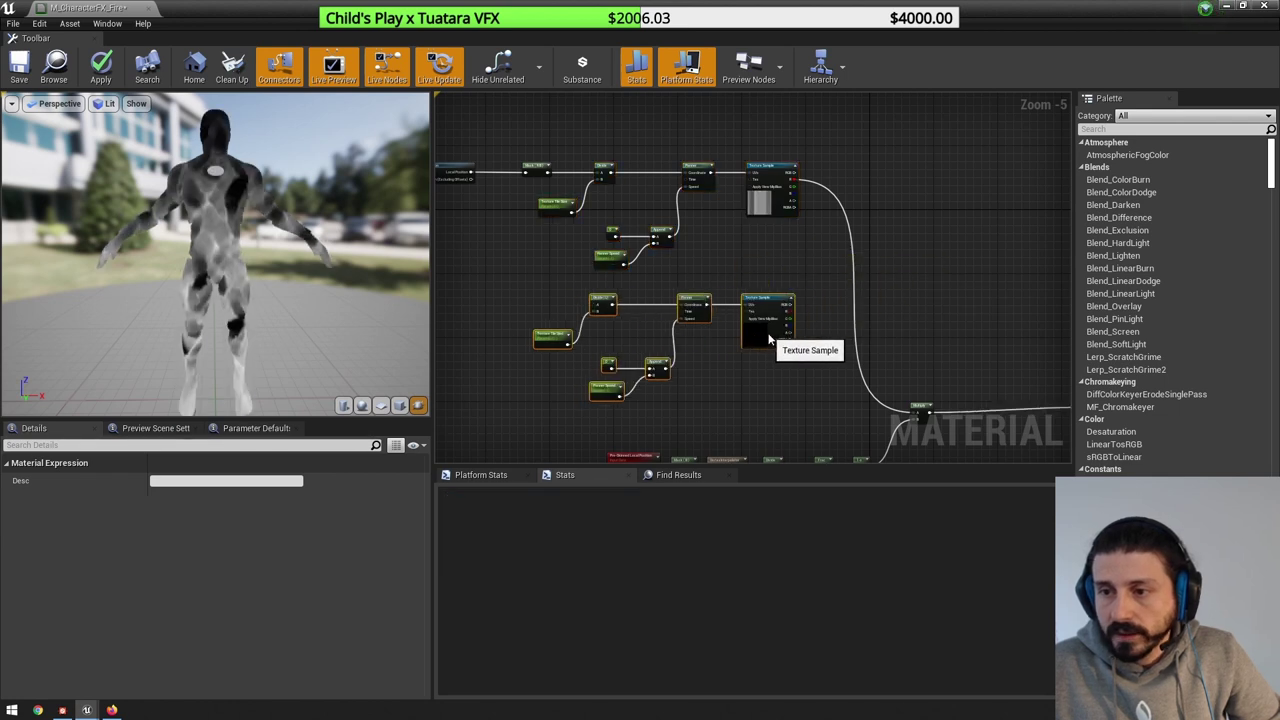
scroll(557, 216, up, 1)
drag(547, 158, 607, 336)
- Rename the duplicated parameters to Texture Tile Size B and Panner Speed B
scroll(556, 329, up, 2)
click(535, 306)
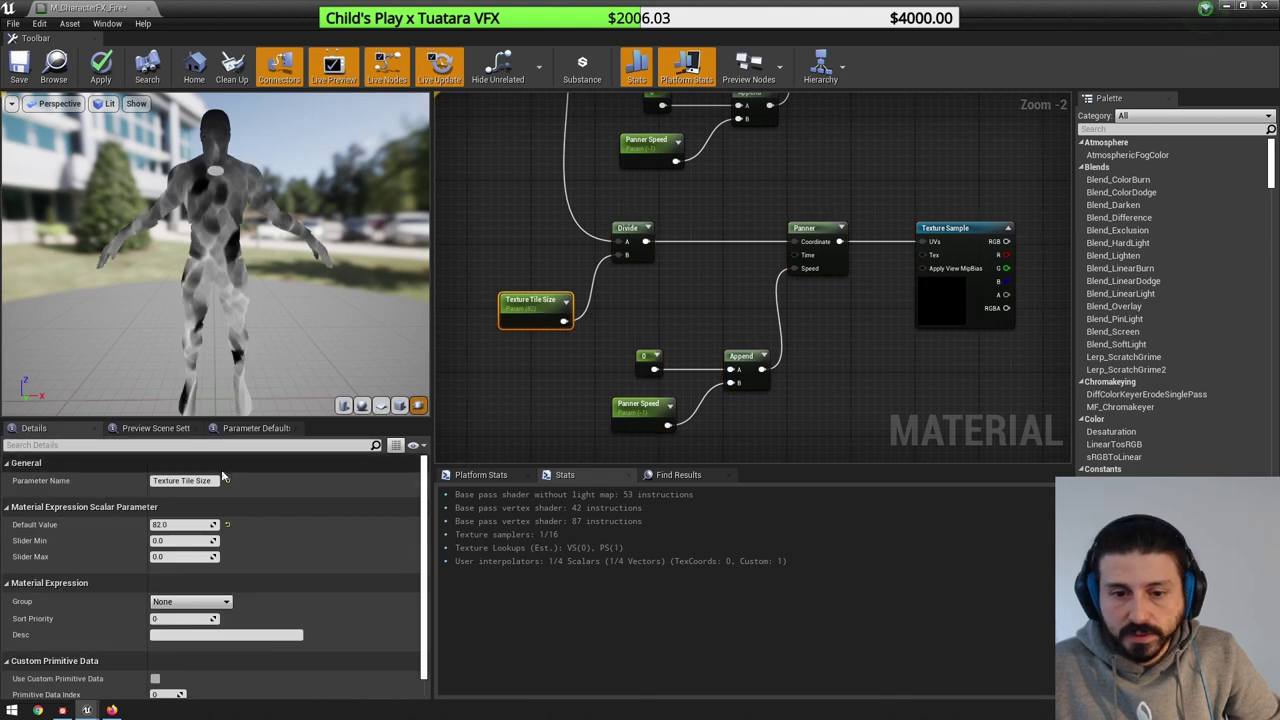
click(200, 480)
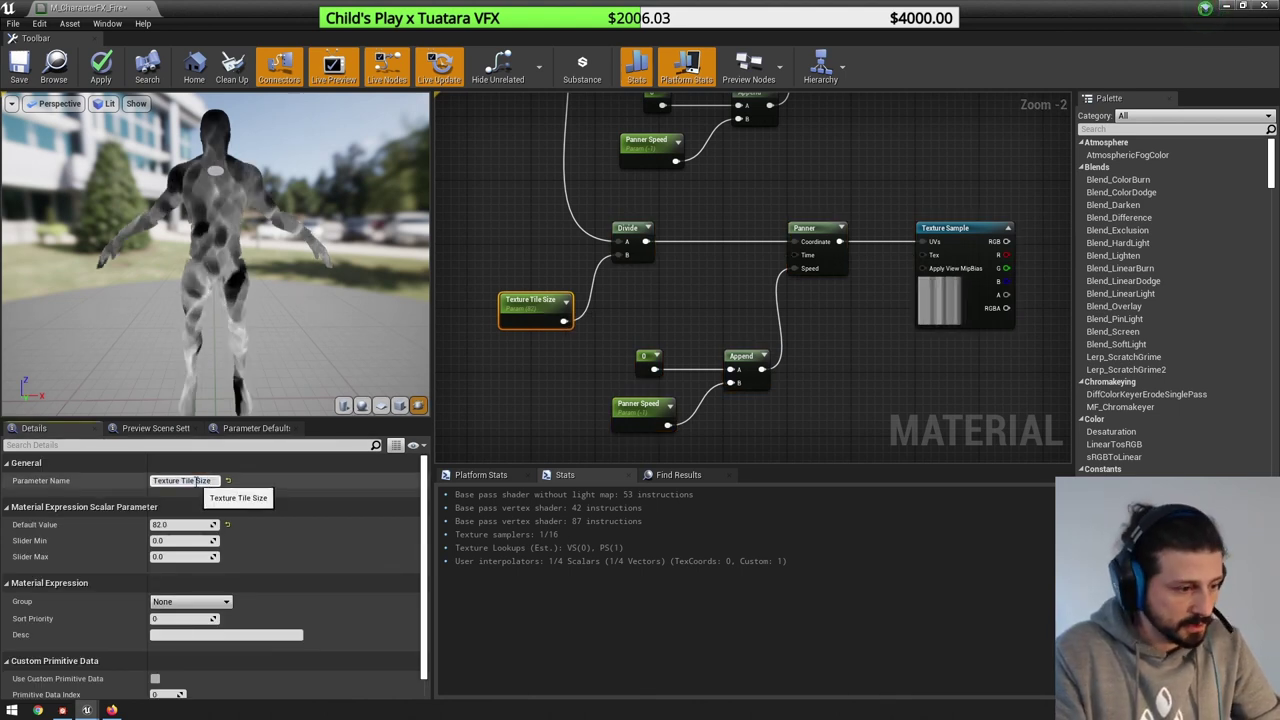
click(640, 405)
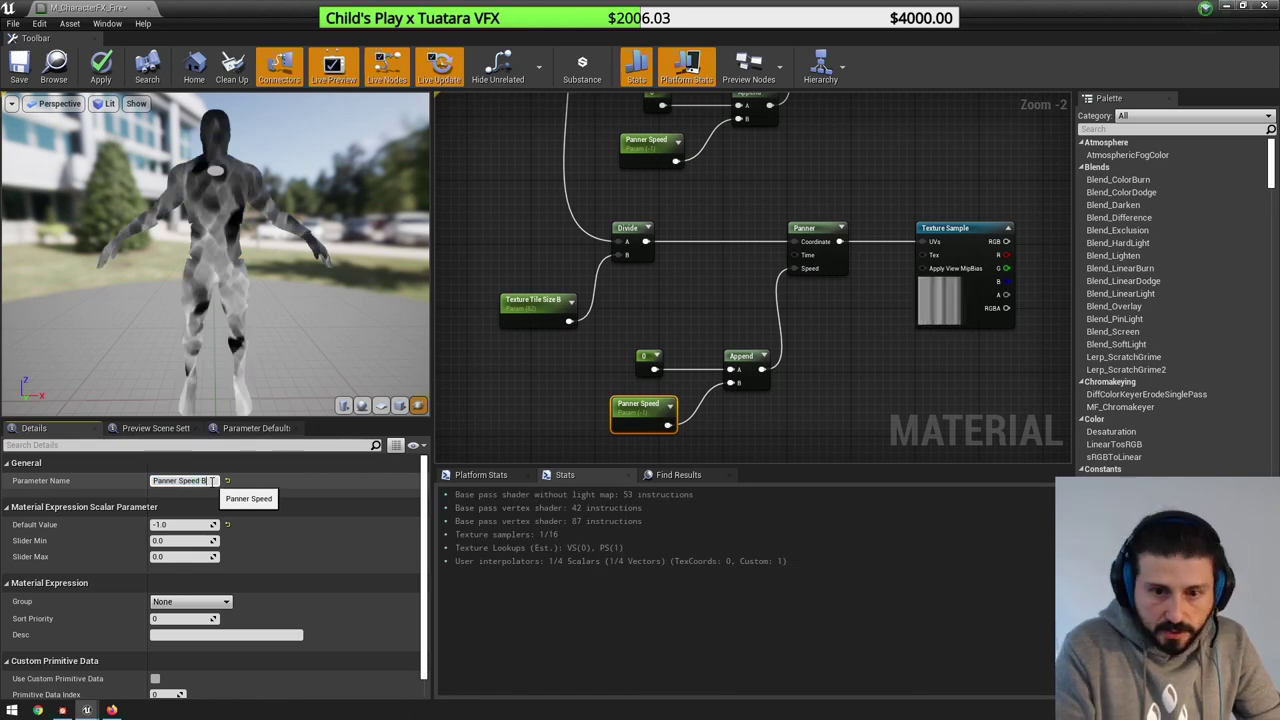
key(Return)
- Multiply the red outputs of both Texture Samples, add a Sqrt node, and feed it into the A input of the gradient Multiply
scroll(807, 301, down, 2)
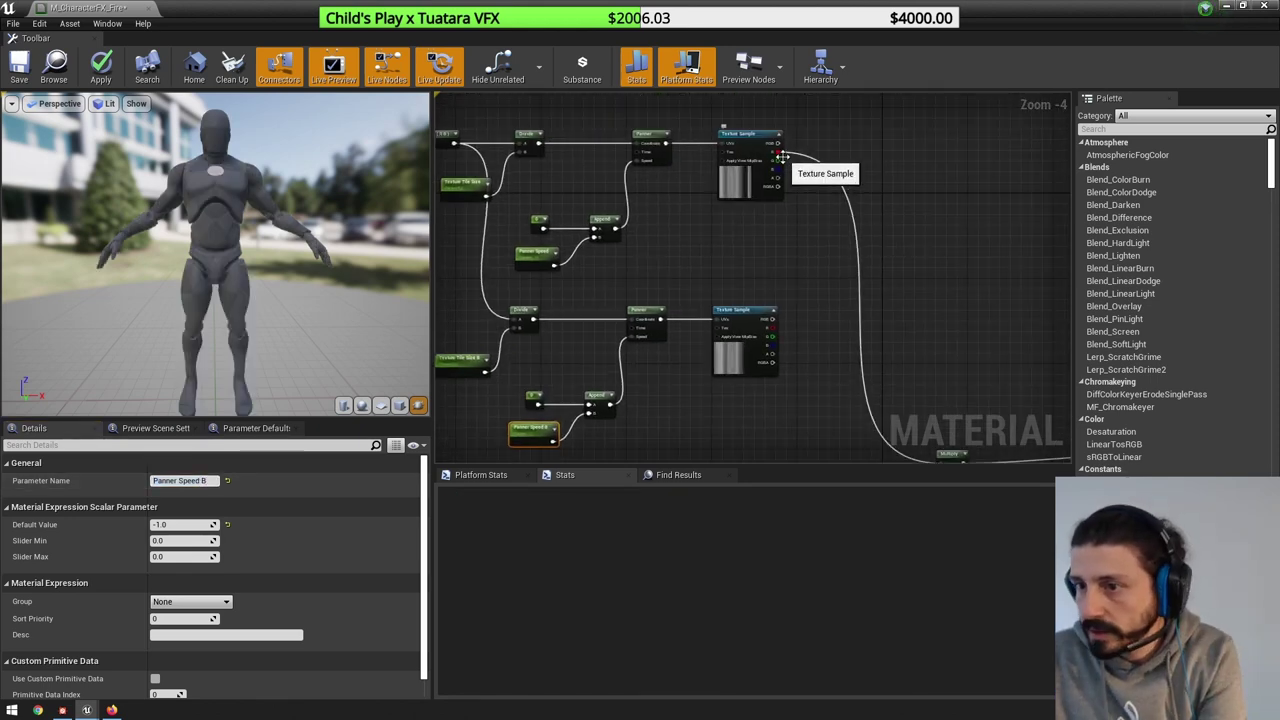
drag(779, 153, 828, 293)
text(mul)
key(Return)
drag(774, 328, 885, 314)
text(sq)
key(Return)
right_drag(885, 314, 840, 249)
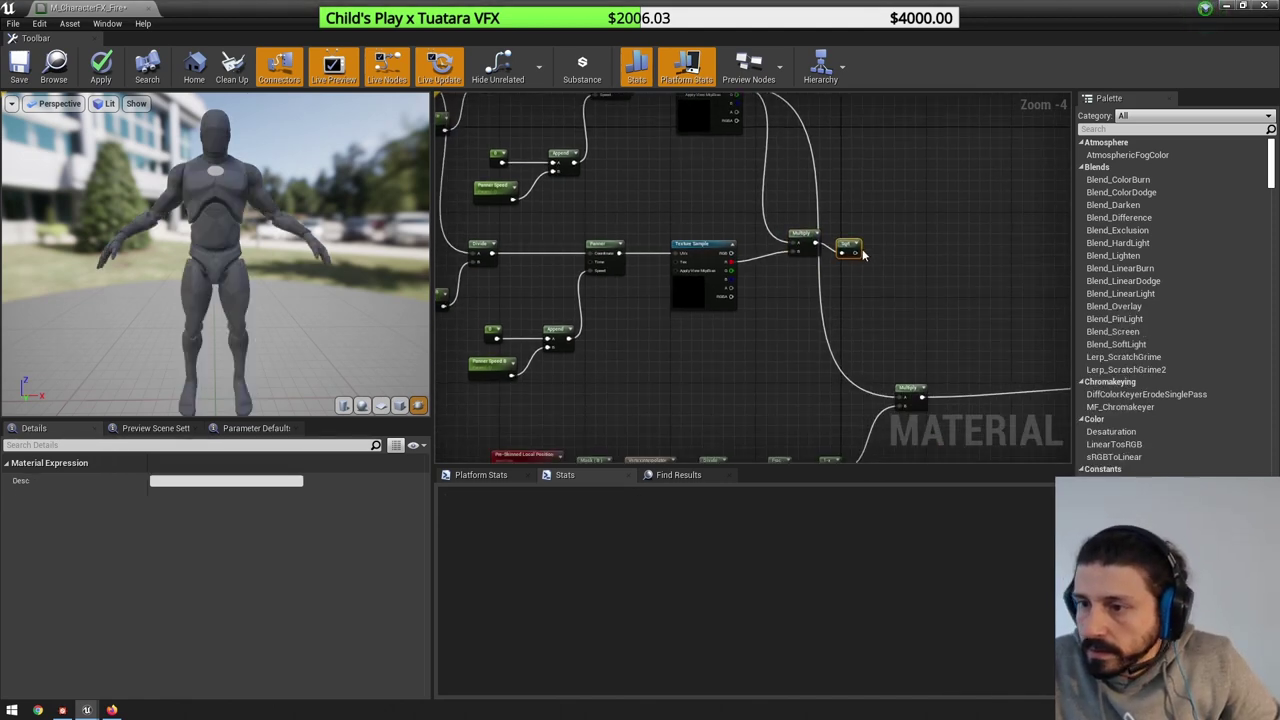
drag(855, 251, 902, 400)
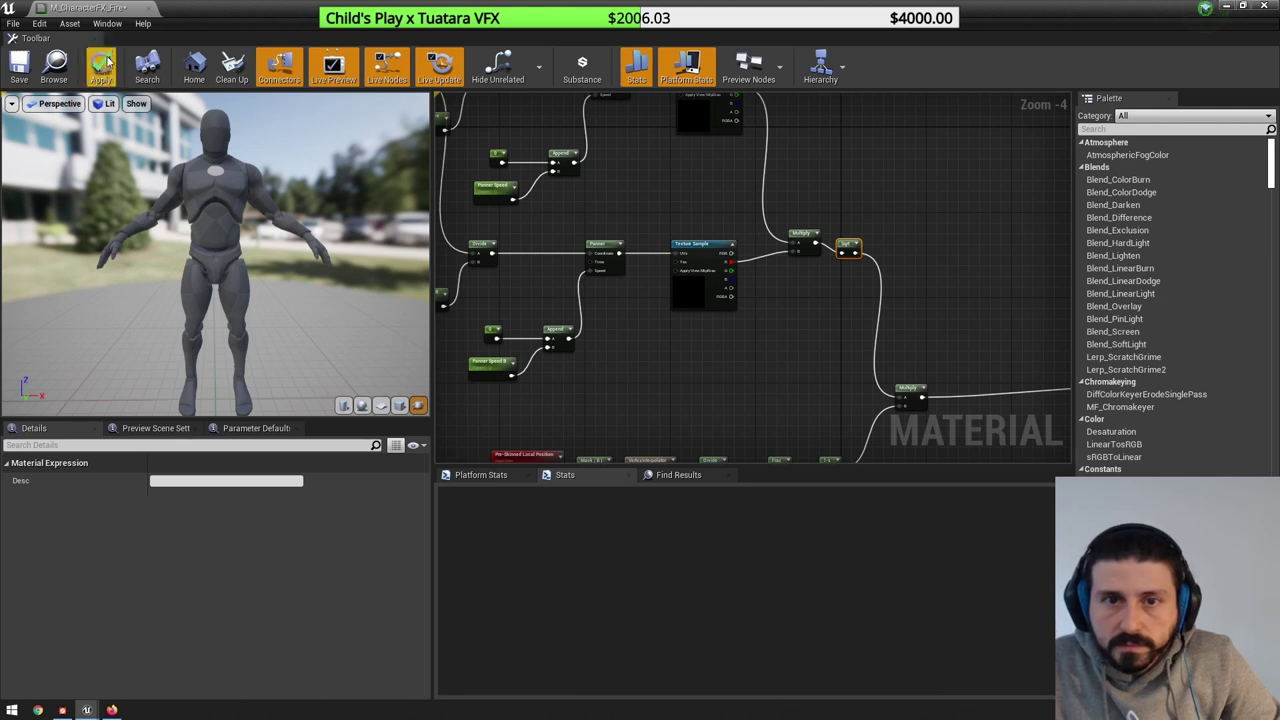
- Enter a new default value for the Panner Speed B parameter
right_drag(545, 350, 632, 350)
click(579, 362)
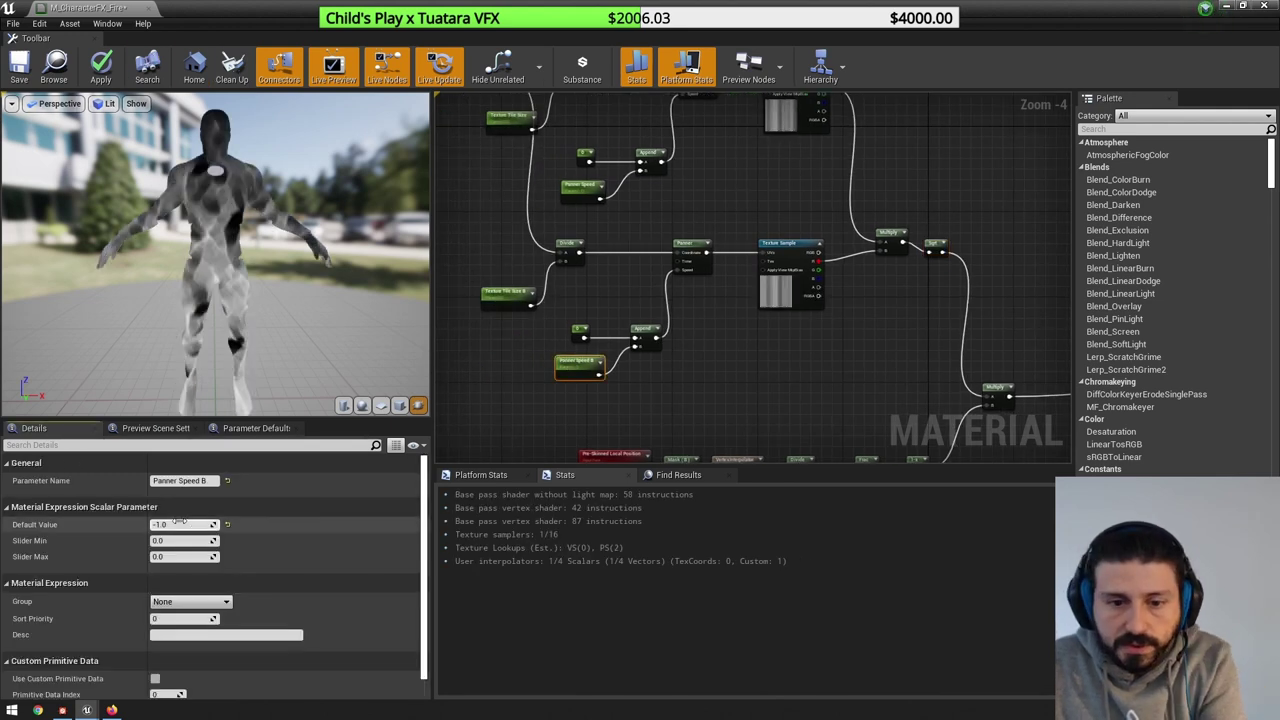
key(Return)
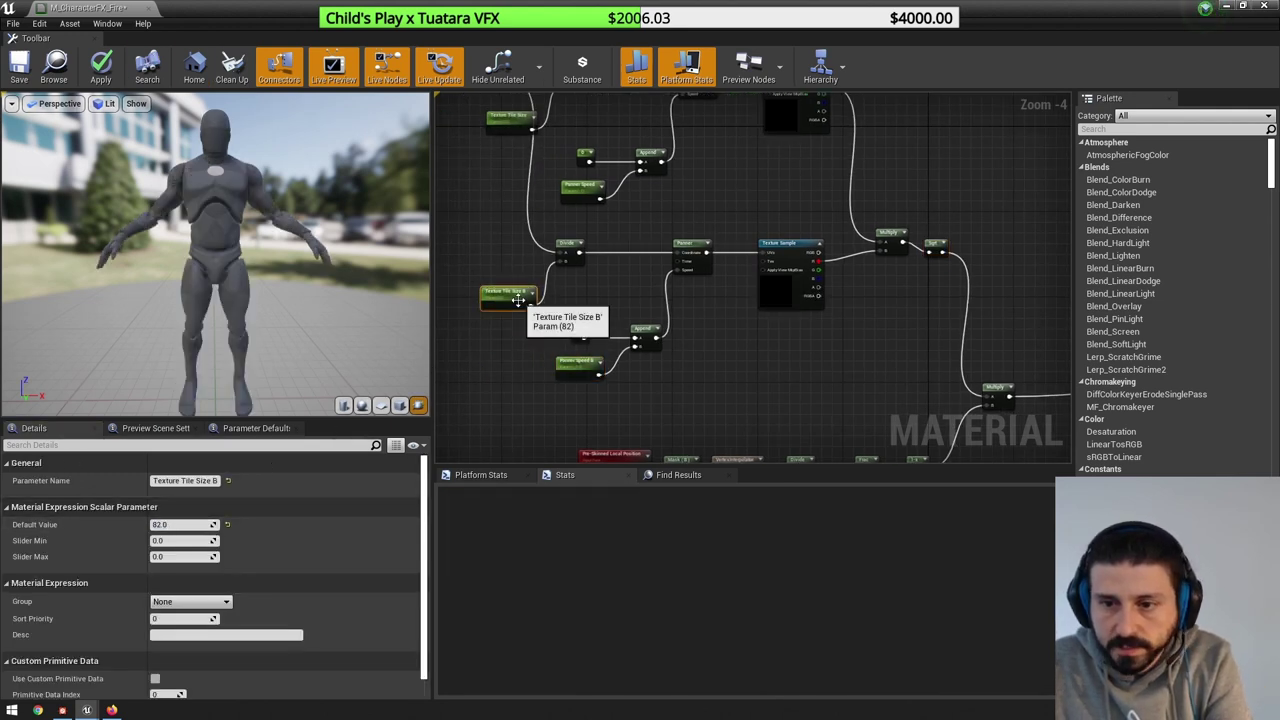
- Set the default value of Texture Tile Size B to 62 and apply the material
click(508, 295)
click(186, 524)
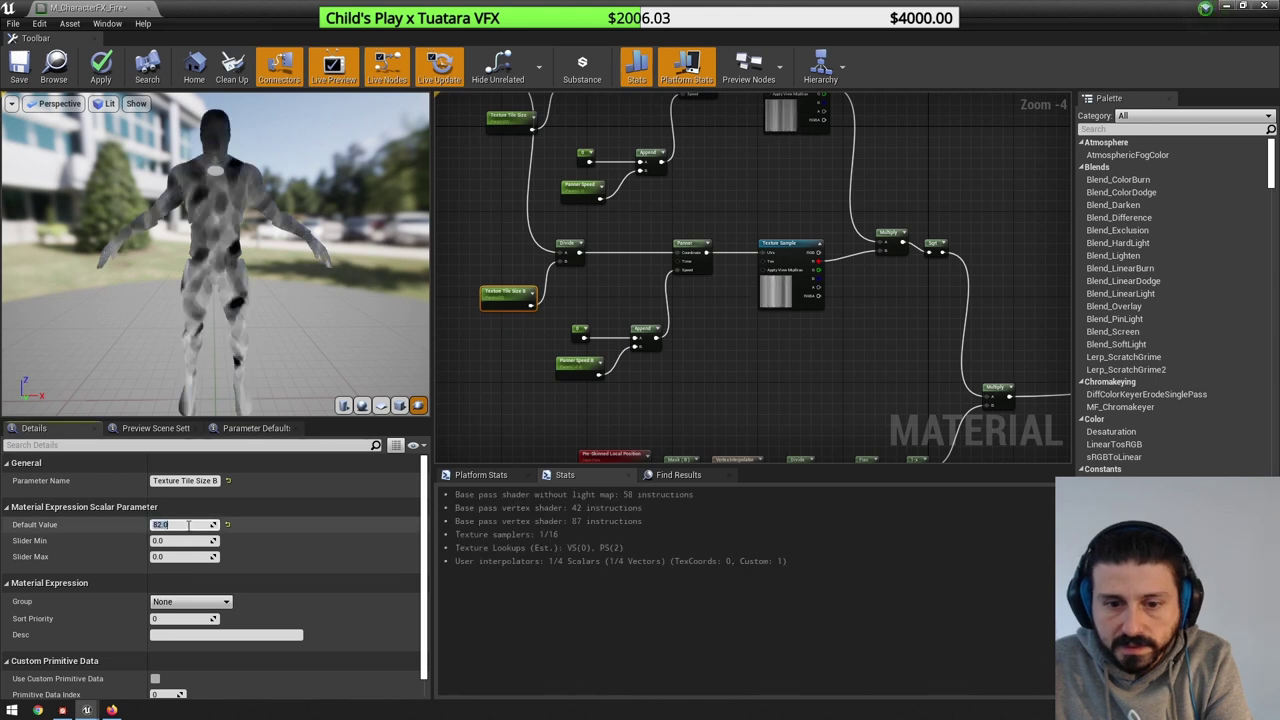
text(2)
key(Return)
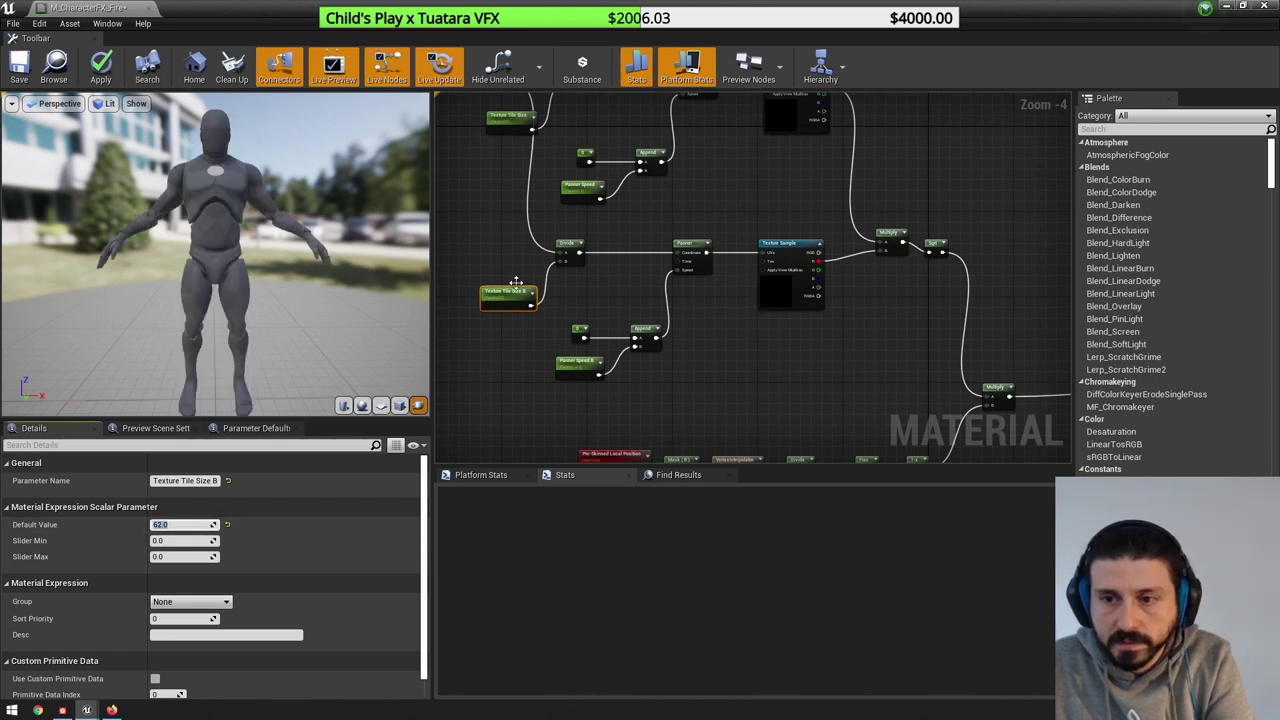
click(101, 66)
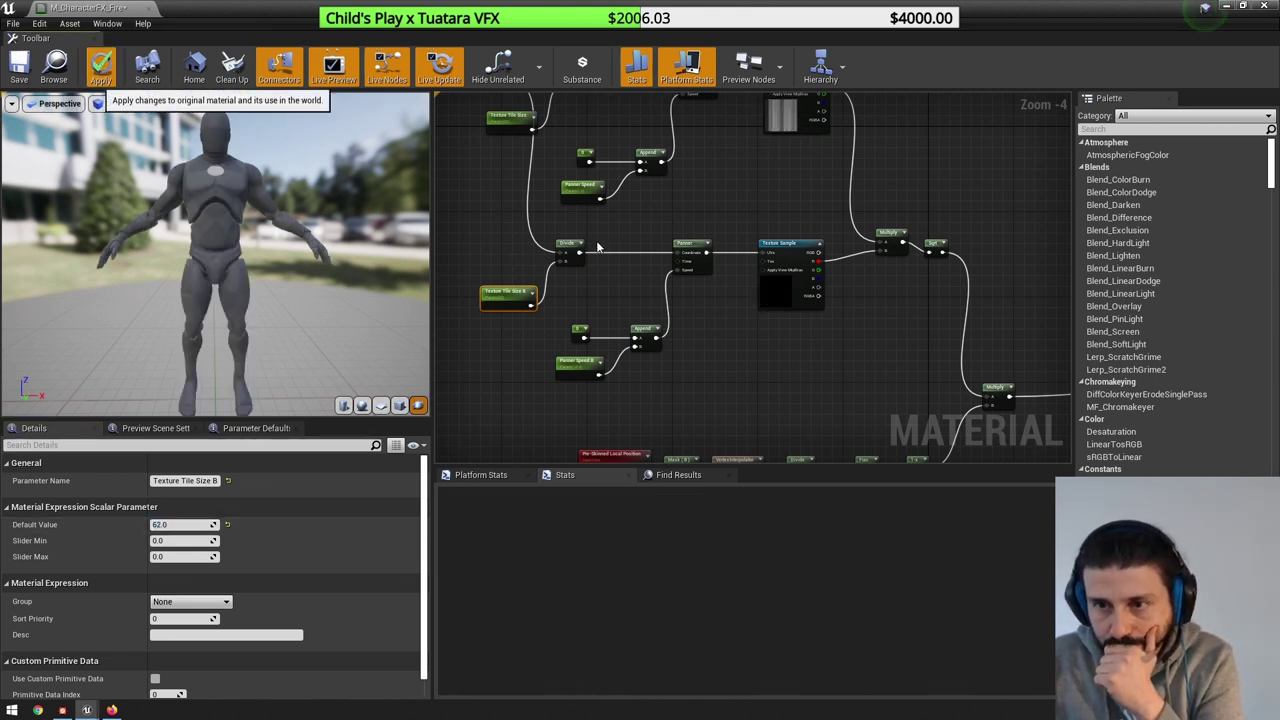
- Move the material editor window aside and inspect the material on the running character in the level viewport
drag(640, 8, 969, 157)
right_drag(497, 177, 345, 190)
key(w)
key(s)
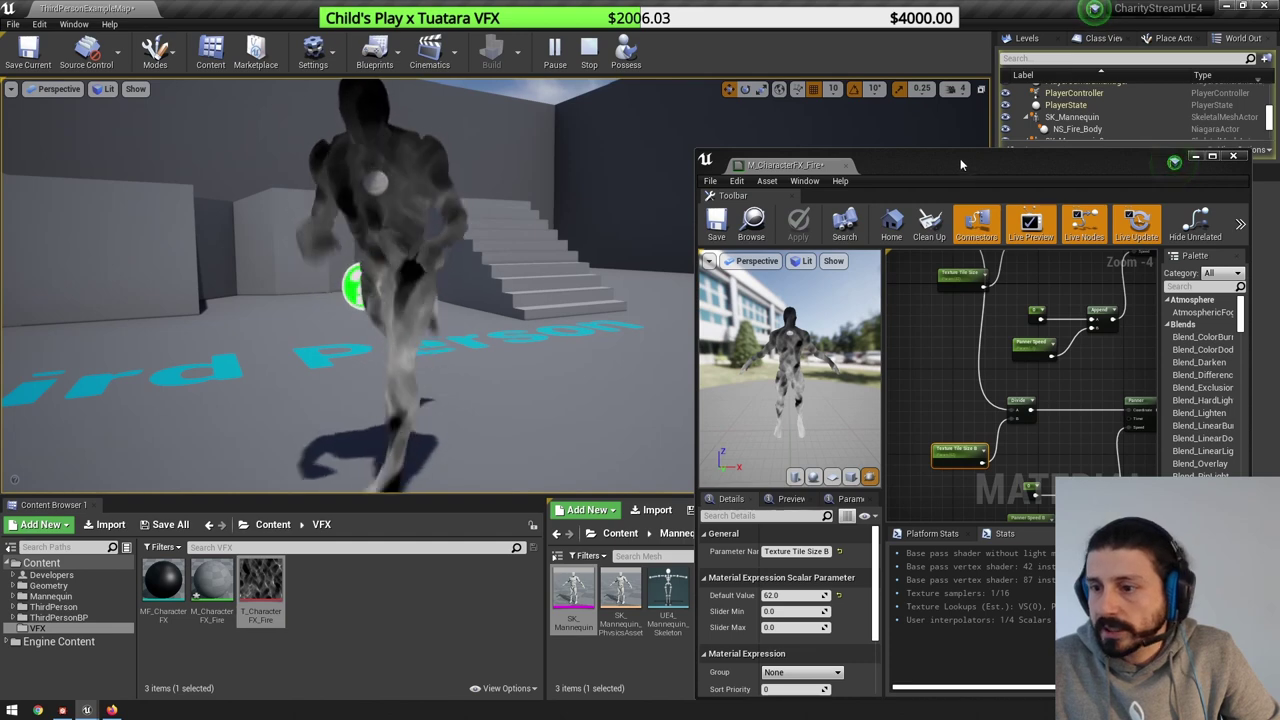
- Set the default value of the Texture Tile Size parameter to 110 and check the result on the character in the level
double_click(960, 158)
scroll(640, 280, up, 2)
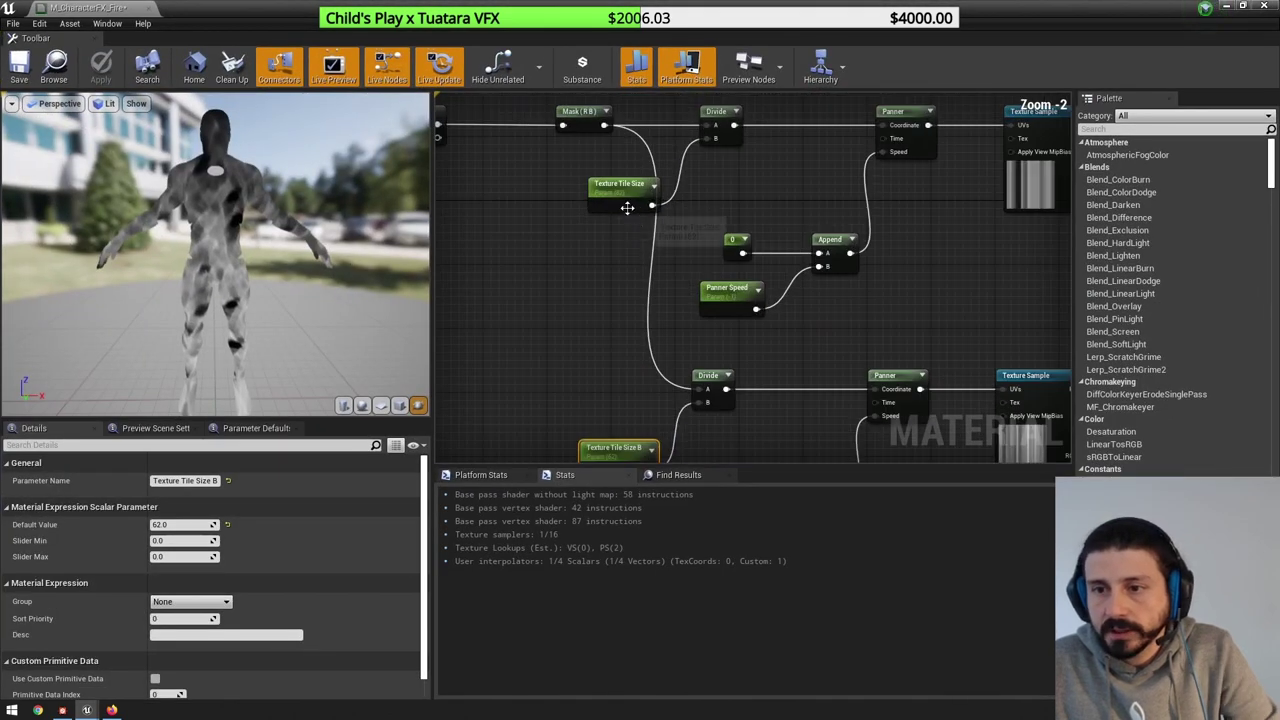
click(201, 526)
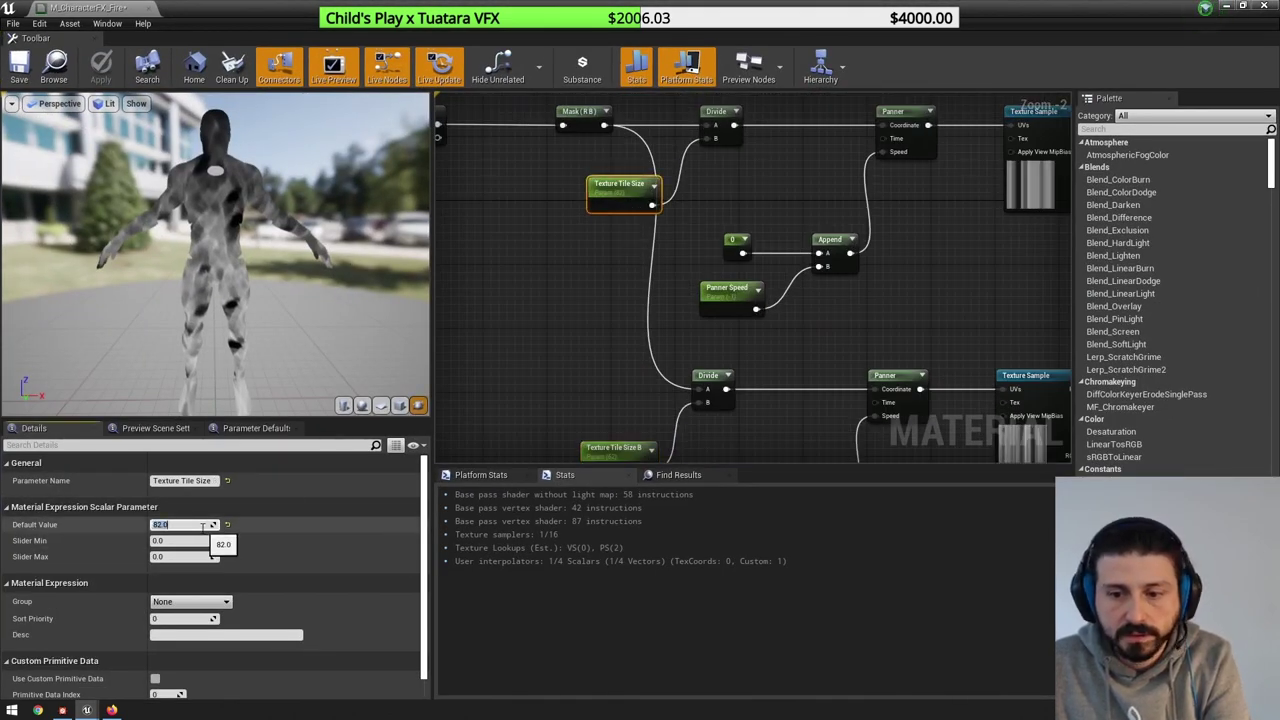
text(110)
key(Return)
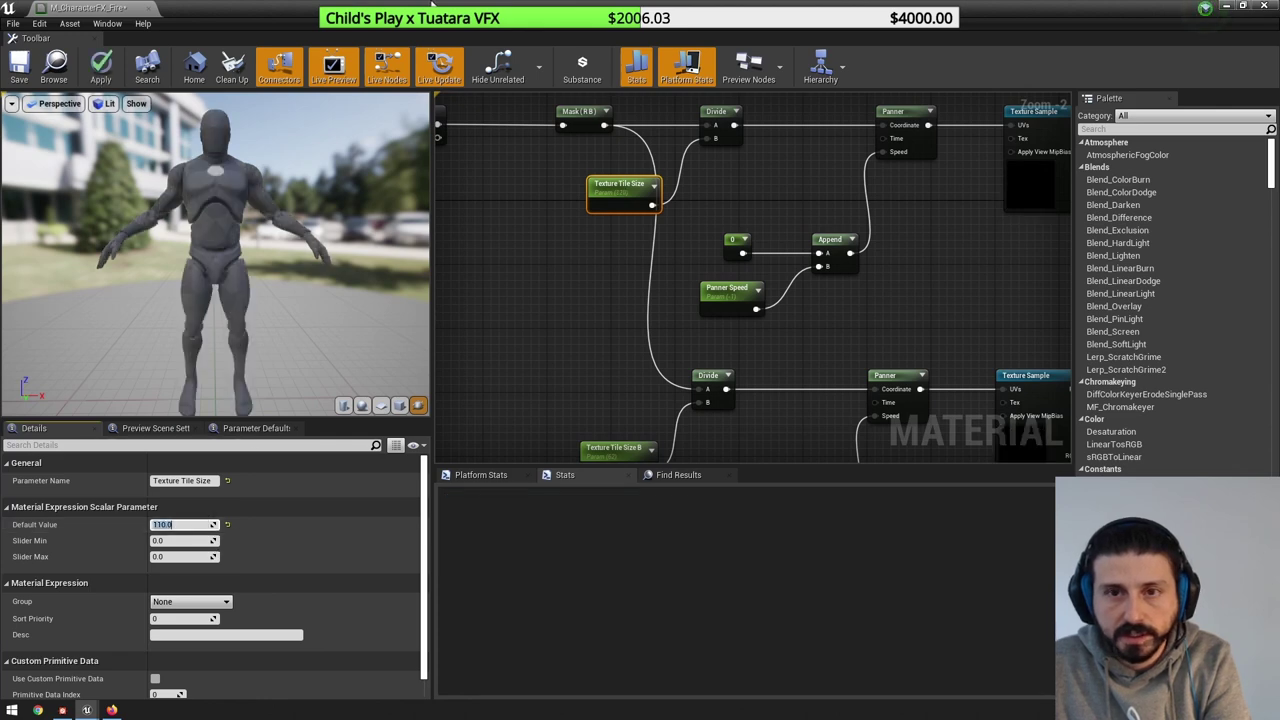
double_click(420, 8)
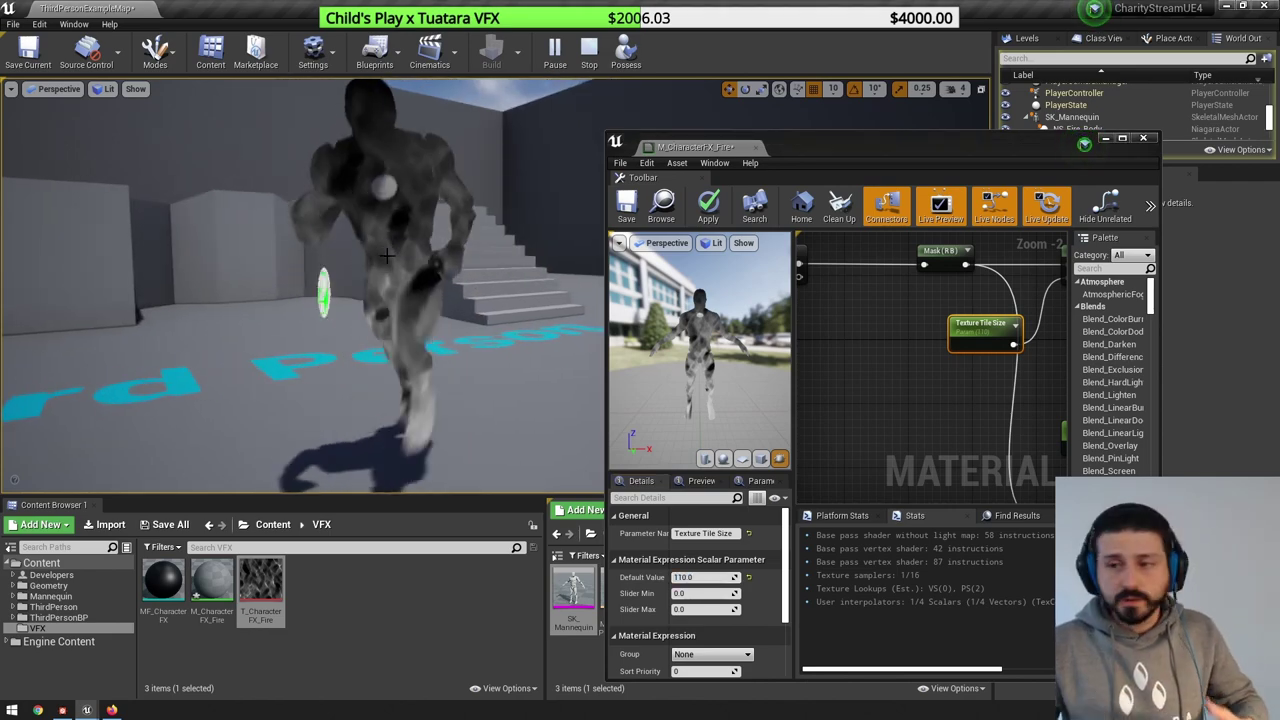
- Add a scalar parameter named "Panner Speed H A" above the first Panner's speed Append node
double_click(927, 150)
click(729, 274)
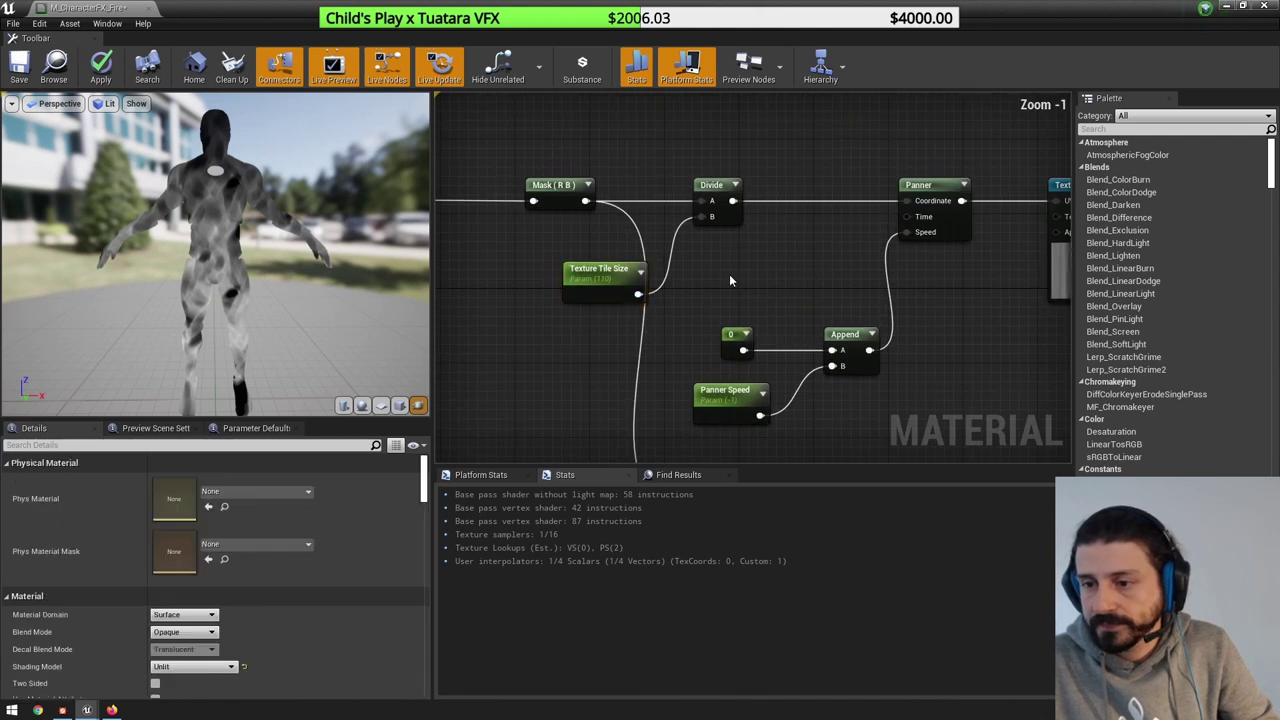
click(731, 278)
text(Panner S)
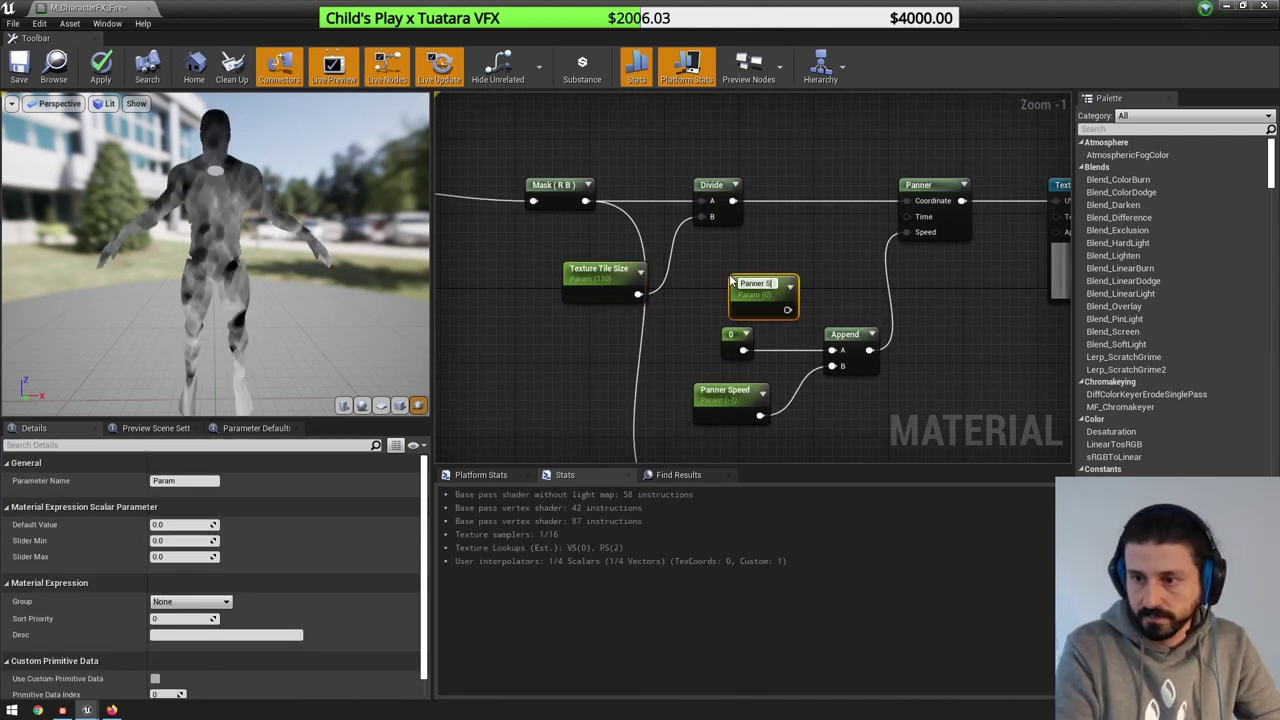
text(peed H A)
key(Return)
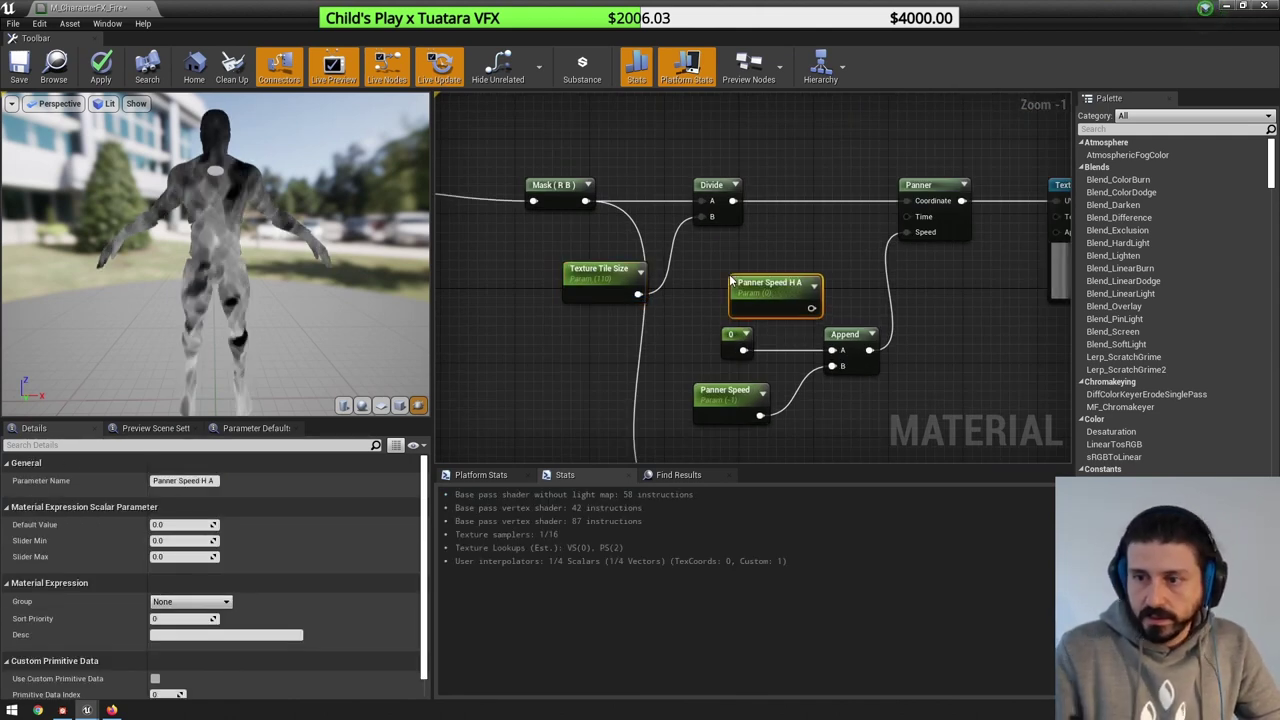
- Connect Panner Speed H A to the first Append node's A input in place of the 0 constant, and delete that constant
drag(745, 288, 698, 292)
drag(767, 313, 832, 350)
click(735, 336)
key(Delete)
drag(732, 294, 732, 321)
- Duplicate the Panner Speed H A parameter for the second Panner and rename the copy "Panner Speed H B"
right_drag(746, 308, 756, 225)
key(F2)
click(697, 163)
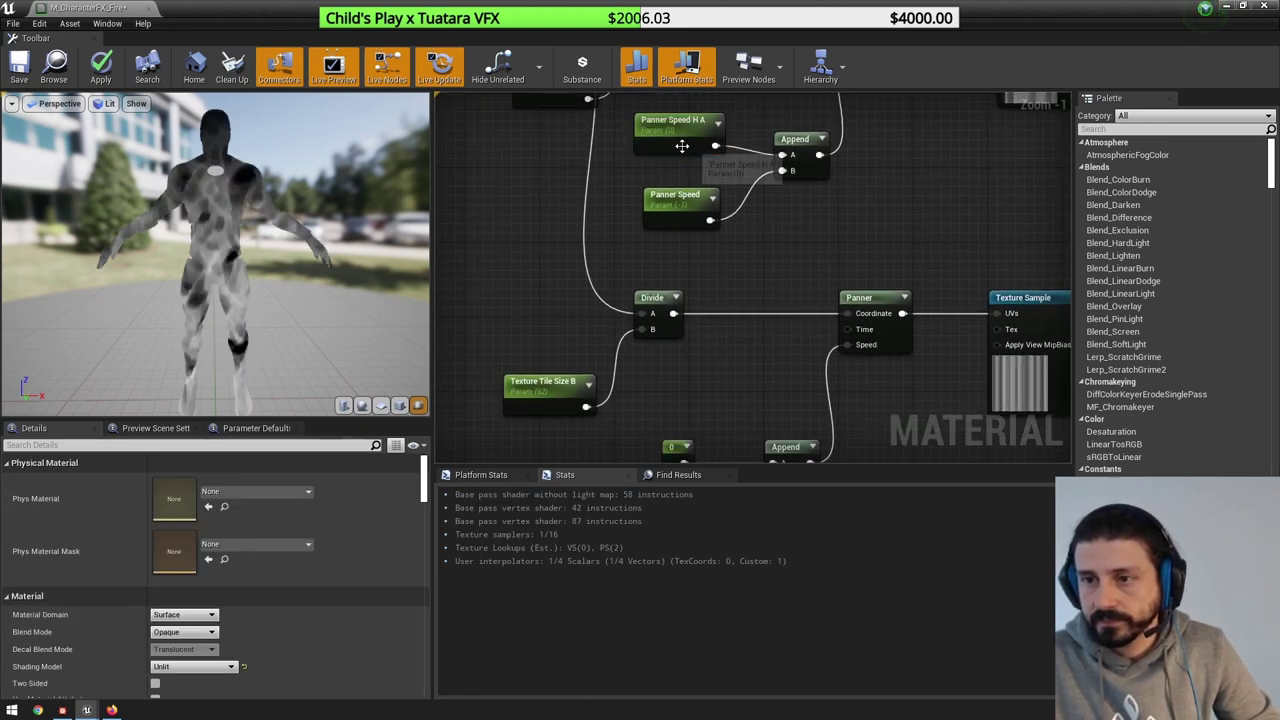
key(ctrl+v)
drag(763, 187, 763, 337)
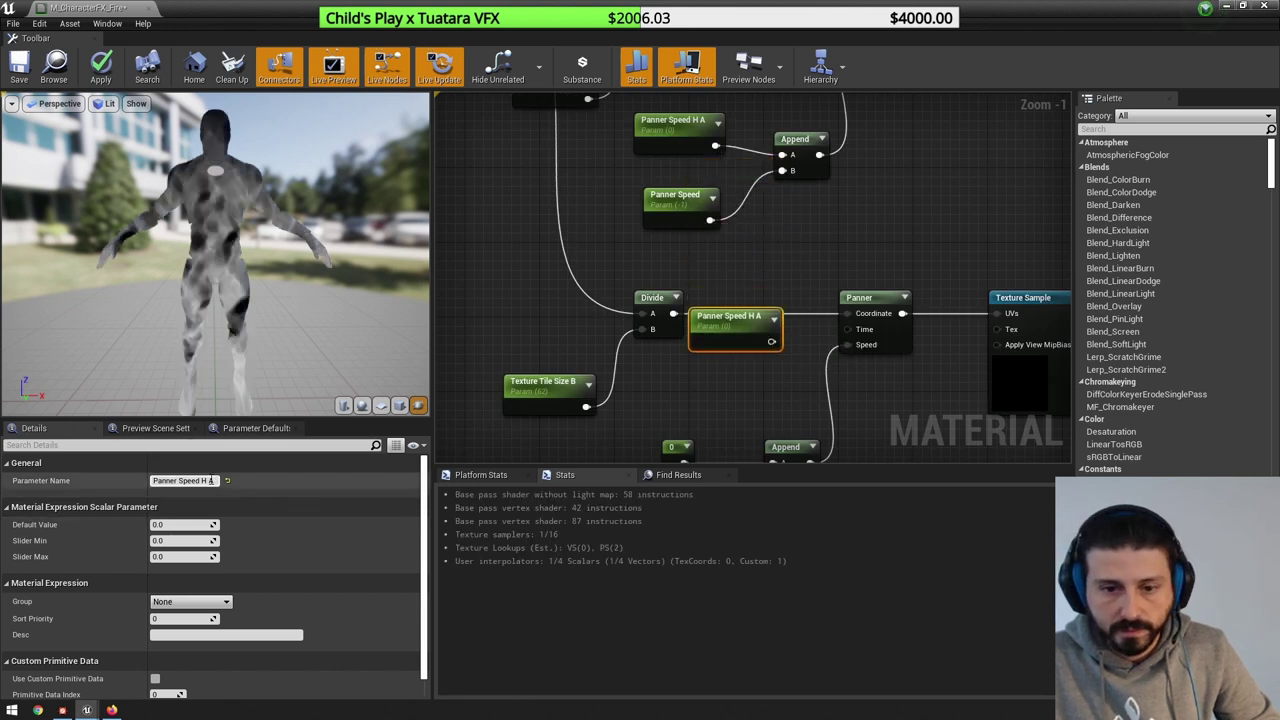
drag(207, 481, 226, 482)
text(B)
key(Return)
- Replace the second Append node's 0 constant with Panner Speed H B on input A and place the parameter beside it
right_drag(697, 371, 688, 281)
drag(764, 251, 768, 374)
click(665, 356)
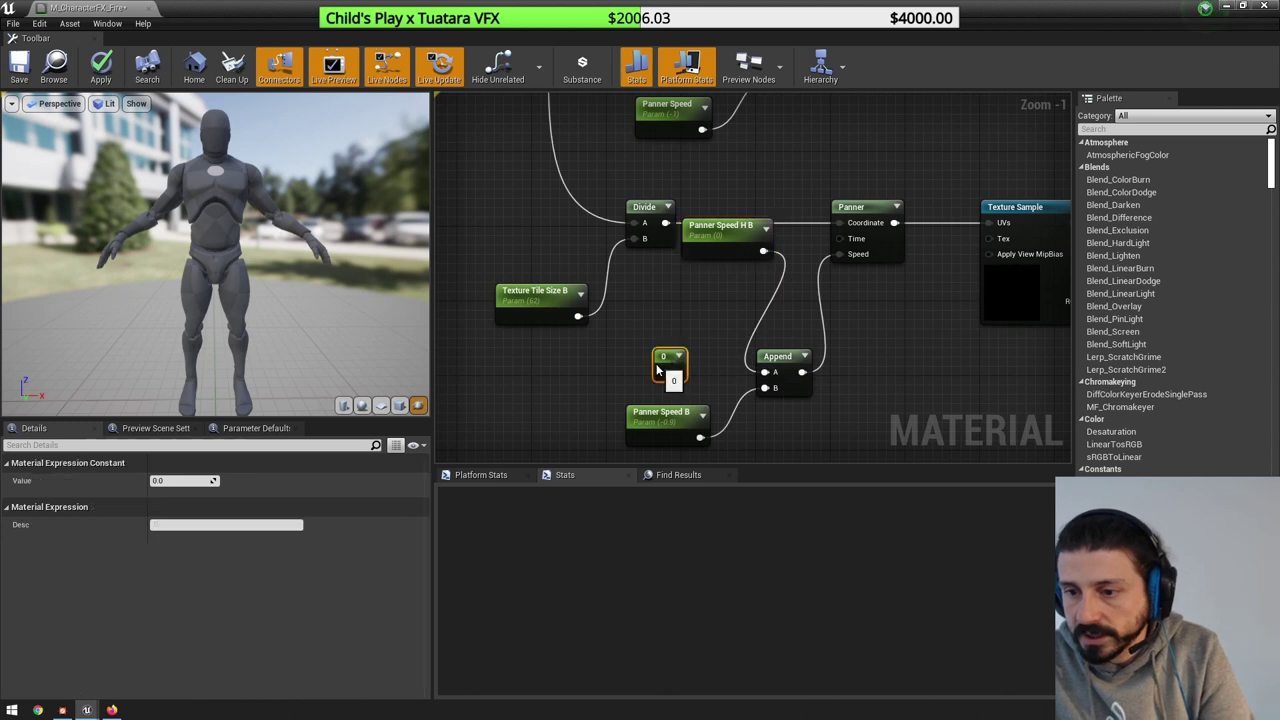
key(Delete)
drag(722, 226, 657, 320)
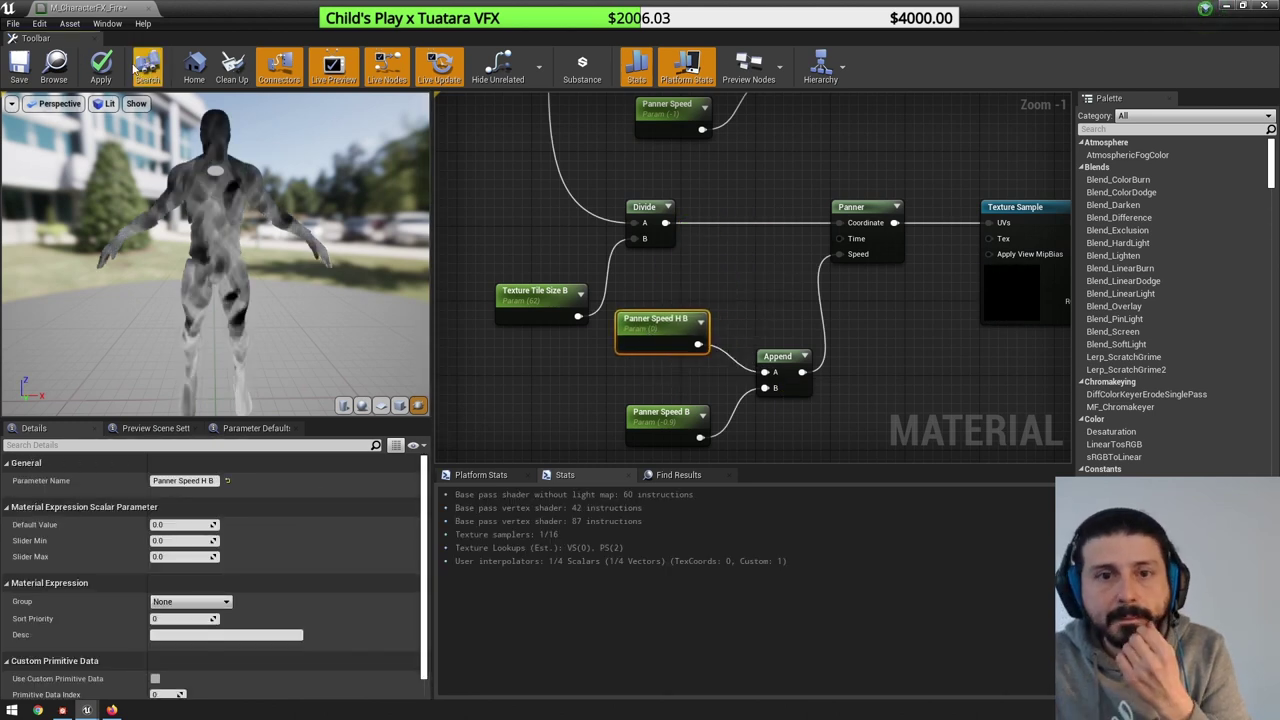
- Apply the material changes and move the editor window aside to reveal the running character in the level
click(103, 73)
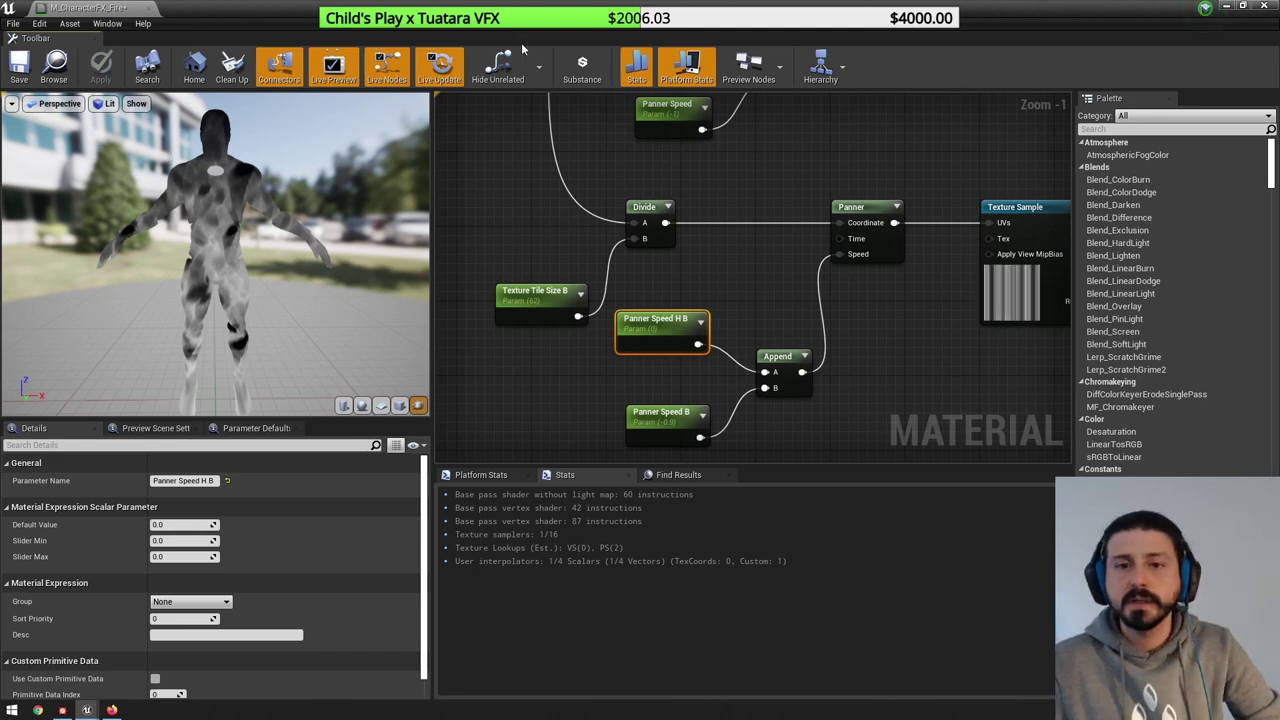
drag(275, 8, 632, 66)
right_drag(908, 358, 818, 271)
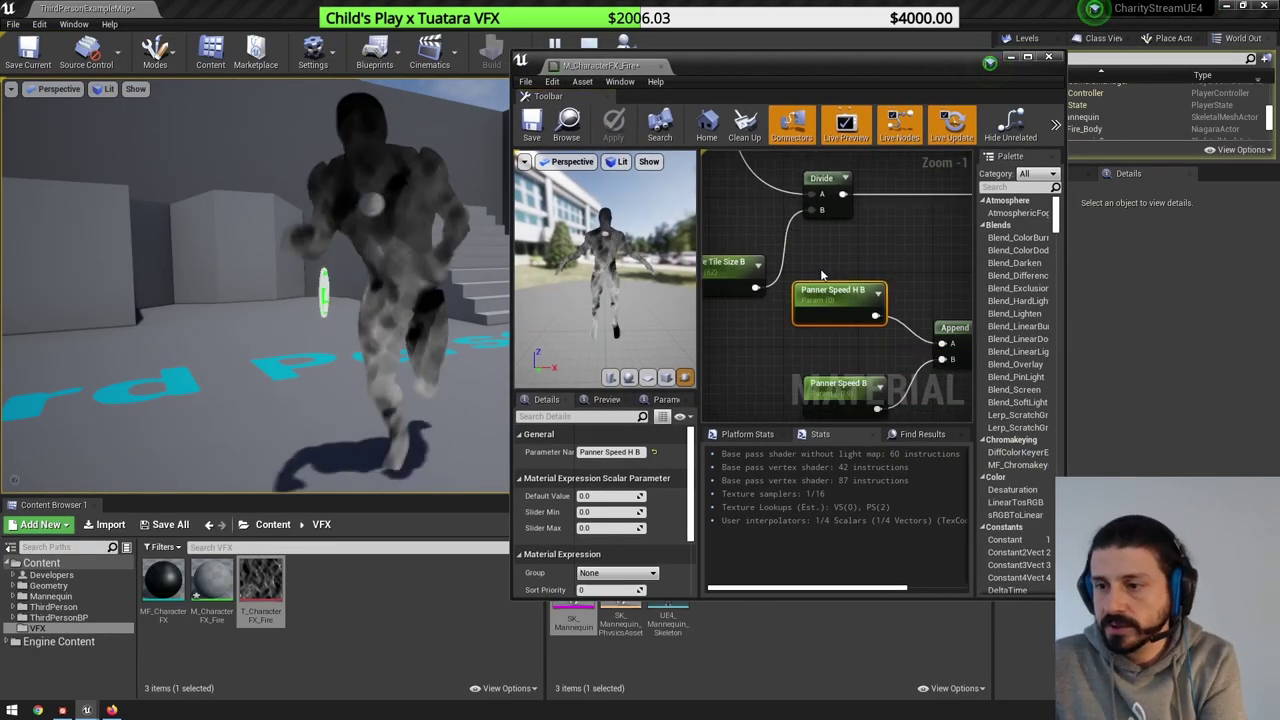
- Set the default value of Panner Speed H B to 0.1
click(831, 292)
click(607, 496)
text(0.1)
key(Return)
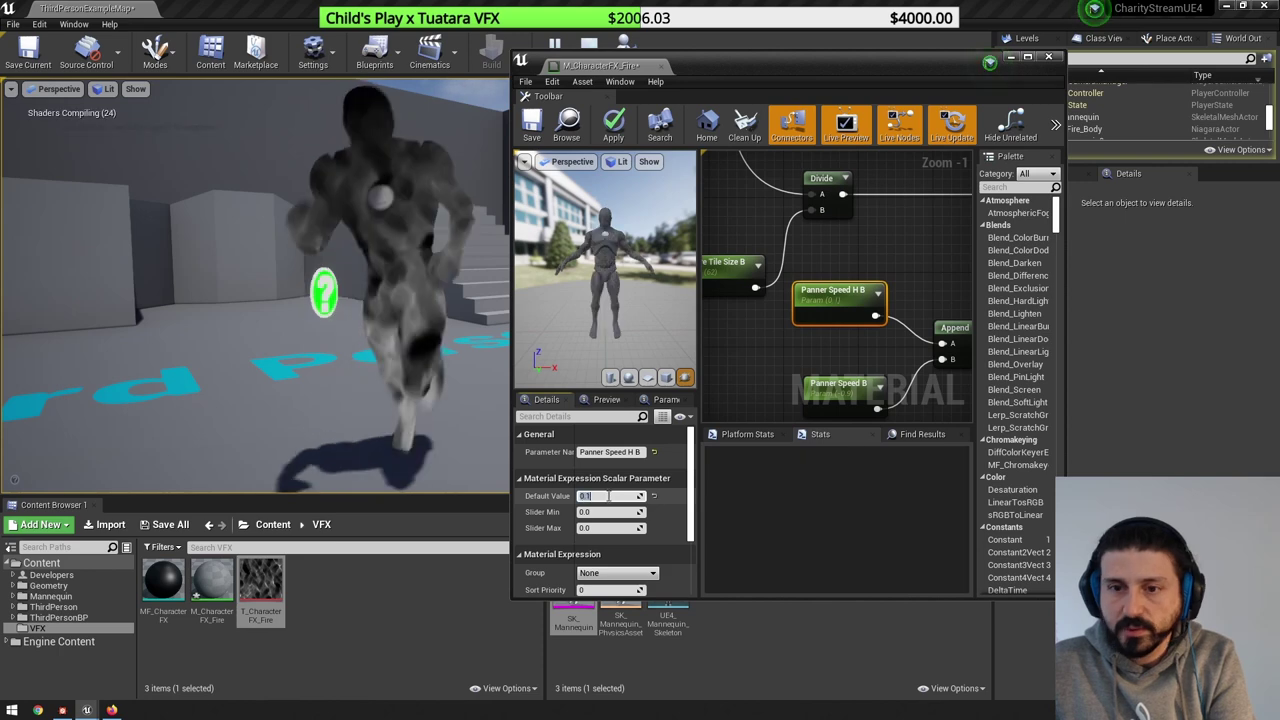
- Set the default value of Panner Speed H A to -0.07
right_drag(846, 165, 791, 320)
right_drag(789, 208, 783, 261)
click(781, 236)
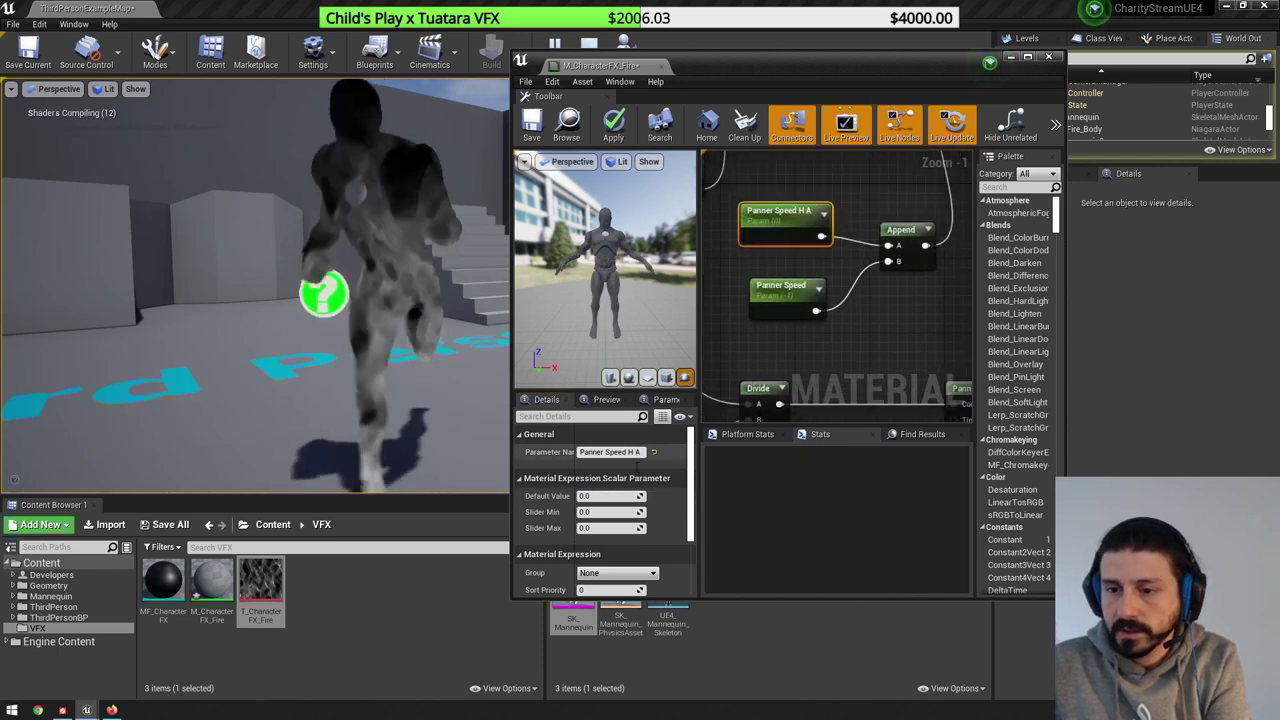
click(608, 496)
text(-.0.07)
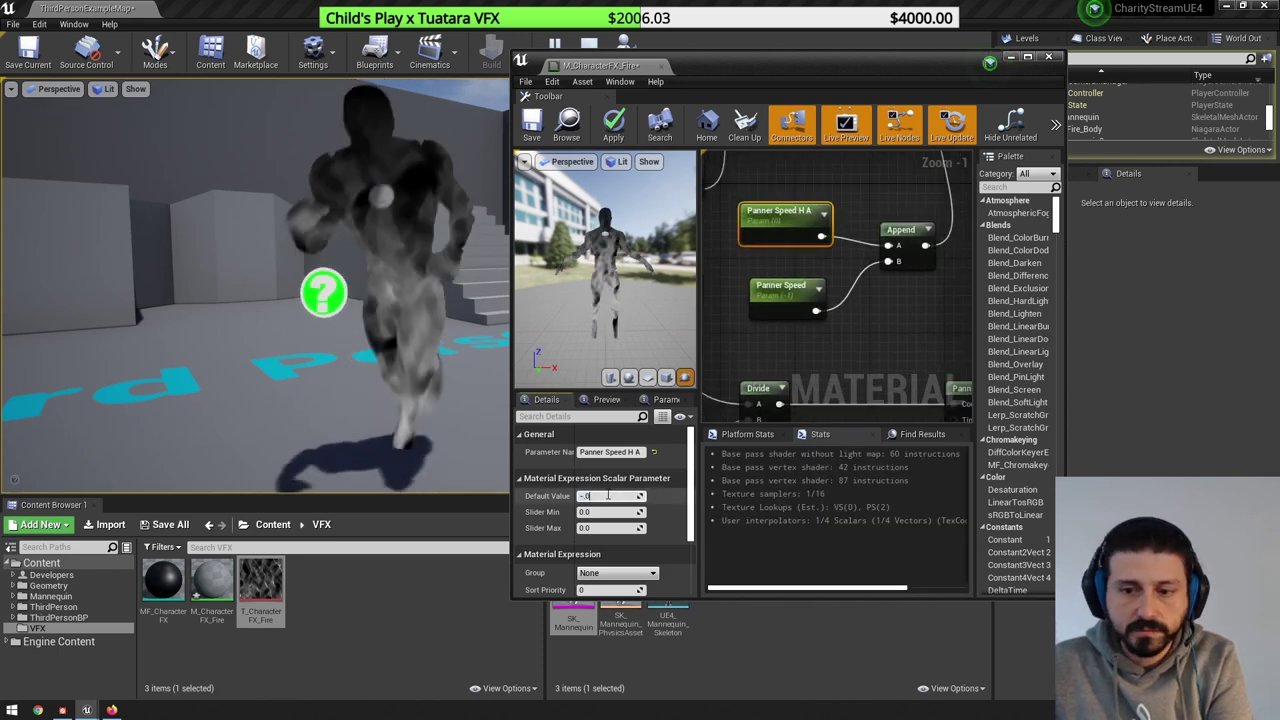
key(Return)
- Set the default value of the first texture's Panner Speed parameter to -0.6 and save the material
right_drag(485, 264, 505, 264)
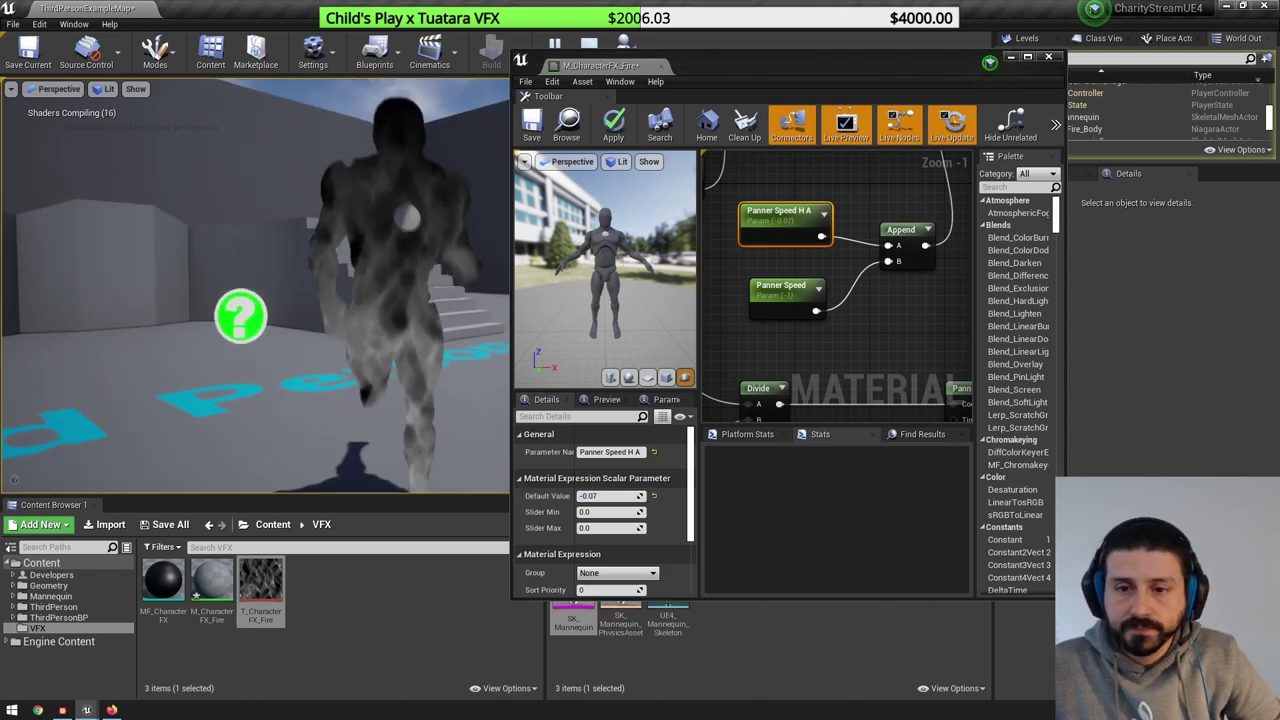
scroll(485, 264, down, 3)
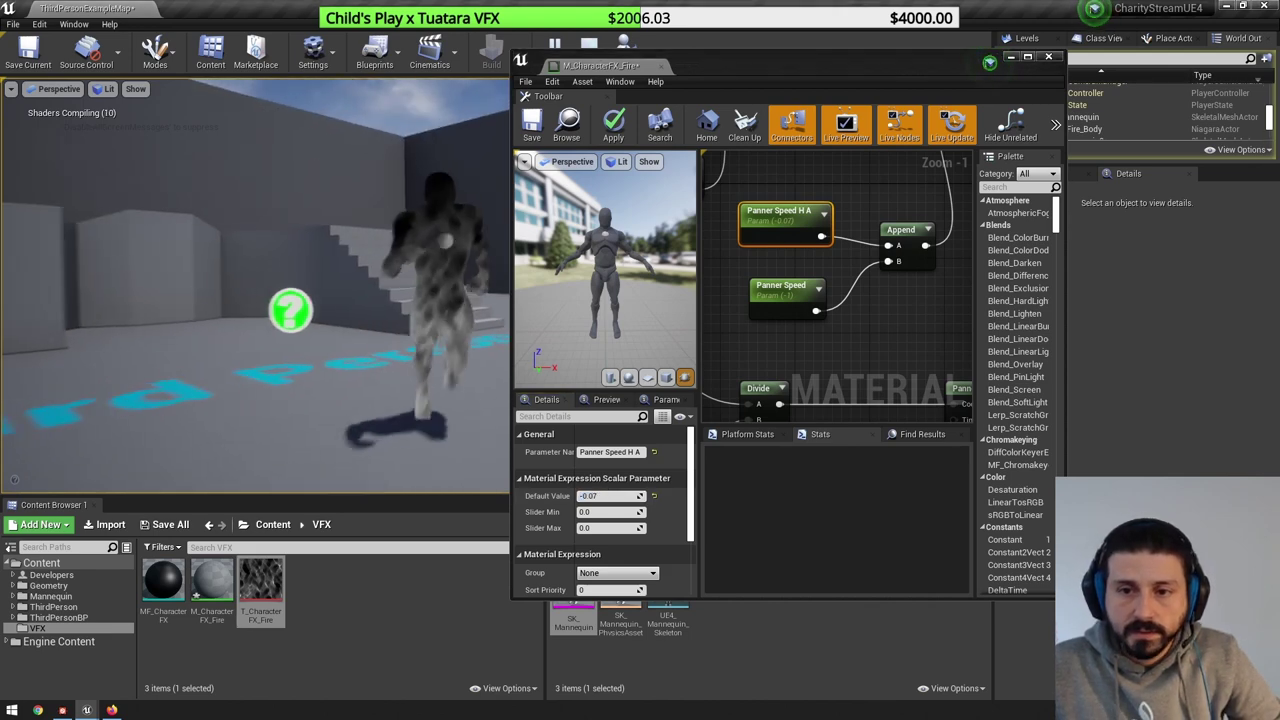
click(810, 316)
click(607, 497)
text(-)
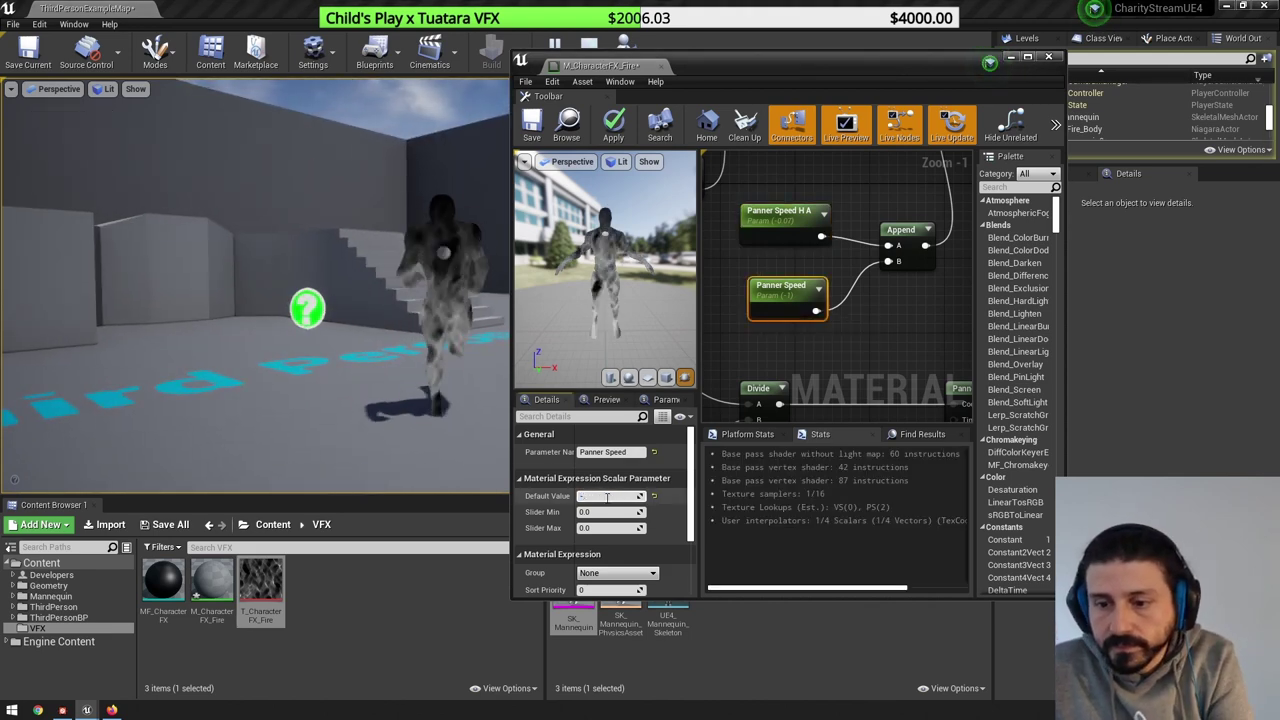
text(0.6)
key(Return)
scroll(442, 288, up, 3)
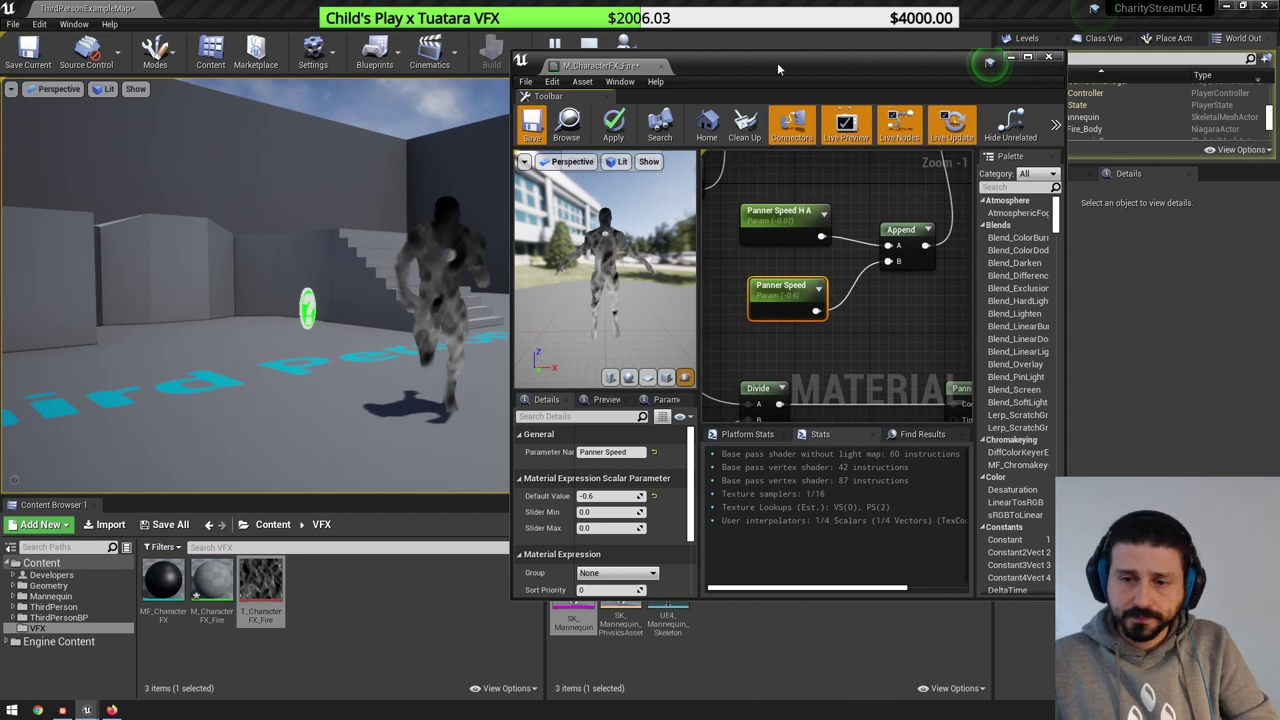
key(ctrl+s)
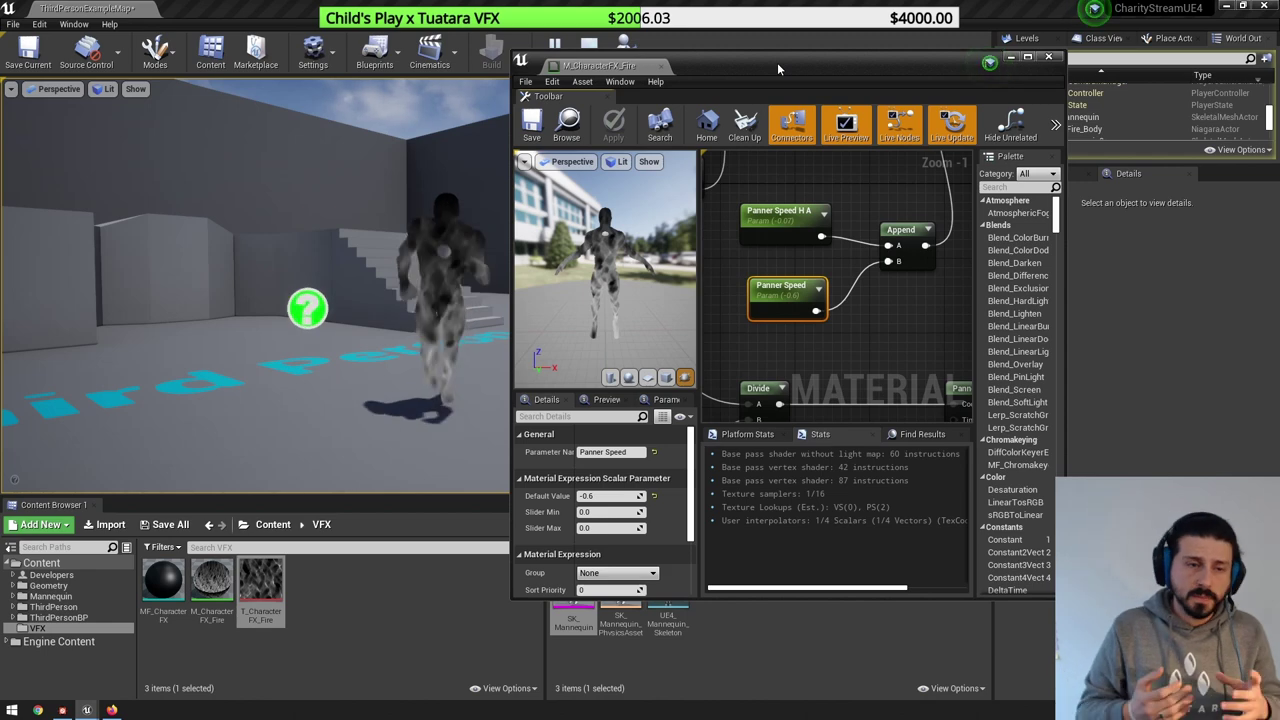
- Maximize the material editor and move the Multiply and Sqrt nodes that combine the two texture samples higher in the graph
double_click(777, 62)
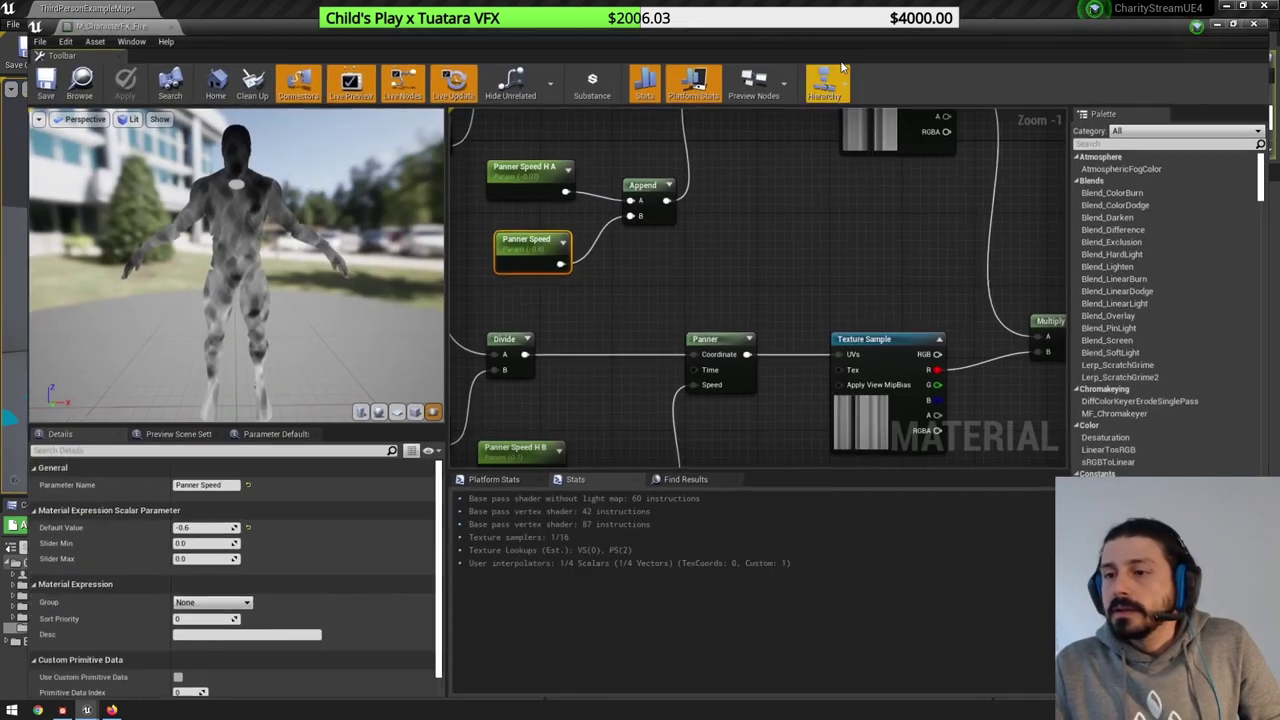
scroll(852, 237, down, 2)
scroll(852, 237, down, 2)
click(819, 279)
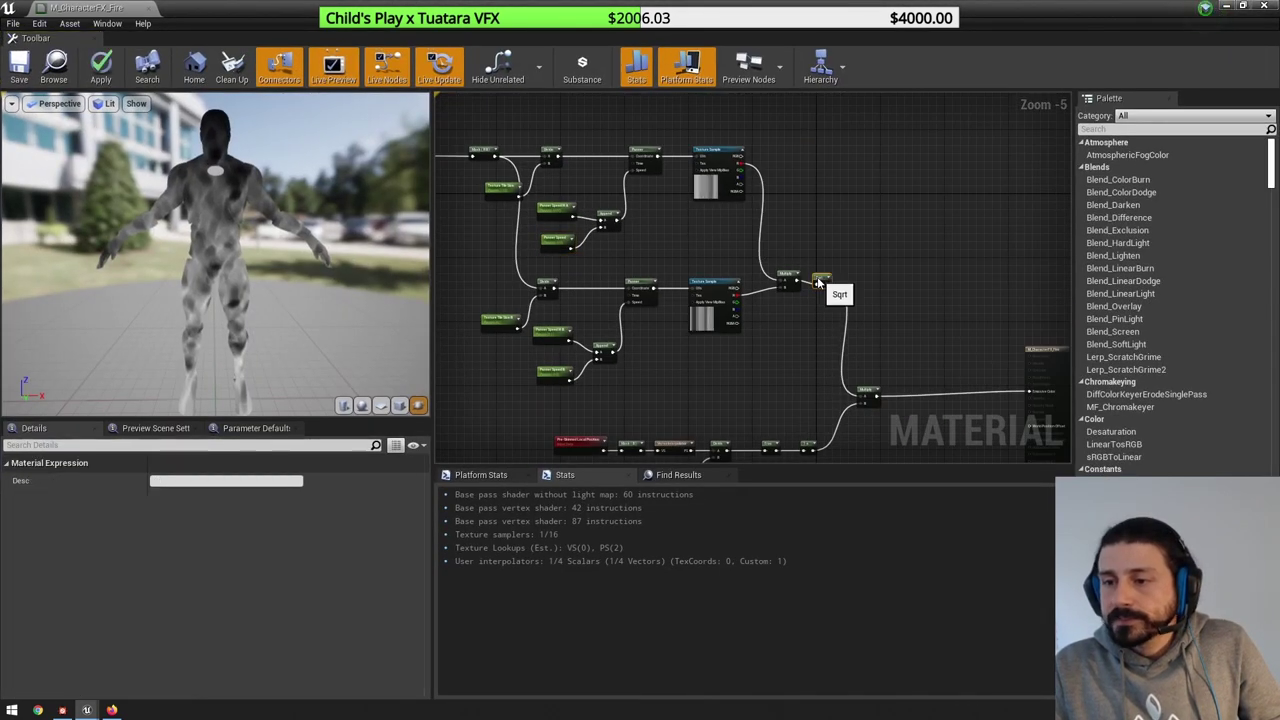
drag(821, 307, 822, 308)
drag(785, 281, 790, 233)
drag(768, 234, 838, 305)
drag(820, 277, 822, 221)
- Add a Power node after the final Multiply node and connect the Multiply output to its Base input
right_drag(935, 290, 809, 186)
scroll(742, 285, up, 2)
click(742, 285)
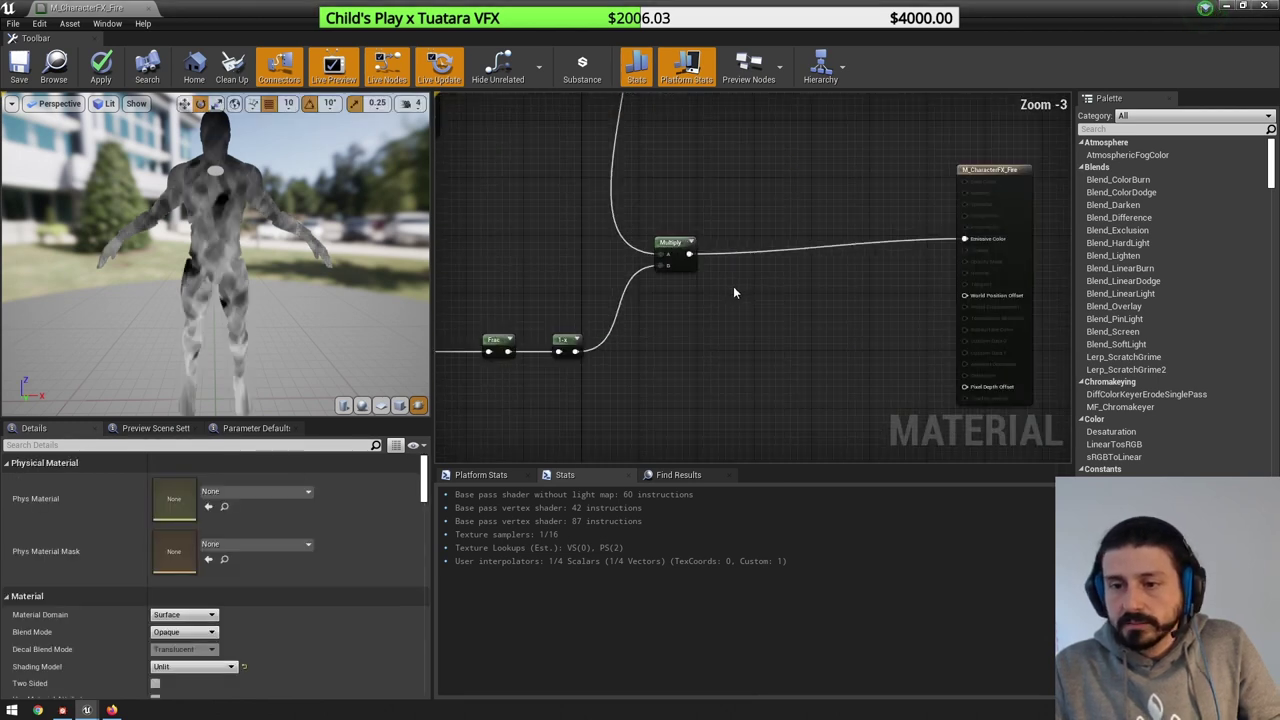
click(736, 284)
drag(693, 258, 747, 290)
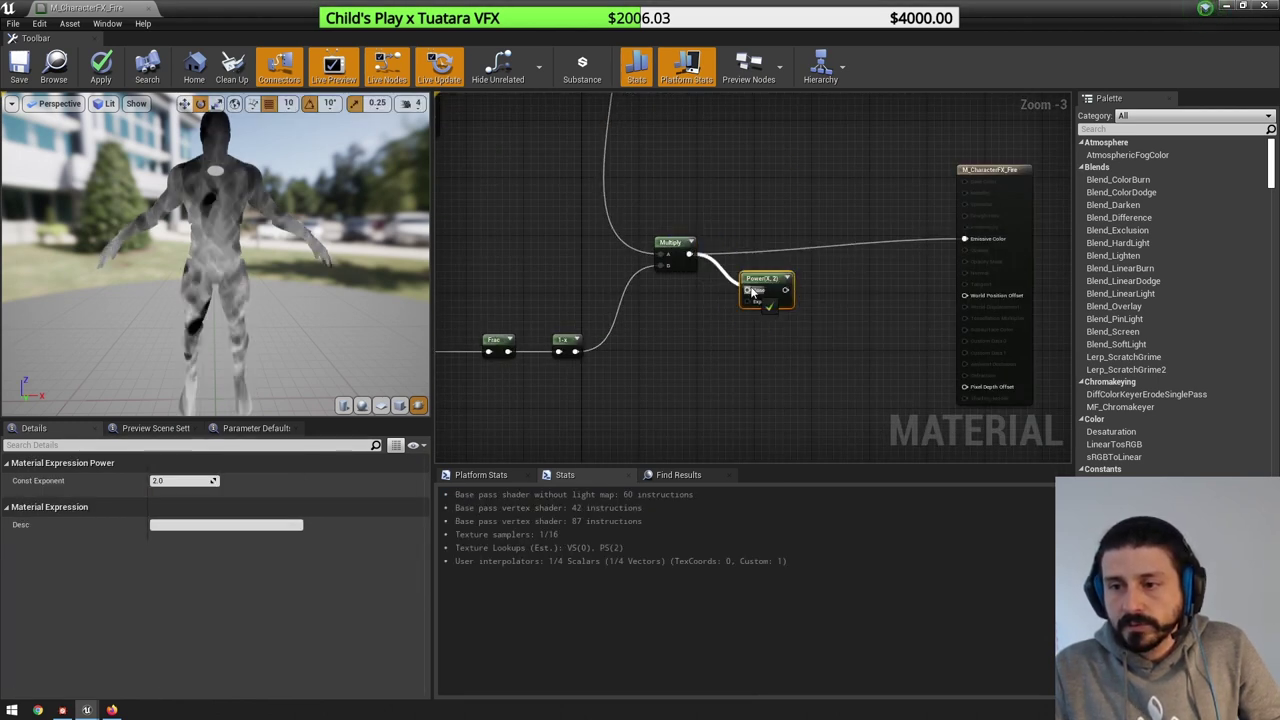
- Add a scalar parameter named "Exponent" below the Power node and set its default value to 2
click(697, 323)
click(693, 326)
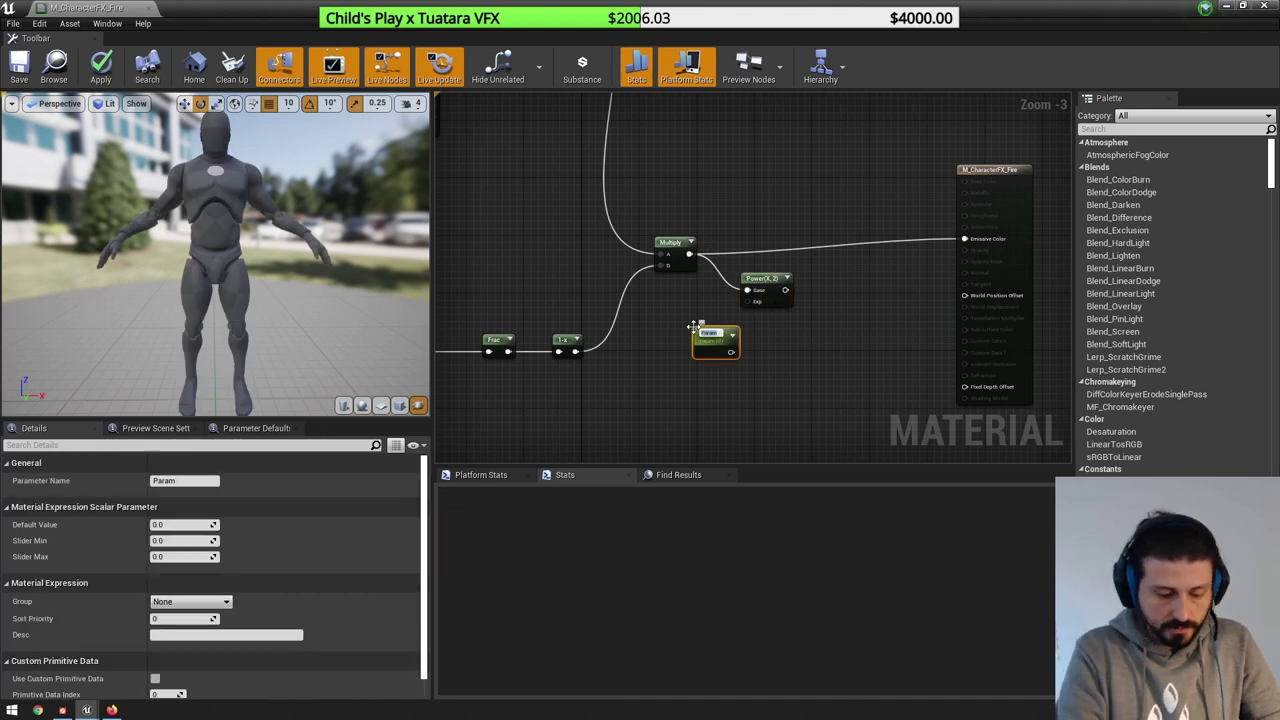
text(Exp)
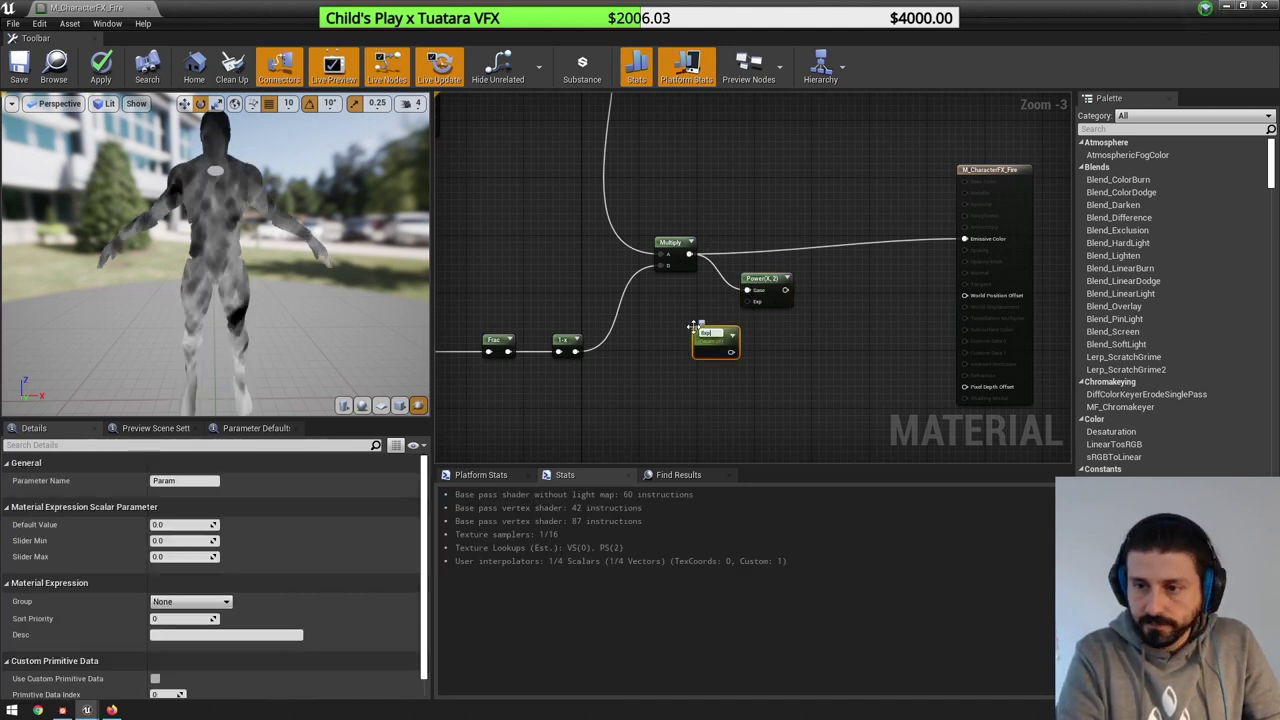
text(onent)
key(Return)
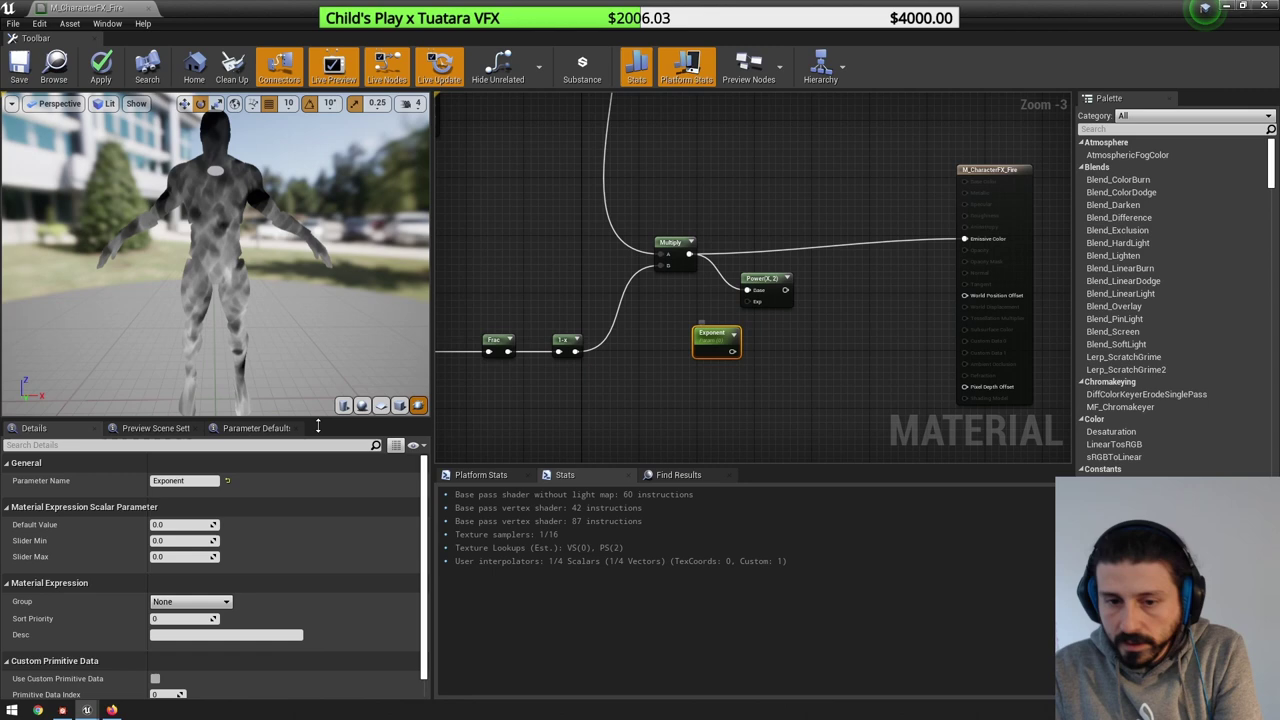
click(181, 525)
text(2)
key(Return)
- Connect Exponent to the Power node's Exp input and feed the Power result into input A of a new Multiply node
drag(733, 351, 865, 292)
text(mul)
key(Return)
- Add a vector parameter named "Color" below the Exponent parameter
click(790, 385)
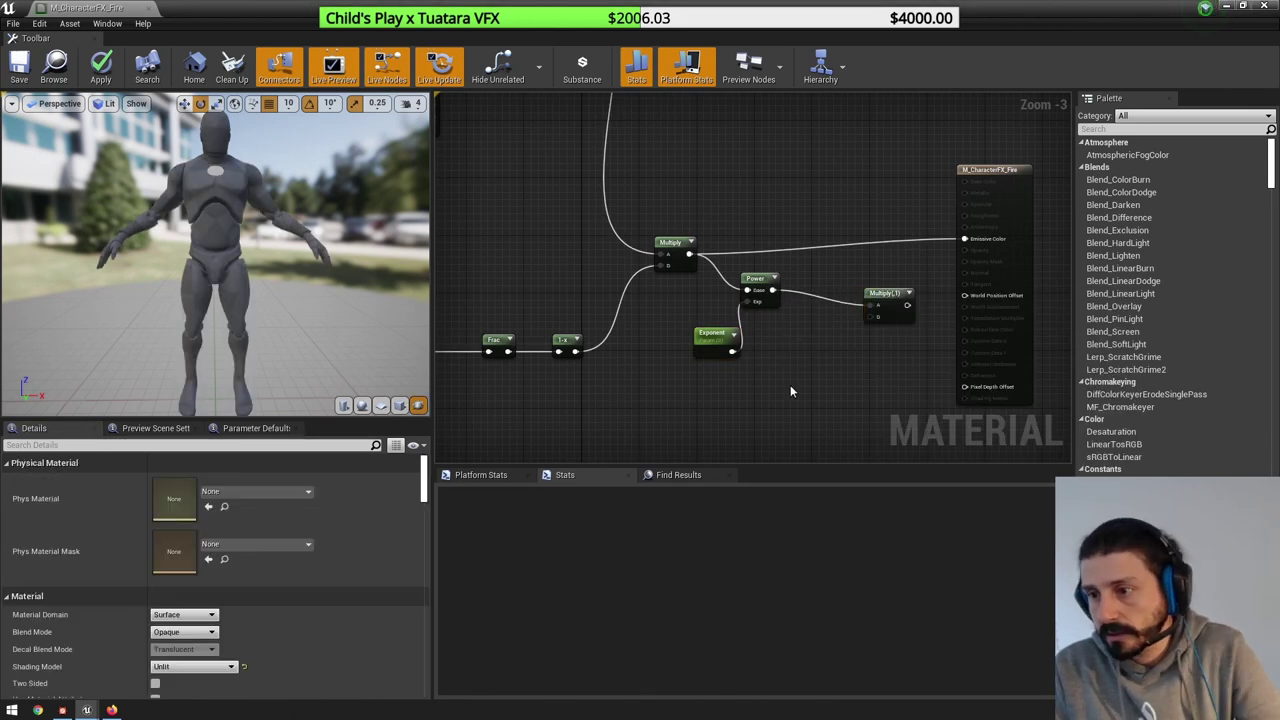
key(v)
click(740, 385)
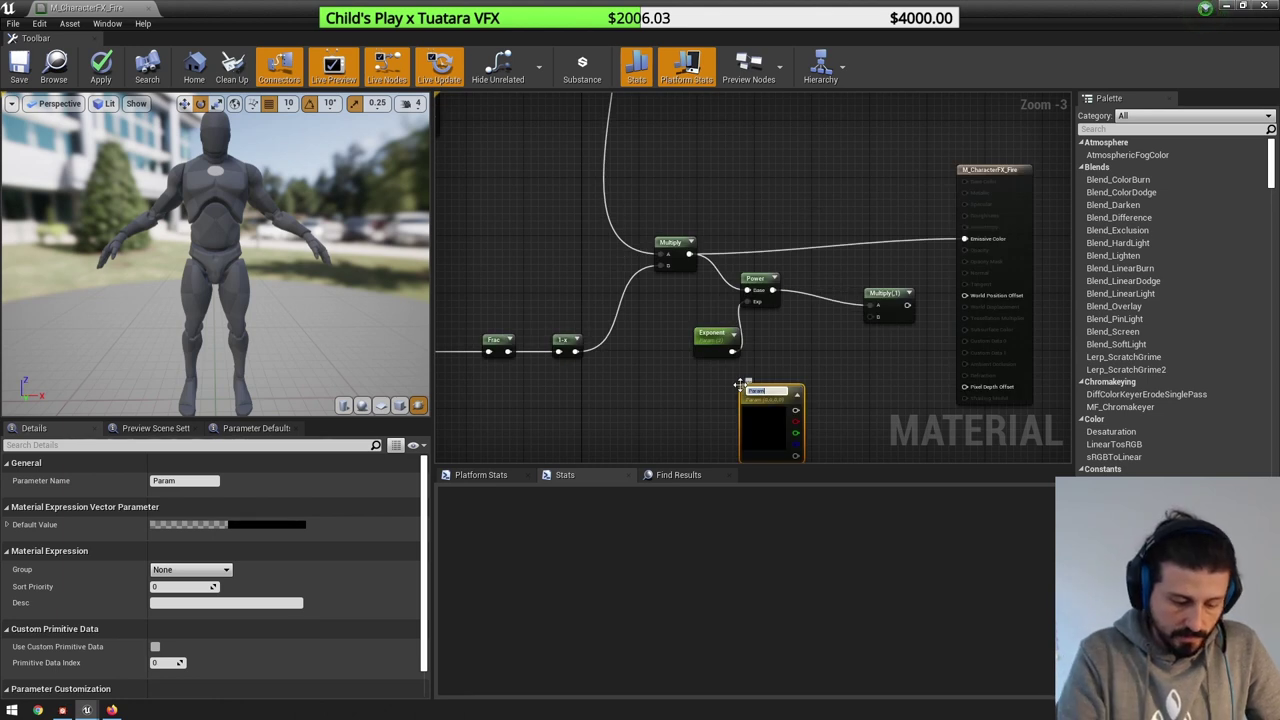
text(Color)
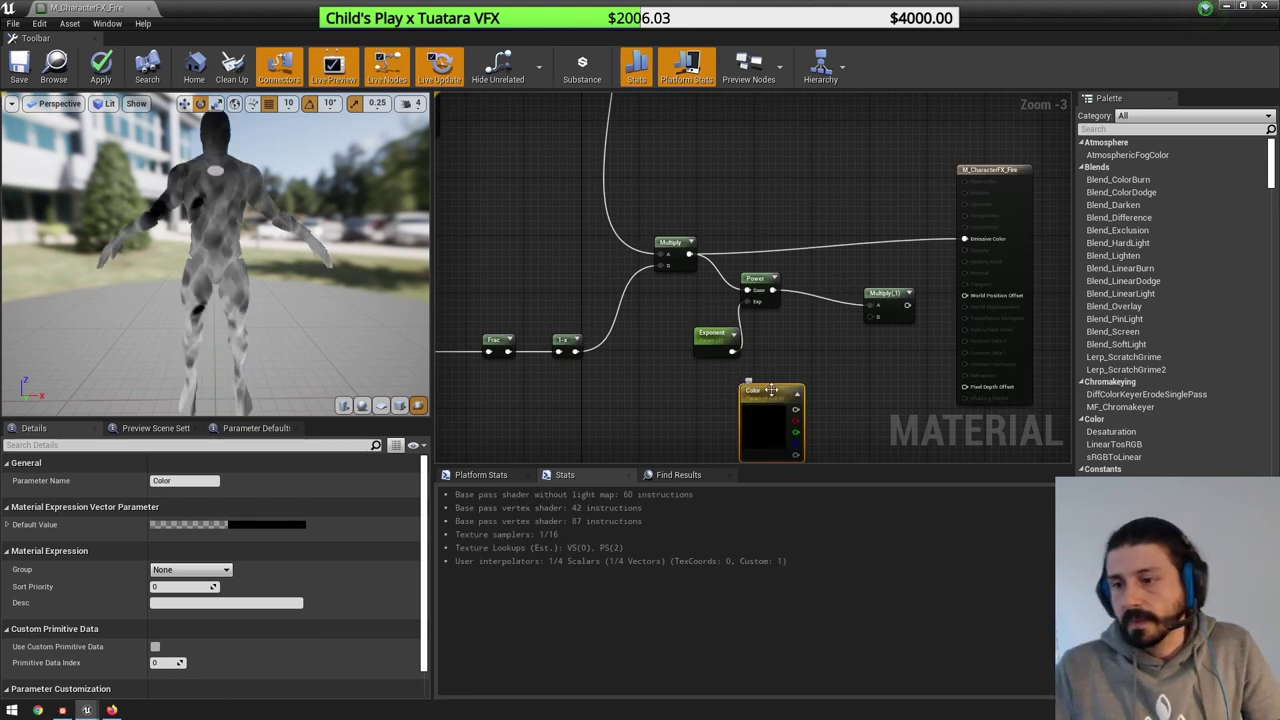
- Connect the Color parameter to the new Multiply node's B input and the Multiply output to the material's Emissive Color
drag(795, 409, 796, 412)
drag(874, 320, 973, 242)
drag(973, 242, 1008, 276)
key(Escape)
- Set the Color parameter's default value to hue 4, saturation 1 and value 9, and apply the material change
click(262, 522)
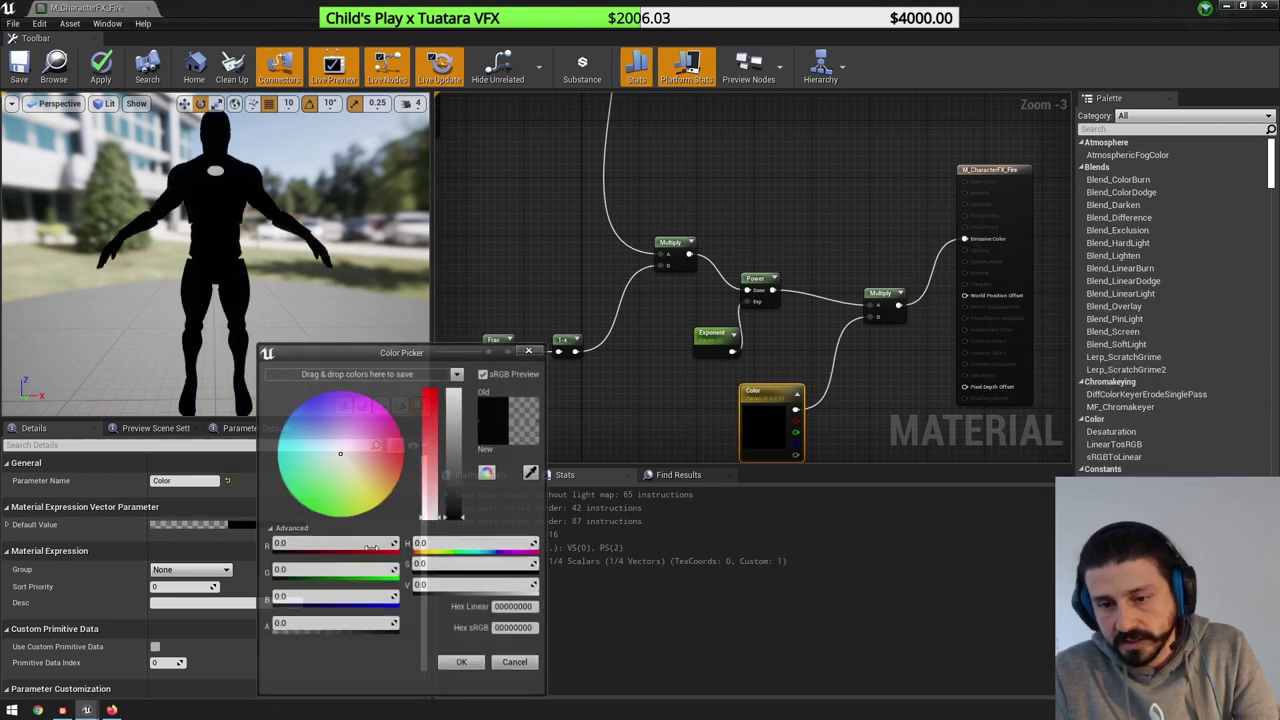
click(473, 549)
text(4)
key(Return)
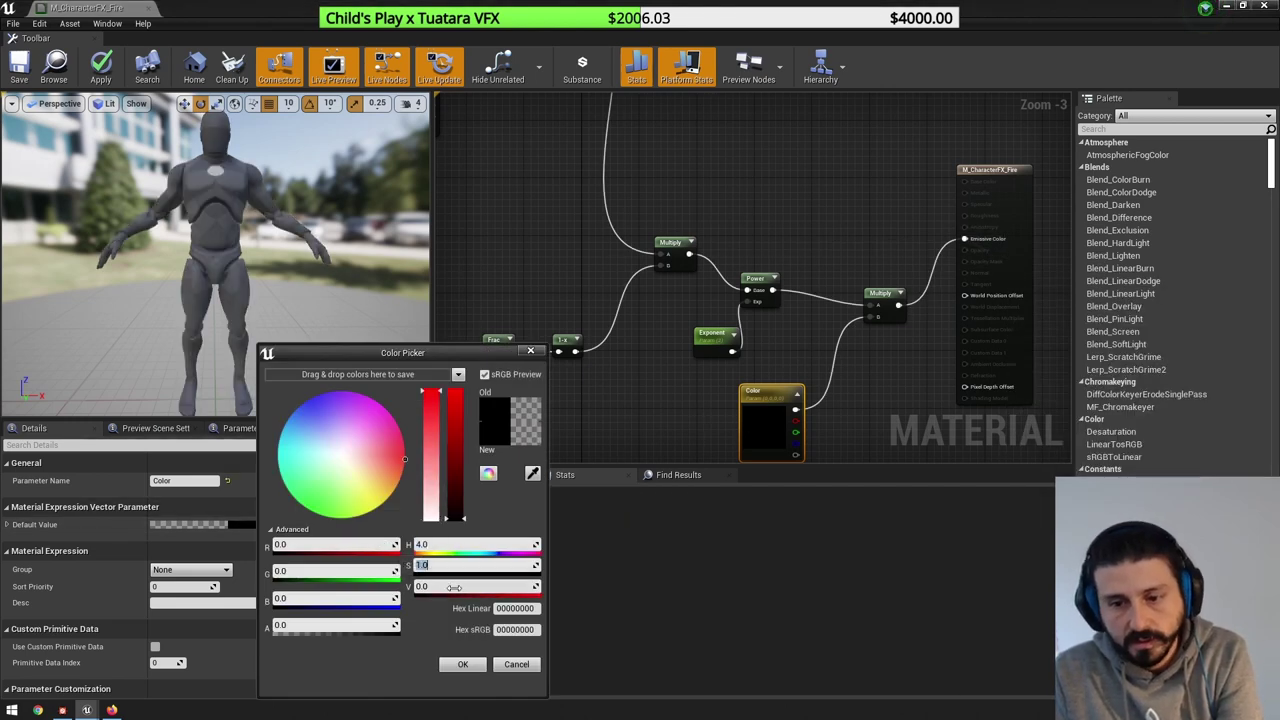
text(9)
key(Return)
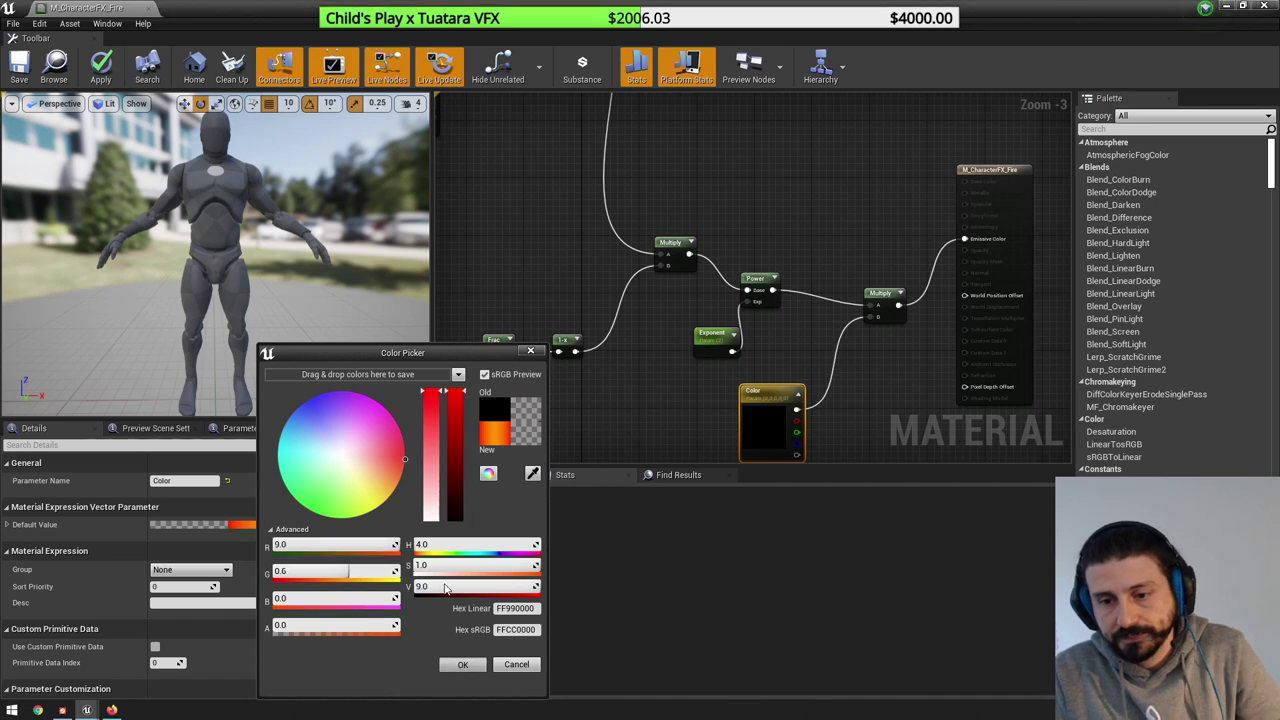
click(462, 664)
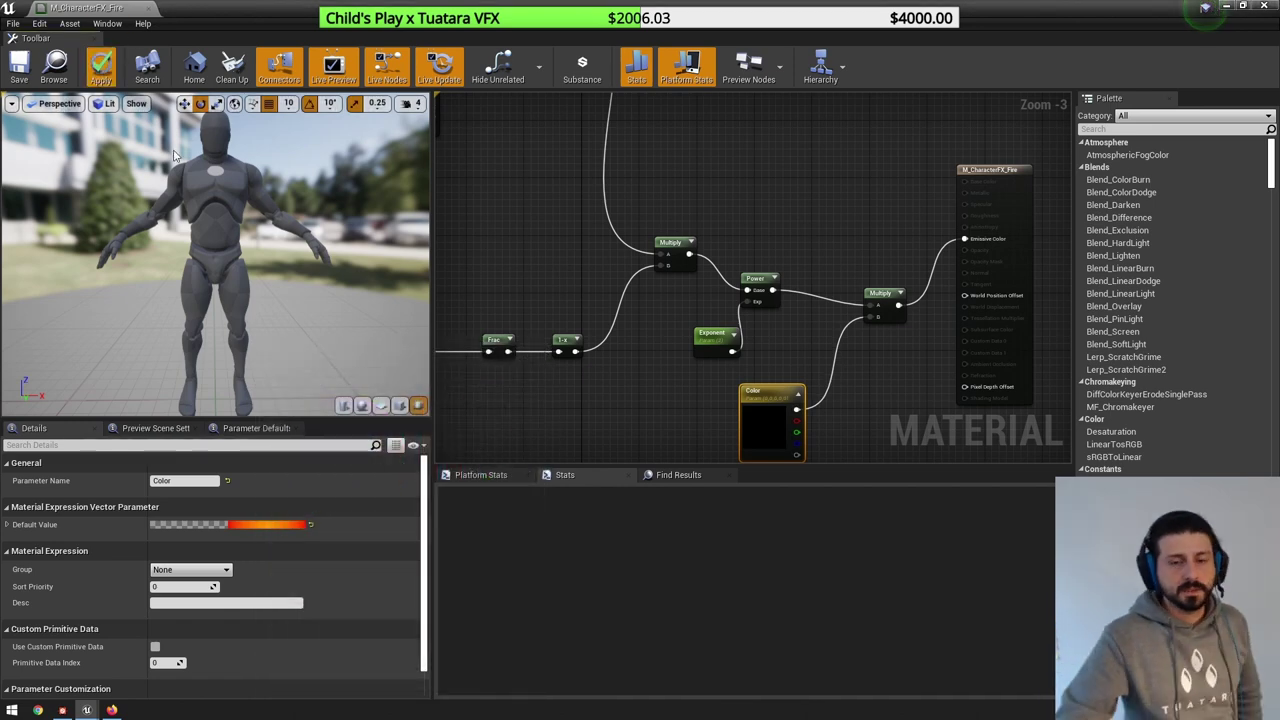
key(ctrl+s)
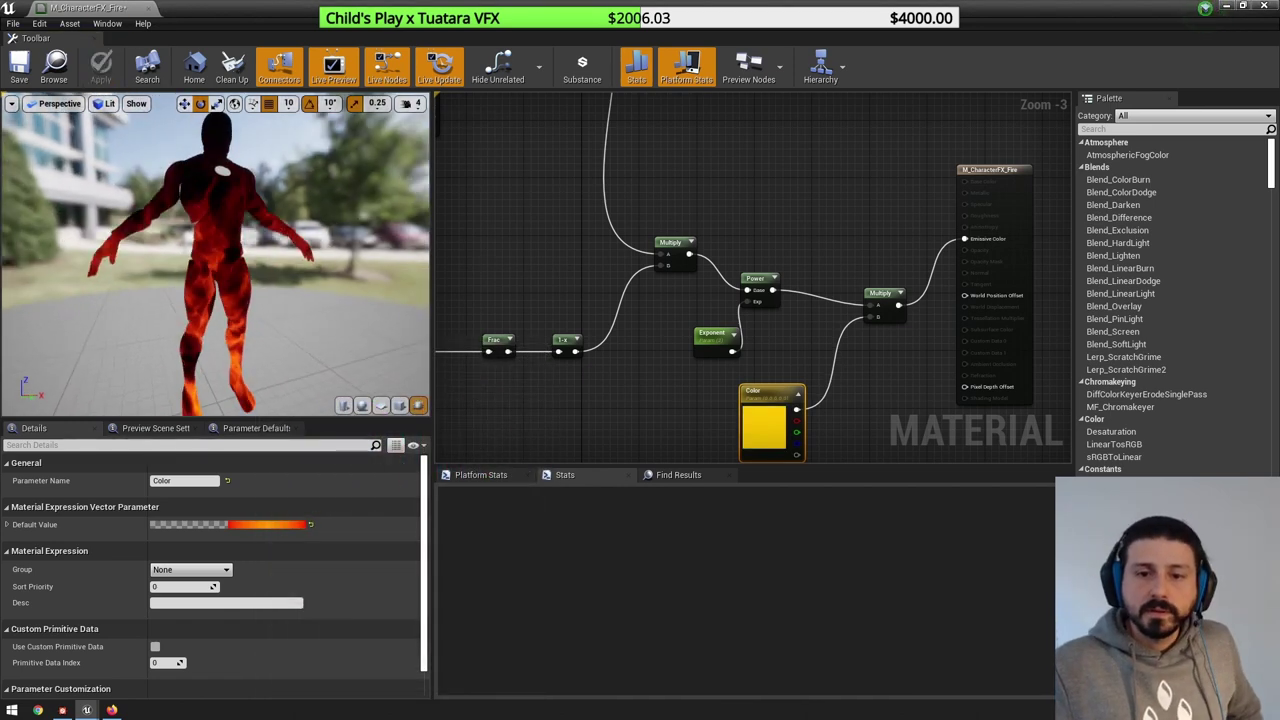
- Move the material editor aside and examine the fire effect on the running character in the level
drag(281, 22, 734, 164)
click(562, 284)
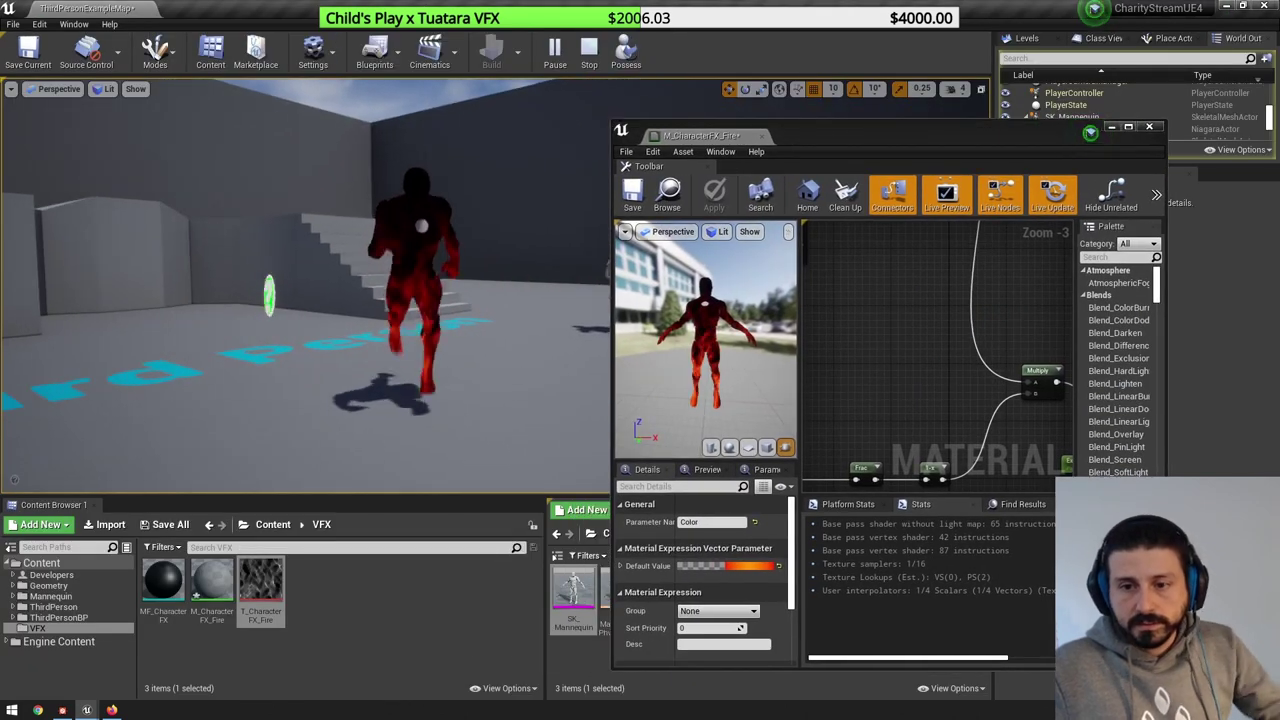
key(a)
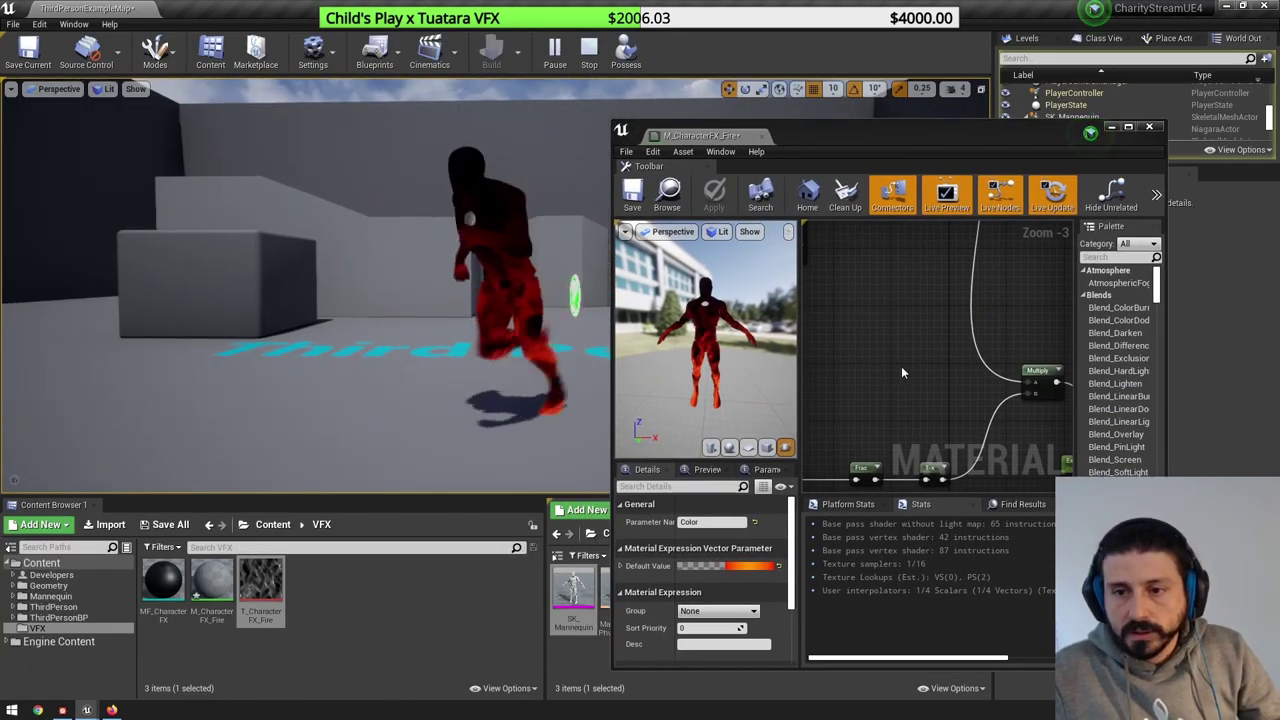
- Set the Exponent parameter's default value to 1.5 and inspect the running character from another angle
scroll(903, 367, down, 3)
right_drag(955, 400, 808, 268)
scroll(874, 306, up, 3)
right_drag(874, 306, 962, 340)
click(868, 310)
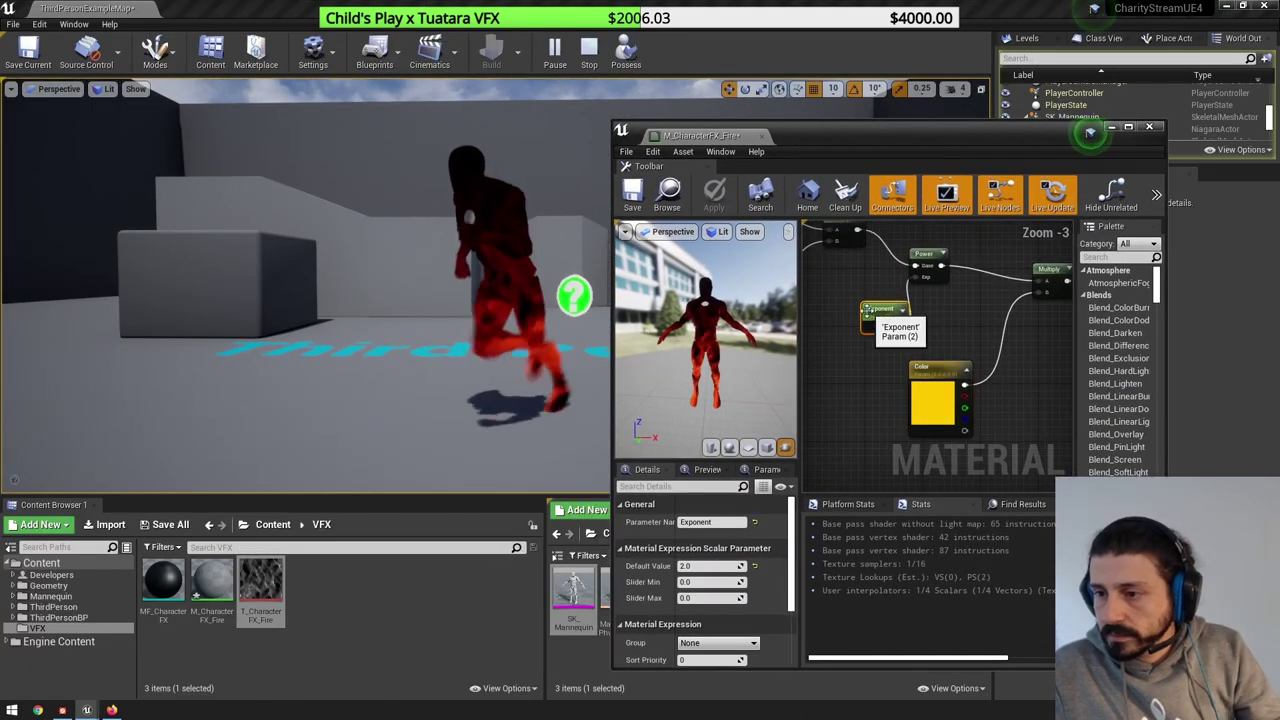
click(701, 566)
text(1.5)
key(Return)
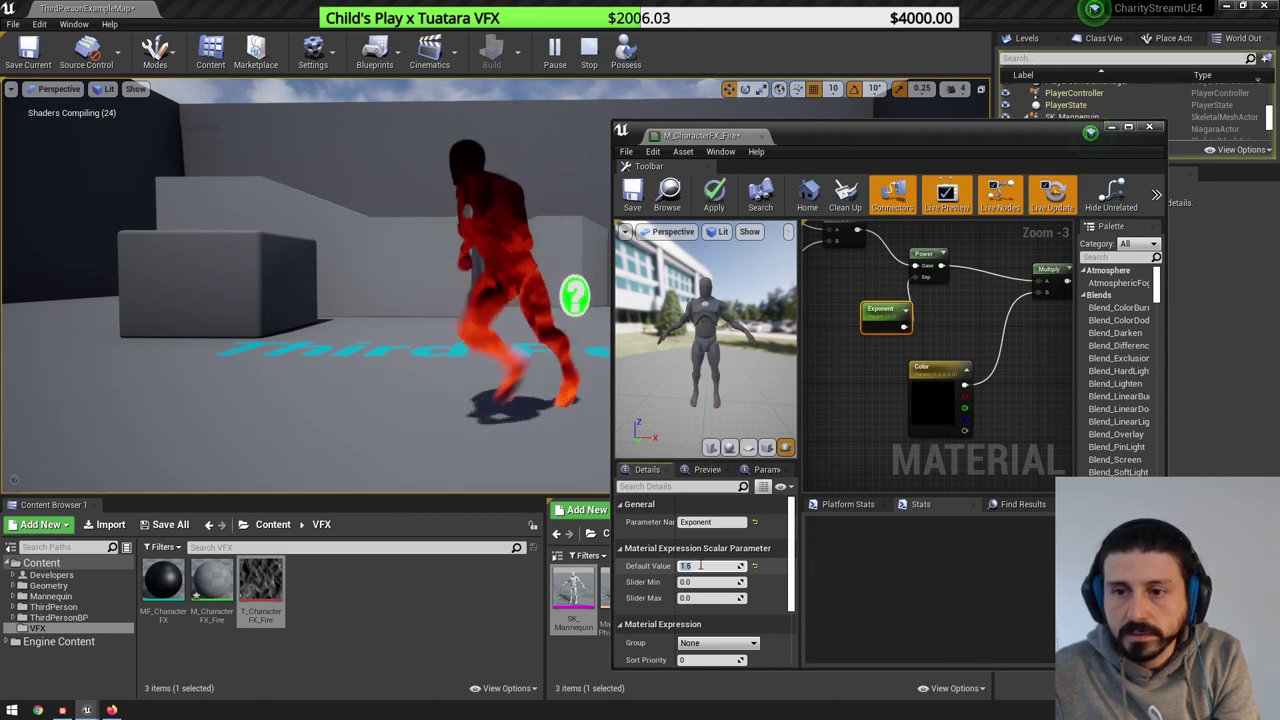
right_drag(490, 300, 540, 300)
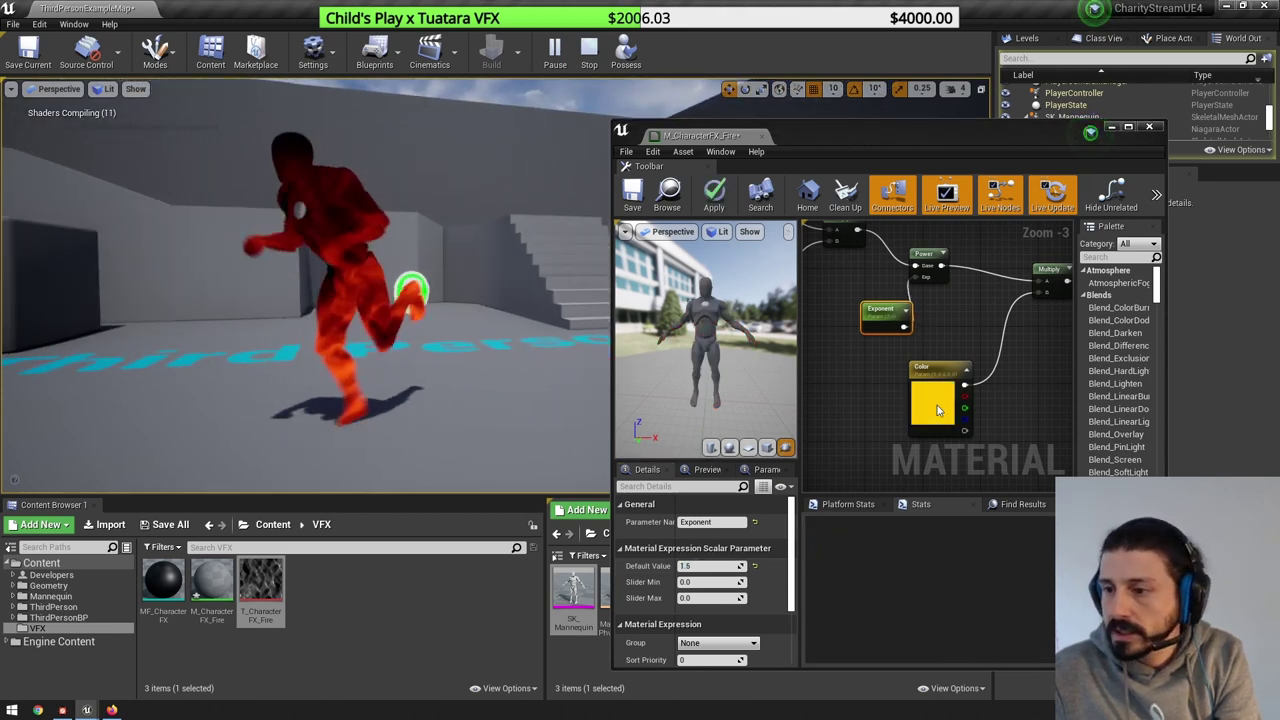
- Fine-tune the Color parameter's saturation, trying 0.9 and 0.97 and settling on 0.98
click(937, 405)
click(742, 567)
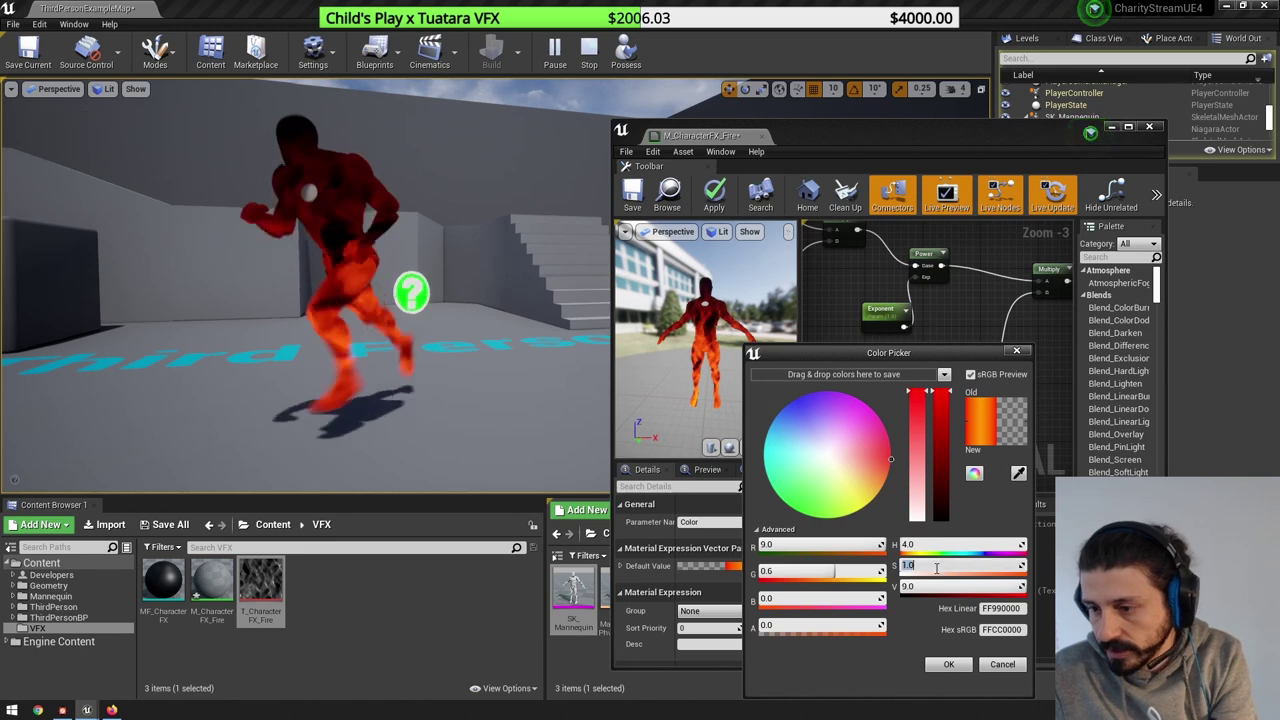
key(Return)
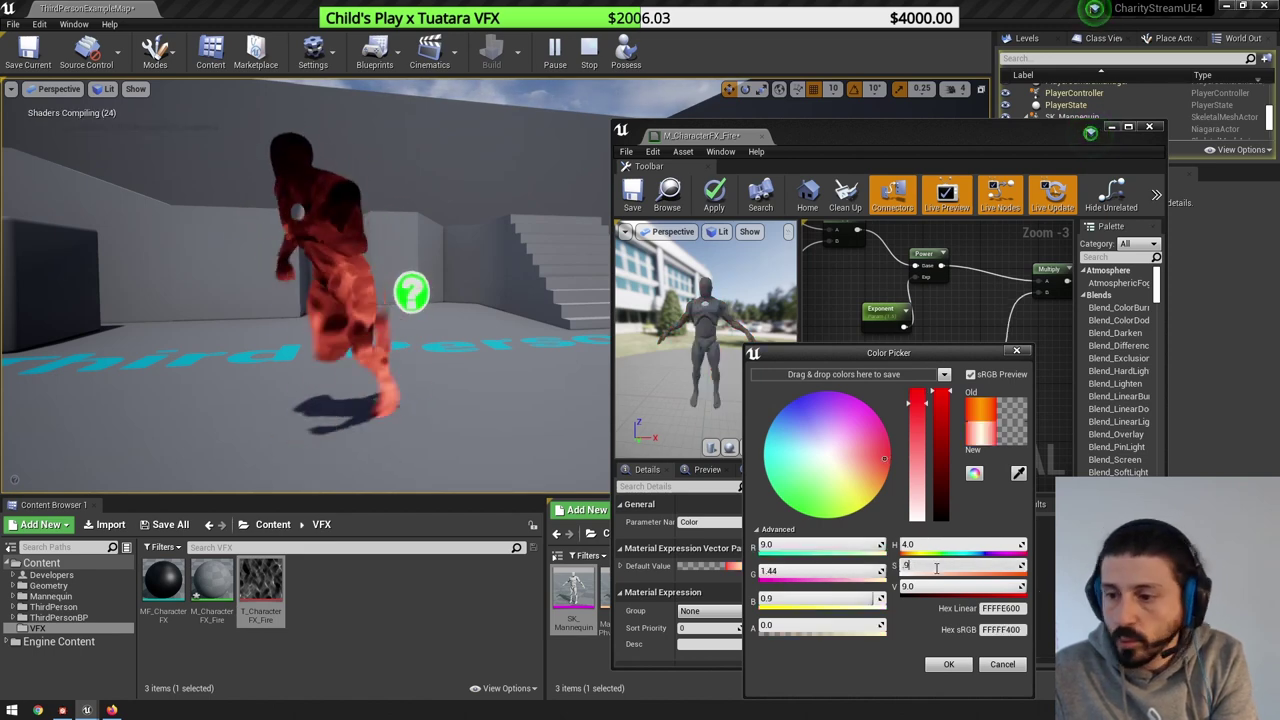
text(.96)
key(Return)
text(.97)
key(Return)
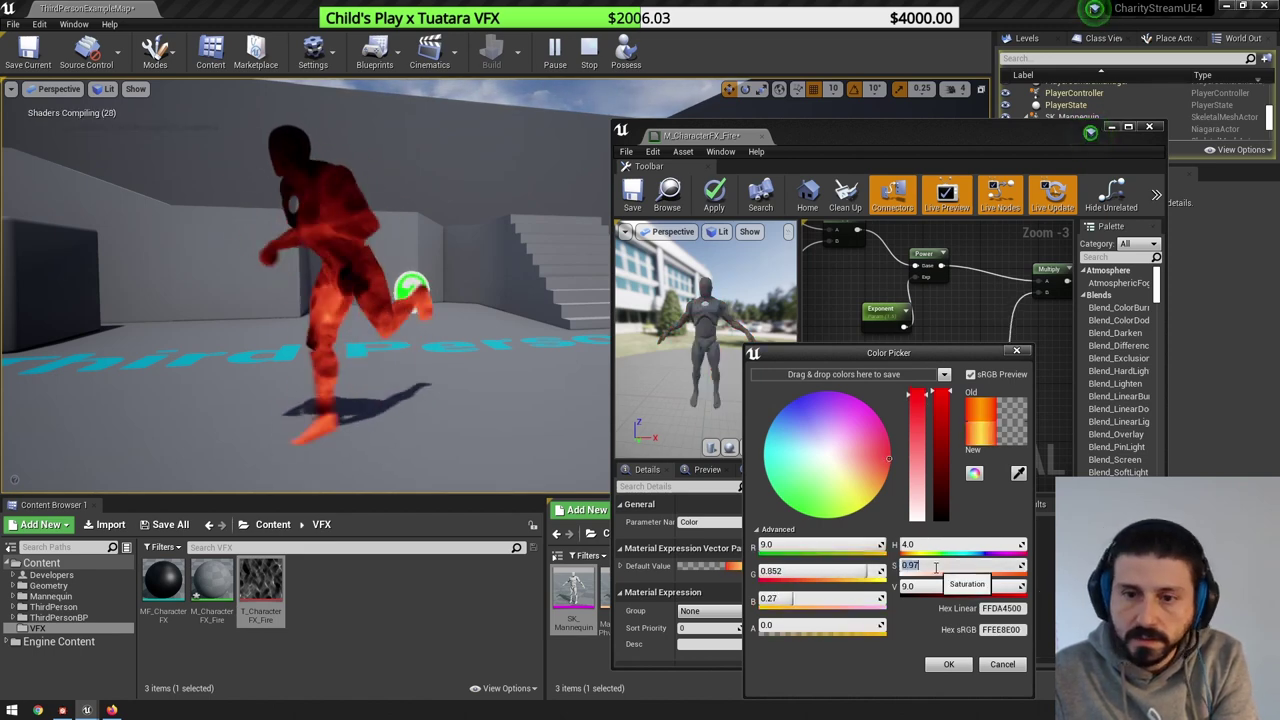
key(Return)
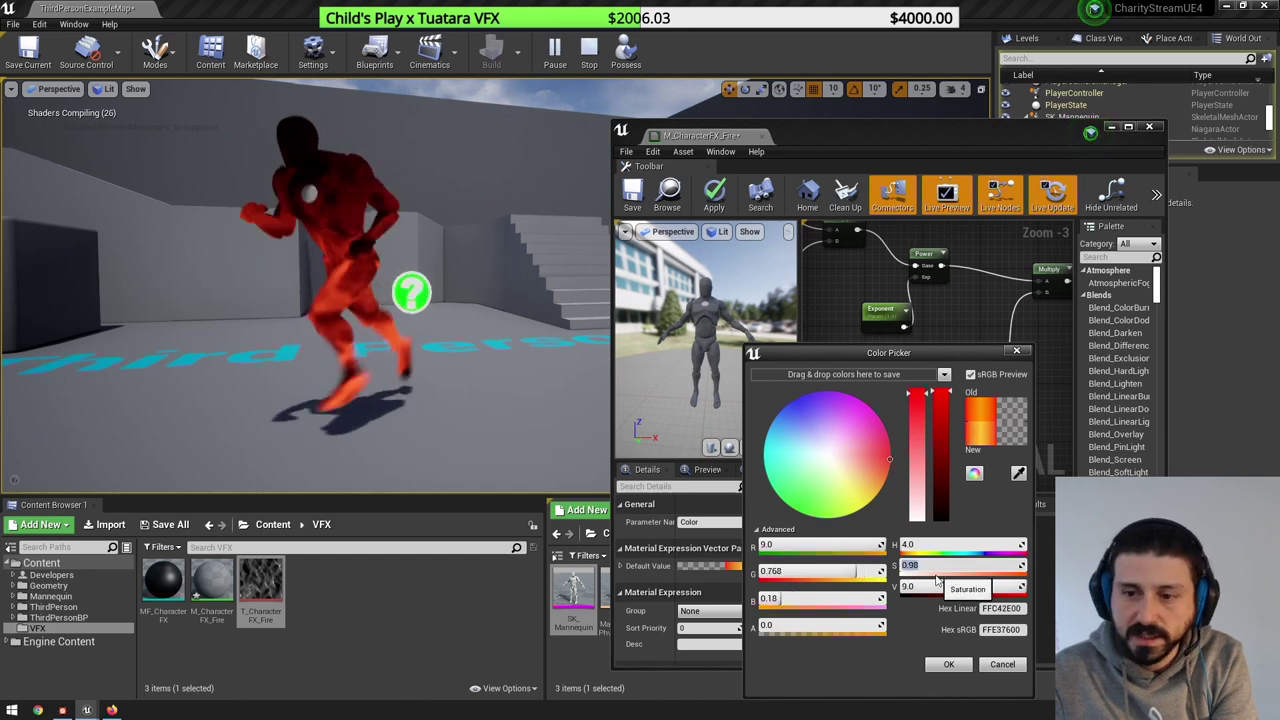
- Set the Color parameter's brightness value to 22 and its hue to 6, and save the material
click(937, 584)
text(222)
key(Return)
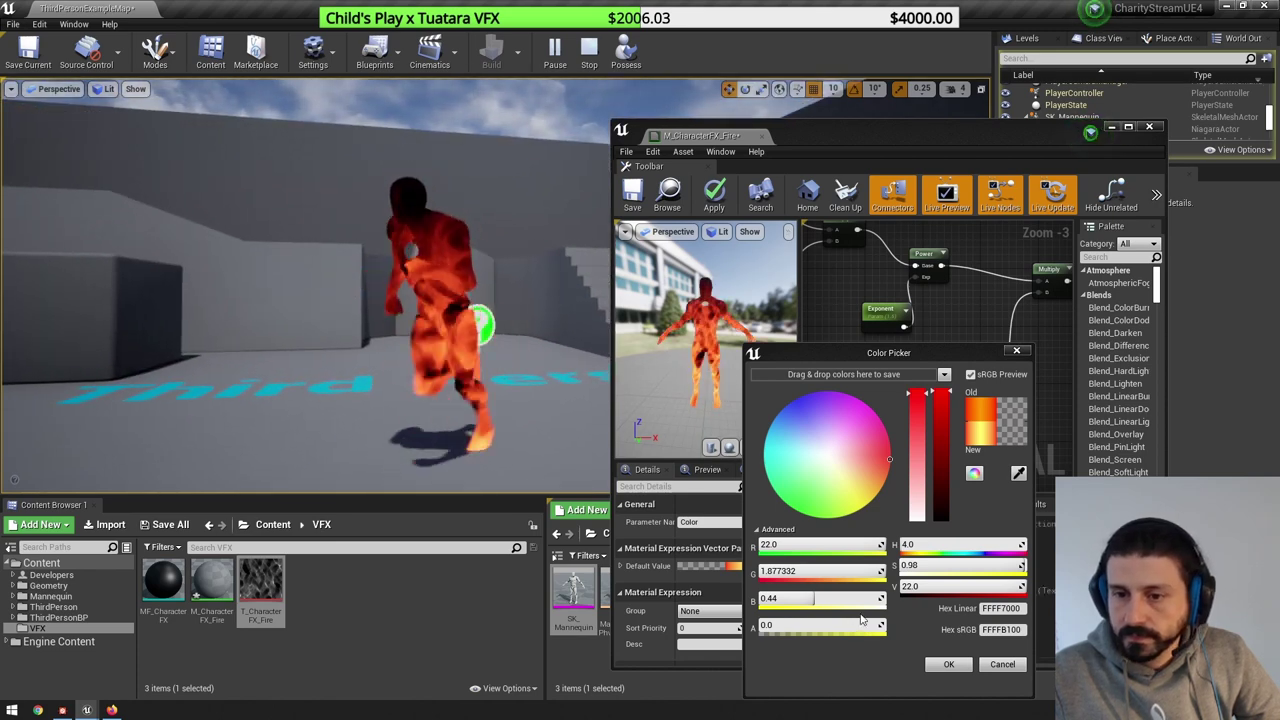
click(940, 544)
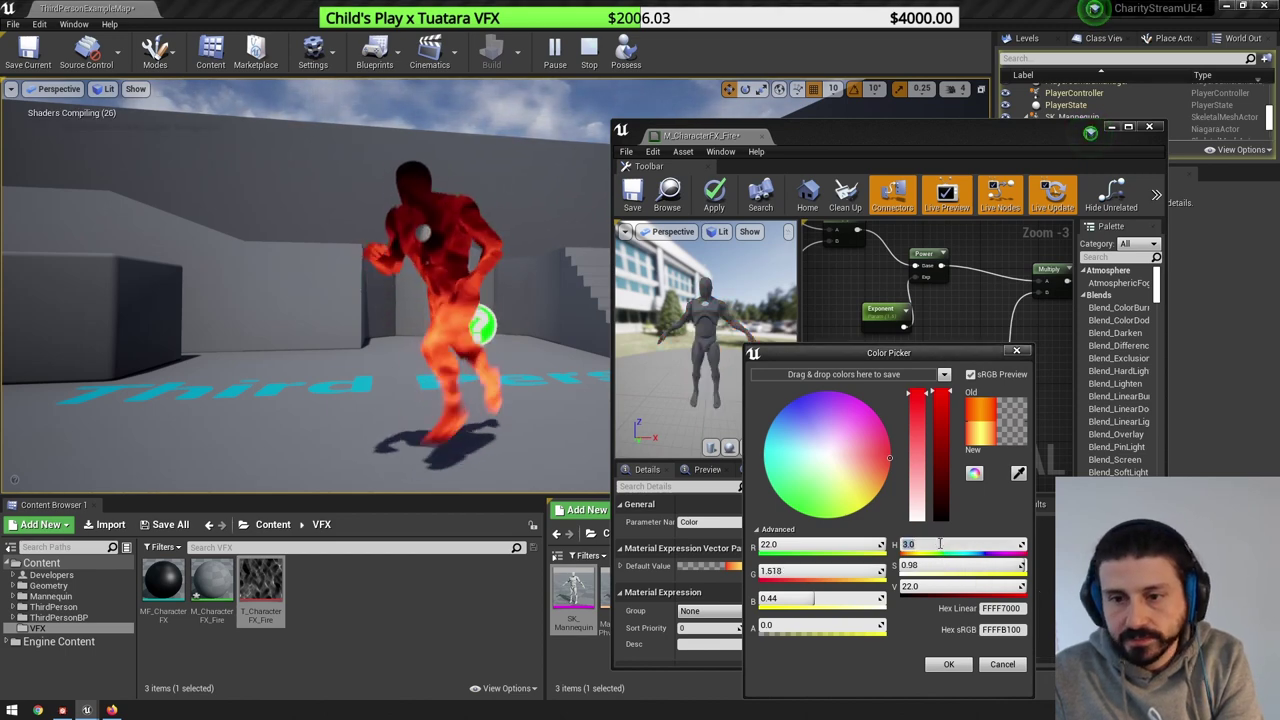
text(4)
key(Return)
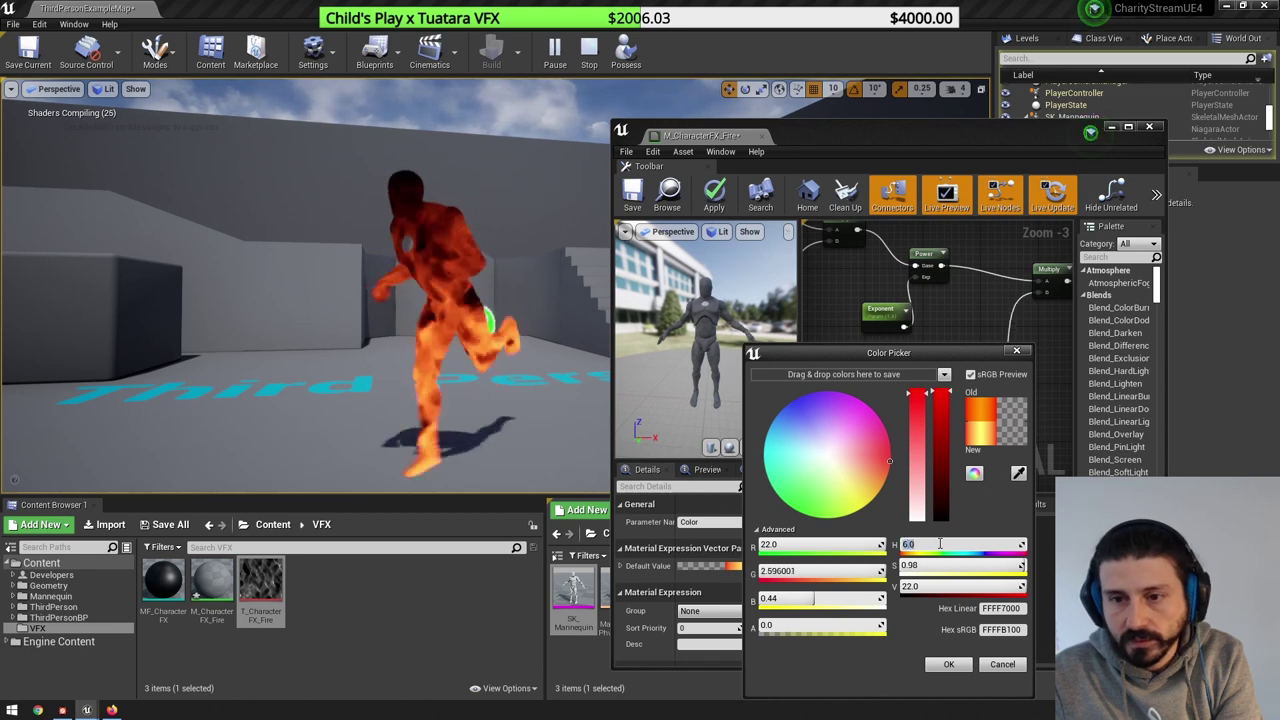
click(947, 664)
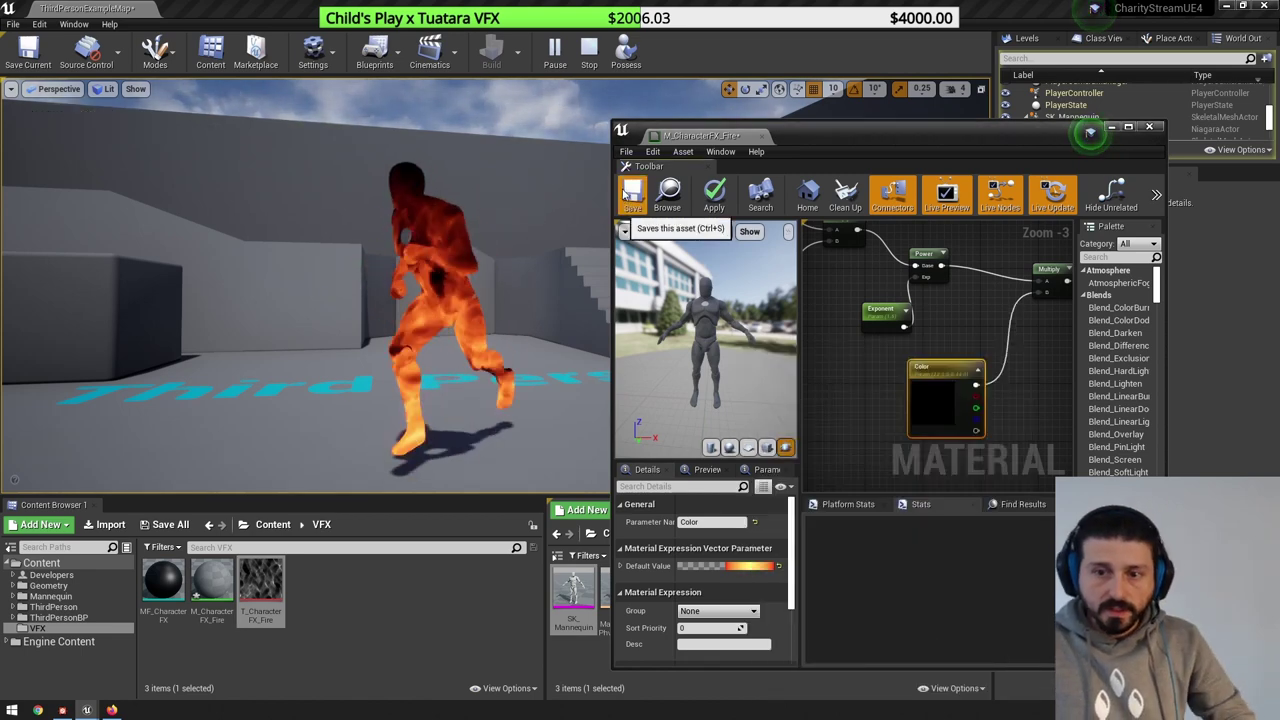
click(627, 194)
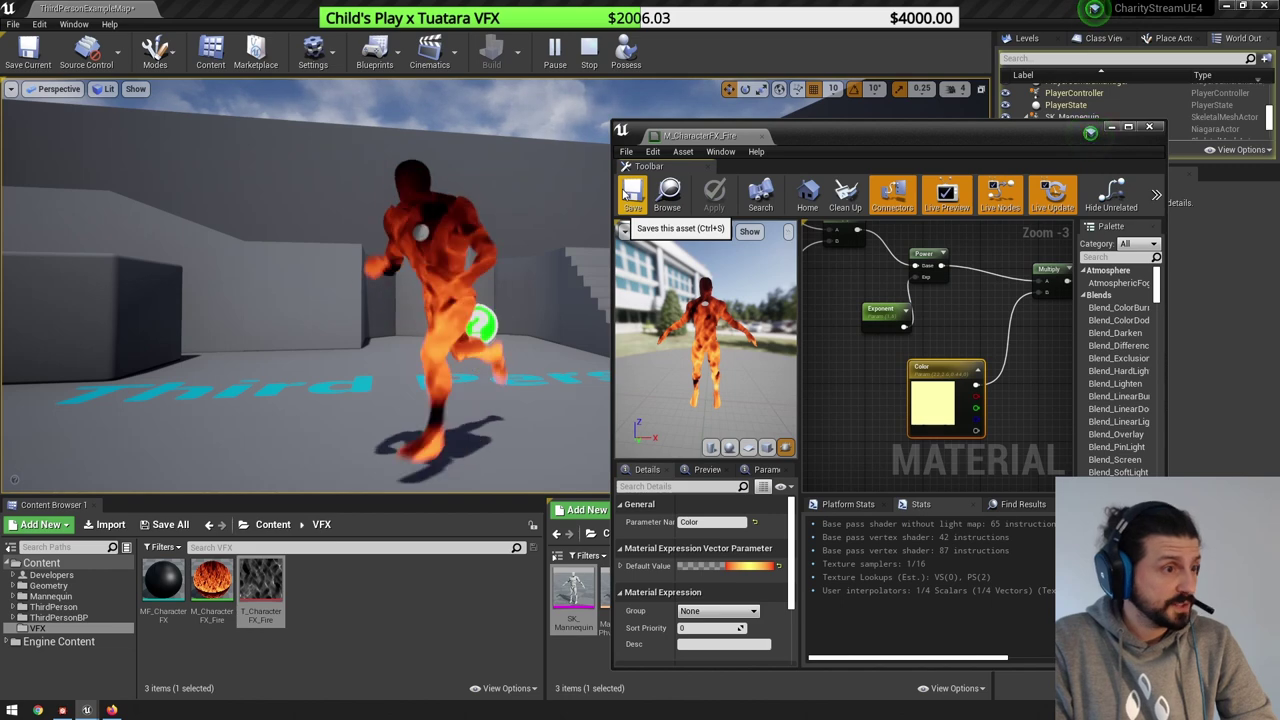
- Maximize the material editor, make room around the result node and connect the Power output to the material's Opacity
double_click(903, 143)
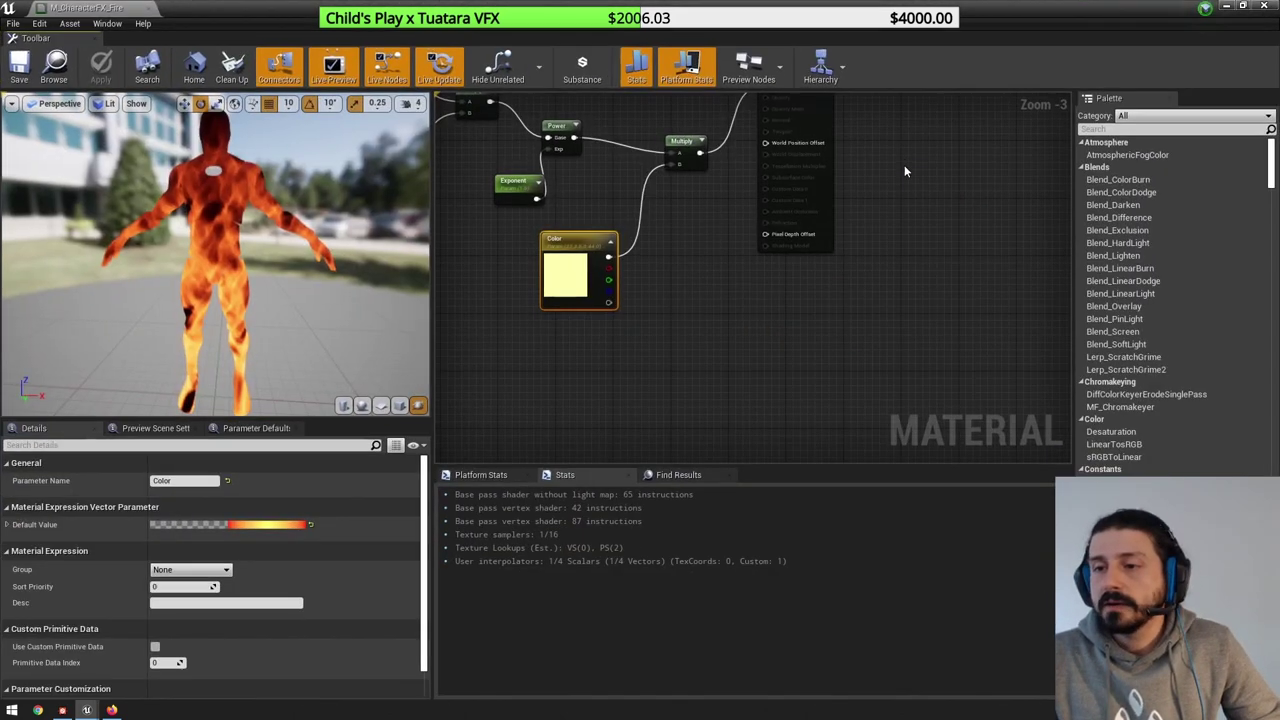
scroll(905, 175, down, 3)
right_drag(905, 175, 877, 340)
scroll(805, 308, up, 3)
drag(886, 254, 963, 243)
scroll(808, 252, down, 2)
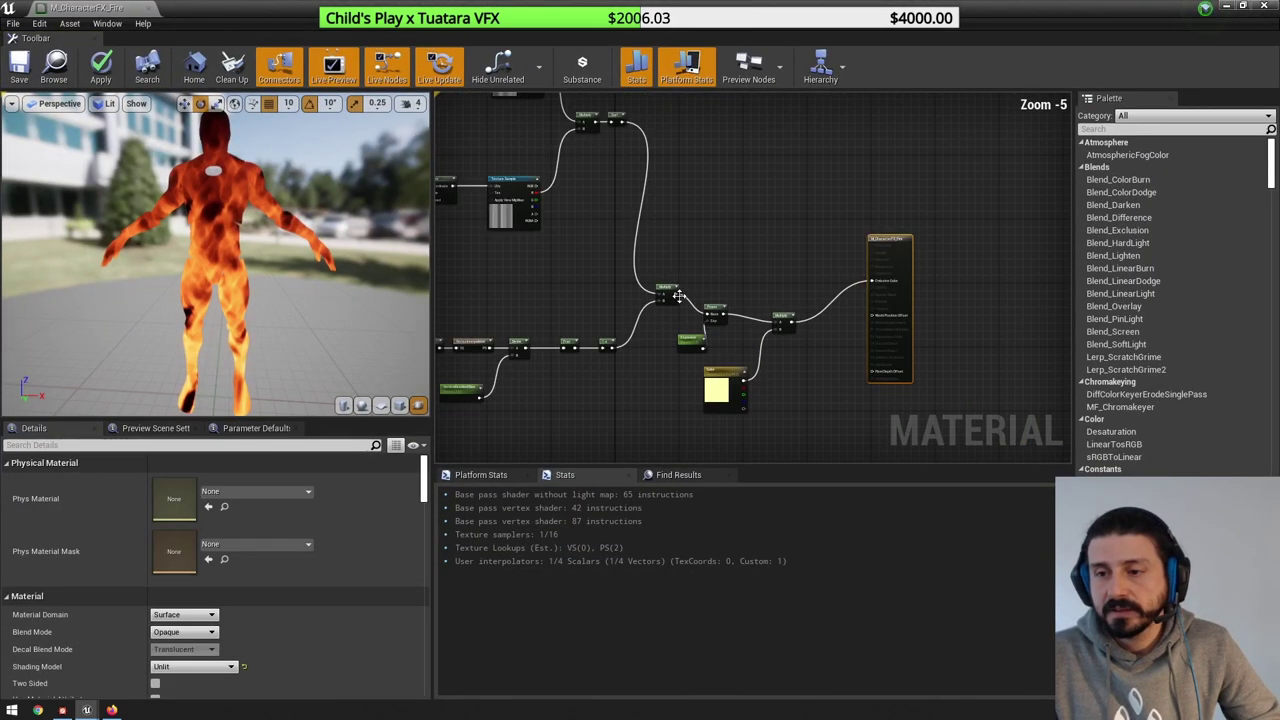
drag(676, 298, 867, 286)
scroll(884, 302, up, 3)
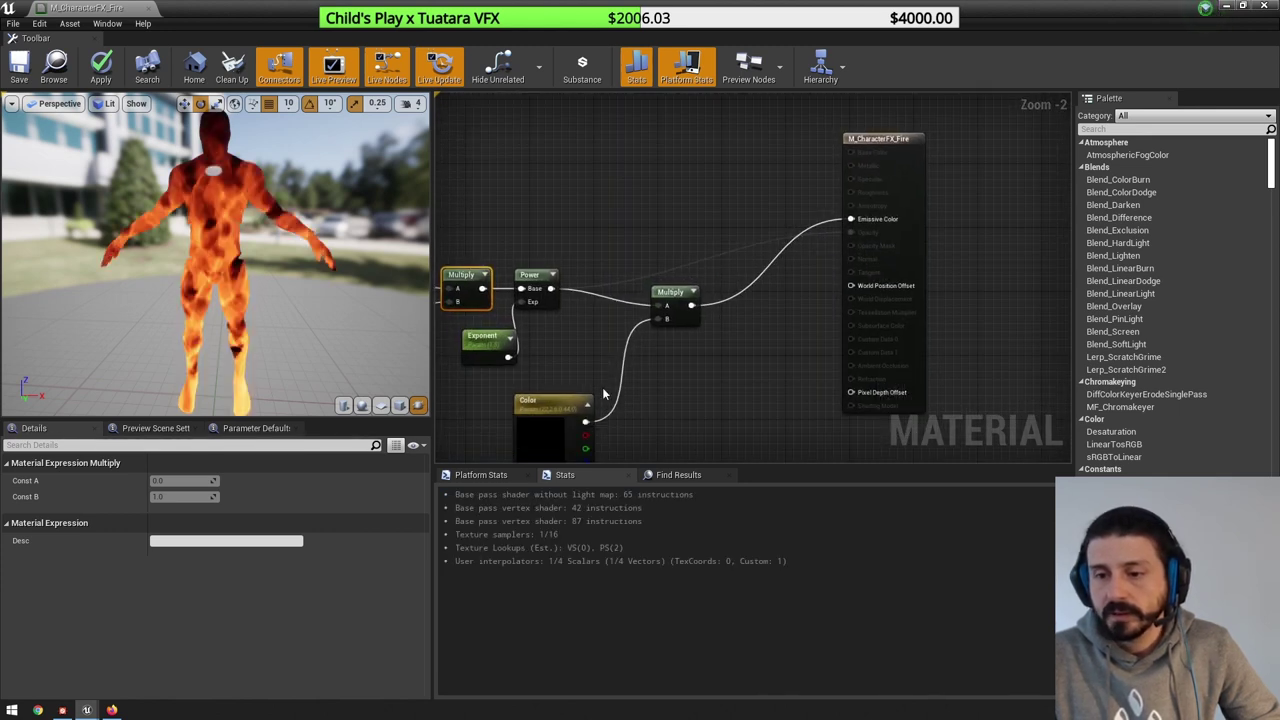
- Connect the Color parameter directly to Emissive Color, clean up the leftover Multiply node and place Color above the Power node
drag(585, 422, 850, 219)
scroll(815, 242, down, 1)
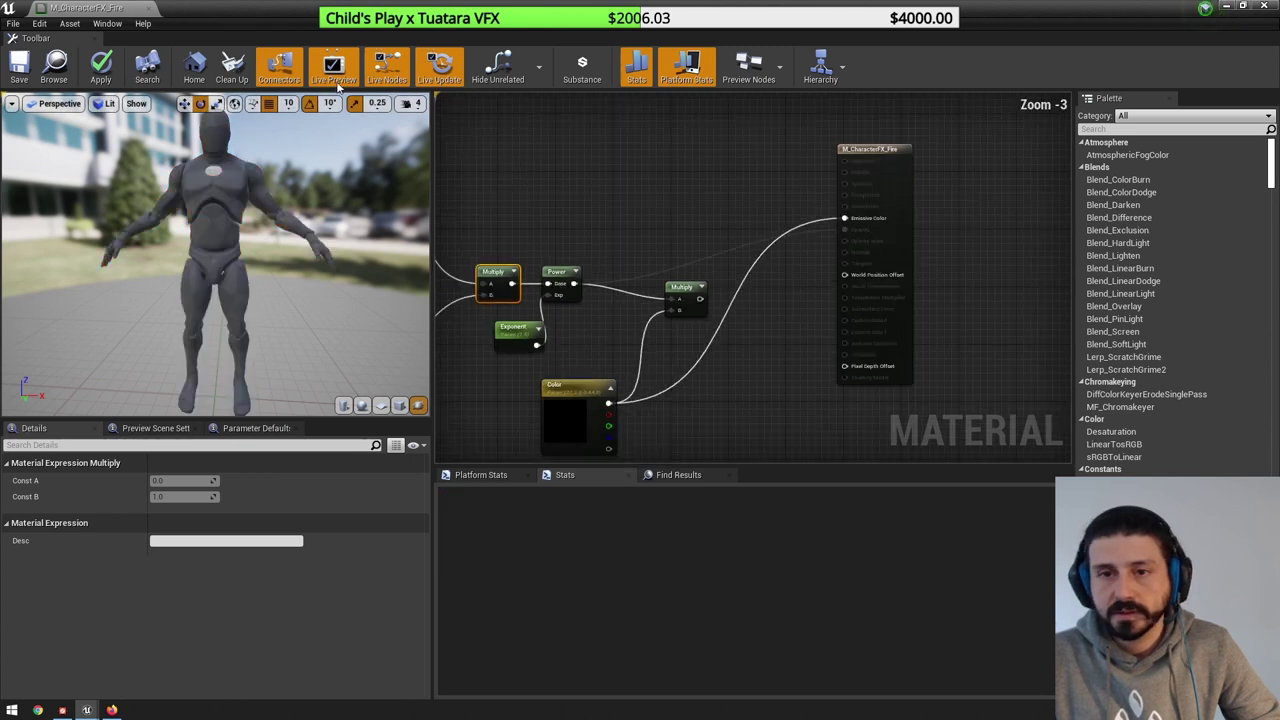
click(231, 66)
click(579, 407)
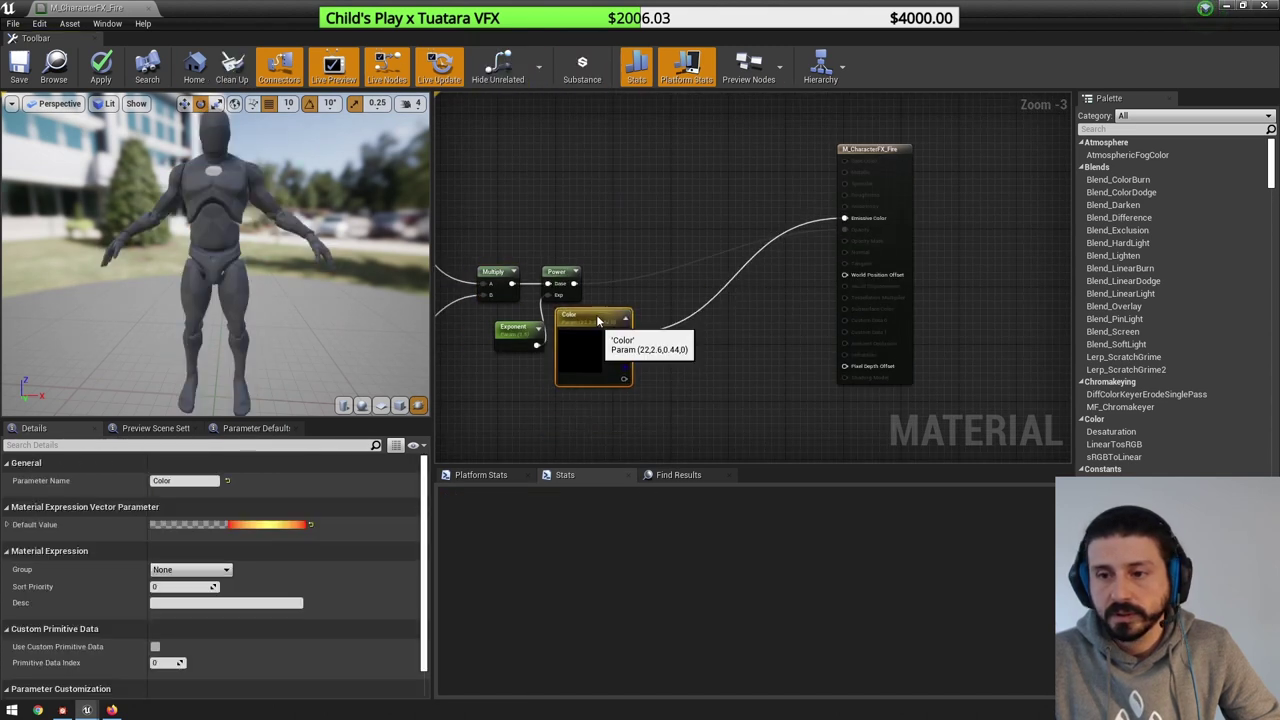
drag(579, 407, 548, 123)
- Set the material's Blend Mode to a see-through mode that uses Opacity, and minimize the editor to reveal the level
drag(869, 157, 739, 203)
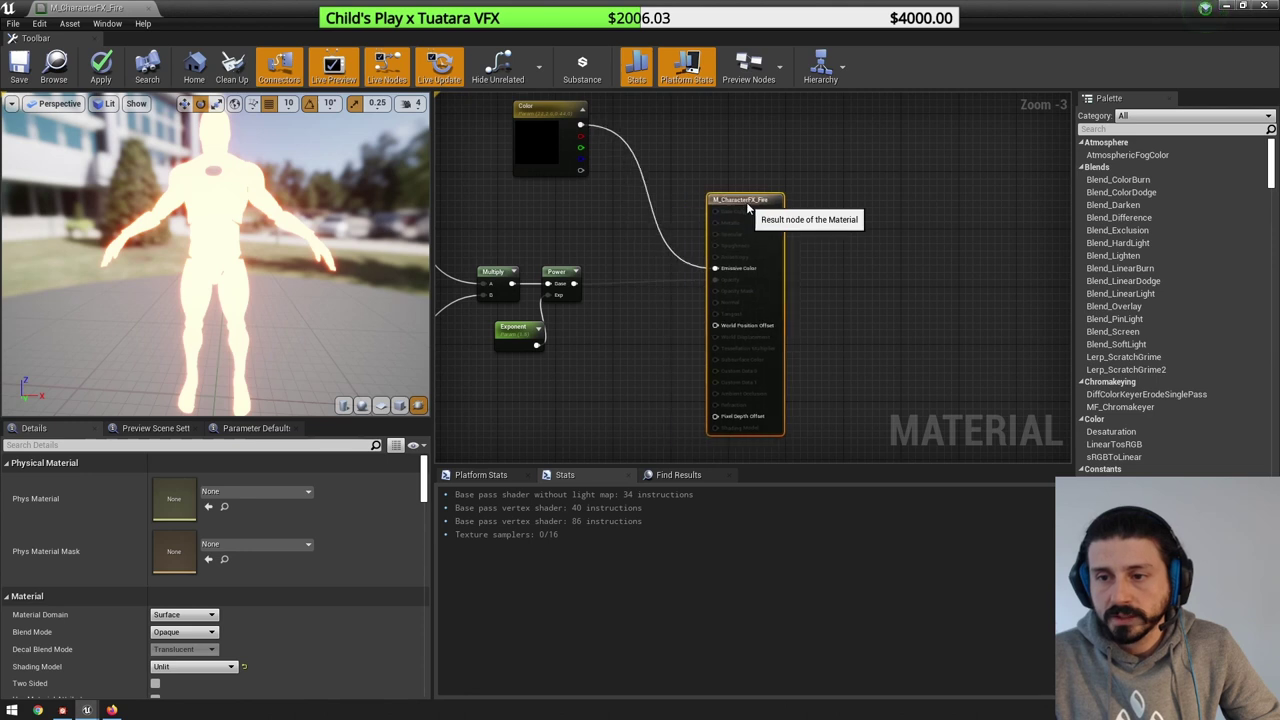
click(196, 632)
click(200, 585)
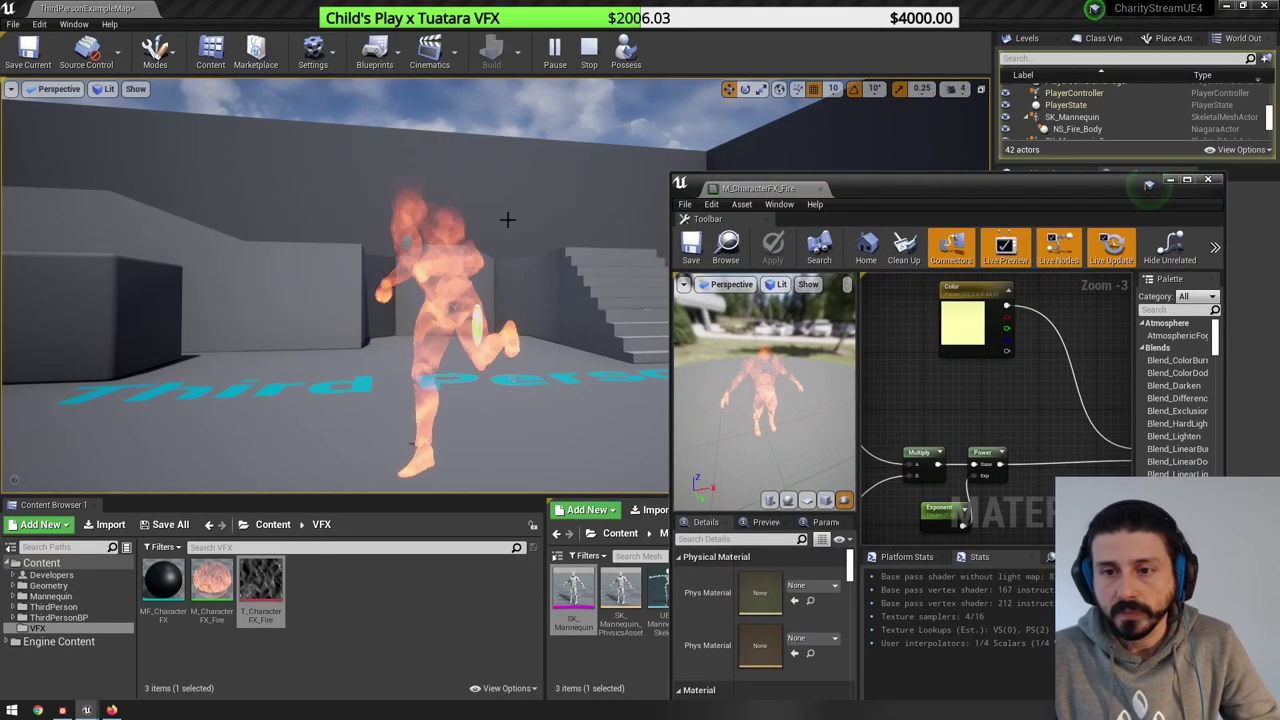
click(472, 235)
click(1169, 181)
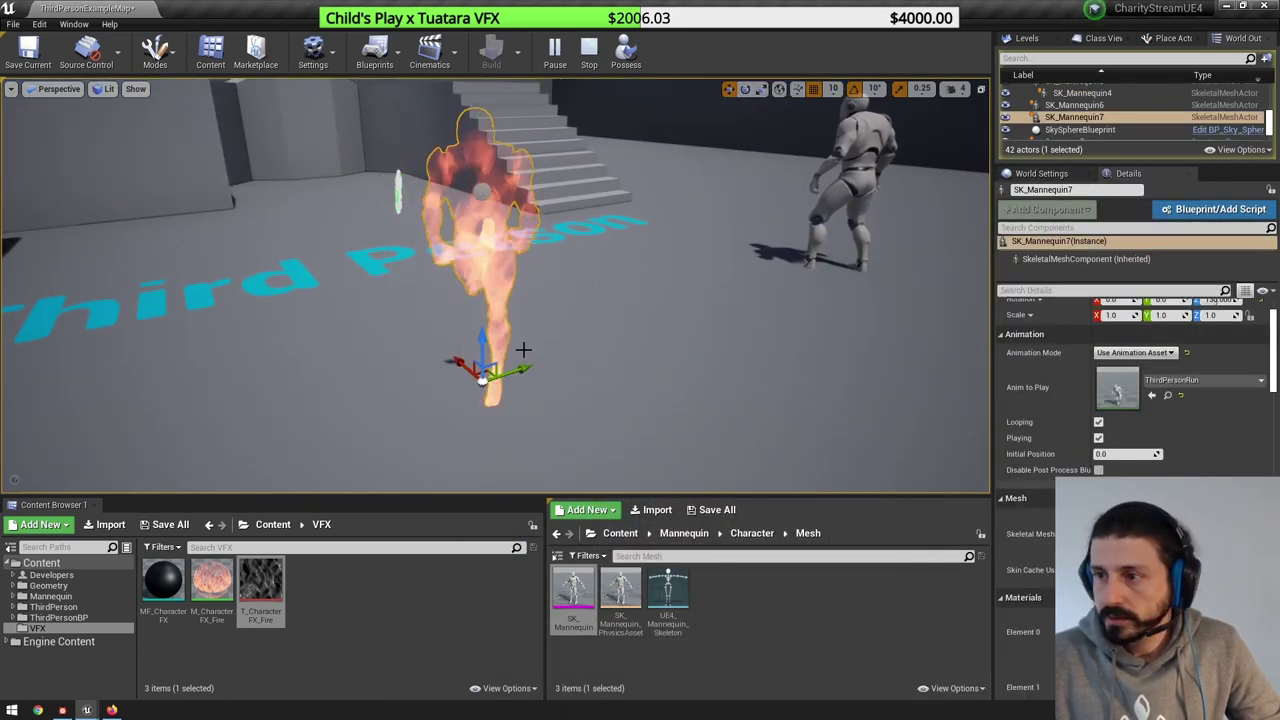
- Try to duplicate the fire mannequin during the running simulation and reset the copy to its original body materials
alt+drag(511, 371, 521, 371)
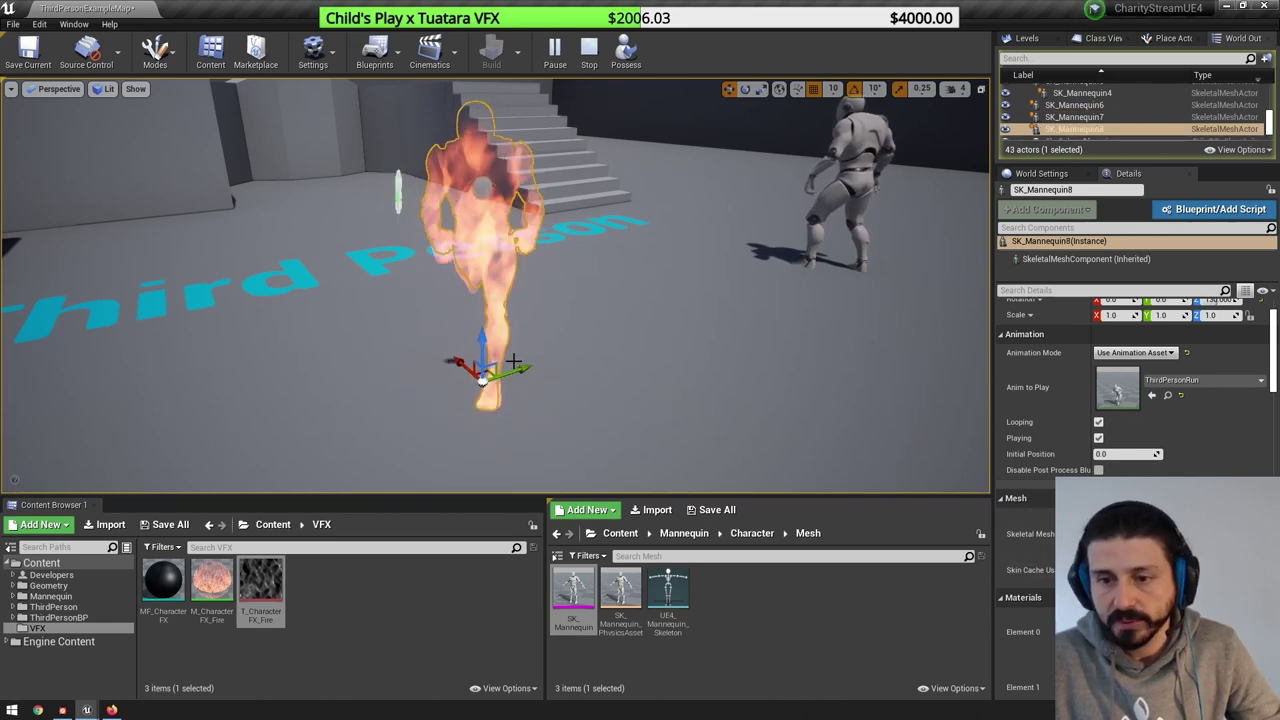
drag(513, 362, 674, 354)
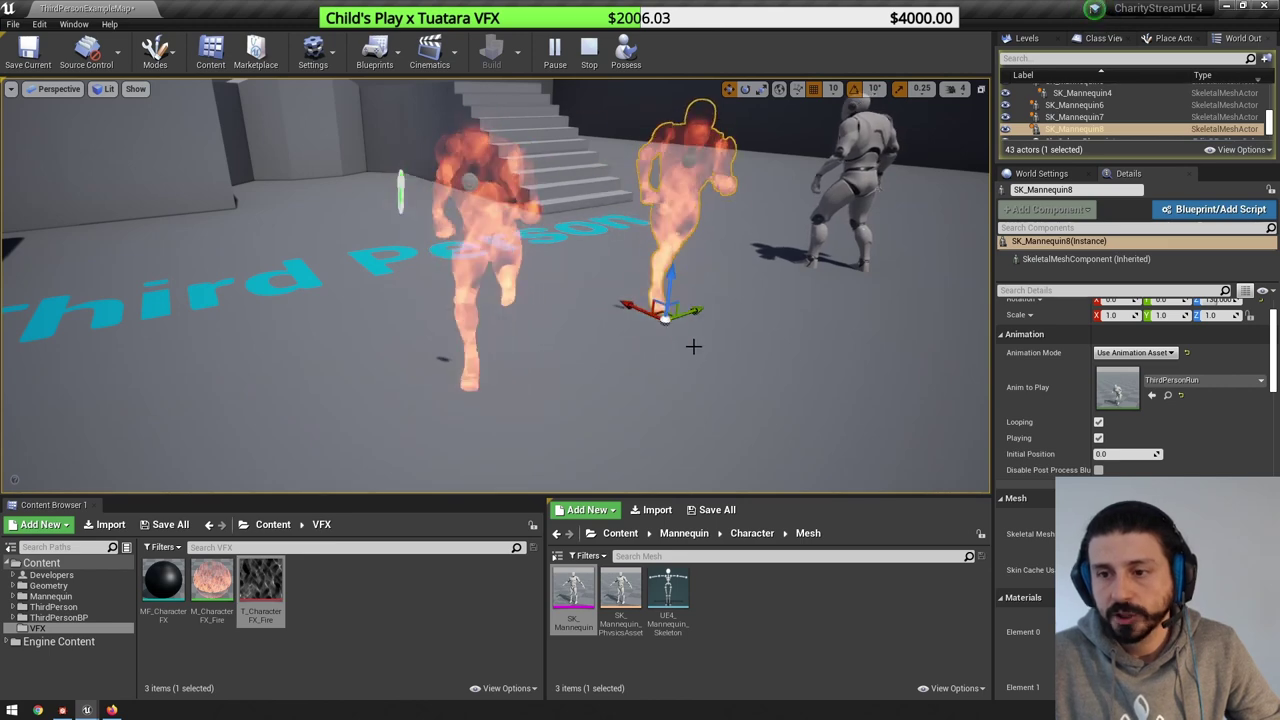
key(ctrl+z)
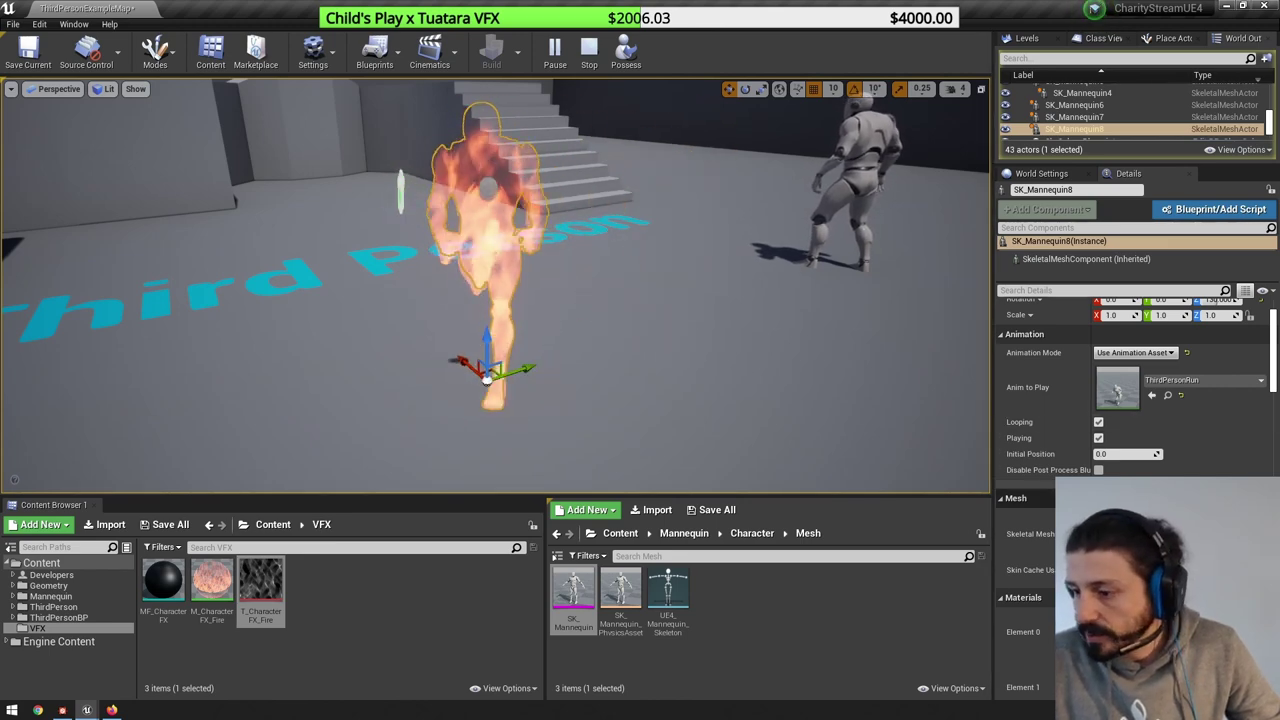
scroll(1130, 400, down, 2)
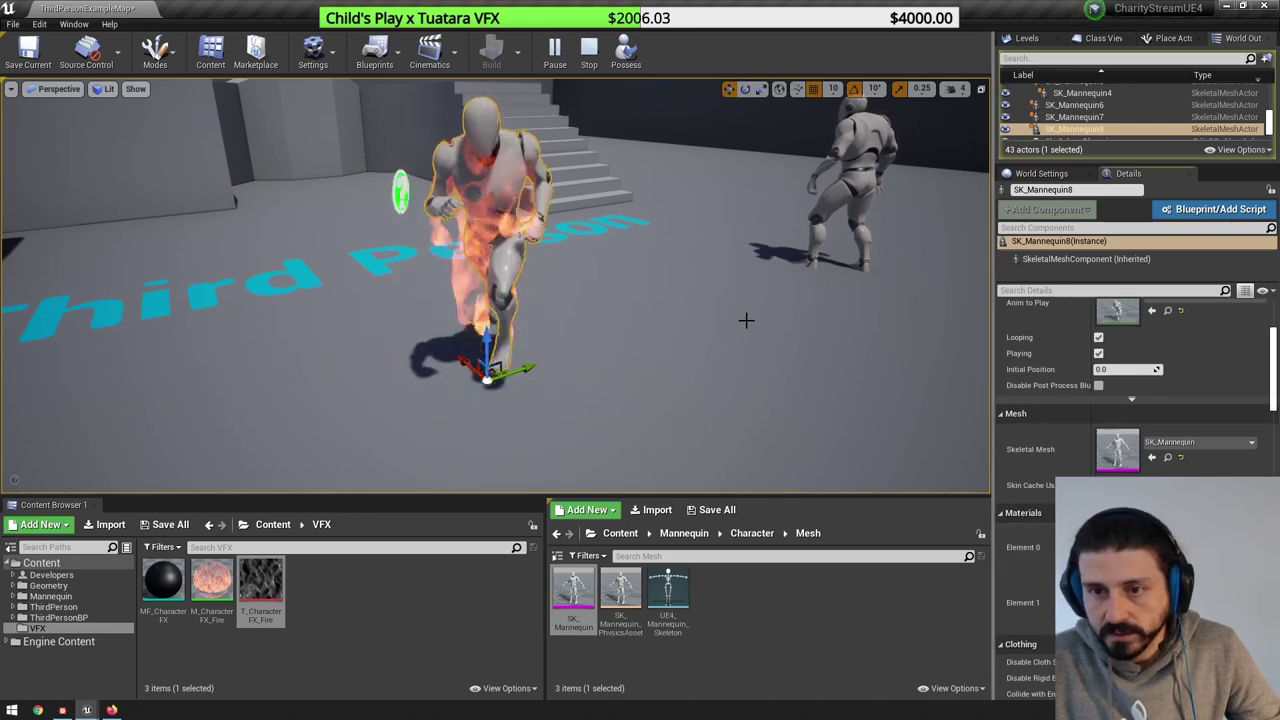
right_drag(746, 320, 671, 314)
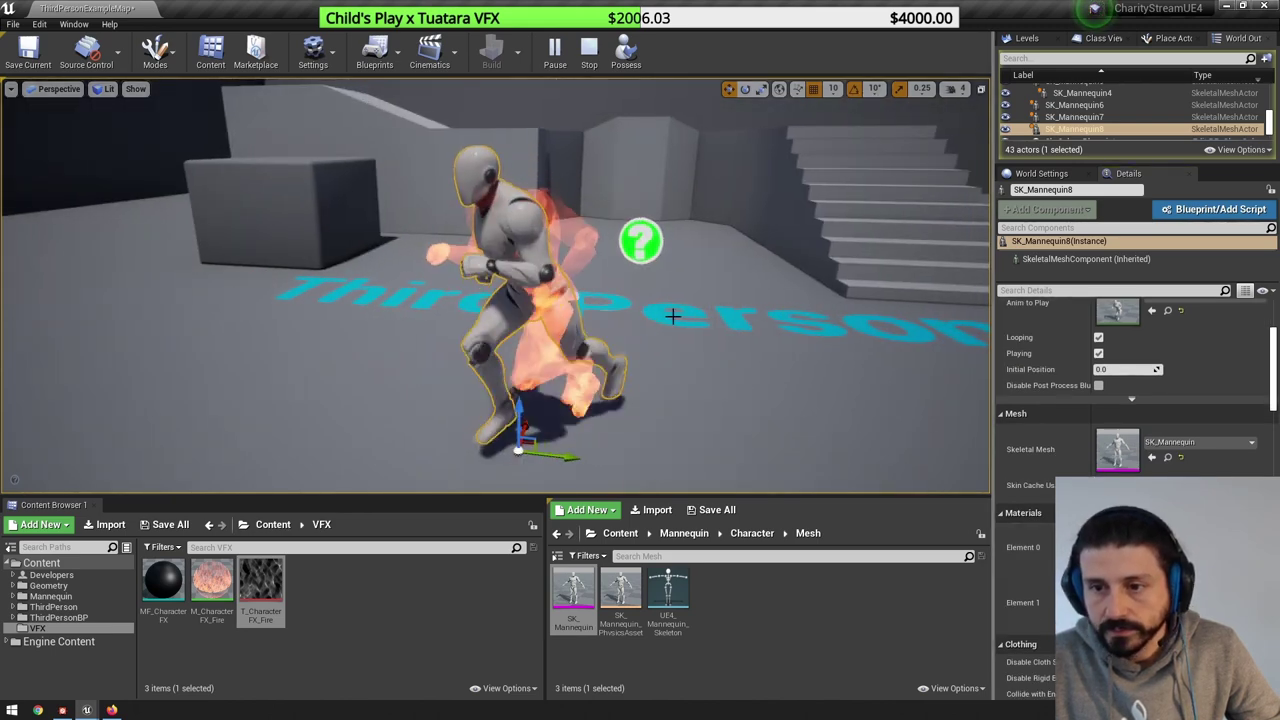
- Stop the simulation, duplicate the fire mannequin in place with the original body materials, and run the level again
click(591, 50)
click(508, 271)
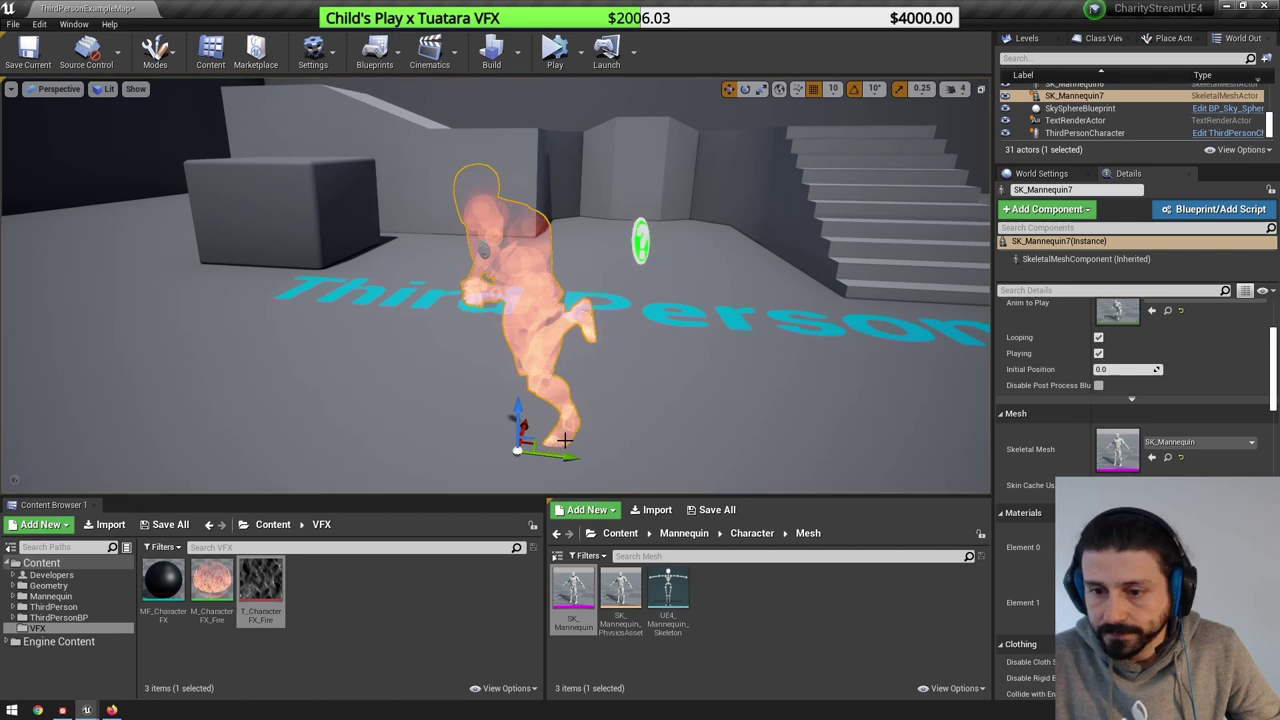
mouse_move(561, 458)
alt+mouse_down()
mouse_move(574, 459)
mouse_move(557, 457)
alt+mouse_up()
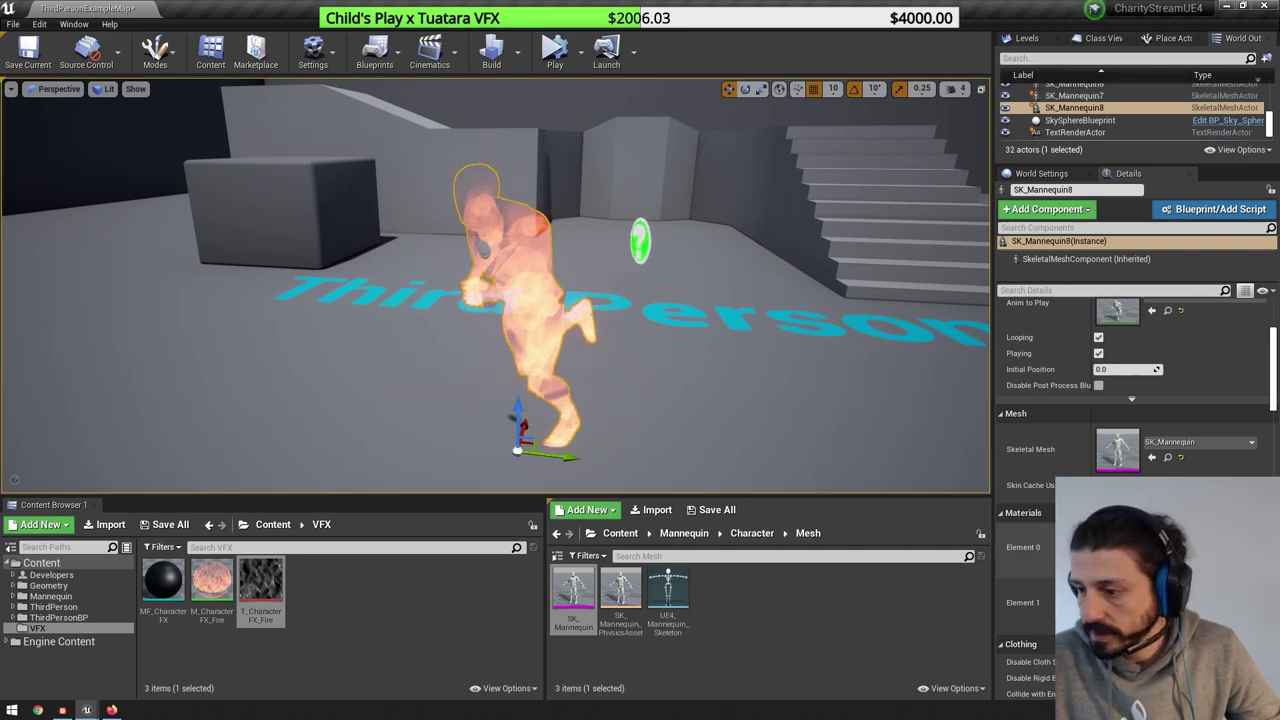
key(Escape)
right_drag(510, 266, 450, 265)
key(alt+p)
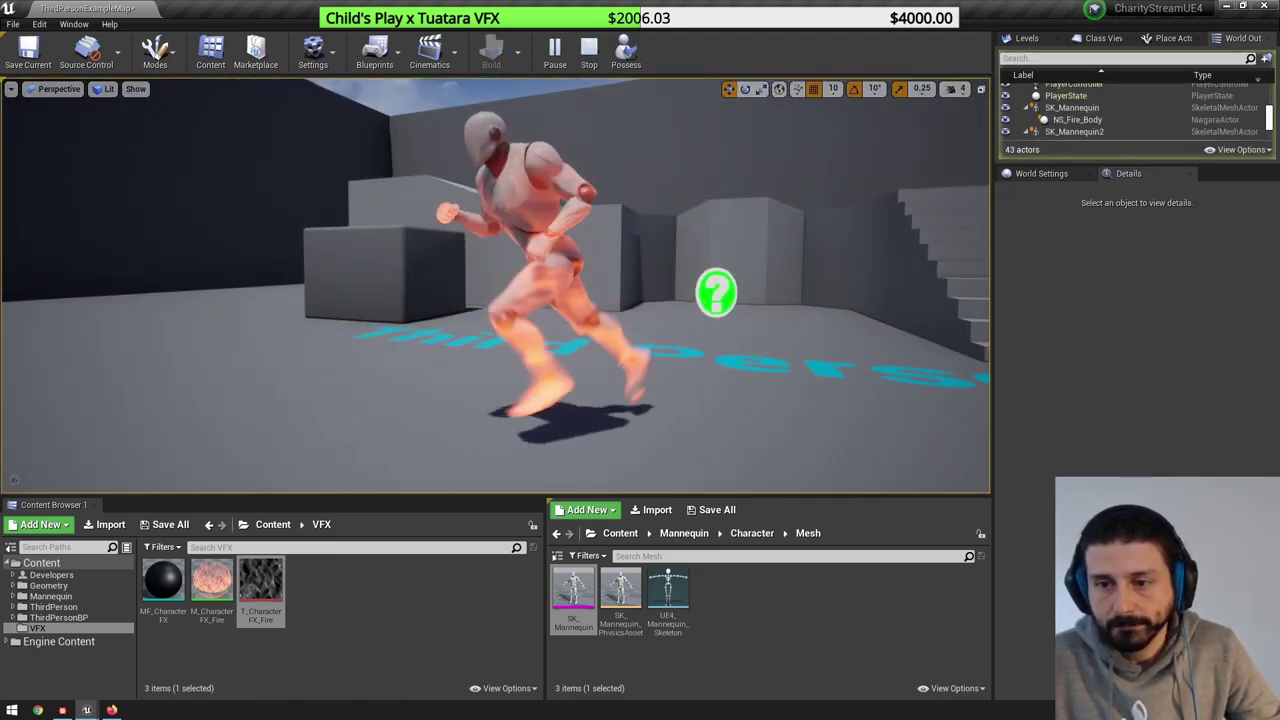
- Pause the simulation and turn off Motion Blur for the viewport to see the mannequin's fire overlay sharply up close
click(554, 47)
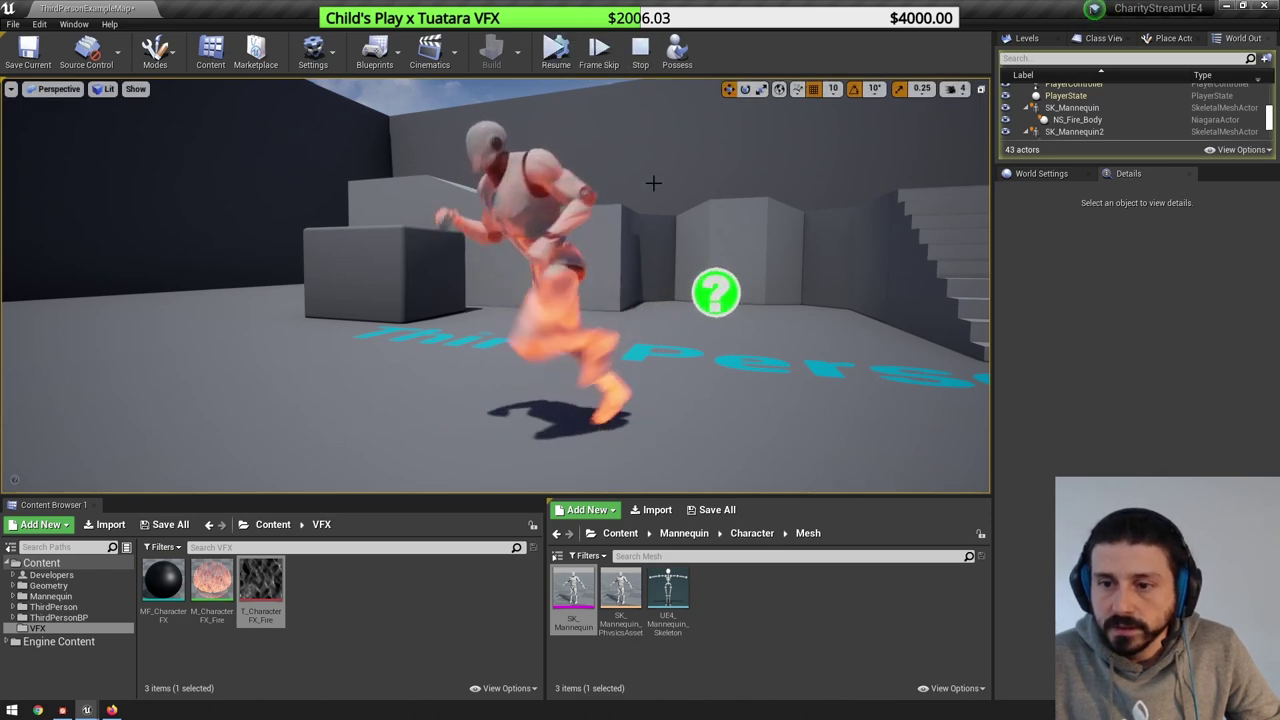
right_drag(620, 170, 471, 163)
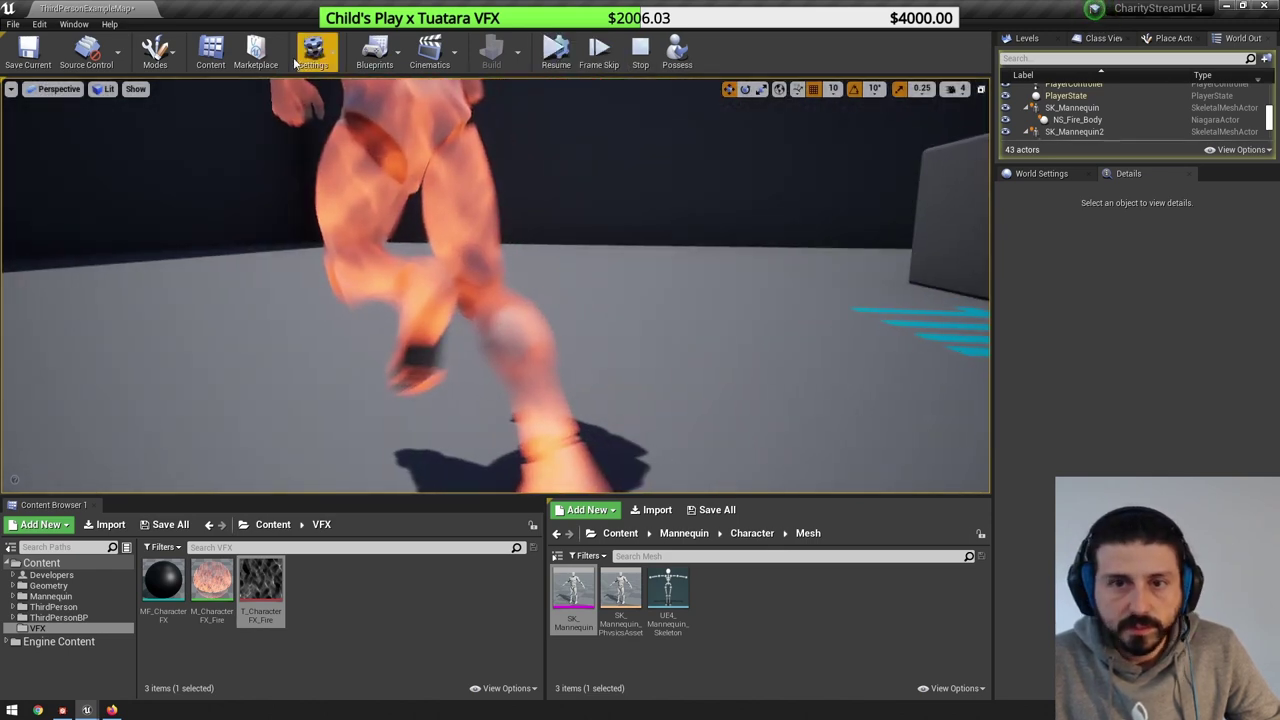
click(140, 90)
mouse_move(172, 371)
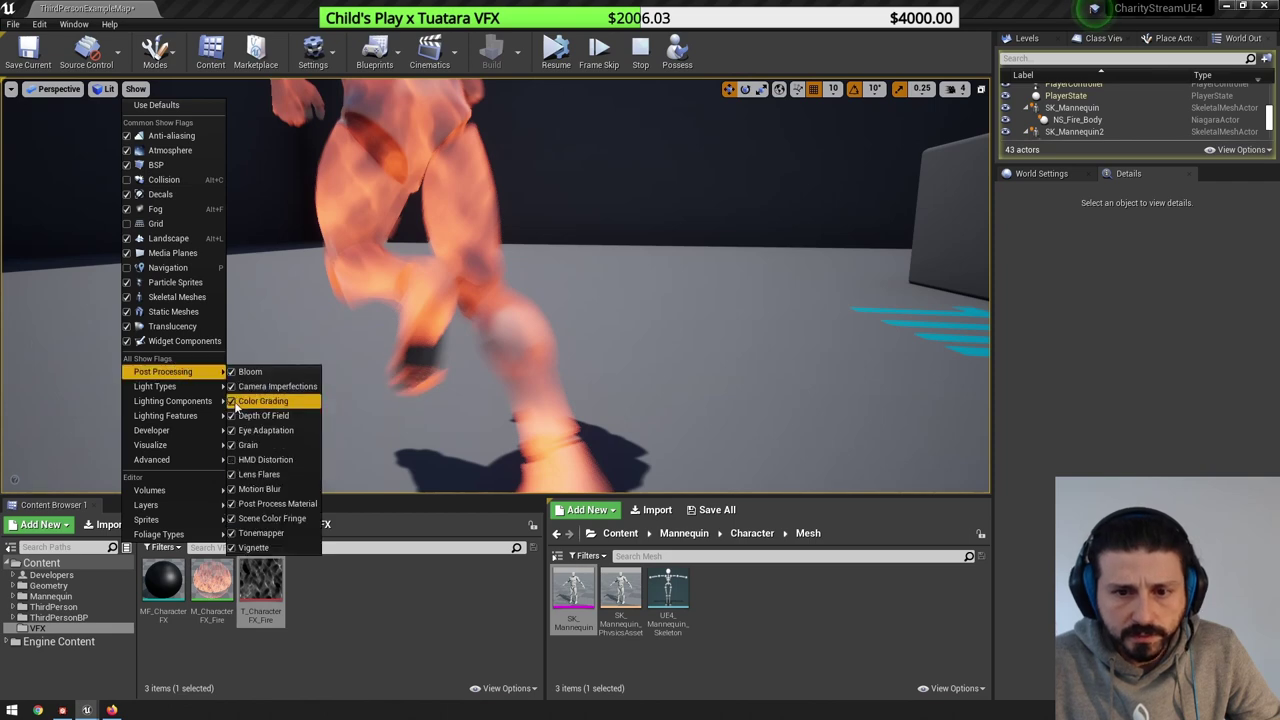
click(232, 490)
right_drag(450, 260, 510, 246)
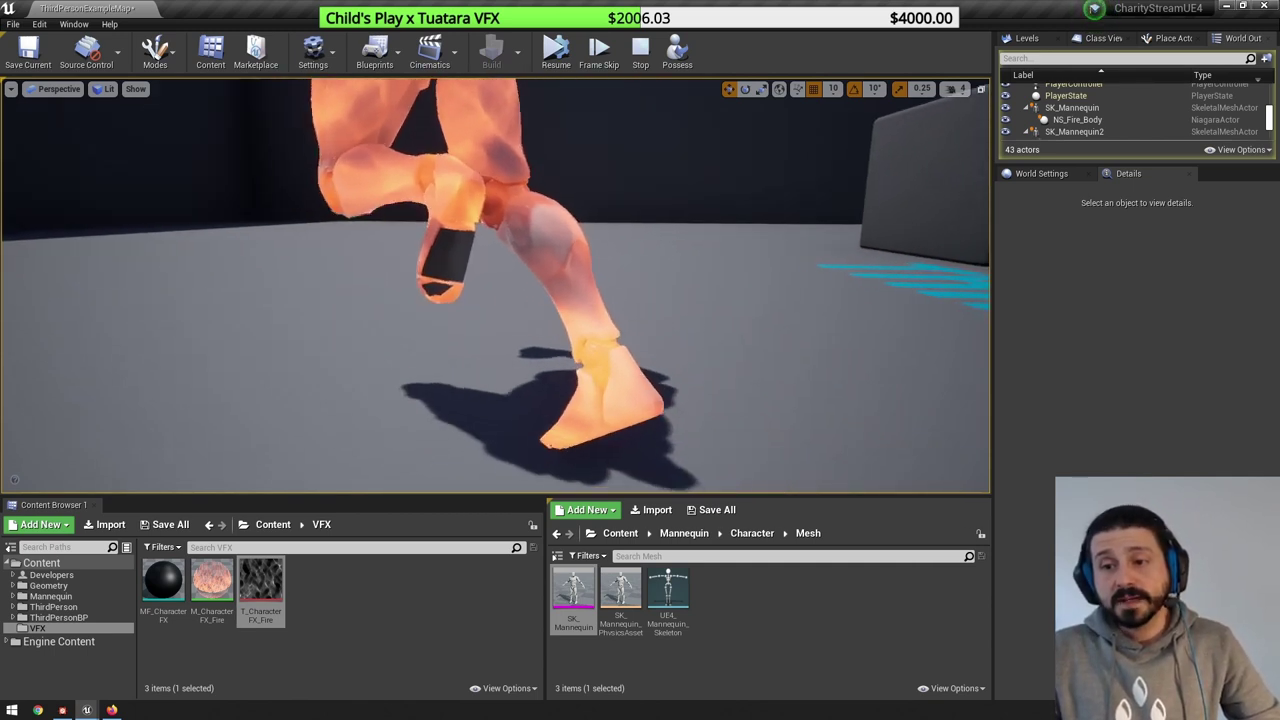
- Reopen the M_CharacterFX_Fire material graph and add a VertexNormalWS node feeding input A of a new Multiply
mouse_move(88, 703)
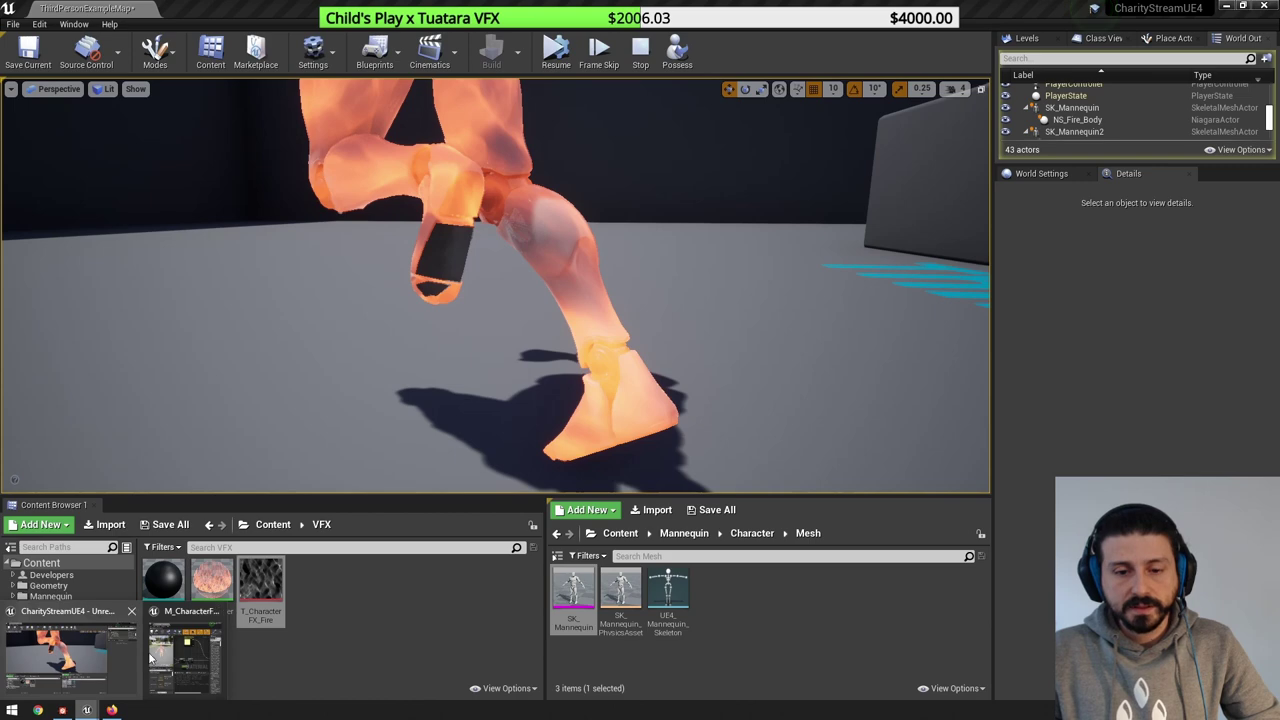
click(151, 657)
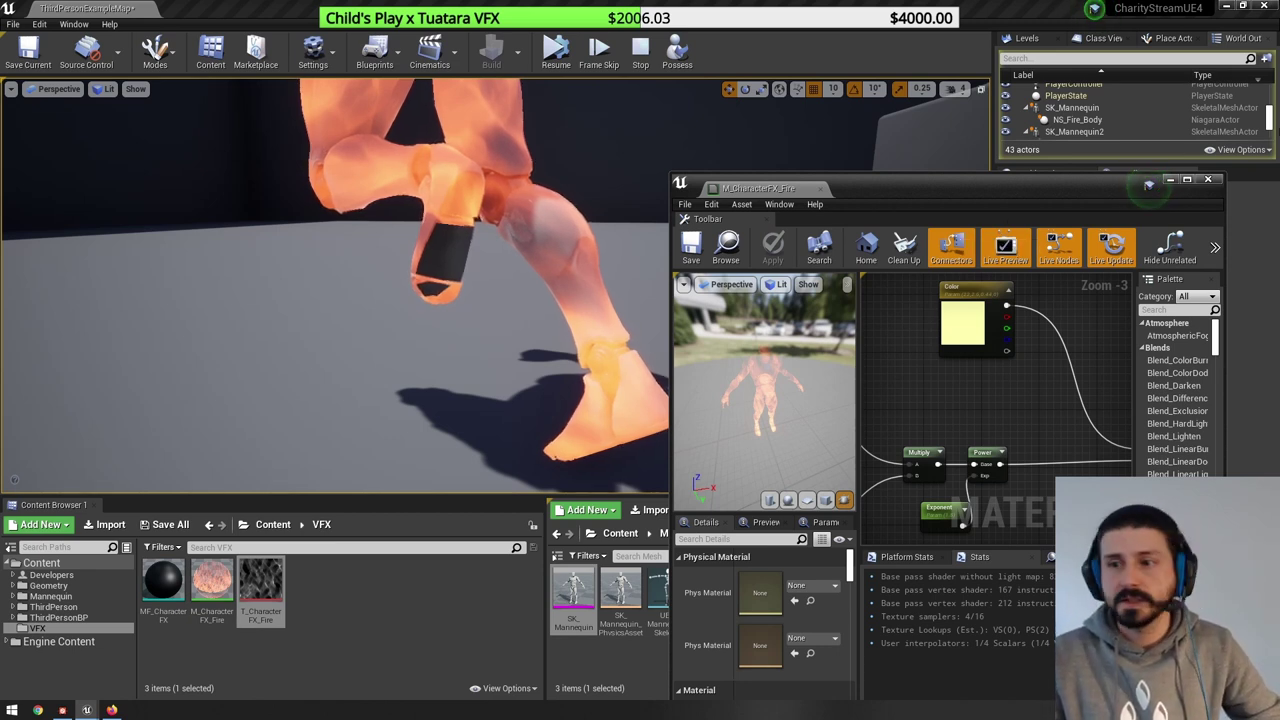
double_click(993, 193)
right_drag(522, 360, 697, 238)
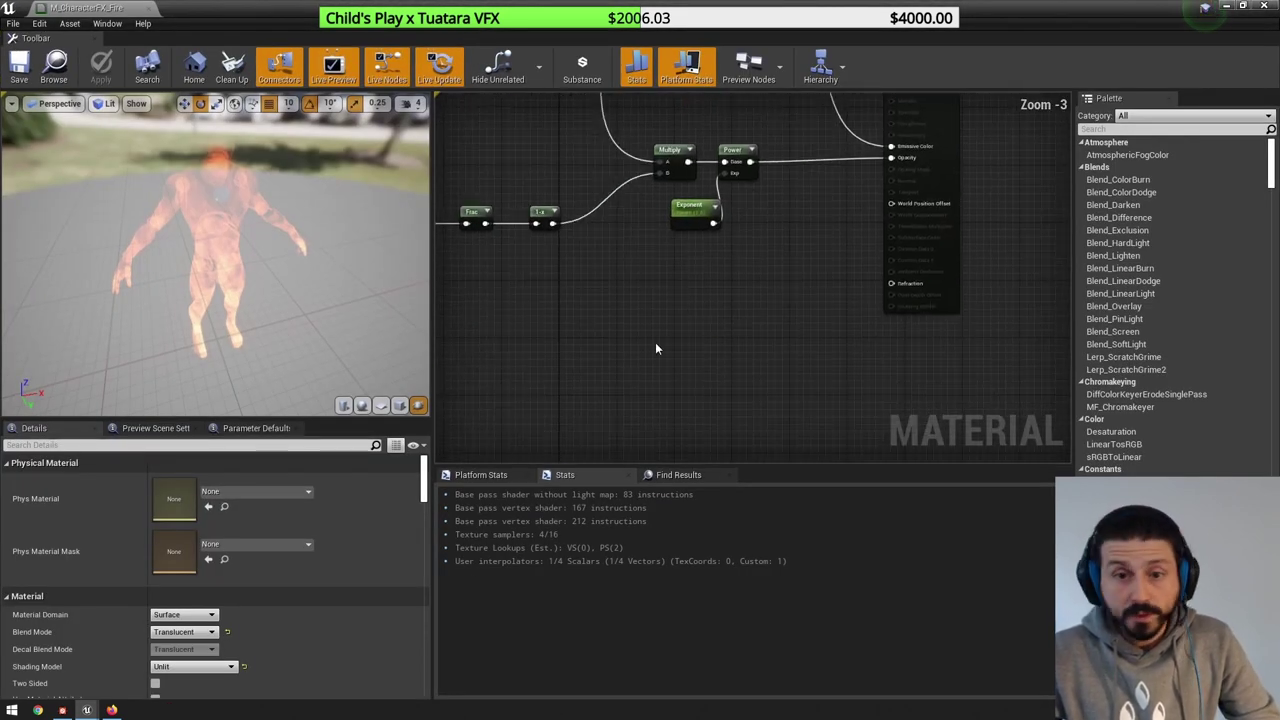
right_click(652, 364)
text(vertexn)
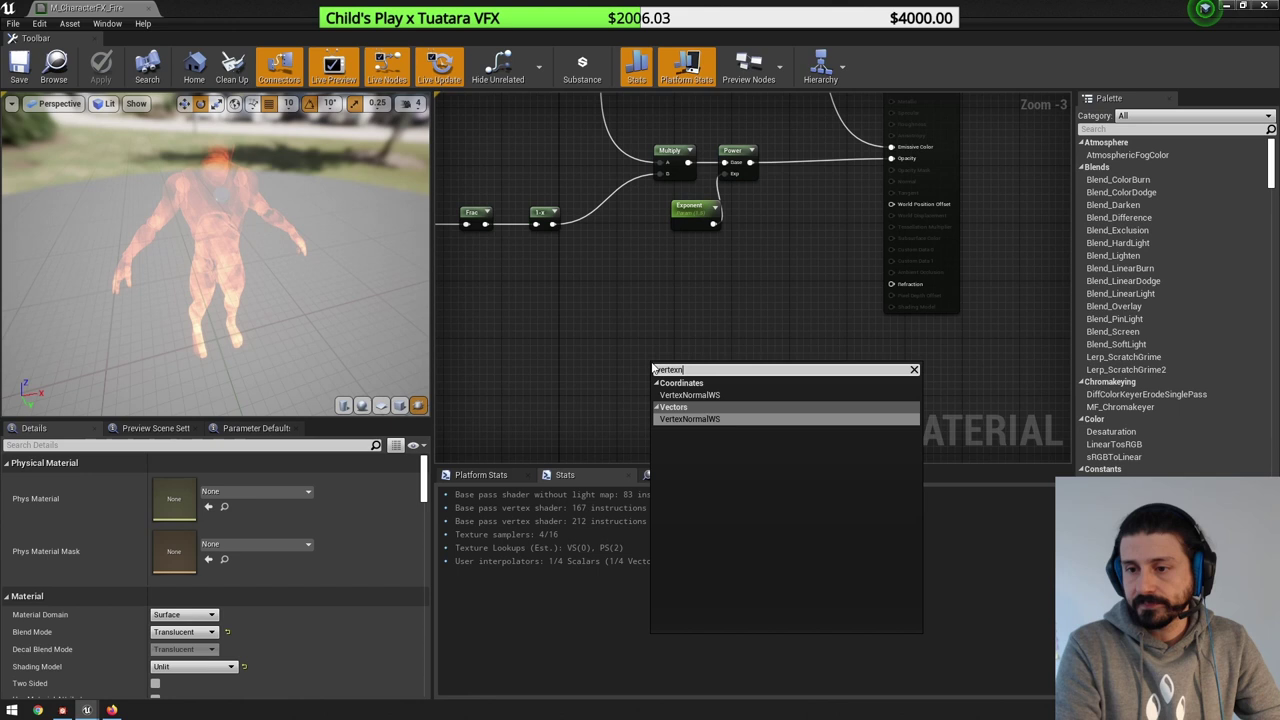
key(Return)
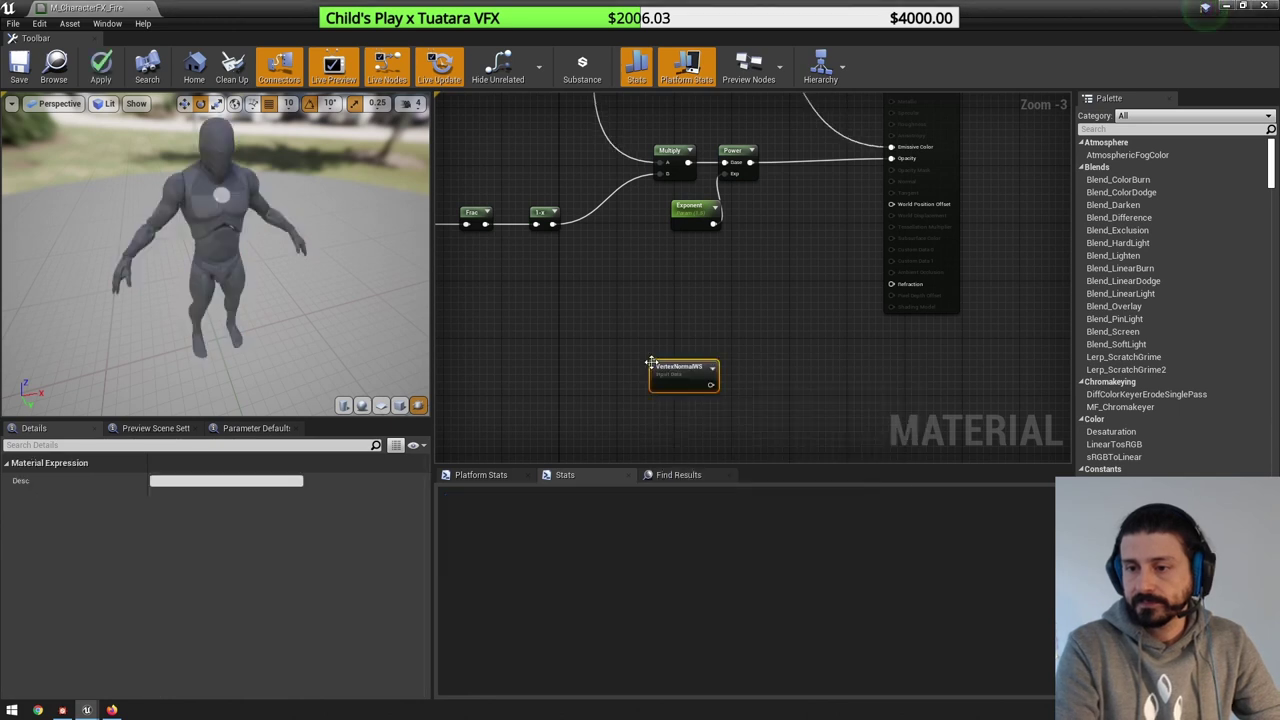
drag(711, 385, 776, 386)
text(mul)
key(Return)
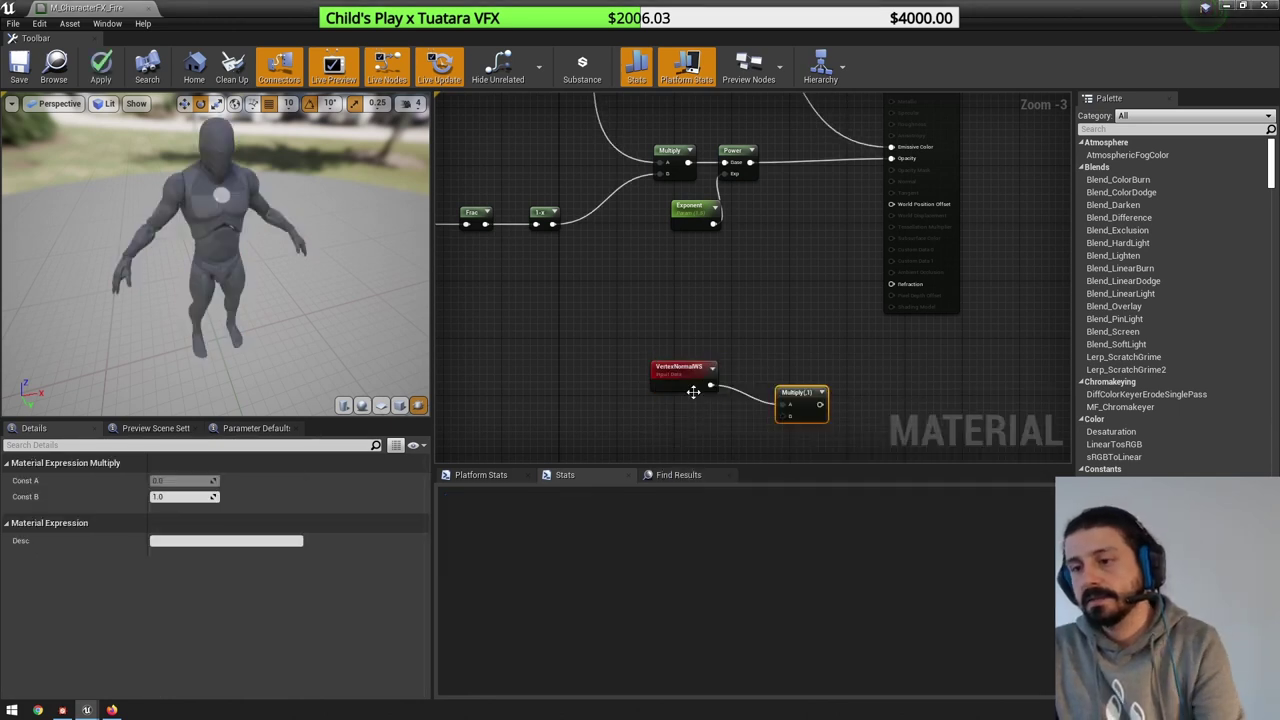
- Add a scalar parameter named Push as the Multiply's second input, connect the product to World Position Offset, and apply the material
click(668, 408)
right_drag(668, 408, 664, 348)
click(660, 385)
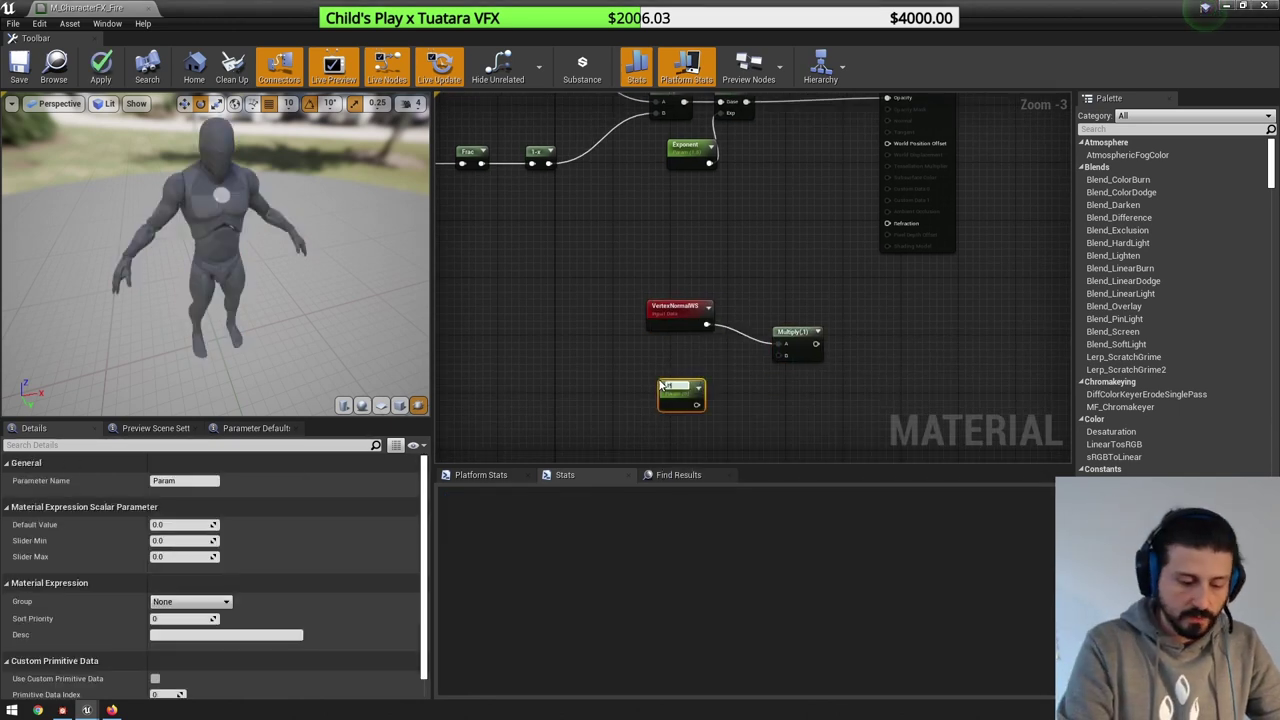
text(Push)
key(Return)
drag(697, 403, 887, 147)
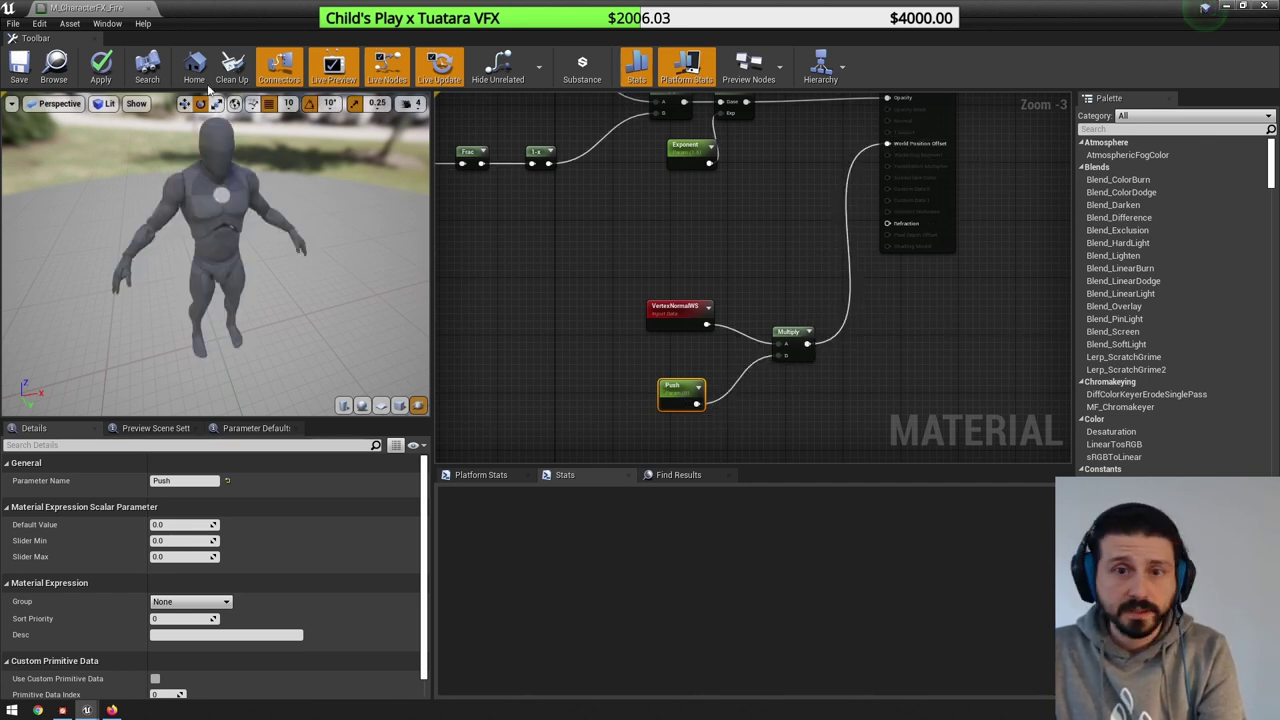
click(101, 66)
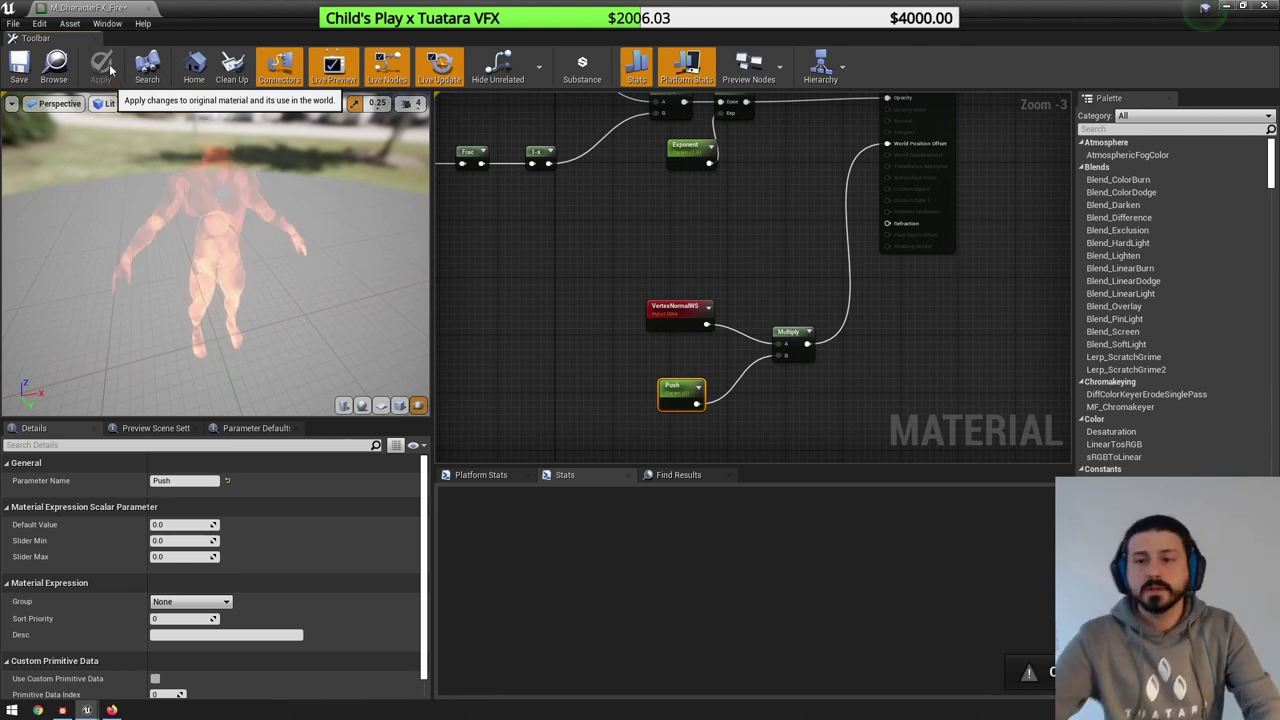
- Try a Push default value of about 3.6 with the level in view, inspect the overlay, and reset the value
click(1242, 5)
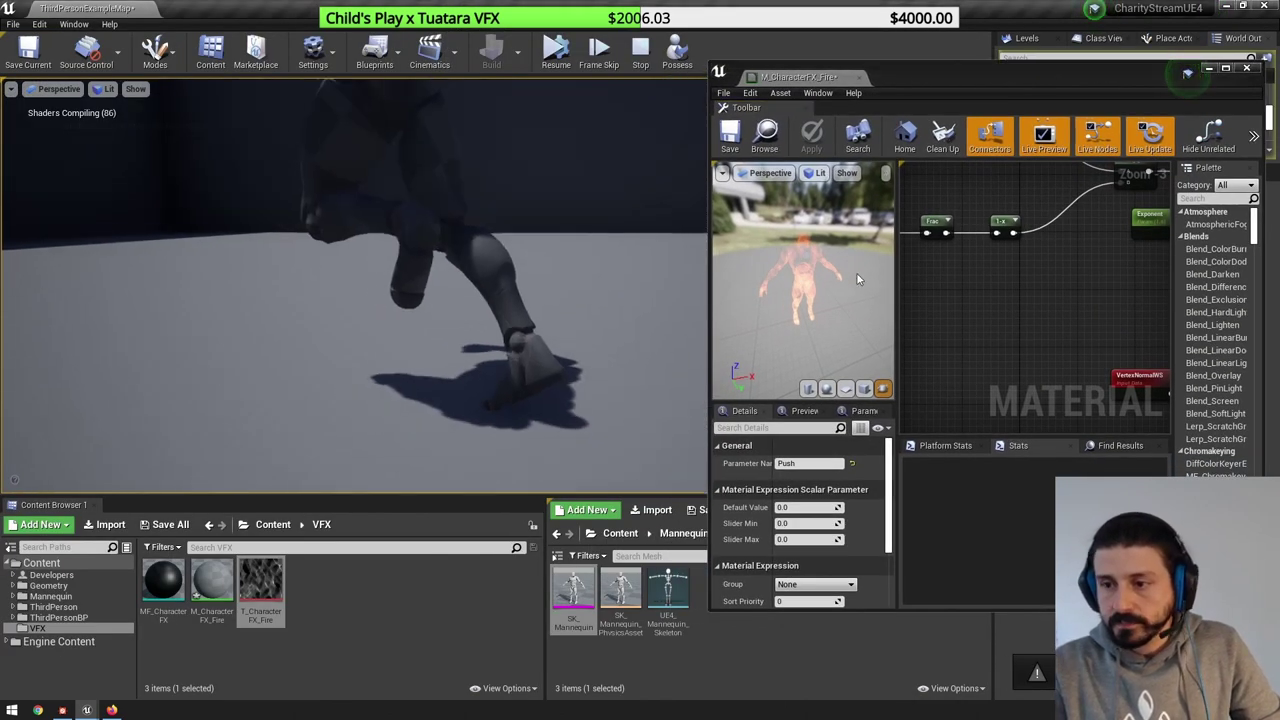
scroll(1045, 310, down, 3)
scroll(1112, 420, up, 3)
drag(800, 507, 859, 507)
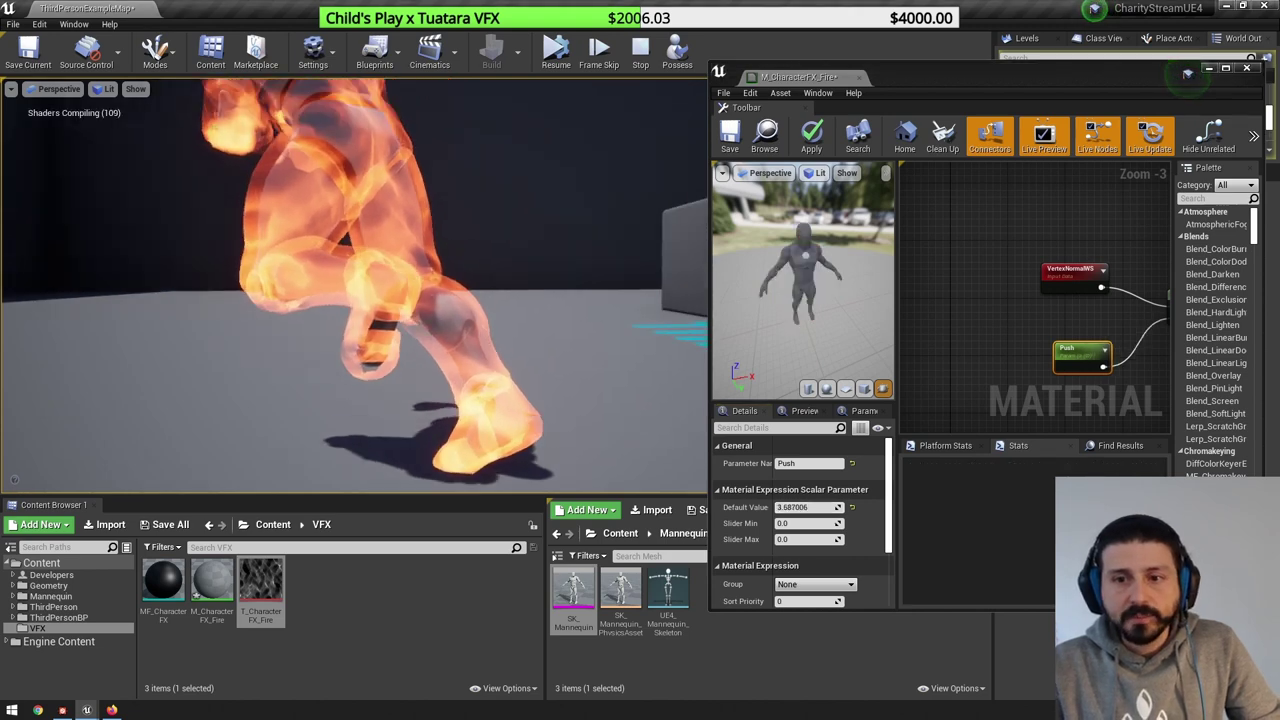
key(w)
mouse_move(355, 285)
right_down()
mouse_move(310, 290)
mouse_move(310, 268)
right_up()
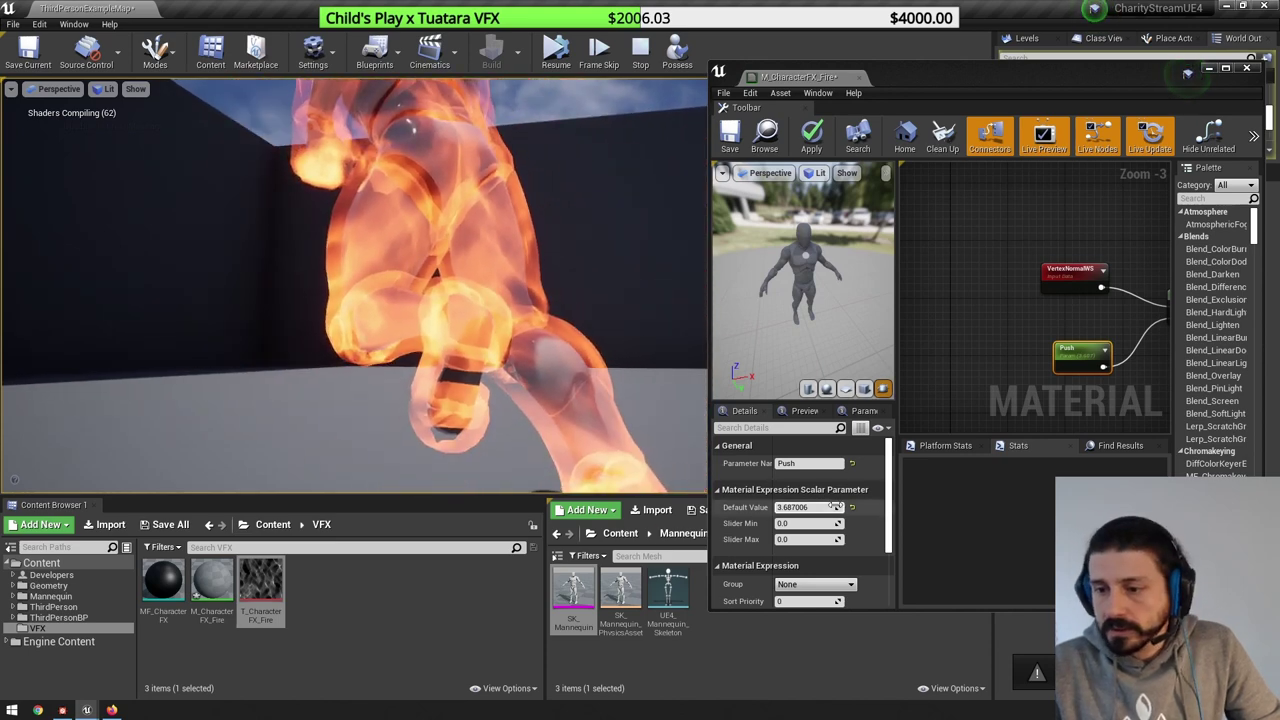
click(851, 507)
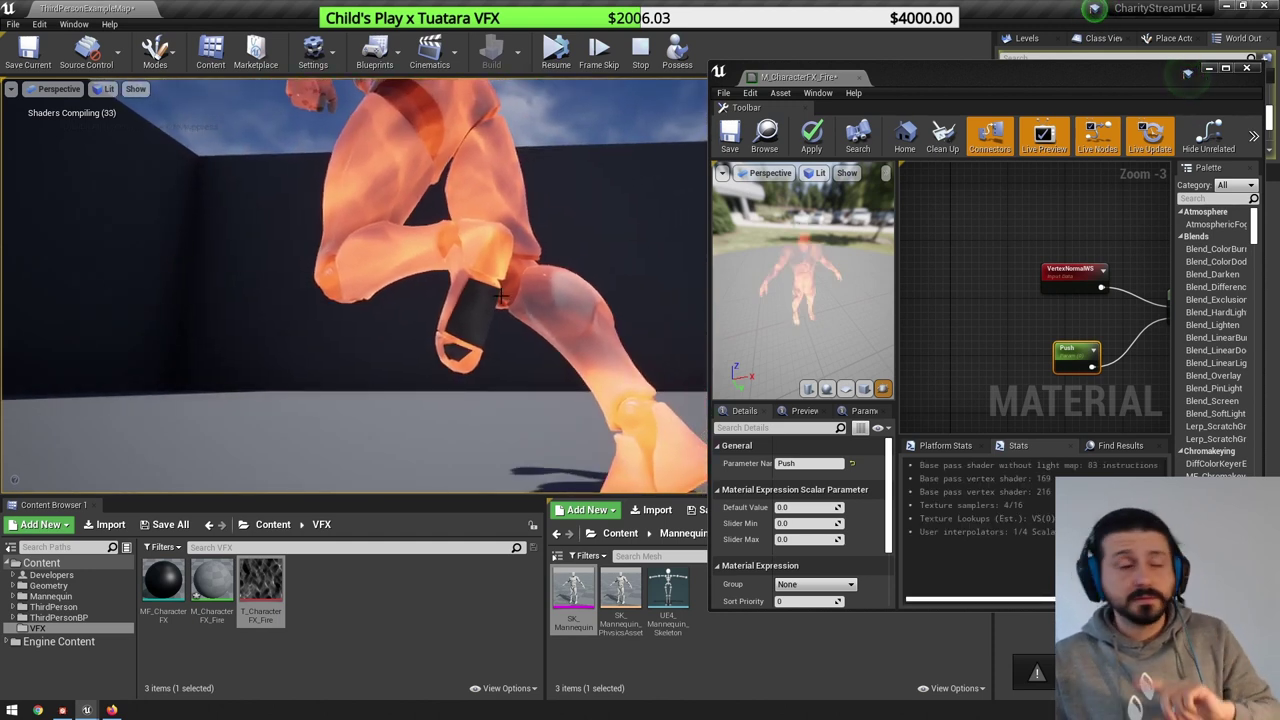
- Add a Camera Position node to the material graph near the Push parameter
right_drag(1115, 299, 1008, 298)
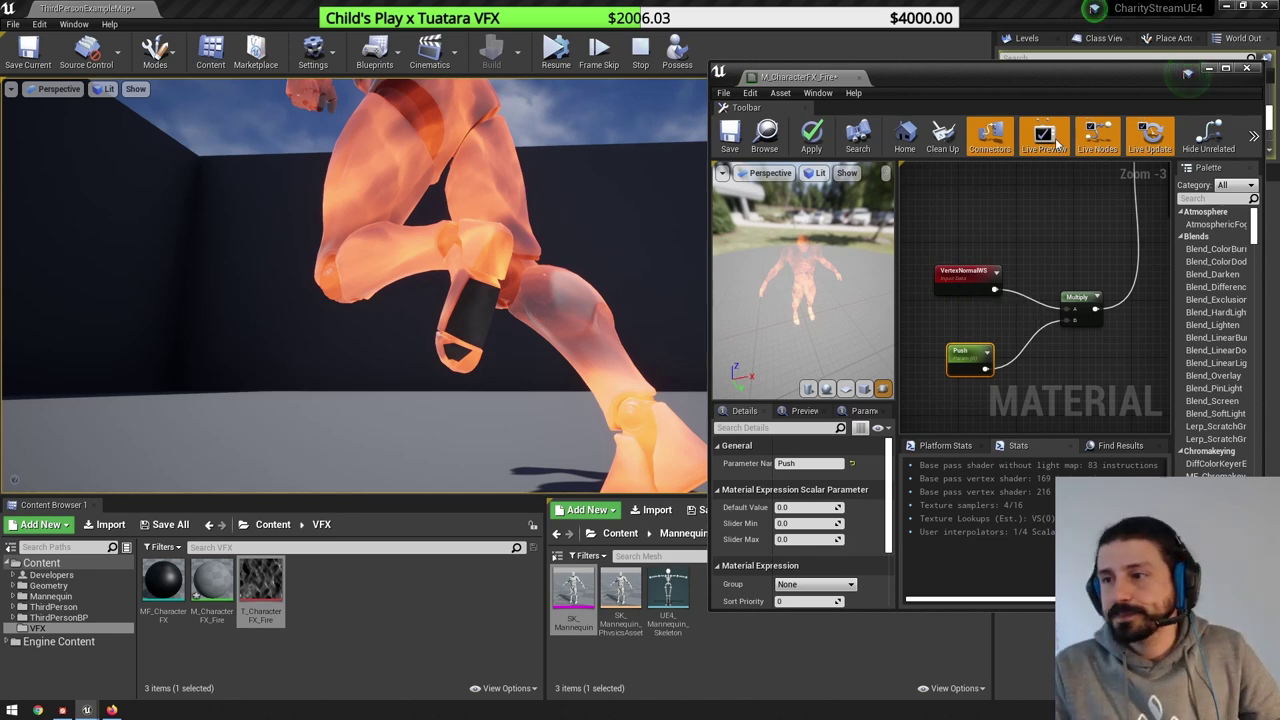
double_click(994, 69)
right_click(605, 295)
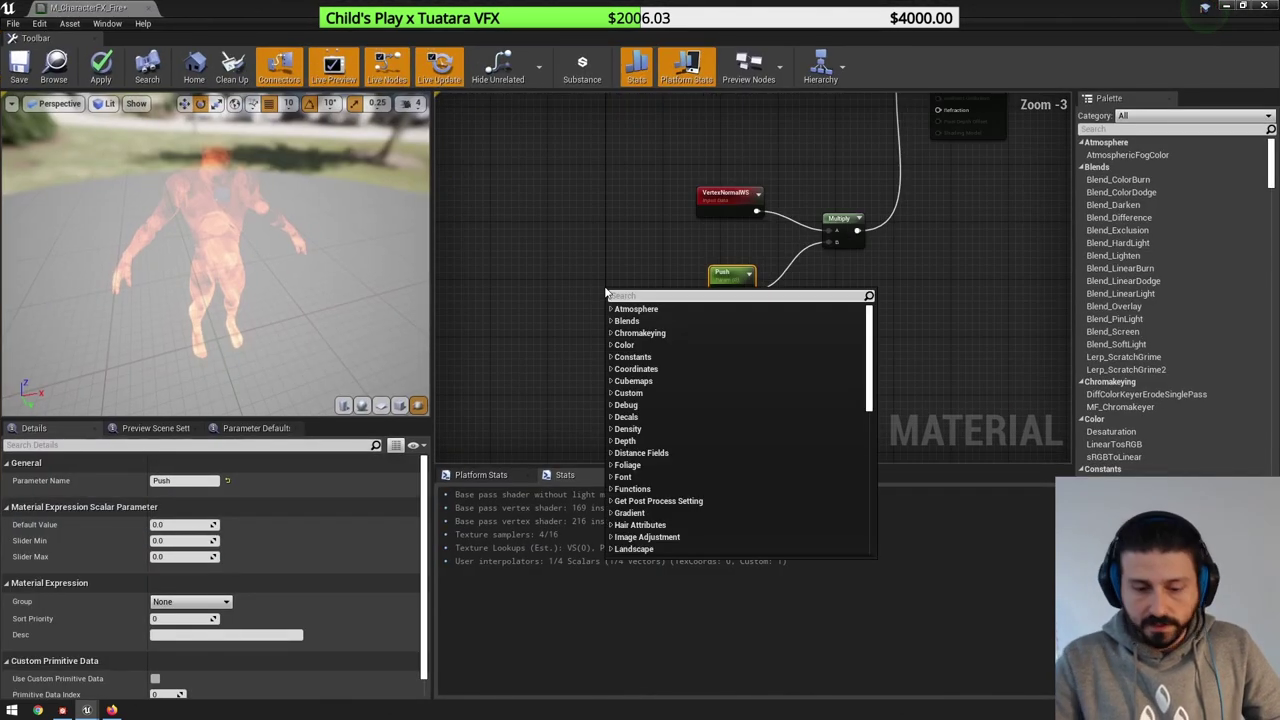
text(camerpao)
key(BackSpace)
key(BackSpace)
key(BackSpace)
key(BackSpace)
key(BackSpace)
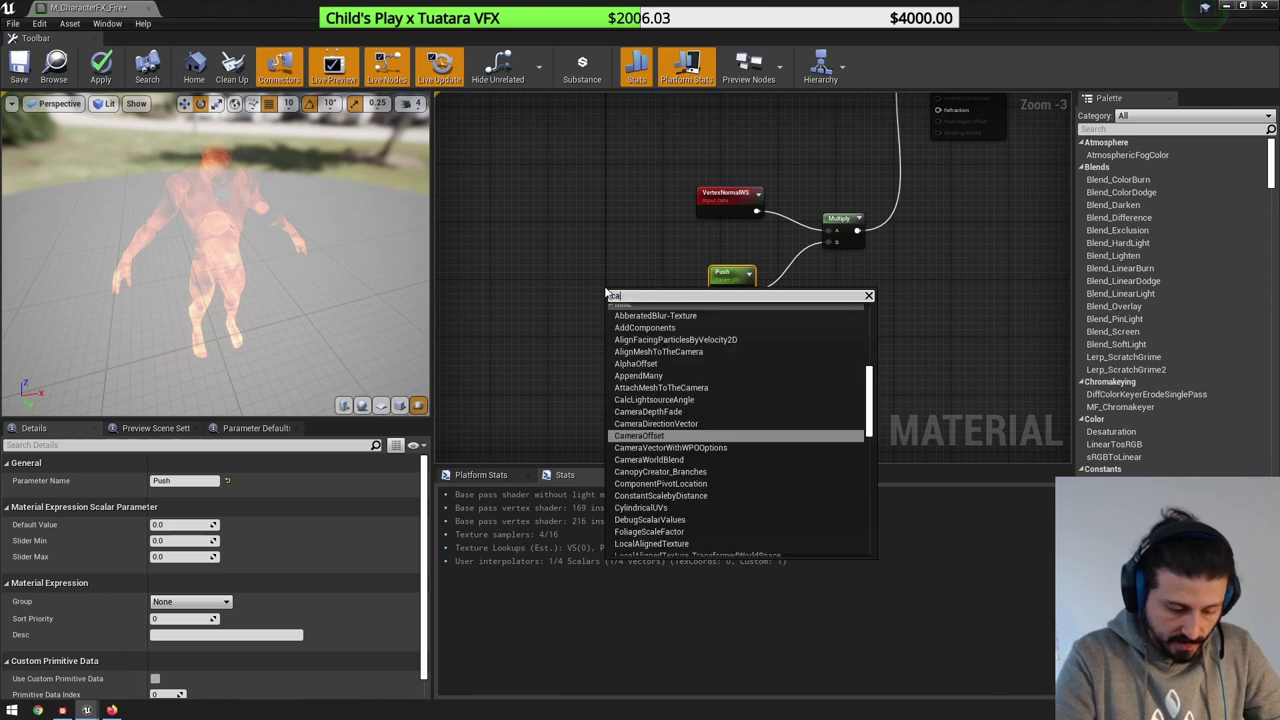
text(erapo)
key(Return)
- Subtract a new Absolute World Position node from Camera Position with a Subtract node, and tidy the Camera Position placement
scroll(679, 291, up, 1)
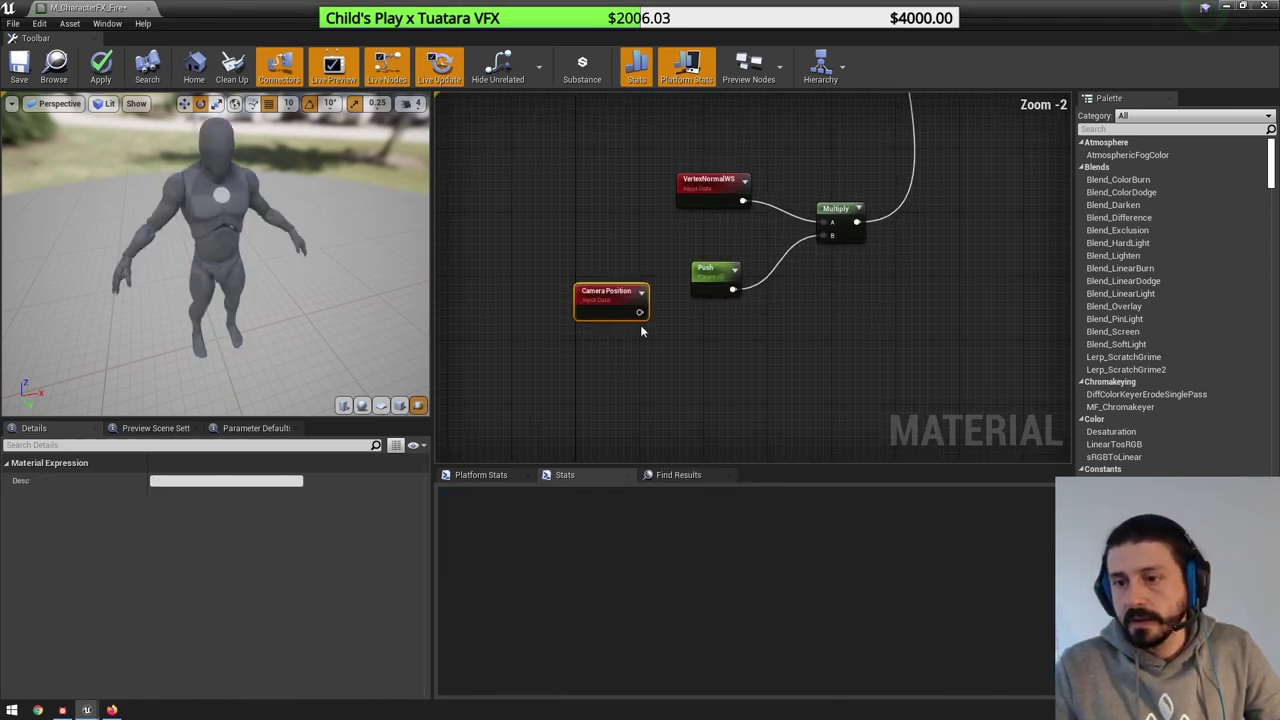
drag(640, 313, 707, 354)
key(Escape)
click(706, 356)
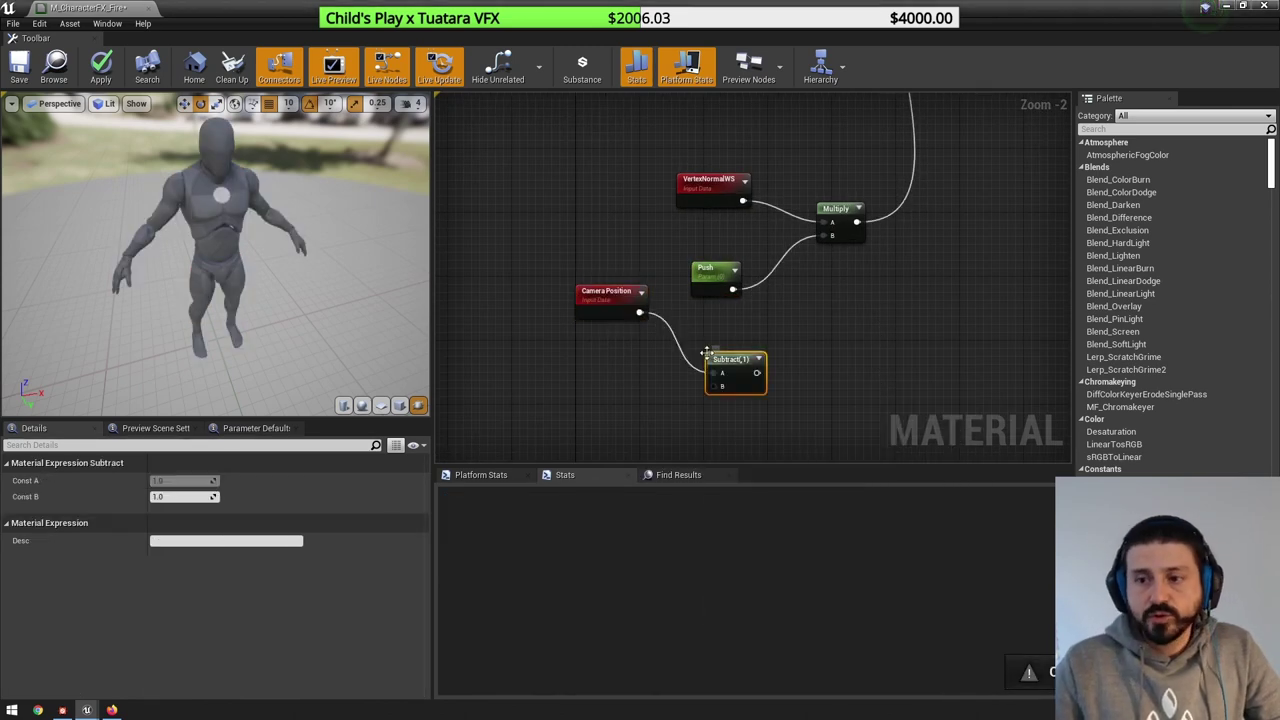
click(574, 390)
right_click(579, 395)
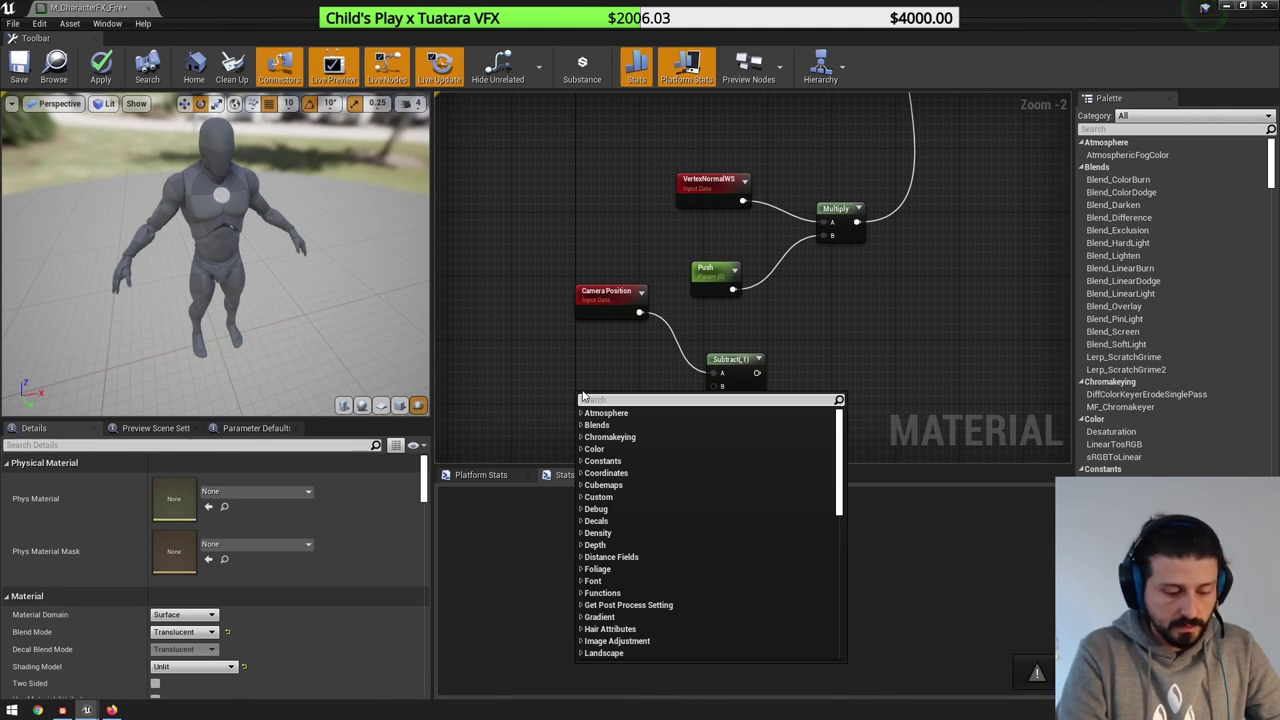
text(world)
key(Return)
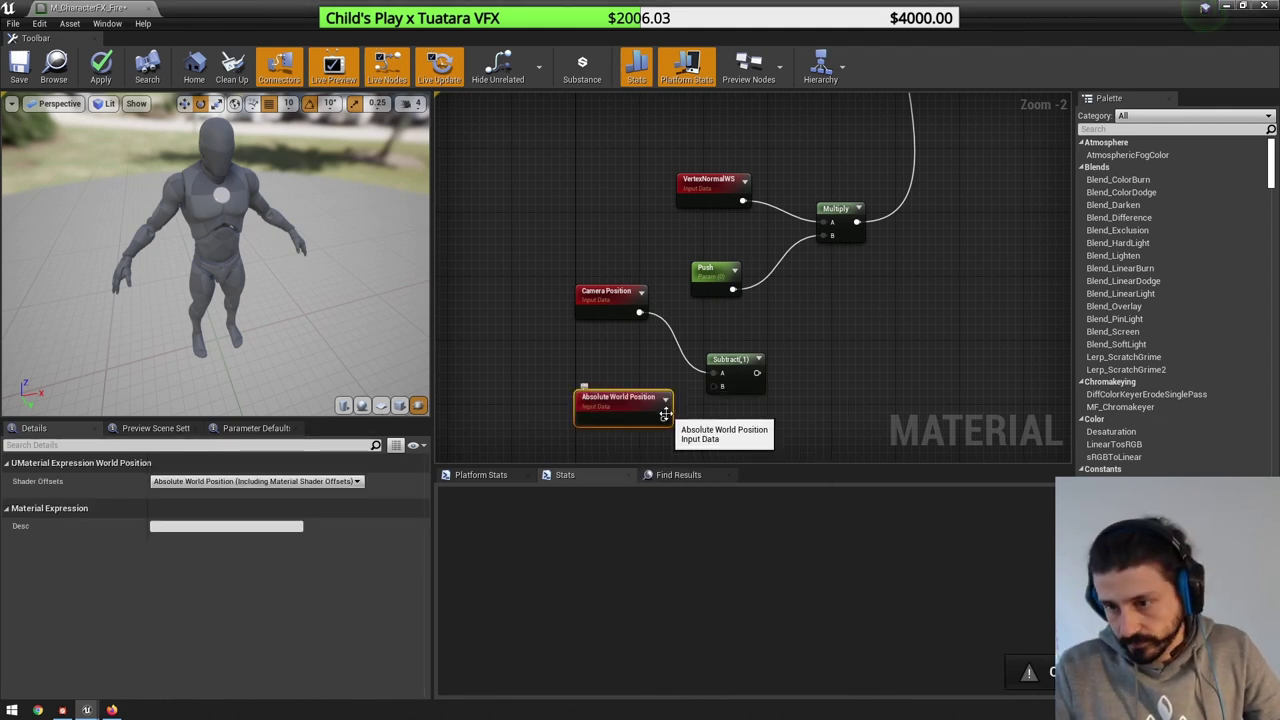
drag(663, 418, 714, 385)
drag(628, 307, 635, 347)
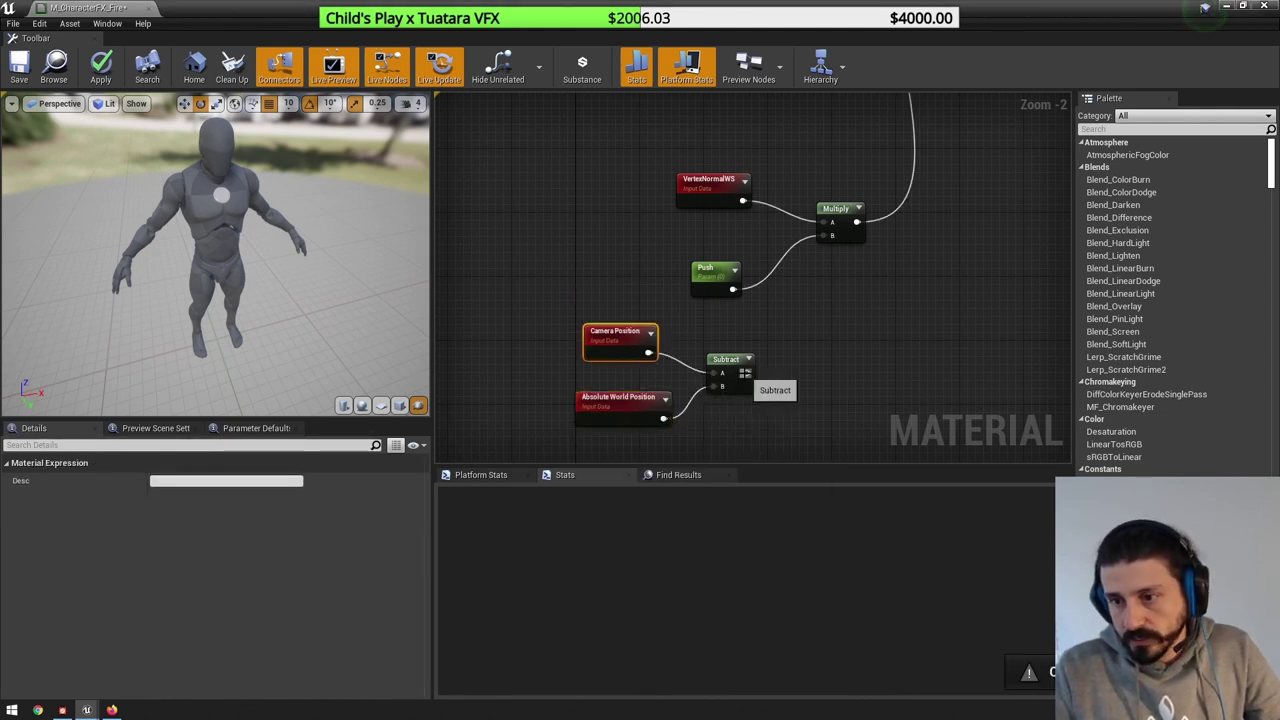
- Feed the Subtract output into a new Normalize node
drag(746, 373, 812, 376)
text(nro)
key(BackSpace)
key(BackSpace)
text(orm)
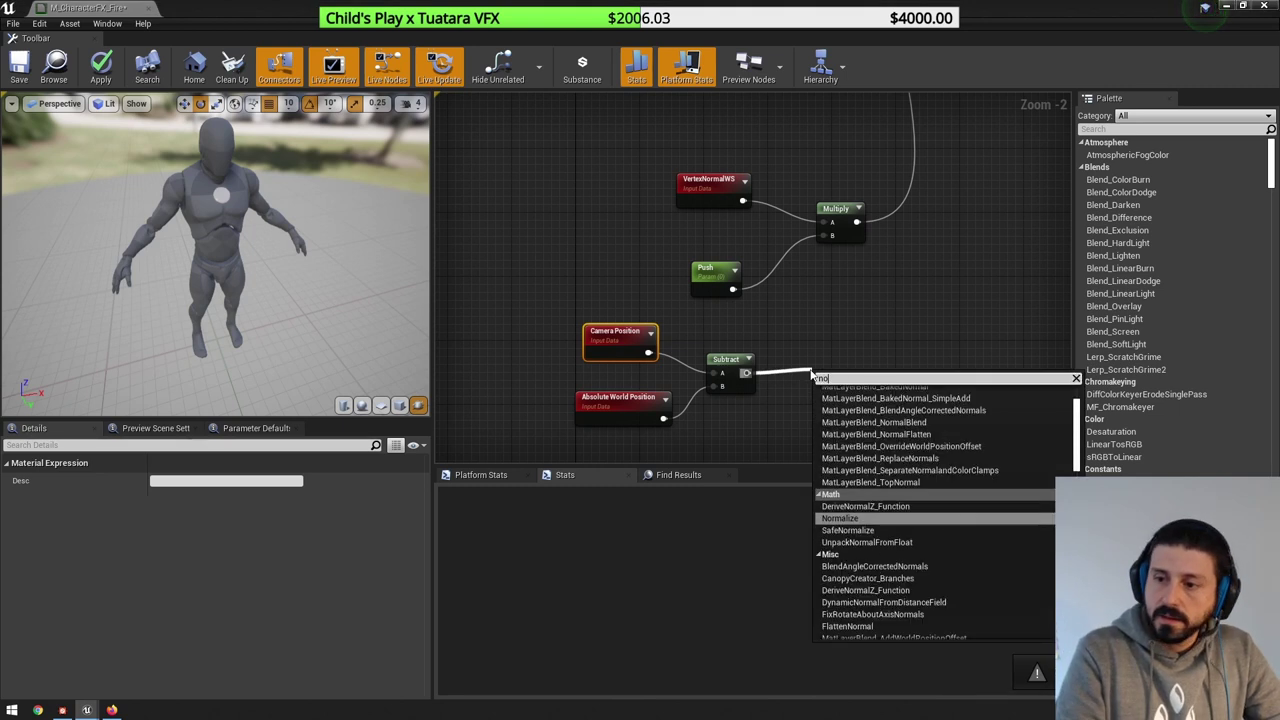
key(Return)
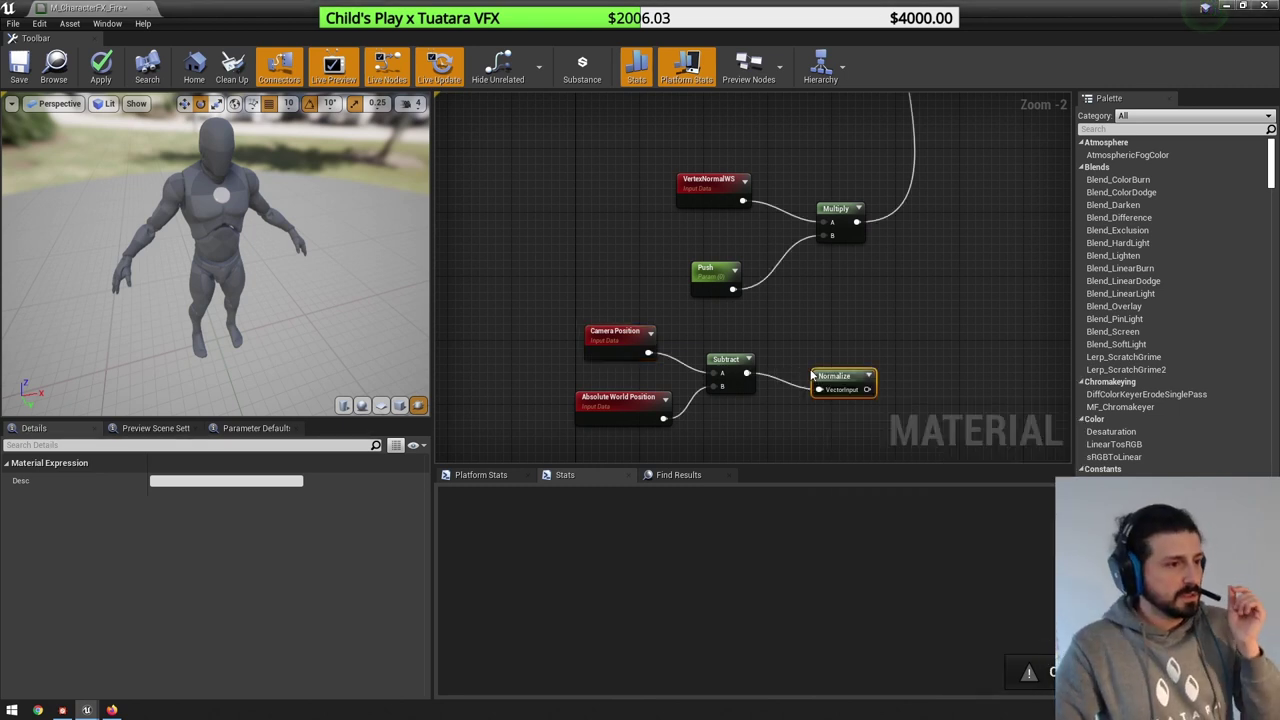
- Replace VertexNormalWS with Normalize as the Multiply's input, regroup Multiply and Push beside it, delete VertexNormalWS, and save the material
drag(834, 388, 940, 332)
click(831, 373)
drag(708, 271, 802, 413)
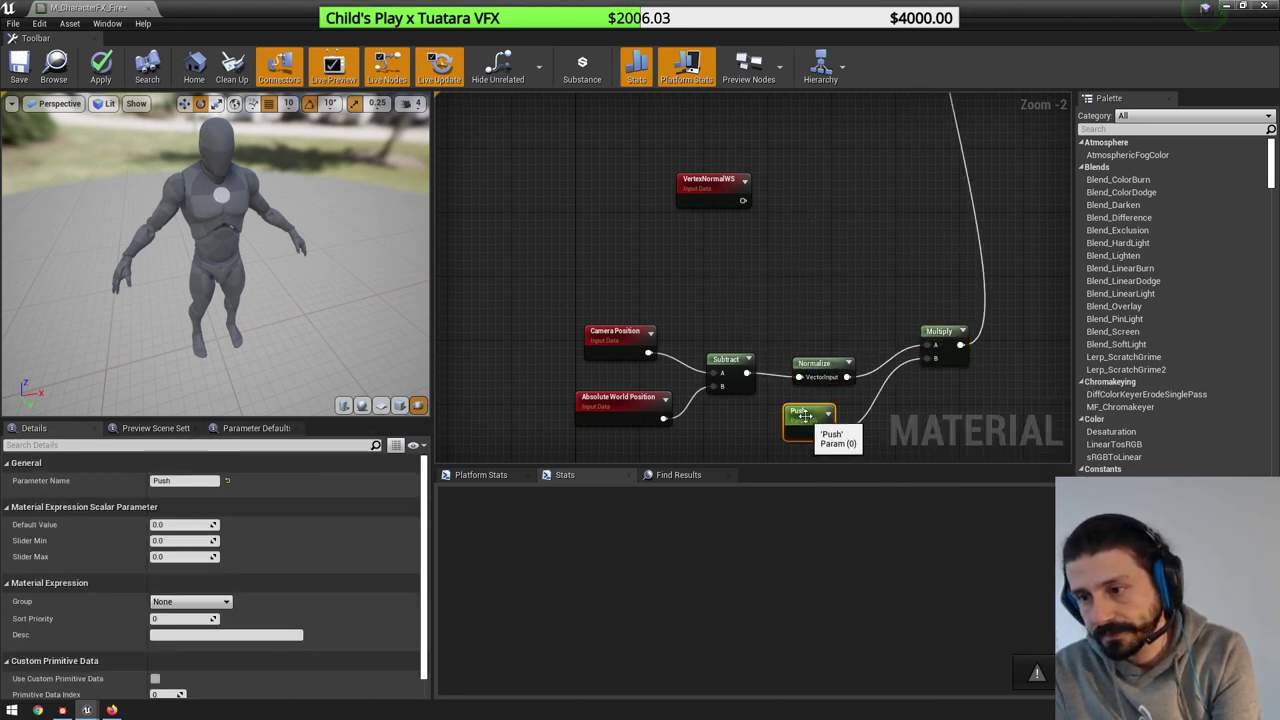
click(710, 180)
key(Delete)
click(22, 70)
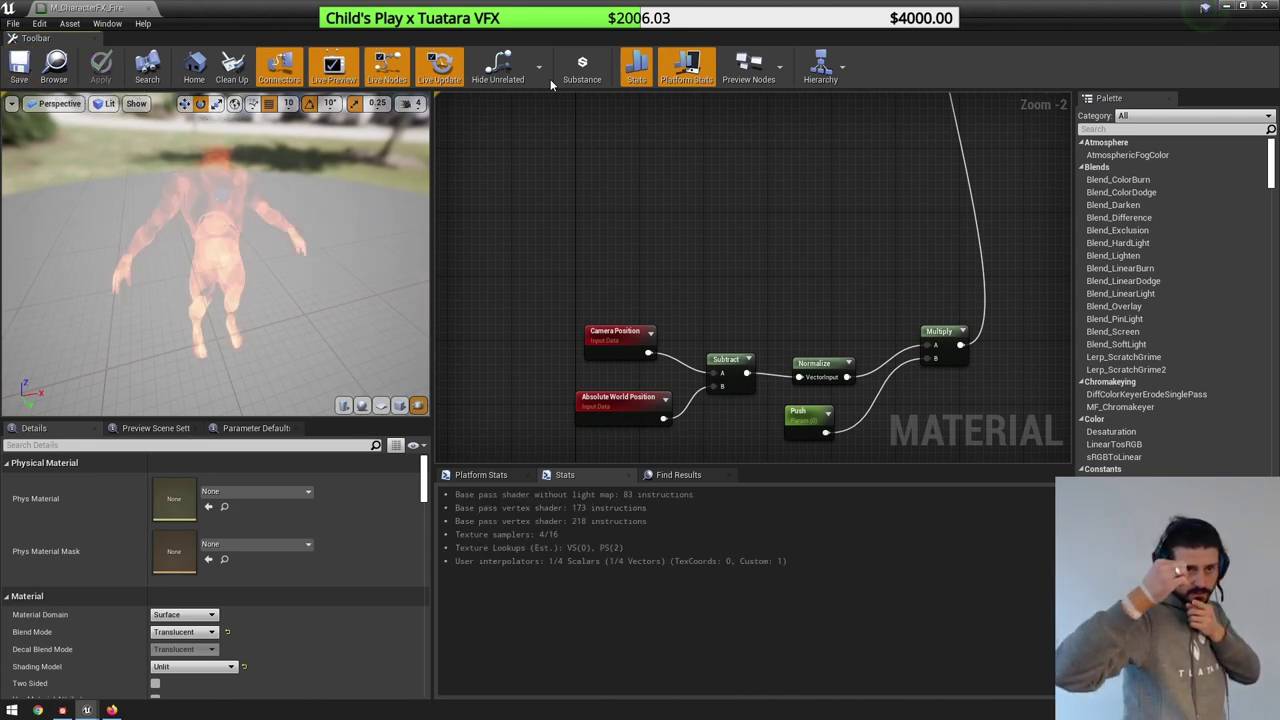
- With the level visible beside the editor, compare Push default values of 0, 1 and 5, and set it to 4
drag(646, 8, 930, 120)
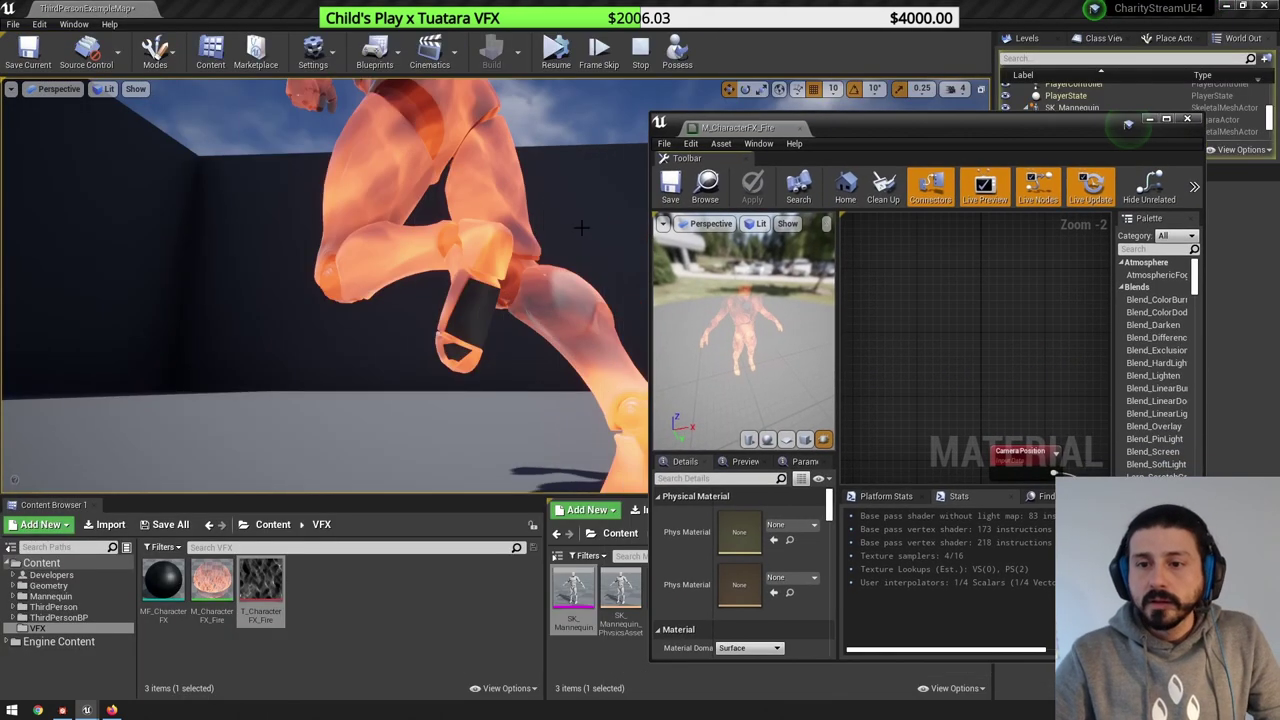
right_drag(973, 388, 867, 263)
right_drag(1031, 345, 898, 289)
click(970, 354)
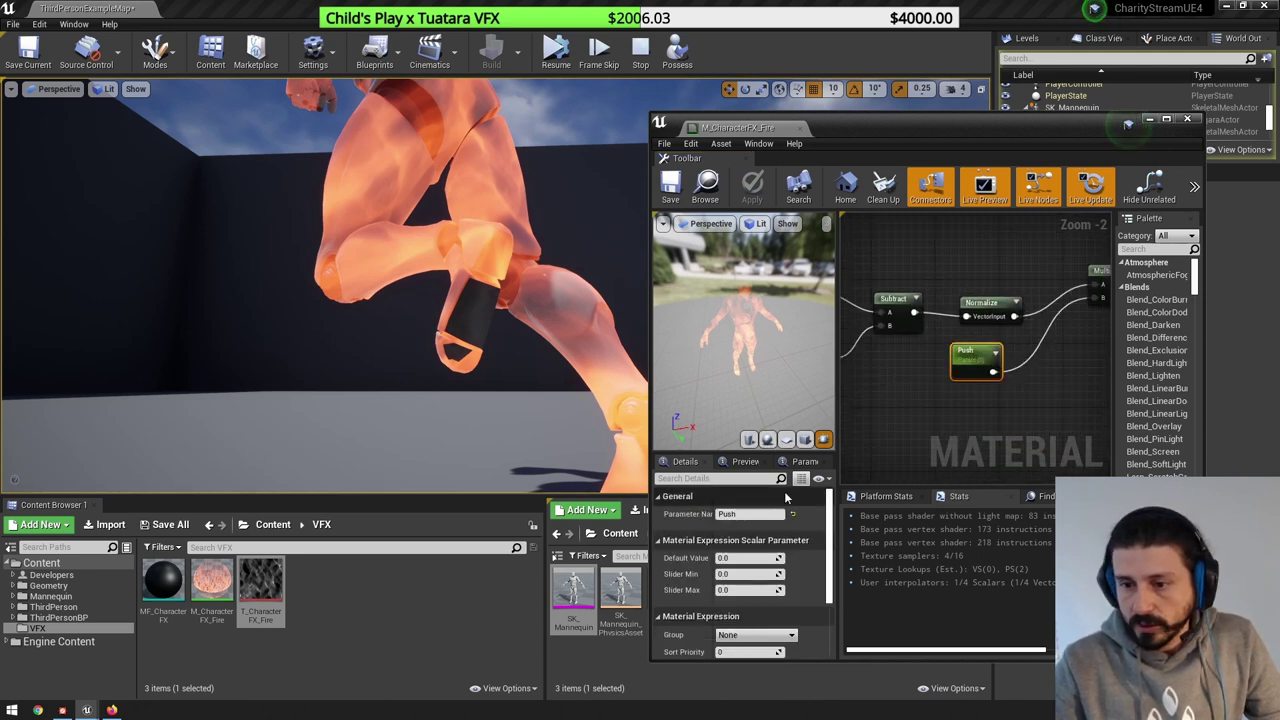
key(Return)
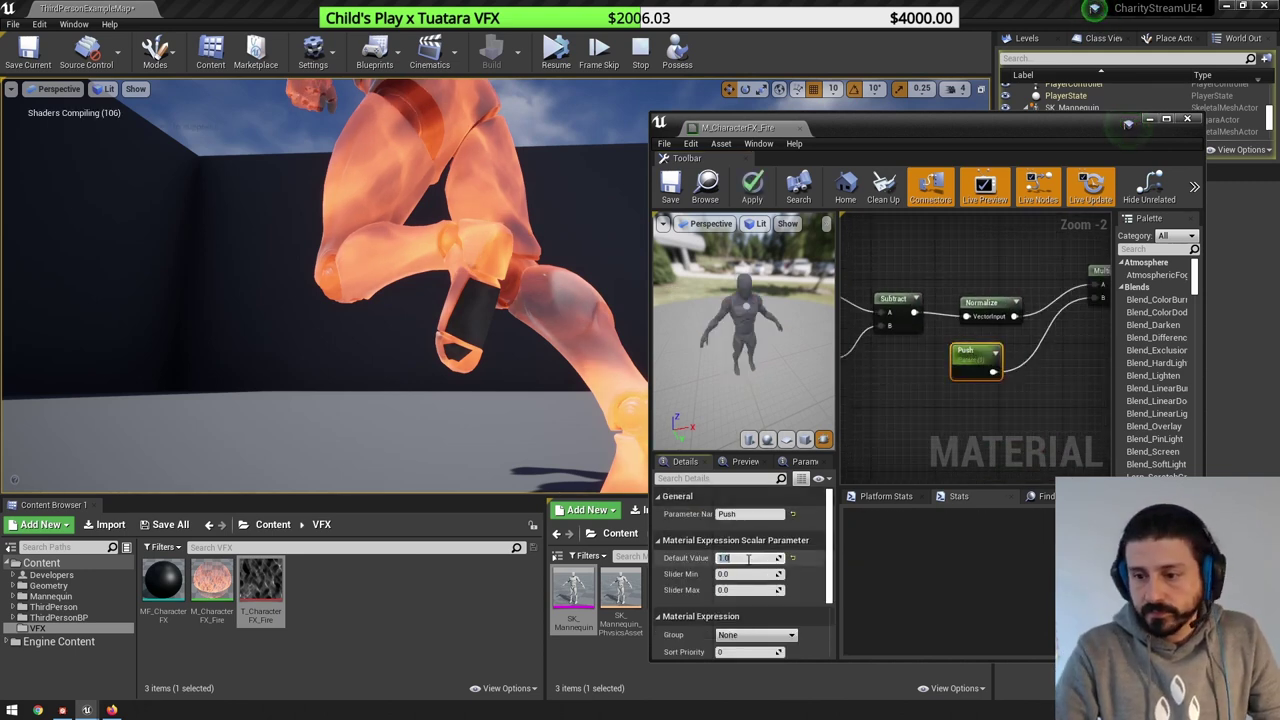
text(5)
key(Return)
text(0)
key(Return)
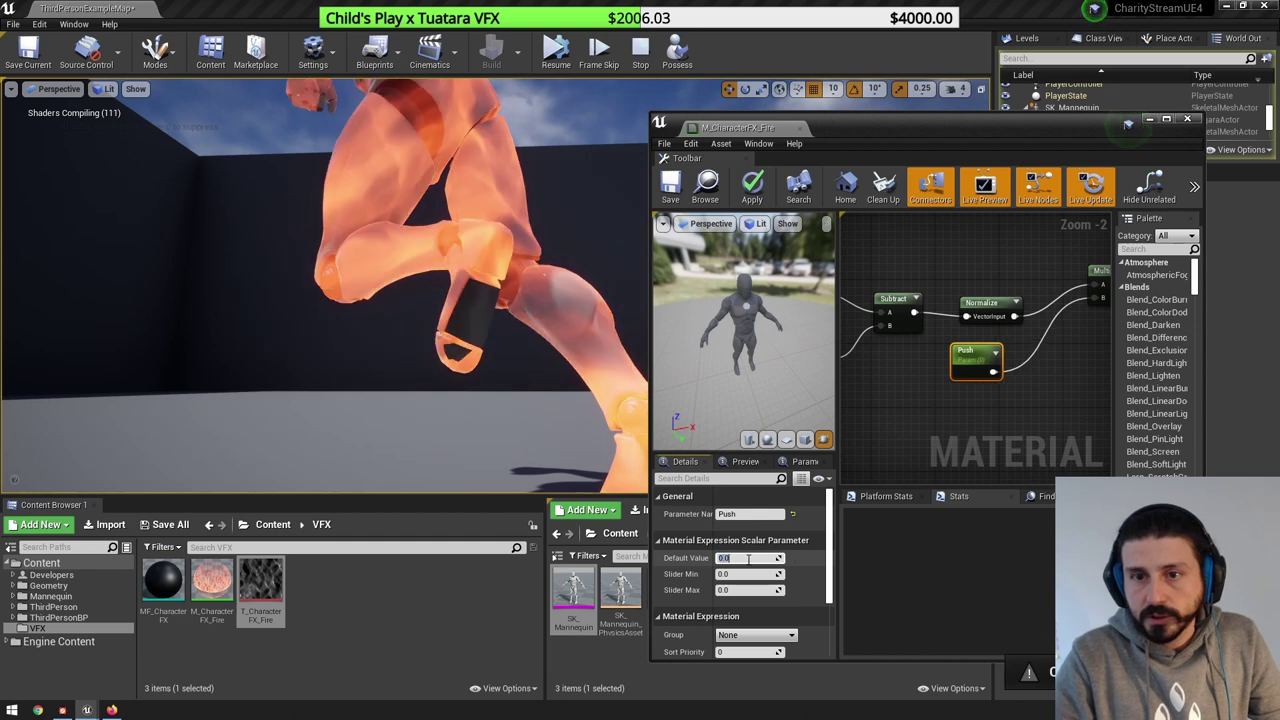
text(1)
key(Return)
key(Return)
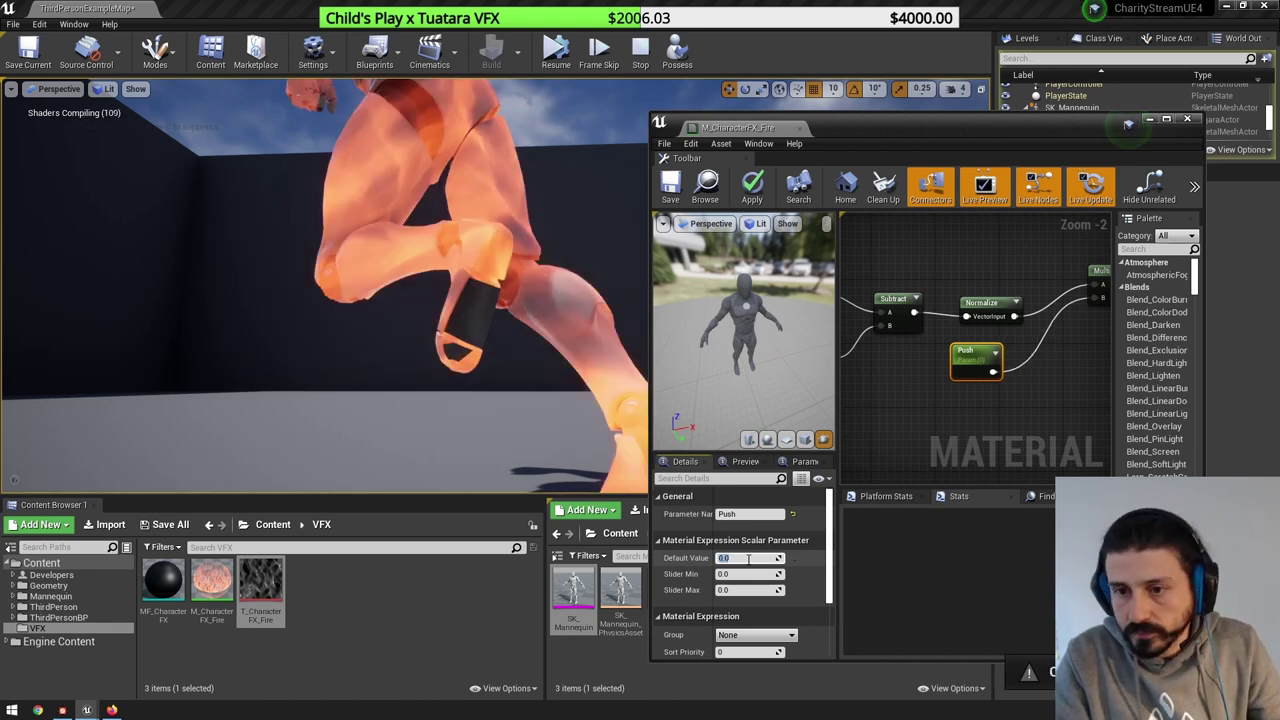
text(1)
key(Return)
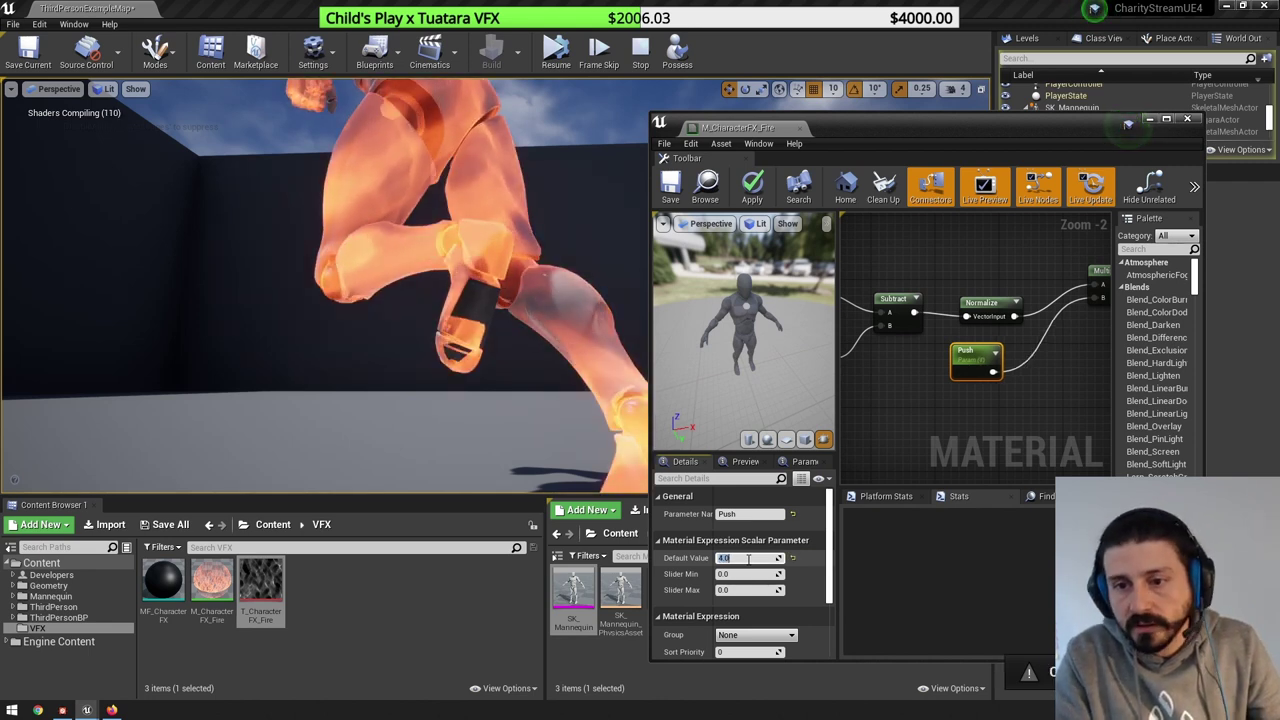
- Compare Push default values of 20, 0 and 1 on the running mannequin in the level, and set it to 2
key(Return)
text(20)
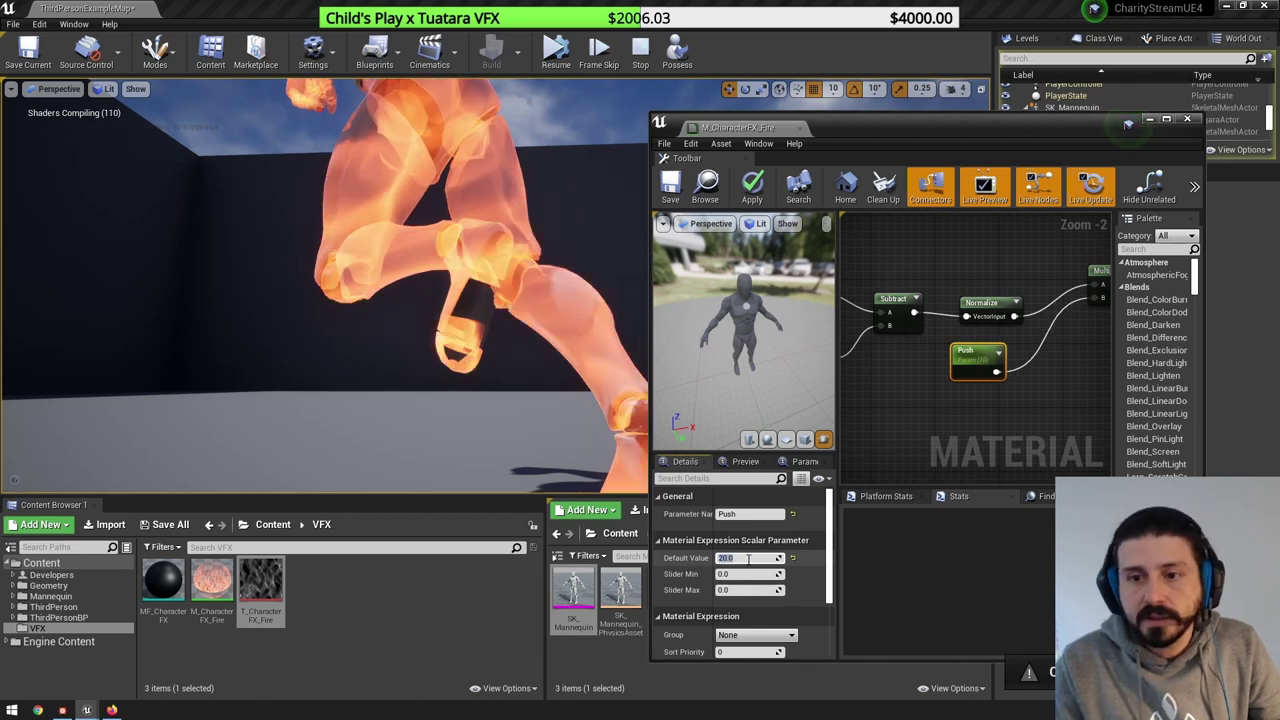
key(Return)
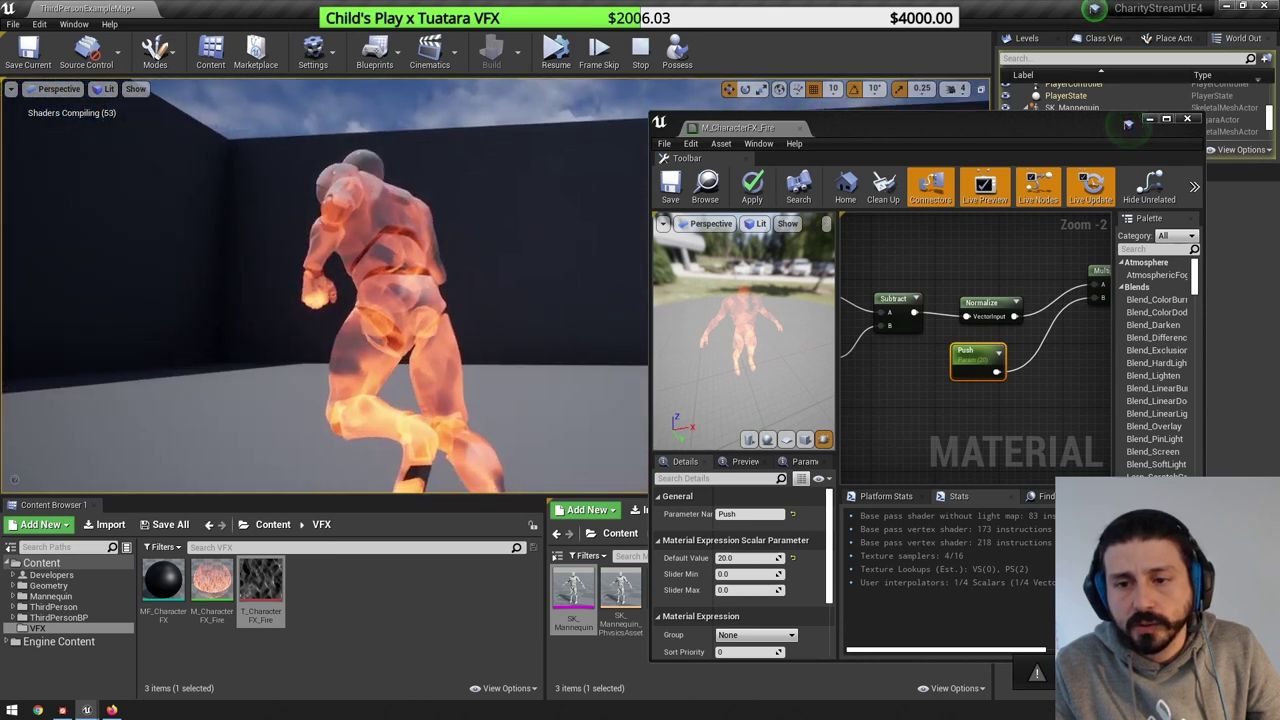
scroll(974, 360, down, 3)
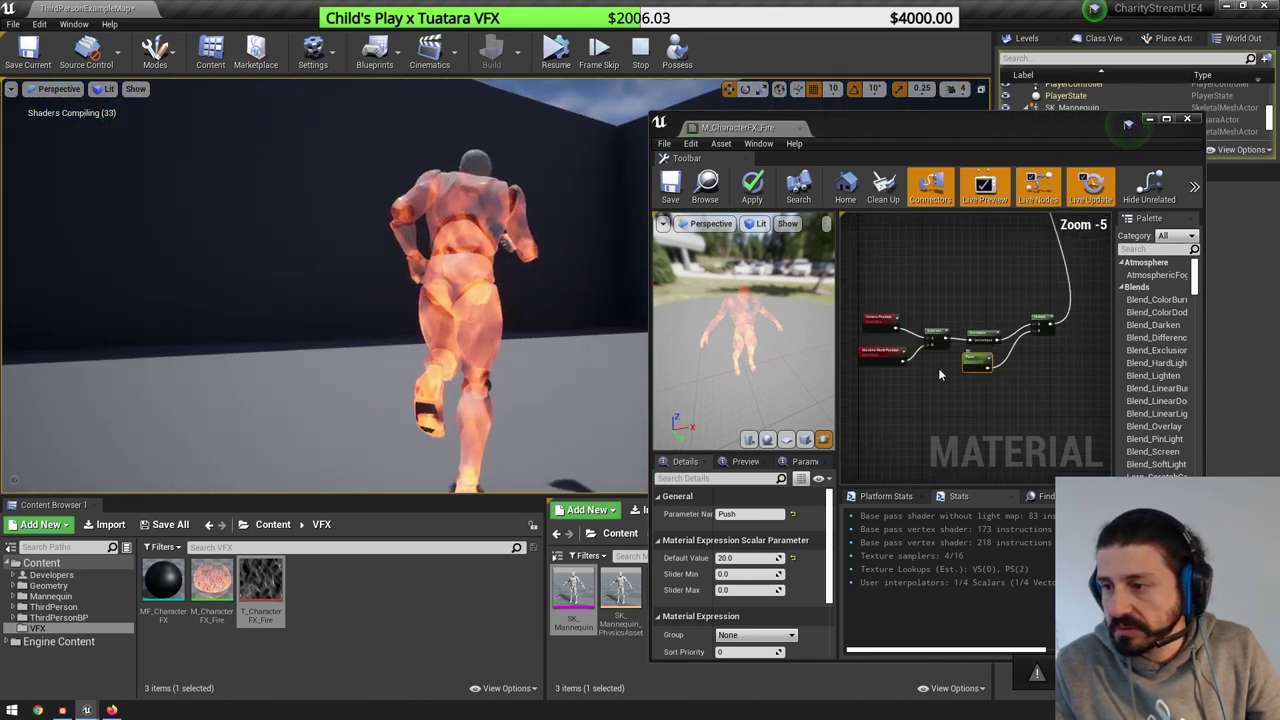
click(765, 558)
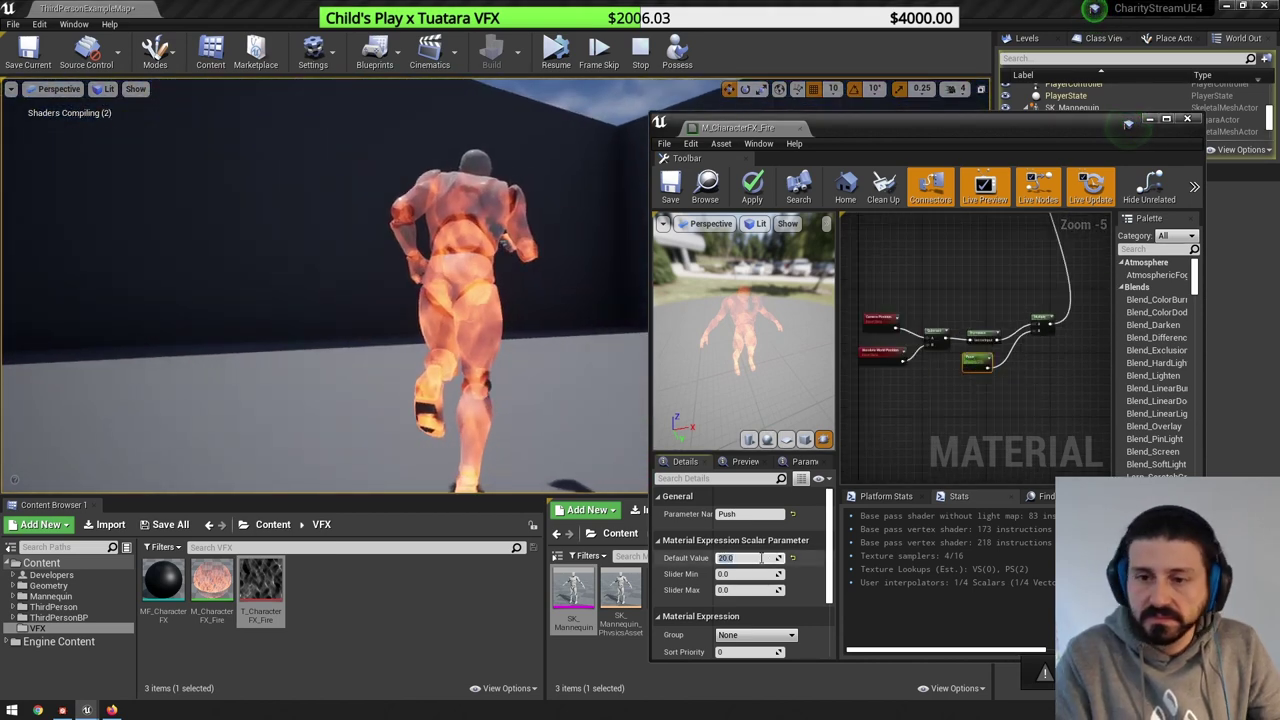
text(0)
key(Return)
text(1)
key(Return)
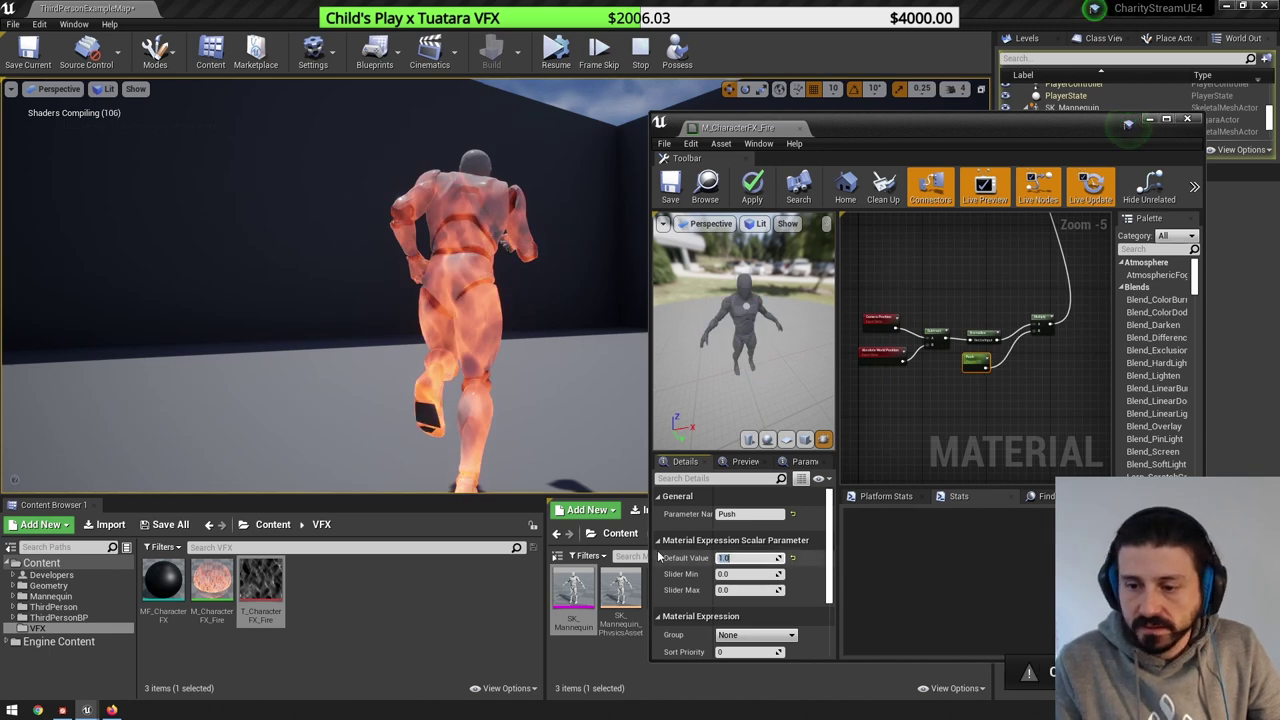
right_drag(560, 400, 860, 400)
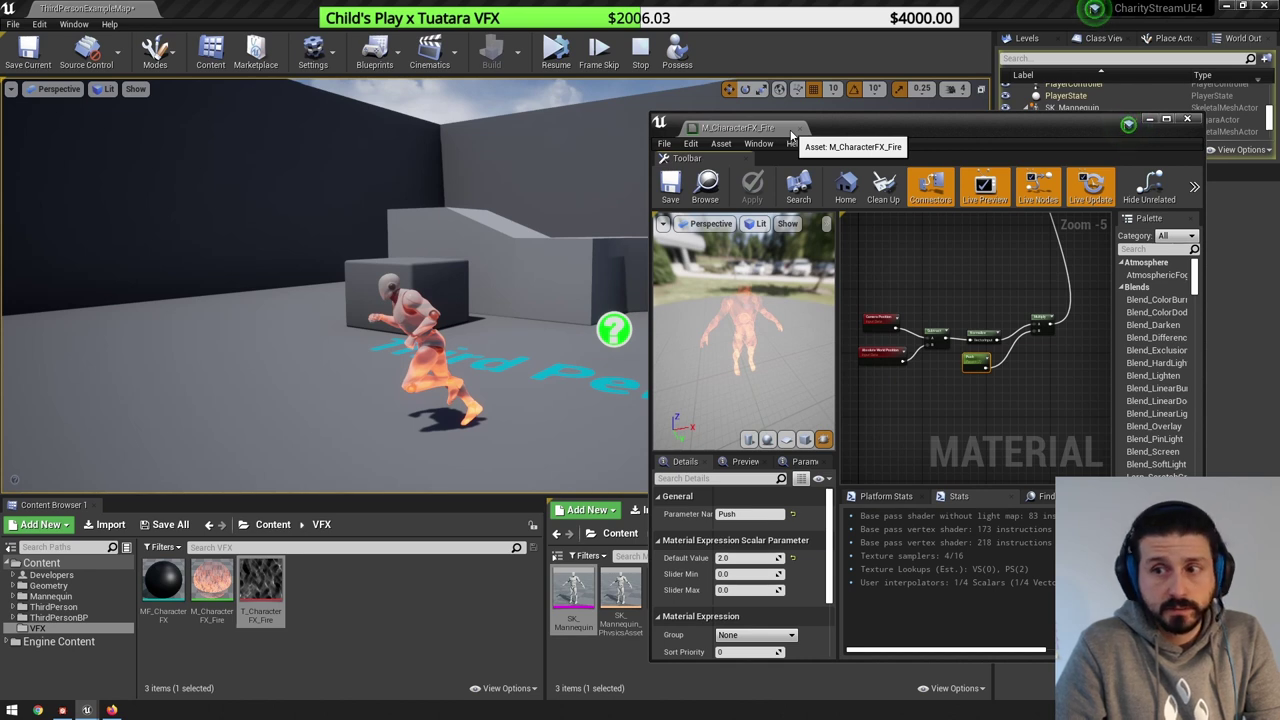
- Close the fire material's editor and delete the test mannequins around the third-person character in the running simulation
click(802, 130)
right_drag(822, 363, 915, 380)
click(768, 325)
right_drag(646, 313, 702, 308)
click(605, 308)
key(Delete)
click(548, 305)
key(Delete)
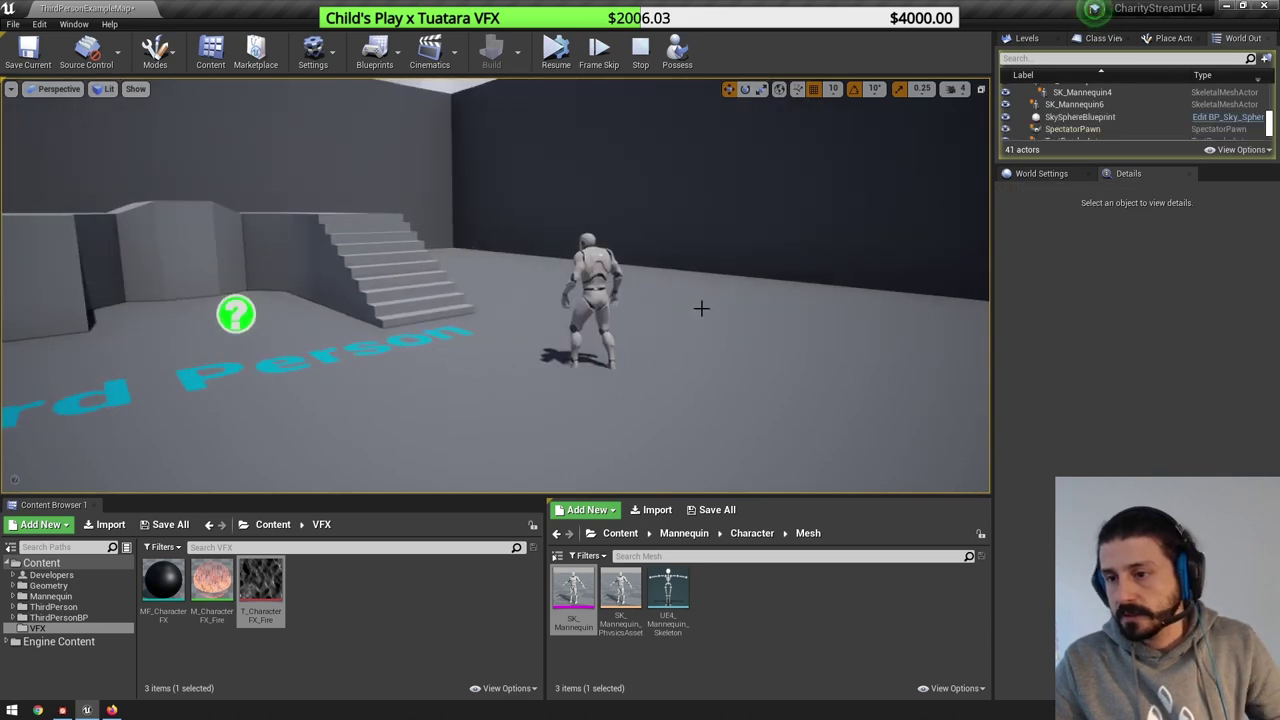
- Open the ThirdPersonCharacter blueprint, maximize its window on the 3D preview of its components, and stop the simulation
click(583, 262)
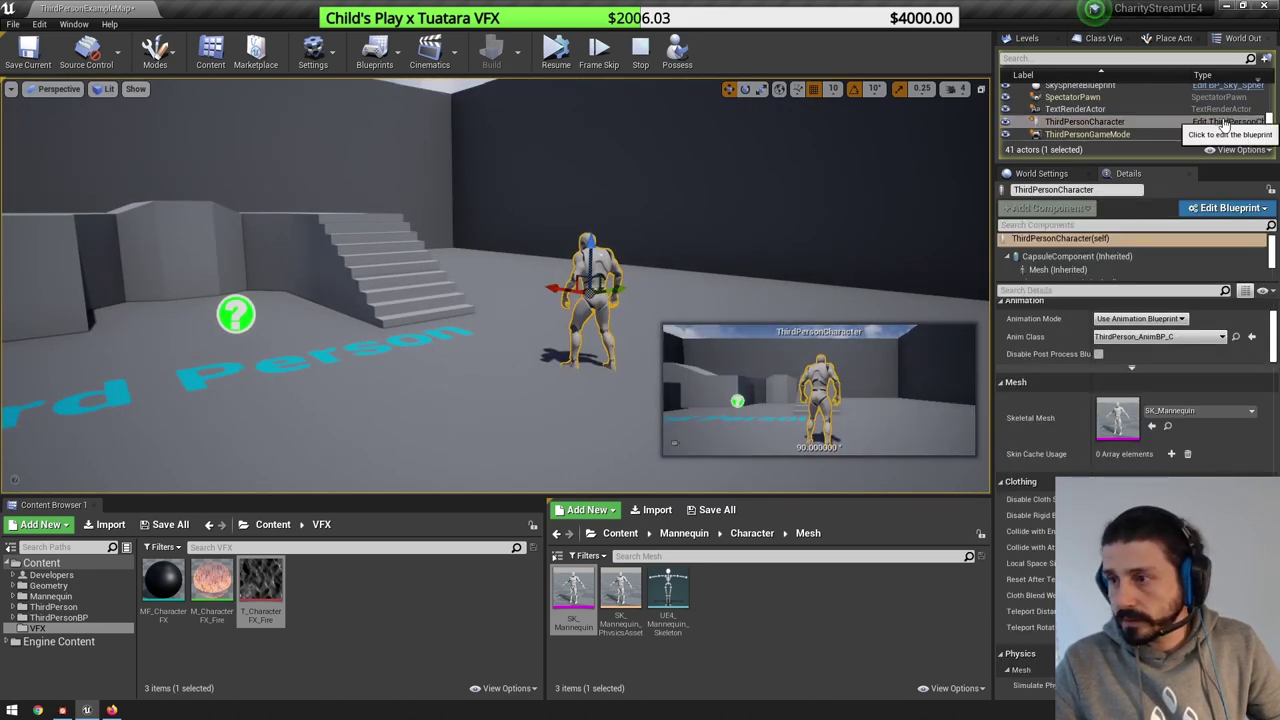
double_click(617, 322)
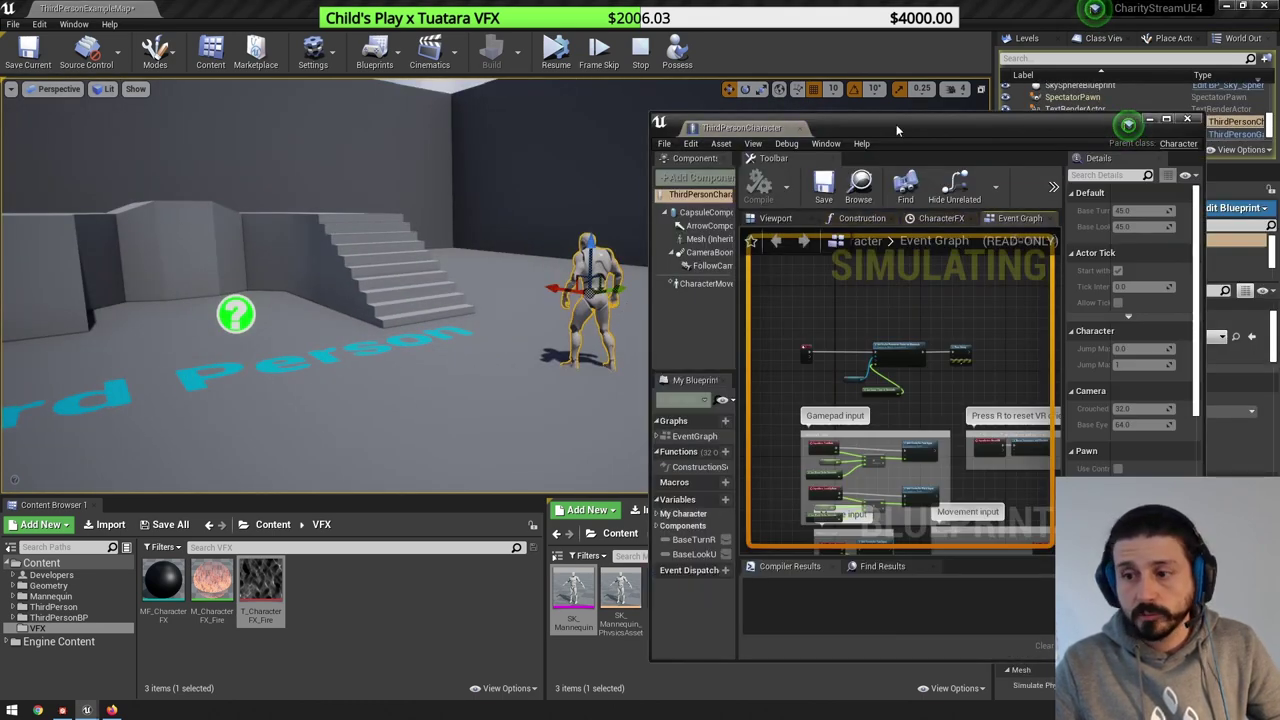
double_click(896, 124)
click(236, 98)
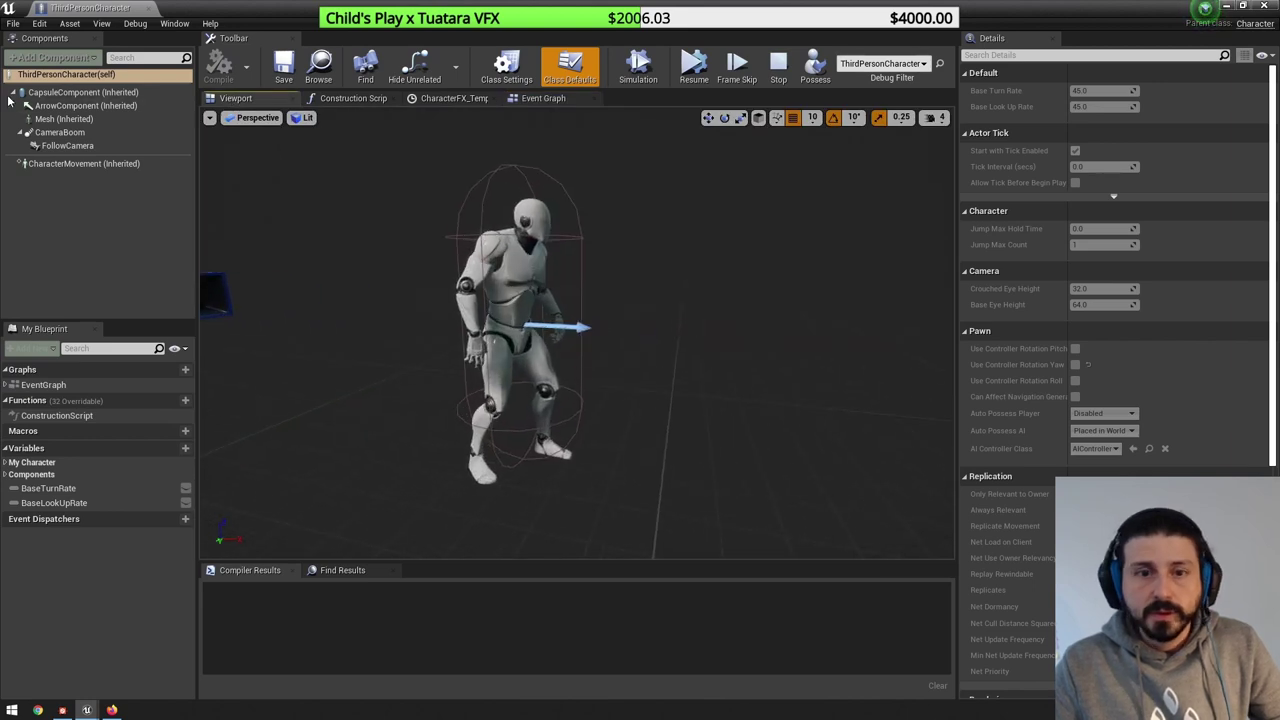
click(106, 210)
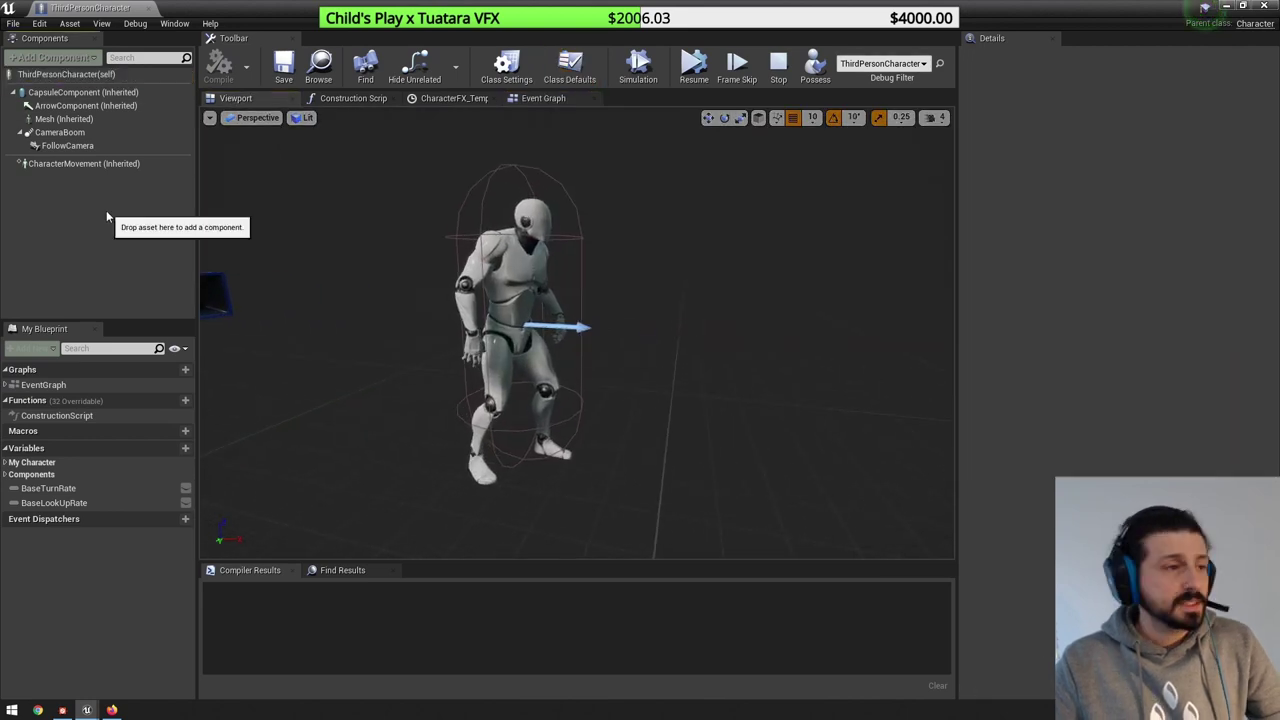
click(84, 78)
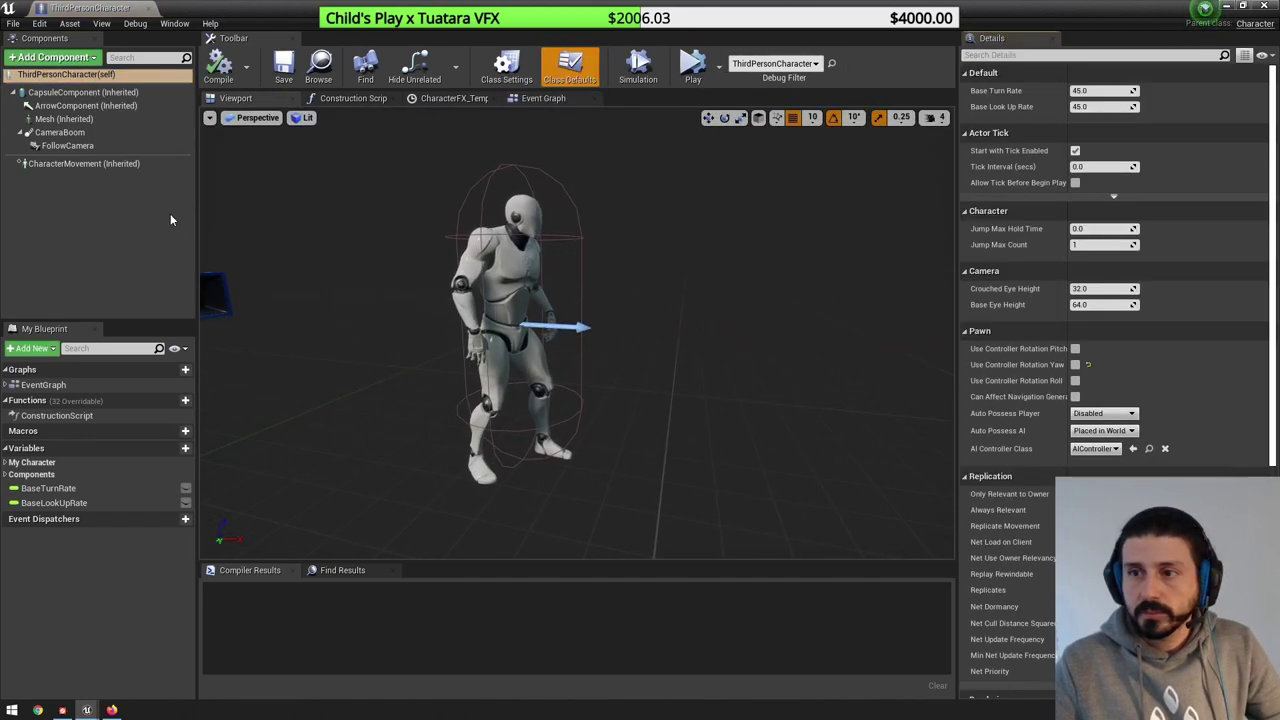
- Uncover the level, delete the remaining test mannequins beside the third-person character, and maximize the blueprint editor again
click(53, 57)
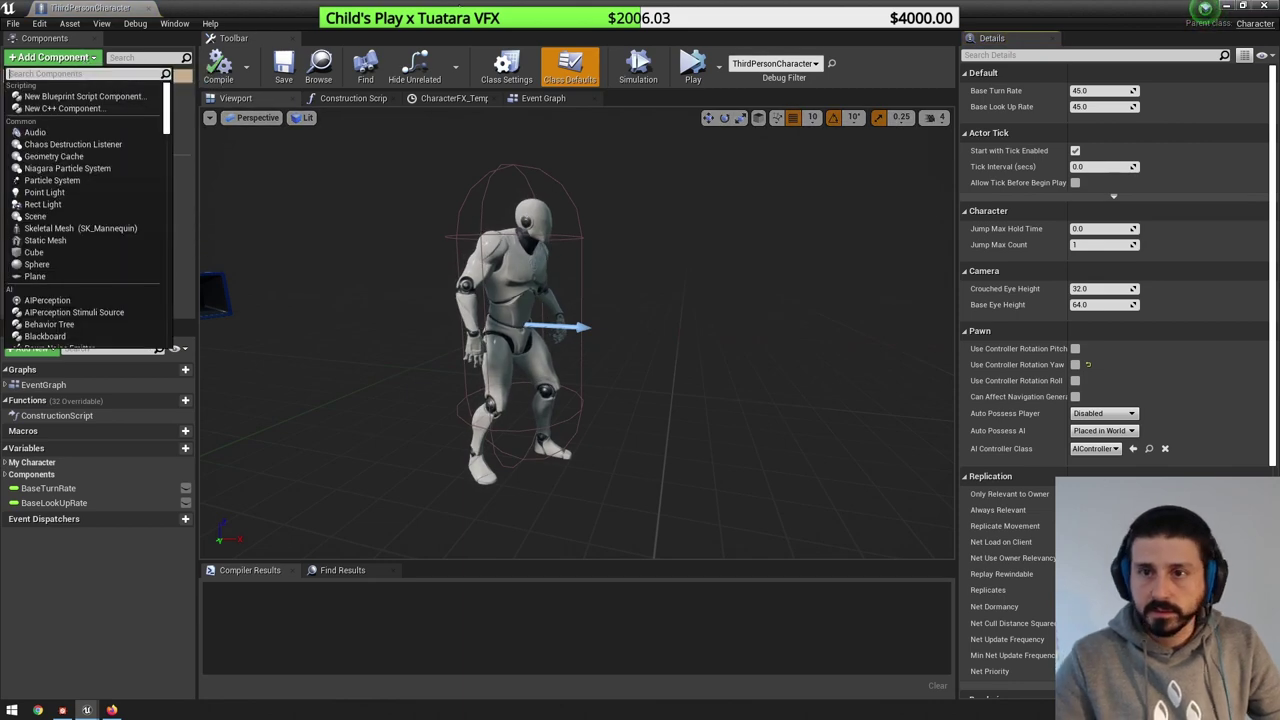
drag(622, 8, 890, 258)
click(226, 368)
key(Delete)
click(228, 372)
key(Delete)
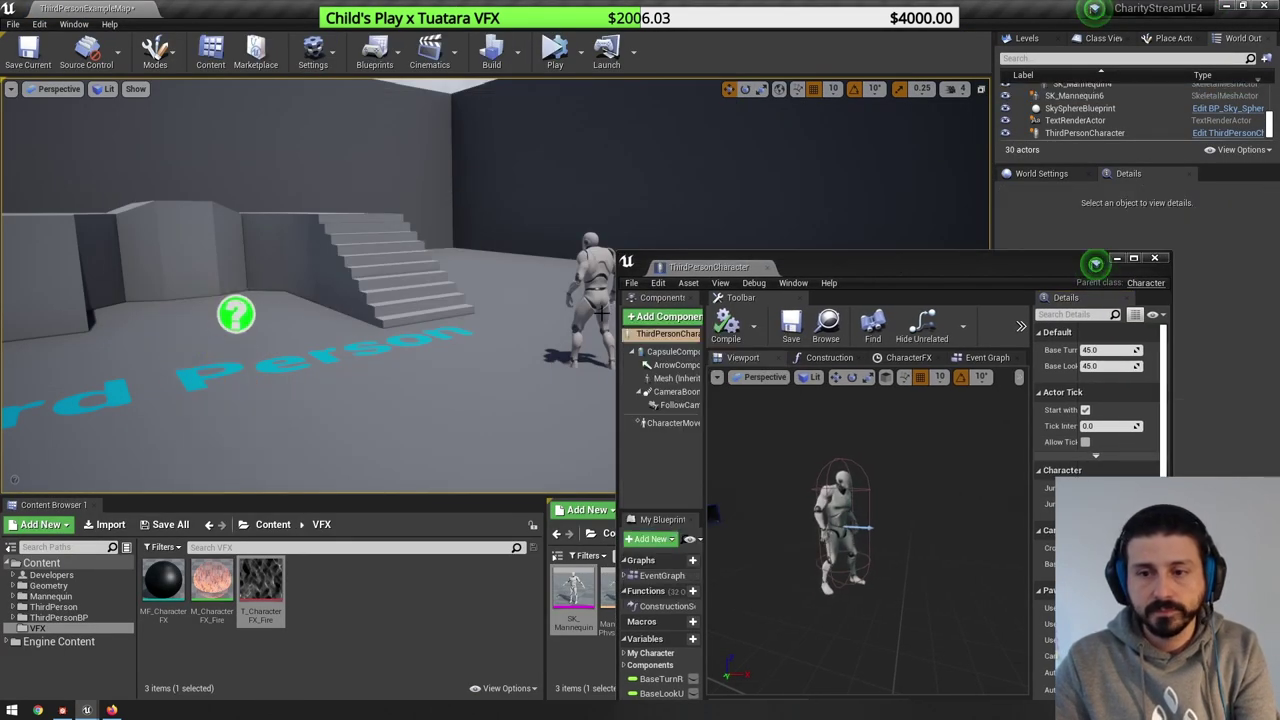
double_click(829, 262)
click(53, 57)
text(s)
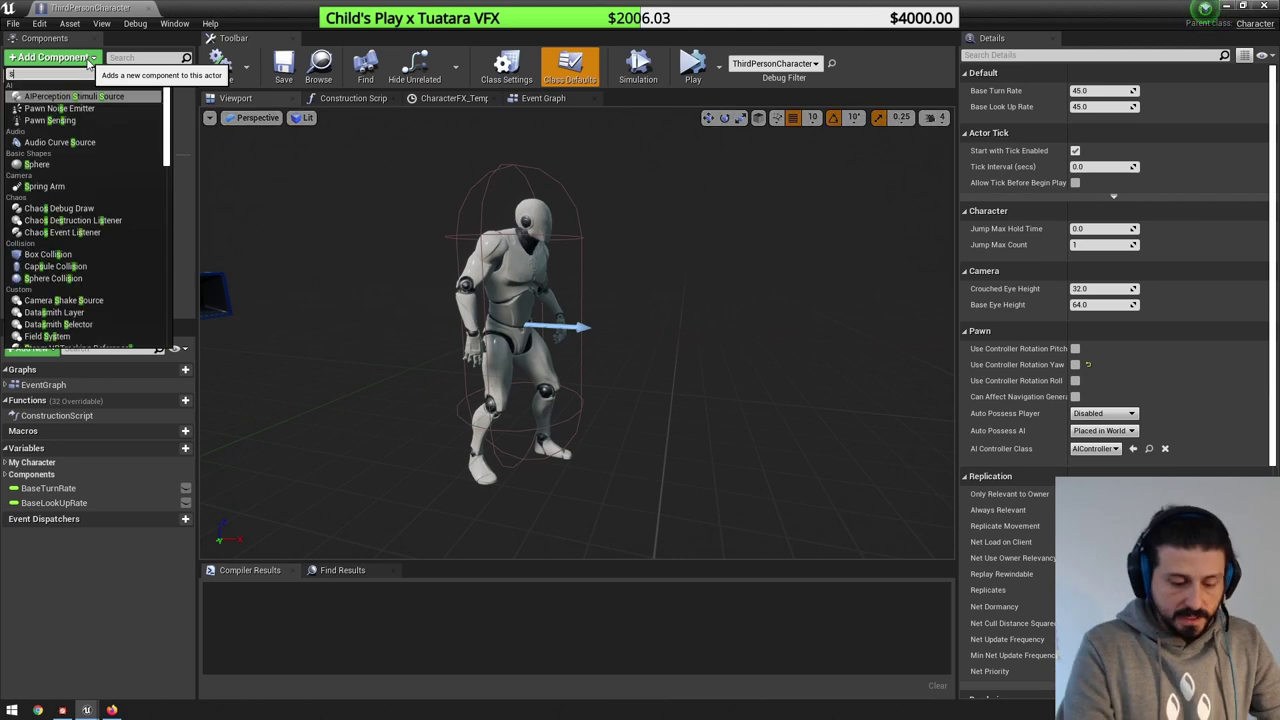
text(kelet)
key(Return)
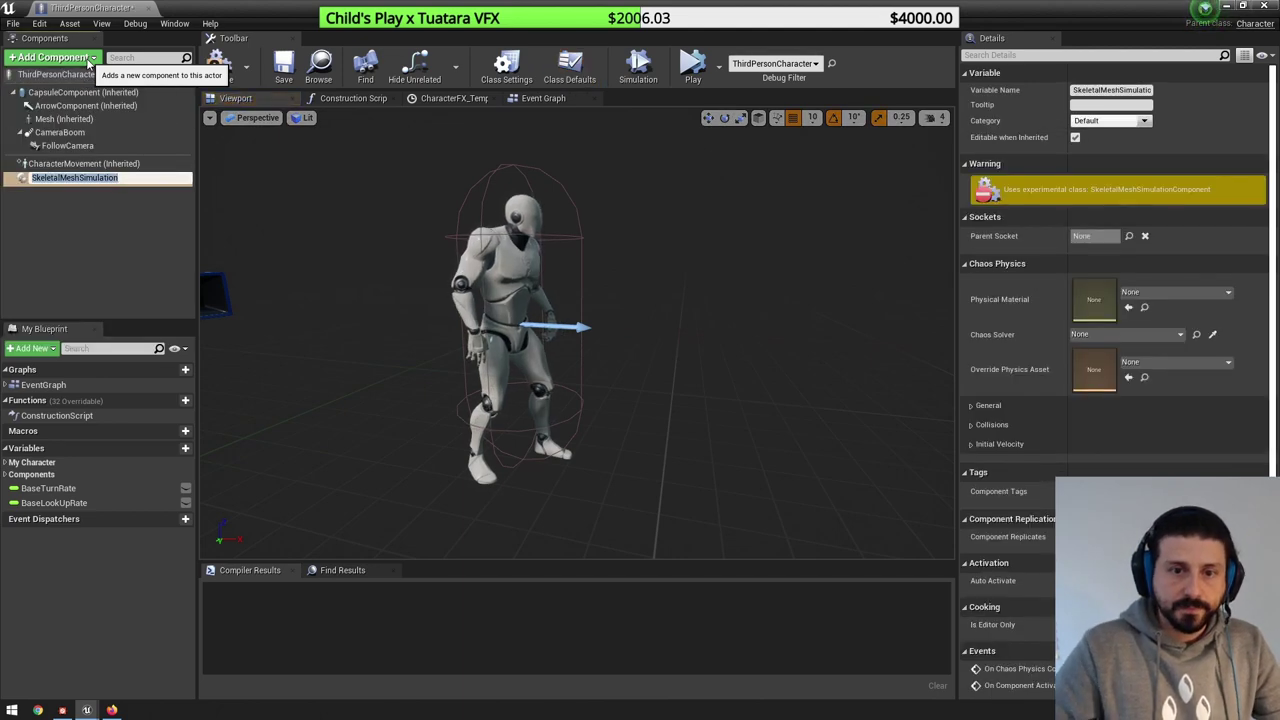
click(68, 178)
key(Delete)
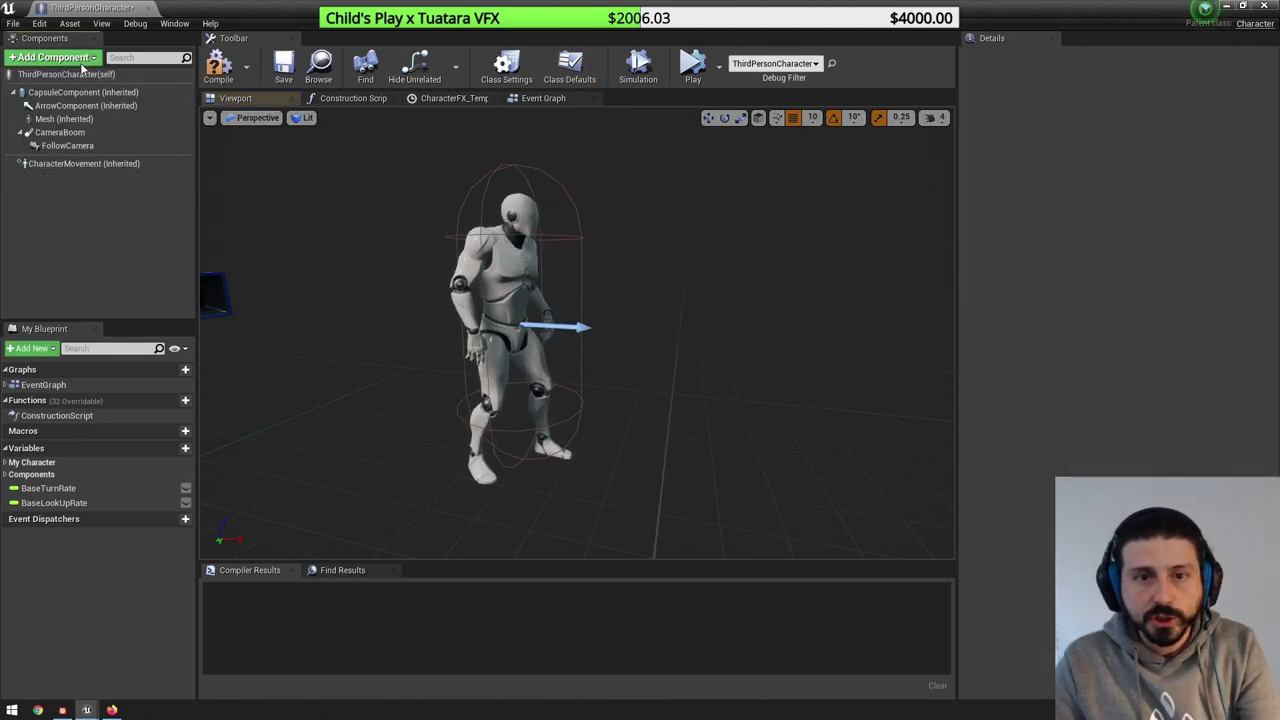
- Add a Skeletal Mesh component using SK_Mannequin to the ThirdPersonCharacter blueprint
click(80, 58)
text(skele)
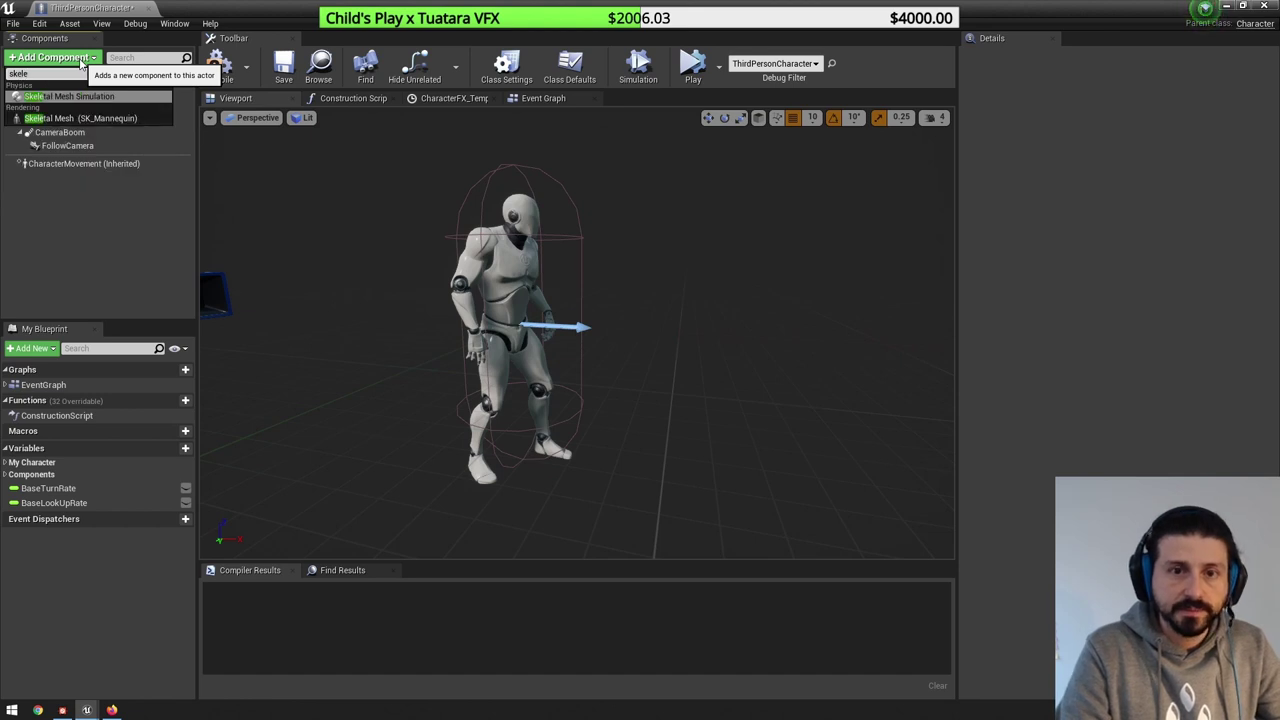
click(80, 118)
click(555, 268)
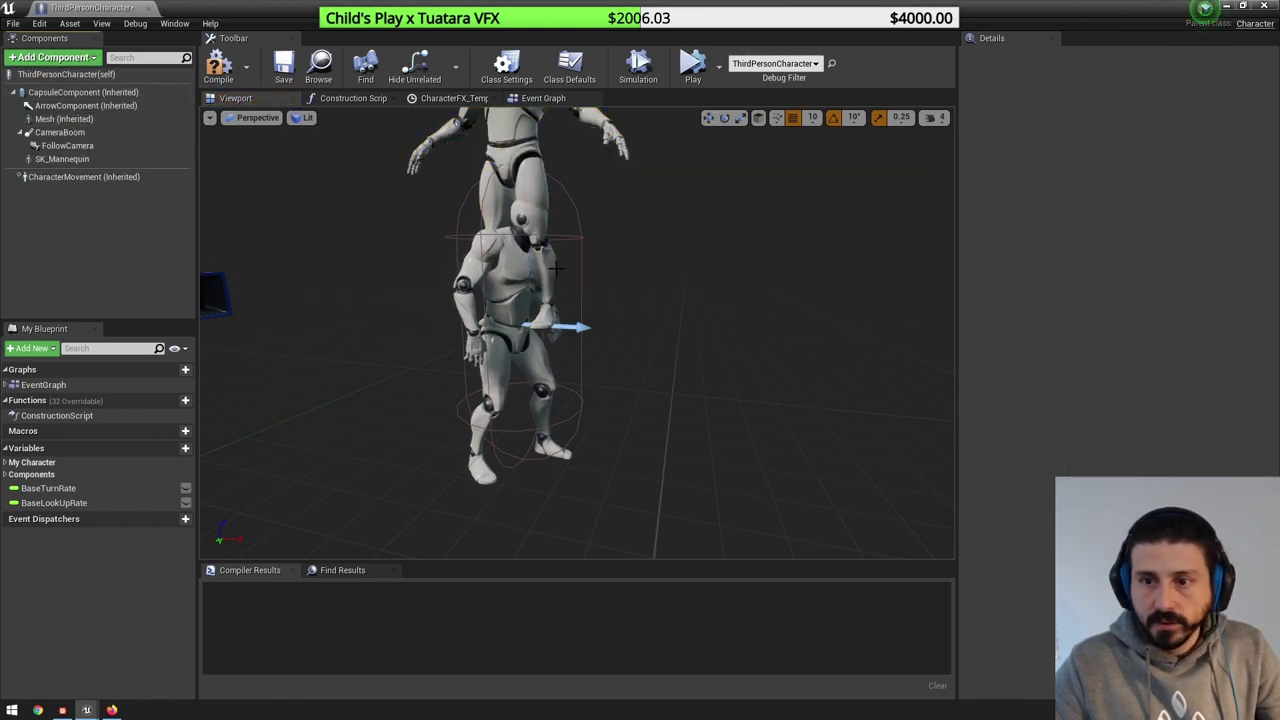
right_drag(556, 268, 566, 222)
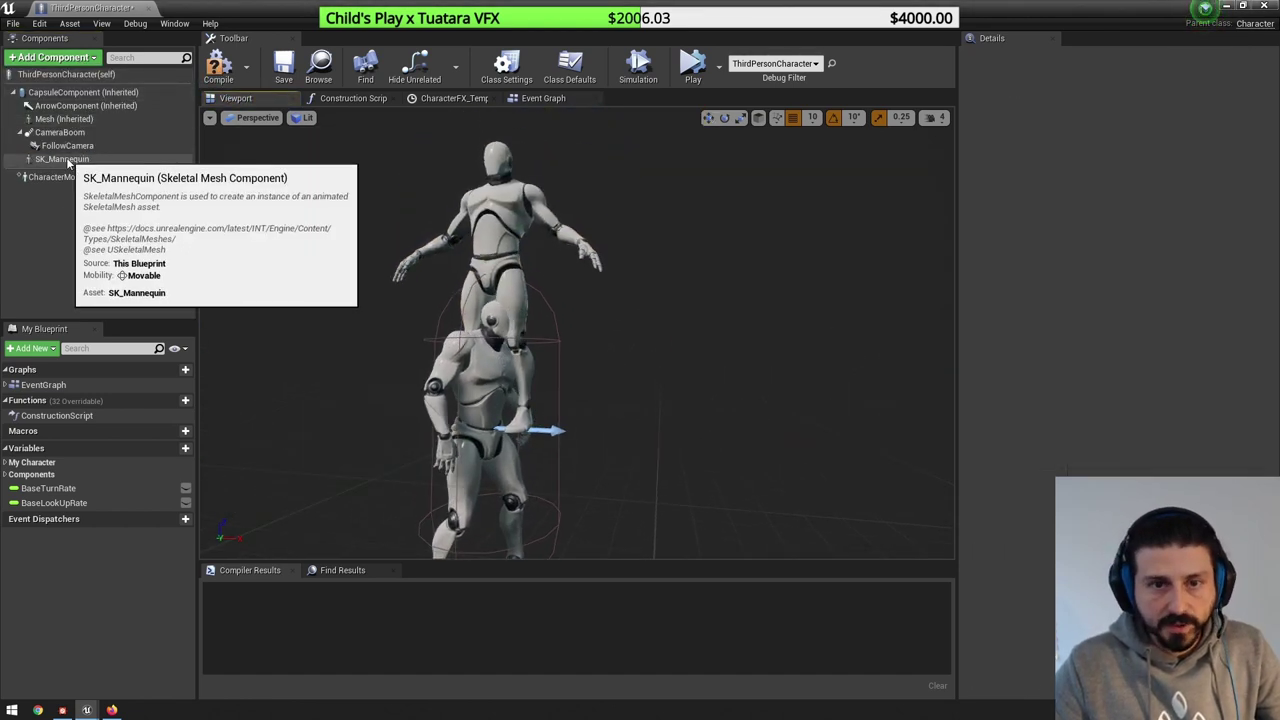
- Attach the SK_Mannequin component under the inherited Mesh and reset its location and rotation to 0
drag(68, 162, 45, 127)
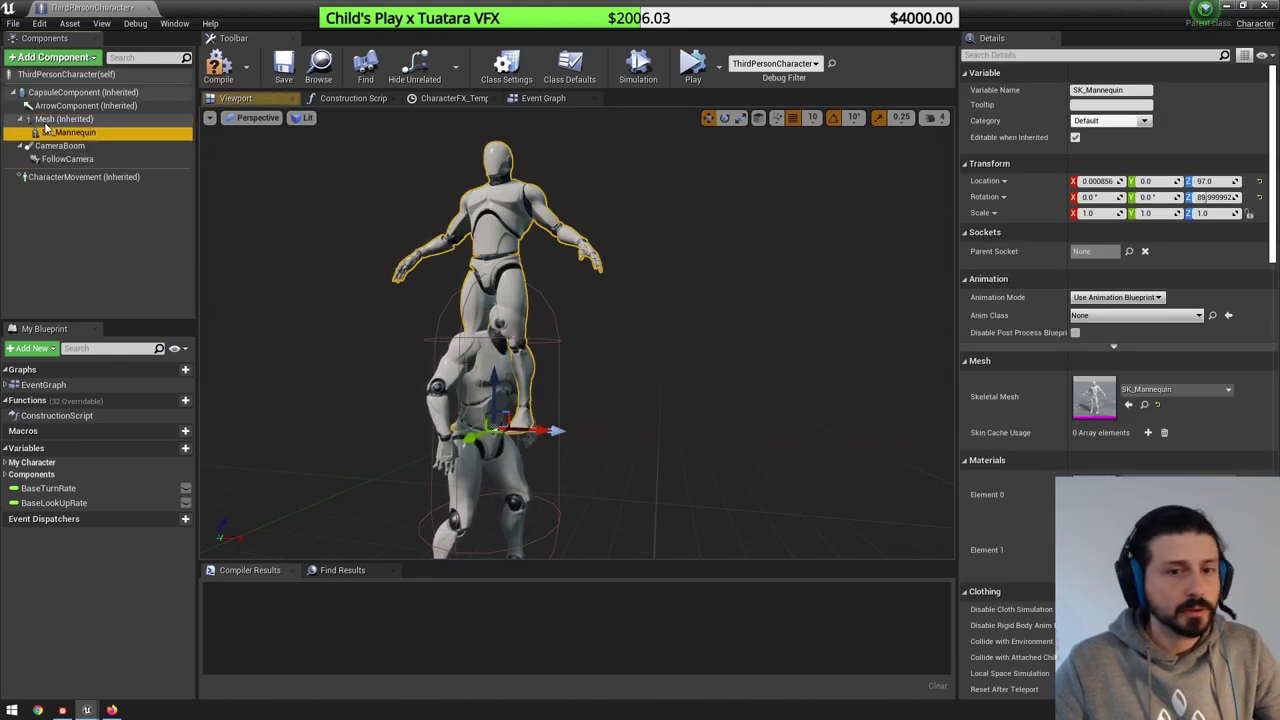
click(1259, 181)
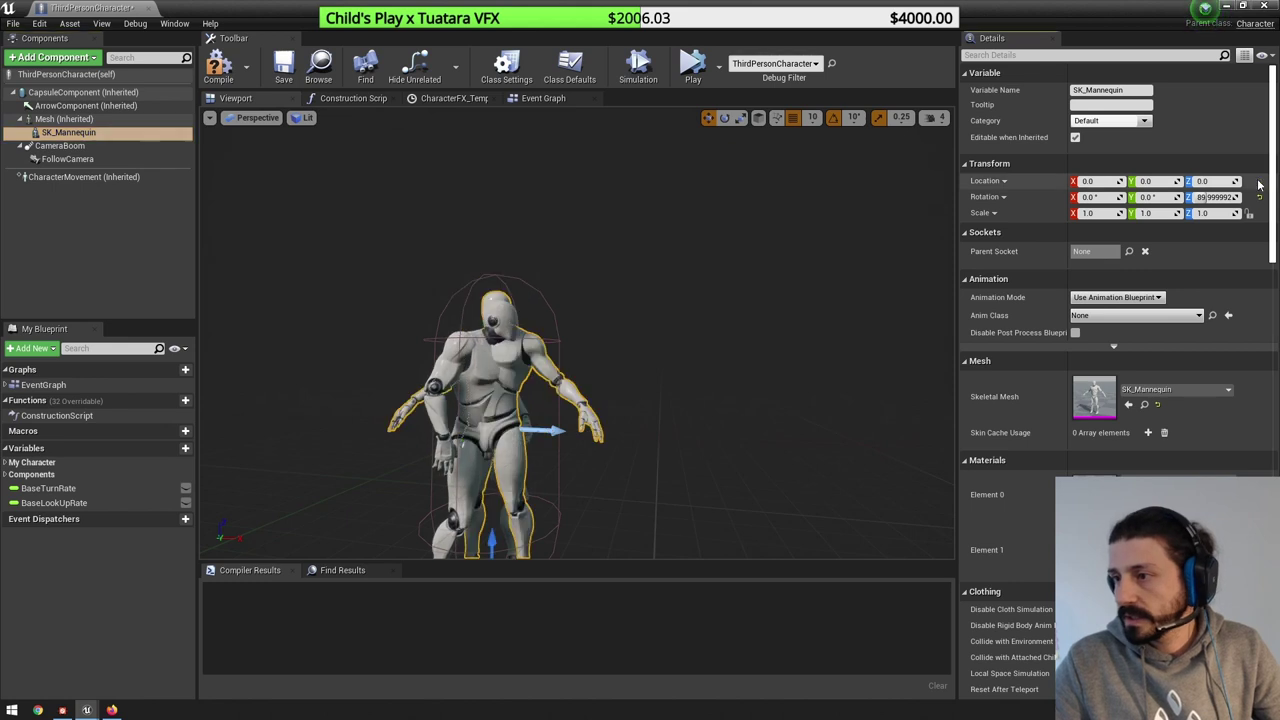
click(1260, 198)
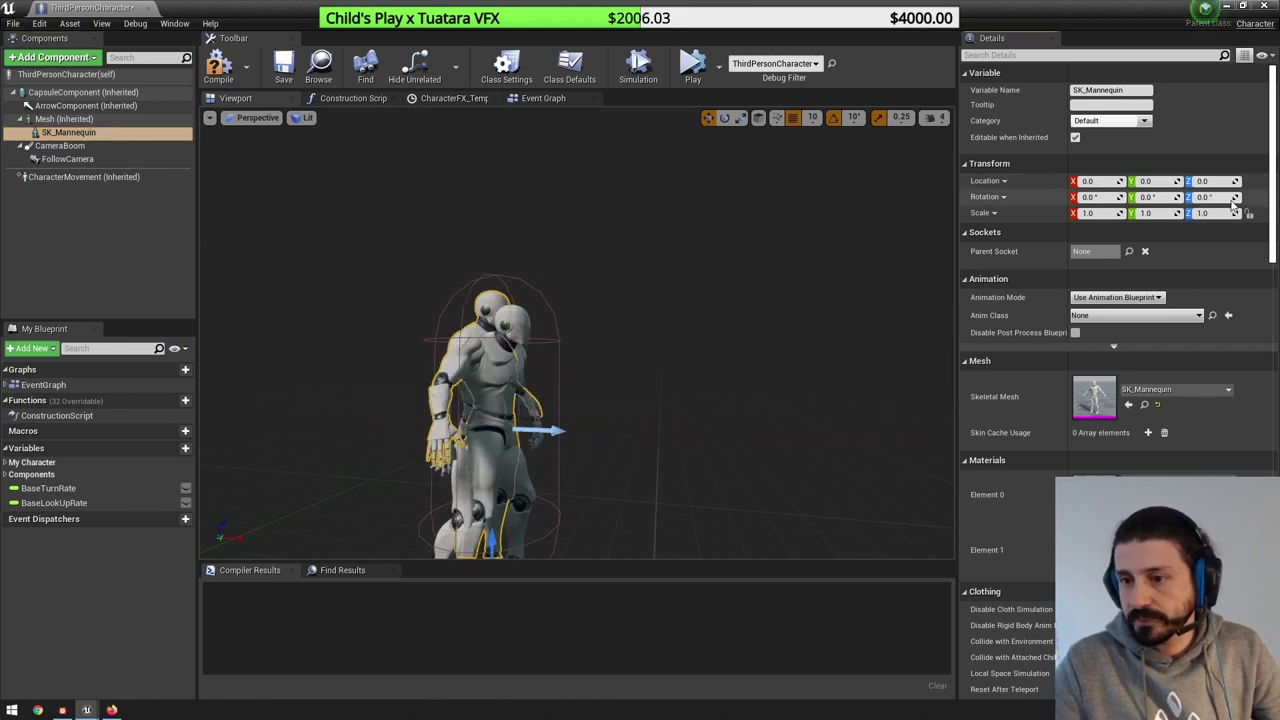
- Shift the SK_Mannequin component sideways so it stands beside the character's own mesh, and compile the blueprint
scroll(618, 278, down, 2)
drag(585, 457, 693, 462)
click(219, 66)
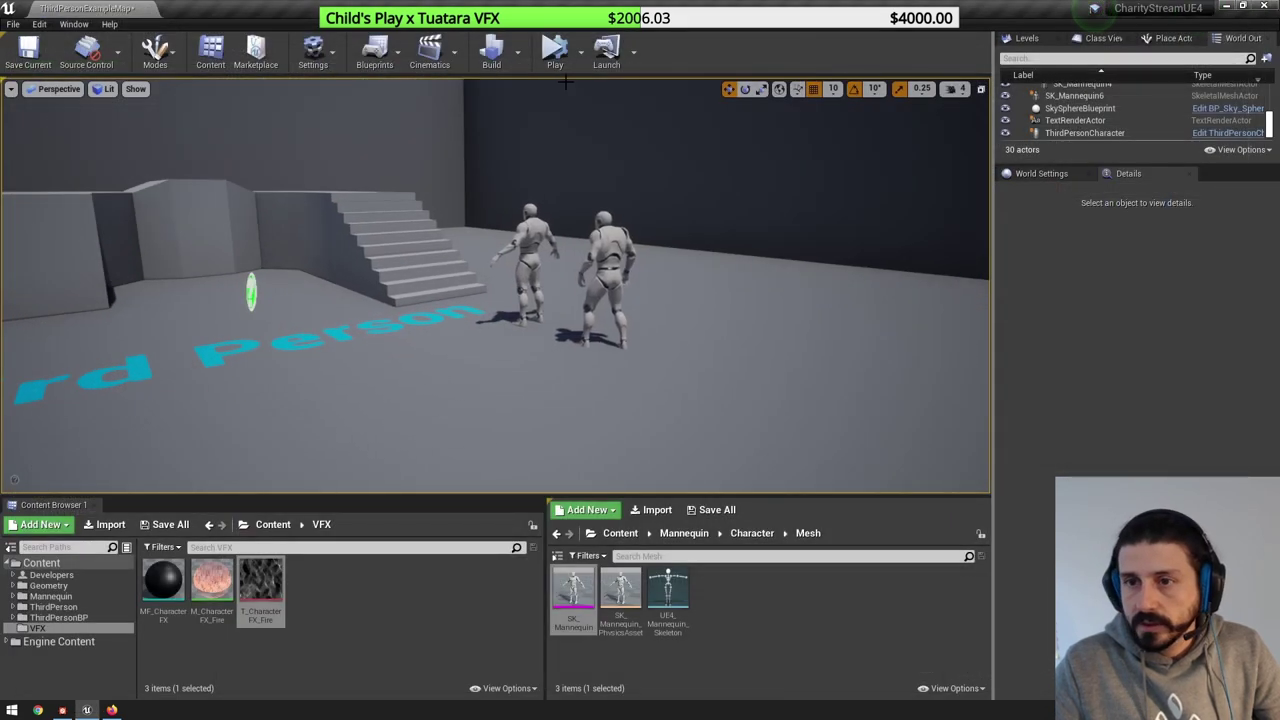
- Play the level in Selected Viewport mode, run the character around to check how the attached mannequin follows, and stop playing
click(580, 50)
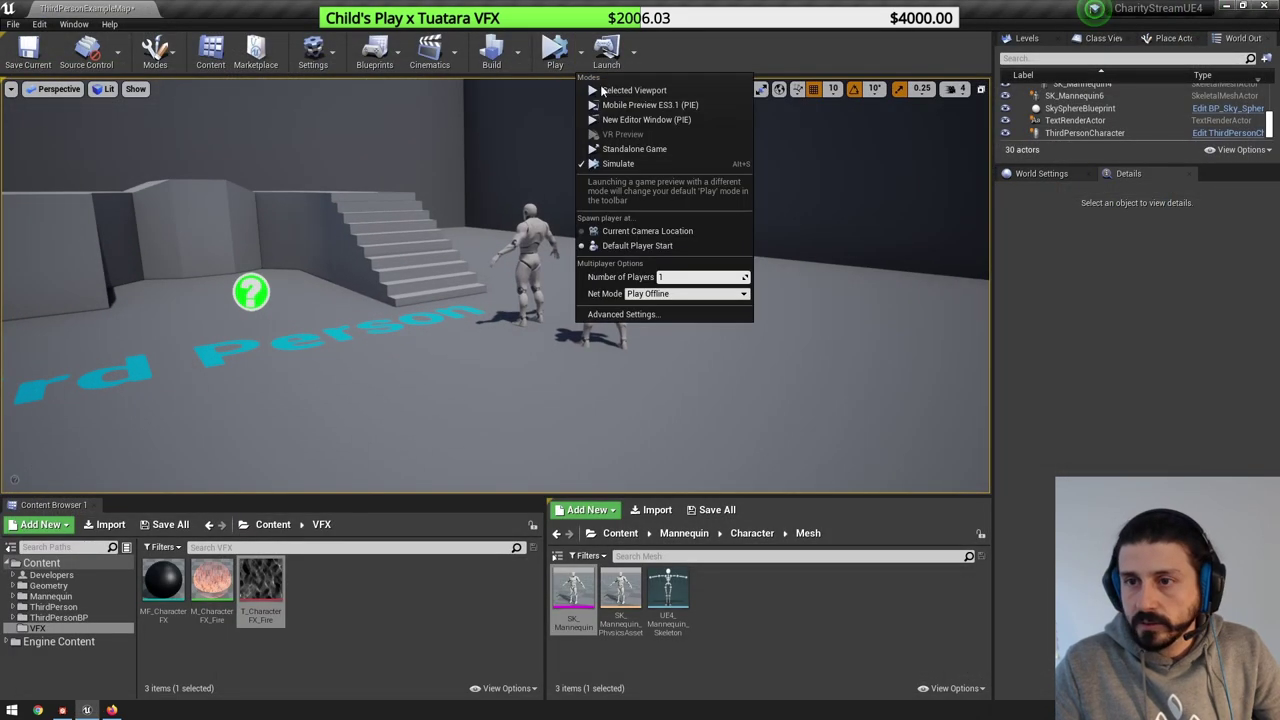
click(605, 90)
key(w)
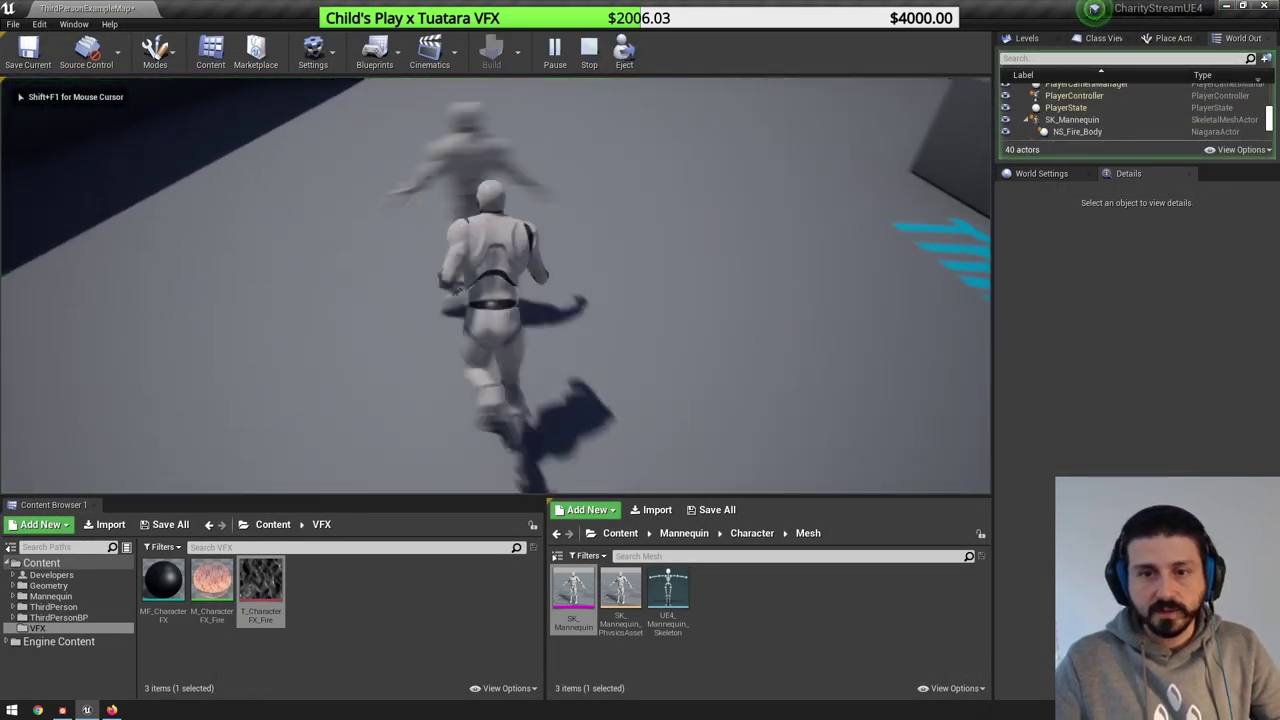
key(w)
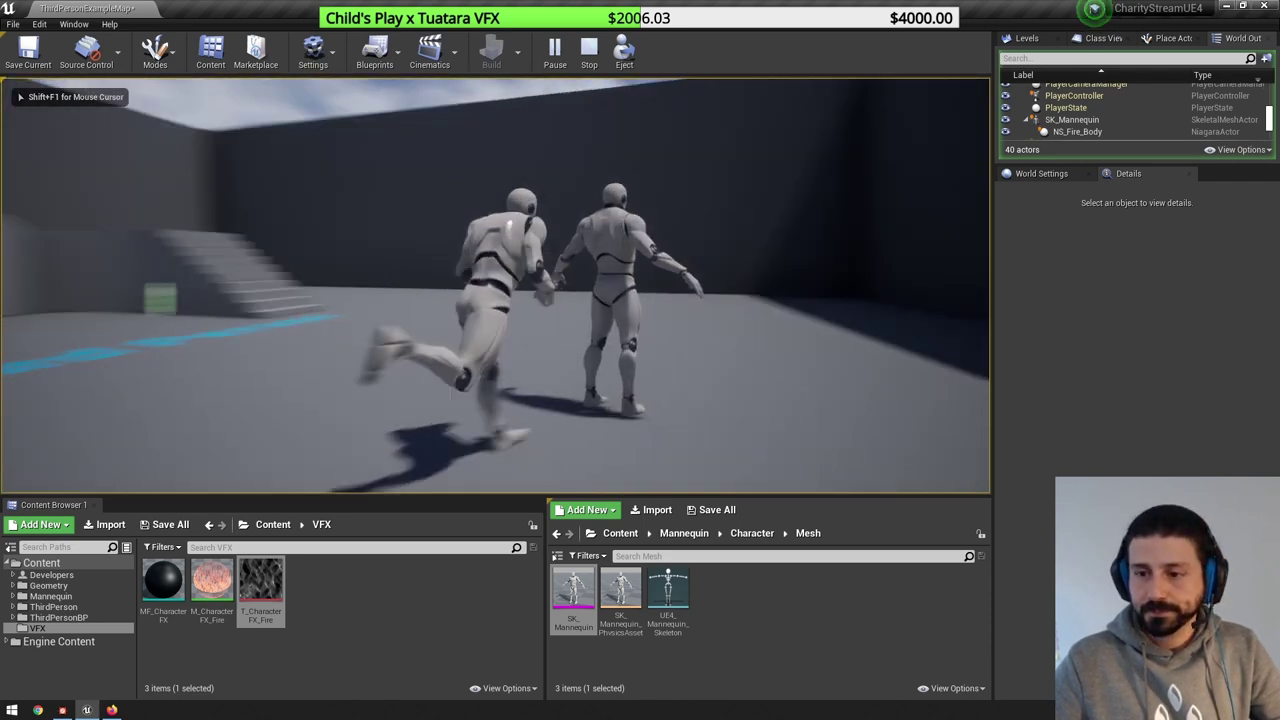
key(w)
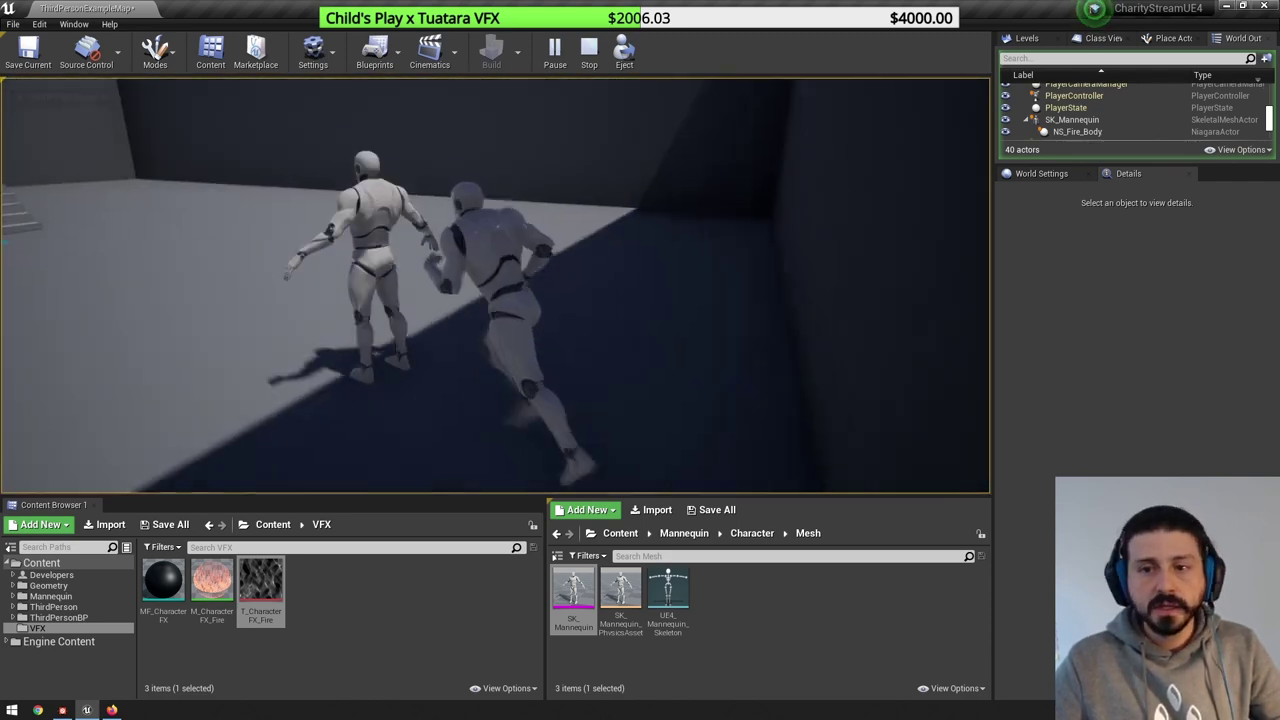
key(w)
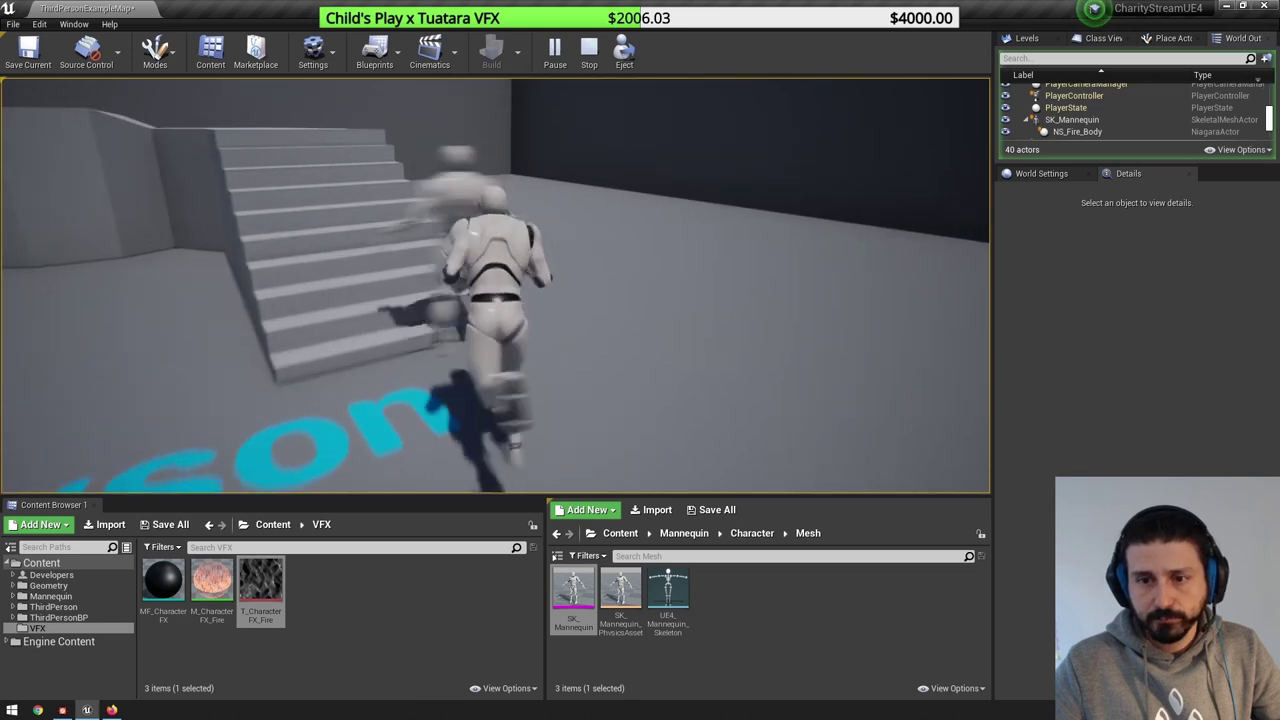
key(a)
key(Escape)
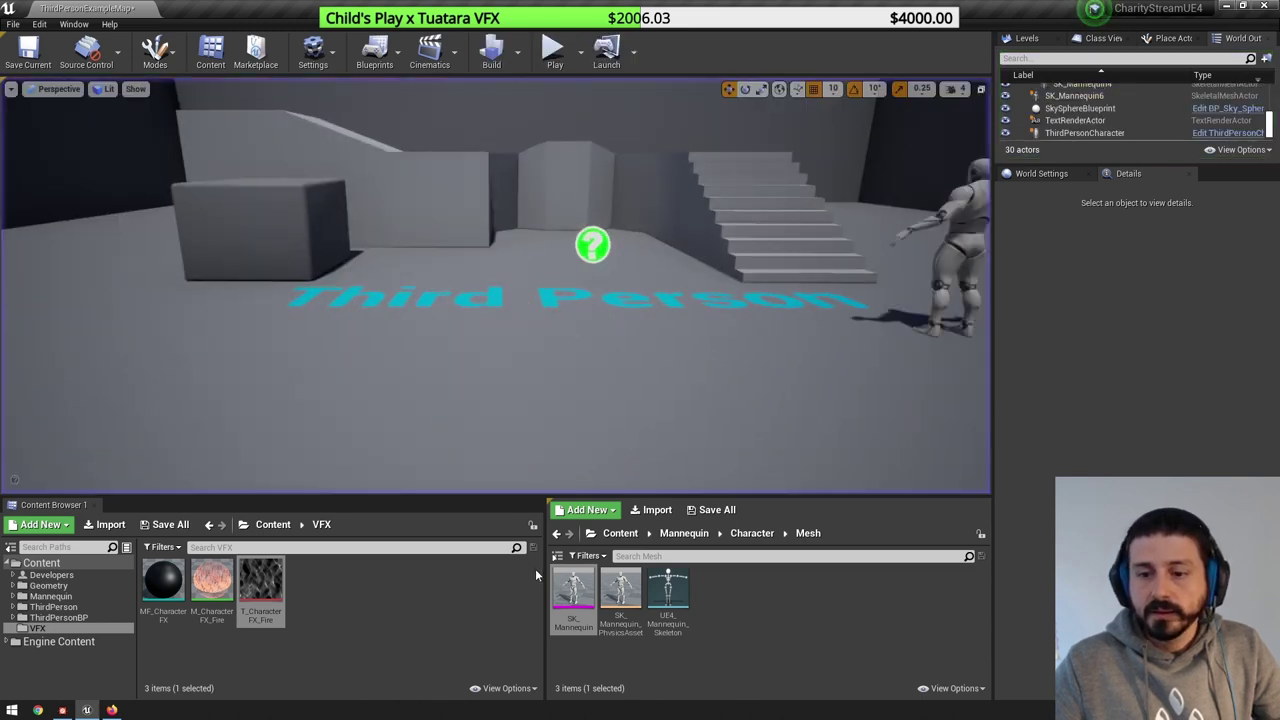
- Reopen the ThirdPersonCharacter blueprint, assign M_CharacterFX_Fire to both material slots of the SK_Mannequin component, and compile
click(1228, 133)
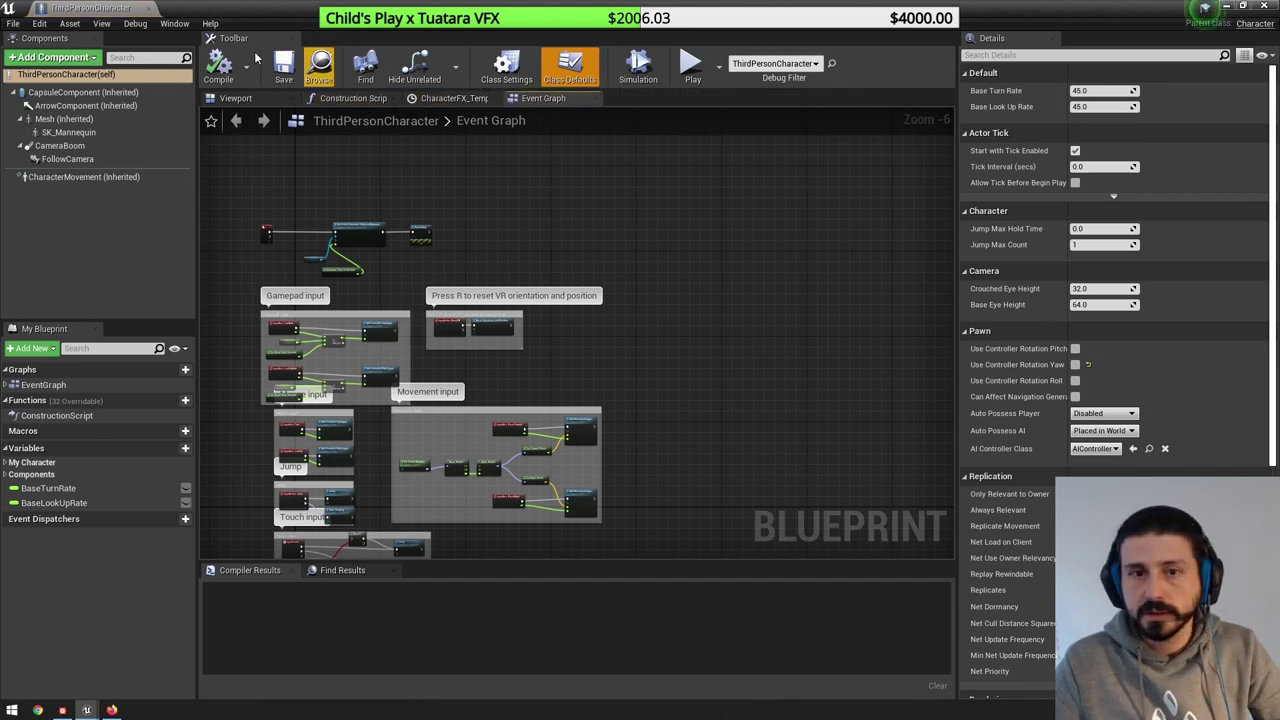
click(62, 132)
double_click(660, 15)
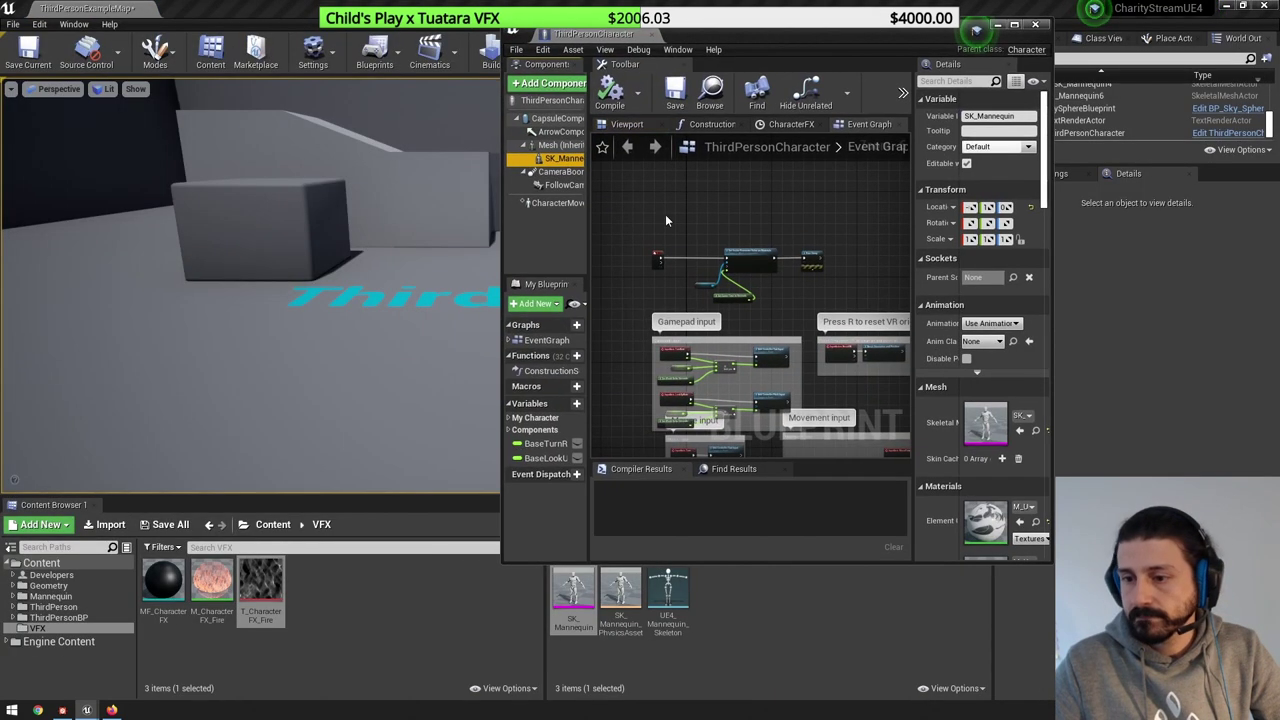
click(218, 586)
scroll(1012, 400, down, 4)
click(1020, 414)
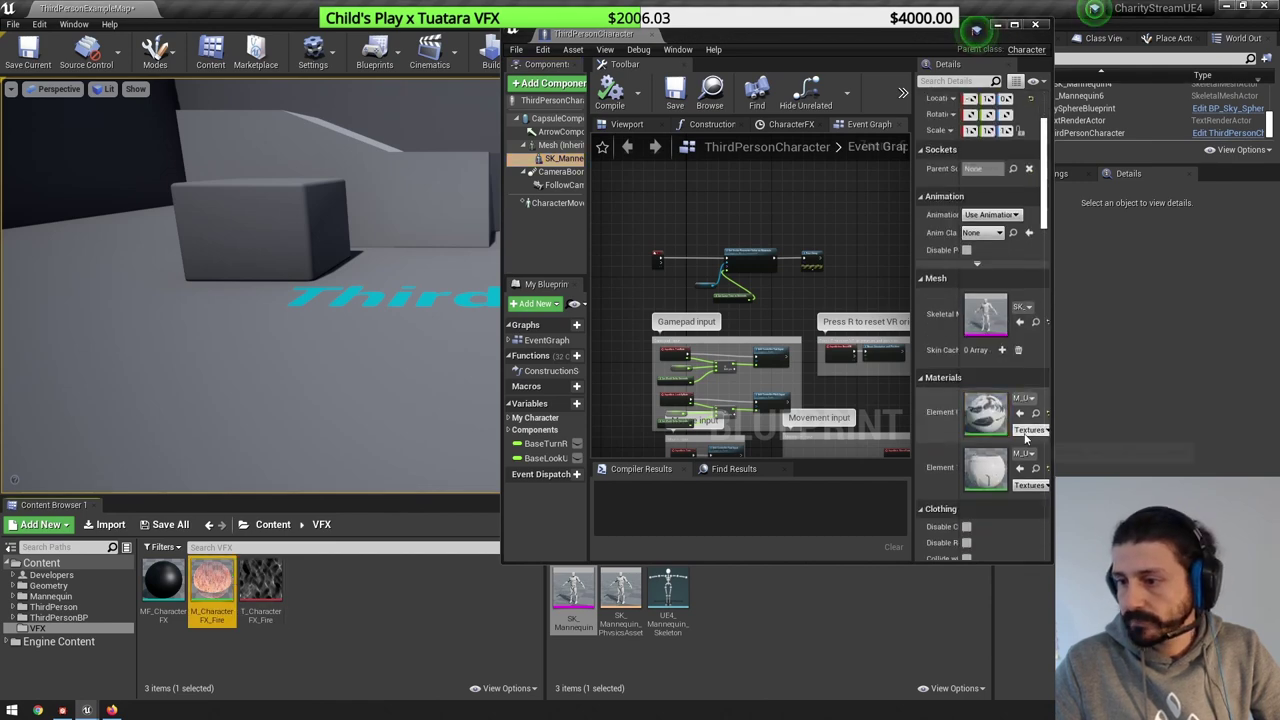
click(1019, 467)
click(609, 92)
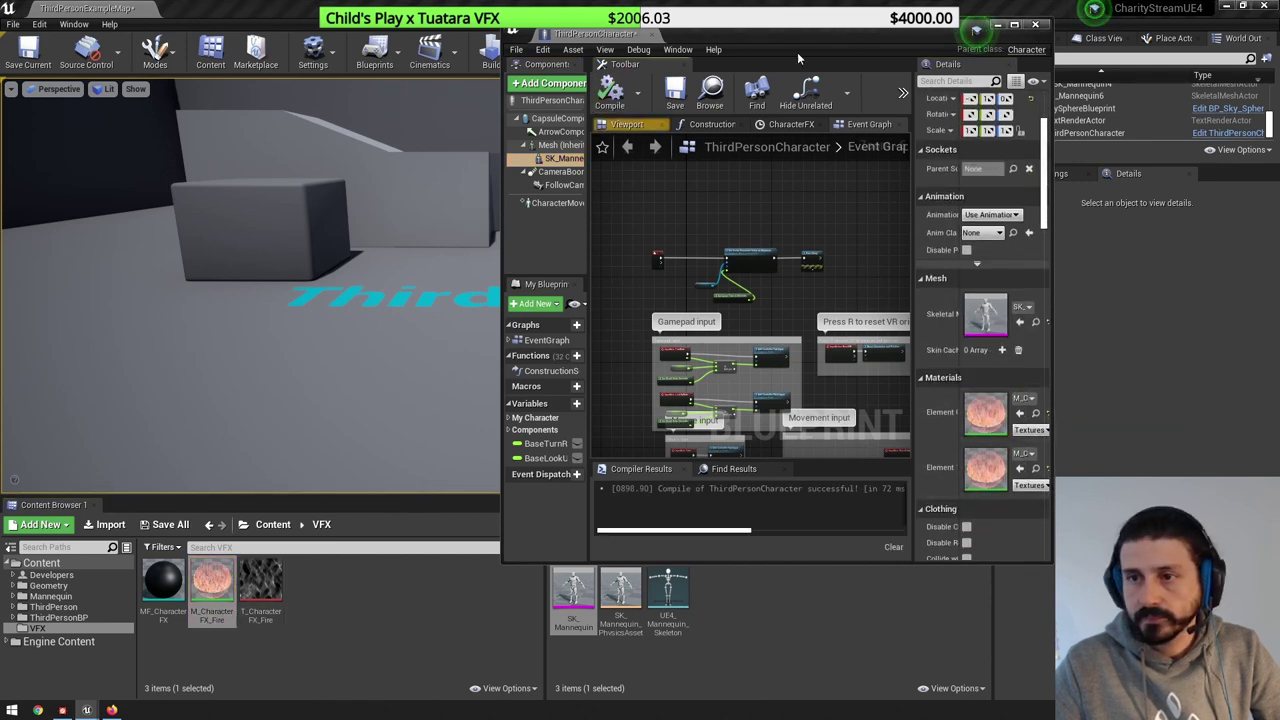
- Play the level, run the character around to check the fire material on the attached mannequin, stop playing, and inspect both meshes in the scene
drag(872, 38, 1140, 193)
mouse_move(600, 250)
right_down()
mouse_move(740, 250)
mouse_move(760, 220)
mouse_move(720, 215)
right_up()
click(553, 52)
key(w)
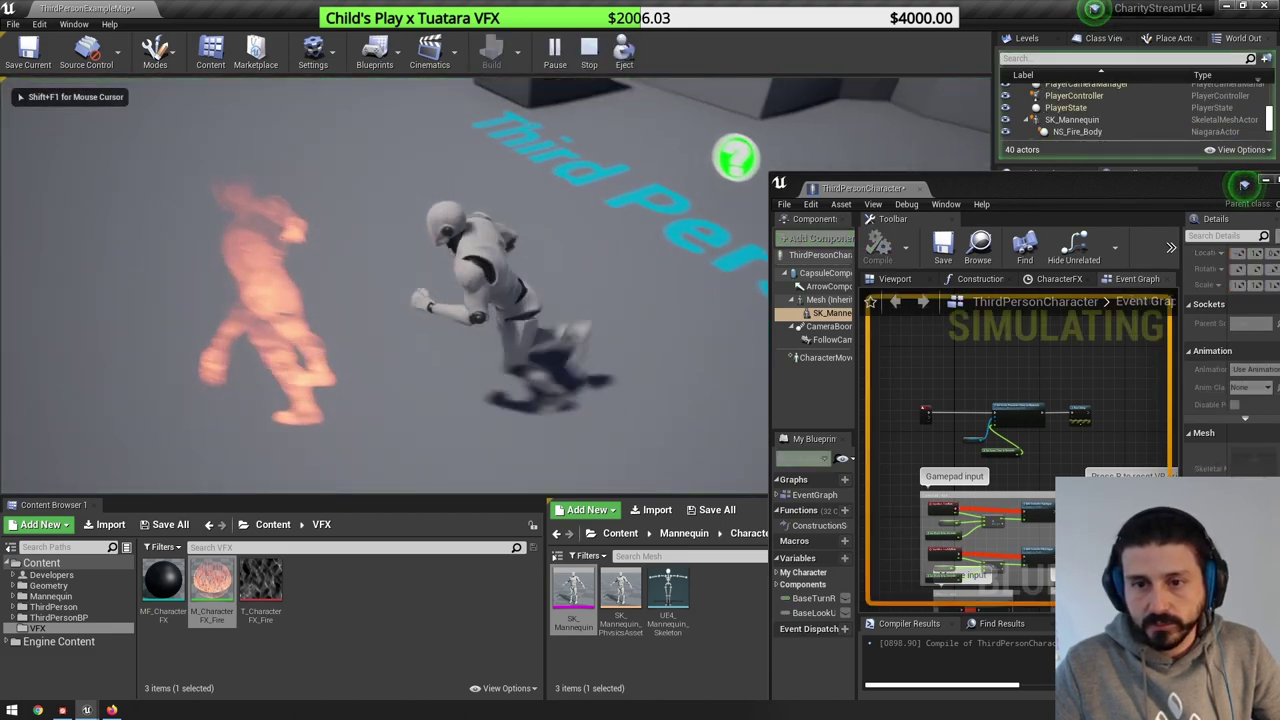
key(d)
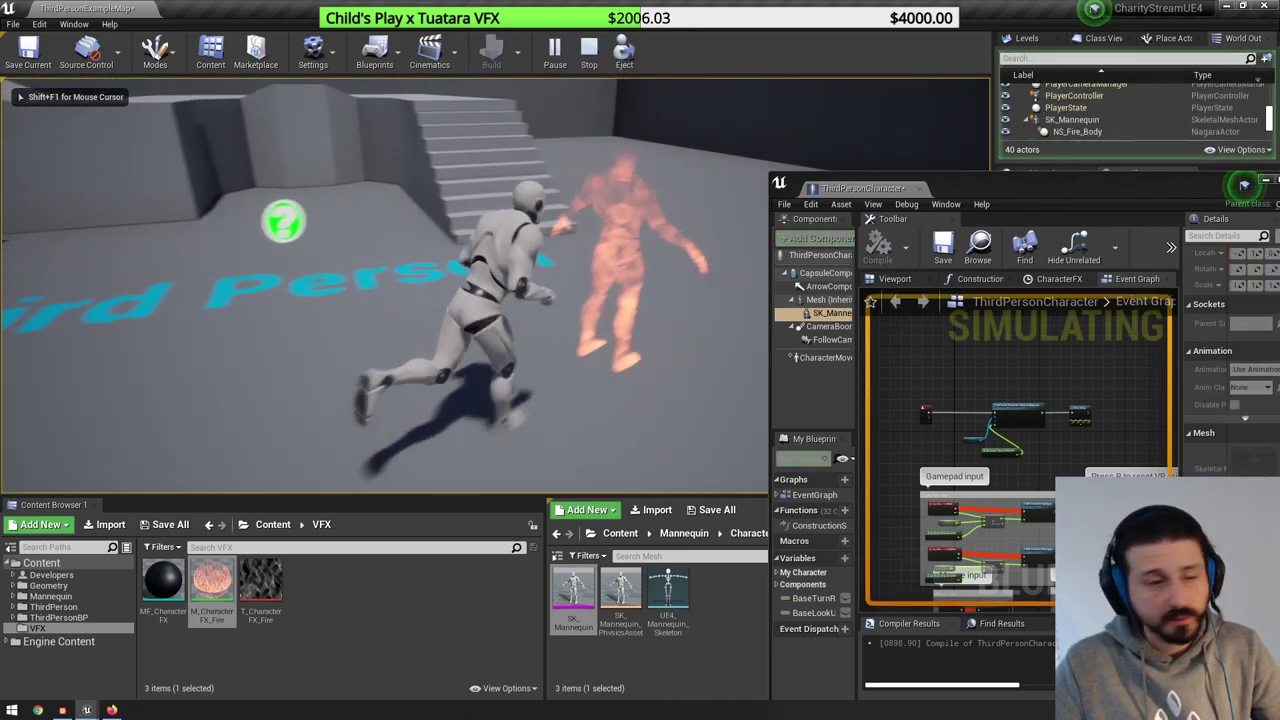
key(a)
key(d)
key(a)
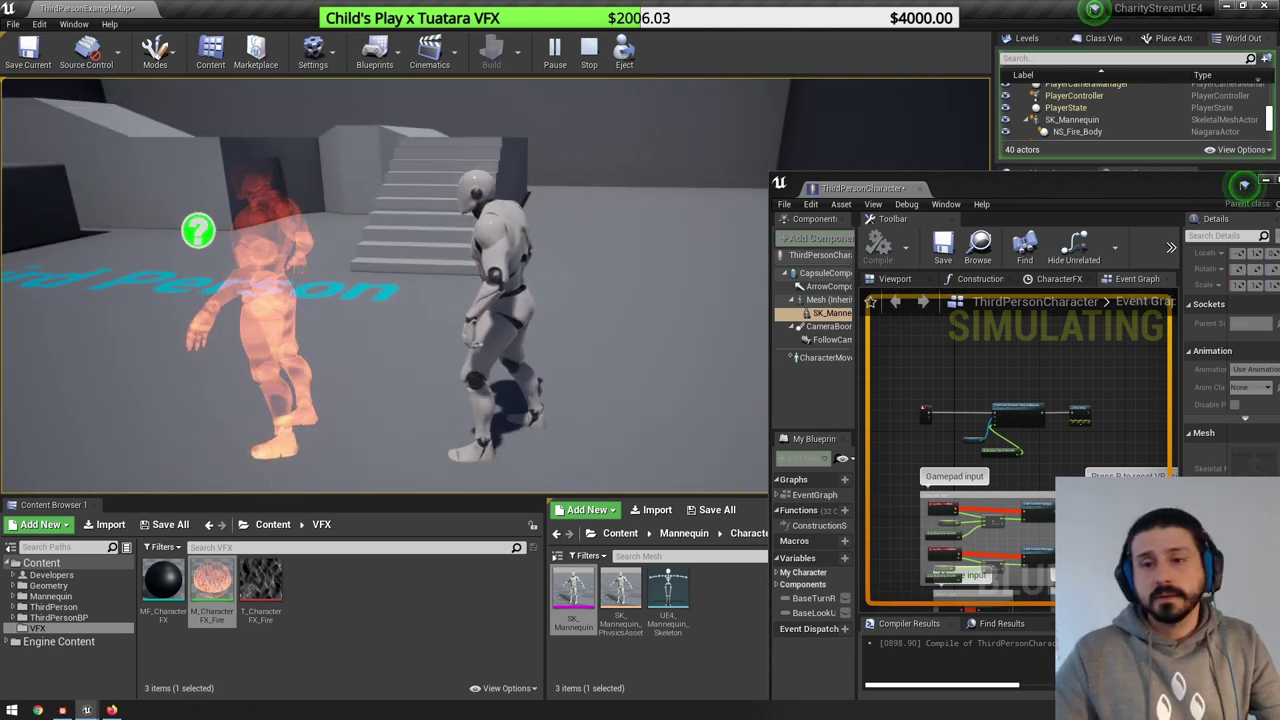
key(Escape)
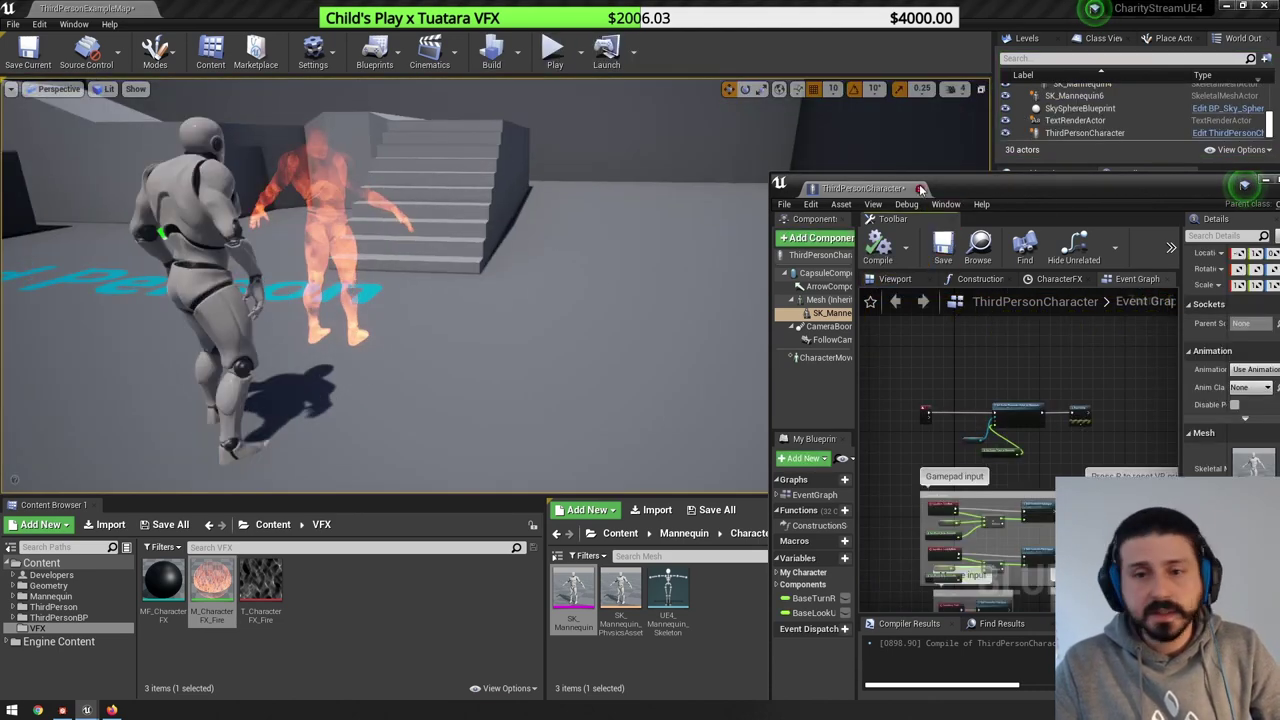
right_drag(590, 300, 453, 300)
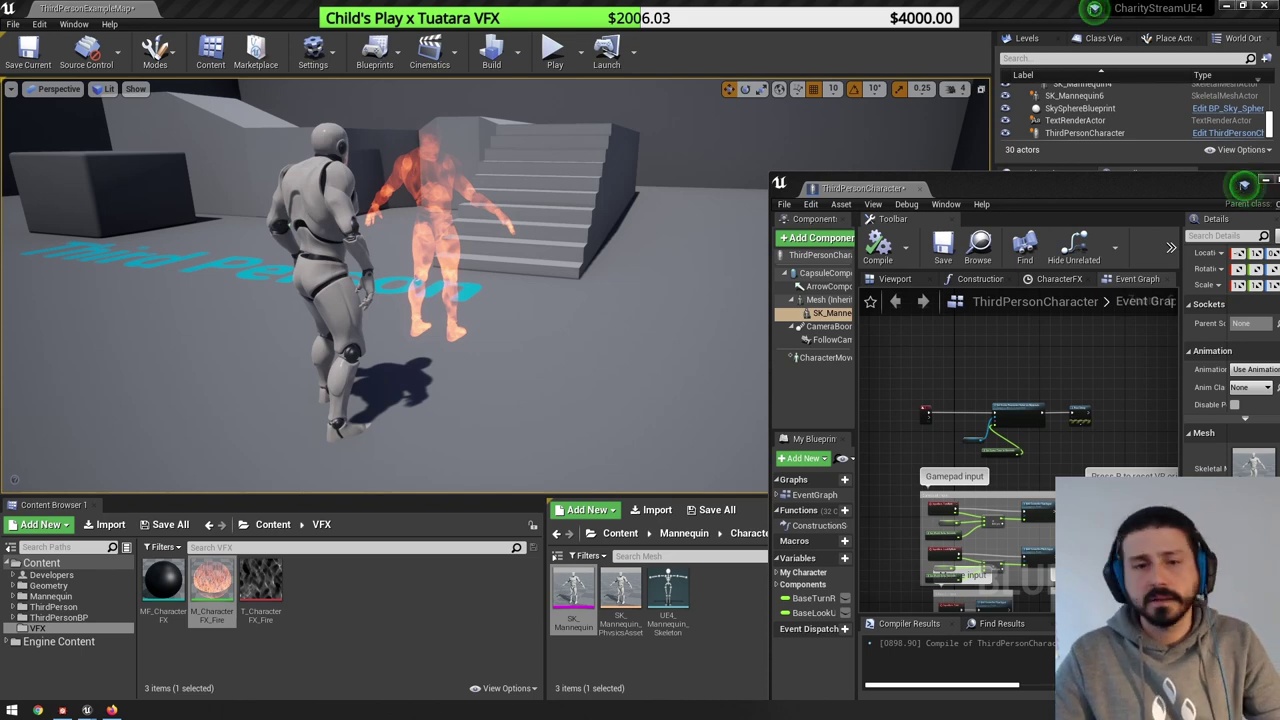
right_drag(489, 318, 412, 302)
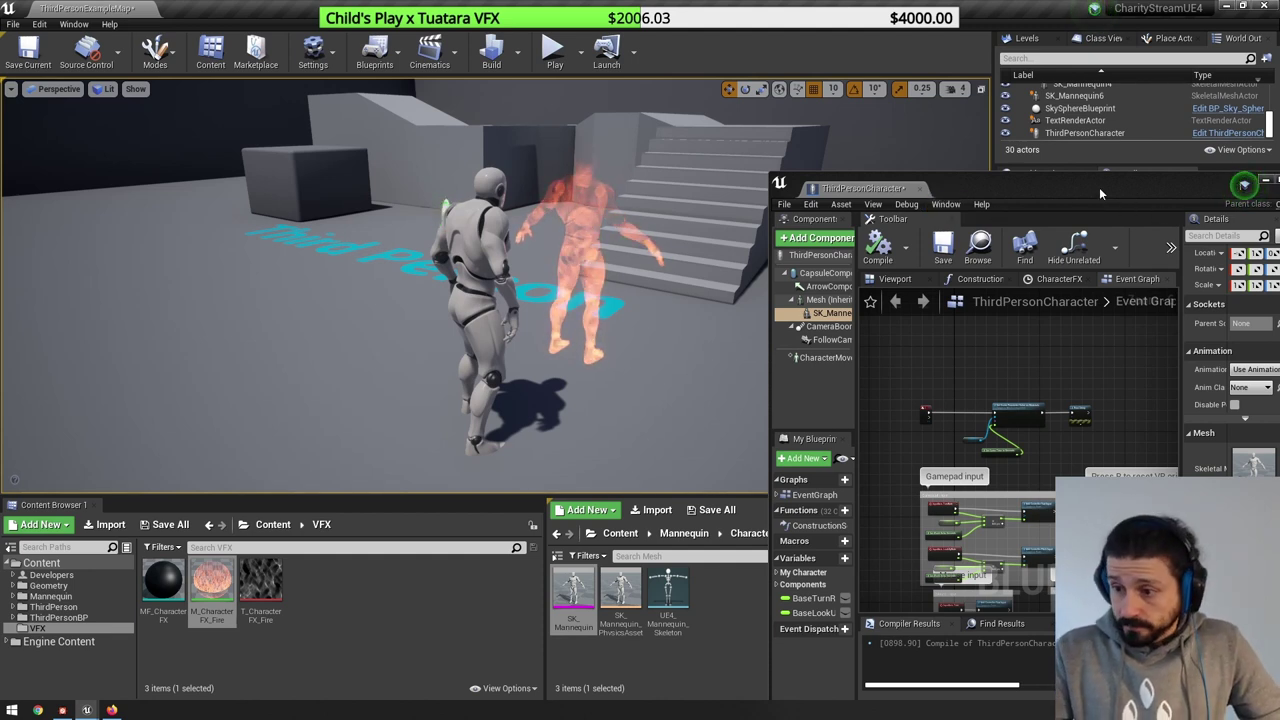
- In M_CharacterFX_Fire, move the output node, color node and world-position-offset nodes well away from the Power node to free up space
drag(1099, 187, 961, 132)
double_click(961, 132)
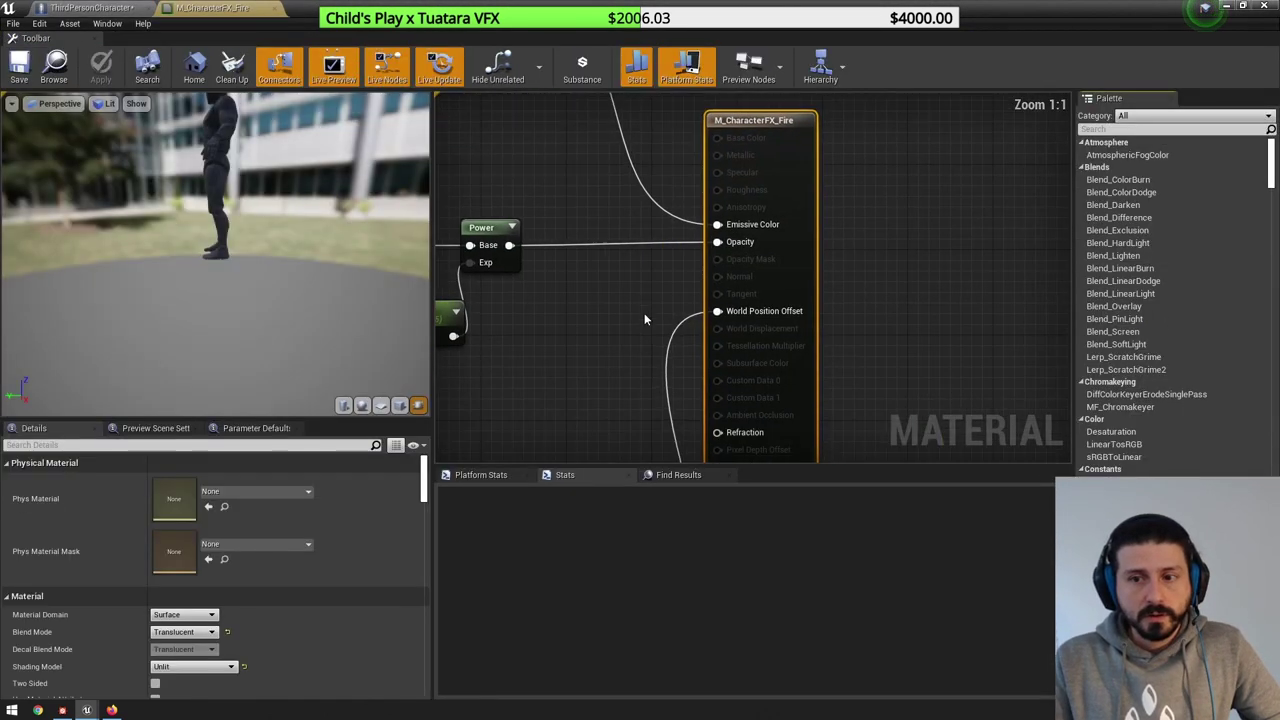
scroll(599, 312, down, 8)
scroll(766, 334, up, 2)
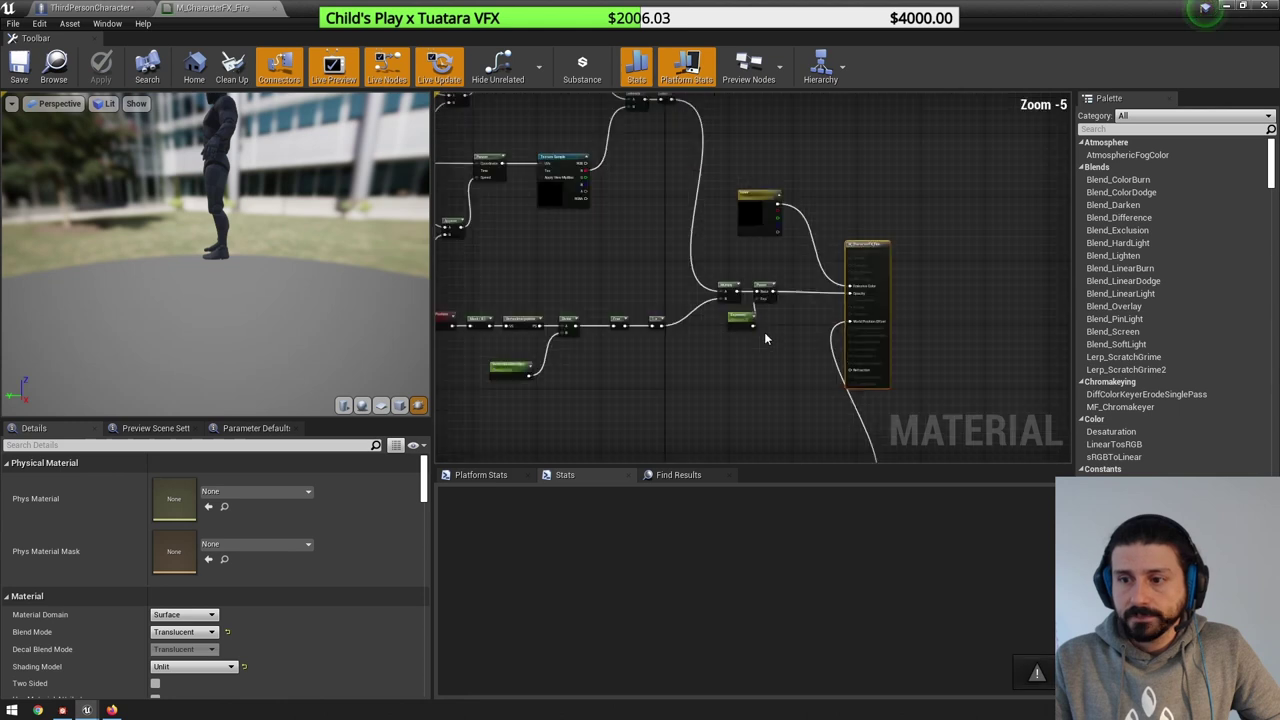
scroll(695, 331, down, 2)
right_drag(633, 326, 651, 300)
scroll(718, 361, up, 1)
drag(771, 415, 856, 460)
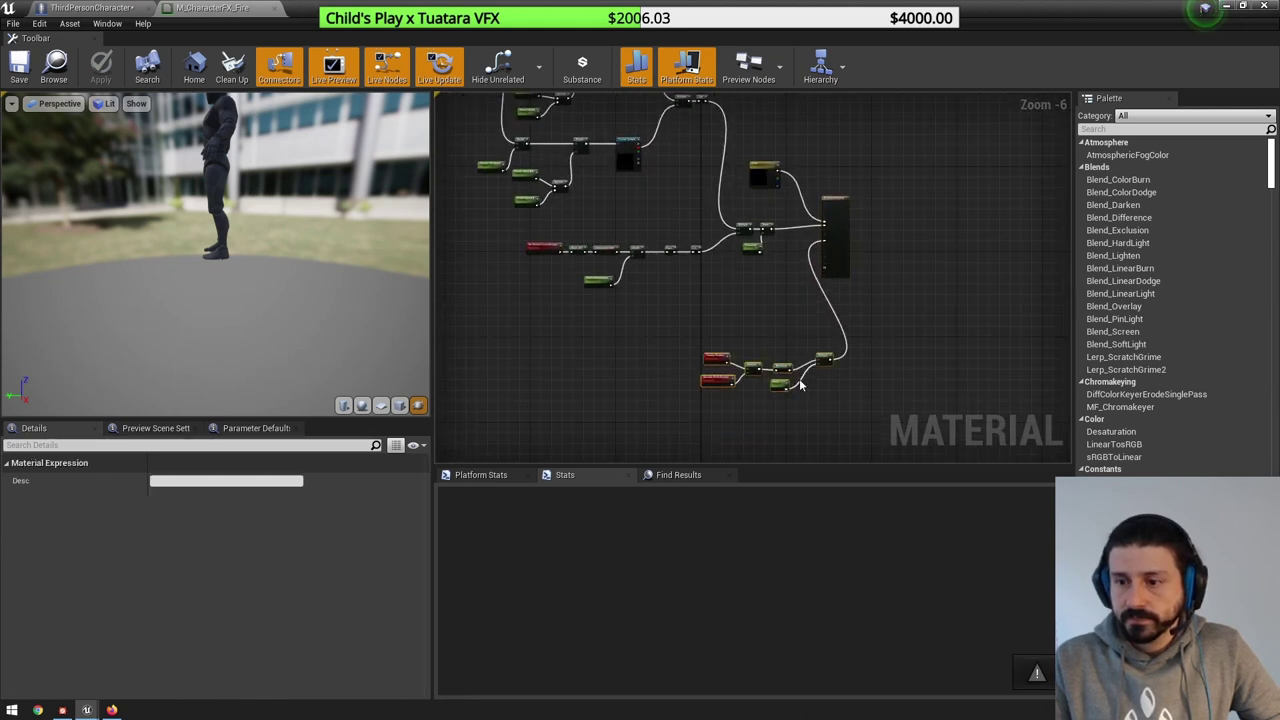
drag(780, 381, 1057, 347)
drag(810, 197, 1063, 218)
scroll(665, 222, up, 3)
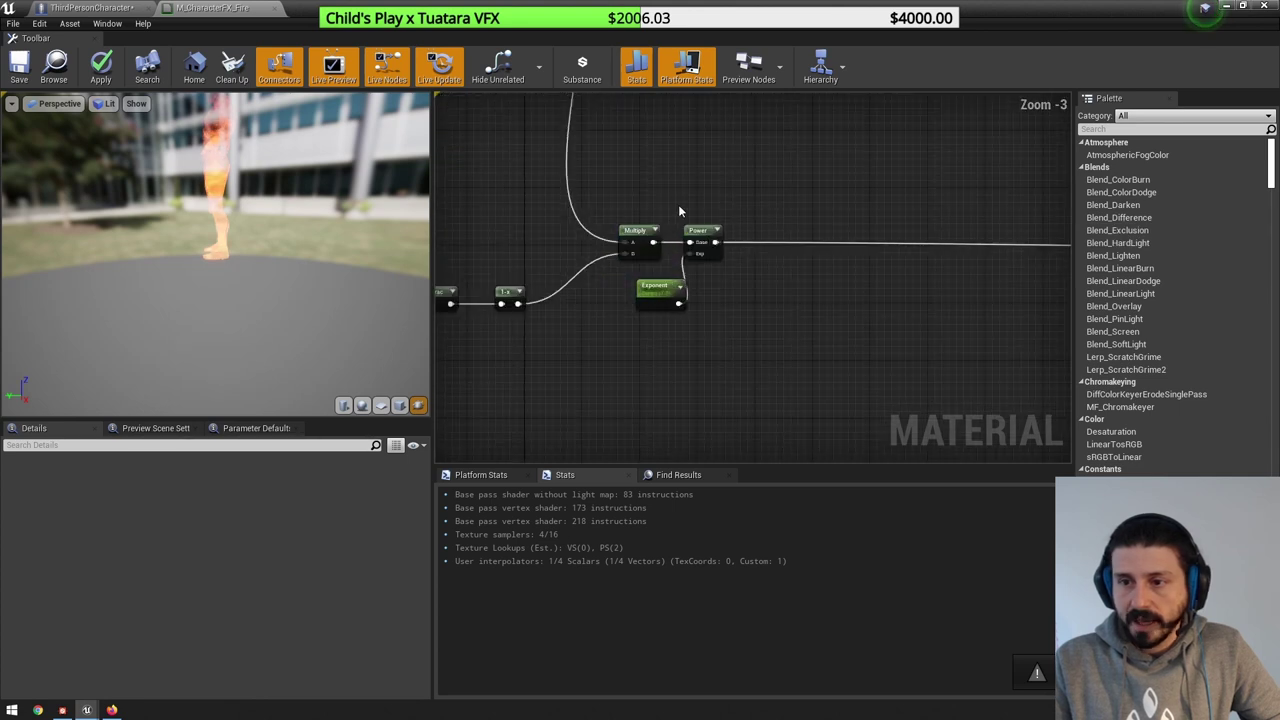
- Add a Time node in the free space after the Power node and feed it into a new Subtract node
click(700, 231)
right_drag(863, 289, 577, 263)
click(746, 307)
scroll(747, 308, down, 3)
right_drag(748, 308, 598, 270)
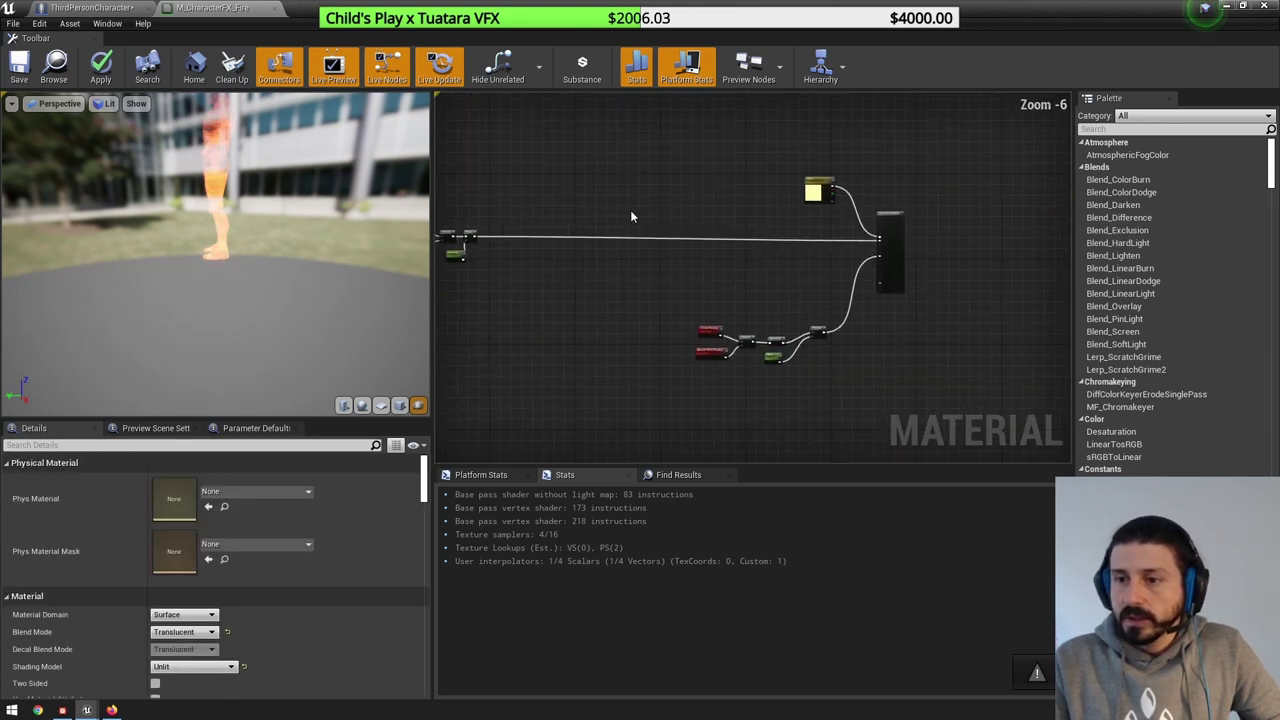
scroll(630, 260, up, 3)
right_click(668, 288)
text(time)
key(Return)
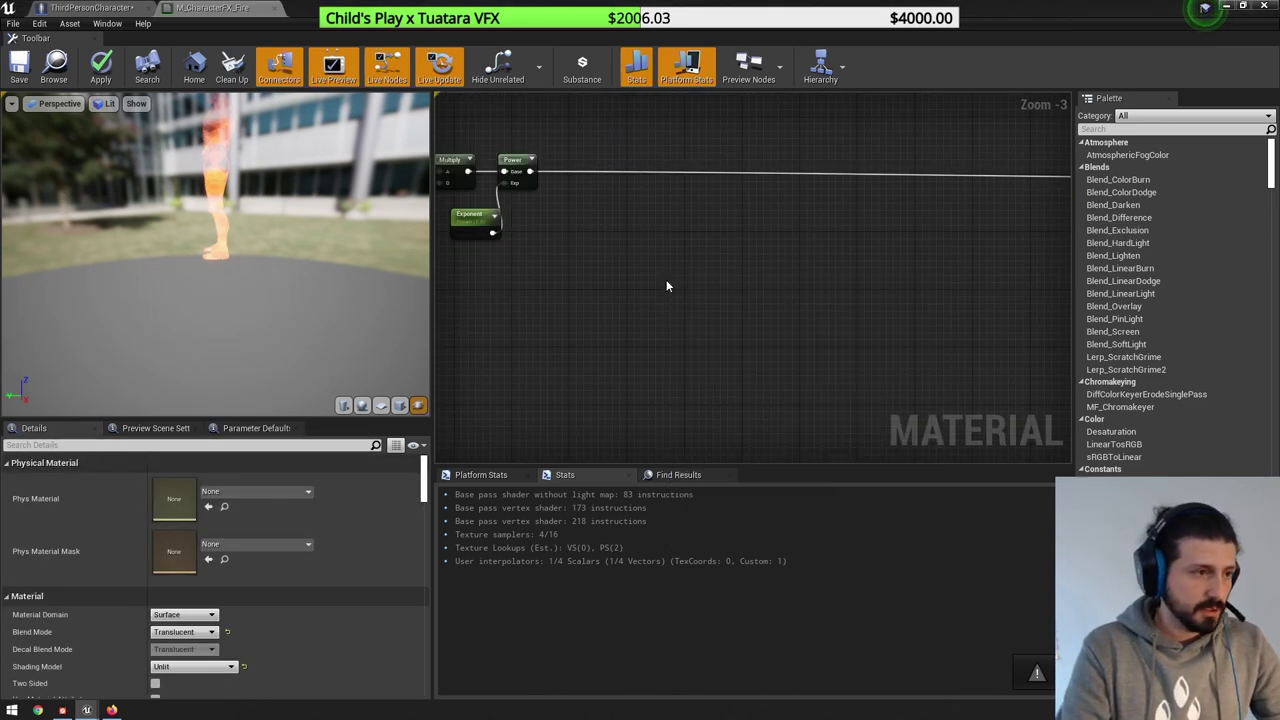
scroll(692, 297, up, 2)
drag(707, 308, 763, 316)
text(-)
key(Return)
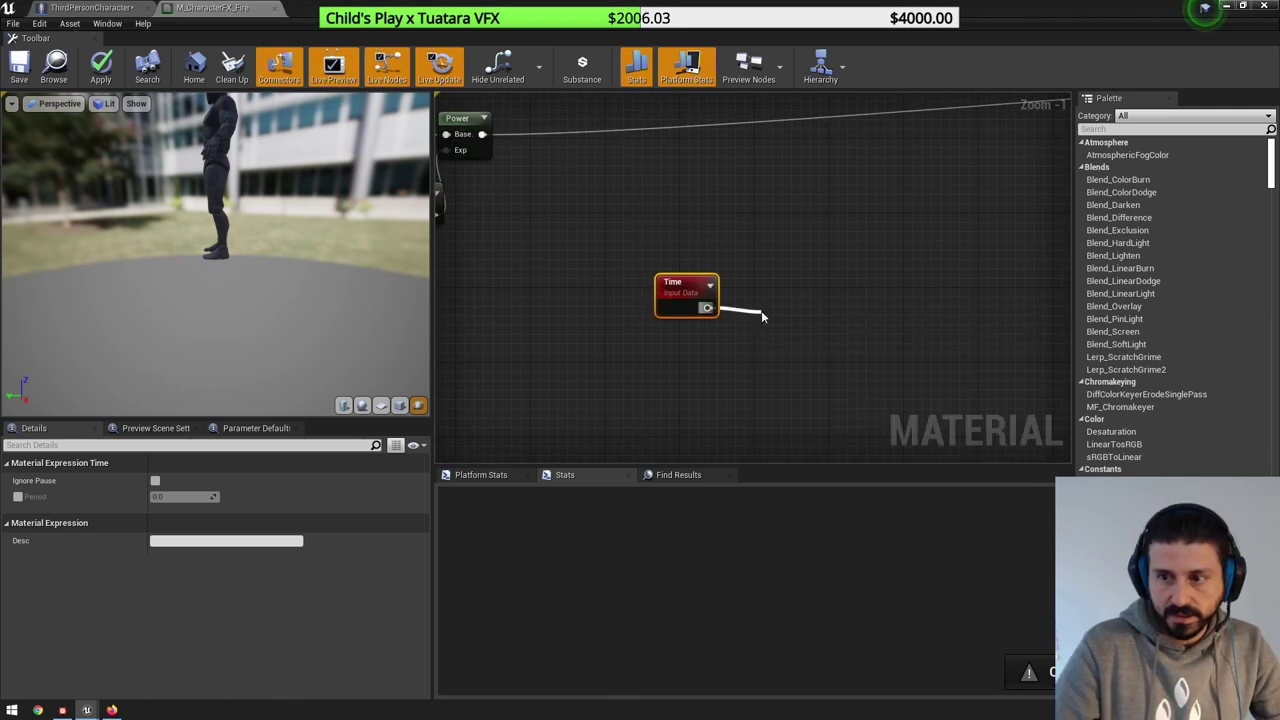
- Add a scalar parameter ActivationTime with default value -999, subtract it from Time, and feed the difference into a Divide node
key(s)
click(656, 363)
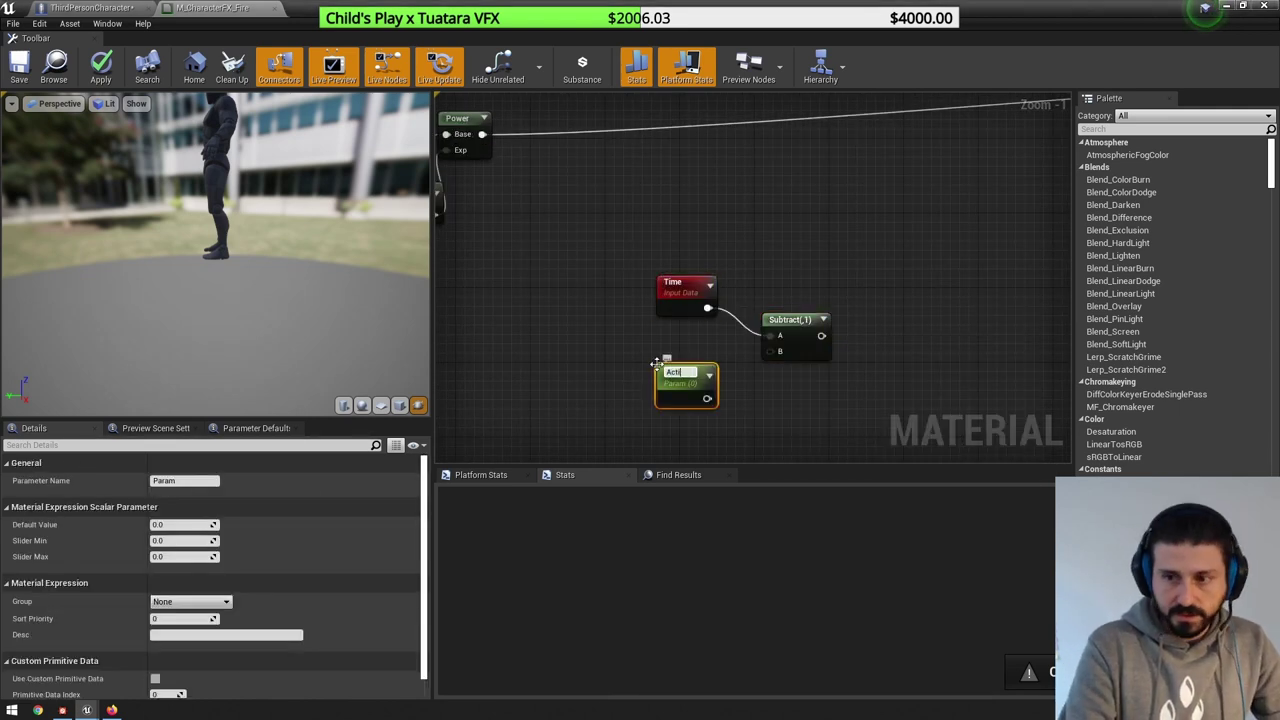
key(Return)
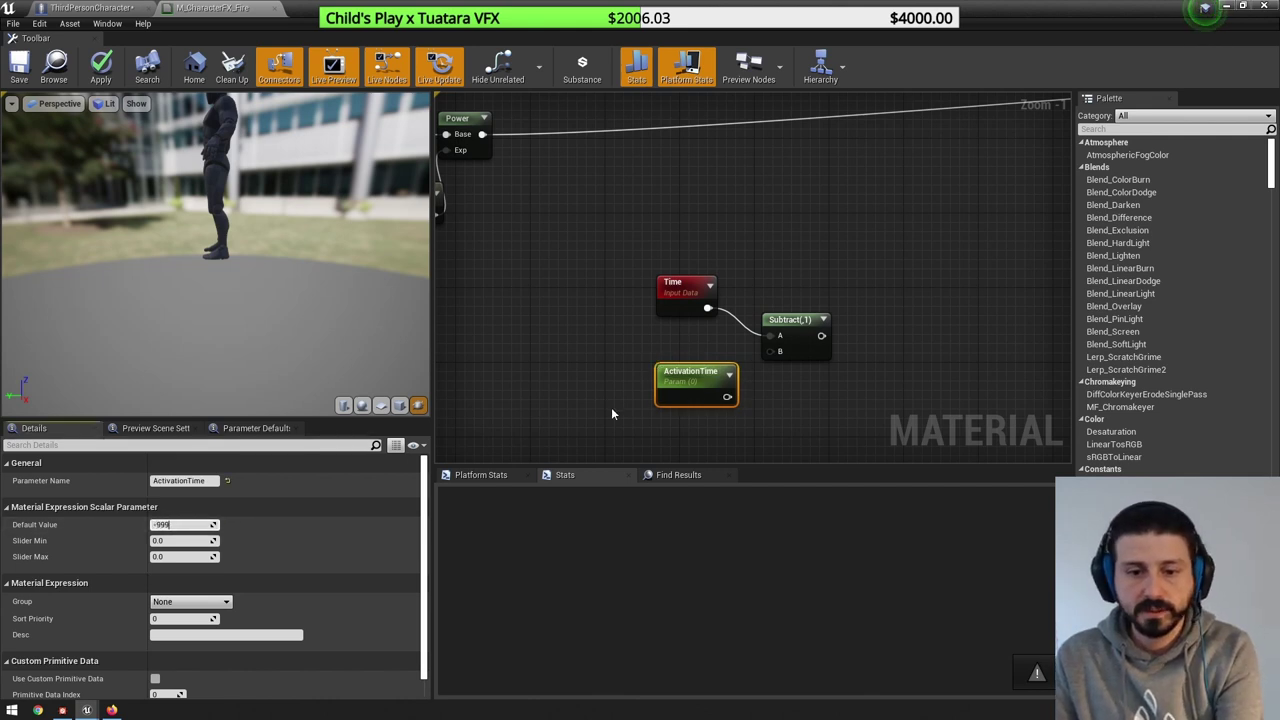
drag(727, 396, 837, 295)
text(/)
key(Return)
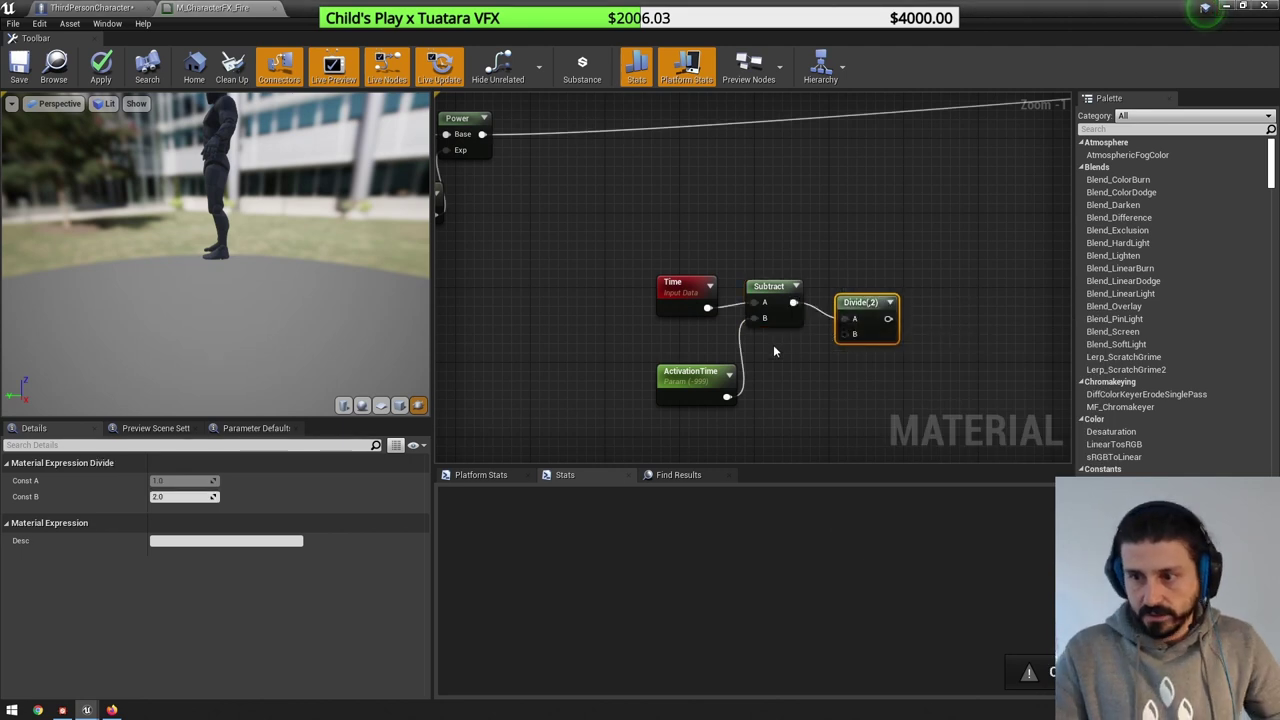
- Add a scalar parameter named ActivationDuration below the Divide node, with a default value of 0.7
click(778, 378)
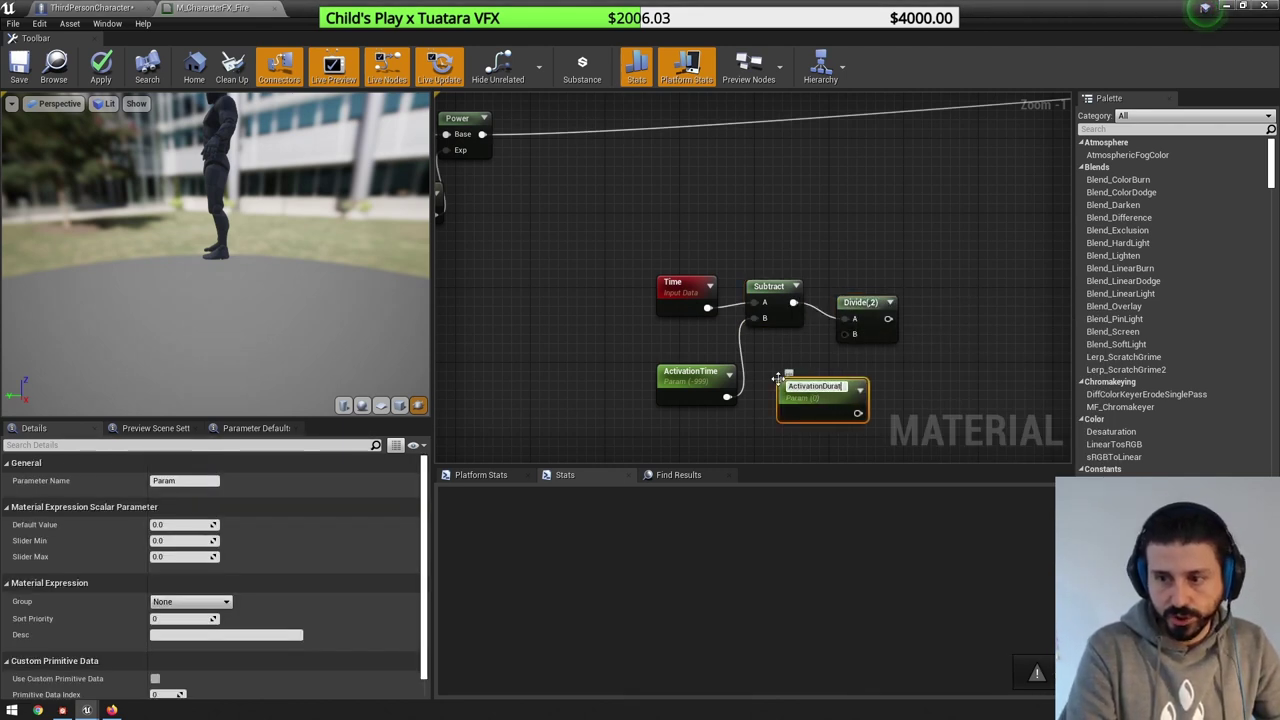
text(ActivationDuration)
key(Return)
click(194, 527)
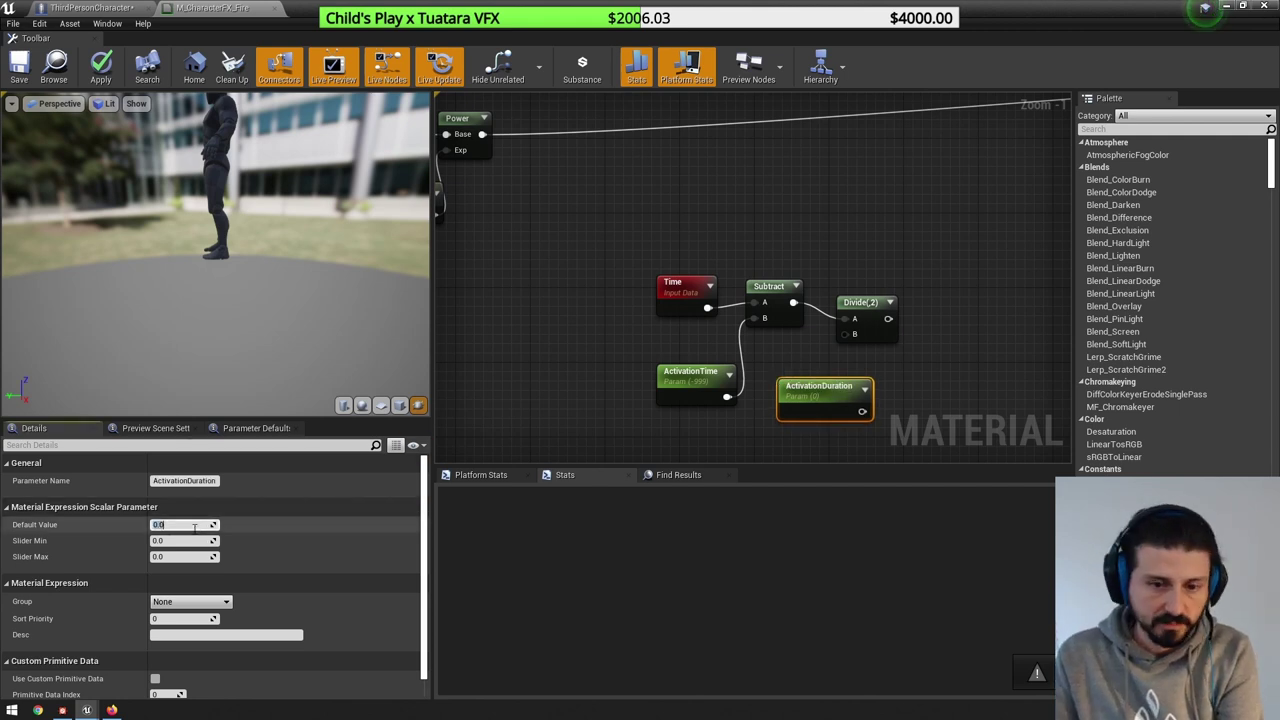
text(.7)
key(Return)
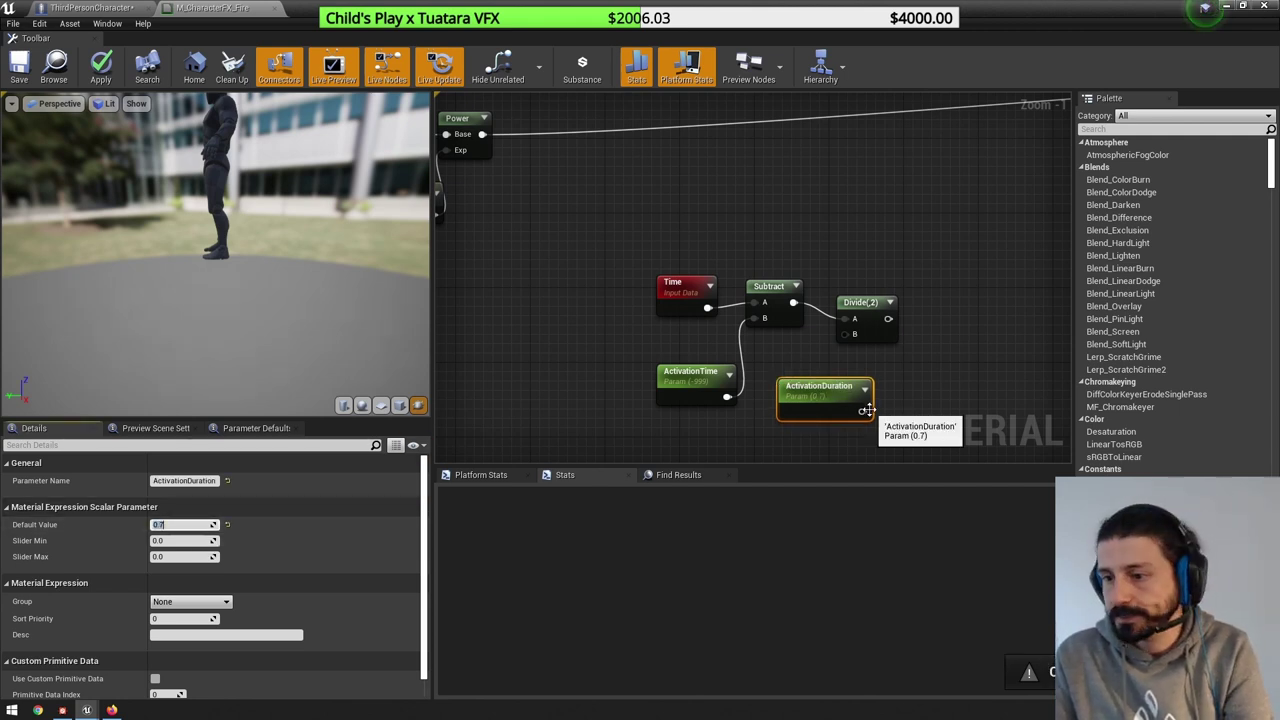
- Connect ActivationDuration to the Divide's B input and pass the quotient into a Saturate node aligned with the chain
drag(862, 410, 921, 320)
text(sa)
key(Return)
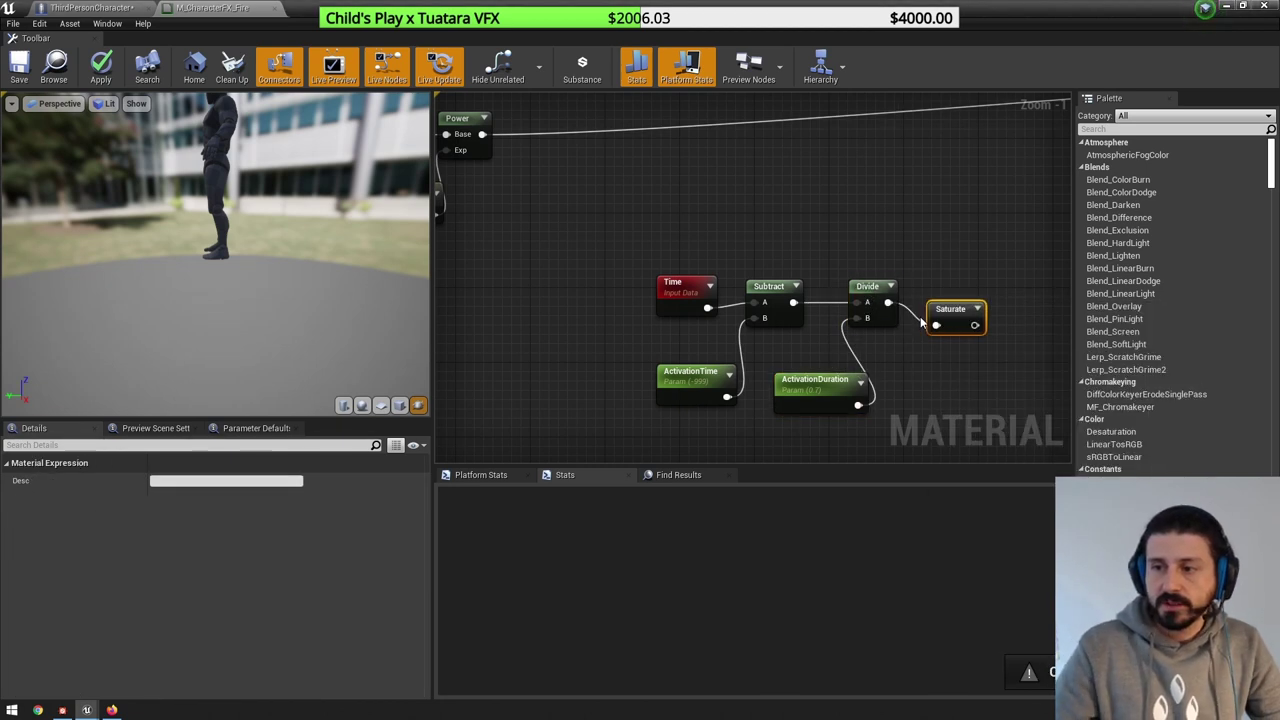
click(995, 370)
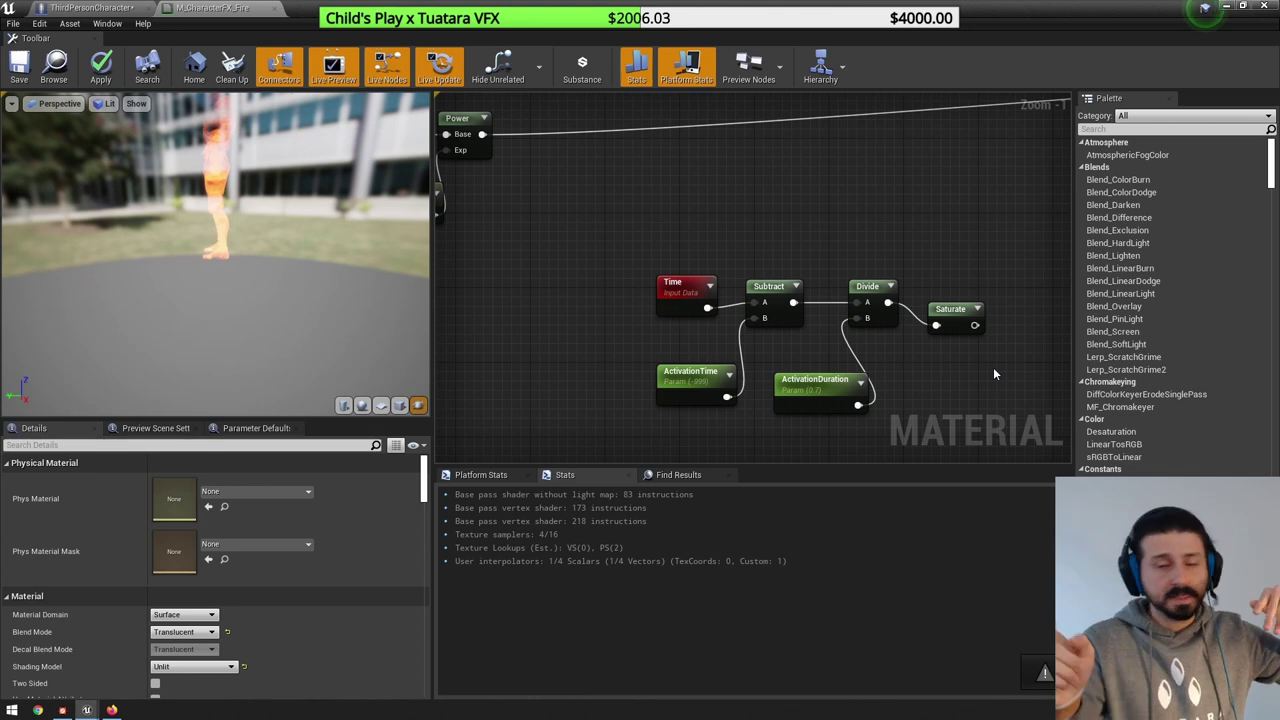
click(950, 309)
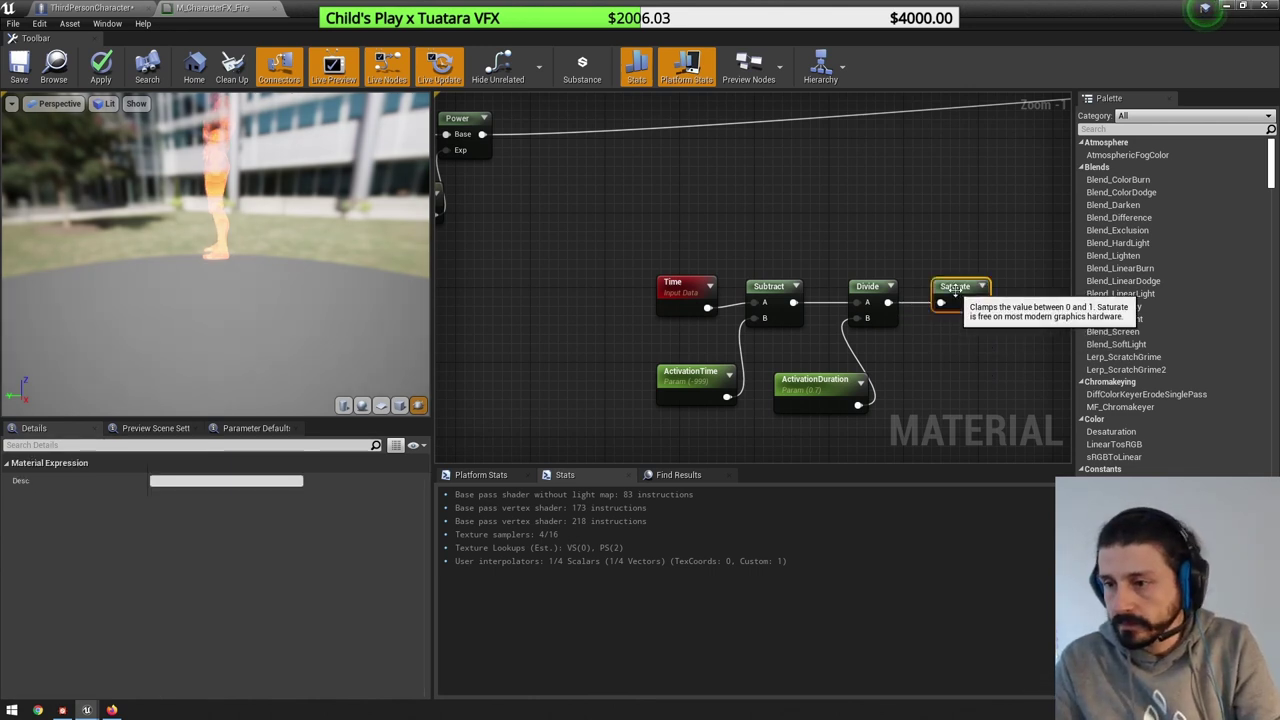
- Multiply the Power result by the Saturate output, connect the product to Opacity, and save the material
scroll(739, 309, down, 4)
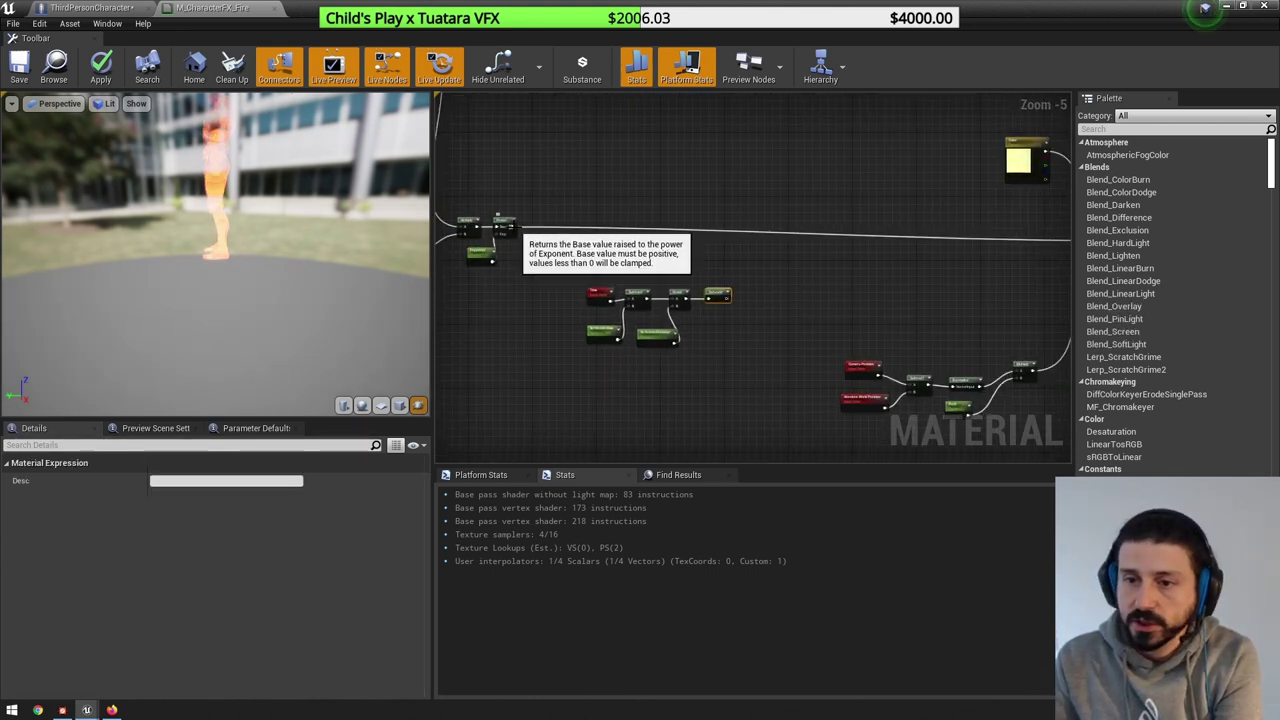
drag(513, 227, 776, 239)
text(mul)
key(Return)
drag(731, 297, 882, 251)
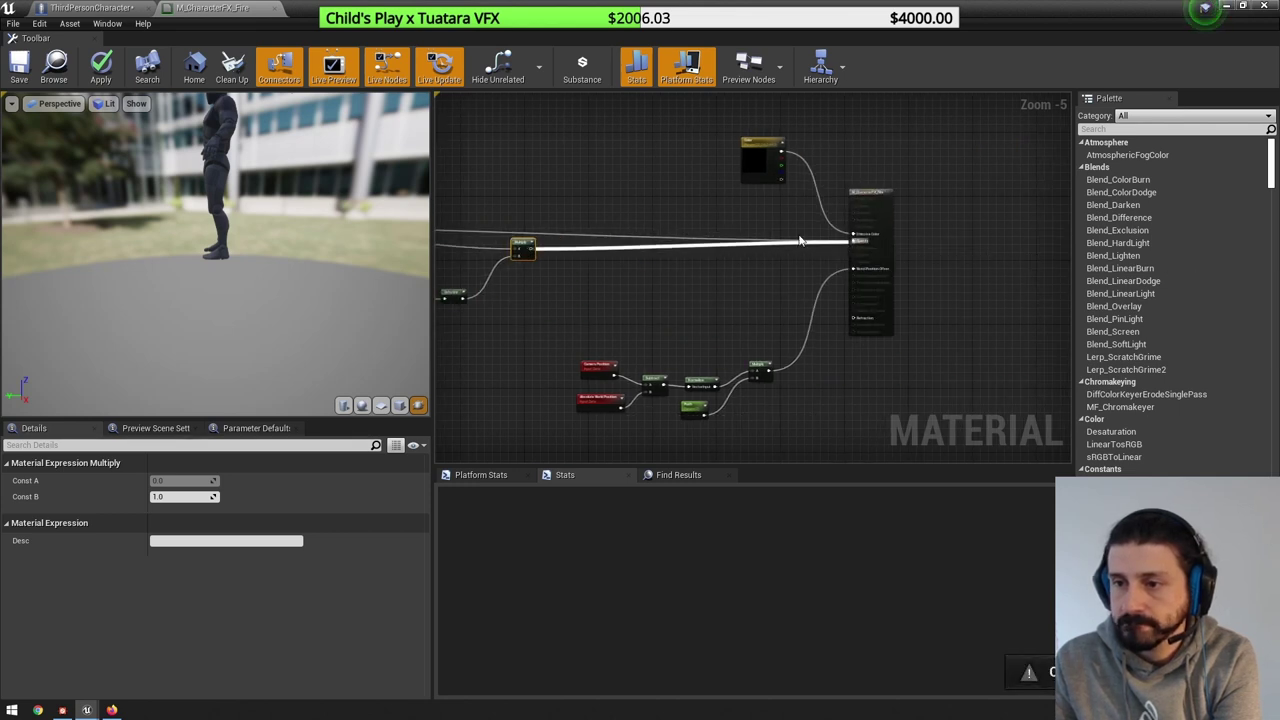
drag(800, 241, 852, 241)
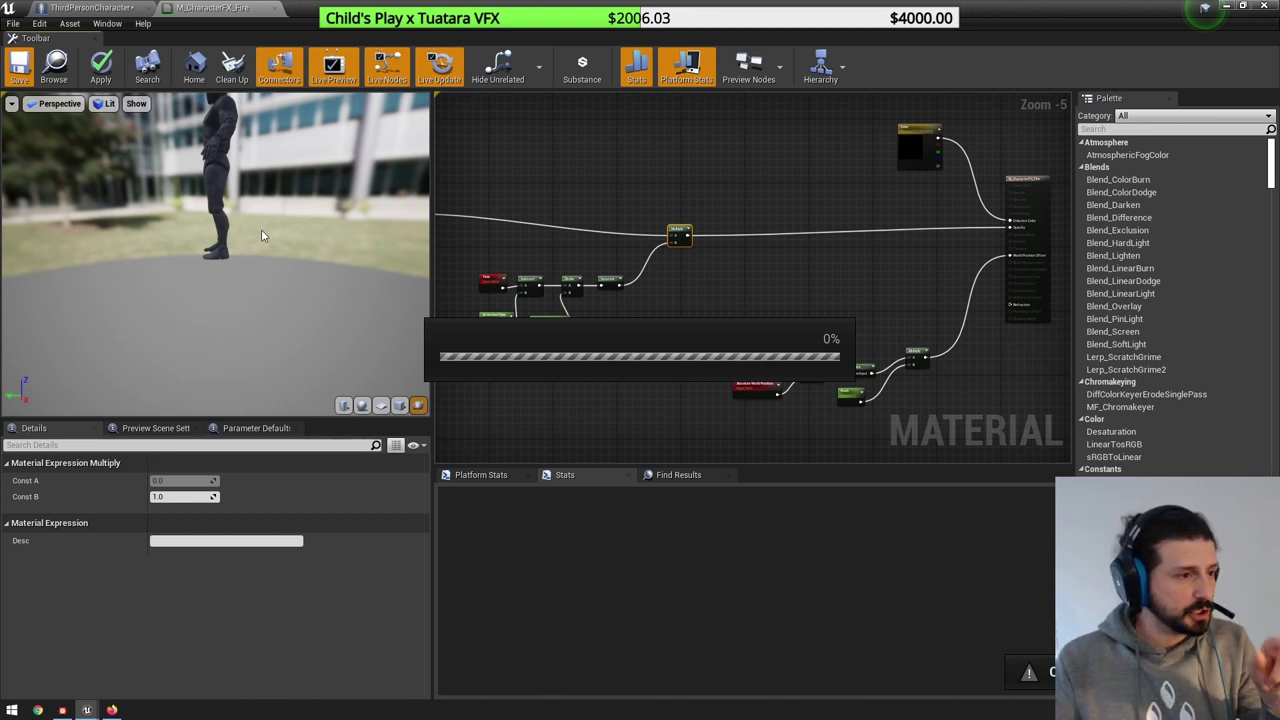
- Switch to the ThirdPersonCharacter Event Graph and move the key 1 event with its scalar parameter nodes away from the other groups
click(90, 7)
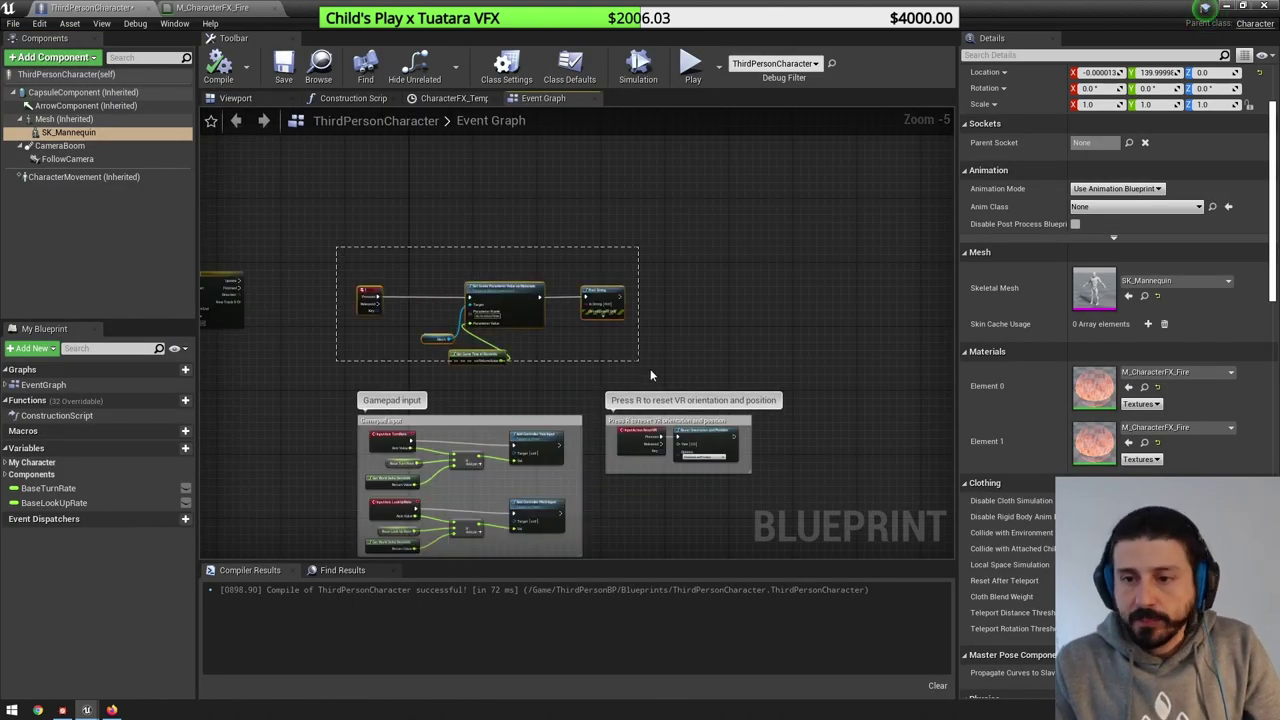
drag(650, 373, 652, 375)
scroll(471, 336, up, 2)
scroll(494, 340, down, 4)
scroll(510, 335, up, 2)
right_drag(519, 333, 555, 371)
drag(530, 362, 353, 228)
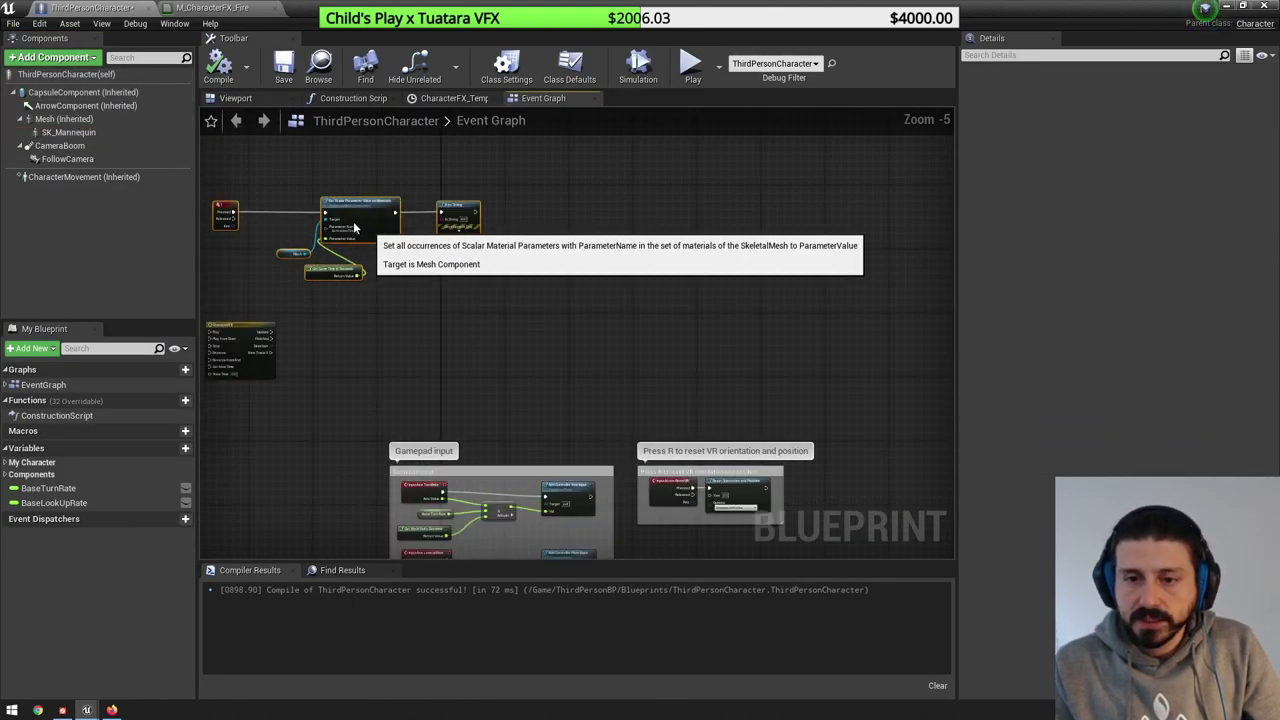
- Add a keyboard event for the 2 key in an empty area of the Event Graph
scroll(502, 320, up, 2)
right_click(463, 294)
text(2)
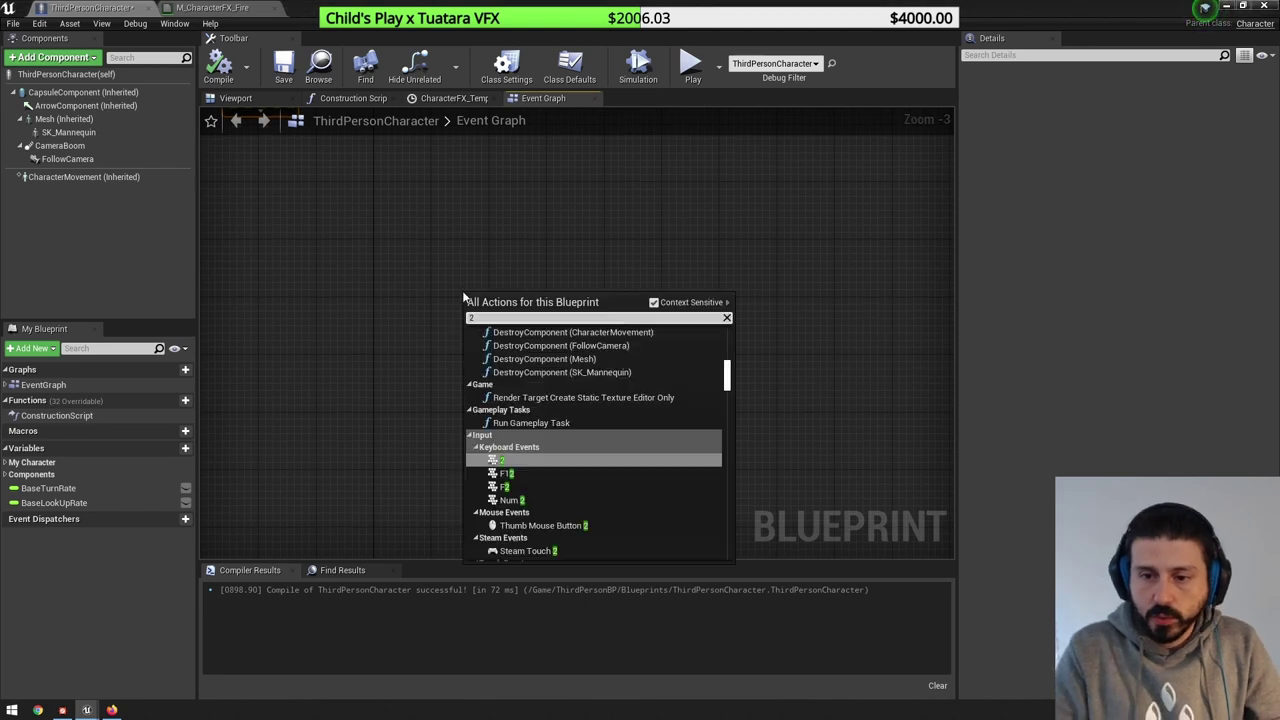
key(Return)
click(397, 238)
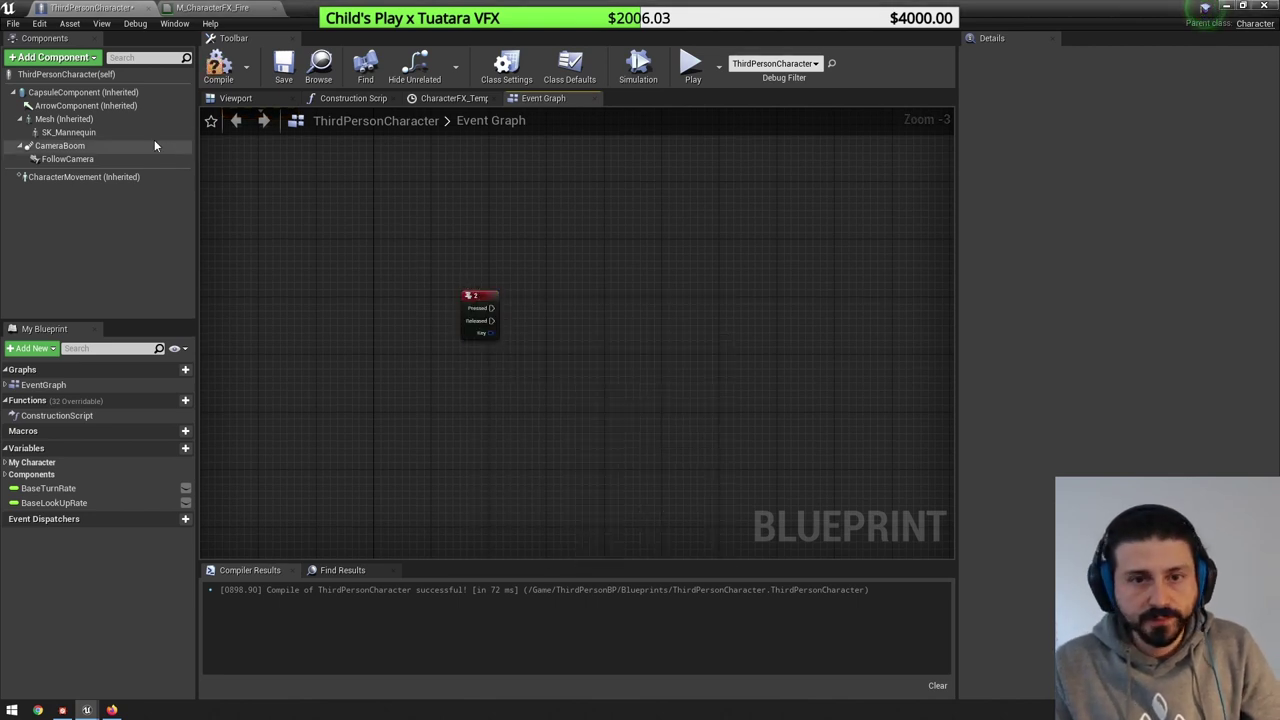
- Rename the SK_Mannequin component as ShellMesh and compile the blueprint
click(65, 133)
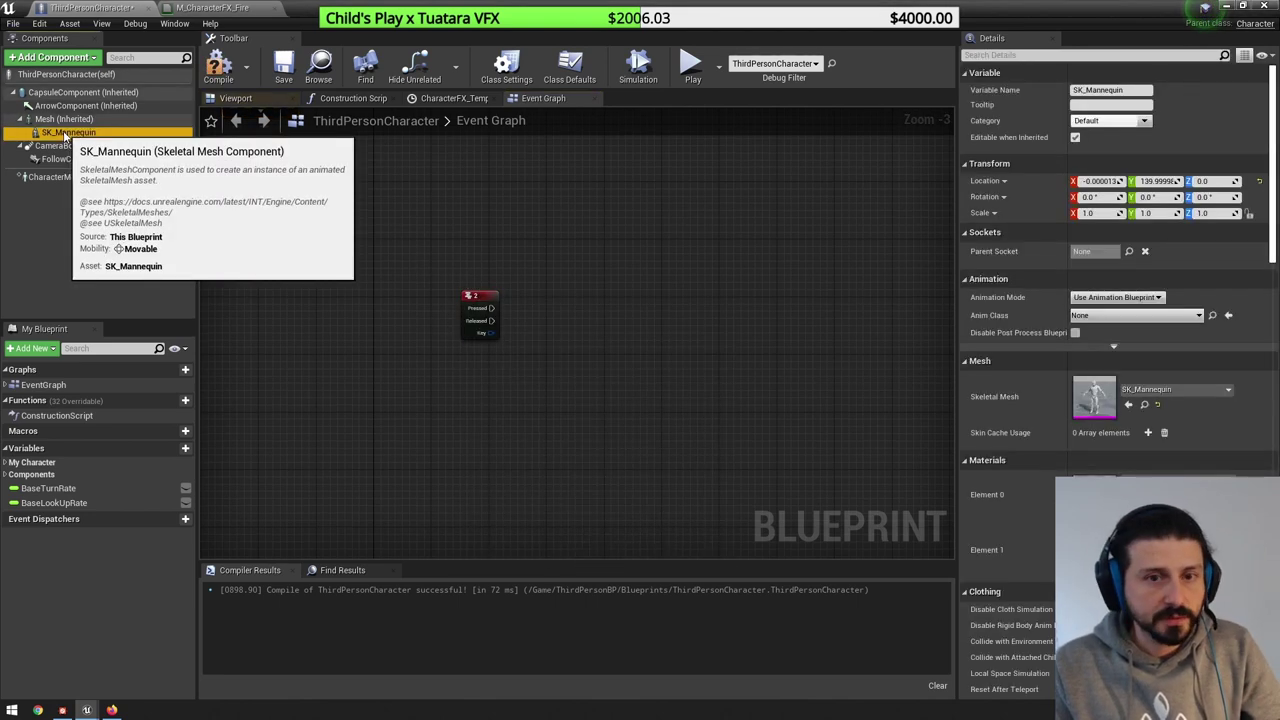
click(240, 98)
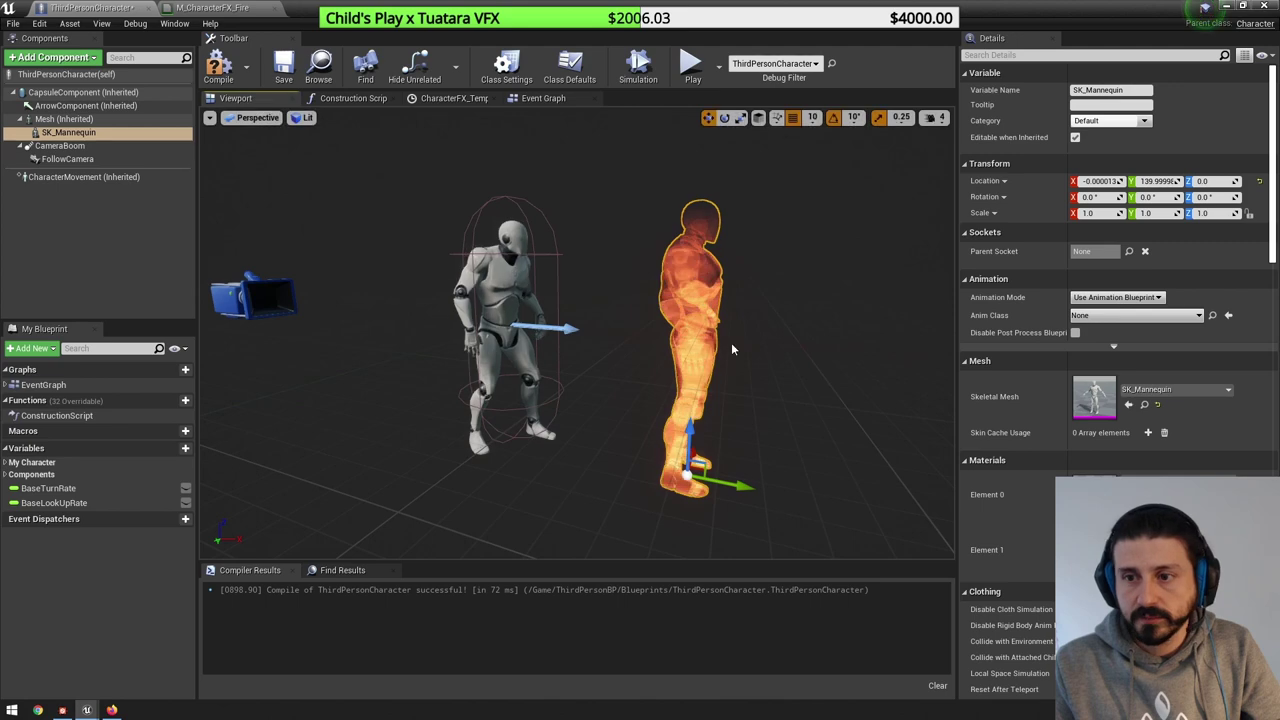
click(105, 135)
key(F2)
text(Shel)
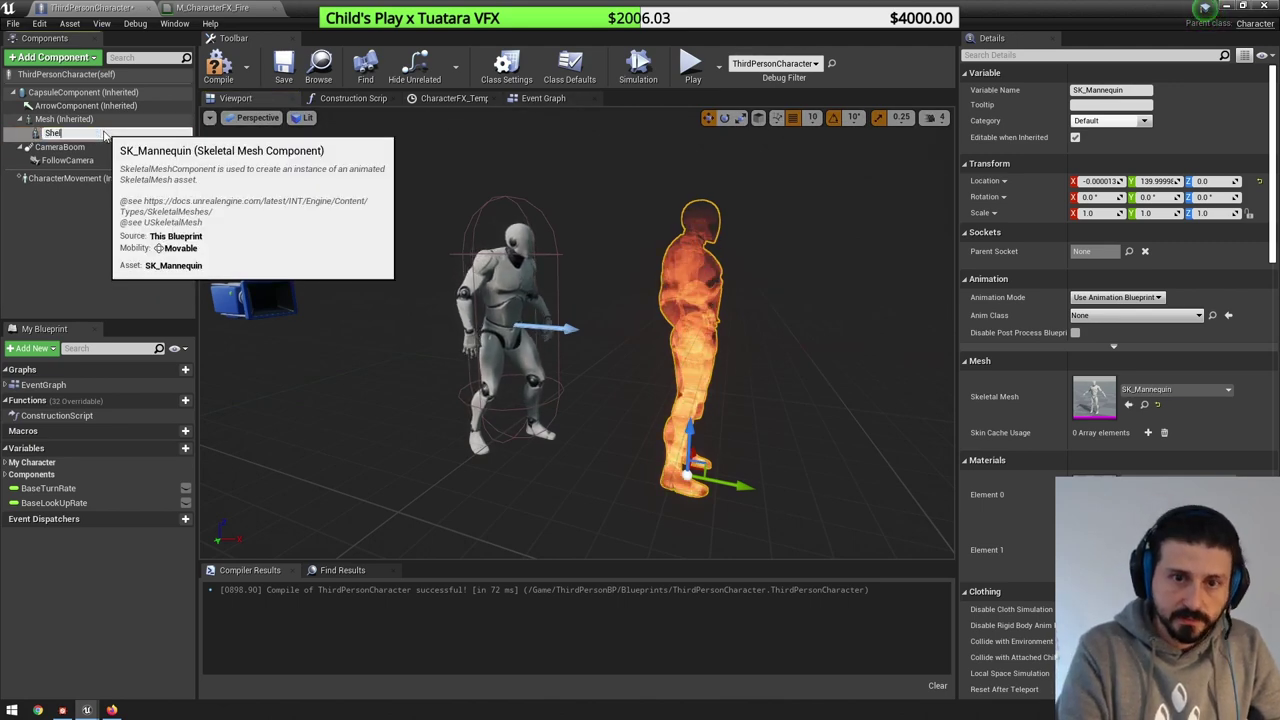
text(lMesh)
key(Return)
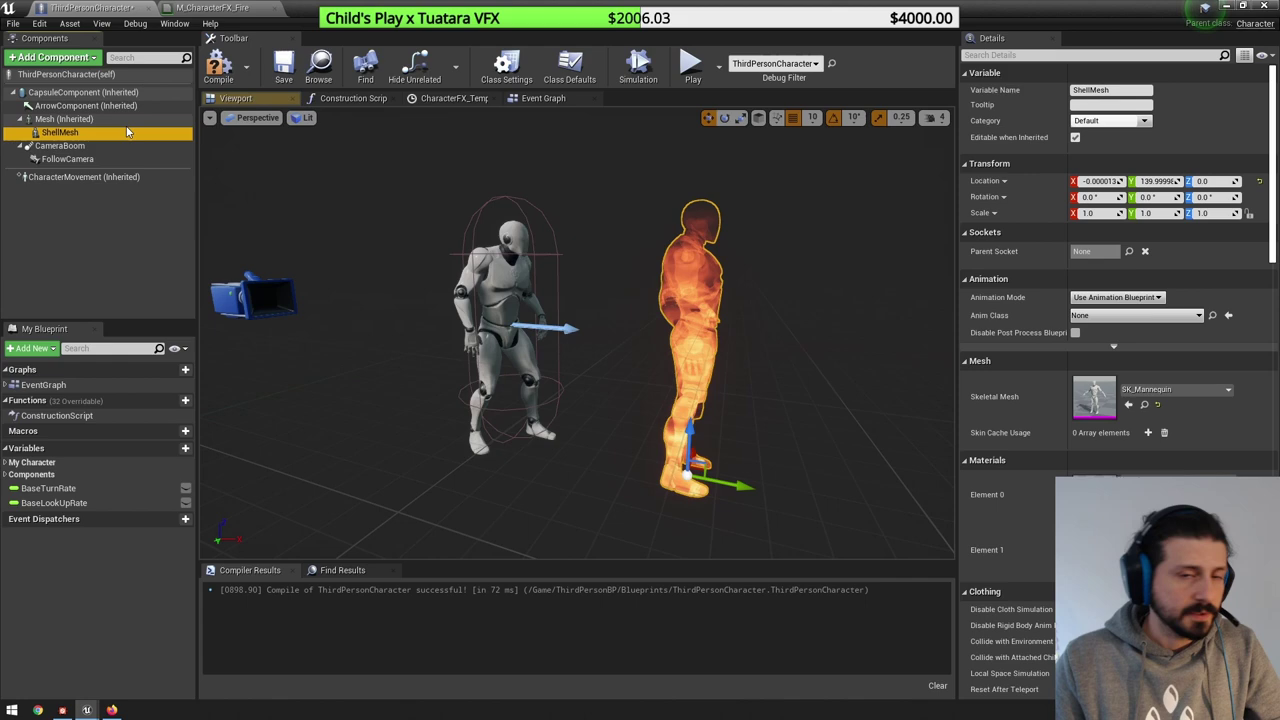
click(230, 67)
- Place a ShellMesh reference in the Event Graph and add a Set Scalar Parameter Value on Materials node targeting it
click(550, 99)
drag(60, 132, 620, 303)
text(set scalar parameter)
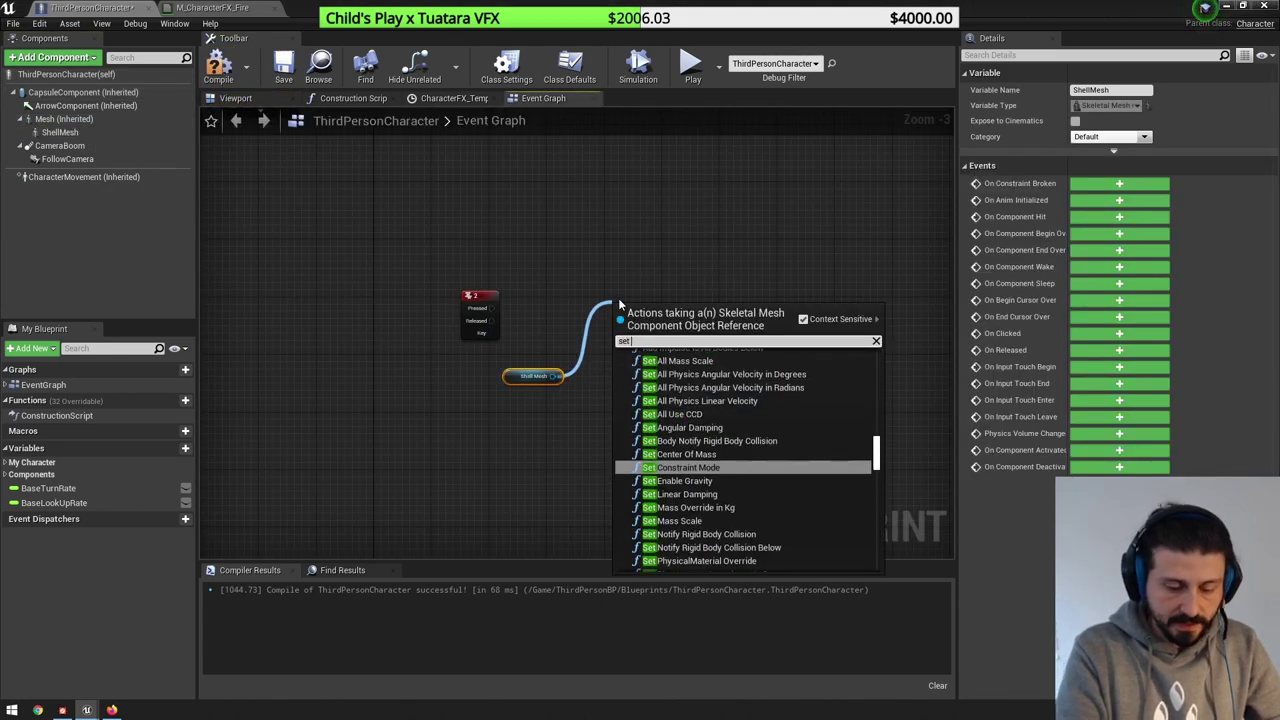
key(Return)
scroll(615, 303, up, 3)
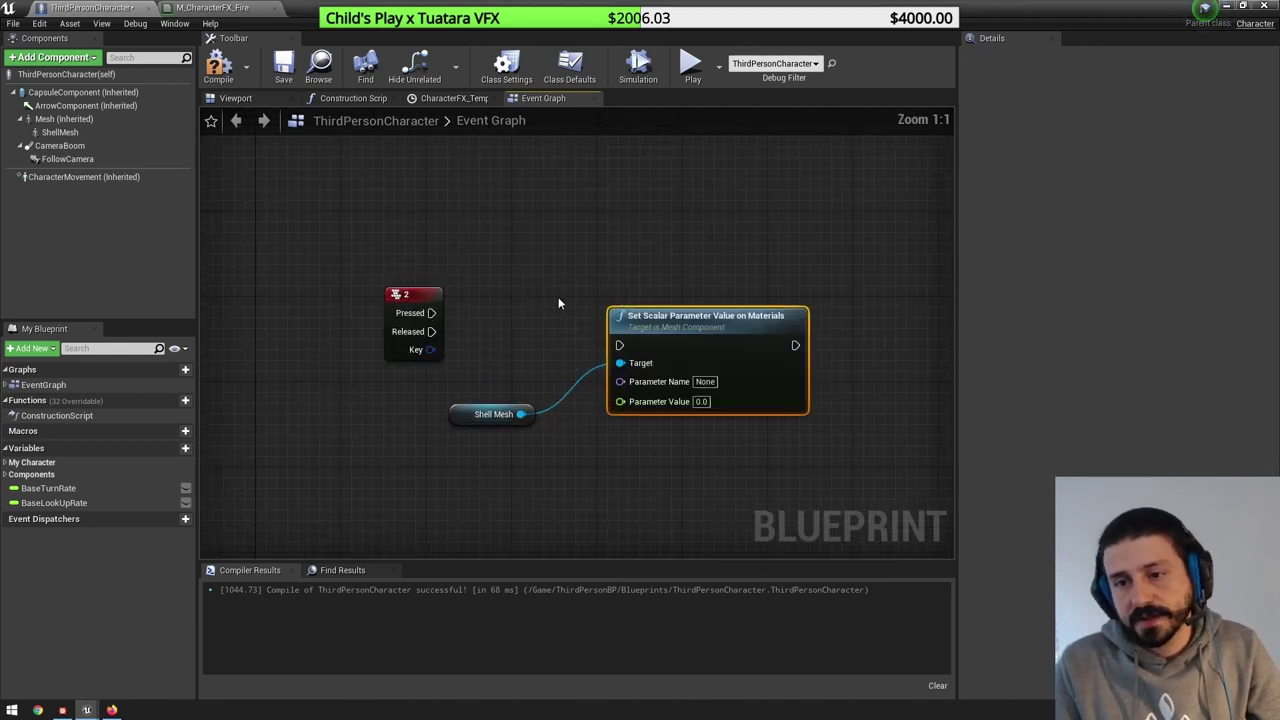
- Run the Set Scalar Parameter Value on Materials node from the 2 key's Pressed output and set its Parameter Name to AvtivationTime
drag(626, 348, 621, 345)
drag(698, 321, 731, 289)
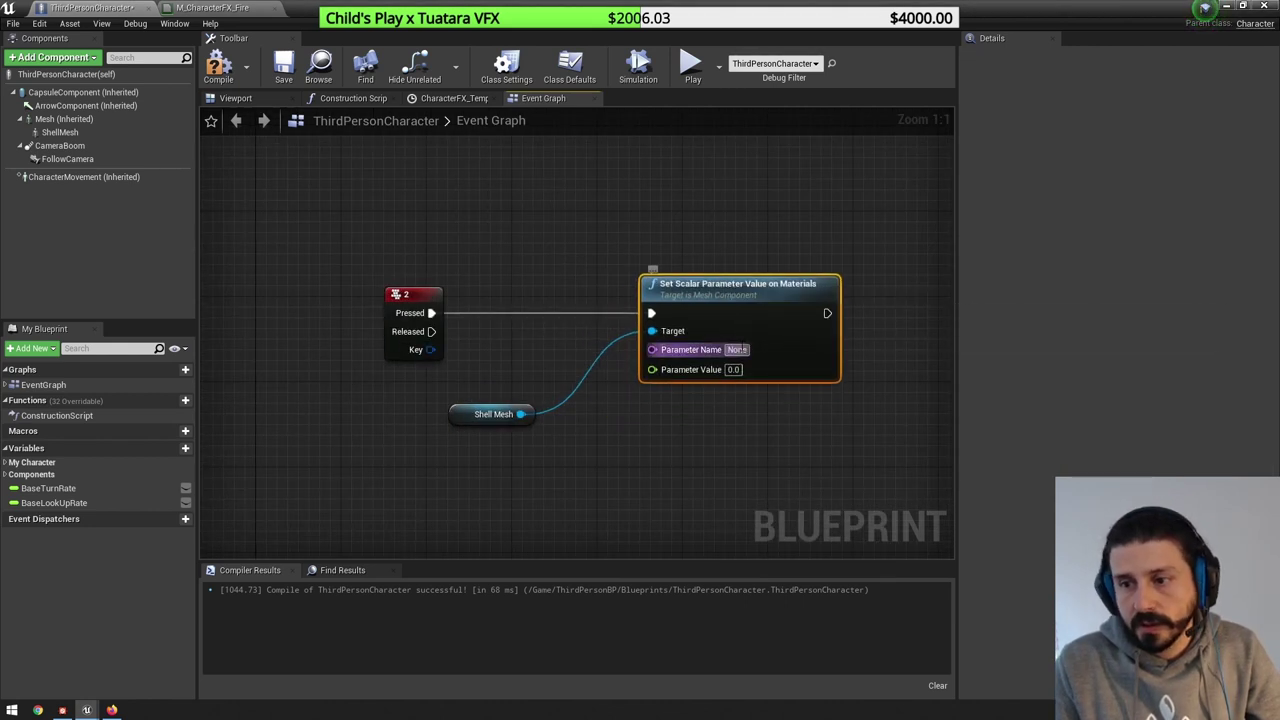
click(740, 346)
text(AvtivationTim)
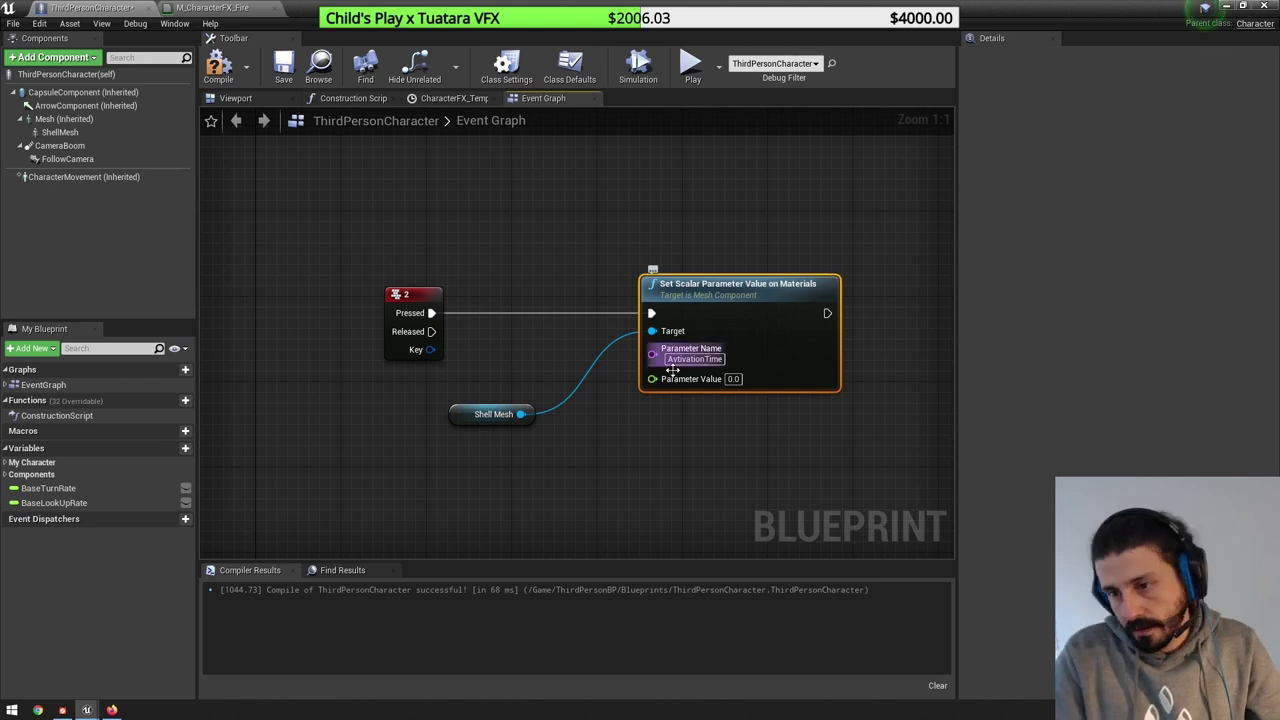
- Feed the node's Parameter Value from a Get Game Time in Seconds node and compile the blueprint
drag(652, 378, 623, 468)
text(game)
key(Return)
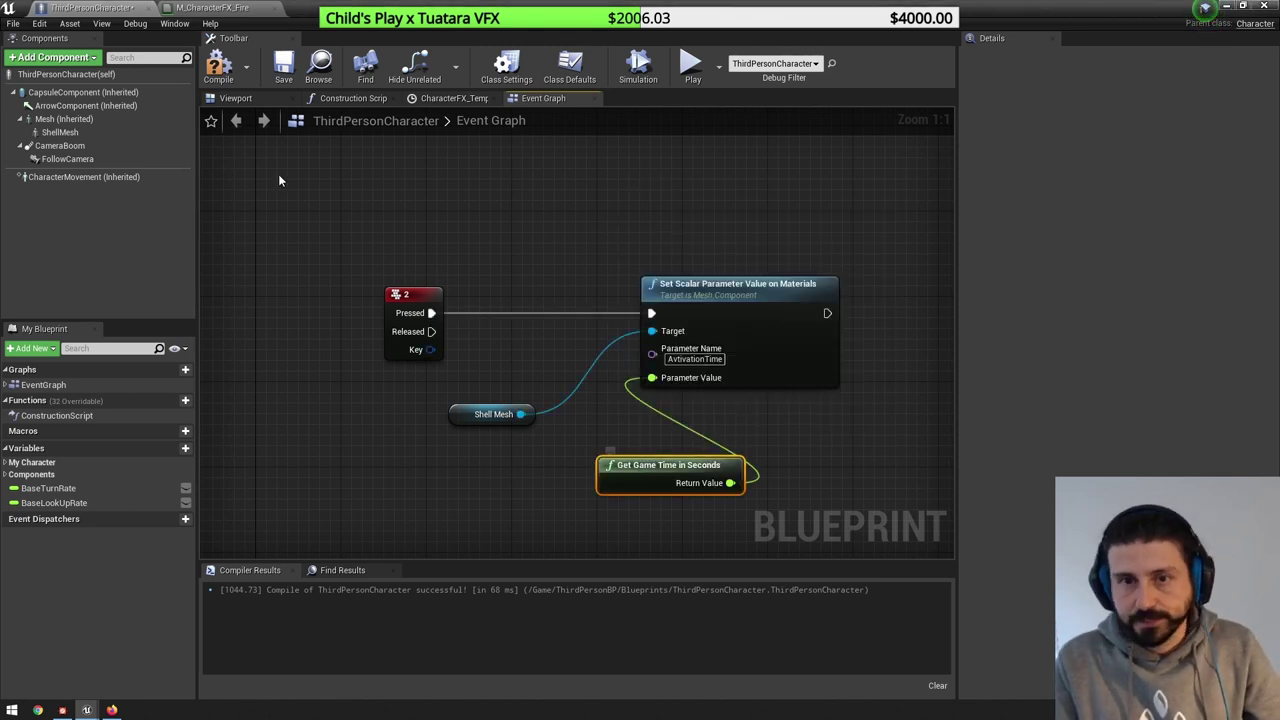
- Float the asset editor over the level editor, view the character's viewport, and play the level briefly to check the fire shell
click(212, 7)
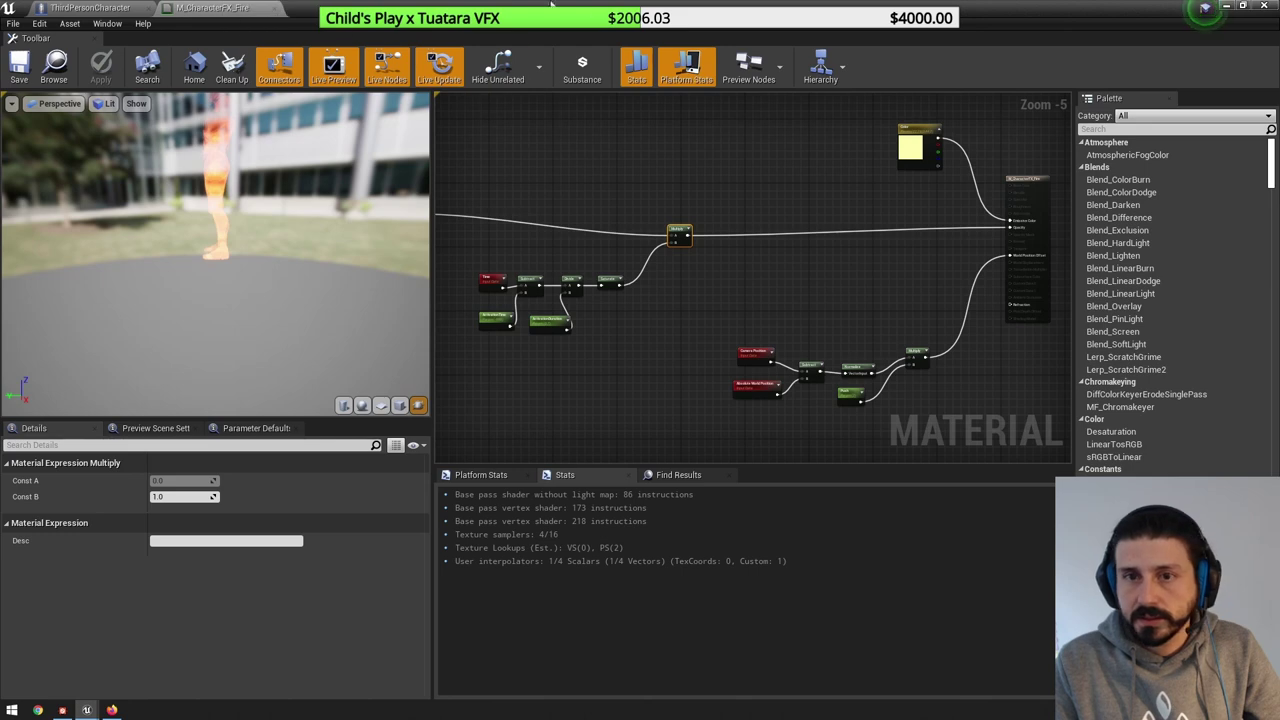
drag(551, 4, 708, 121)
click(528, 134)
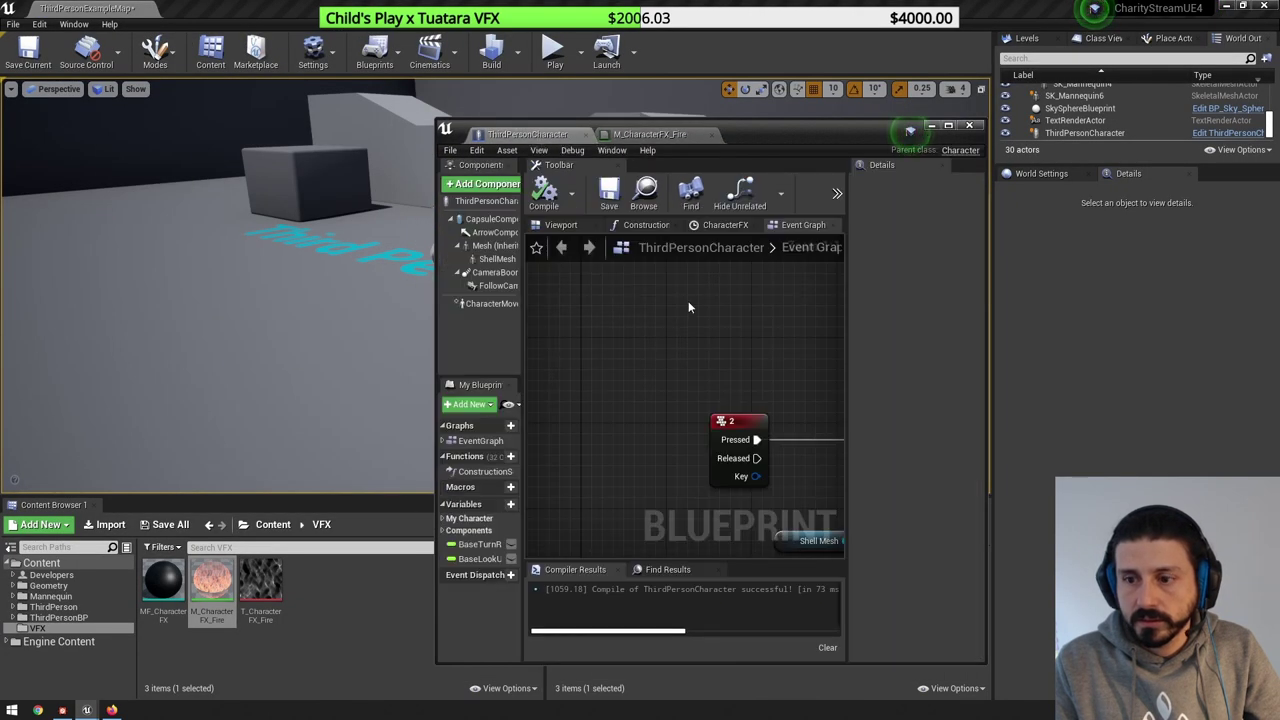
click(562, 225)
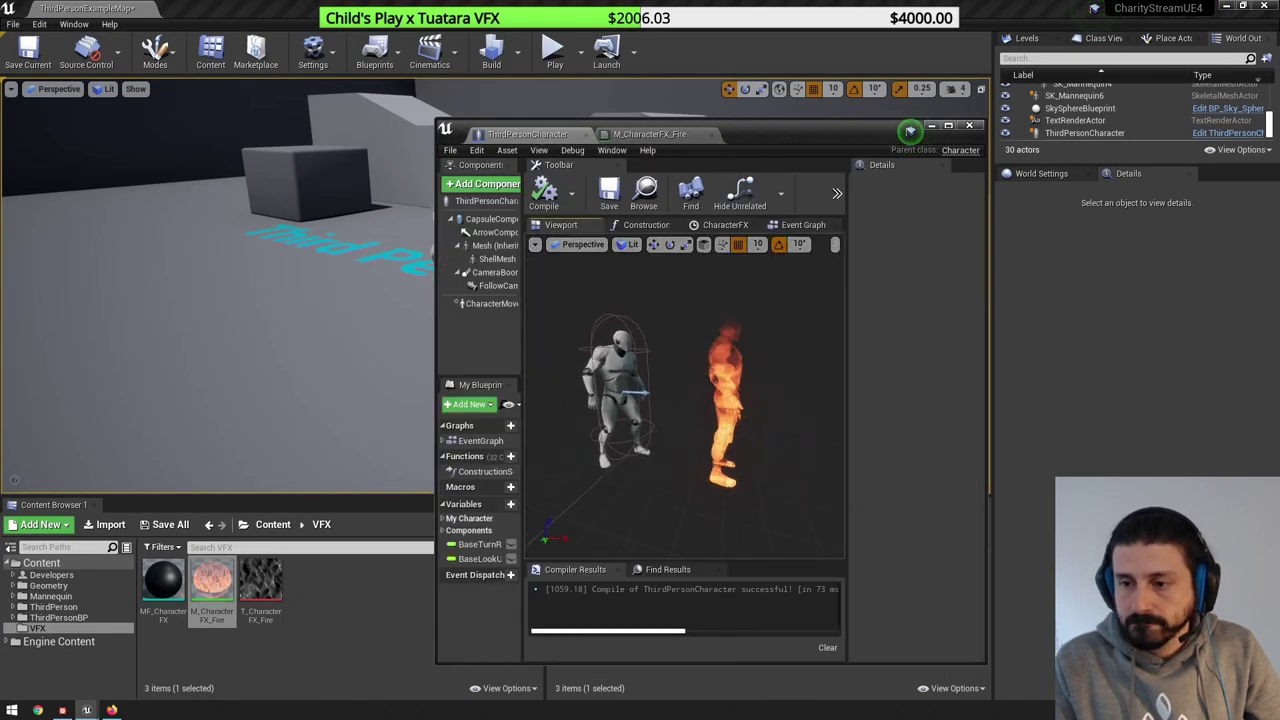
click(554, 50)
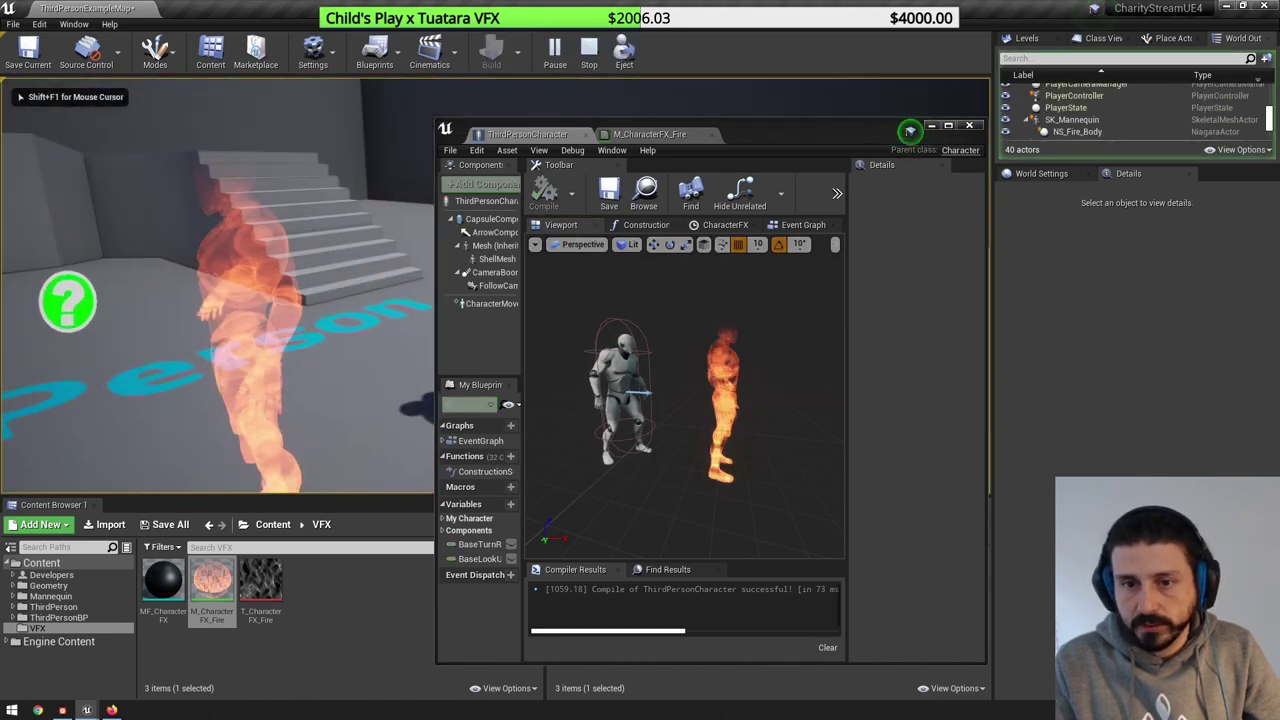
key(Escape)
- Set the default value of ActivationTime in M_CharacterFX_Fire to 11111111 and apply the material
click(672, 136)
double_click(810, 130)
scroll(655, 308, up, 3)
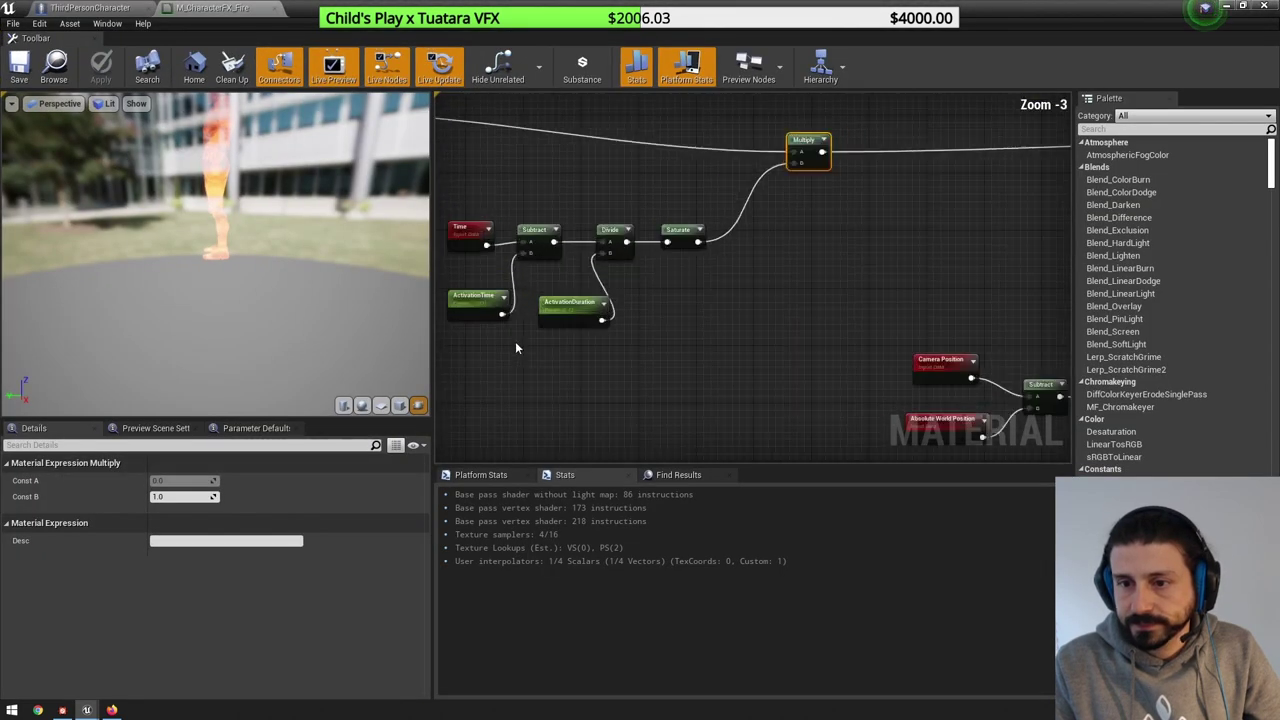
click(575, 300)
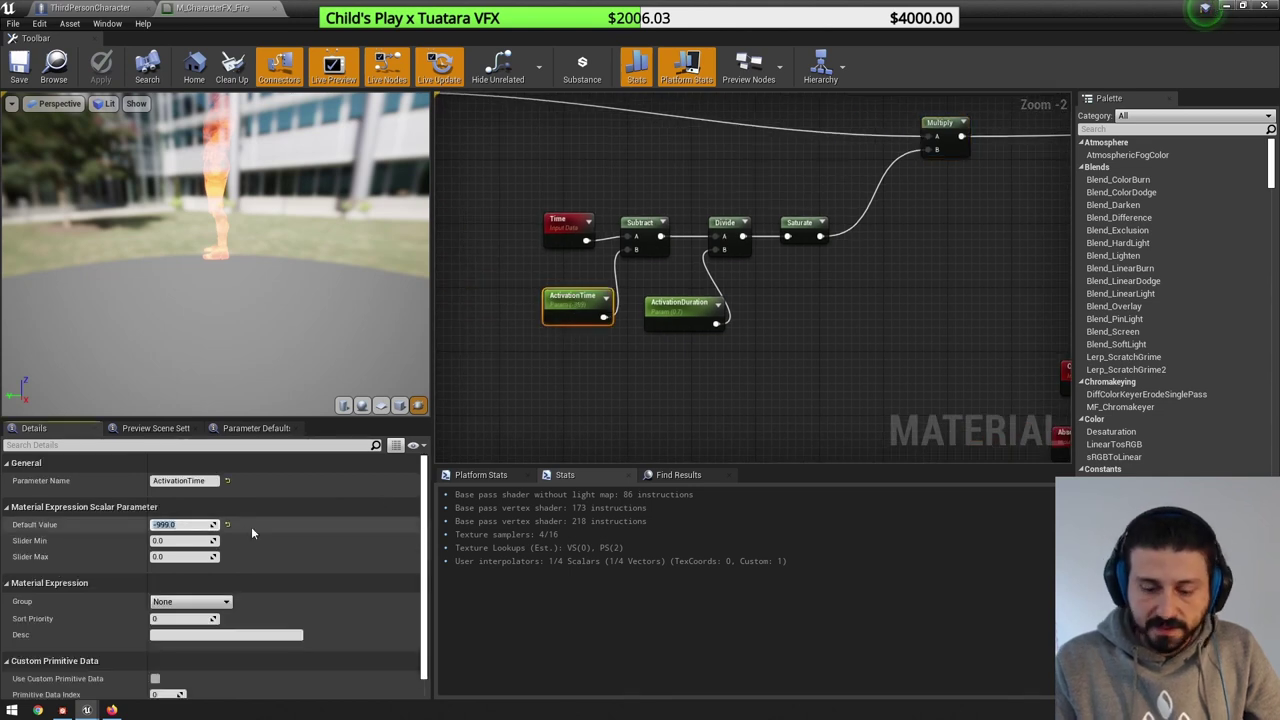
text(11111111)
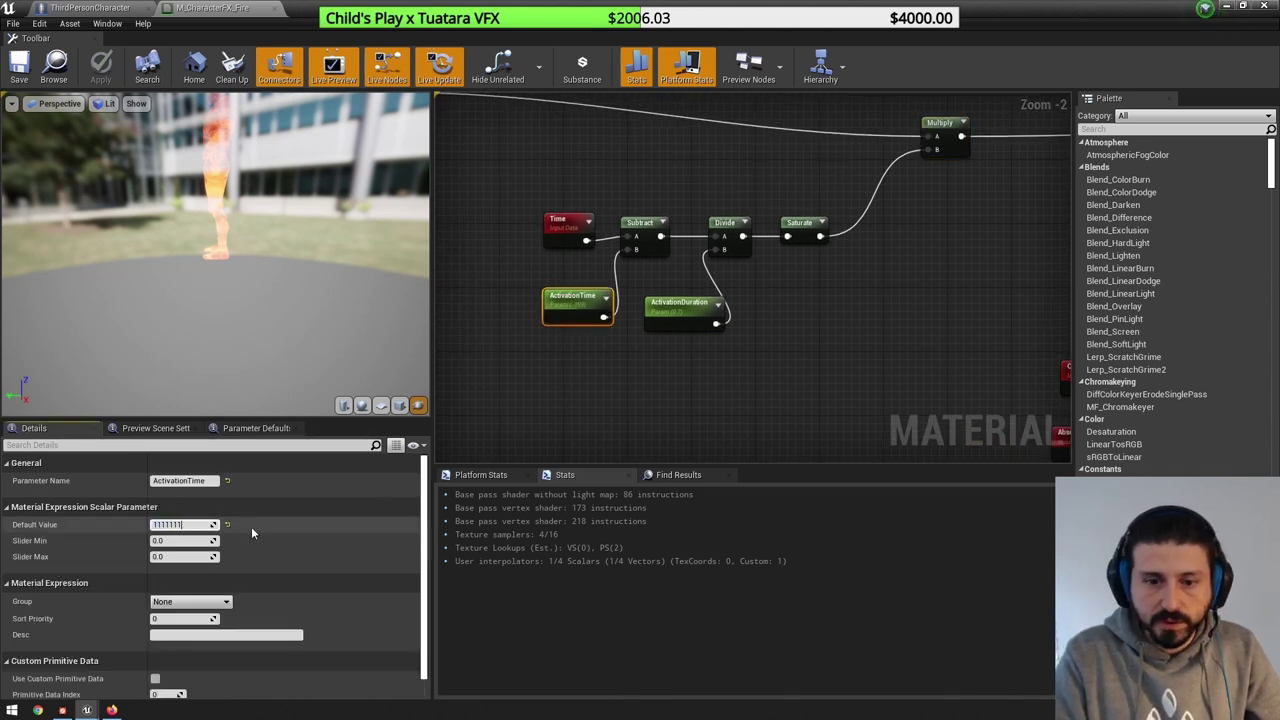
key(Return)
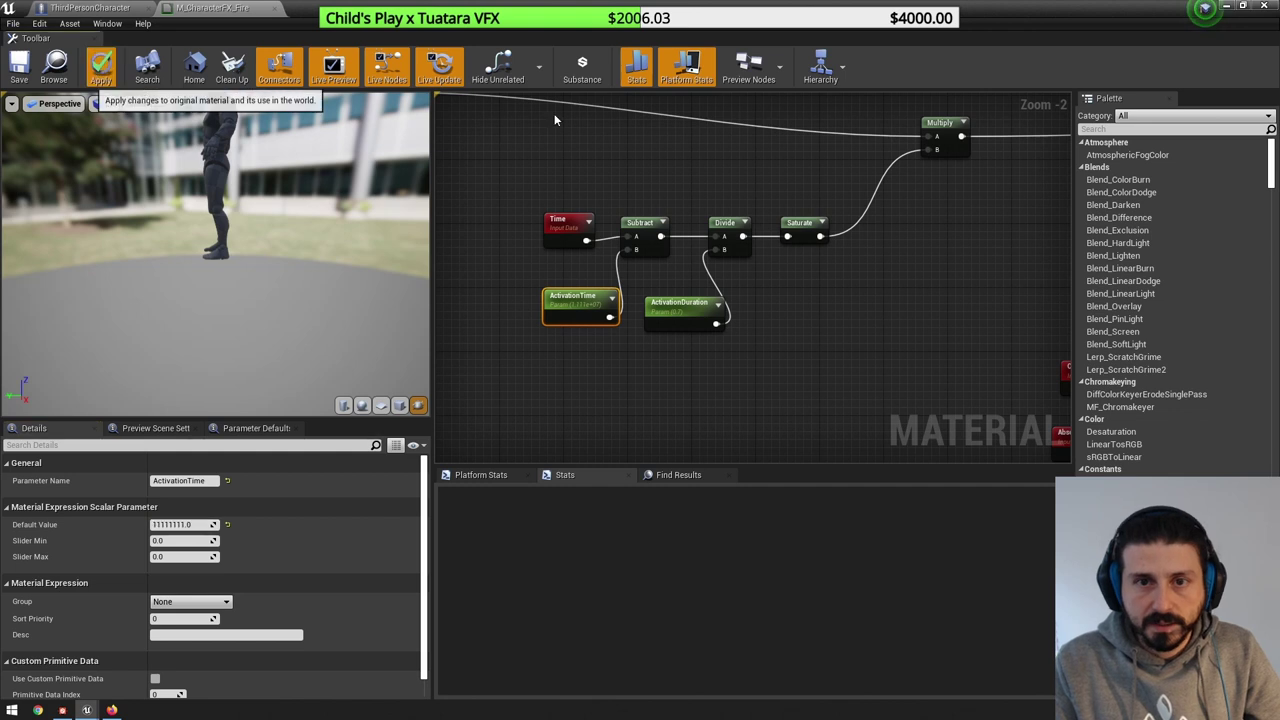
click(100, 66)
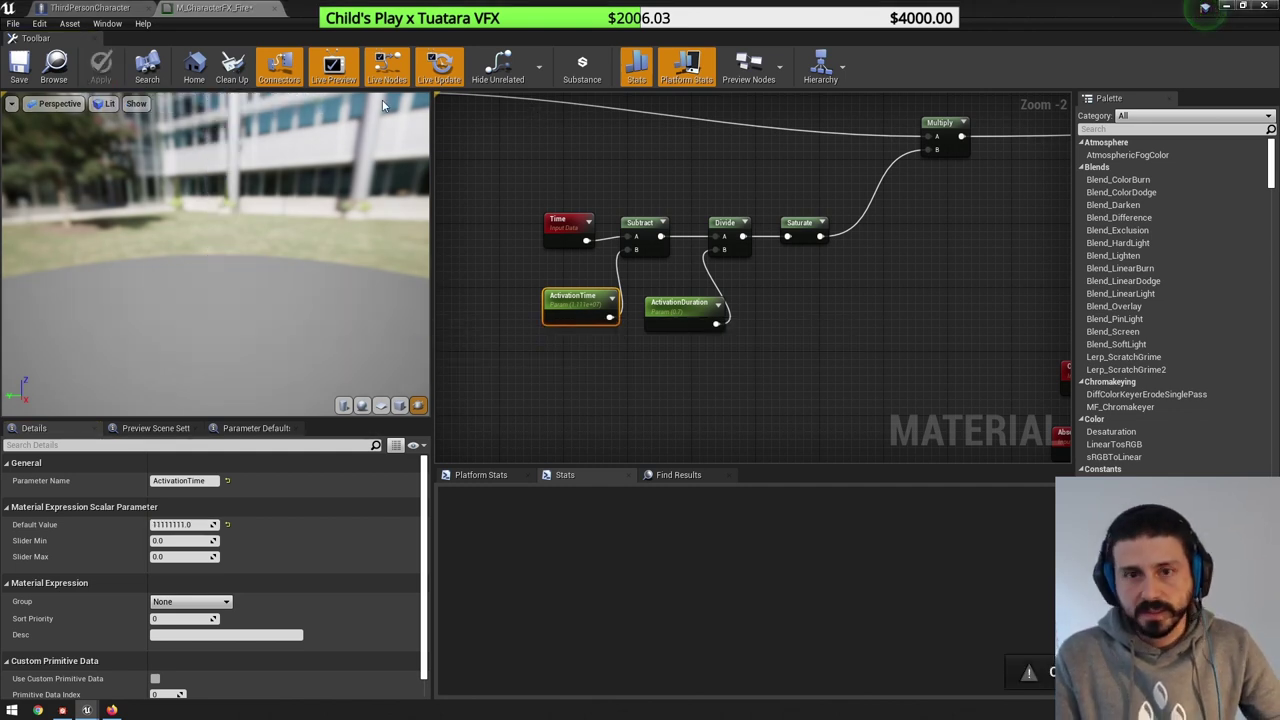
- Move the material editor aside and play the level, running the character around to test the fire activation
drag(662, 9, 875, 290)
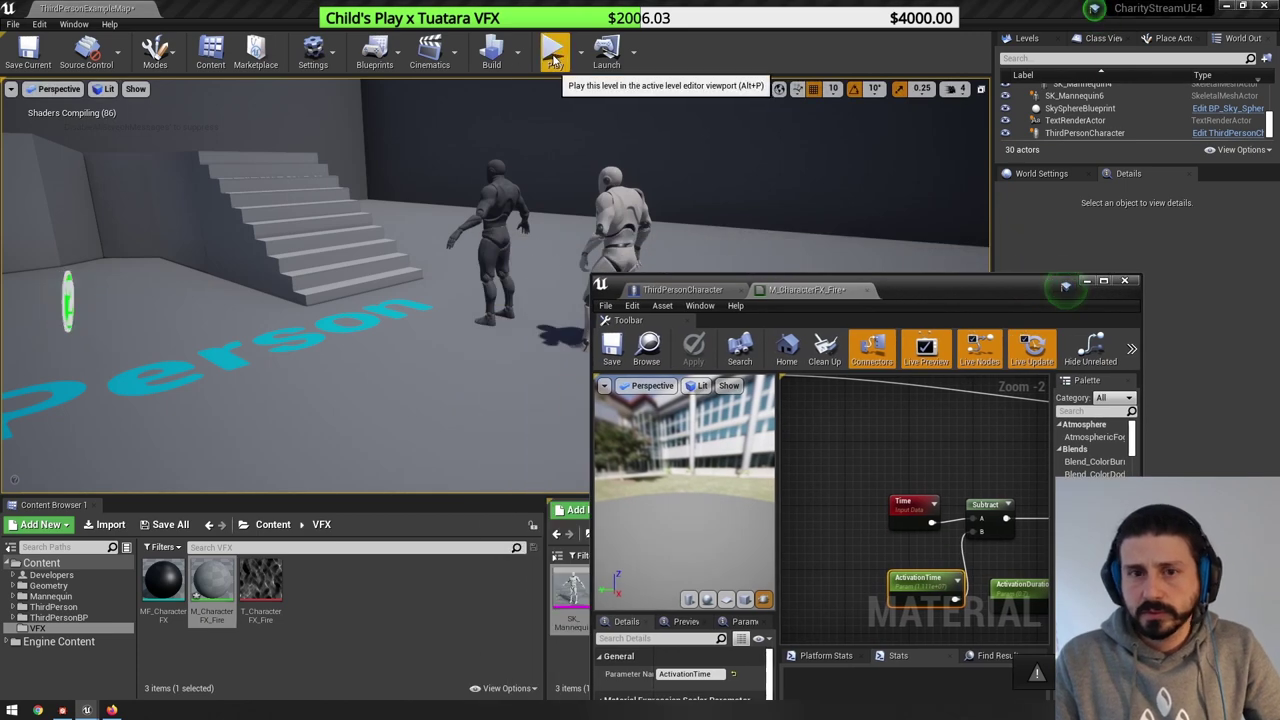
drag(954, 282, 1017, 200)
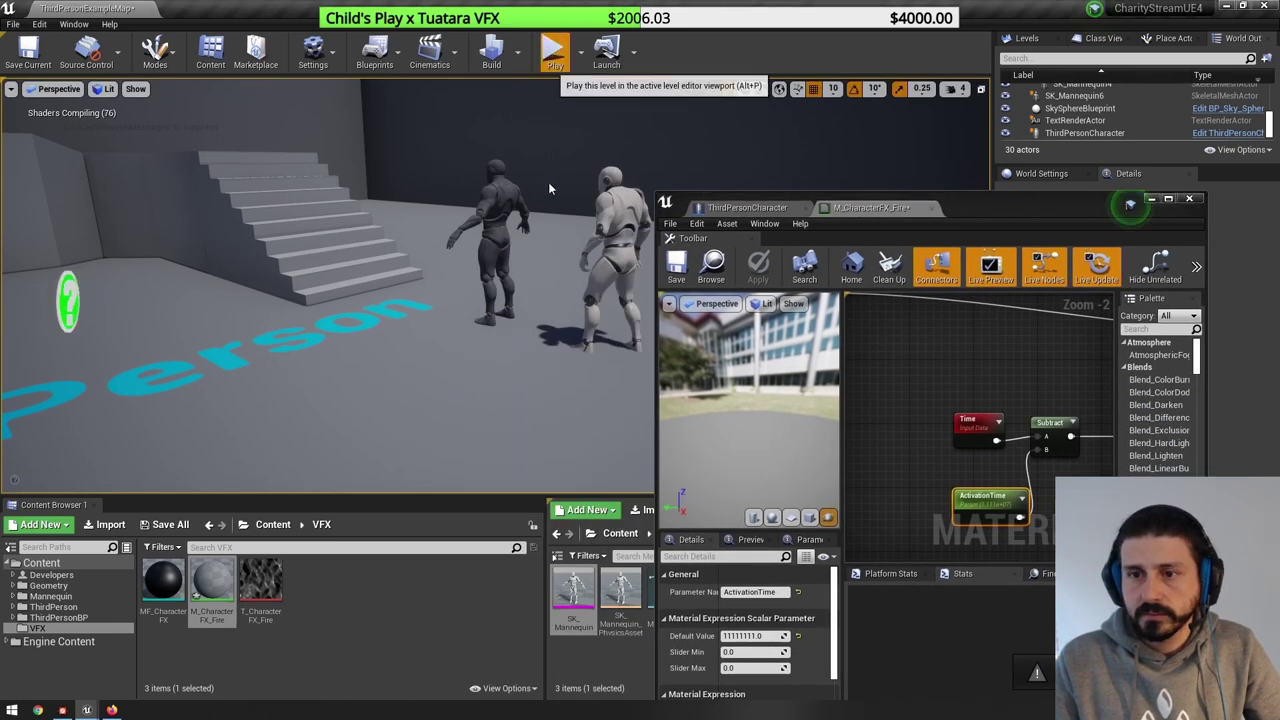
click(553, 50)
key(d)
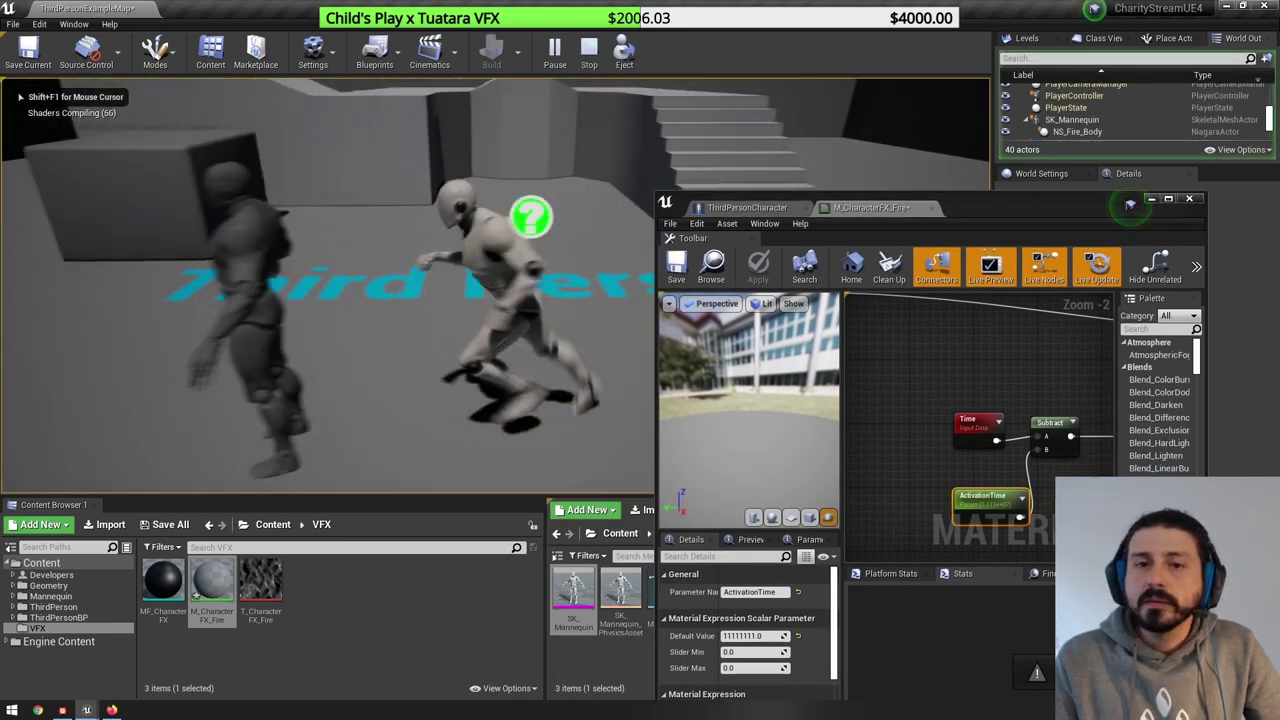
key(a)
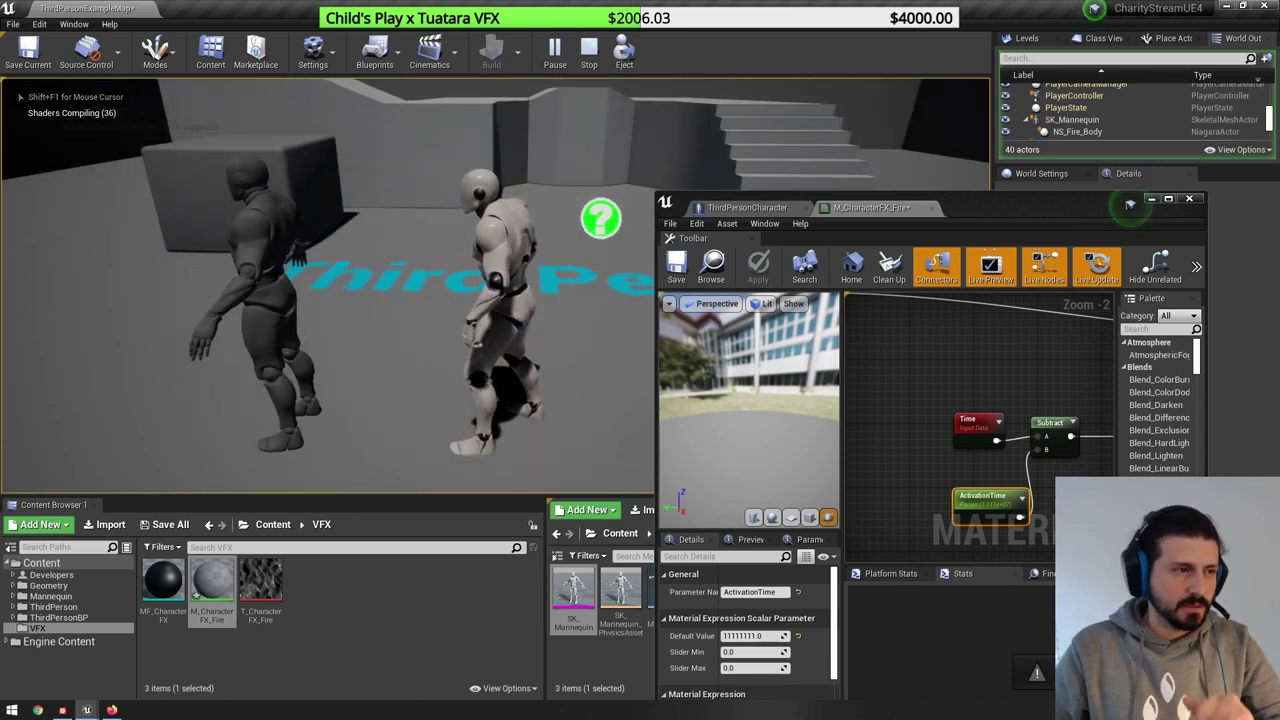
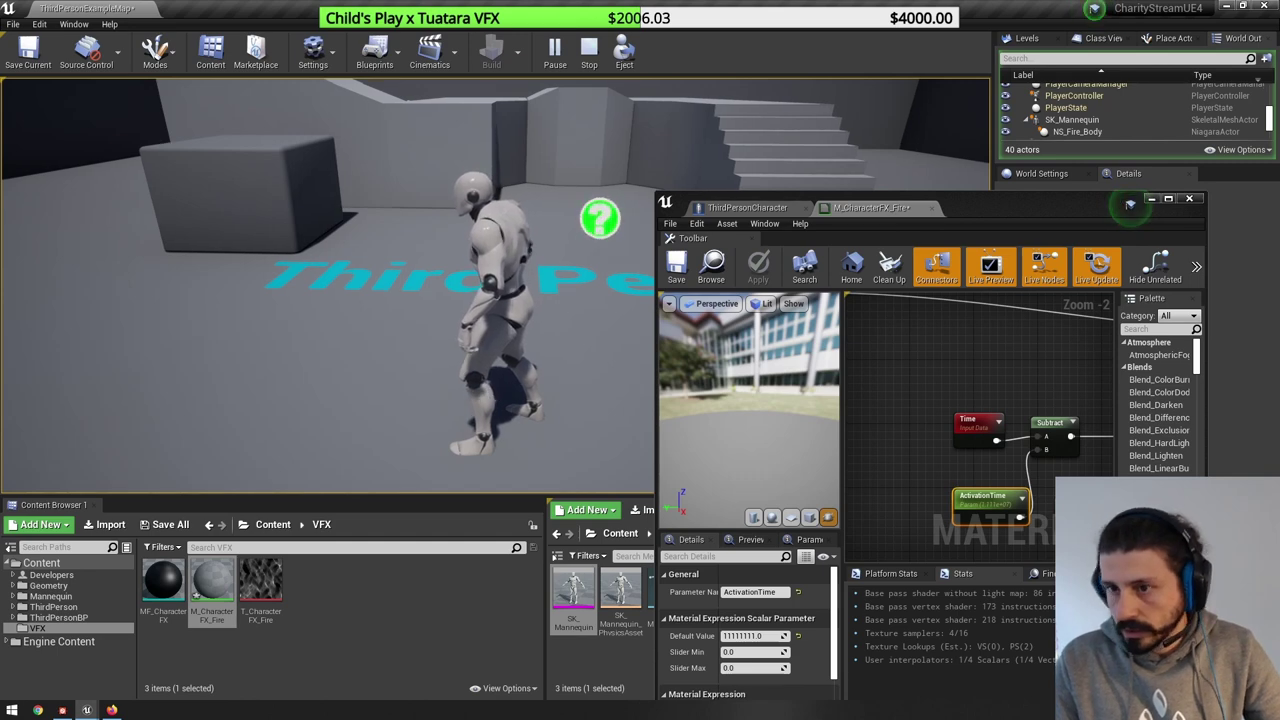
key(w)
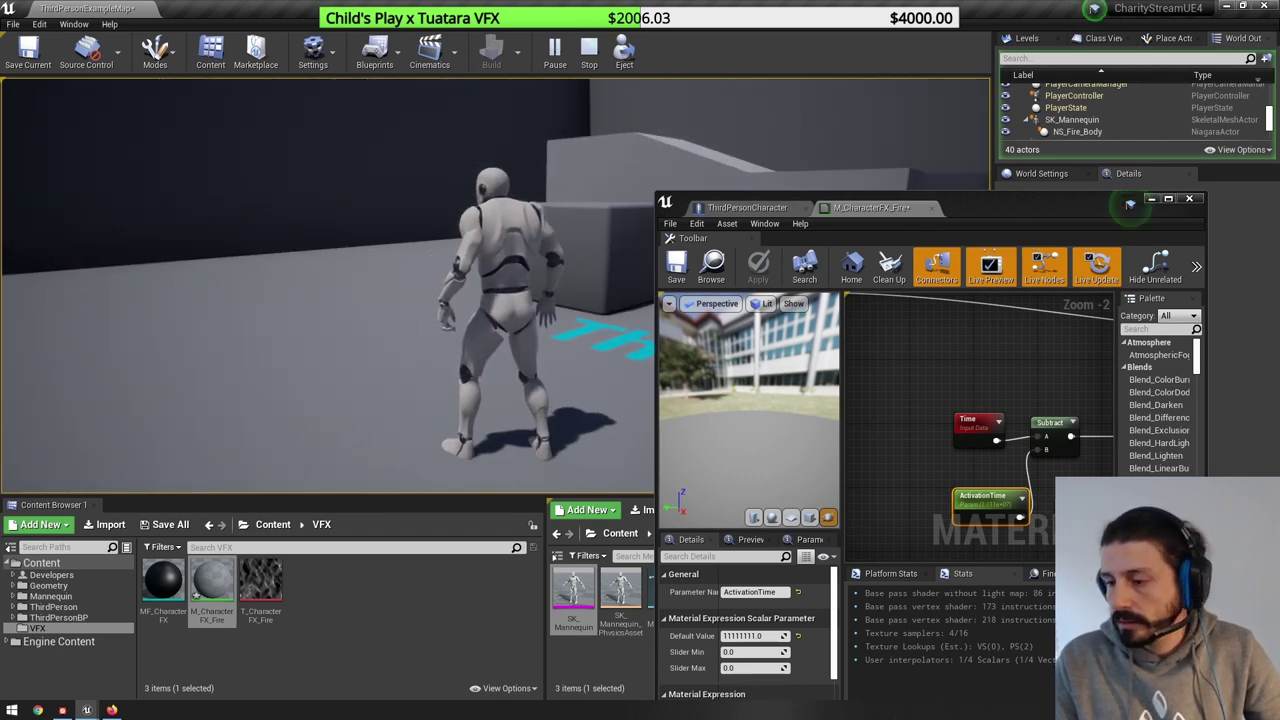
- Examine the material's activation nodes and the 2 key logic in the ThirdPersonCharacter Event Graph while the level is playing
right_drag(1042, 446, 885, 397)
scroll(912, 434, down, 2)
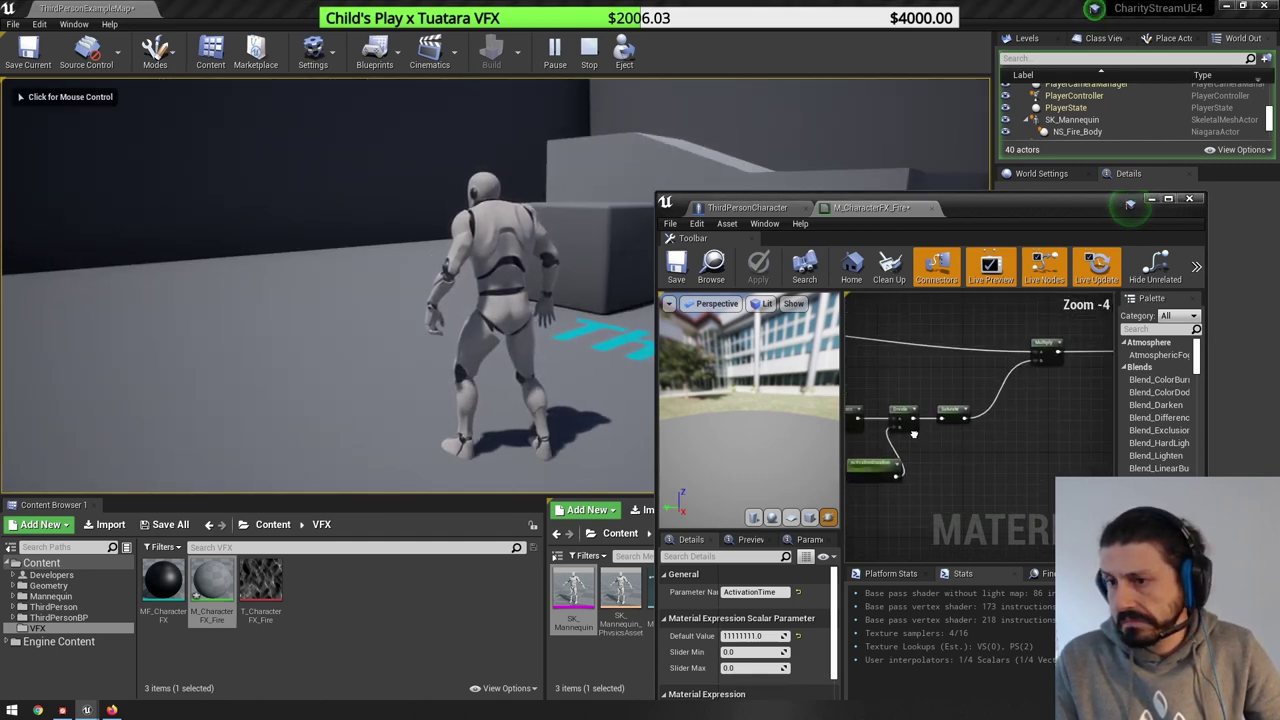
click(757, 211)
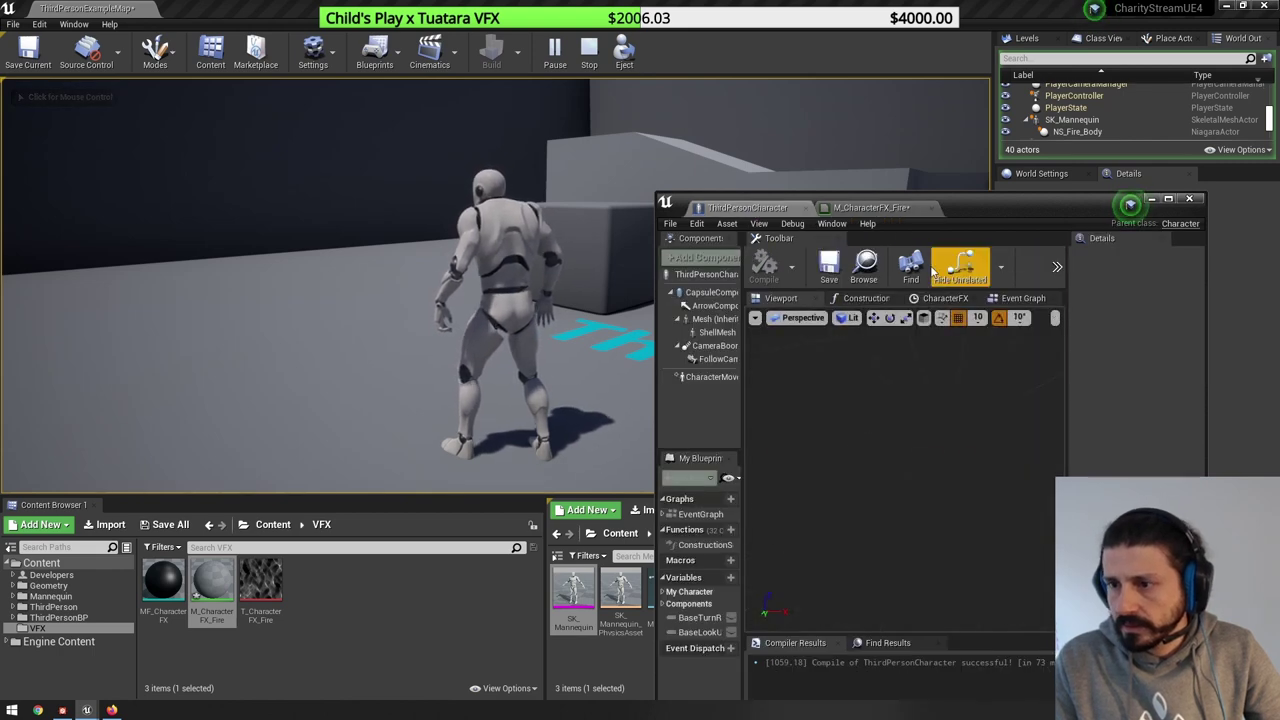
click(868, 207)
click(750, 207)
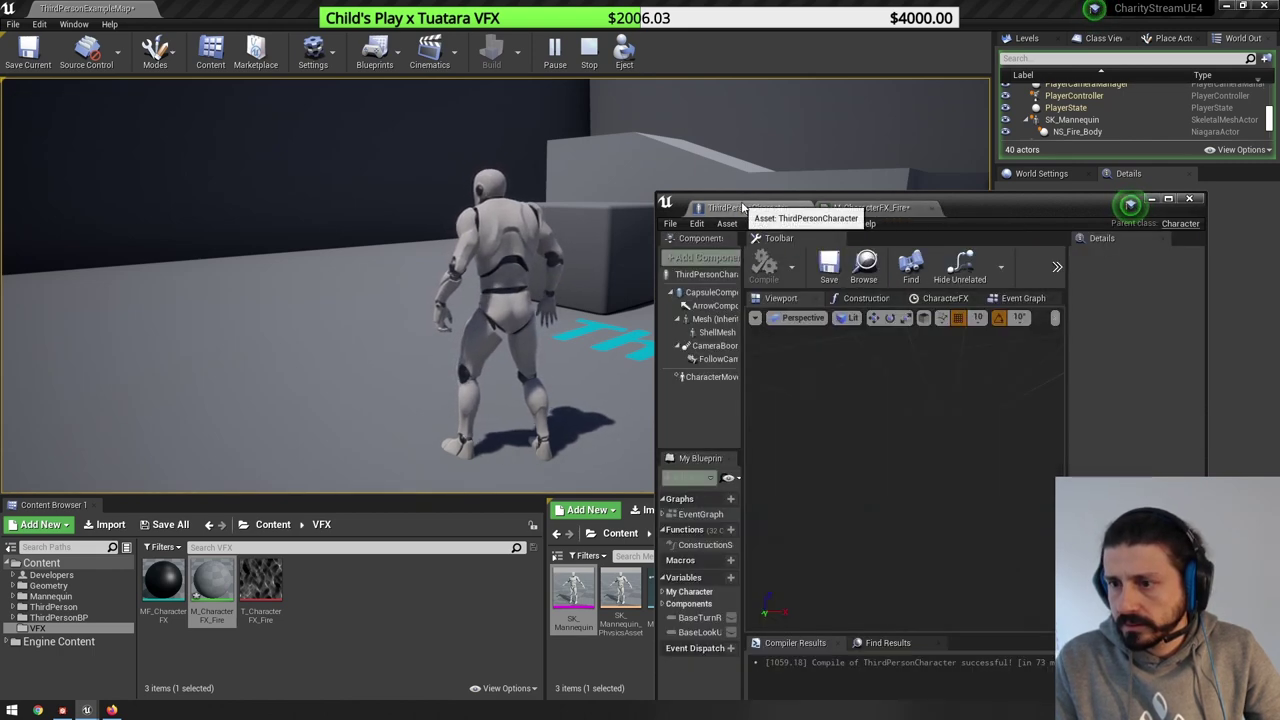
click(1015, 298)
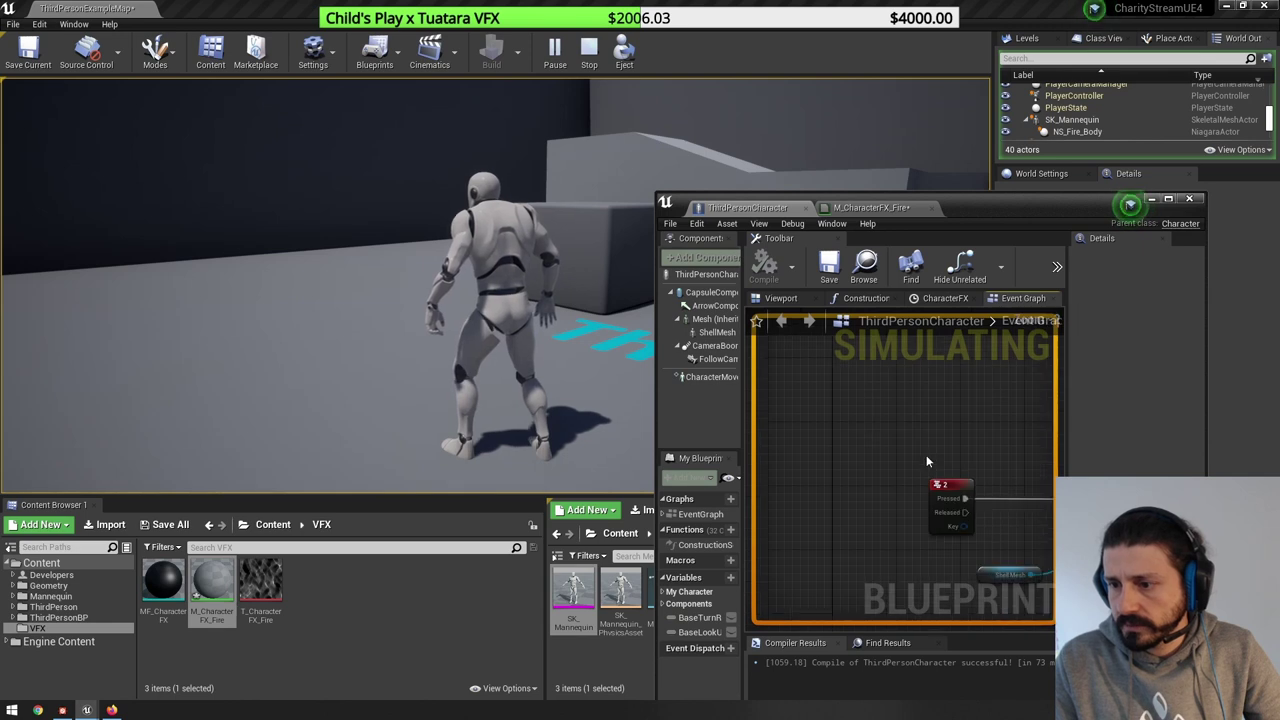
click(858, 424)
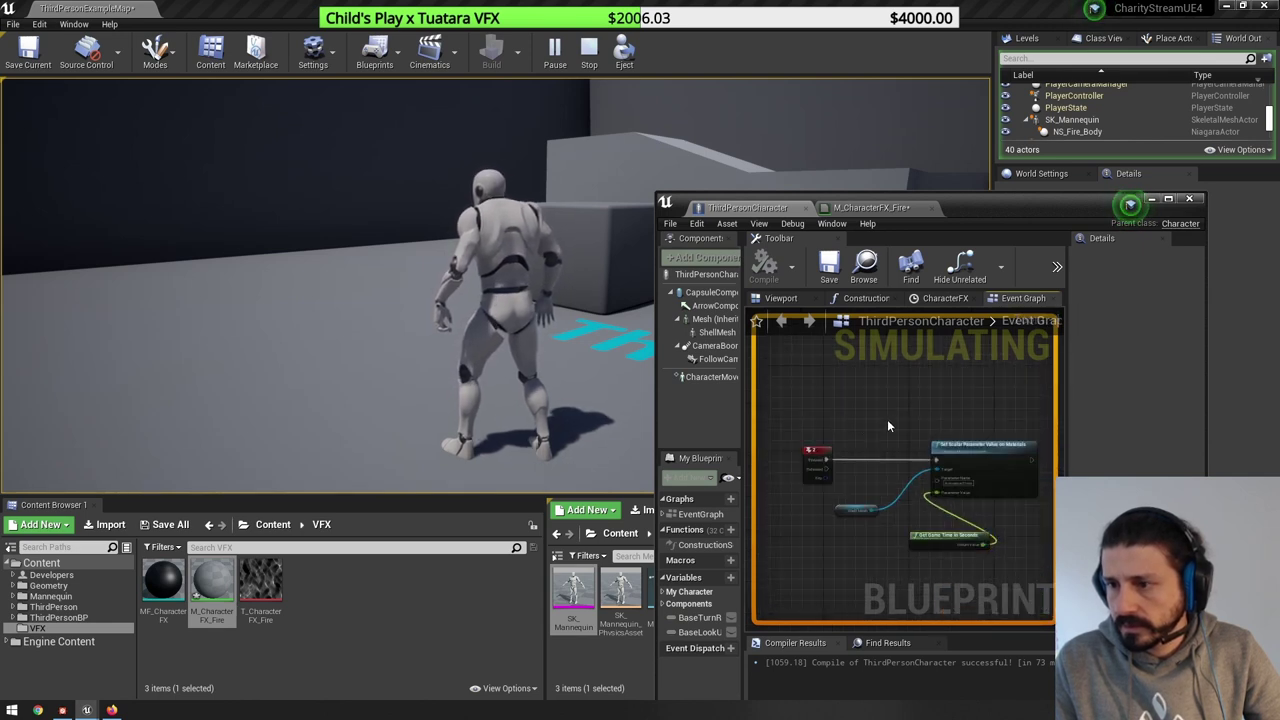
click(590, 370)
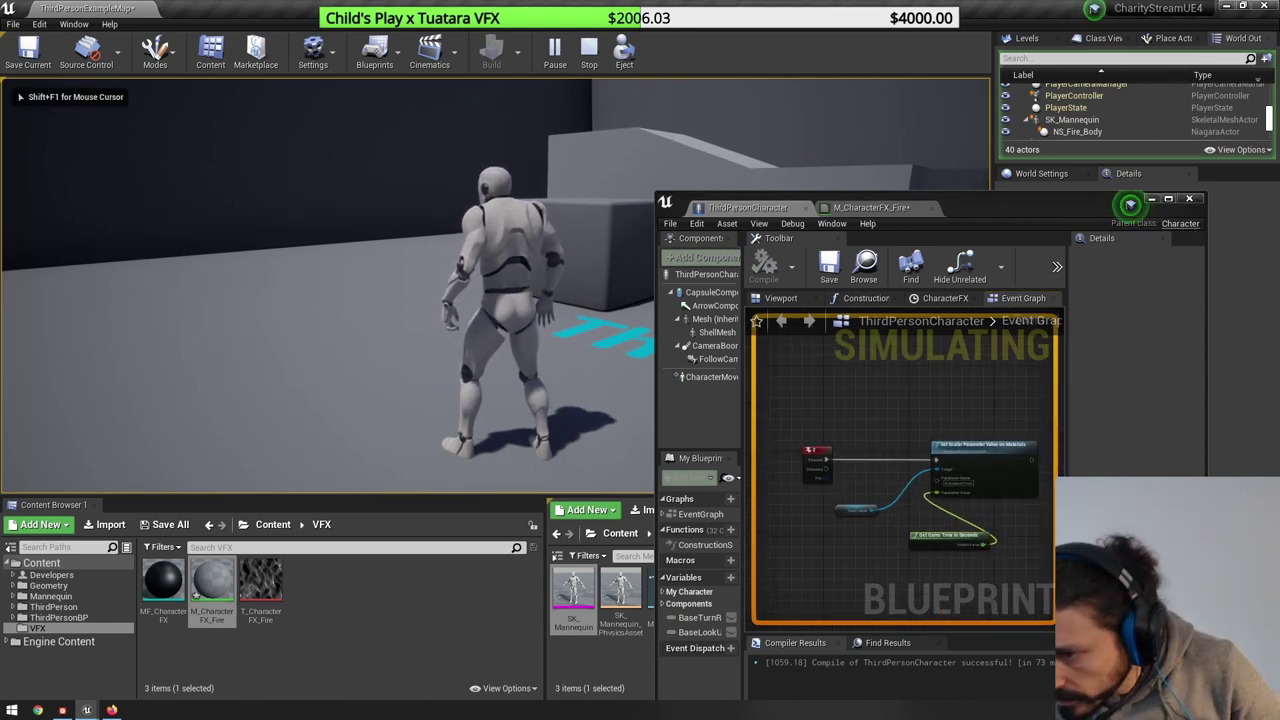
- Stop the play session, correct the scalar node's Parameter Name to ActivationTime, and compile the blueprint
key(shift+F1)
scroll(1026, 522, up, 3)
key(Escape)
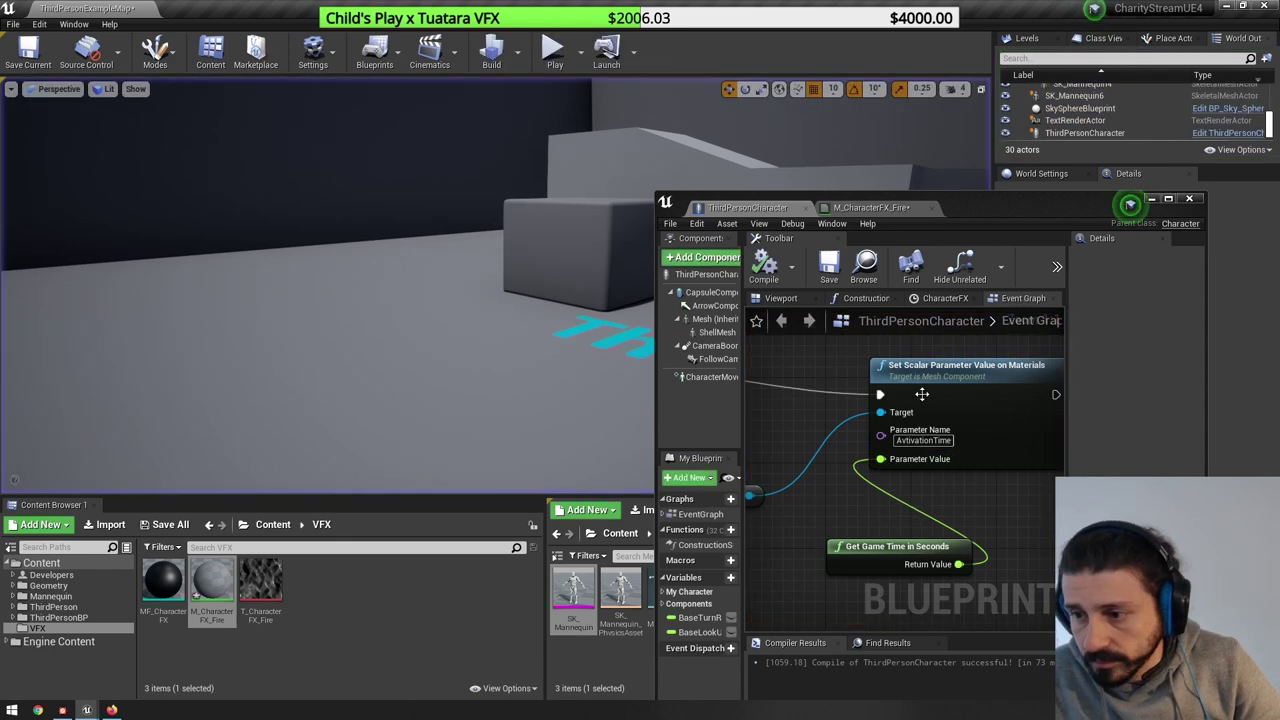
click(898, 440)
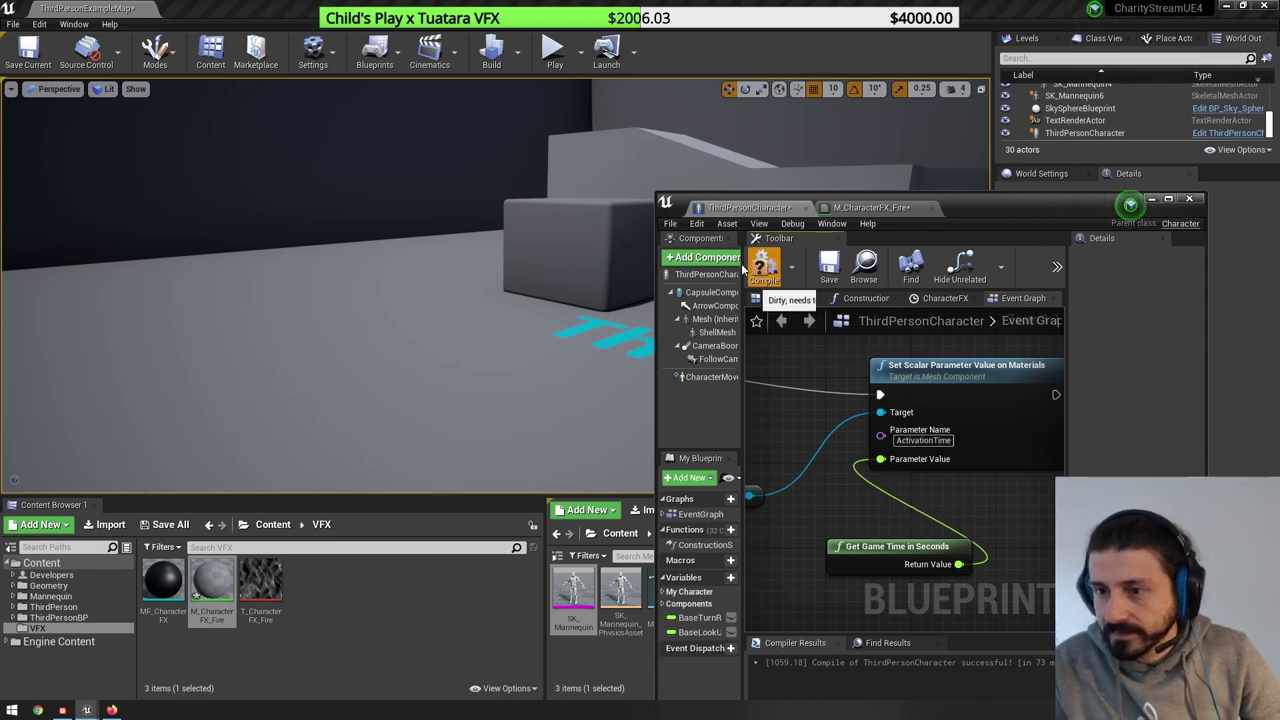
click(764, 266)
- Play the level again to test the fire shell's timed activation from several angles, and stop the session
click(553, 52)
key(f)
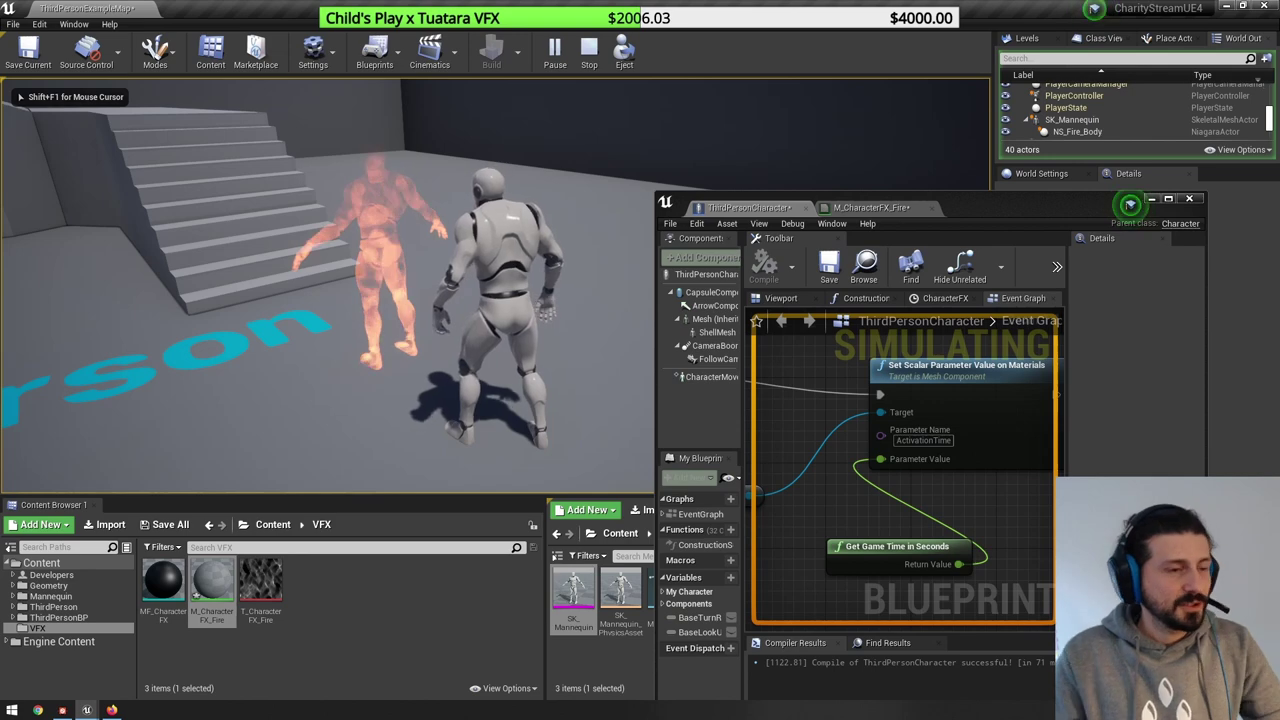
key(a)
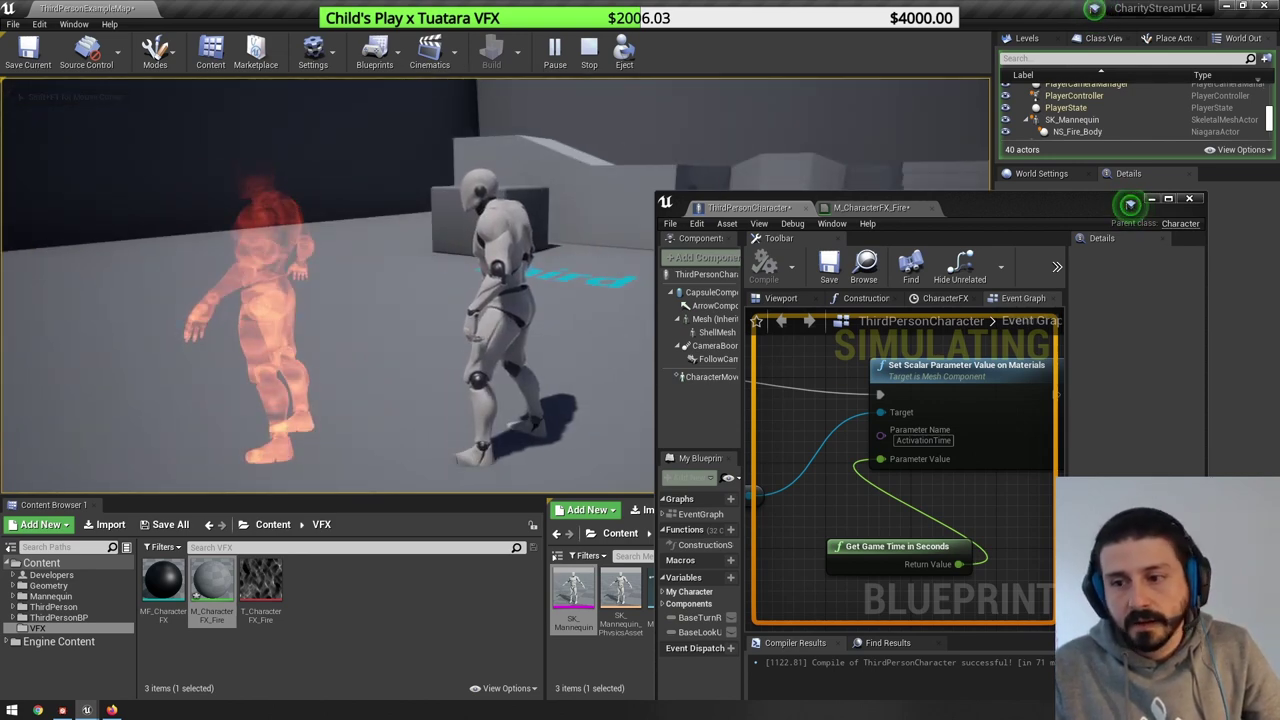
key(w)
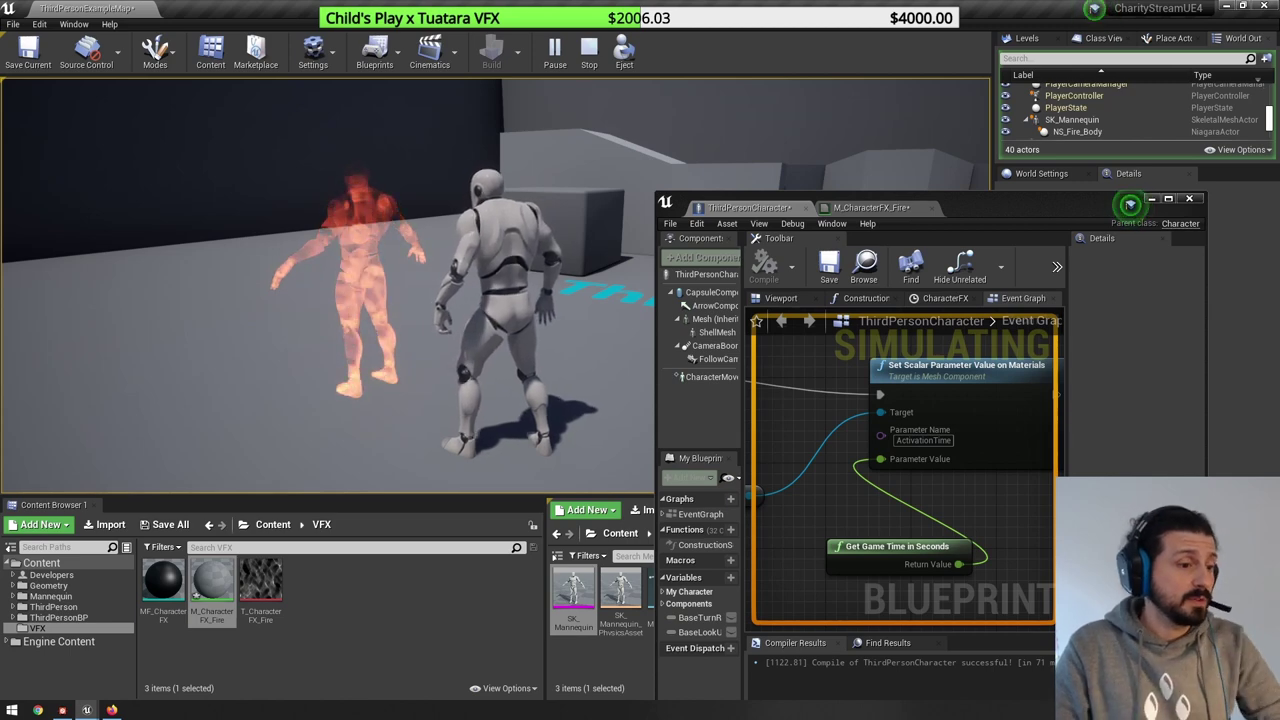
key(Escape)
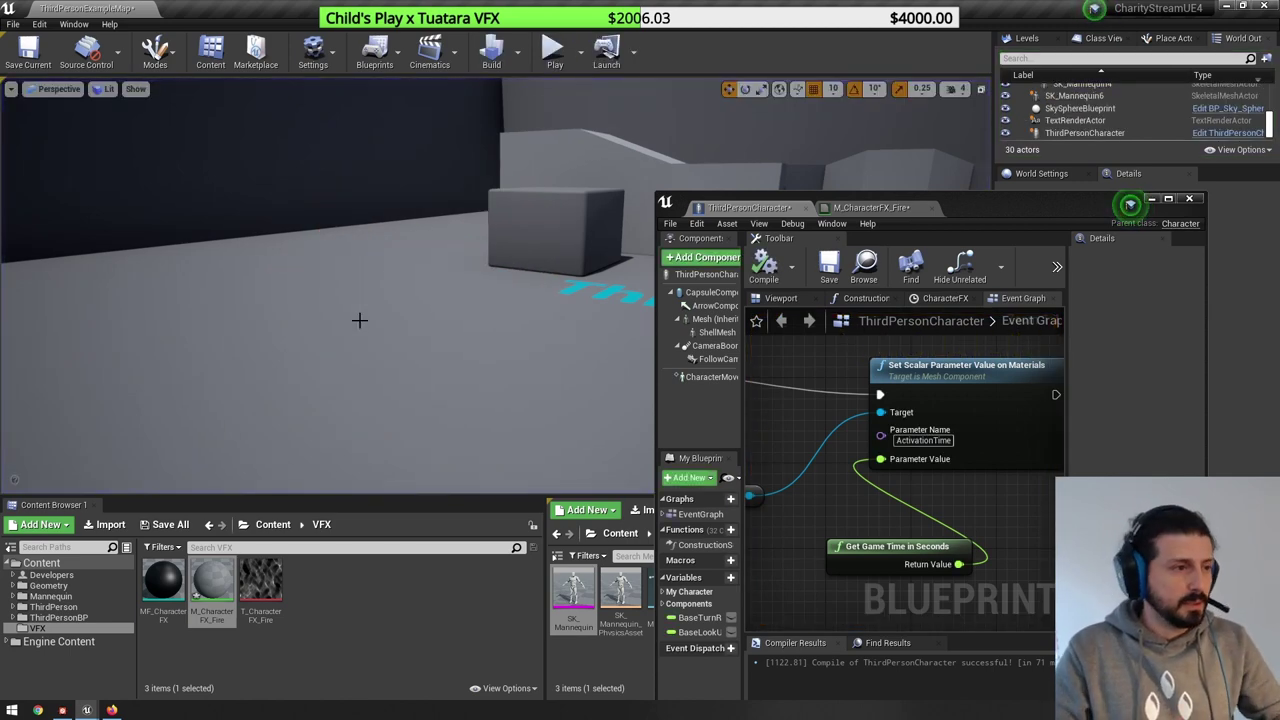
- Return to the maximized M_CharacterFX_Fire material and set the ActivationTime parameter's default value to -999
click(872, 206)
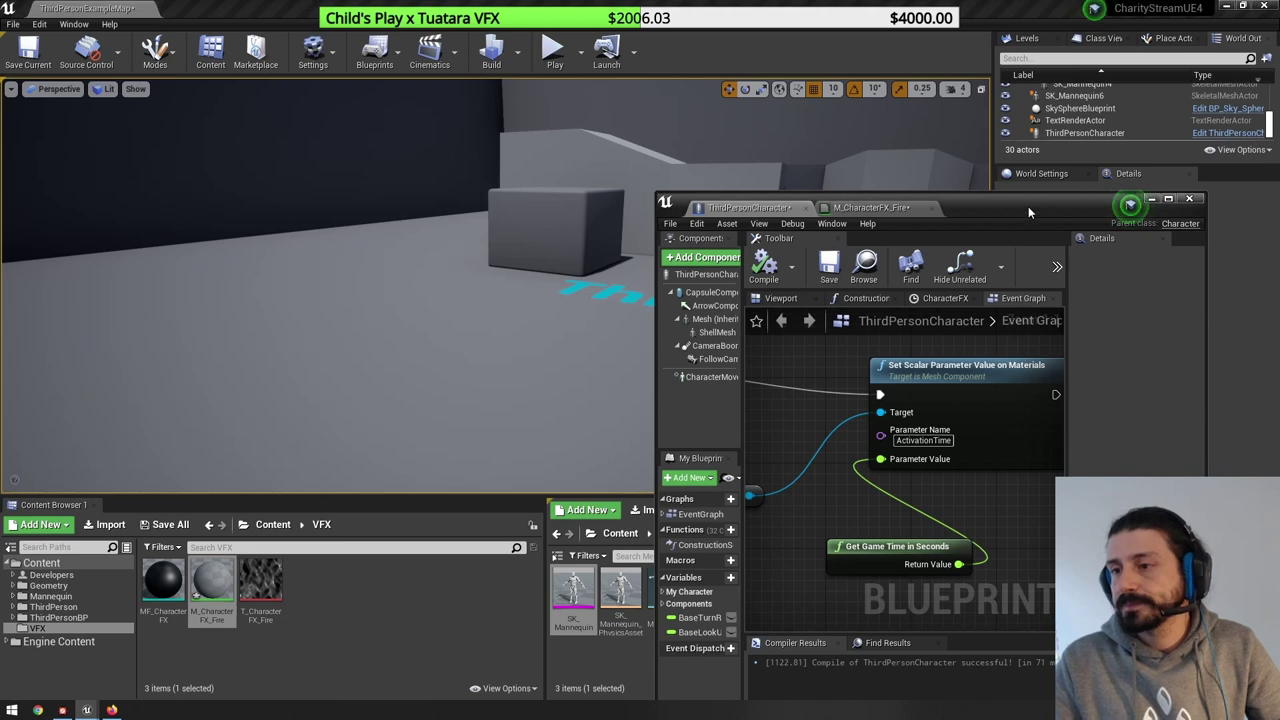
double_click(990, 198)
right_drag(614, 295, 643, 265)
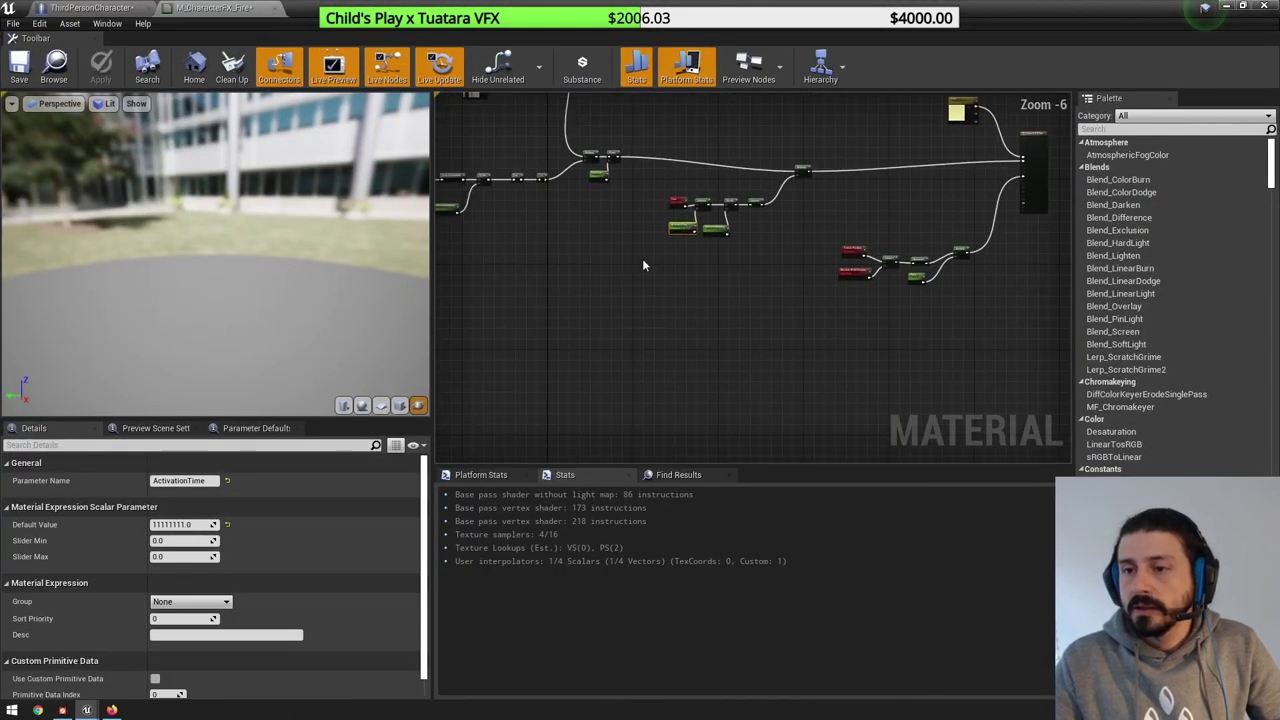
drag(764, 201, 762, 203)
scroll(710, 215, up, 5)
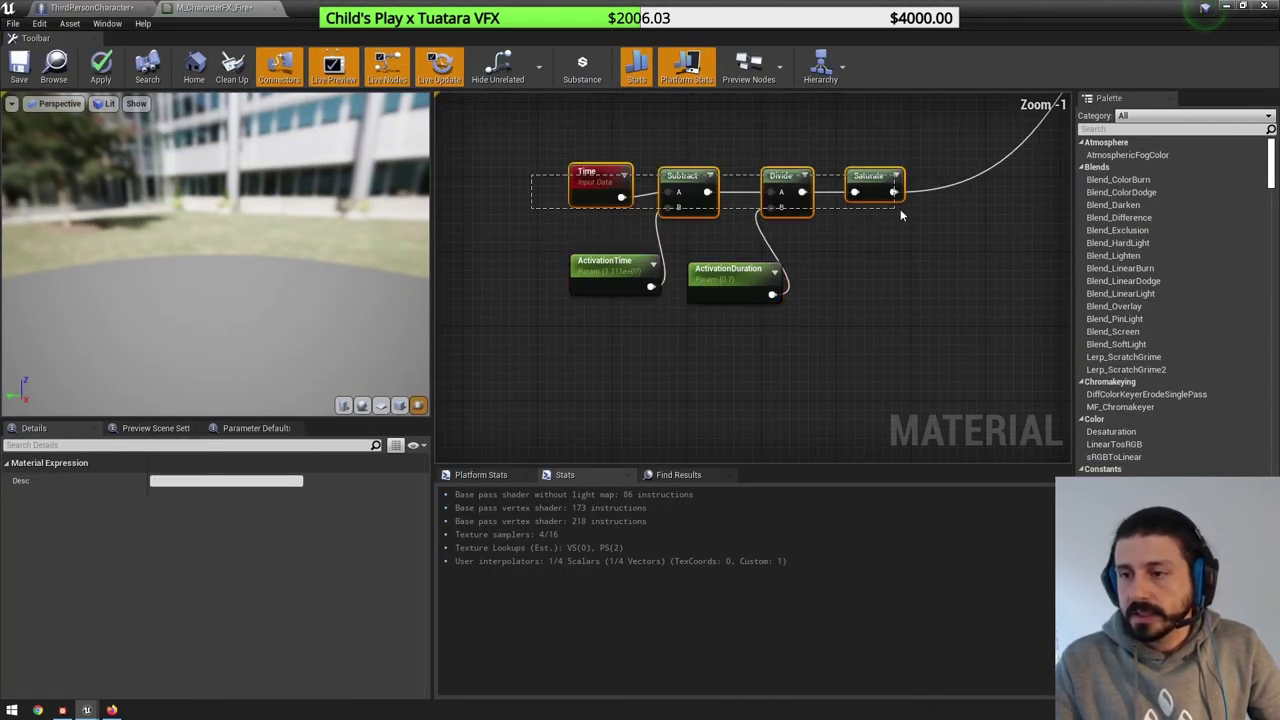
click(872, 323)
click(610, 263)
click(185, 524)
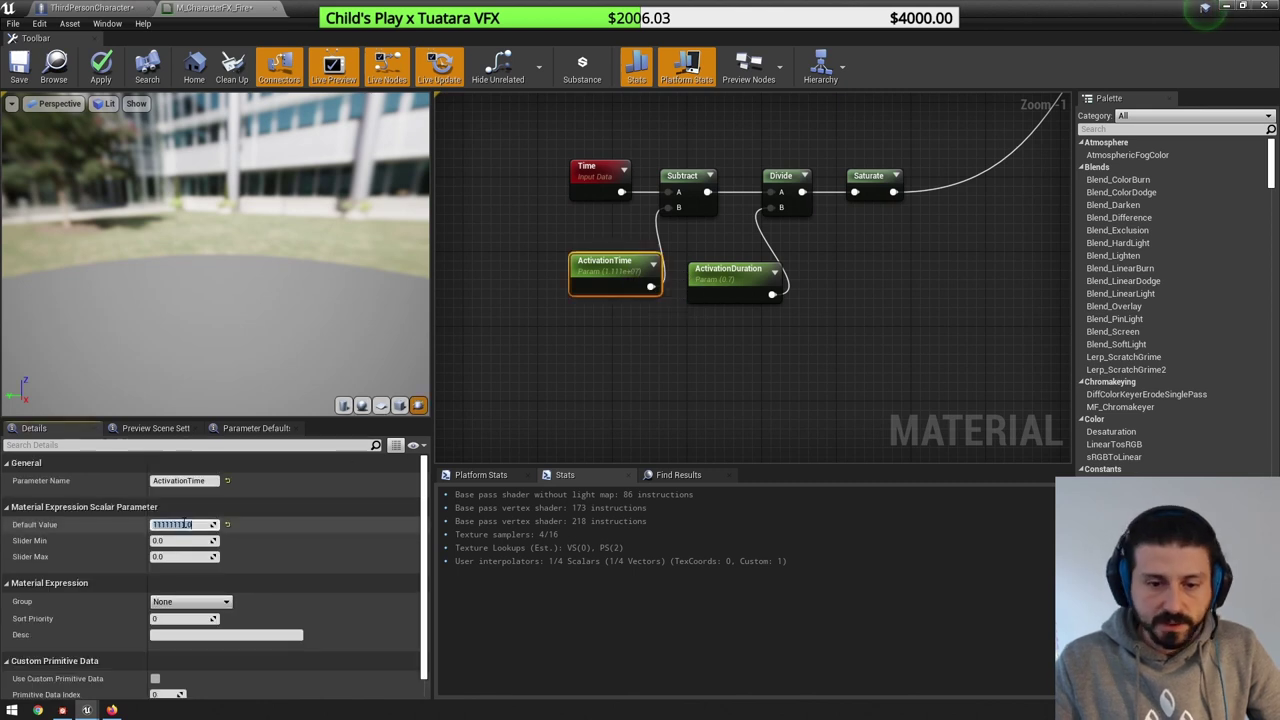
key(Return)
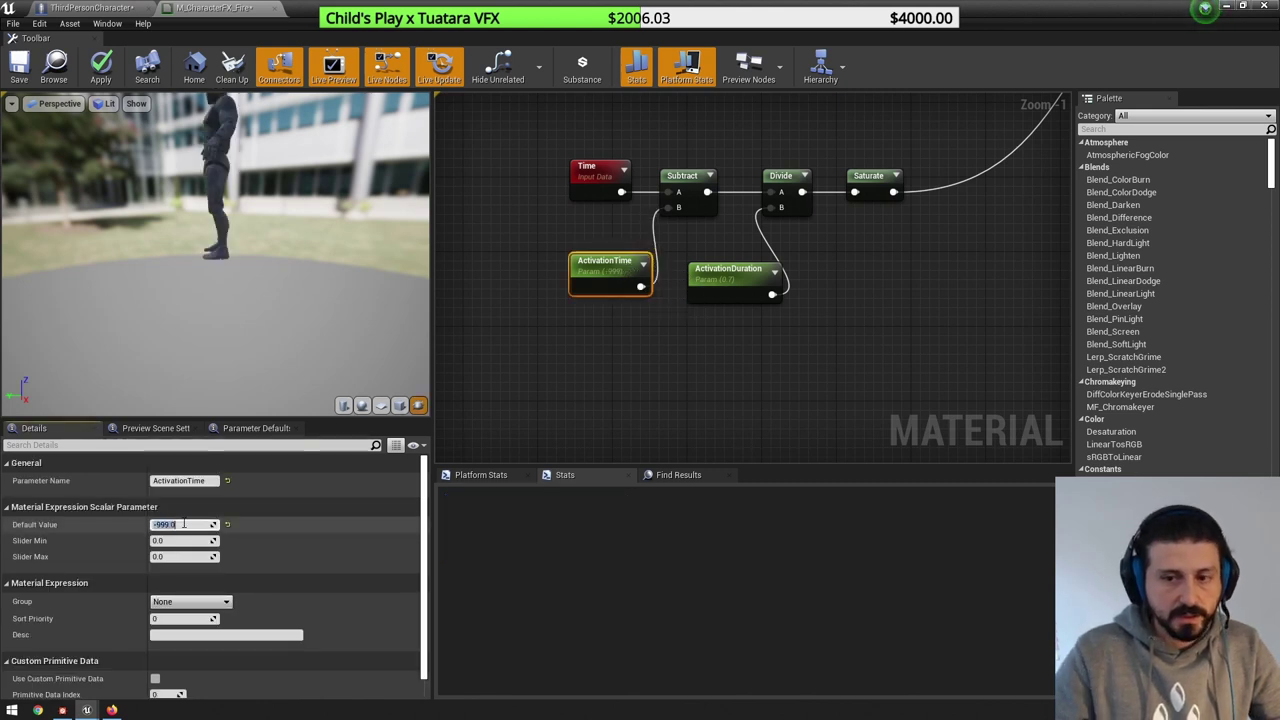
- Duplicate the Time, Subtract, Divide and Saturate chain with its two parameters, and place the copy below the original
click(762, 402)
scroll(812, 319, down, 1)
drag(556, 188, 906, 332)
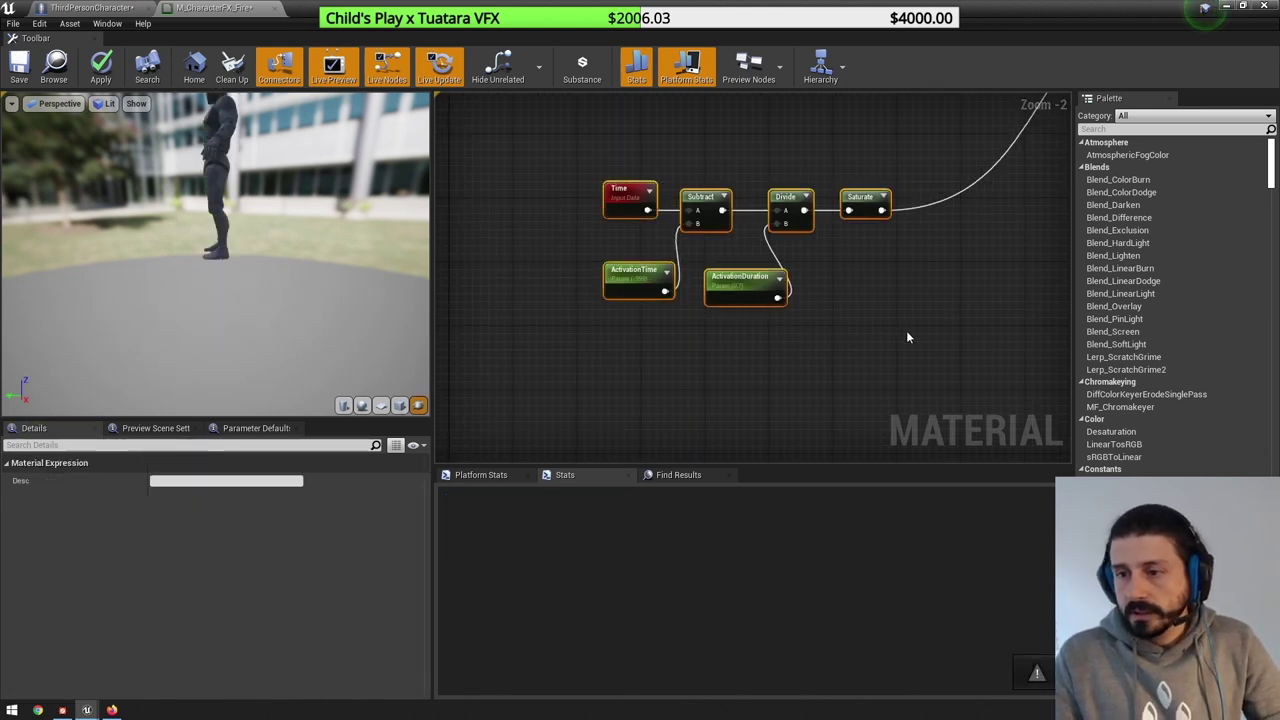
right_drag(906, 332, 856, 286)
key(ctrl+c)
key(ctrl+v)
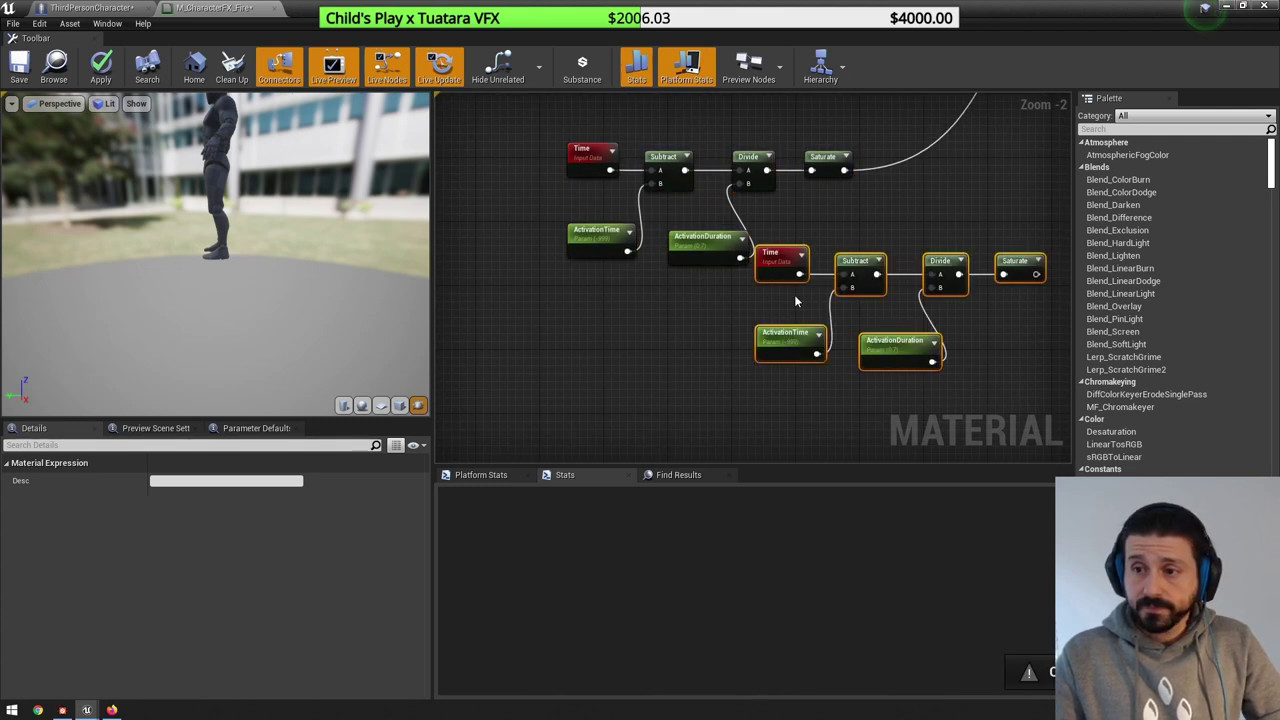
drag(788, 278, 603, 368)
- Rename the copied parameters DeactivationTime and DeactivationDuration, and set DeactivationDuration's default value to 3.5
click(610, 432)
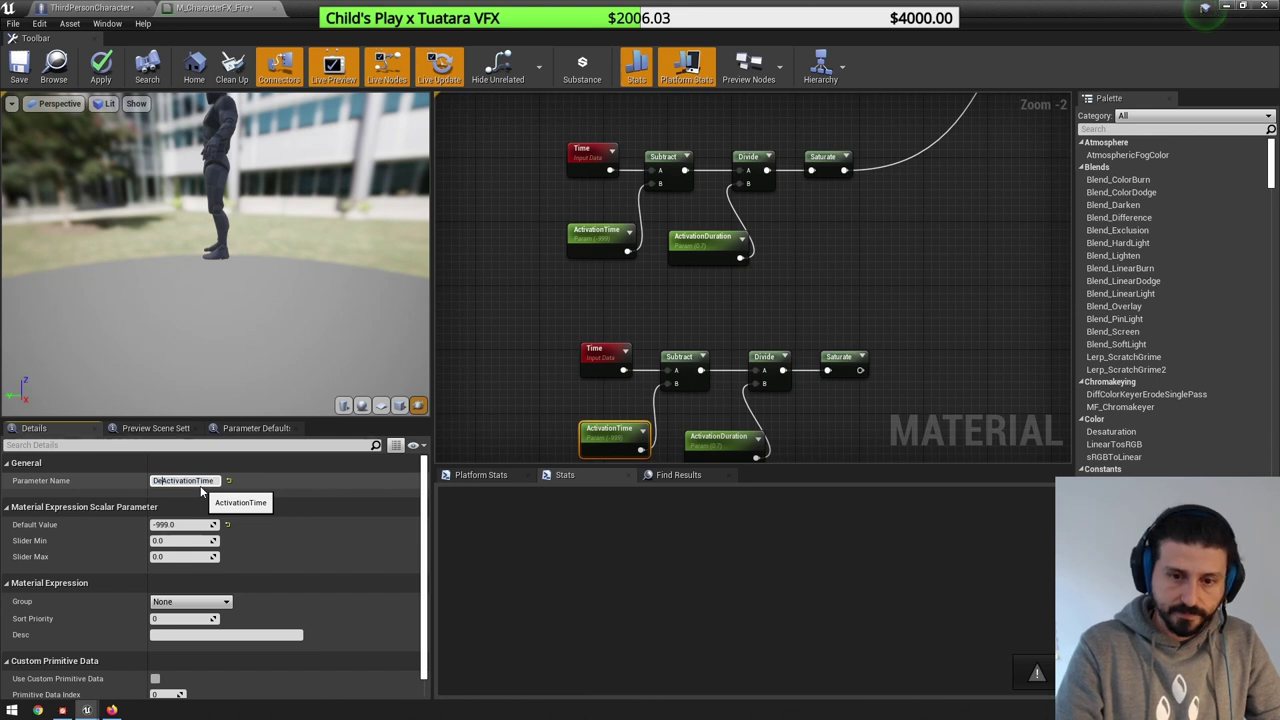
click(712, 437)
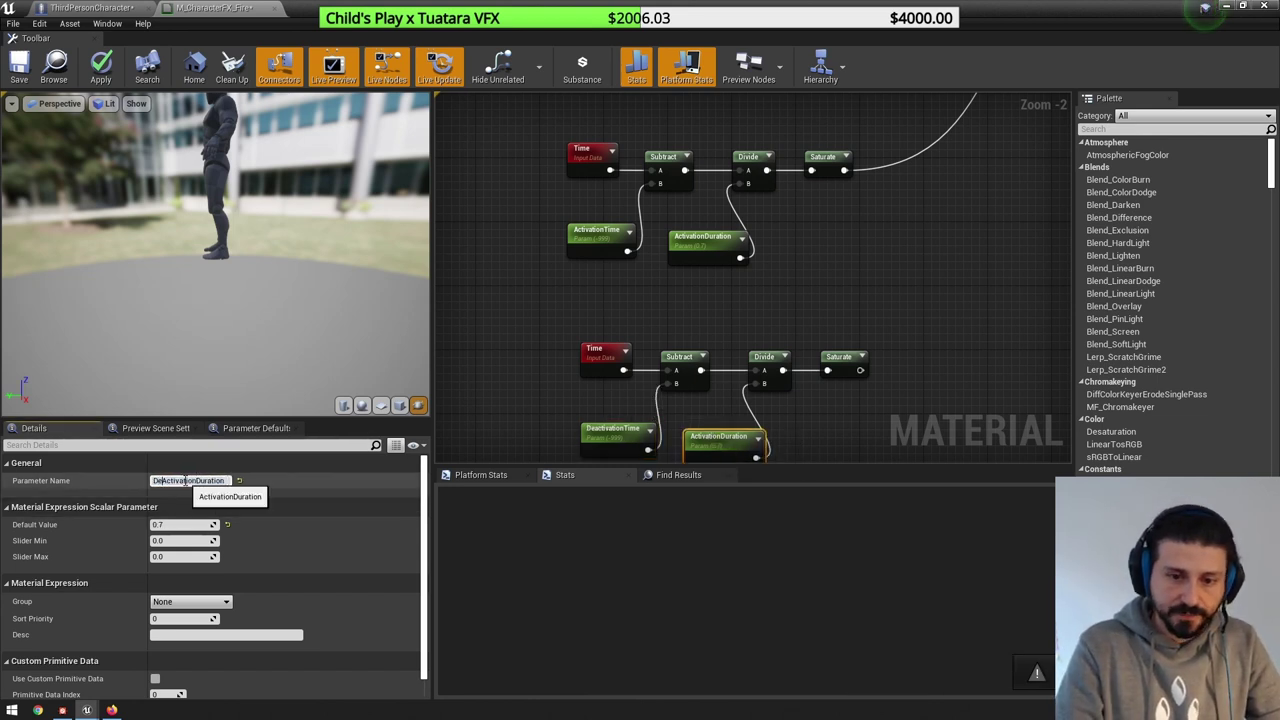
click(718, 430)
click(175, 524)
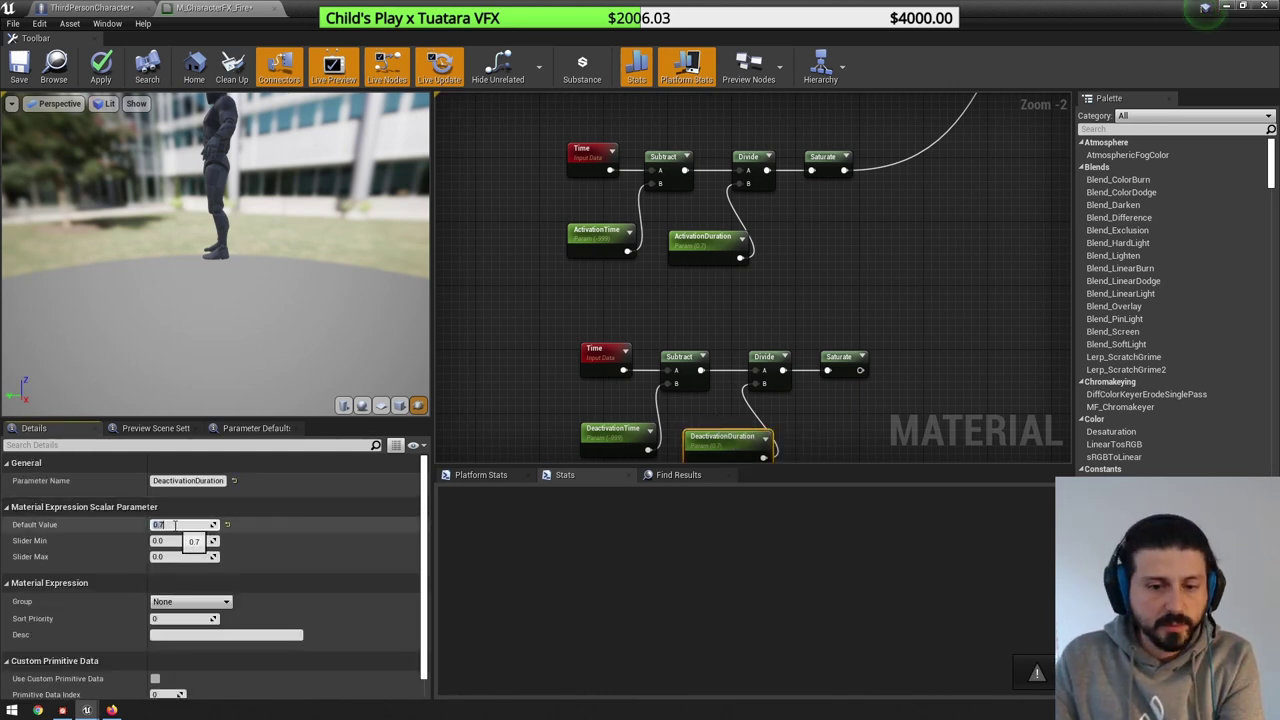
text(3.5)
key(Return)
right_drag(735, 452, 735, 442)
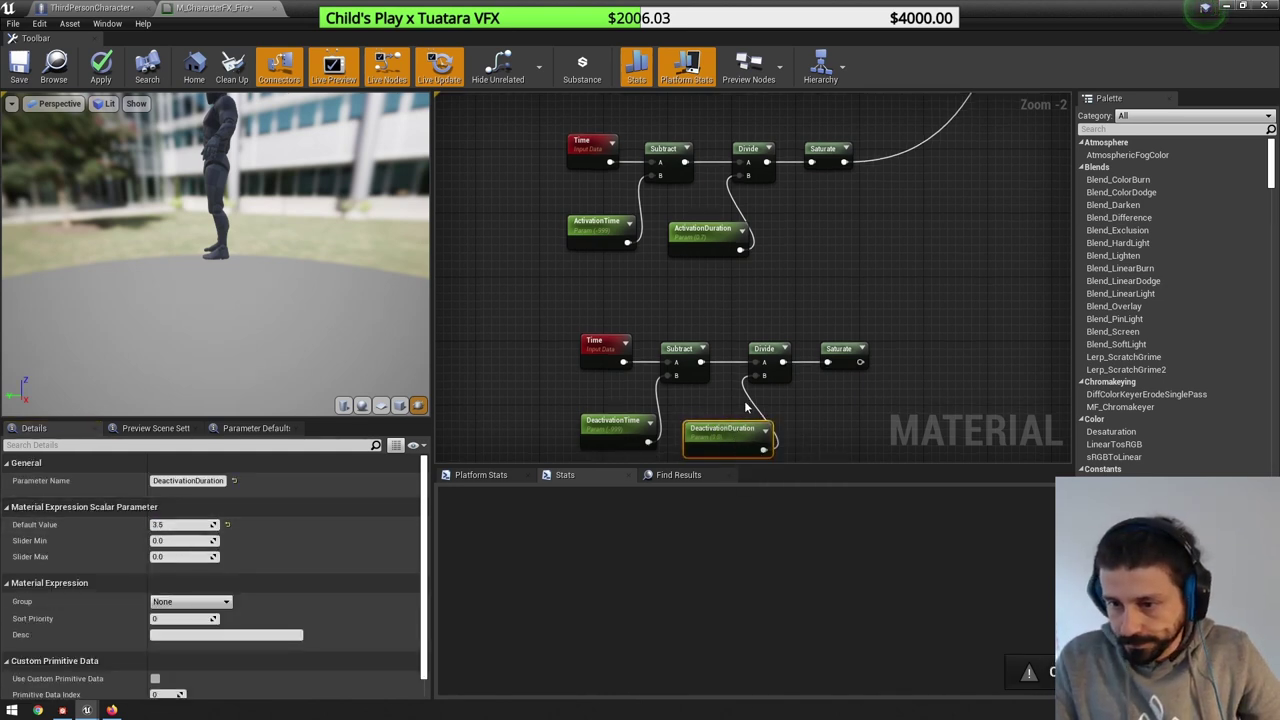
- Add a One Minus node to the deactivation chain and connect its Saturate output to it
click(910, 388)
scroll(914, 386, down, 3)
right_drag(912, 384, 780, 369)
drag(596, 334, 780, 418)
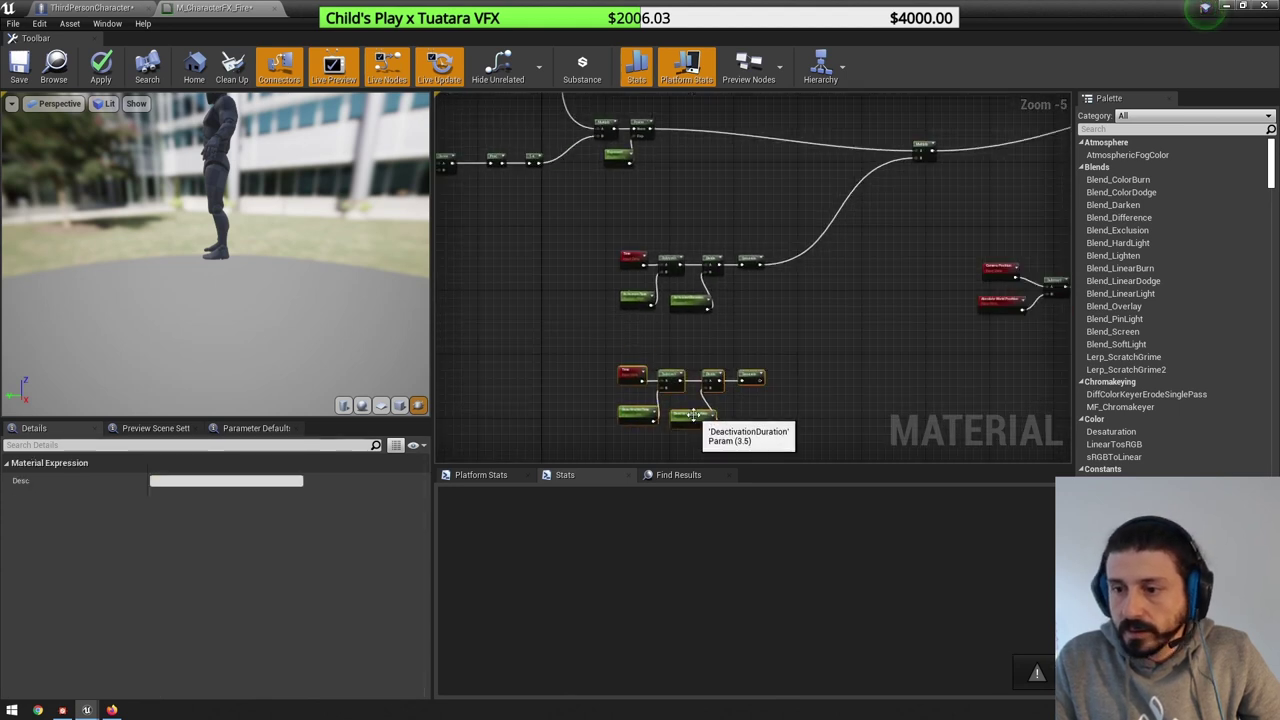
click(752, 392)
scroll(756, 388, up, 2)
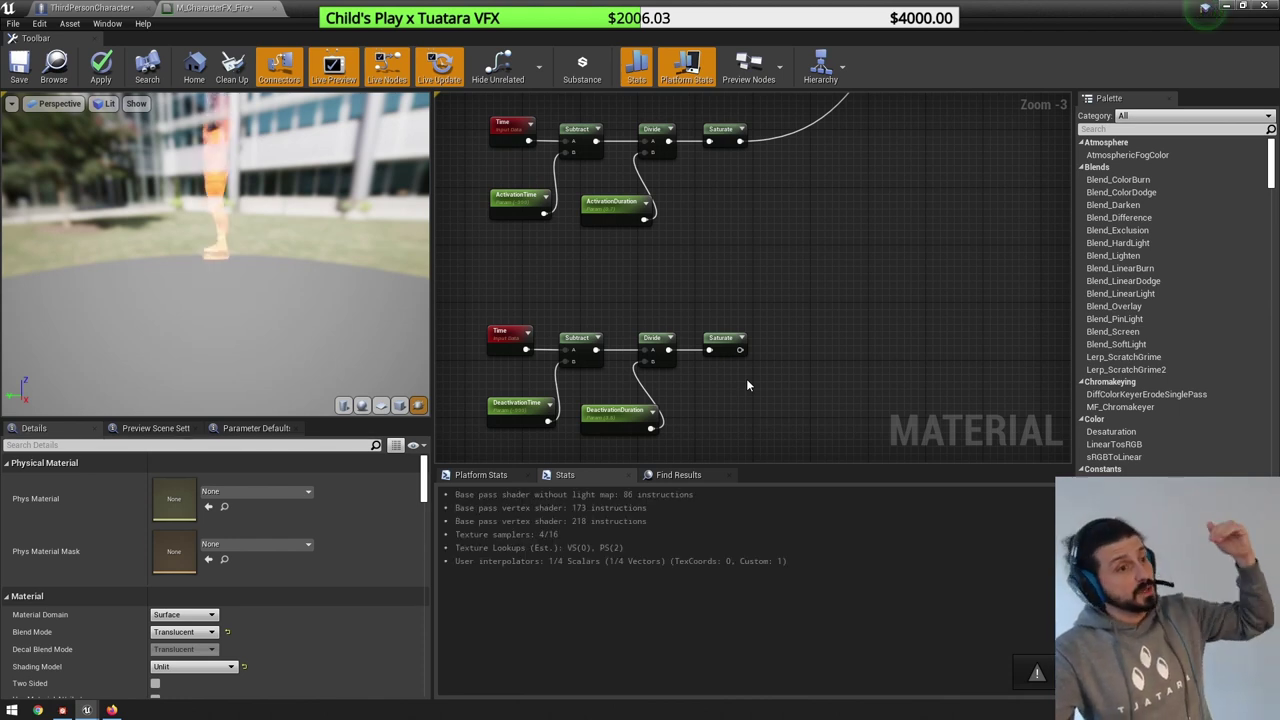
click(831, 326)
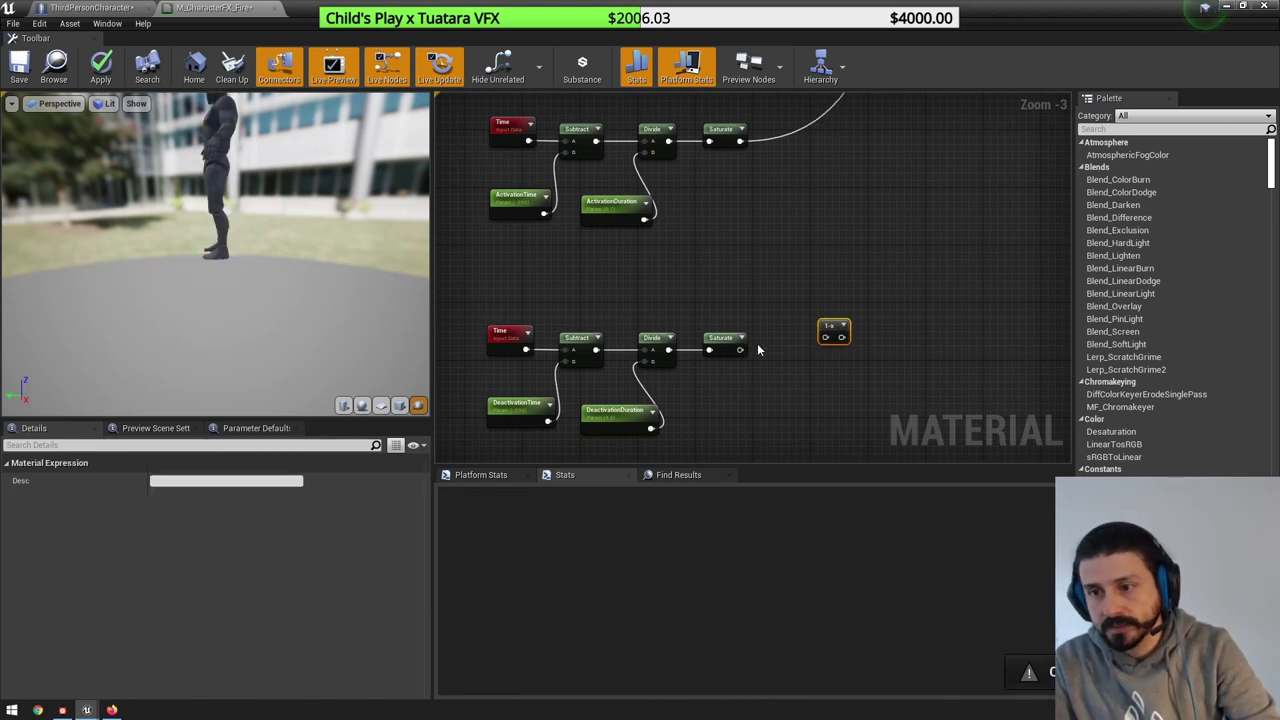
drag(740, 349, 825, 332)
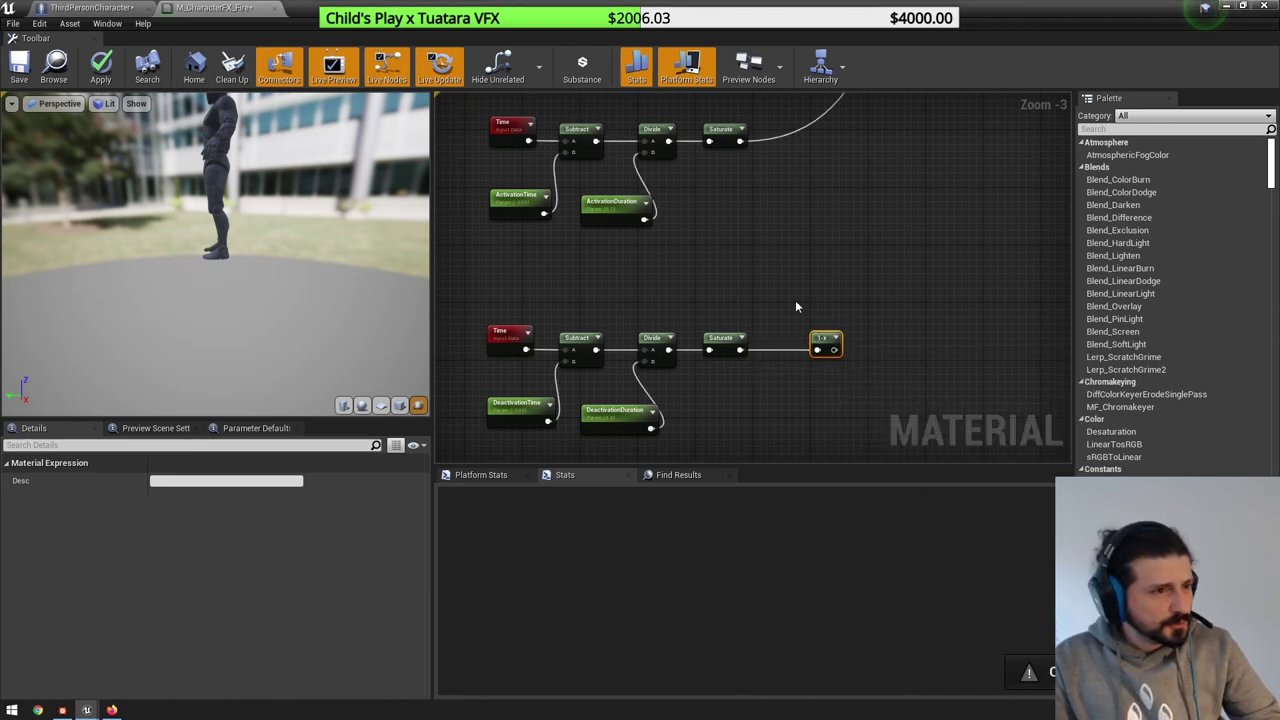
- Tidy the layout by shifting the deactivation nodes slightly and moving ActivationDuration further from ActivationTime
drag(475, 286, 780, 412)
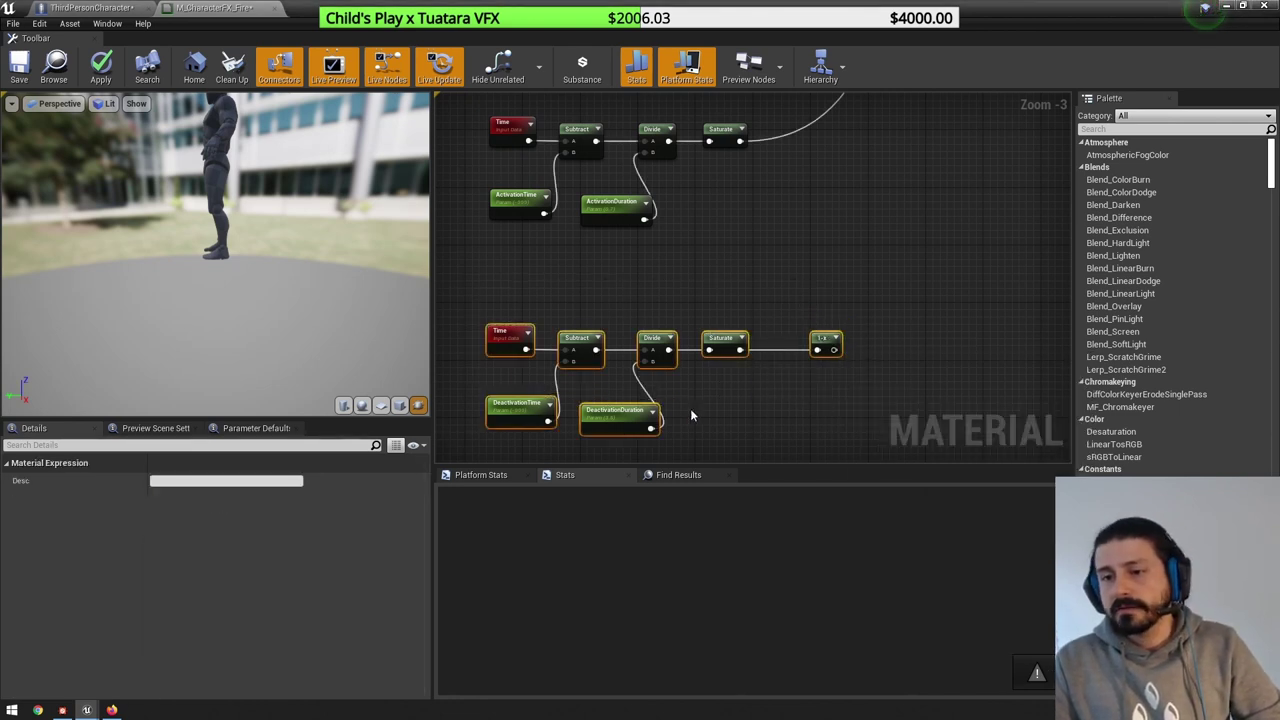
drag(644, 412, 658, 420)
click(624, 190)
drag(619, 204, 645, 207)
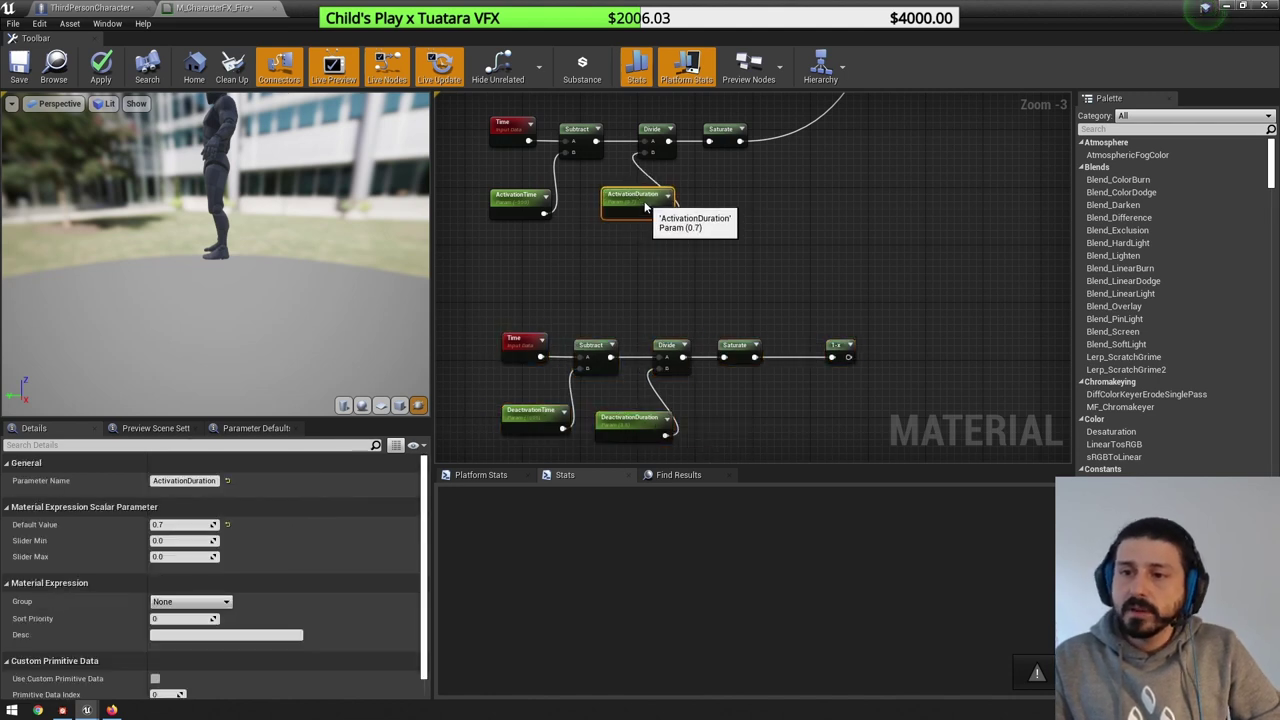
- Add a Subtract node between the two chains that subtracts DeactivationTime from ActivationTime
drag(551, 225, 585, 254)
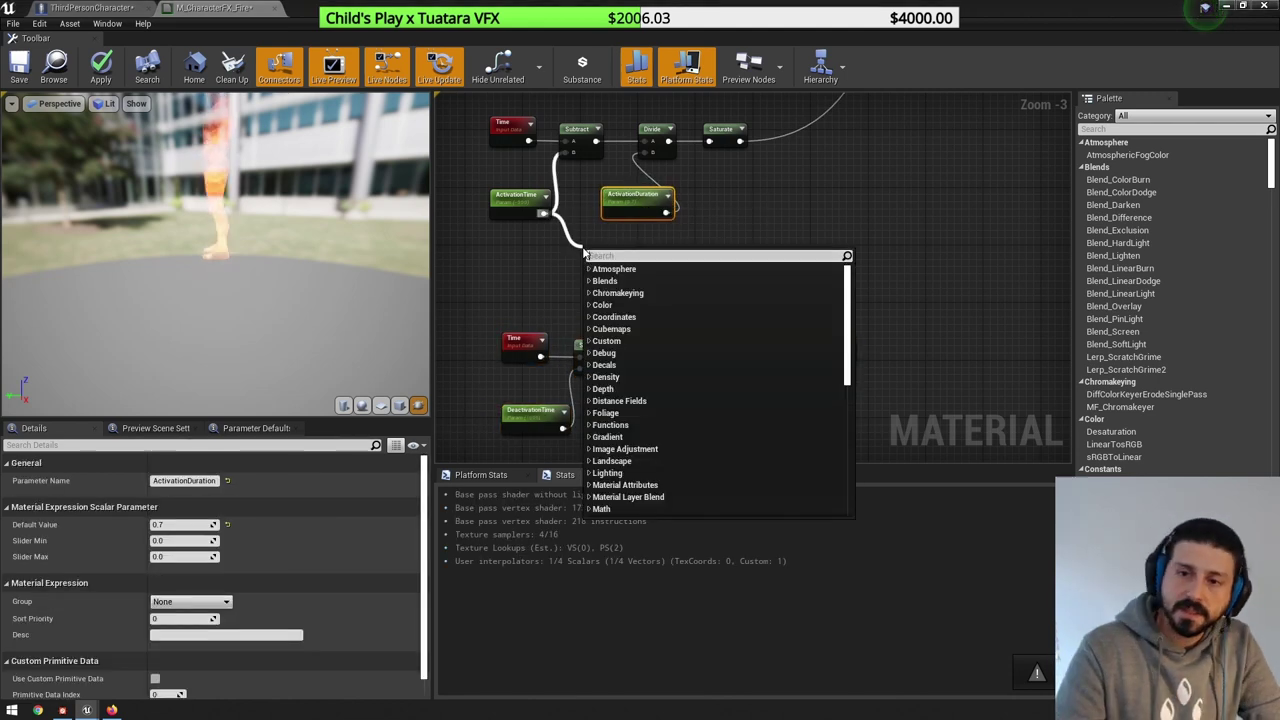
text(-)
key(Return)
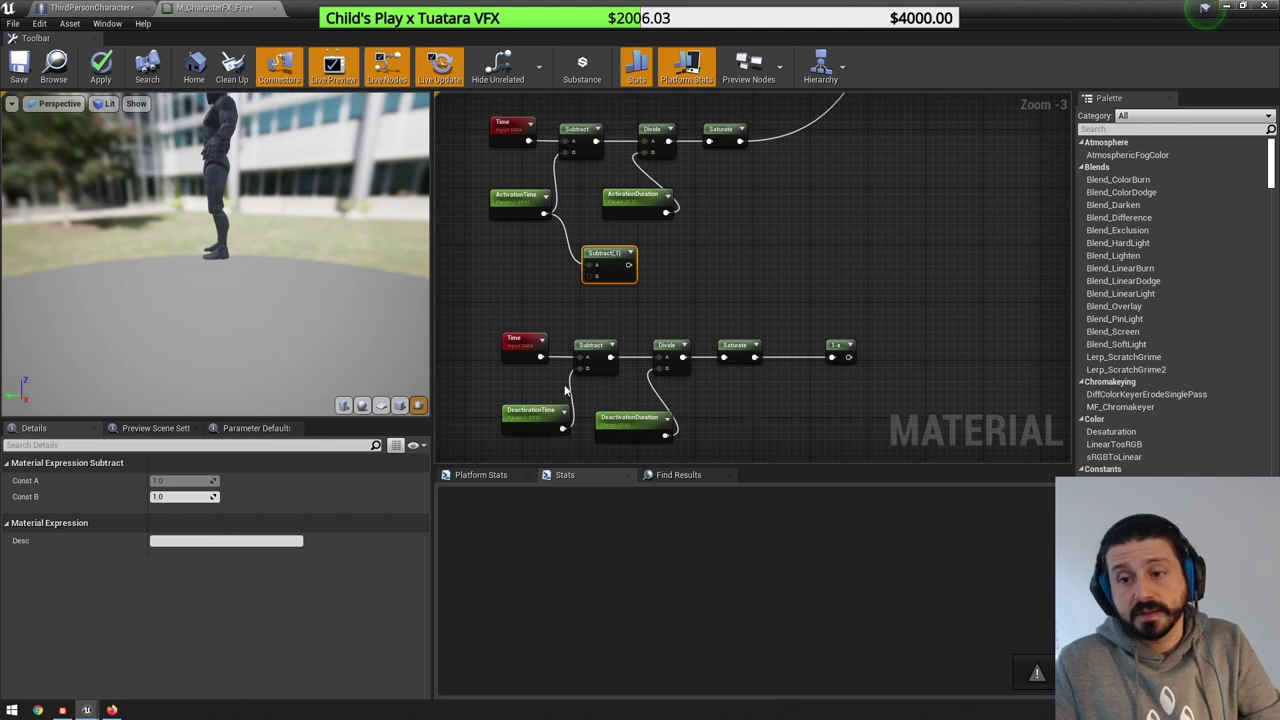
drag(563, 424, 570, 398)
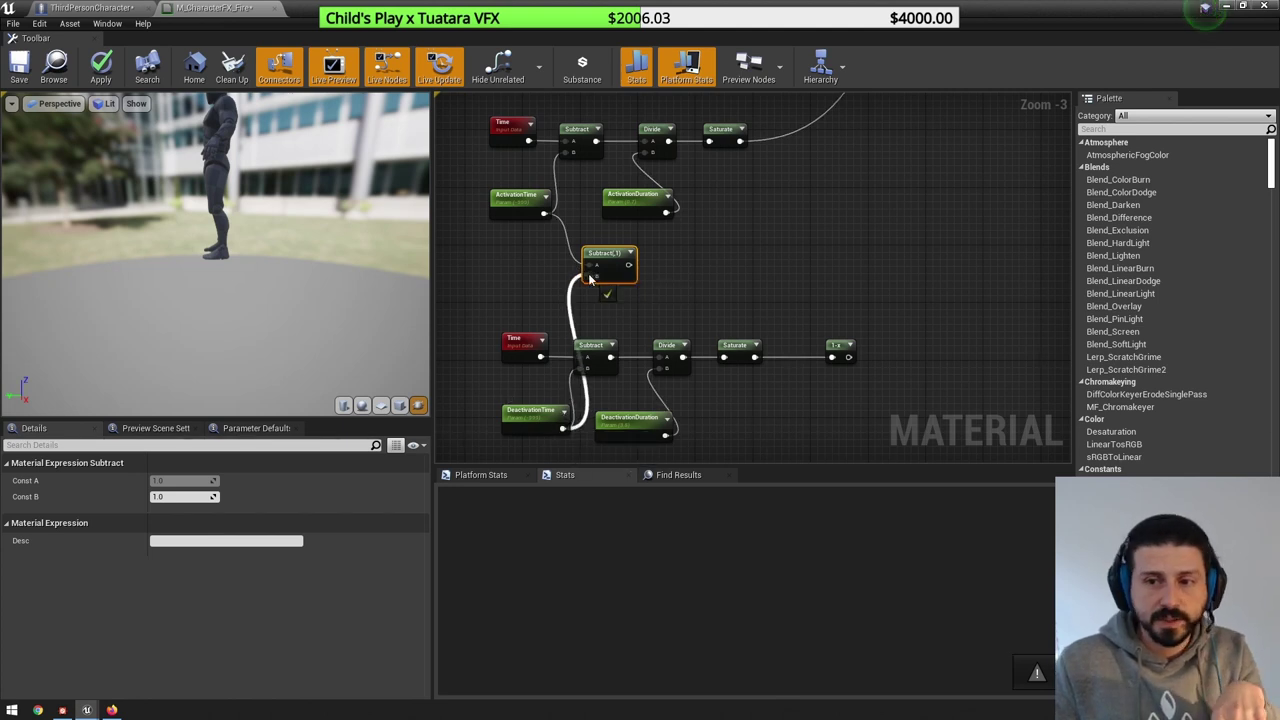
- Pass the difference between the two times through a Saturate node and a Ceil node
drag(620, 261, 722, 266)
text(saturate)
key(Return)
text(ceil)
key(Return)
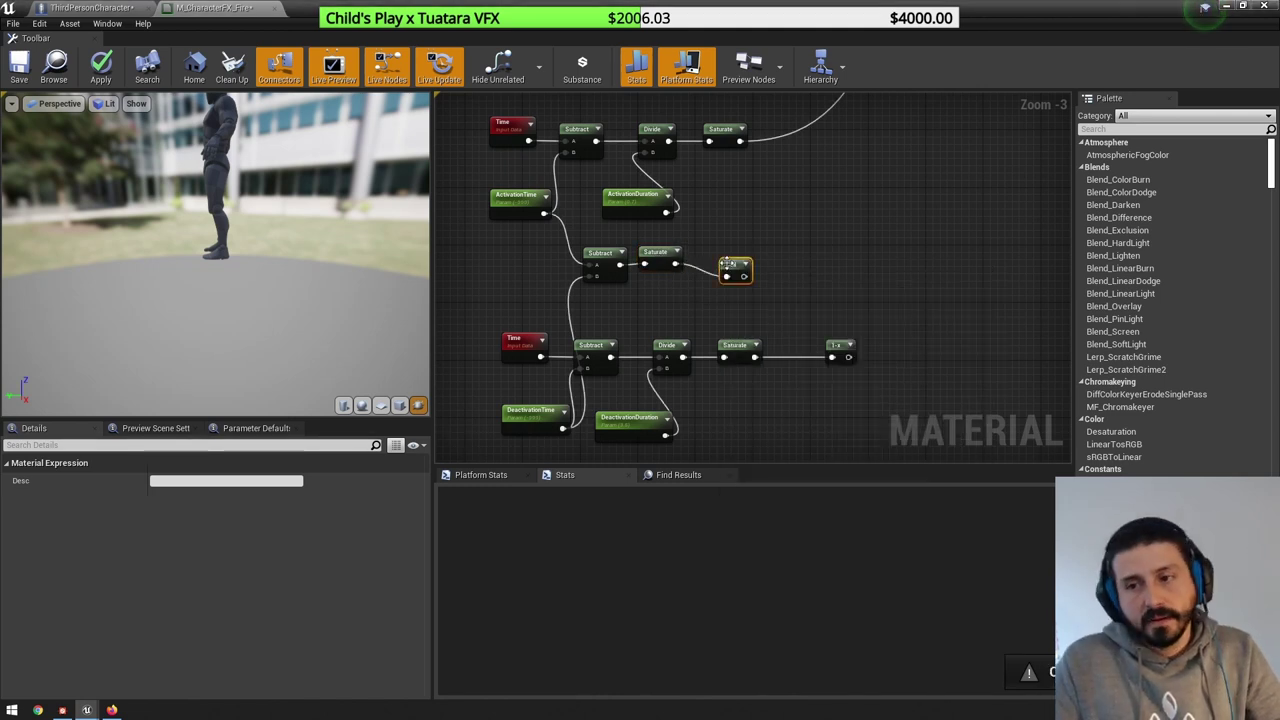
click(785, 249)
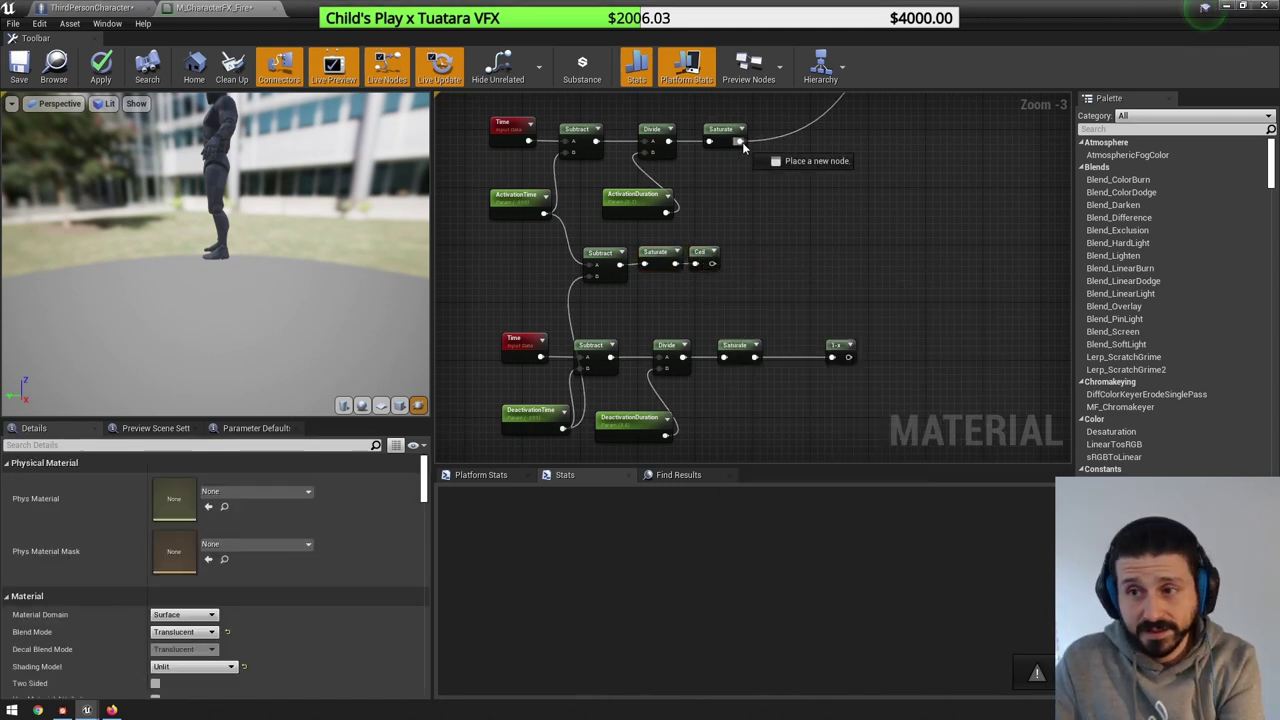
- Multiply the activation chain's Saturate output by the Ceil result
drag(760, 167, 760, 167)
text(mul)
key(Return)
click(750, 222)
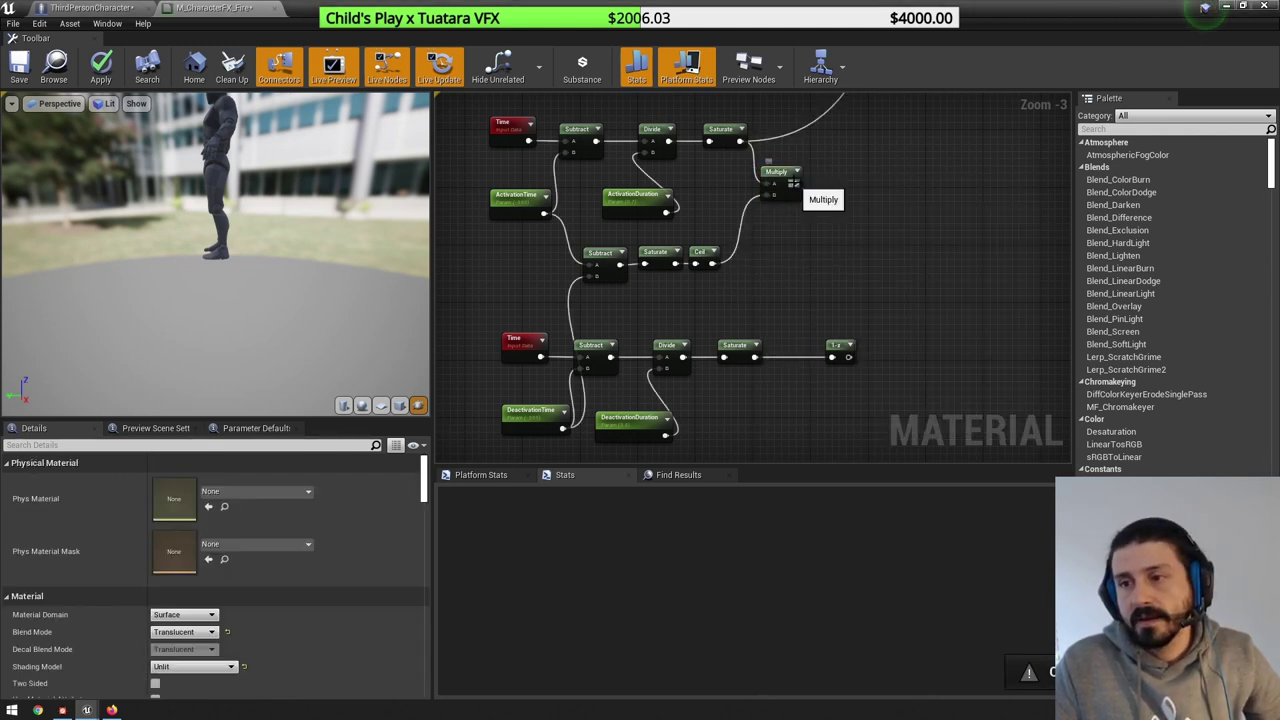
- Combine the Multiply output and the deactivation chain's One Minus output in a new Max node
drag(868, 183, 868, 179)
text(max)
key(Return)
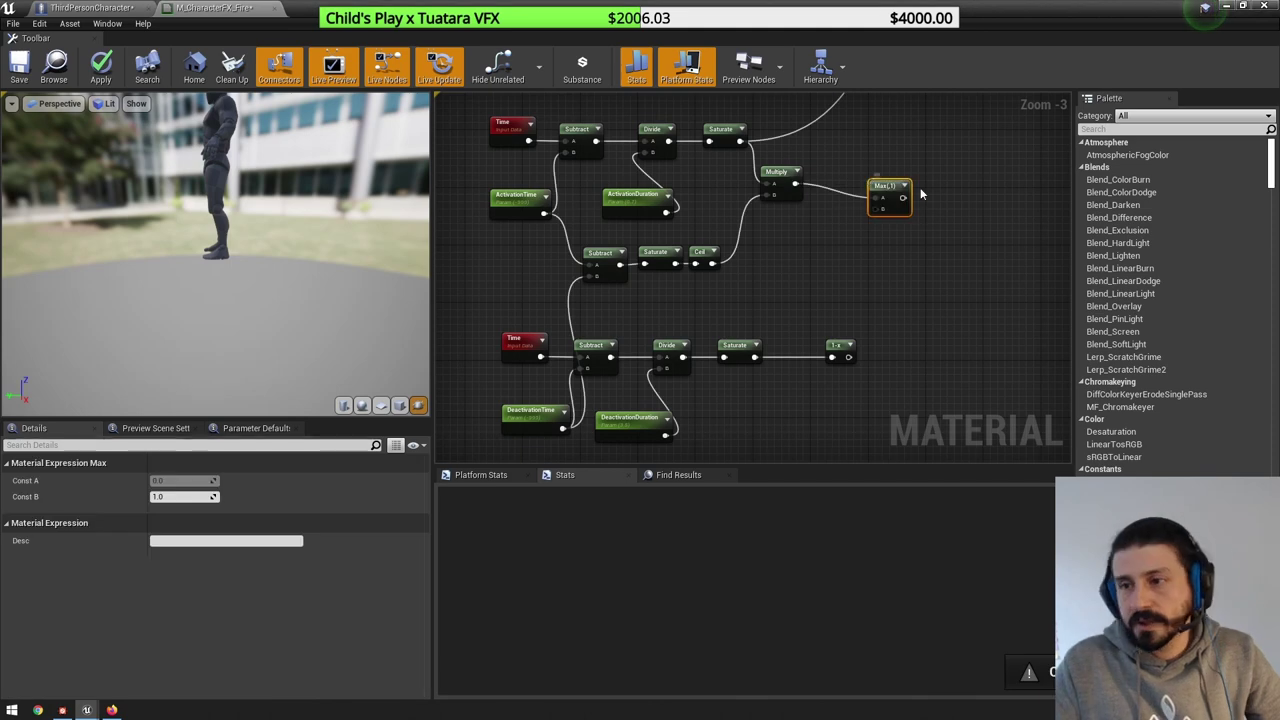
drag(849, 362, 849, 360)
click(807, 312)
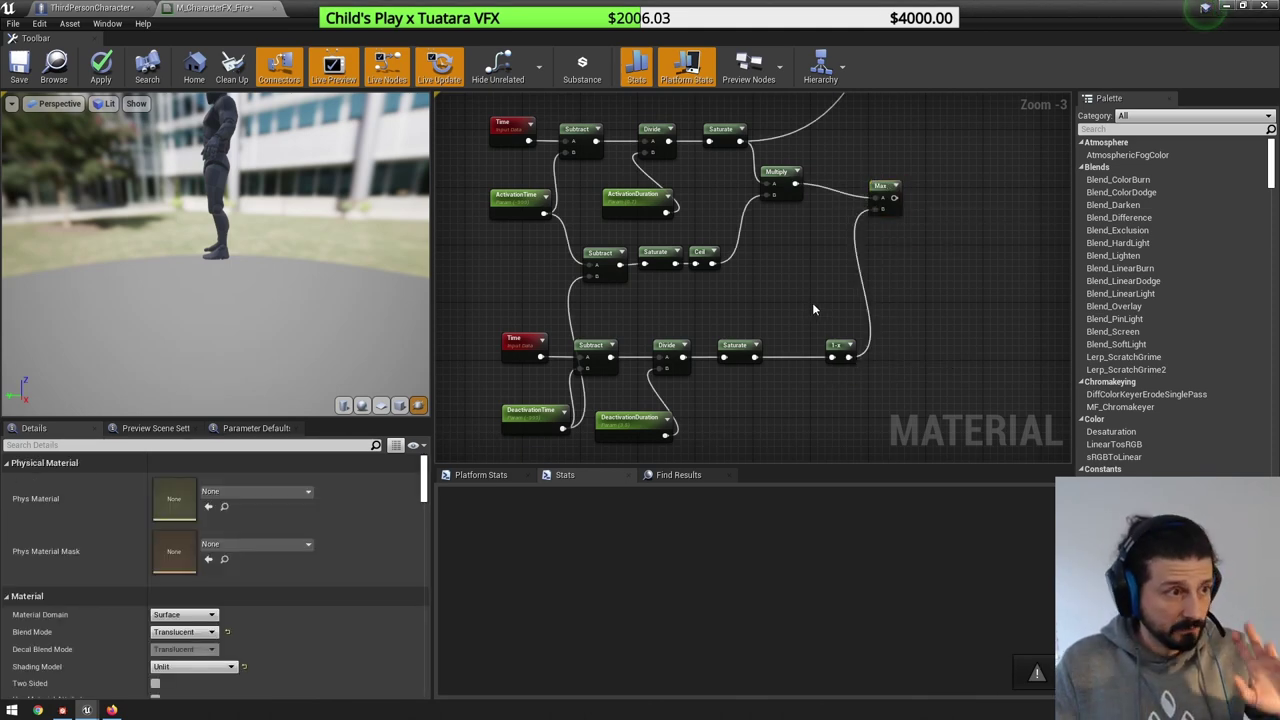
- Feed the Max result into the main chain's Multiply node in place of the activation Saturate output
scroll(814, 302, down, 2)
right_drag(916, 124, 798, 213)
drag(812, 193, 741, 338)
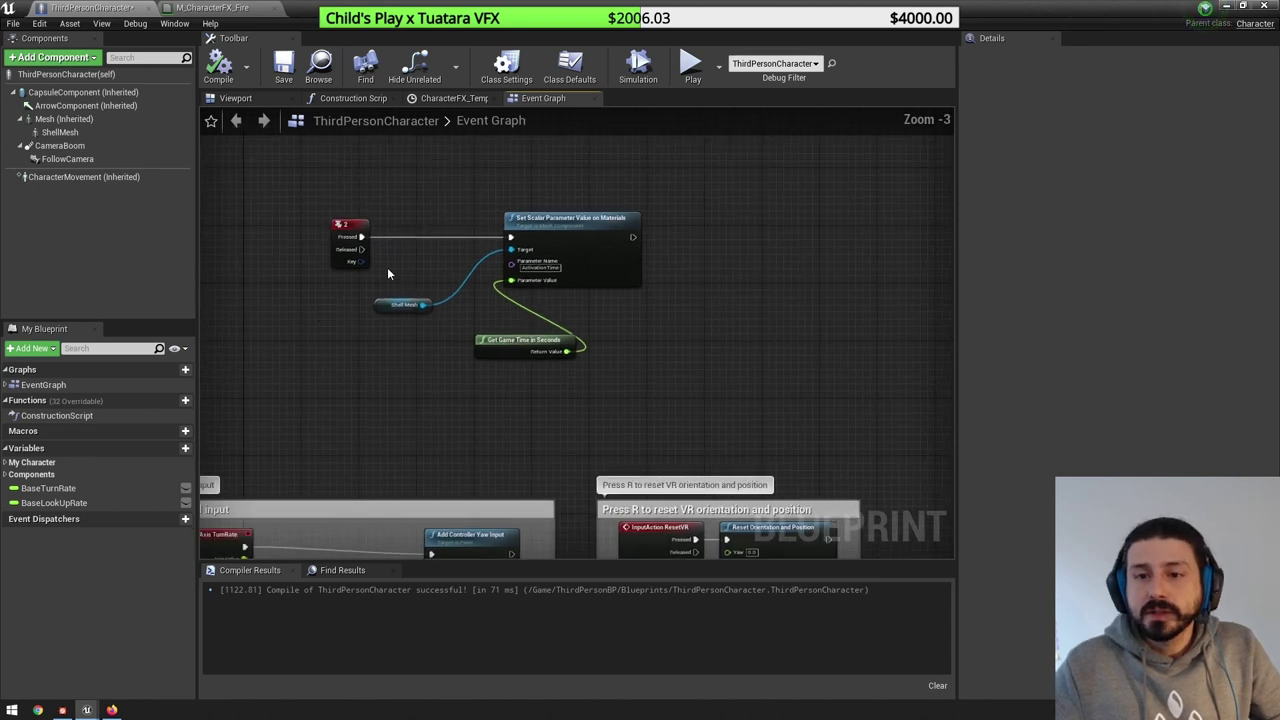
- Insert a Flip Flop node between the 2 key's Pressed output and the Set Scalar Parameter Value on Materials node
drag(228, 221, 343, 332)
click(327, 260)
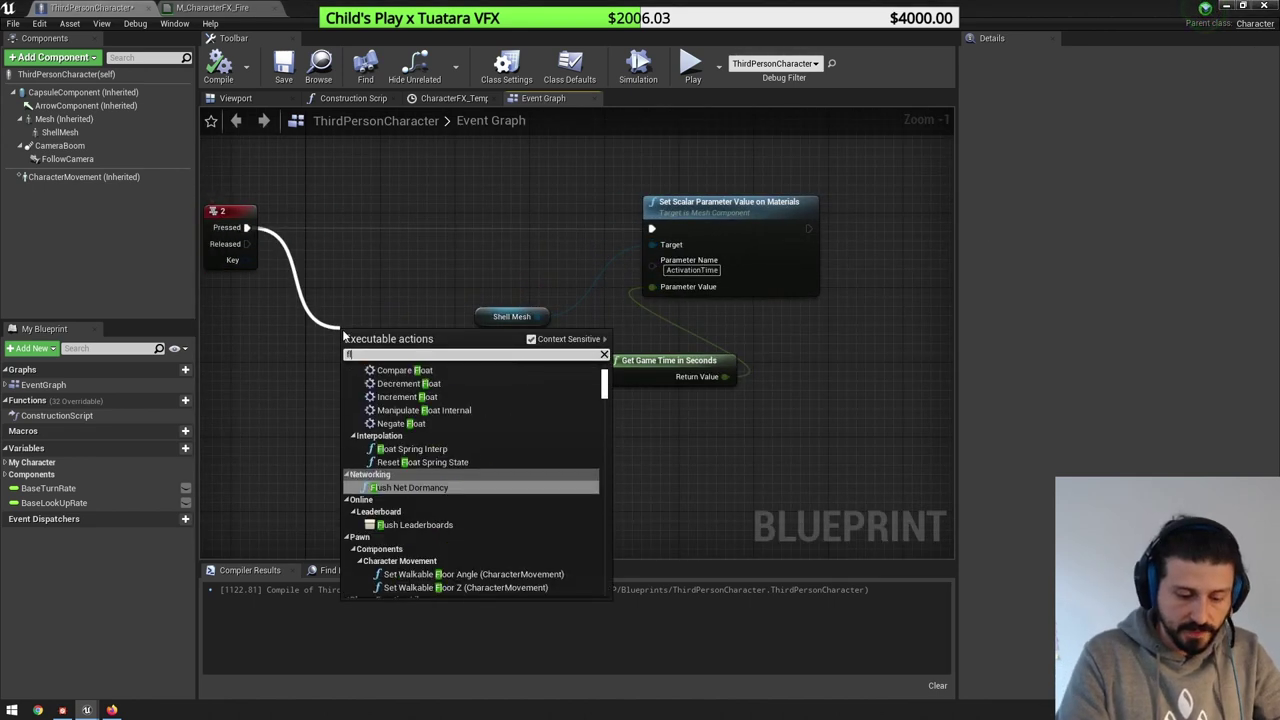
text(flip)
key(Return)
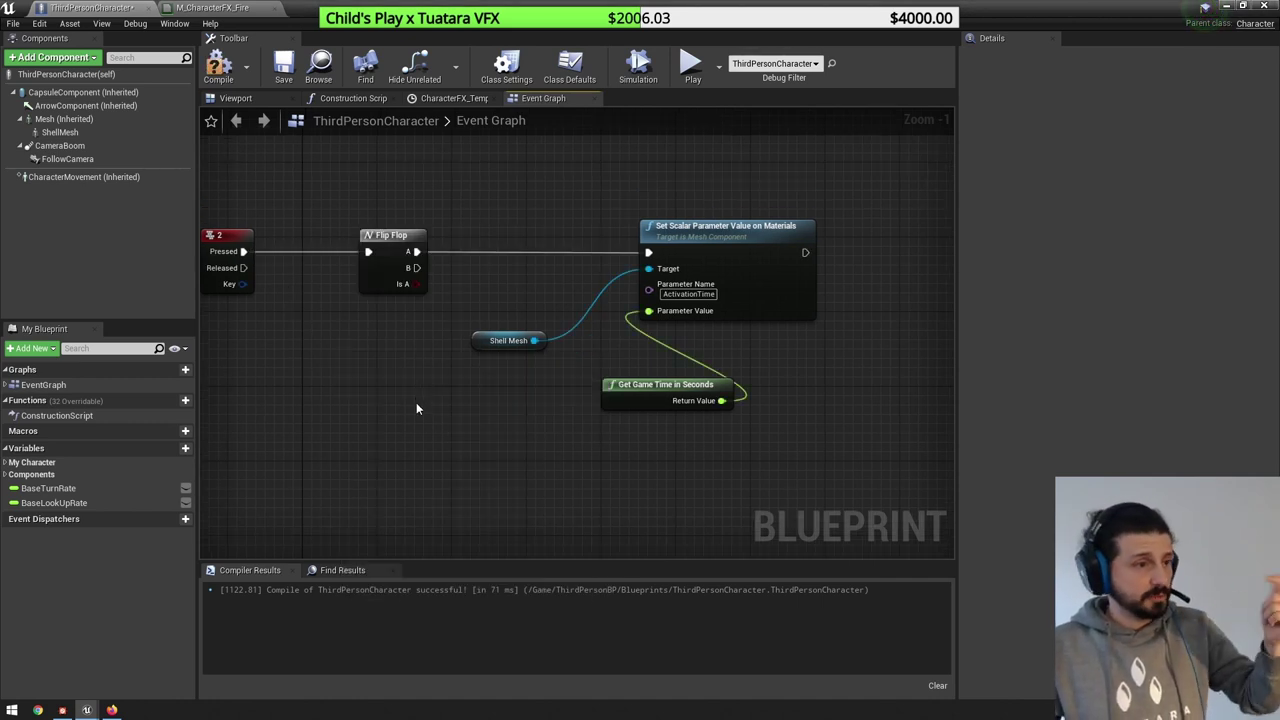
- Duplicate the scalar parameter nodes for Flip Flop's B output, set the copy's Parameter Name to DeactivationTime, and compile the blueprint
drag(496, 228, 745, 395)
drag(737, 291, 782, 226)
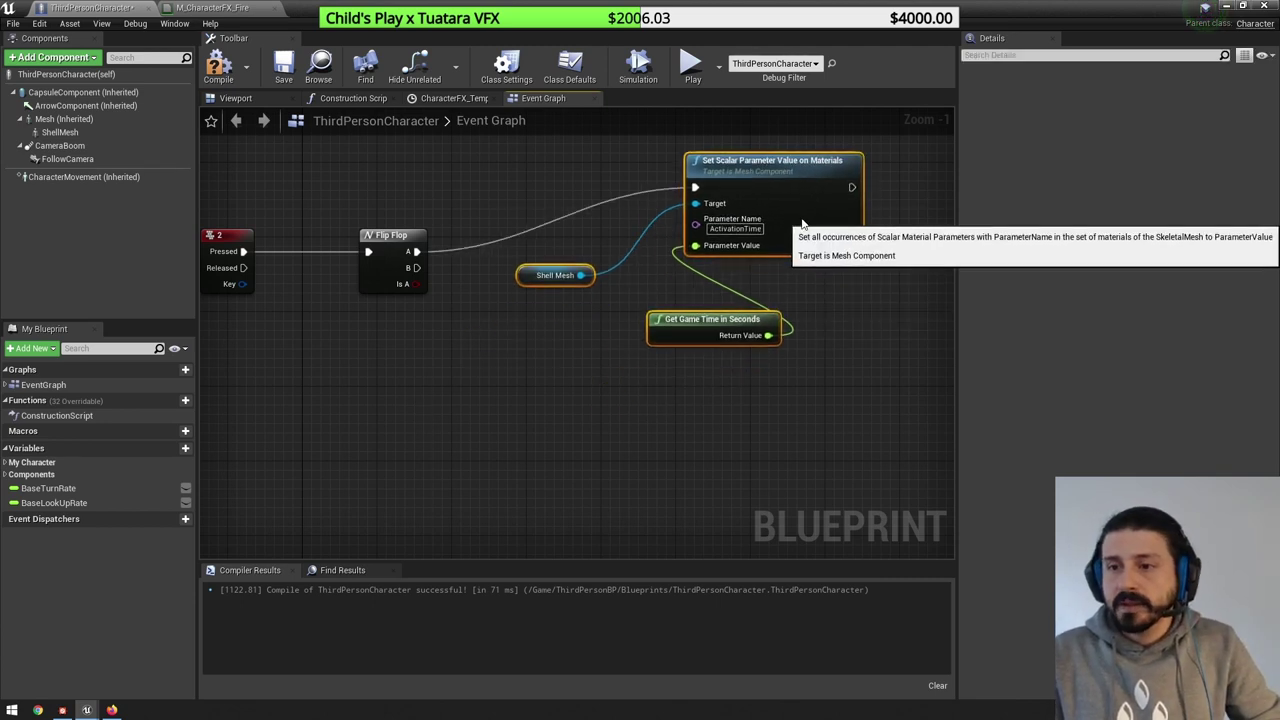
click(598, 304)
drag(531, 371, 808, 188)
right_drag(847, 363, 852, 305)
key(ctrl+c)
key(ctrl+v)
drag(932, 237, 420, 210)
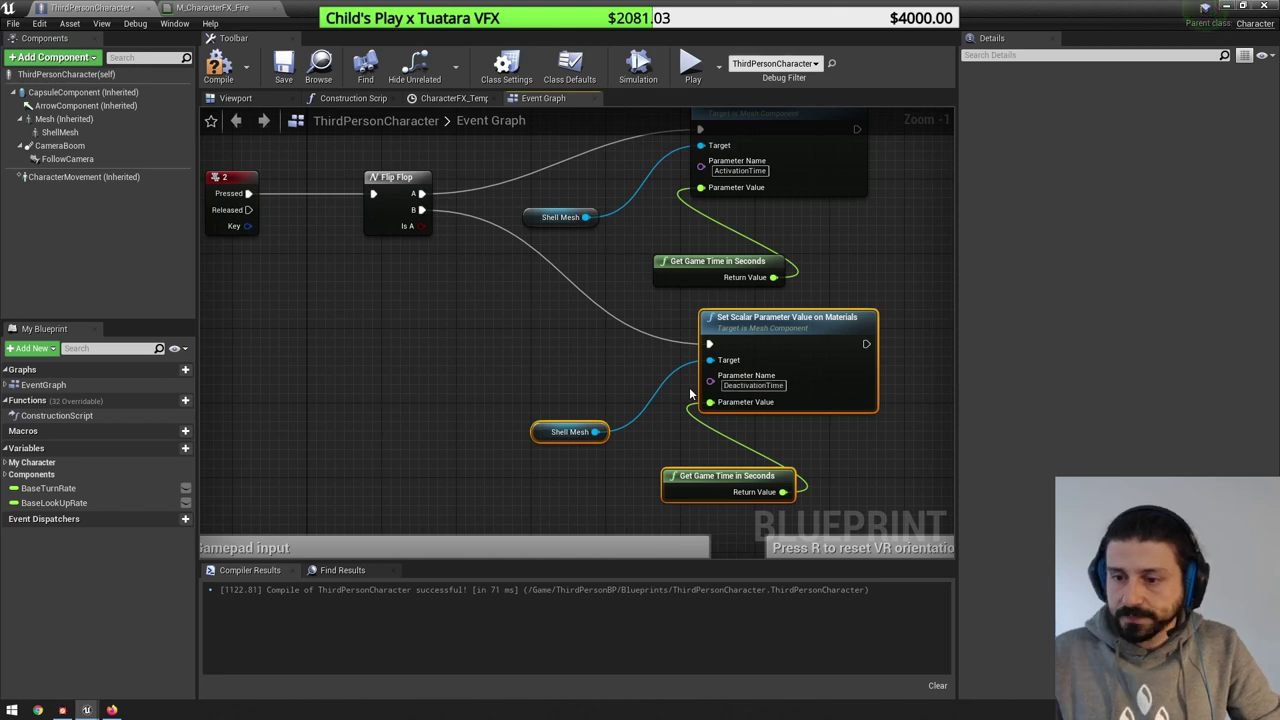
scroll(525, 340, down, 3)
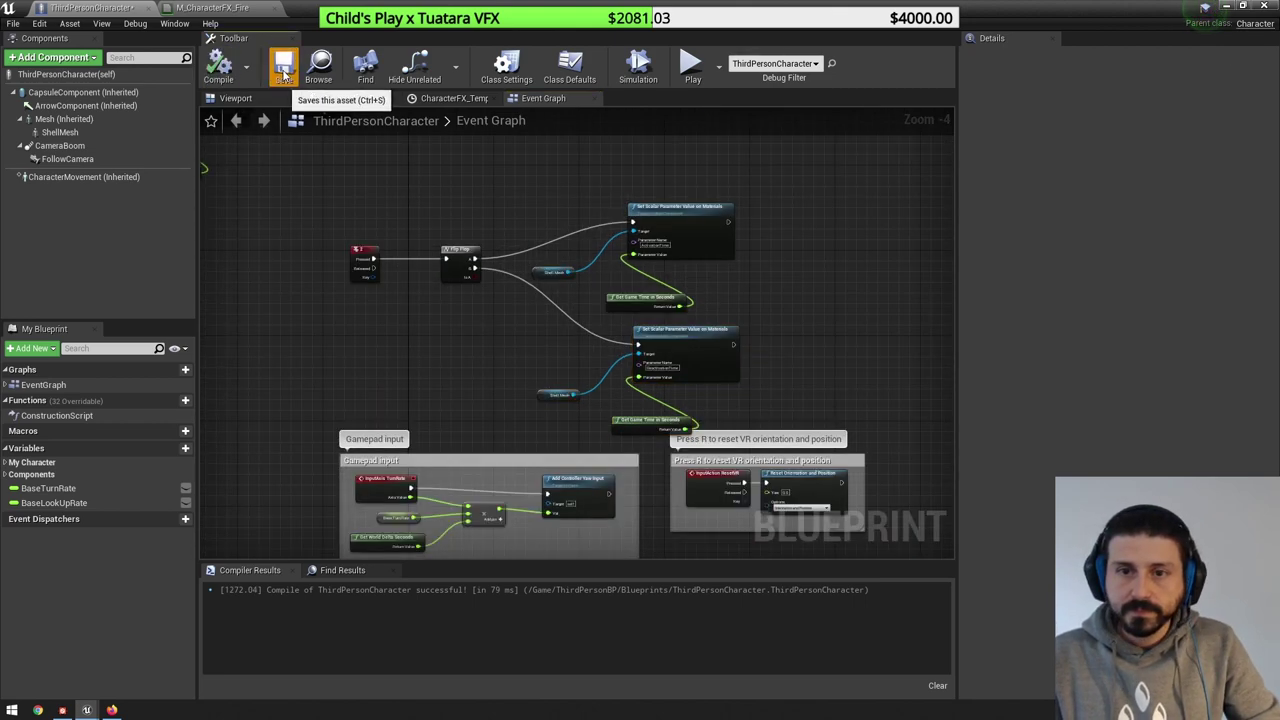
- Uncover the level editor, play the level to test the fire shell's activation and deactivation, and stop the session
click(215, 8)
drag(589, 29, 952, 200)
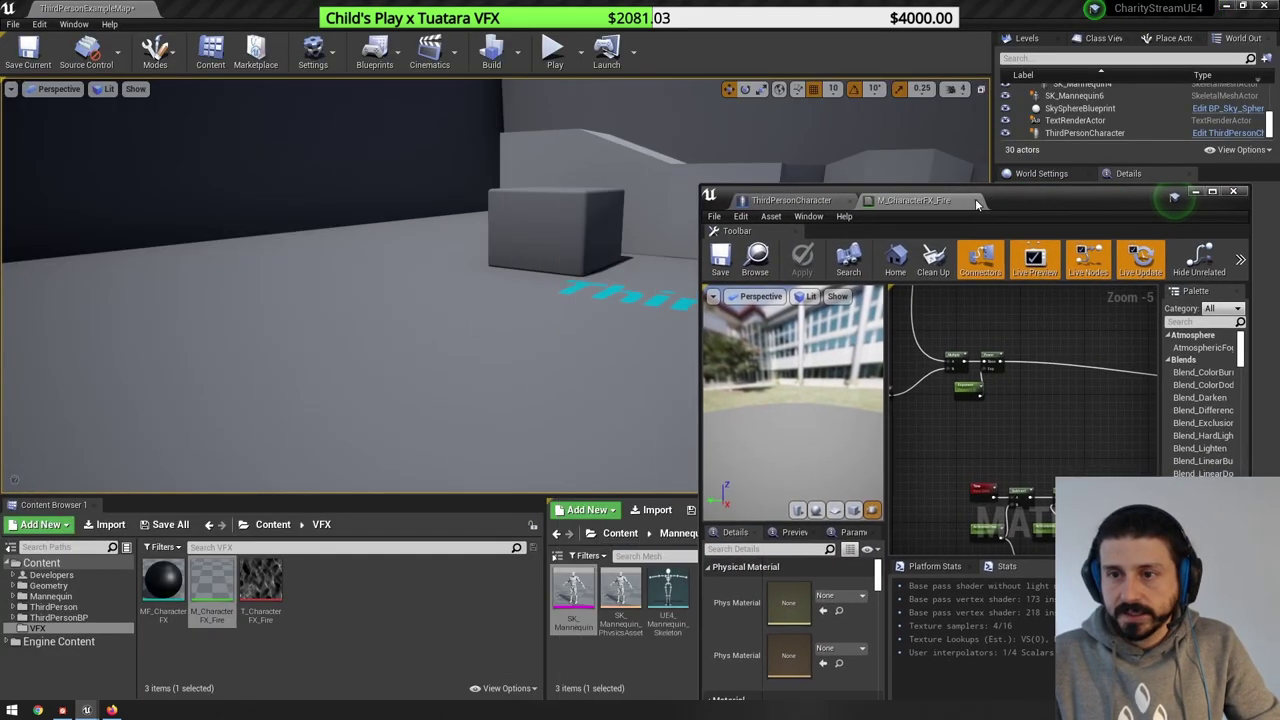
click(657, 50)
click(553, 57)
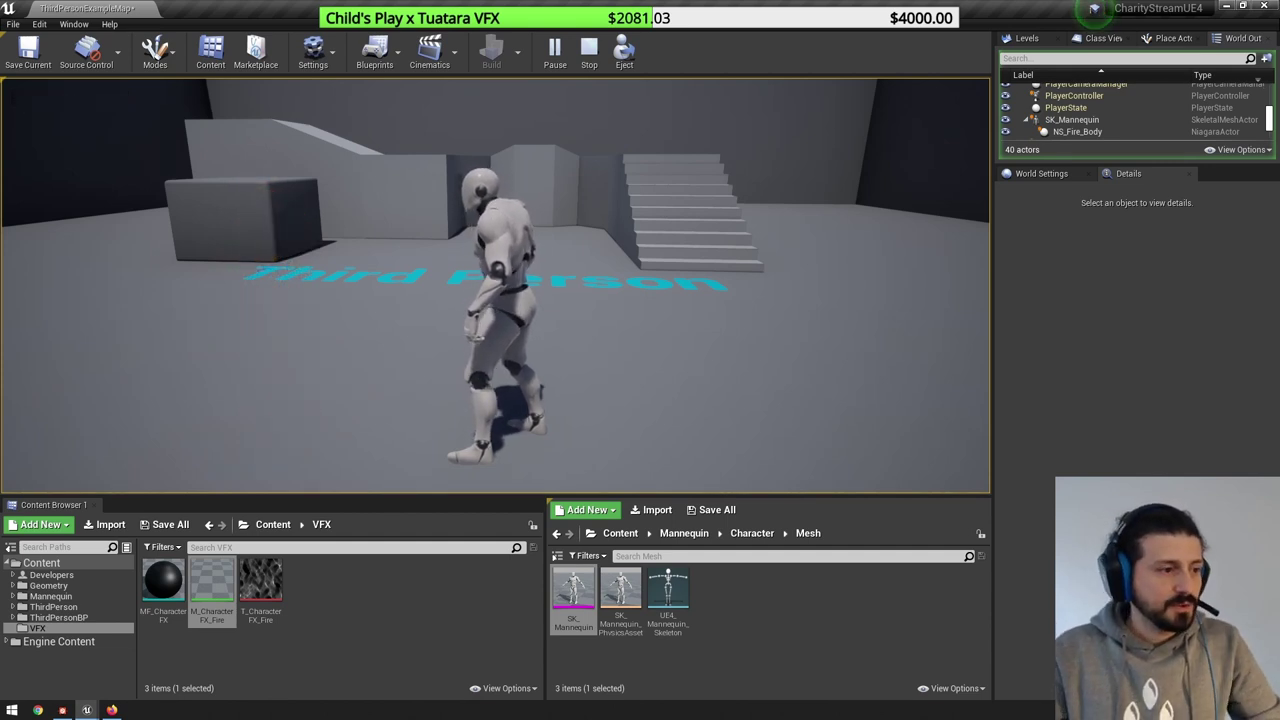
key(Escape)
- Return to the maximized M_CharacterFX_Fire material and add a Power node and a FadeOutExponent scalar parameter beside the One Minus node
click(96, 709)
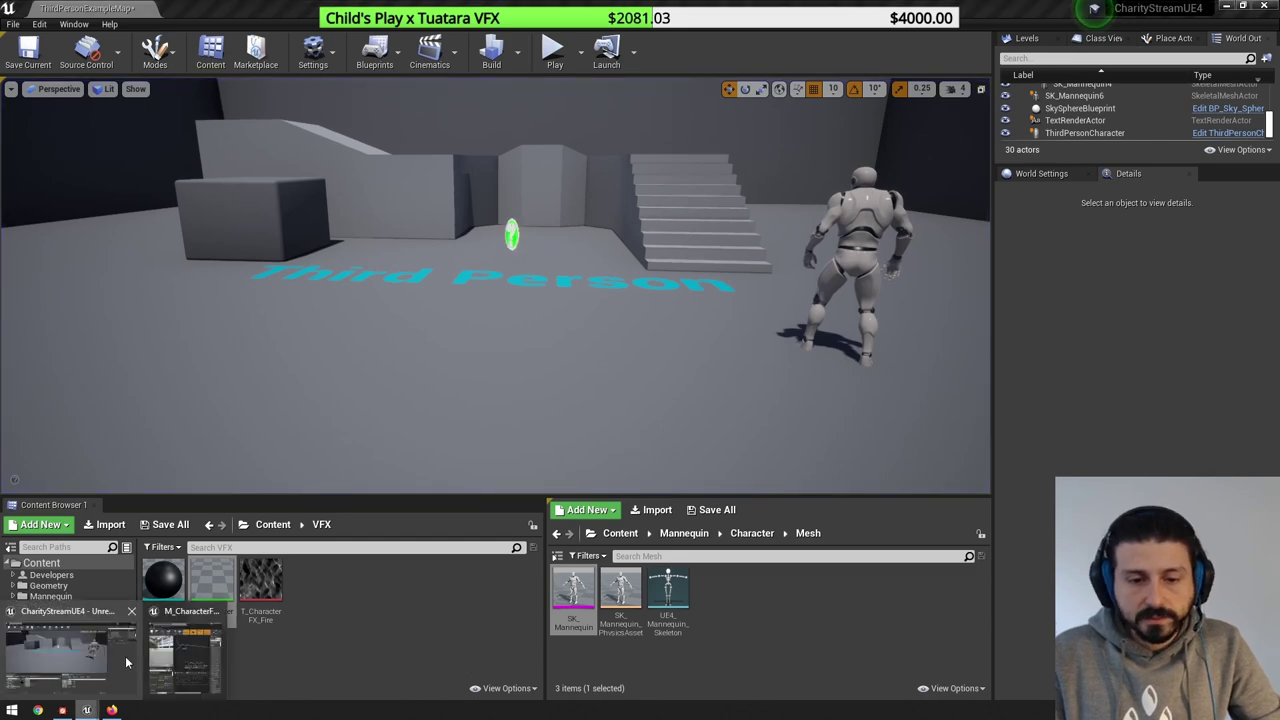
click(170, 656)
double_click(1066, 195)
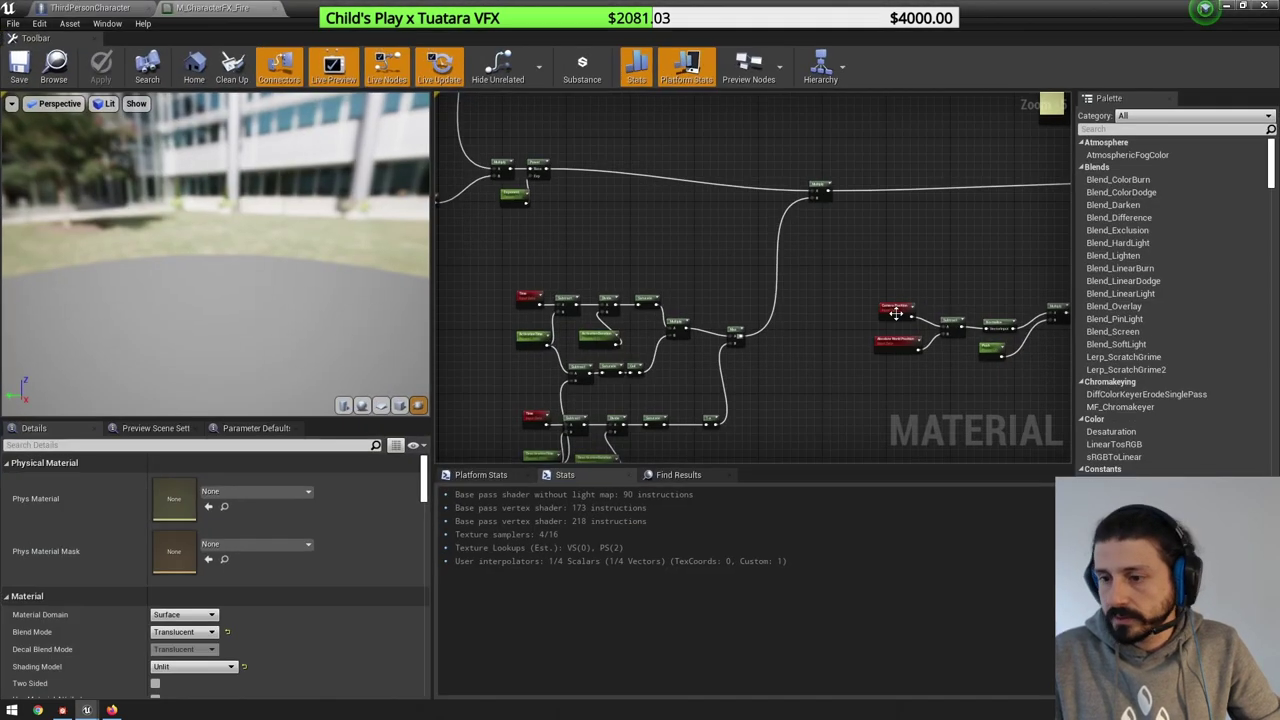
scroll(735, 238, up, 3)
click(658, 304)
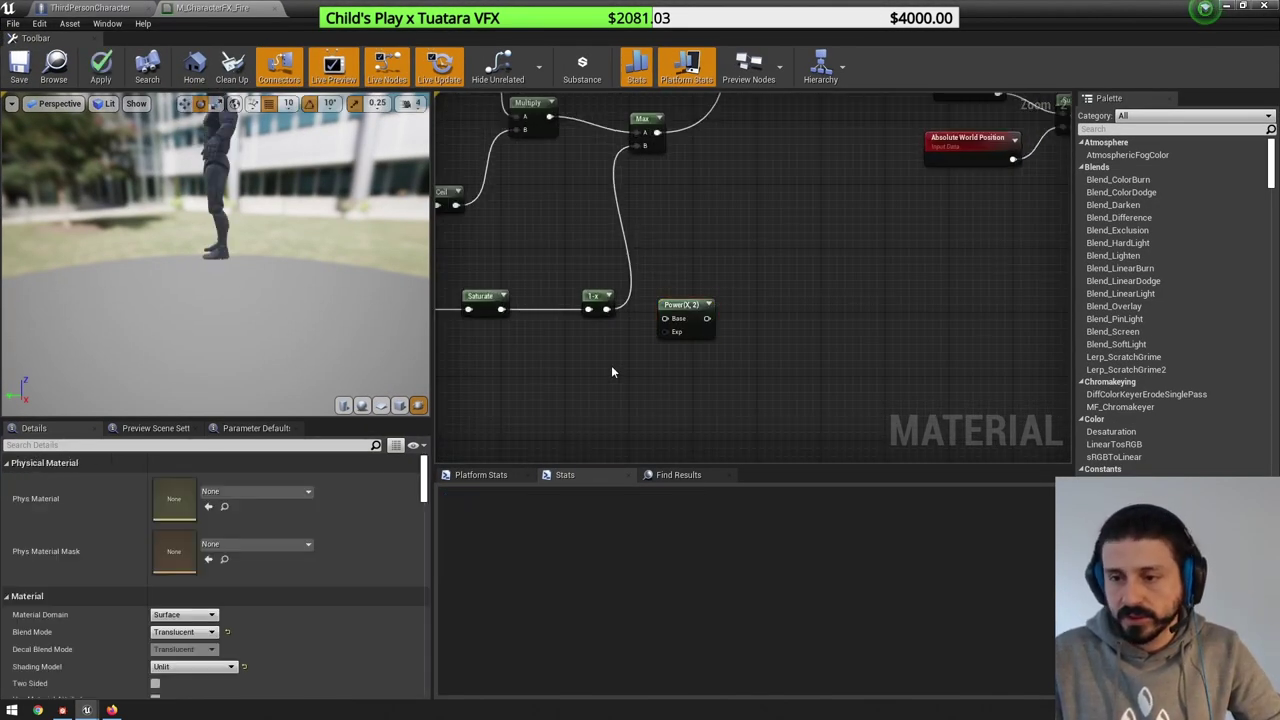
click(611, 366)
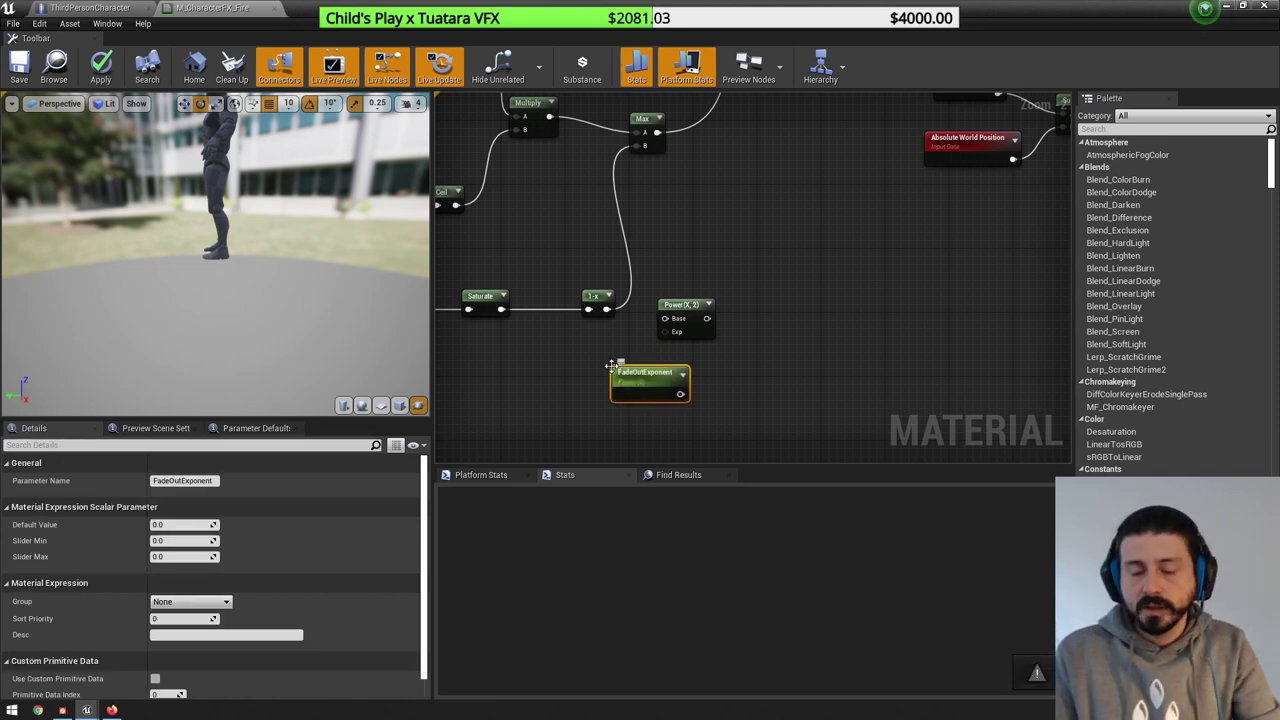
- Set FadeOutExponent's default to 5, wire the Power node between One Minus and Max with it as exponent, and apply the material
click(186, 525)
text(4)
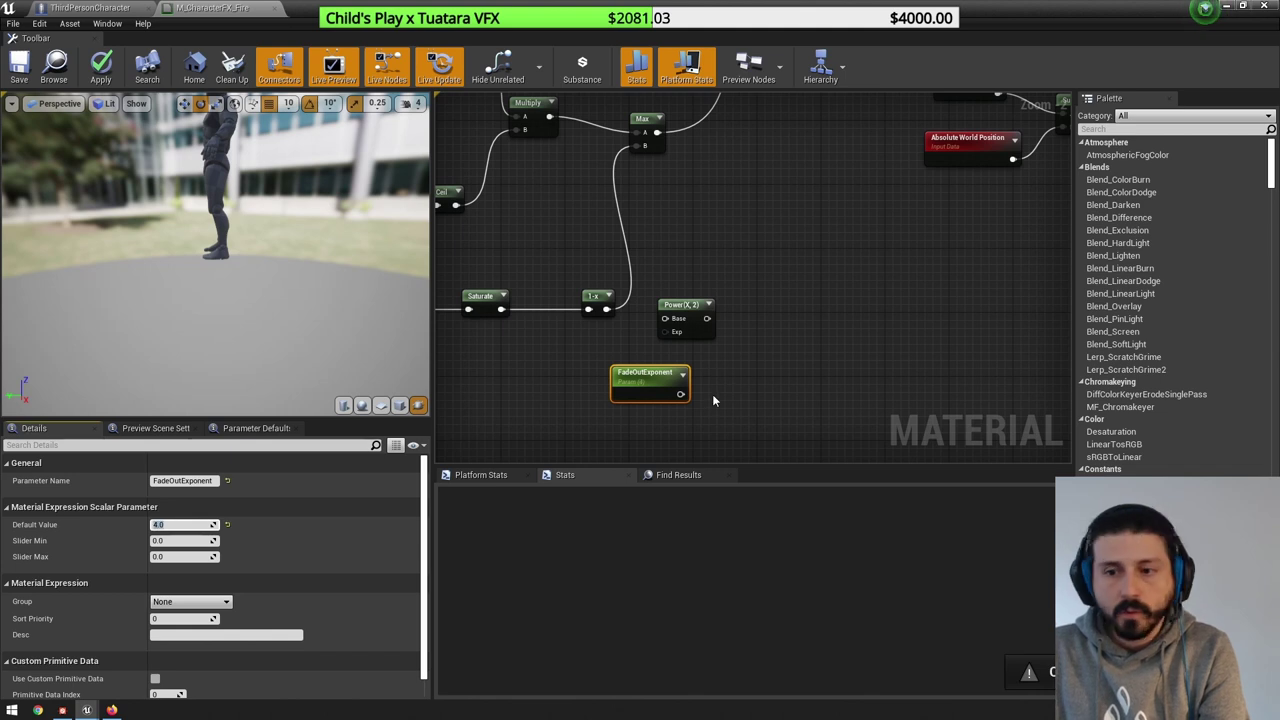
text(5)
key(Return)
drag(684, 394, 606, 310)
drag(695, 318, 645, 146)
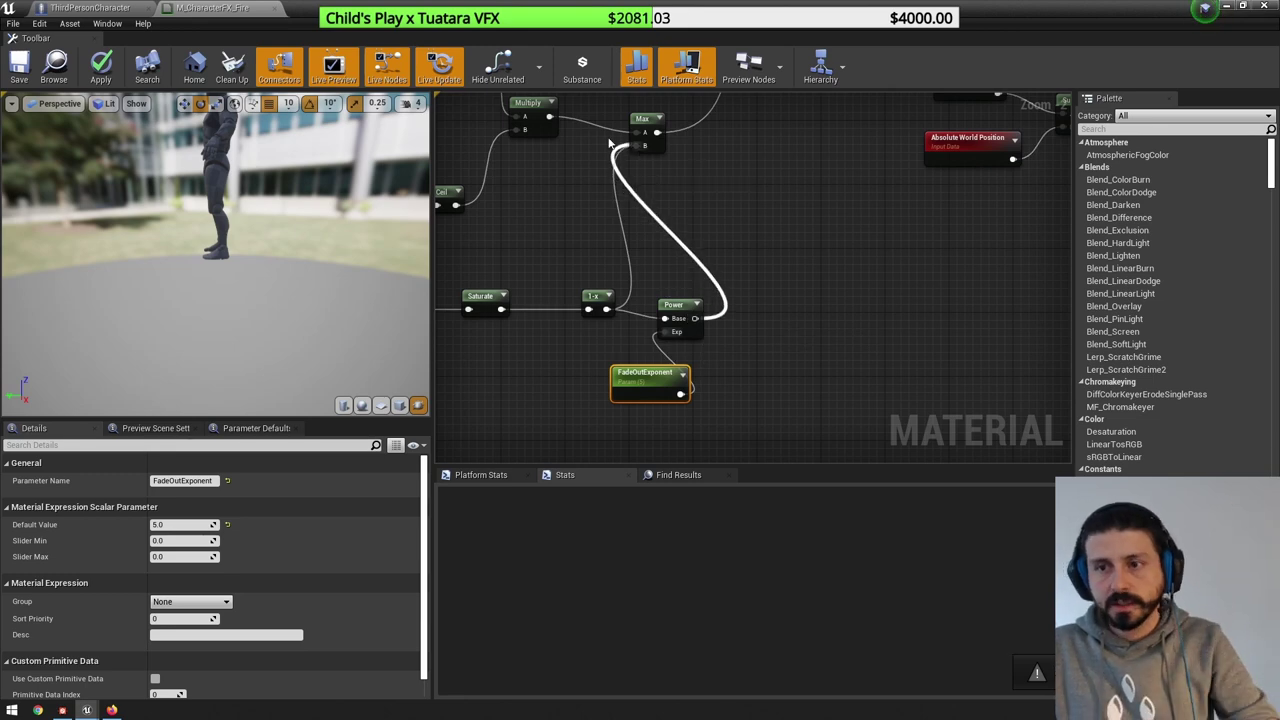
click(100, 67)
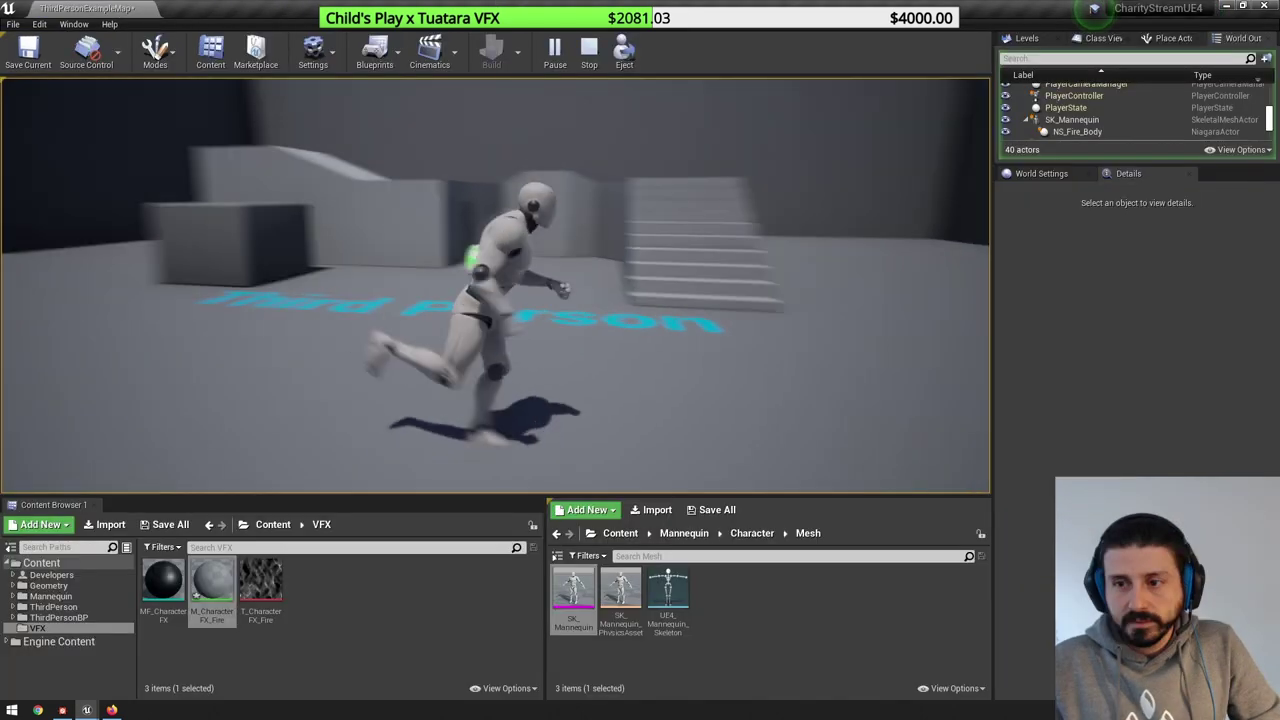
- Run the character around to check the fire shell's fade-out, and end the play session
key(d)
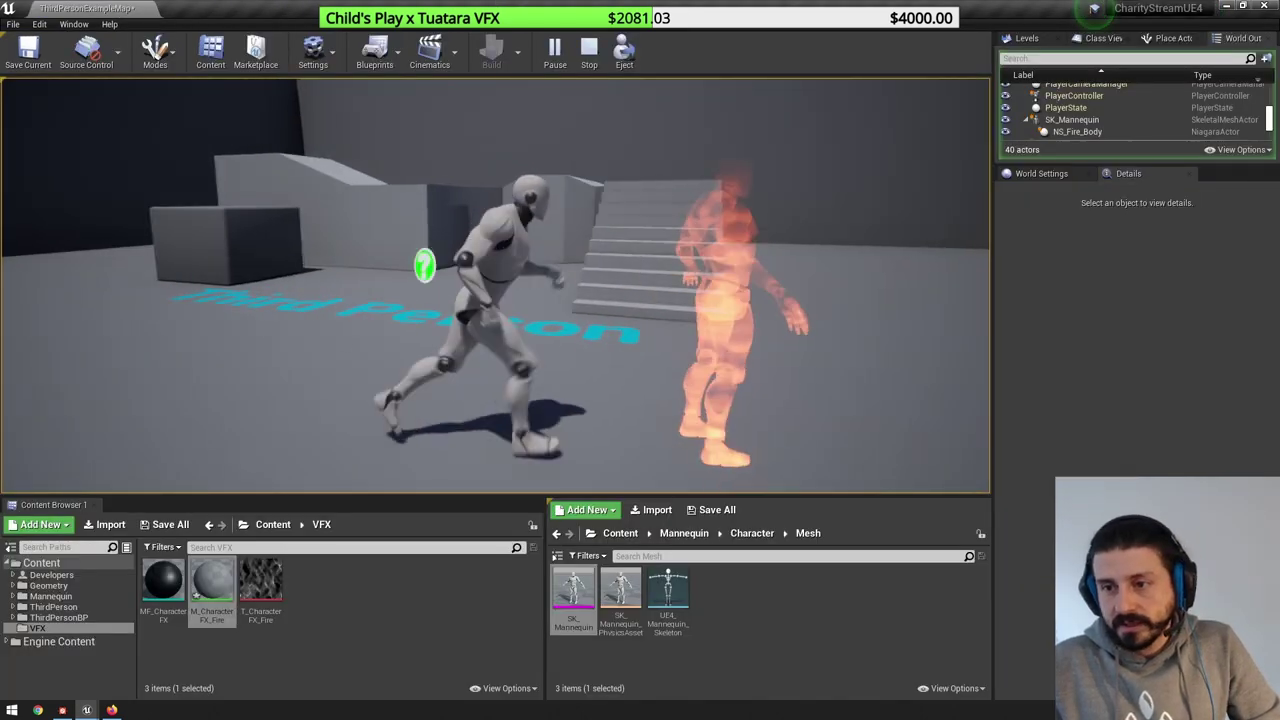
key(a)
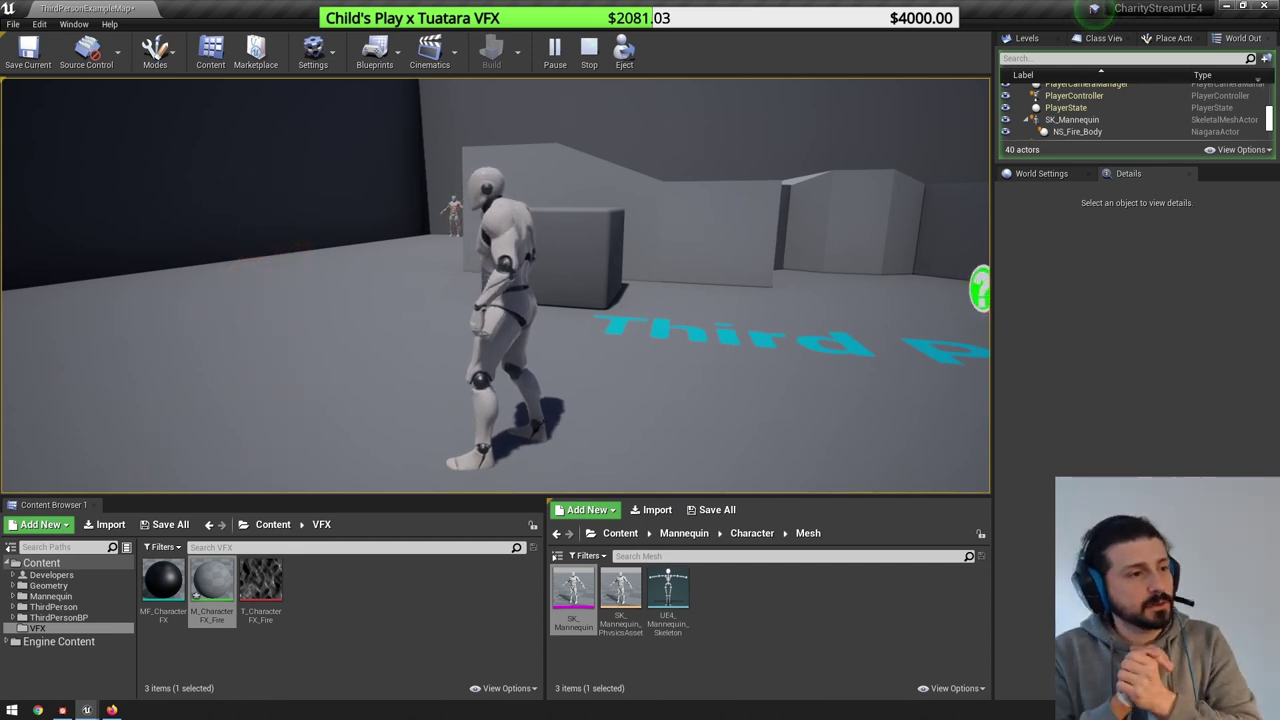
key(Escape)
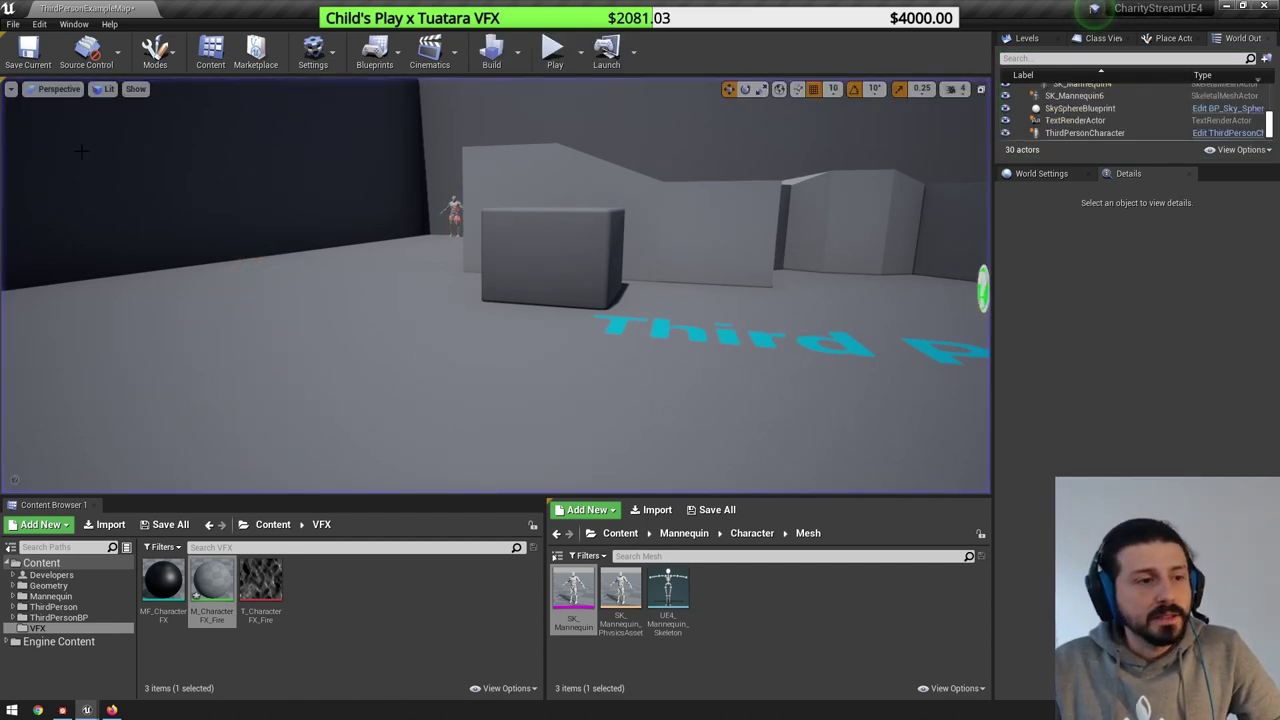
- Switch back to the ThirdPersonCharacter blueprint, maximize it, and review the 2 key's Flip Flop nodes and the free space above them
drag(678, 131, 726, 132)
click(650, 119)
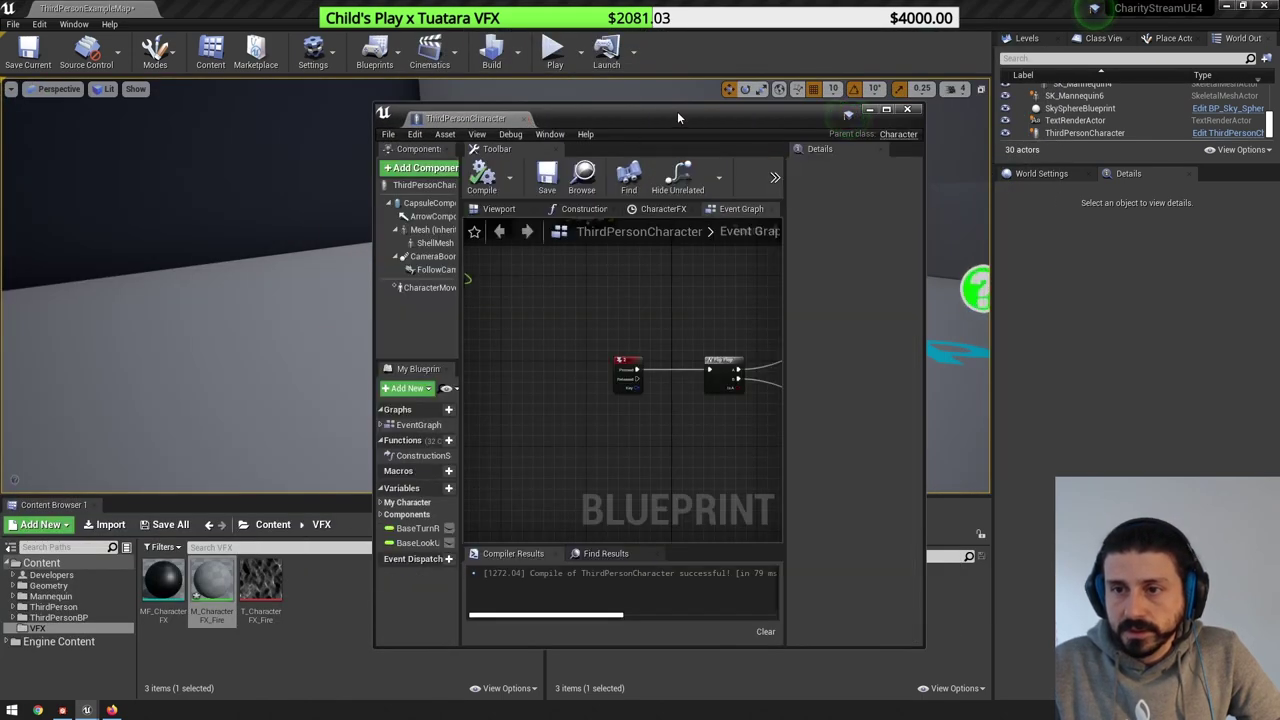
double_click(677, 111)
scroll(328, 160, down, 2)
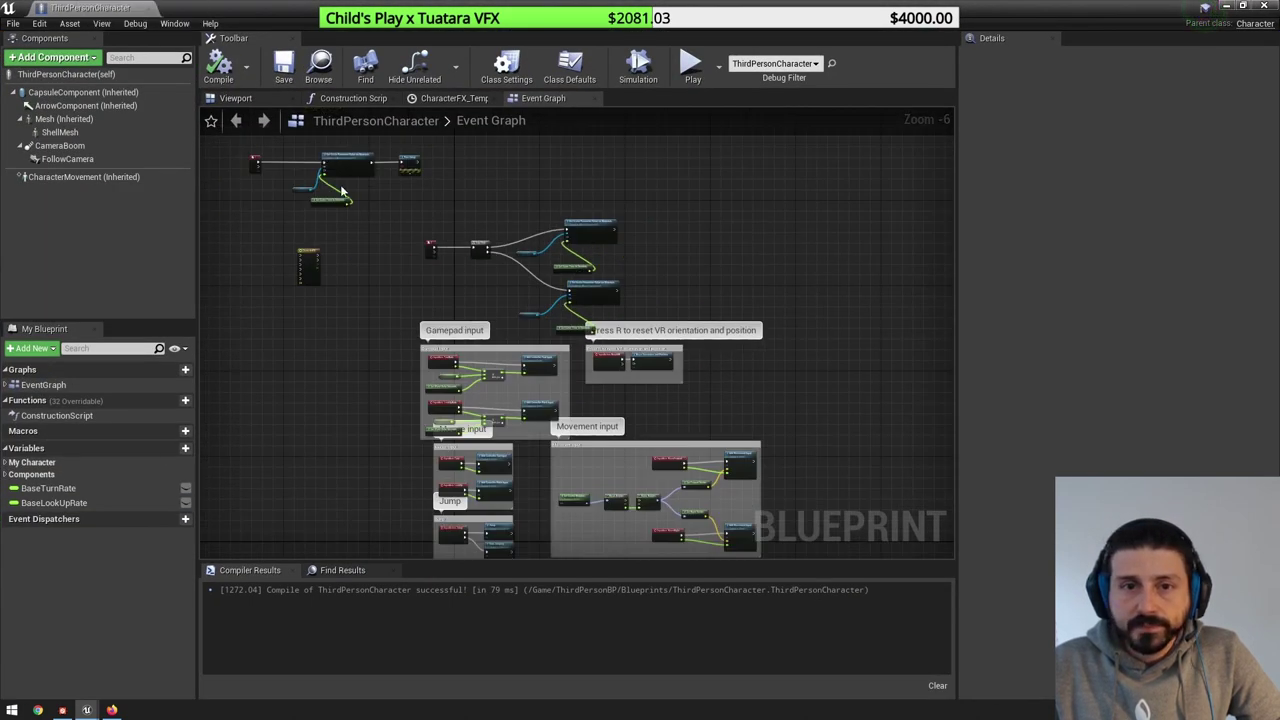
scroll(475, 218, up, 2)
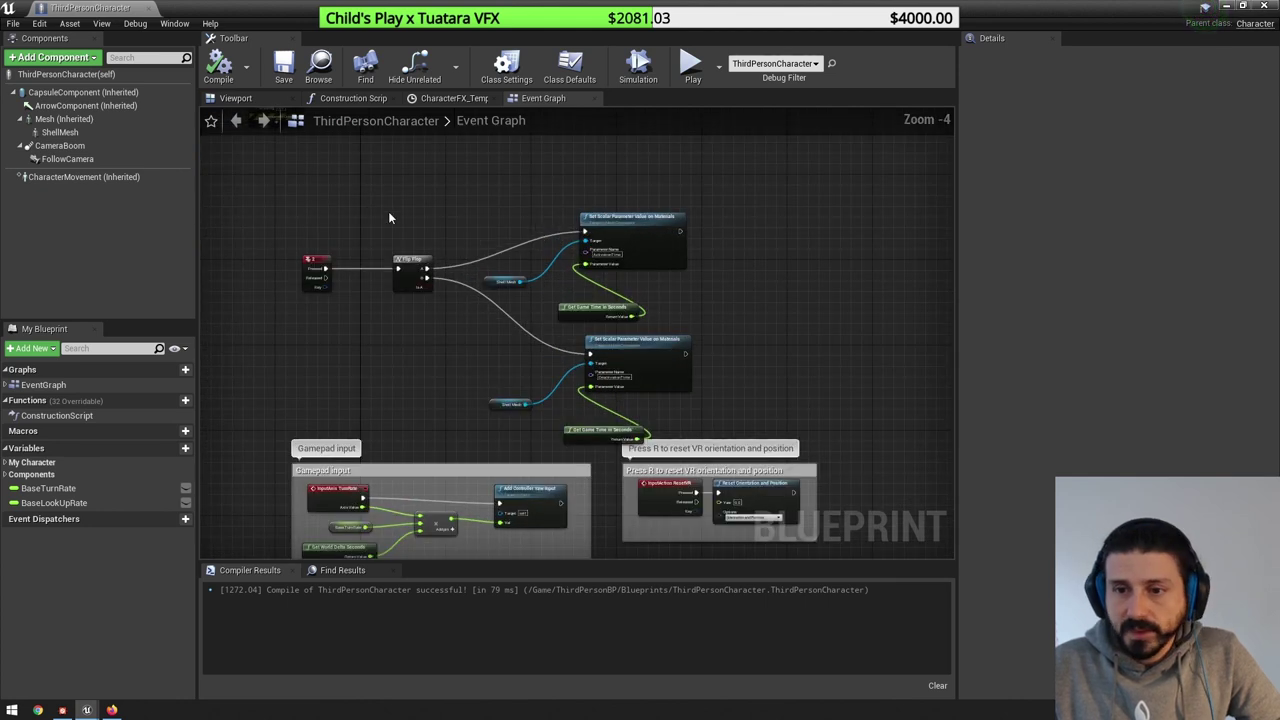
drag(372, 222, 660, 418)
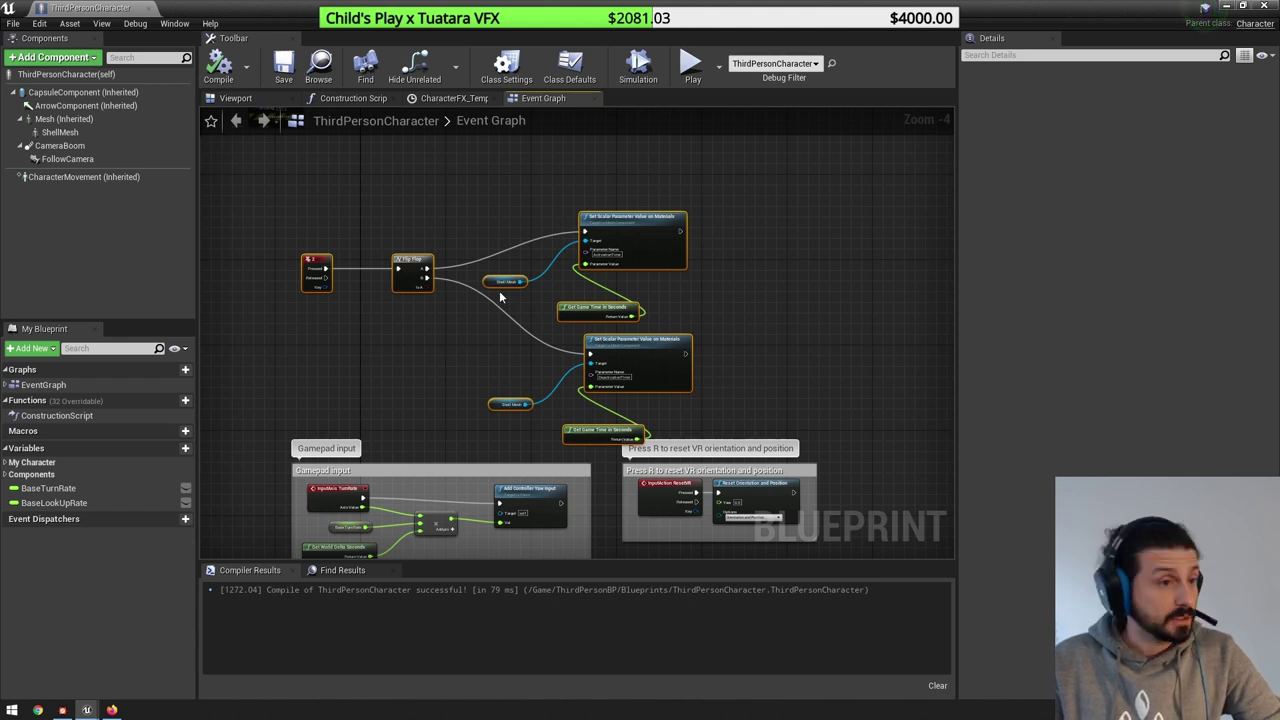
scroll(516, 287, down, 2)
right_drag(498, 207, 543, 291)
scroll(522, 290, up, 2)
scroll(517, 291, up, 1)
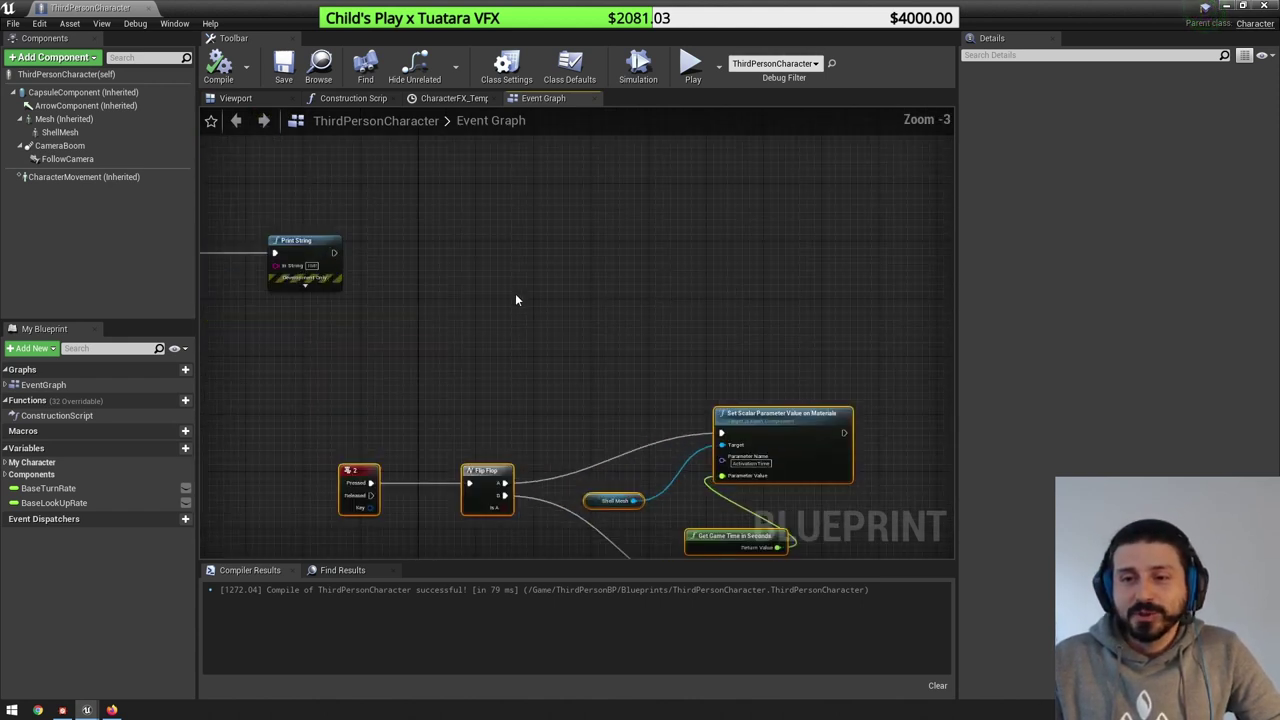
- Add a ShellMesh reference with a Set Master Pose Component node targeting it, and arrange both above the 2 key nodes
click(515, 293)
drag(60, 132, 591, 246)
scroll(458, 272, up, 2)
text(set)
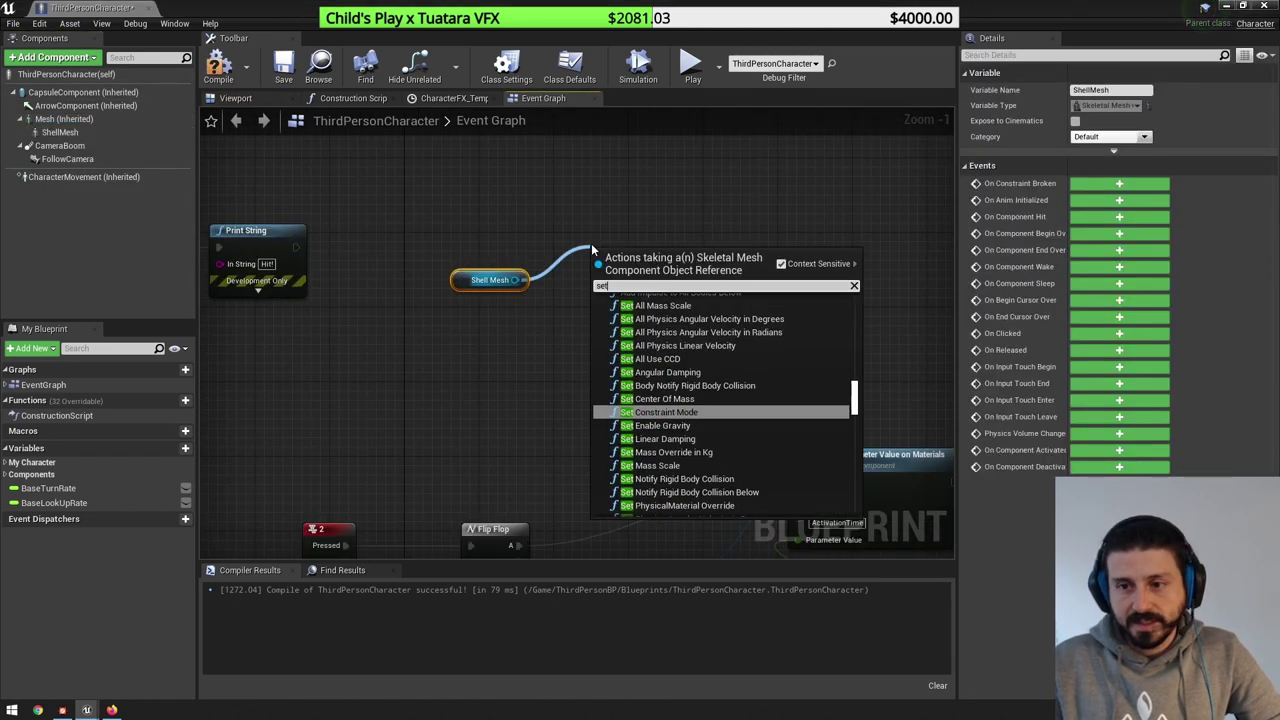
text( master)
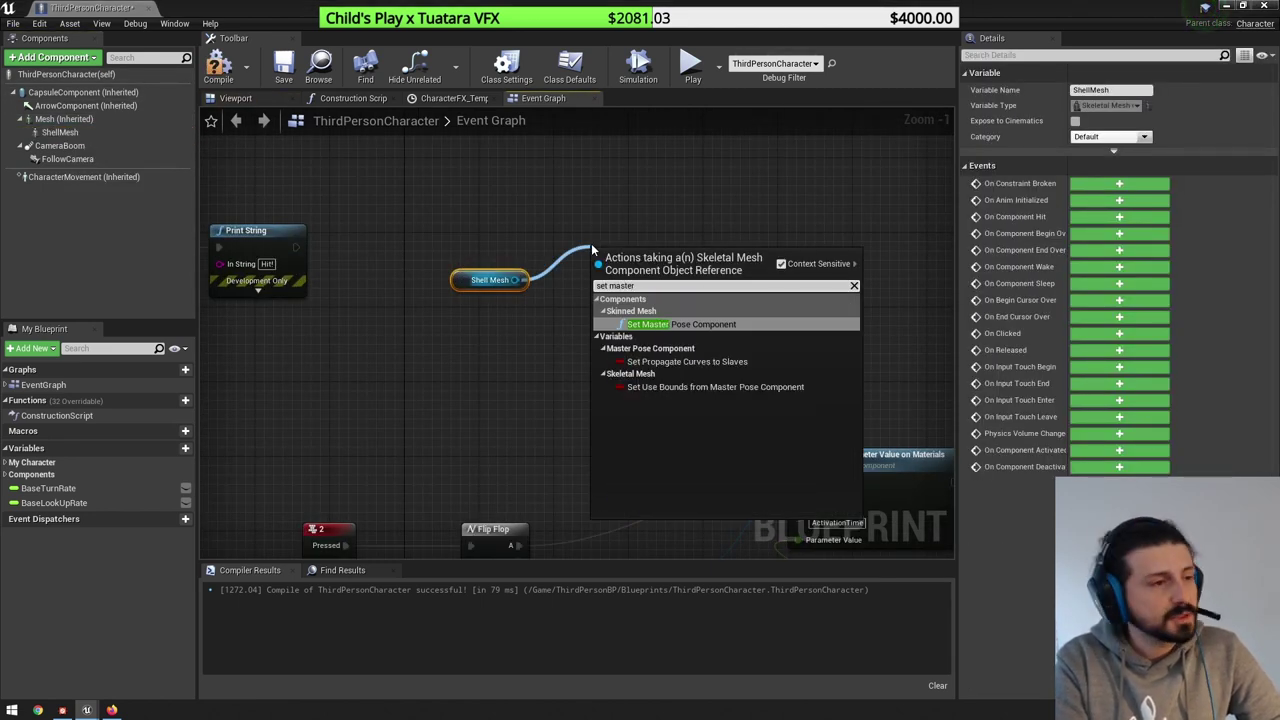
key(Return)
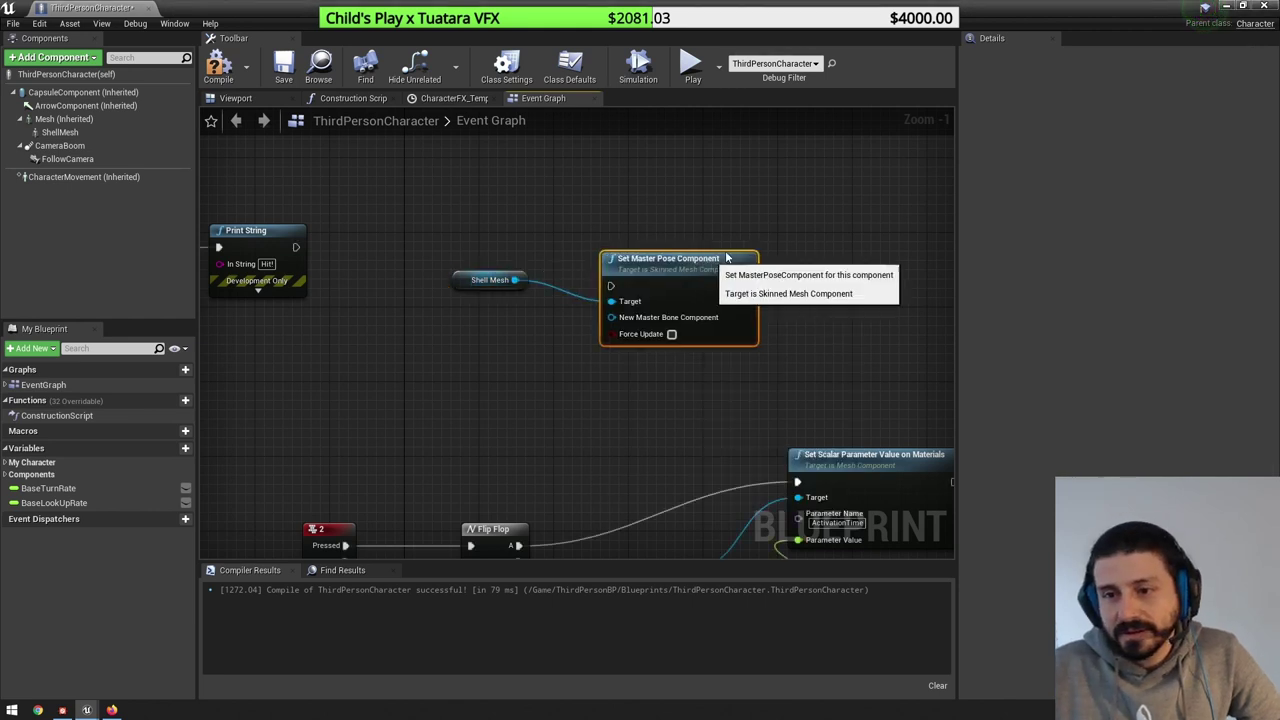
drag(628, 259, 715, 222)
drag(460, 285, 579, 257)
click(572, 289)
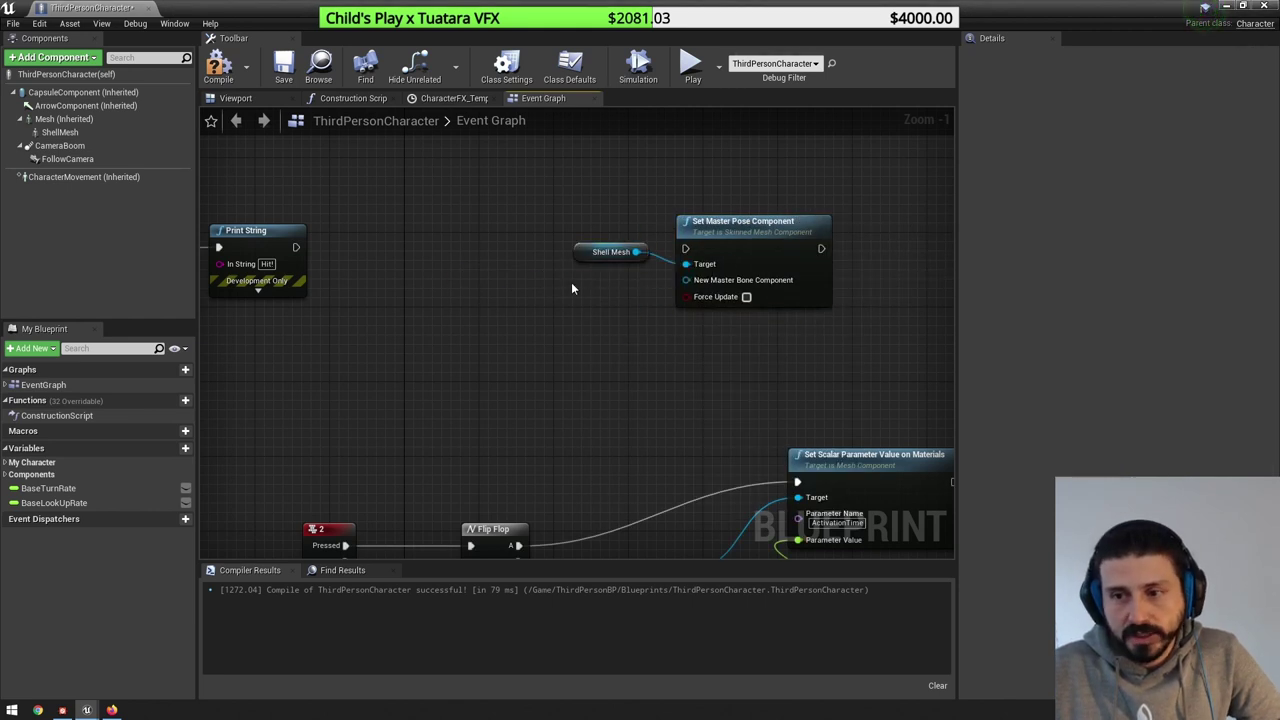
- Connect the inherited Mesh component to New Master Bone Component and align its reference node below Shell Mesh
drag(64, 119, 686, 281)
click(627, 325)
drag(575, 269, 573, 298)
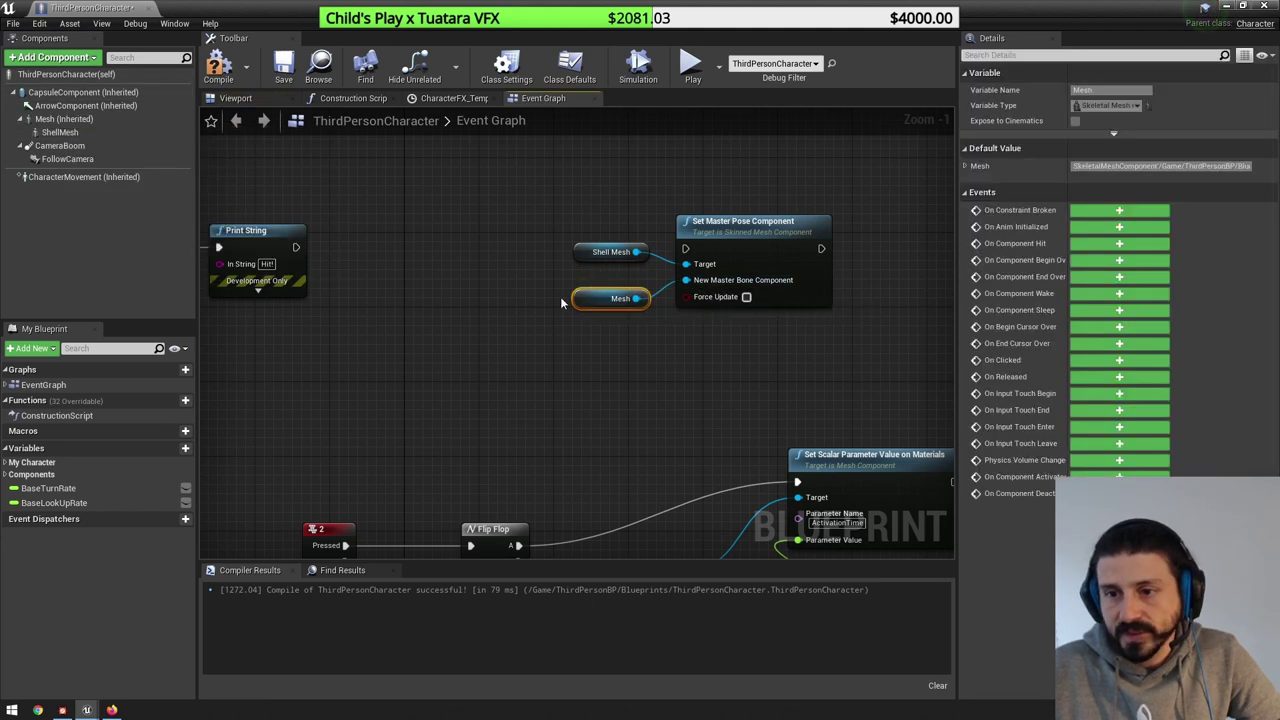
click(561, 301)
- Add an Event BeginPlay node, wire it to Set Master Pose Component, then compile and save the blueprint
scroll(331, 238, down, 2)
right_drag(330, 240, 551, 263)
right_click(602, 232)
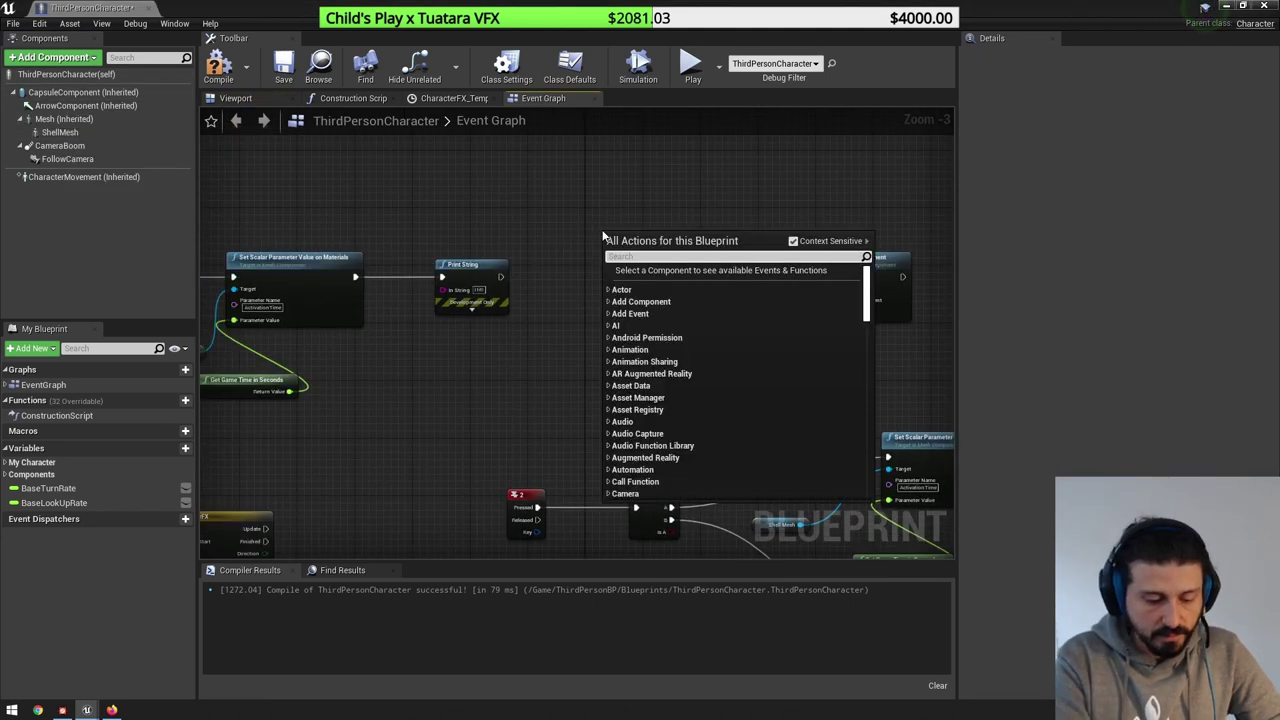
text(beginplay)
key(Return)
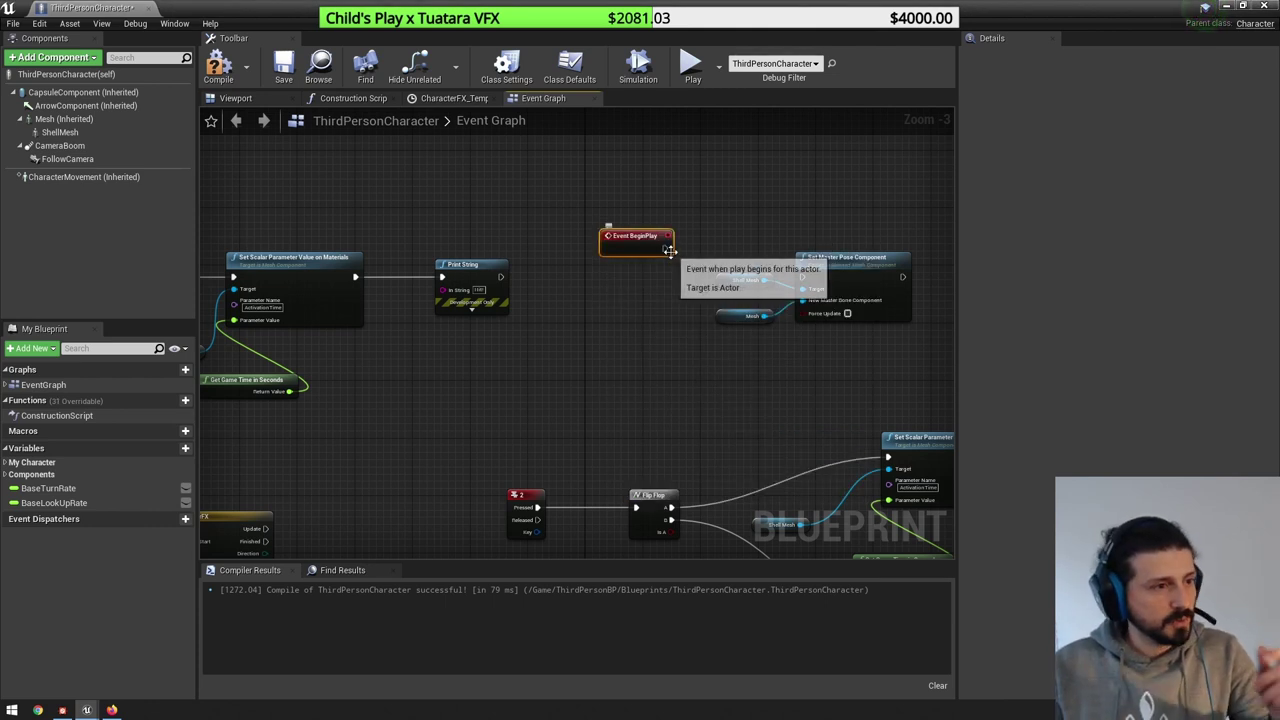
drag(664, 248, 801, 277)
click(228, 79)
click(287, 72)
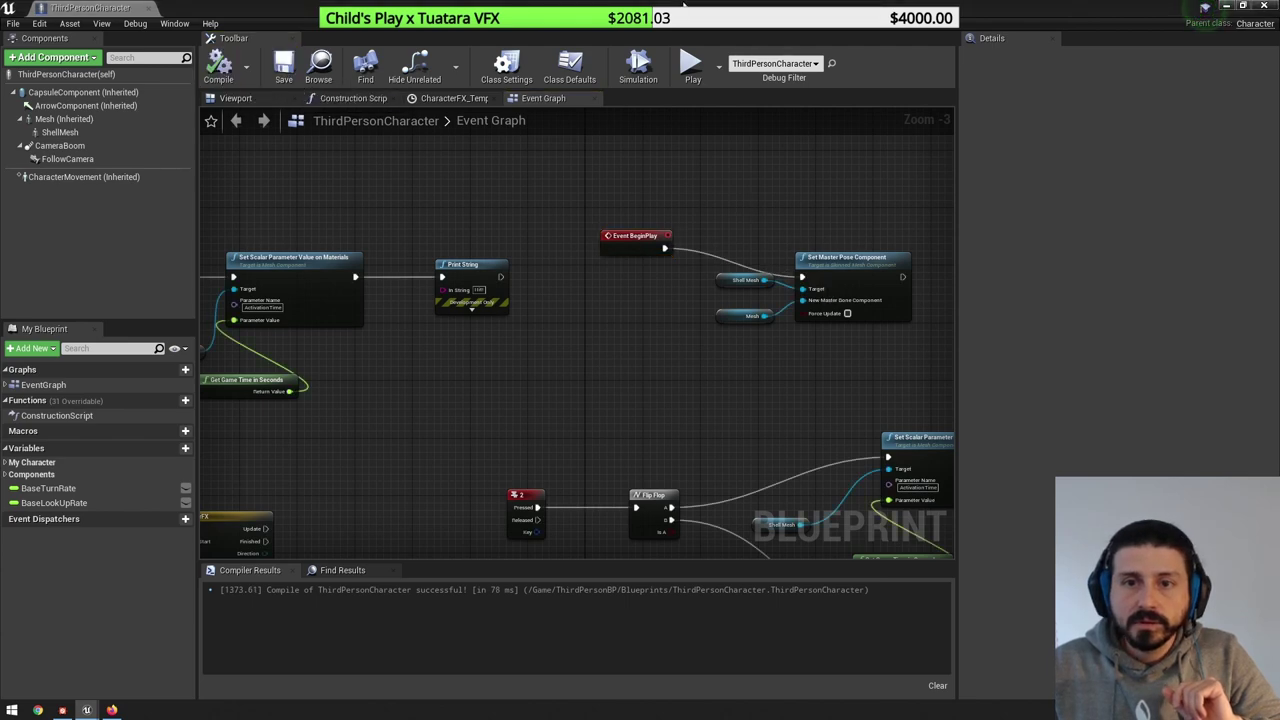
- Uncover the level editor, play the level to check that the shell mesh follows the character's animation, and stop the session
drag(630, 7, 704, 85)
scroll(733, 324, down, 4)
scroll(689, 309, up, 7)
right_drag(829, 329, 556, 328)
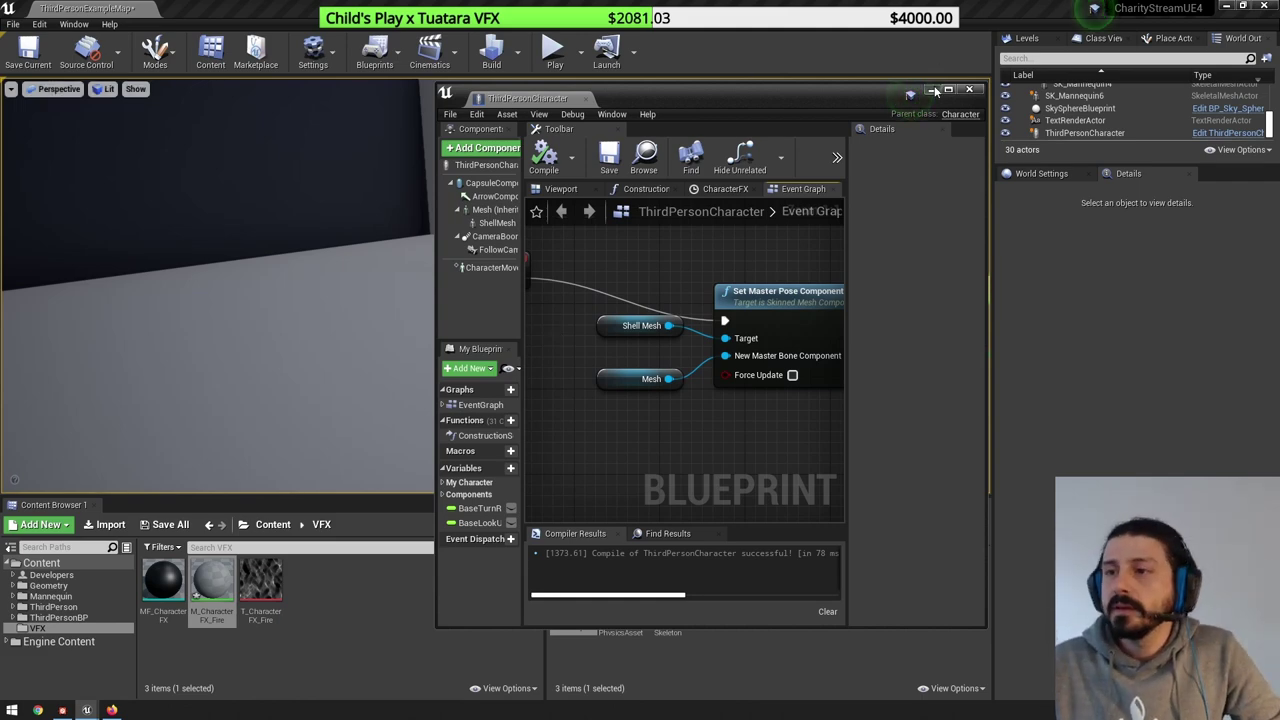
click(624, 72)
click(553, 50)
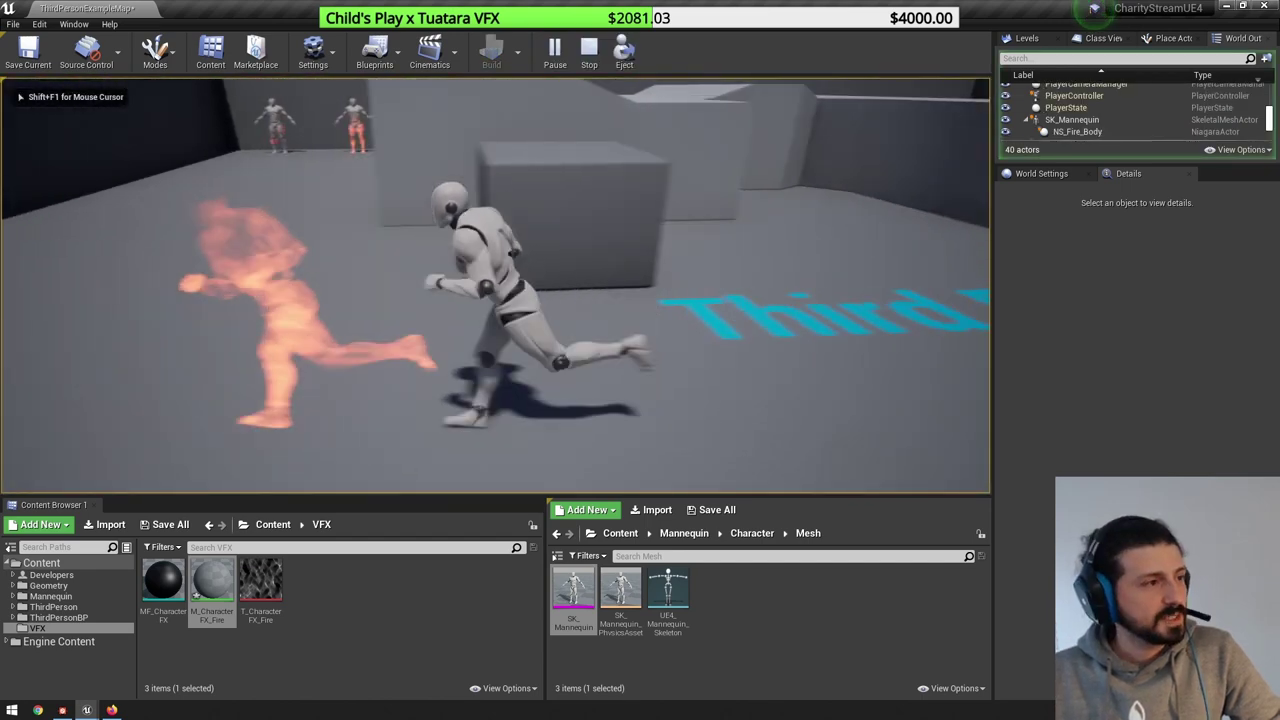
key(d)
key(Escape)
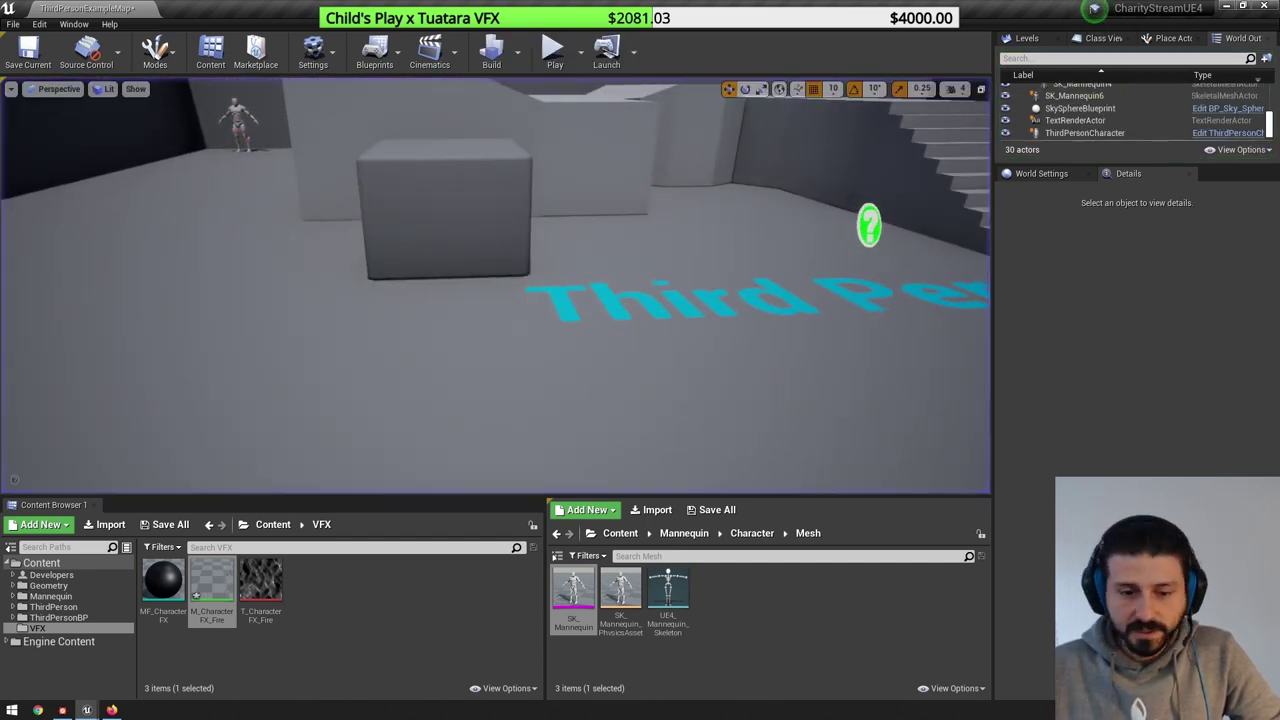
- Return to the maximized ThirdPersonCharacter blueprint, reset ShellMesh's location to 0, 0, 0 in the viewport, and compile
click(90, 713)
click(217, 645)
double_click(675, 98)
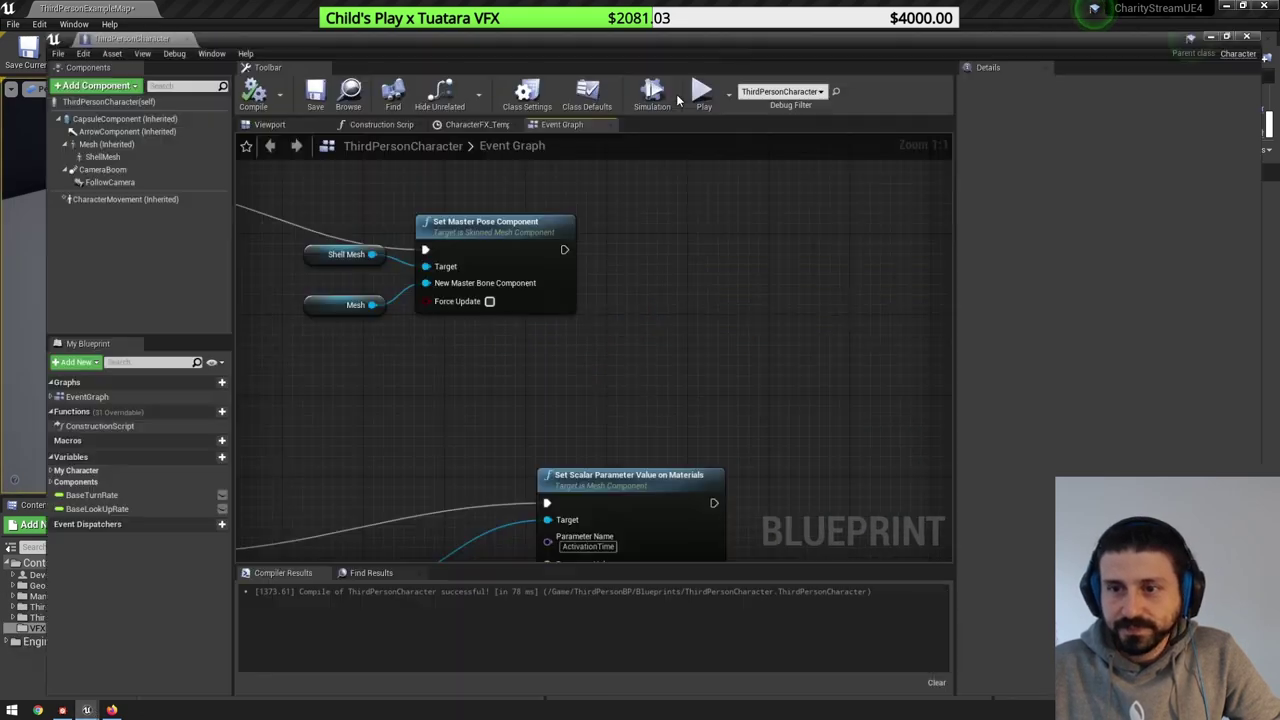
click(236, 98)
click(60, 132)
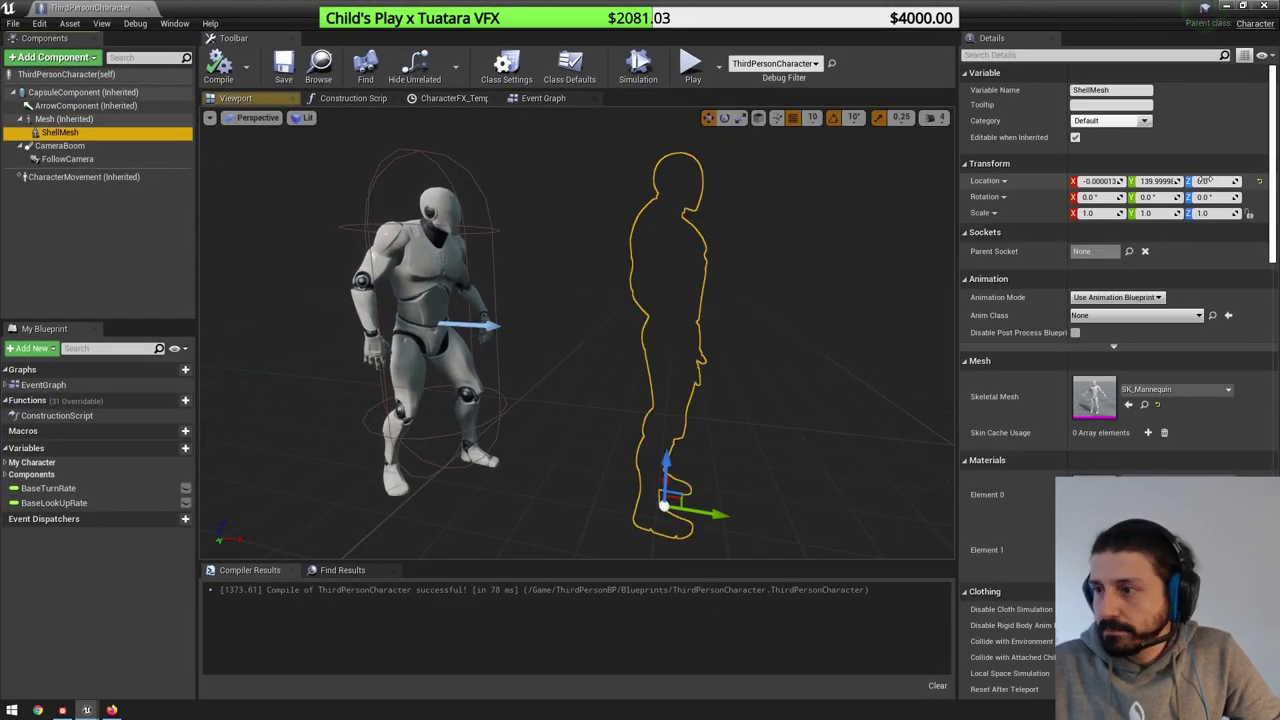
click(1259, 181)
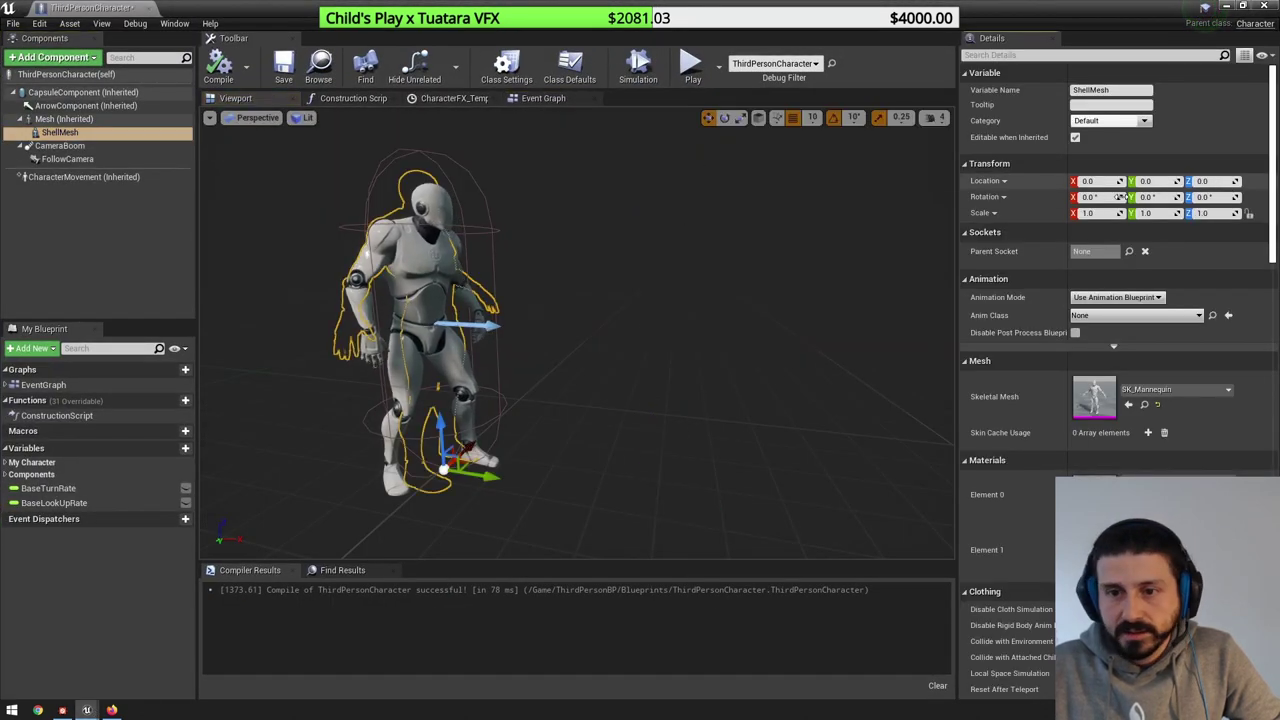
click(220, 66)
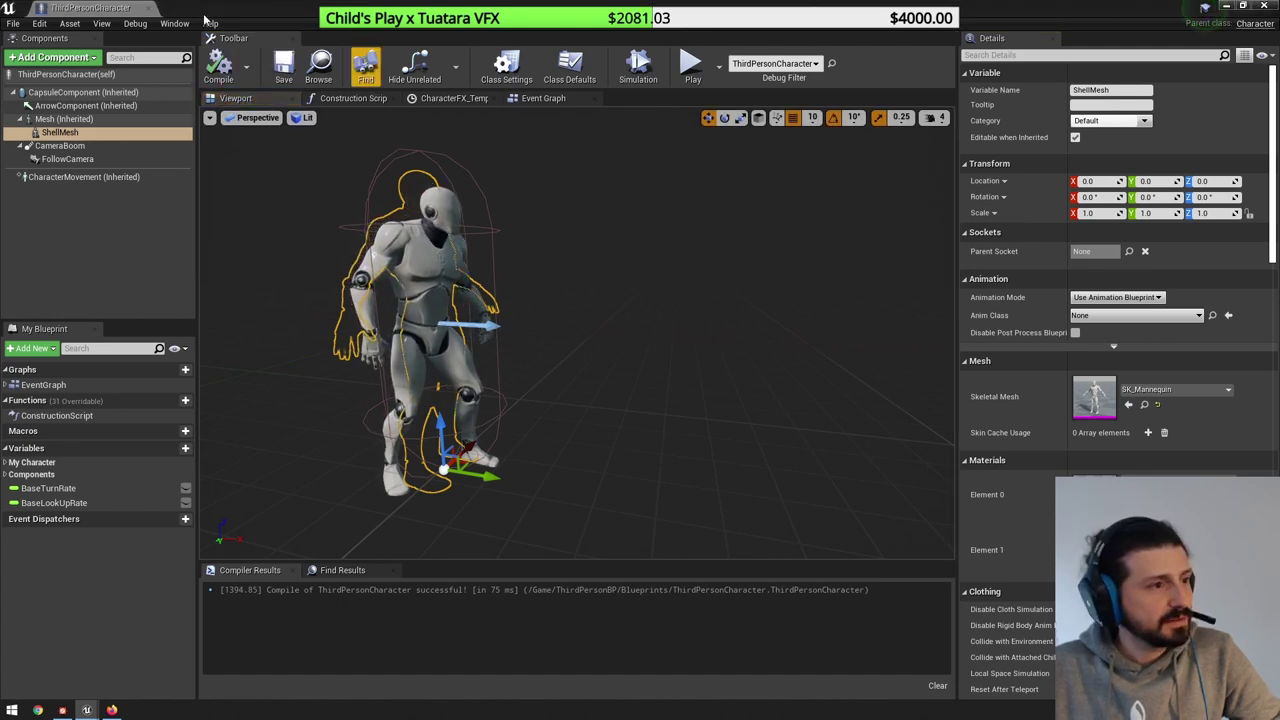
- Play the level again and run the character around to check the fire overlay aligned with its body
click(148, 8)
click(553, 58)
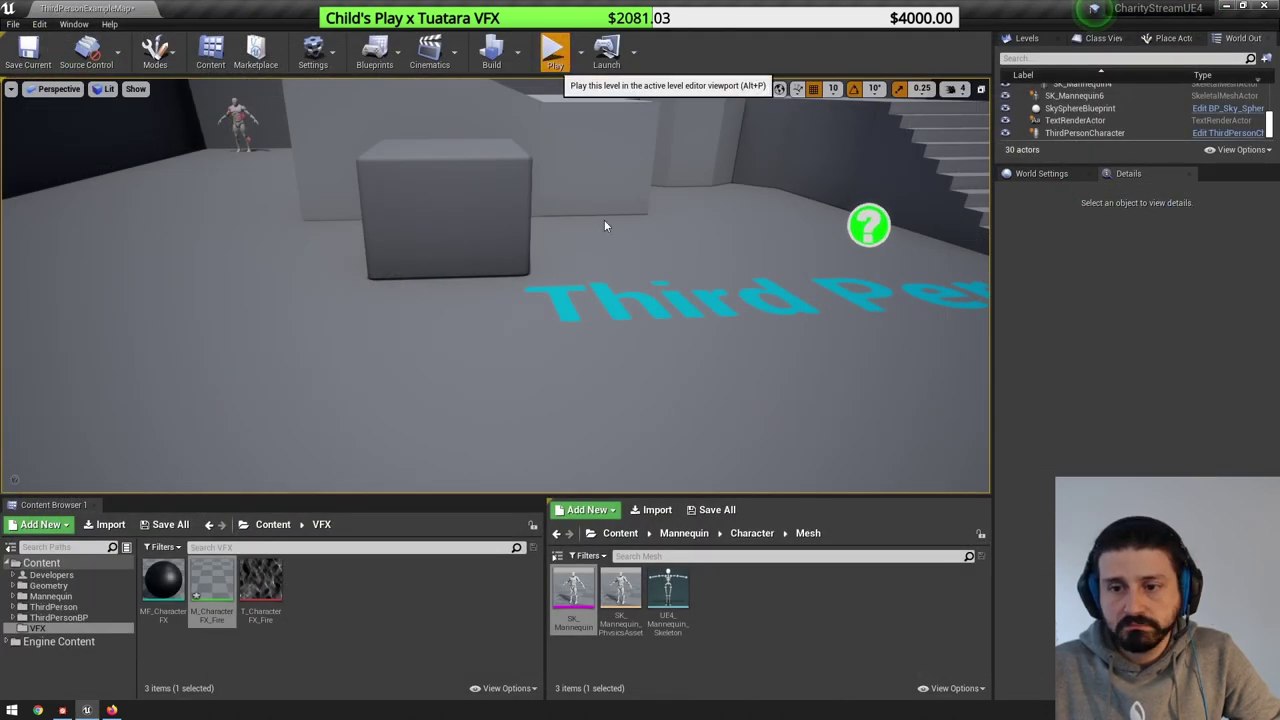
click(605, 226)
key(a)
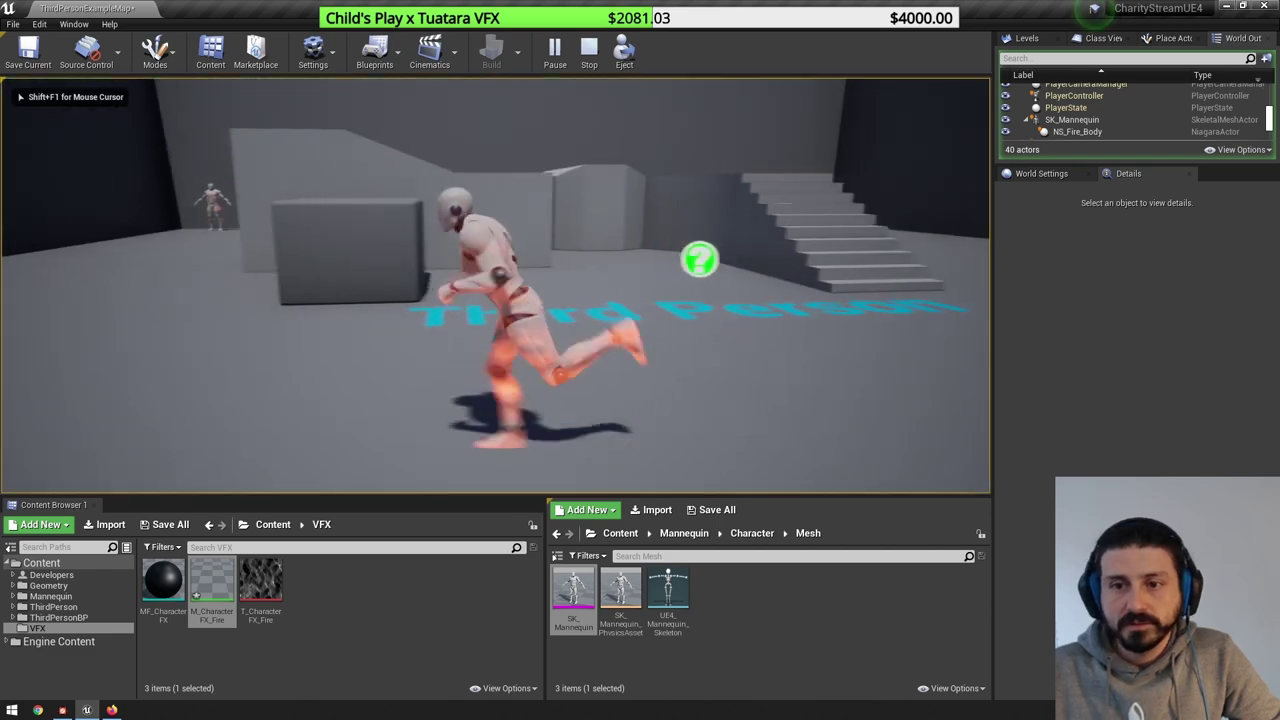
key(w)
key(d)
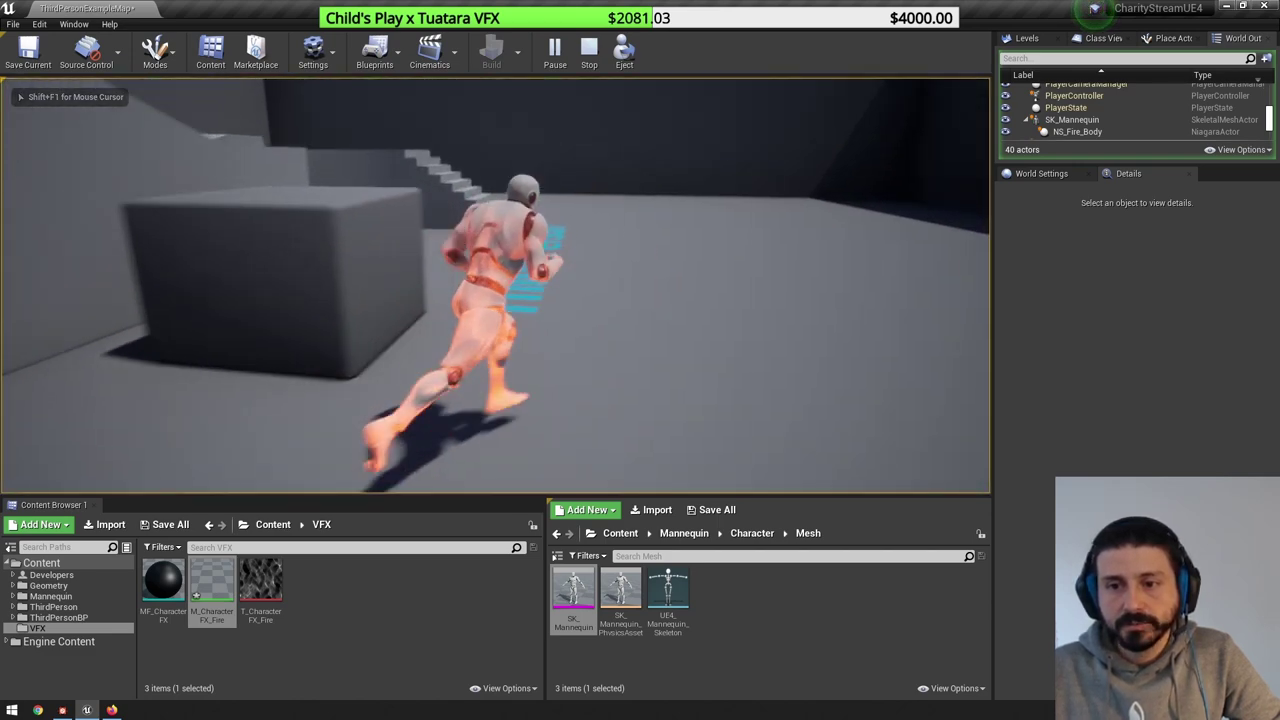
key(w)
key(d)
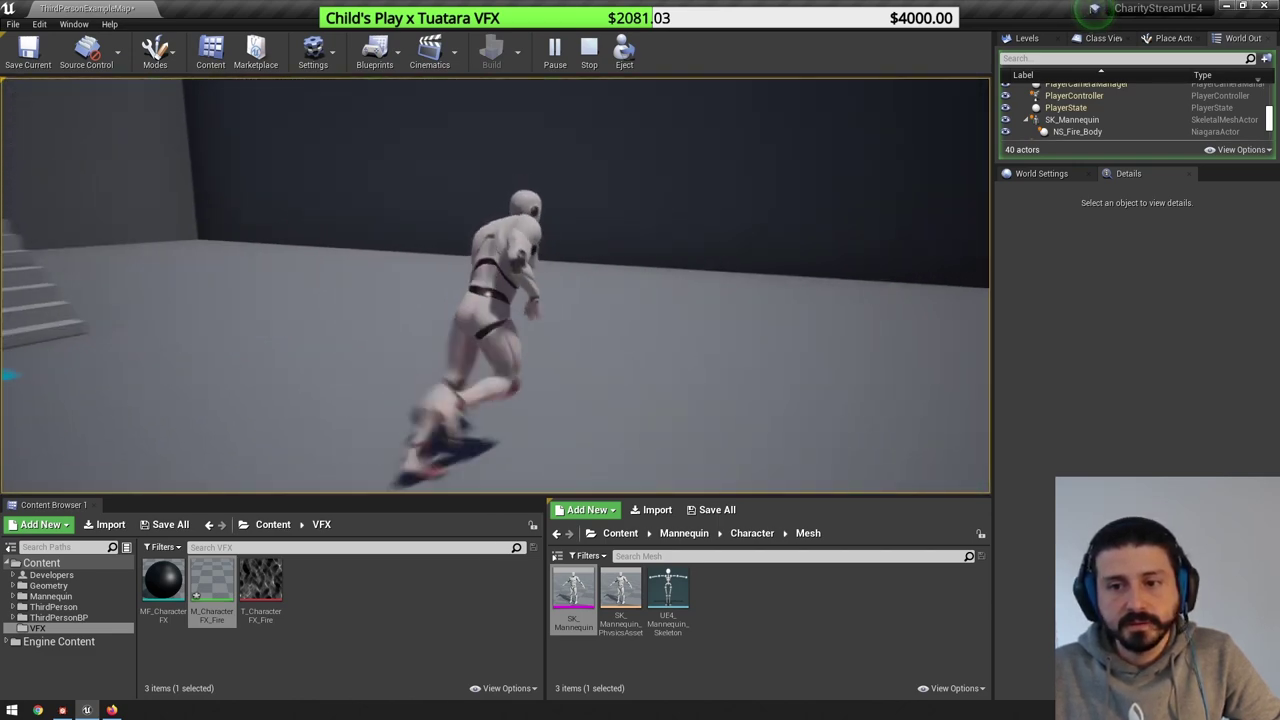
key(w)
key(a)
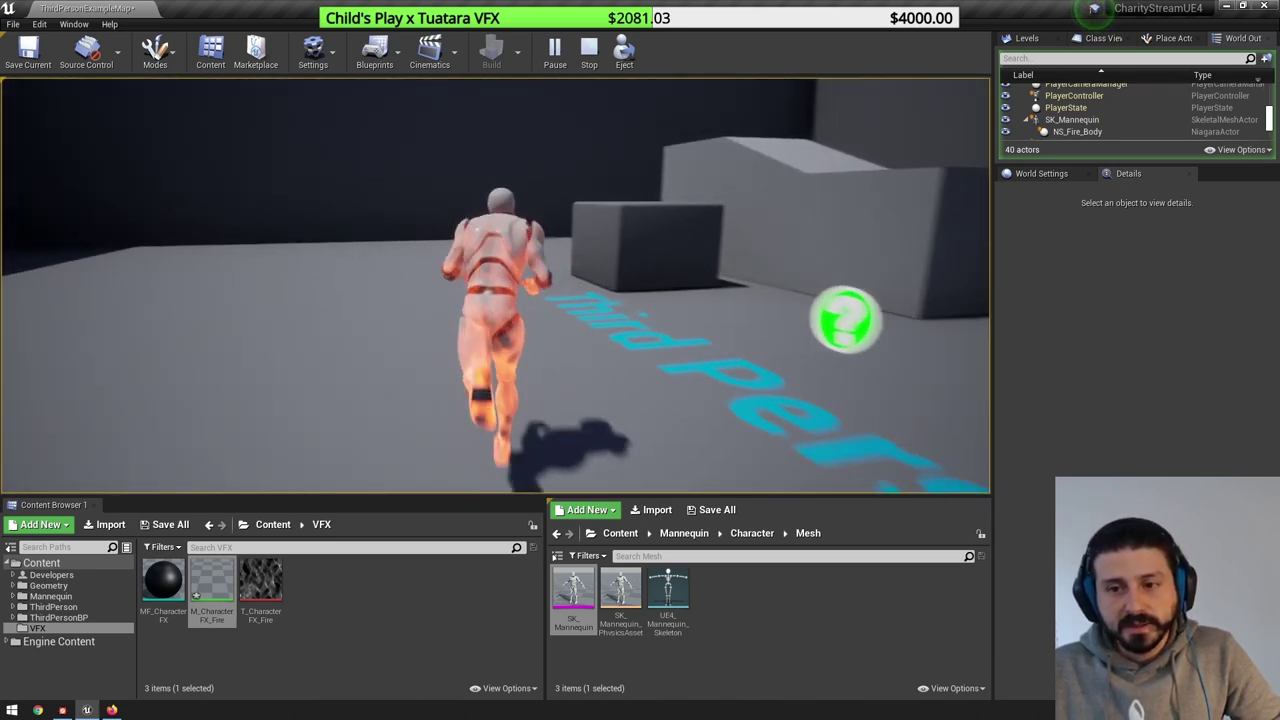
key(w)
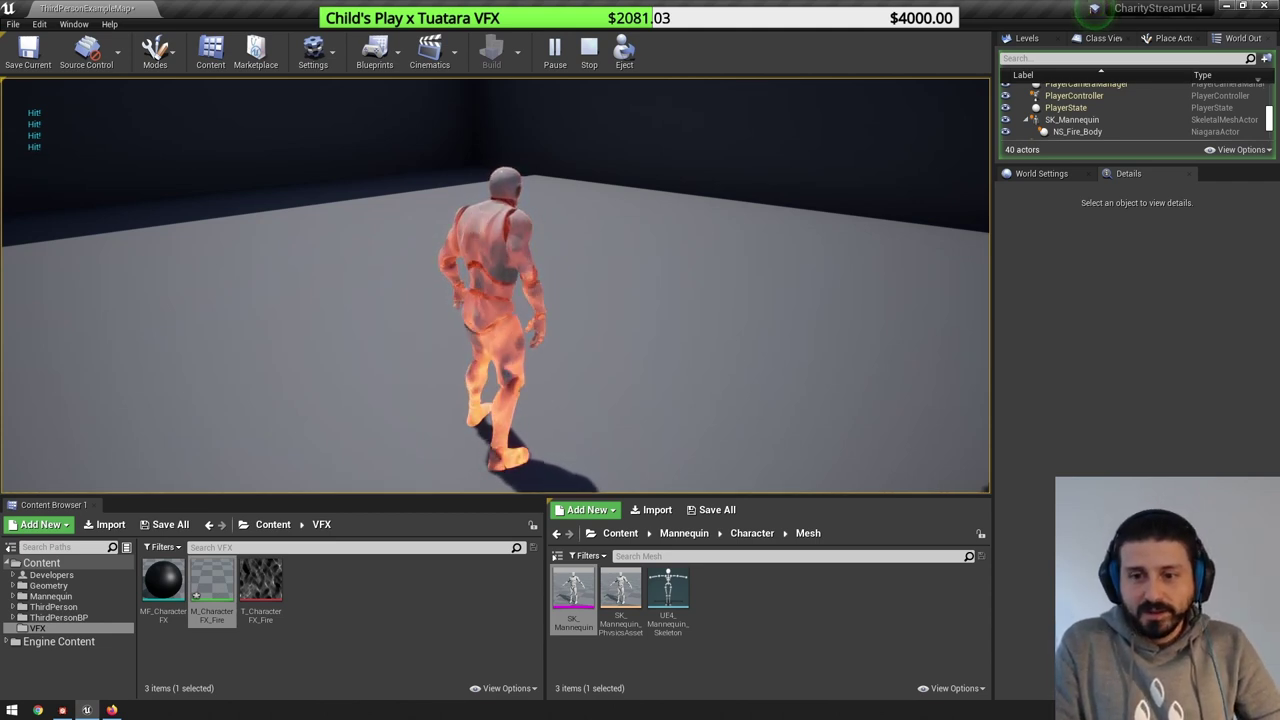
key(a)
key(s)
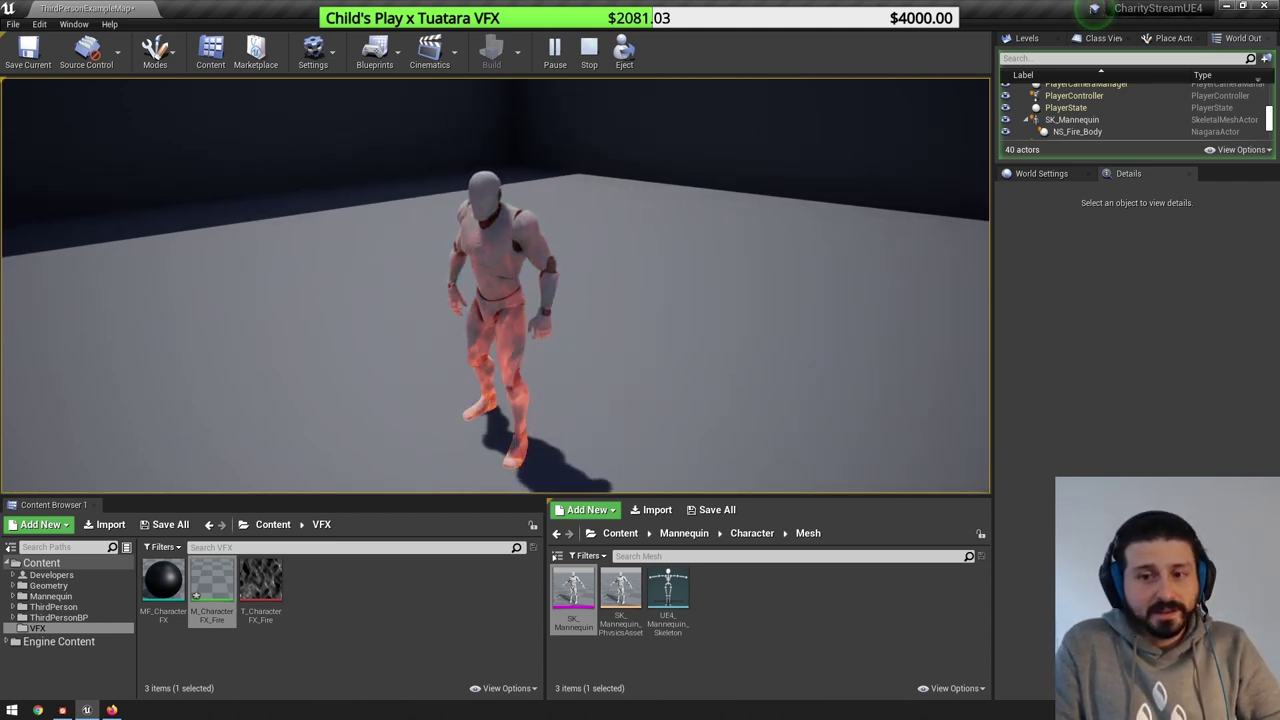